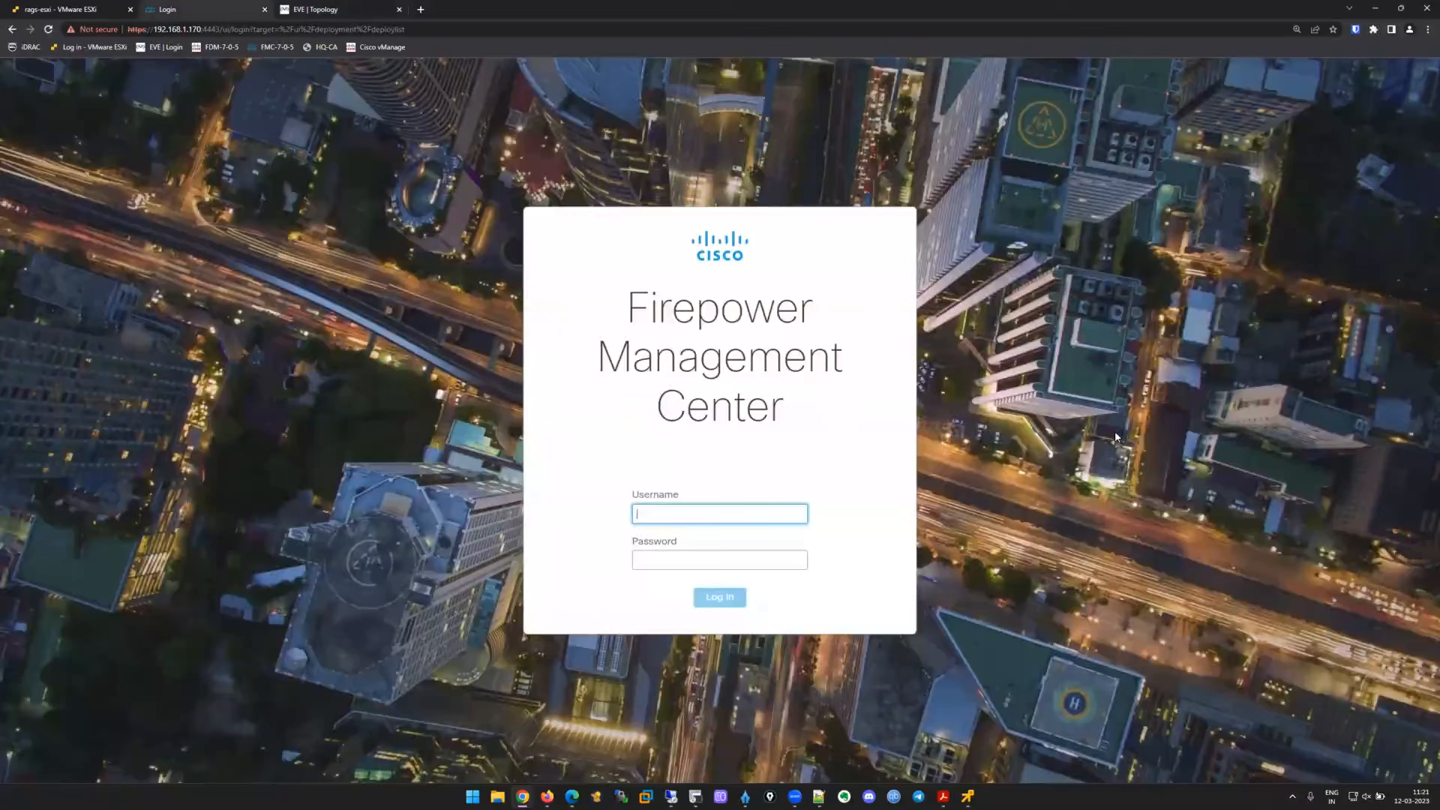
Log in to the FMC as admin with the account password.
type("admin")
key("Tab")
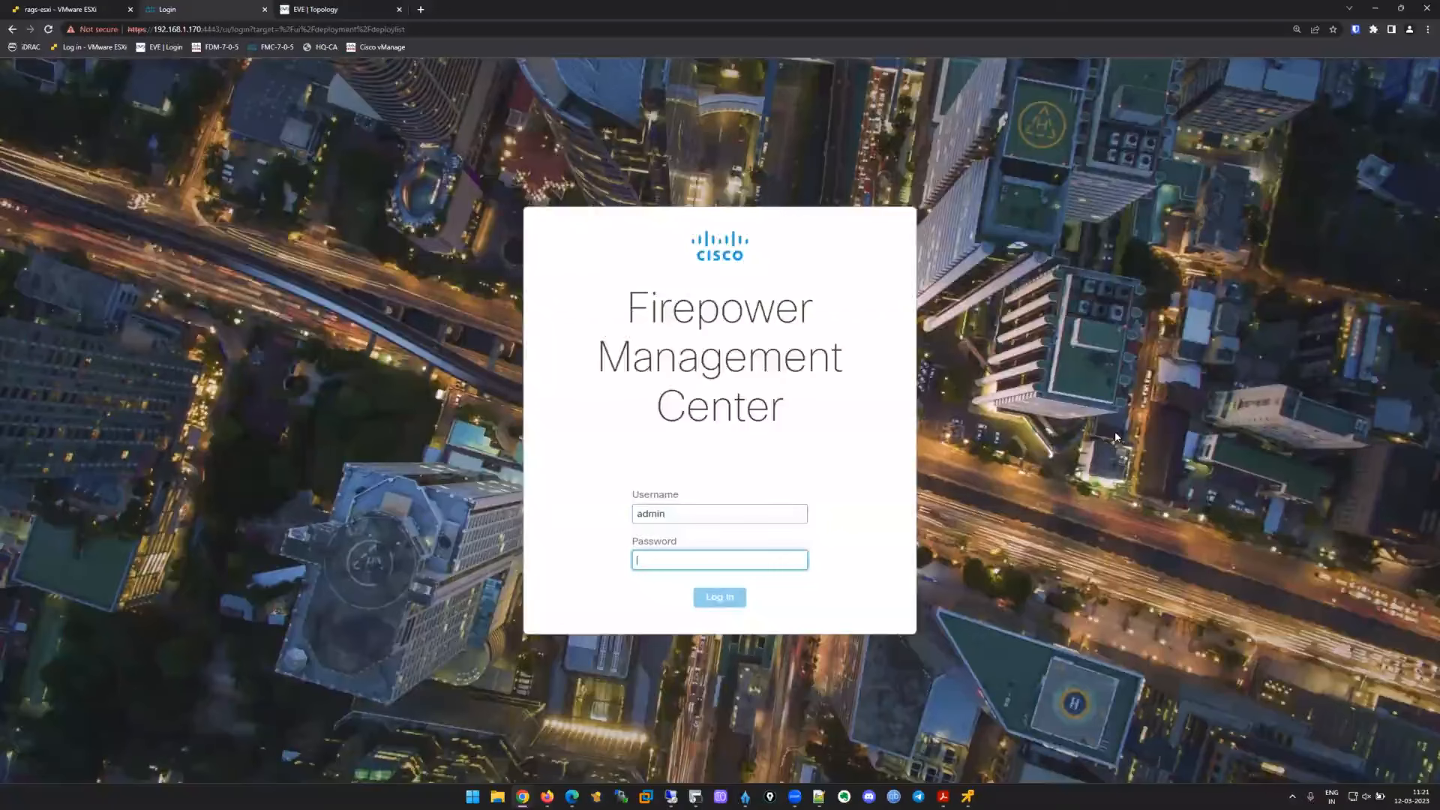
type("••••")
key("Return")
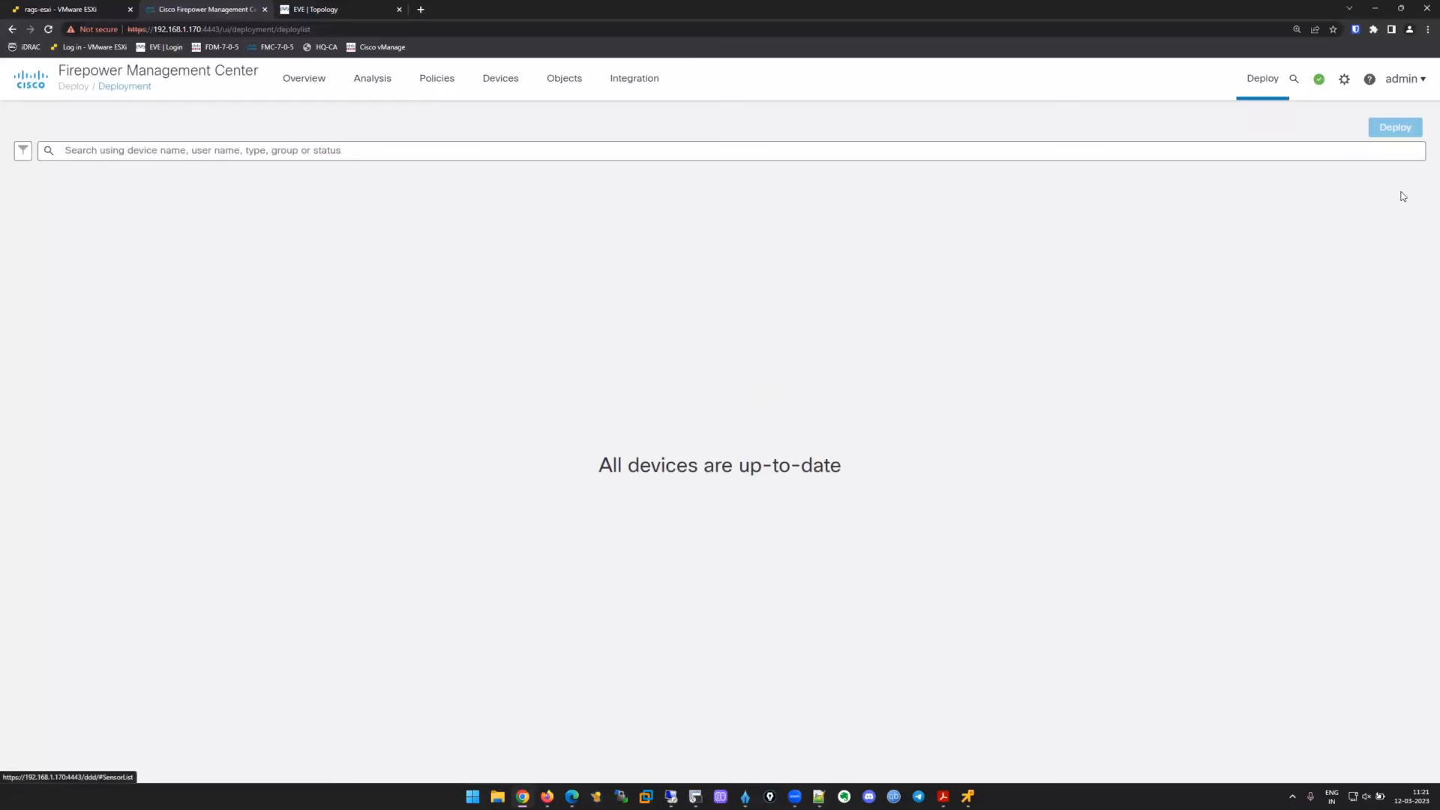
Go to the Management Interfaces page under System > Configuration.
left_click(1344, 79)
left_click(1146, 123)
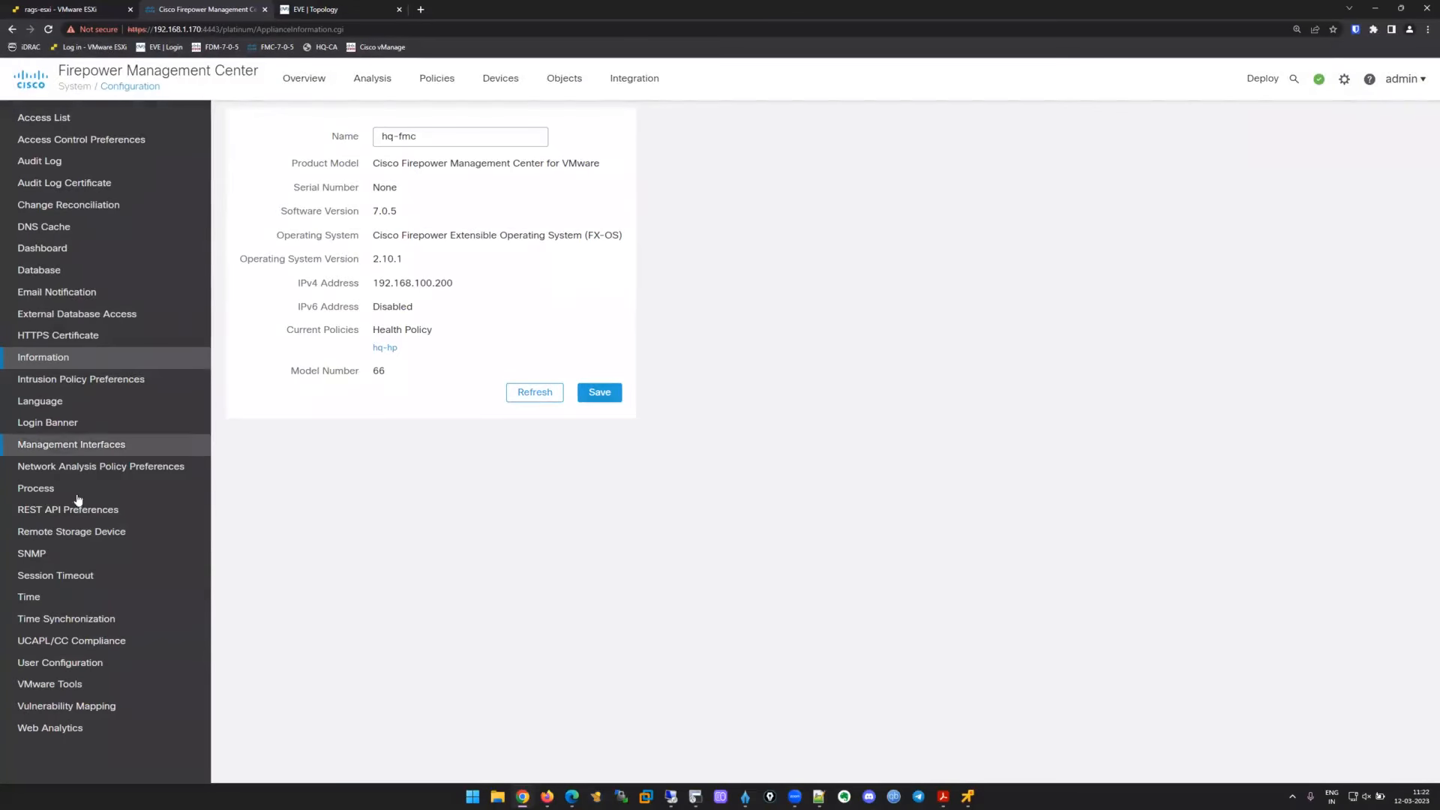
left_click(103, 445)
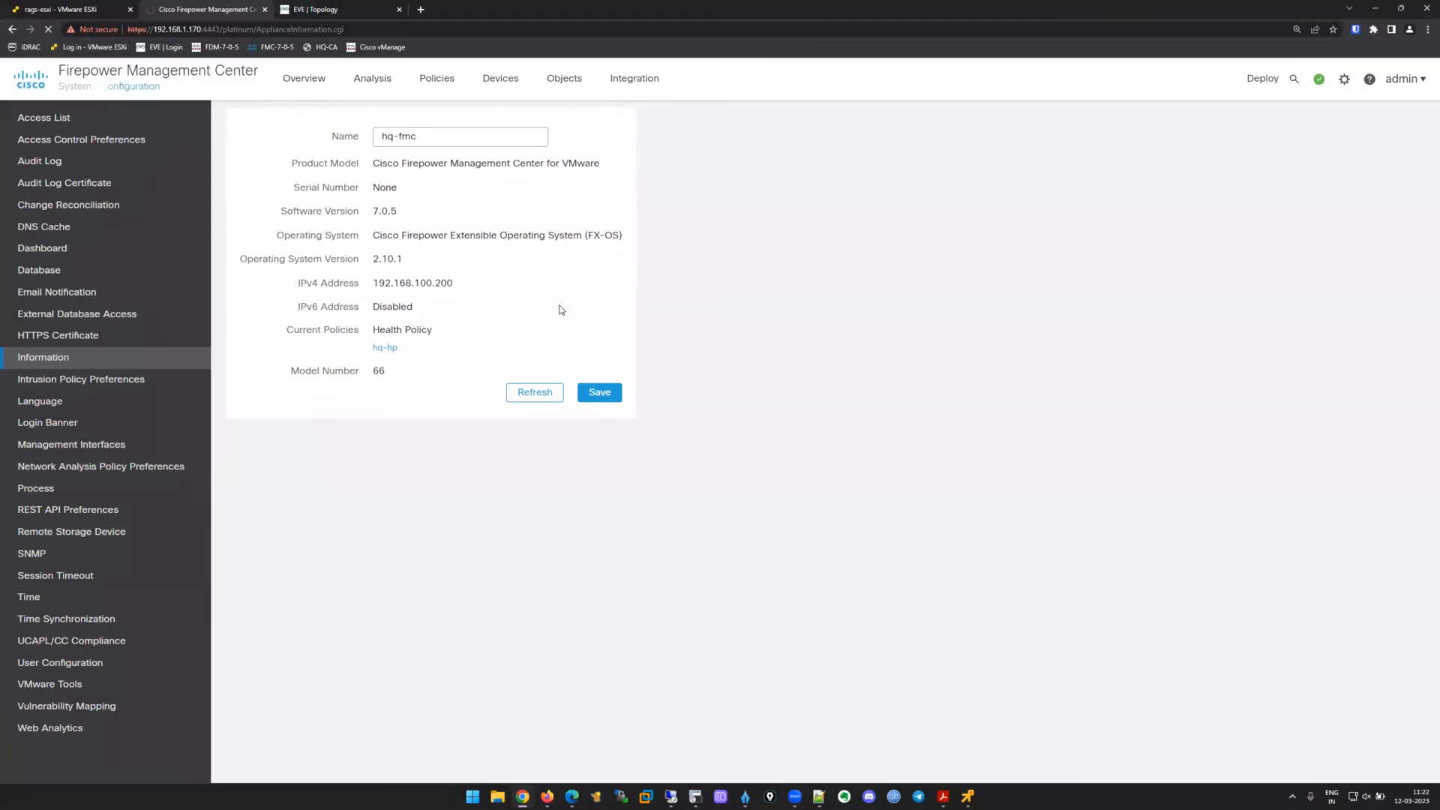
key("ctrl+Tab")
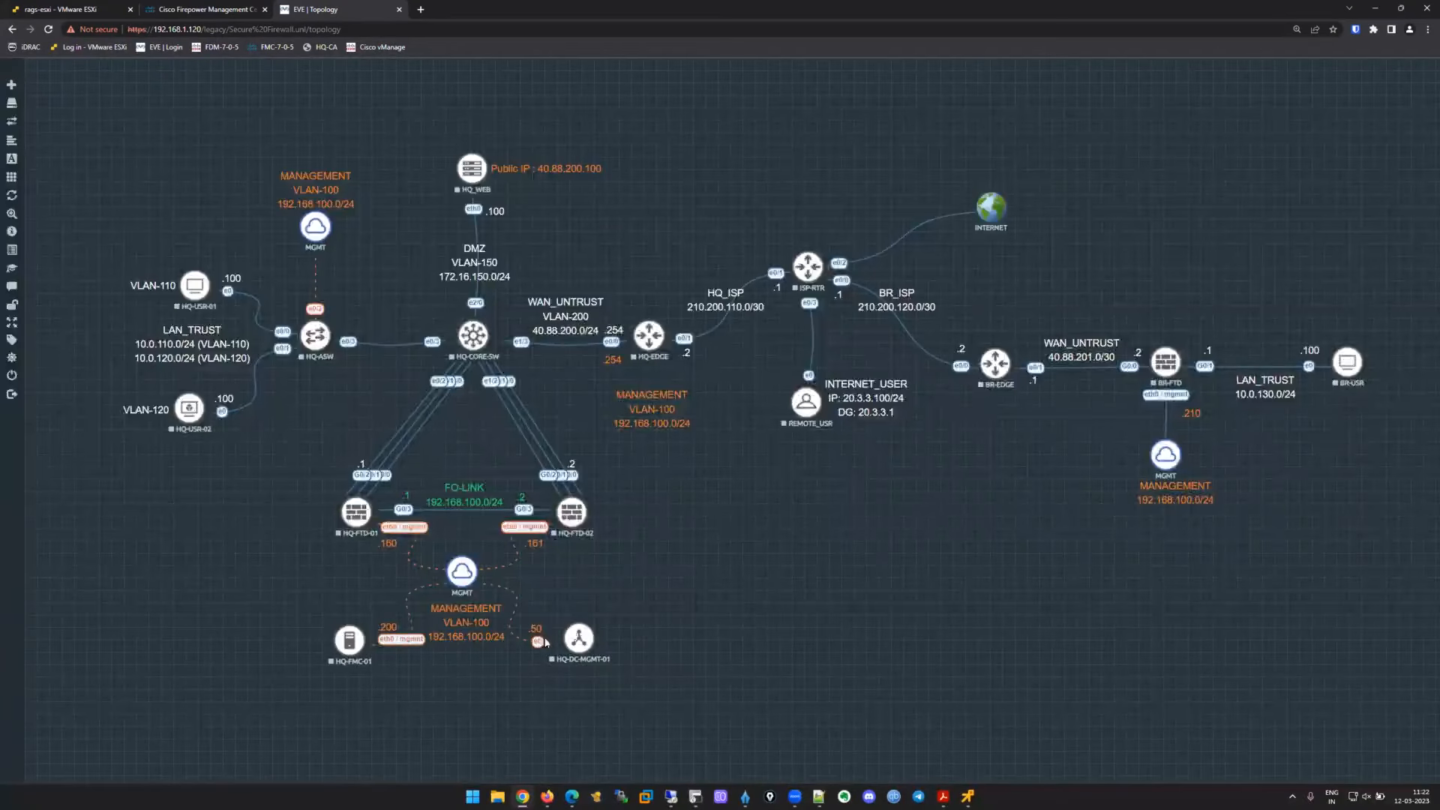
left_click(193, 5)
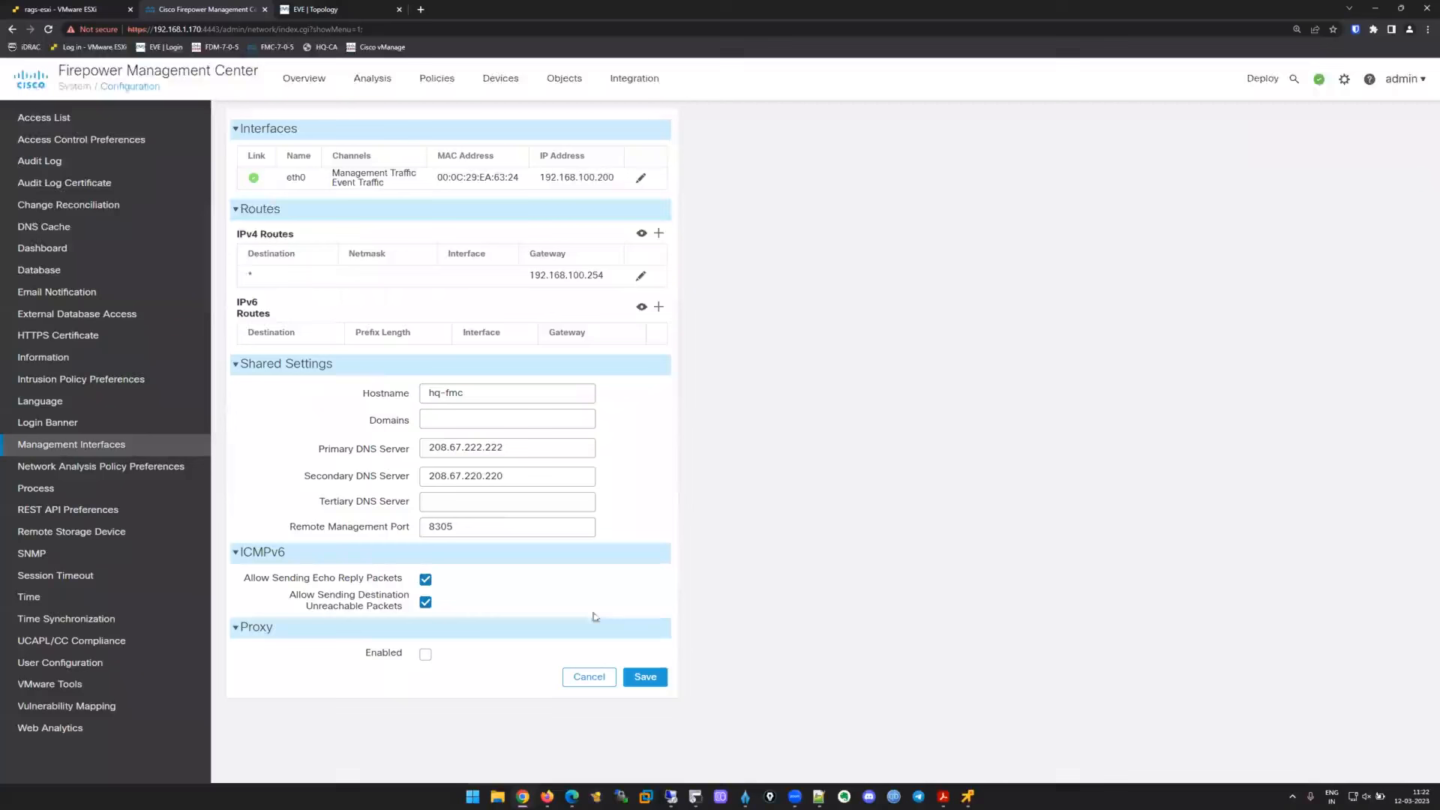
Set the primary DNS server to 192.168.100.50 and clear the secondary DNS server.
double_click(488, 447)
type("192.168.100.5")
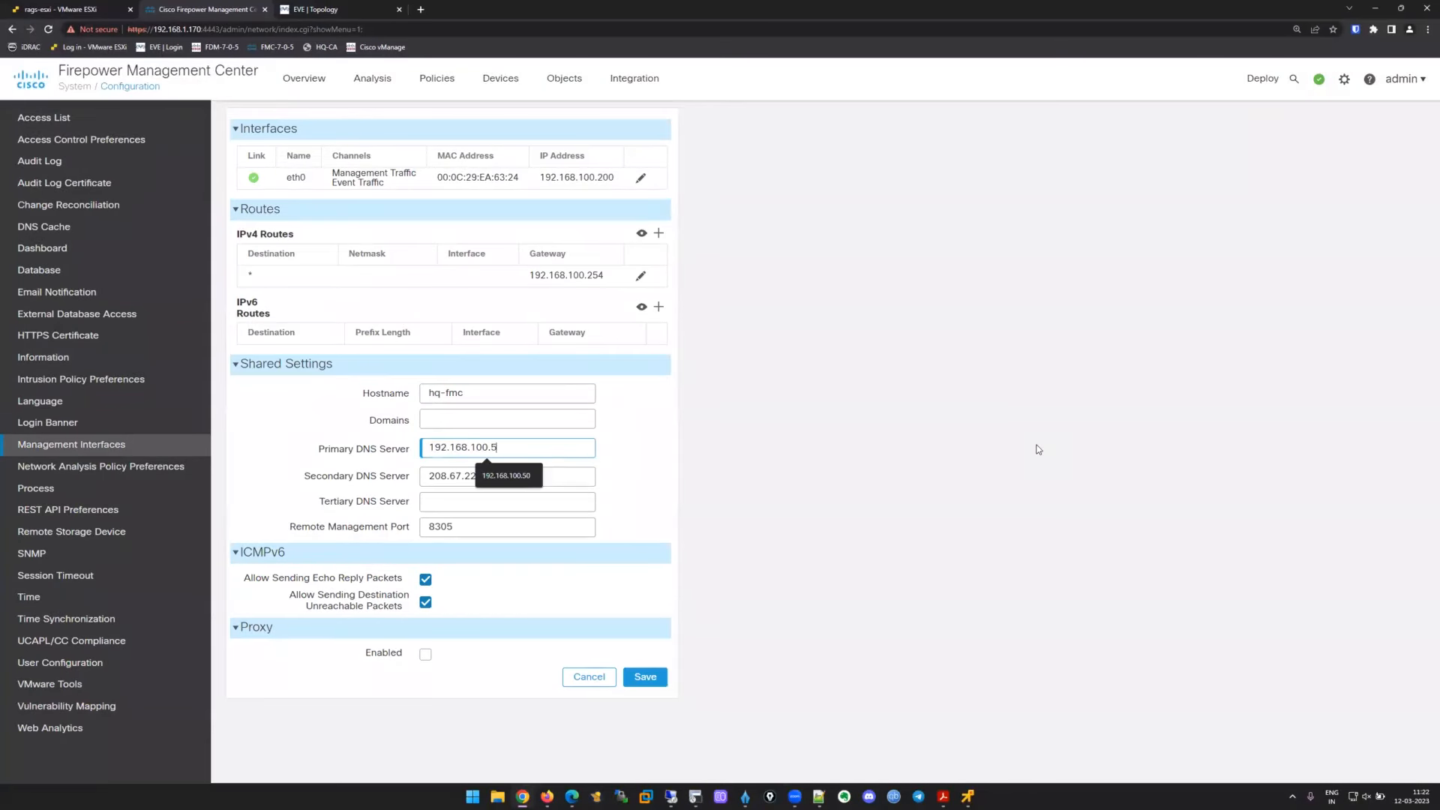
type("0")
key("Tab")
key("BackSpace")
left_click(752, 423)
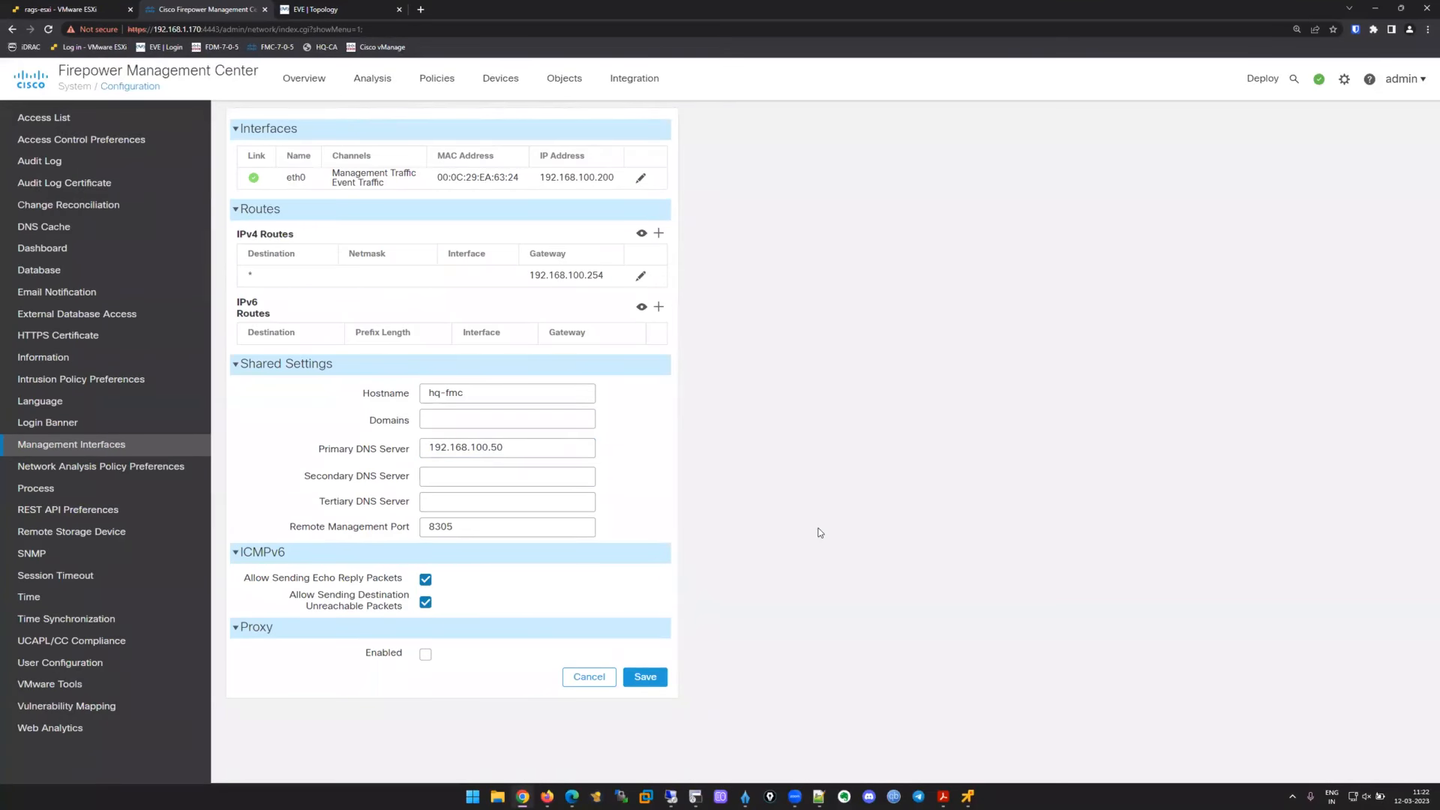
left_click(426, 447)
Save the management network configuration and confirm.
left_click(649, 680)
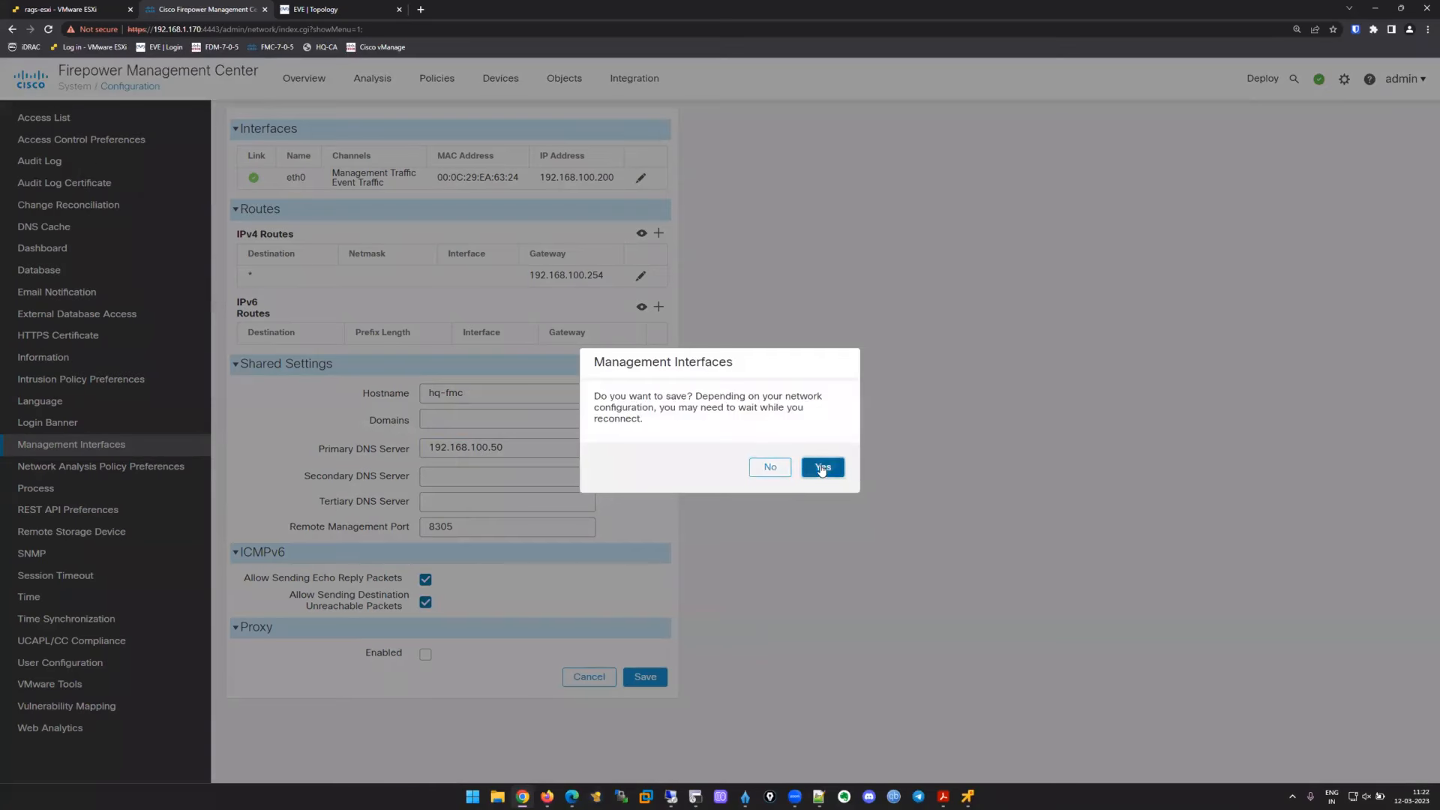
left_click(821, 468)
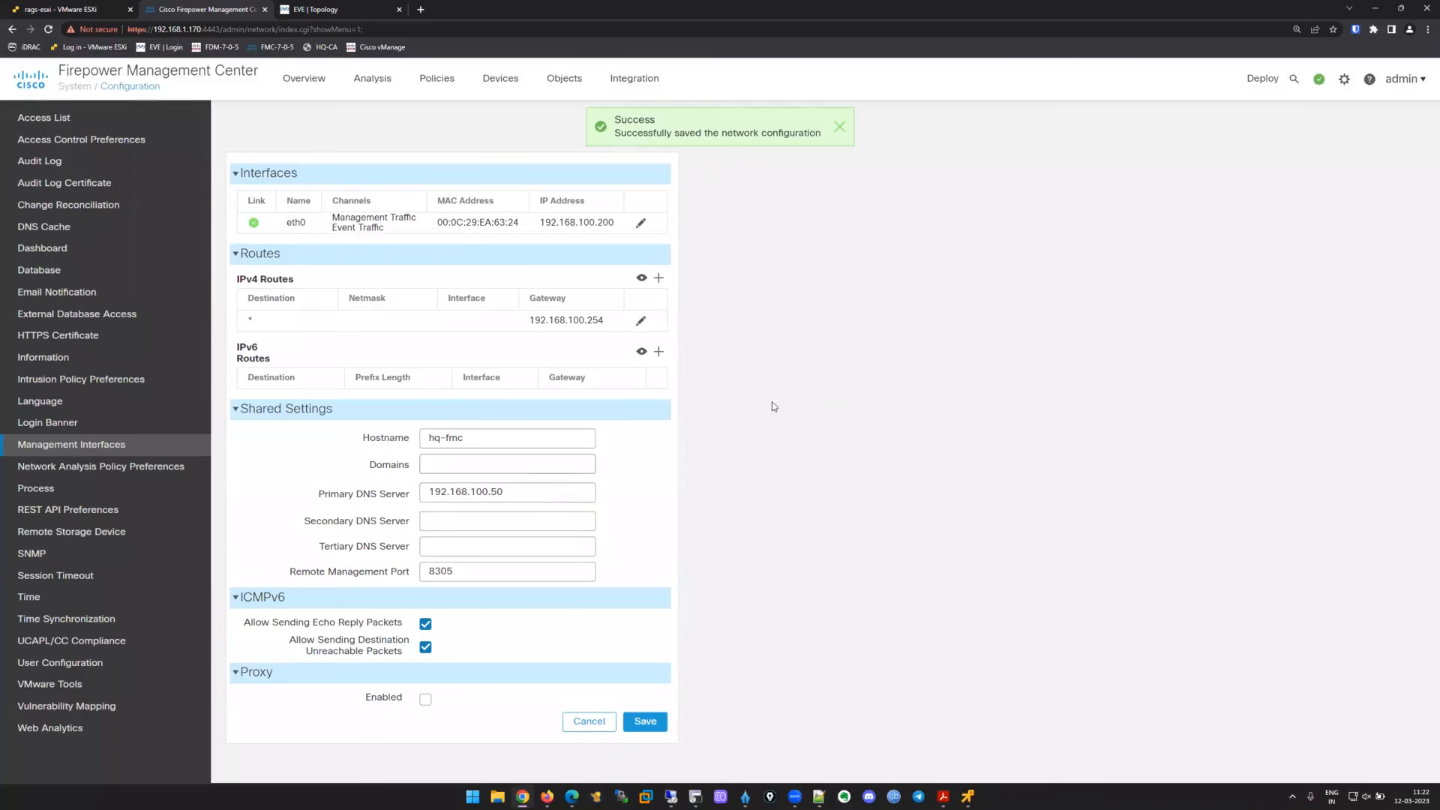
left_click(500, 79)
In hq-ftd-01's DHCP settings, create network object hq-dns for host 192.168.100.50.
left_click(501, 120)
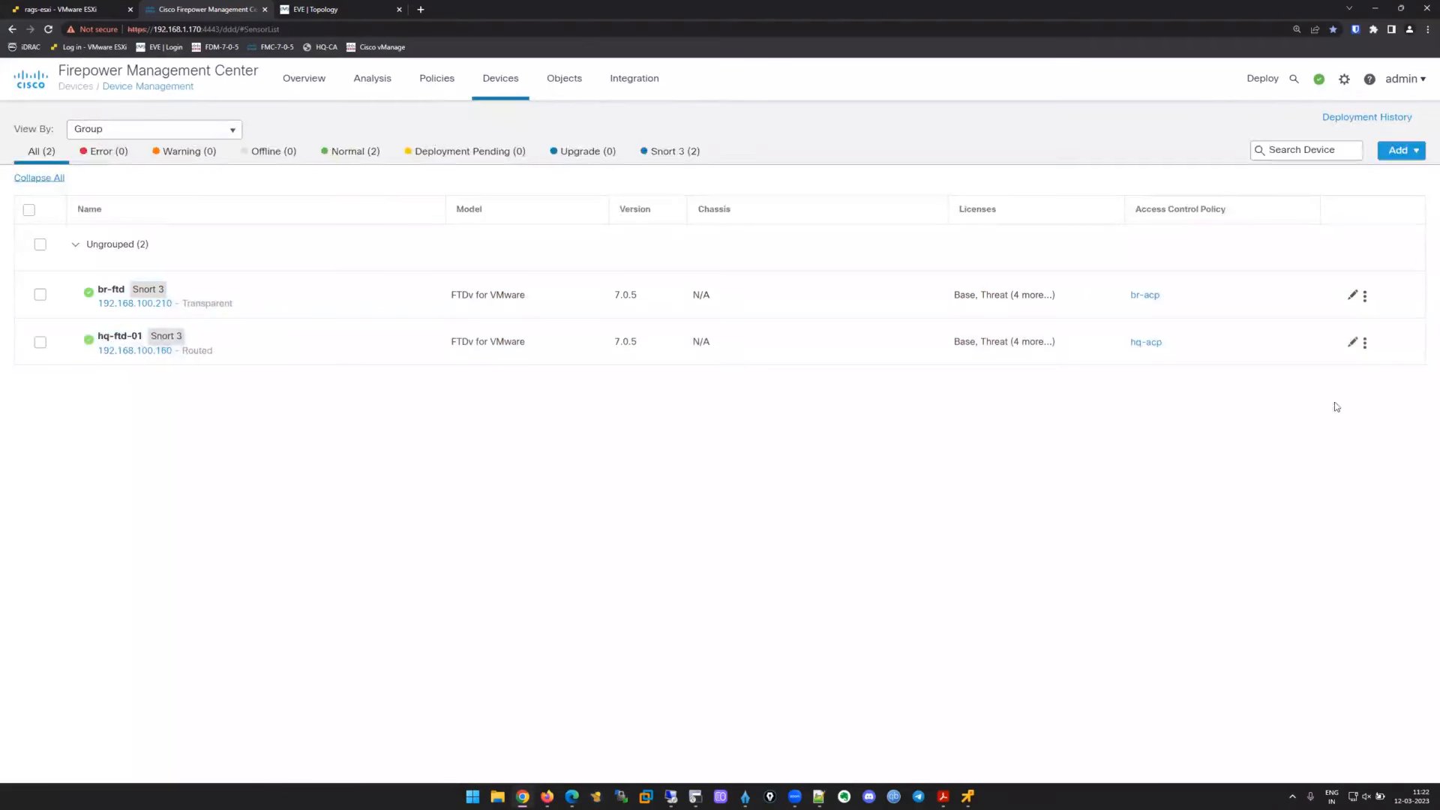
left_click(1352, 342)
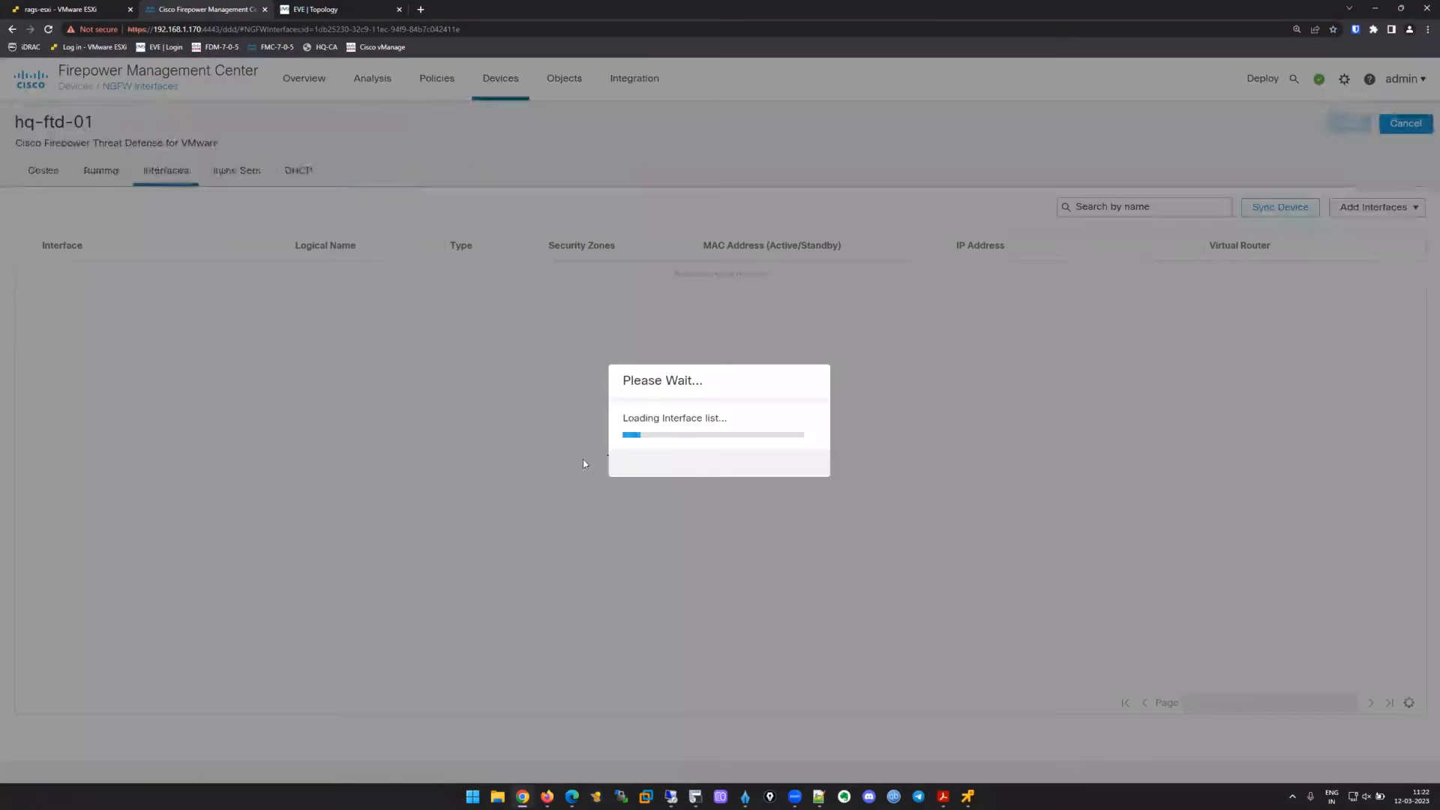
left_click(299, 173)
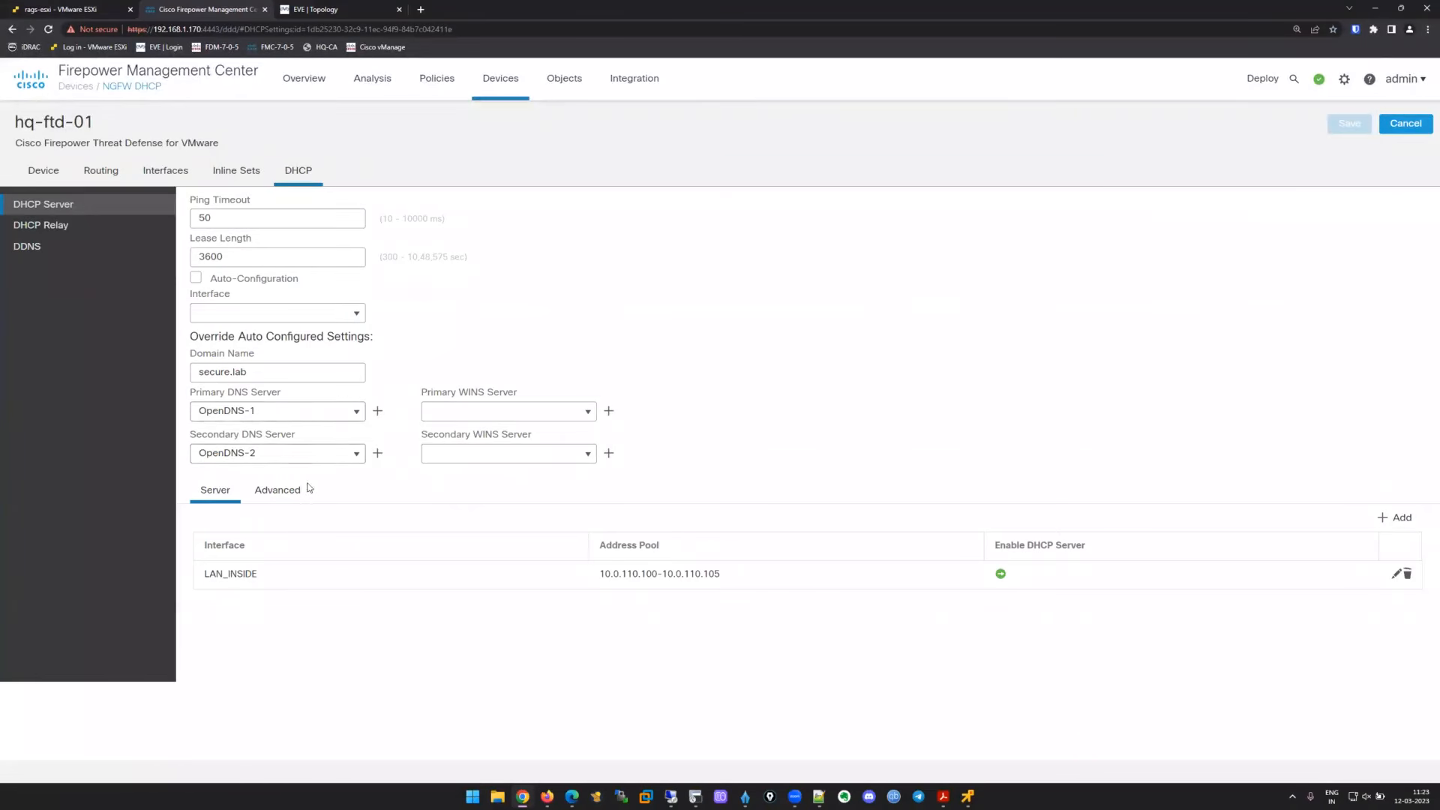
left_click(377, 411)
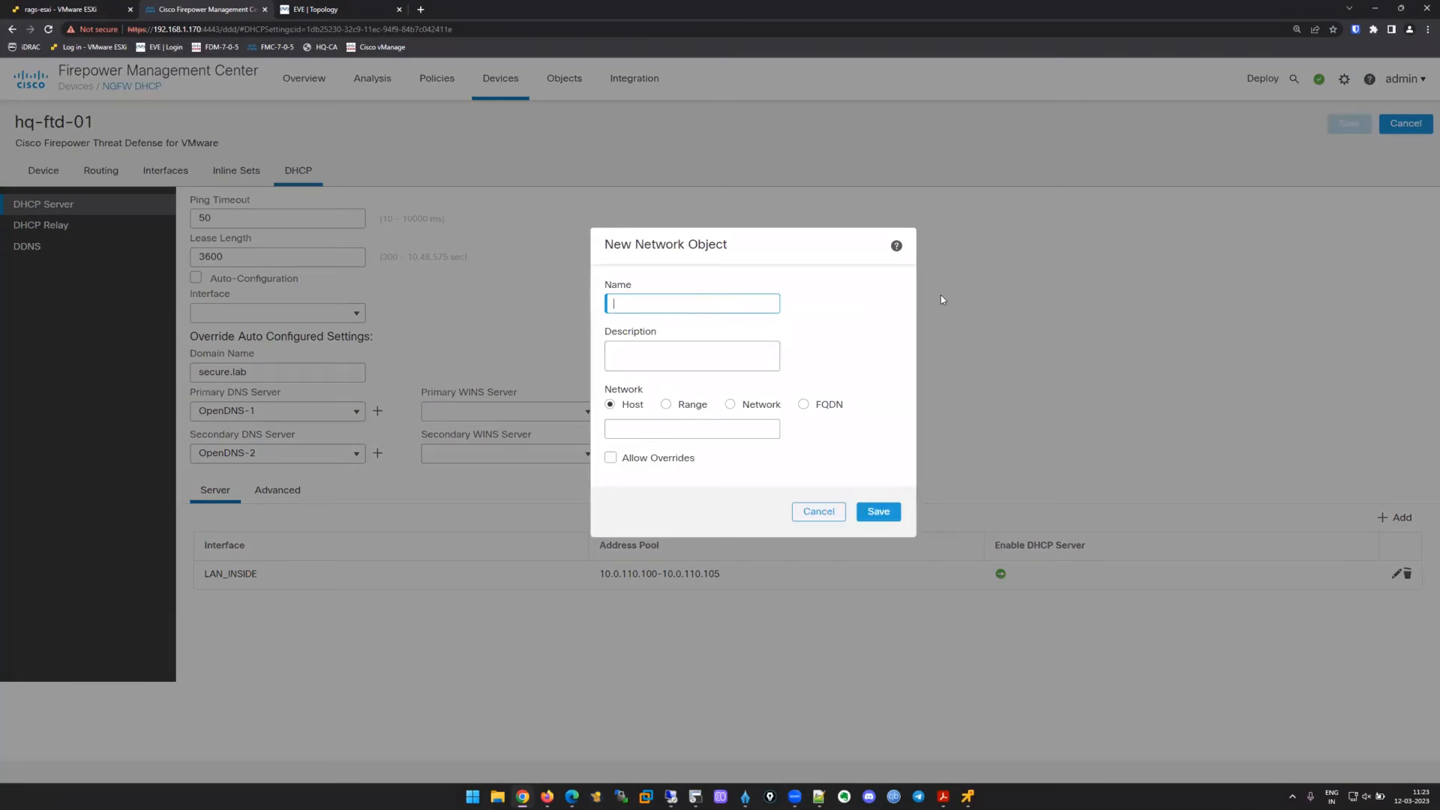
type("hq-dns")
left_click(740, 433)
type("192.168.100.50")
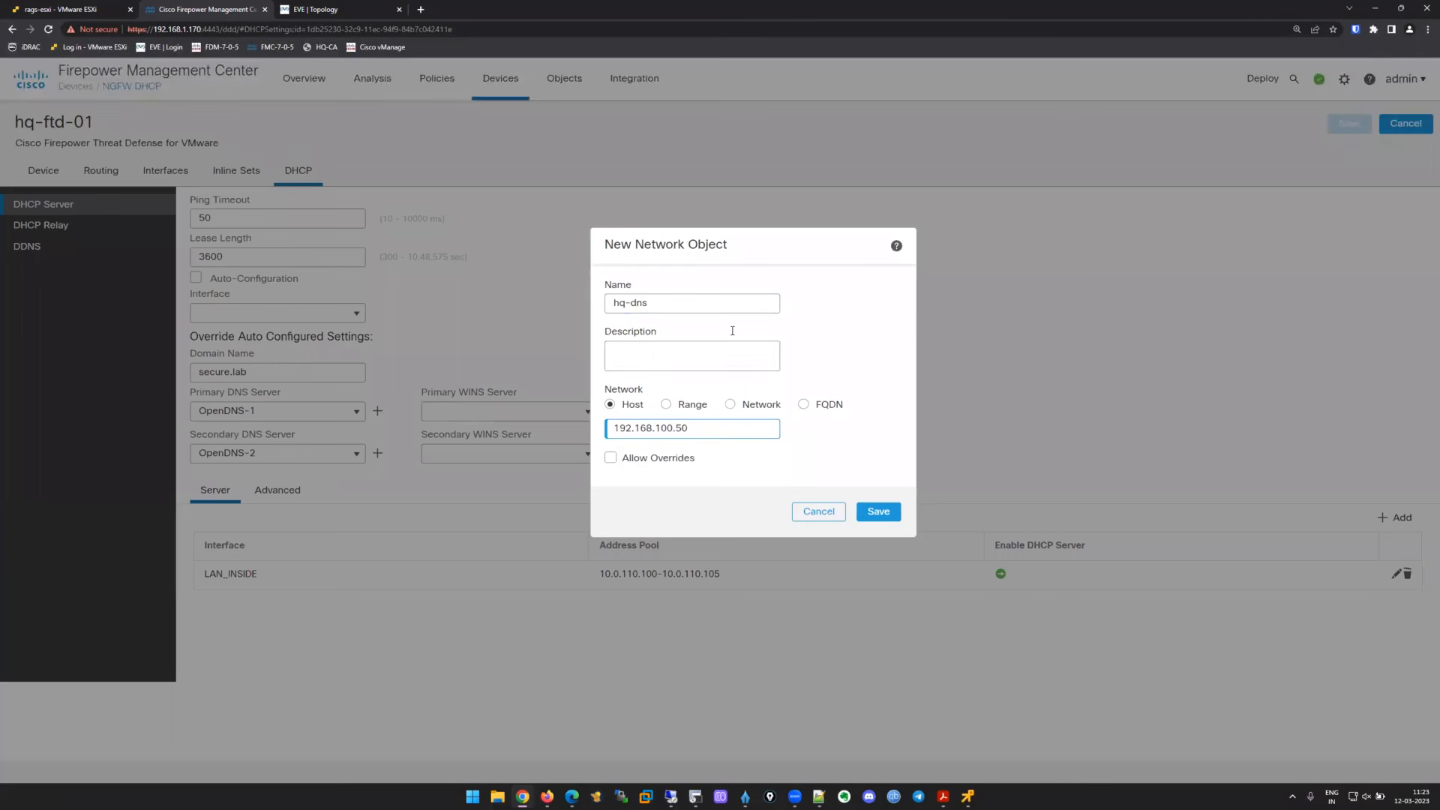
left_click(878, 516)
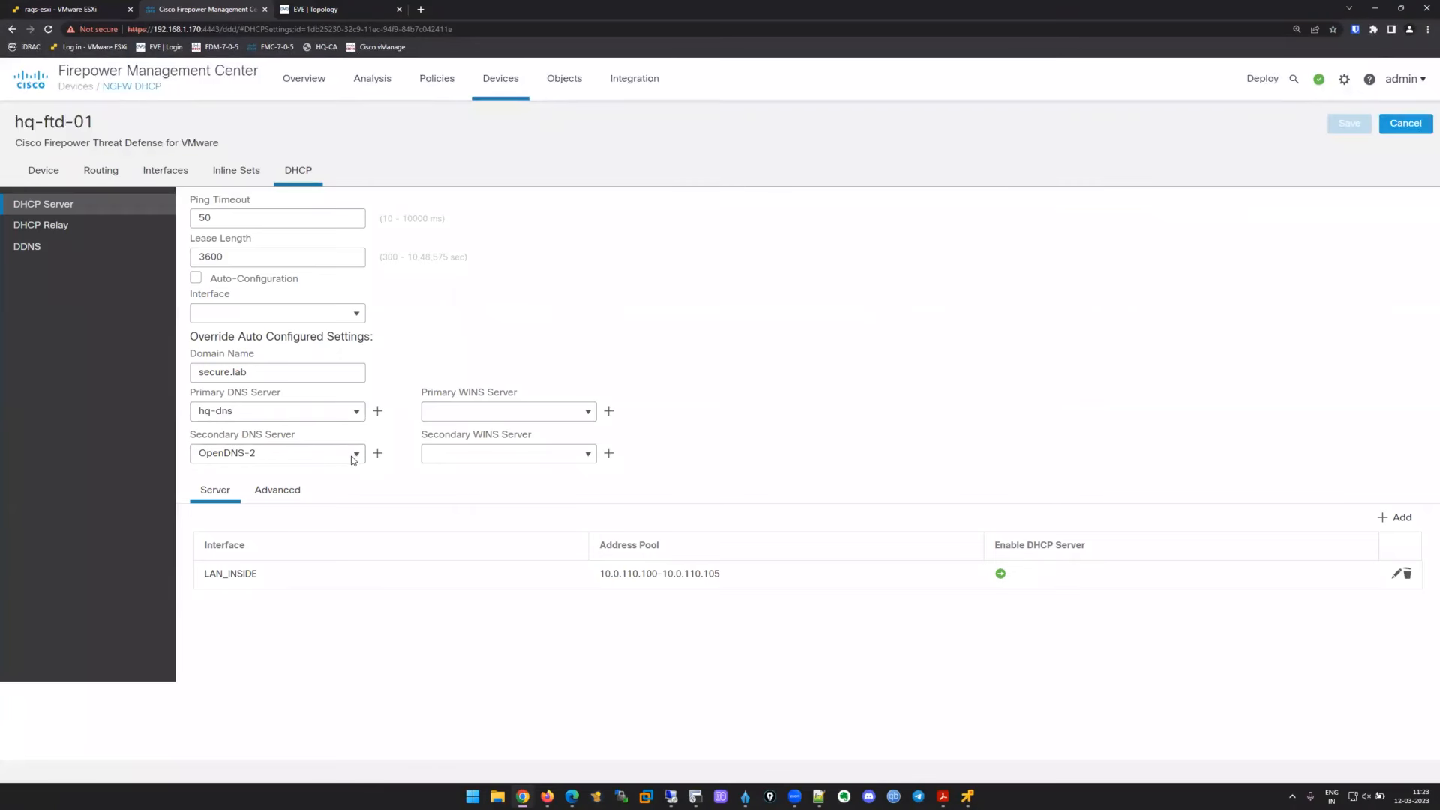
Make hq-dns the primary DHCP DNS server, leave secondary empty, and save.
left_click(353, 454)
key("BackSpace")
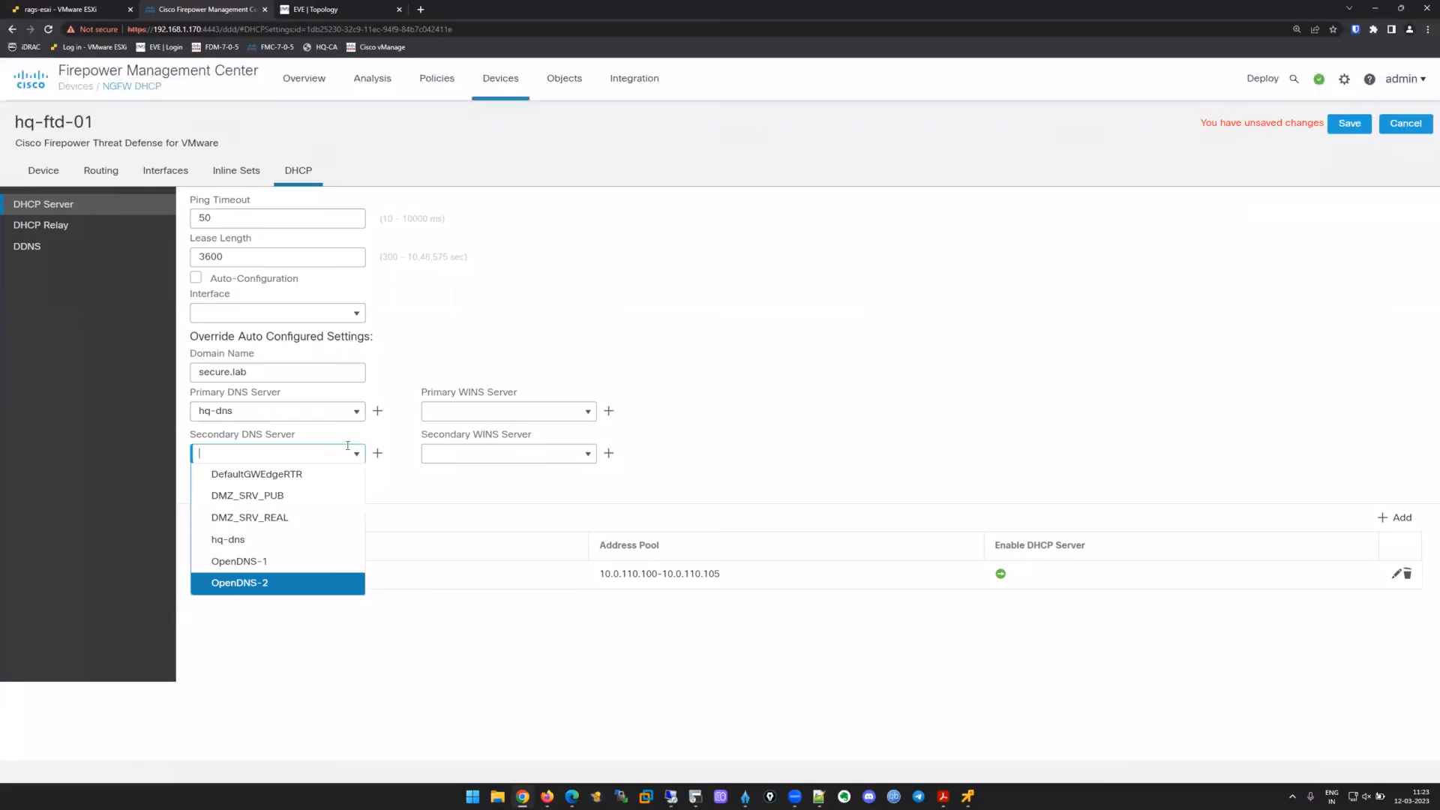
left_click(894, 370)
left_click(1349, 124)
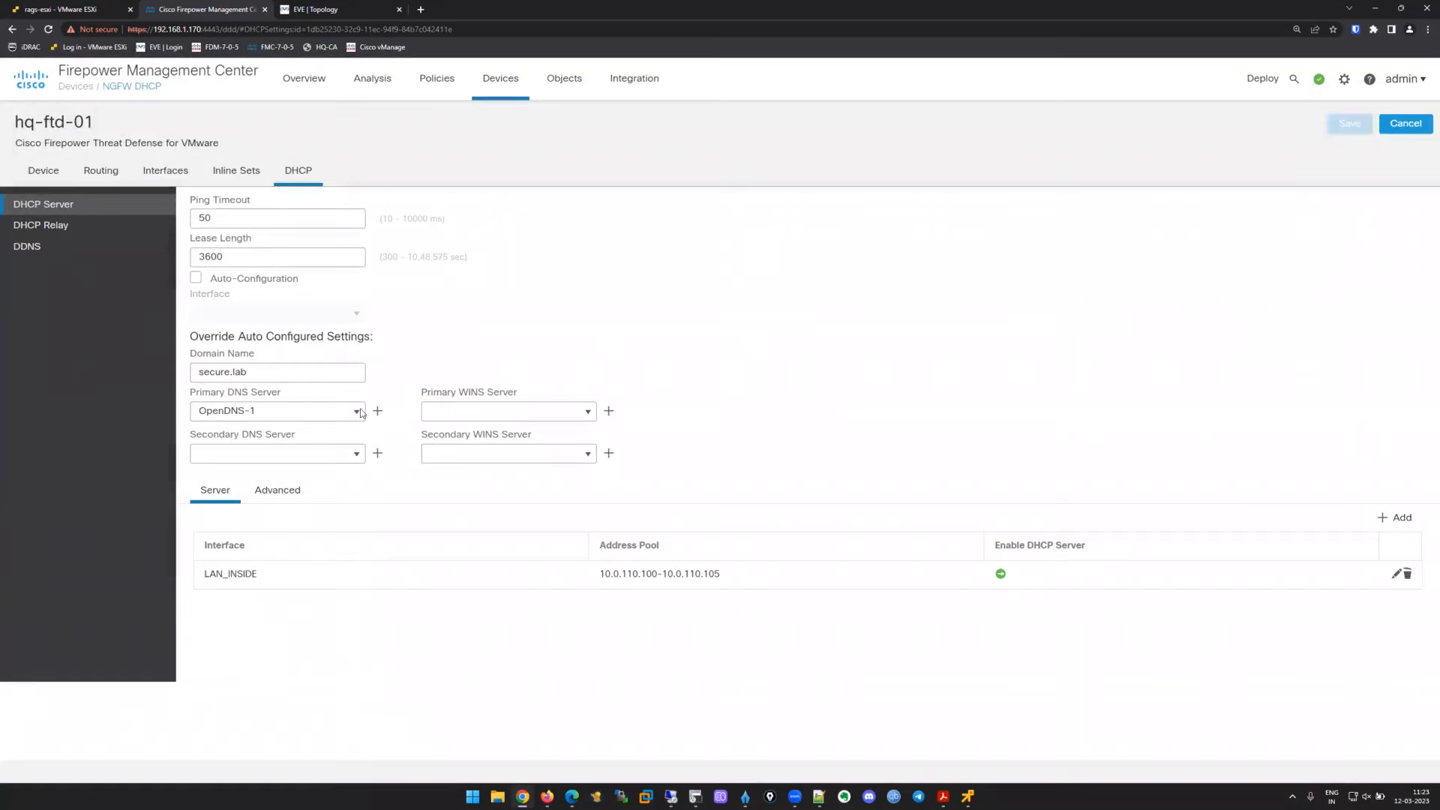
left_click(357, 412)
left_click(271, 497)
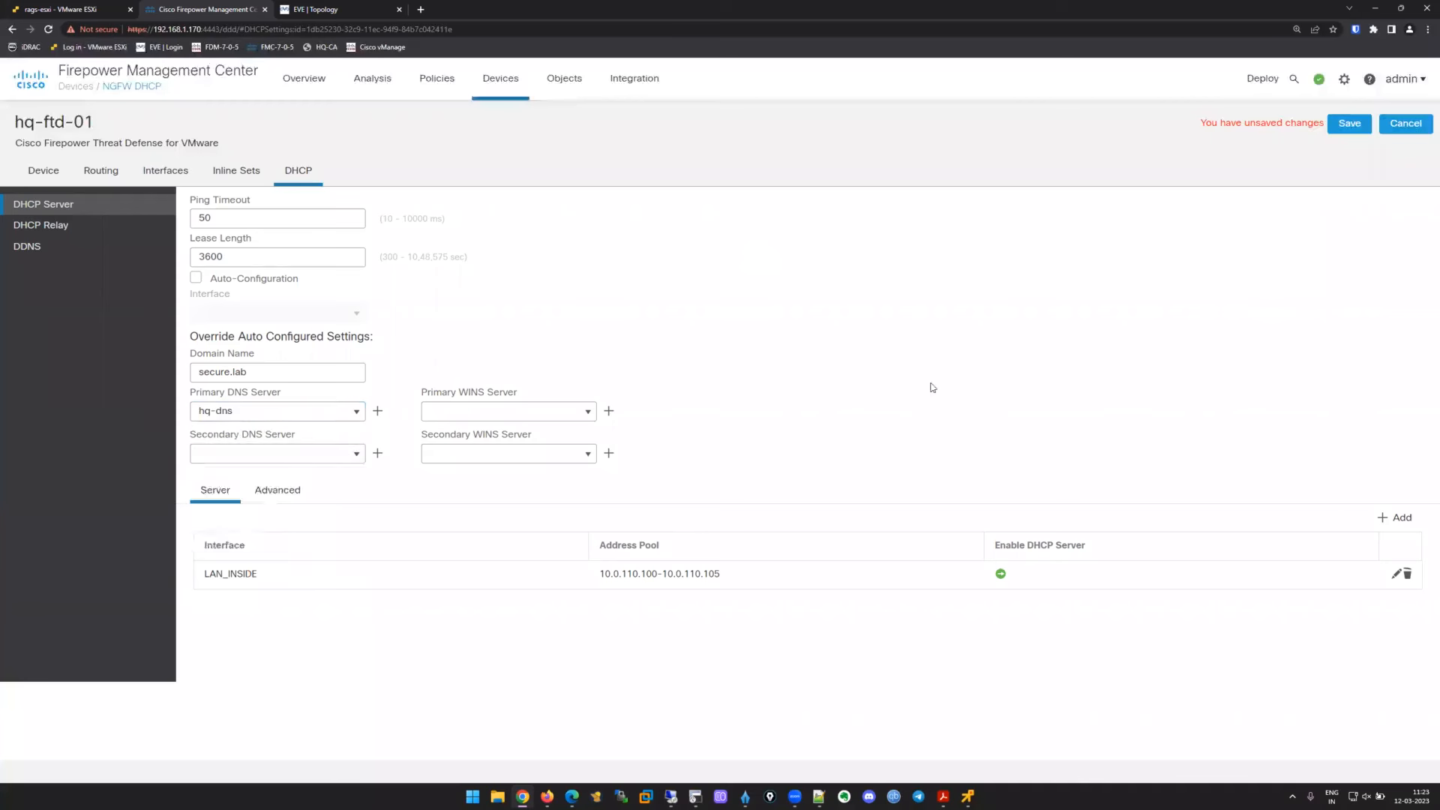
left_click(1343, 127)
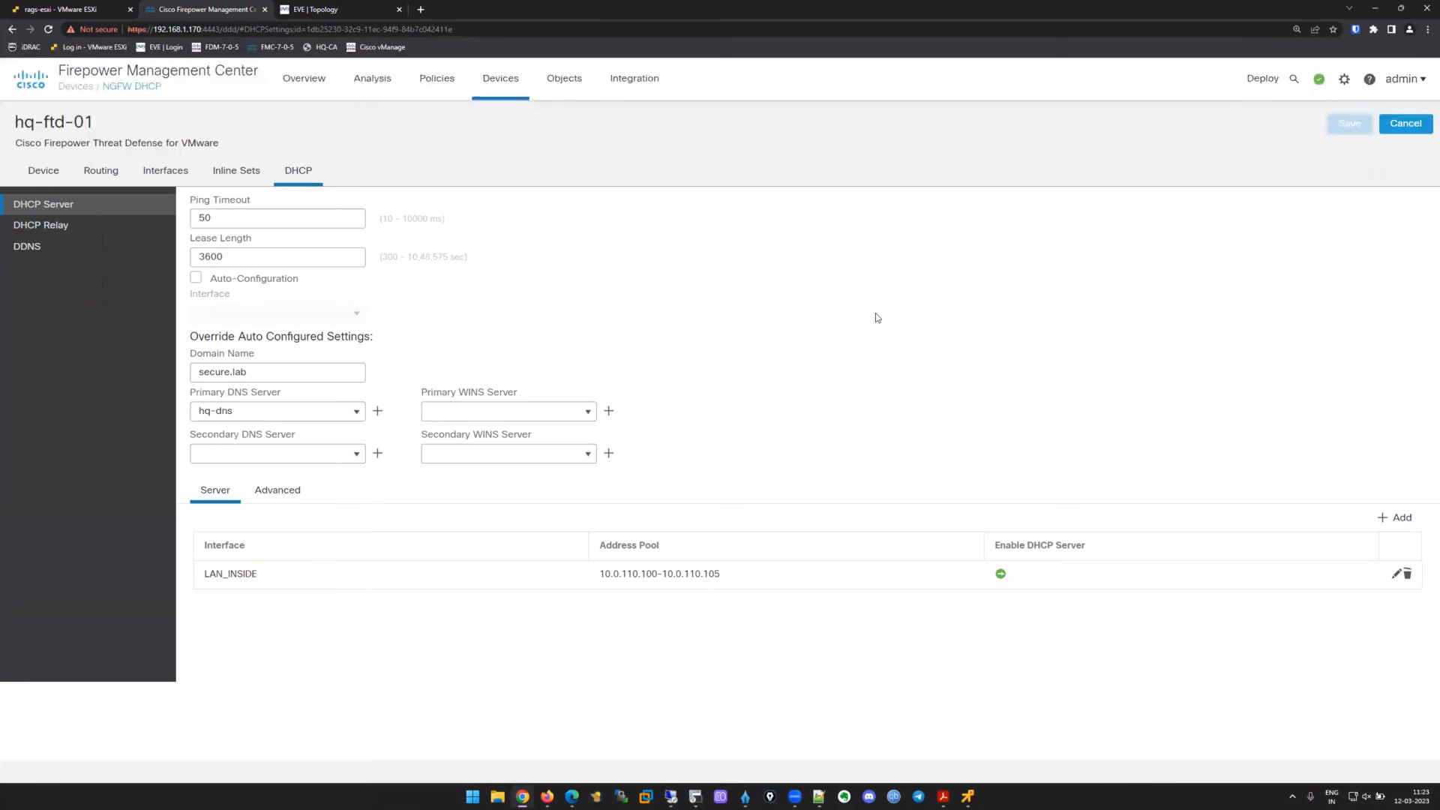
Review hq-platform's DNS resolution settings, keeping ftd-dns-group as the server group.
left_click(508, 89)
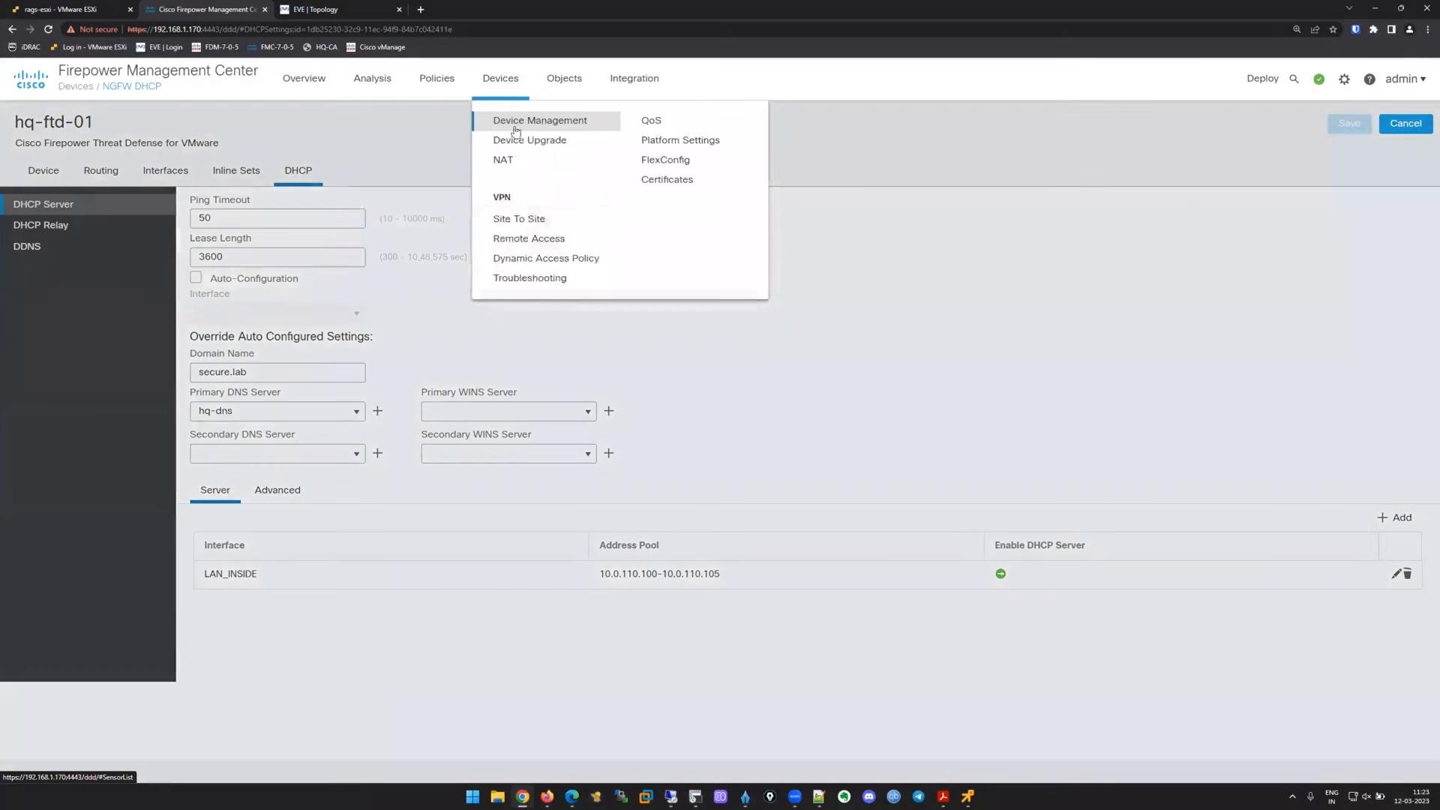
left_click(683, 143)
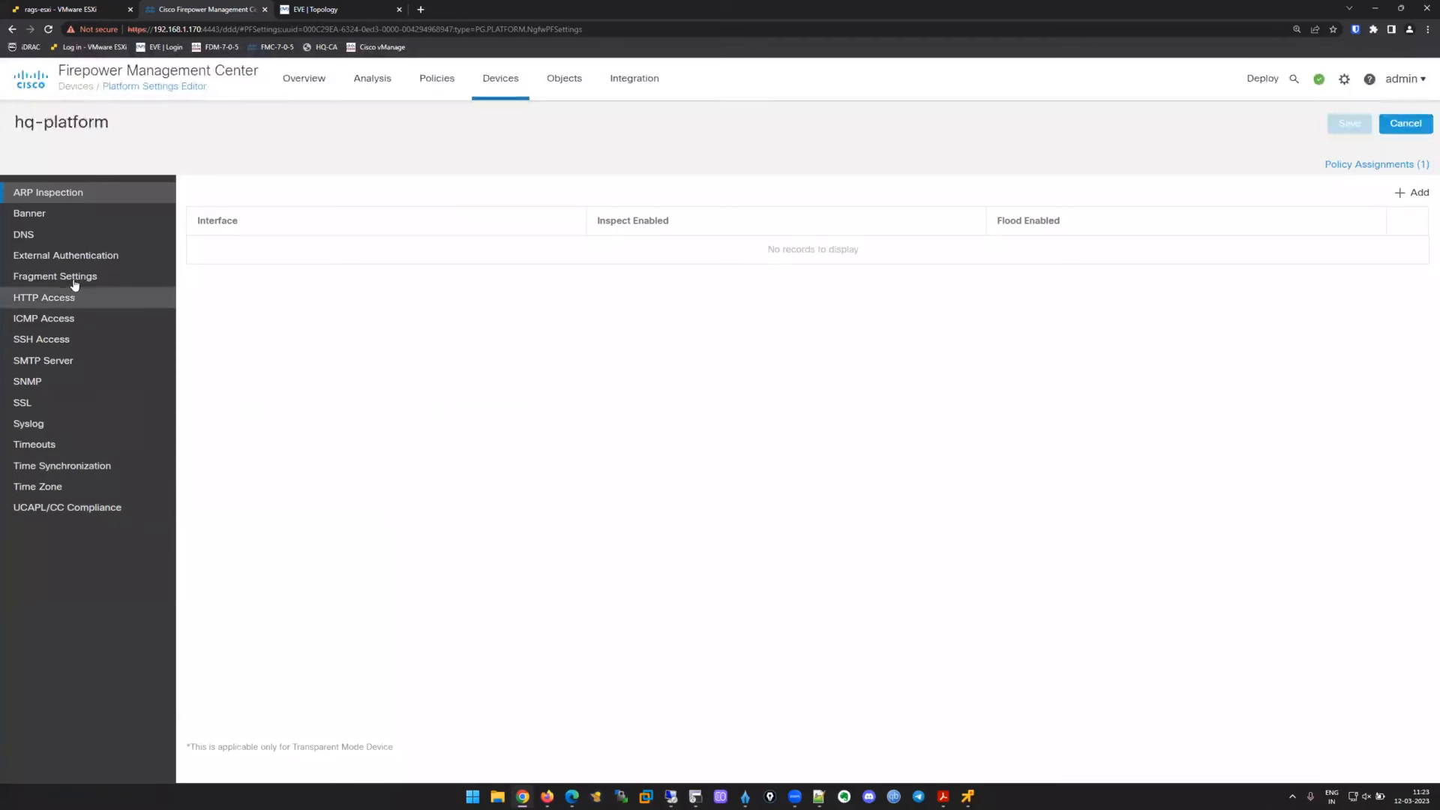
left_click(66, 238)
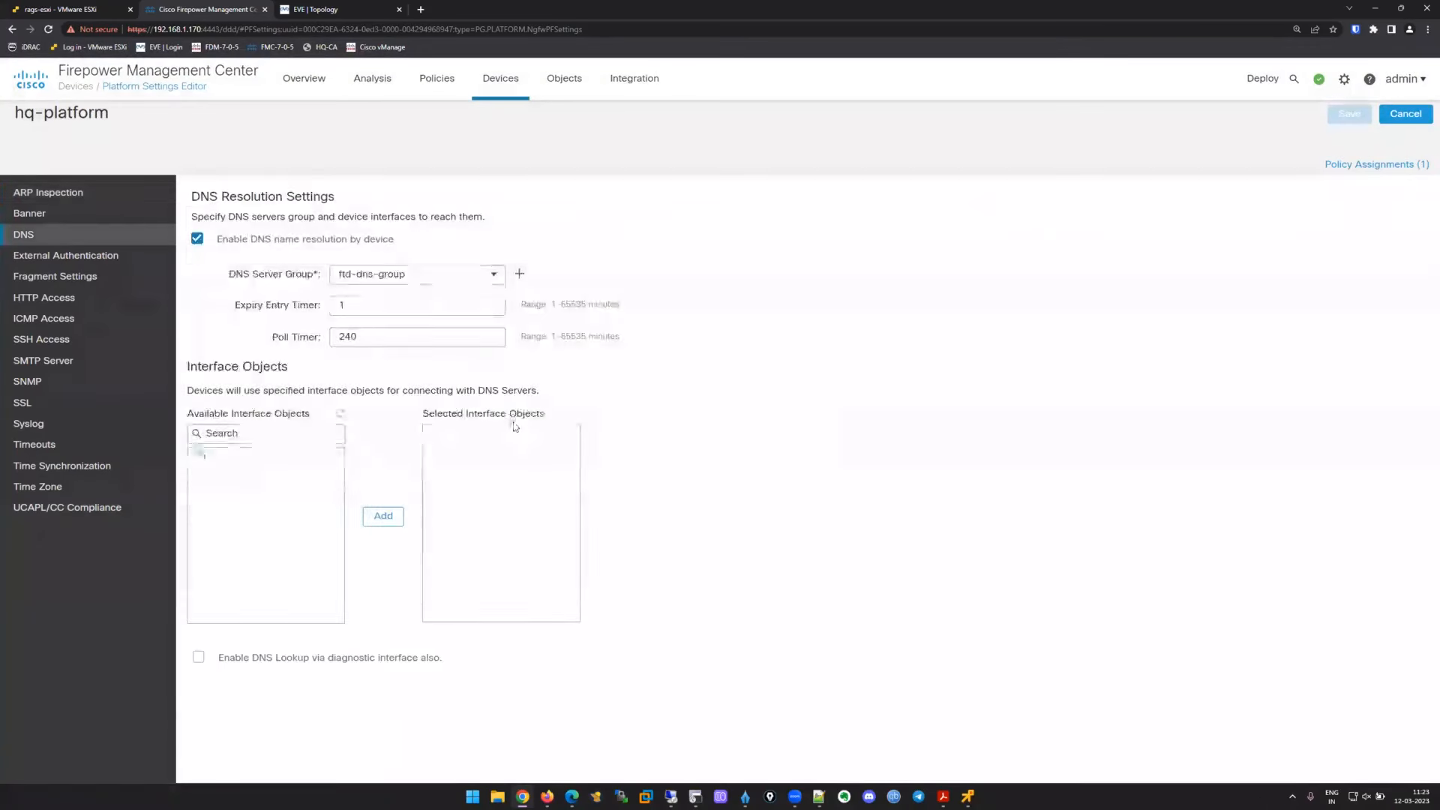
left_click(495, 274)
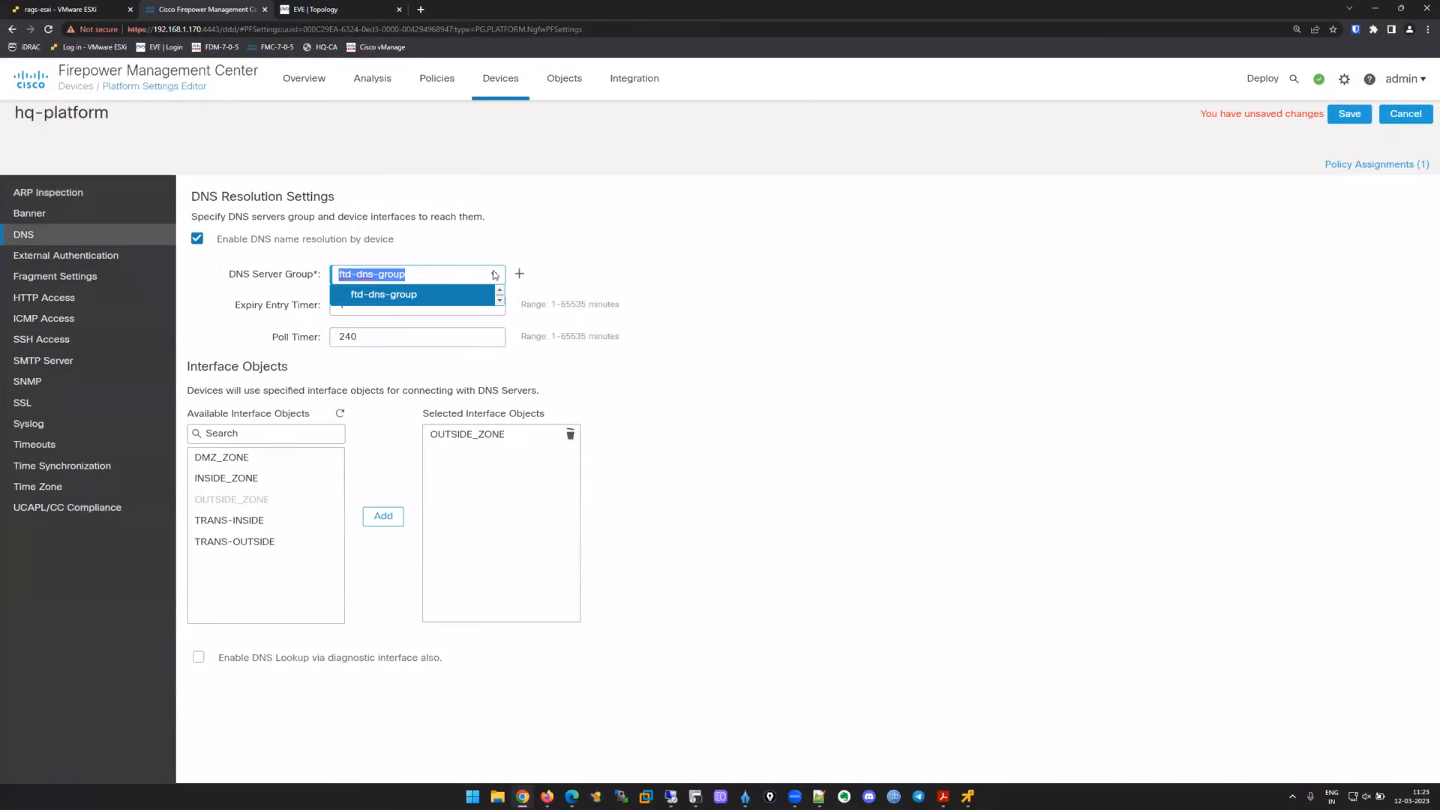
left_click(395, 299)
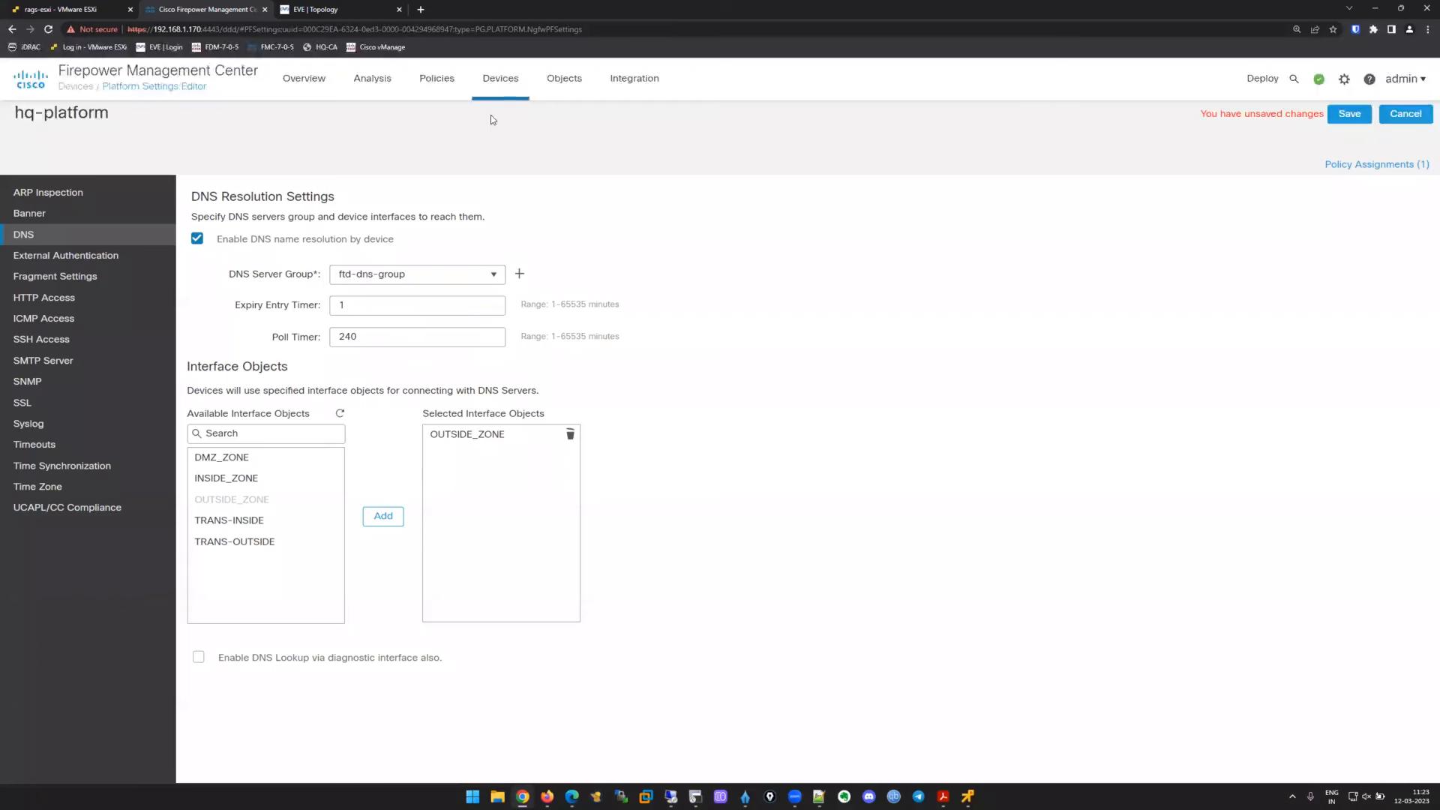
Leave for Object Management, discarding the unsaved platform changes.
mouse_move(566, 84)
left_click(596, 119)
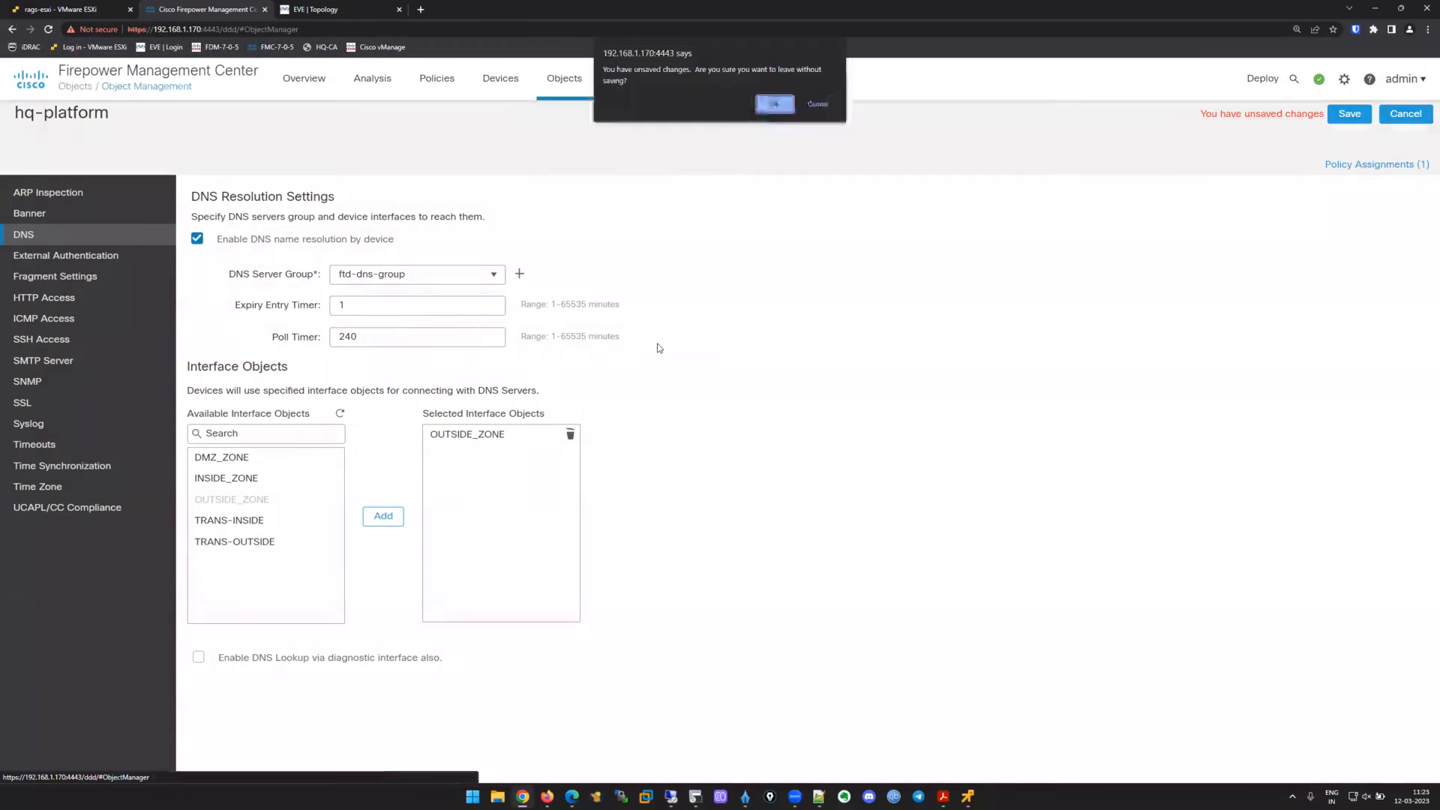
left_click(775, 103)
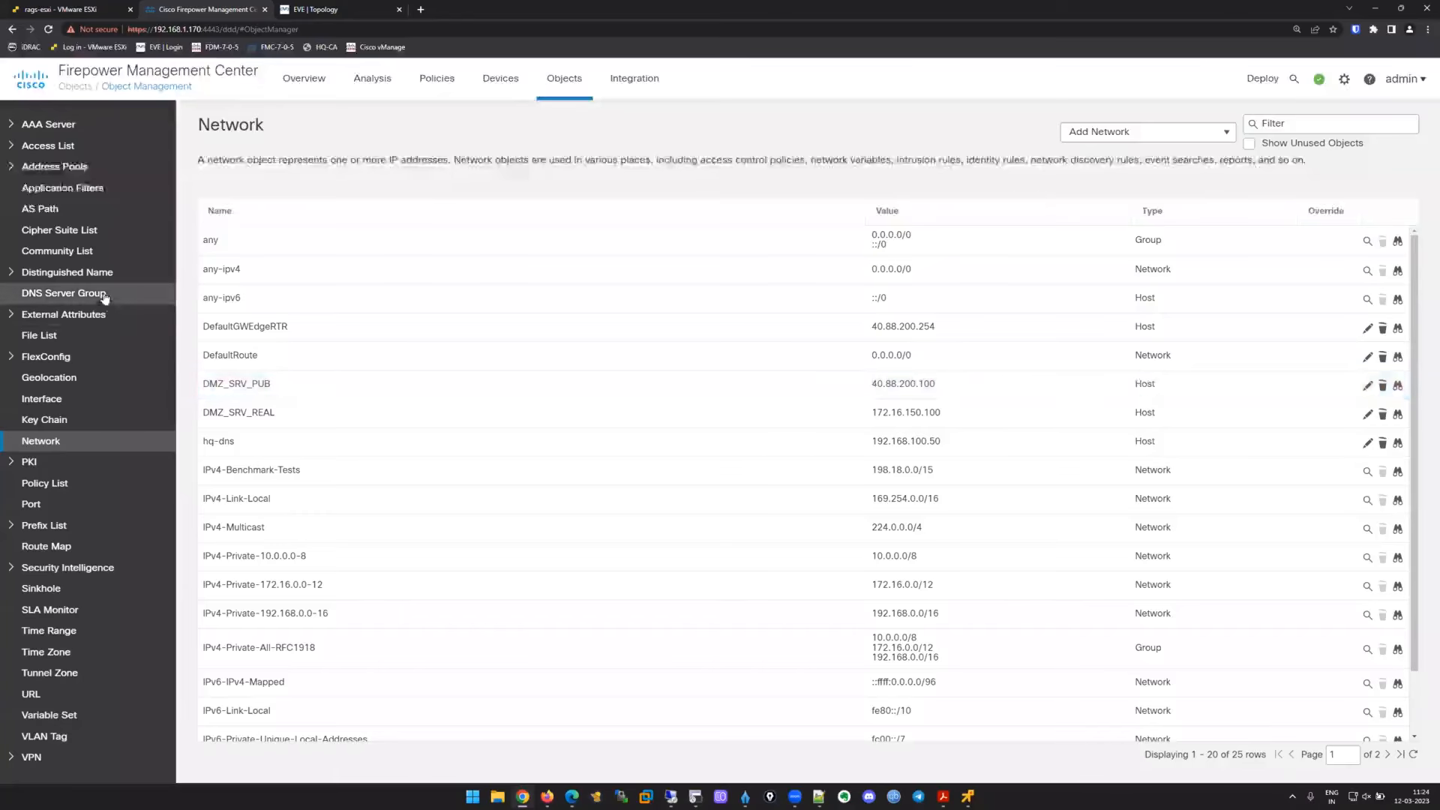
Change ftd-dns-group to list only 192.168.100.50, save it, and open Platform Settings.
left_click(105, 294)
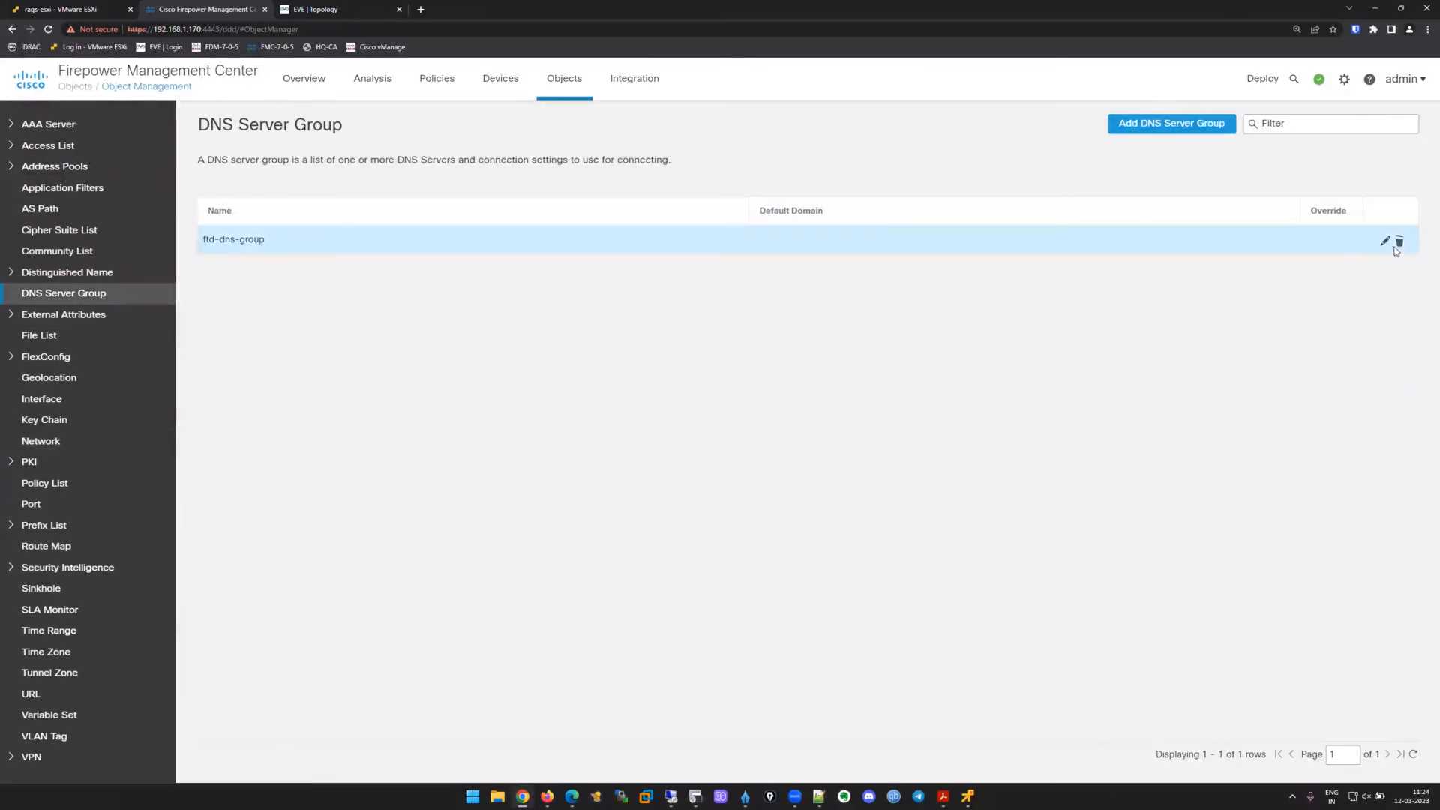
left_click(1385, 241)
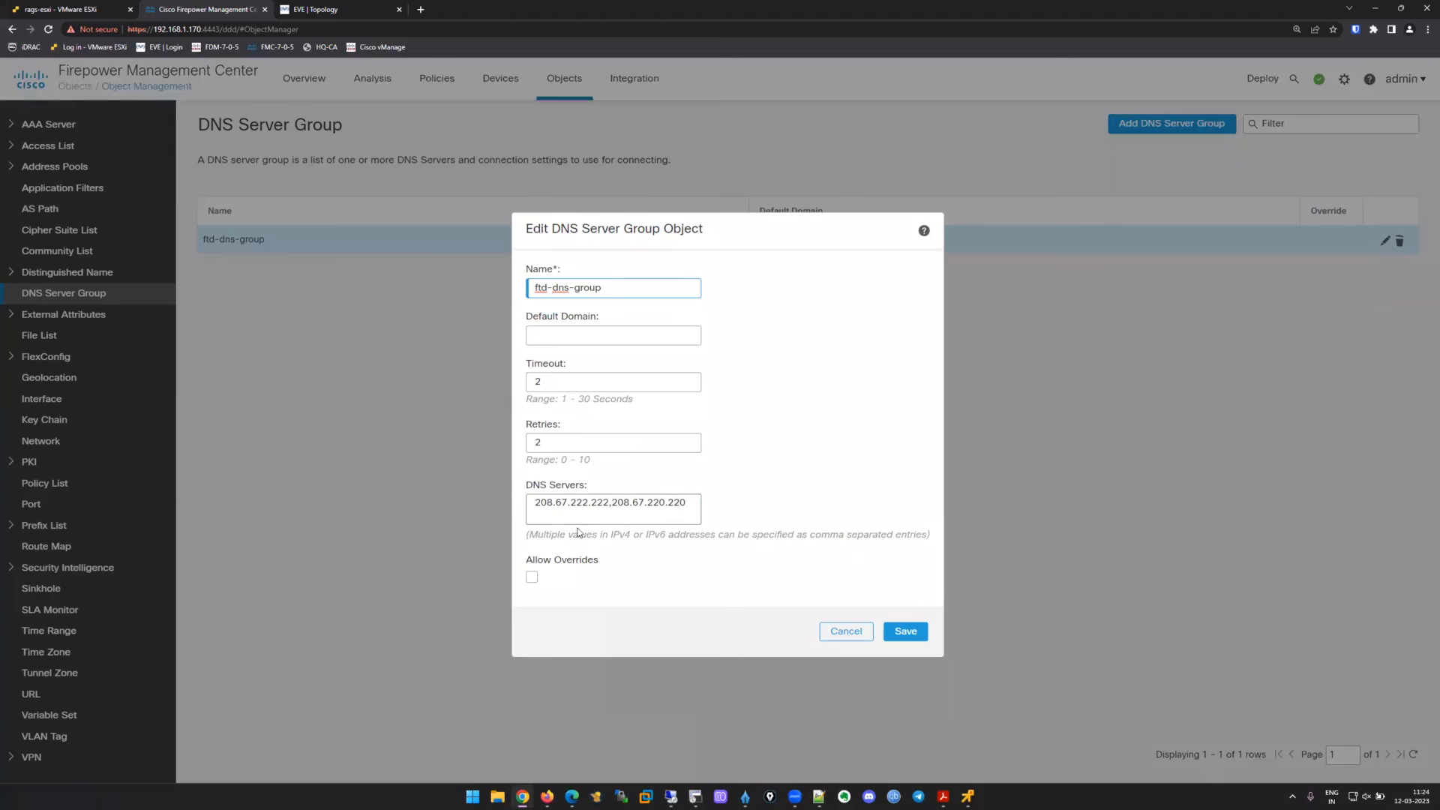
left_click_drag(687, 501, 534, 502)
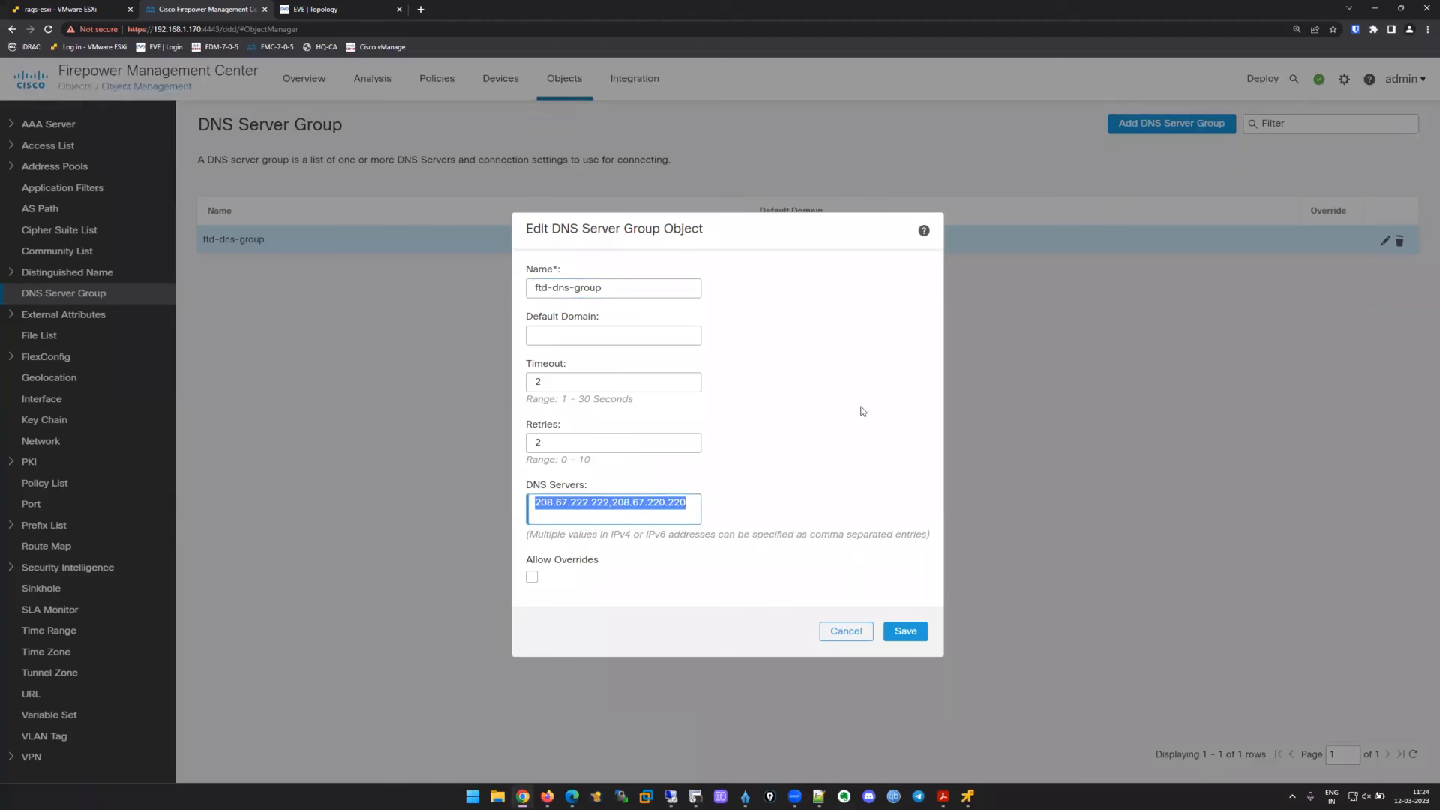
type("192.168.100.50")
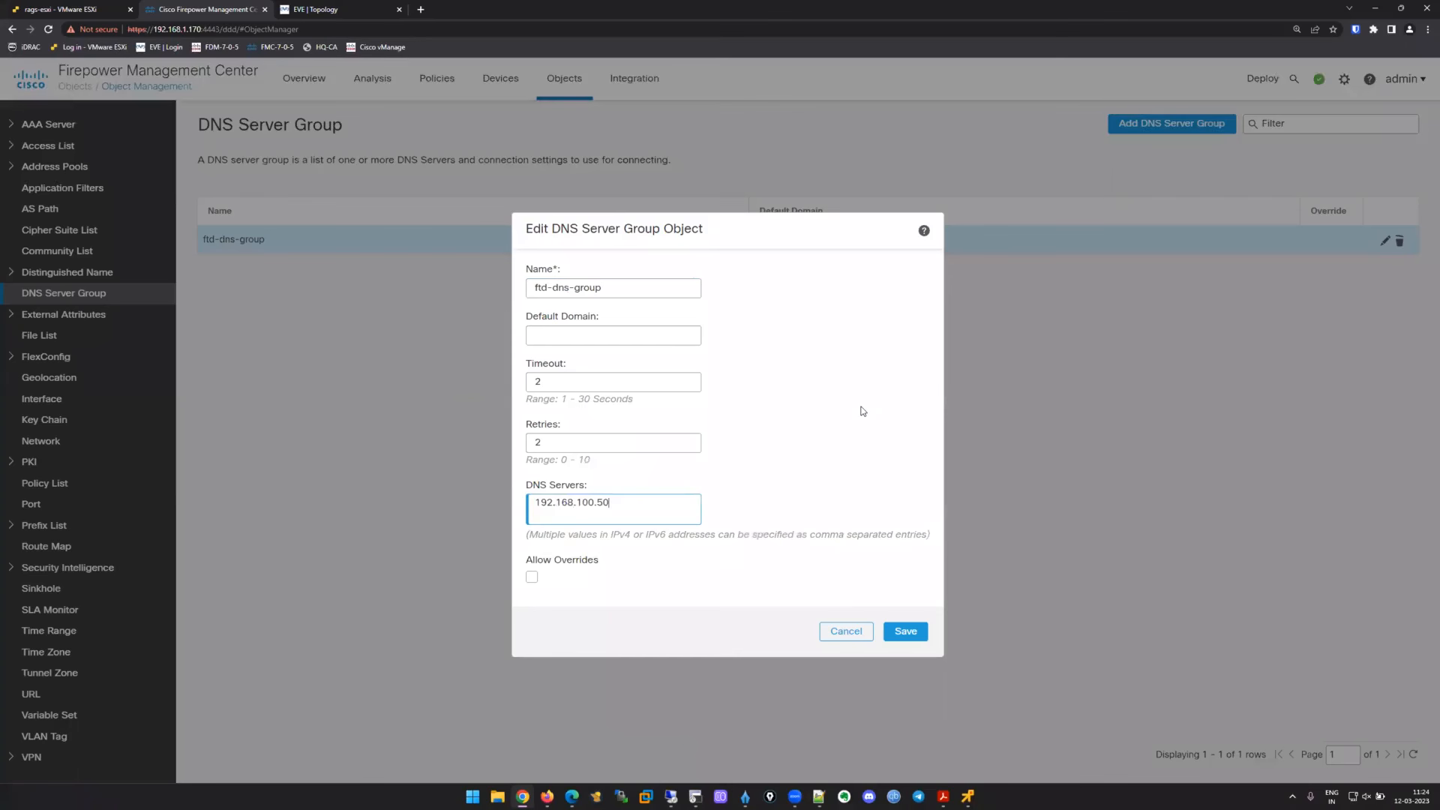
left_click(905, 630)
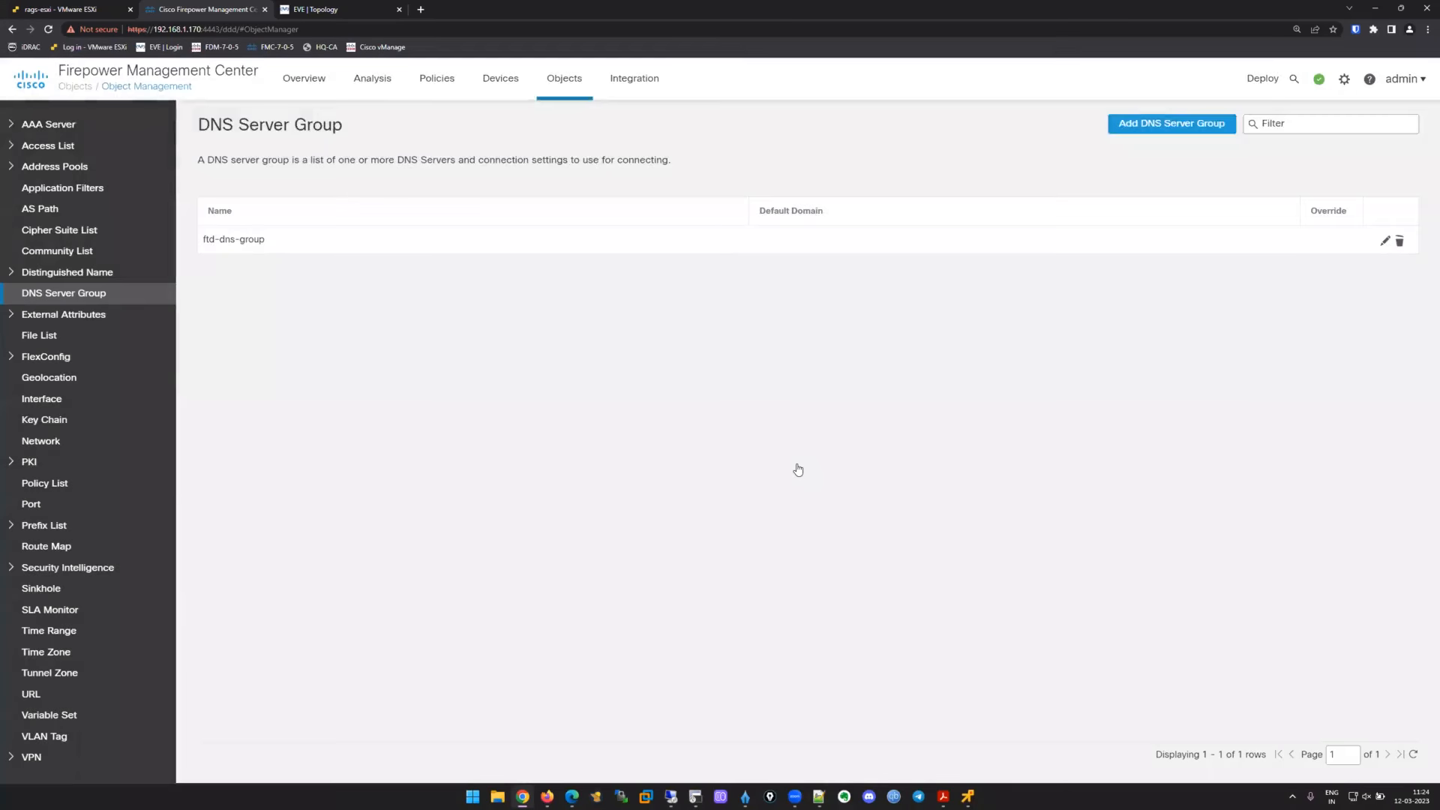
mouse_move(520, 91)
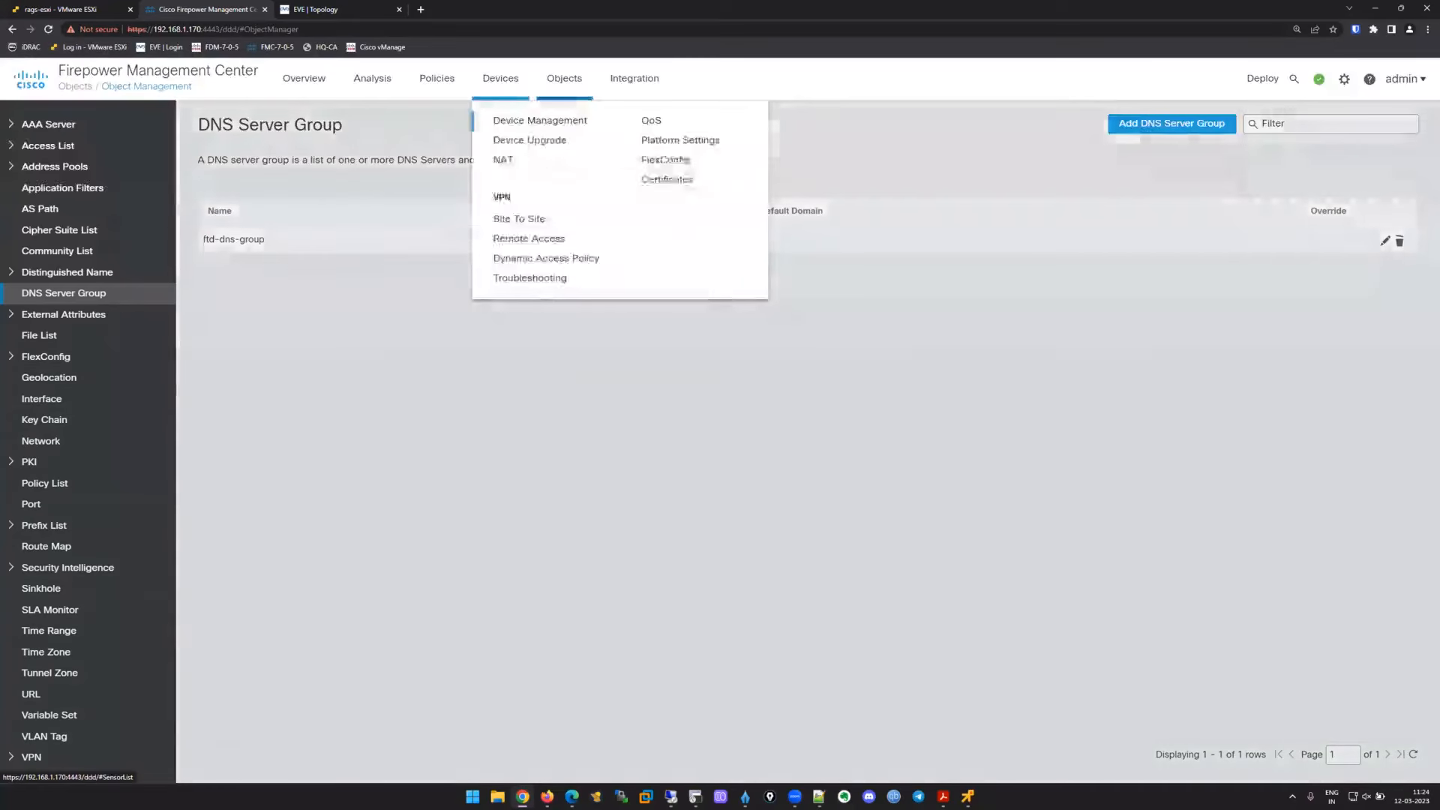
left_click(657, 138)
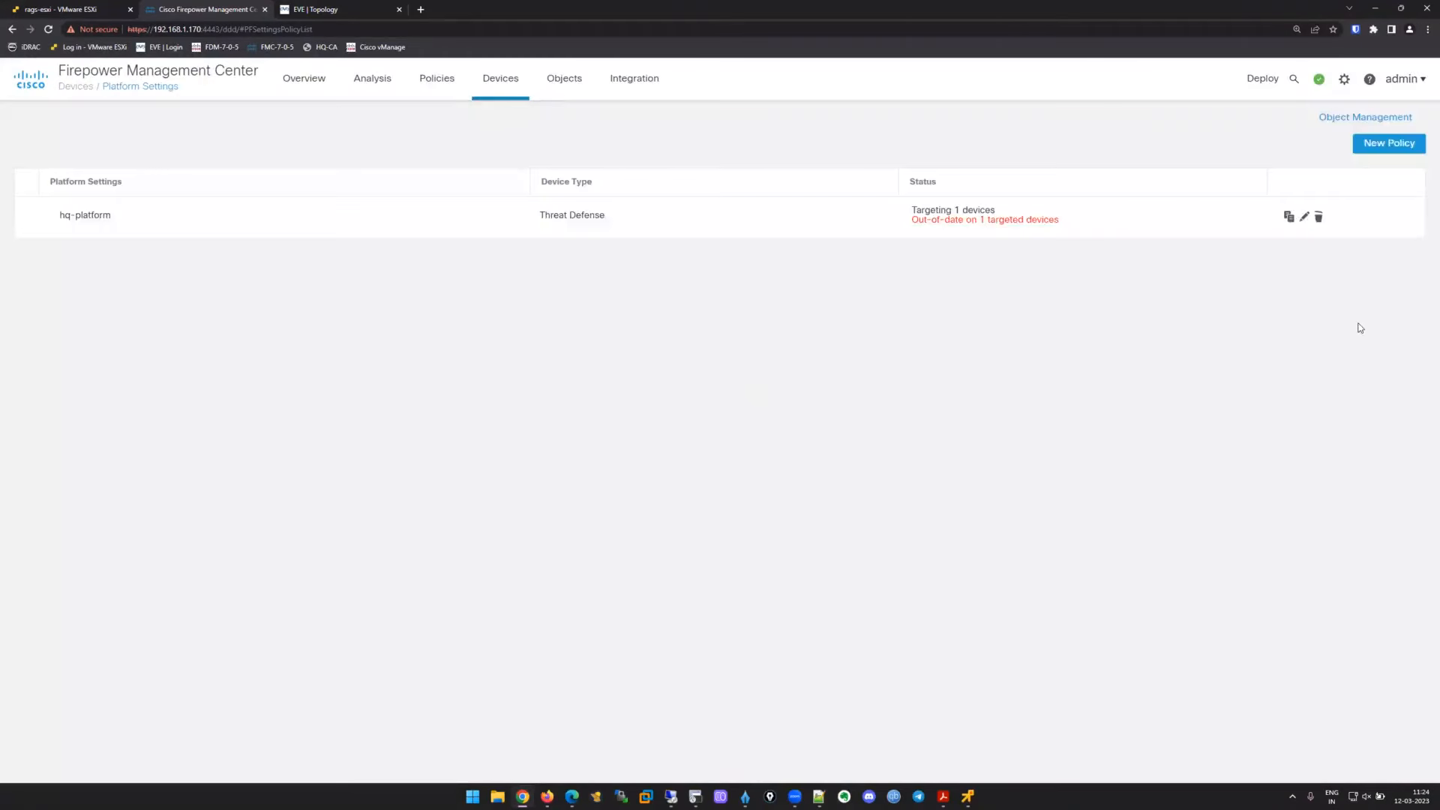
Open hq-platform to review its DNS settings, then switch to the EVE topology.
left_click(1304, 216)
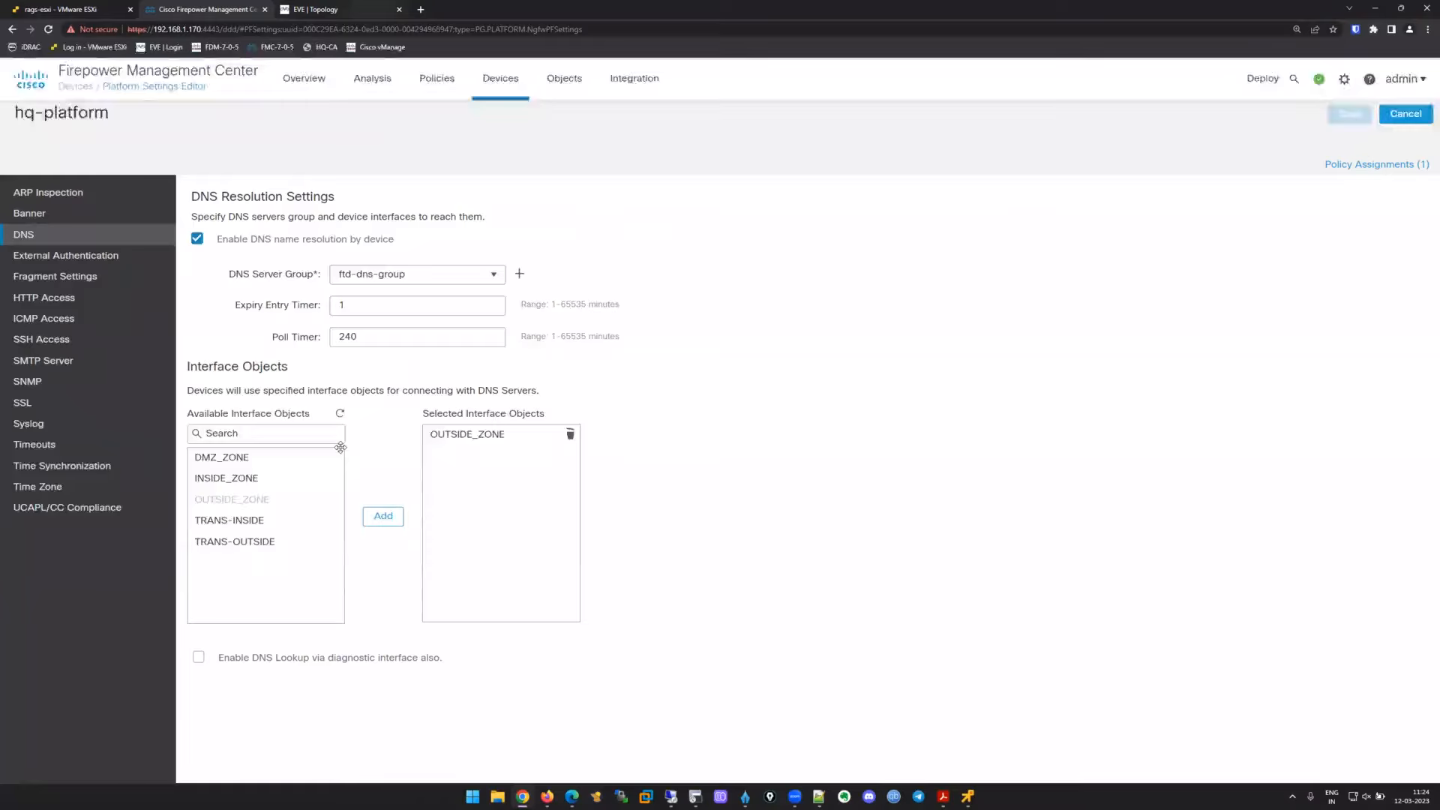
key("ctrl+Tab")
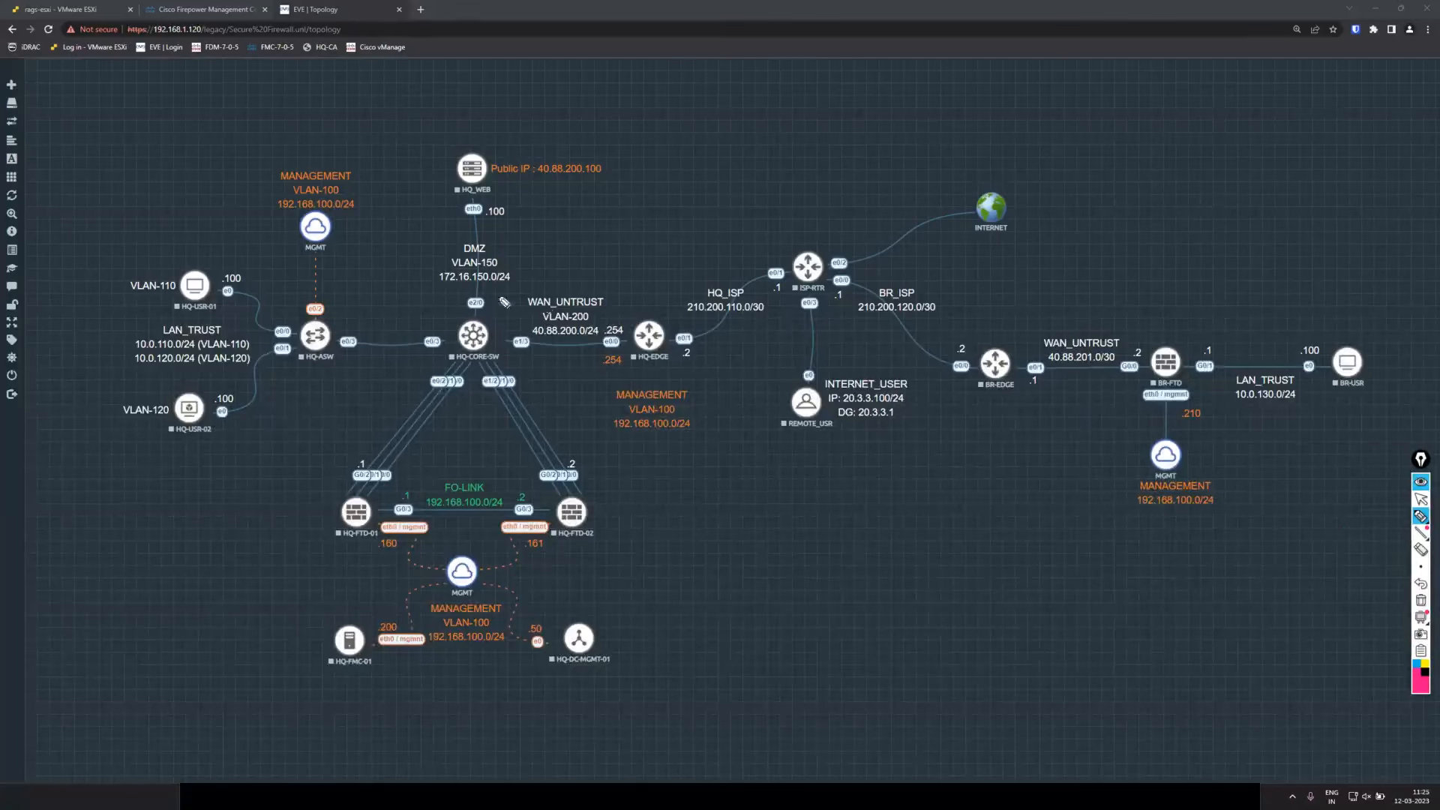
Circle HQ-USR-01, write VLAN-110 beside it, and underline the 192.168.100.0/24 management VLAN-100 label.
mouse_move(214, 261)
left_mouse_down()
mouse_move(161, 279)
mouse_move(210, 256)
left_mouse_up()
left_click_drag(129, 235, 217, 199)
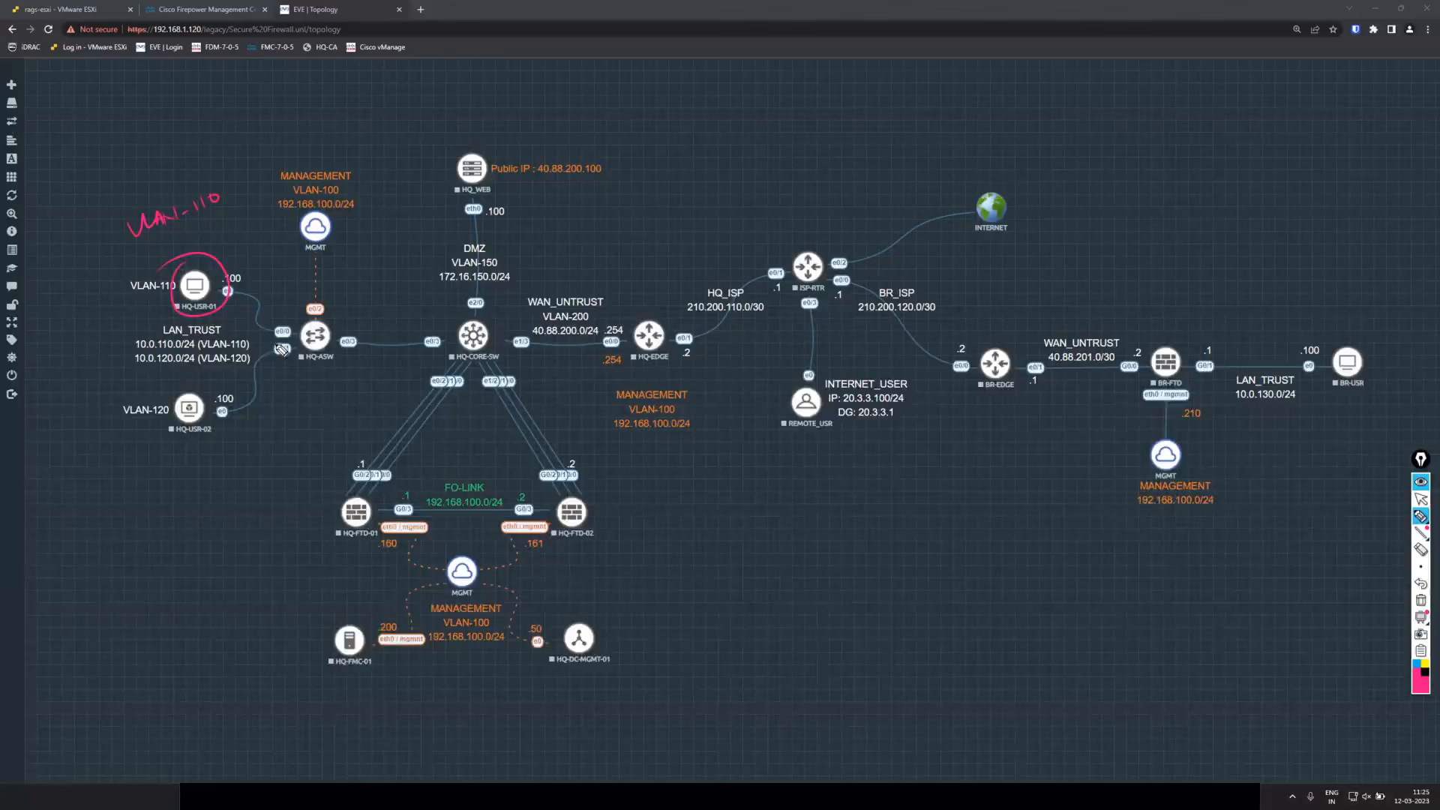
left_click_drag(455, 632, 489, 630)
mouse_move(221, 263)
left_mouse_down()
mouse_move(174, 277)
mouse_move(229, 299)
left_mouse_up()
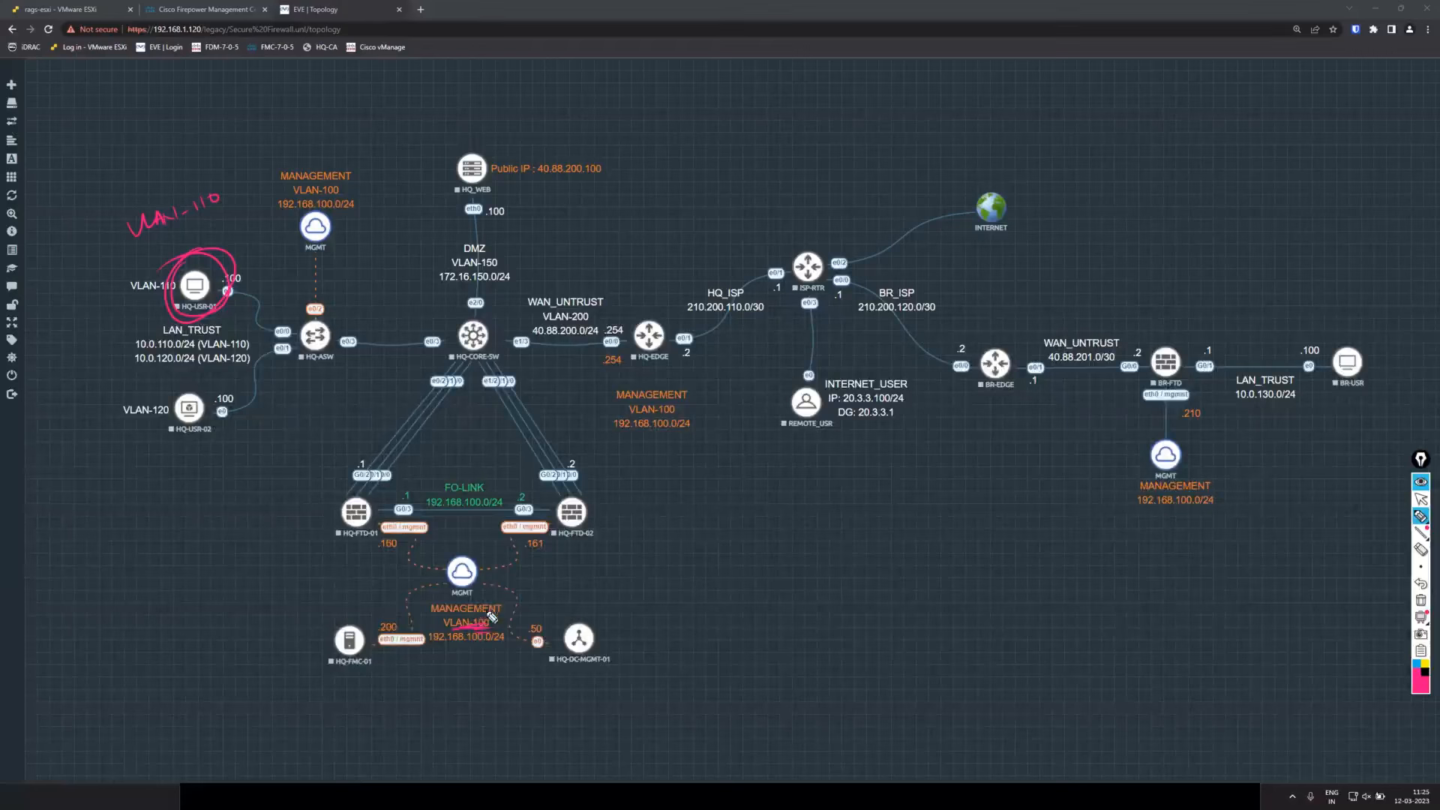
left_click_drag(458, 652, 488, 663)
Clear the annotations, return to the FMC, and open the hq-acp access control policy.
left_click(1420, 499)
left_click(216, 9)
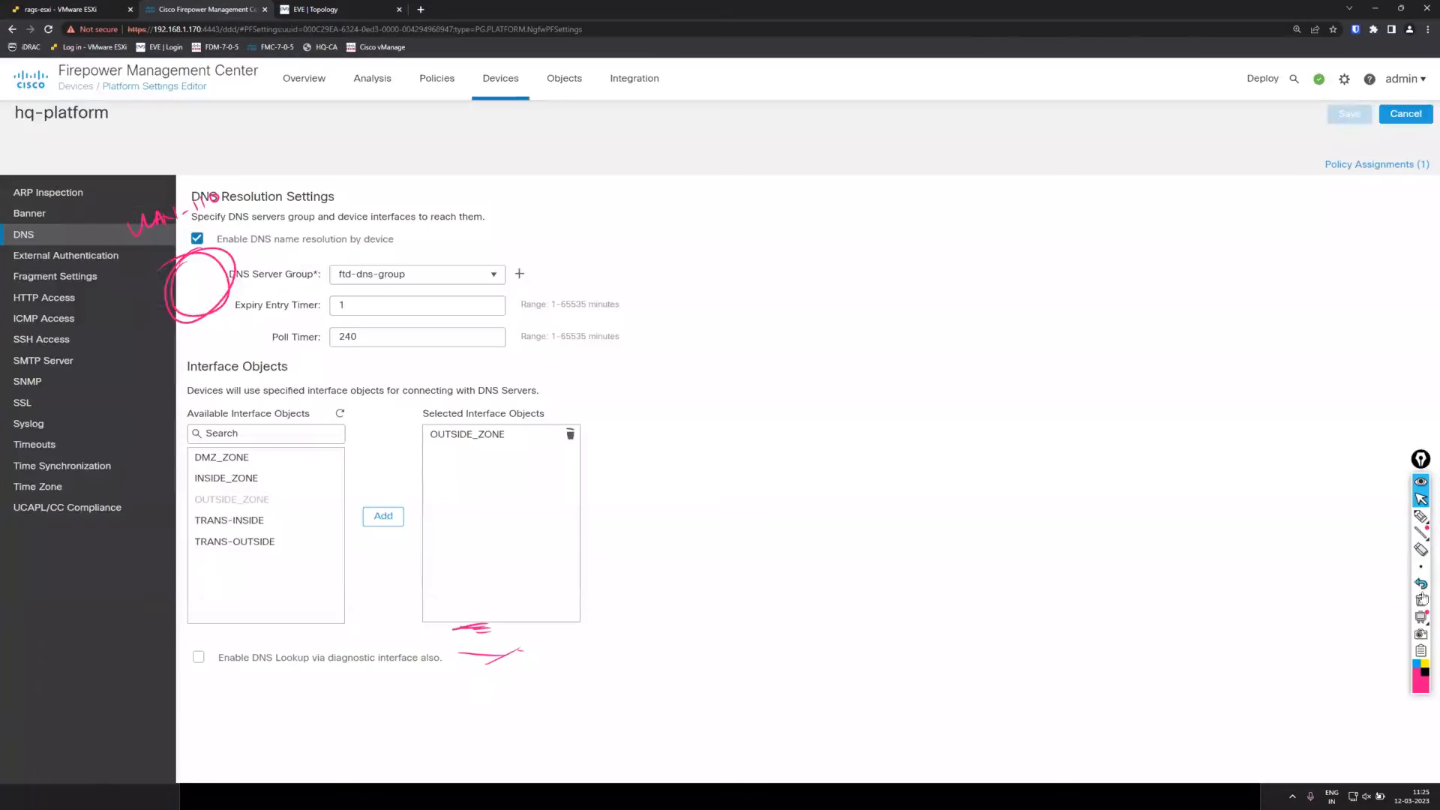
left_click(1420, 600)
mouse_move(440, 85)
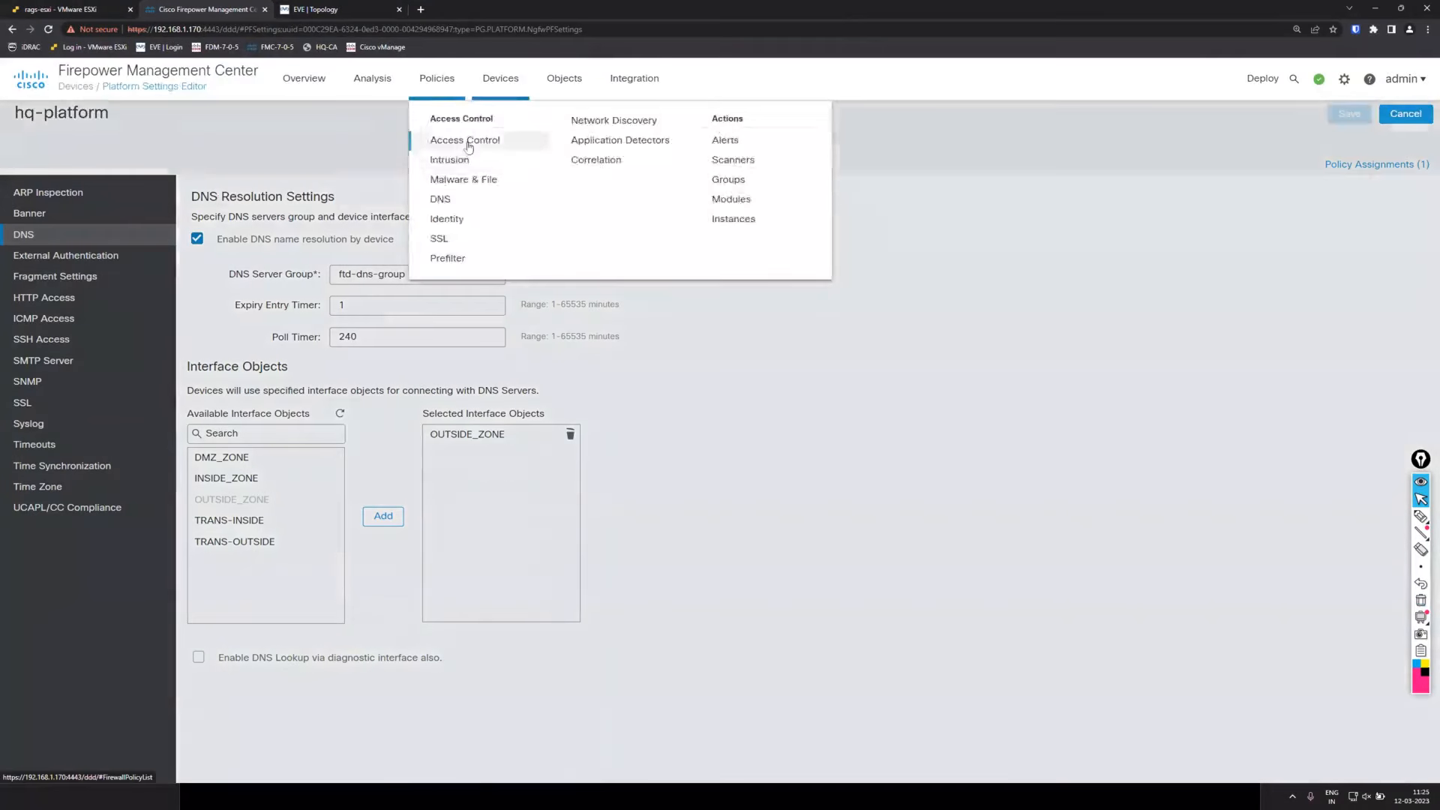
left_click(465, 140)
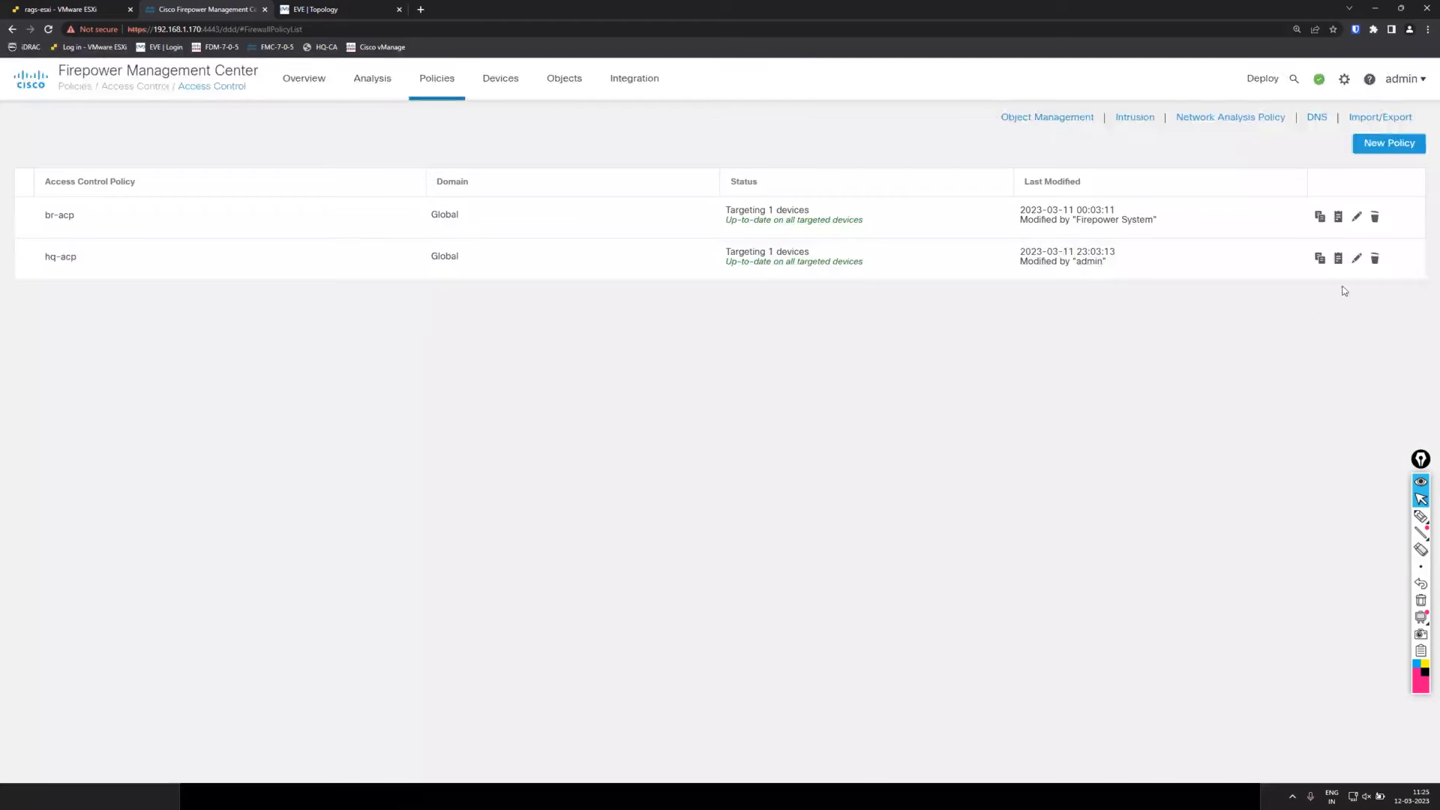
left_click(1356, 257)
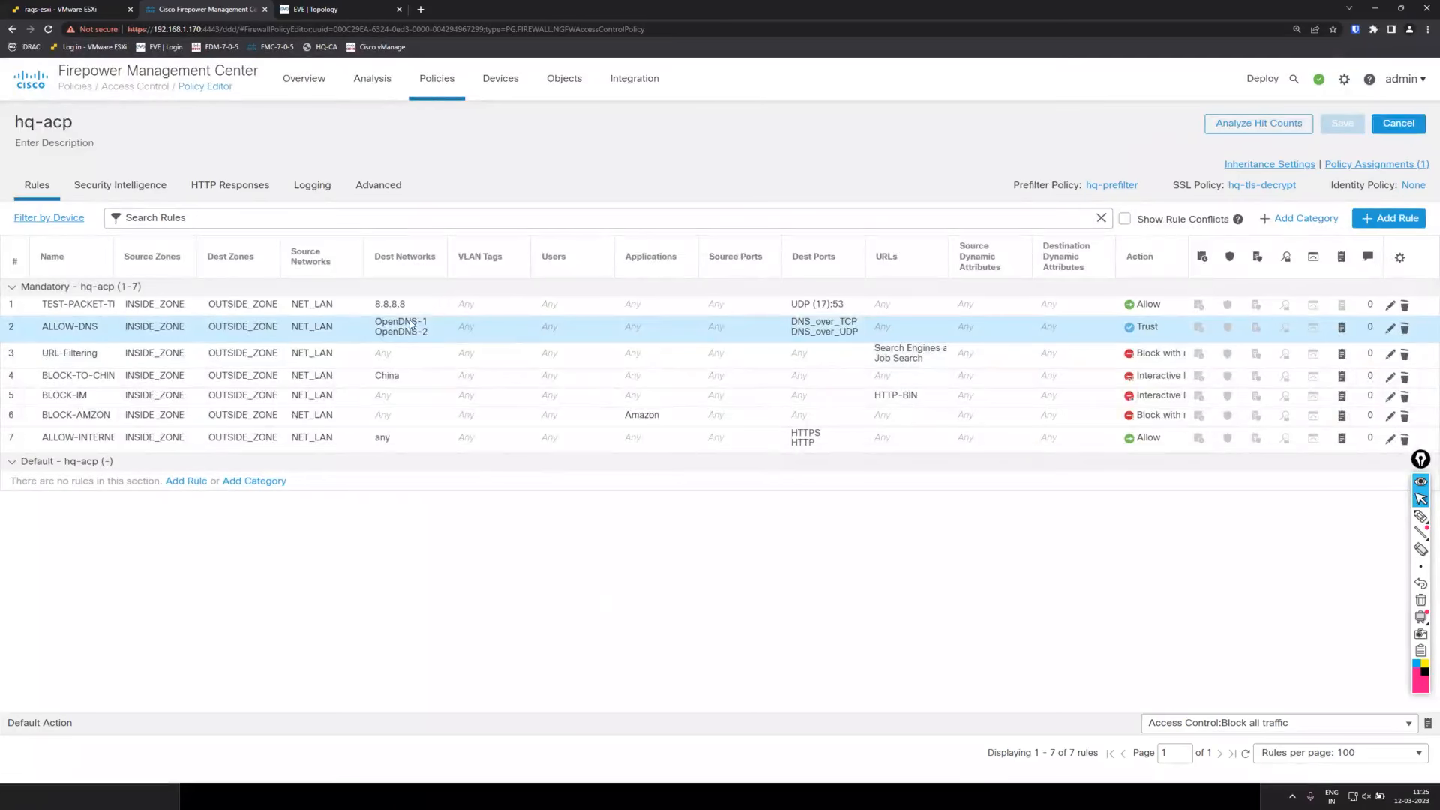
Replace ALLOW-DNS destinations OpenDNS-1 and OpenDNS-2 with hq-dns and save the rule.
left_click(1391, 330)
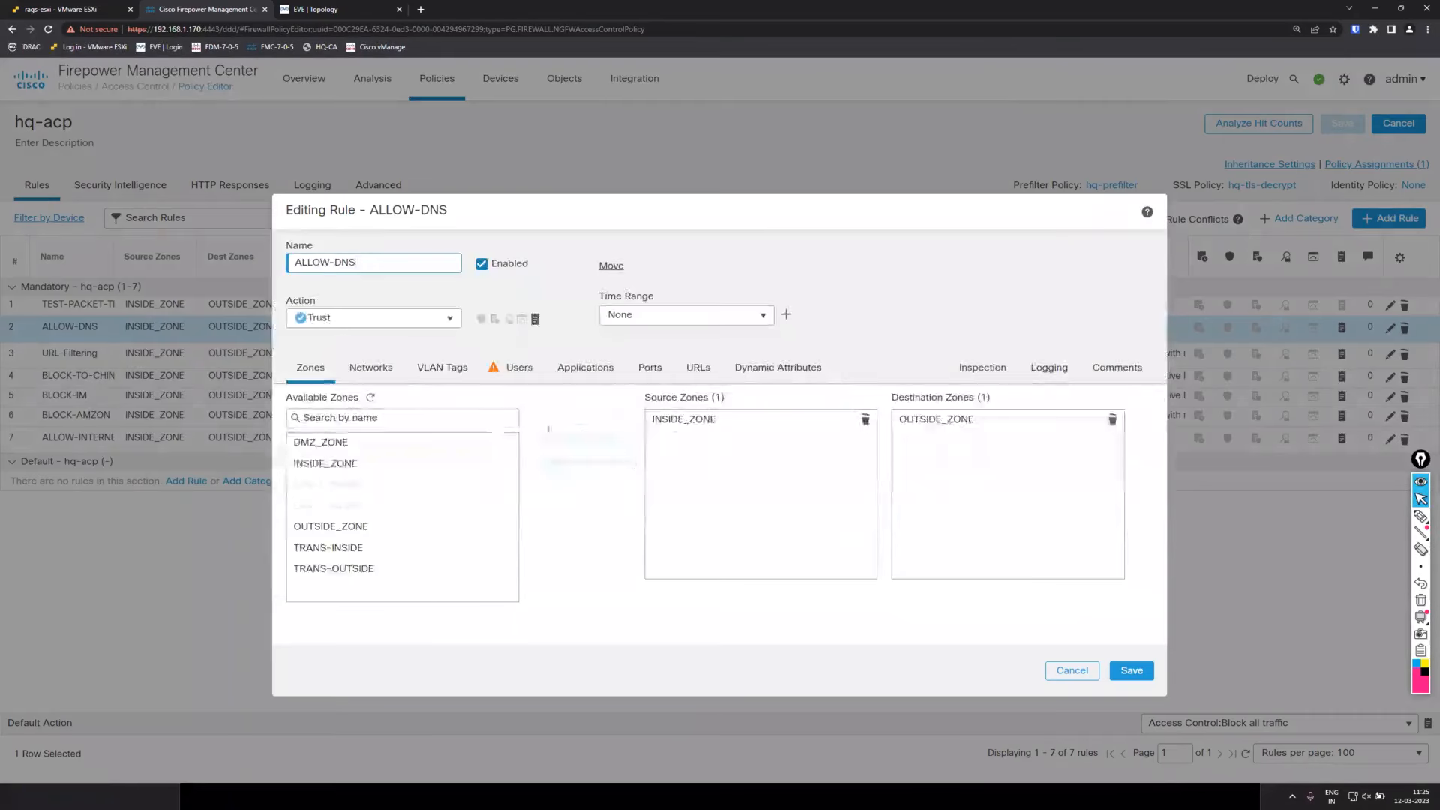
left_click(390, 373)
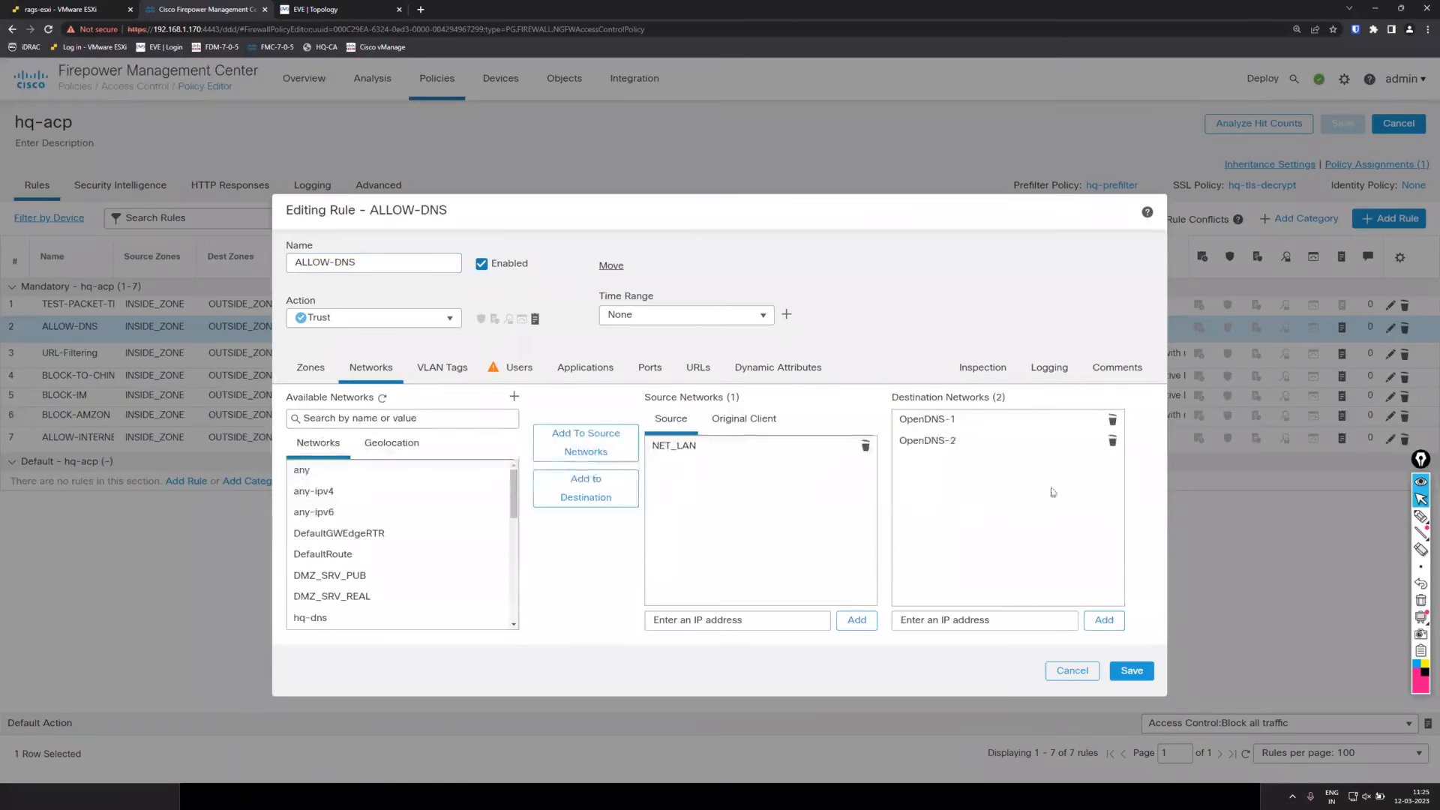
left_click(1113, 420)
left_click(1113, 421)
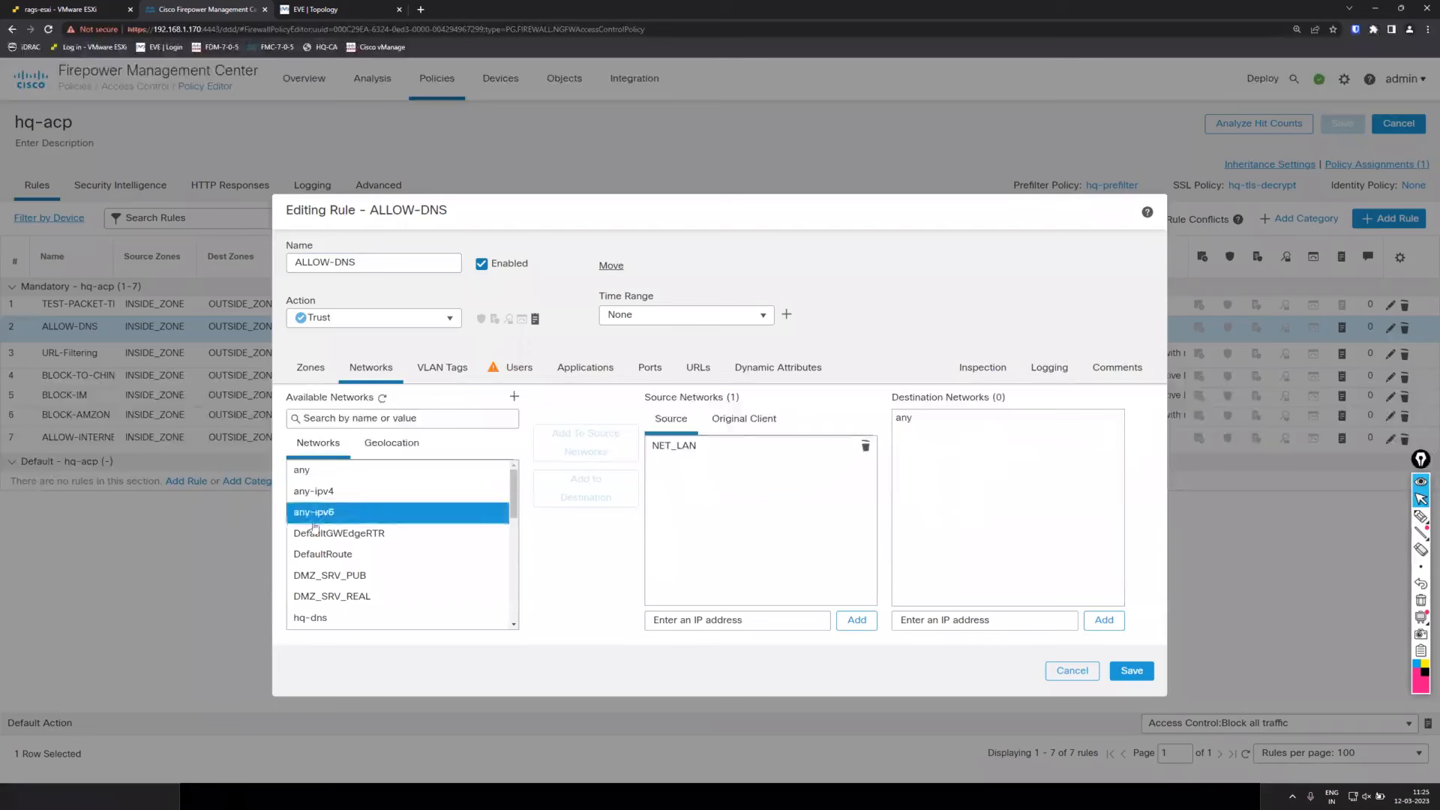
scroll(390, 526, "down", 1)
left_click(367, 562)
left_click(586, 488)
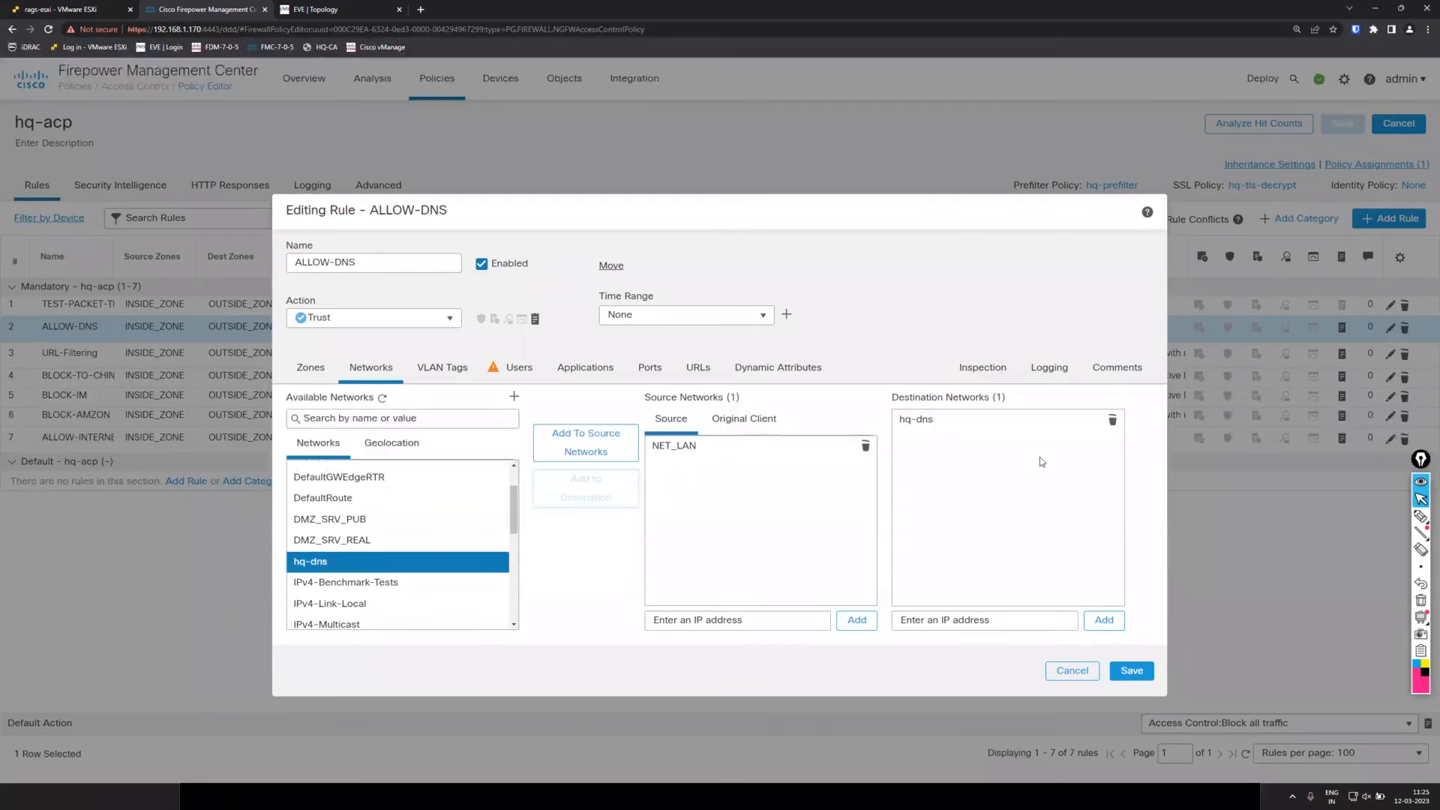
left_click(1125, 674)
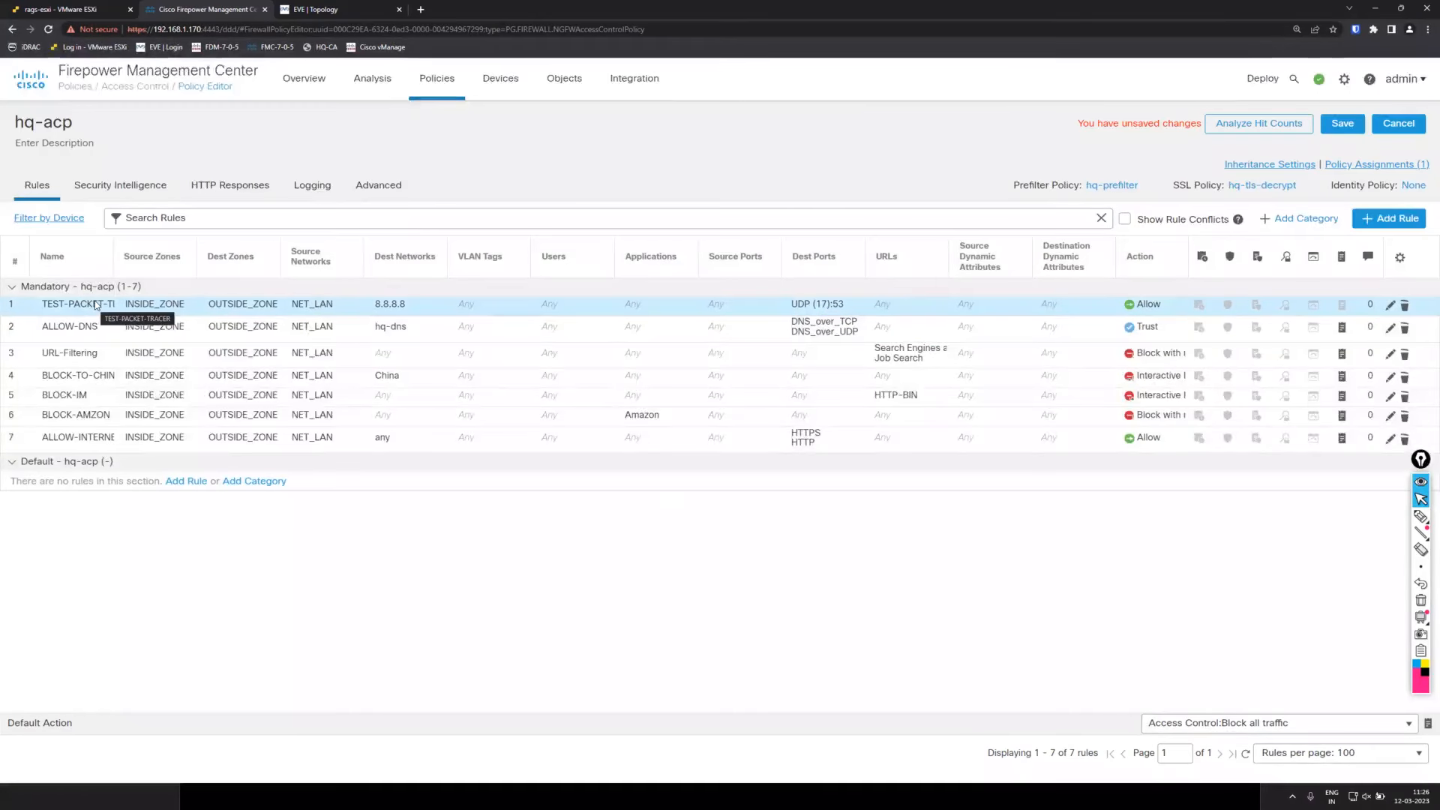
Delete the TEST-PACKET-TRACER rule from hq-acp.
left_click(1407, 307)
left_click(1407, 308)
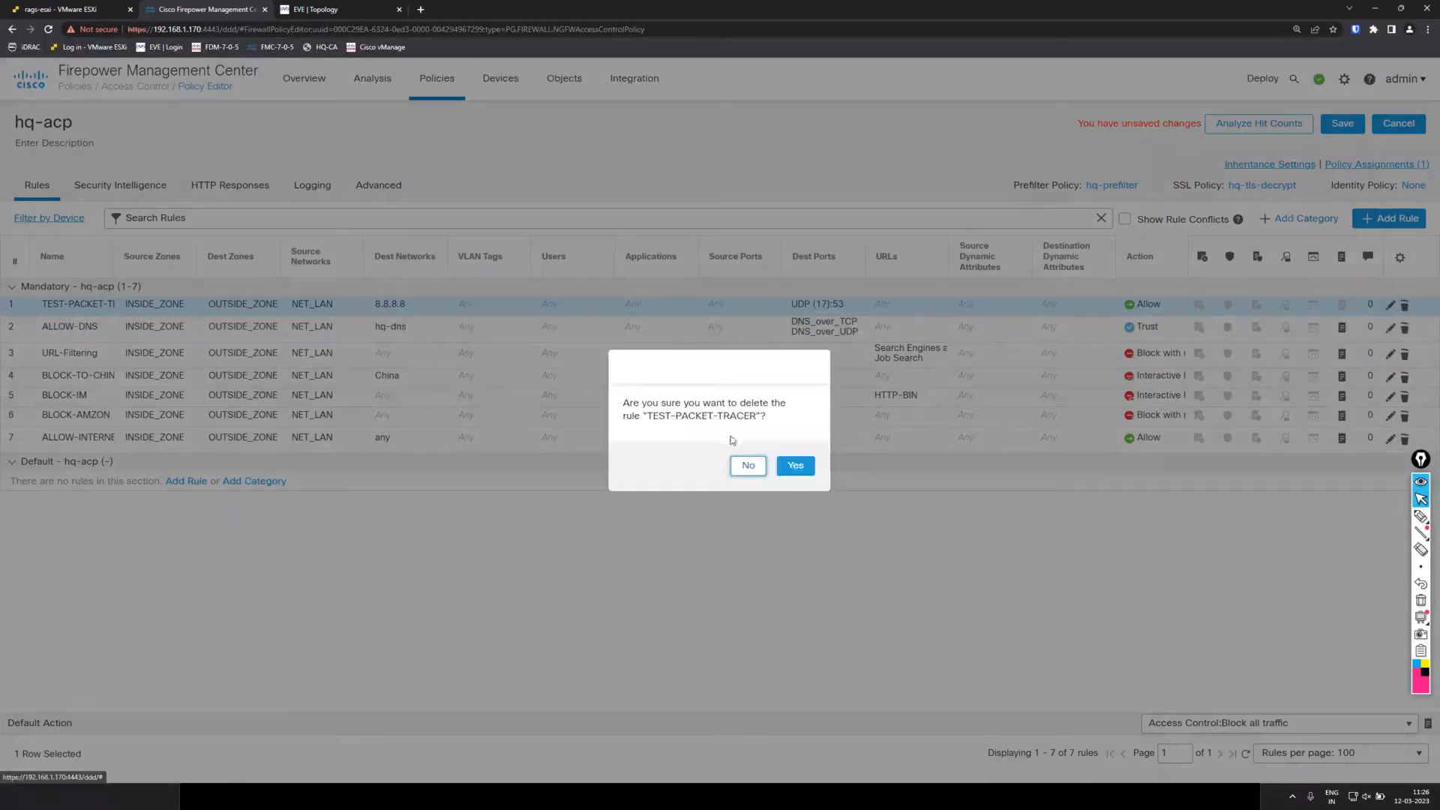
left_click(795, 466)
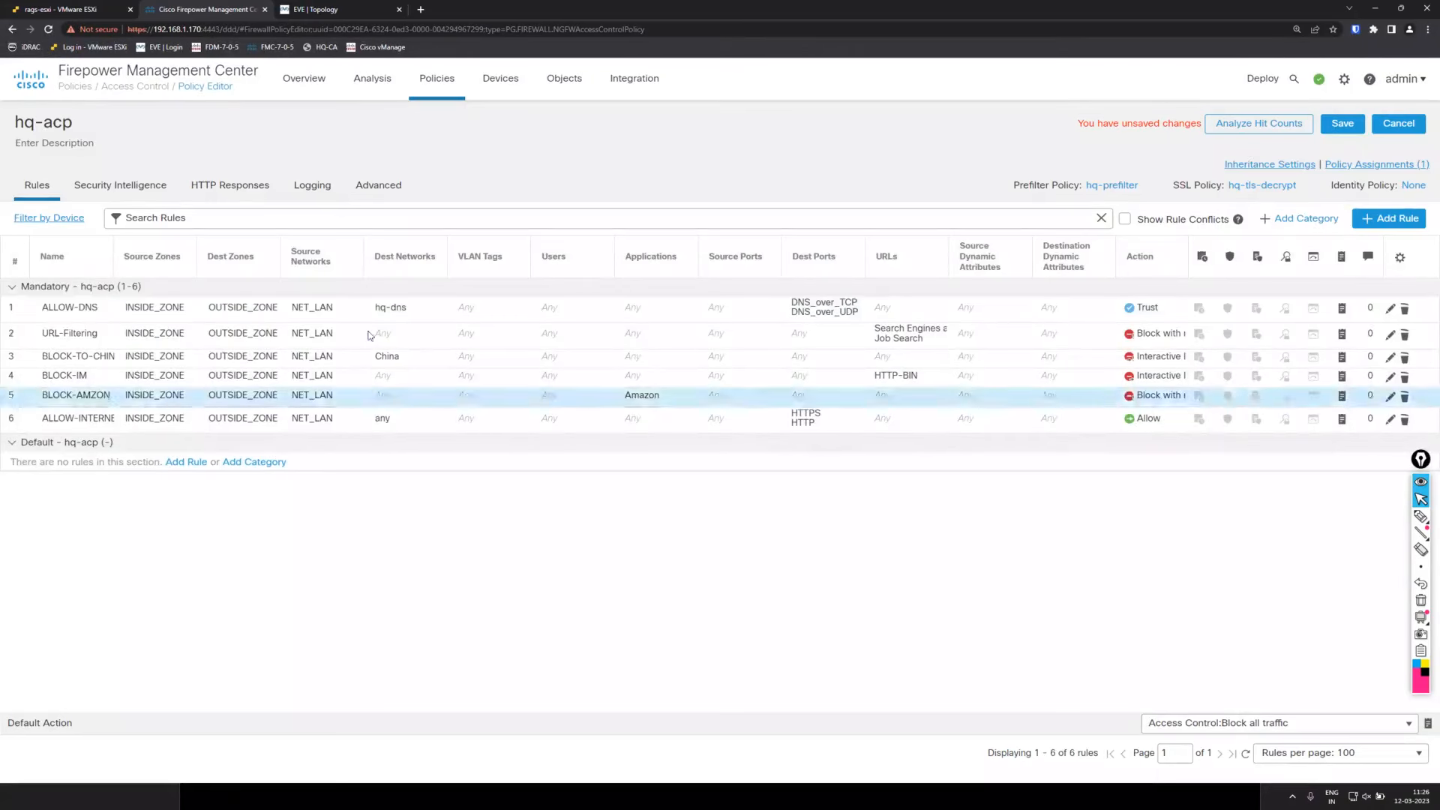
Remove Search Engines and Portals from URL-Filtering, leaving Job Search, and save the policy.
left_click(1391, 337)
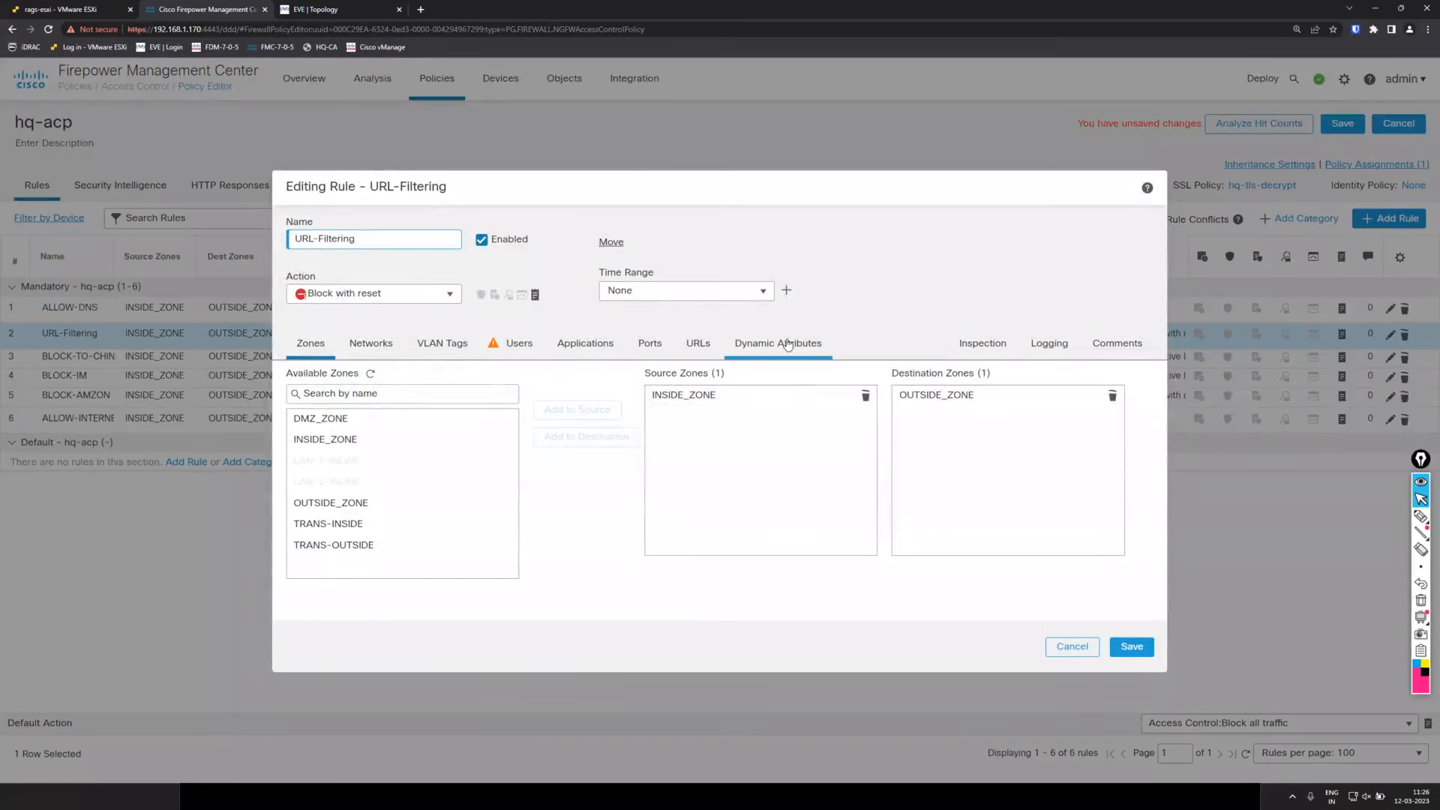
left_click(650, 342)
left_click(698, 343)
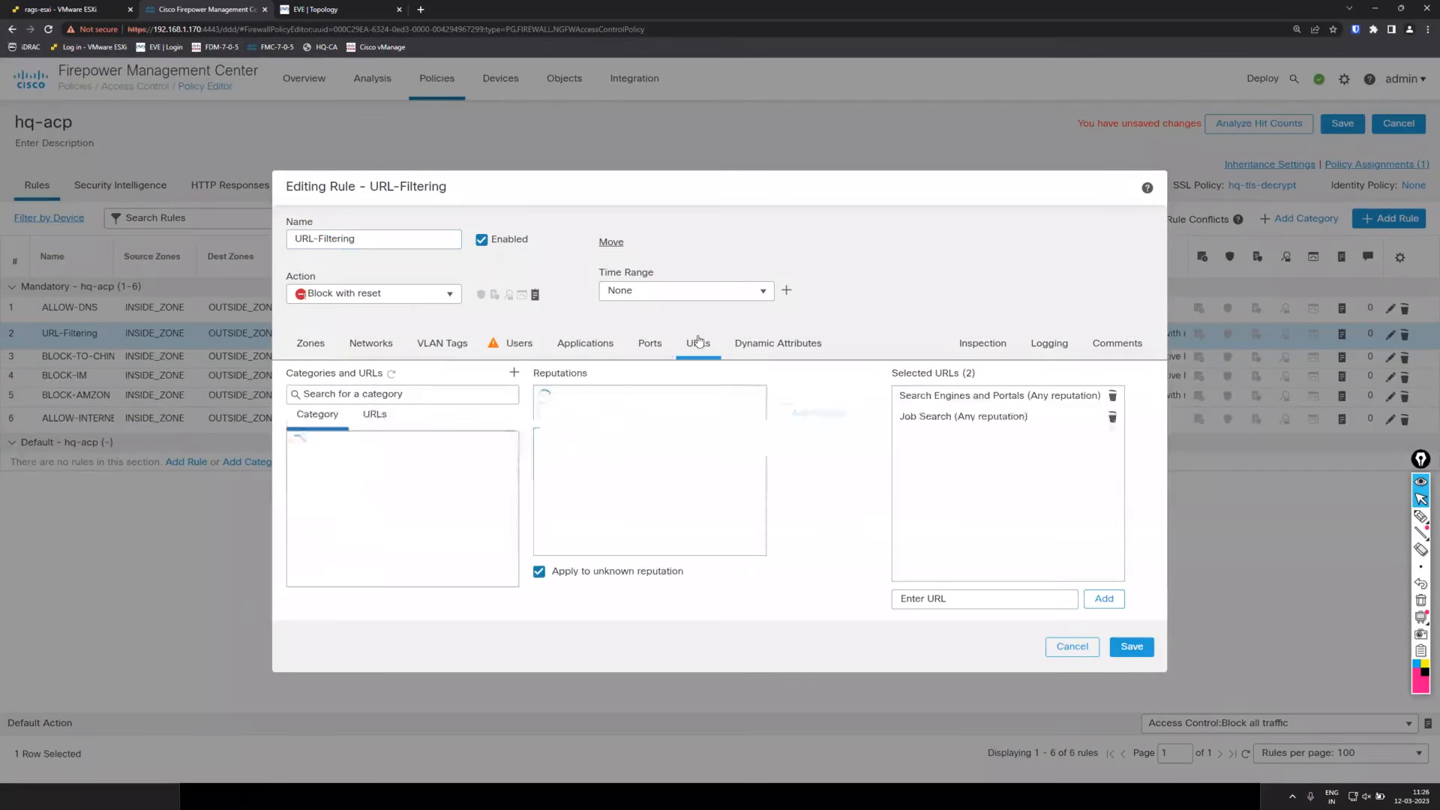
left_click(1110, 395)
left_click(1134, 648)
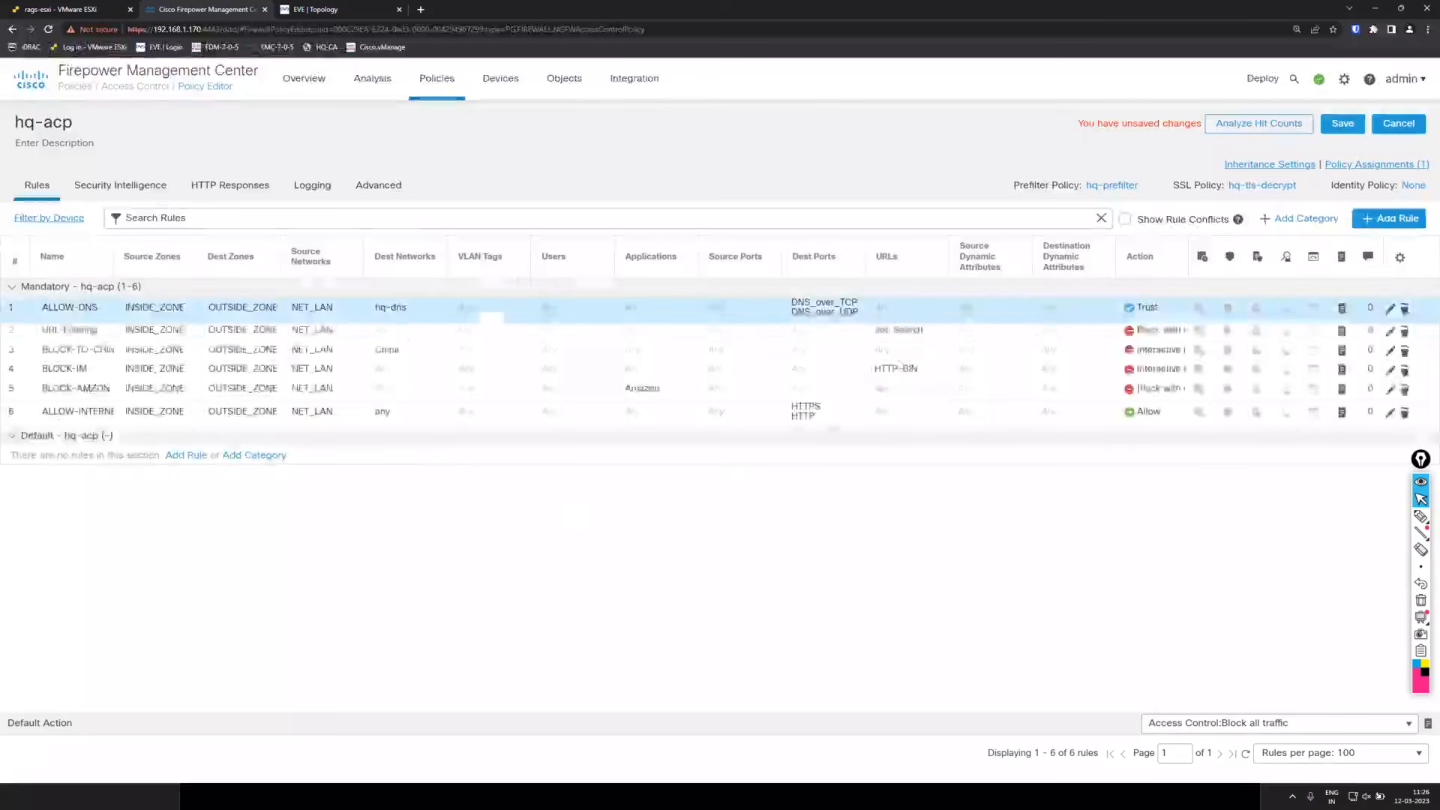
left_click(1342, 123)
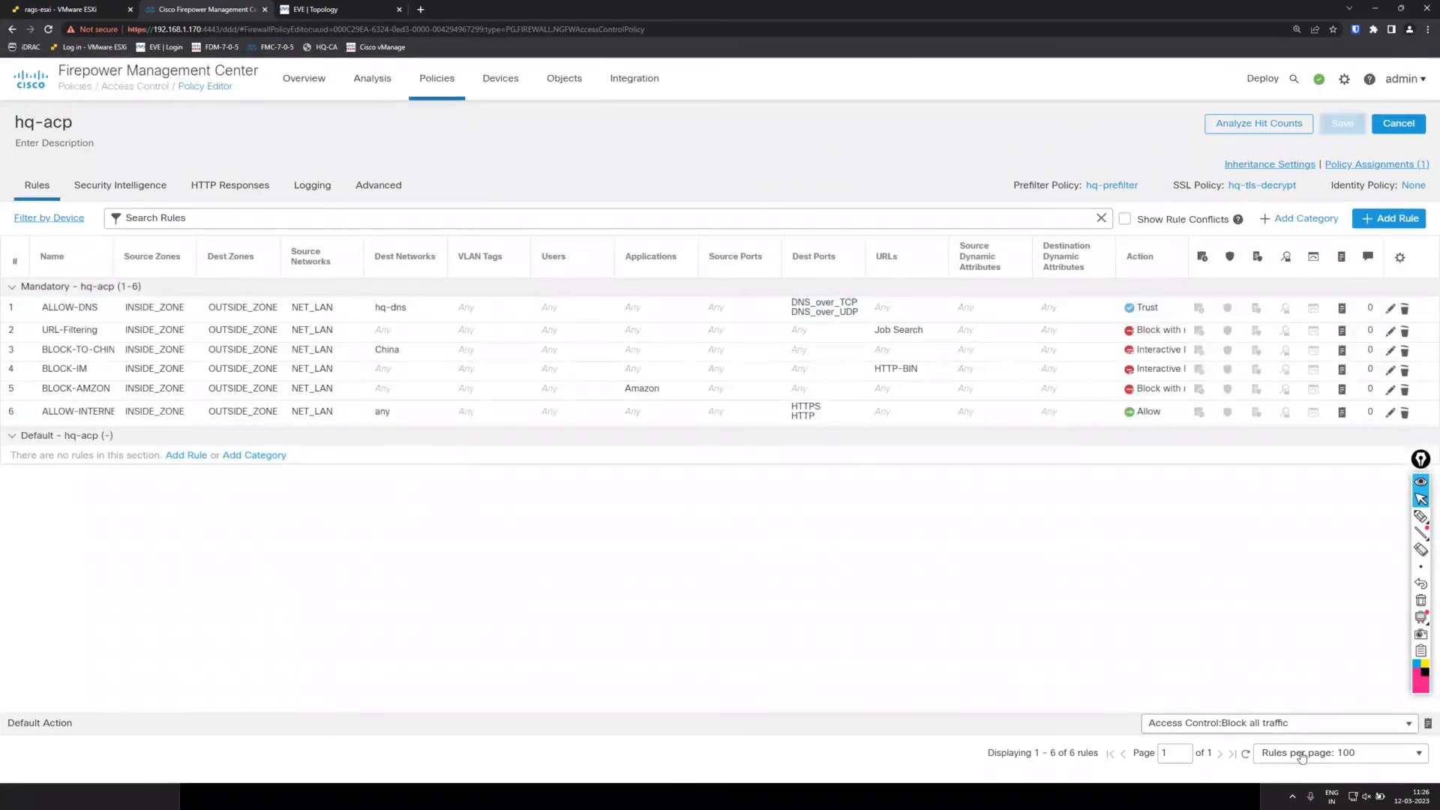
Deploy the saved policy changes to hq-ftd-01 and confirm the deployment.
left_click(1265, 75)
left_click(1280, 112)
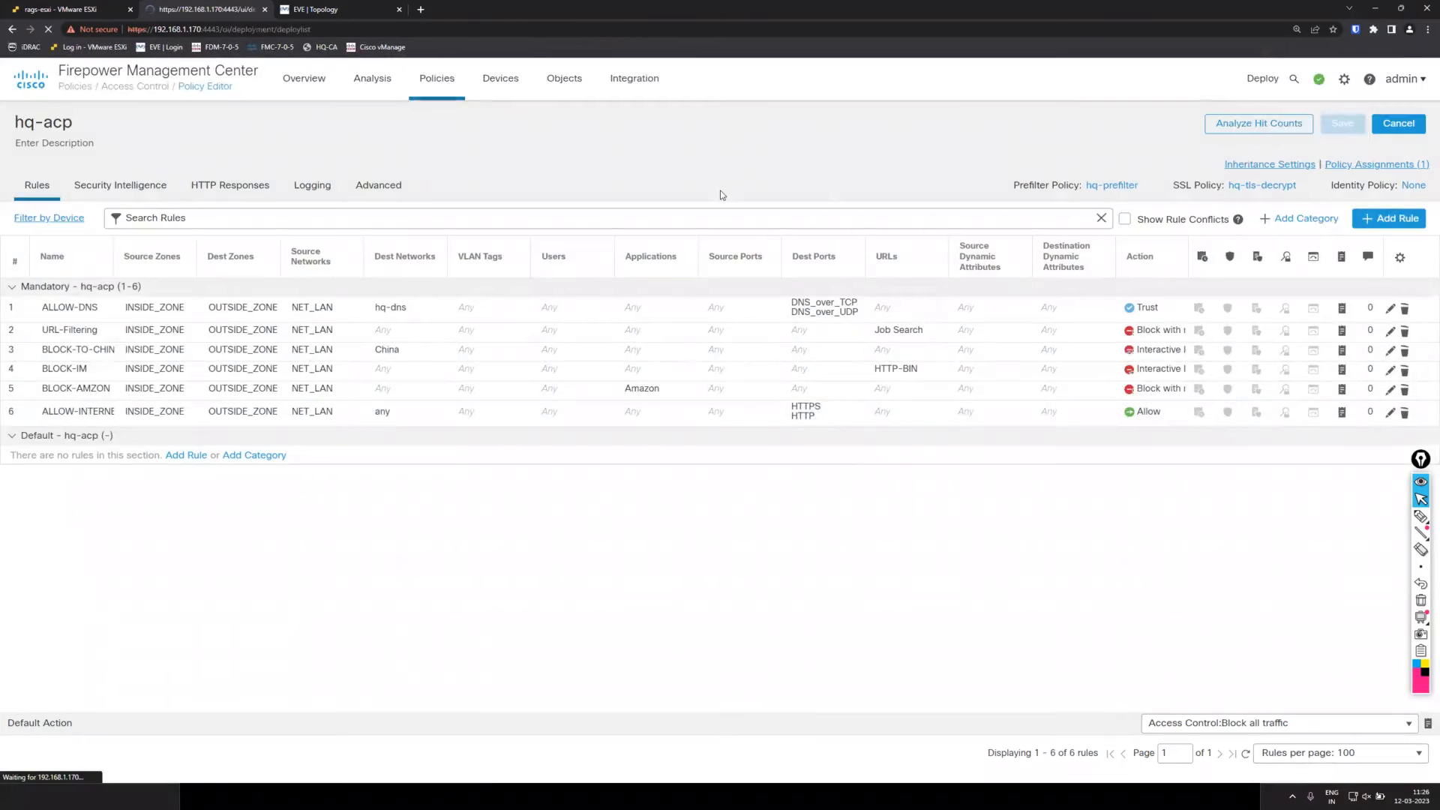
left_click(52, 201)
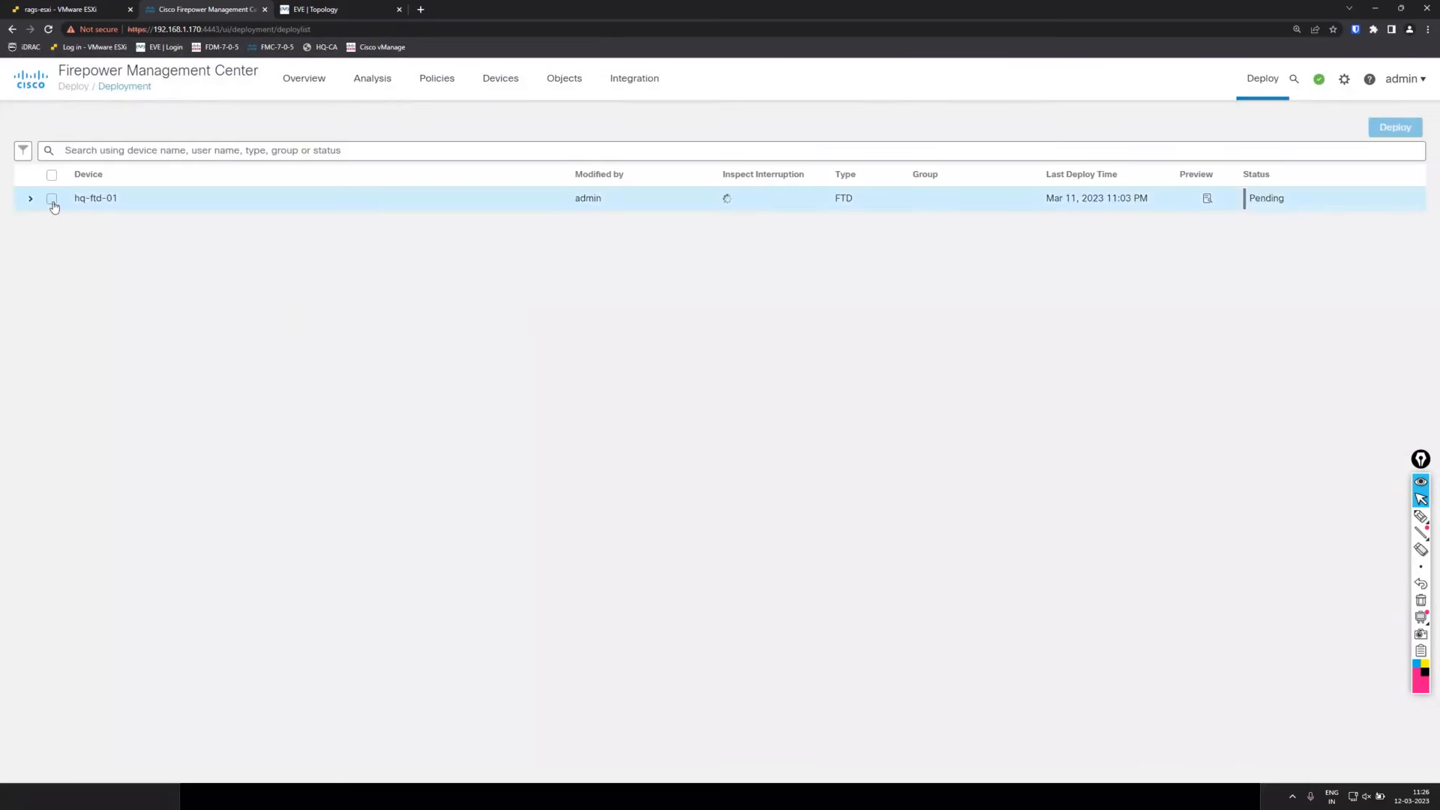
left_click(1395, 130)
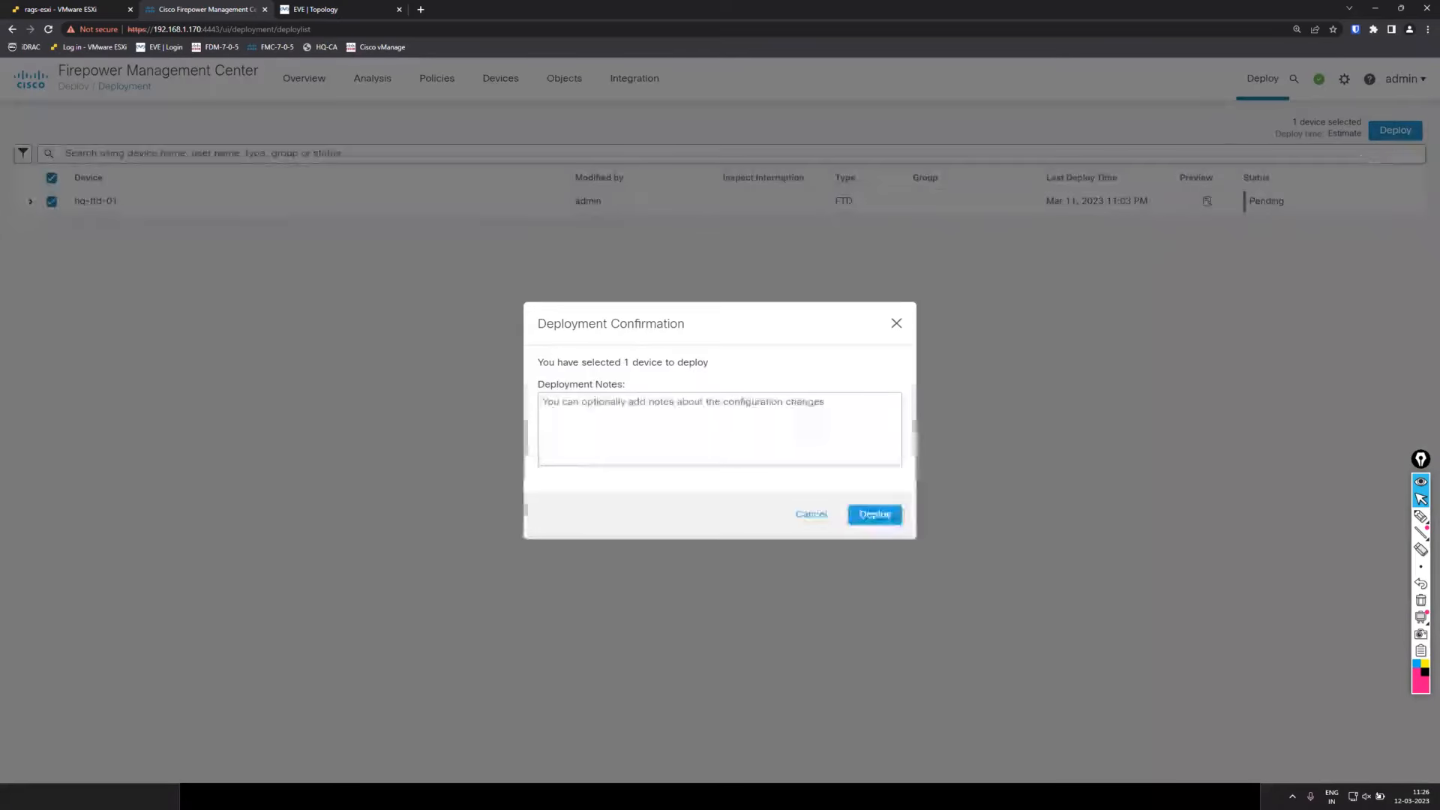
left_click(873, 516)
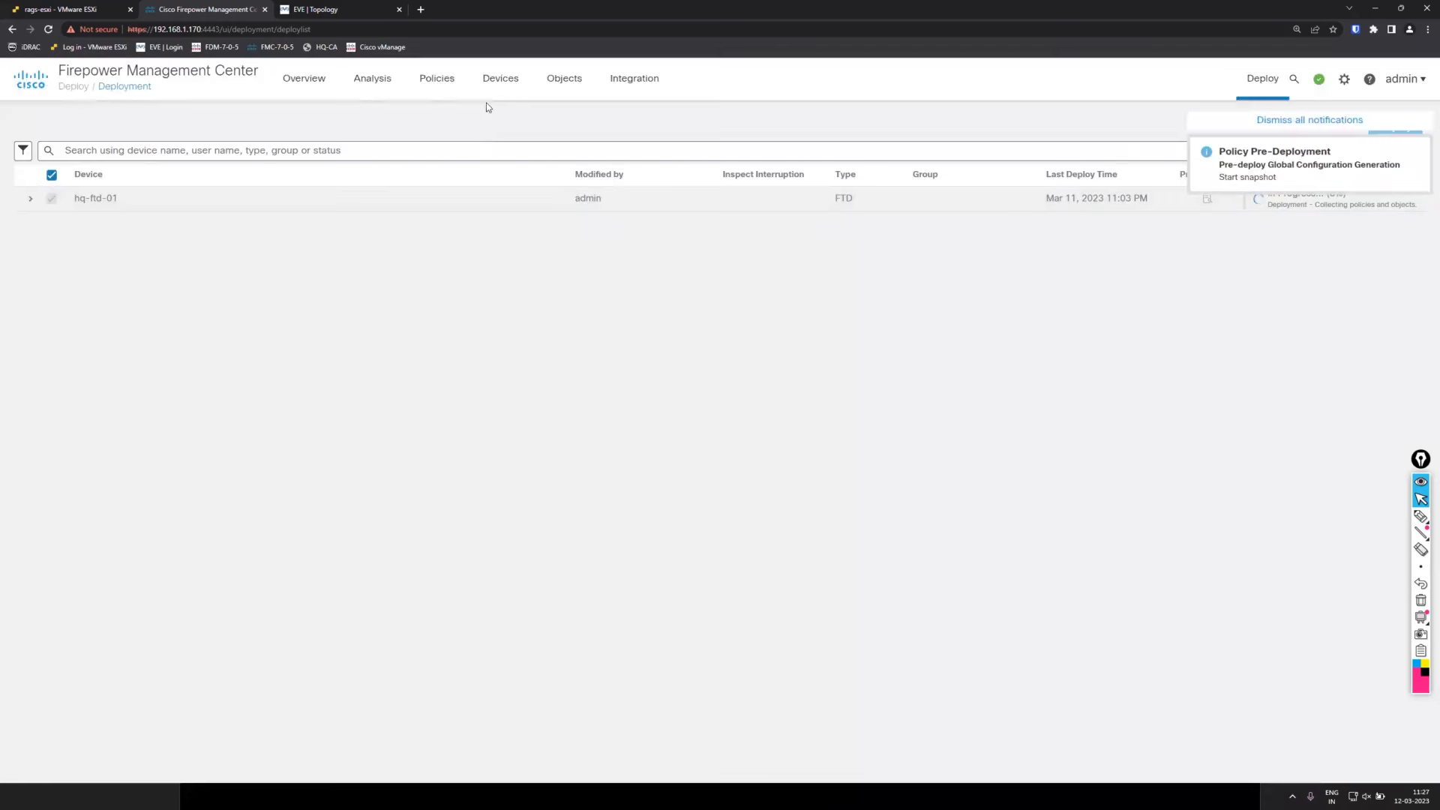
left_click(565, 81)
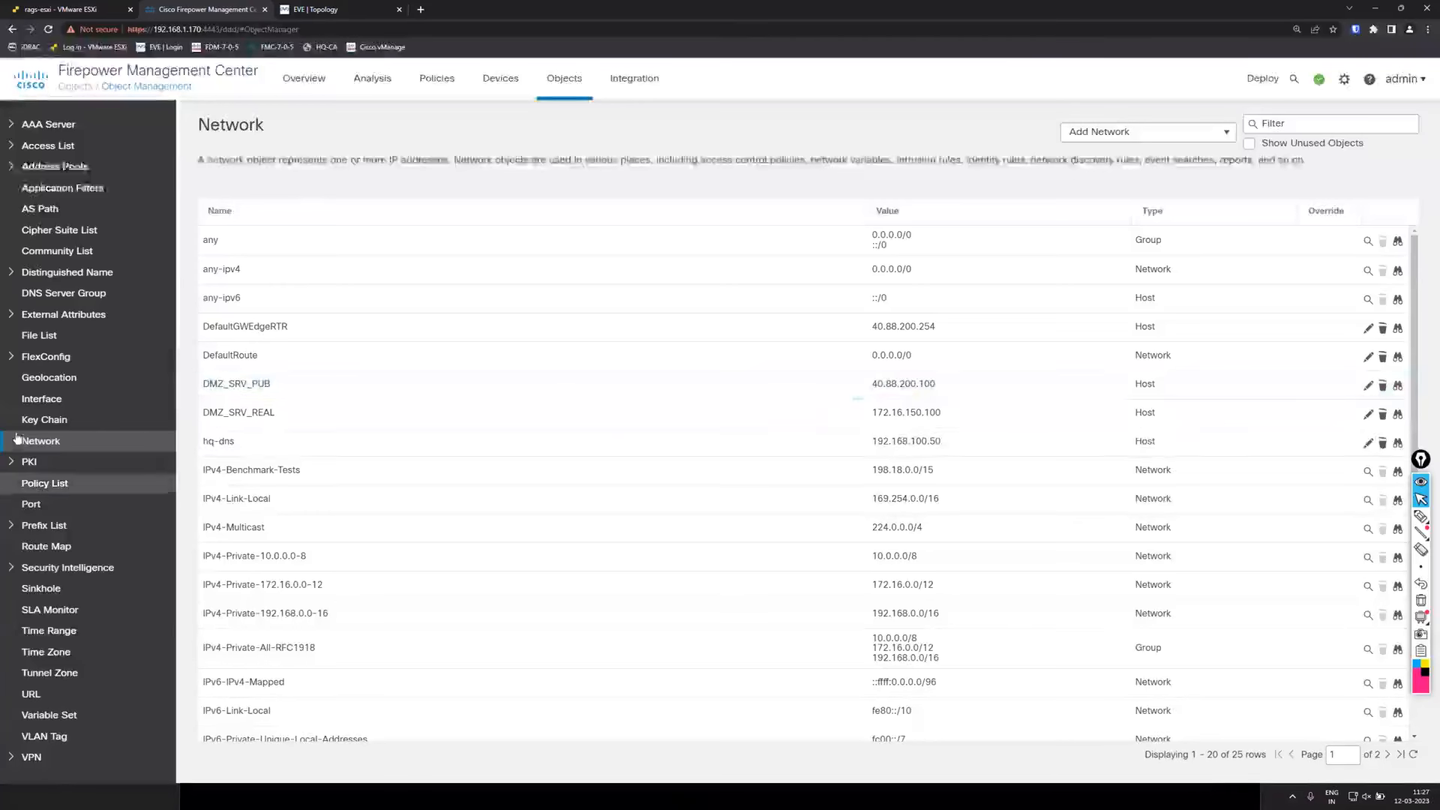
Expand PKI to show Internal CAs with SecureFW-TLS, then restore the browser to half-width.
left_click(10, 464)
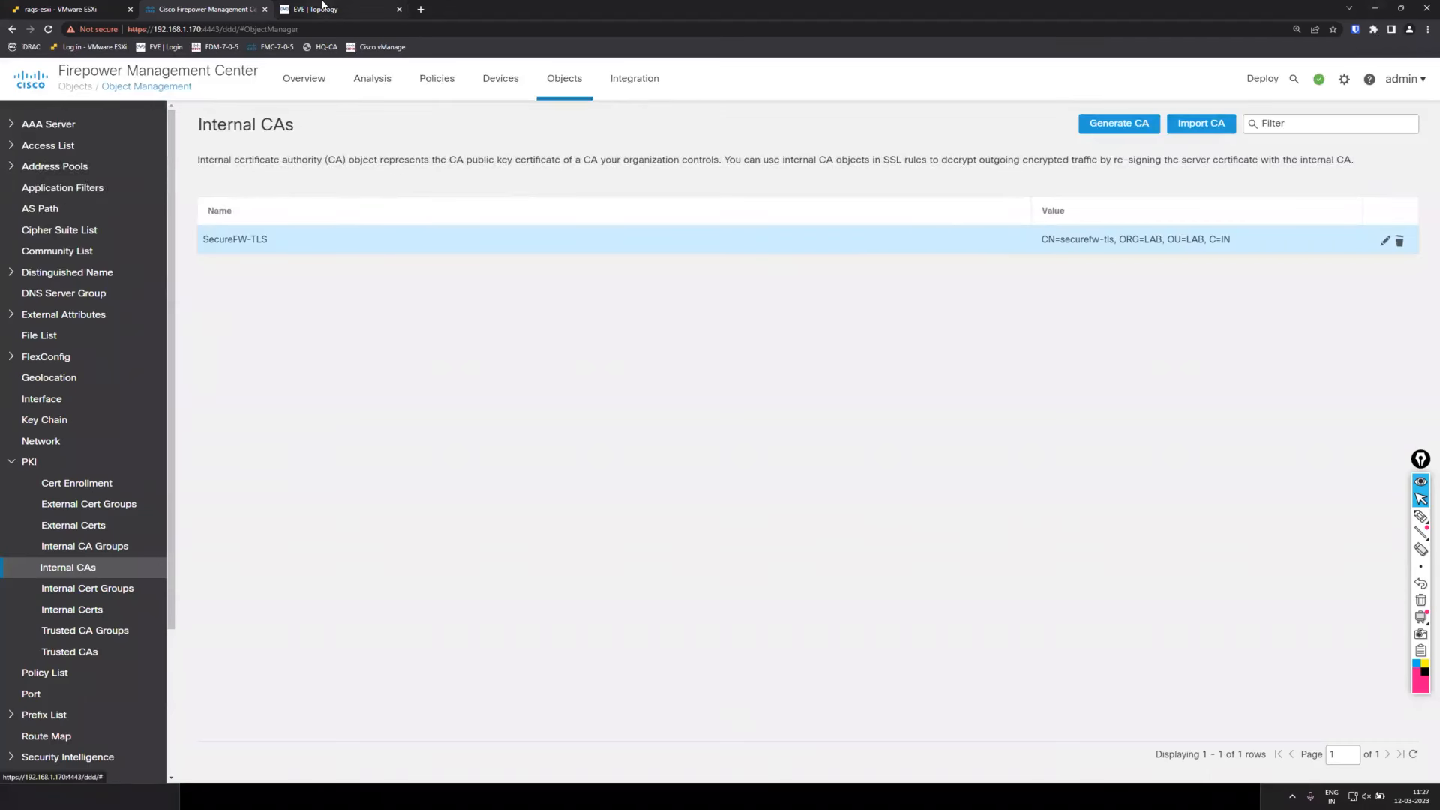
left_click(322, 5)
left_click(202, 8)
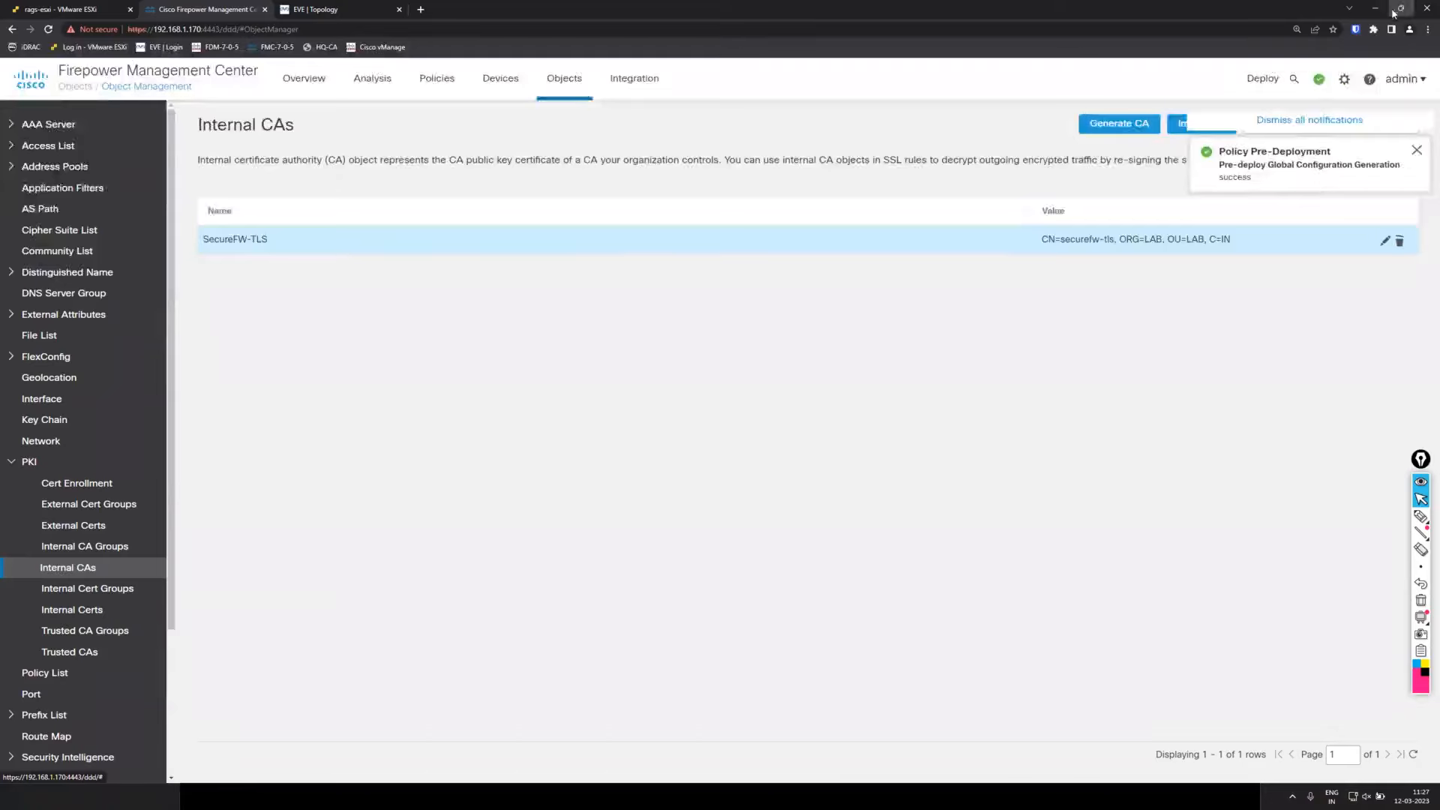
double_click(604, 17)
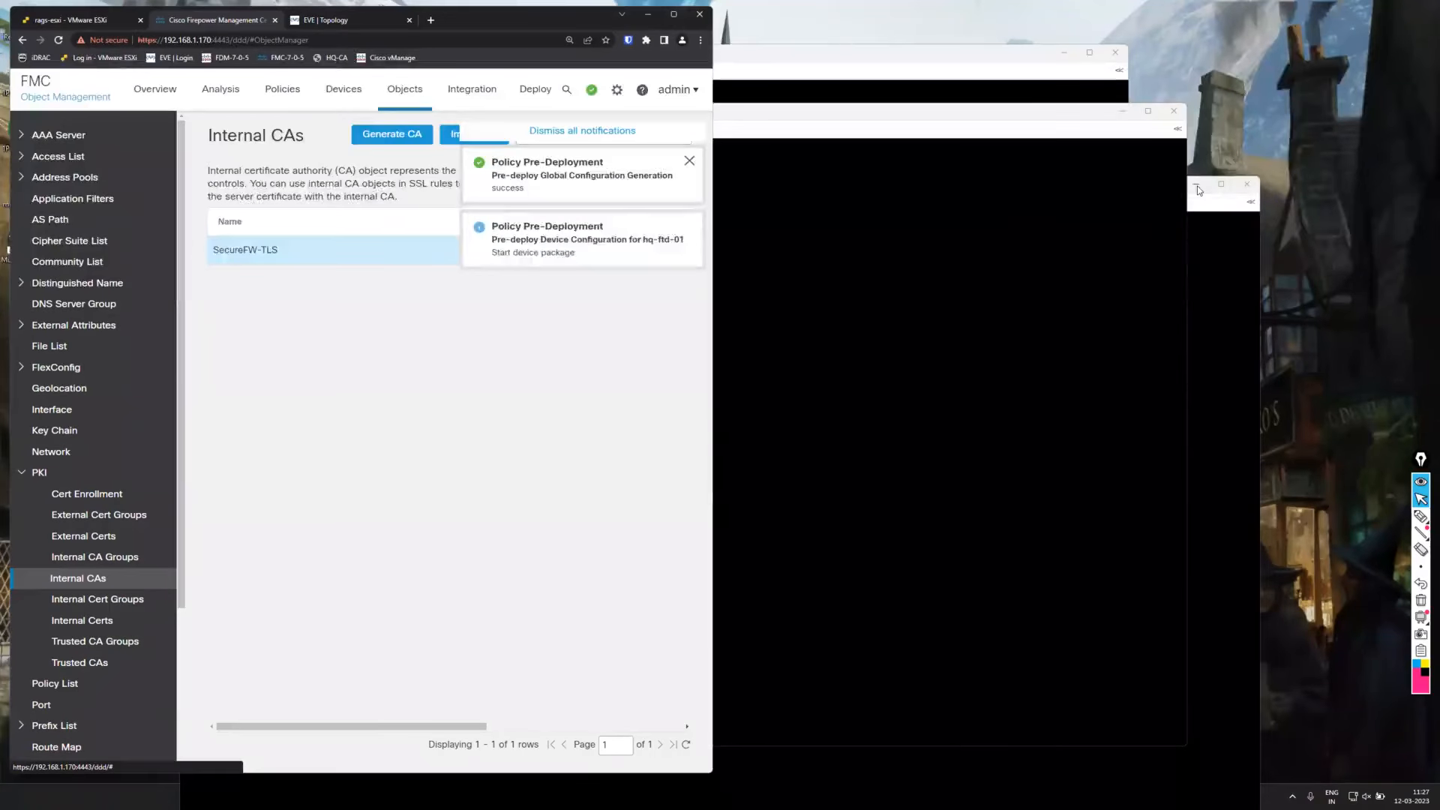
Minimize the terminal windows, maximize the browser, and switch to the remote desktop session.
left_click(1197, 186)
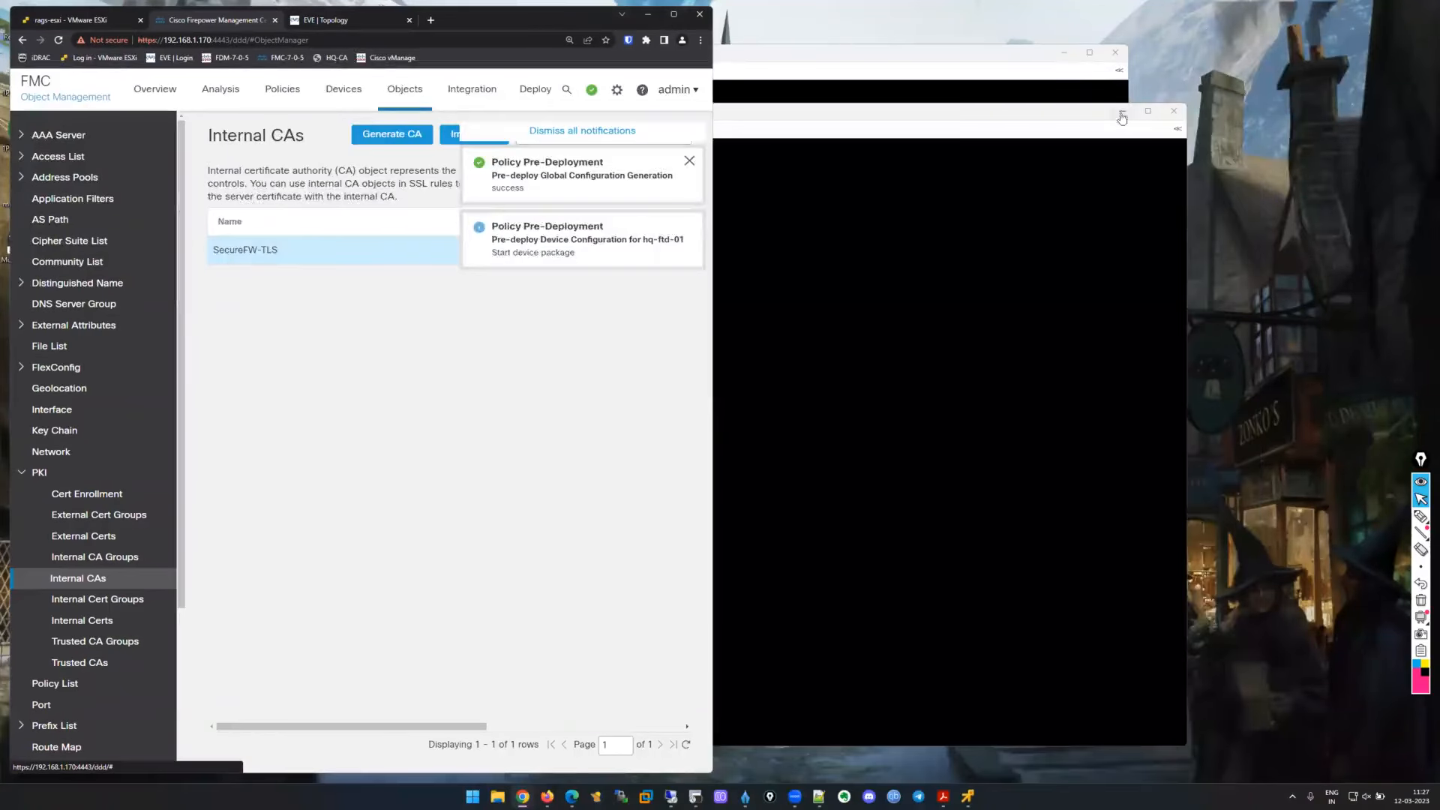
left_click(1123, 113)
left_click(1064, 53)
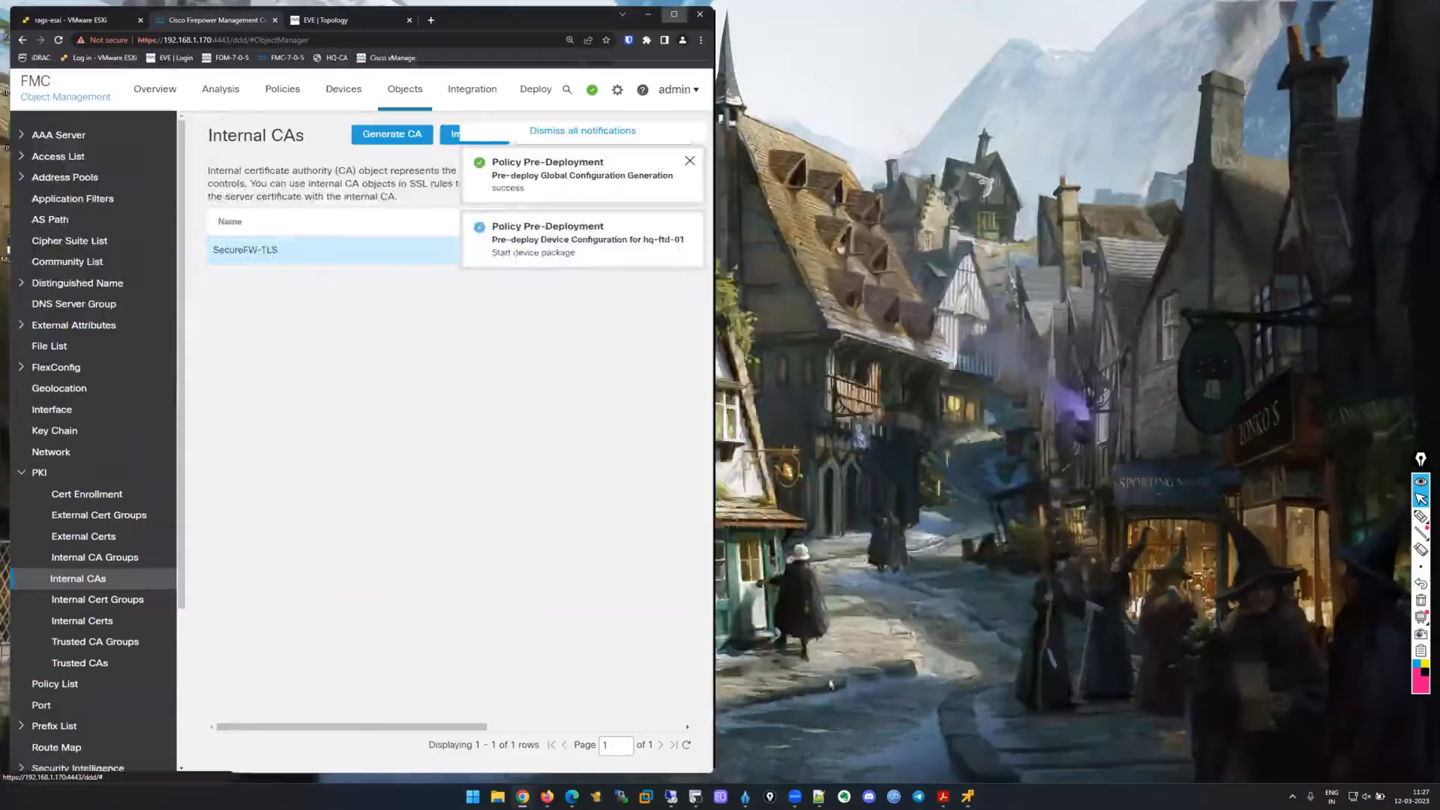
left_click(673, 14)
left_click(672, 797)
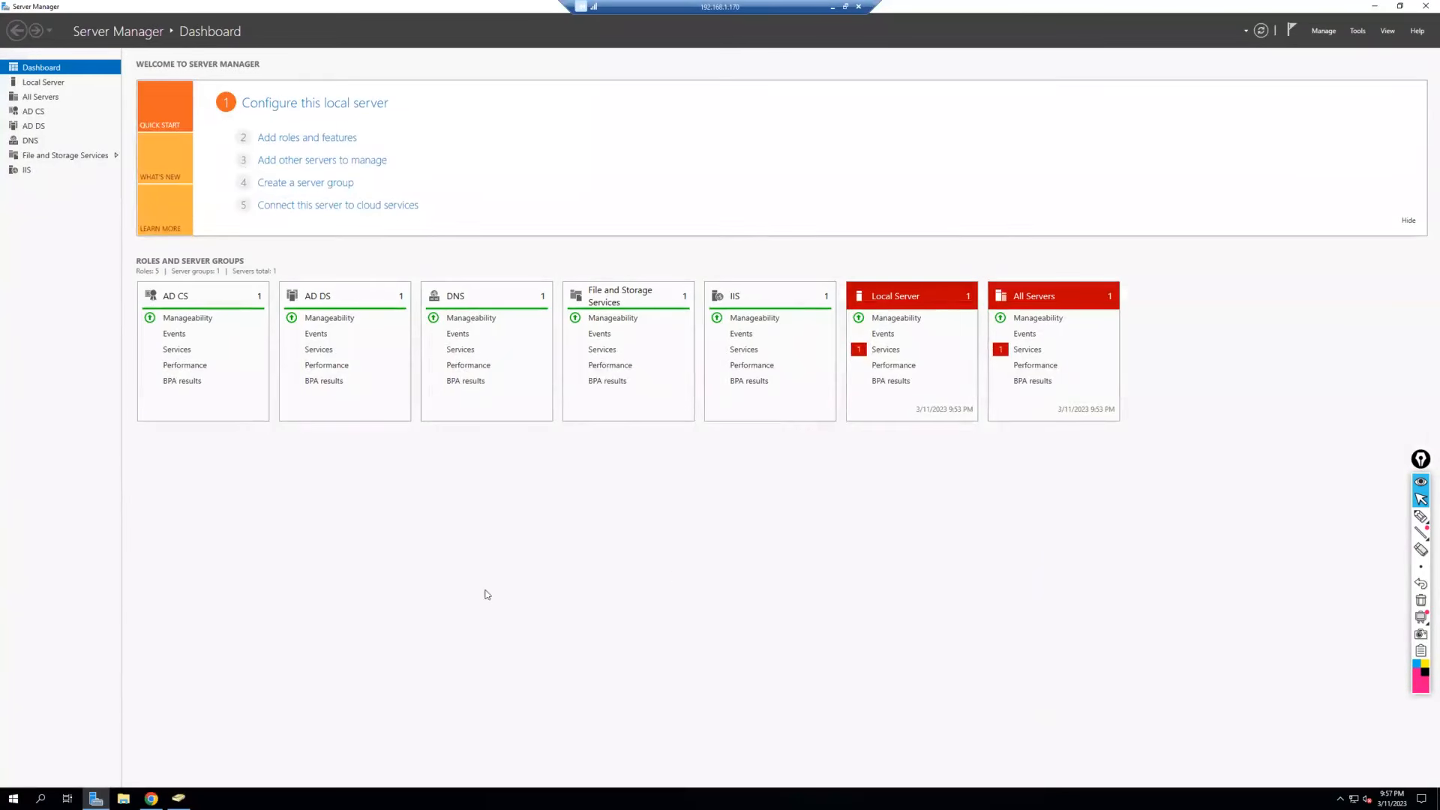
Sign in to the management center at 192.168.100.200 in Chrome, ending the existing session.
left_click(152, 797)
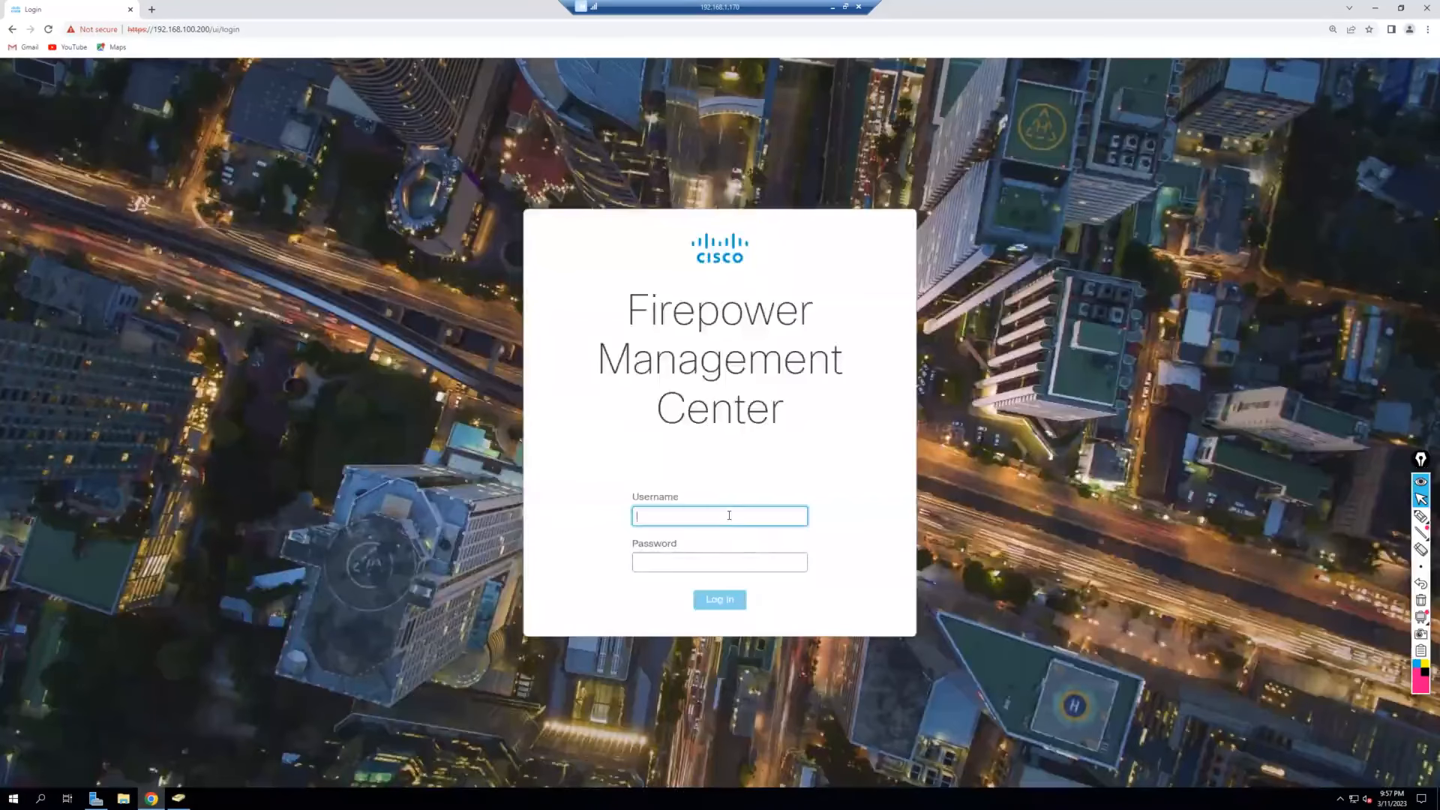
type("dmin")
key("Tab")
type("A")
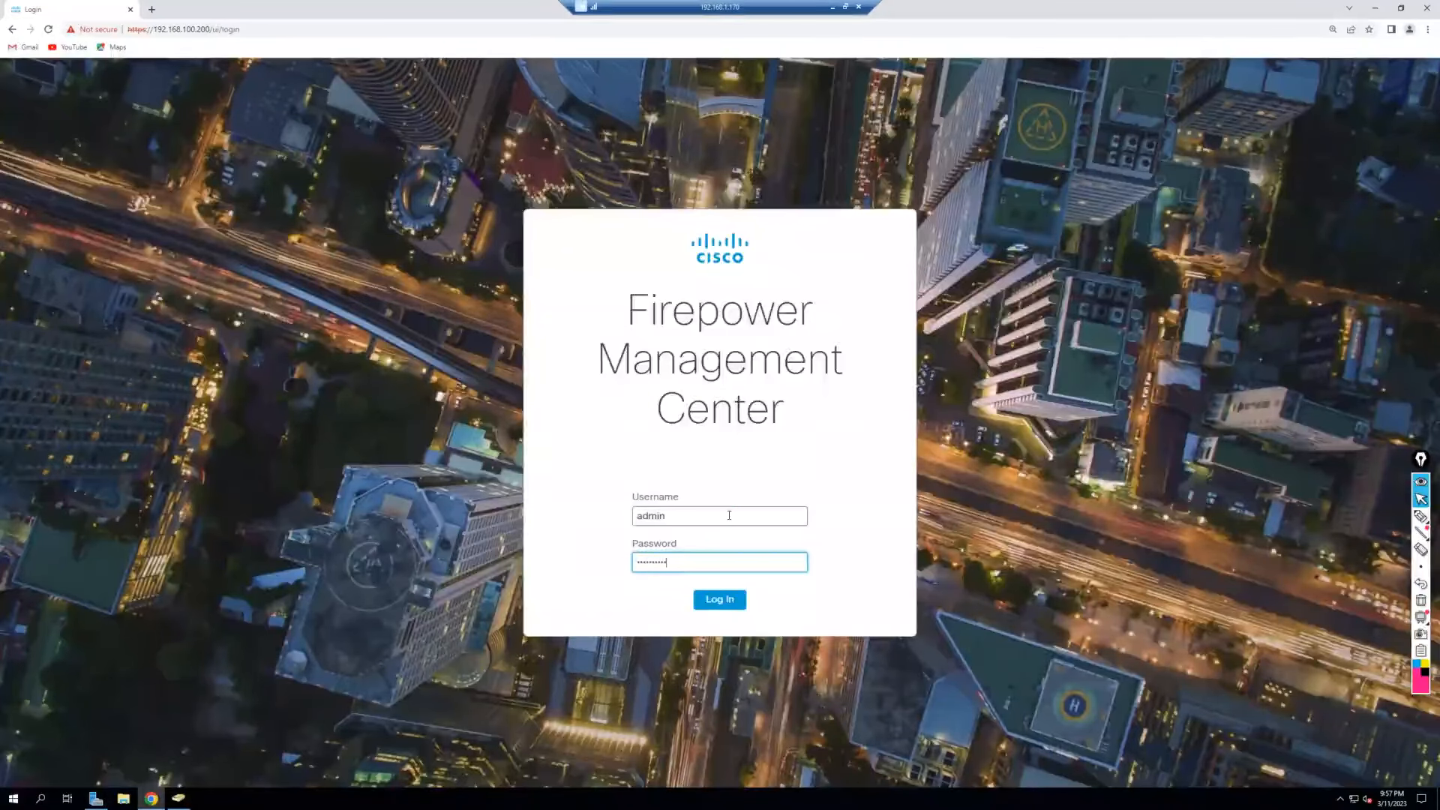
key("Return")
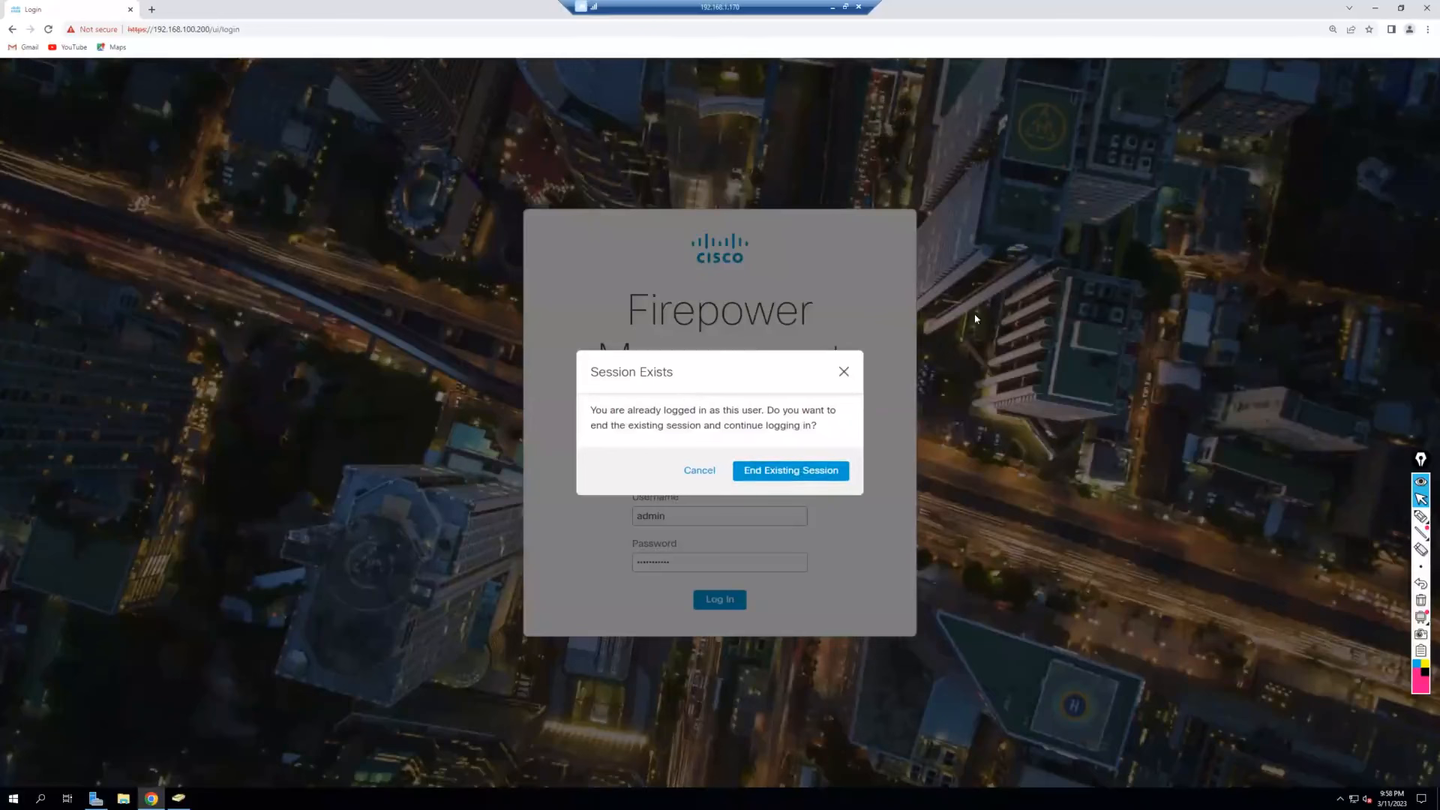
left_click(793, 471)
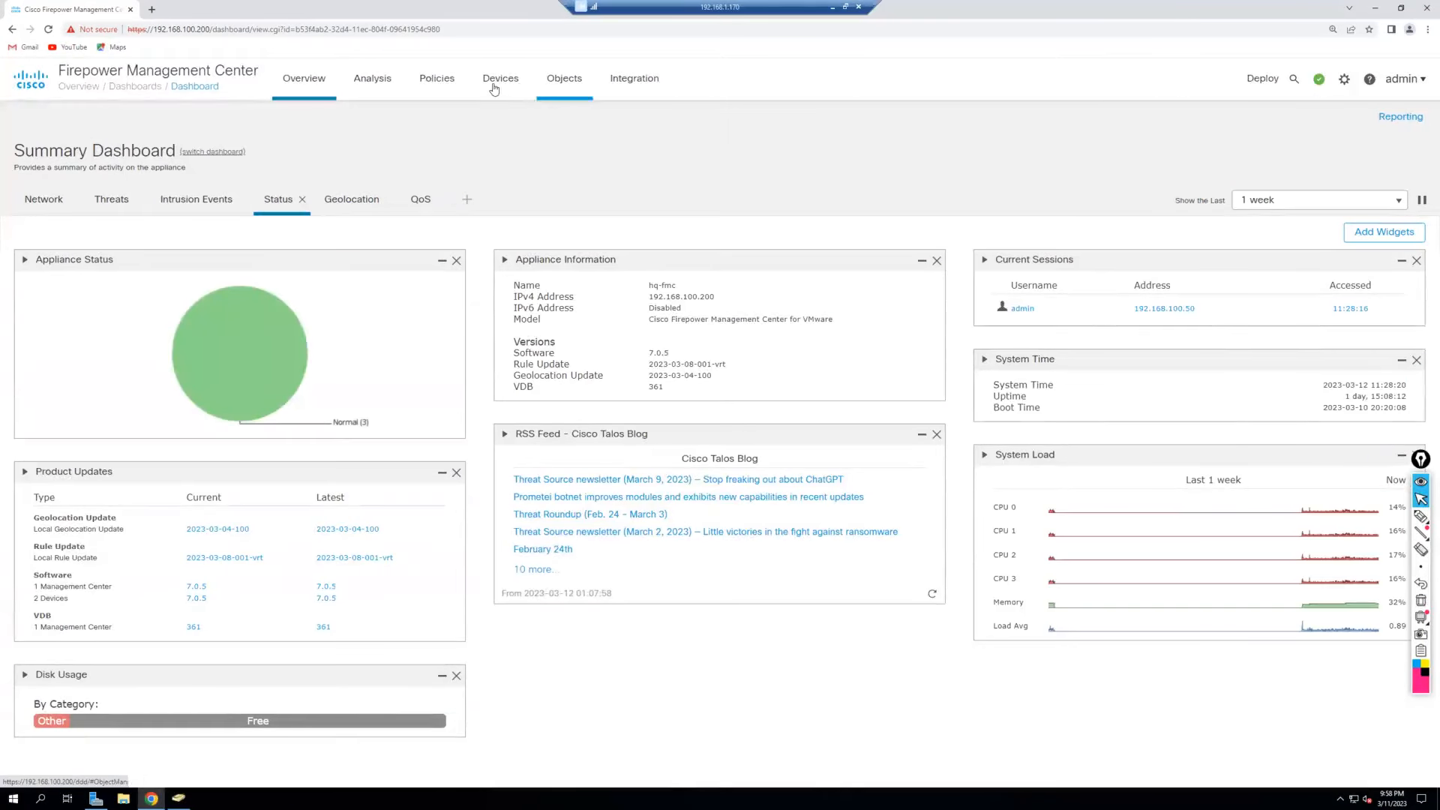
In Object Management, expand PKI and start Generate CA from the Internal CAs list.
mouse_move(545, 91)
left_click(596, 124)
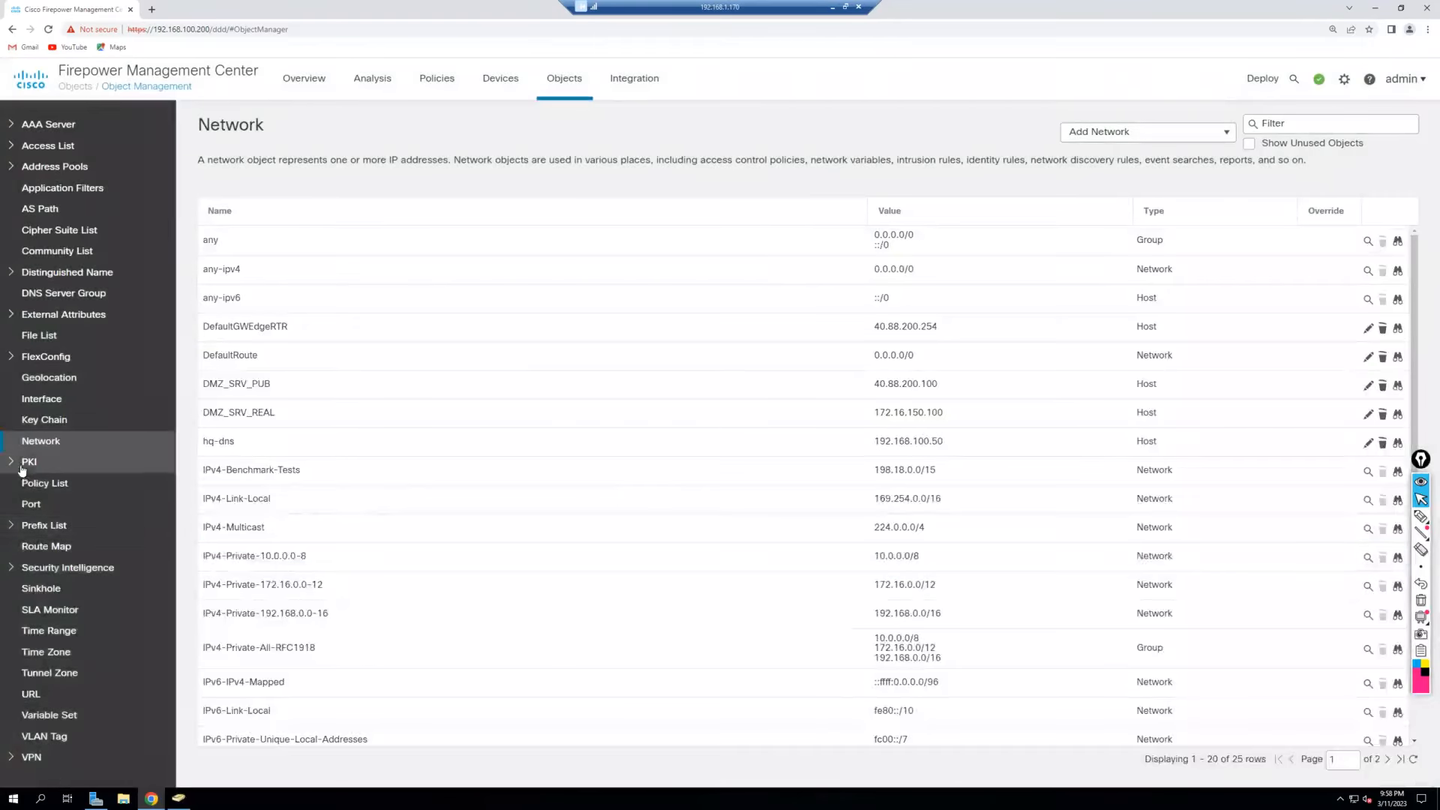
left_click(22, 465)
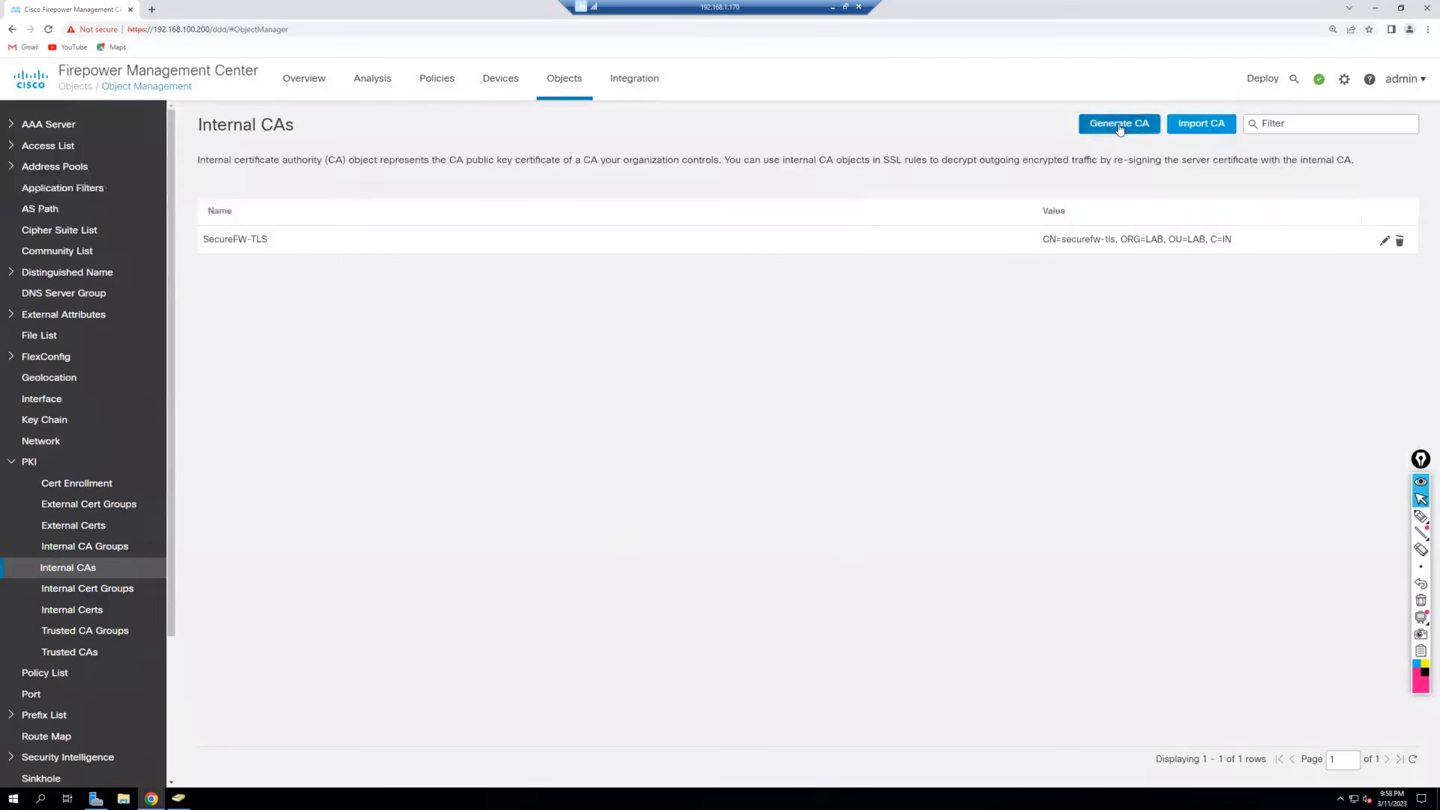
left_click(1119, 124)
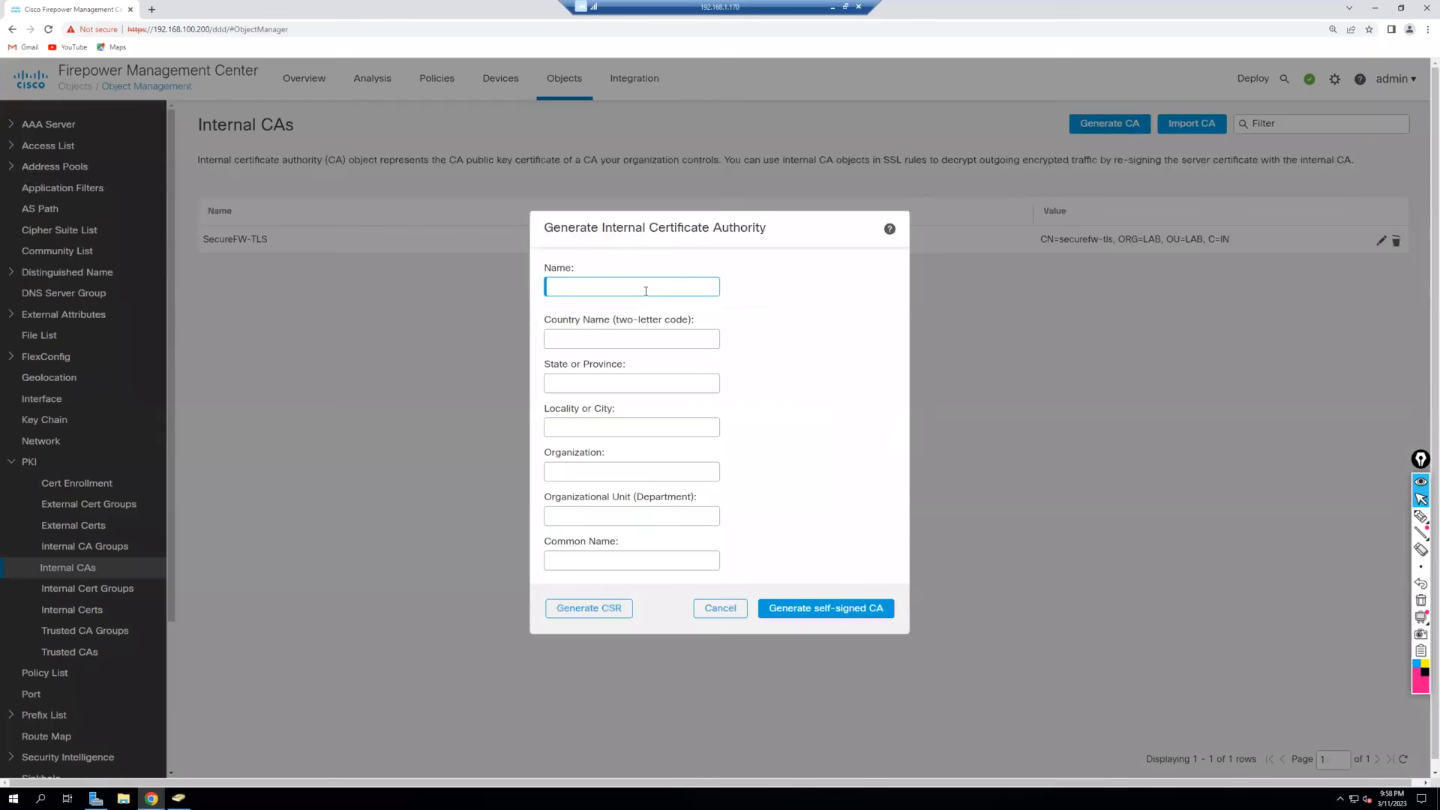
Name the CA FTD-CA-Signed with country IN, state HR and locality GGN.
type("FTD-CA-Signed")
left_click(668, 338)
type("IN")
key("Tab")
type("HR")
key("Tab")
type("GGN")
Set organization and organizational unit to Secure-Lab and common name to ftd-01.secure.lab.
key("Tab")
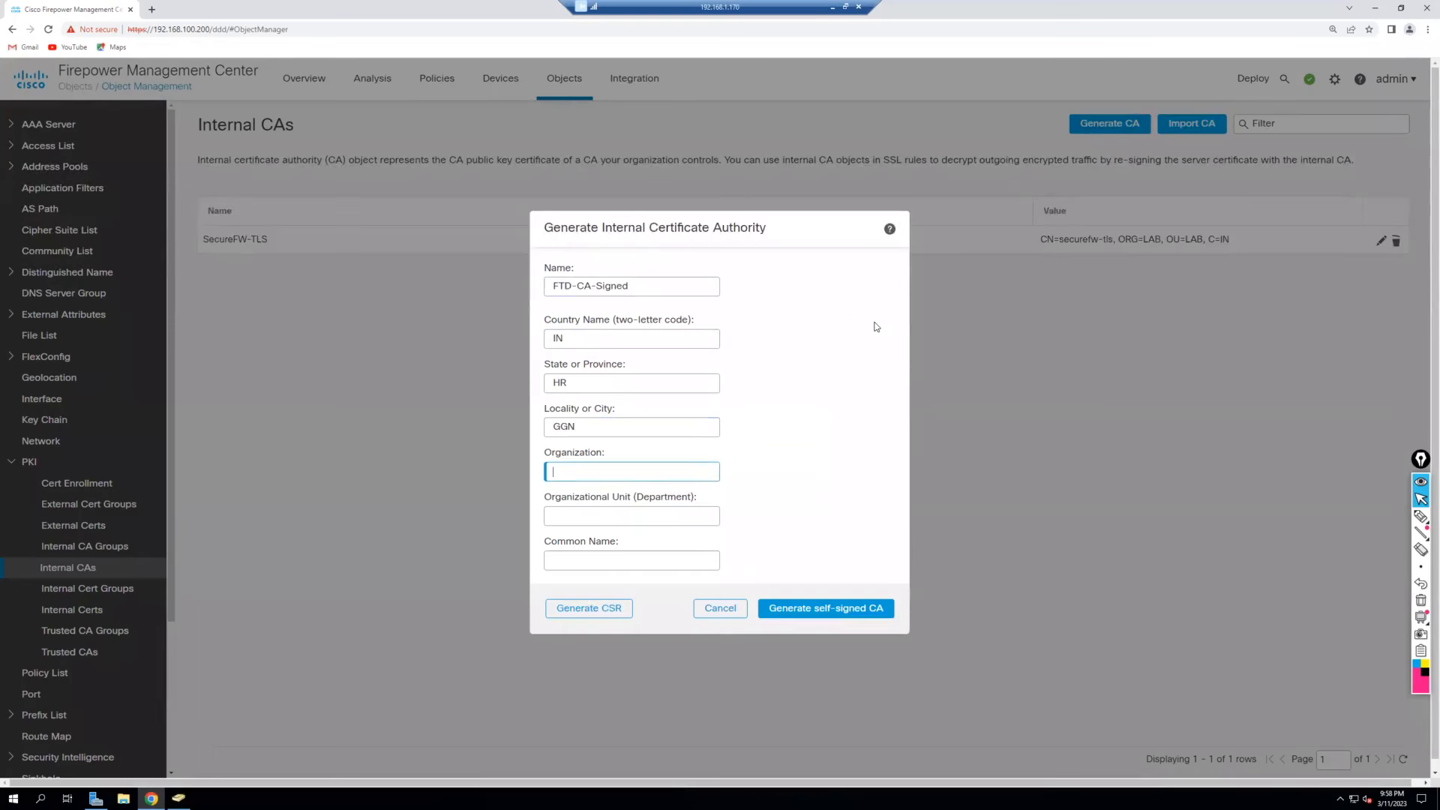
type("Secure-Lab")
key("Tab")
type("Secure-Lab")
key("Tab")
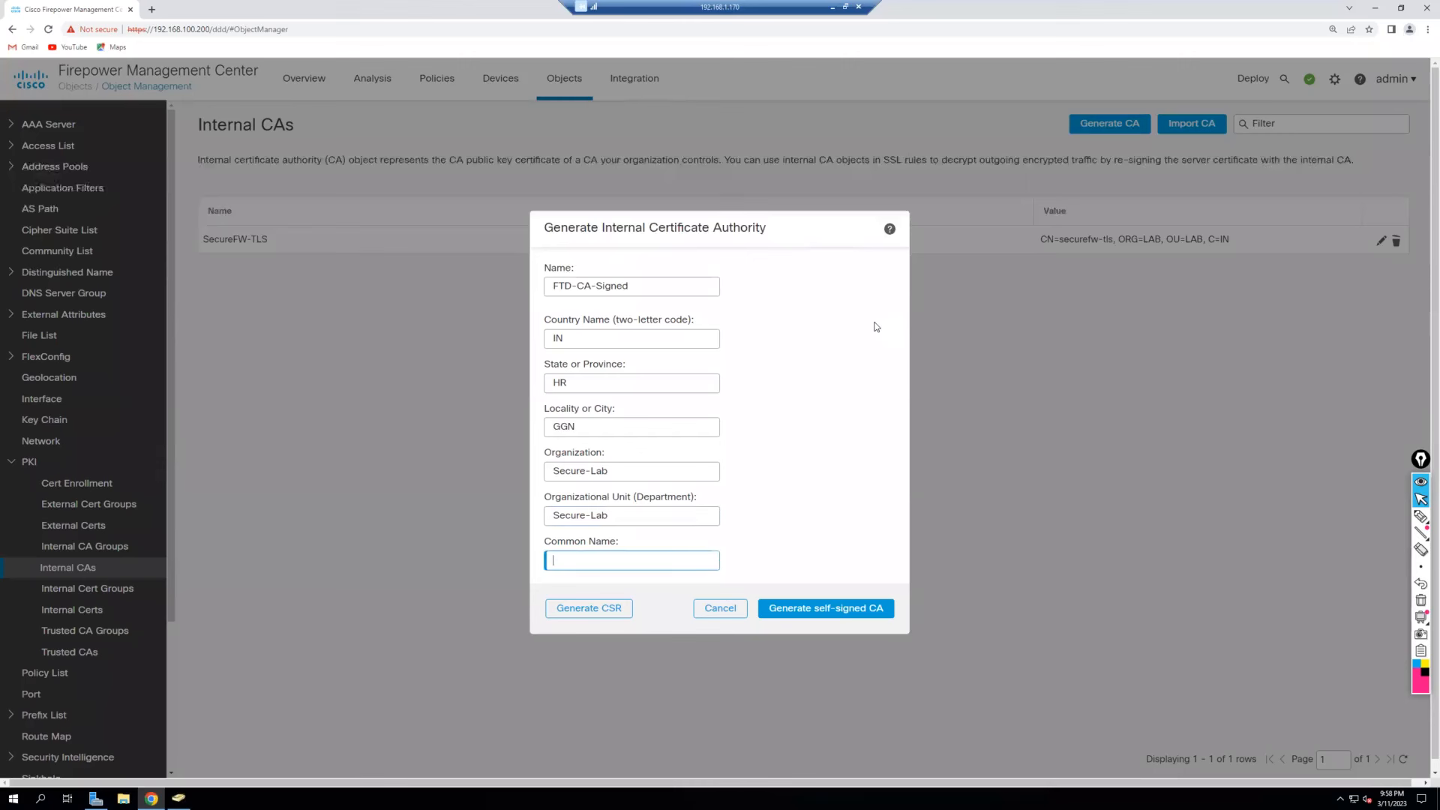
type("ftd-01.secure.lab")
Generate the CSR for ftd-01.secure.lab and select its entire text for copying.
left_click(575, 611)
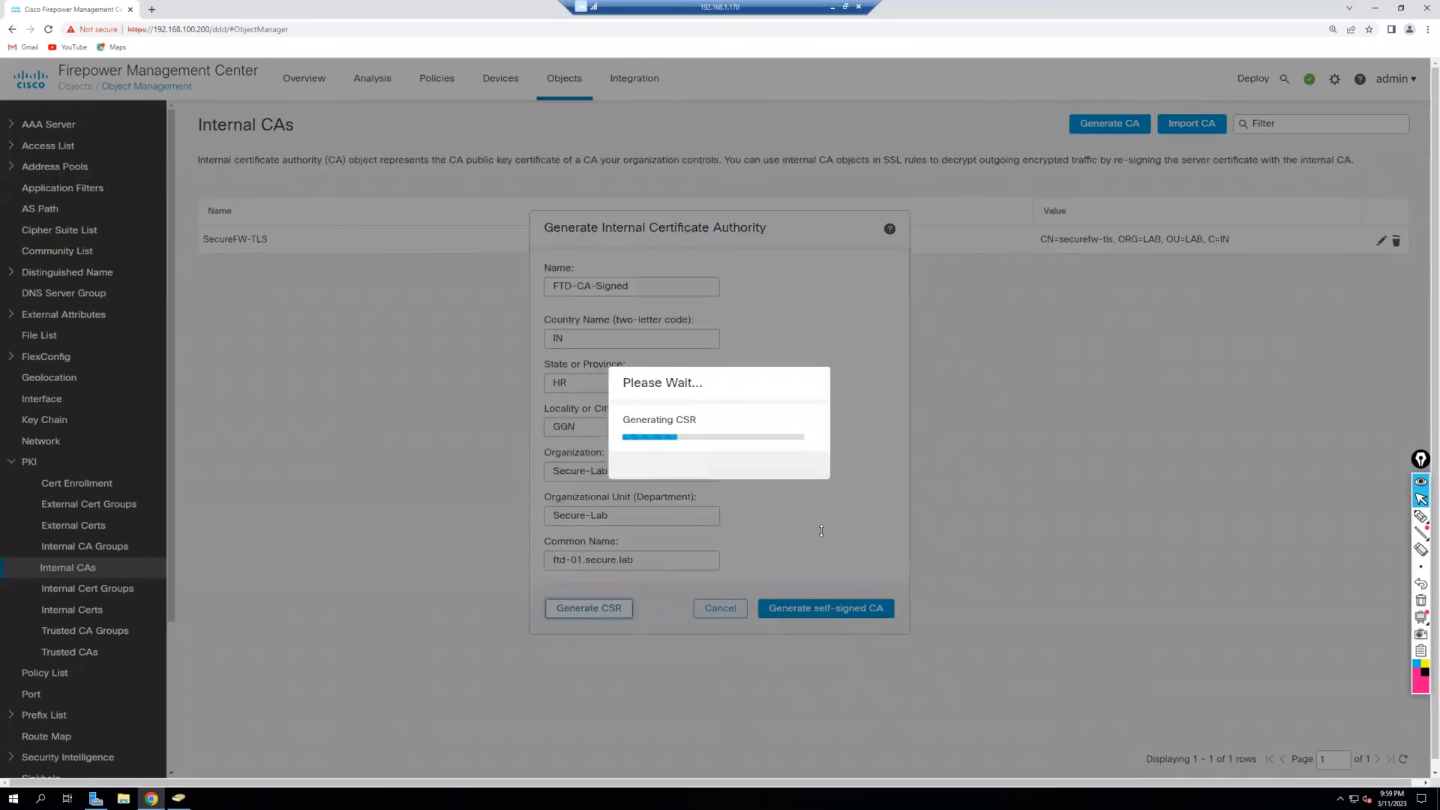
scroll(770, 387, "down", 5)
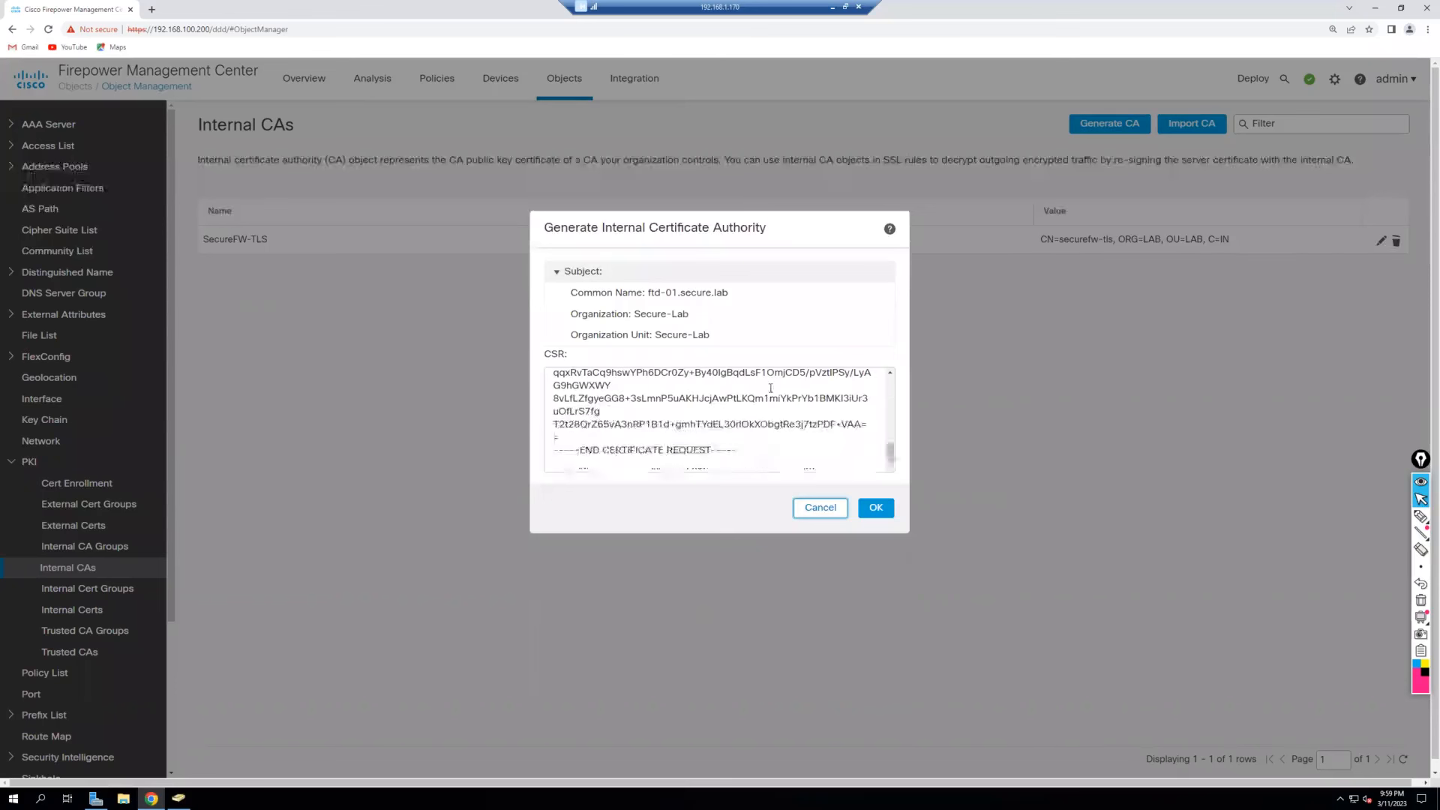
left_click_drag(810, 472, 530, 390)
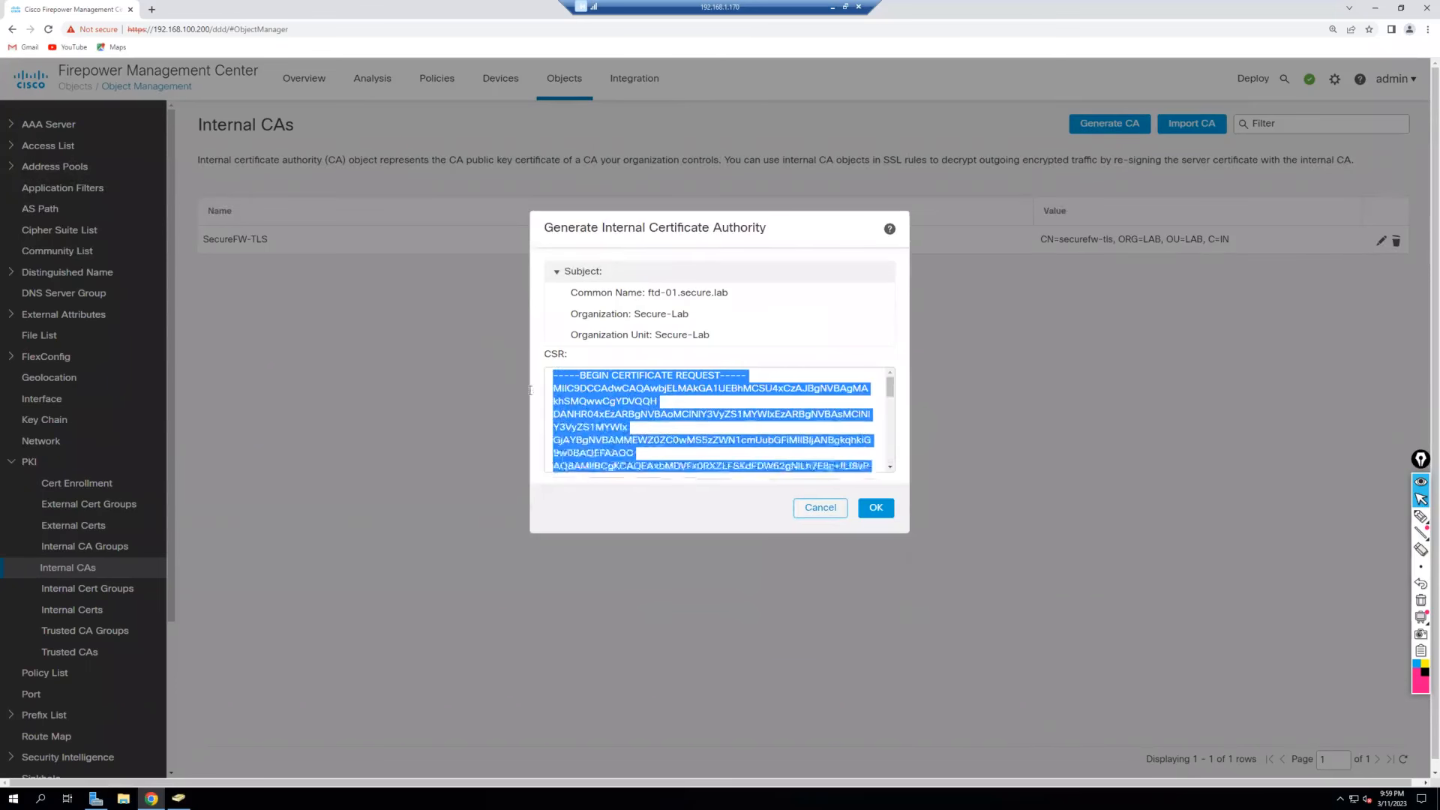
left_click(709, 421)
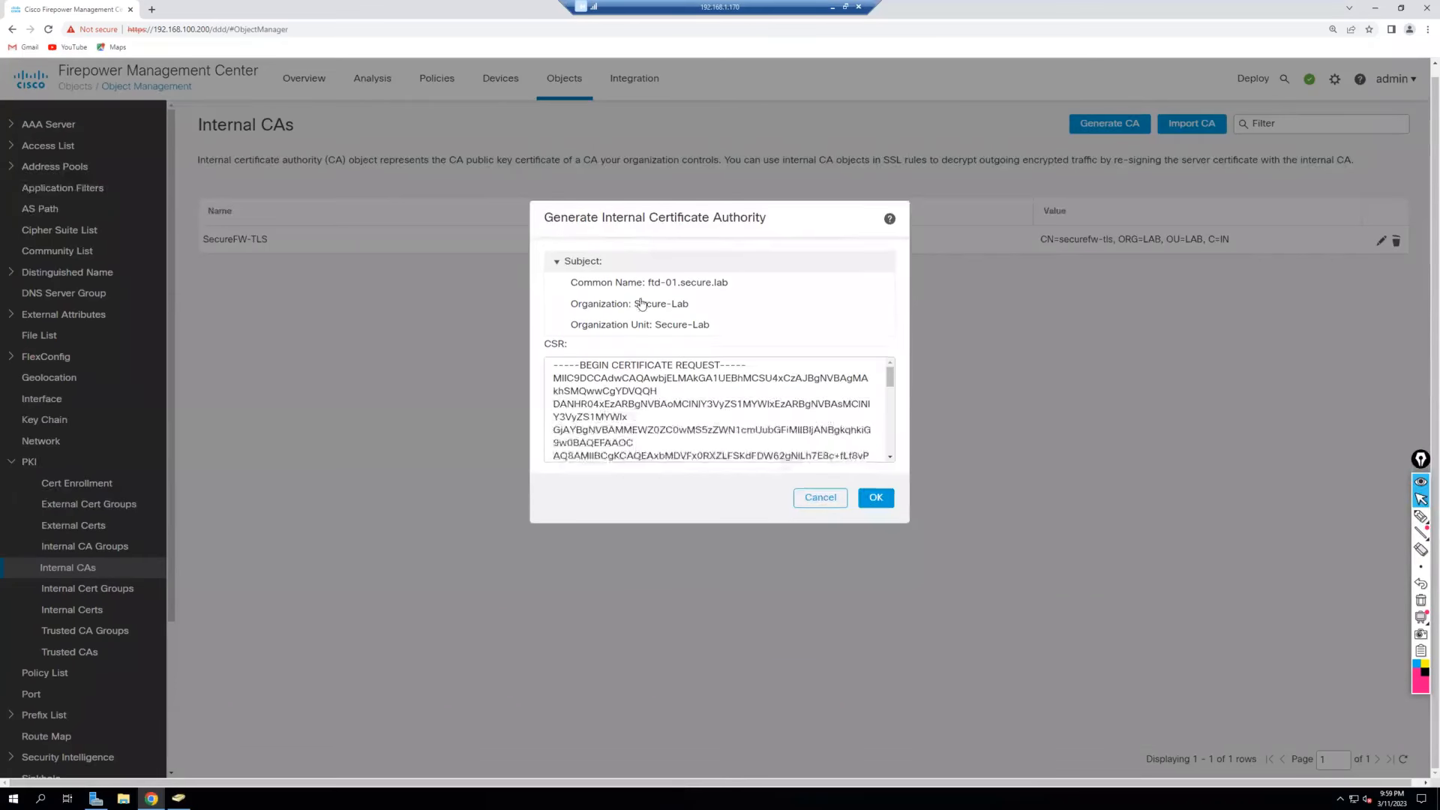
triple_click(582, 381)
key("ctrl+a")
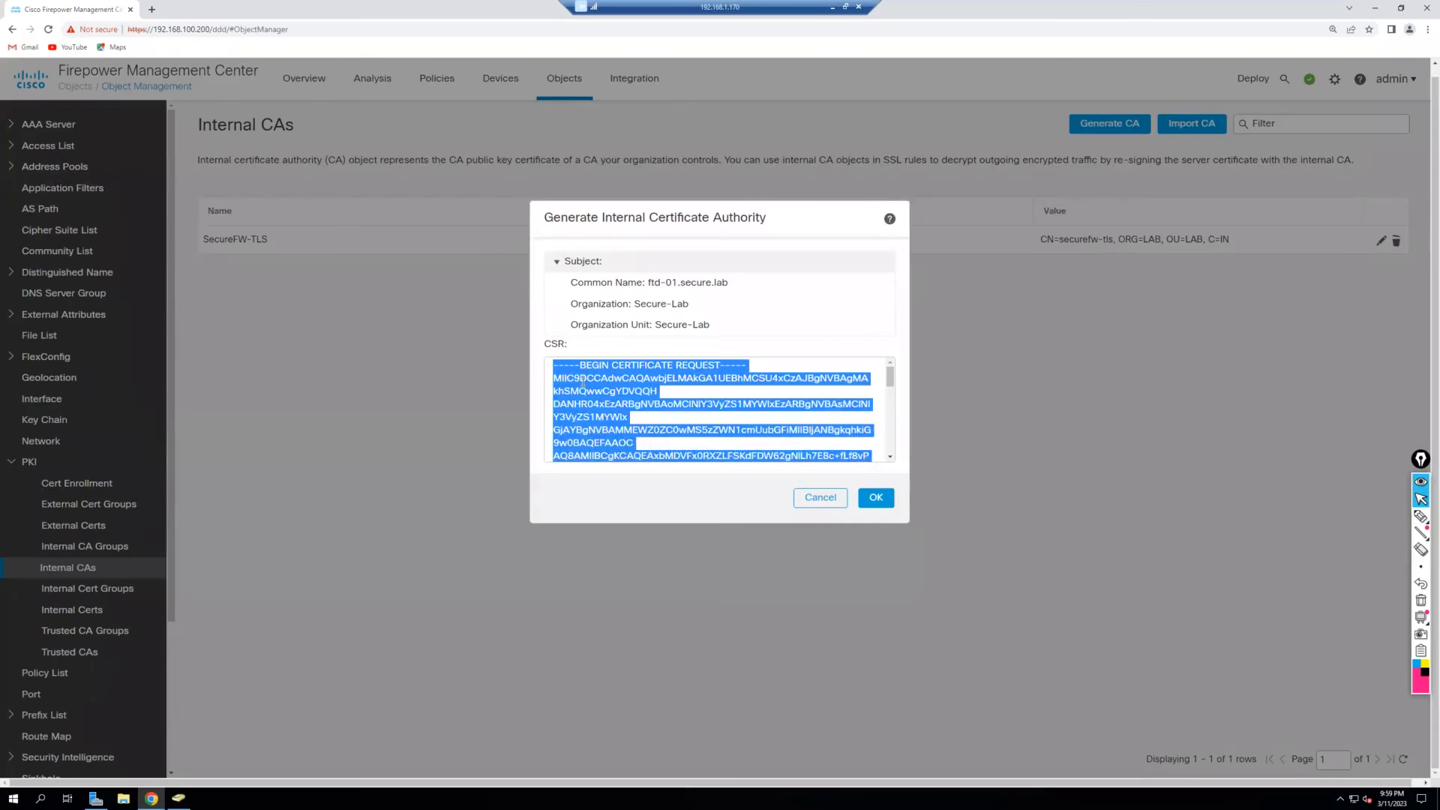
left_click(151, 9)
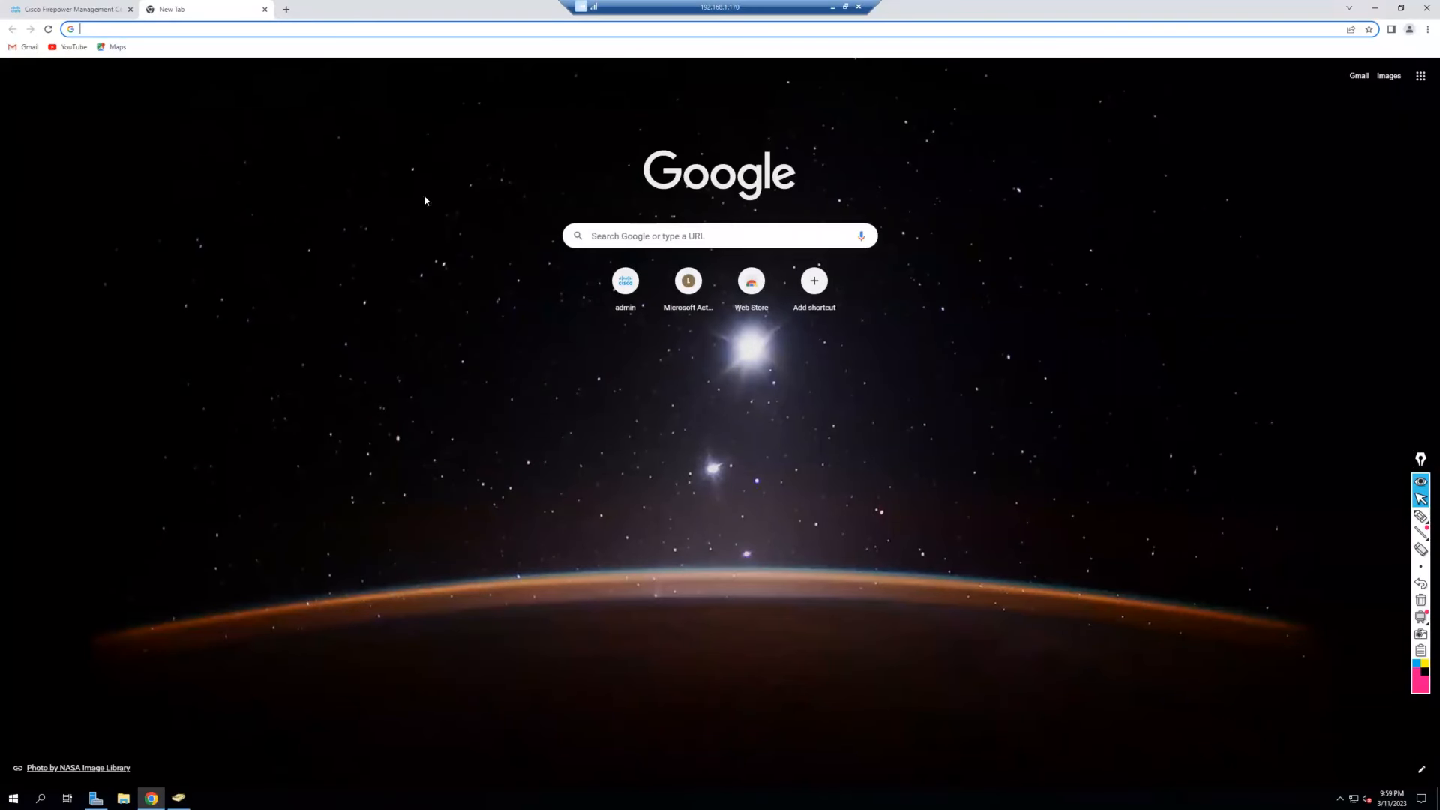
Enter localhost/certsrv/ in the new tab's address bar.
left_click(376, 35)
type("lo")
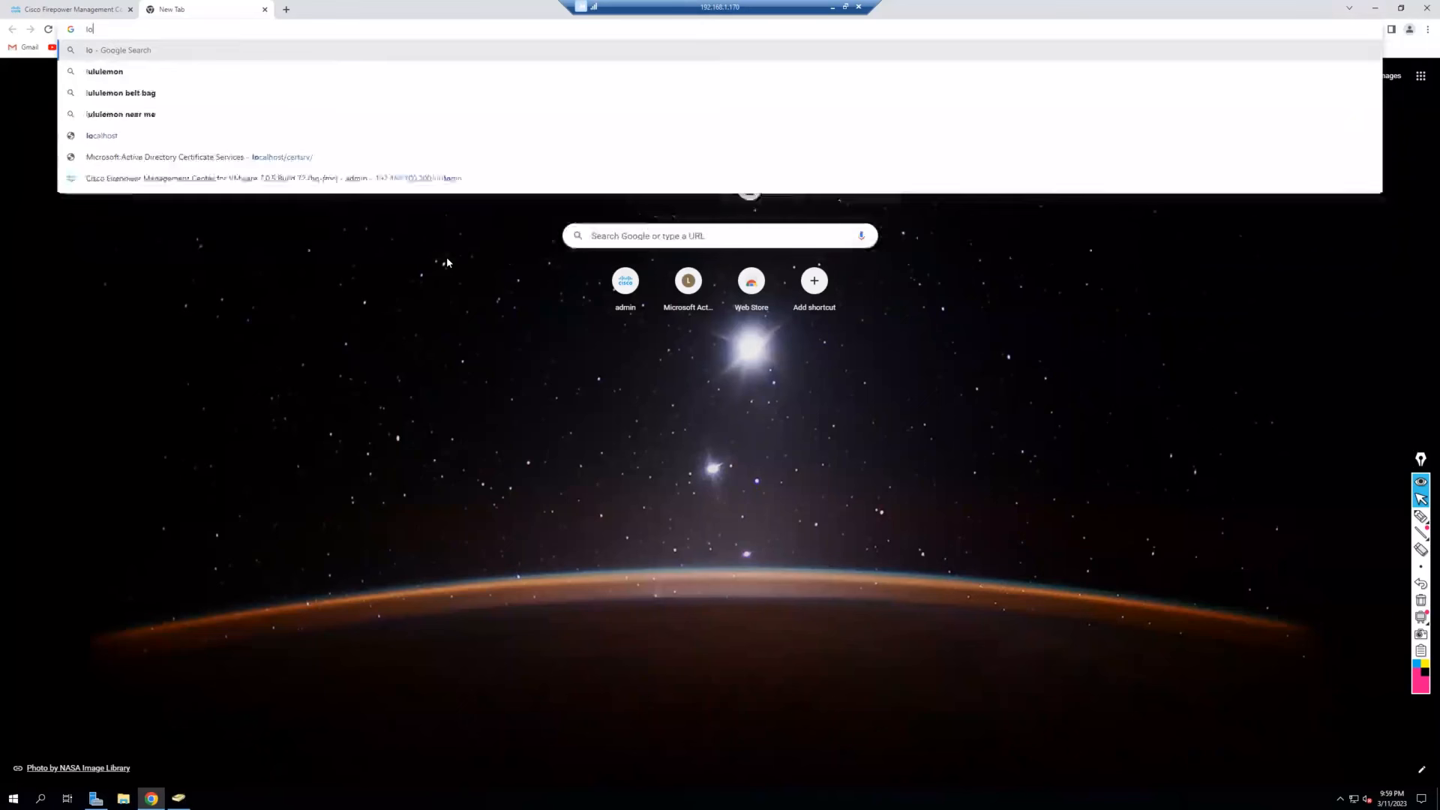
type("calhost/certsr")
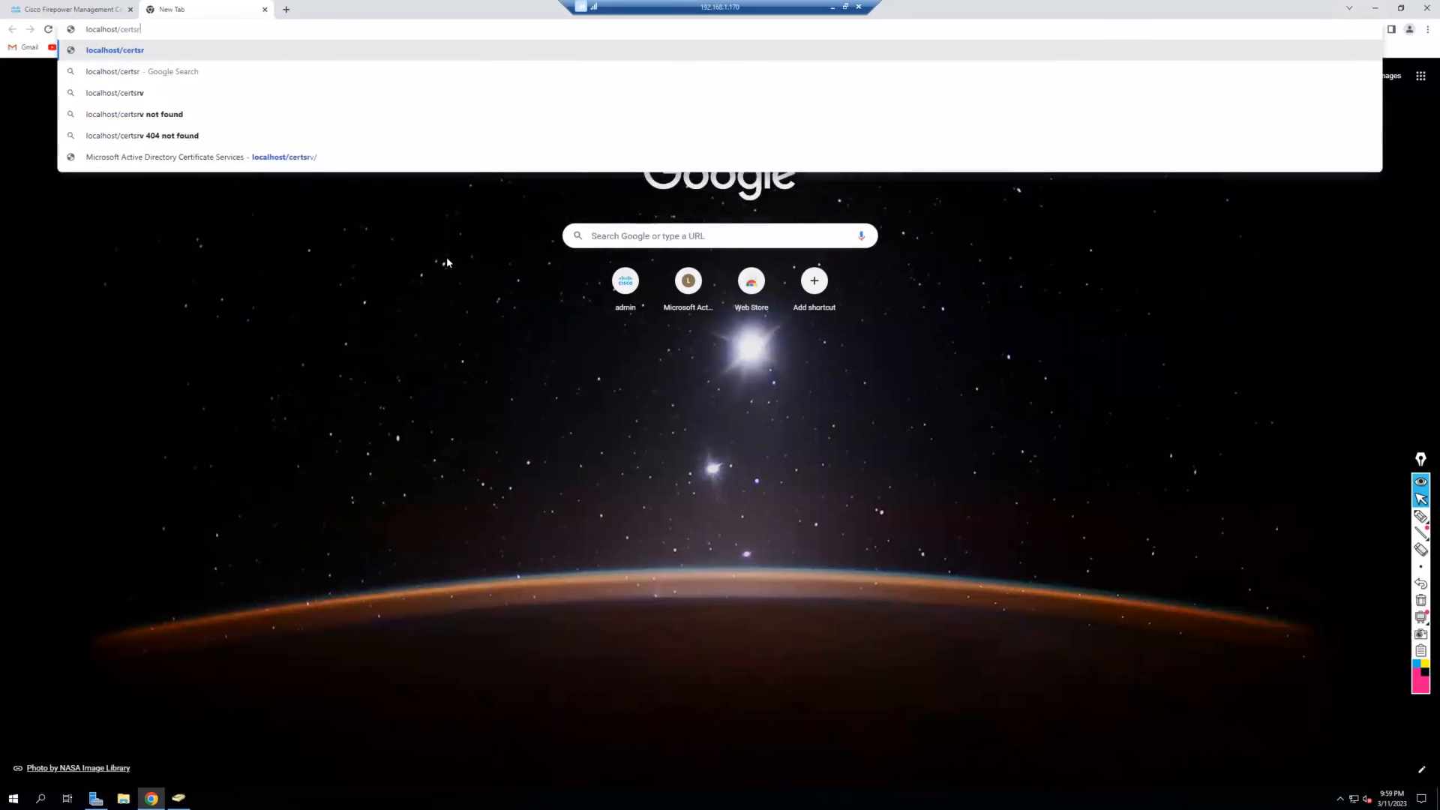
type("v/")
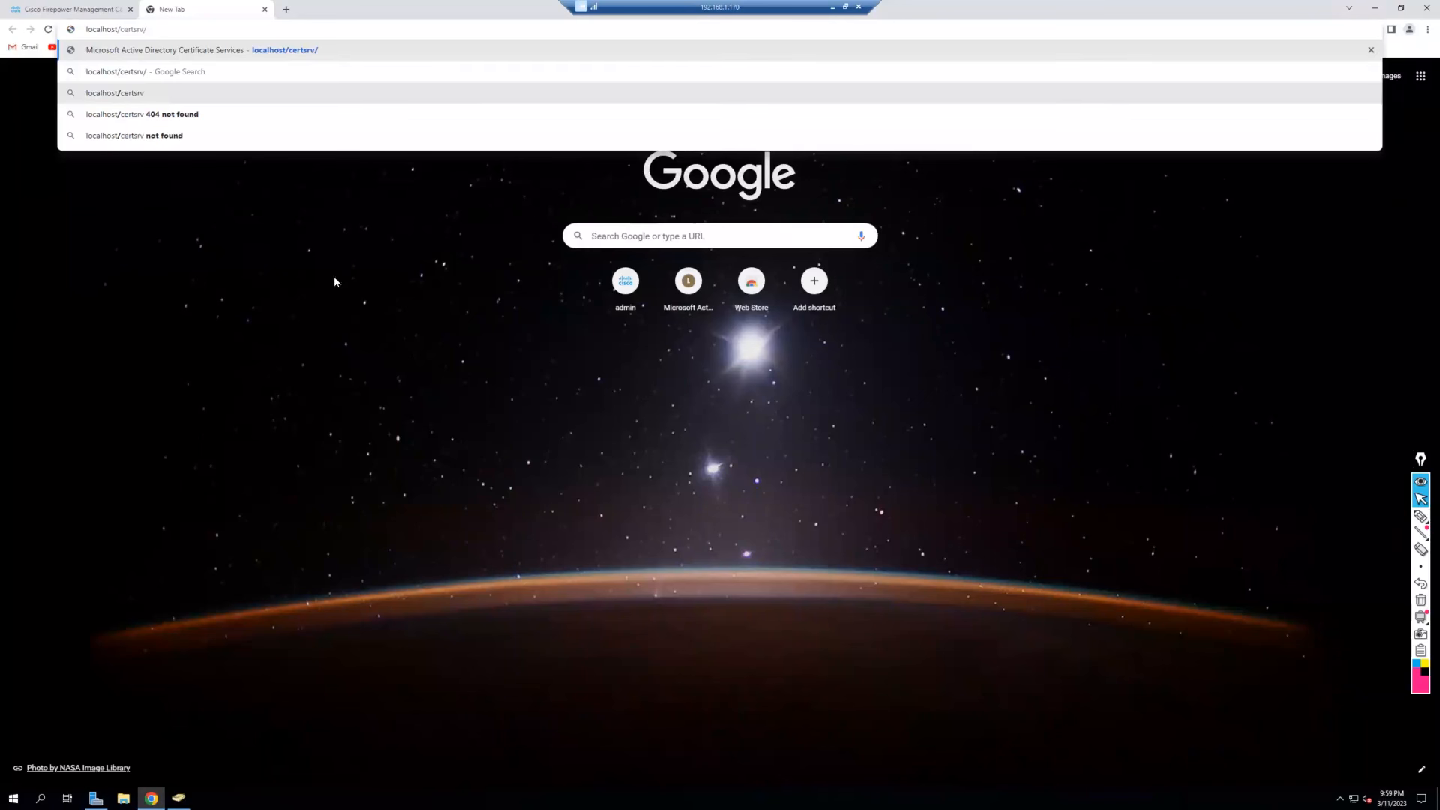
left_click_drag(132, 32, 146, 31)
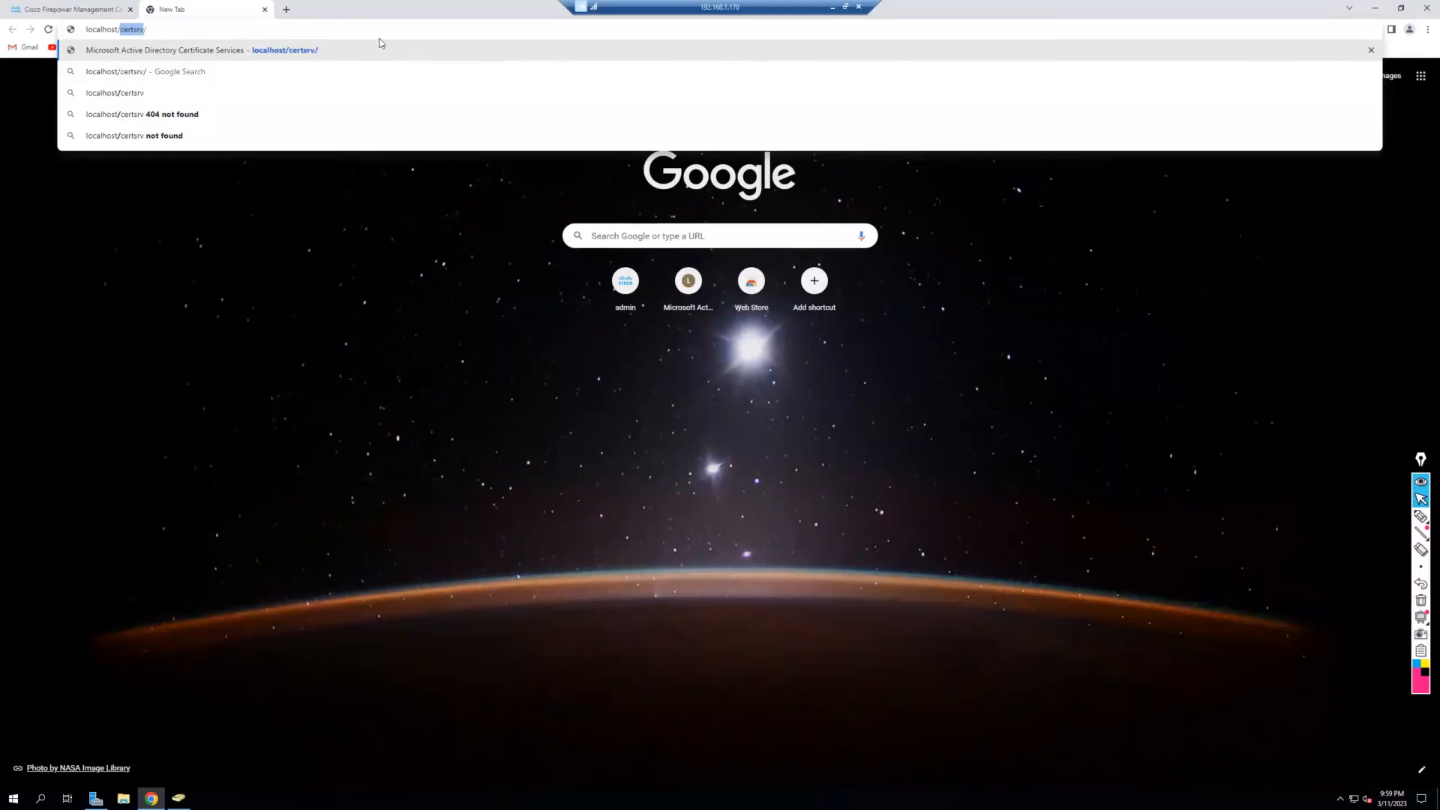
left_click(392, 28)
Load the certsrv page at 125% zoom and open the advanced certificate request.
key("Return")
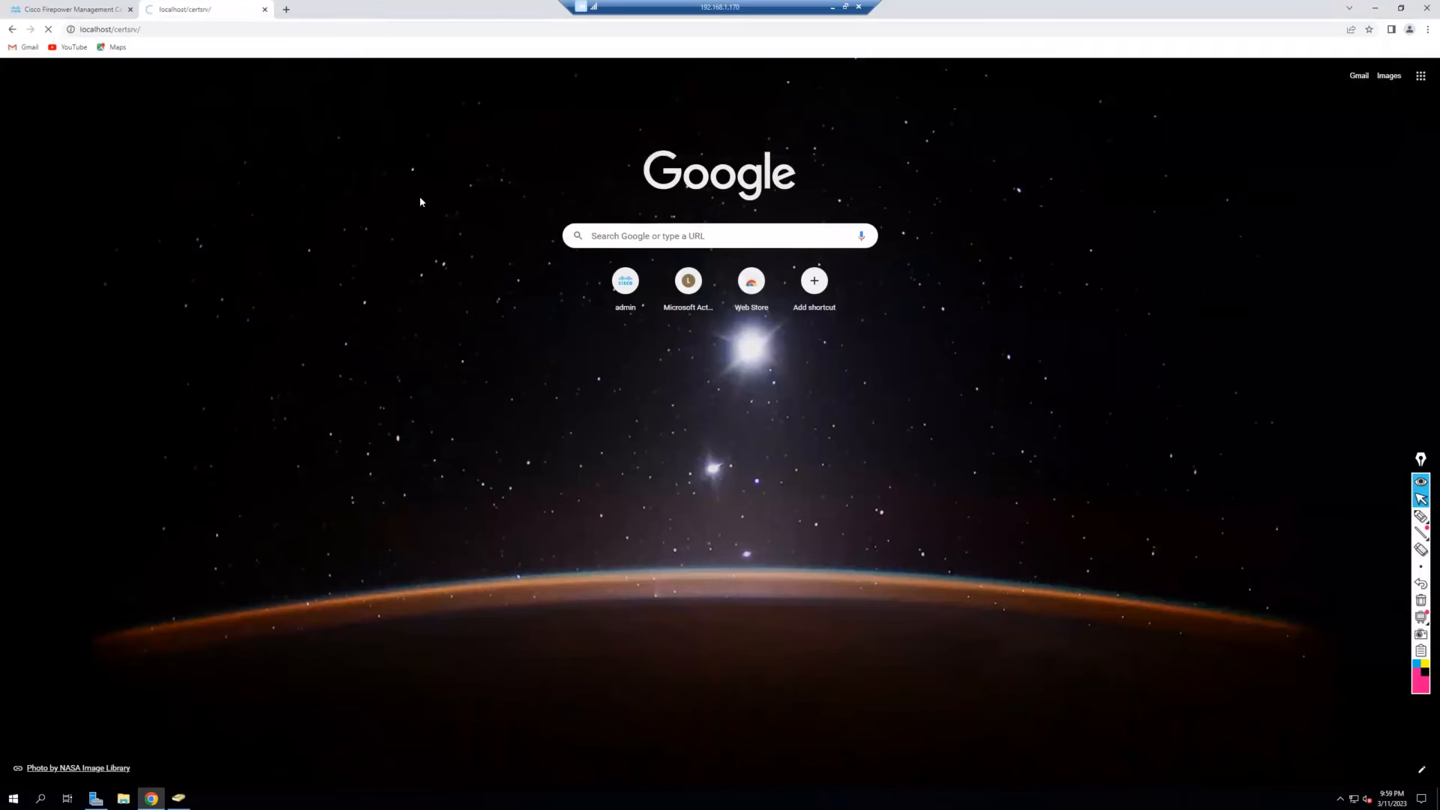
key("ctrl+plus")
key("ctrl+plus")
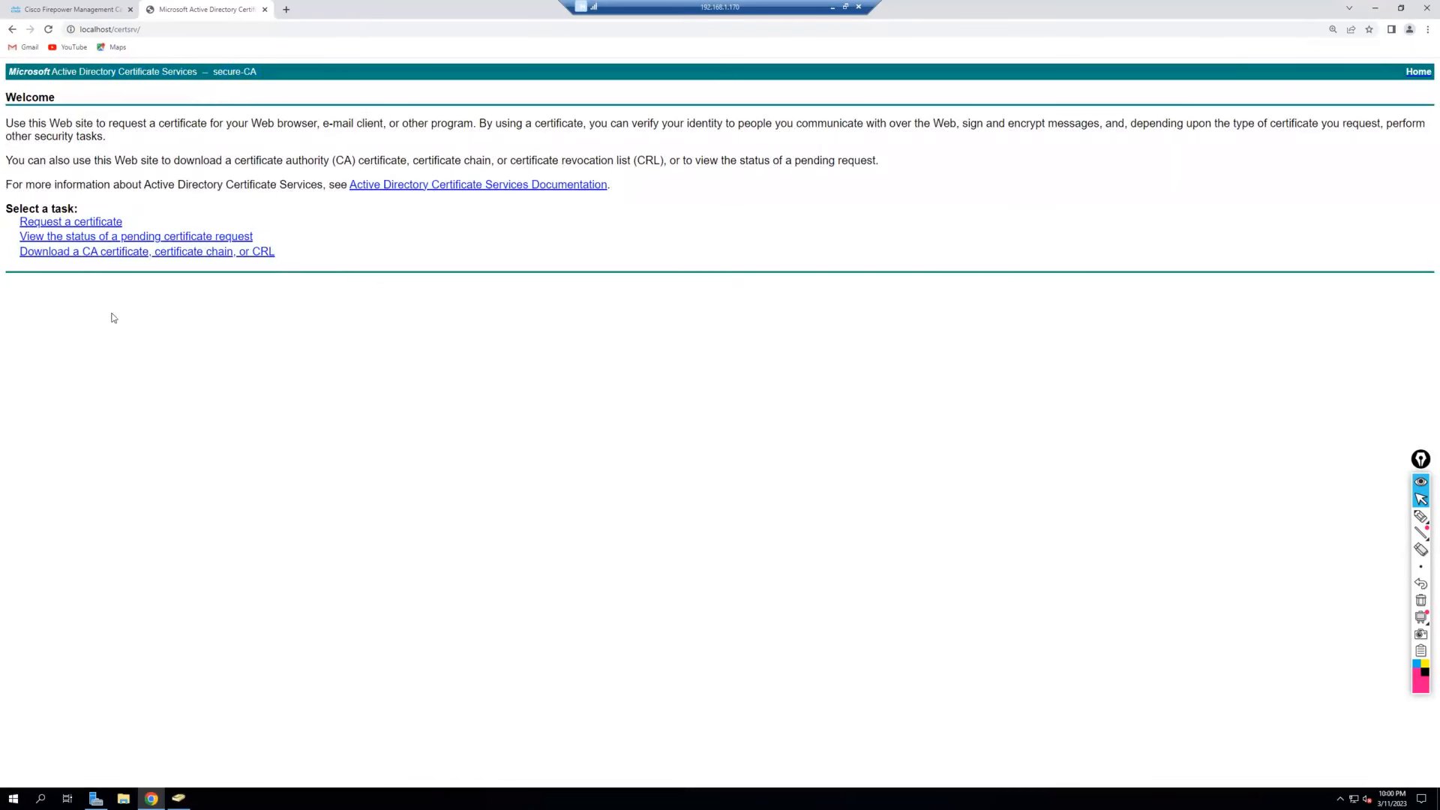
left_click(81, 224)
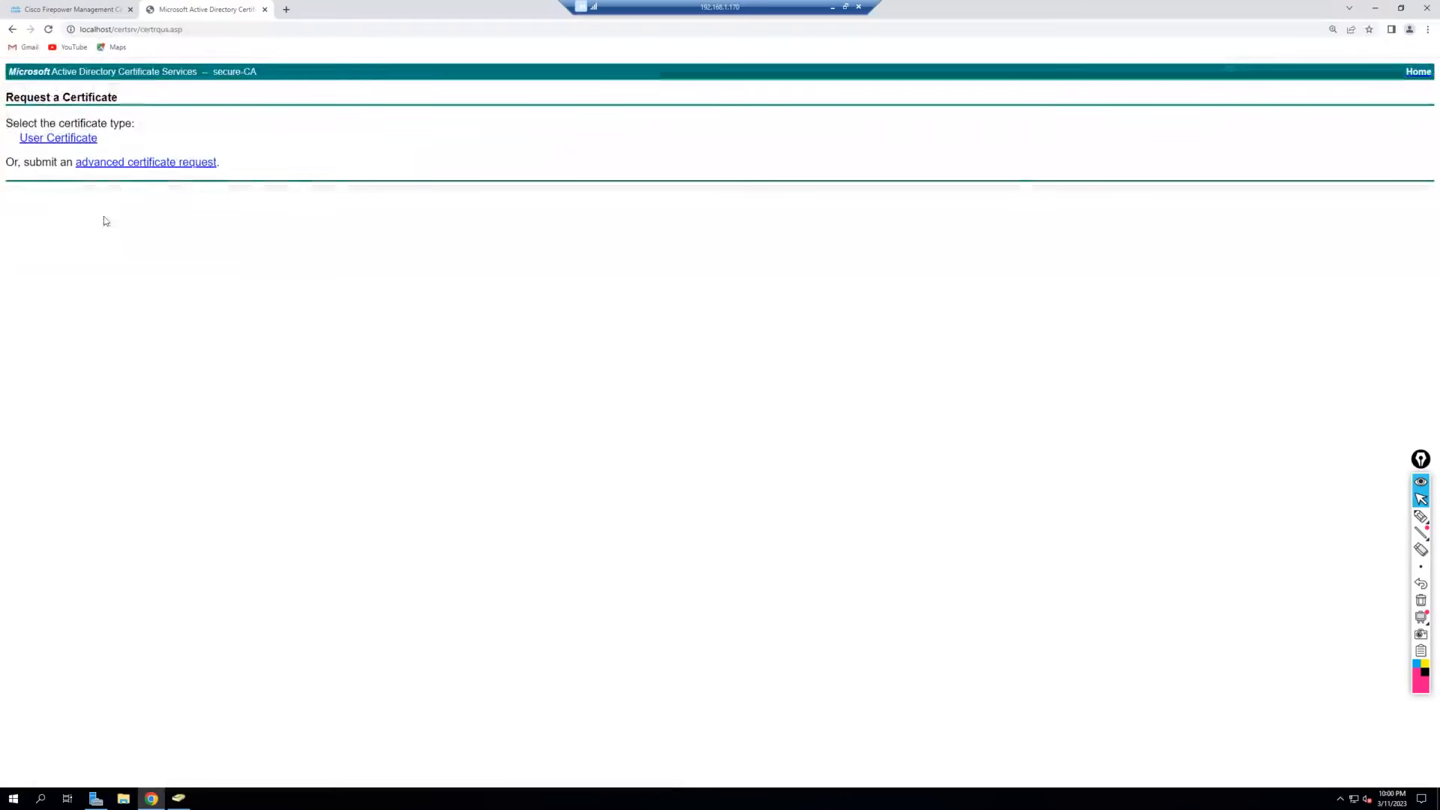
left_click(153, 166)
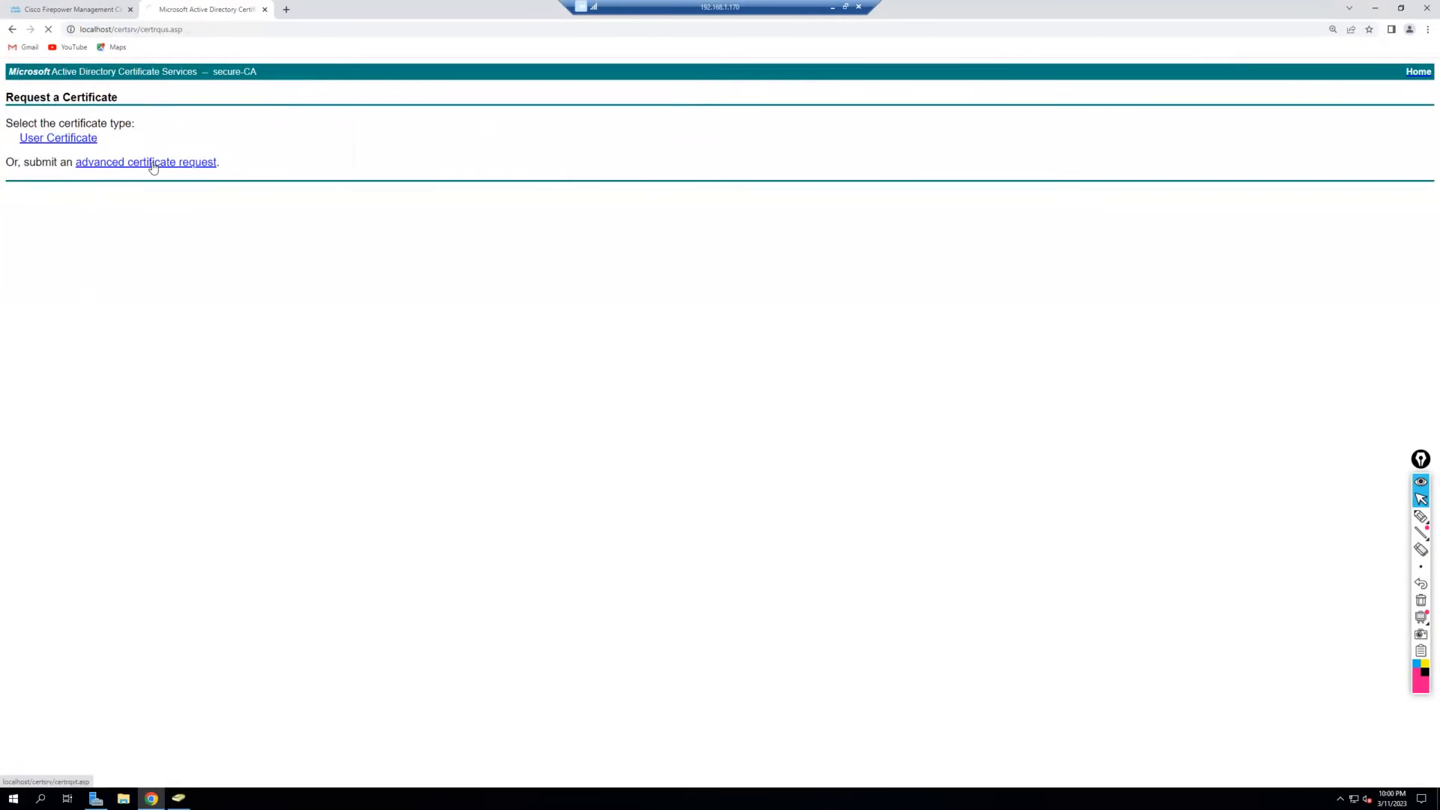
Paste the CSR into Saved Request, trim the trailing line, and submit with the Web Server template.
left_click(160, 191)
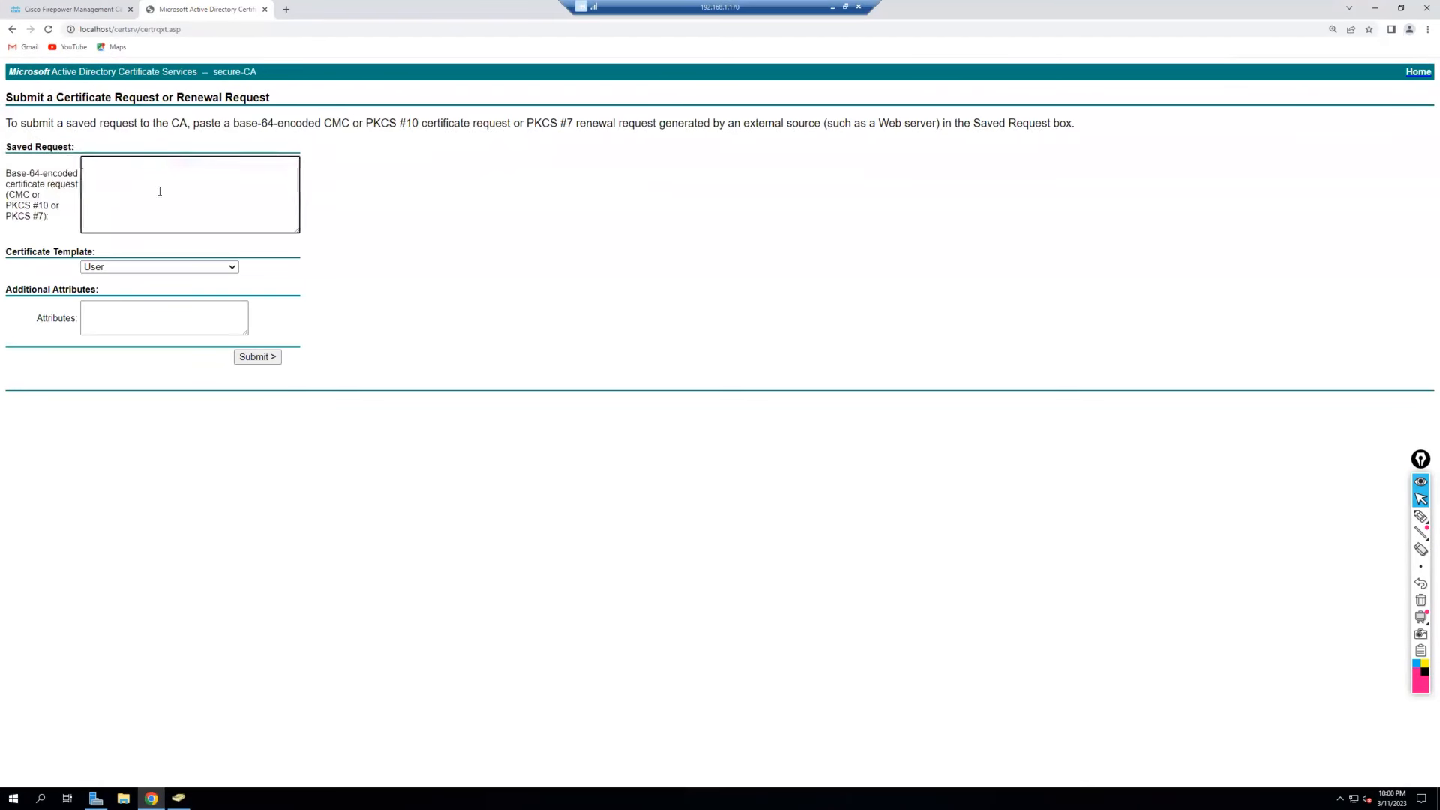
key("ctrl+v")
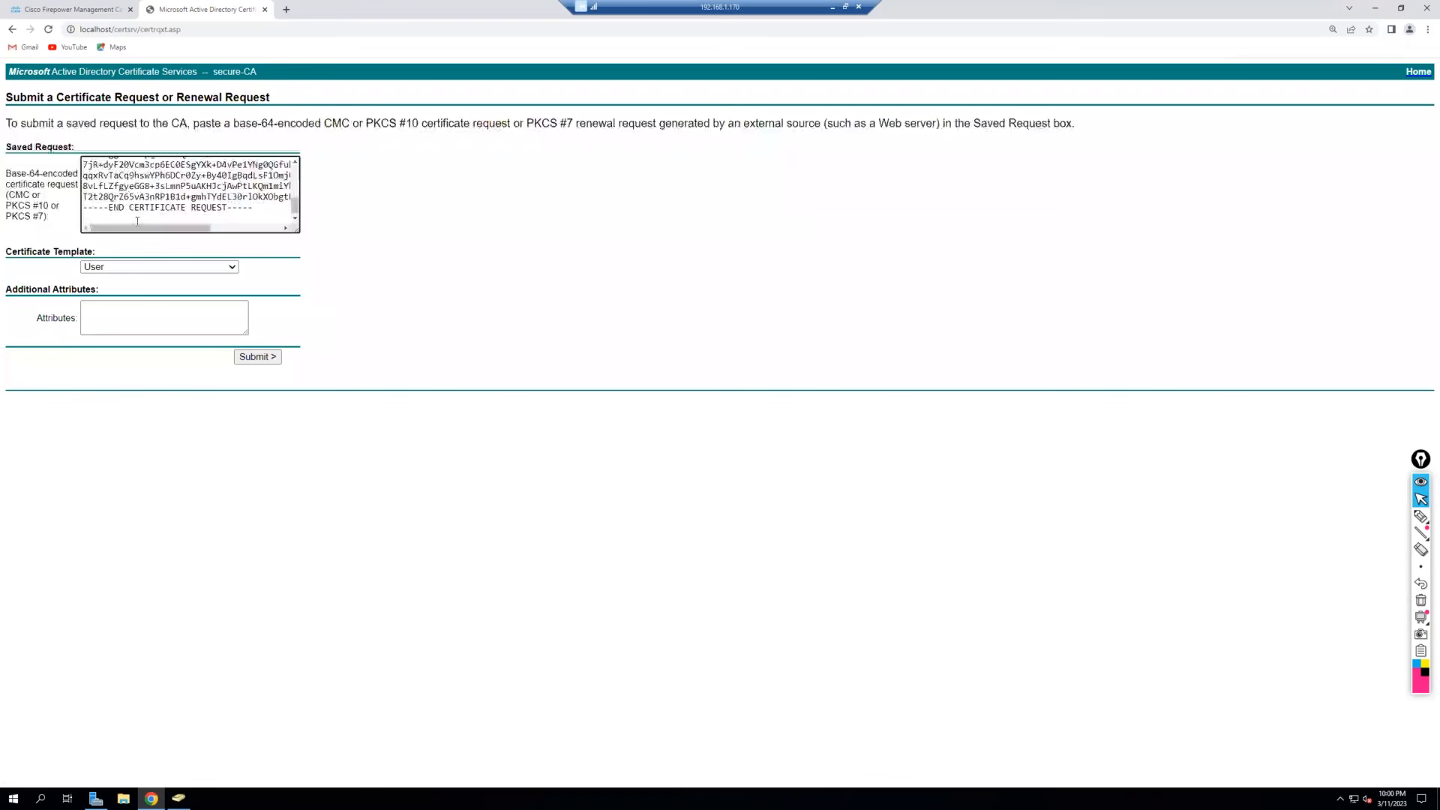
left_click_drag(138, 207, 93, 216)
left_click(96, 222)
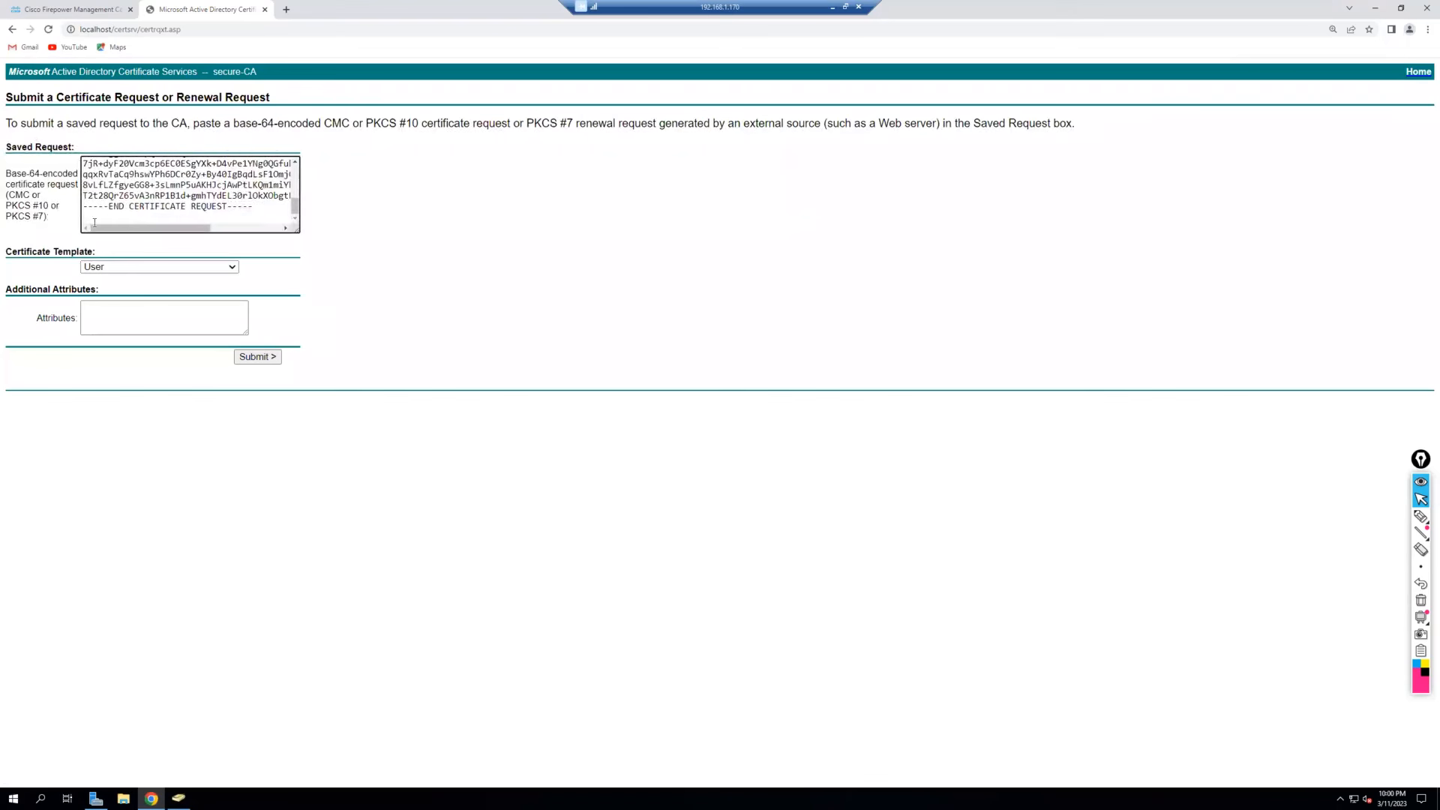
key("BackSpace")
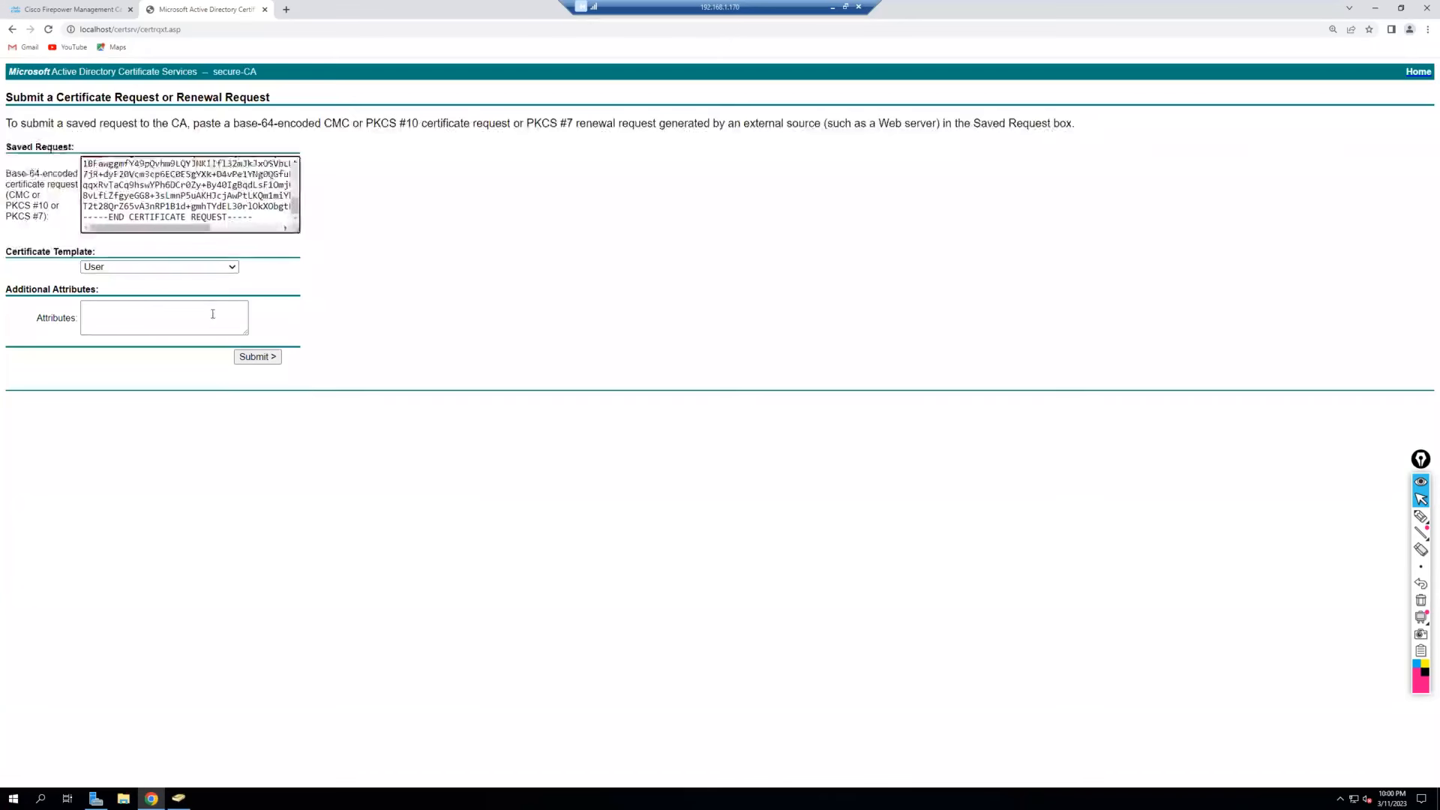
left_click(227, 268)
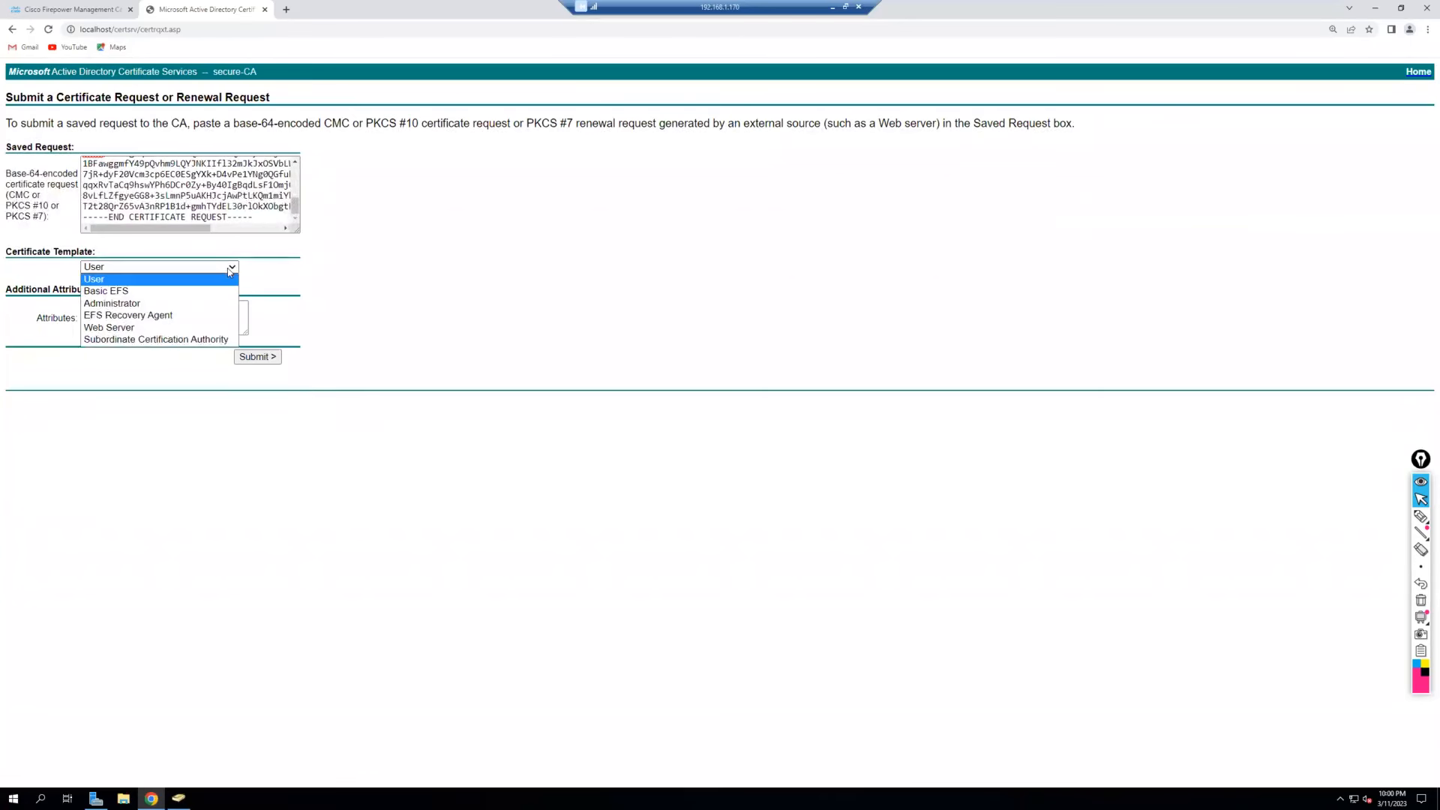
left_click(187, 325)
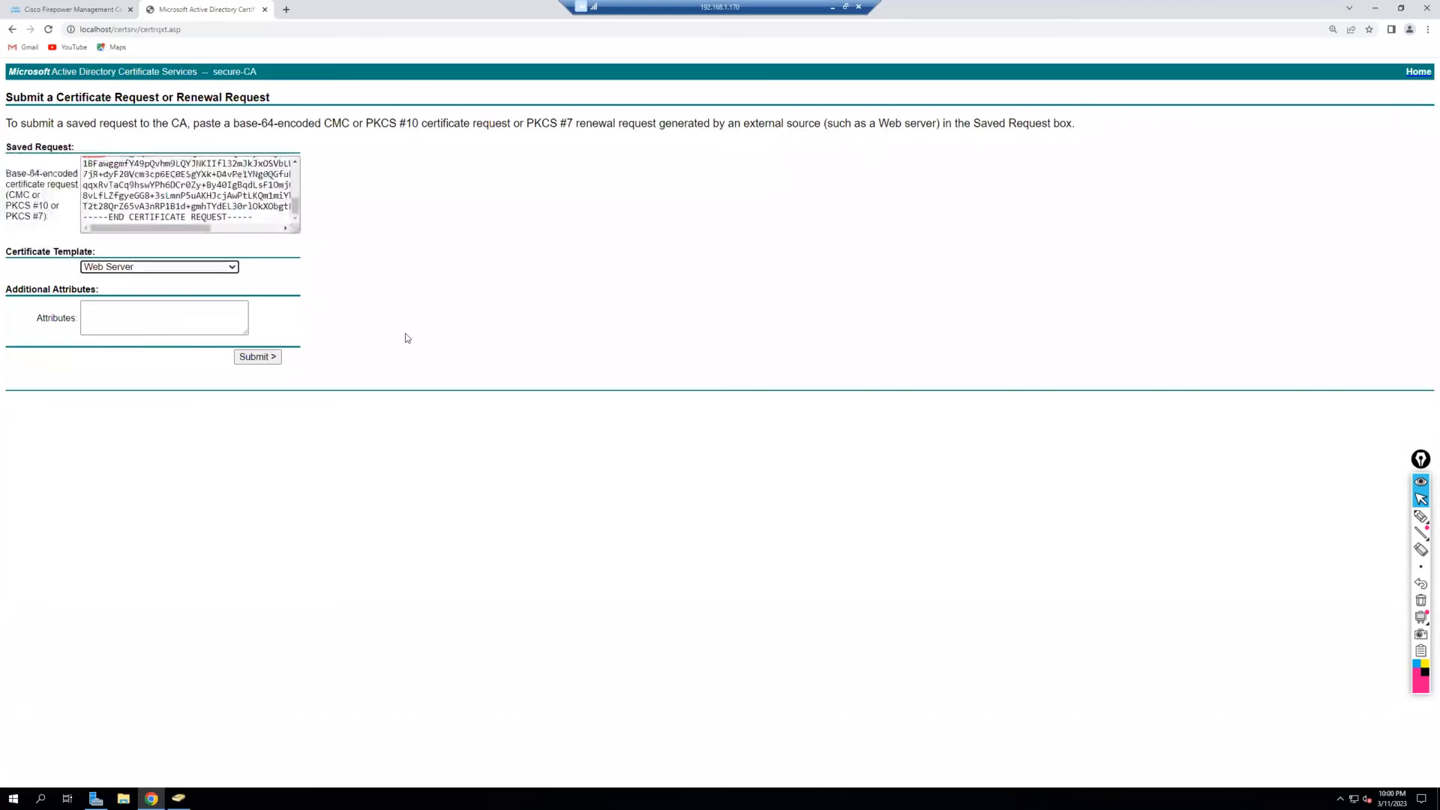
left_click(257, 356)
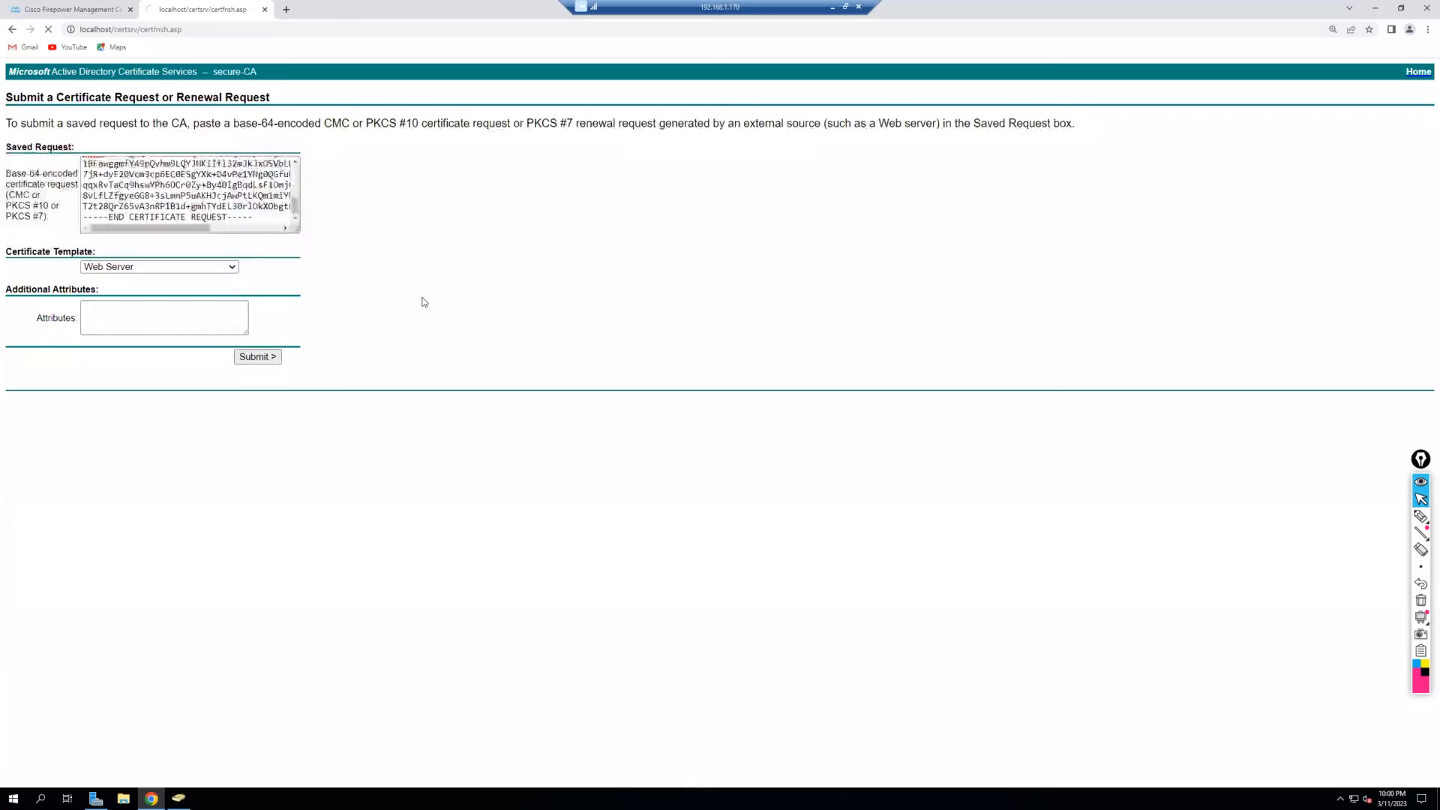
Download the issued certificate in Base 64 and open certnew.cer.
left_click(175, 148)
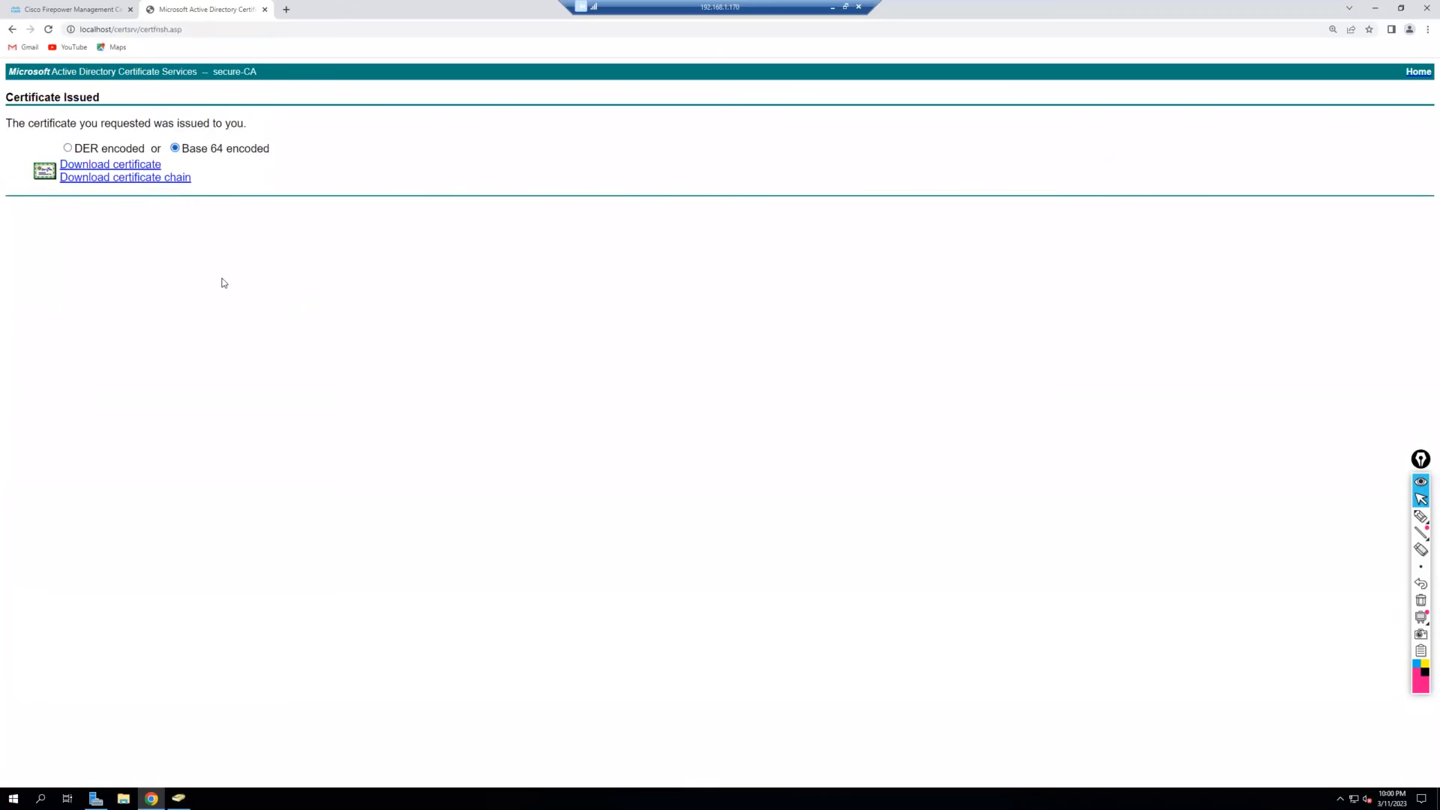
left_click(120, 169)
left_click(72, 771)
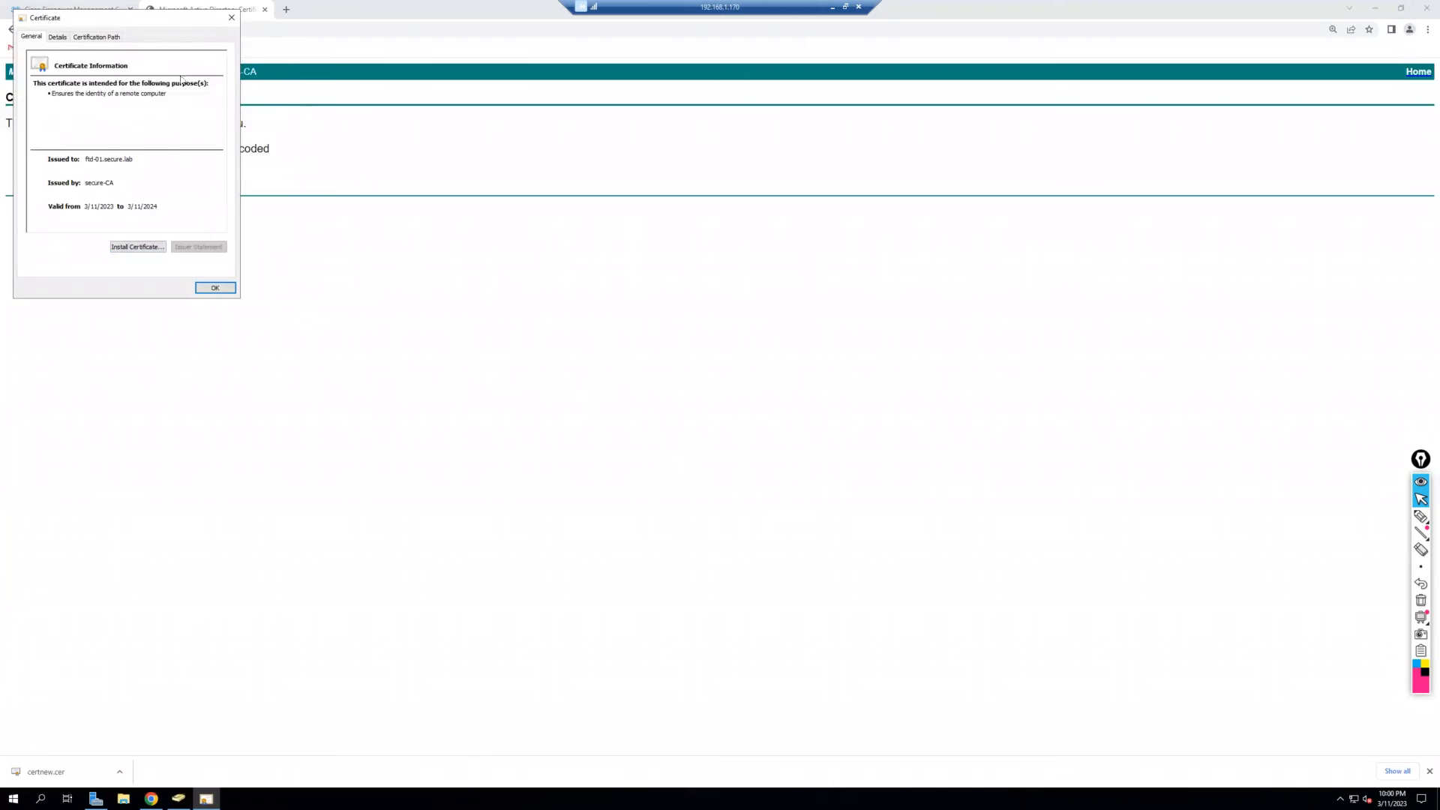
left_click_drag(136, 22, 554, 267)
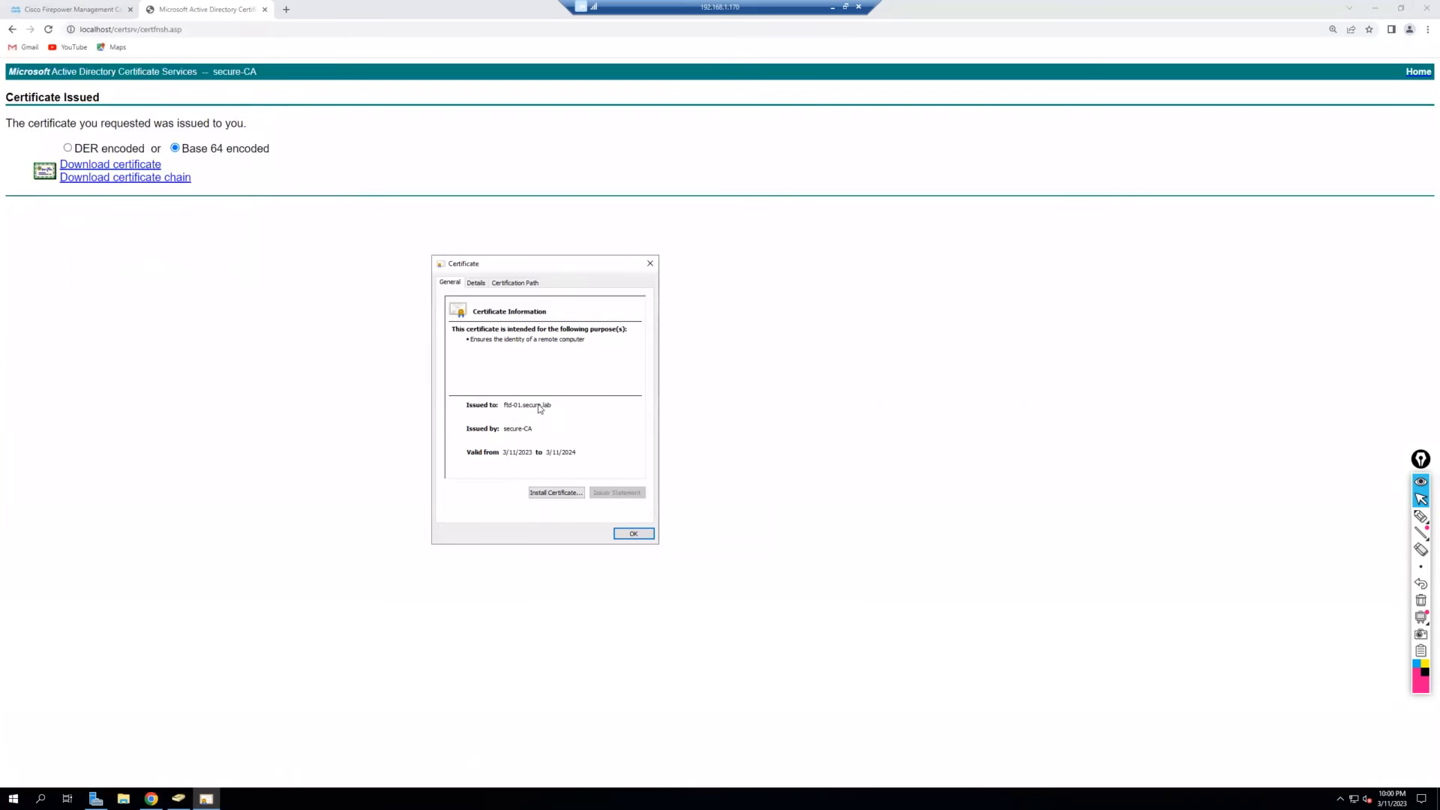
Review the certificate's serial number, issuer secure-CA, validity start and Subject details.
left_click(483, 288)
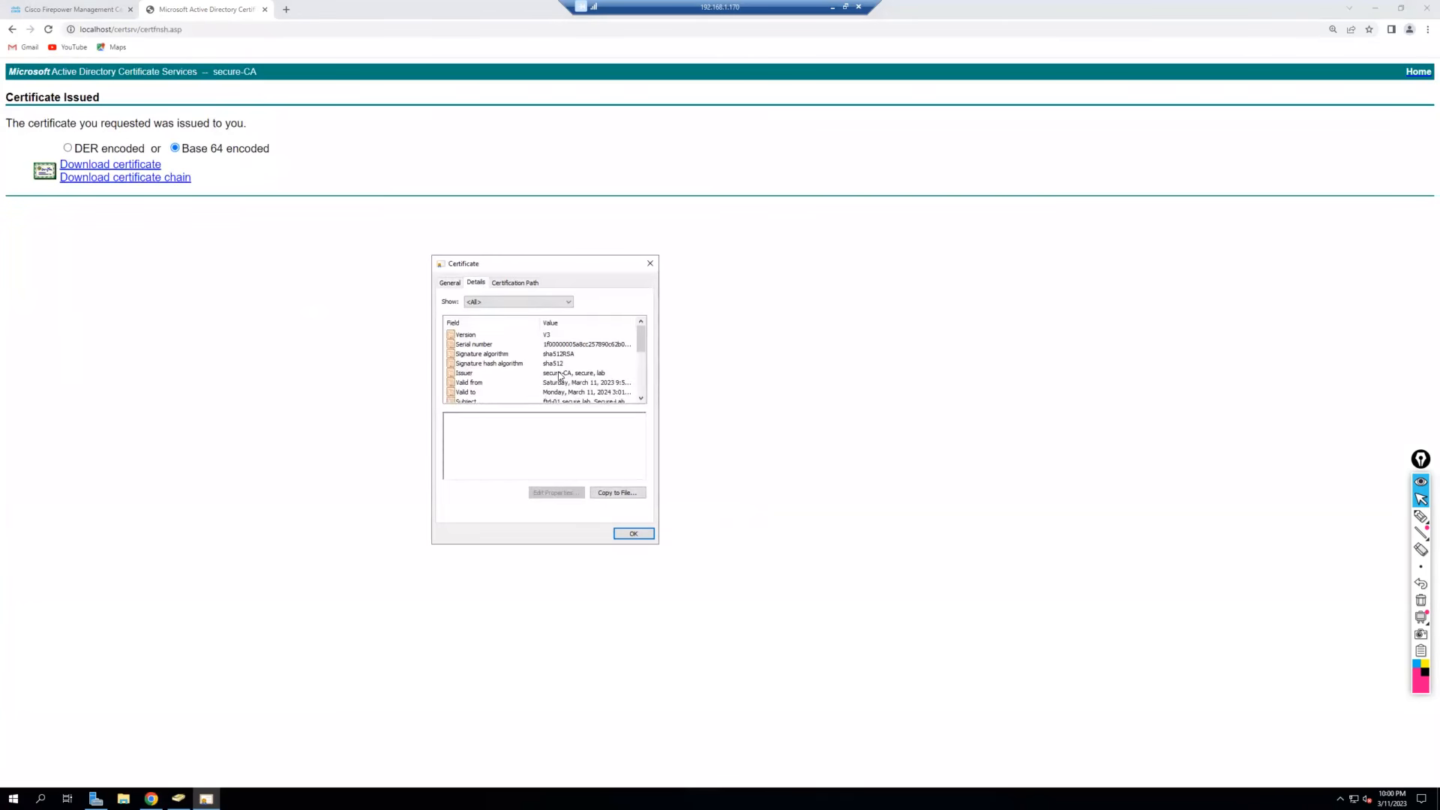
left_click(577, 345)
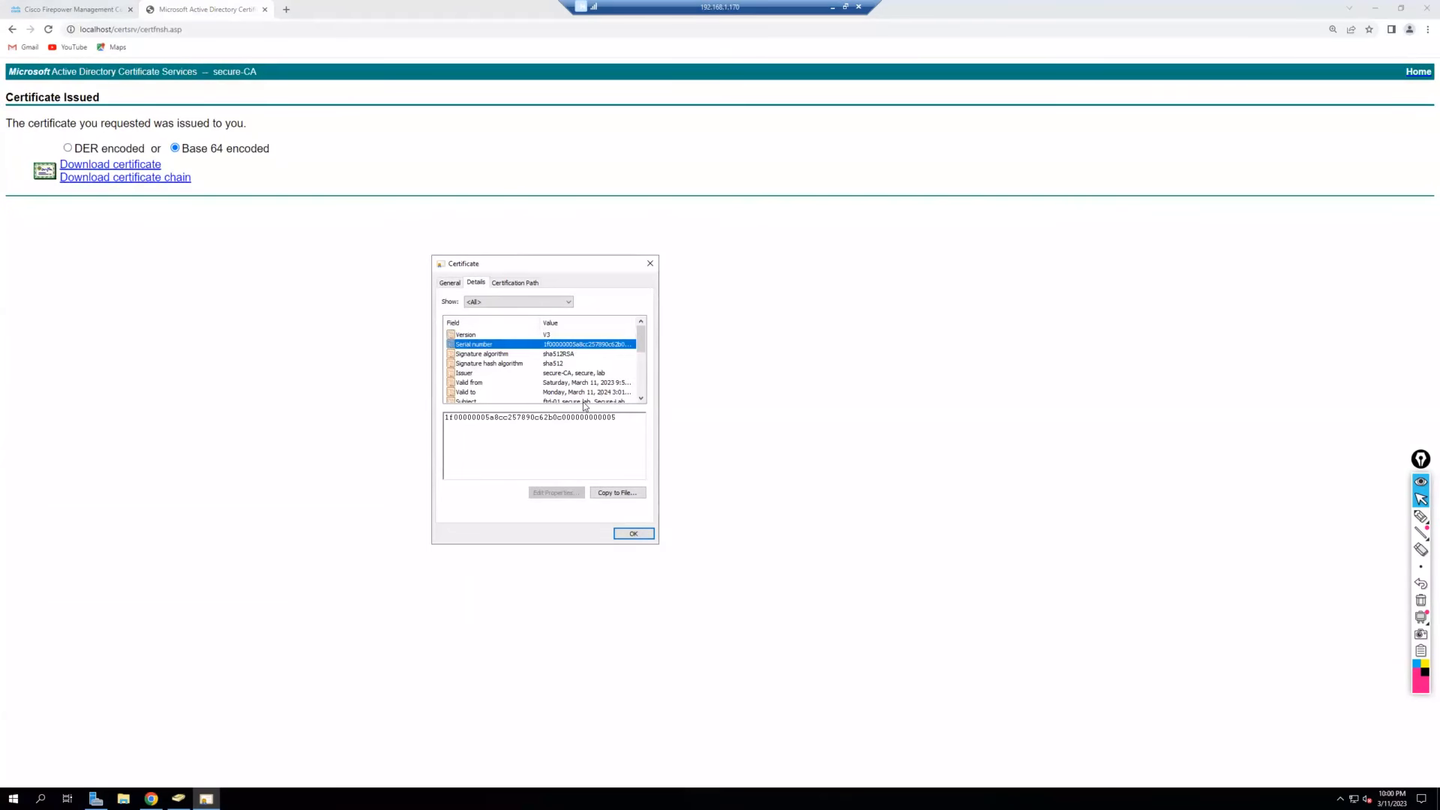
left_click(641, 398)
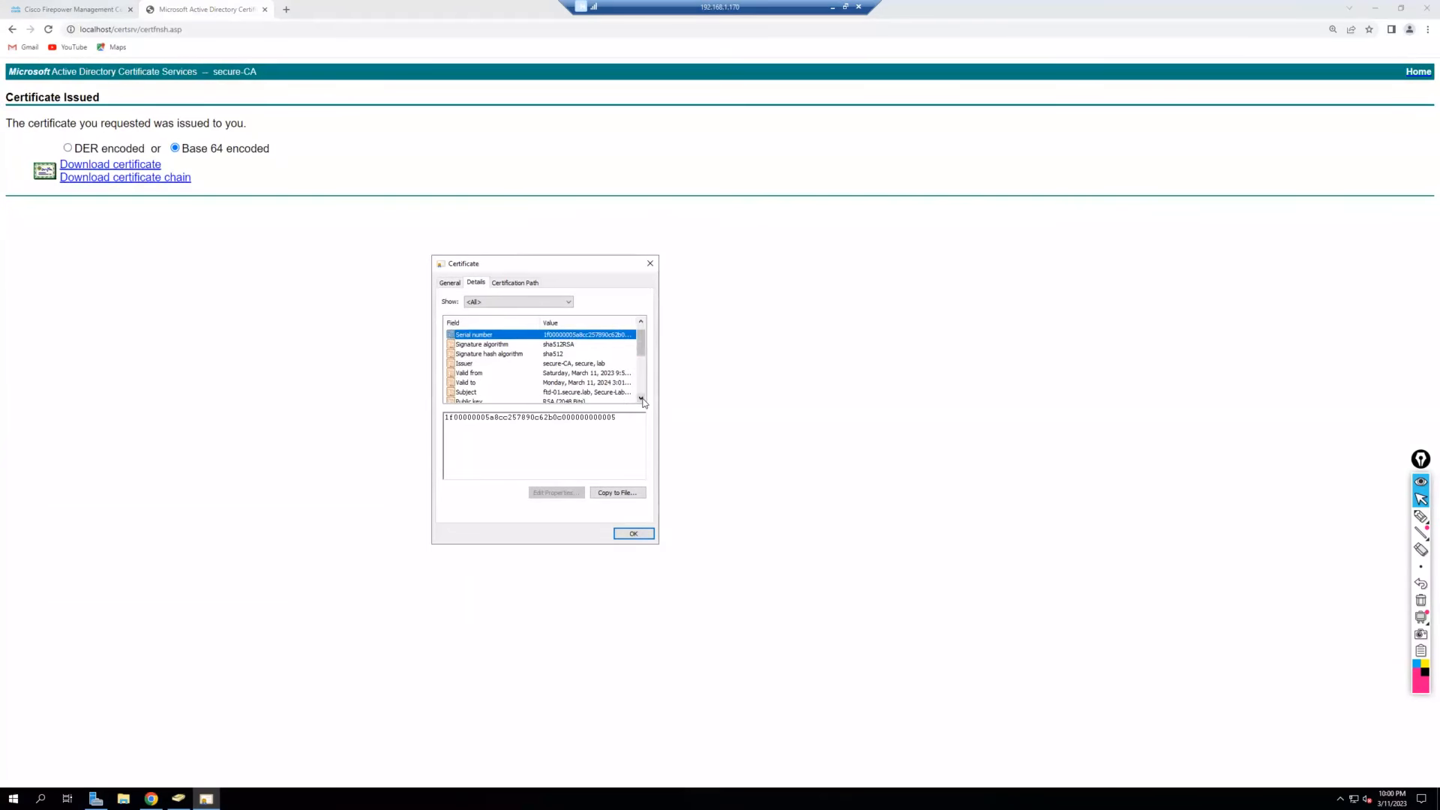
left_click(552, 364)
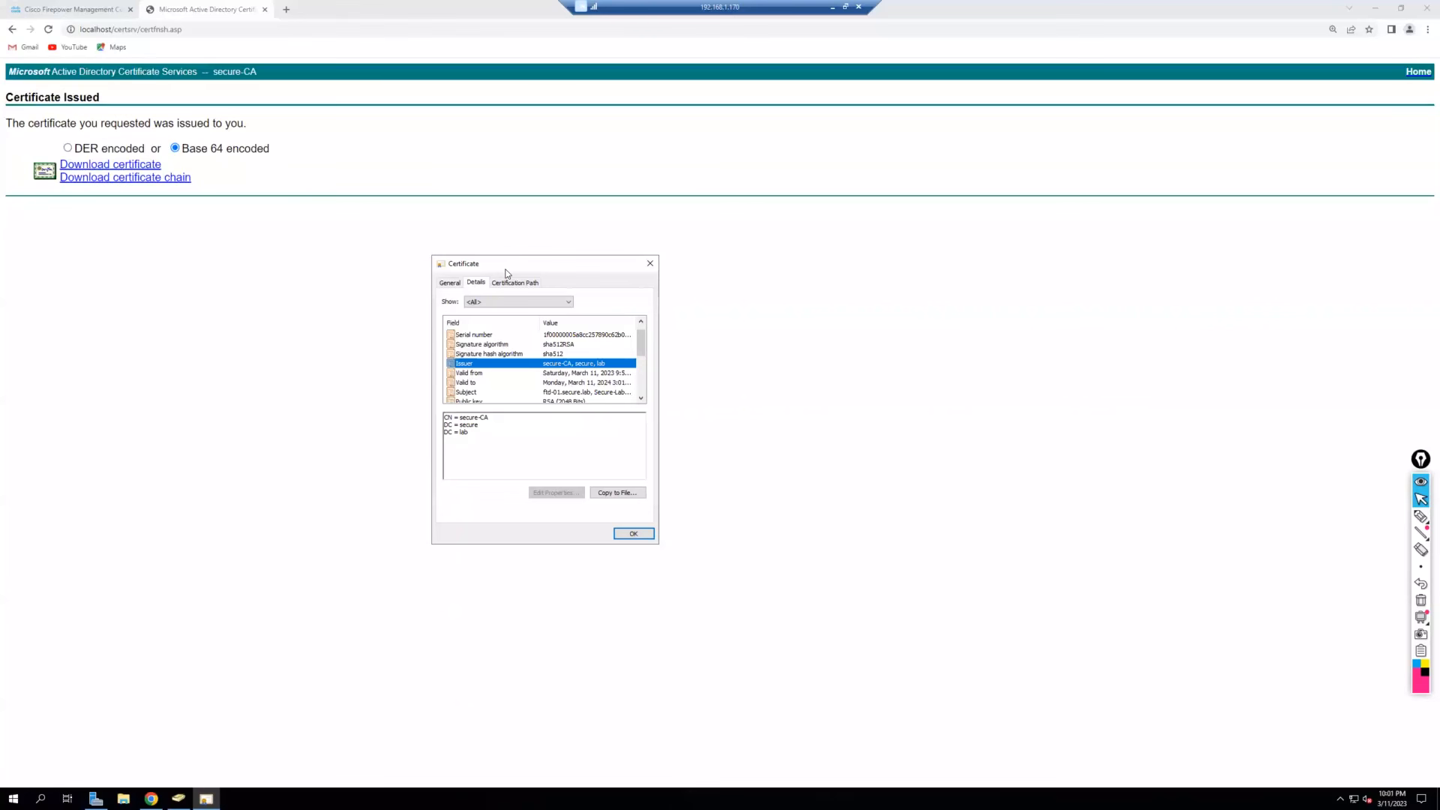
left_click(641, 398)
left_click(552, 364)
left_click(552, 383)
left_click_drag(444, 417, 488, 455)
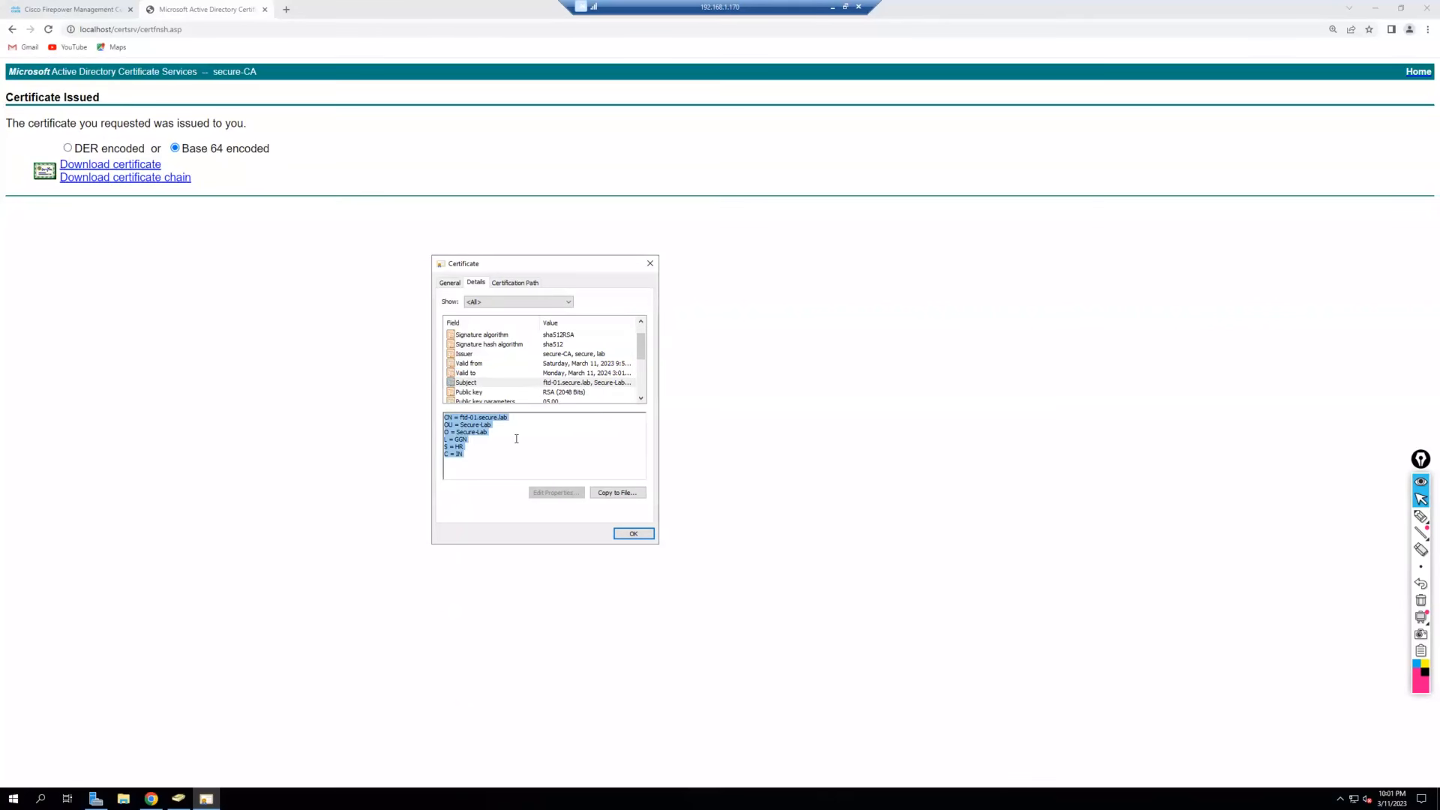
Check the public key, Subject Key Identifier and Key Usage, then close the certificate.
left_click(641, 398)
left_click(641, 398)
left_click(500, 372)
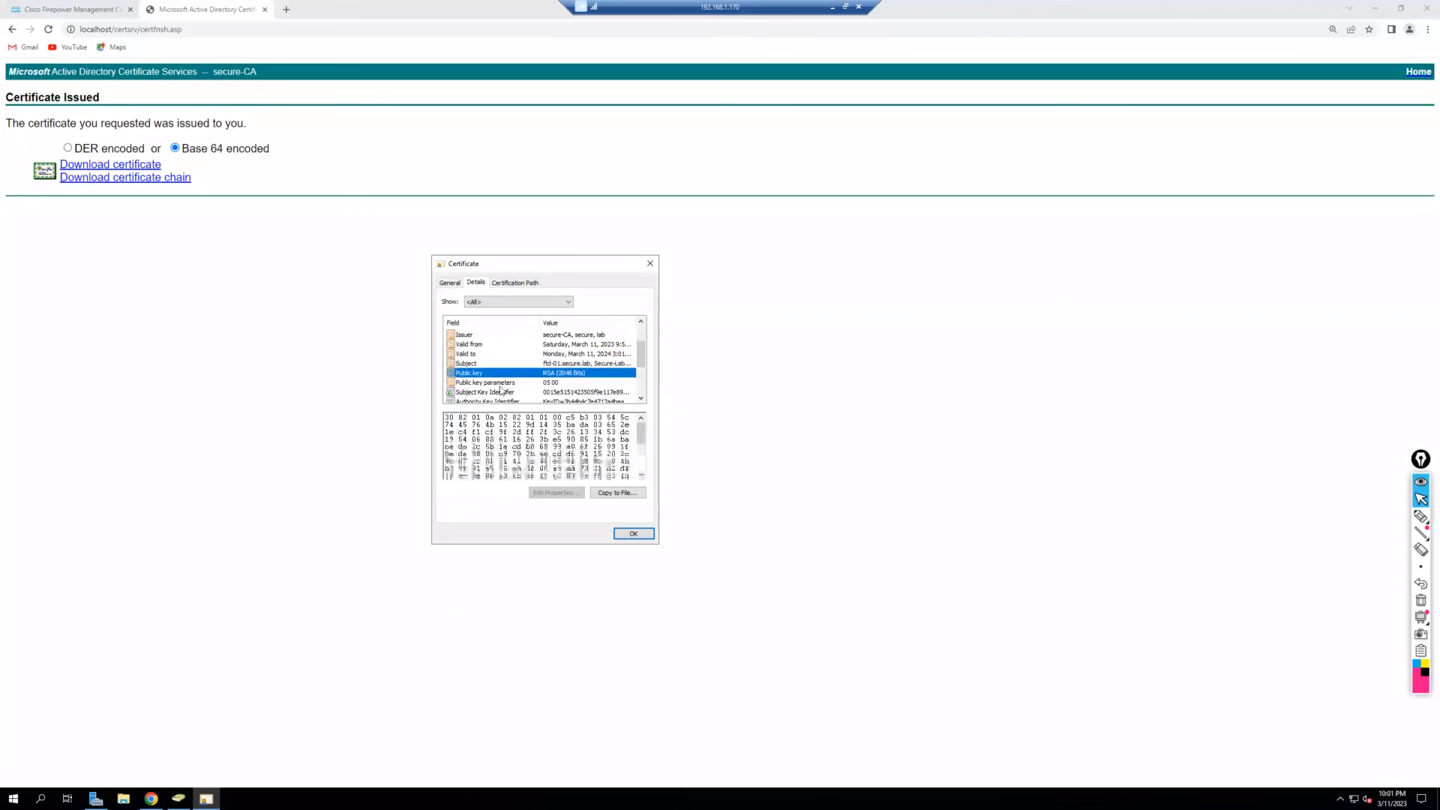
left_click(500, 392)
scroll(509, 389, "down", 3)
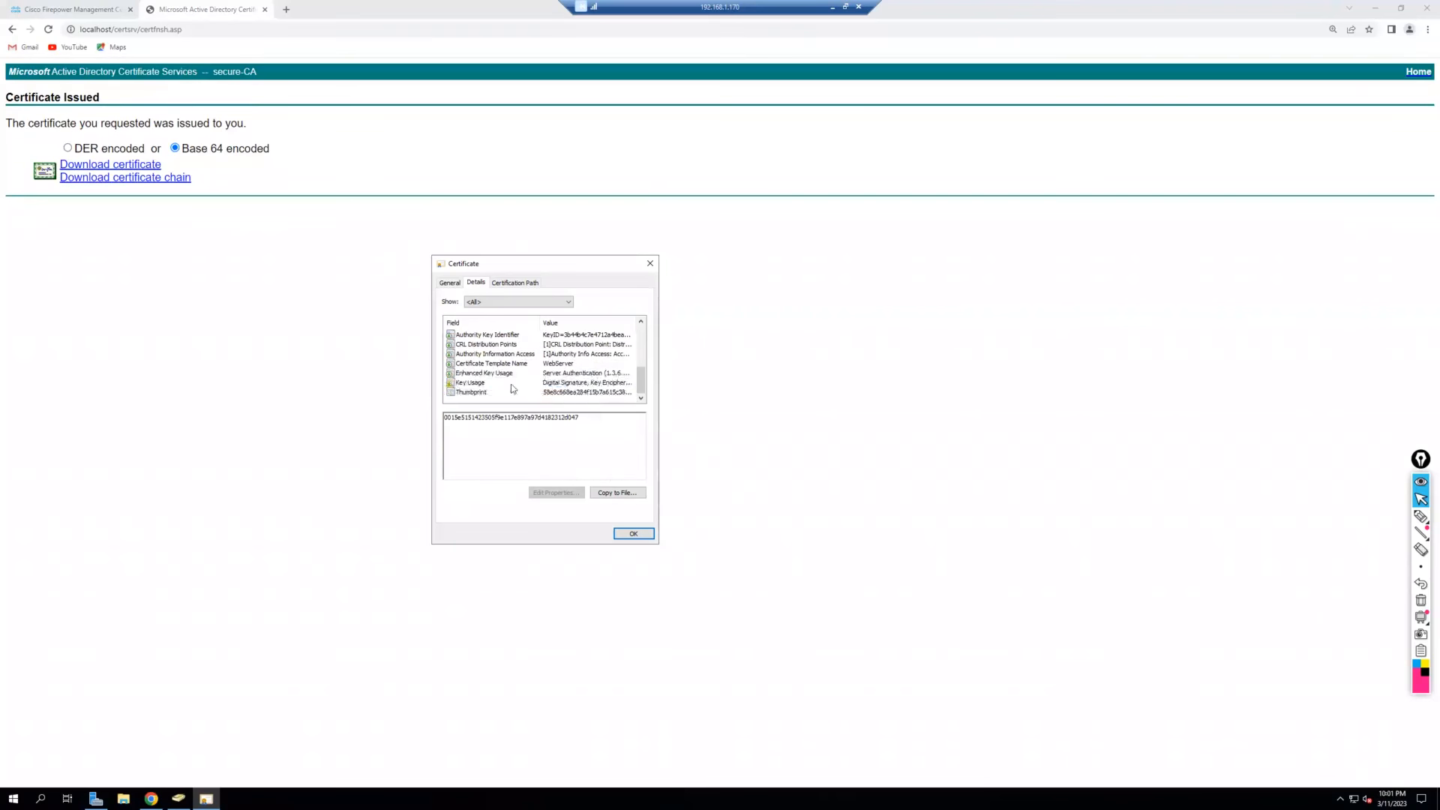
left_click(511, 384)
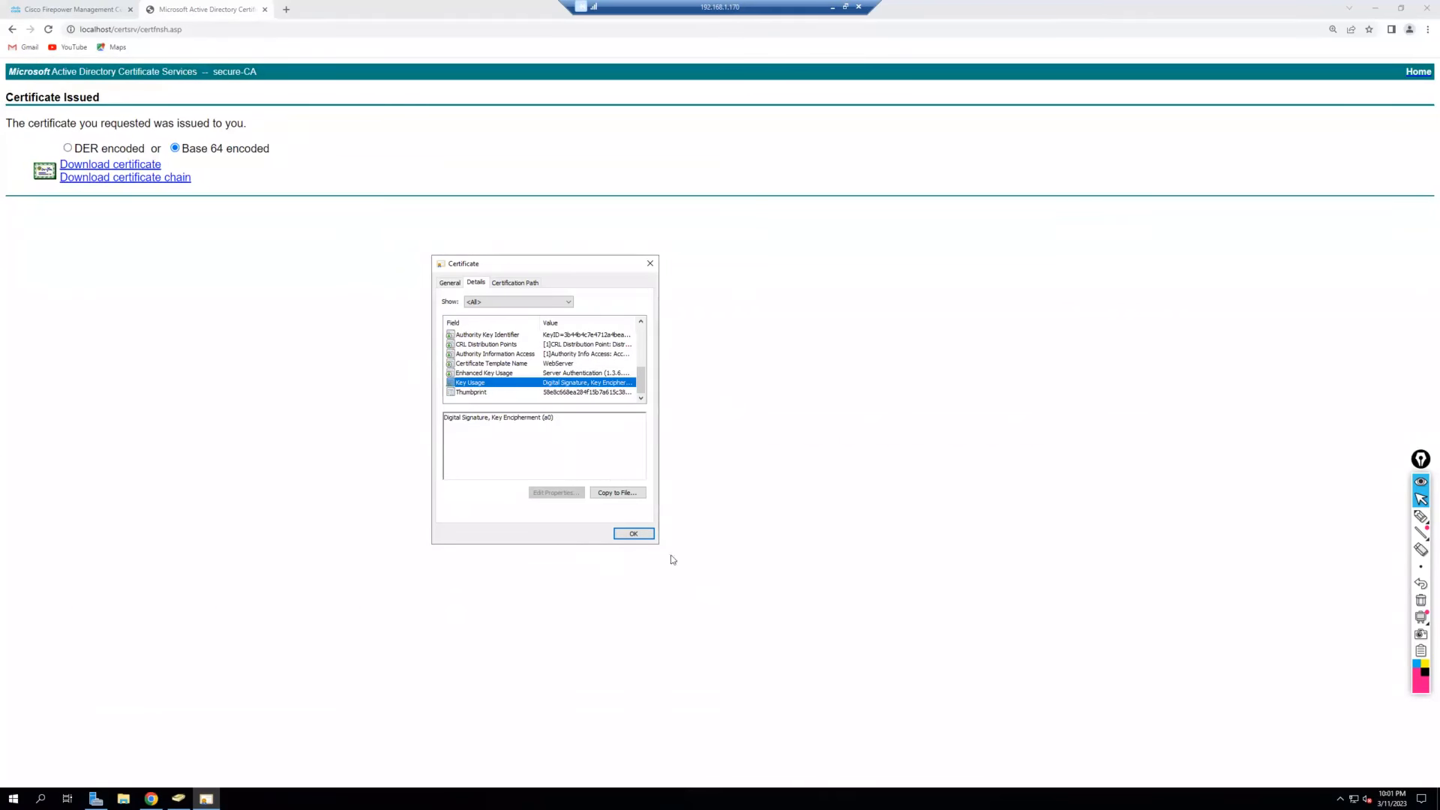
left_click(633, 533)
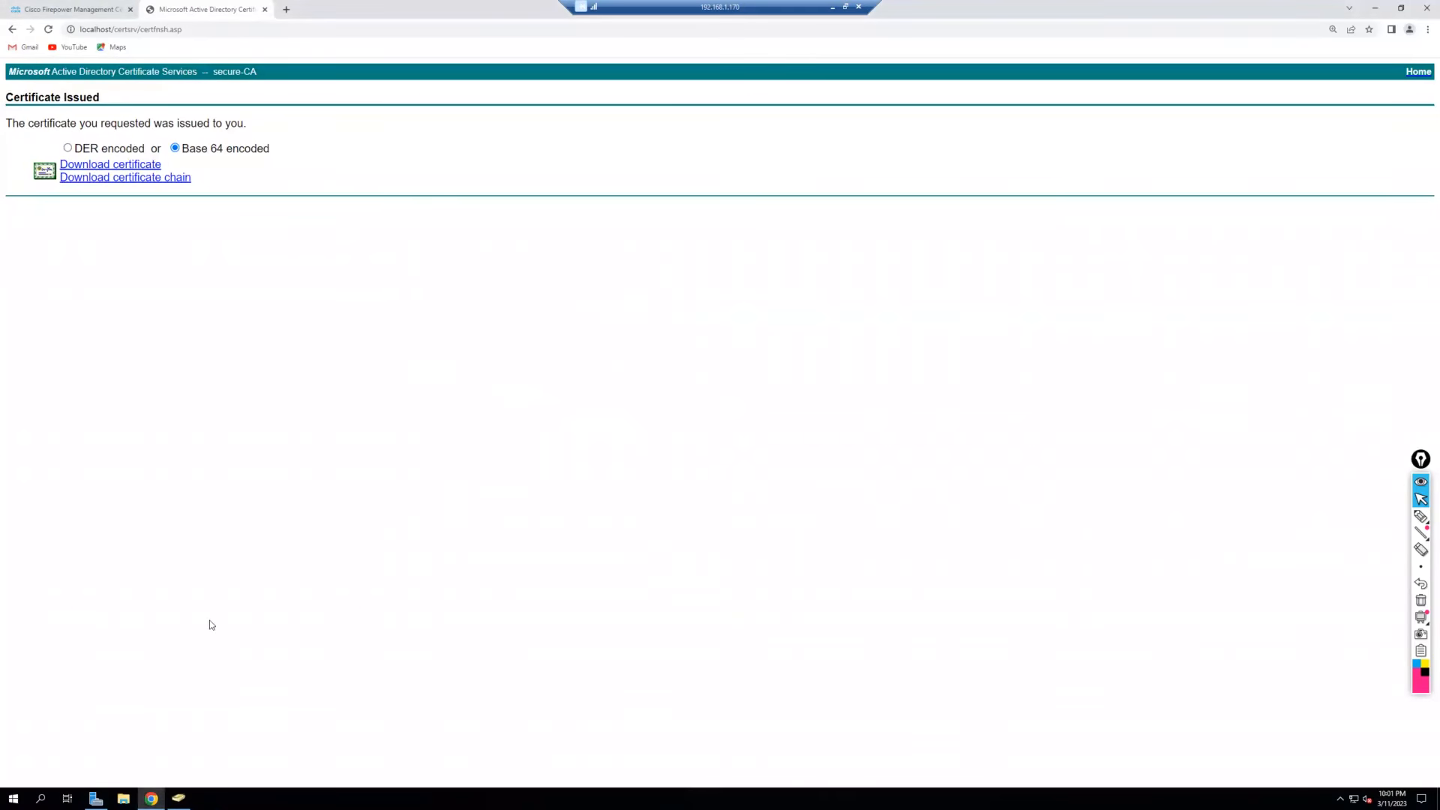
Rename the downloaded certnew certificate to ftd-ca-signed in Downloads, then close the downloads page.
left_click(1427, 30)
left_click(1359, 105)
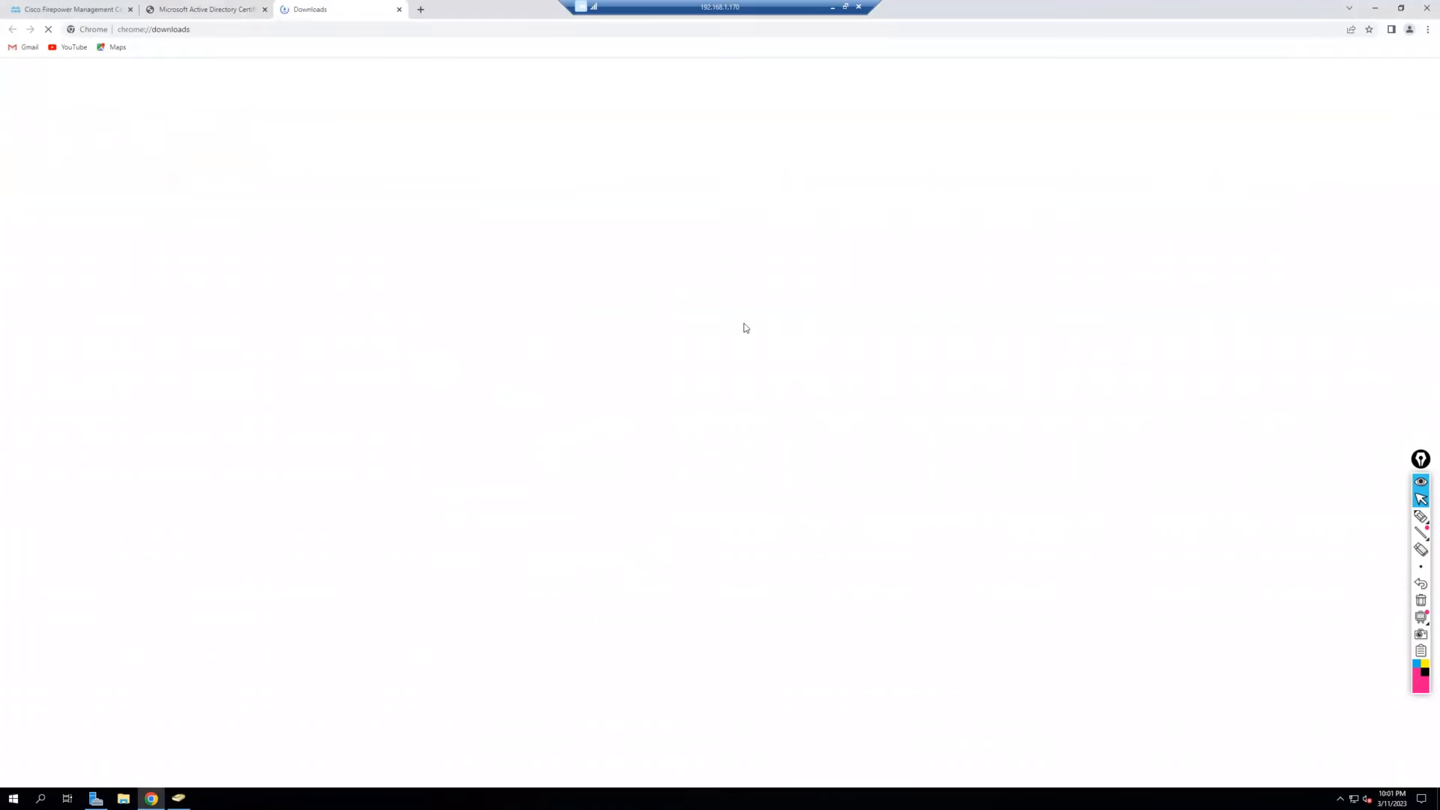
left_click(604, 181)
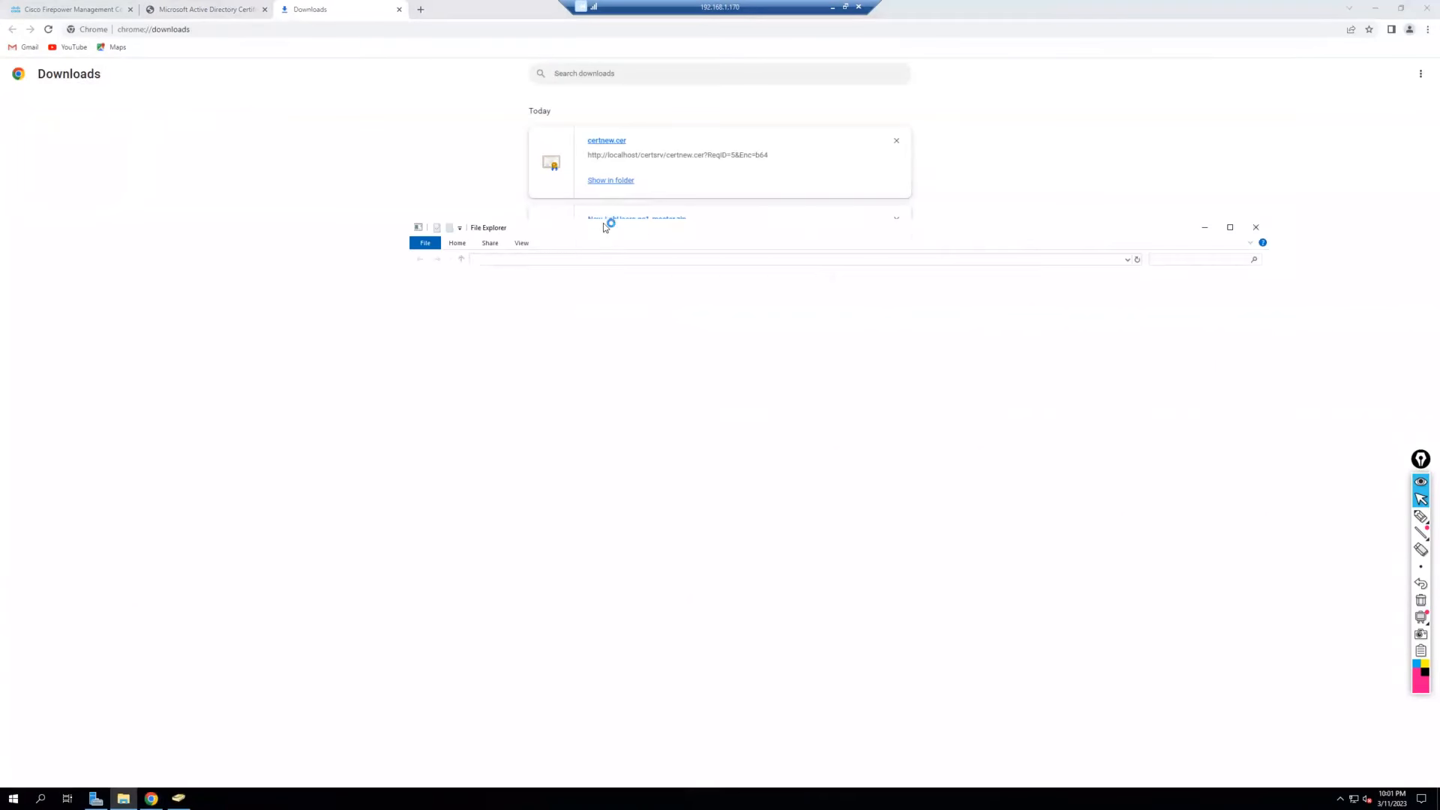
right_click(555, 308)
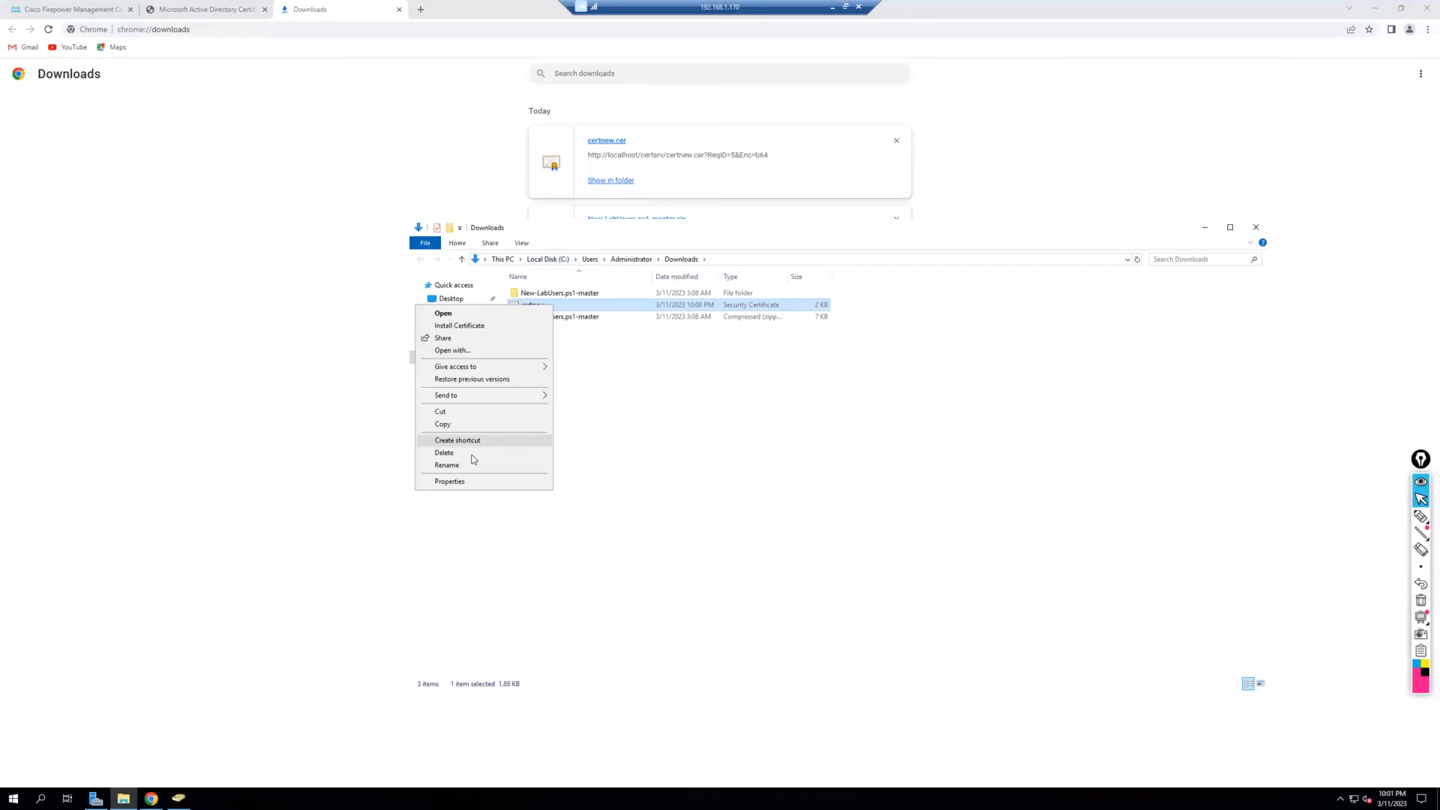
left_click(525, 463)
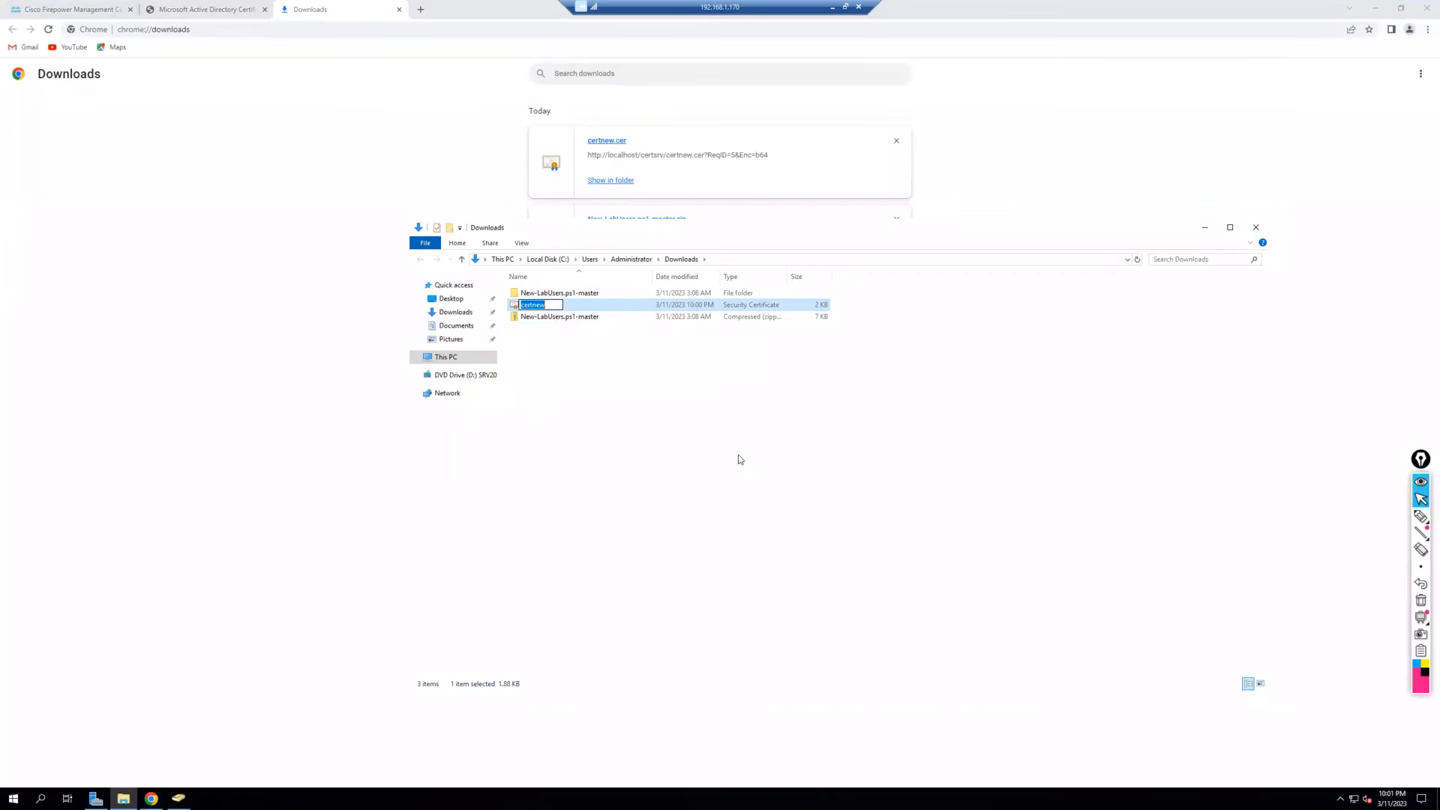
type("ftd-ca-signed")
left_click(761, 442)
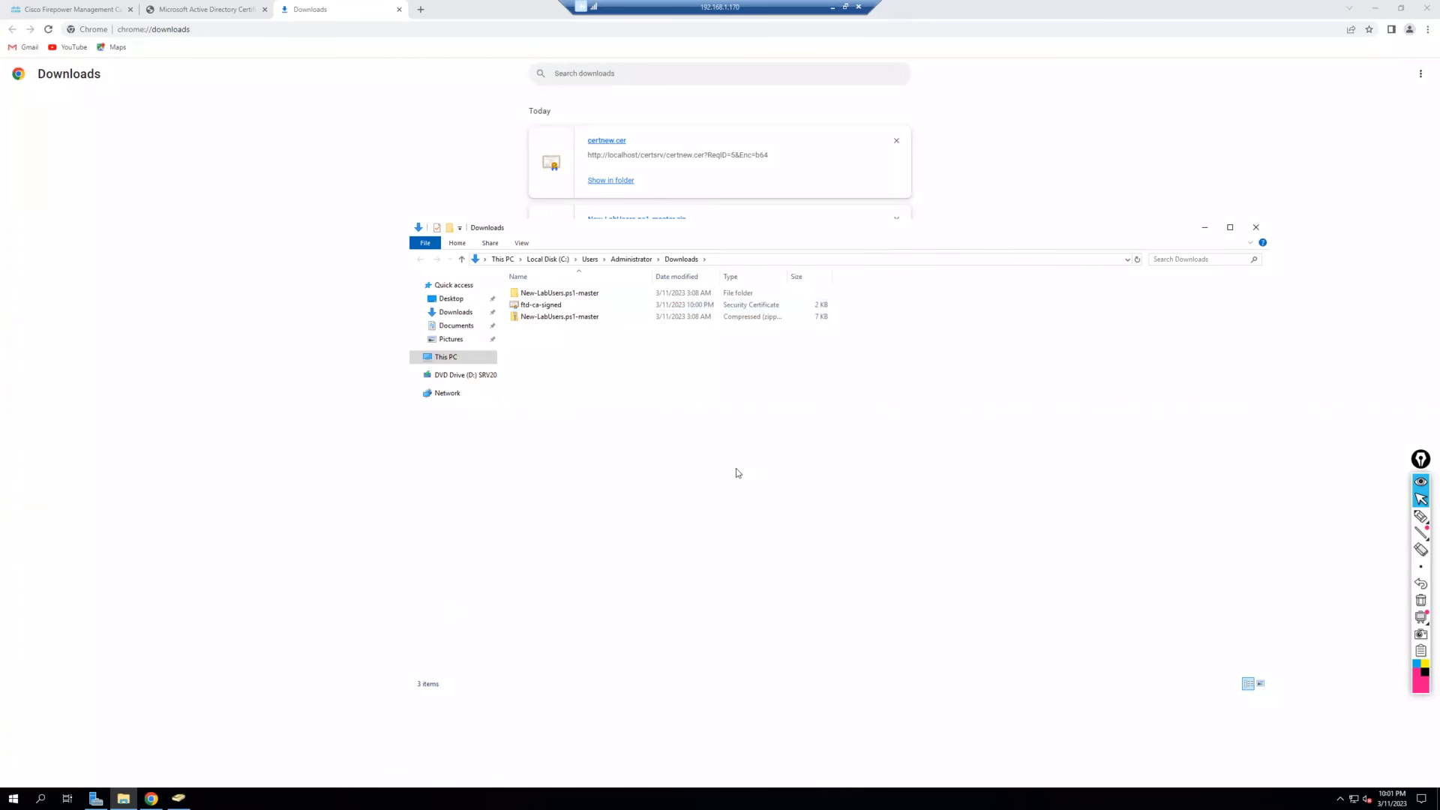
left_click(1204, 229)
left_click(399, 10)
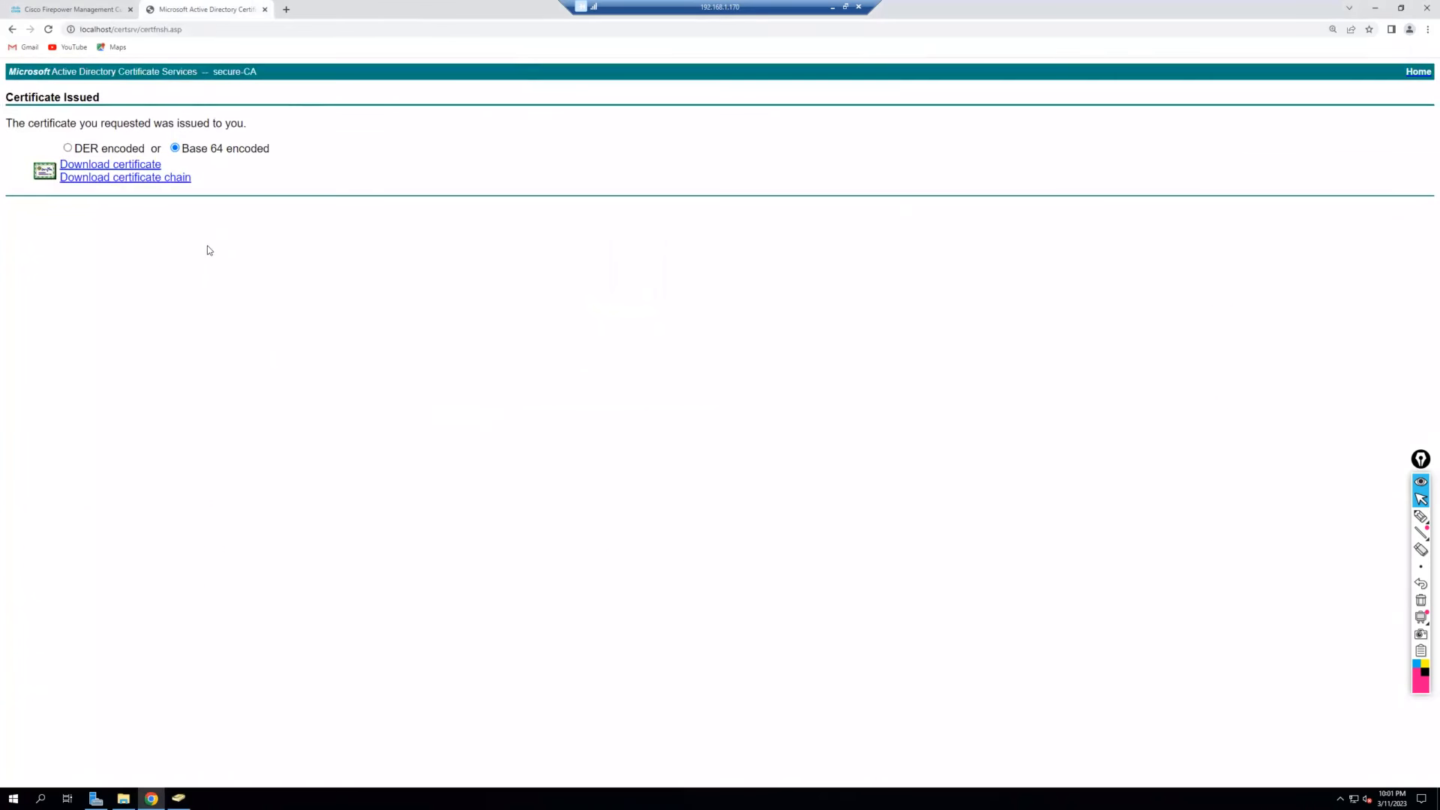
Return to the certsrv home and download the secure-CA certificate in Base 64.
left_click(12, 30)
left_click(12, 30)
left_click(12, 30)
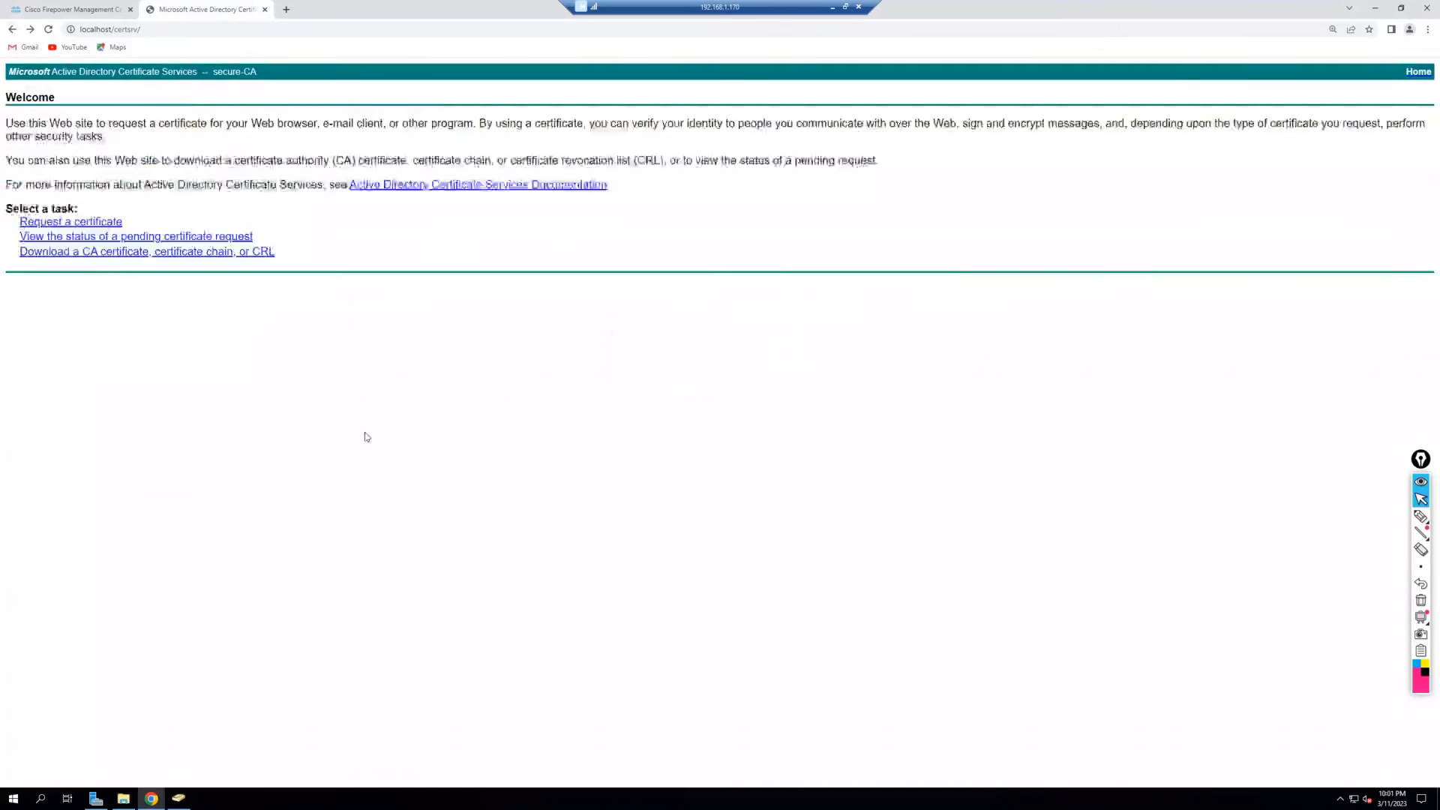
left_click(87, 253)
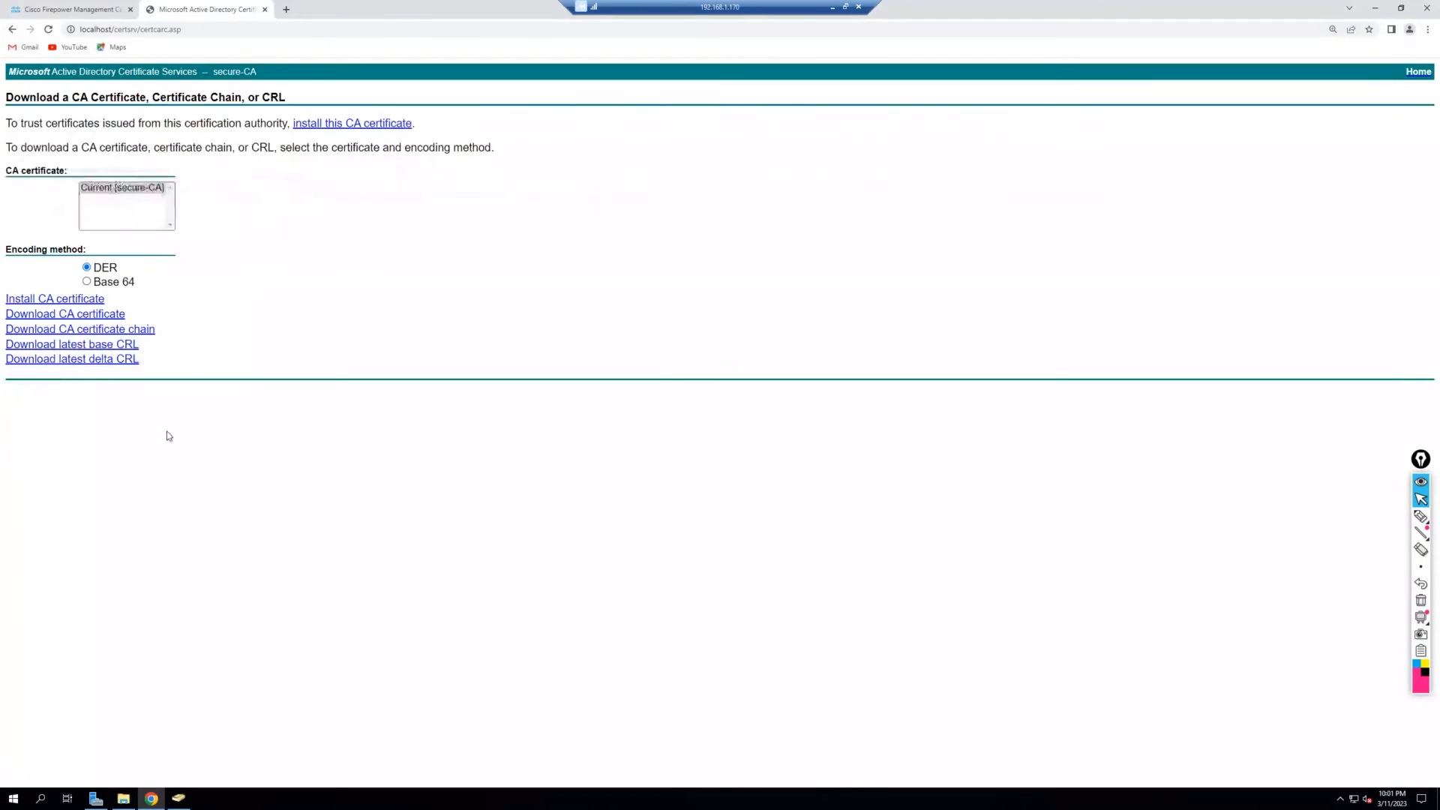
left_click(87, 283)
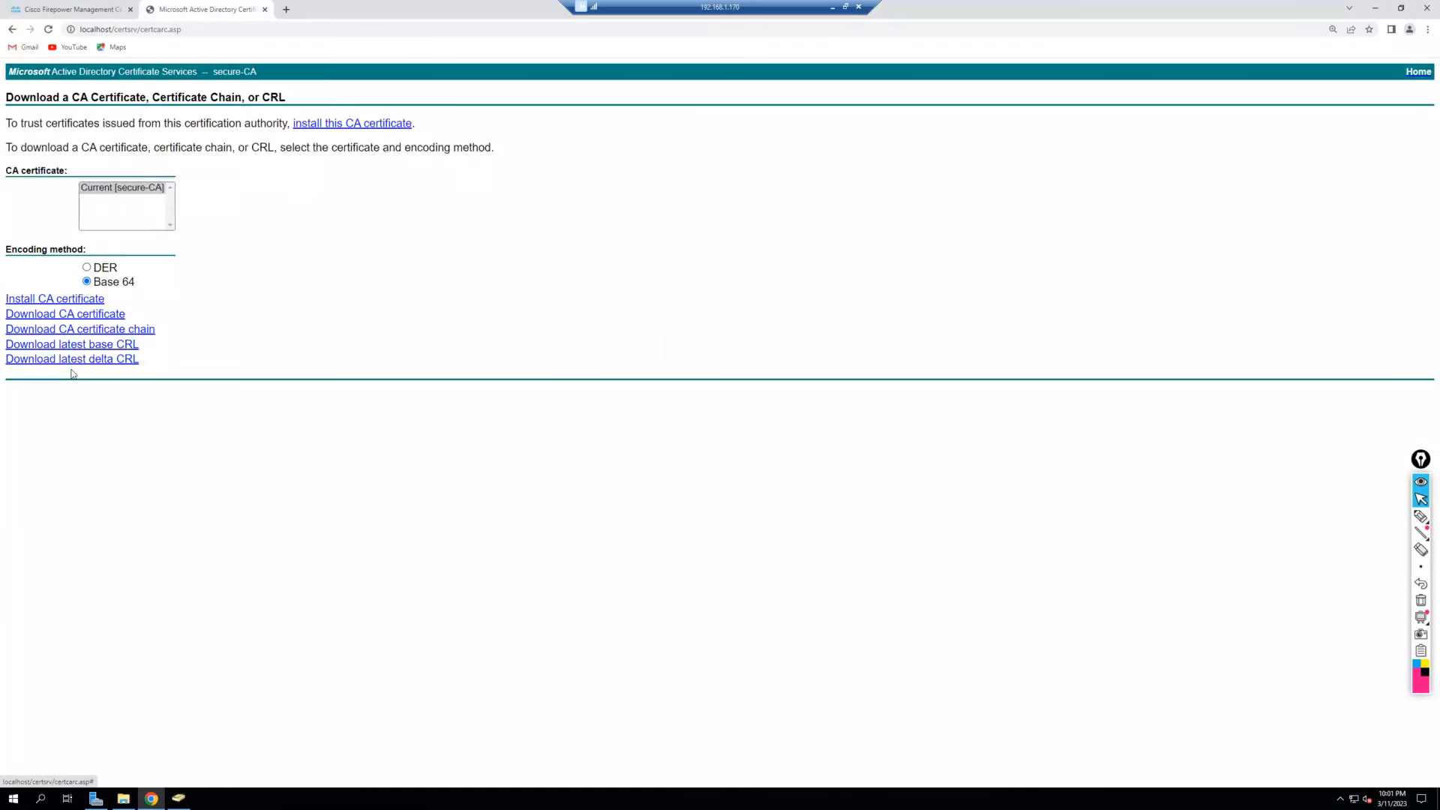
left_click(73, 315)
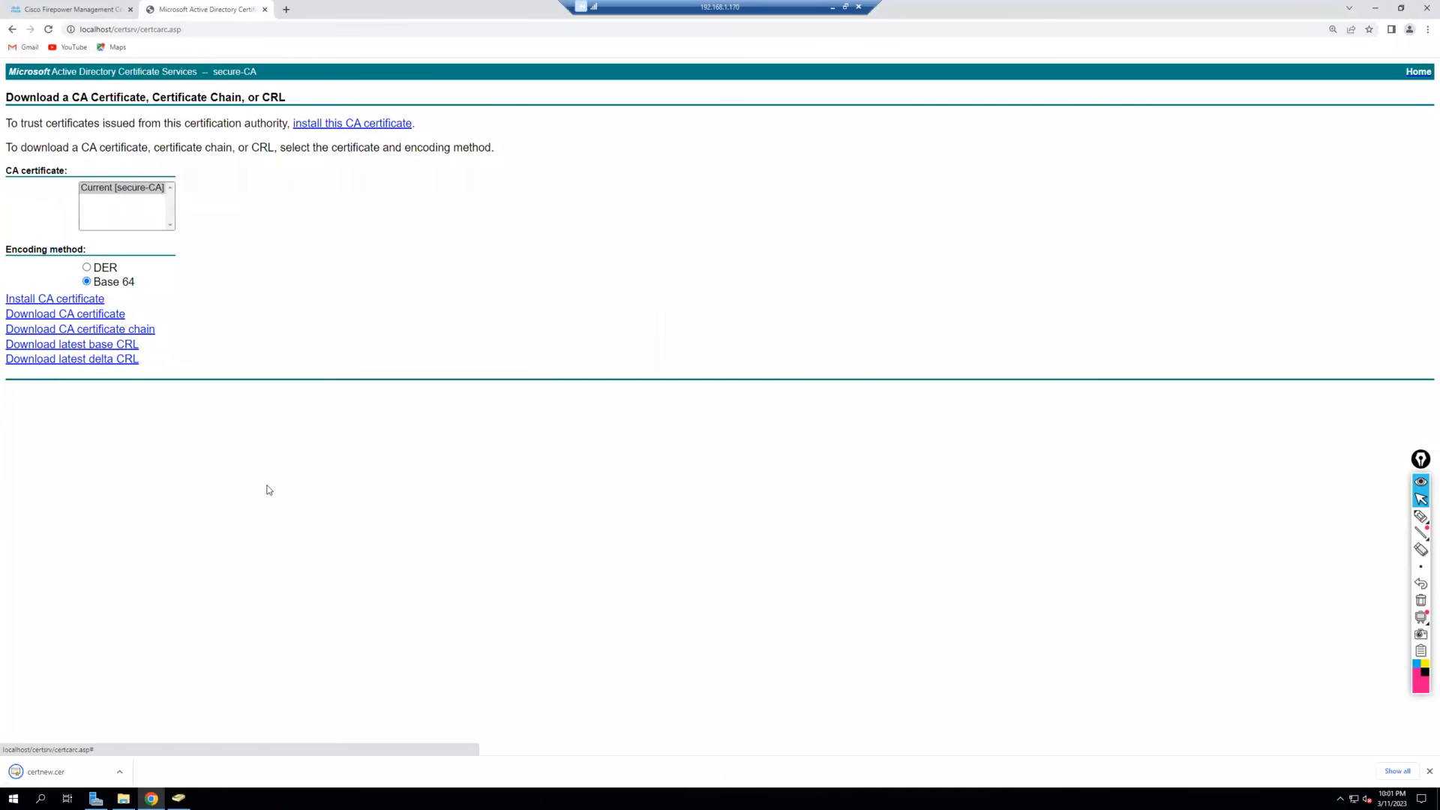
Show the downloaded CA certificate in Downloads and rename the certnew file to root-ca.
left_click(119, 772)
left_click(125, 741)
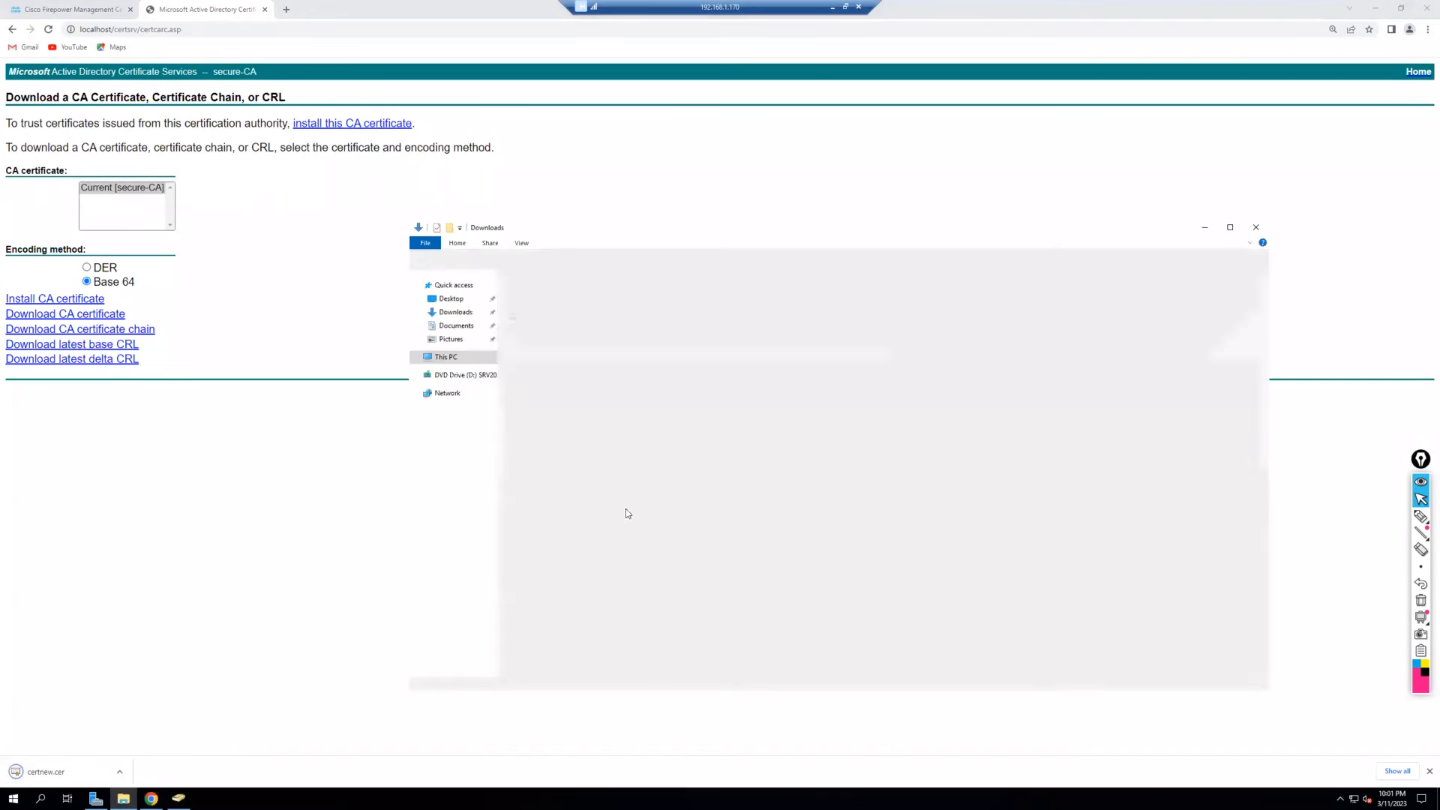
right_click(550, 308)
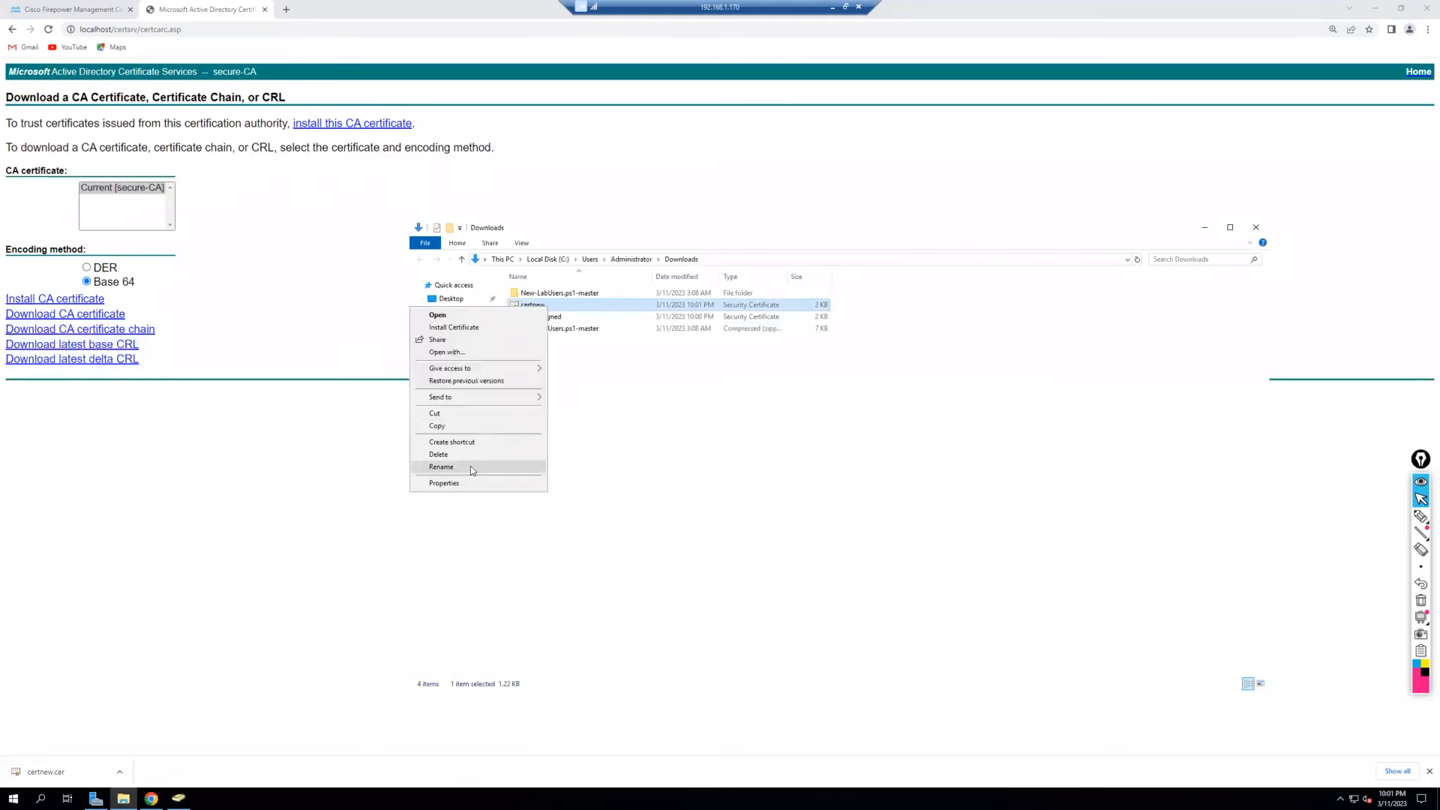
left_click(470, 466)
type("rootc")
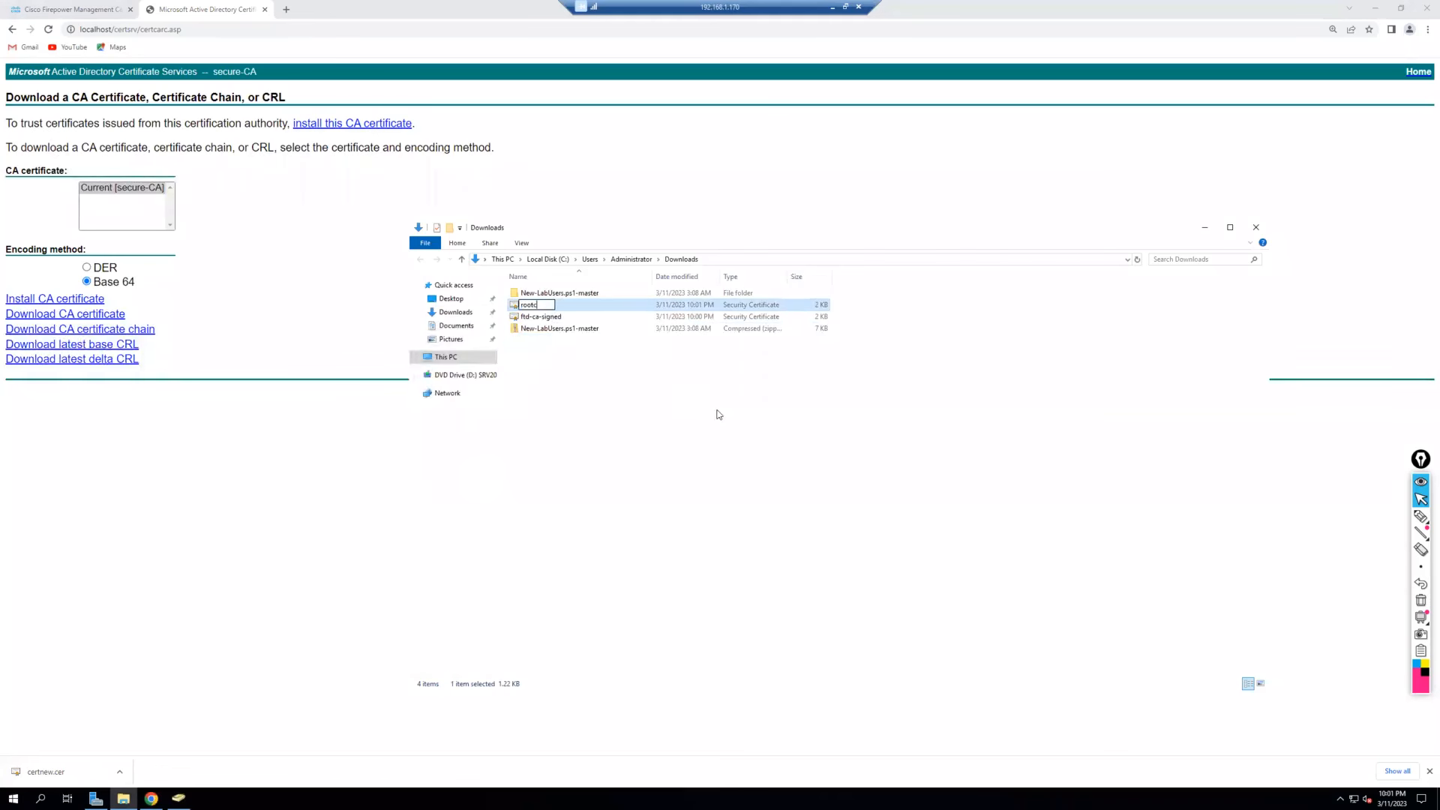
key("BackSpace")
type("-ca")
left_click(718, 415)
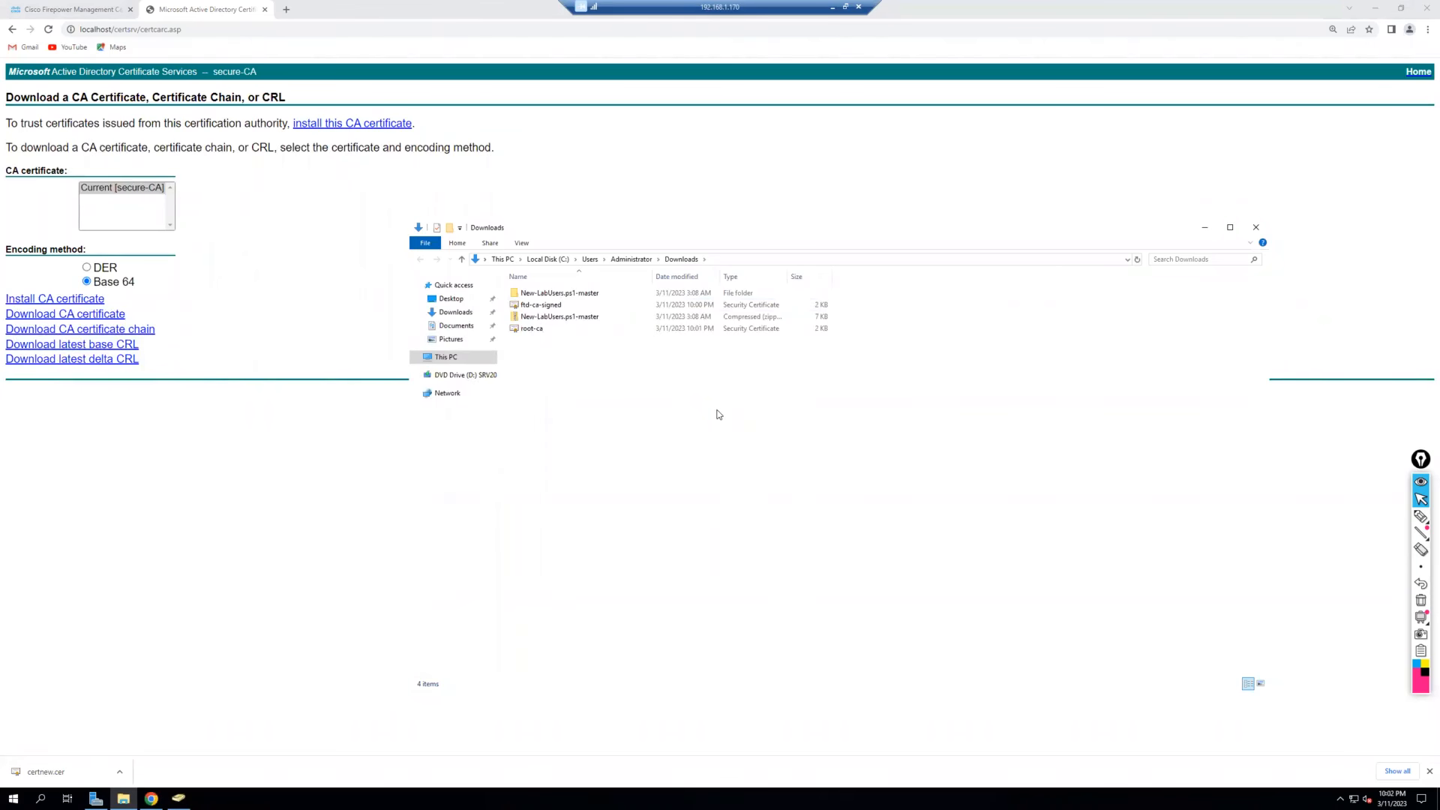
Inspect the root-ca and ftd-ca-signed certificates, confirming both are issued by secure-CA.
left_click(543, 330)
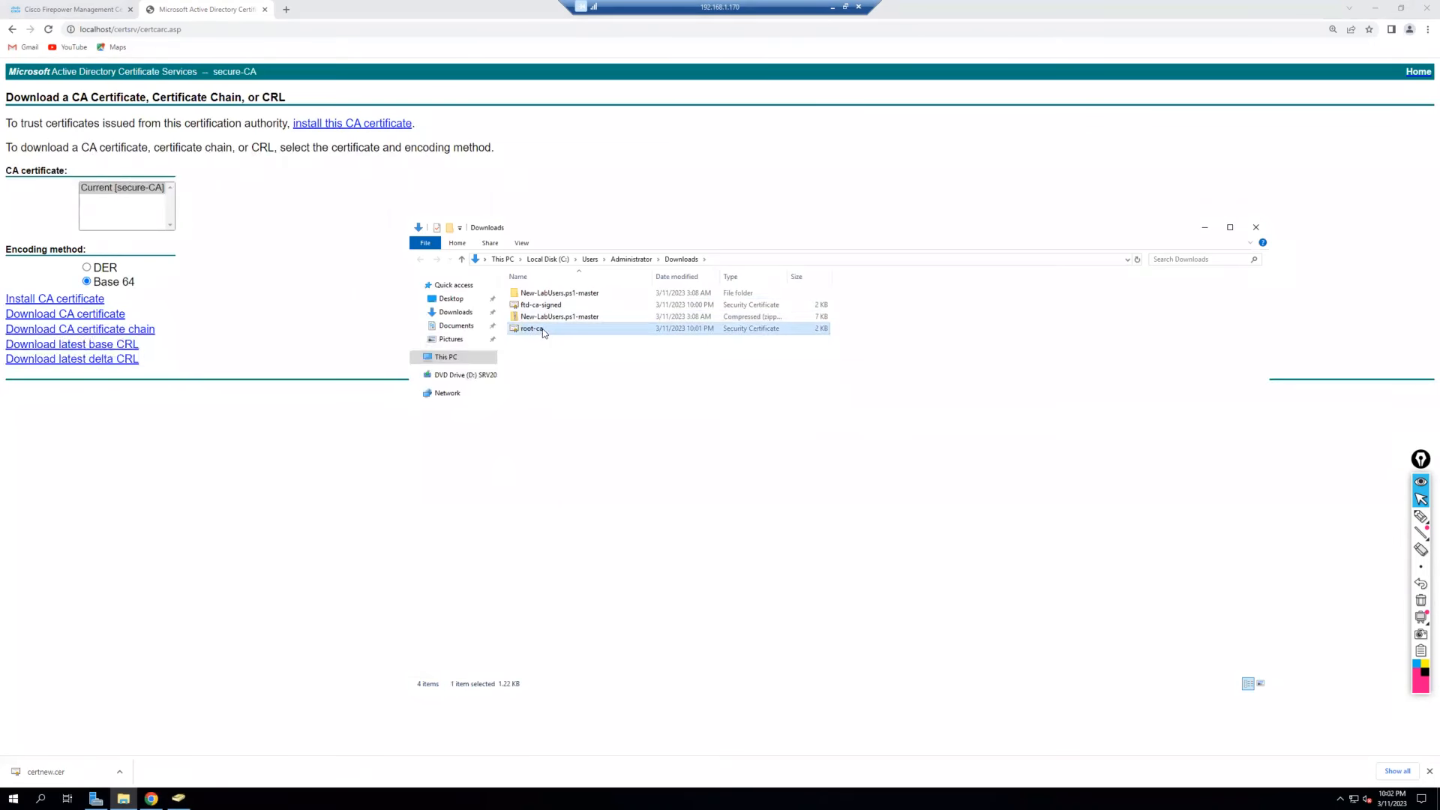
double_click(544, 331)
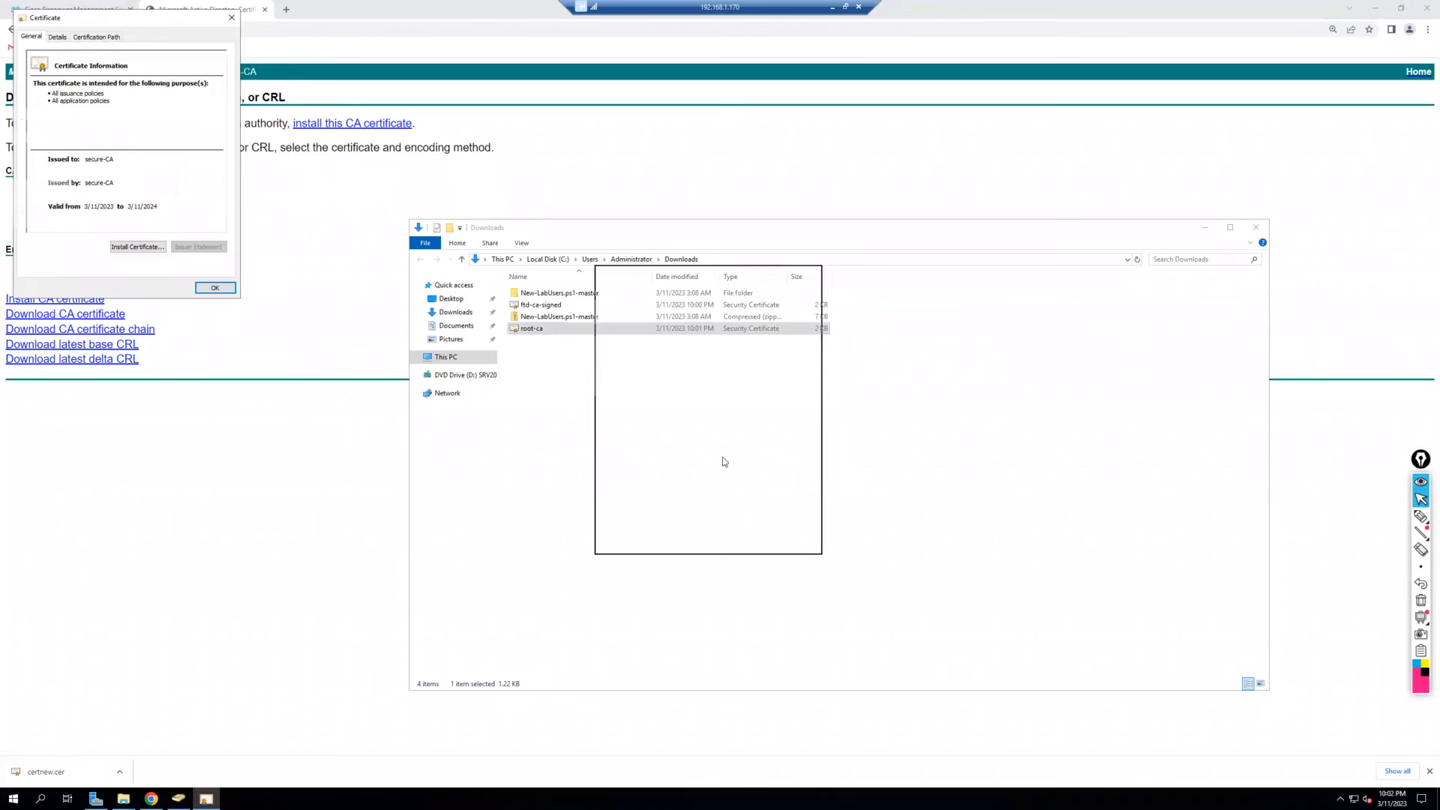
left_click_drag(724, 460, 722, 458)
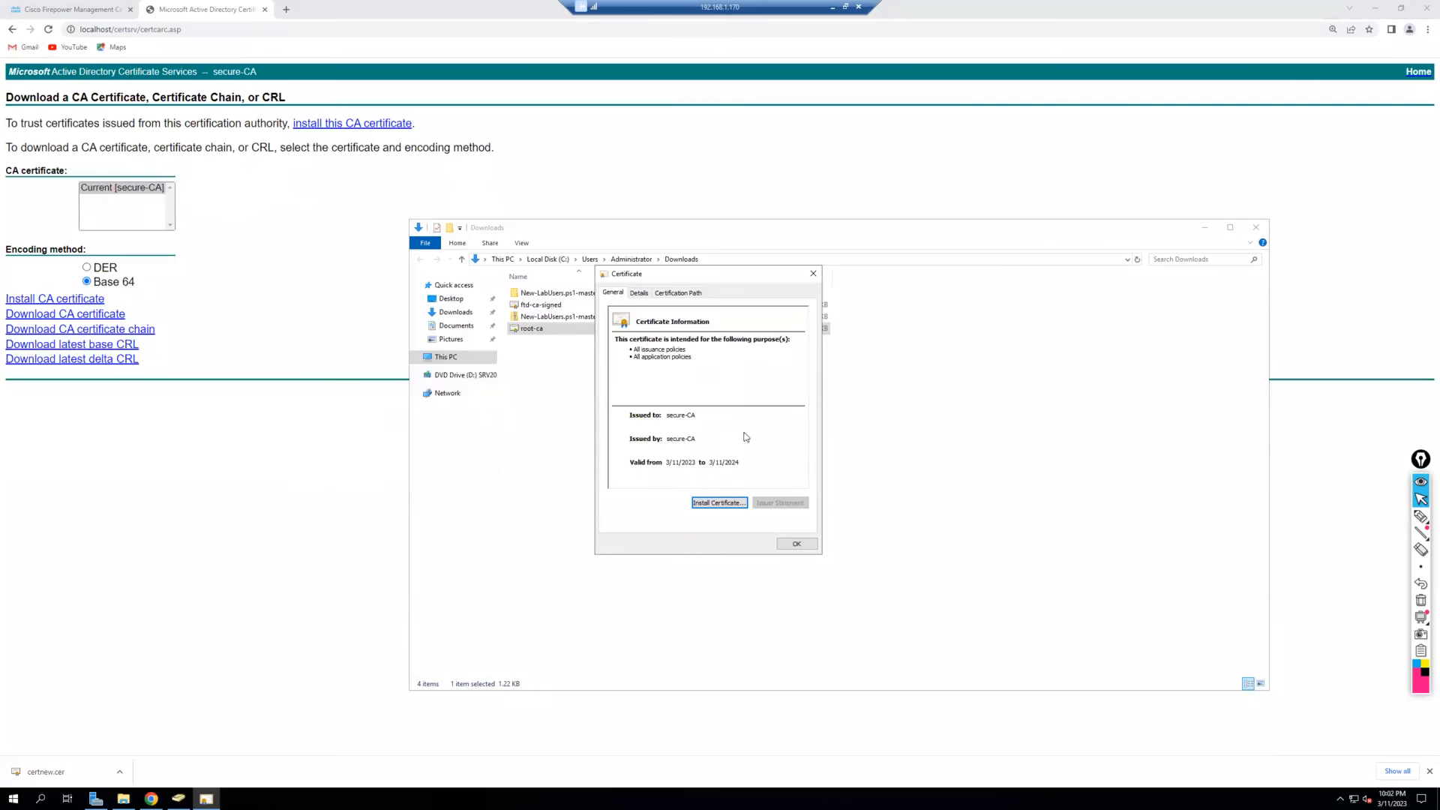
left_click(806, 544)
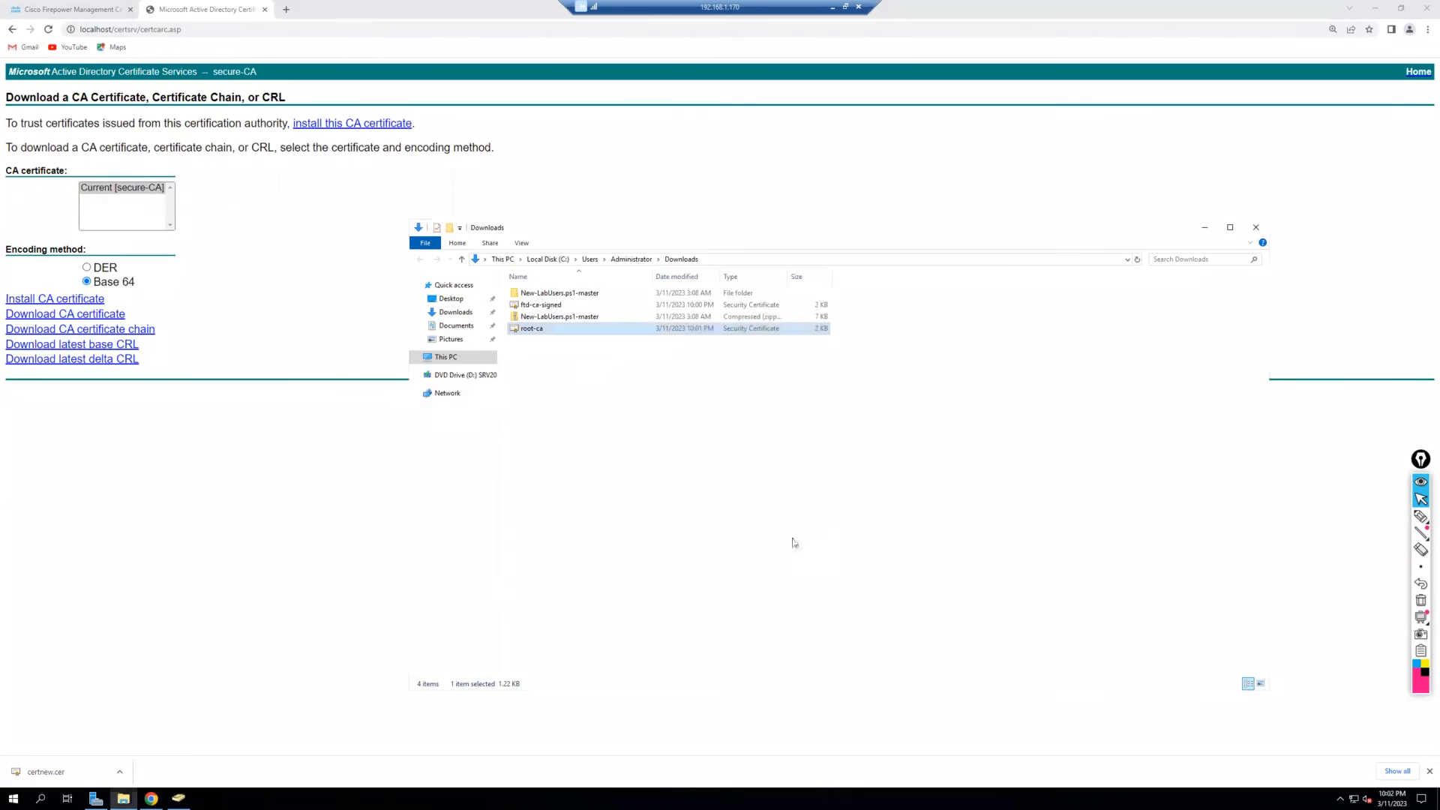
left_click(560, 306)
double_click(560, 306)
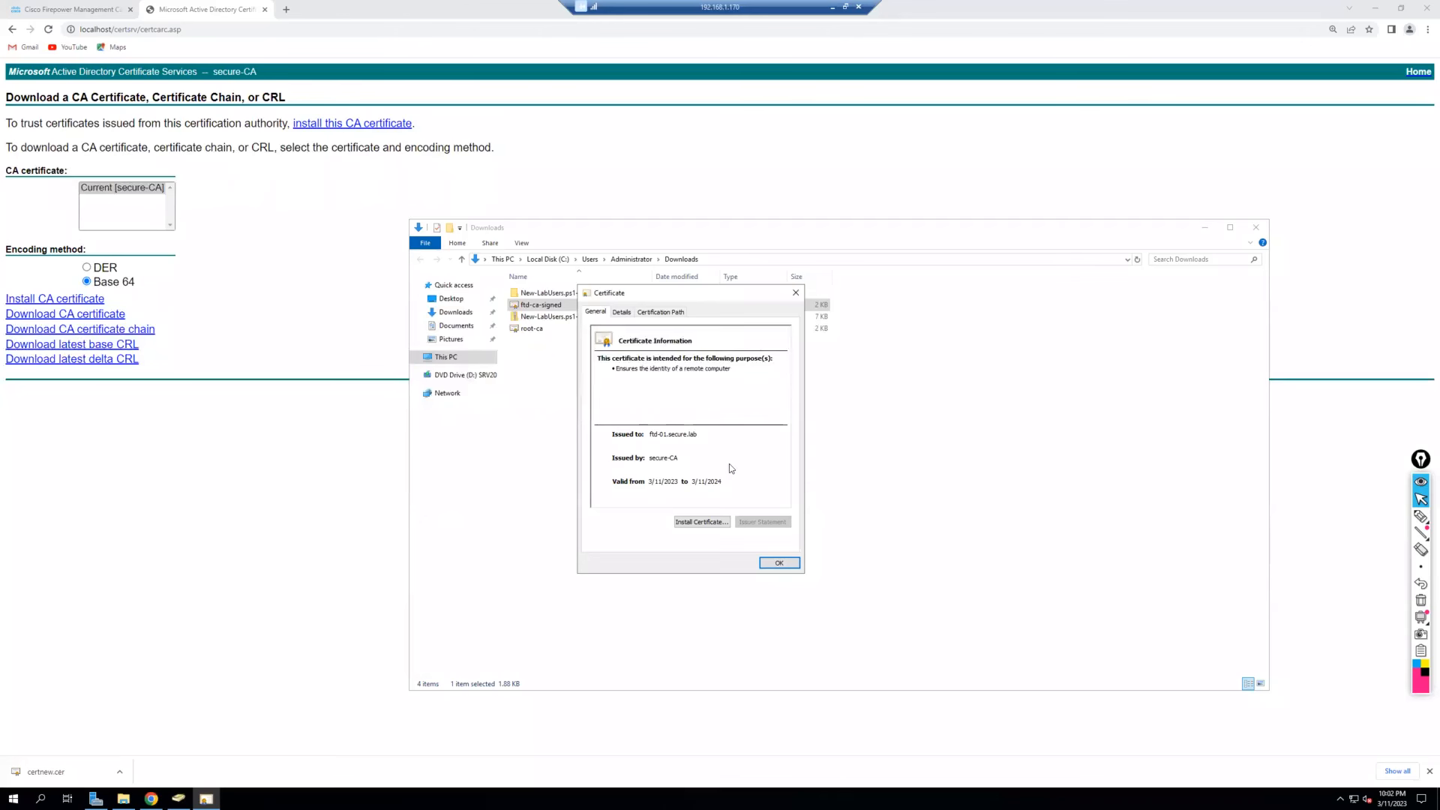
left_click(779, 562)
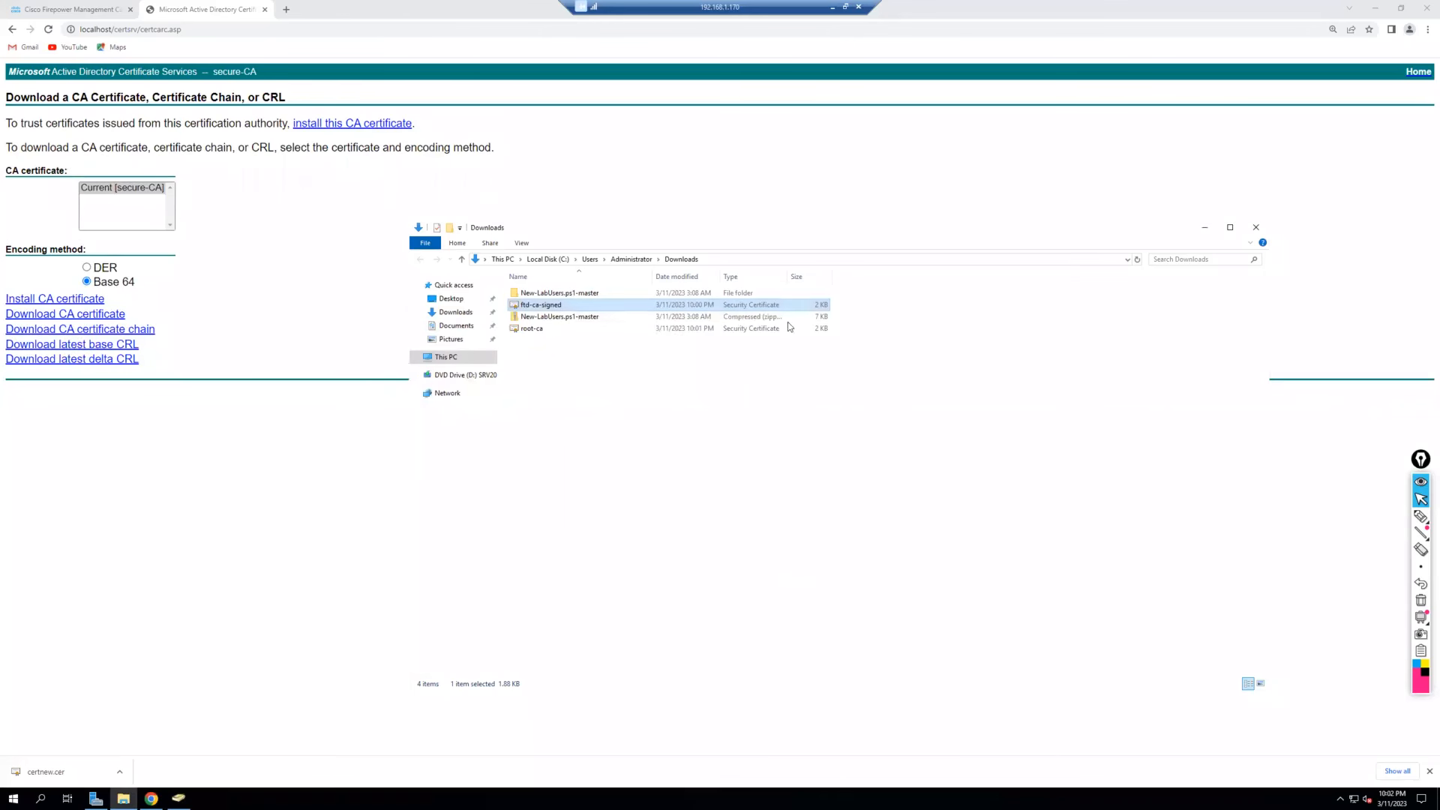
Return to the FMC tab and open Objects > PKI > Trusted CAs, listing 104 entries.
left_click(94, 19)
left_click(95, 15)
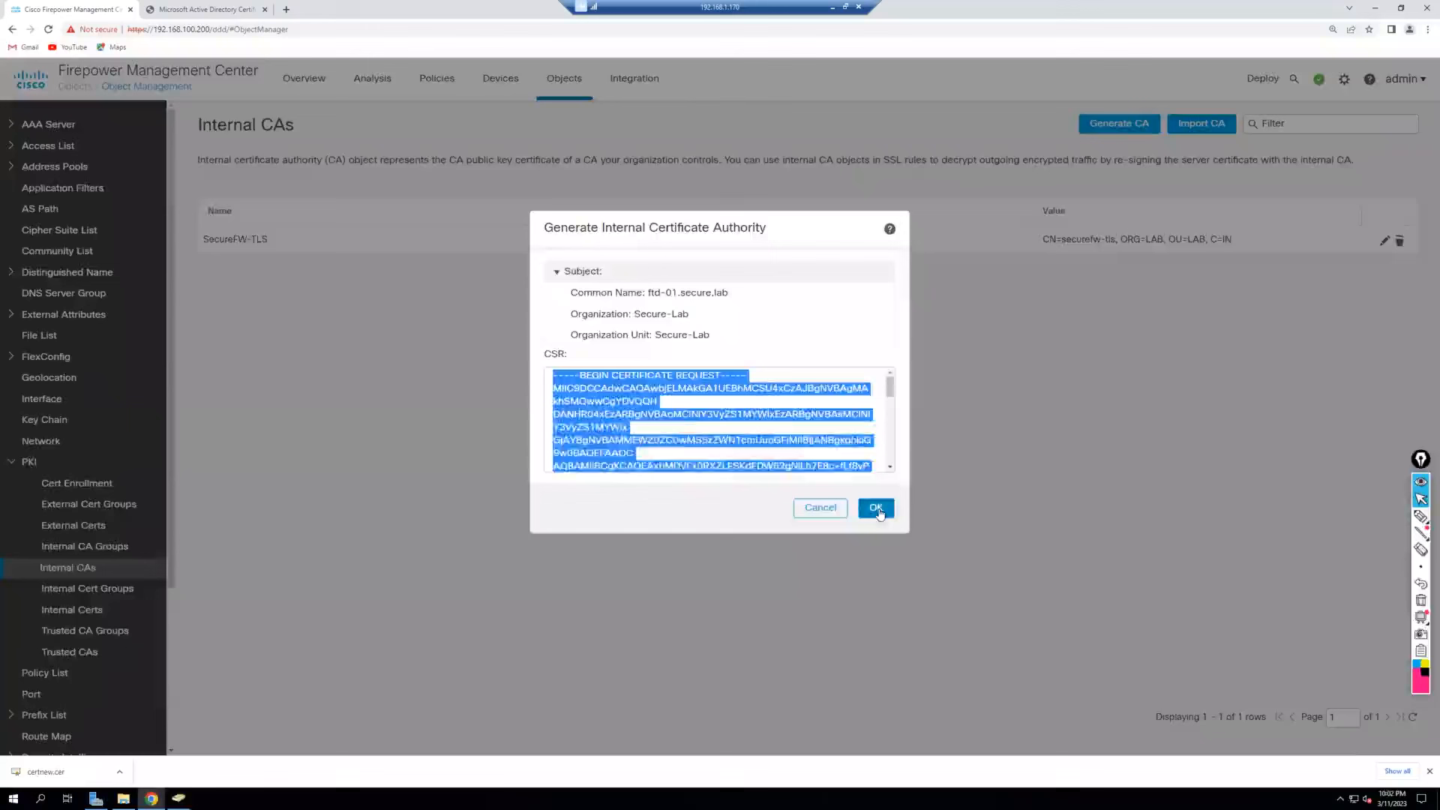
left_click(877, 509)
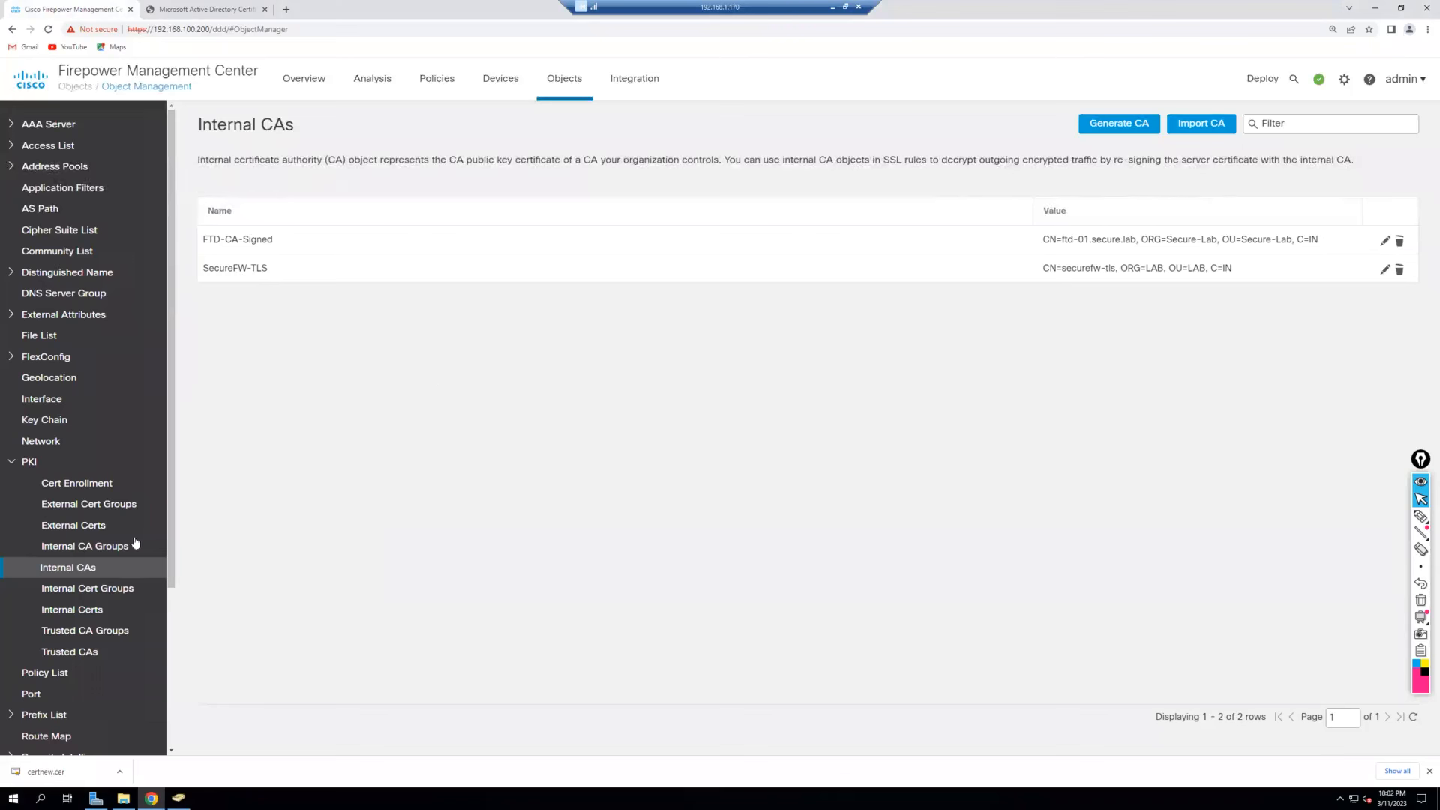
left_click(106, 657)
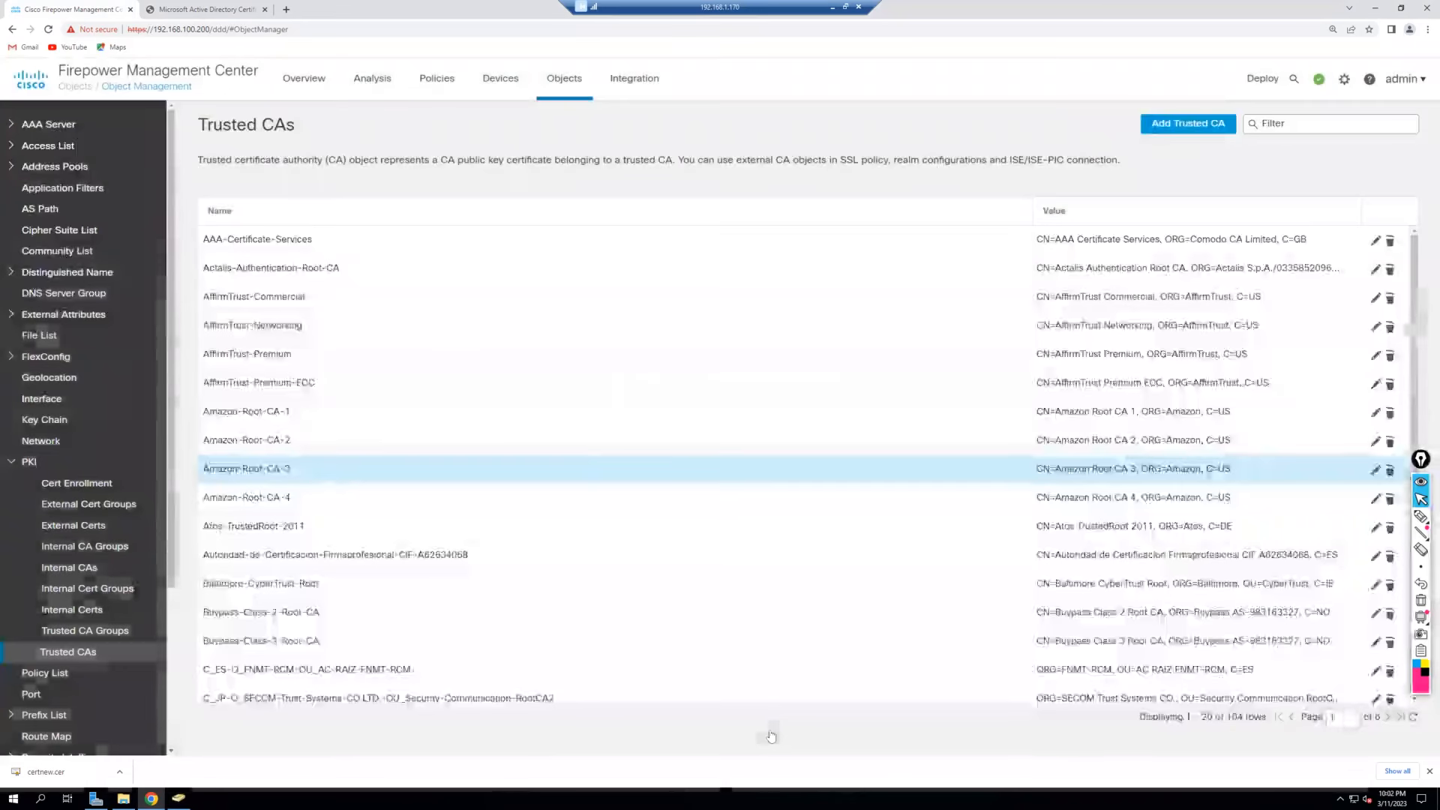
scroll(722, 399, "down", 2)
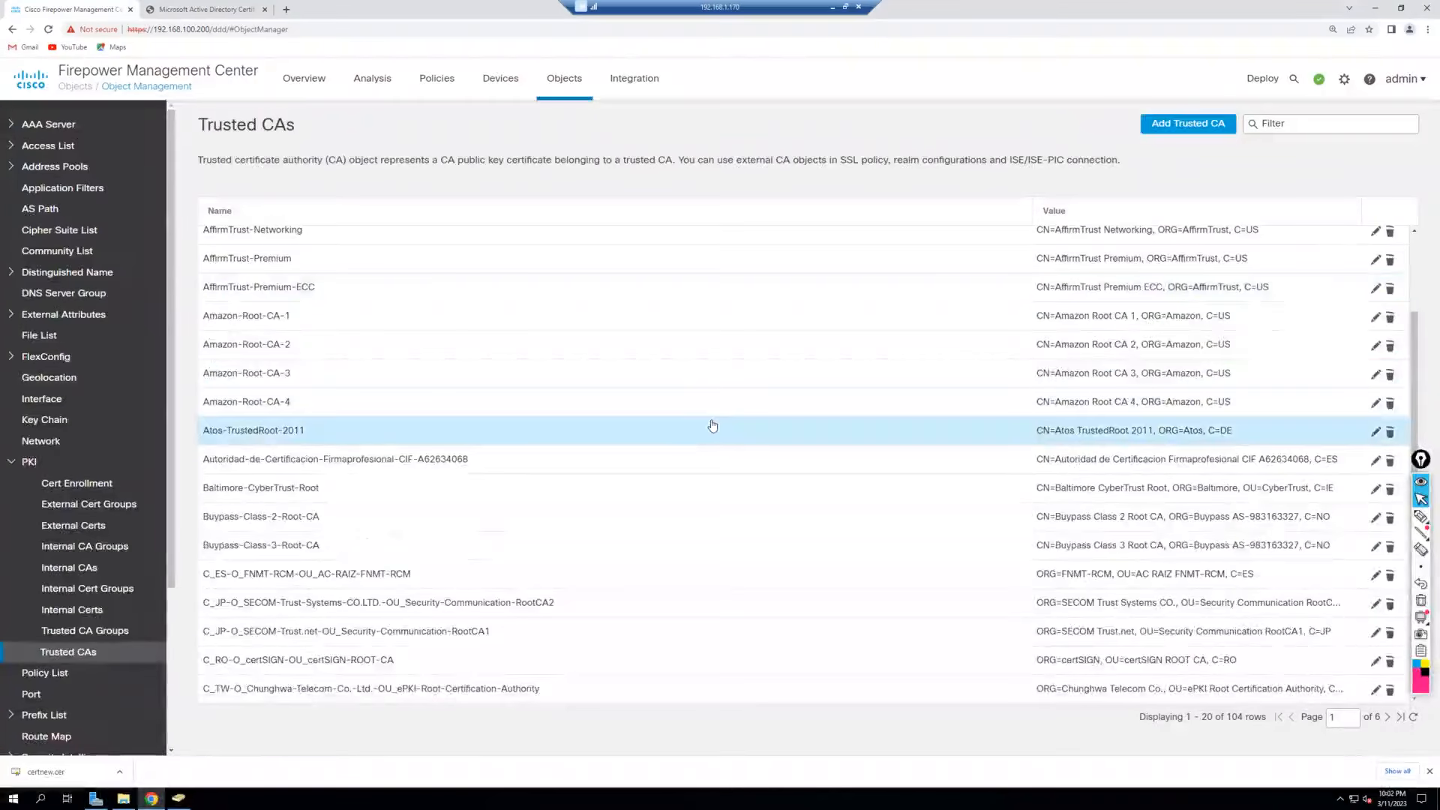
scroll(712, 425, "up", 2)
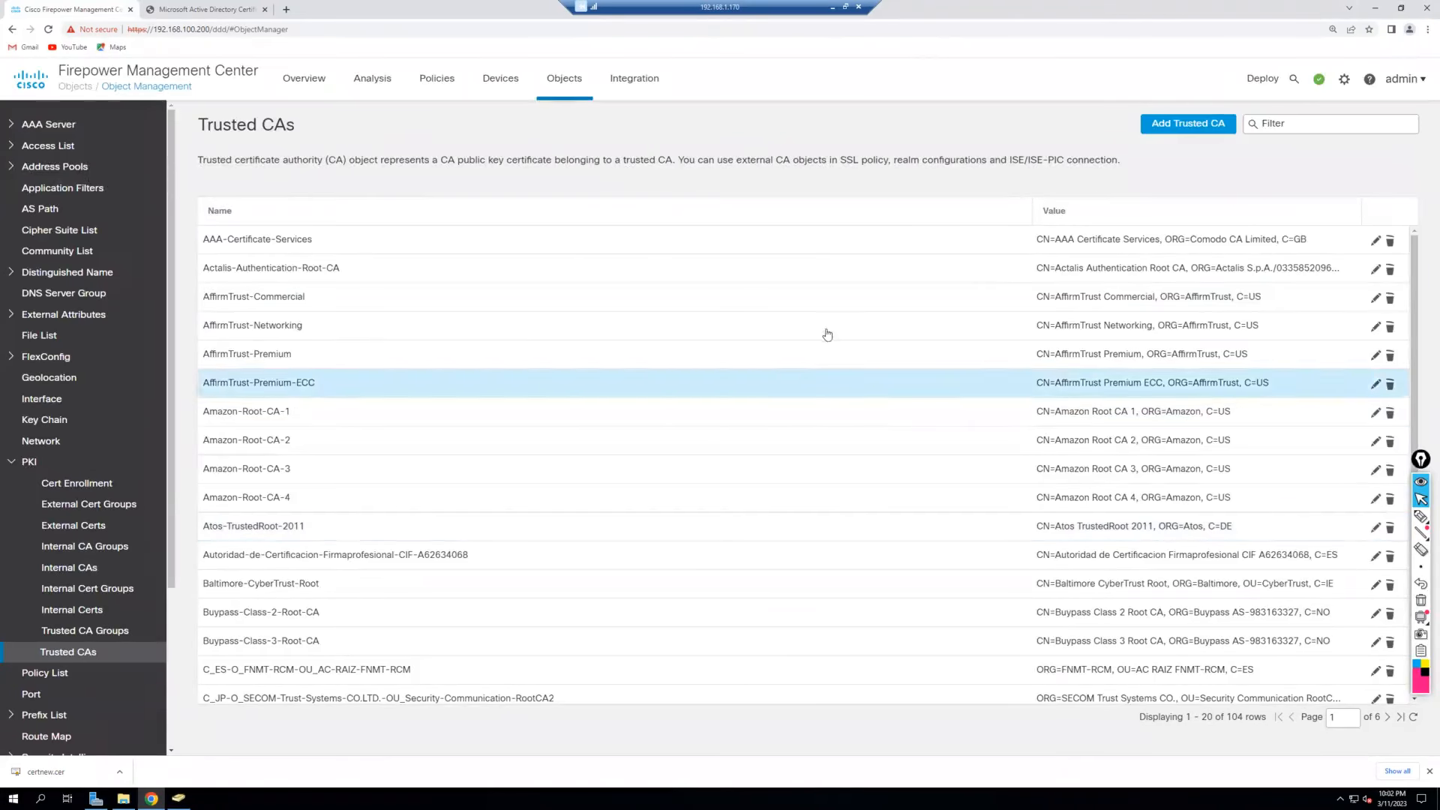
scroll(832, 327, "down", 2)
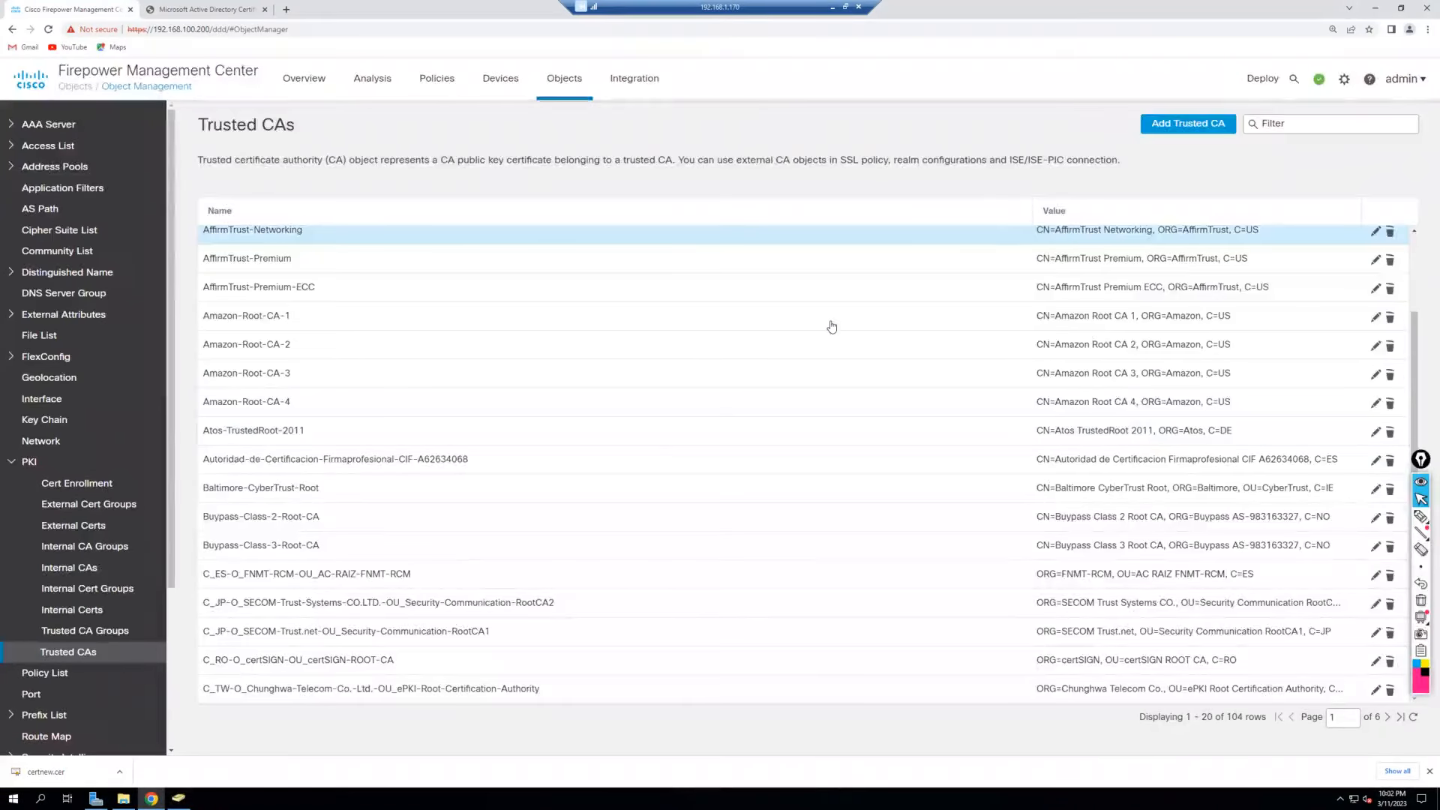
scroll(732, 582, "up", 2)
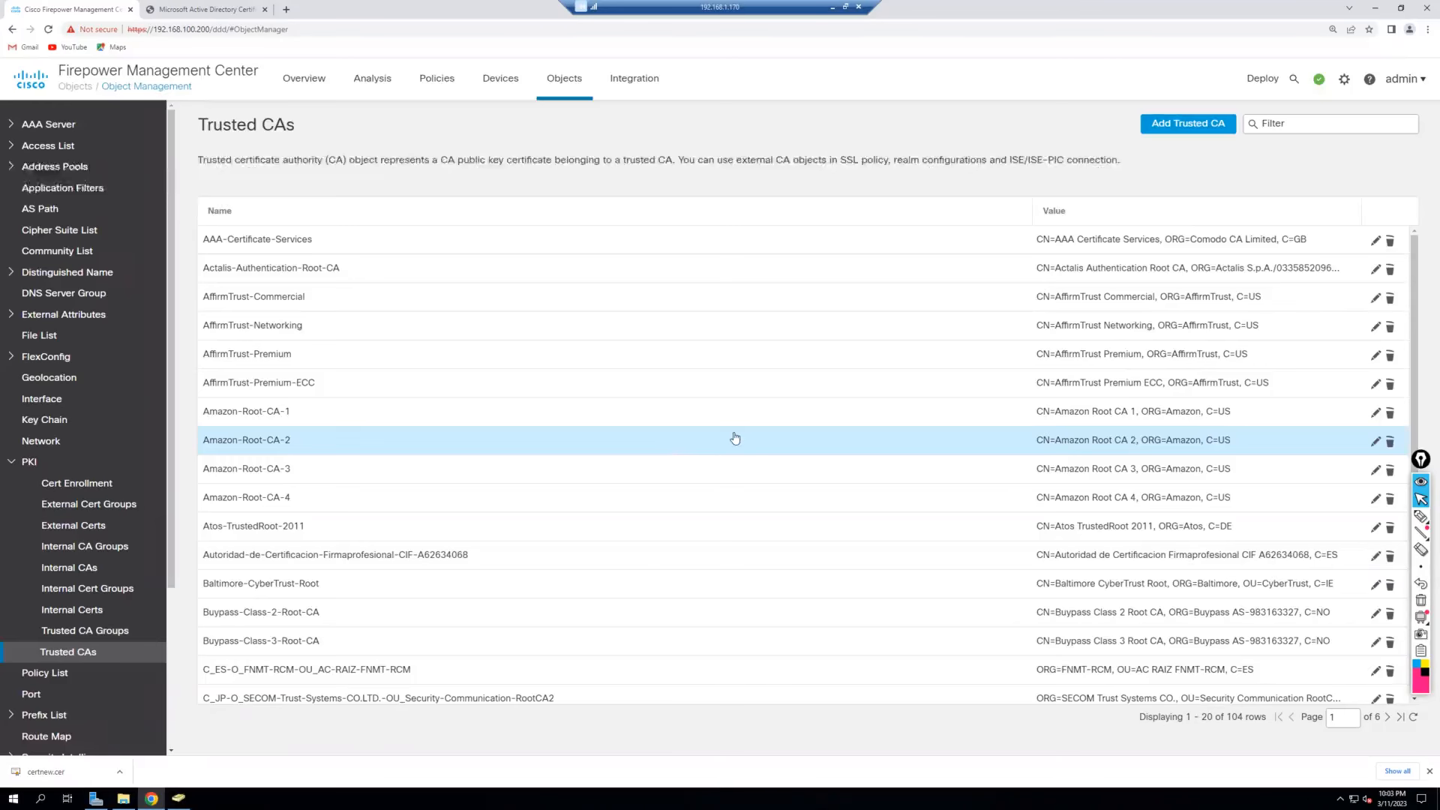
Add trusted CA Secure-Lab-CA using the Downloads\root-ca certificate file.
left_click(1178, 126)
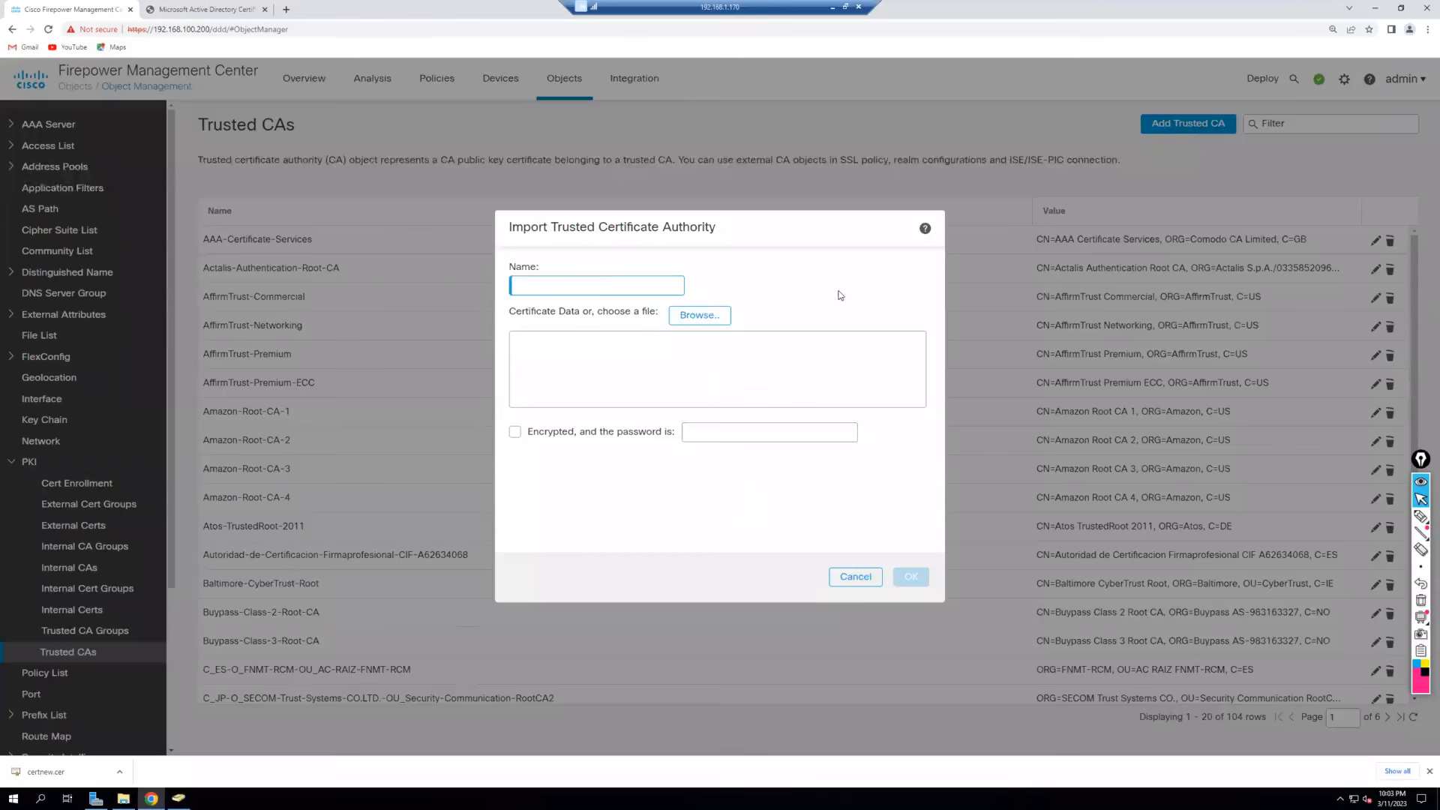
type("SEcure")
key("BackSpace")
key("BackSpace")
key("BackSpace")
key("BackSpace")
key("BackSpace")
type("ecure-Lab-CA")
left_click(695, 315)
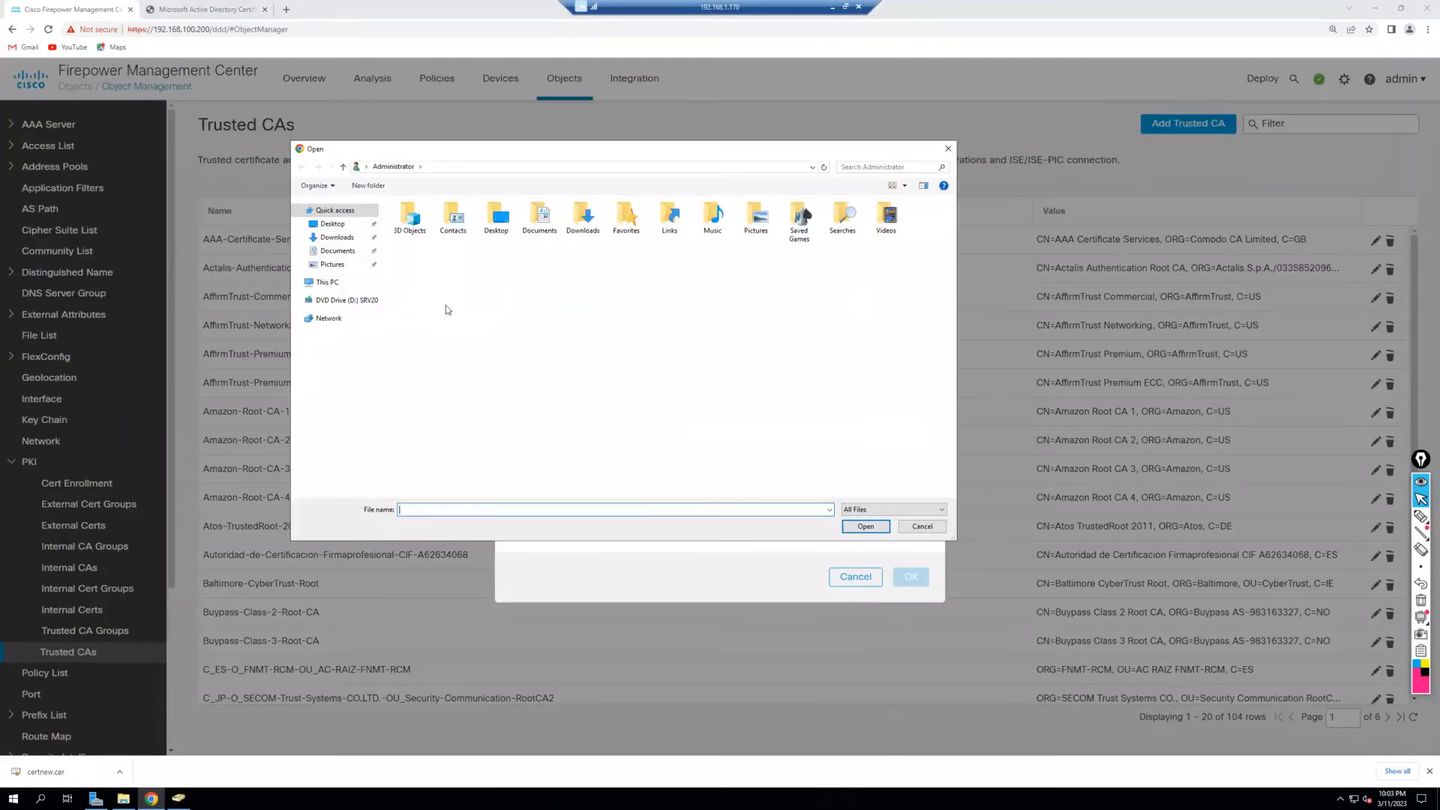
left_click(337, 238)
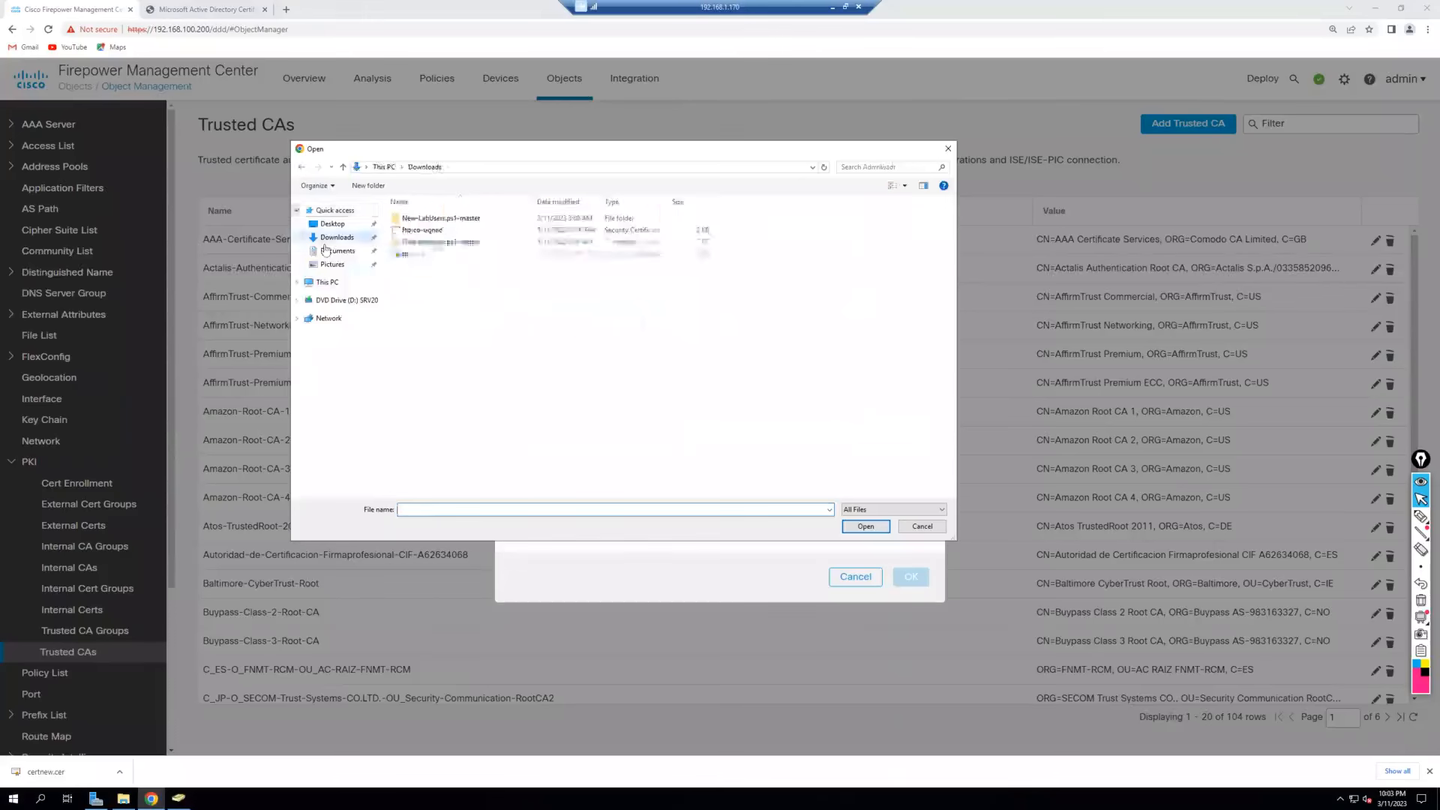
double_click(412, 254)
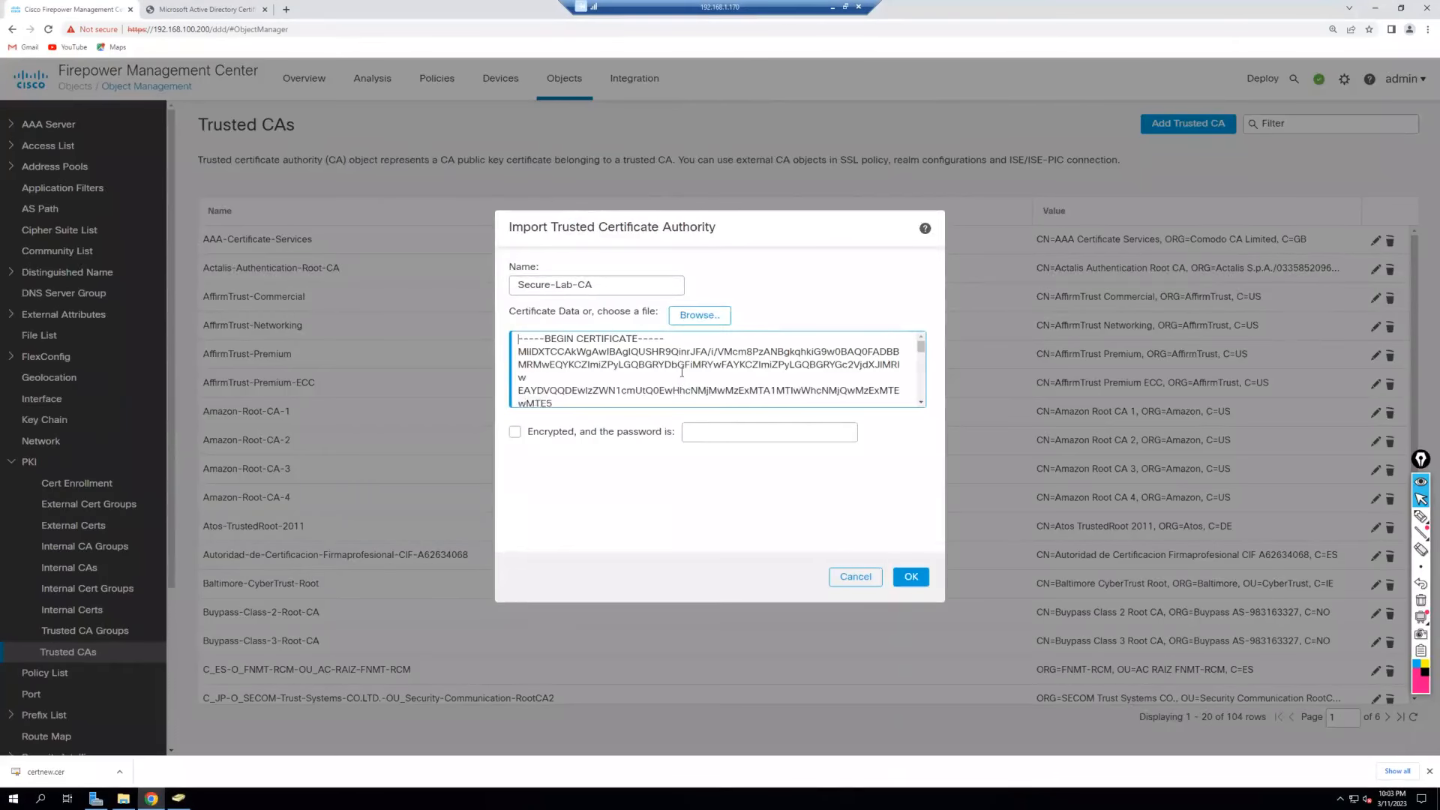
left_click(910, 576)
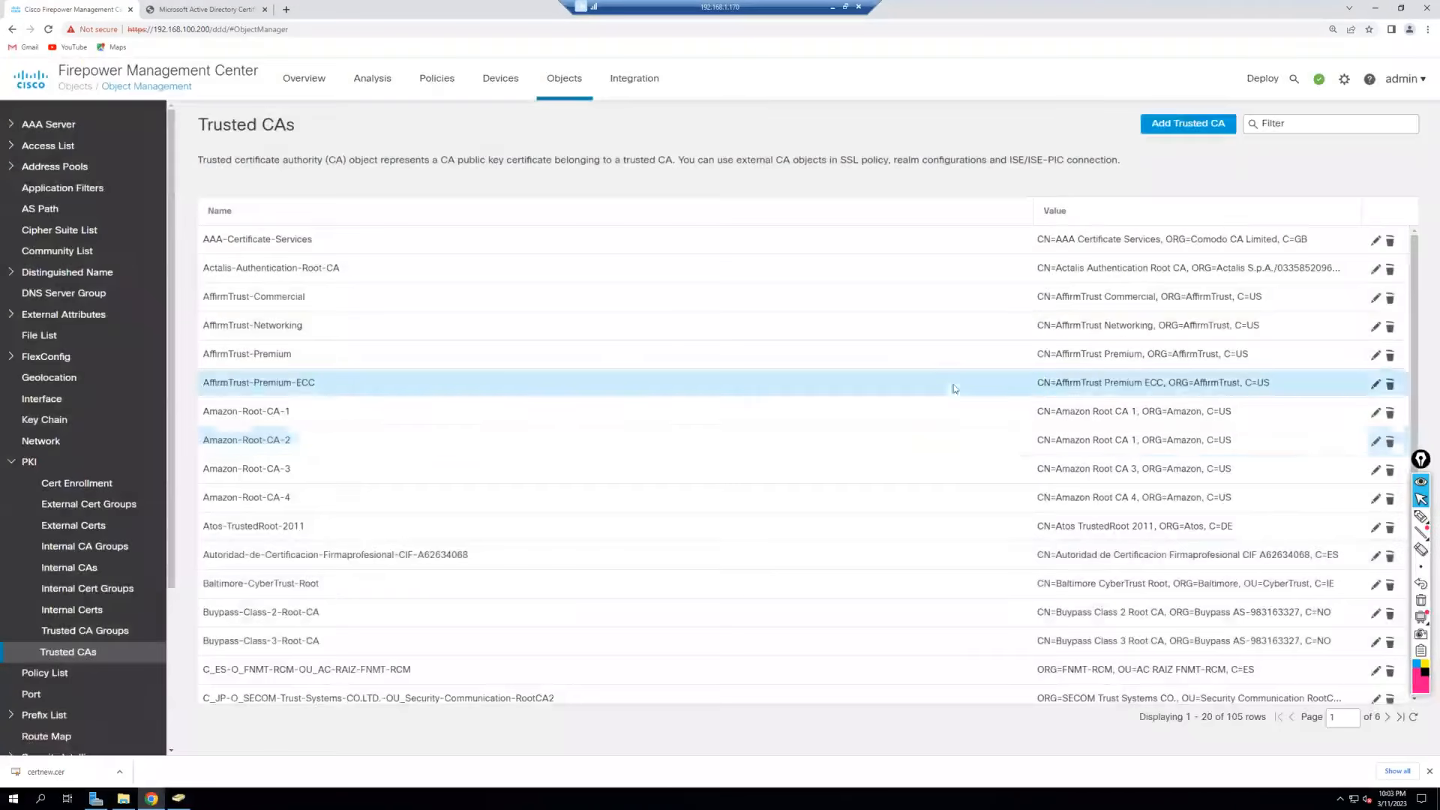
Filter the Trusted CAs list by 'secure' and check the Secure-Lab-CA entry (CN=secure-CA).
left_click(1314, 125)
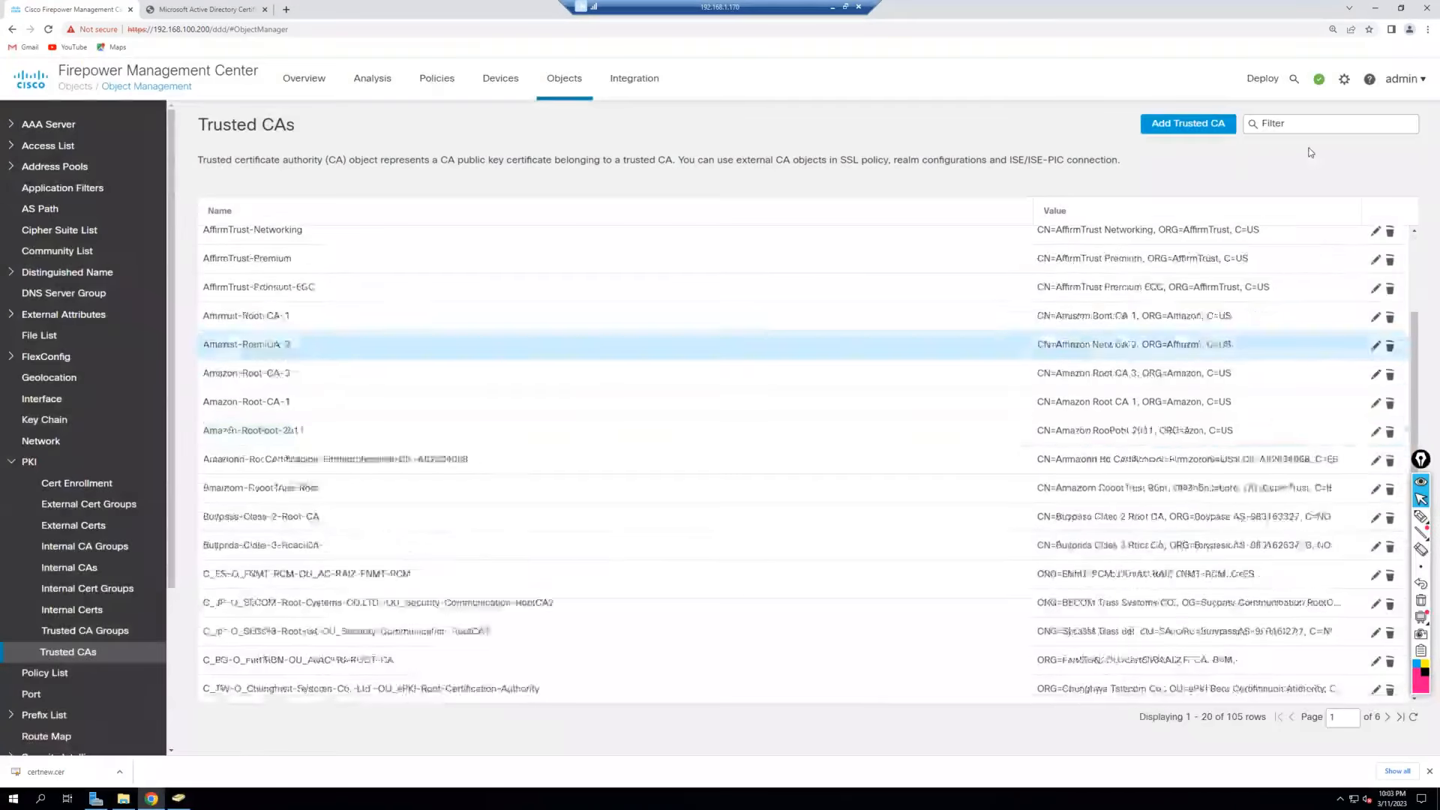
type("secu")
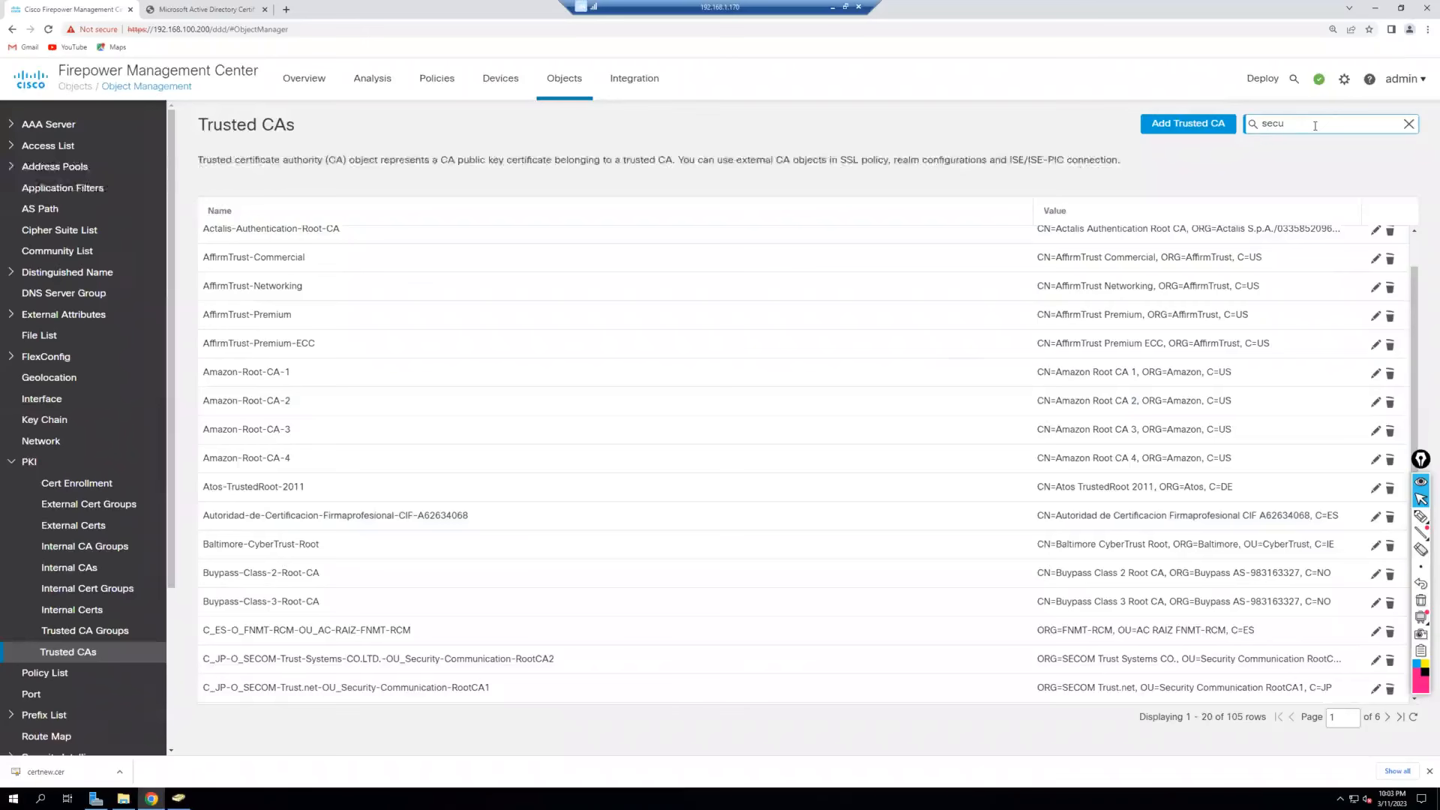
type("re")
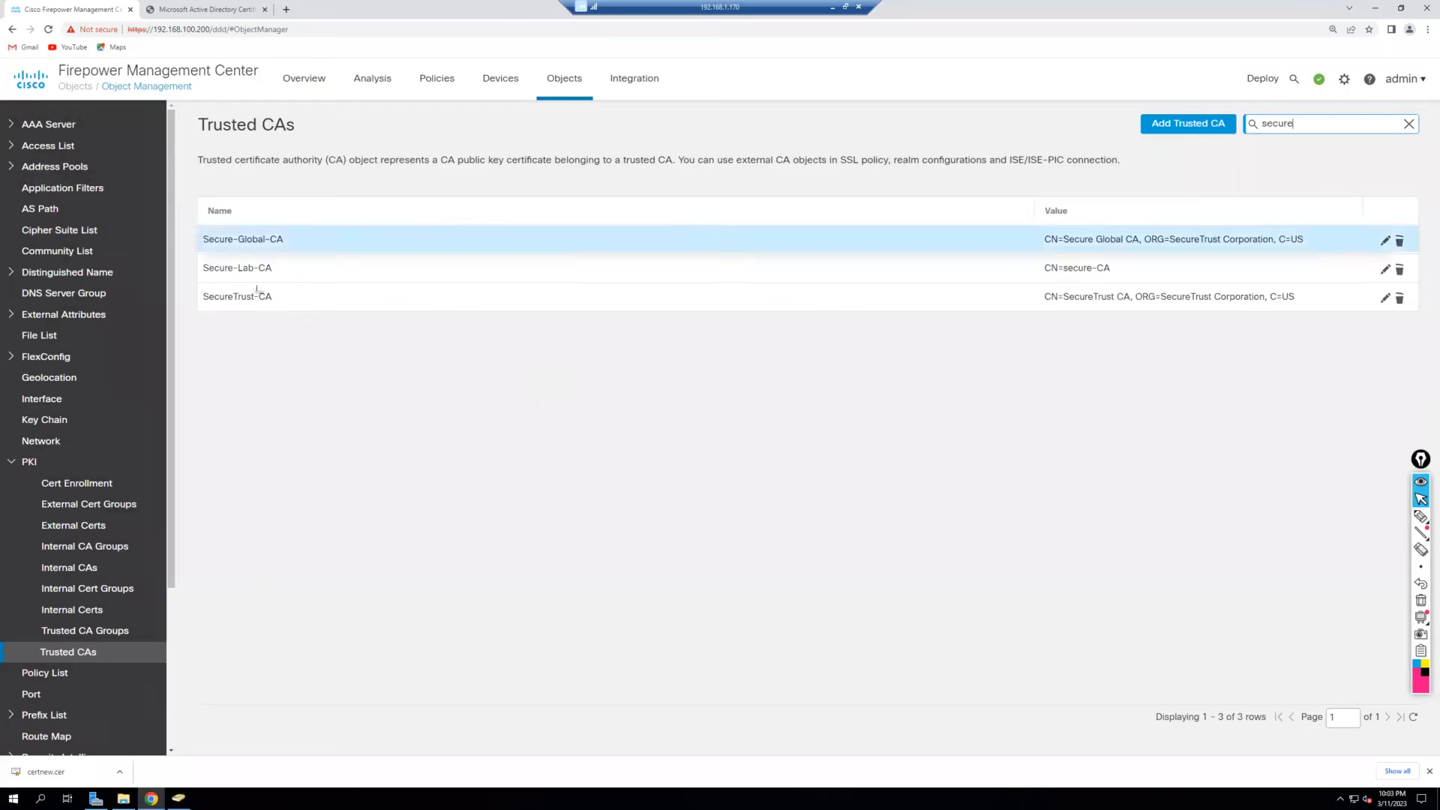
left_click(207, 270)
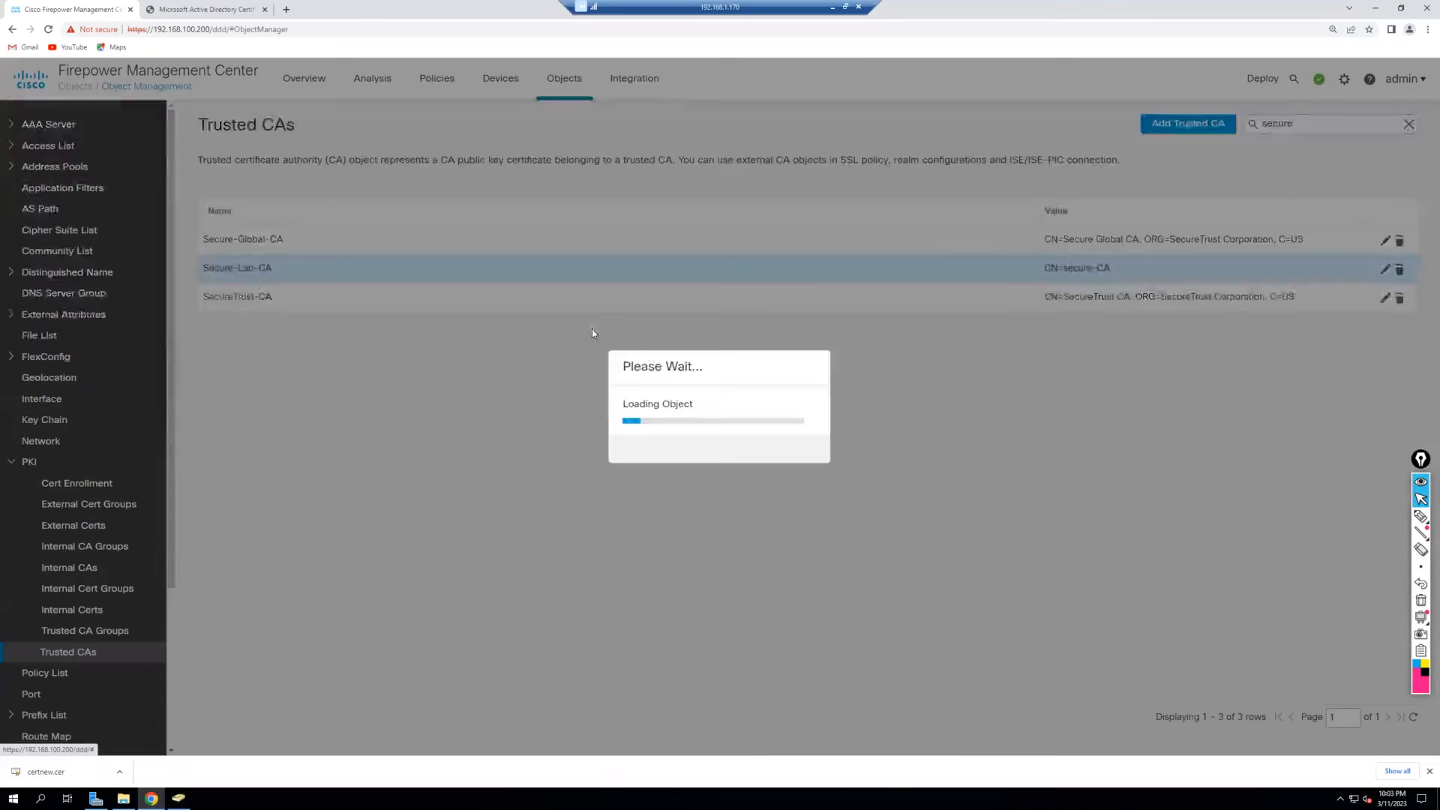
scroll(687, 419, "down", 3)
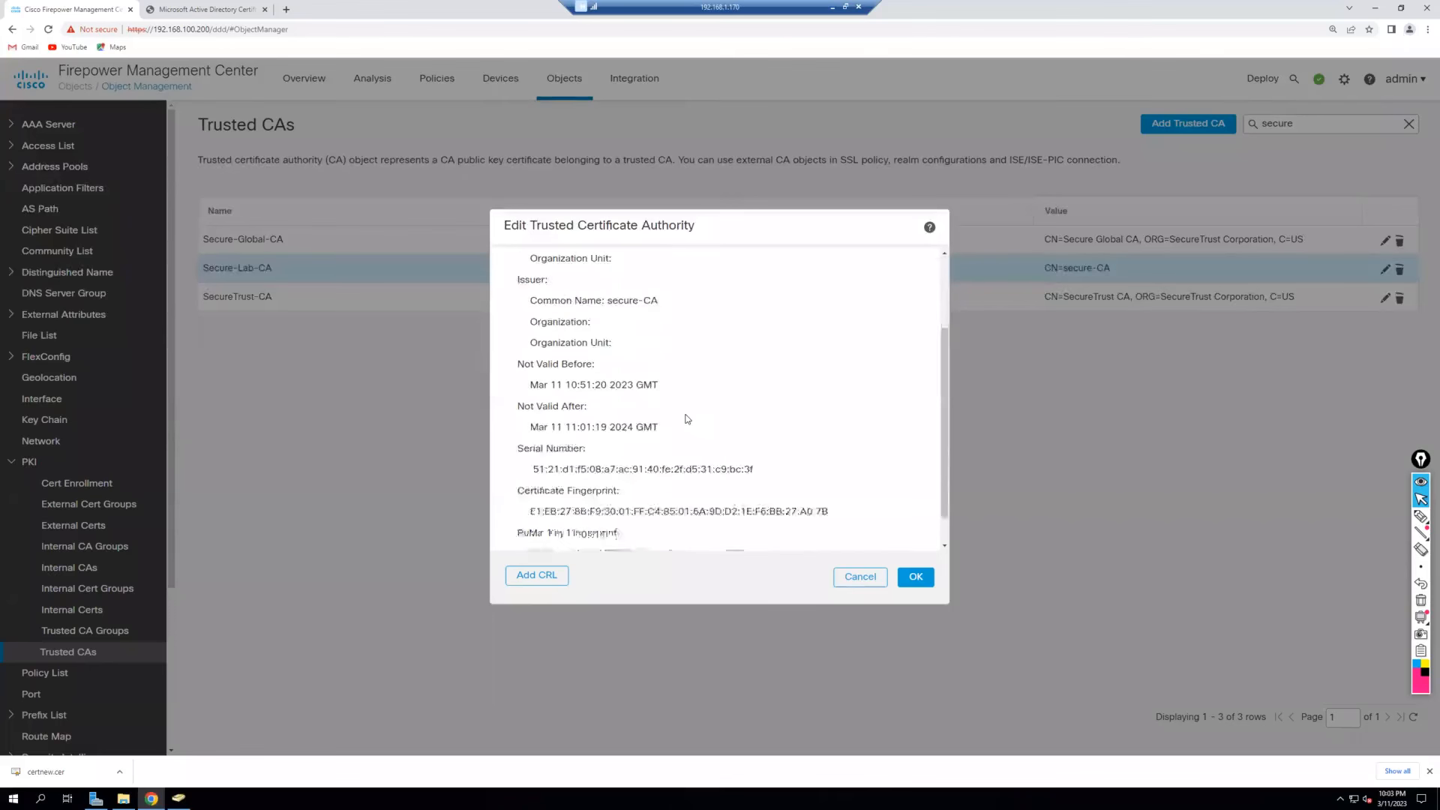
scroll(668, 460, "up", 3)
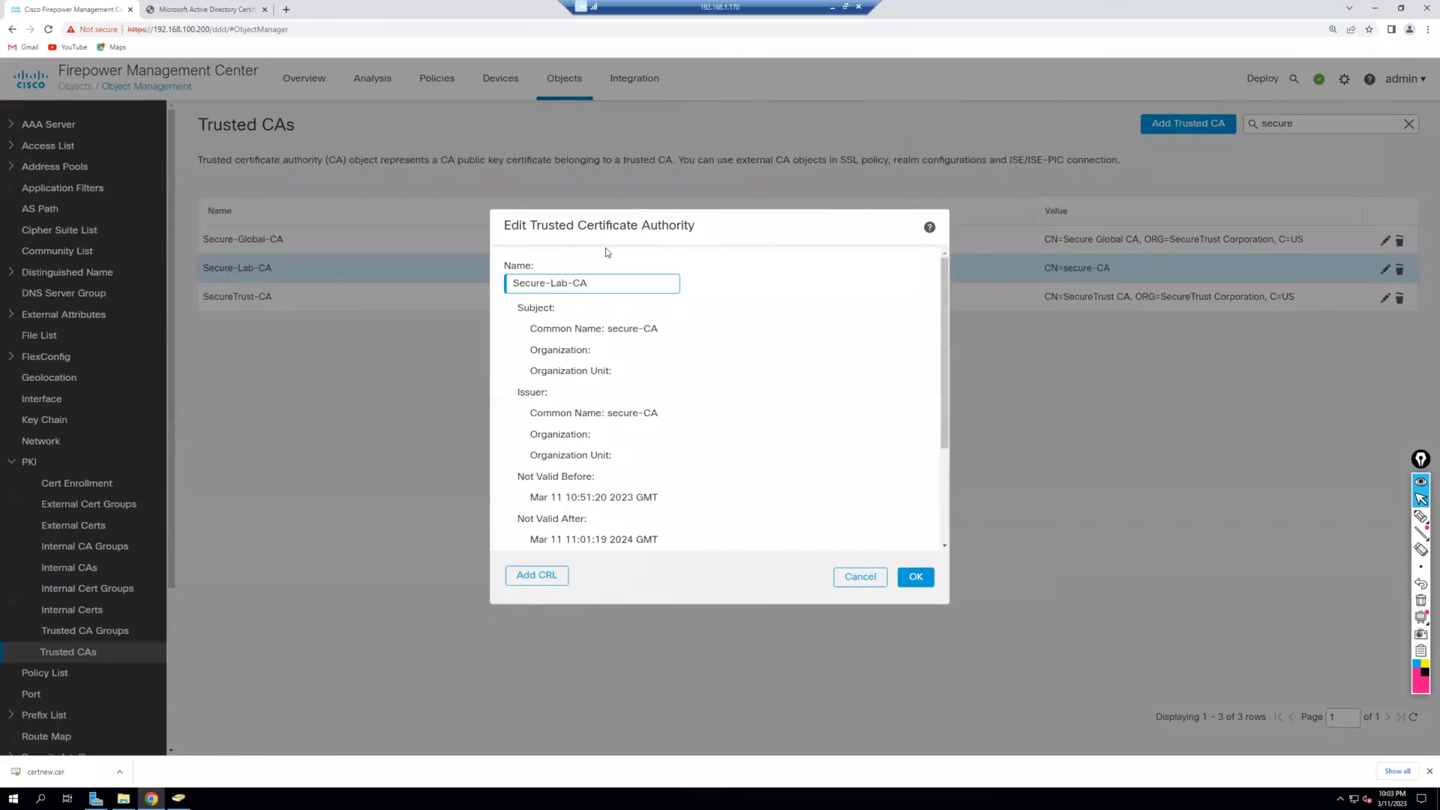
left_click(915, 577)
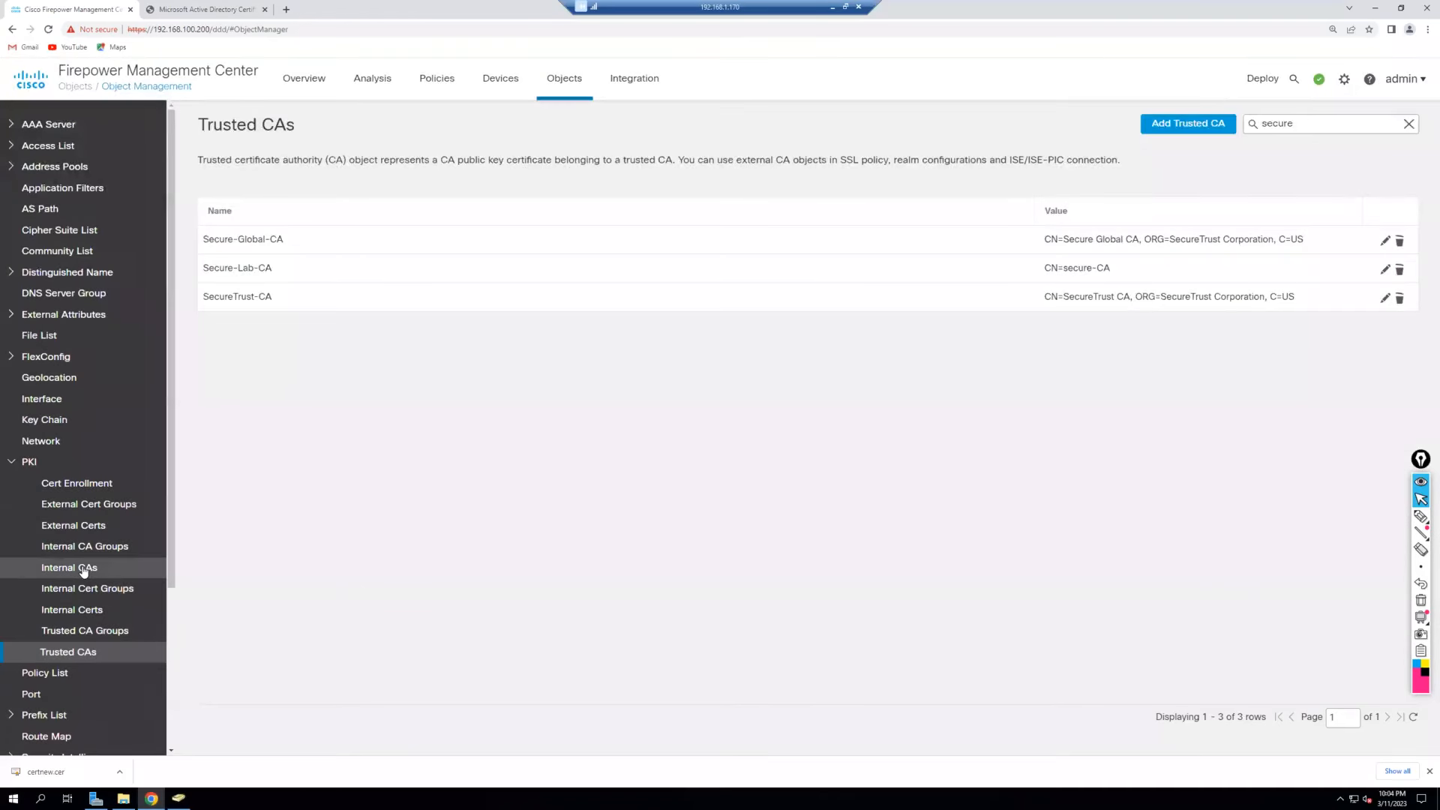
Install the ftd-ca-signed certificate into the FTD-CA-Signed internal CA and save it.
left_click(83, 572)
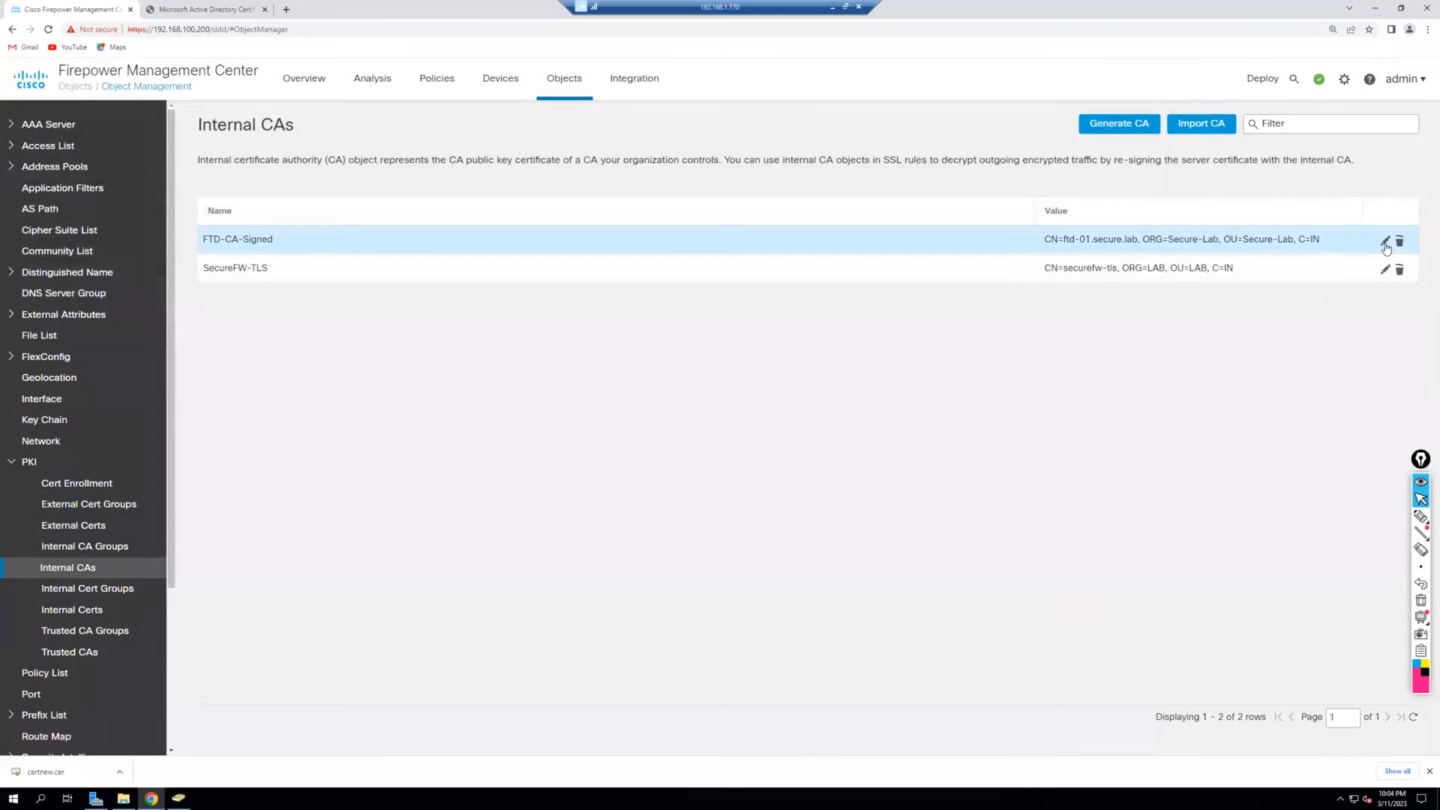
left_click(1385, 243)
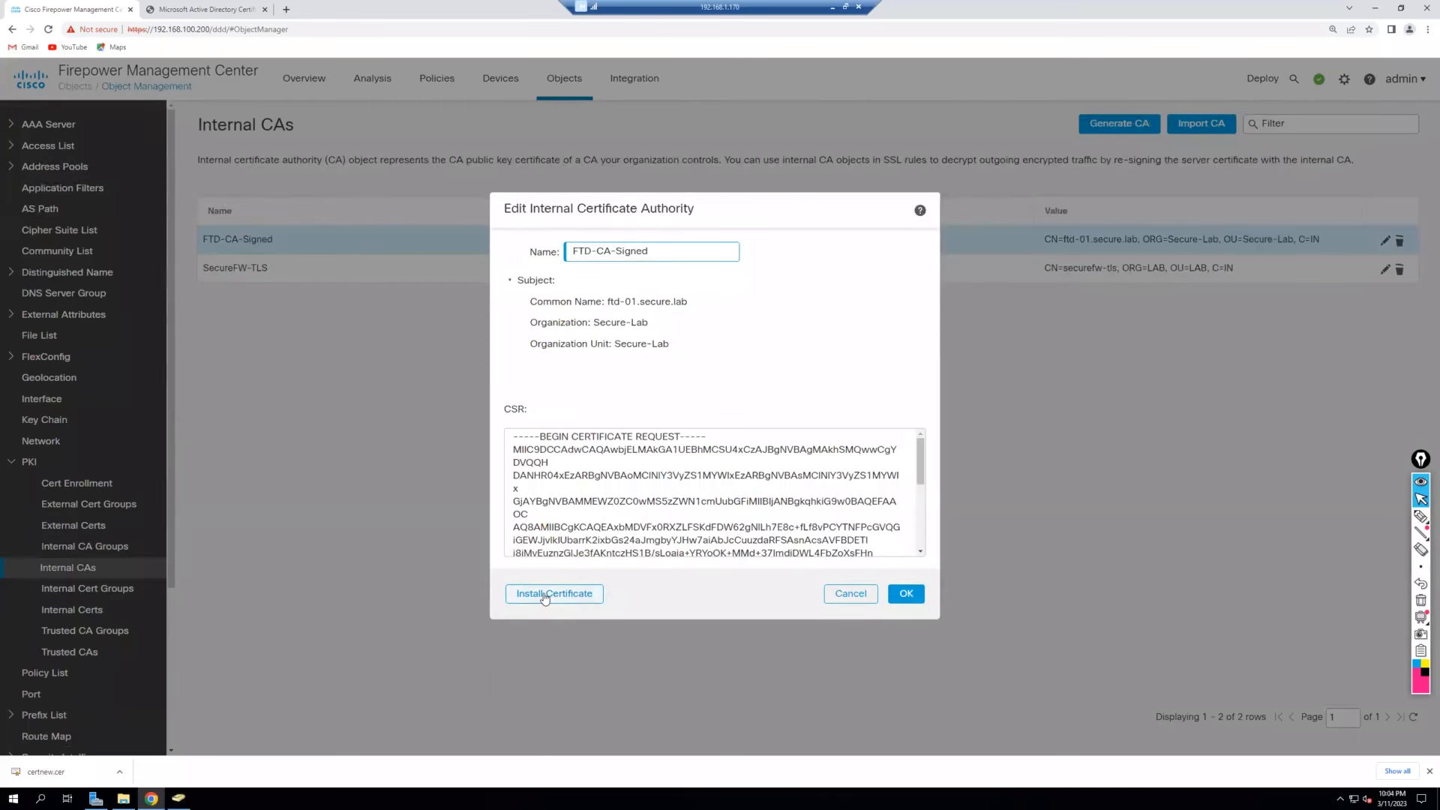
left_click(545, 597)
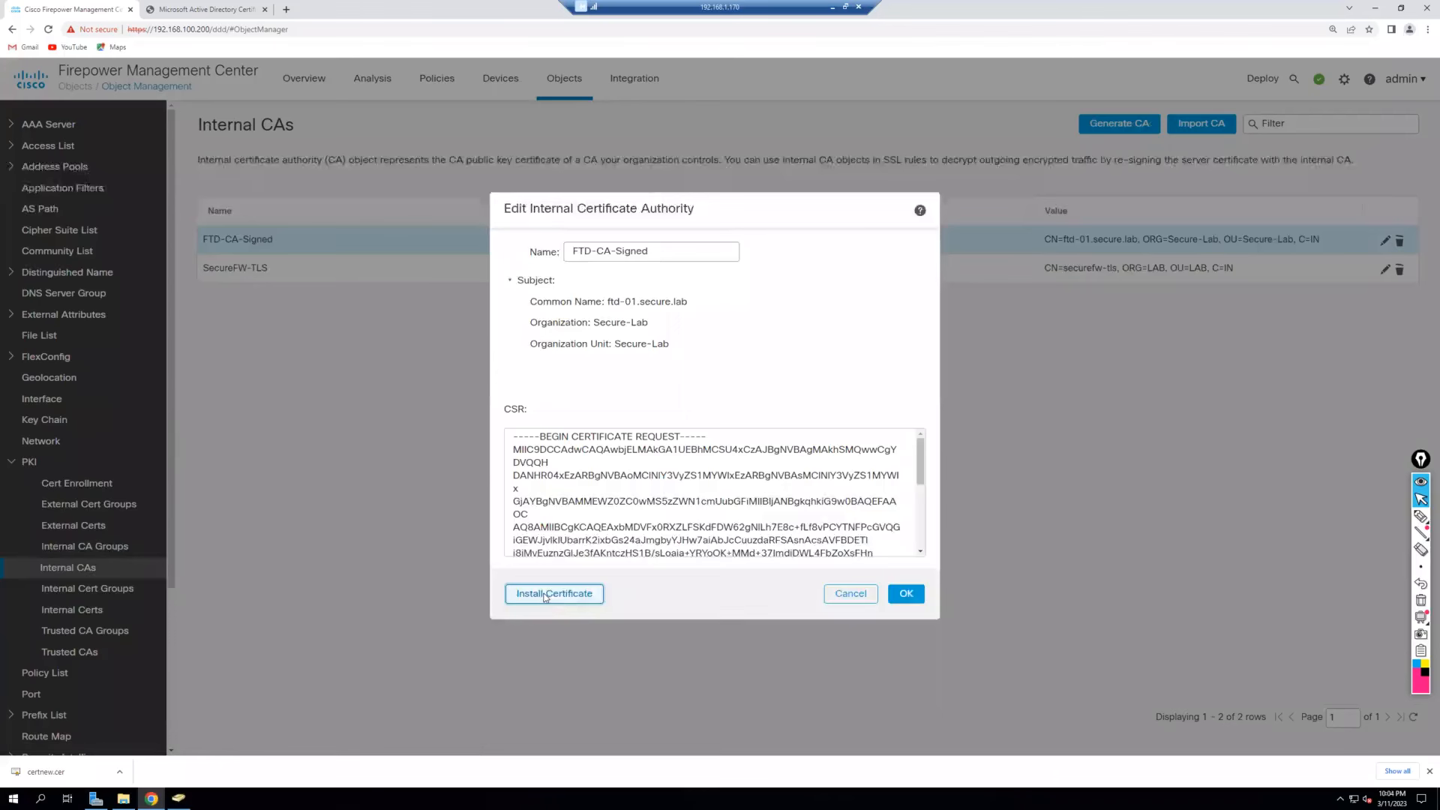
left_click(744, 332)
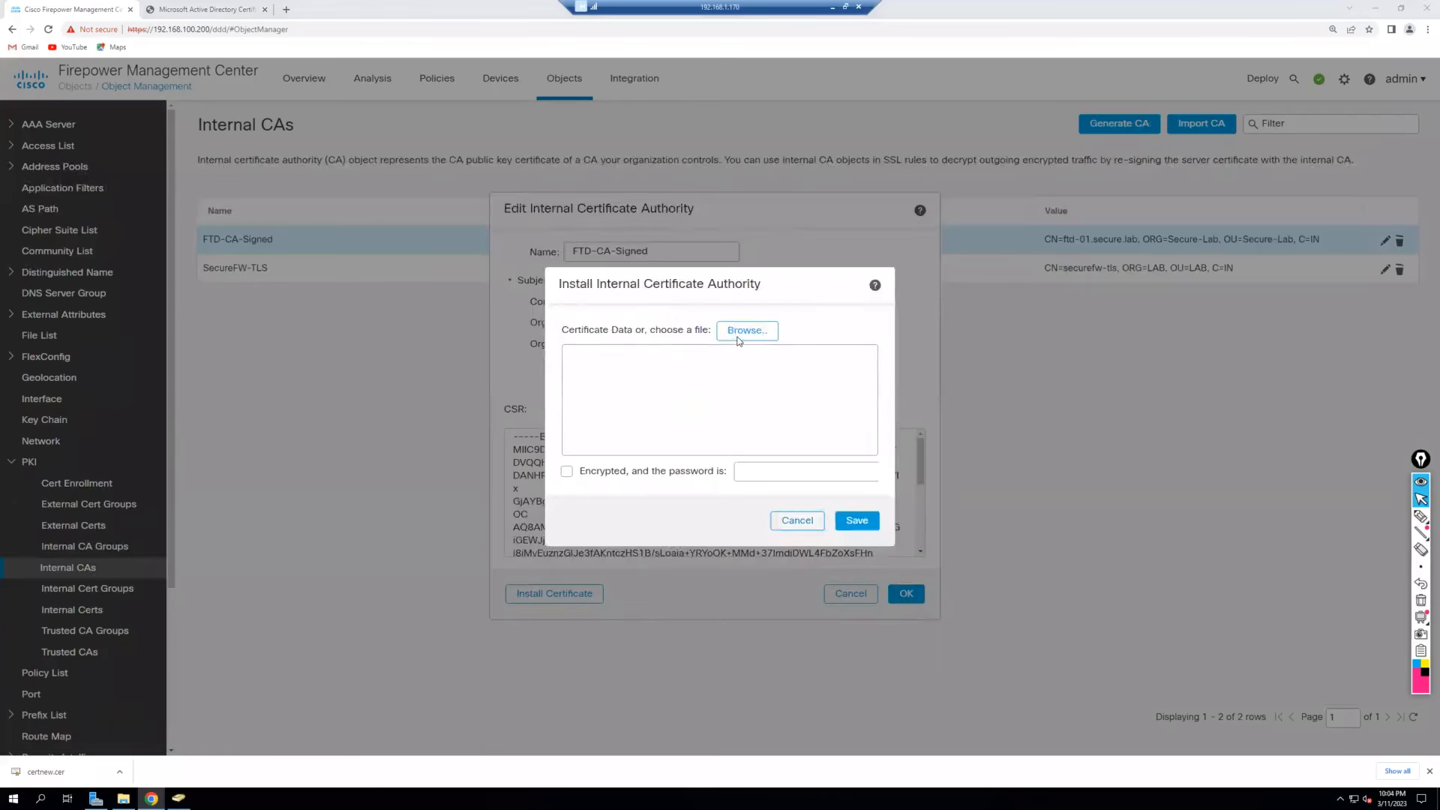
left_click(445, 231)
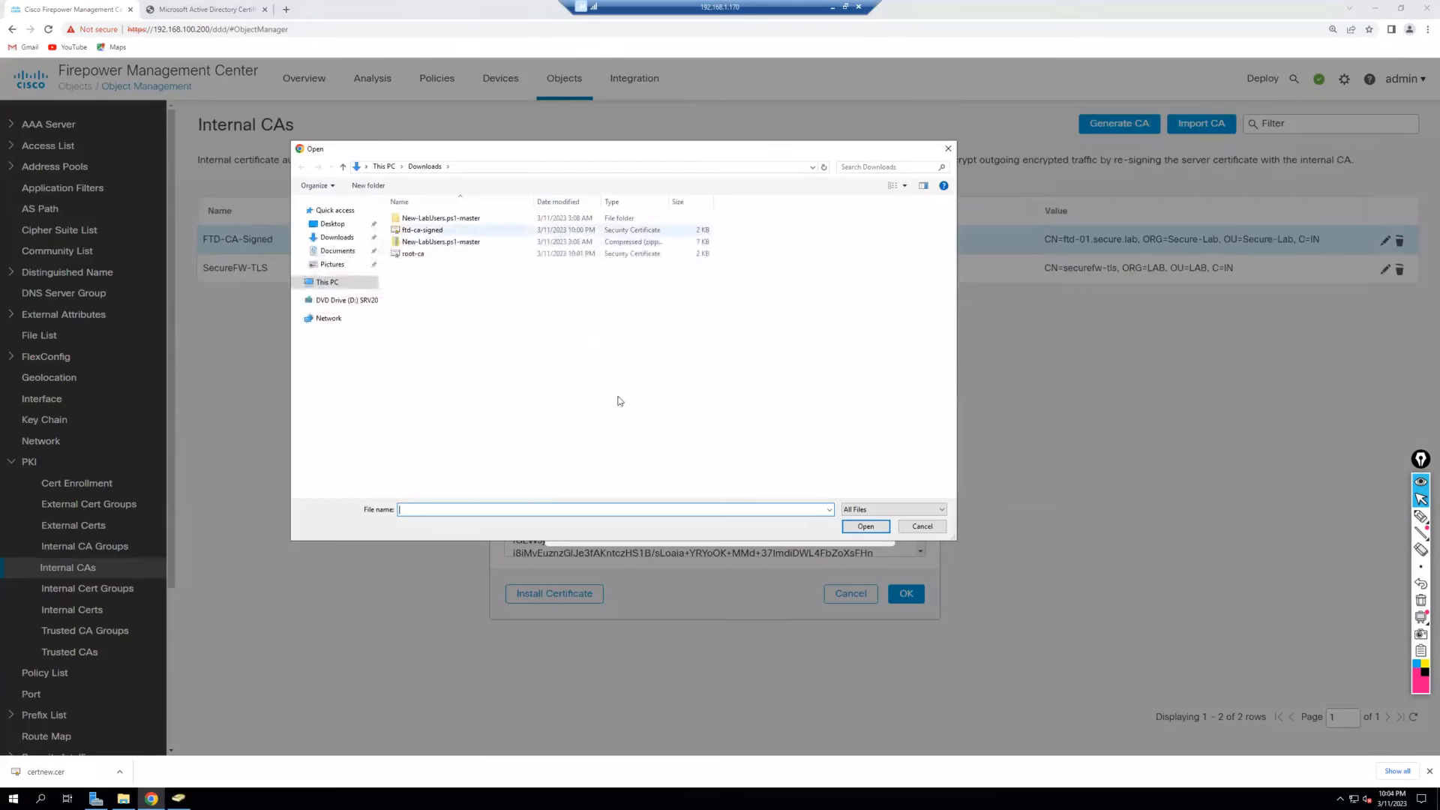
left_click(866, 526)
left_click(858, 517)
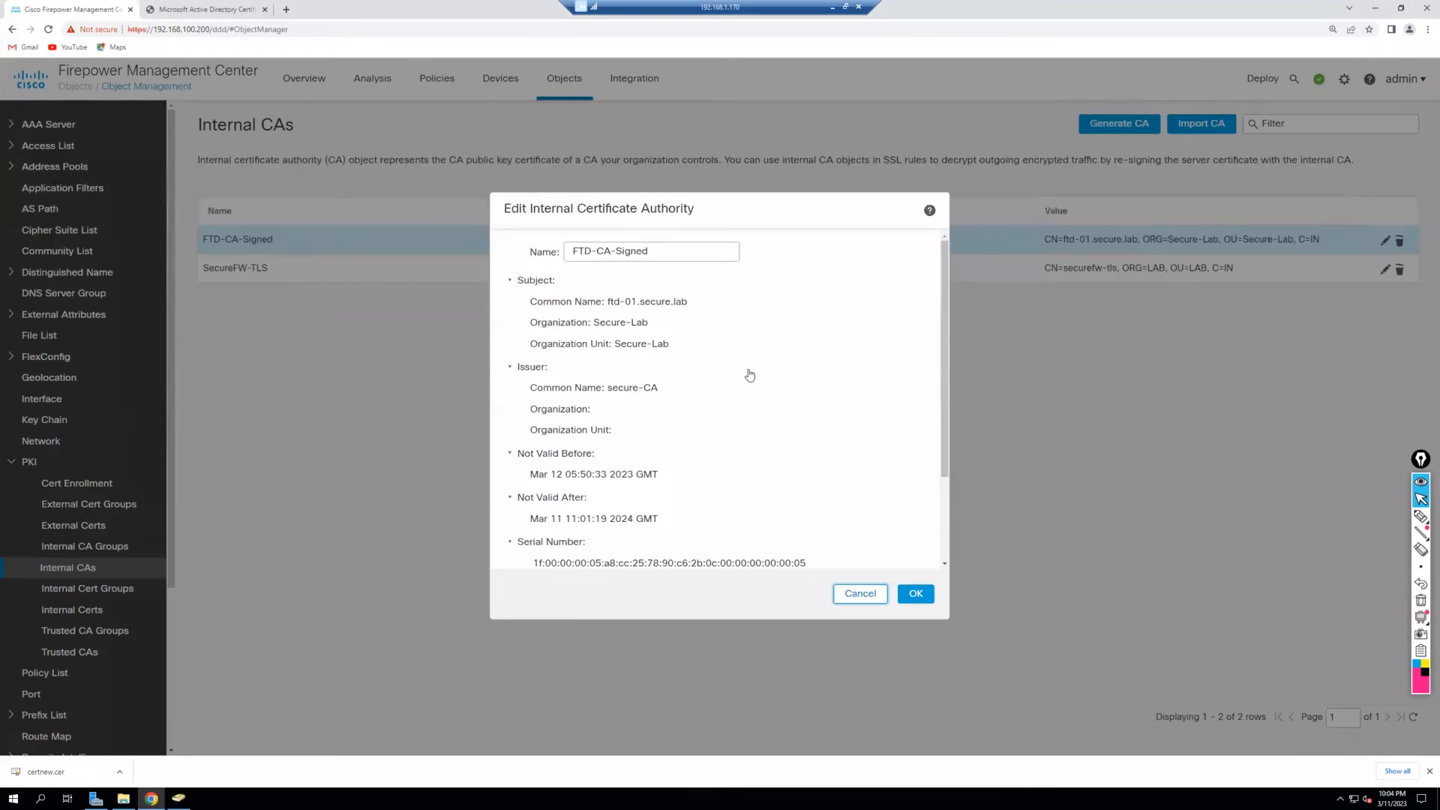
left_click(918, 596)
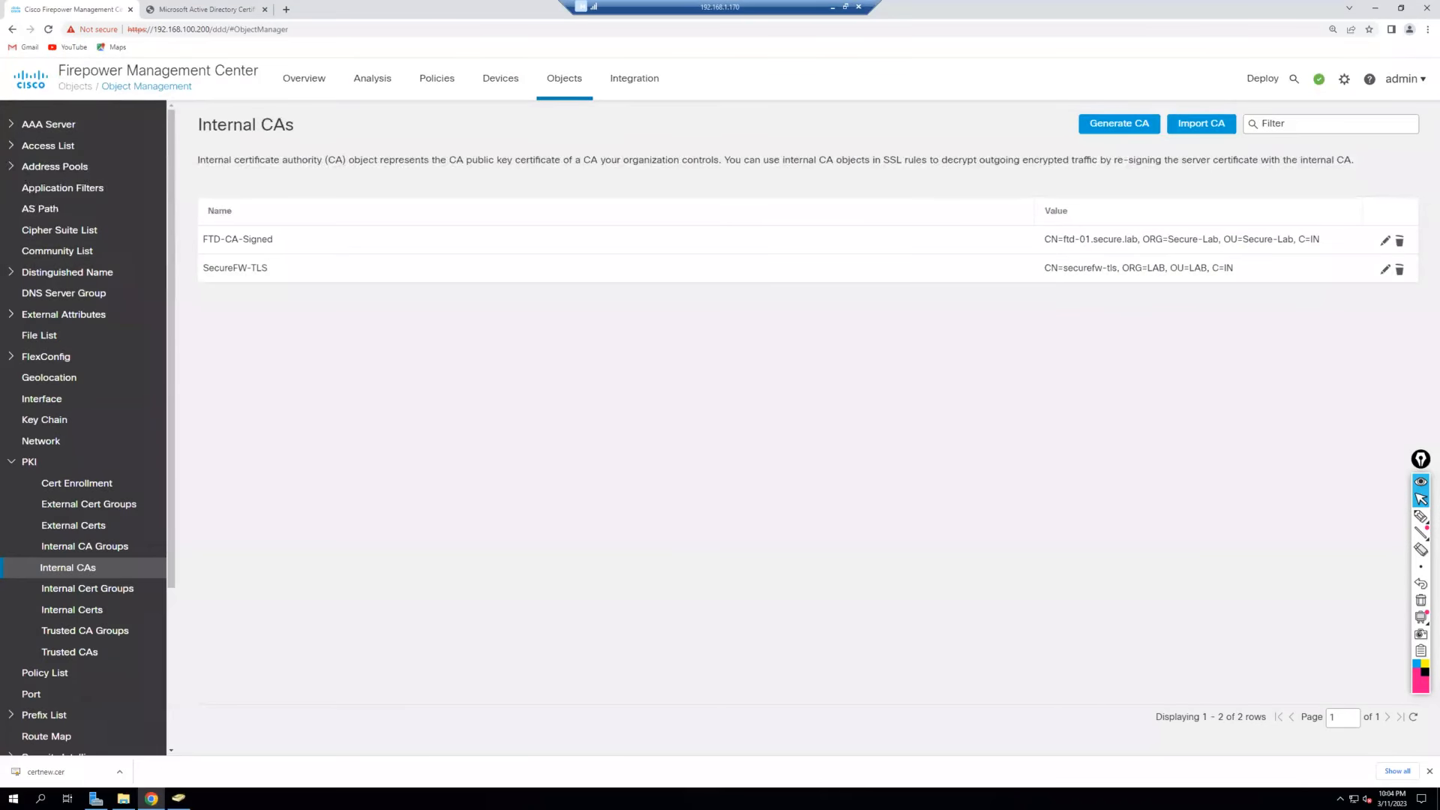
Reopen FTD-CA-Signed to verify its installed certificate without changes.
left_click(1385, 242)
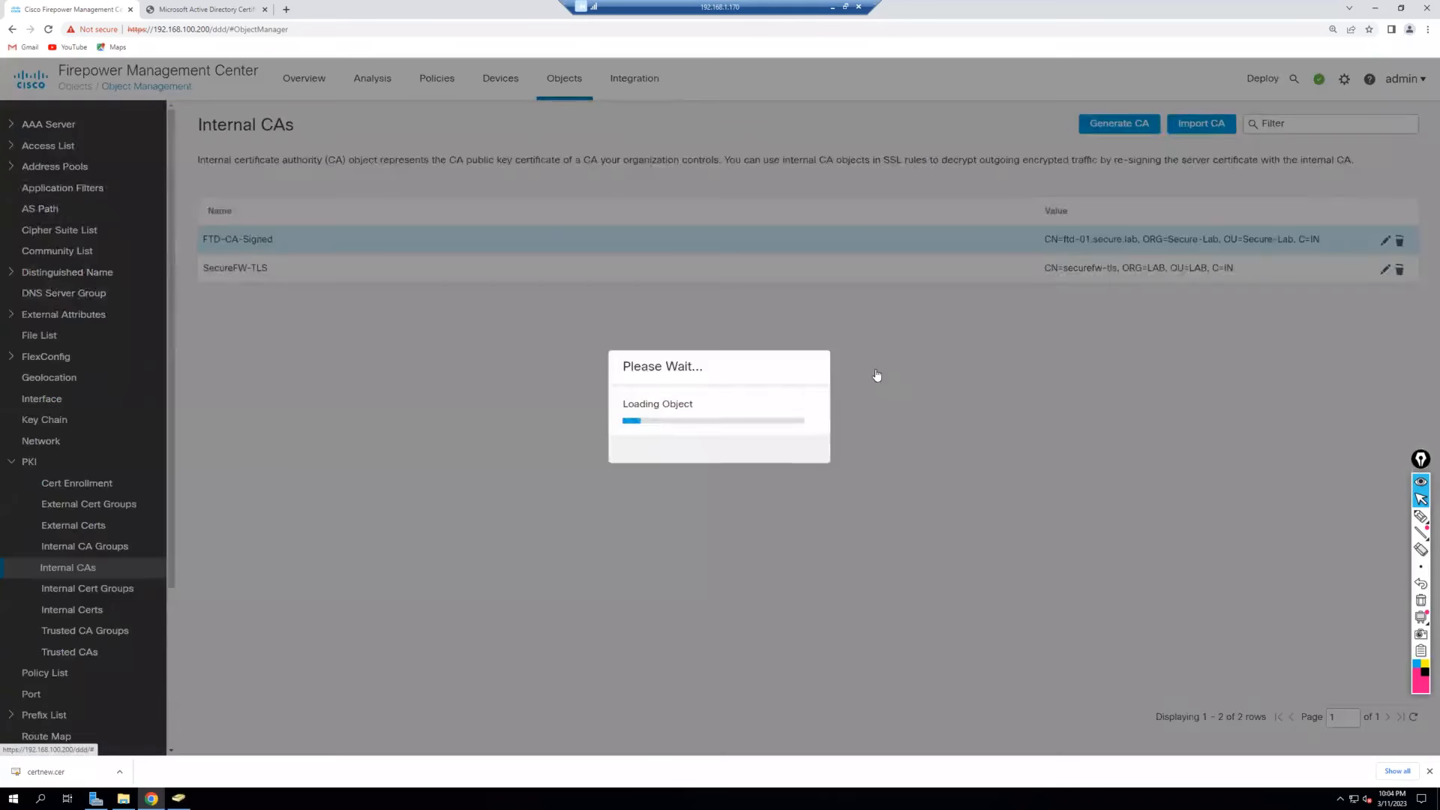
scroll(852, 431, "down", 2)
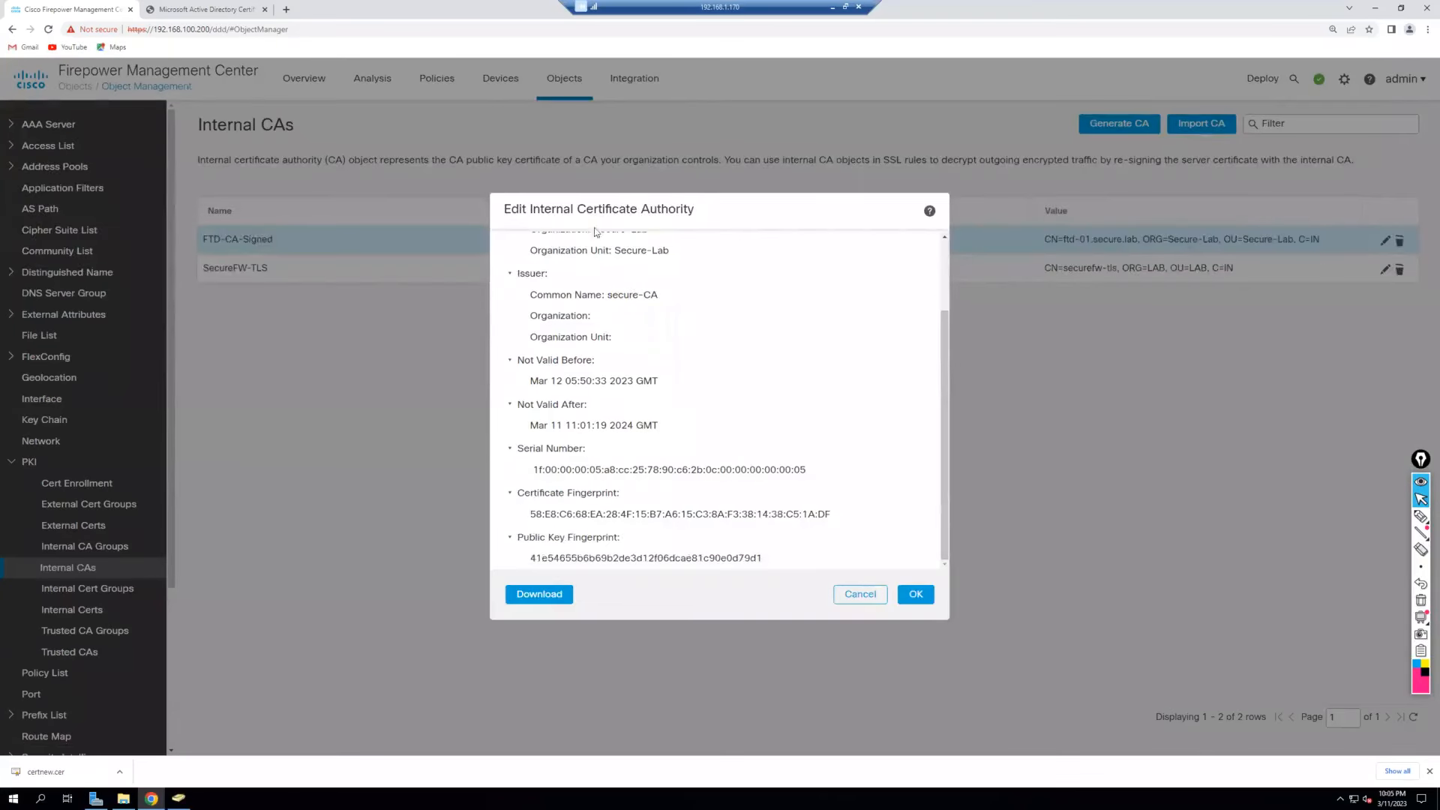
scroll(769, 435, "up", 3)
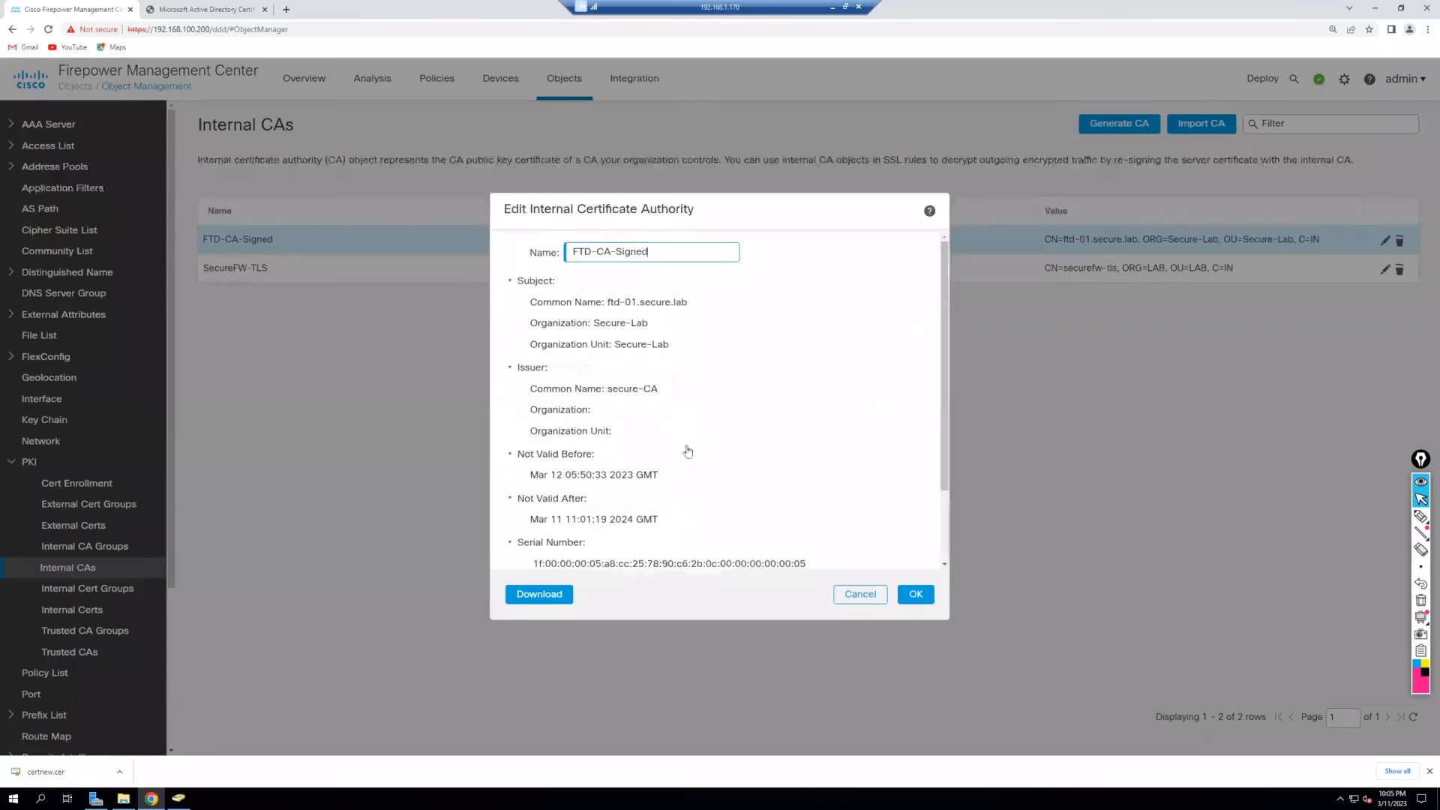
left_click(860, 594)
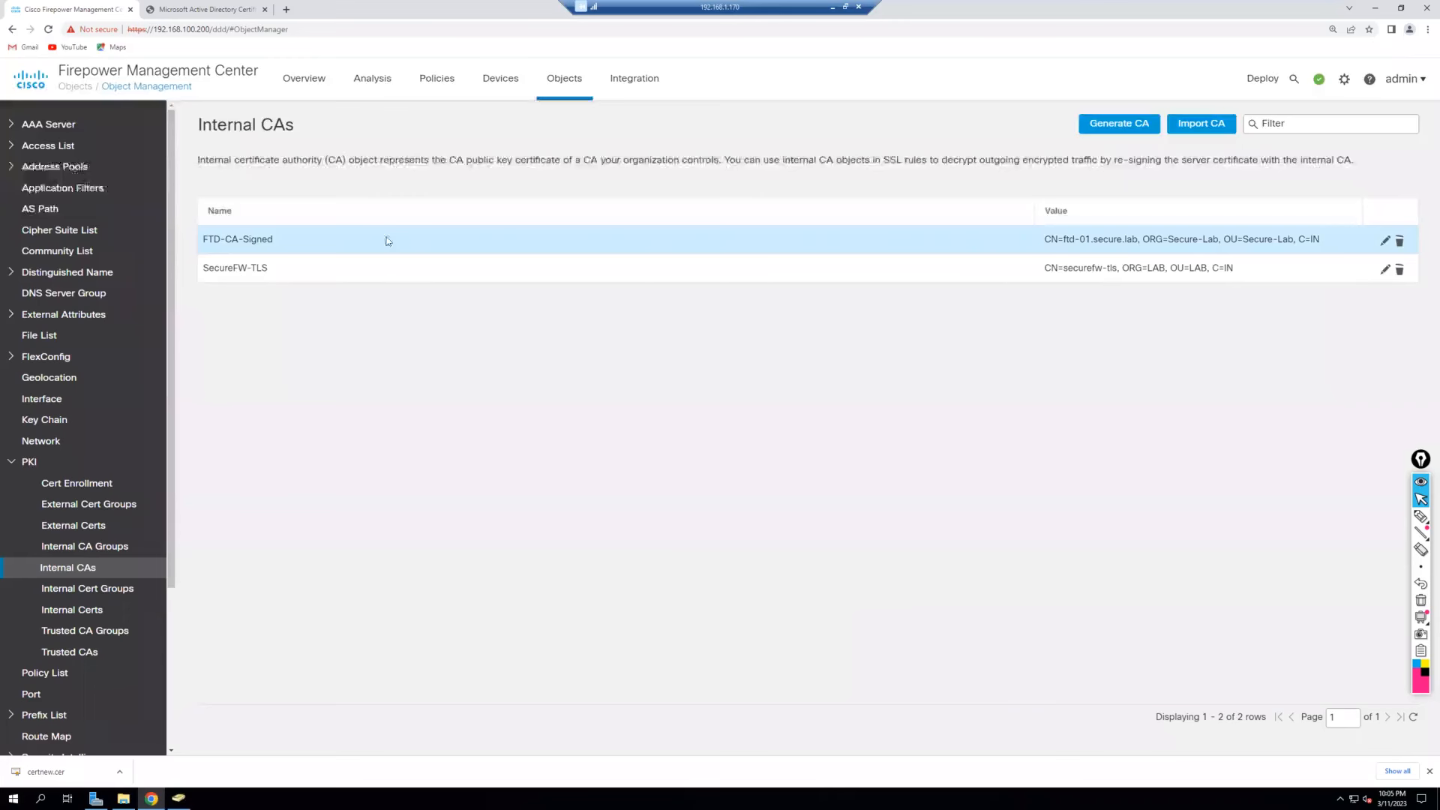
left_click(435, 81)
Set HTTPS-Decrypt to re-sign with FTD-CA-Signed, Replace Key Only off, and save hq-tls-decrypt.
left_click(476, 241)
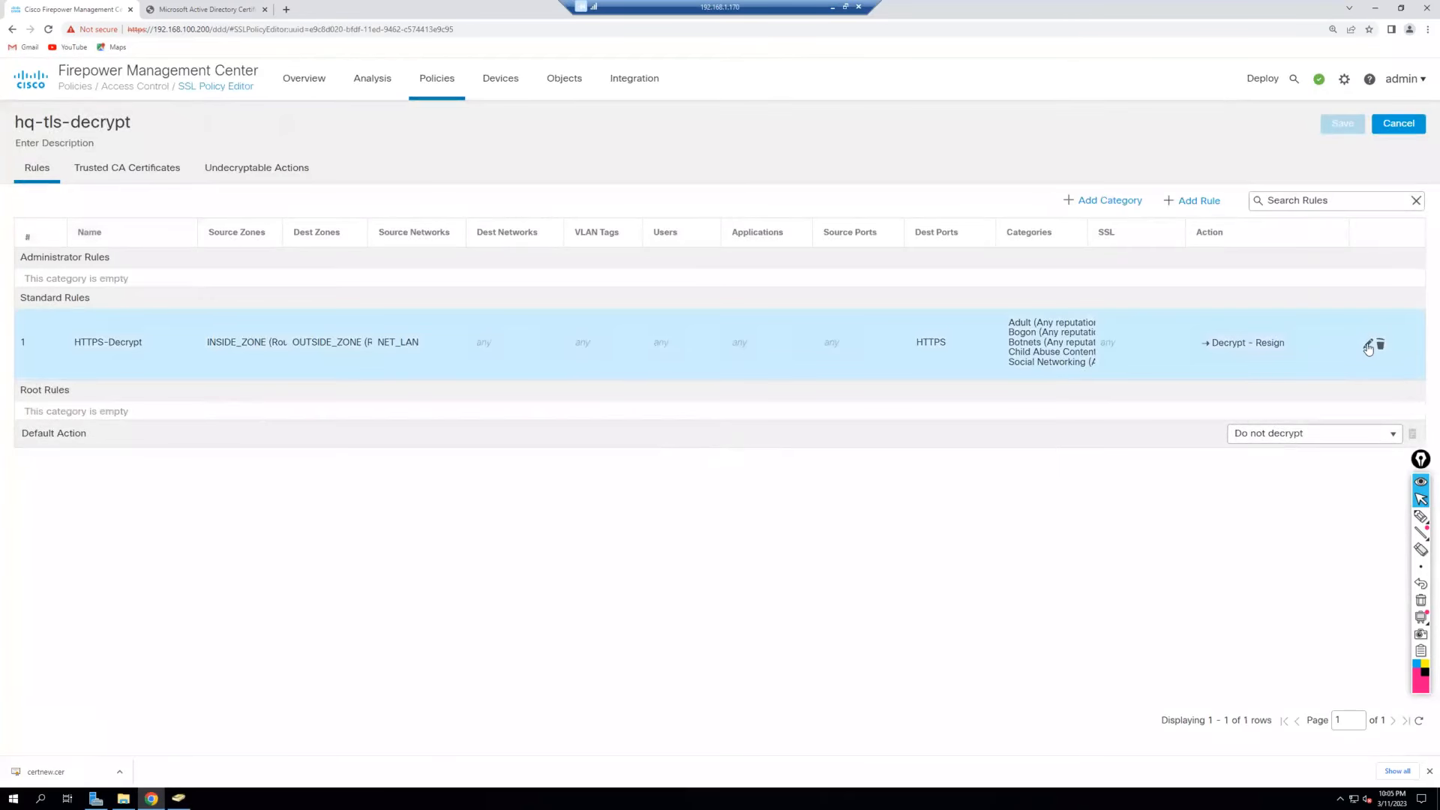
left_click(1368, 345)
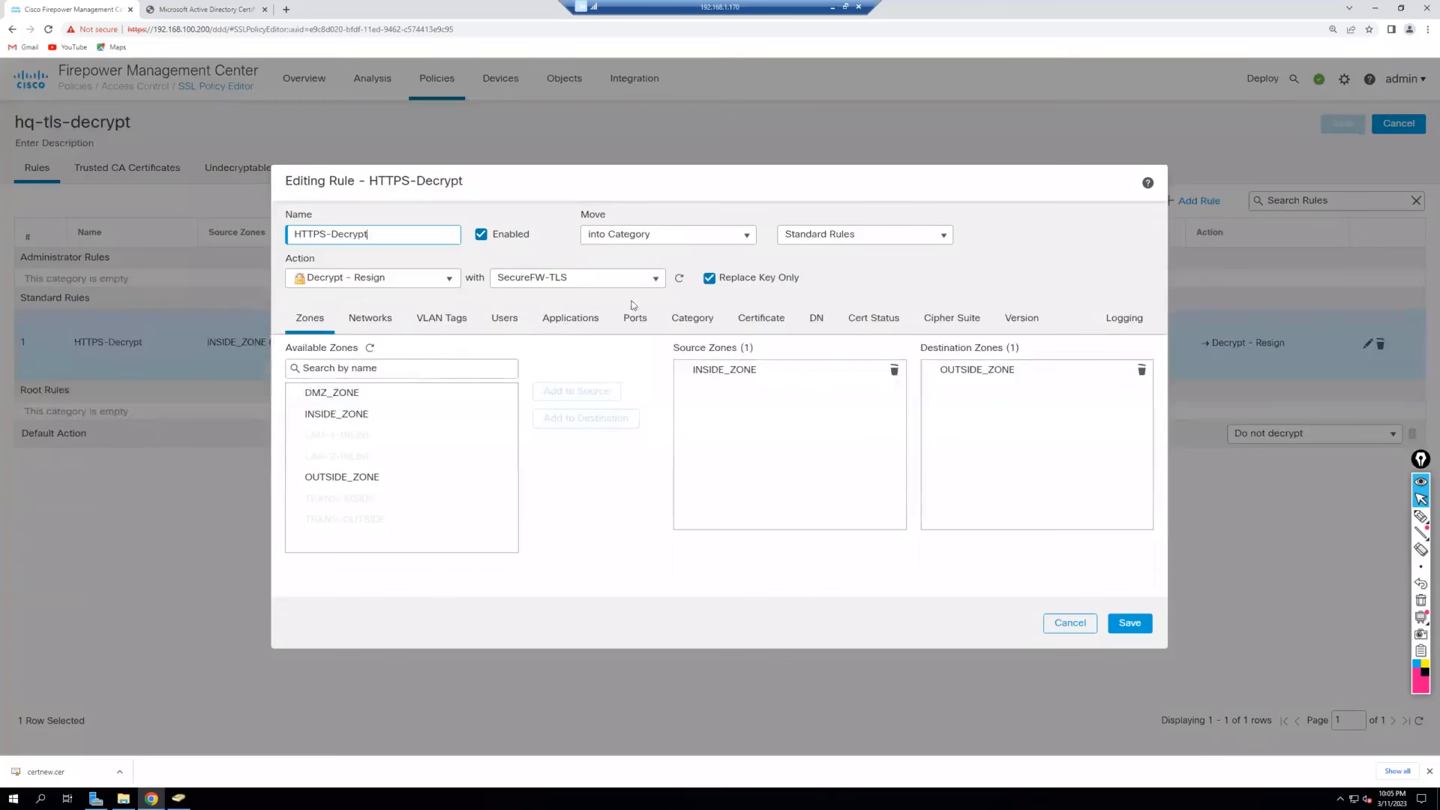
left_click(655, 280)
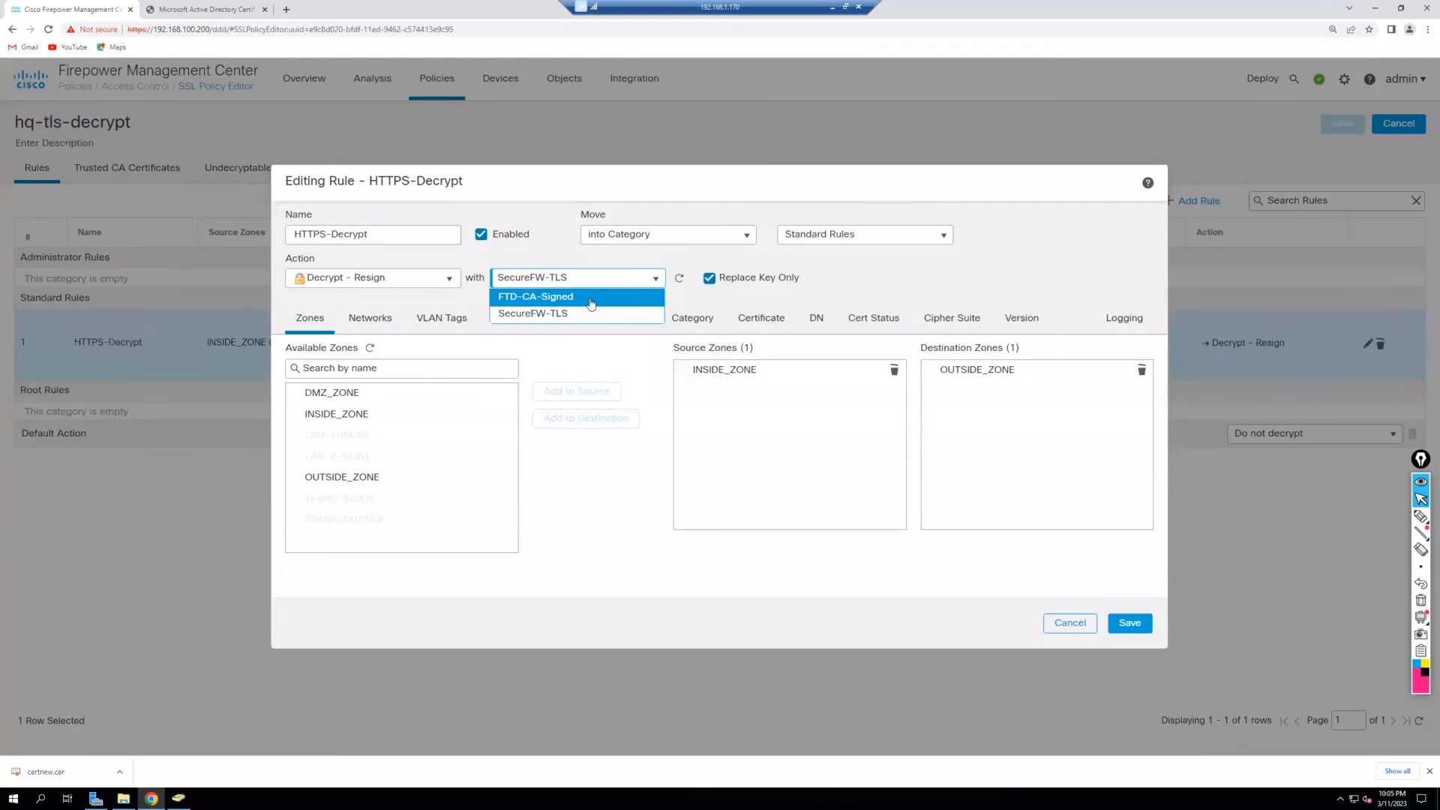
left_click(590, 300)
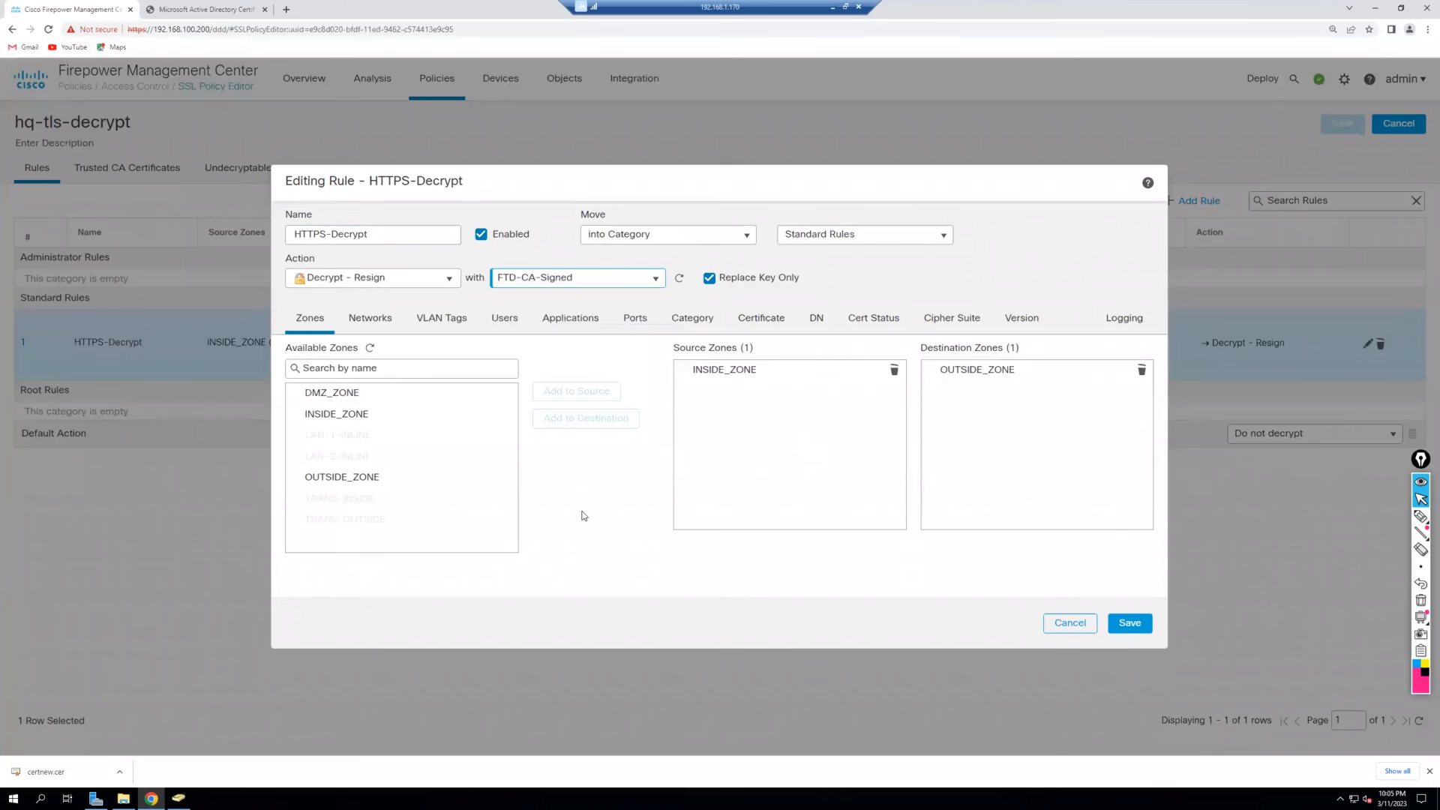
left_click(708, 279)
left_click(1129, 625)
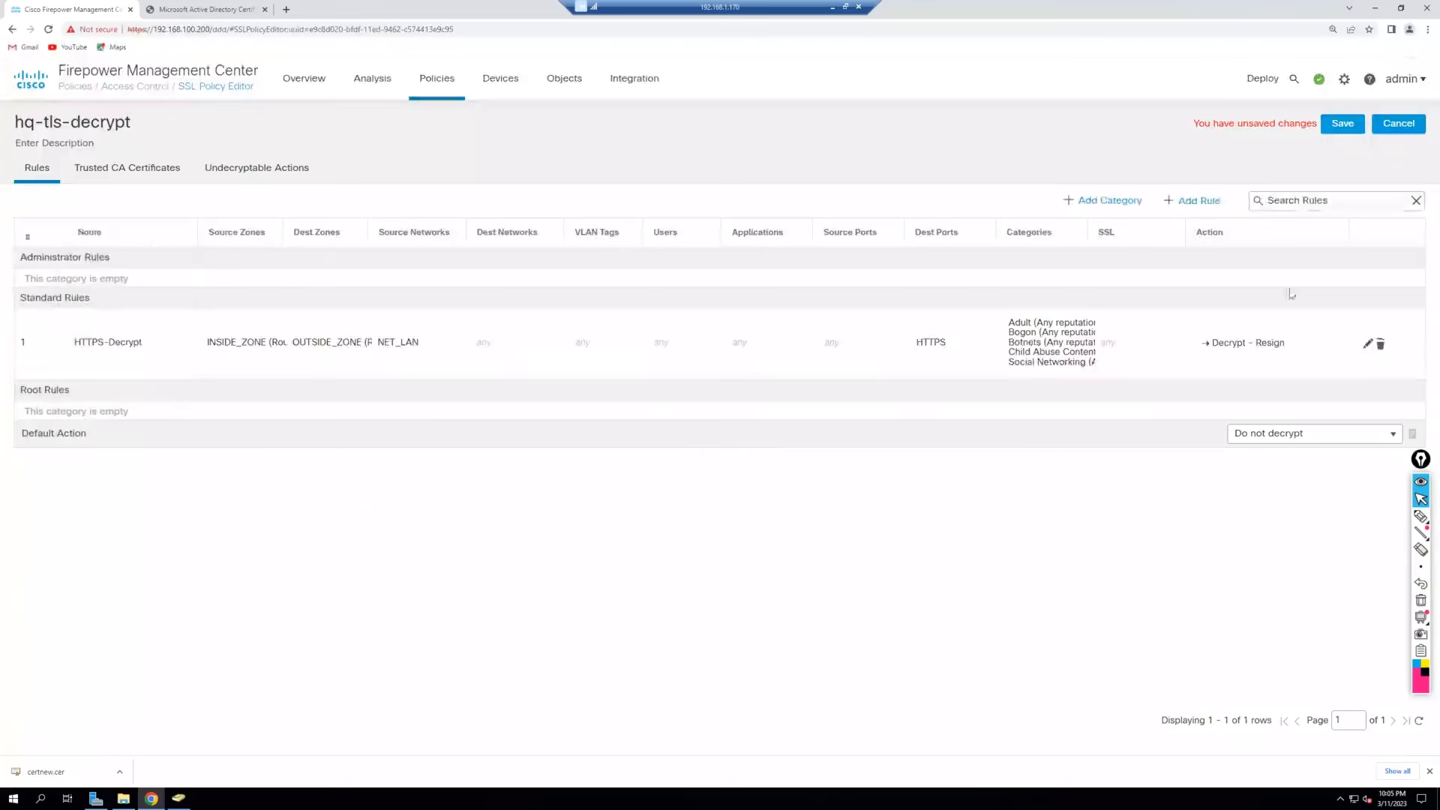
left_click(1341, 125)
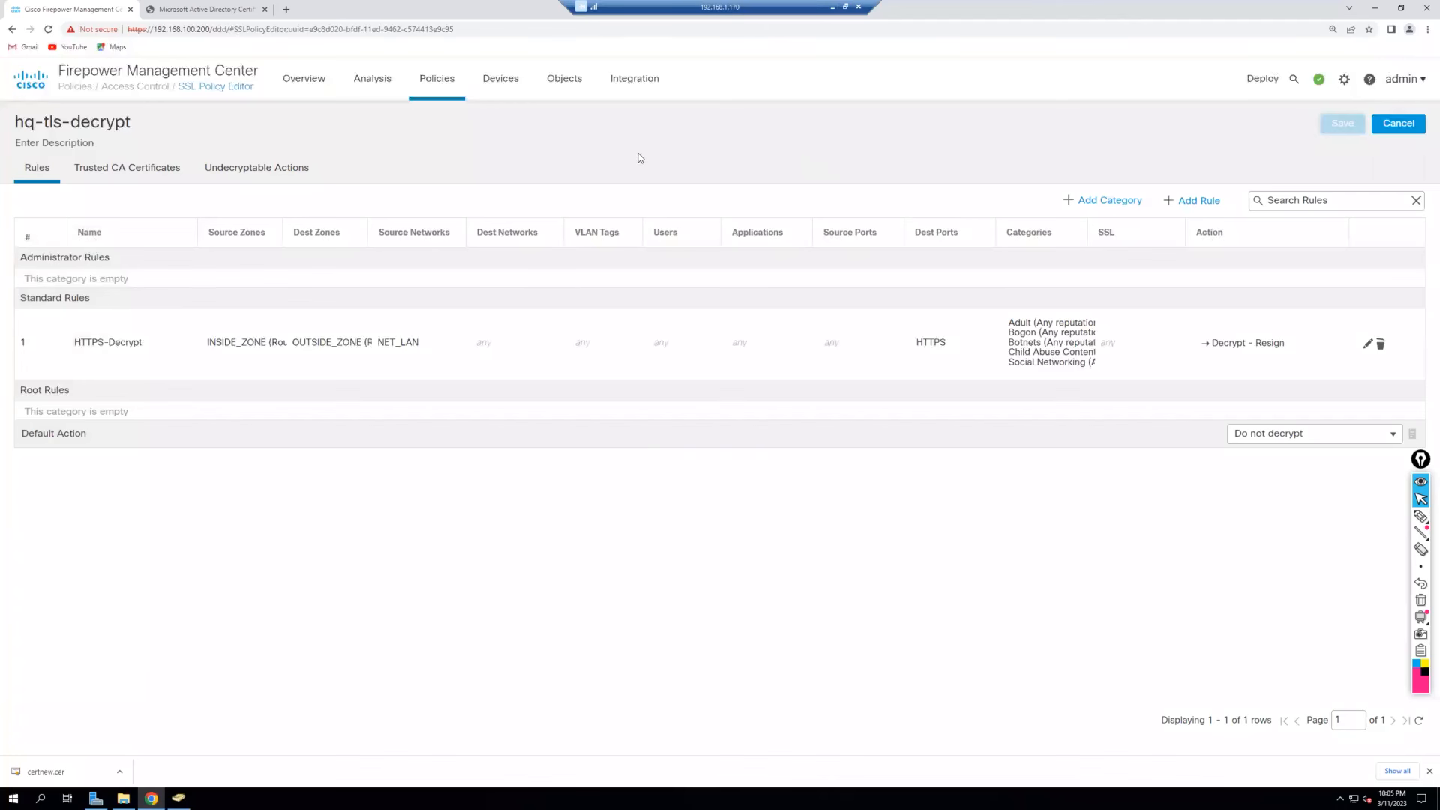
left_click(123, 798)
Select the root-ca certificate in the Downloads folder.
left_click(542, 327)
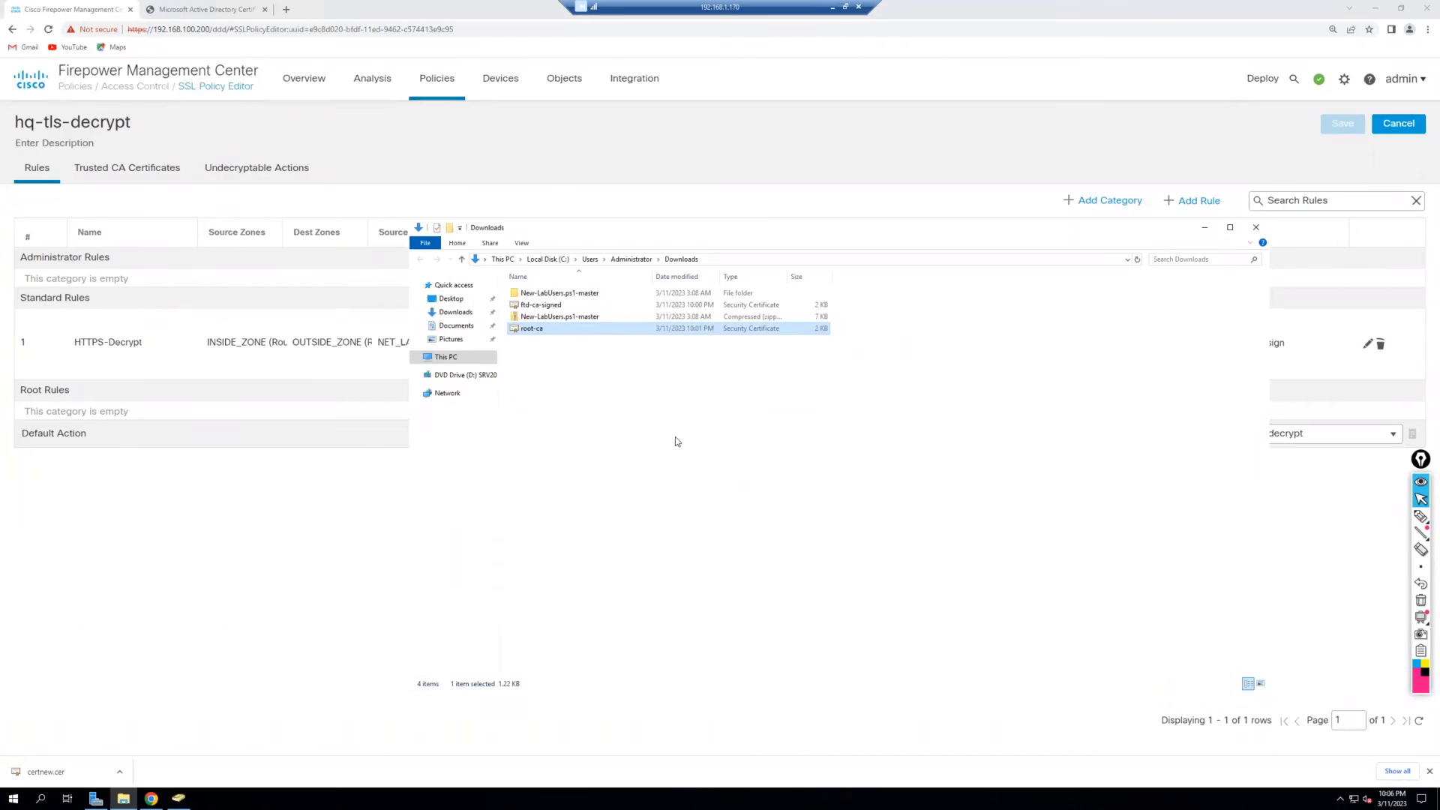
left_click(564, 309)
left_click(551, 330, "shift")
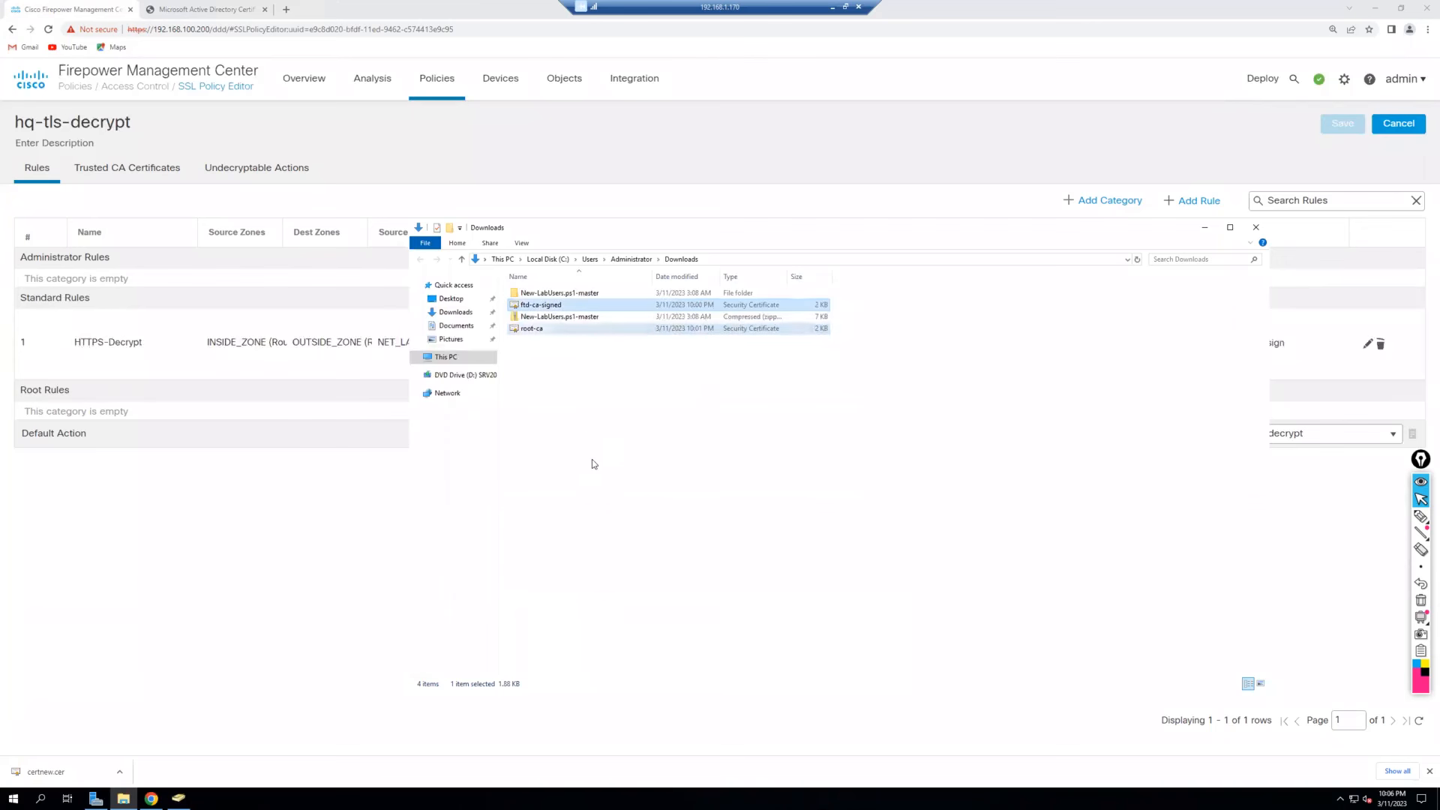
left_click(817, 481)
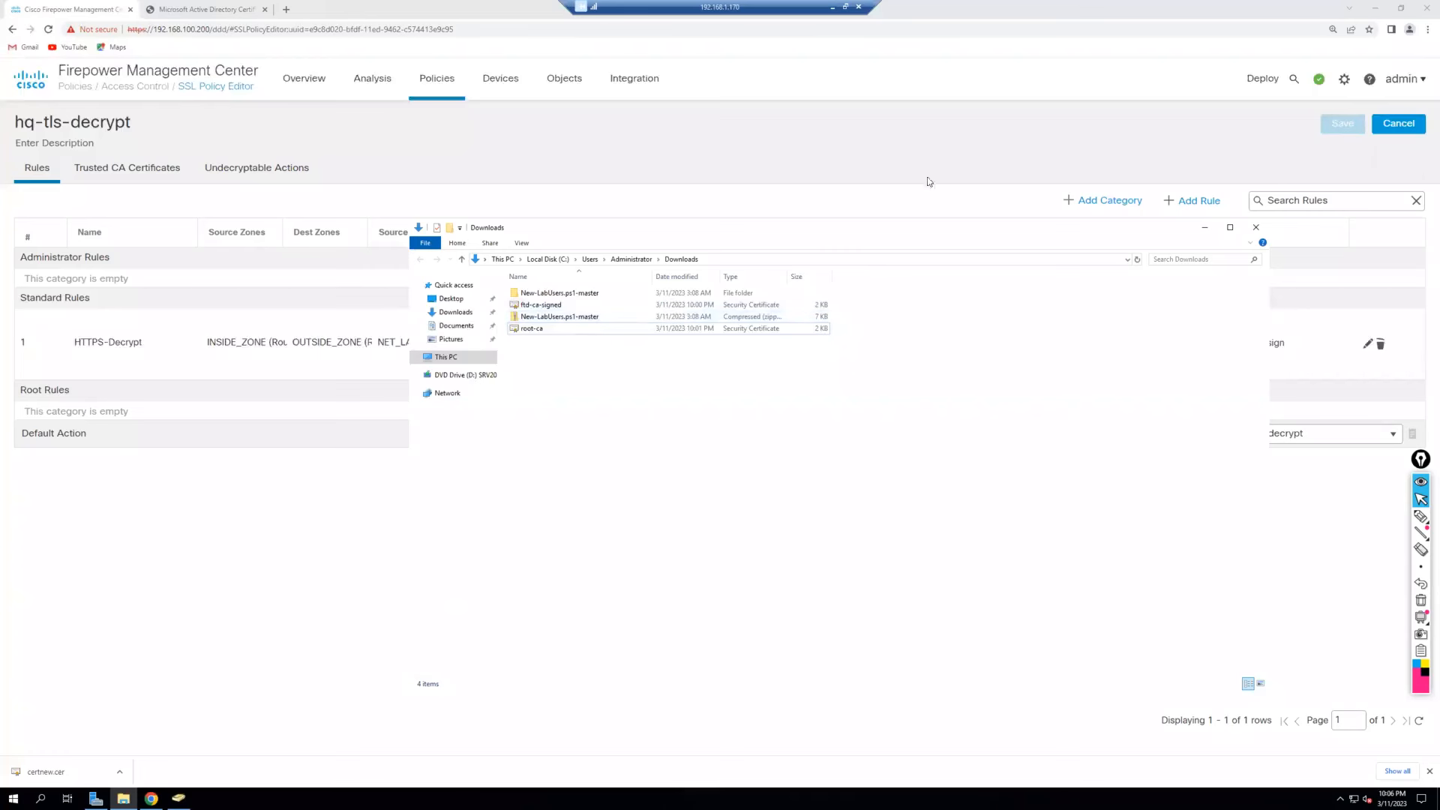
left_click(831, 7)
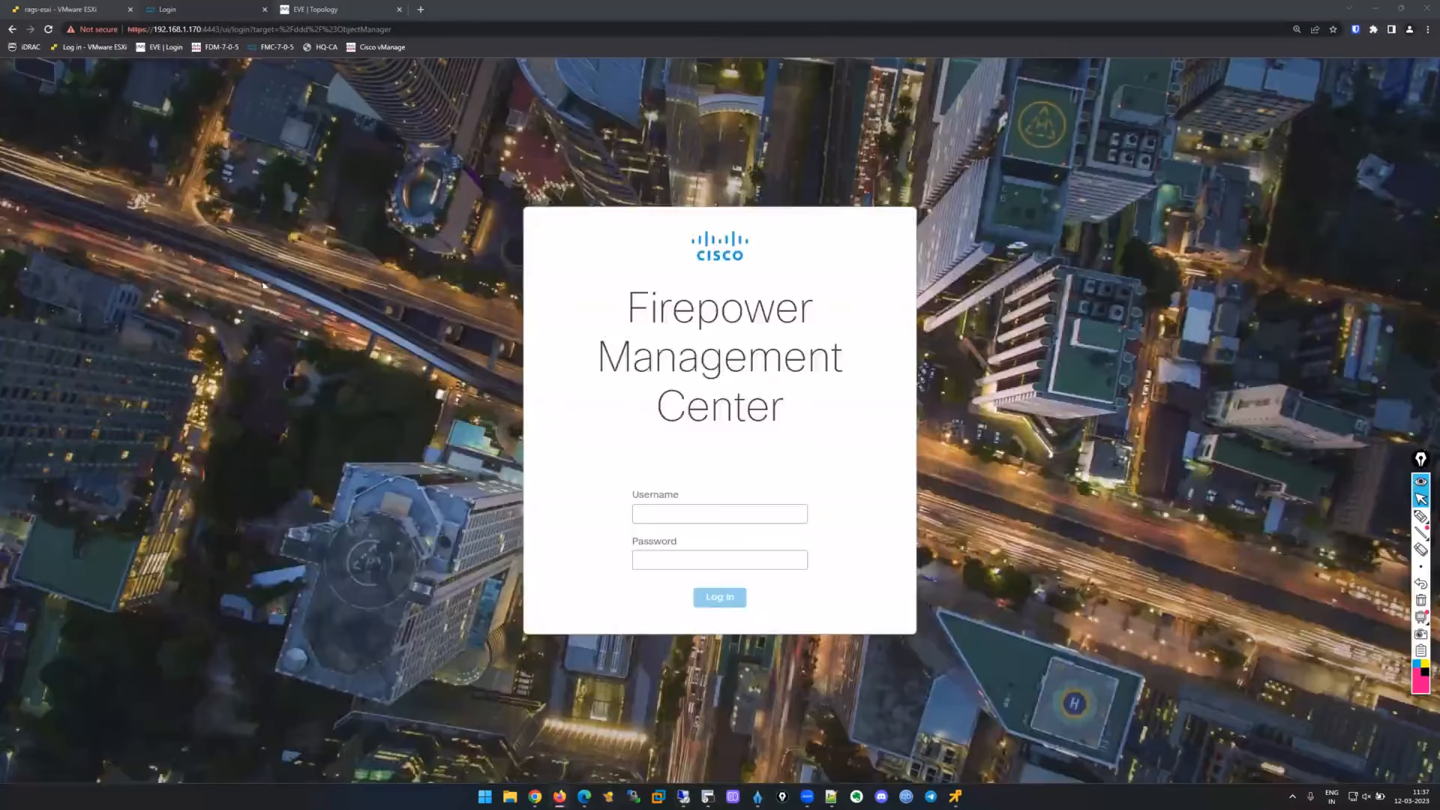
Switch to the EVE lab topology and bring up the hq-user console at its lock screen.
key("ctrl+Tab")
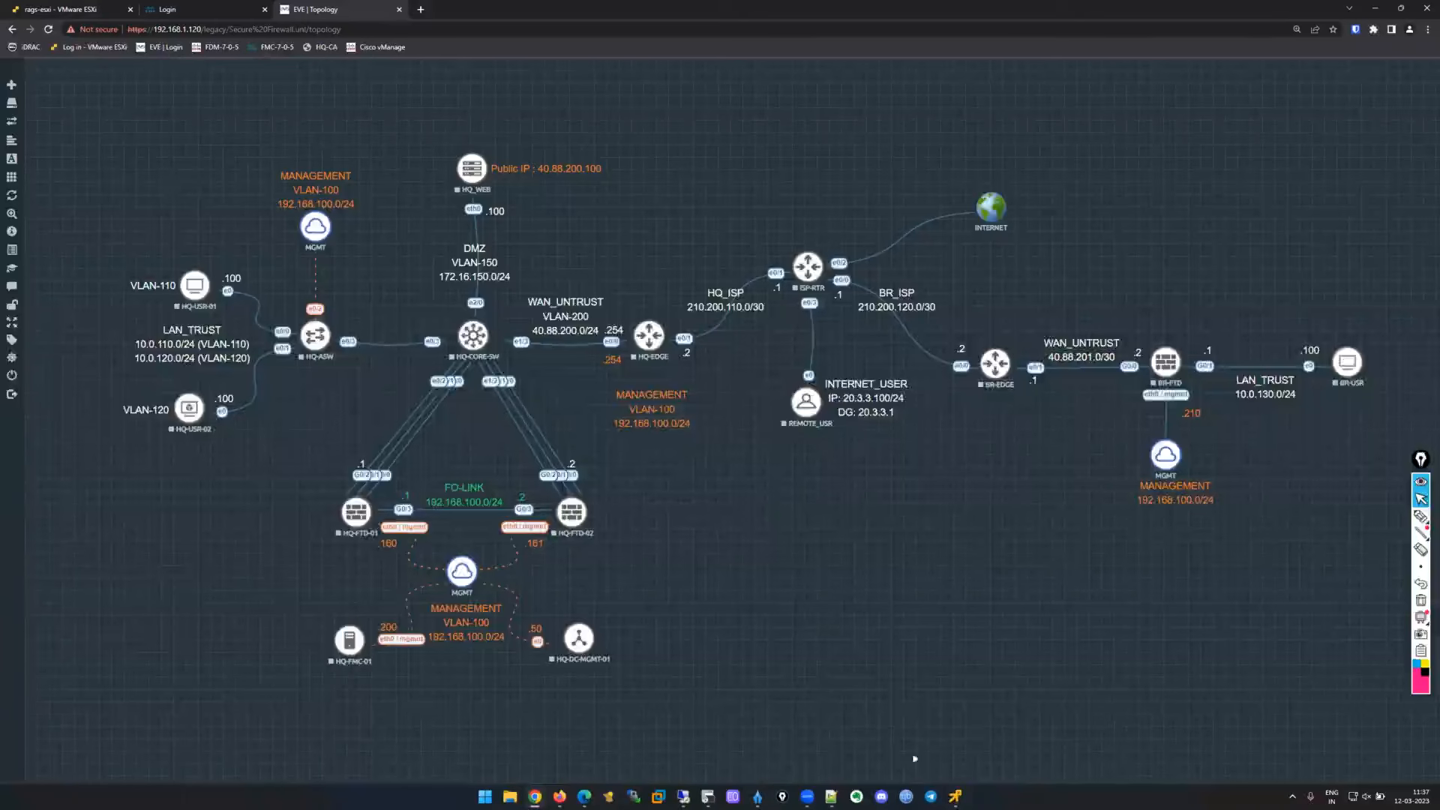
mouse_move(956, 796)
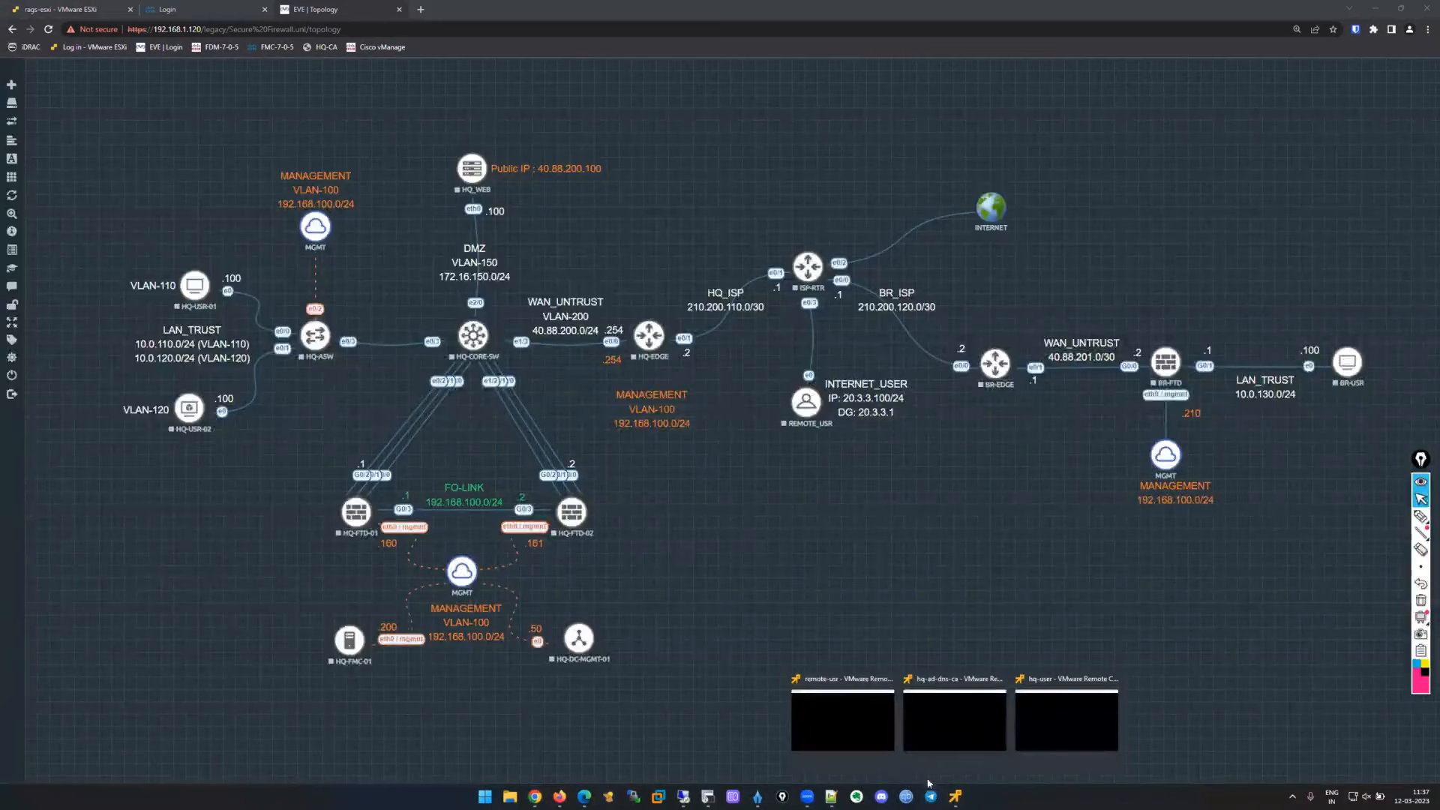
left_click(1074, 721)
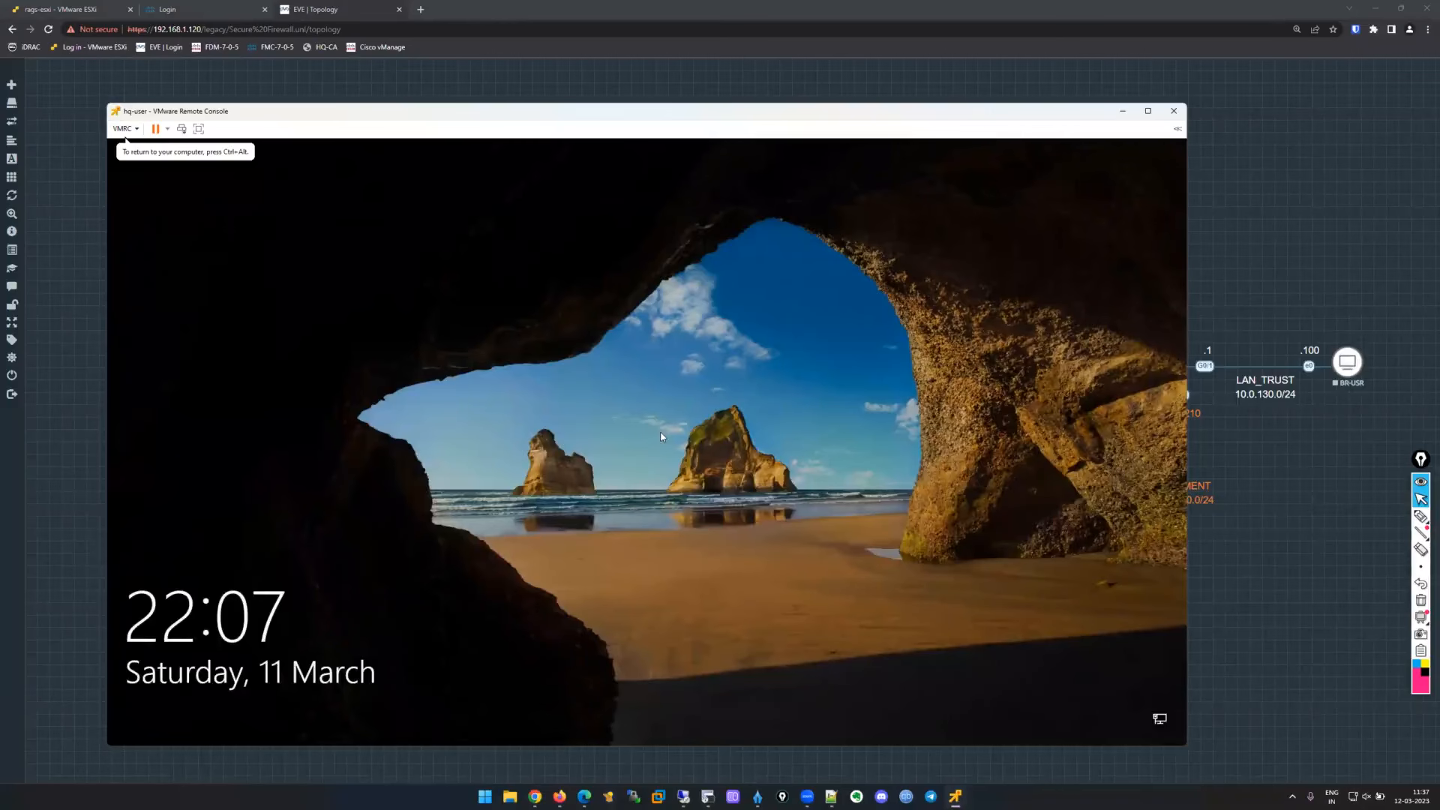
Wake the hq-user lock screen, release input with Ctrl+Alt, and minimize the console.
left_click(627, 404)
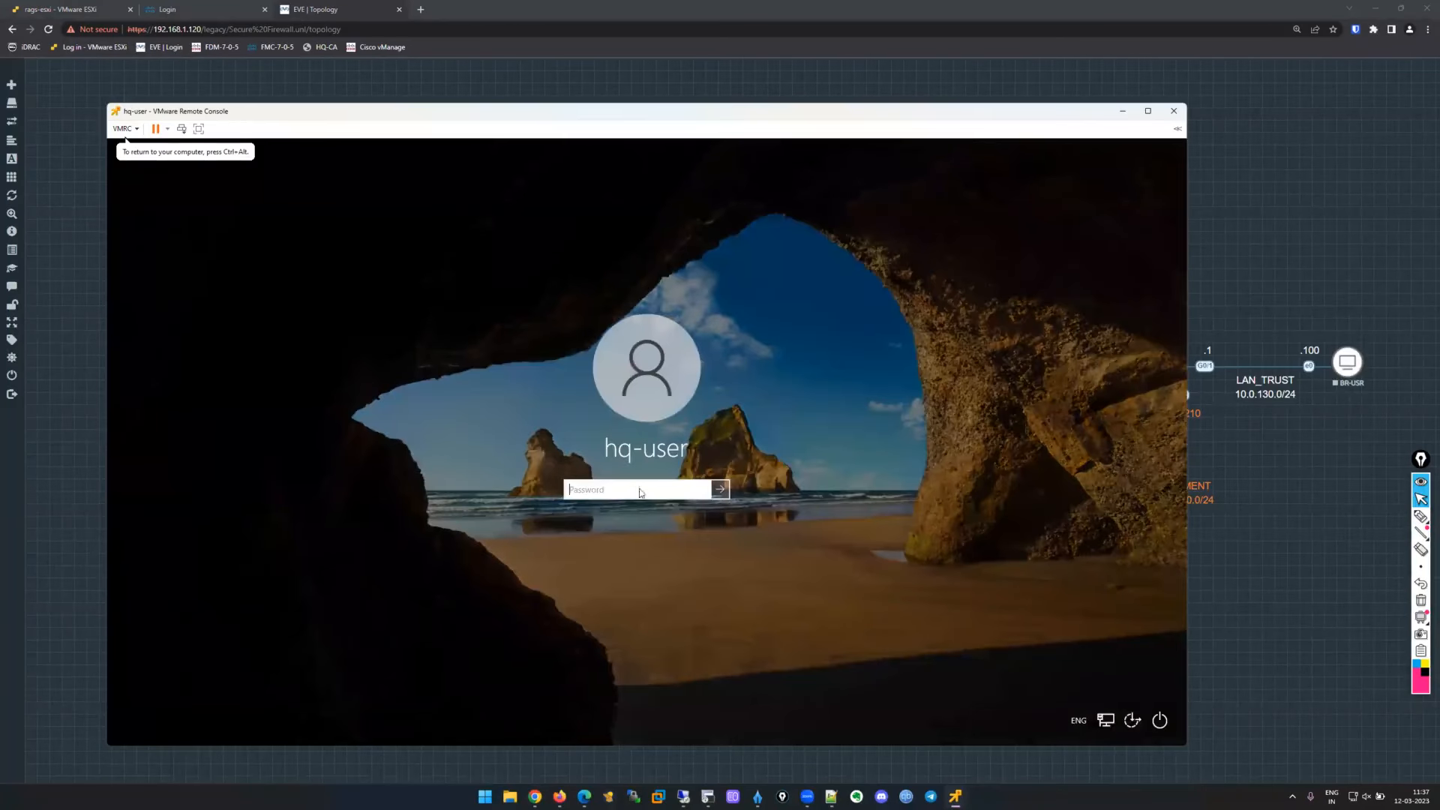
key("ctrl+alt")
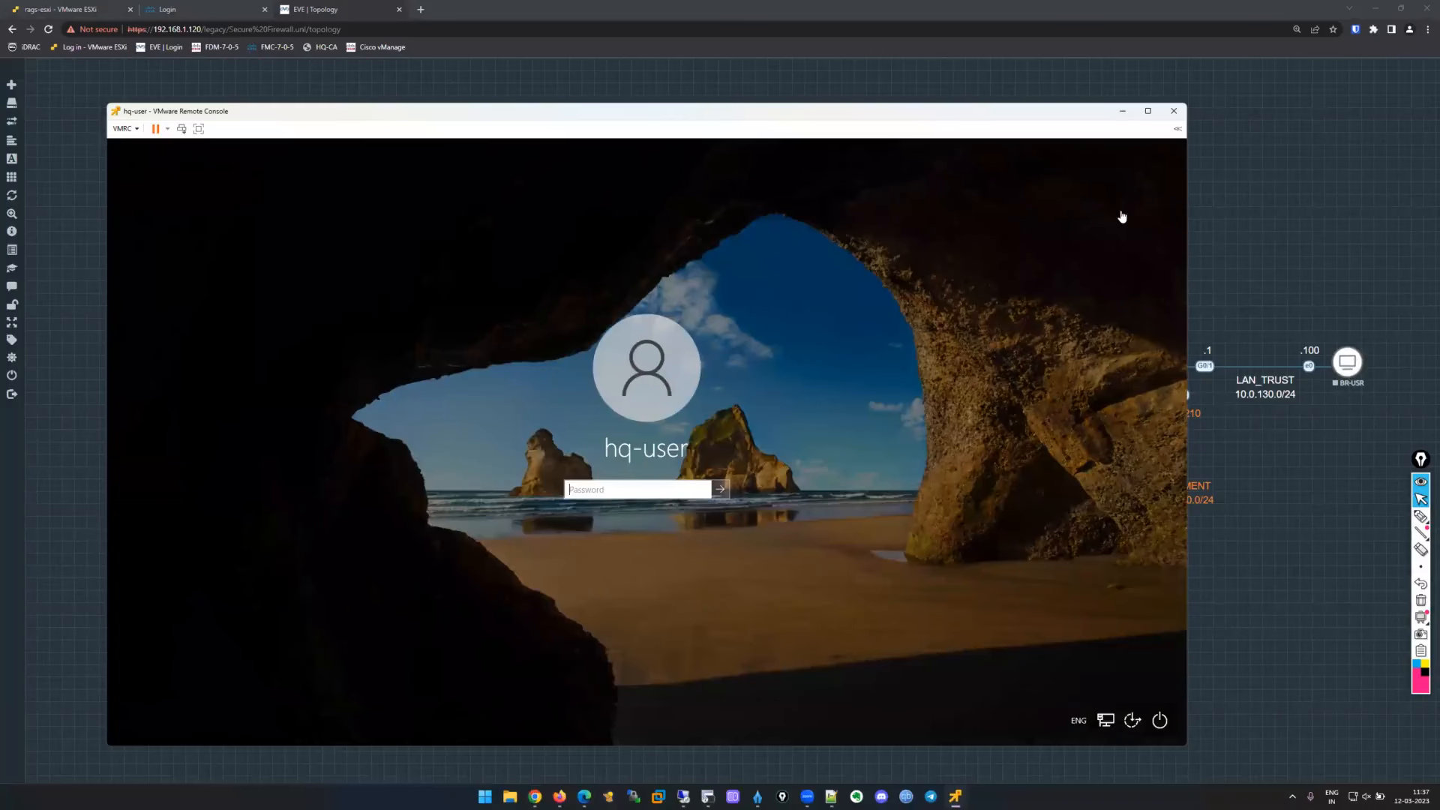
left_click(1123, 113)
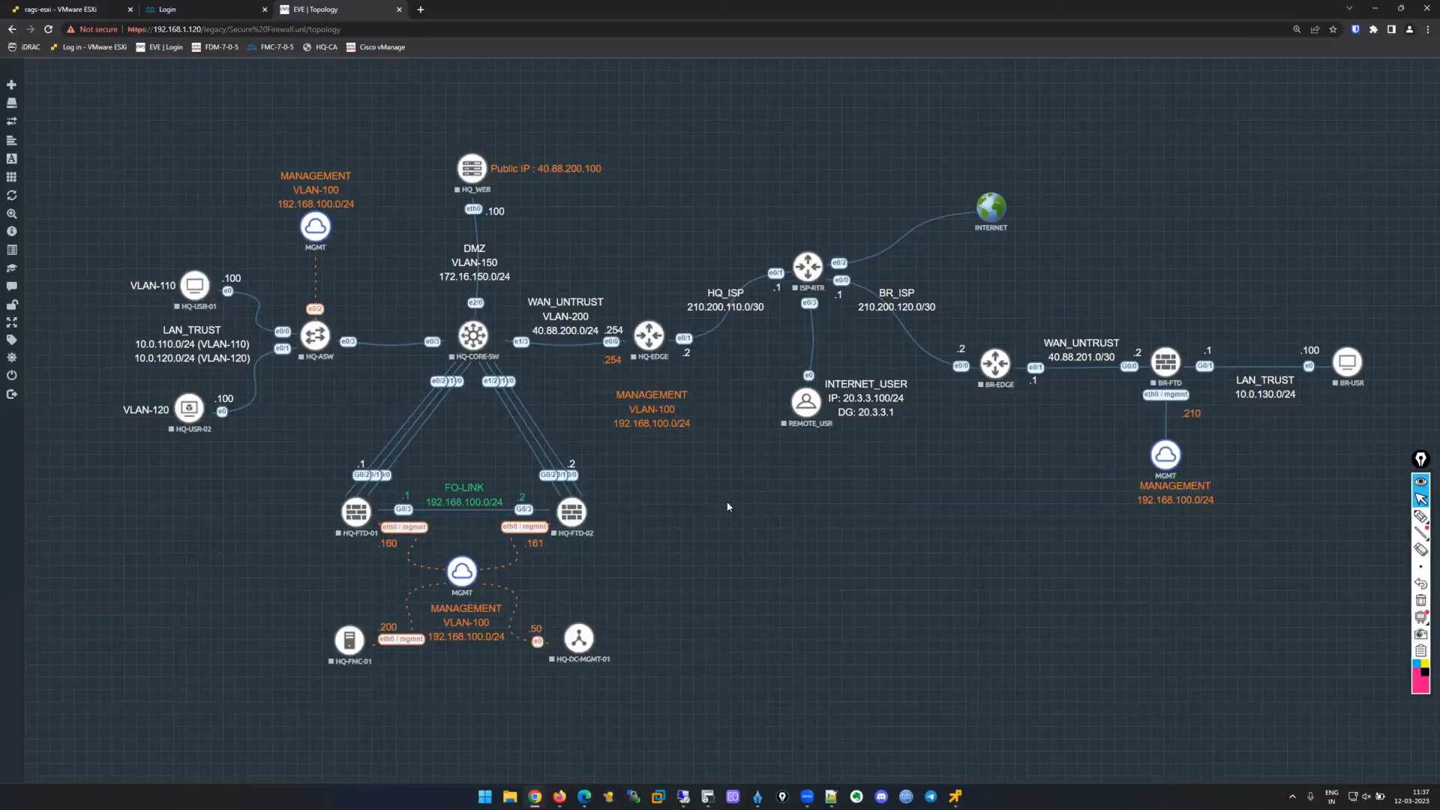
Draw the pen path from HQ-DC-MGMT-01 via HQ-FTD-01 to HQ-USR-01, undoing a stray stroke.
left_click(1420, 516)
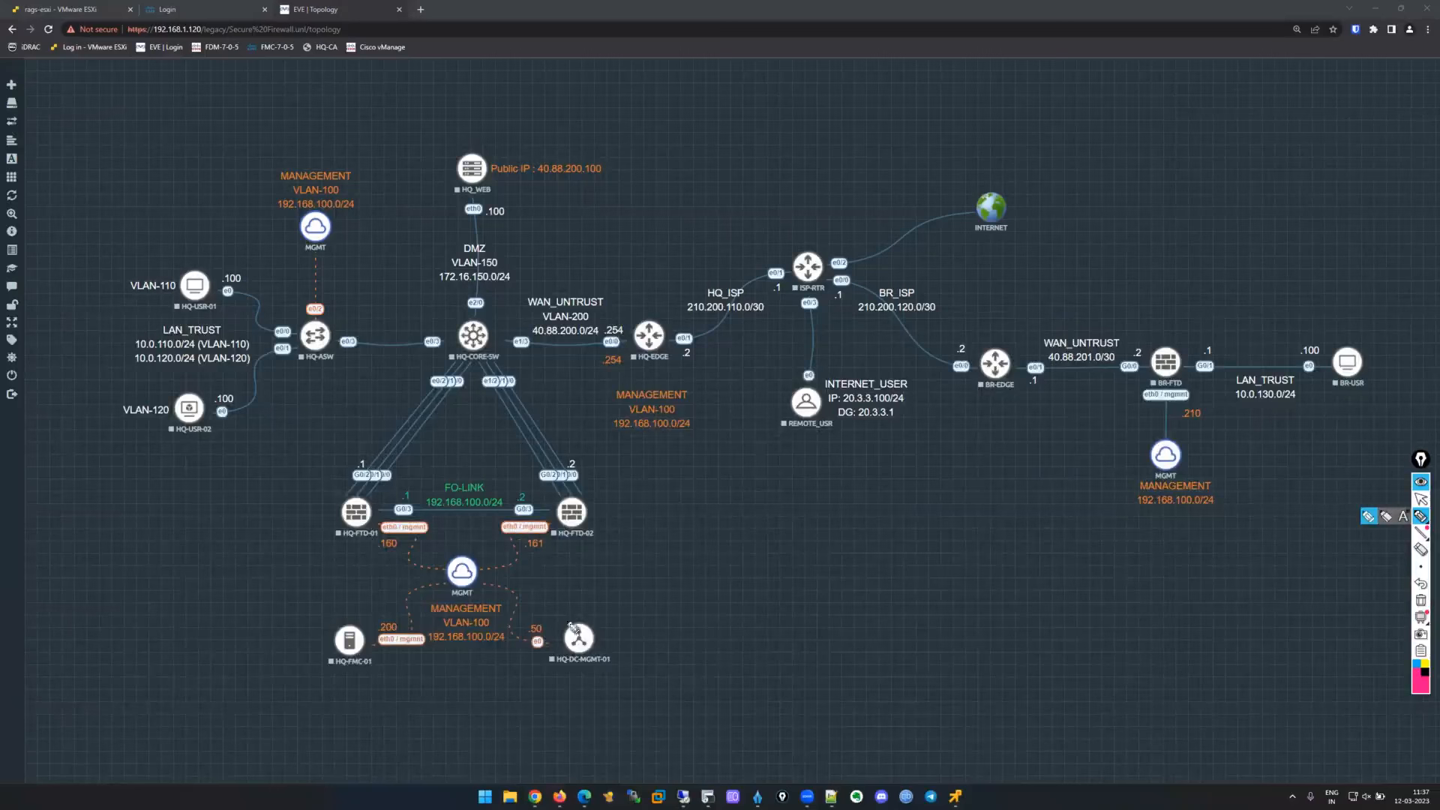
mouse_move(581, 592)
left_mouse_down()
mouse_move(550, 606)
mouse_move(540, 480)
mouse_move(613, 363)
mouse_move(606, 381)
left_mouse_up()
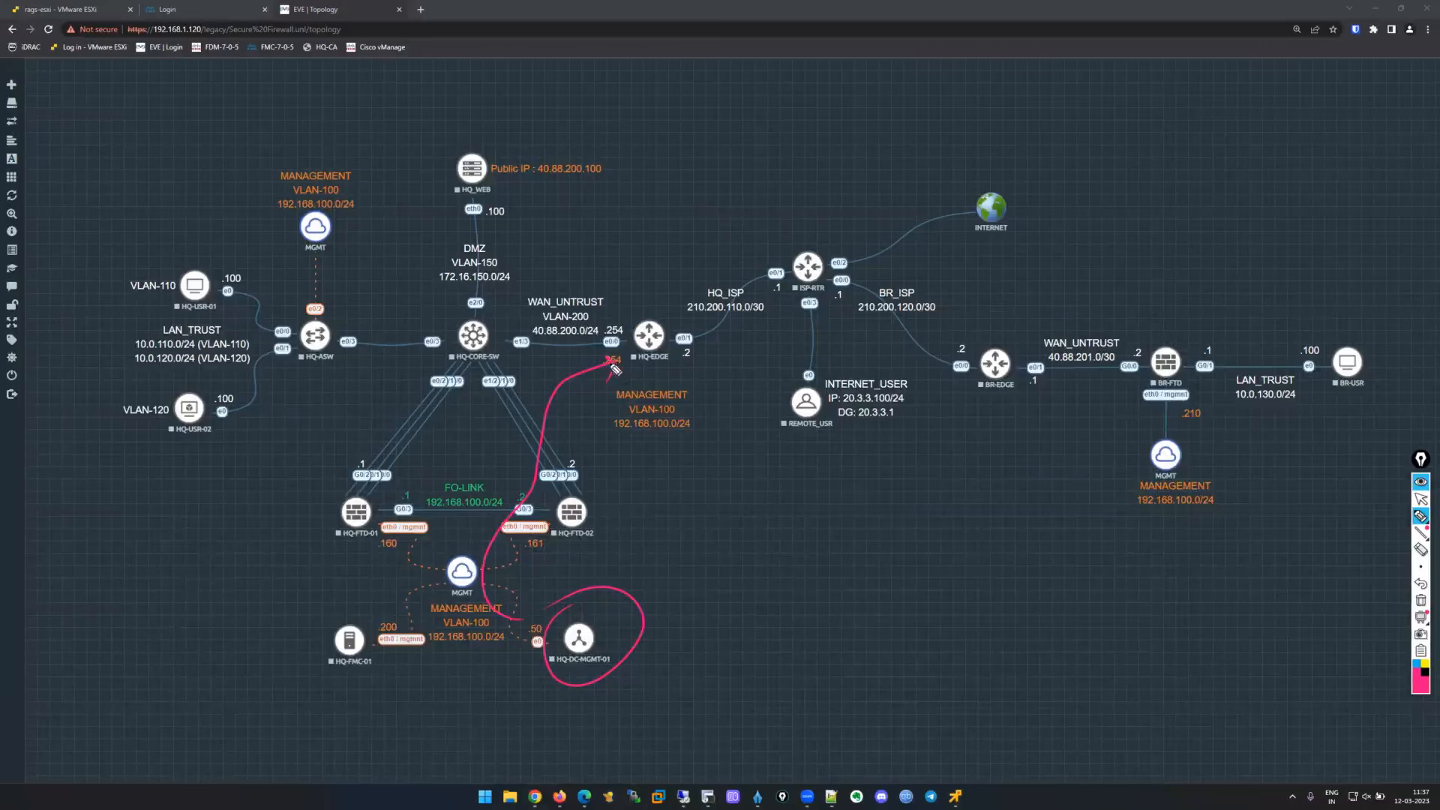
mouse_move(609, 364)
left_mouse_down()
mouse_move(621, 339)
mouse_move(391, 352)
mouse_move(216, 298)
left_mouse_up()
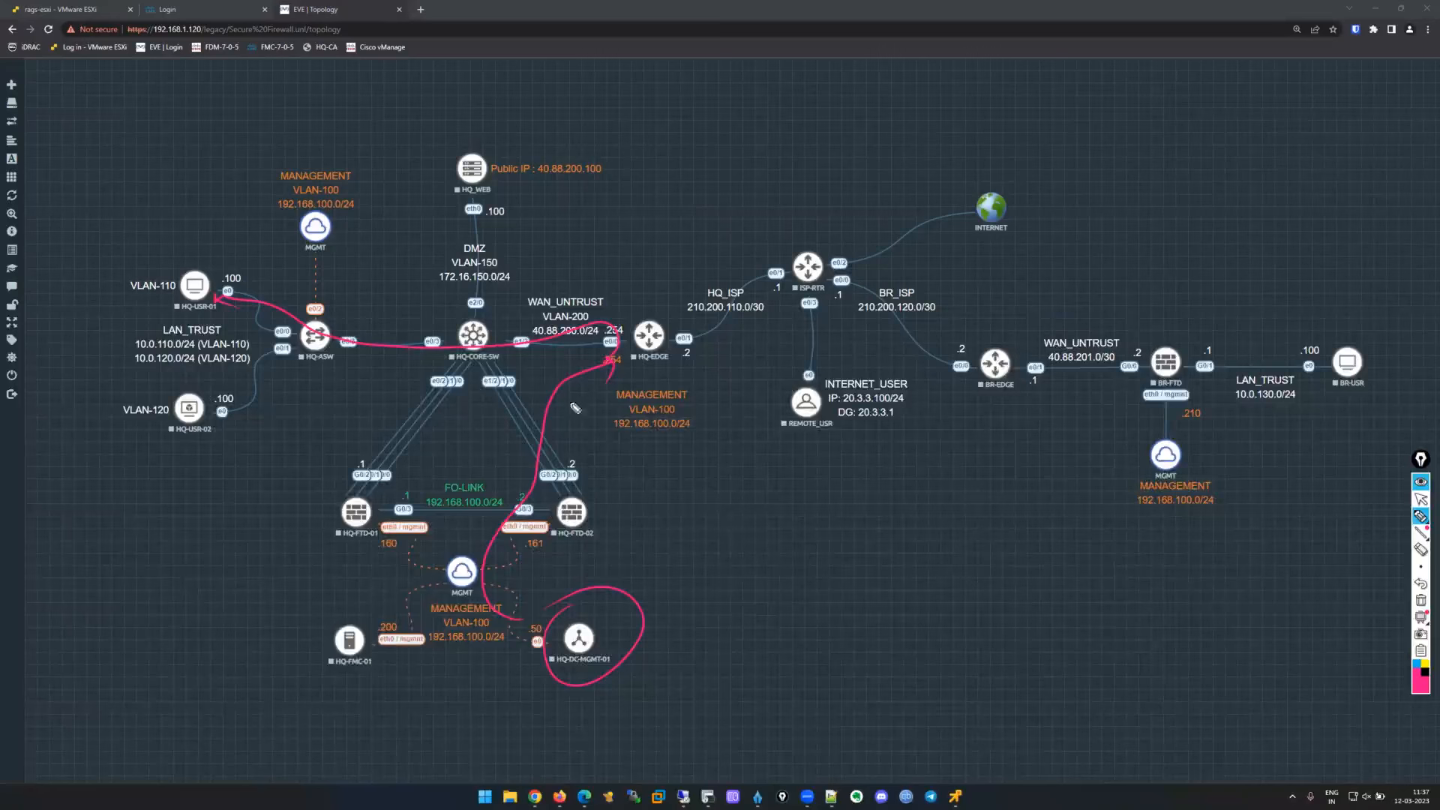
left_click(1421, 587)
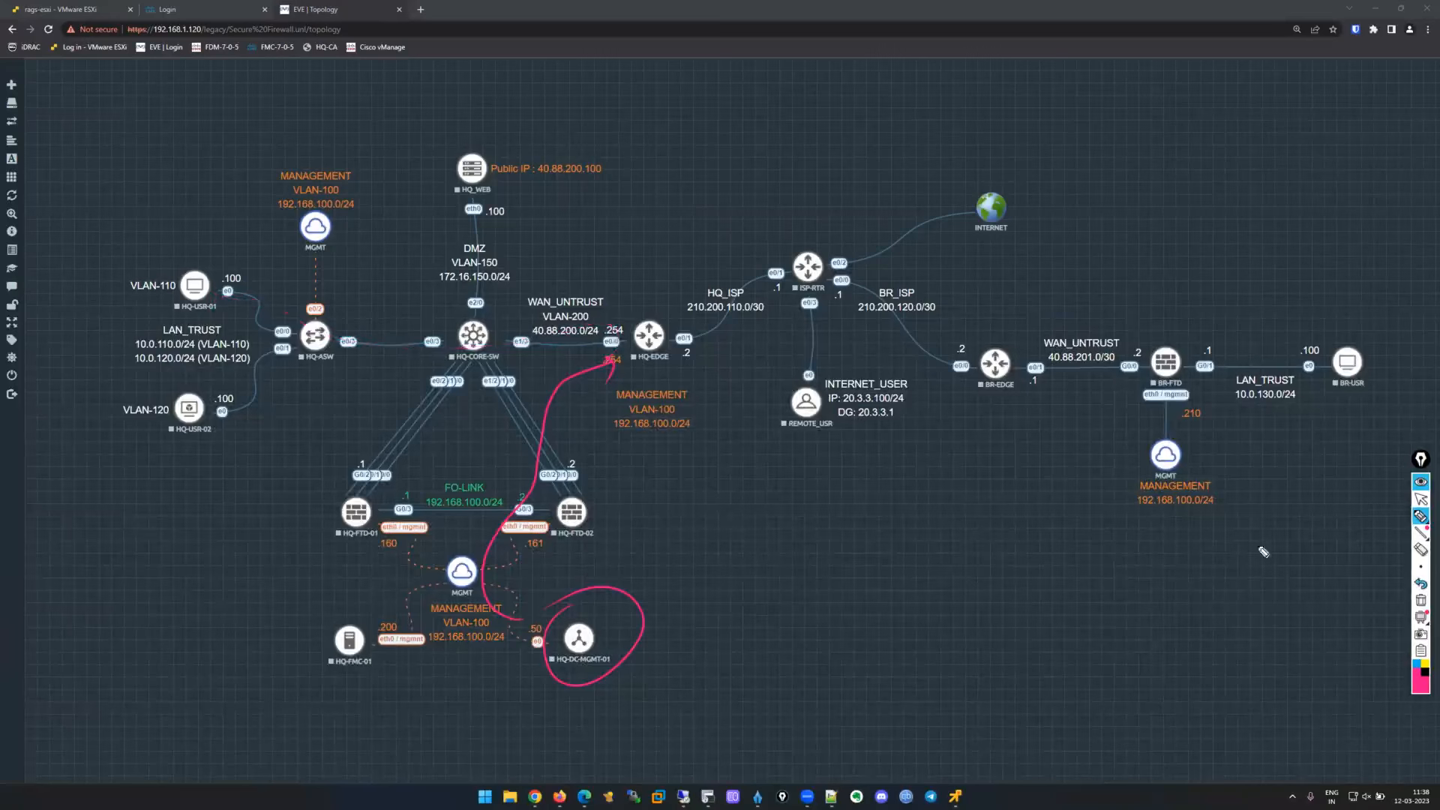
mouse_move(510, 346)
left_mouse_down()
mouse_move(405, 452)
mouse_move(356, 362)
mouse_move(219, 306)
left_mouse_up()
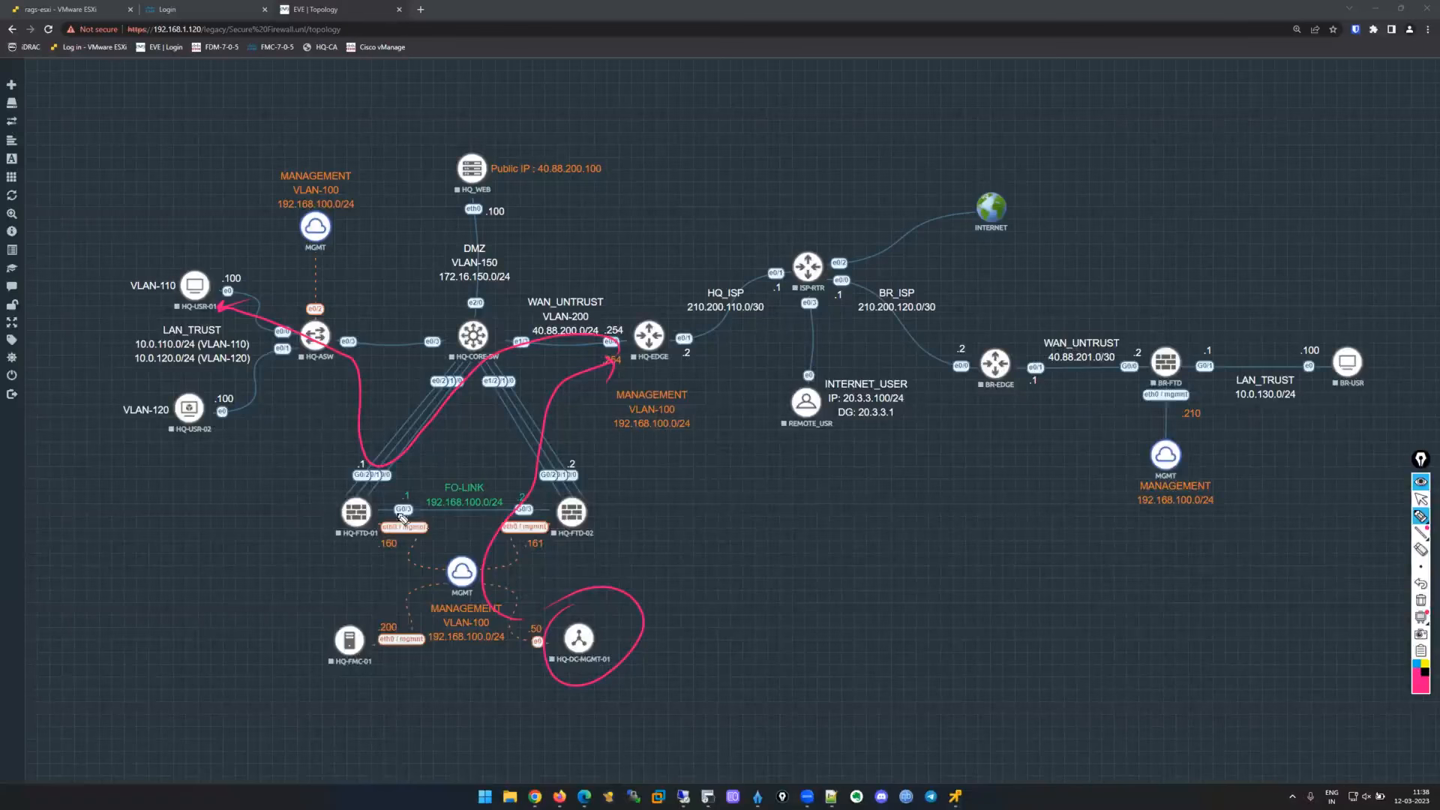
Write 'tcp 3389' beside HQ-FTD-01 and 'outside → inside' near the WAN link.
left_click_drag(324, 555, 320, 574)
mouse_move(335, 552)
left_mouse_down()
mouse_move(336, 574)
mouse_move(348, 556)
left_mouse_up()
left_click_drag(355, 548, 360, 559)
left_click_drag(302, 514, 305, 550)
left_click_drag(301, 535, 326, 529)
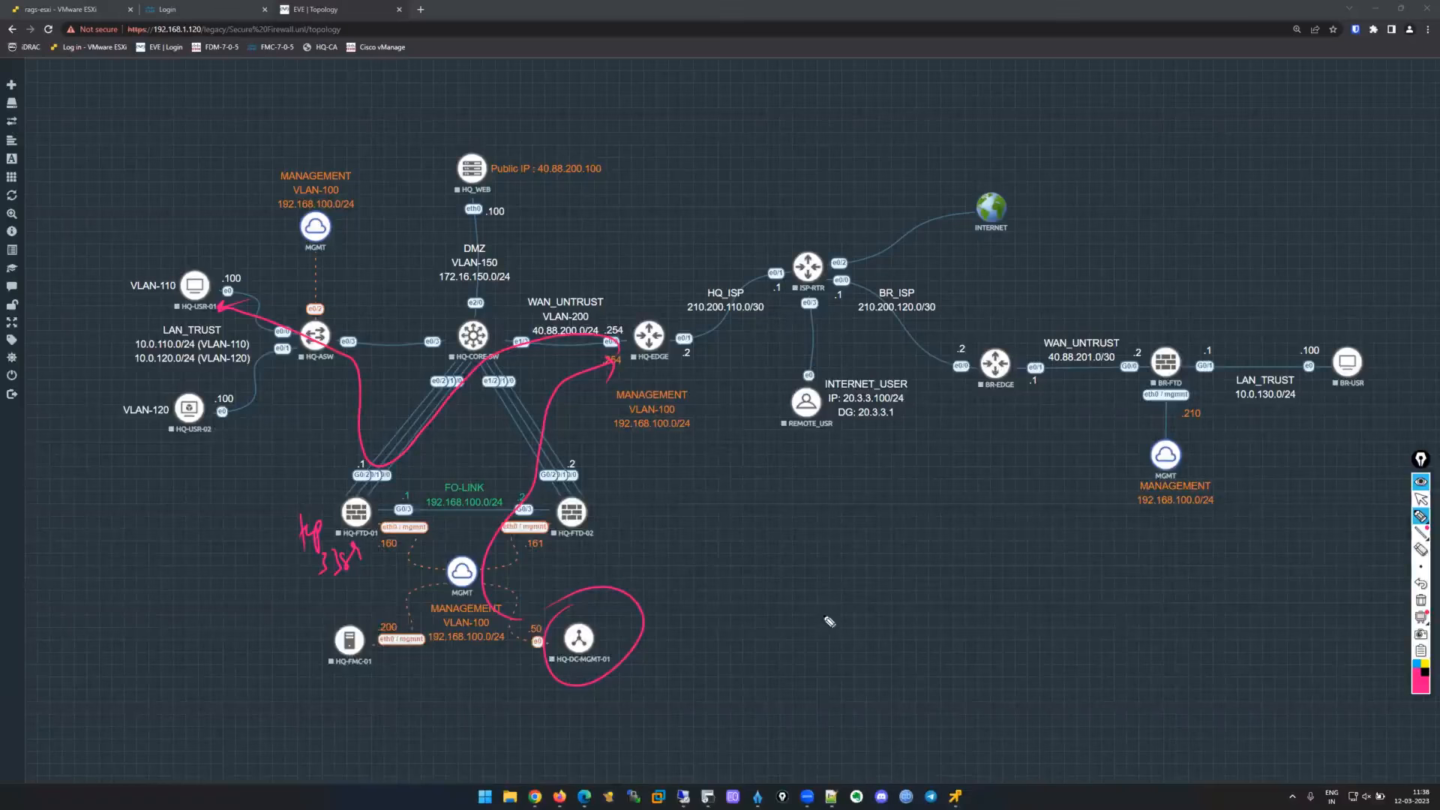
left_click_drag(586, 264, 747, 196)
left_click_drag(682, 253, 748, 214)
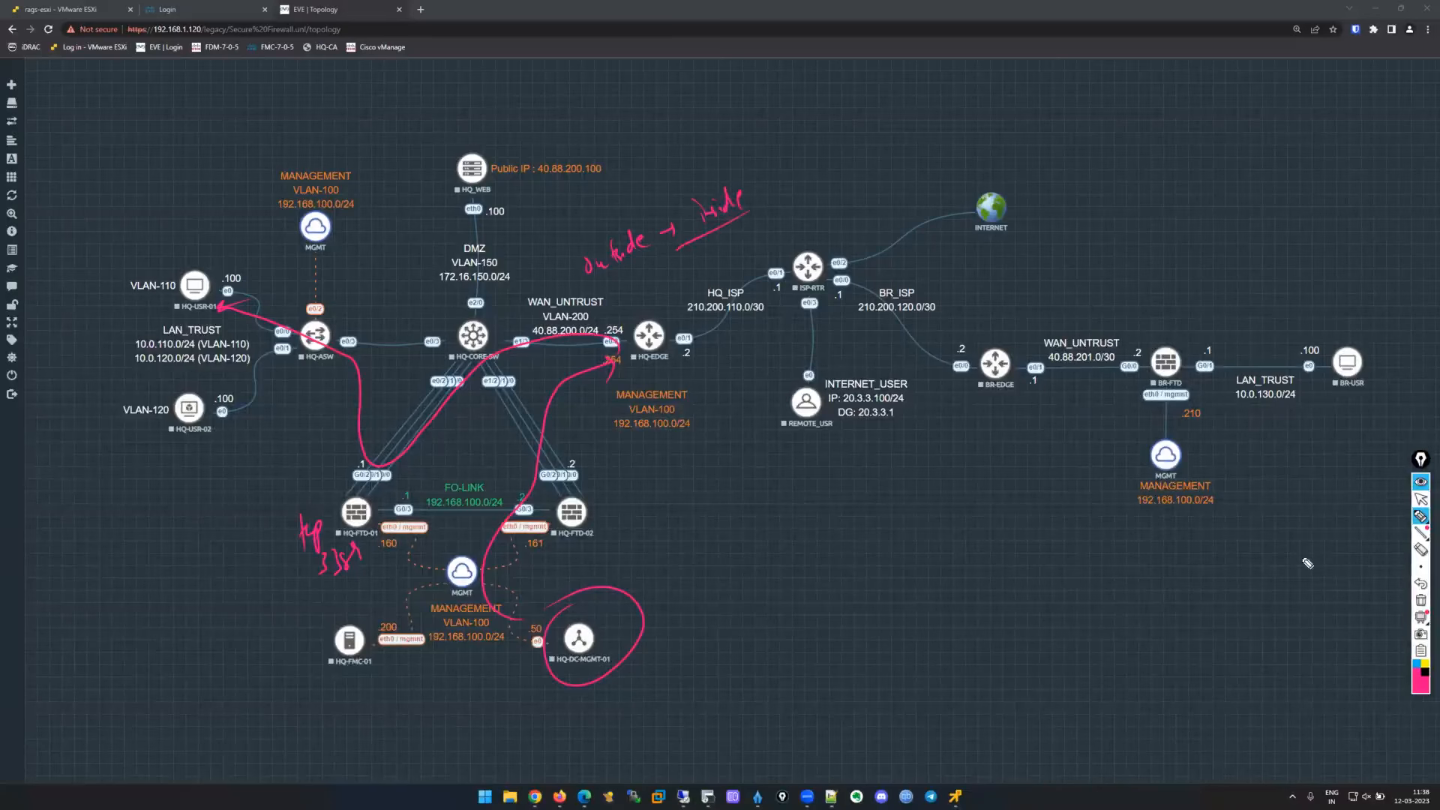
left_click(1421, 500)
Bring back the hq-user console, sign in with the account password, then start entering the username.
left_click(1066, 719)
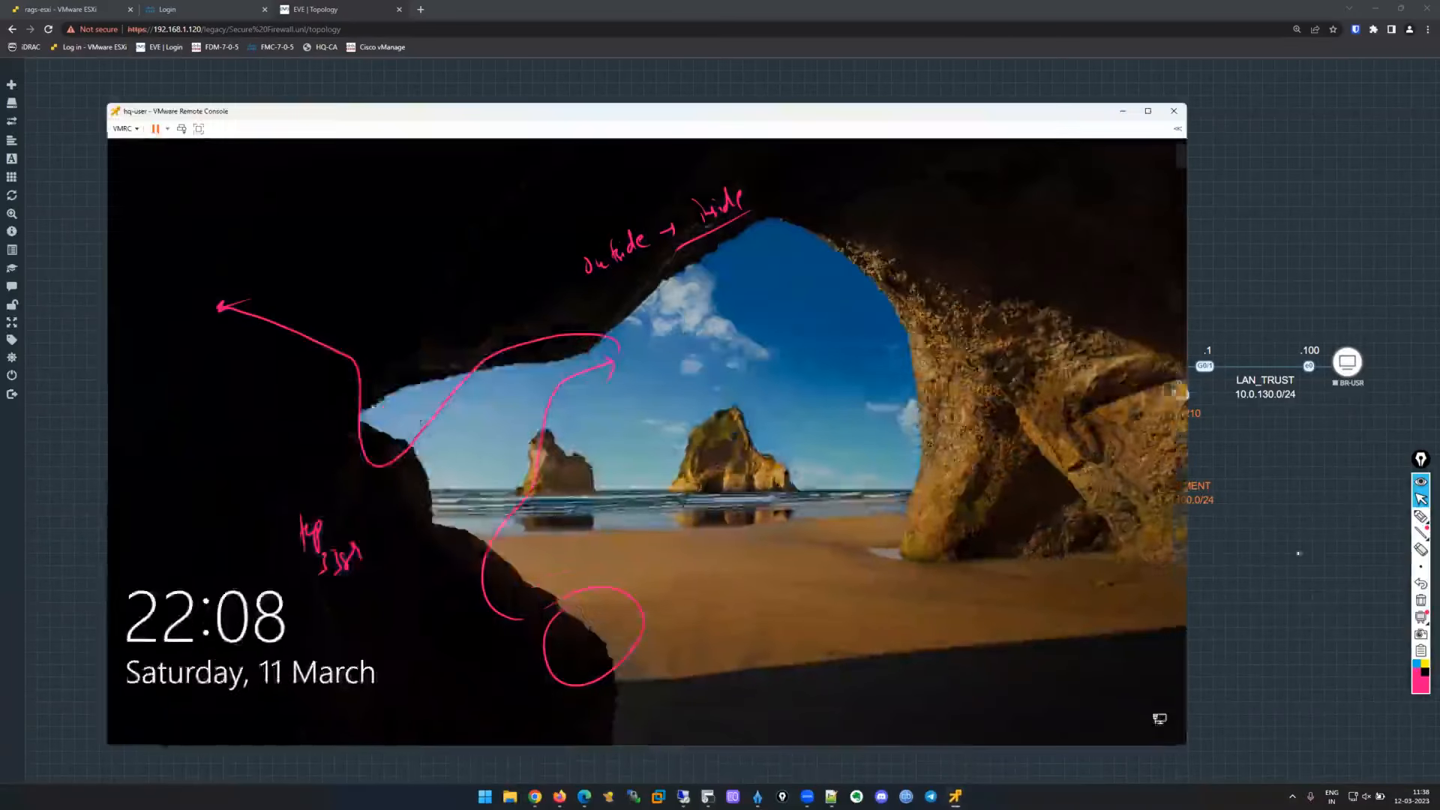
left_click(639, 464)
type("••••••••")
key("Return")
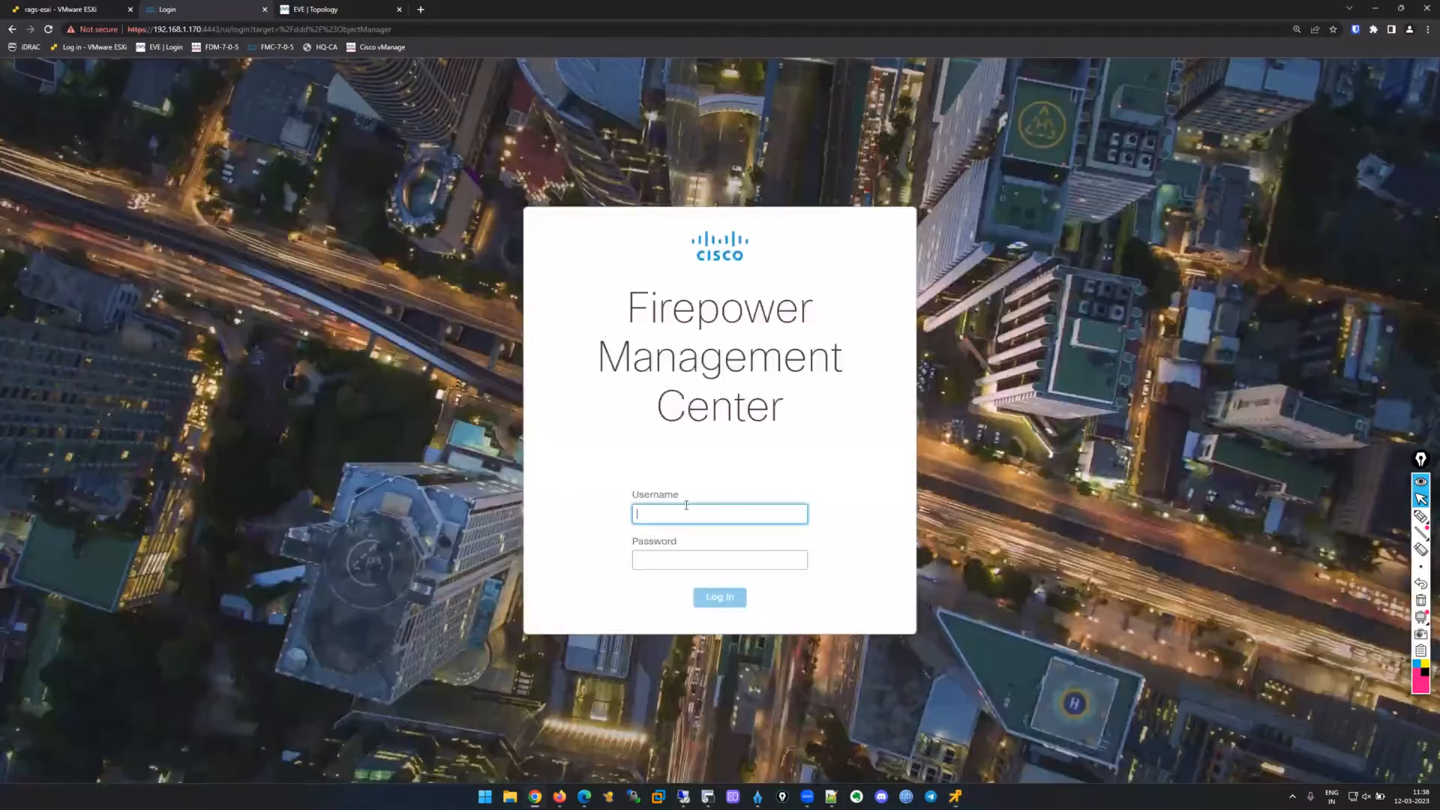
type("admin")
key("Tab")
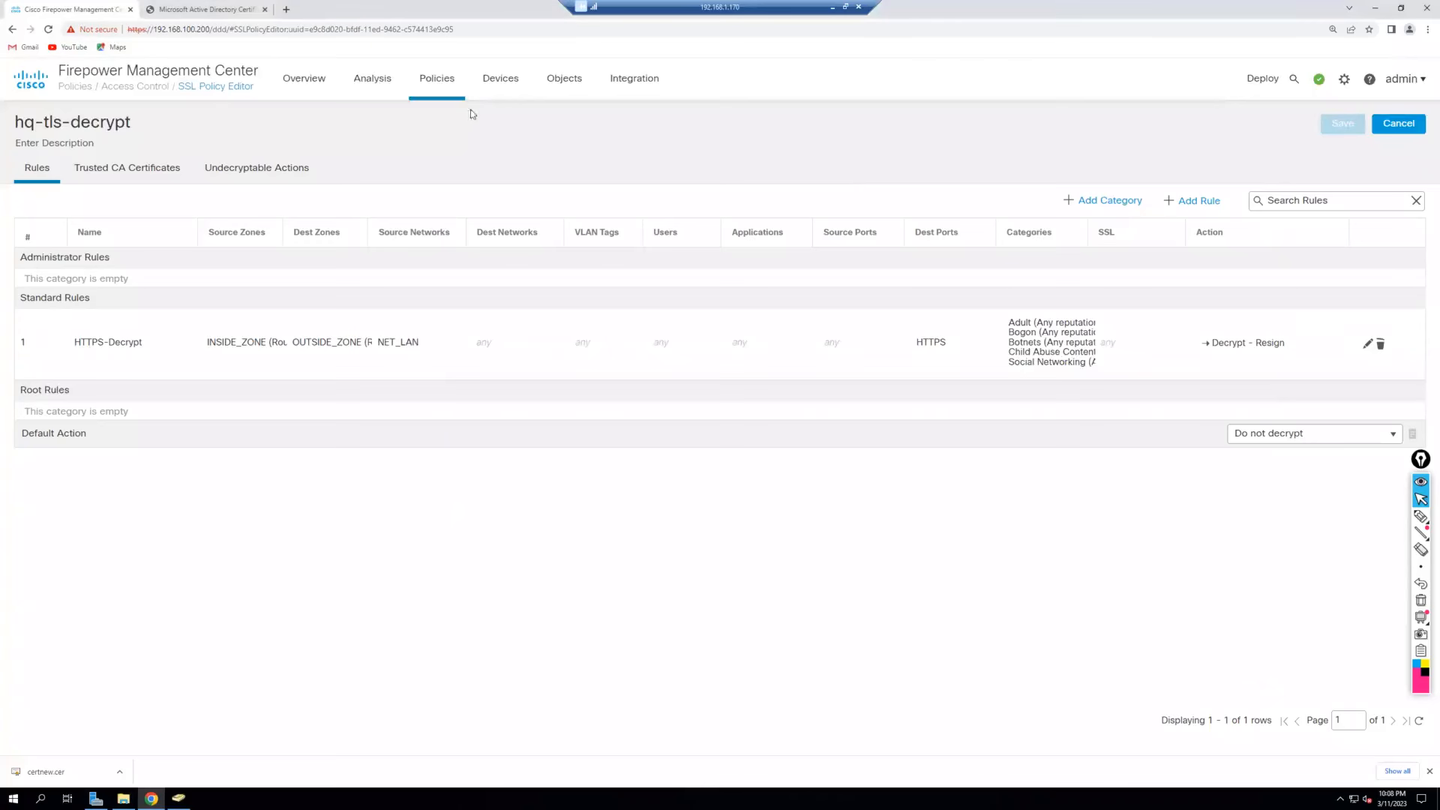
In hq-acp, create rule ALLOW-RDP from OUTSIDE_ZONE to INSIDE_ZONE.
mouse_move(460, 81)
left_click(466, 142)
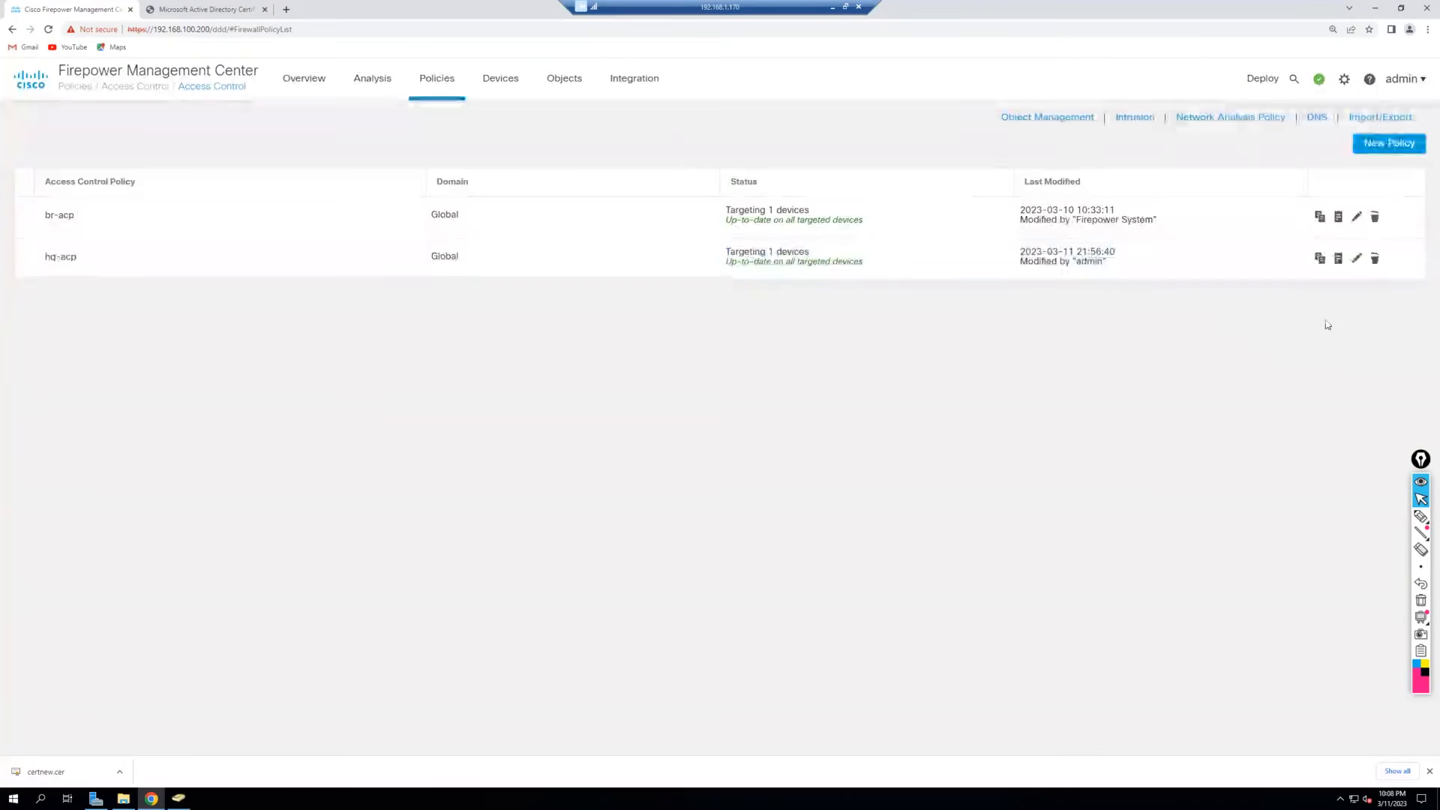
left_click(1347, 266)
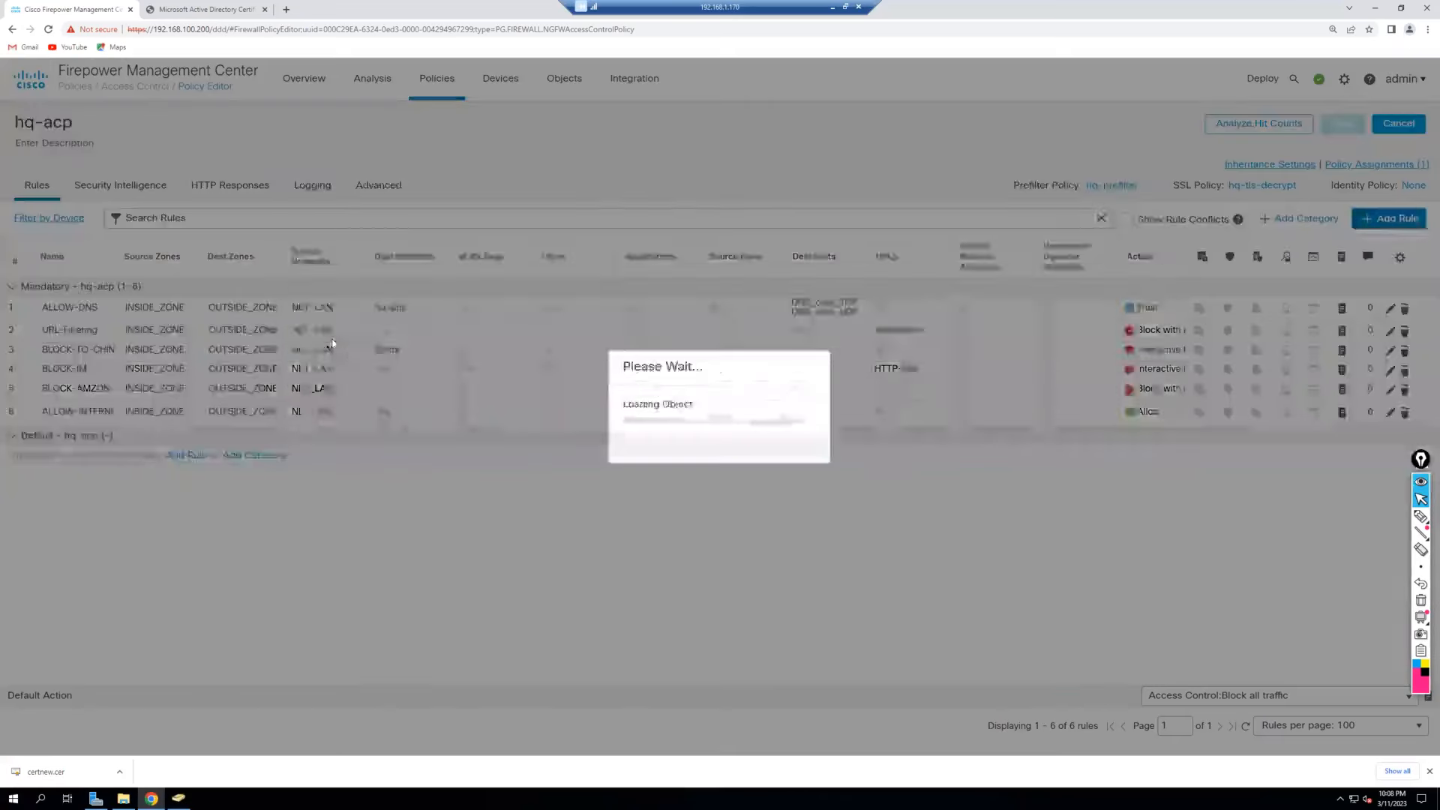
type("ALLOW-RDP")
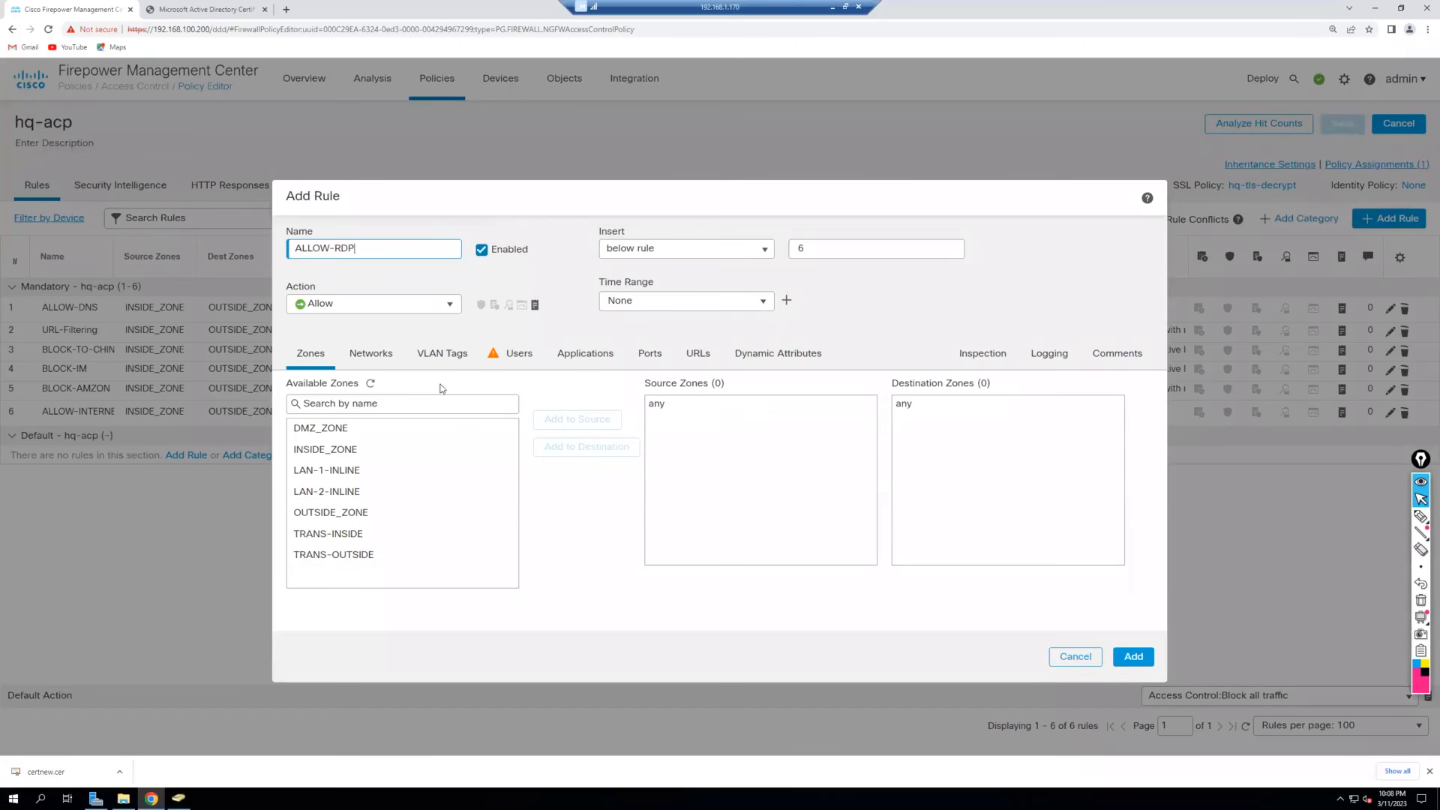
left_click(417, 523)
left_click(579, 419)
left_click(373, 450)
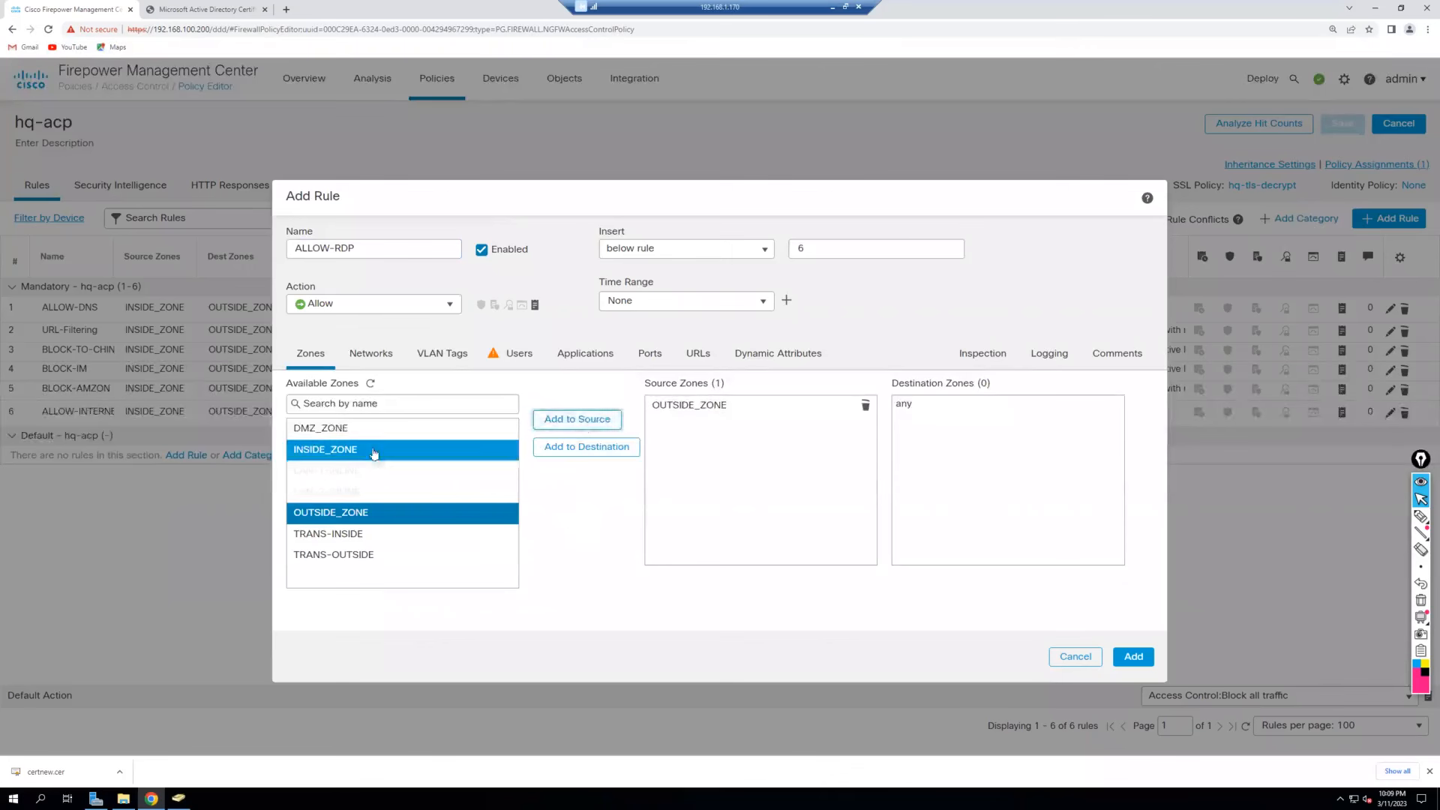
left_click(593, 457)
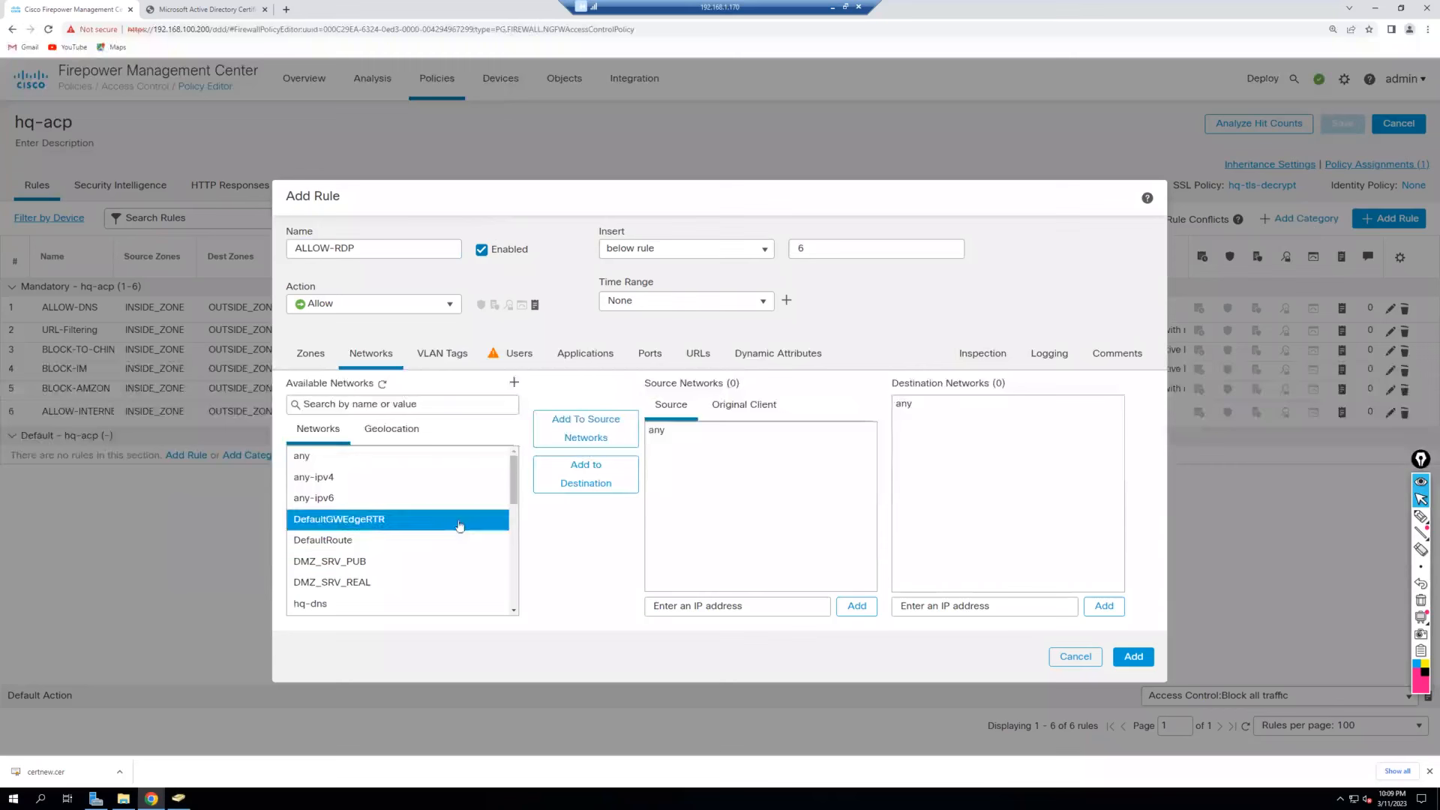
Set the rule's source network to 192.168.100.50 and destination network to NET_LAN.
left_click(651, 605)
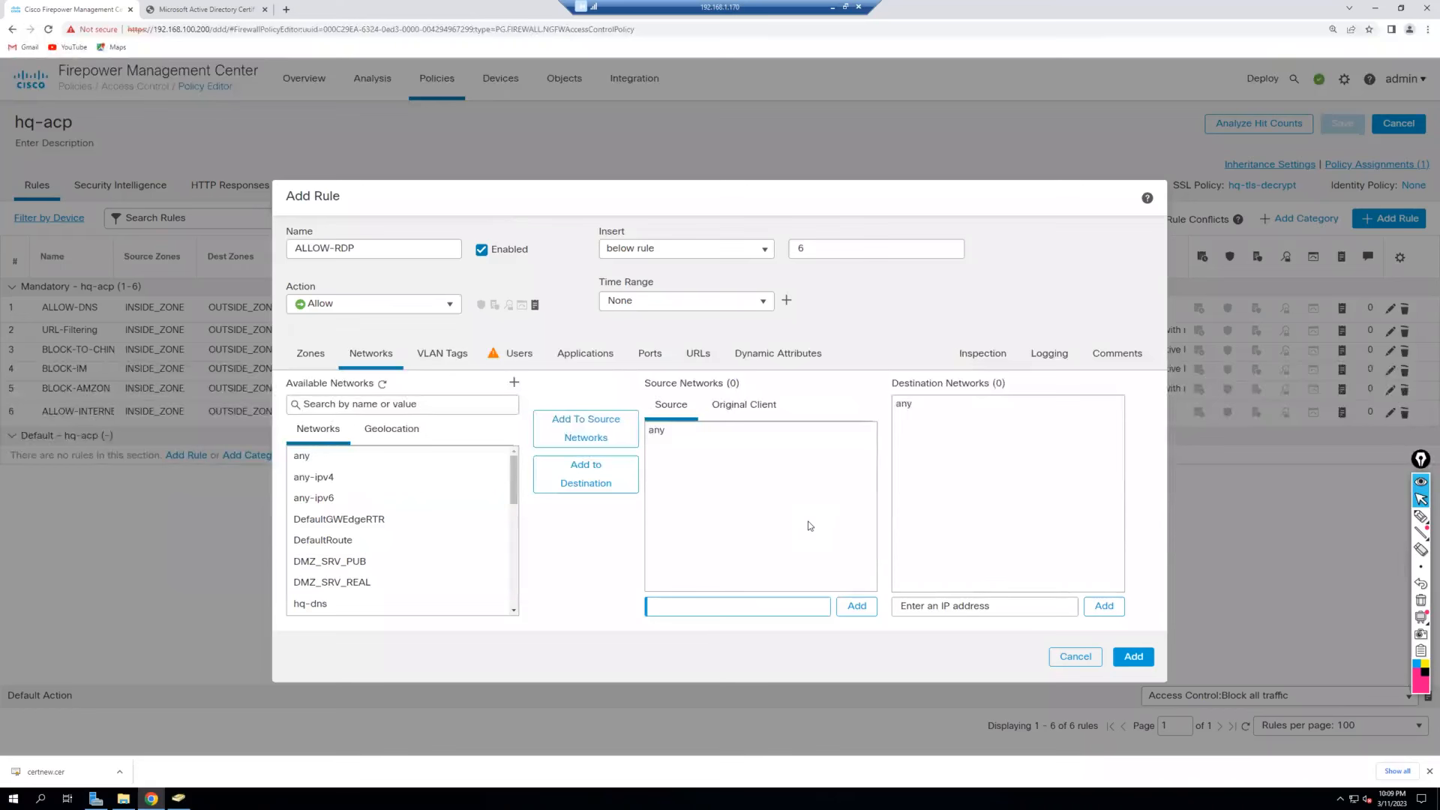
type("192.168.100.50")
left_click(857, 605)
scroll(443, 492, "down", 10)
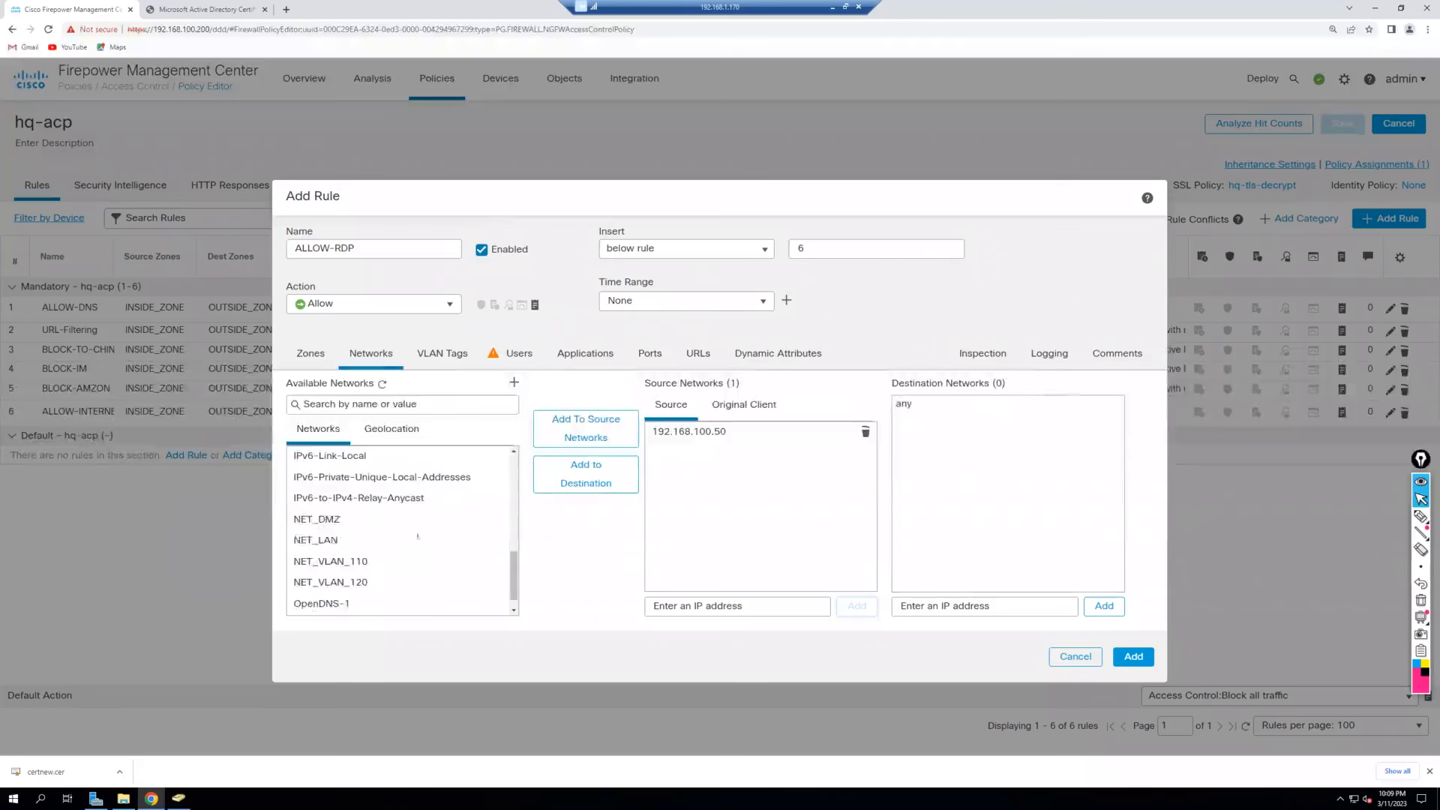
left_click(405, 543)
left_click(586, 474)
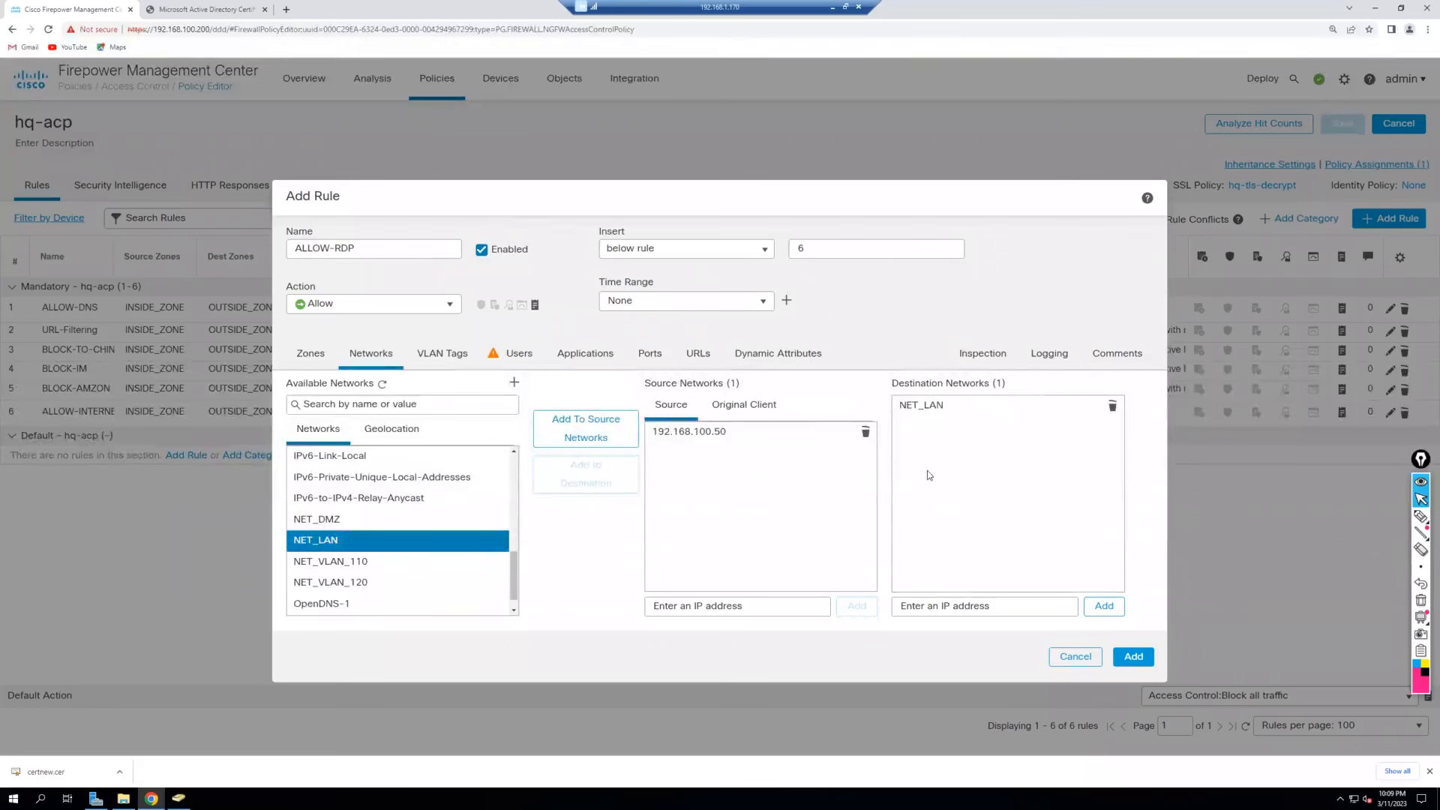
Add TCP 3389 as the destination port and enable Log at Beginning of connection.
left_click(649, 355)
left_click(1041, 579)
type("33")
left_click(1103, 579)
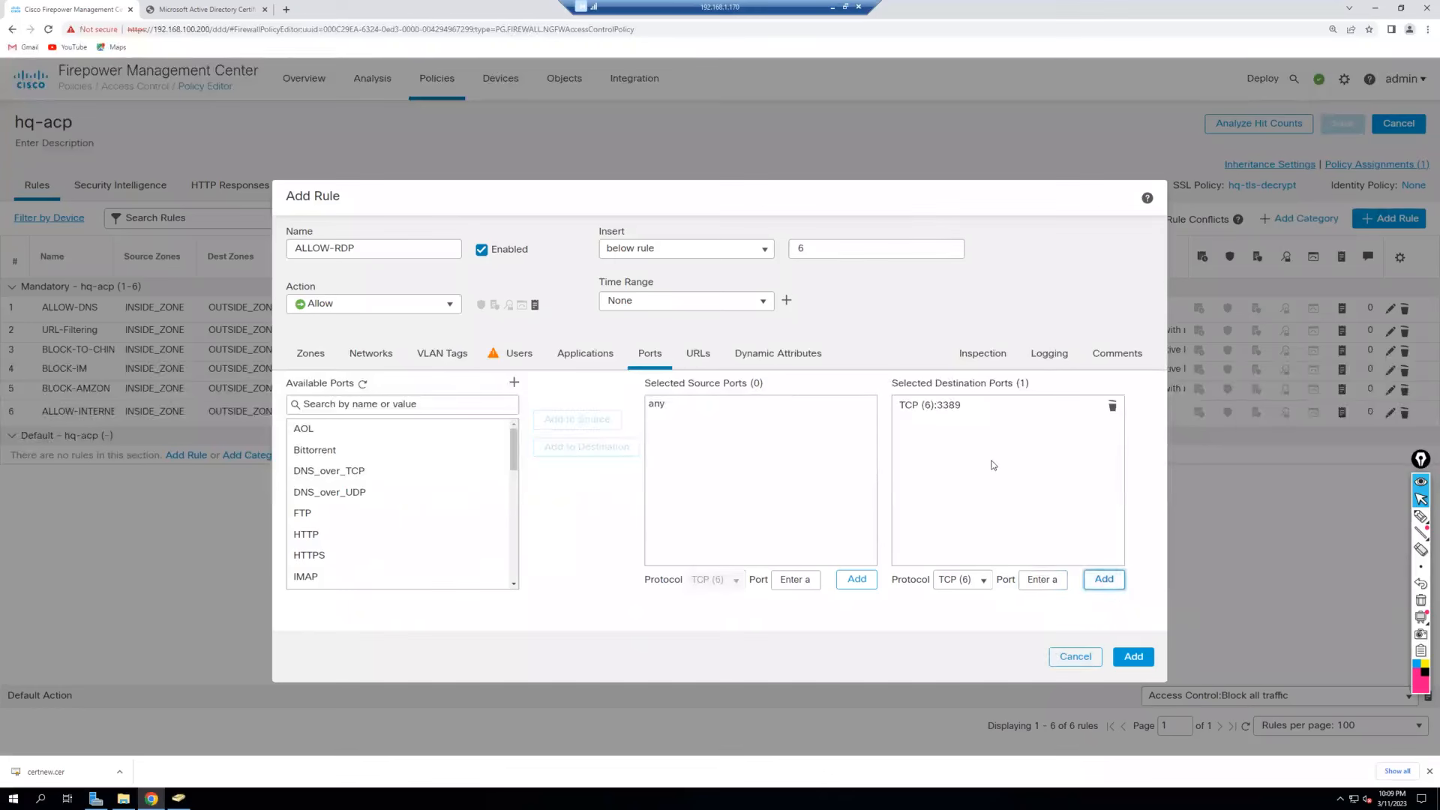
left_click(1049, 355)
left_click(291, 384)
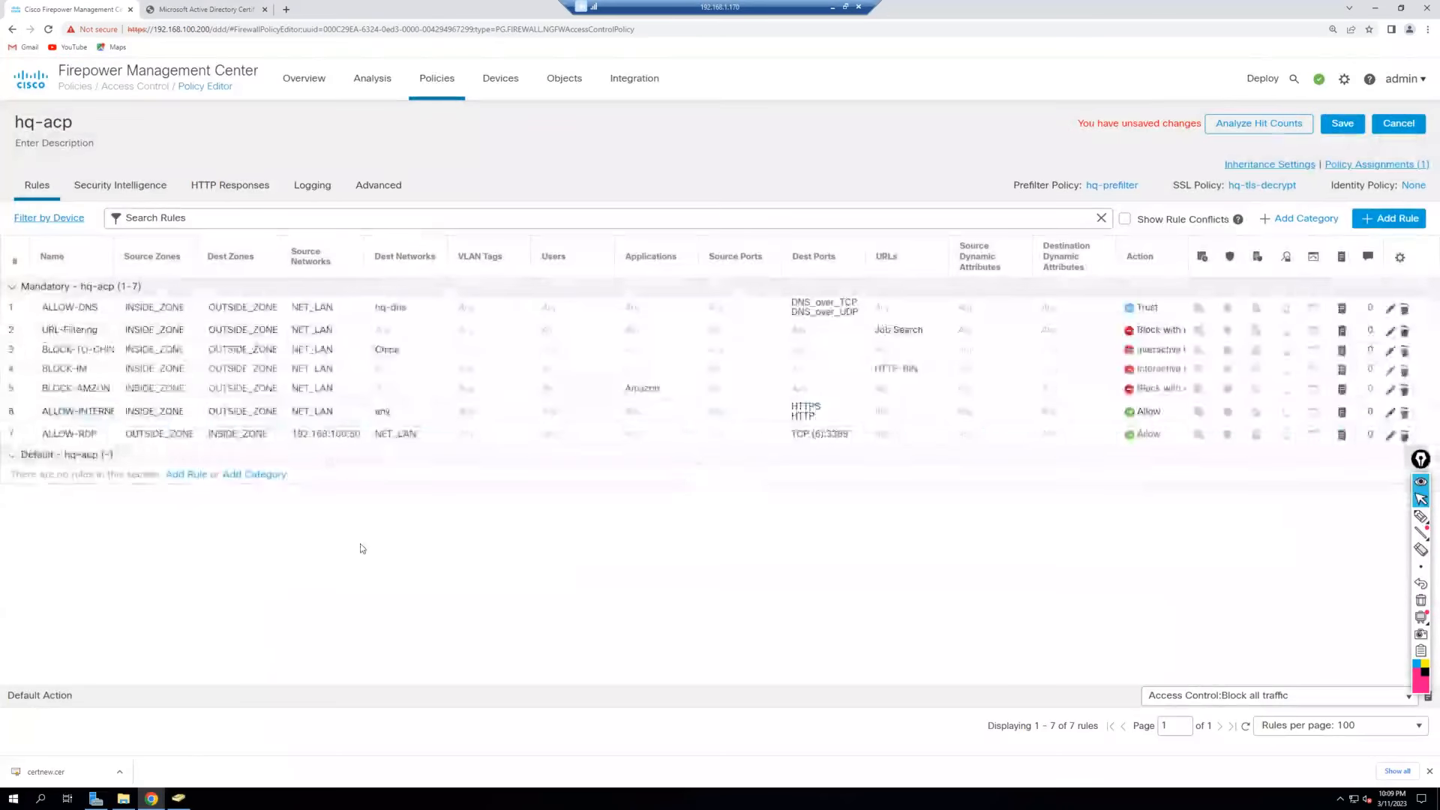
Drag ALLOW-RDP above ALLOW-DNS to position 1 and save hq-acp.
left_click_drag(408, 306, 408, 305)
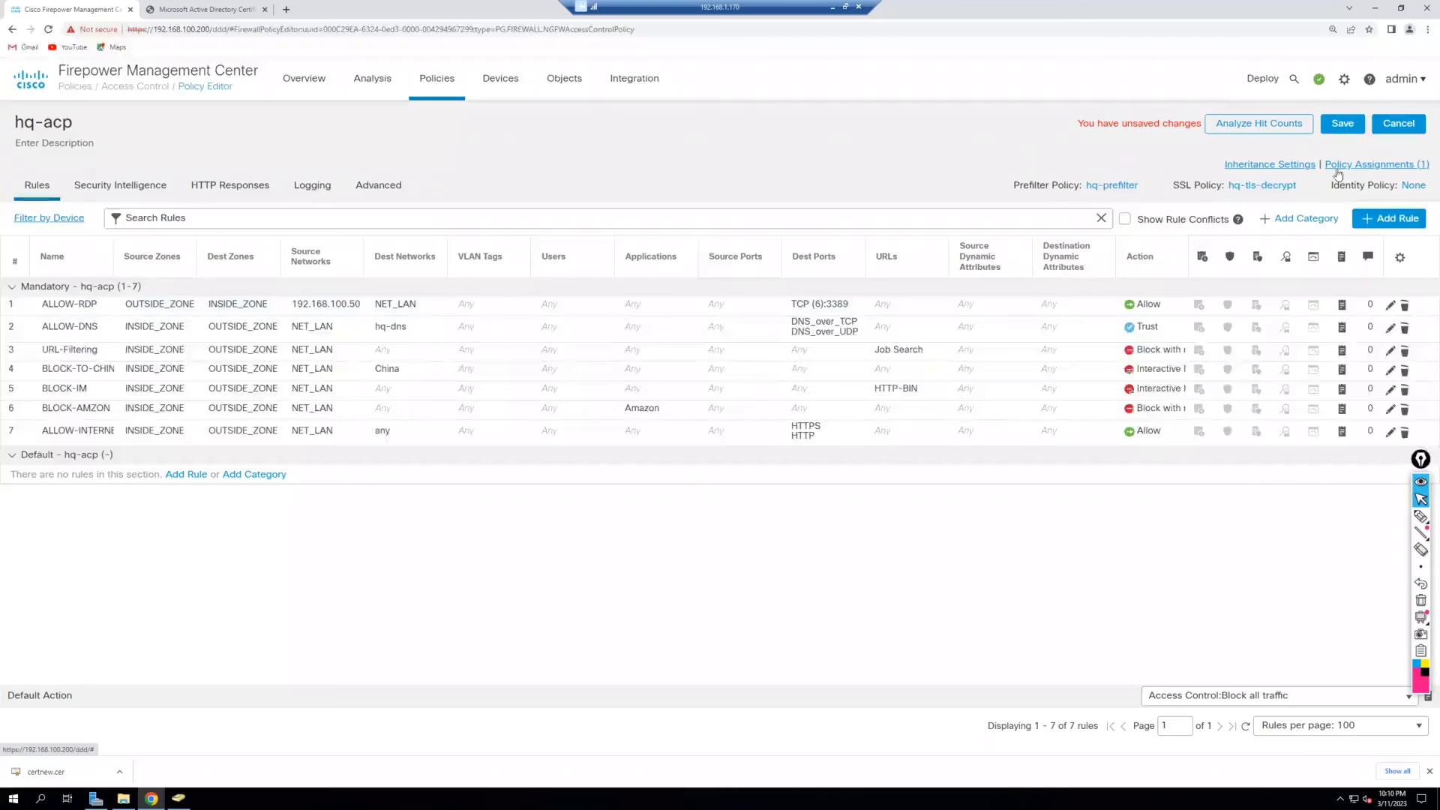
left_click(1336, 126)
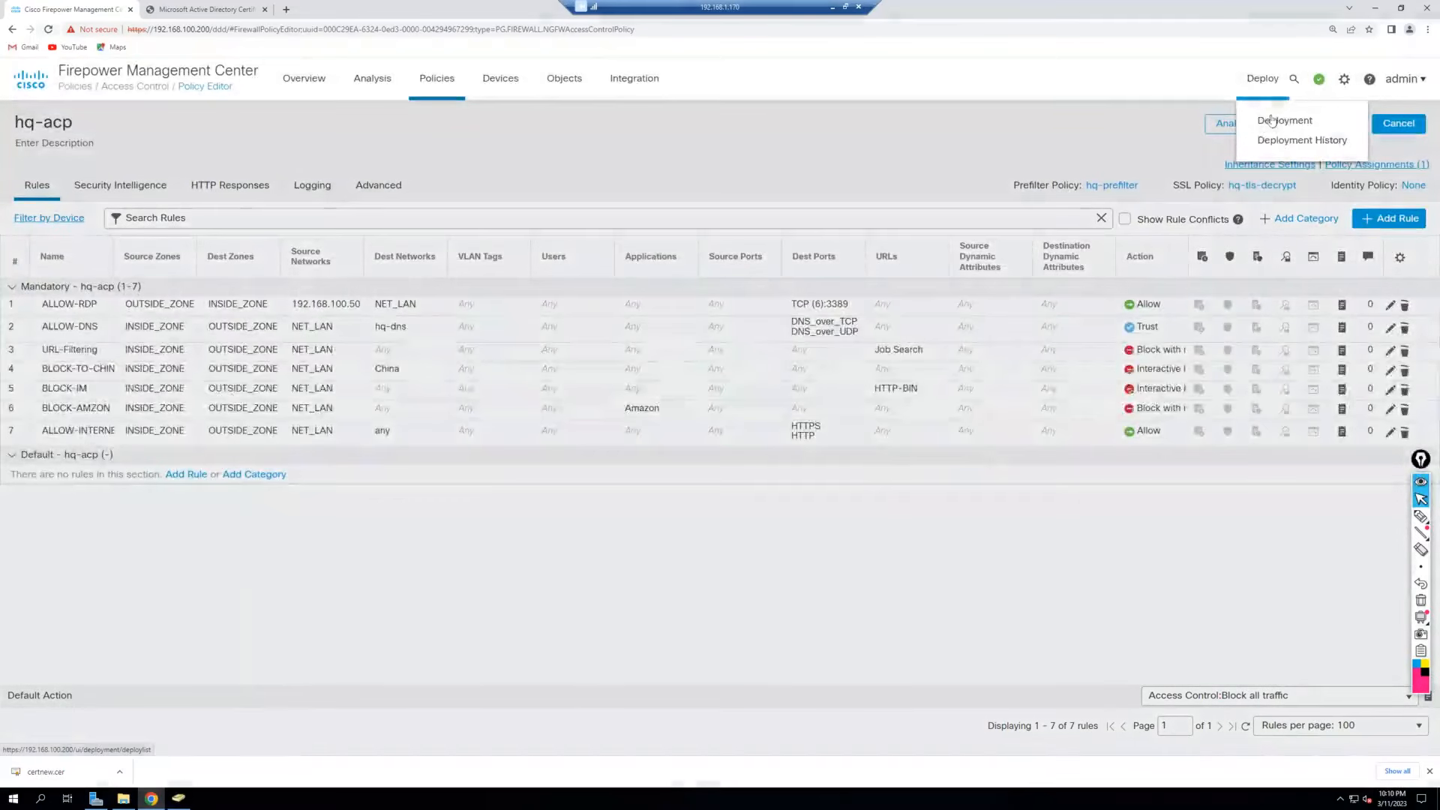
Select hq-ftd-01 on the Deployment page, deploy and confirm the deployment.
left_click(1279, 120)
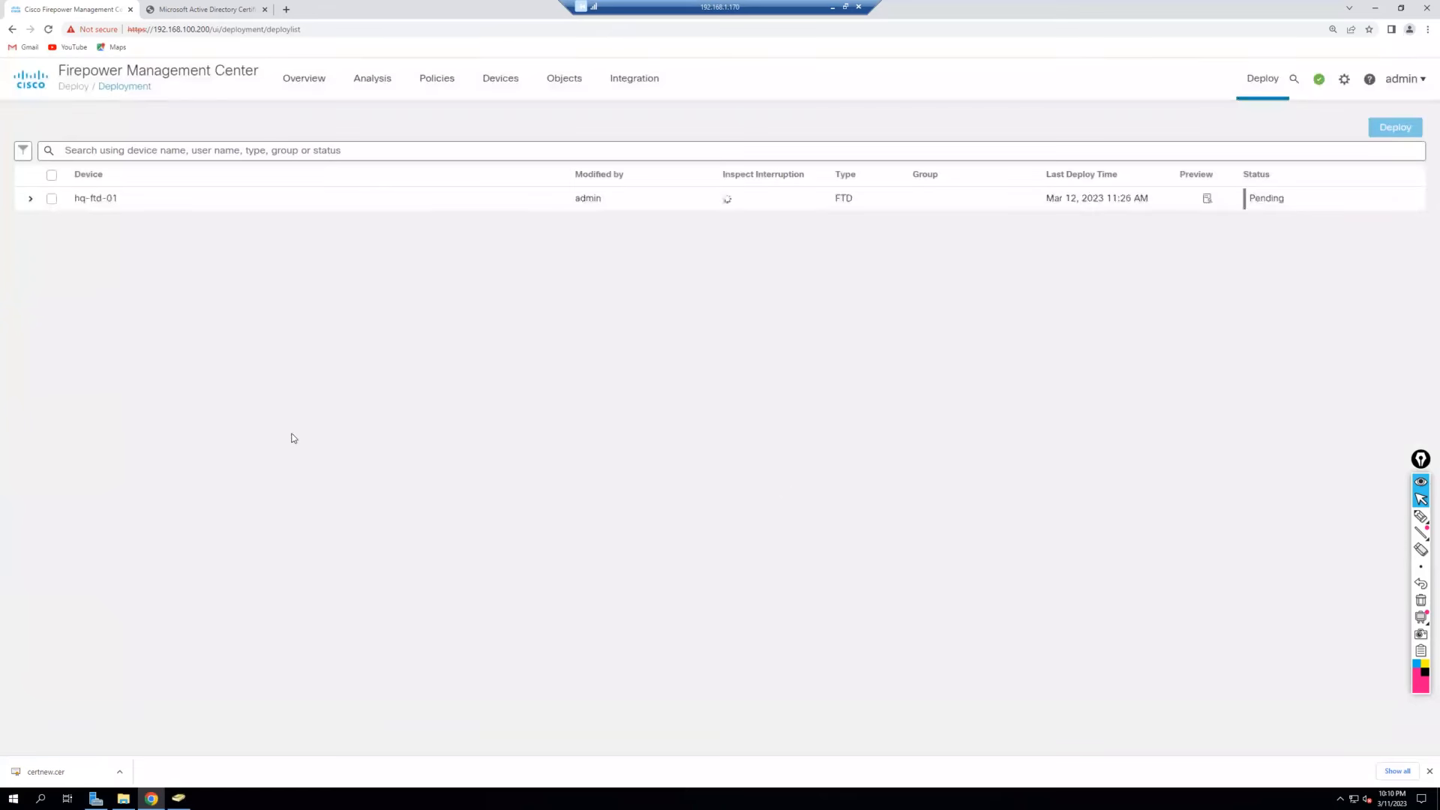
left_click(52, 200)
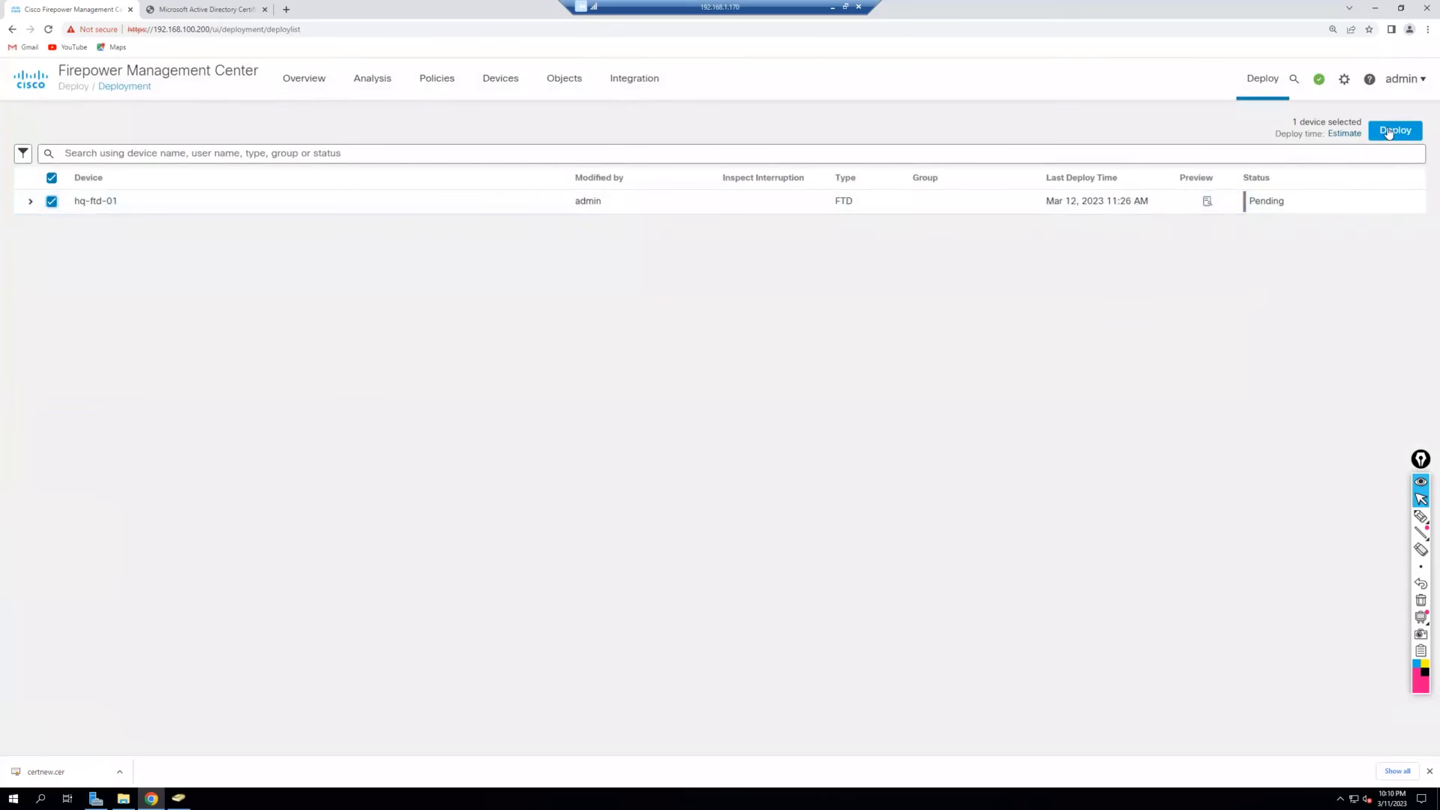
left_click(1388, 131)
left_click(875, 501)
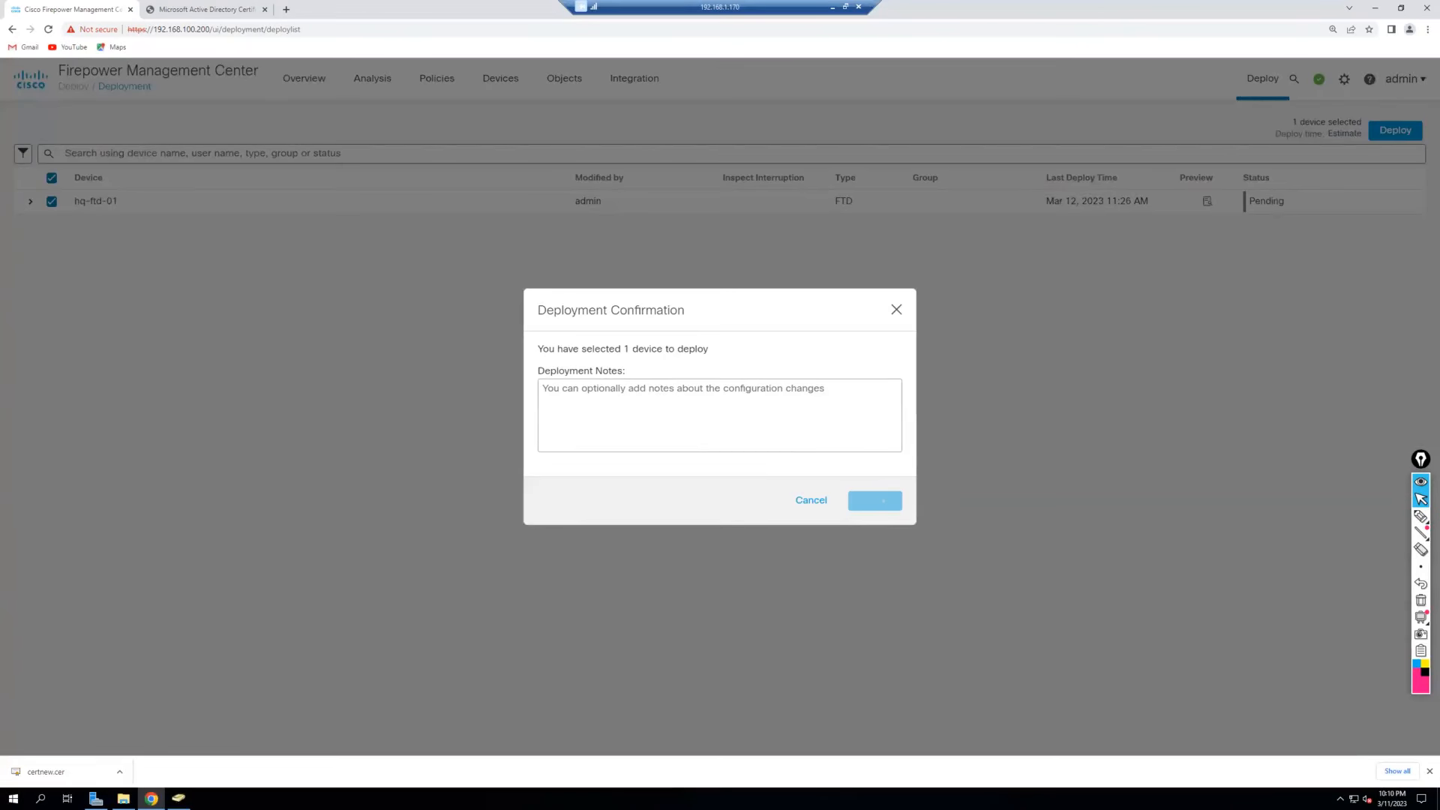
left_click(1429, 771)
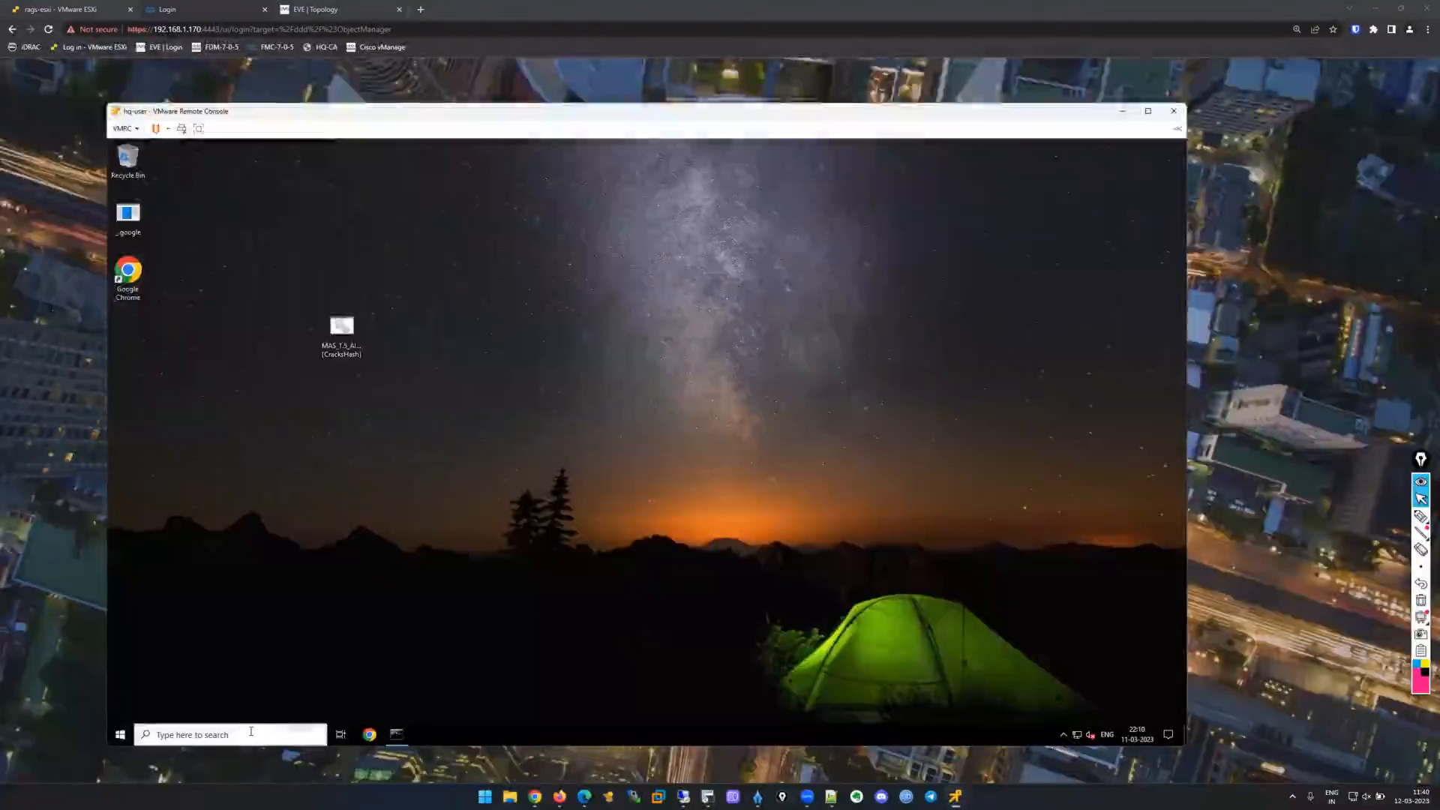
Open Control Panel in the VM and review the Remote Desktop and advanced settings.
key("super")
left_click(242, 734)
type("control")
left_click(227, 430)
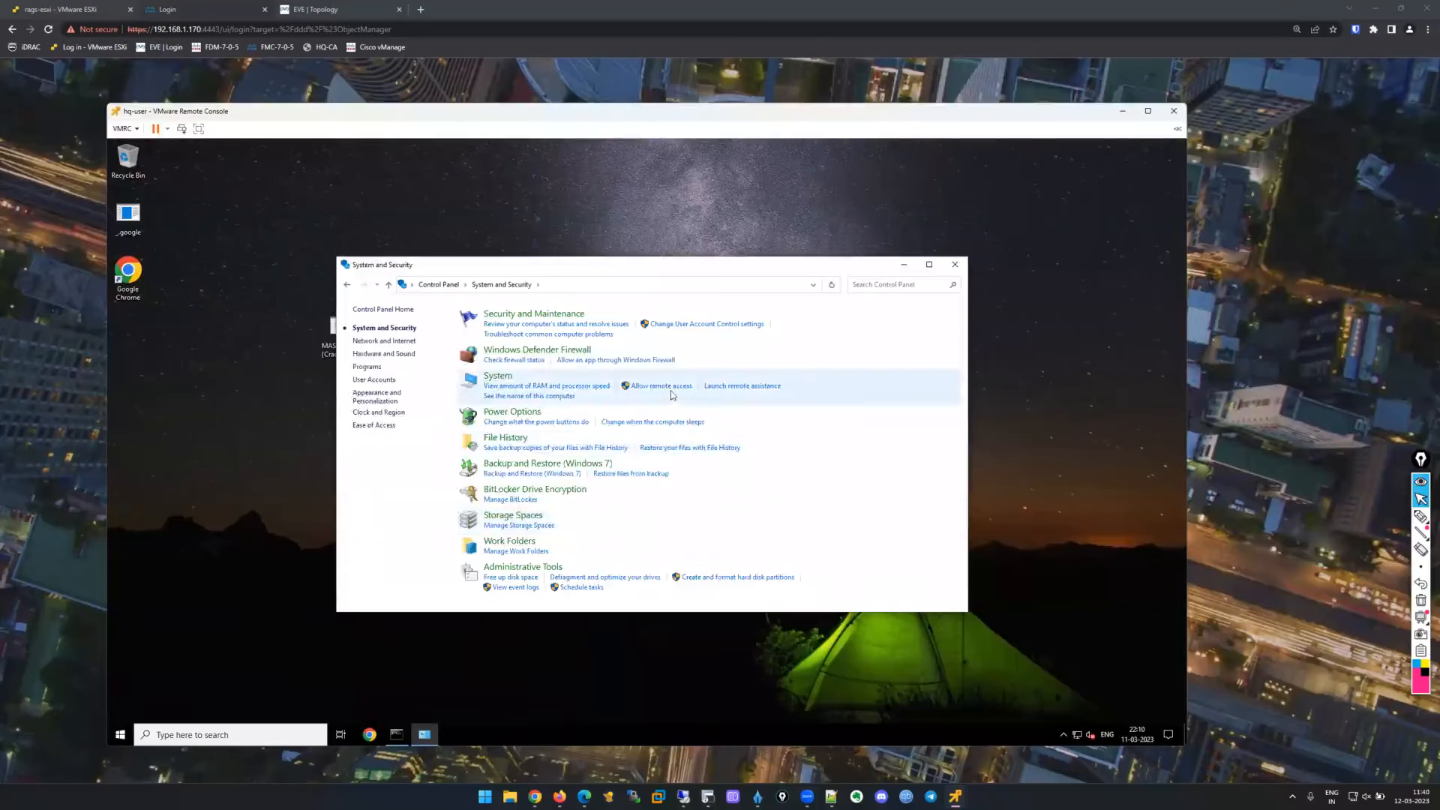
left_click(671, 393)
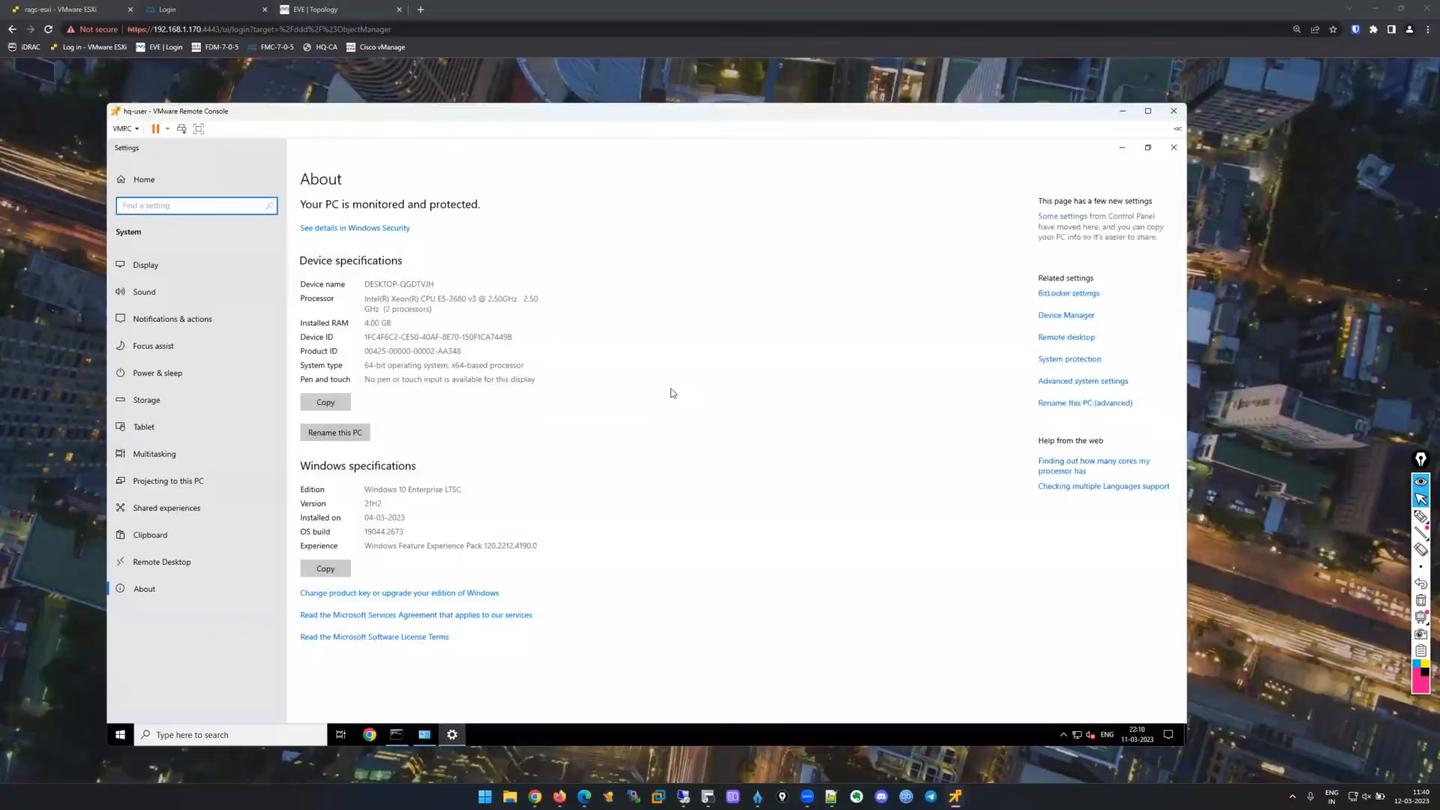
left_click(201, 564)
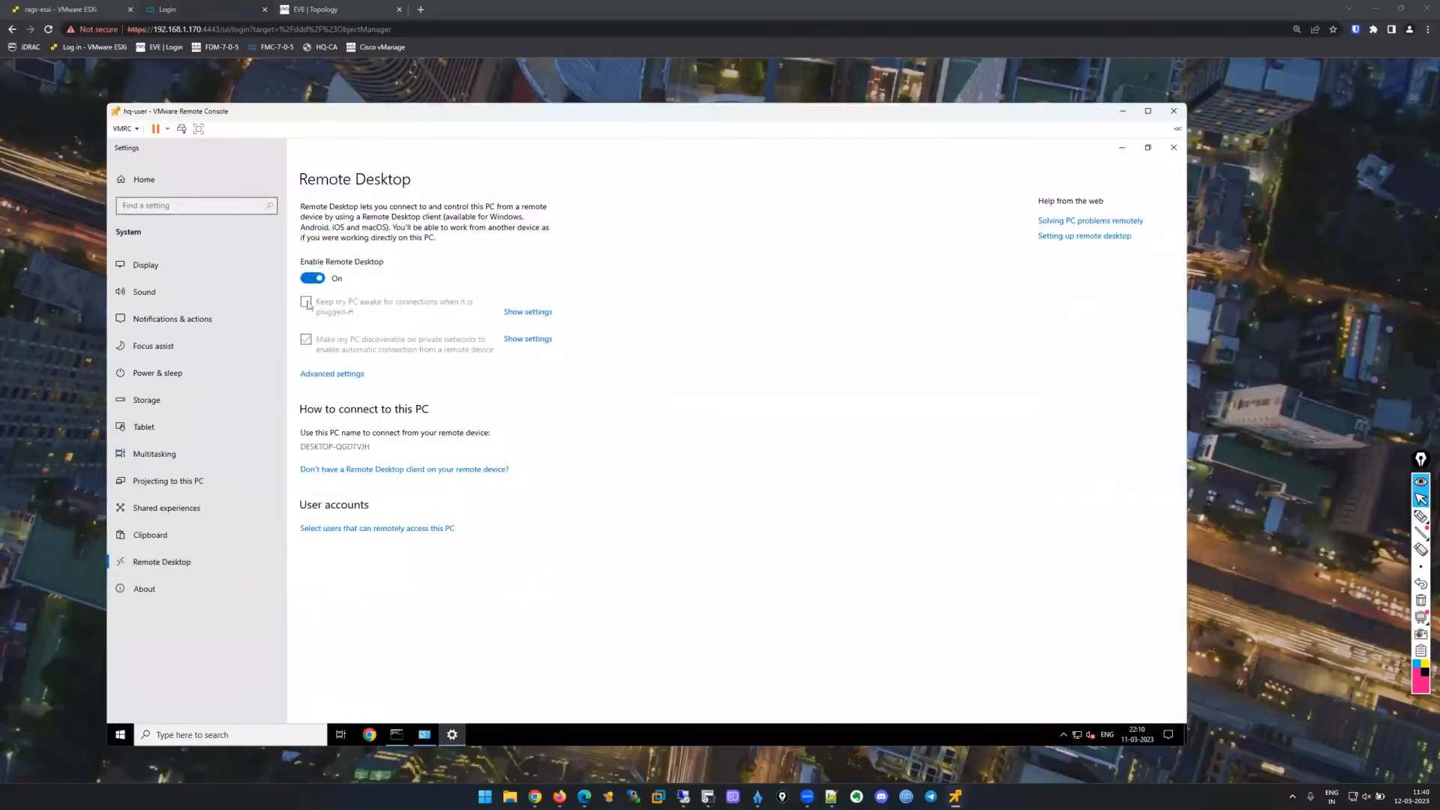
left_click(344, 375)
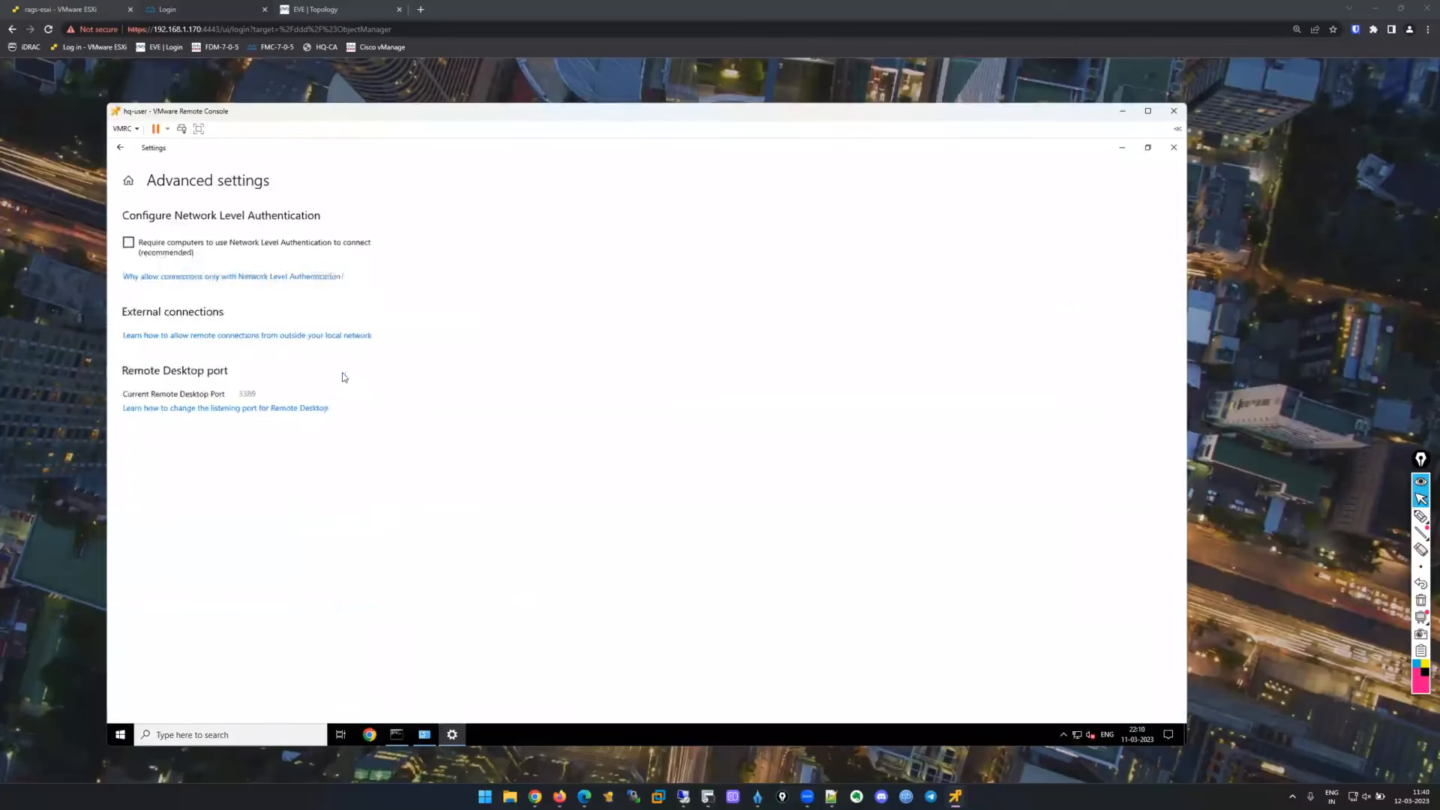
left_click(120, 148)
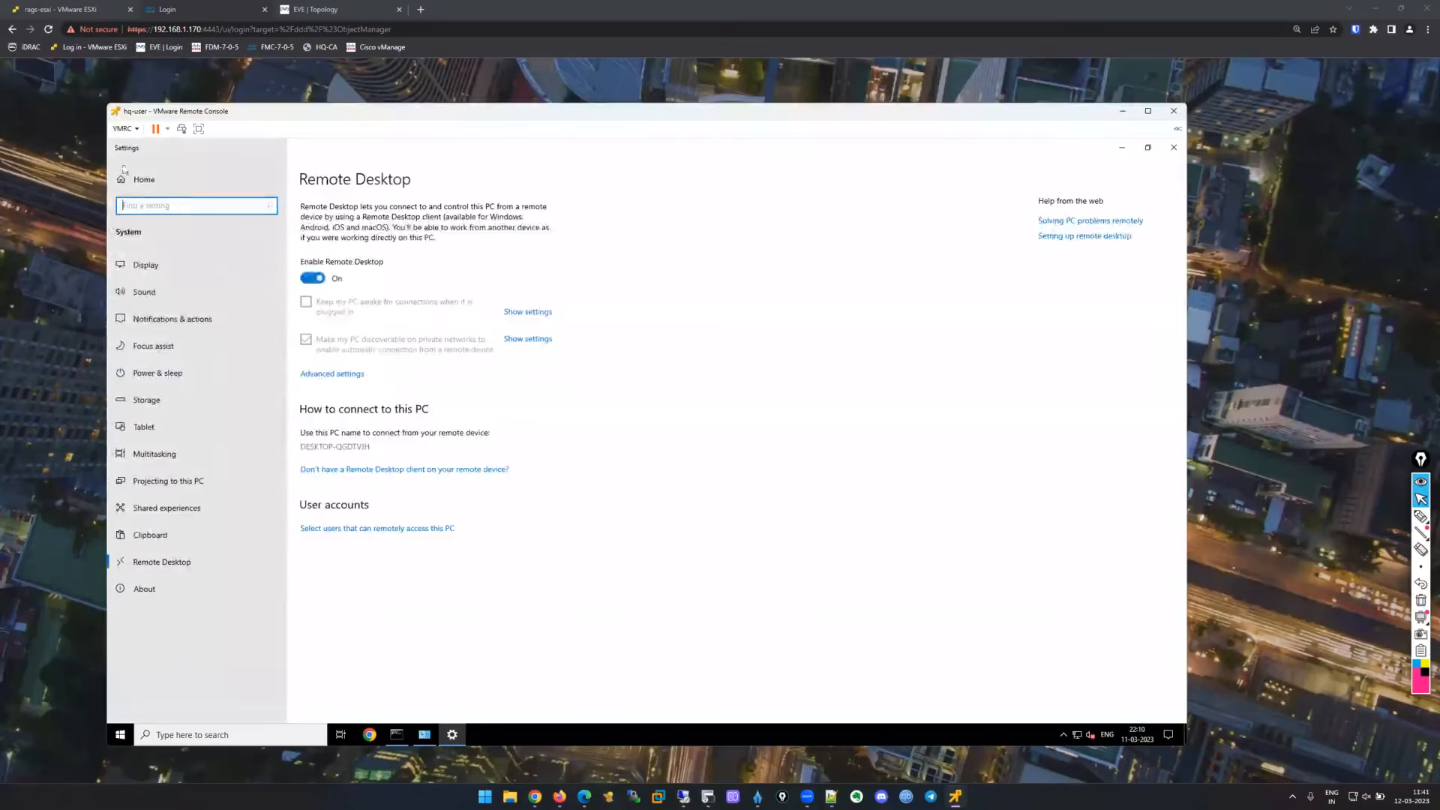
left_click(1173, 149)
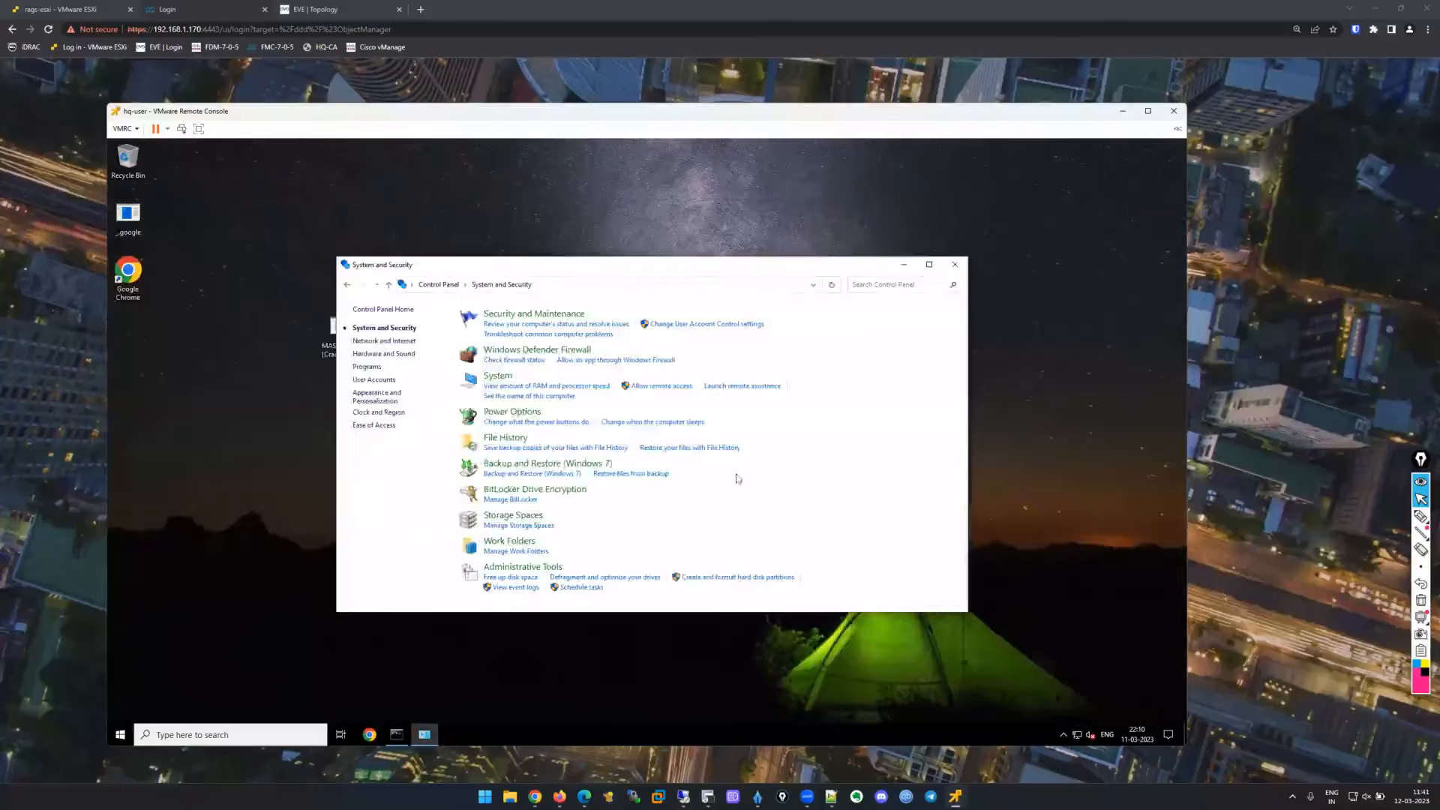
Keep Allow remote connections in the remote access properties and confirm with OK.
left_click(659, 387)
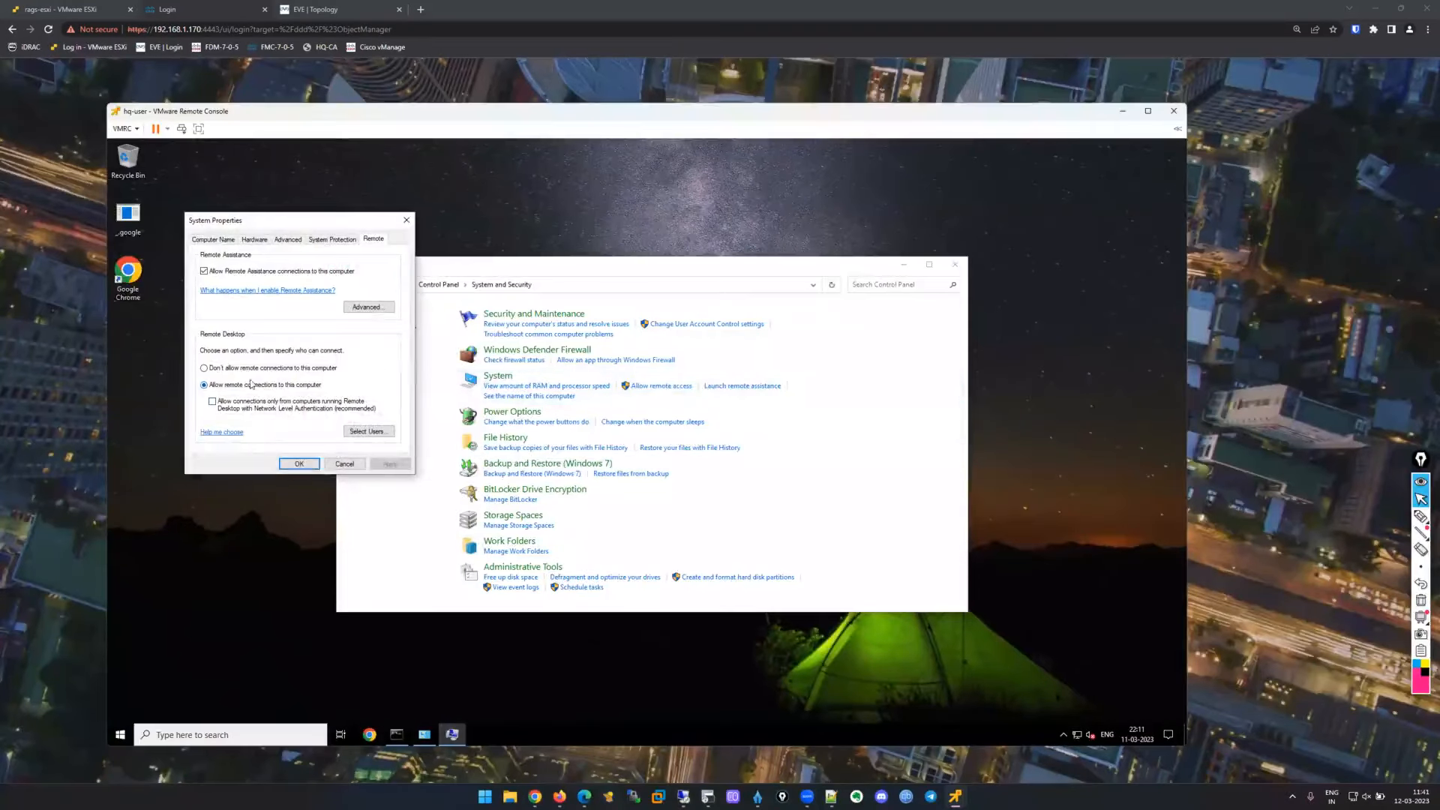
left_click(299, 464)
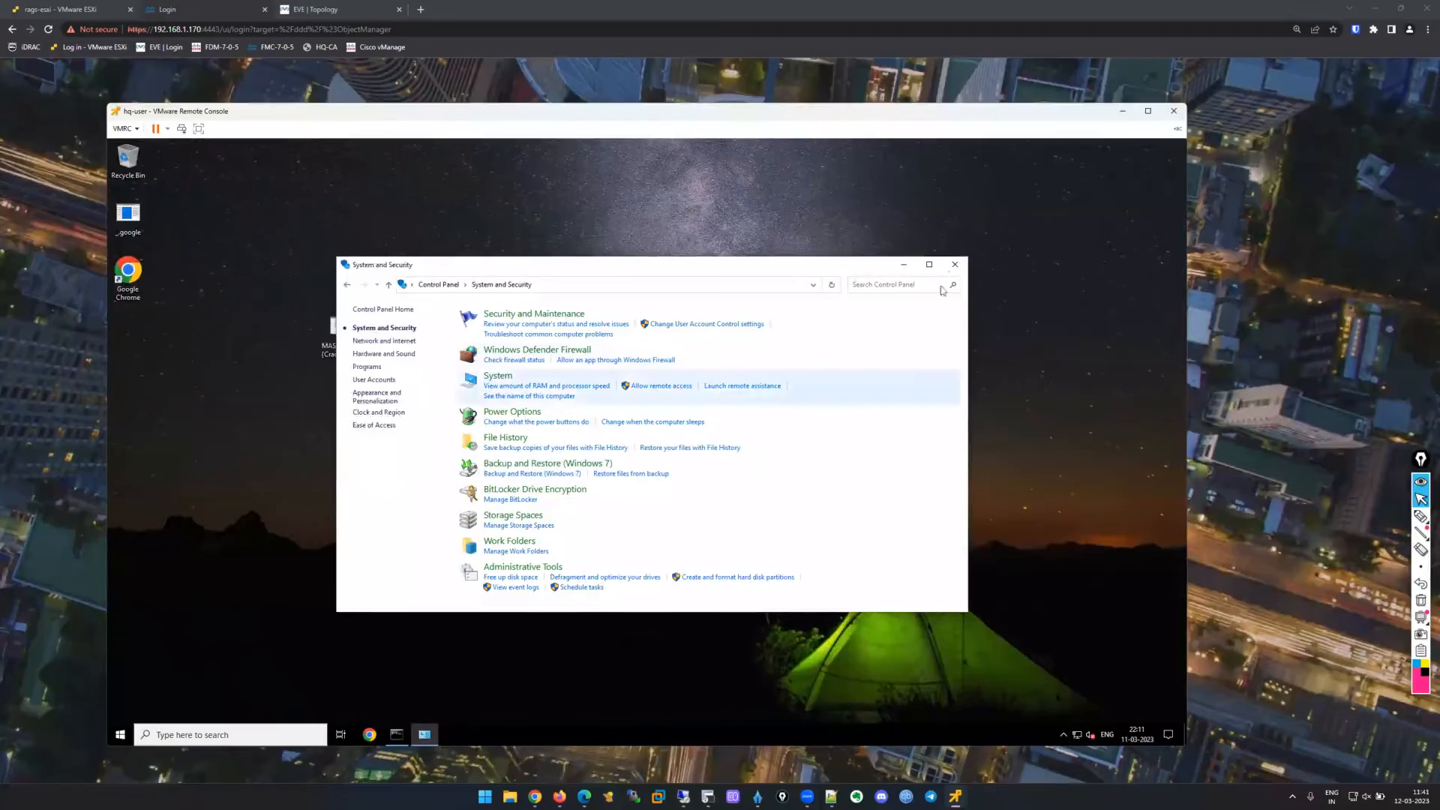
left_click(122, 733)
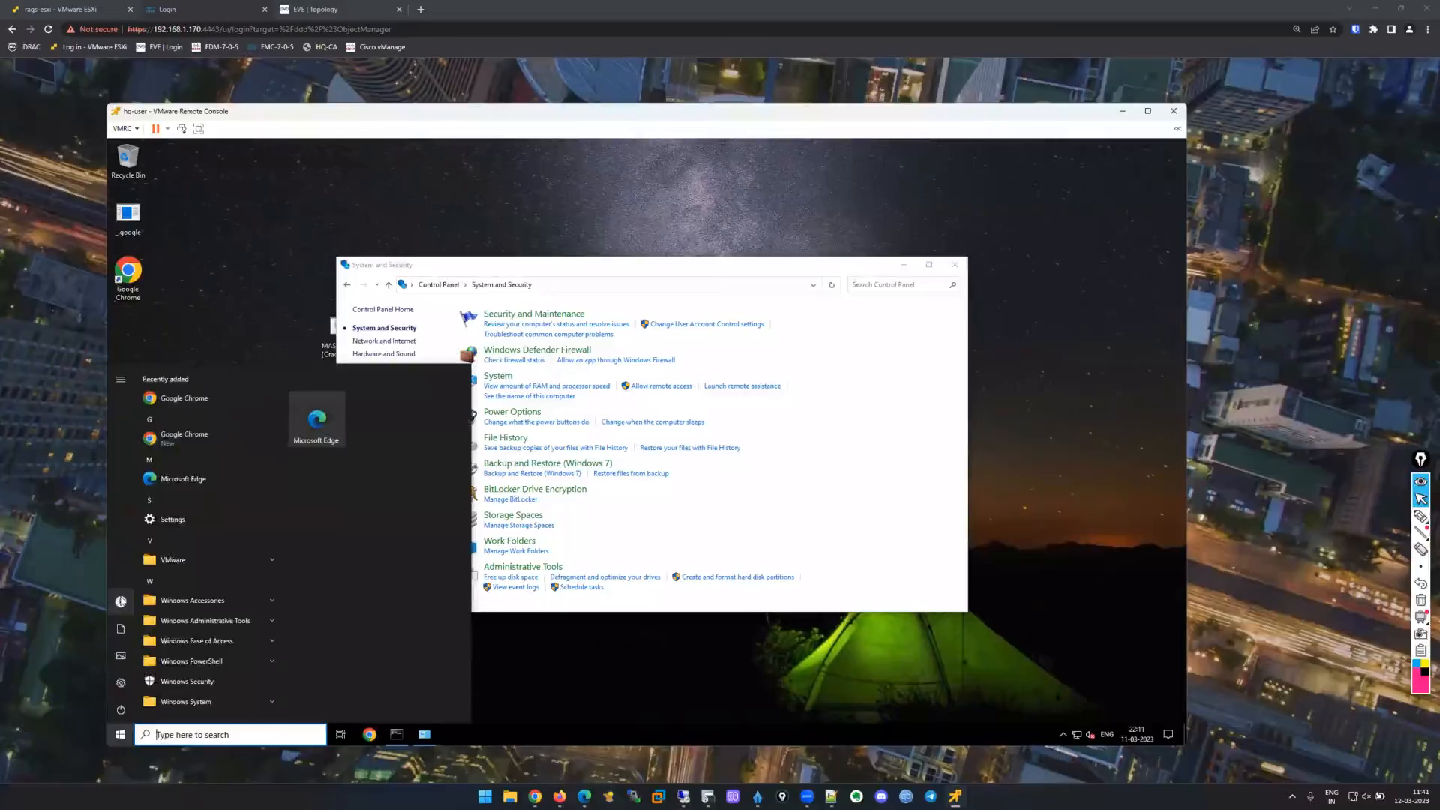
mouse_move(120, 601)
left_click(964, 342)
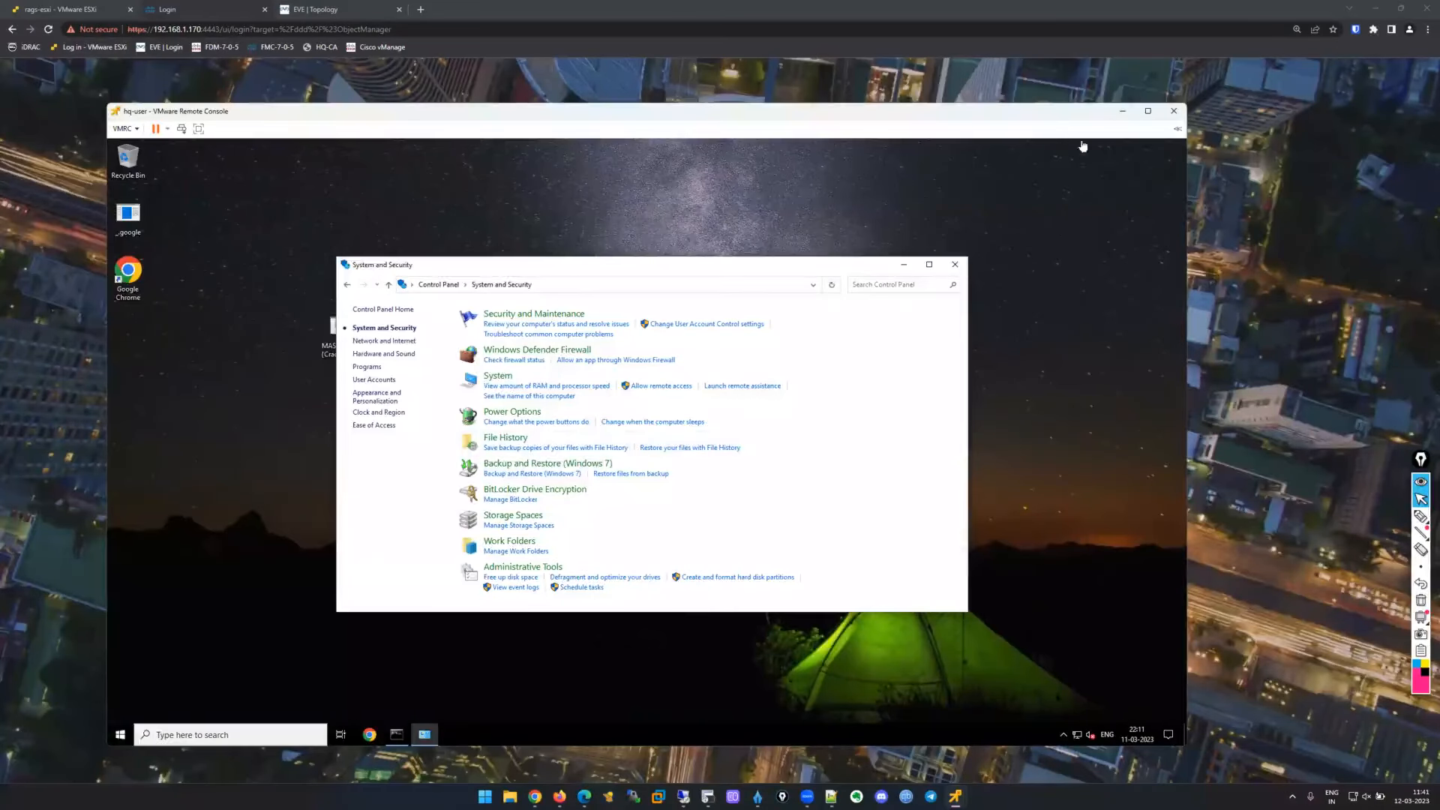
Check the FMC deployment status notifications on the workstation.
left_click(679, 796)
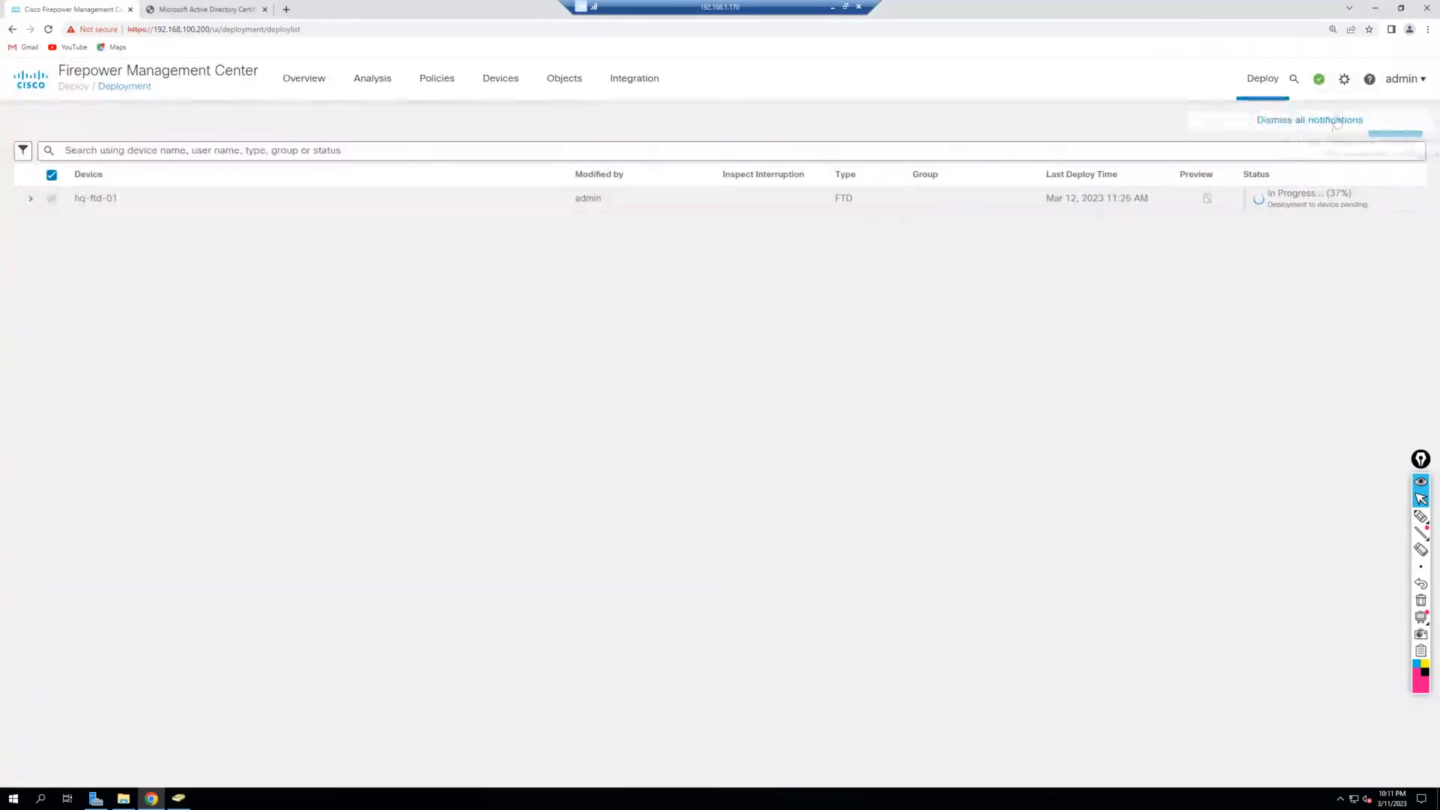
left_click(1321, 79)
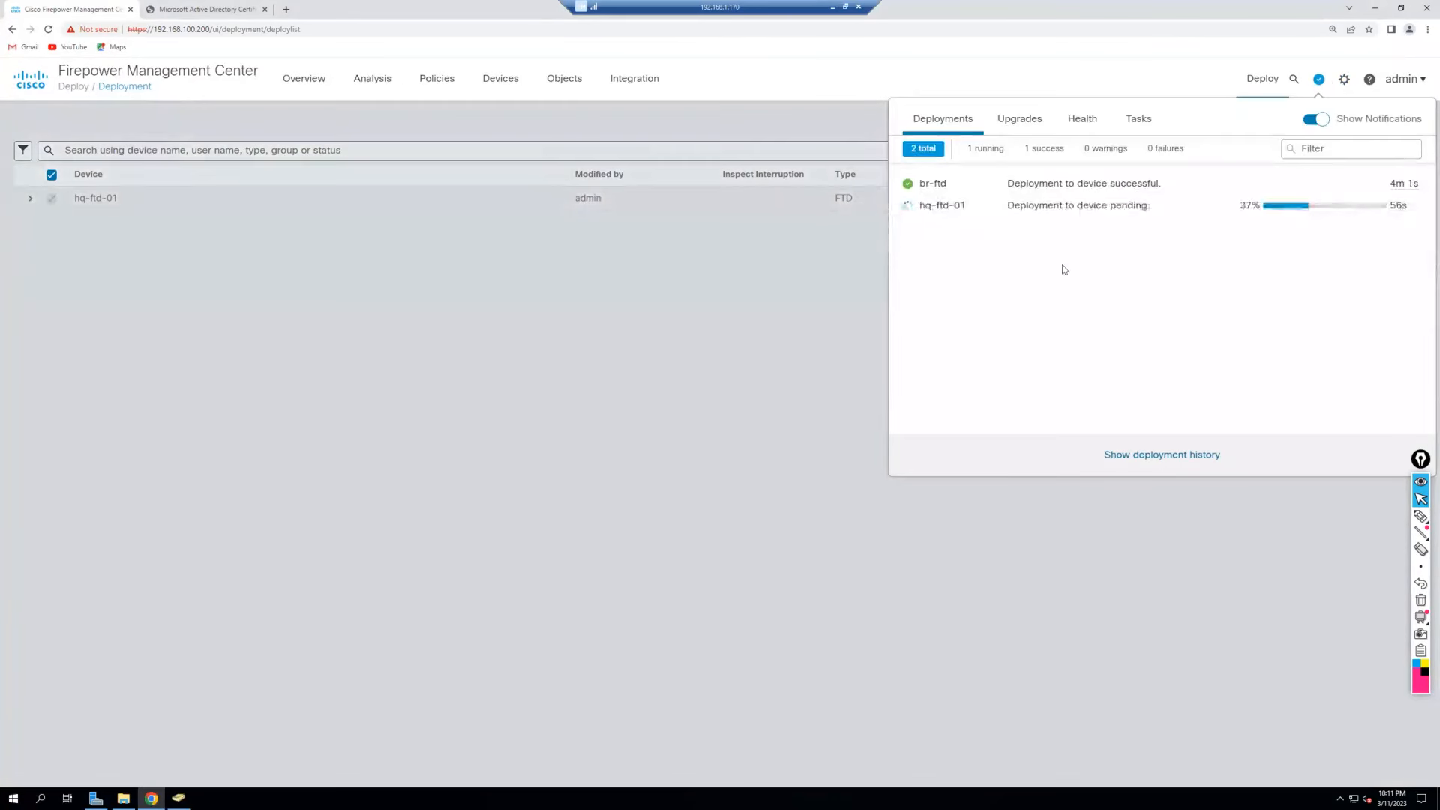
left_click(493, 555)
Launch Remote Desktop Connection, begin entering the host IP, then view hq-ftd-01 at 75%.
left_click(41, 798)
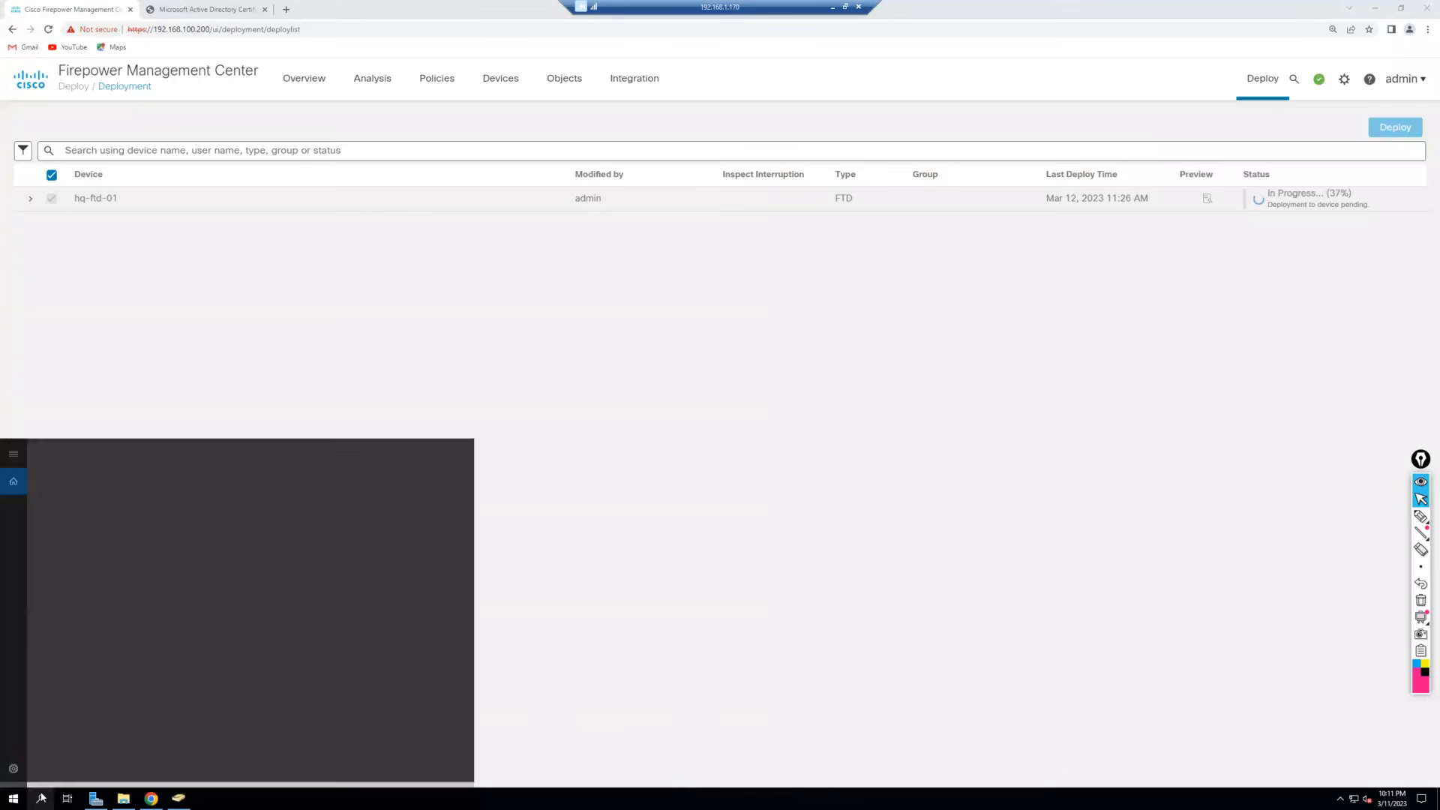
type("rdp")
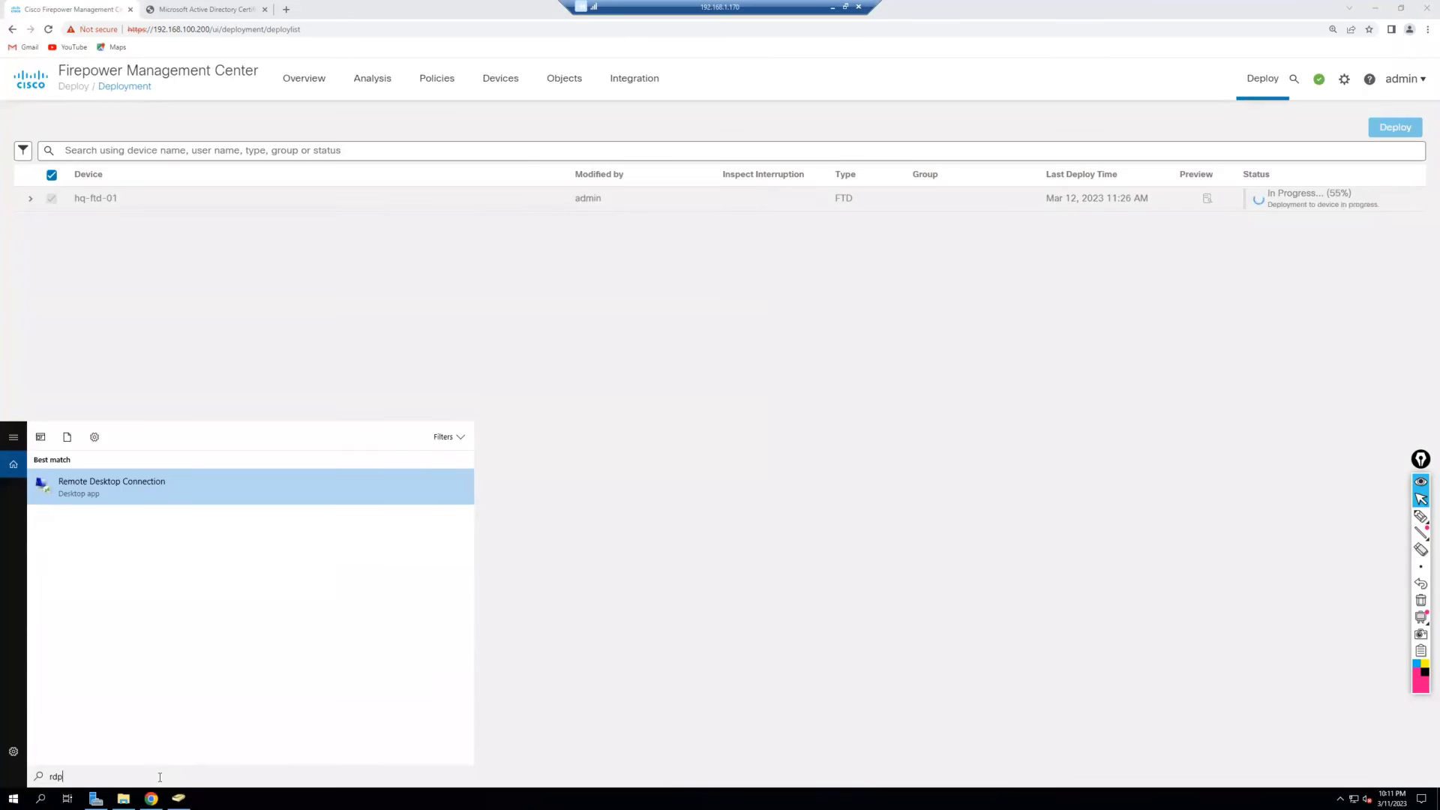
key("Return")
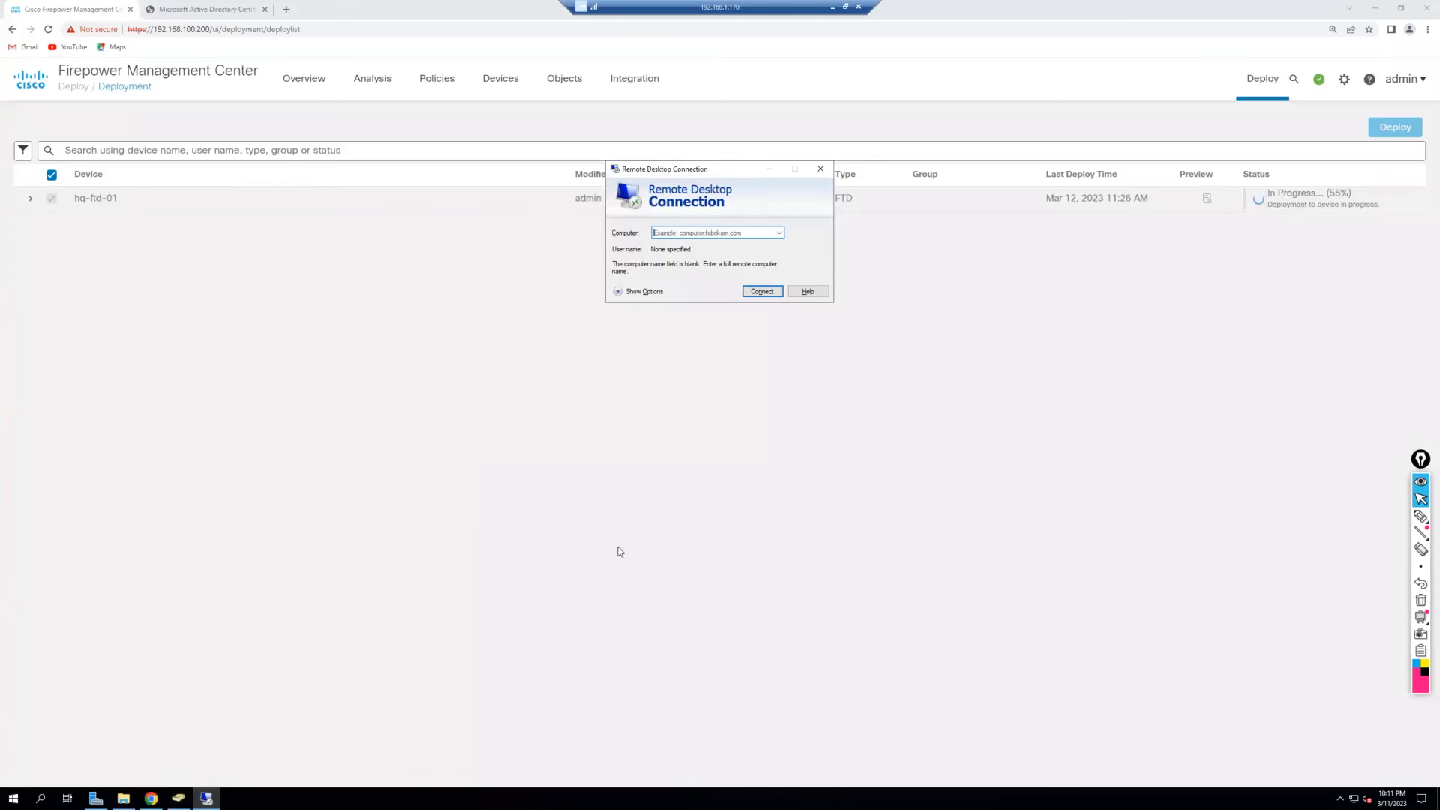
left_click_drag(730, 176, 652, 361)
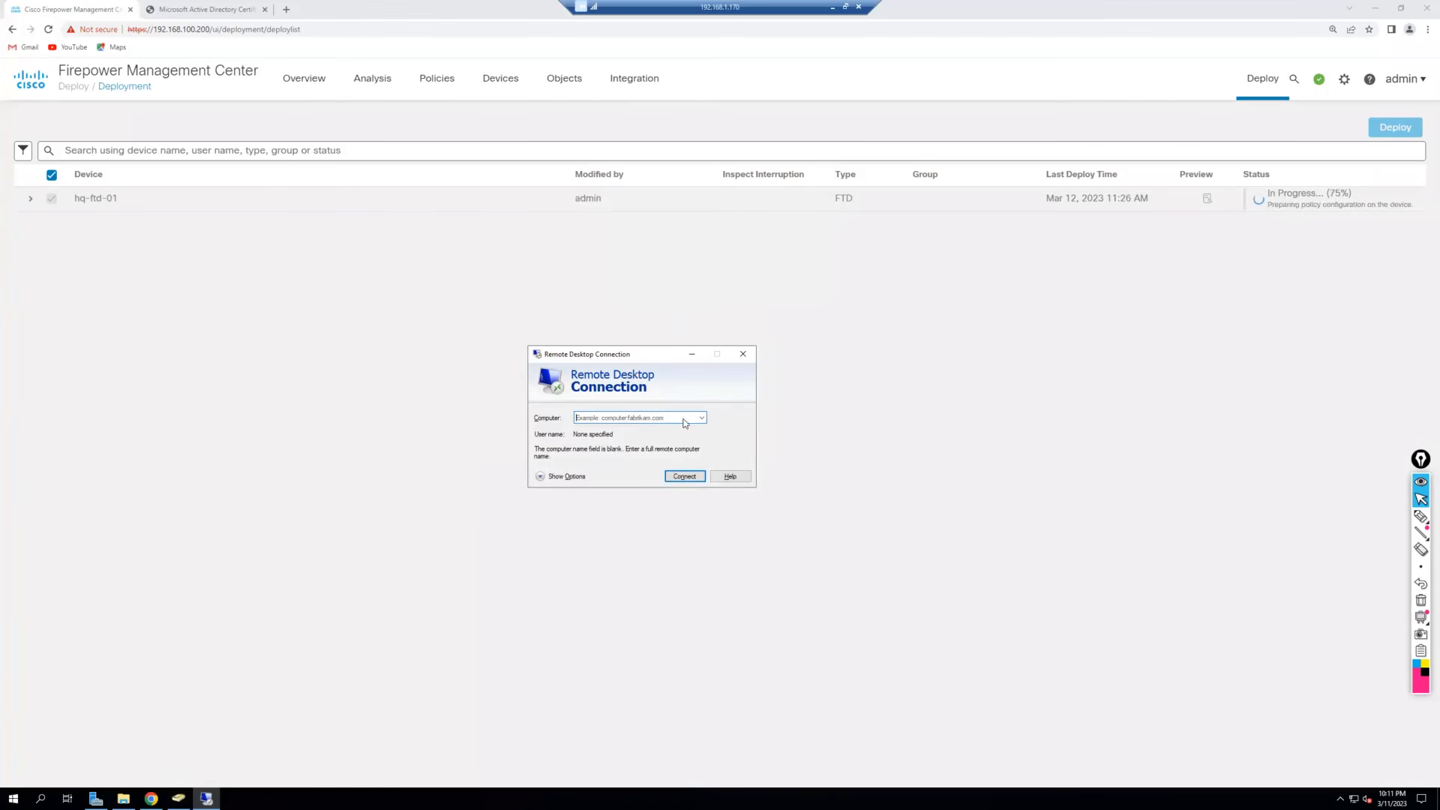
type("19")
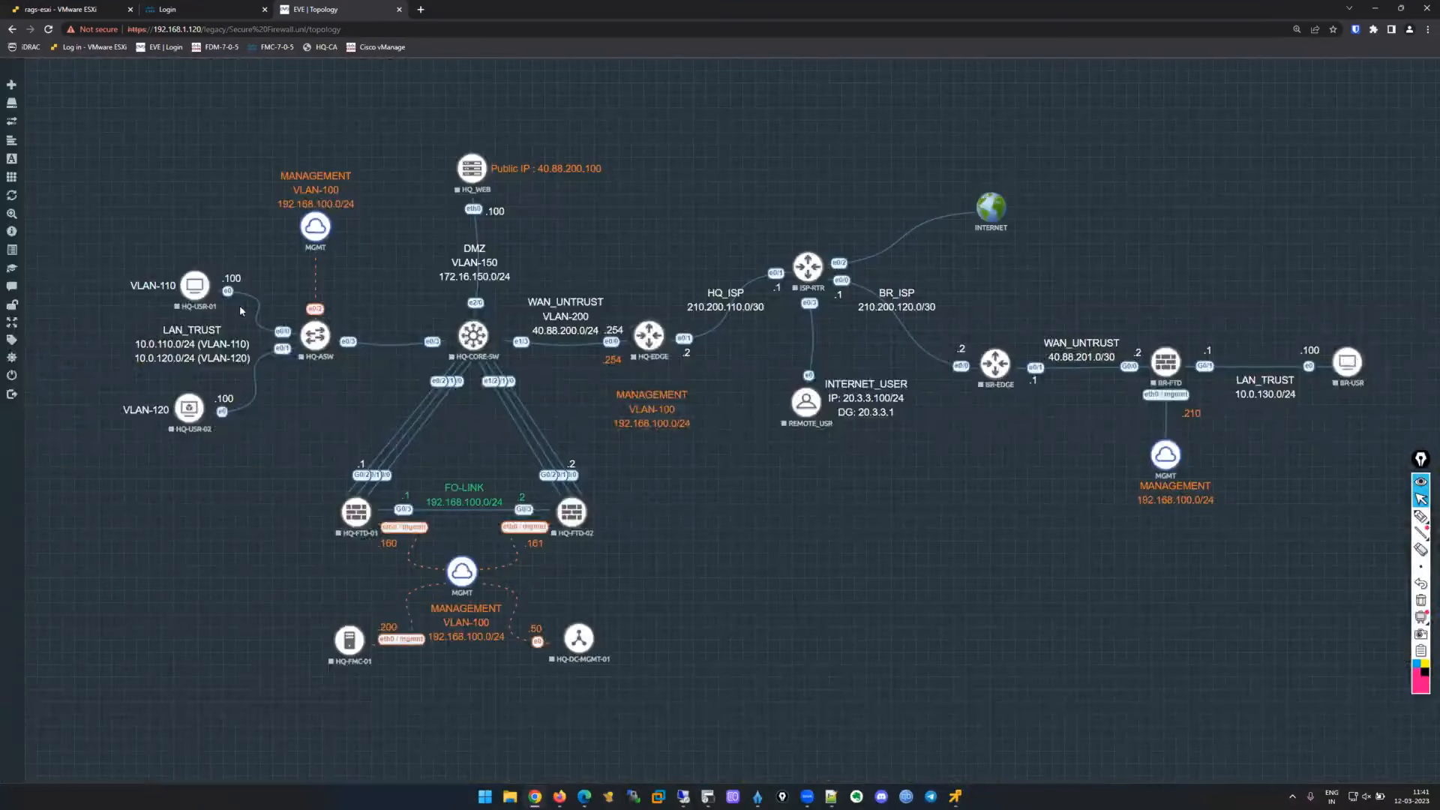
left_click(686, 797)
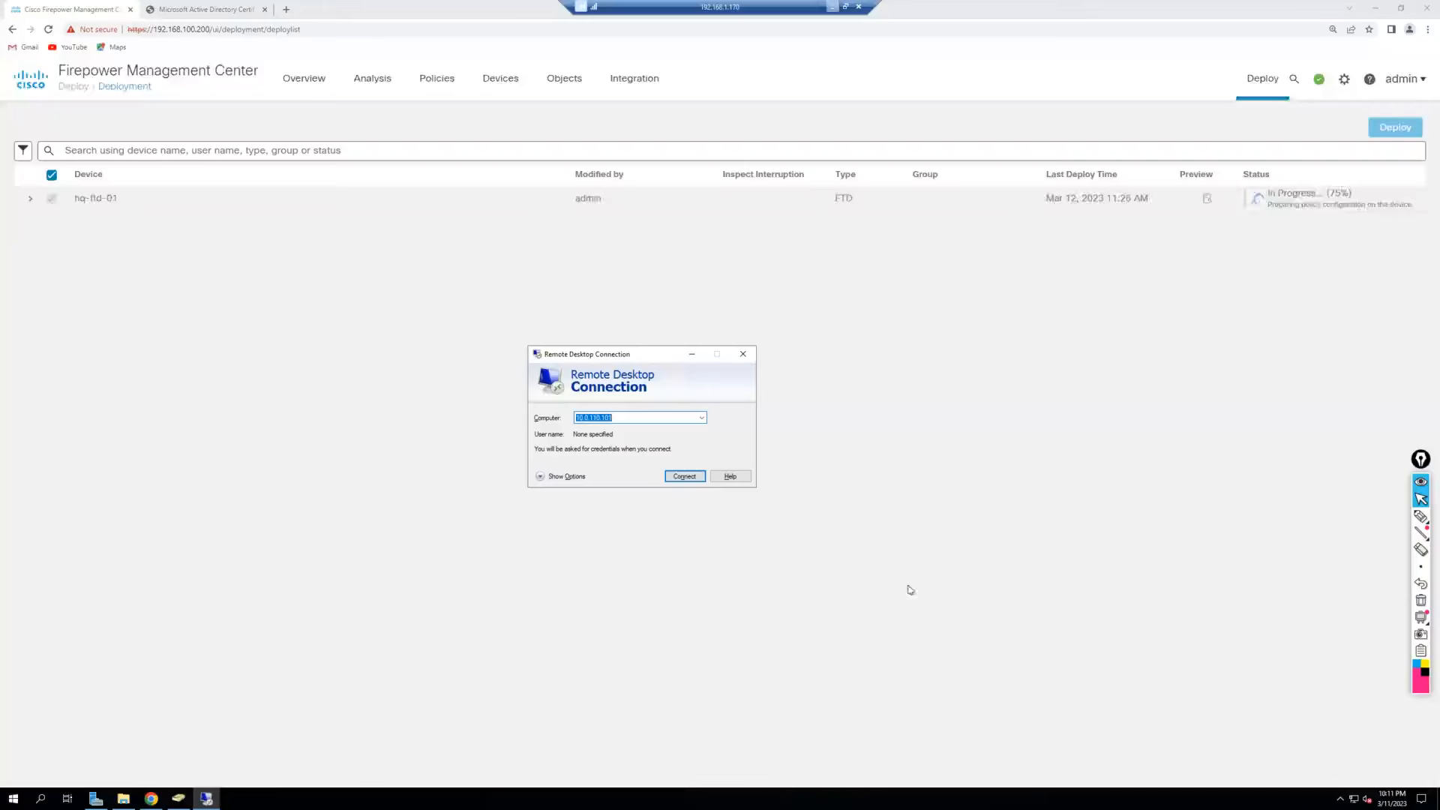
left_click(1319, 80)
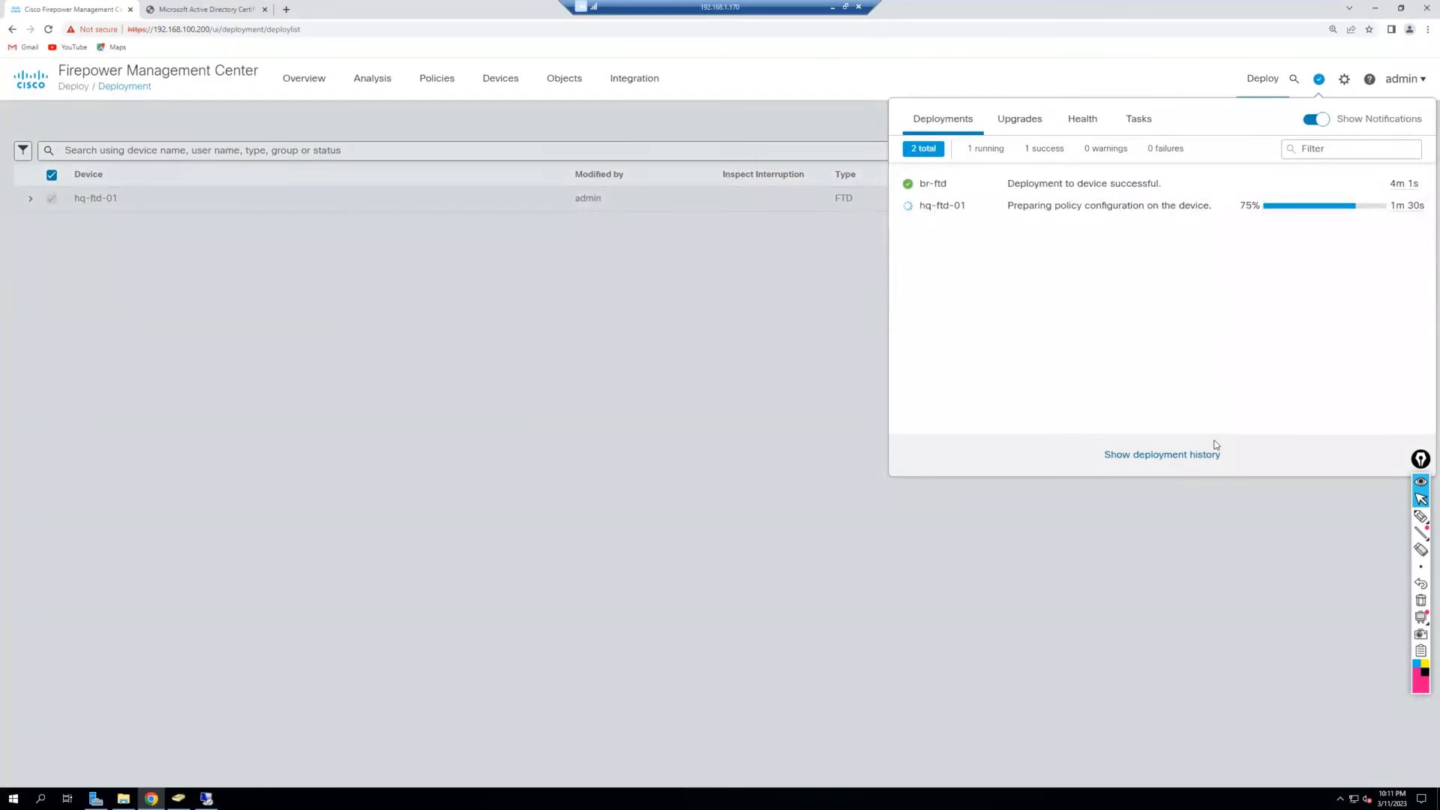
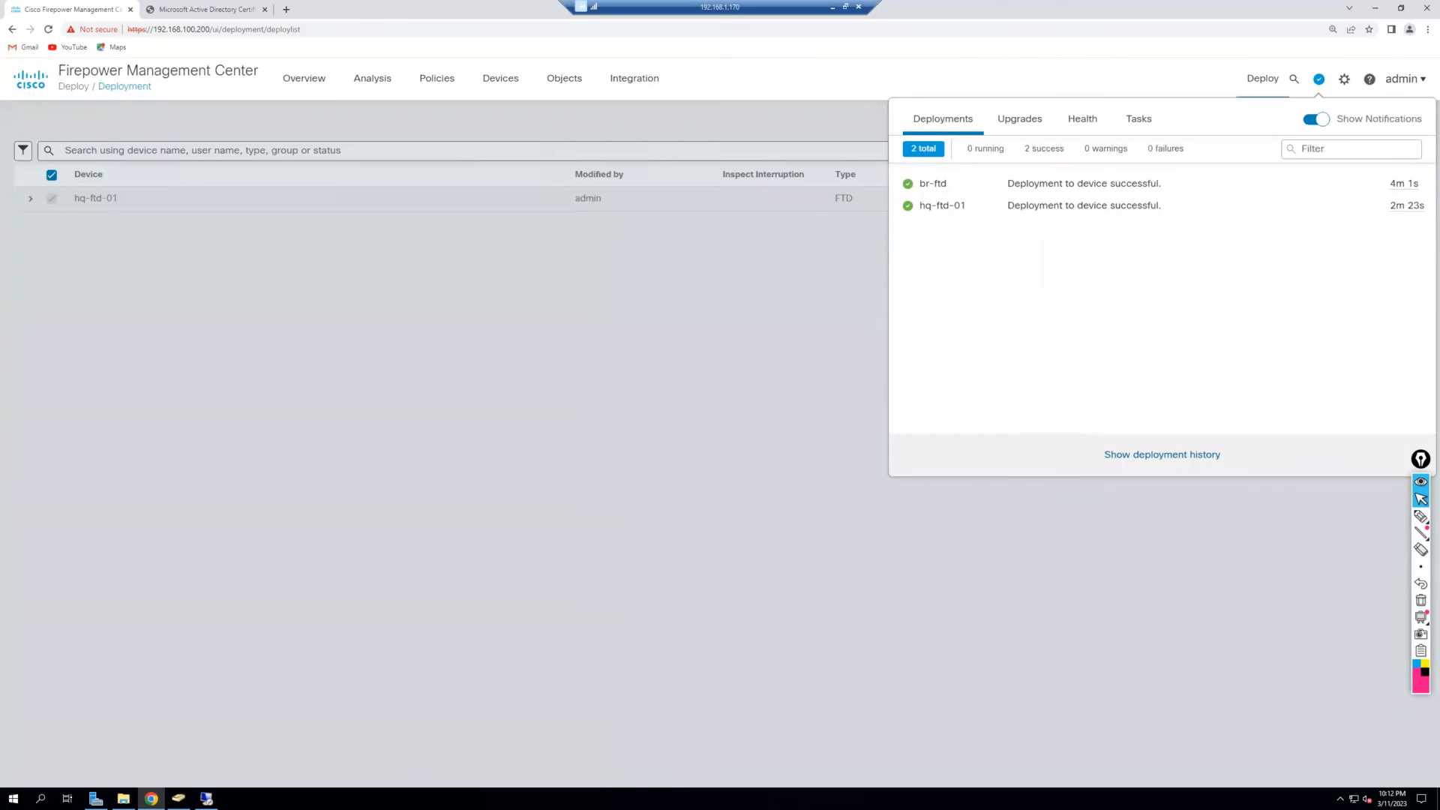
Try a Remote Desktop connection to 10.0.110.101, dismiss the failure error, and minimize the session.
left_click(659, 379)
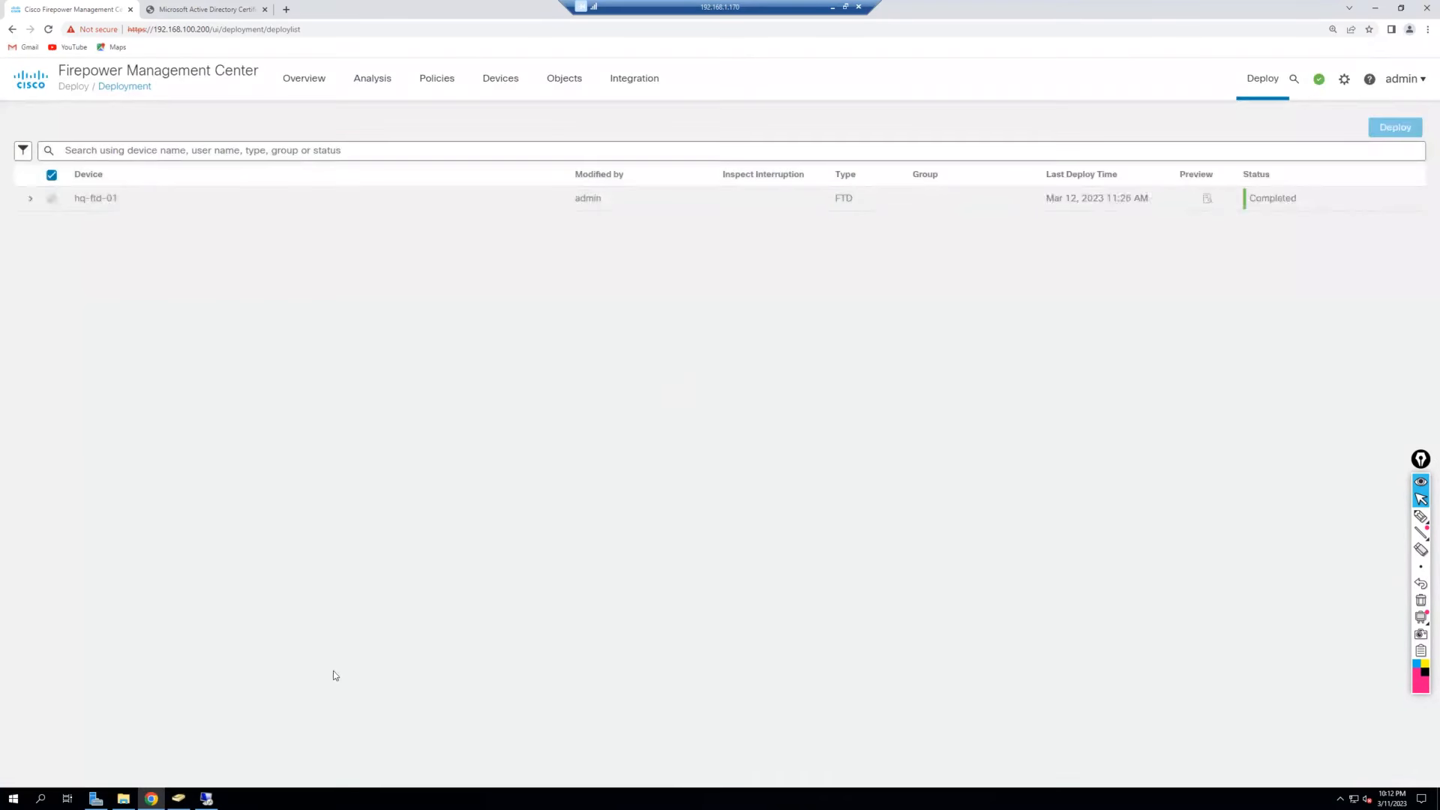
left_click(206, 799)
left_click(684, 477)
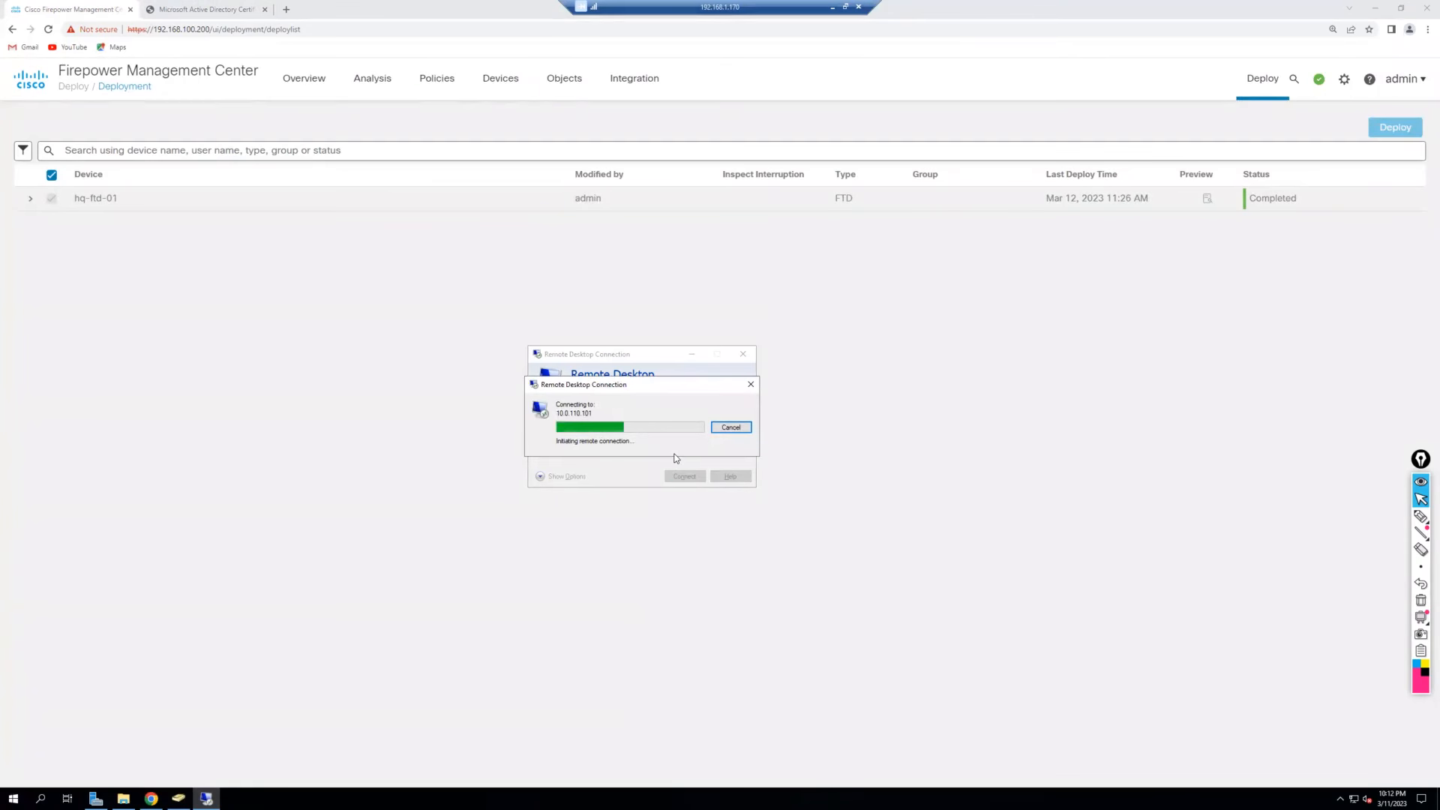
left_click_drag(636, 392, 799, 432)
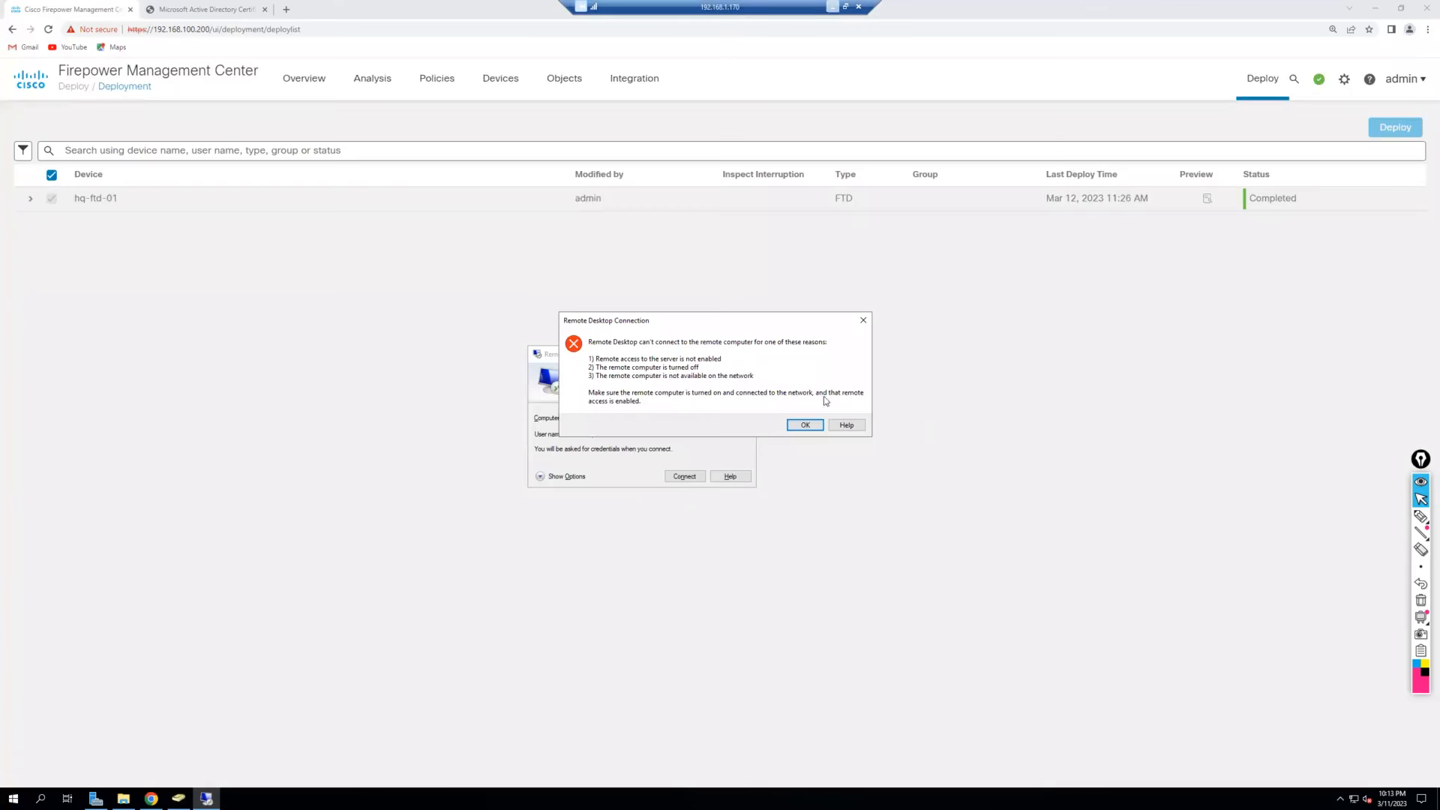
left_click(803, 423)
left_click(833, 6)
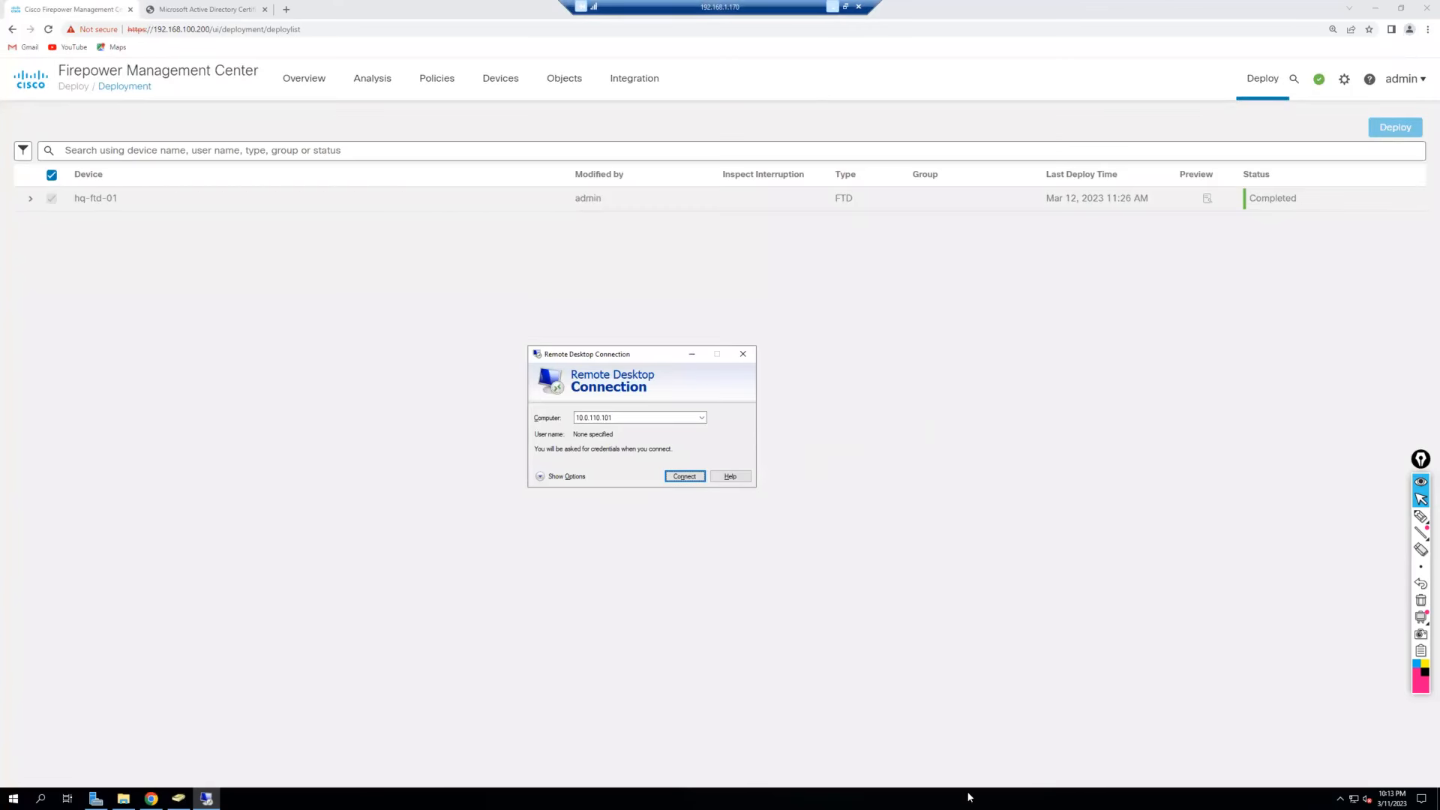
In the hq-user VM's Command Prompt, exit nslookup back to the shell.
mouse_move(958, 796)
left_click(1065, 716)
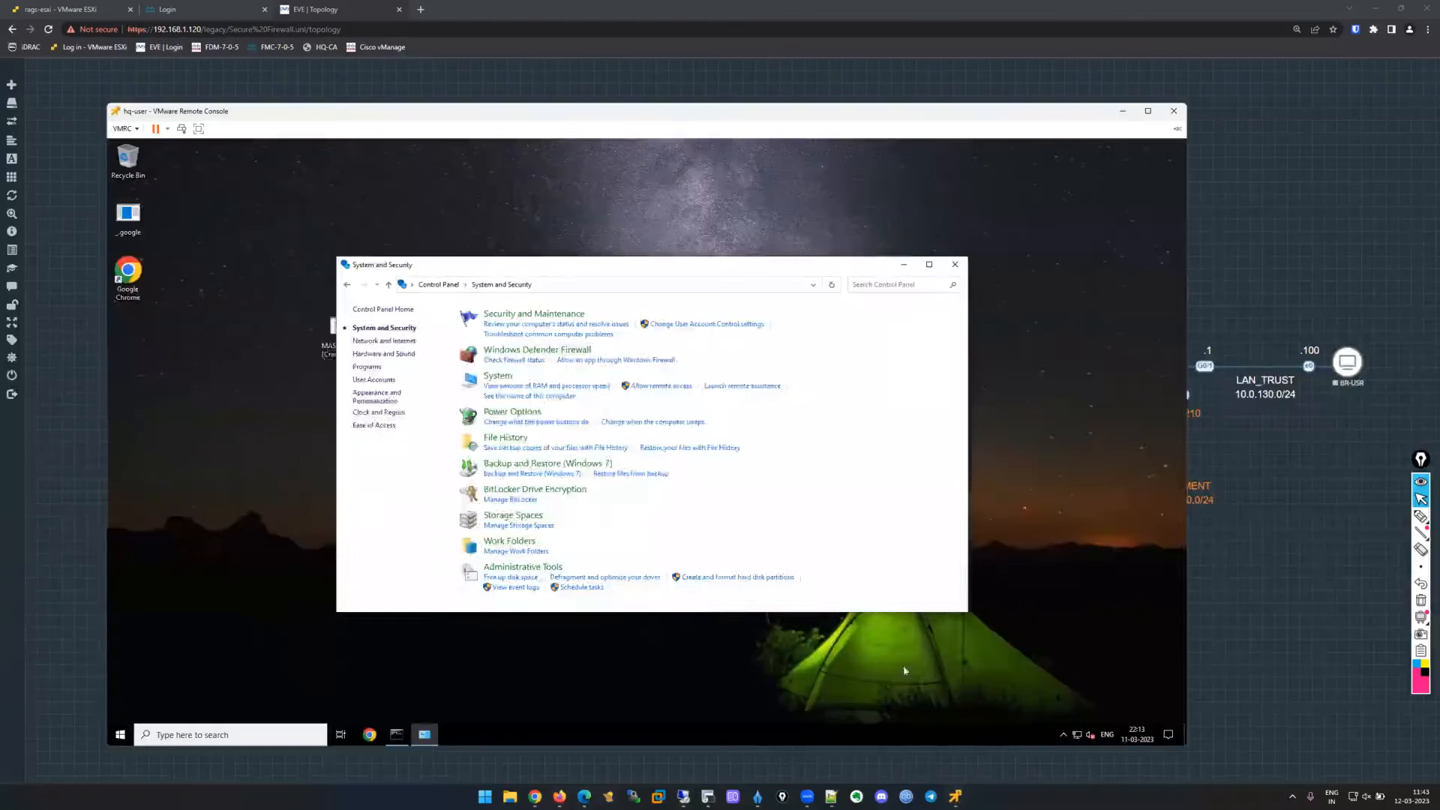
left_click(396, 734)
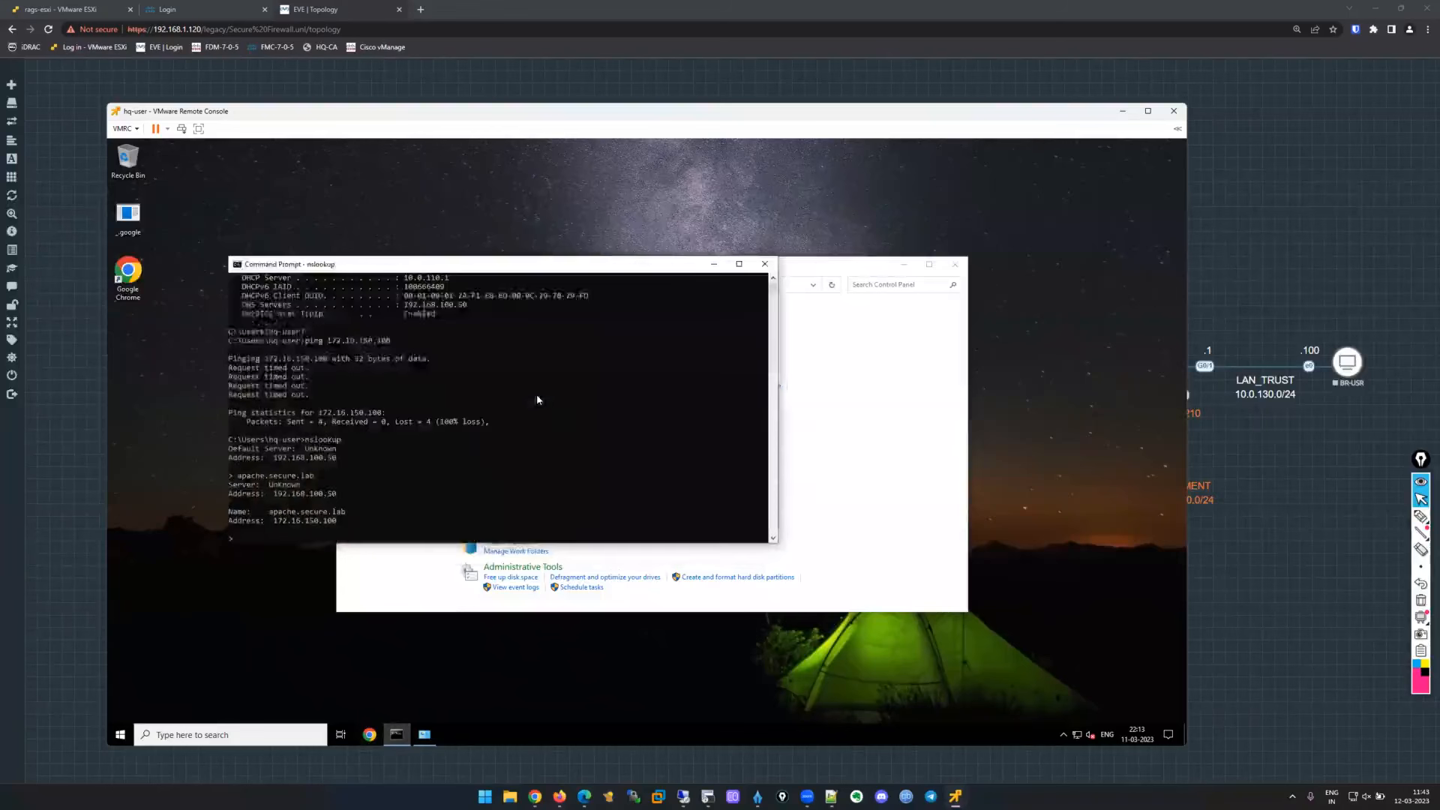
type("ipconfig")
key("Return")
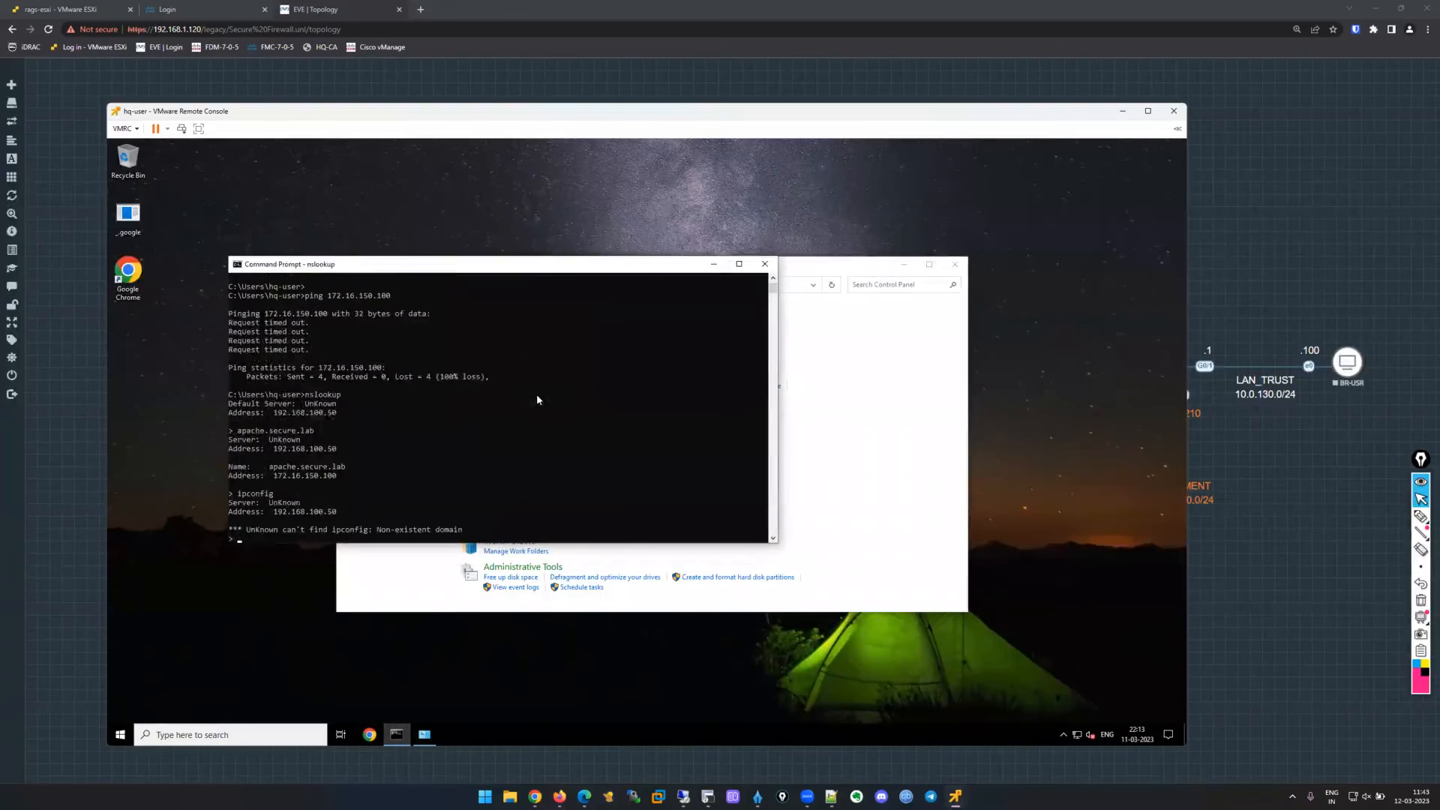
type("exit")
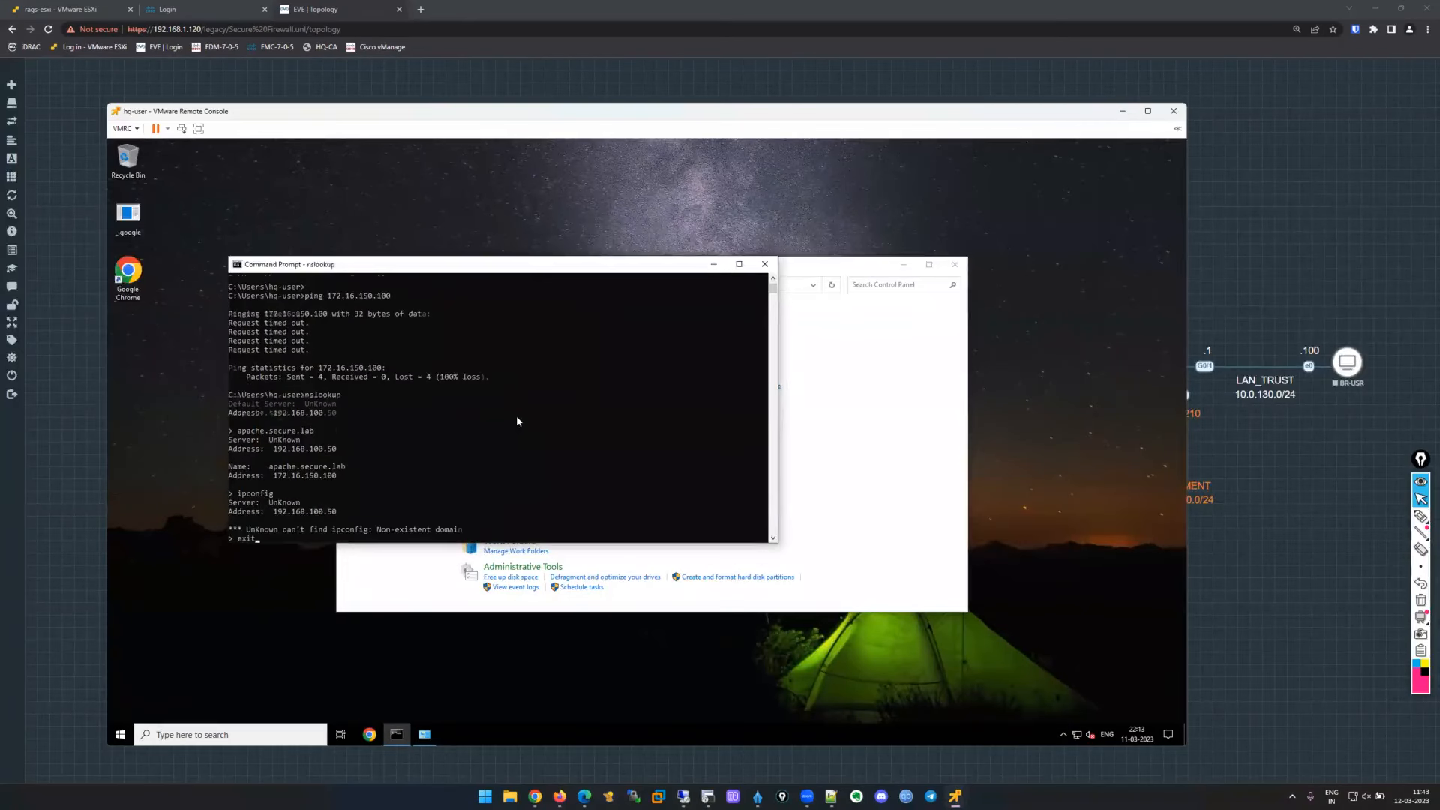
key("Return")
key("Return")
key("Return")
key("Return")
key("Return")
key("Return")
key("Return")
key("Return")
Run ipconfig to confirm the IPv4 address 10.0.110.101.
type("ipcofnig")
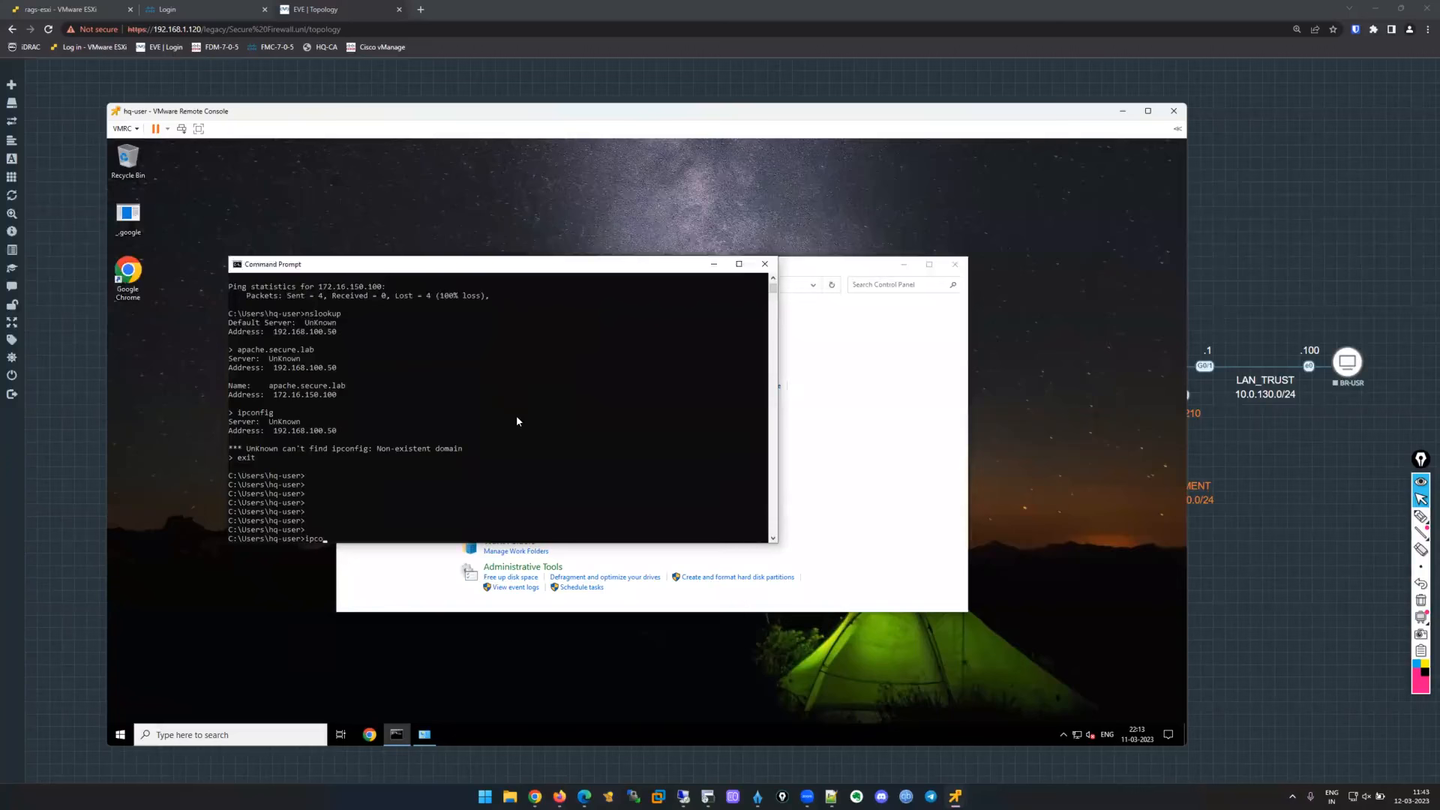
key("Return")
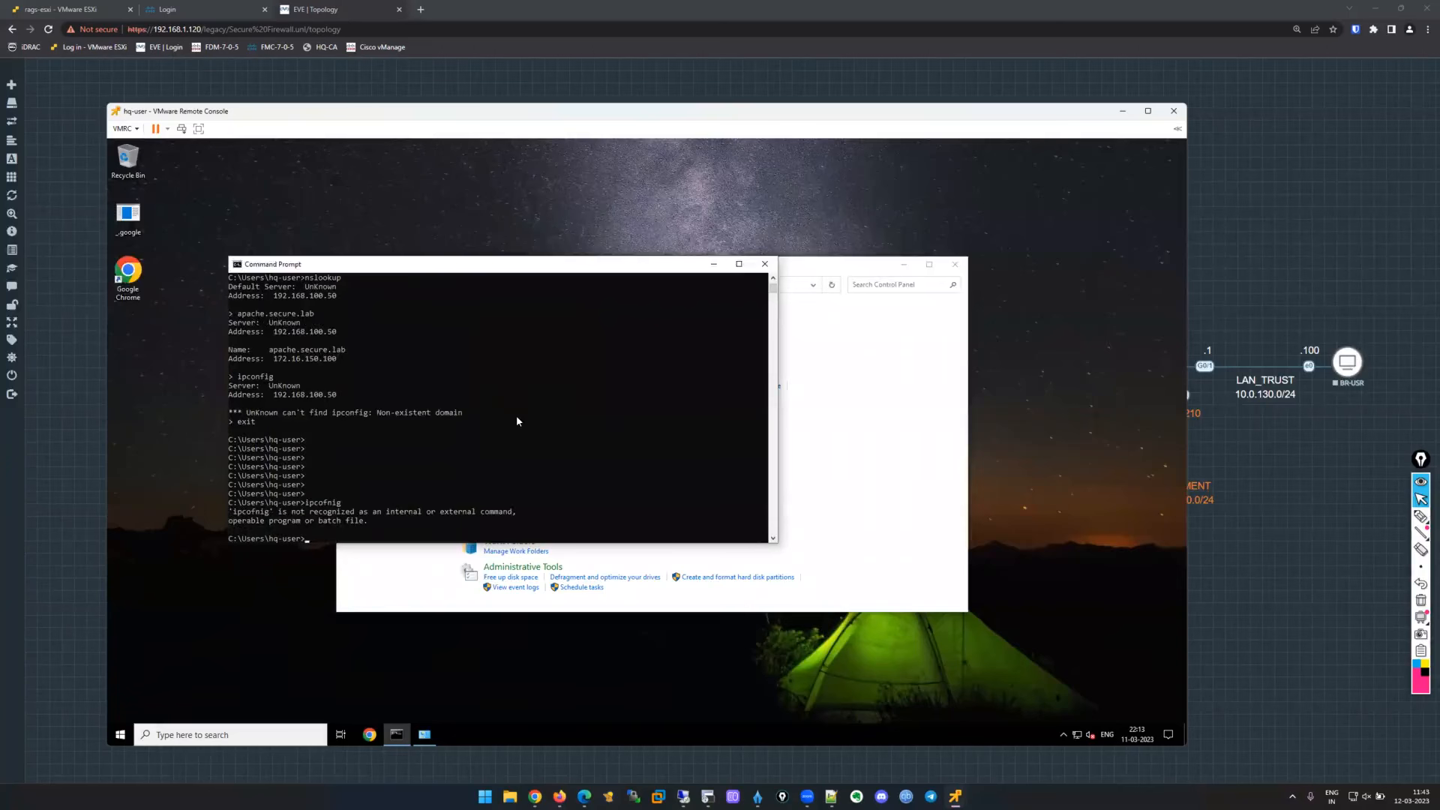
type("ipconfig")
key("Return")
left_click_drag(460, 503, 403, 503)
left_click(627, 454)
Renew the DHCP lease with ipconfig -renew.
key("Return")
key("Return")
key("Return")
key("Up")
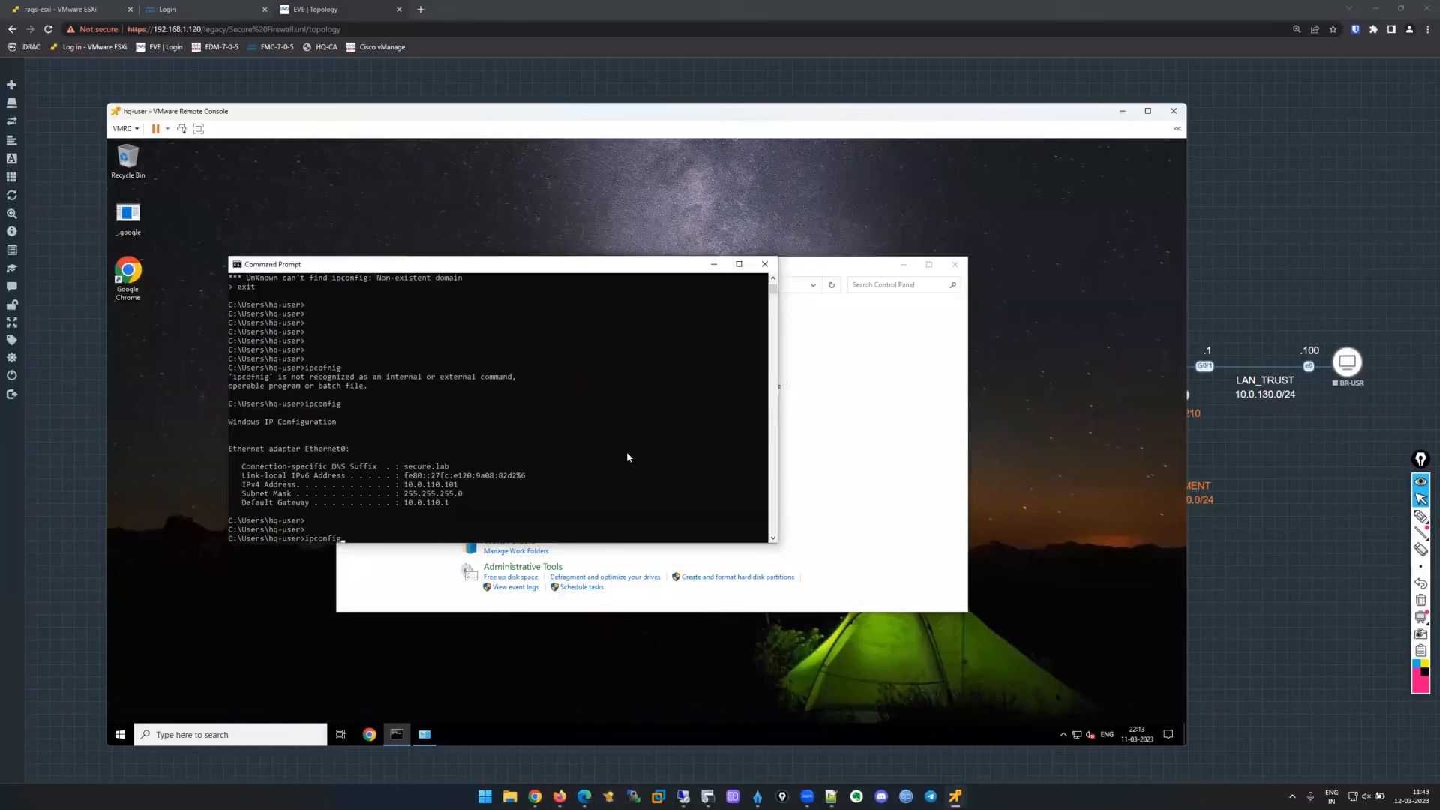
type("-renew")
key("Return")
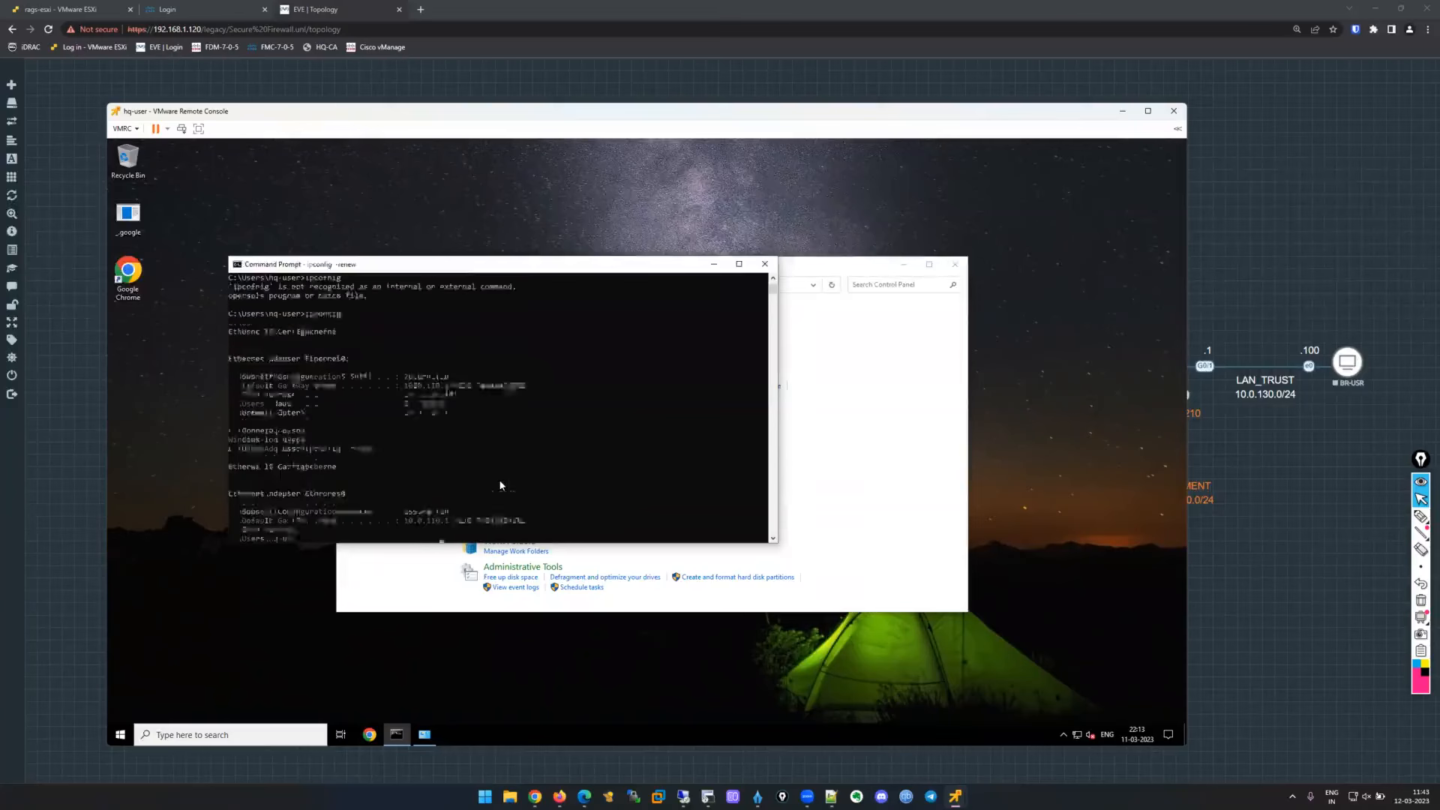
Run ipconfig /all to check DNS server 192.168.100.50, then return to the remote session.
left_click(571, 494)
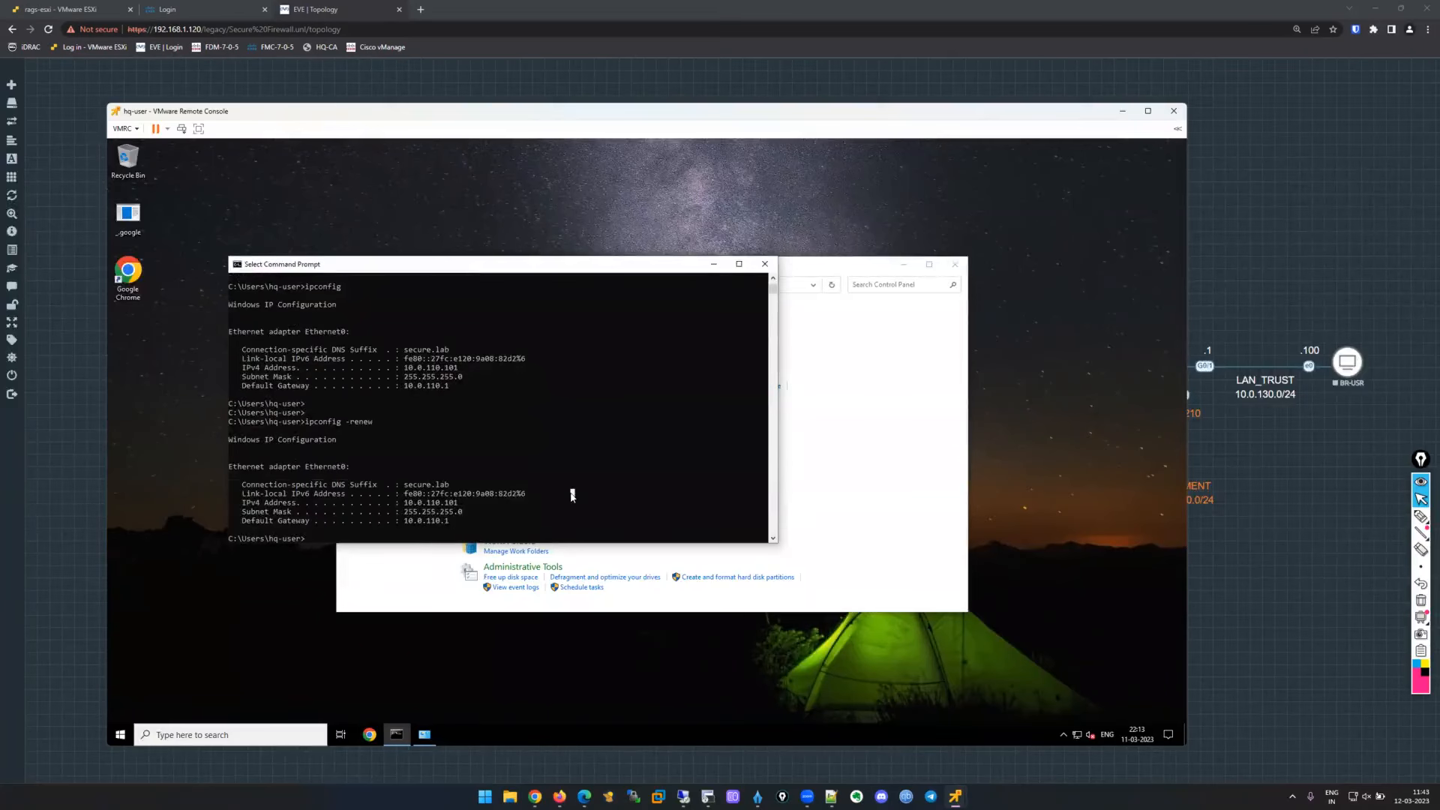
type("ipconfig")
type(" /all")
key("Return")
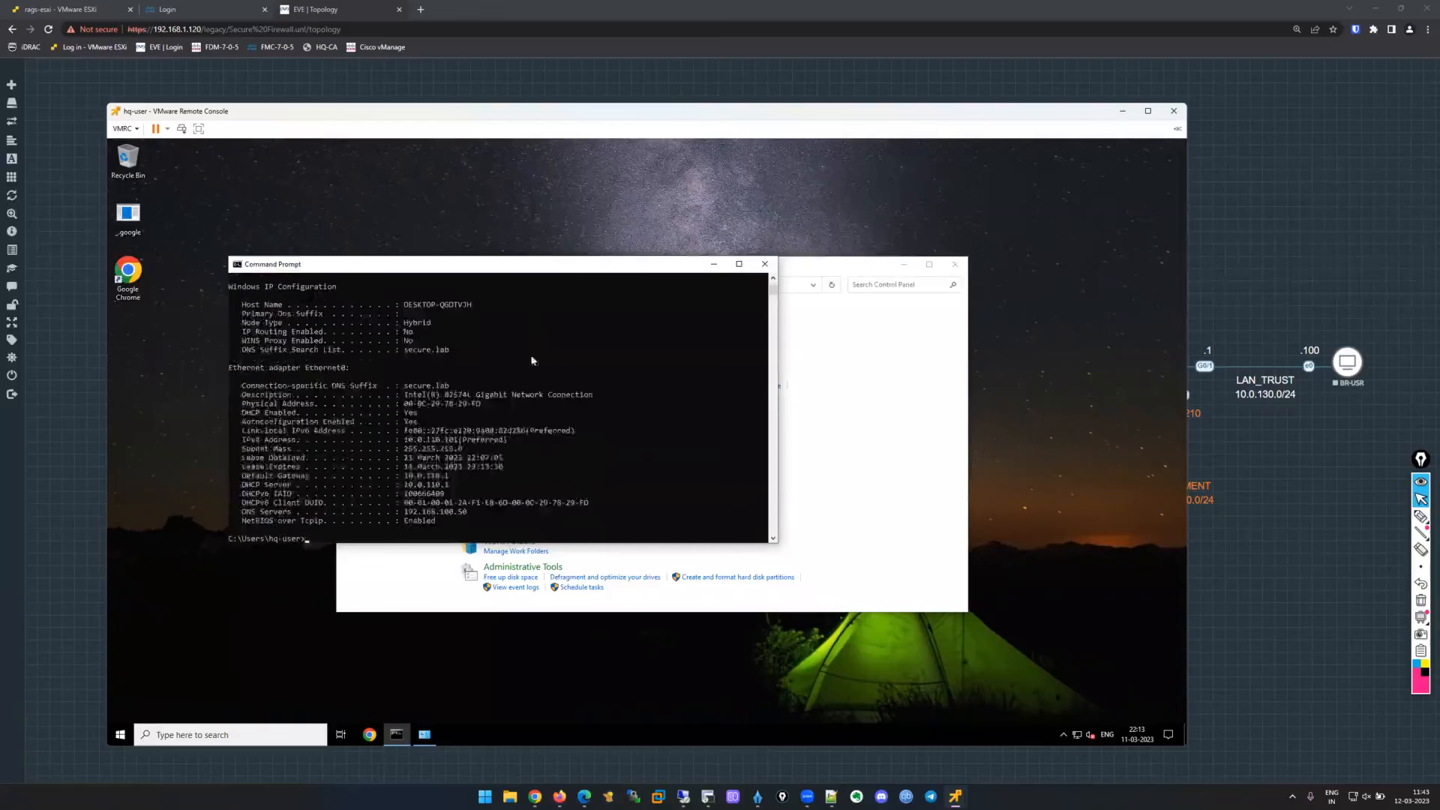
left_click_drag(486, 512, 233, 513)
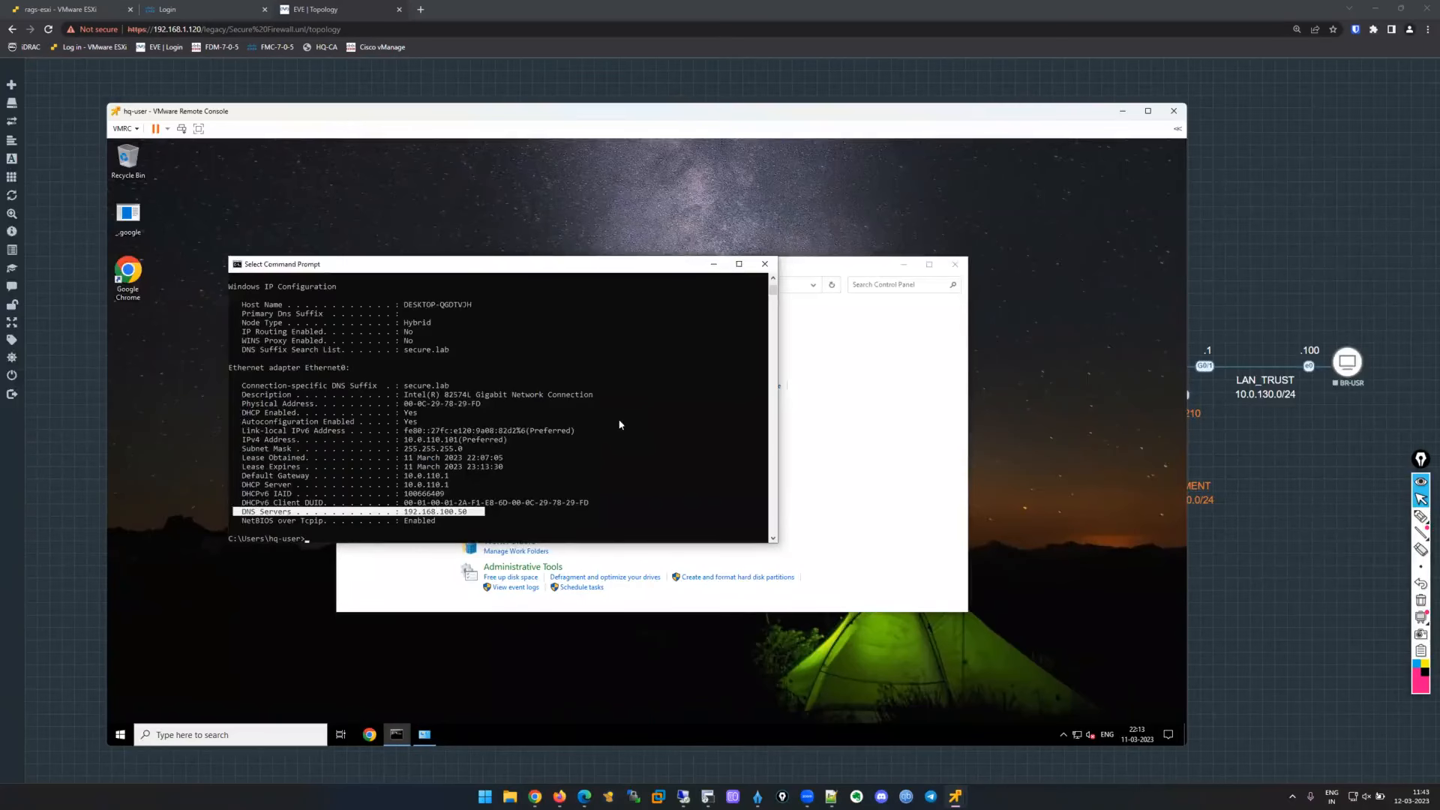
mouse_move(956, 796)
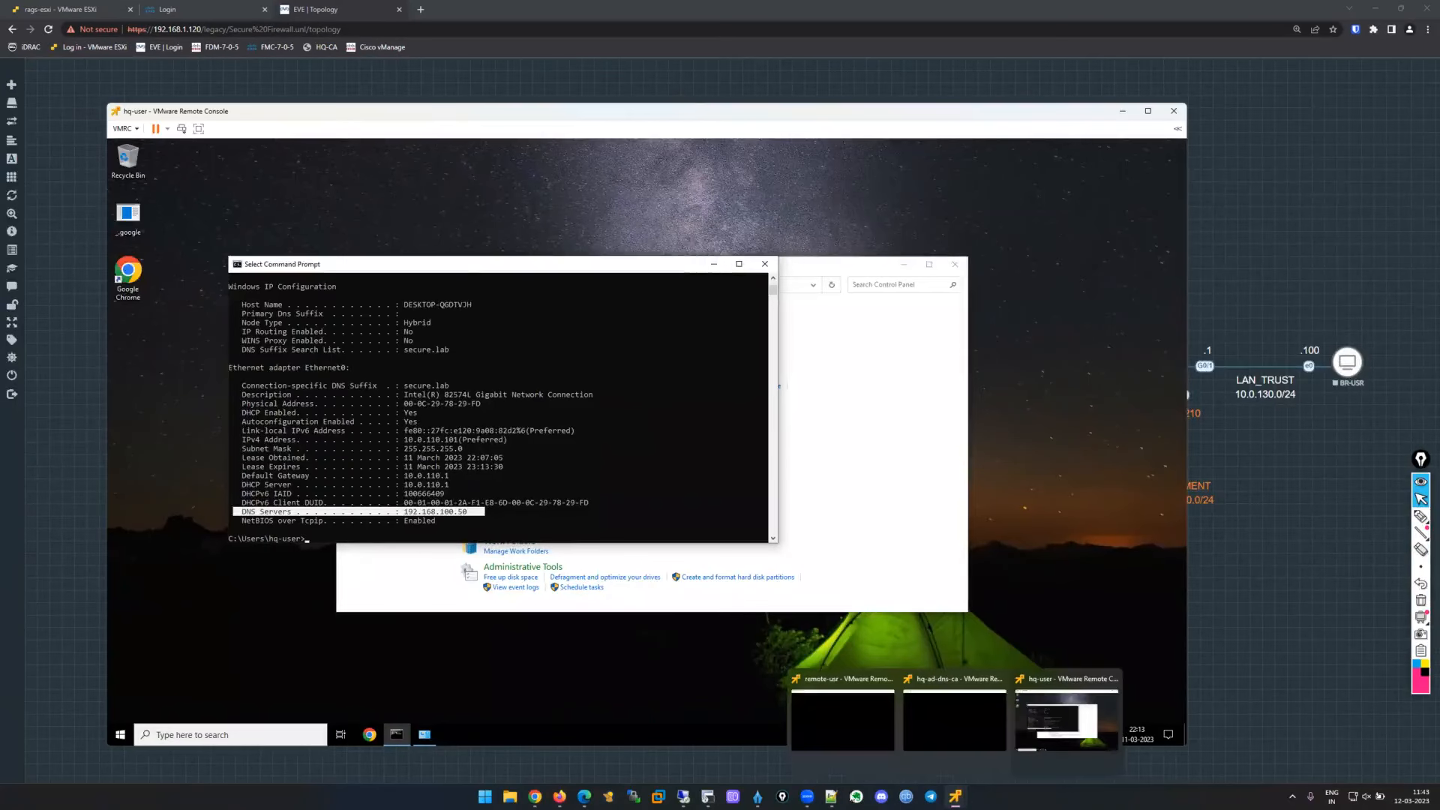
left_click(684, 797)
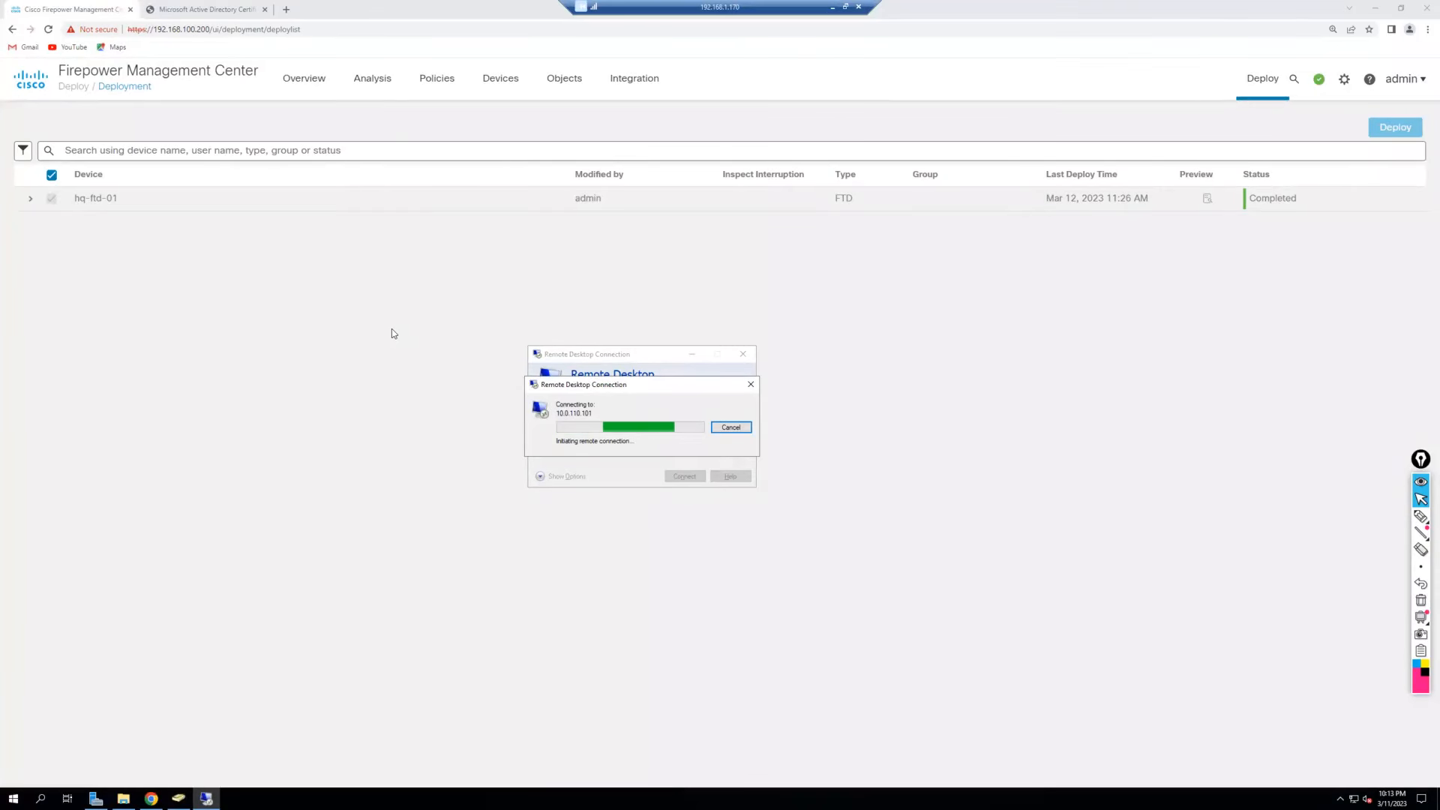
Open Analysis > Connections > Events, dismiss the RDP error, and resume the paused time window.
left_click(379, 82)
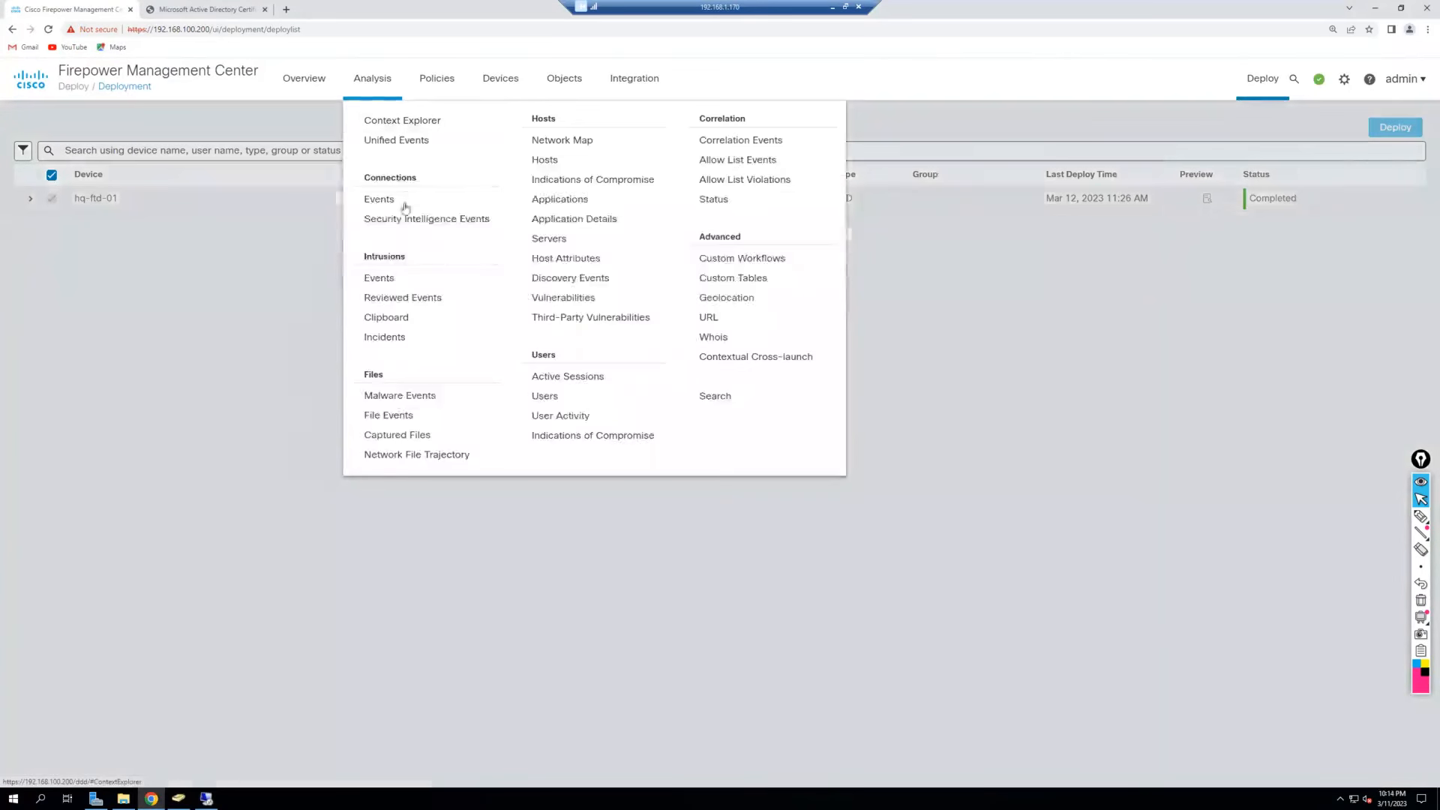
left_click(515, 413)
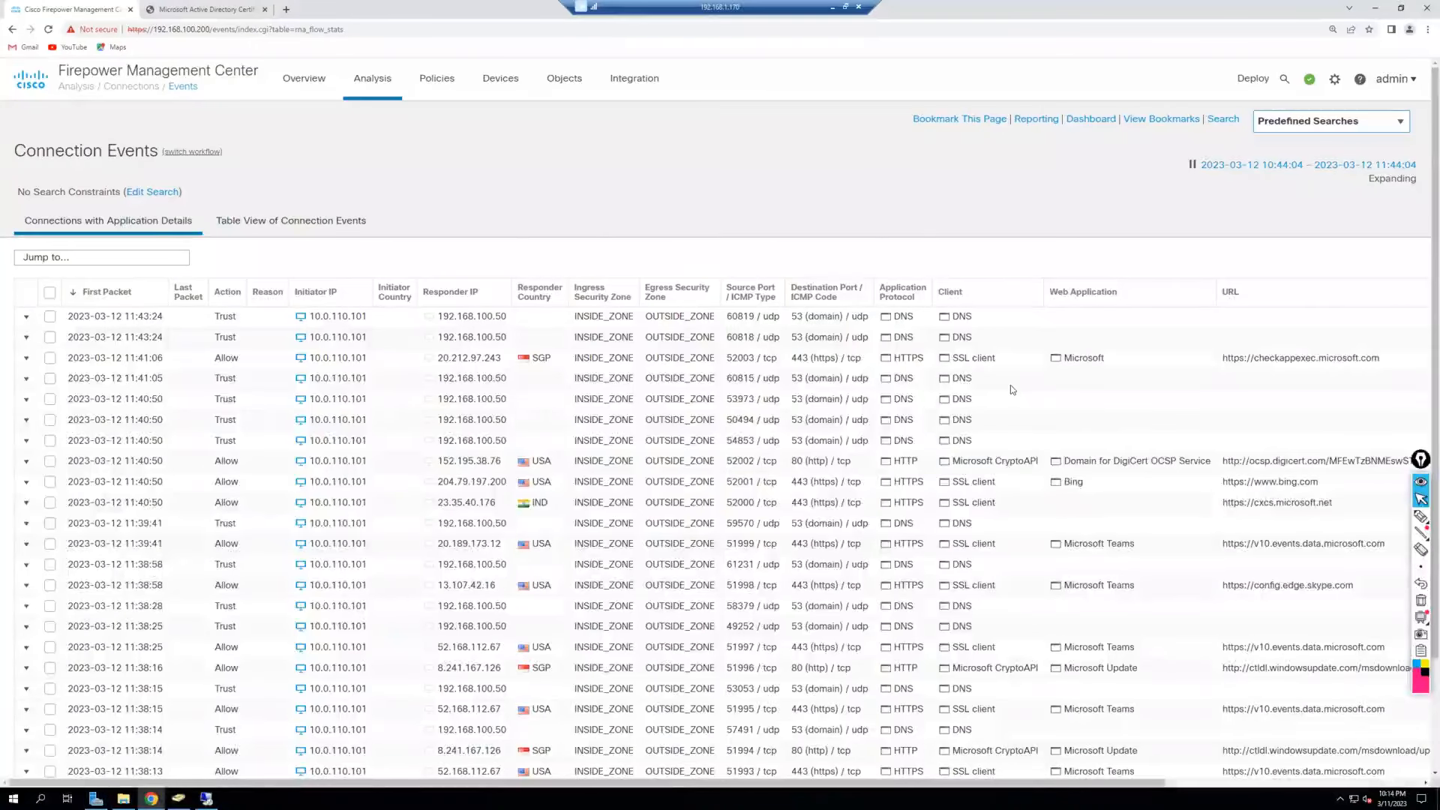
scroll(1010, 389, "down", 2)
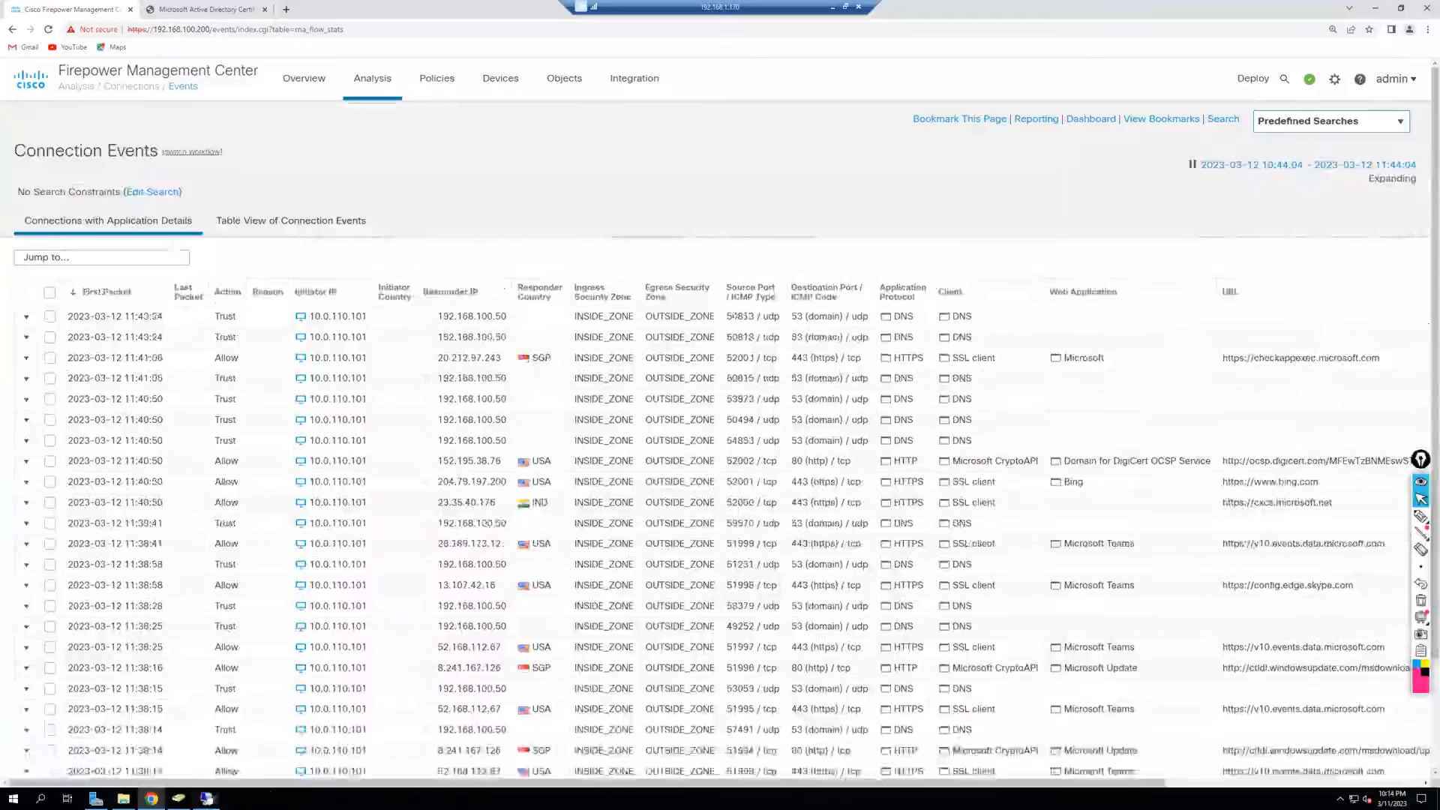
left_click(206, 798)
left_click(805, 424)
left_click(755, 200)
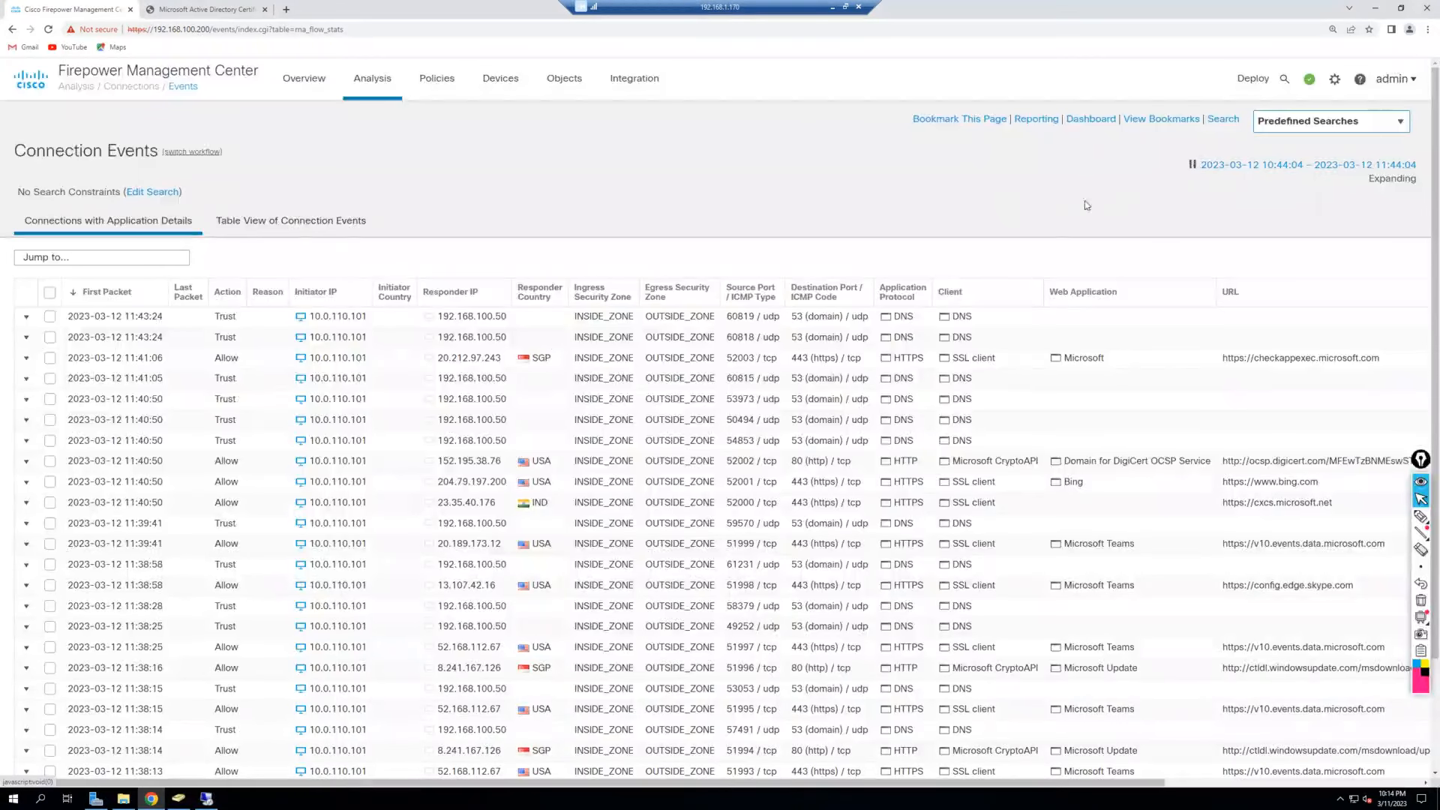
left_click(1193, 165)
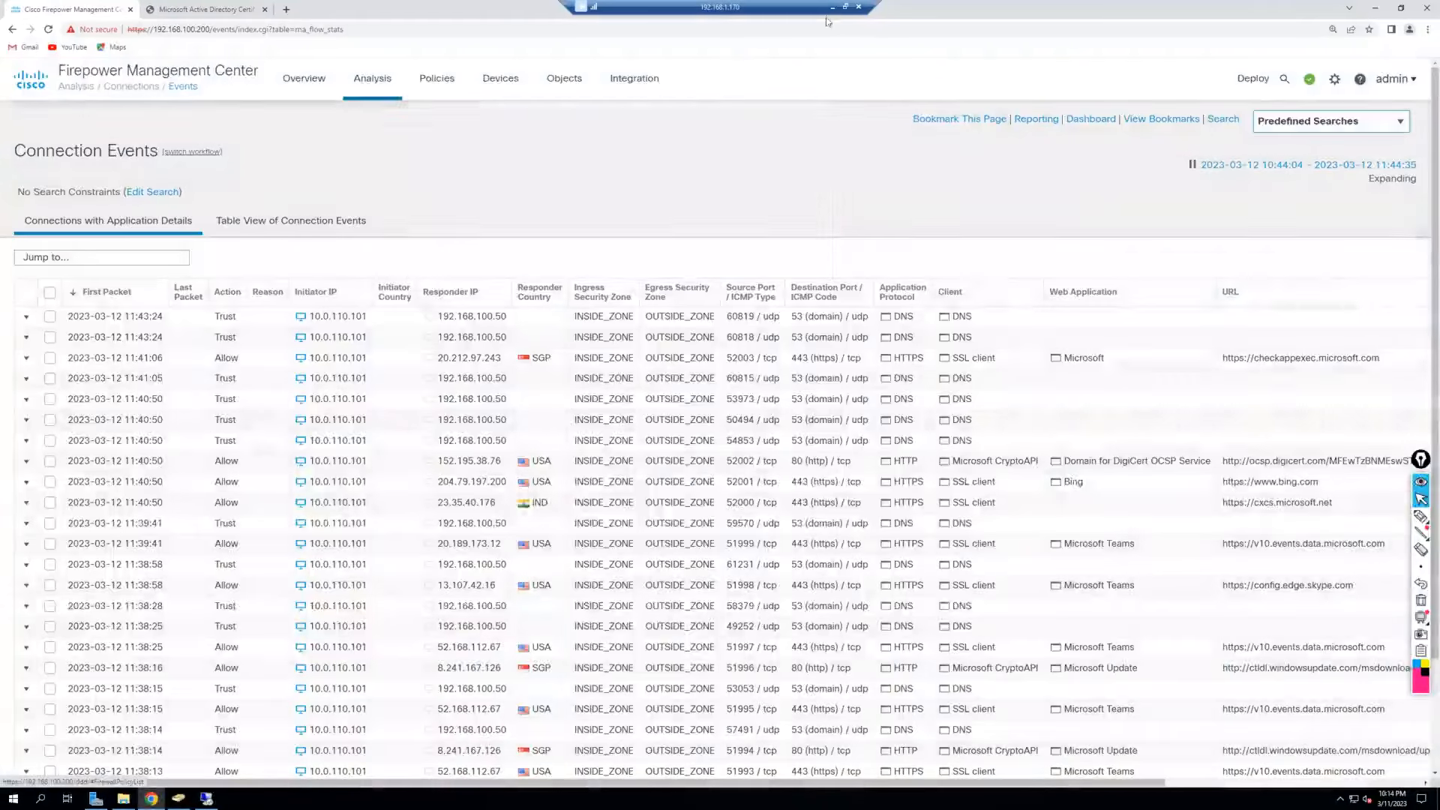
Sketch the FTD on the topology with its outside address 40.88.200.1.
left_click(832, 6)
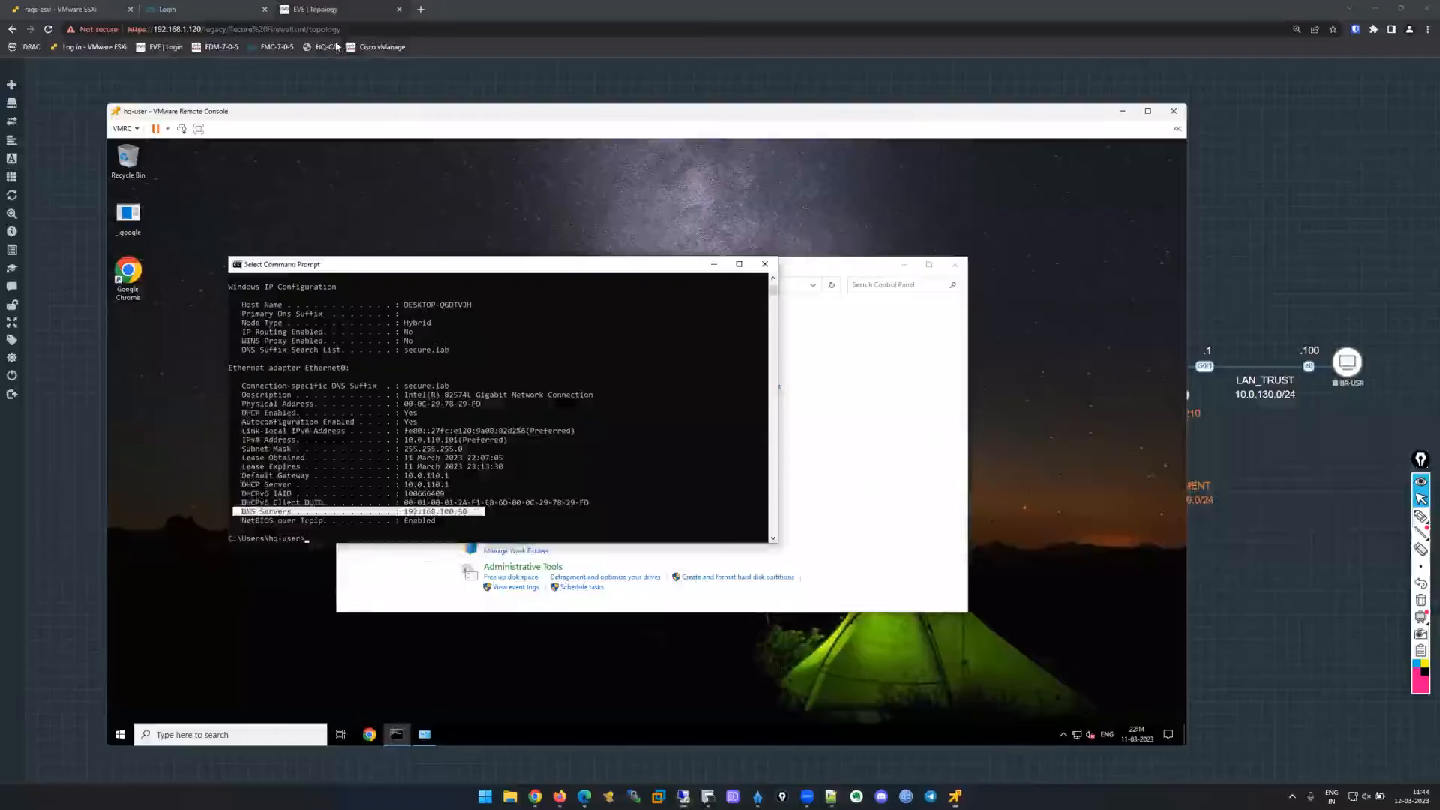
key("alt+Tab")
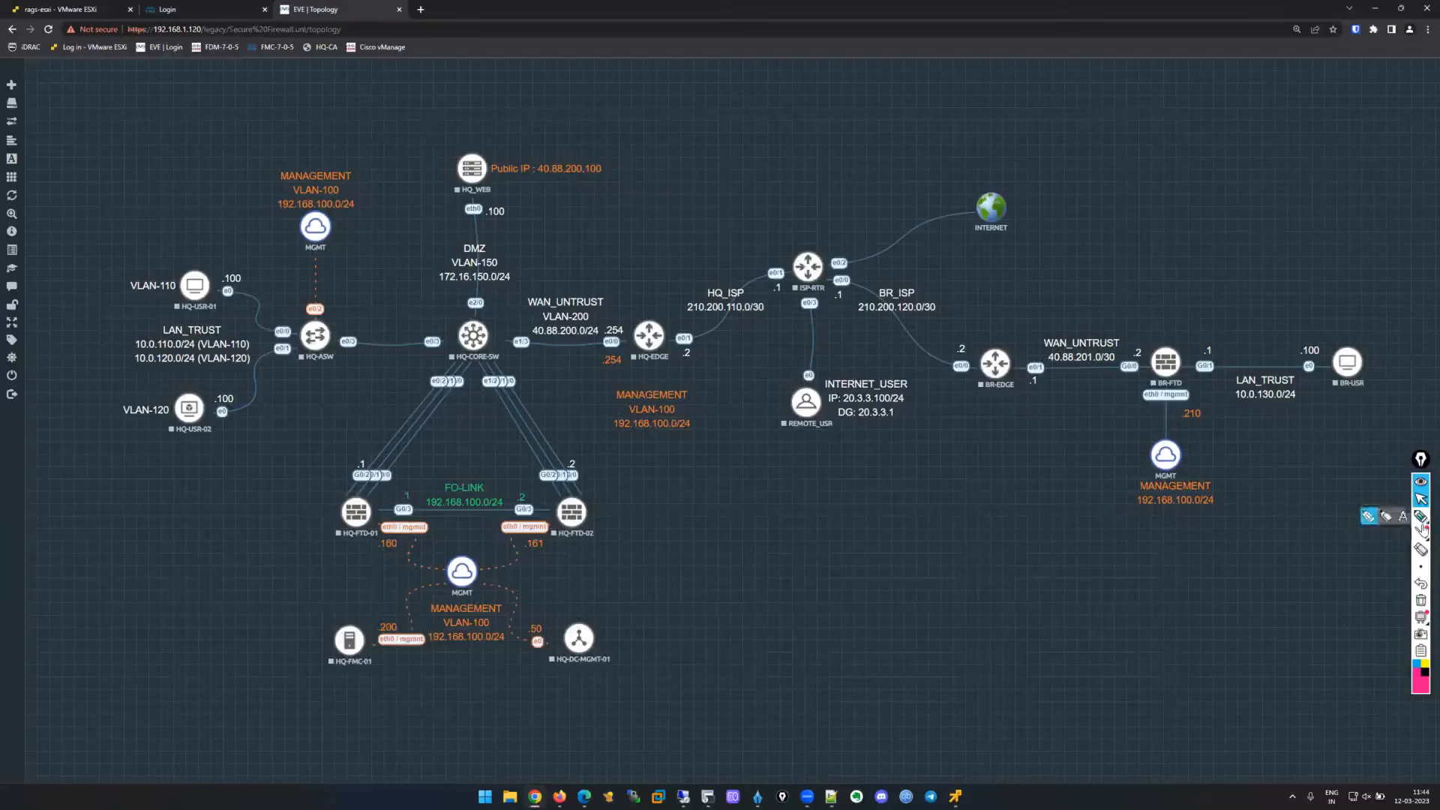
left_click(1423, 519)
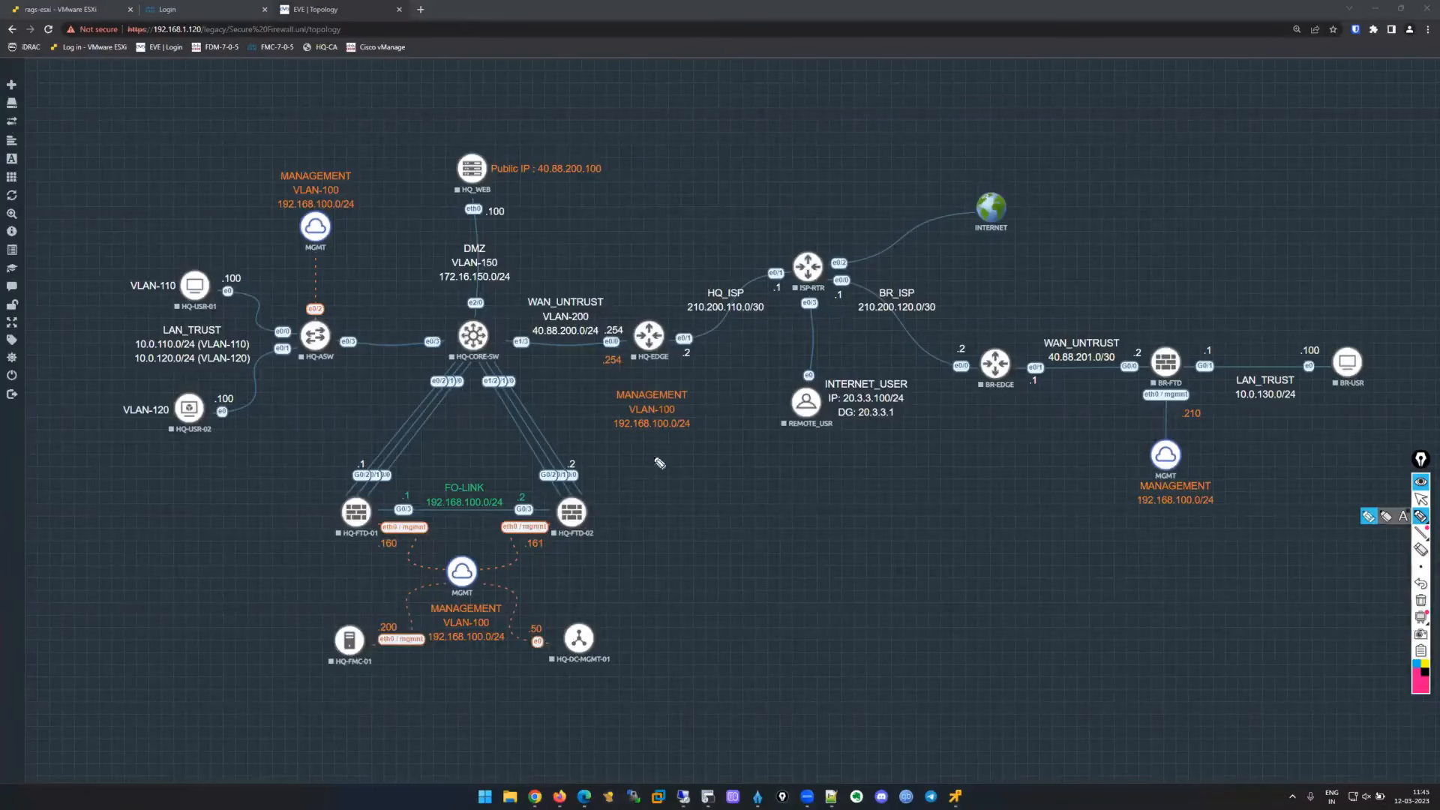
left_click_drag(1086, 134, 1092, 144)
mouse_move(1134, 129)
left_mouse_down()
mouse_move(1192, 111)
mouse_move(1143, 145)
left_mouse_up()
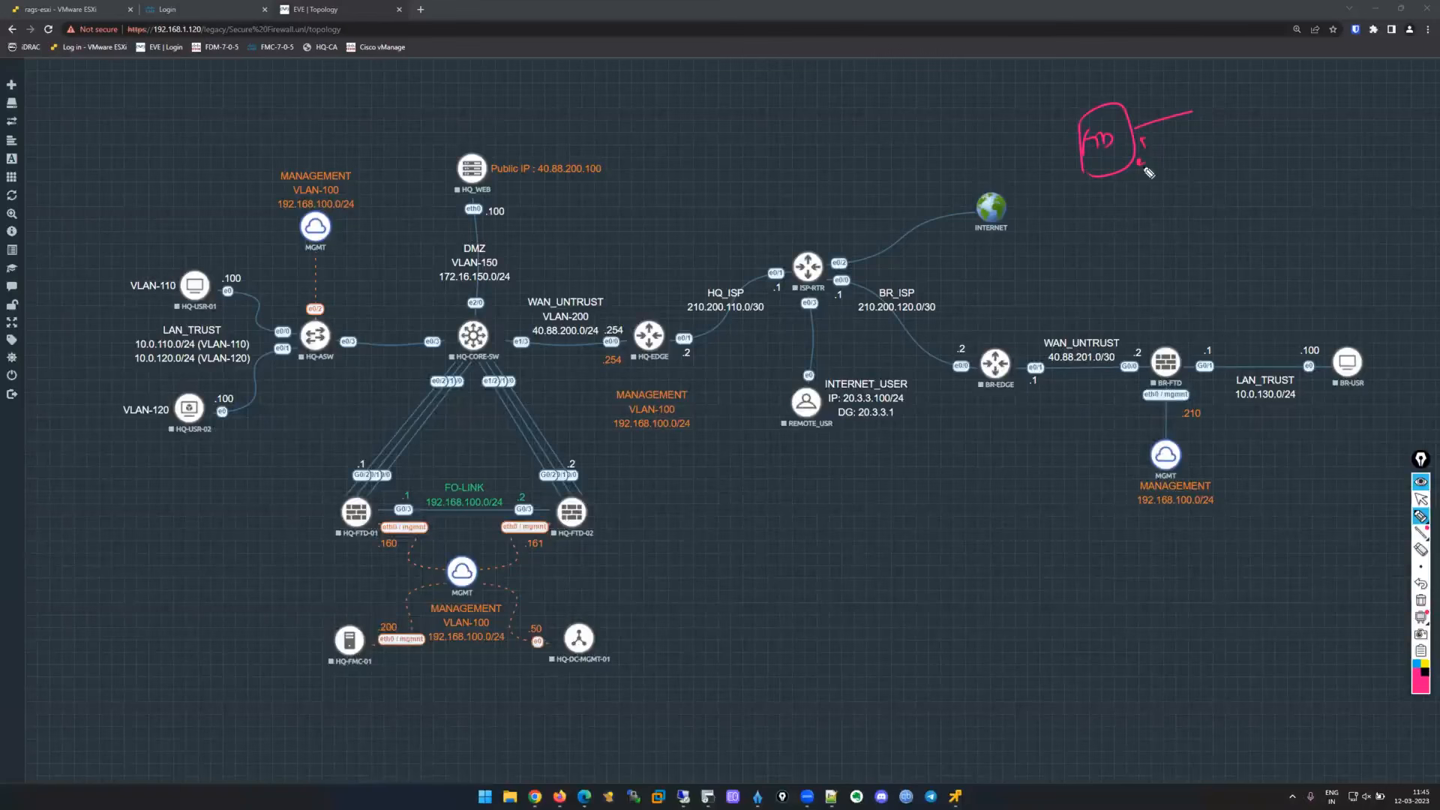
left_click_drag(1147, 160, 1150, 165)
left_click_drag(1155, 155, 1159, 164)
left_click_drag(1140, 103, 1145, 111)
left_click(1155, 106)
left_click_drag(1149, 104, 1186, 100)
left_click_drag(1189, 94, 1210, 94)
left_click(1202, 93)
Draw a user figure left of the FTD labelled 10.0.110.101.
mouse_move(1077, 146)
left_mouse_down()
mouse_move(1020, 161)
mouse_move(1038, 184)
left_mouse_up()
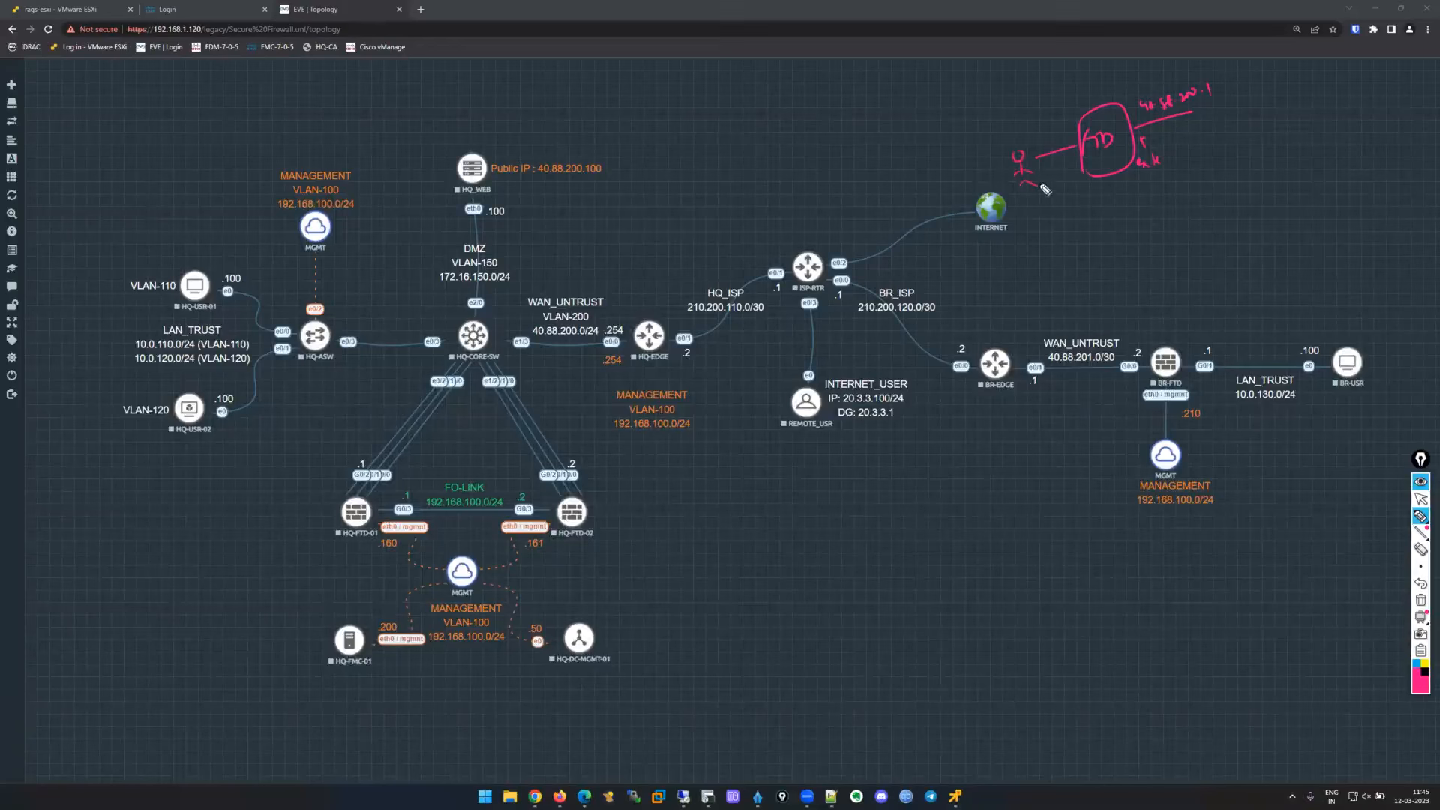
left_click(945, 157)
left_click_drag(940, 152, 1002, 144)
left_click_drag(1008, 130, 1012, 142)
Add an RDP arrow labelled DST = 10.0.110.101 and write 'Anti IP Spoofing'.
mouse_move(1227, 107)
left_mouse_down()
mouse_move(1239, 93)
mouse_move(1273, 119)
mouse_move(1249, 60)
left_mouse_up()
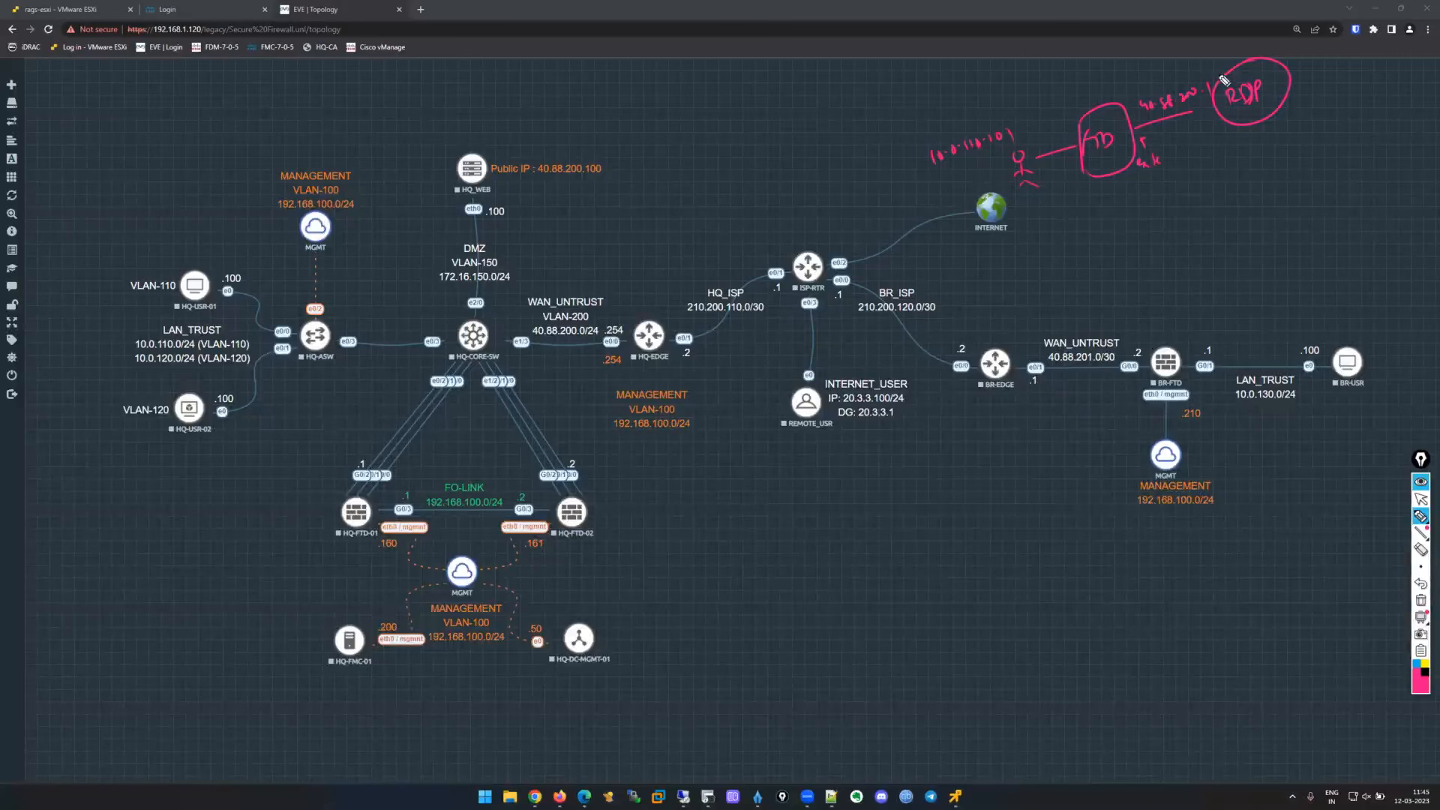
mouse_move(1220, 122)
left_mouse_down()
mouse_move(1192, 172)
mouse_move(1126, 203)
left_mouse_up()
left_click_drag(1202, 169, 1220, 167)
left_click_drag(1224, 168, 1240, 170)
left_click_drag(1250, 159, 1262, 157)
left_click_drag(1274, 156, 1305, 150)
left_click_drag(1312, 141, 1313, 142)
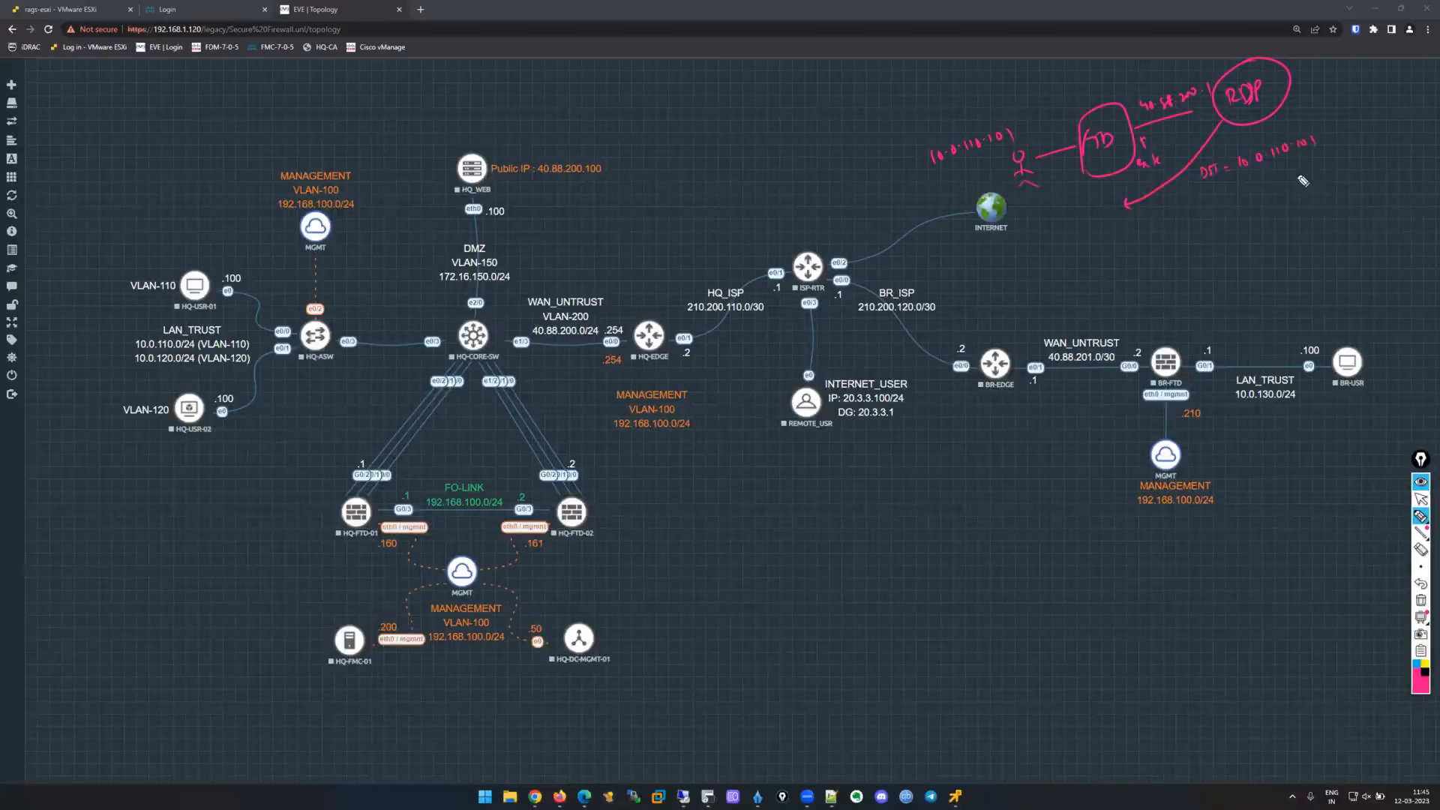
mouse_move(1200, 165)
left_mouse_down()
mouse_move(1201, 180)
mouse_move(1317, 115)
mouse_move(1202, 200)
left_mouse_up()
mouse_move(1214, 84)
left_mouse_down()
mouse_move(1166, 77)
mouse_move(1140, 123)
mouse_move(1202, 122)
mouse_move(1206, 78)
left_mouse_up()
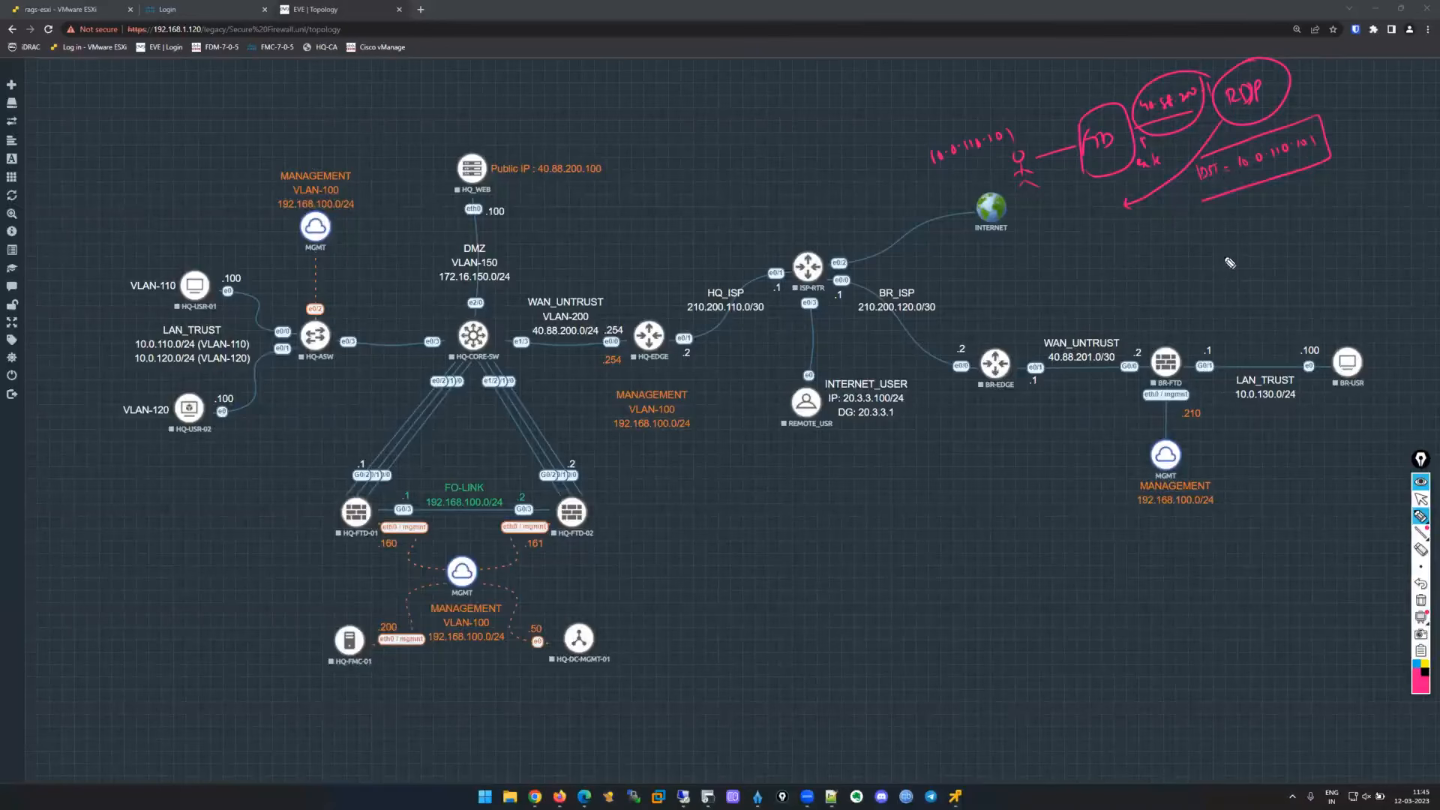
mouse_move(1216, 268)
left_mouse_down()
mouse_move(1223, 253)
mouse_move(1248, 266)
mouse_move(1289, 244)
mouse_move(1294, 262)
mouse_move(1317, 230)
mouse_move(1336, 254)
left_mouse_up()
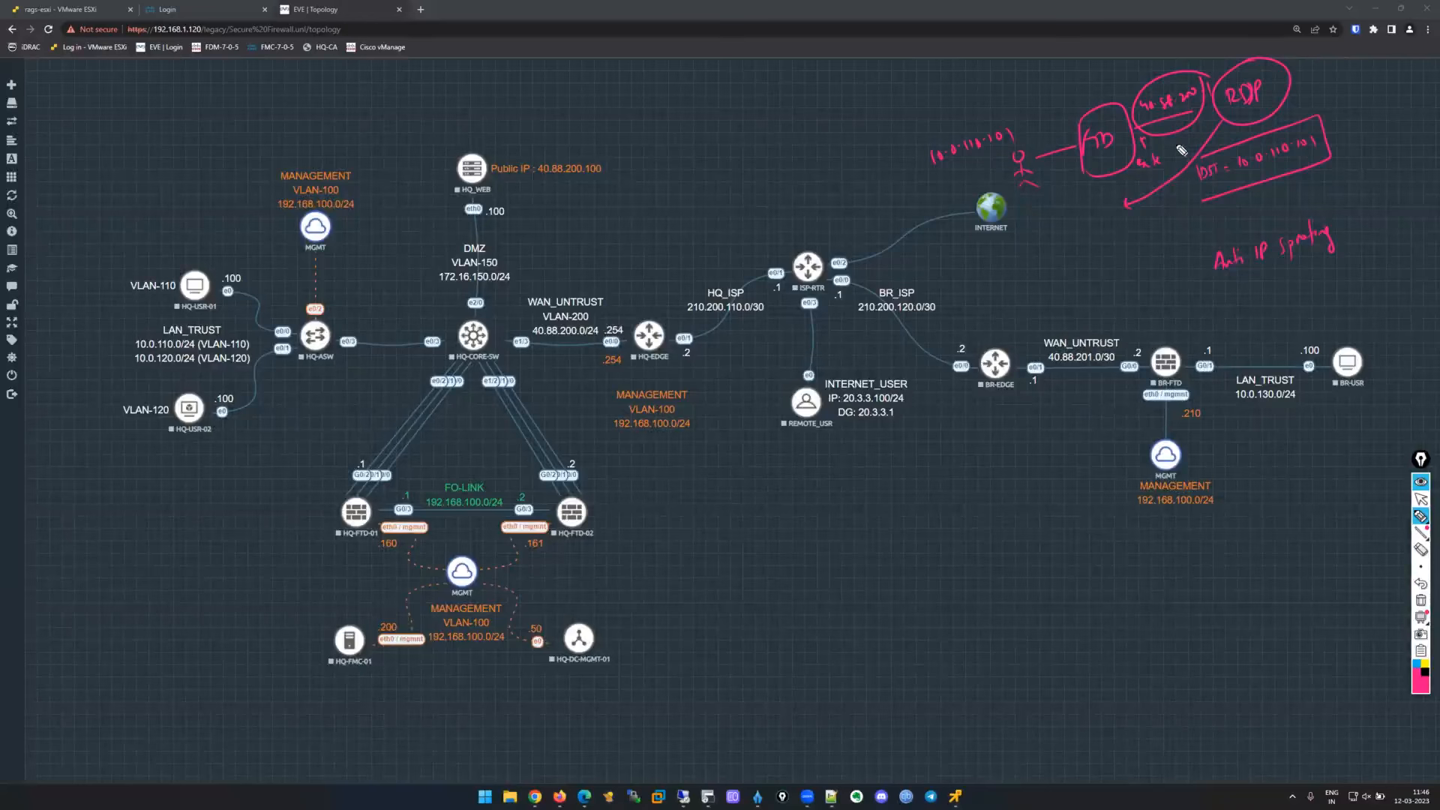
Add lines marking the spoofing path as untrusted and underline 40.88.200.
left_click_drag(1114, 69, 1155, 189)
left_click_drag(1116, 67, 1256, 28)
left_click_drag(1174, 183, 1314, 124)
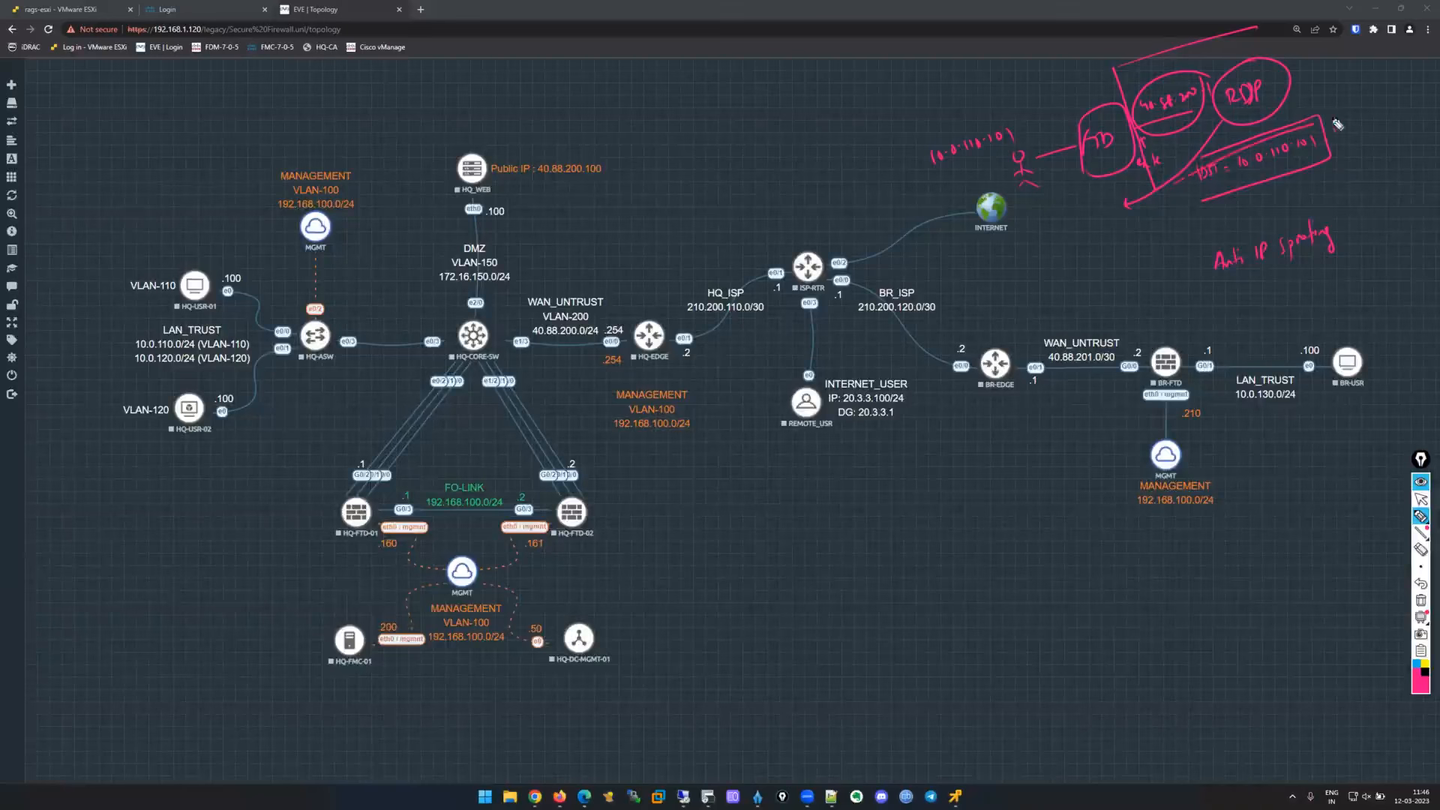
mouse_move(1124, 47)
left_mouse_down()
mouse_move(1174, 26)
mouse_move(1179, 51)
left_mouse_up()
left_click_drag(1141, 115, 1193, 111)
Bracket and underline the 10.0.110.101 note, then bring SecureCRT back into view.
mouse_move(915, 149)
left_mouse_down()
mouse_move(933, 222)
mouse_move(1080, 174)
mouse_move(949, 232)
left_mouse_up()
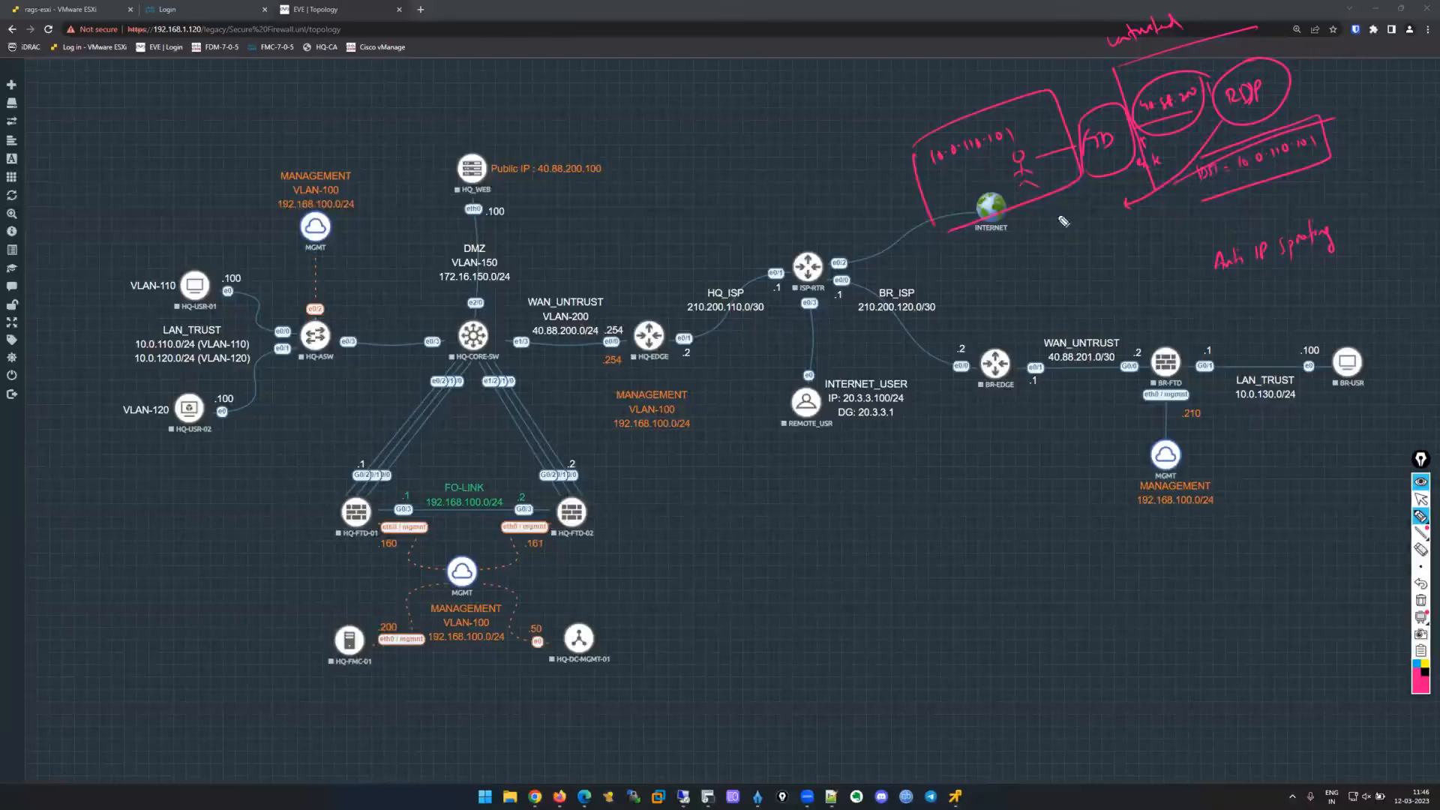
left_click_drag(930, 161, 1000, 147)
left_click(1419, 499)
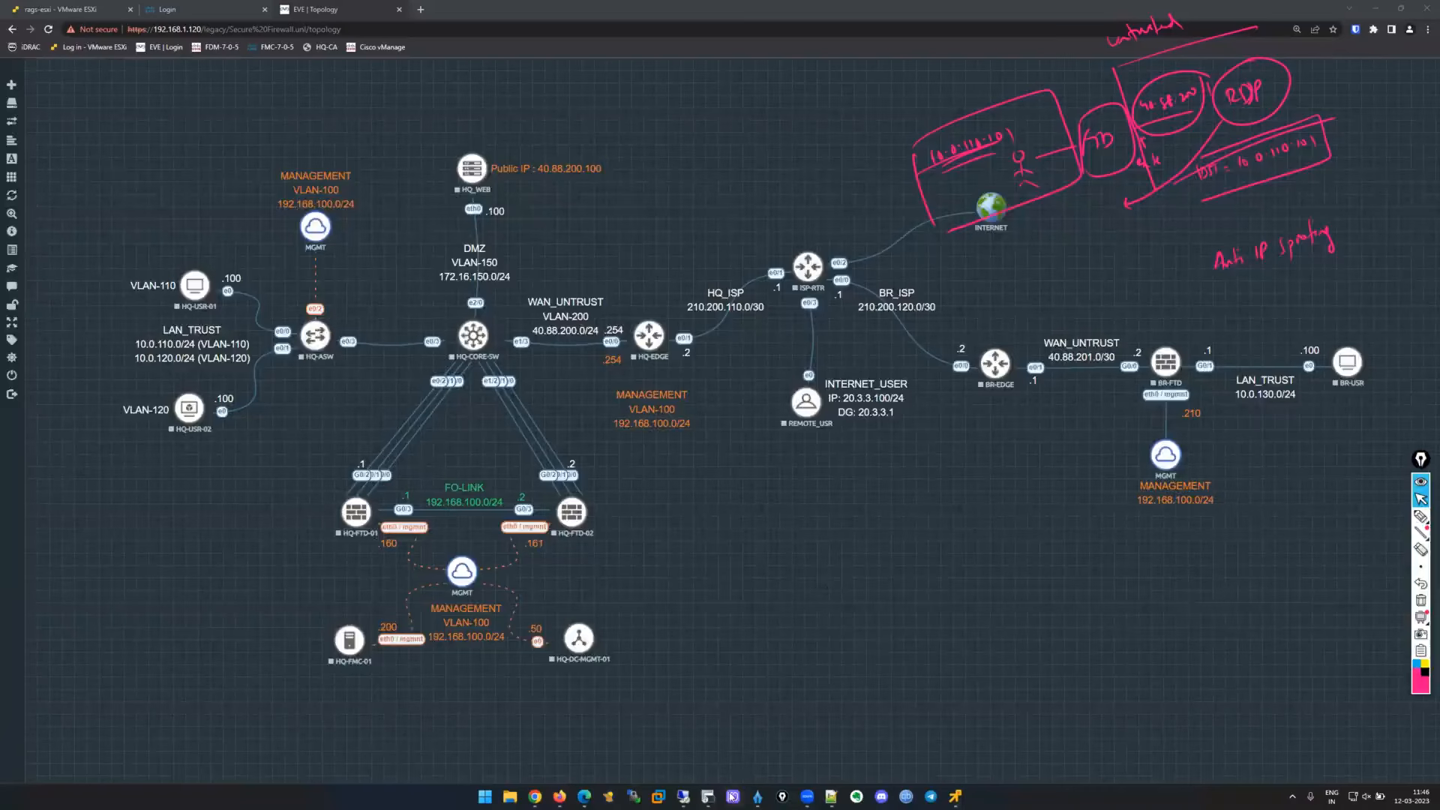
left_click(708, 796)
Reconnect the hq-ftd session in SecureCRT.
left_click(410, 166)
key("Return")
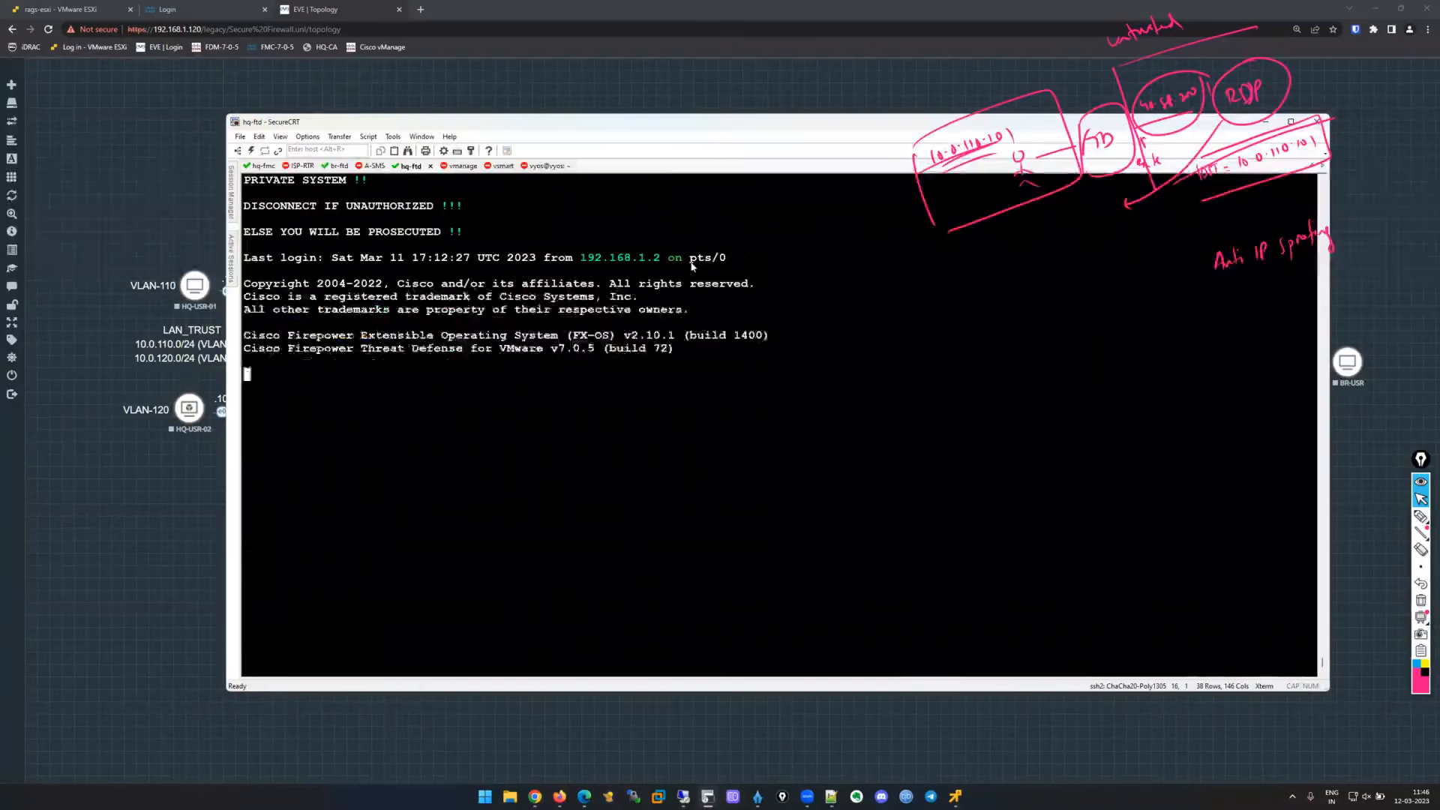
key("Return")
key("Return")
key("Return")
key("Return")
key("Return")
Type 'packet-tracer input WAN_OUTSIDE tcp 192.168.100.50 1234 10.0.110.101 3389' using Tab completion.
type("packet")
key("Tab")
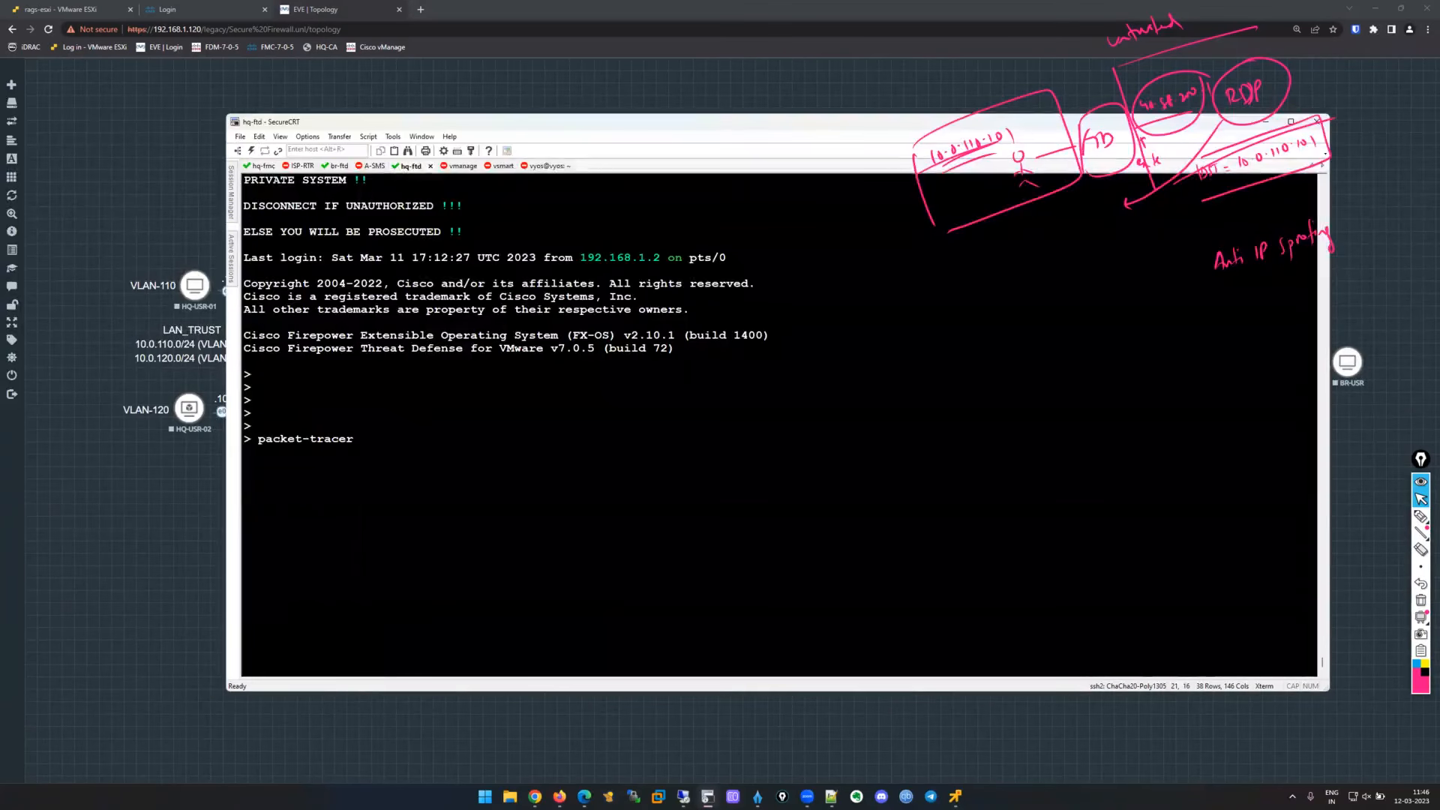
type("input ?")
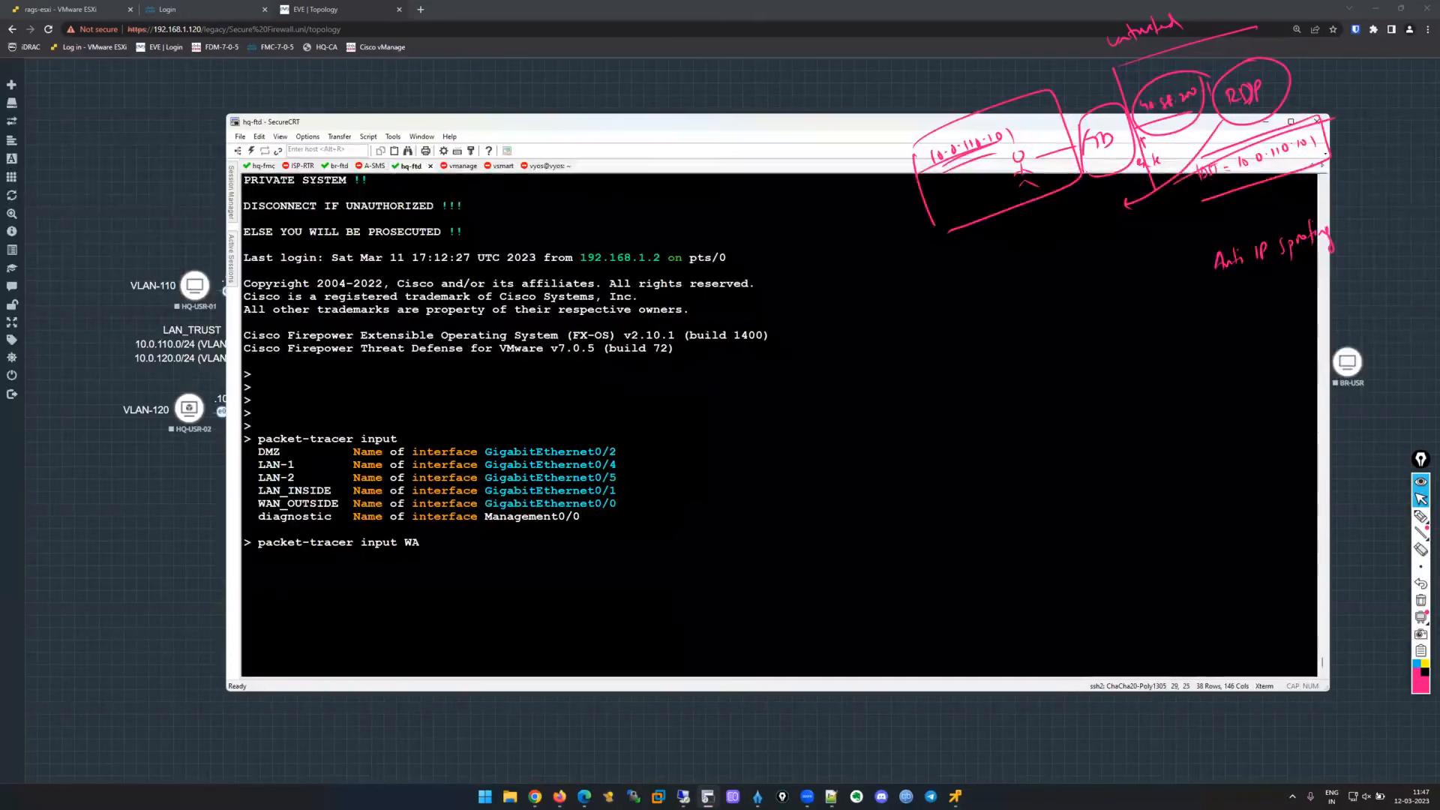
type("WAN")
key("Tab")
type("tcp ?")
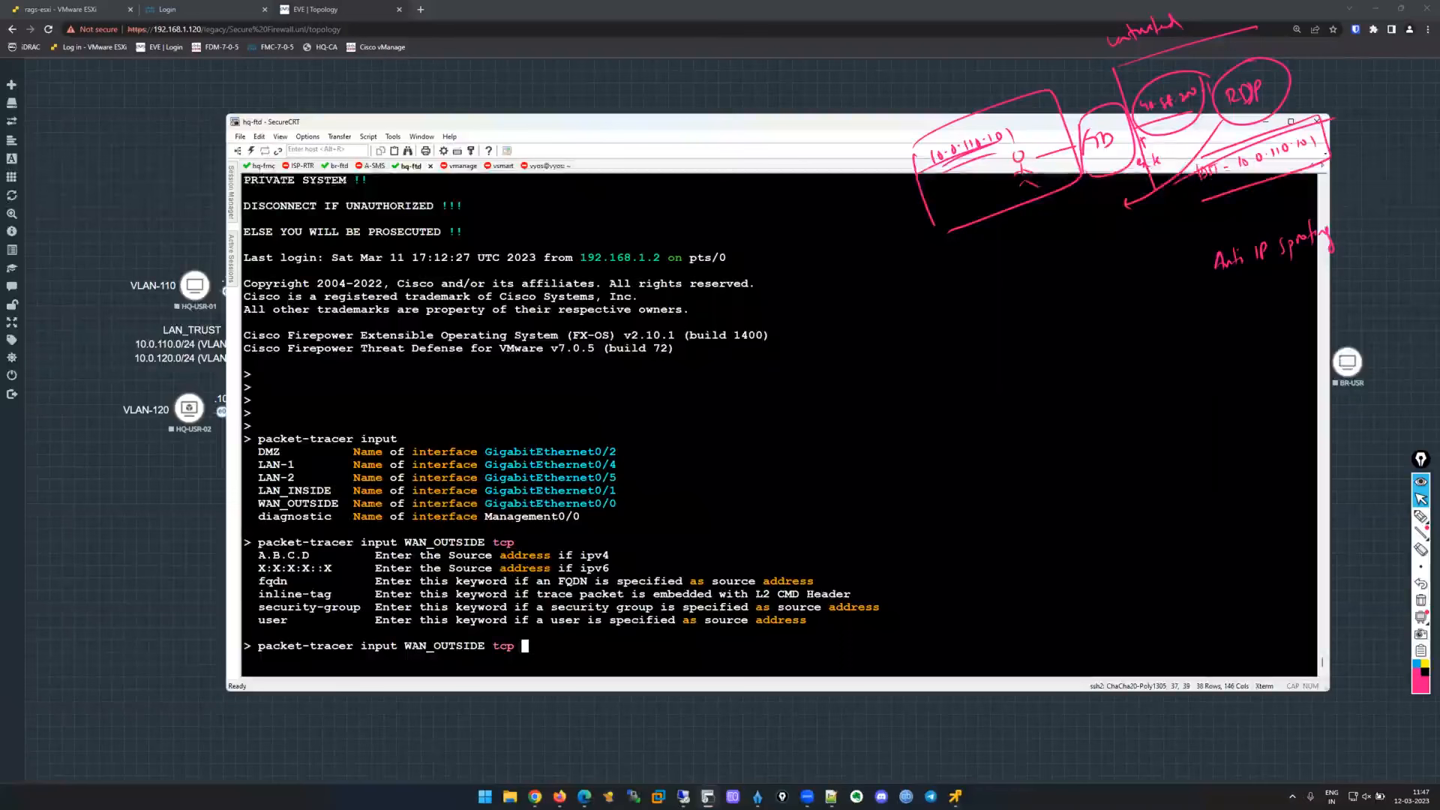
type("192.168.100.50")
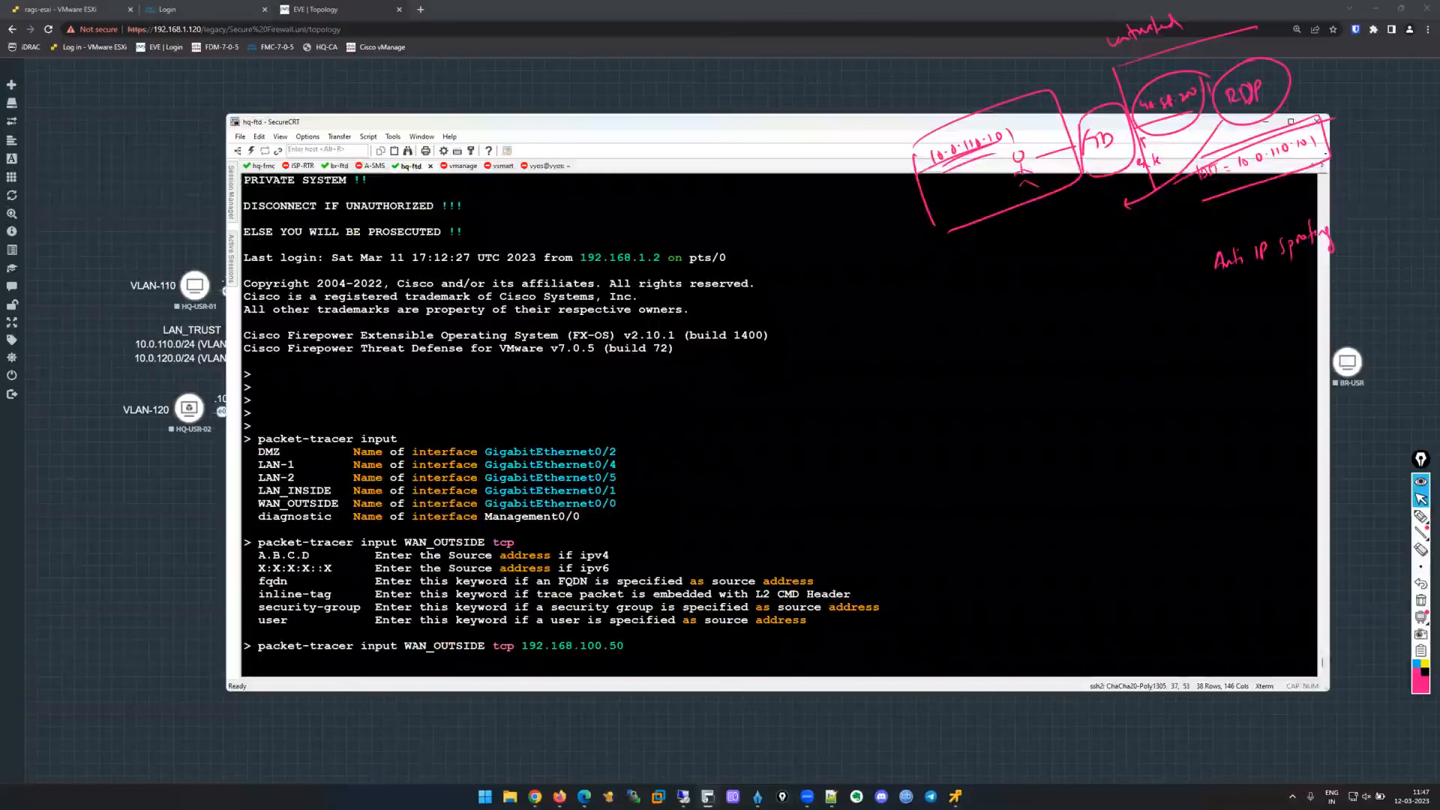
type(" 1234 10.0.110.101 3389")
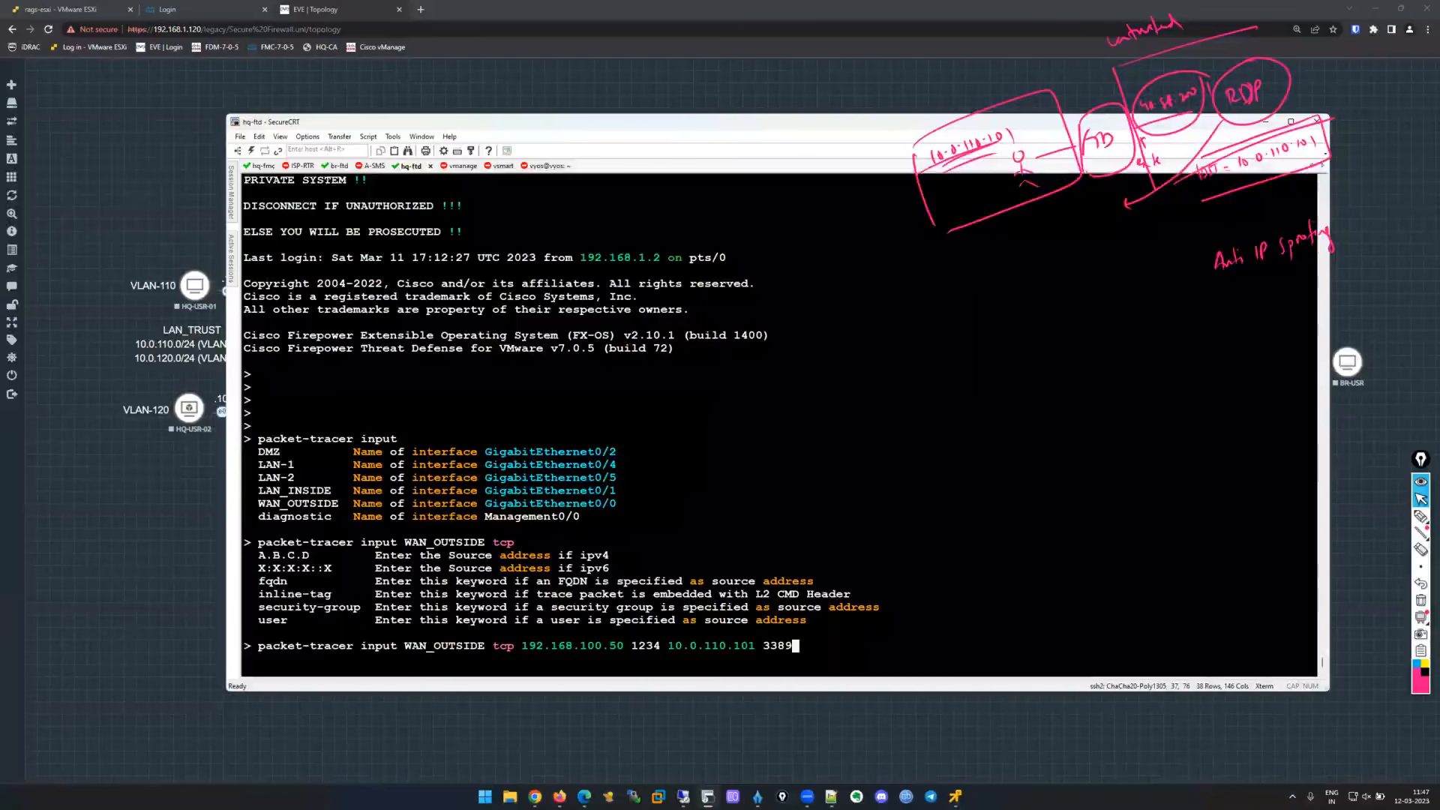
type(" transmit")
Run the packet trace and highlight the drop reason in the output.
key("BackSpace")
key("BackSpace")
key("BackSpace")
key("BackSpace")
key("question")
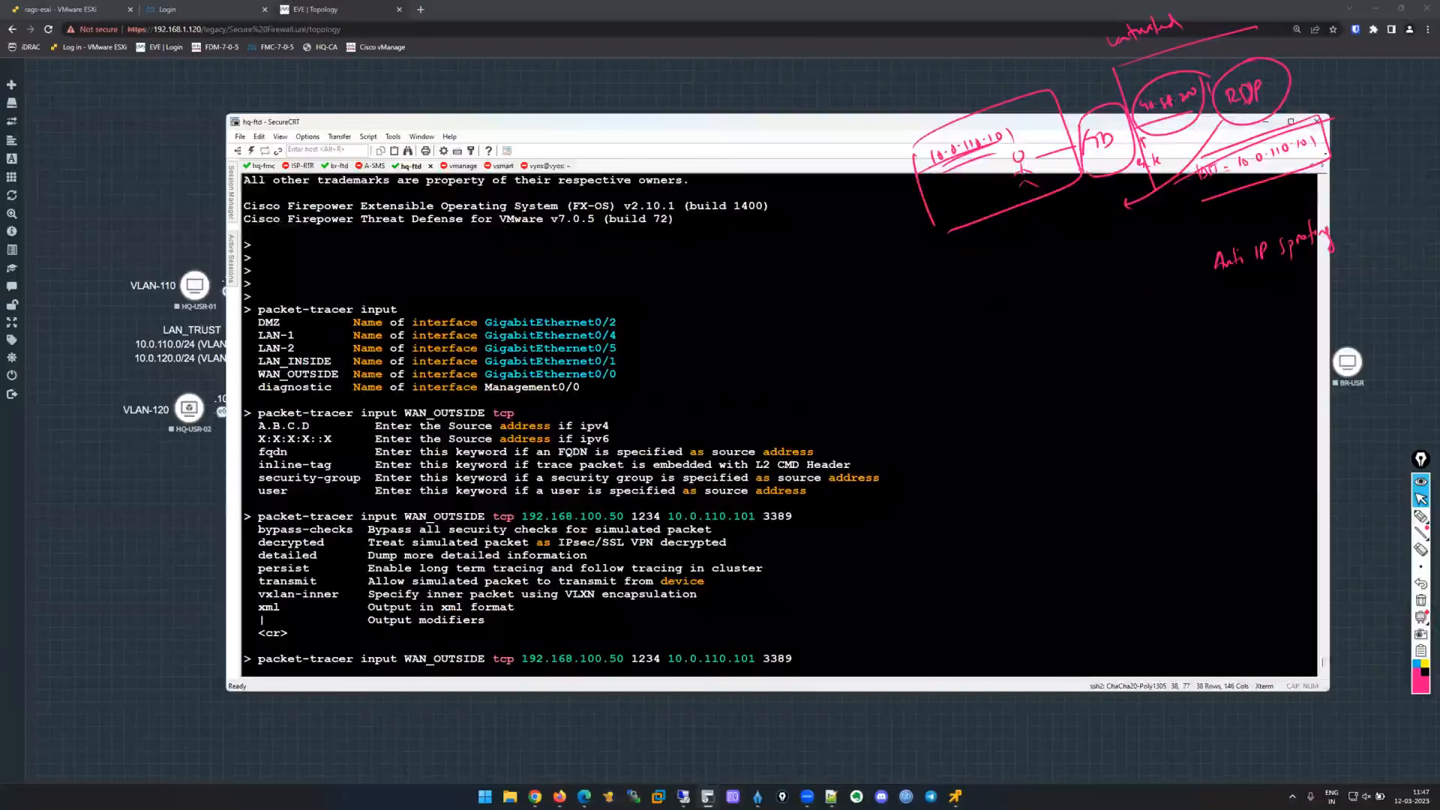
key("BackSpace")
key("Return")
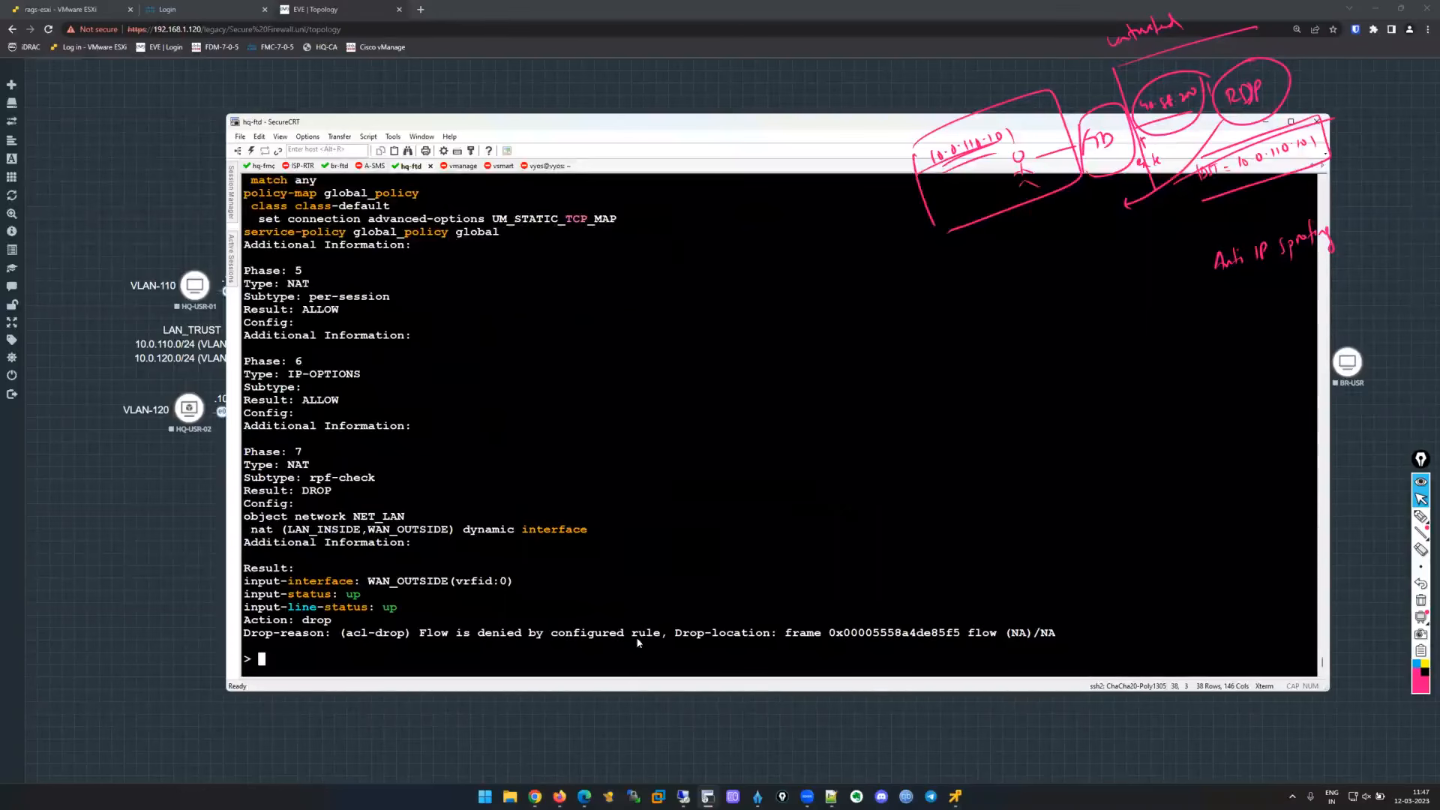
left_click_drag(341, 634, 666, 635)
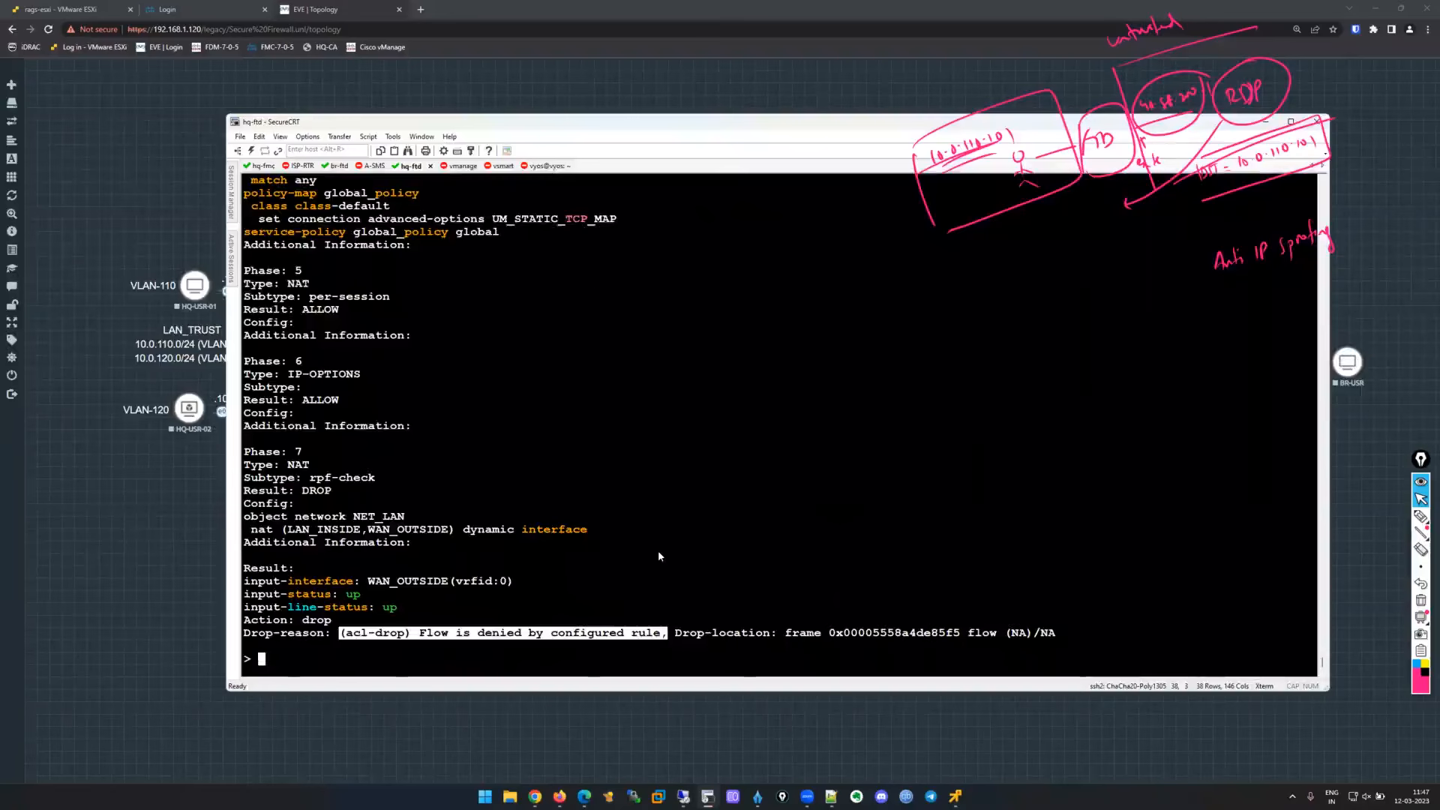
scroll(659, 556, "up", 6)
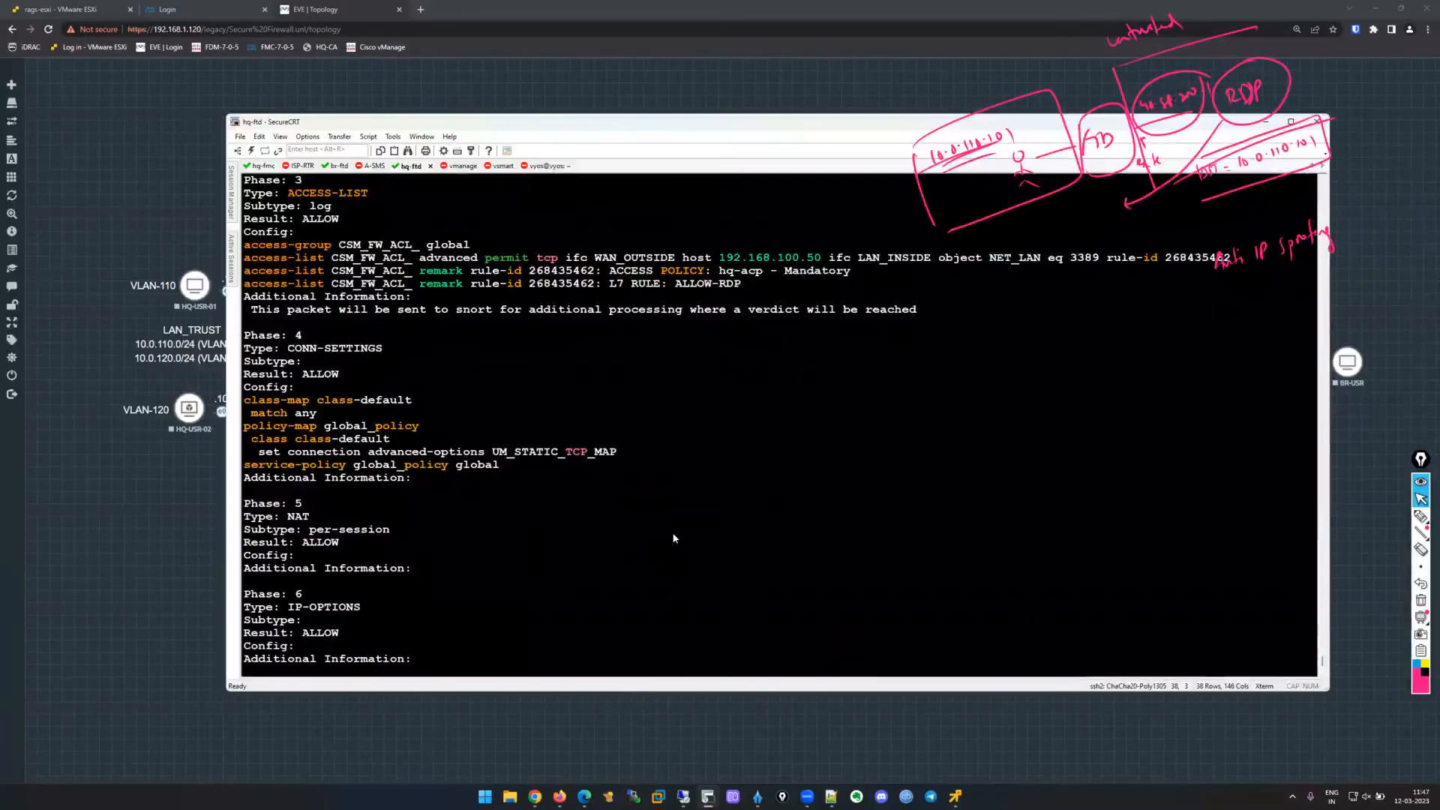
scroll(673, 538, "up", 10)
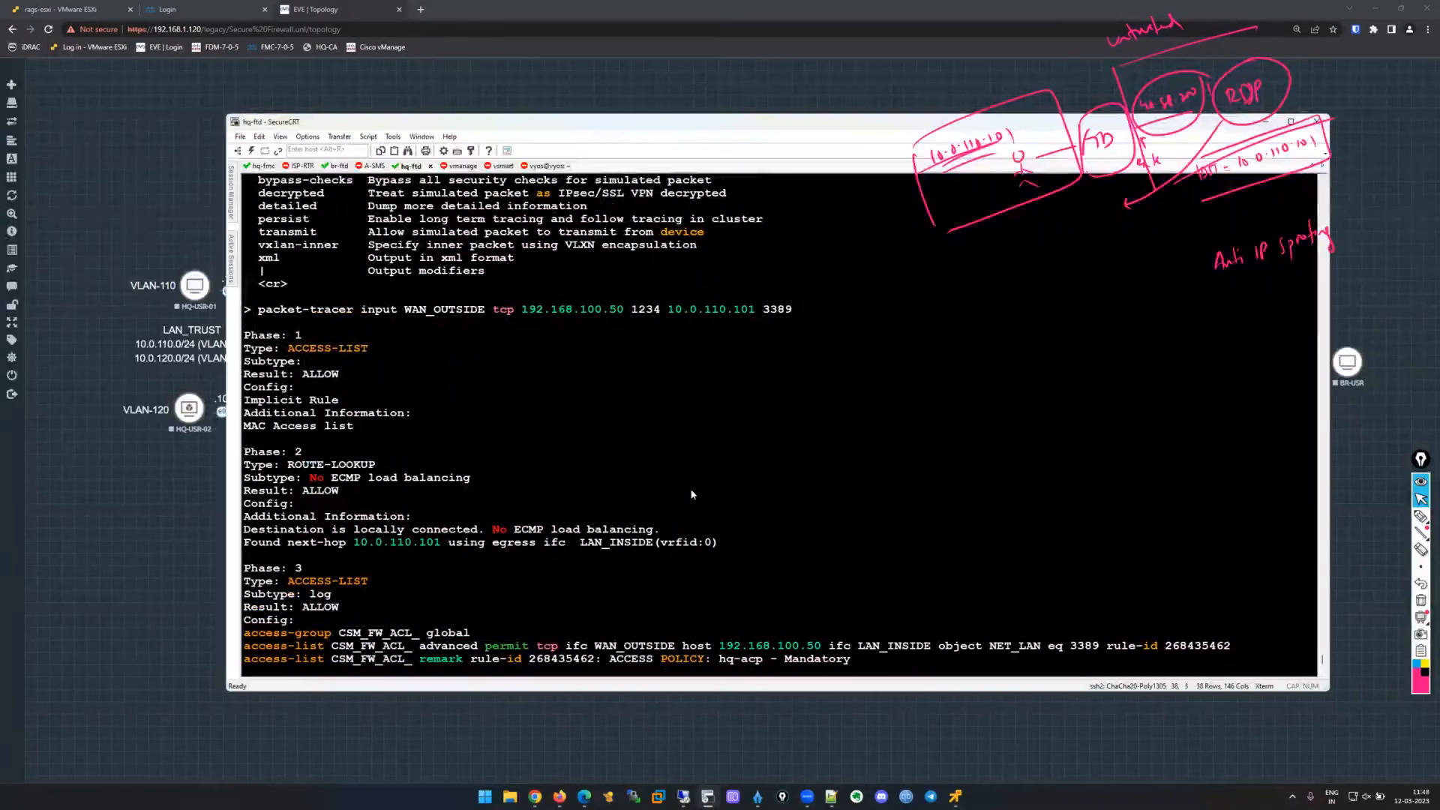
Annotate the screen with 'RPF' and 'Reverse Path Forwarding'.
left_click(1420, 516)
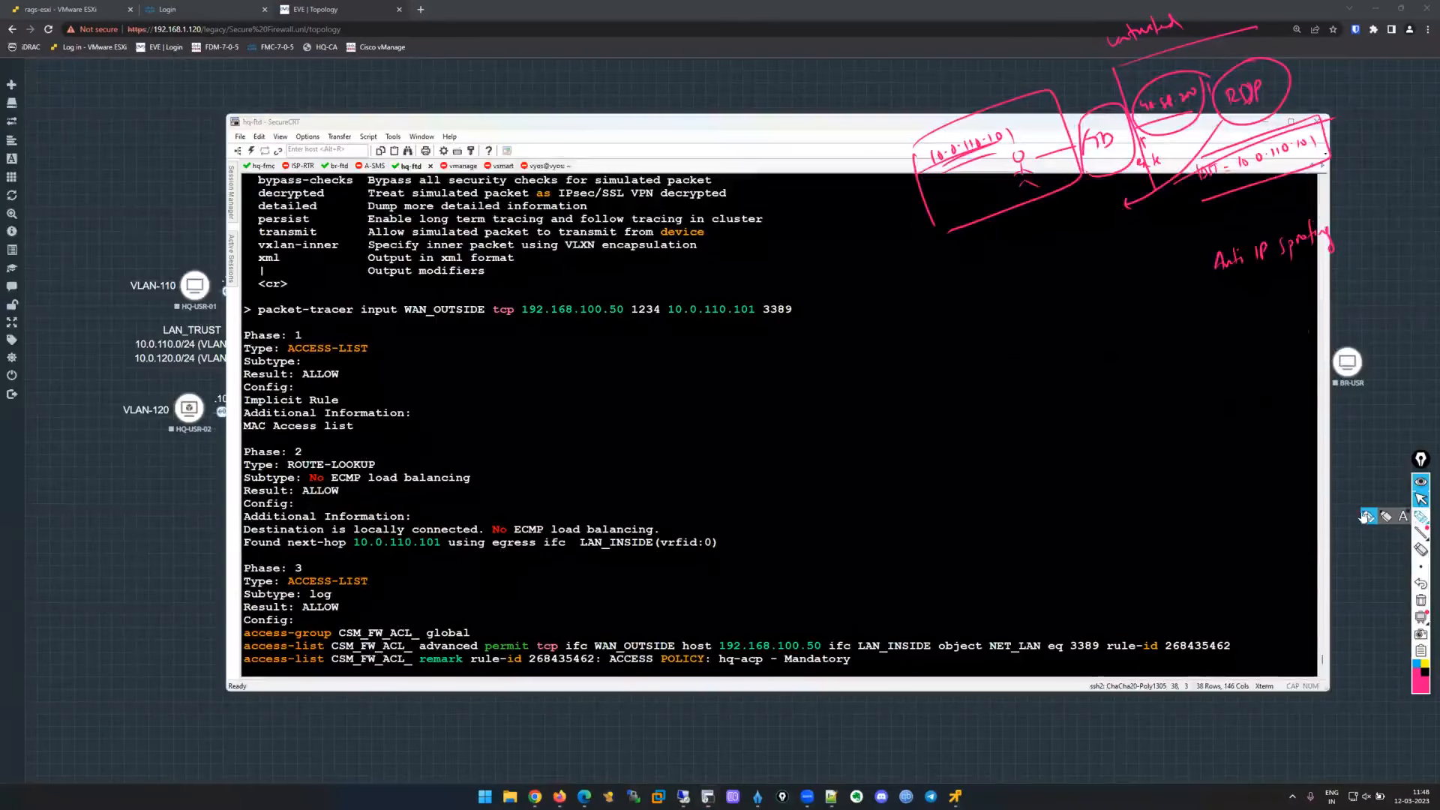
left_click_drag(1149, 309, 1173, 320)
mouse_move(1174, 312)
left_mouse_down()
mouse_move(1229, 315)
mouse_move(1250, 298)
left_mouse_up()
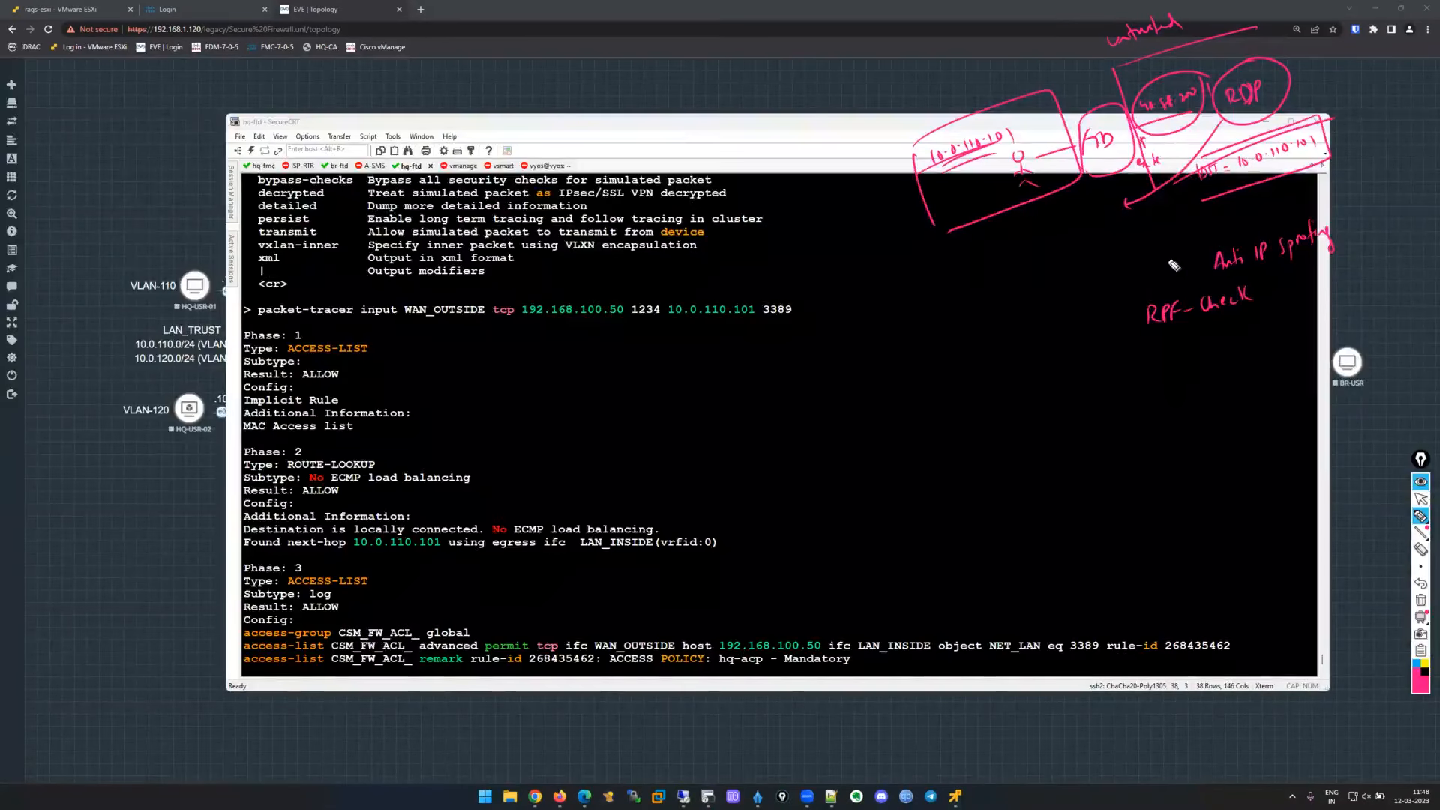
mouse_move(1159, 334)
left_mouse_down()
mouse_move(1115, 368)
mouse_move(1292, 319)
mouse_move(1305, 322)
mouse_move(1302, 358)
left_mouse_up()
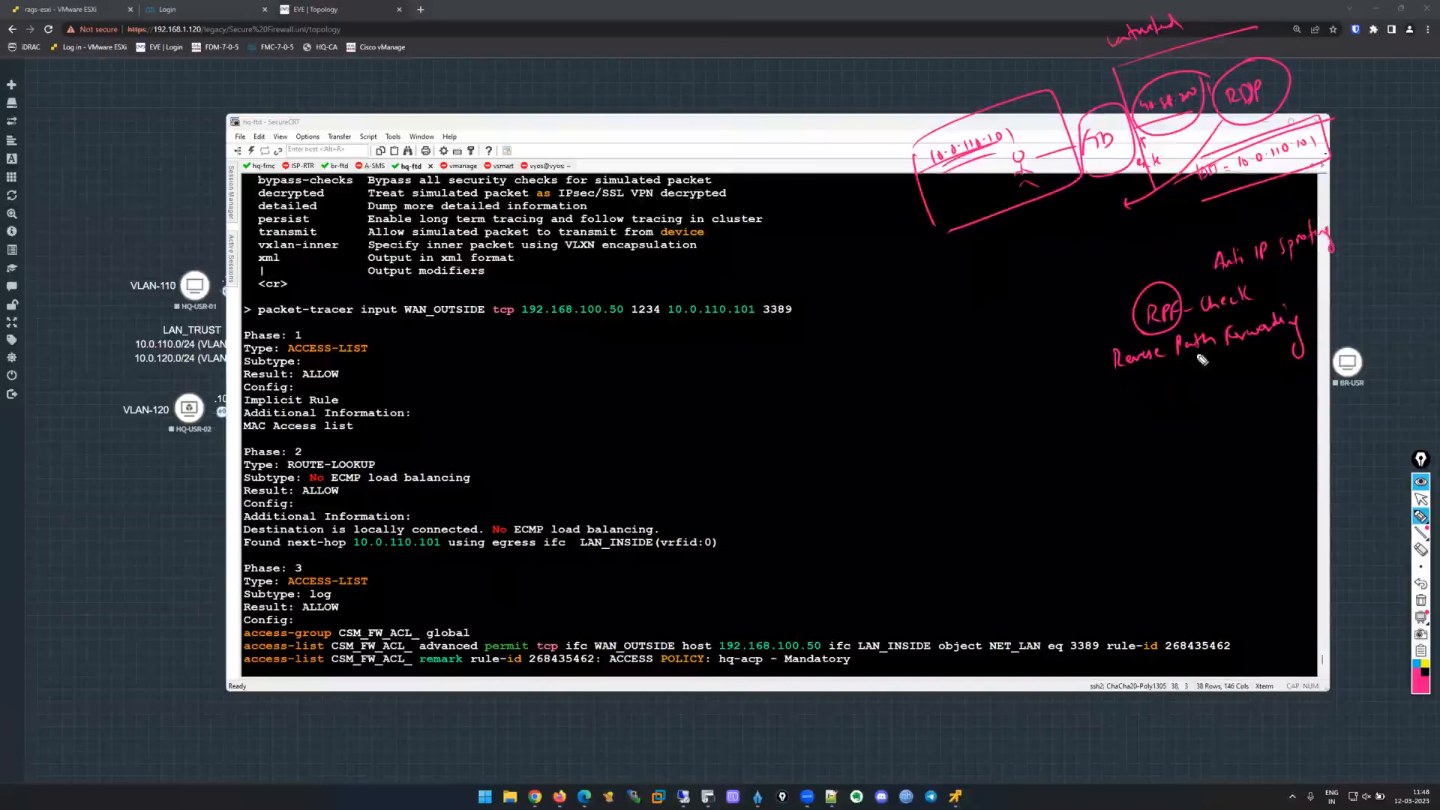
mouse_move(1175, 382)
left_mouse_down()
mouse_move(1185, 403)
mouse_move(1224, 385)
left_mouse_up()
left_click_drag(1139, 372, 1256, 347)
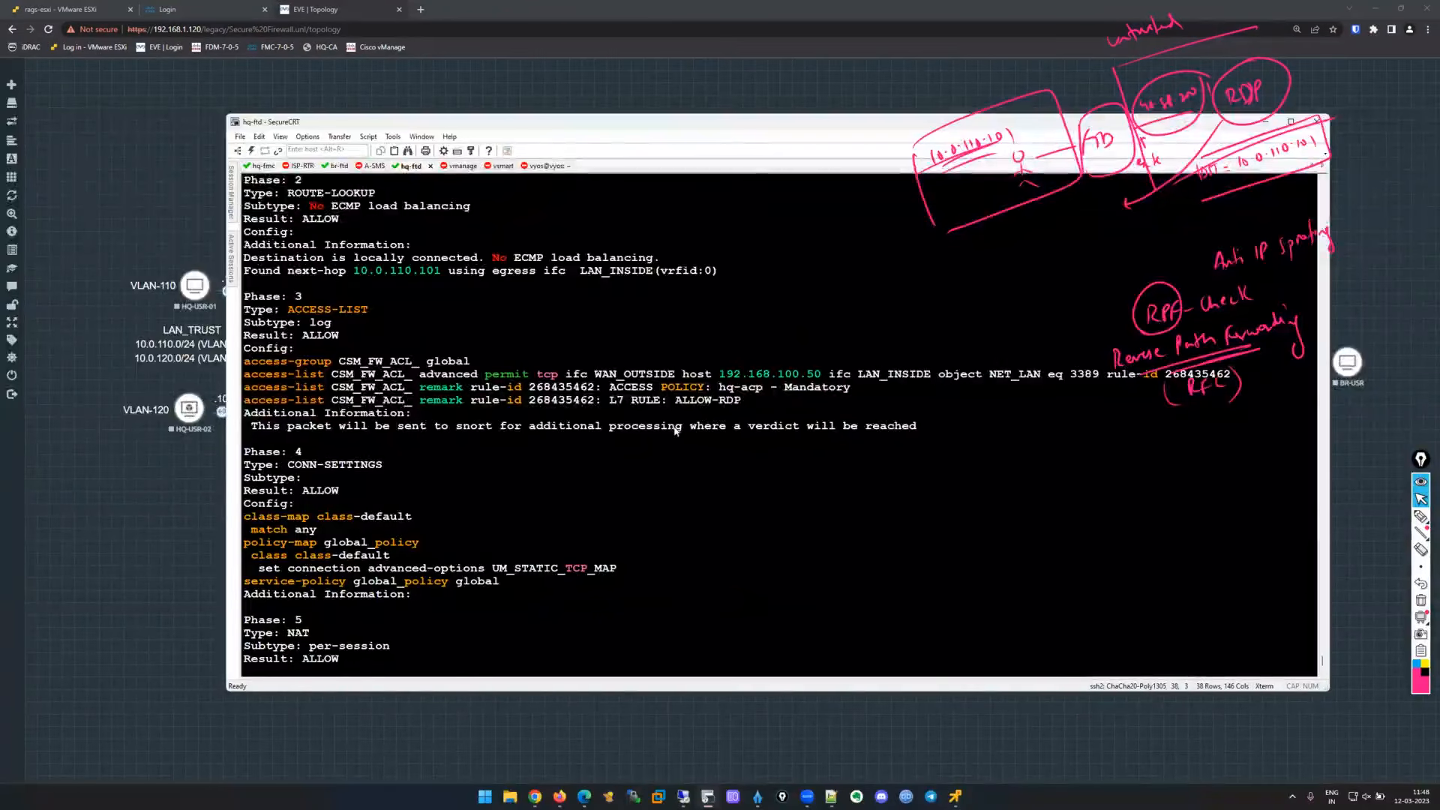
Highlight the ACL permit rule, the snort note, and the rpf-check subtype line.
scroll(675, 429, "up", 2)
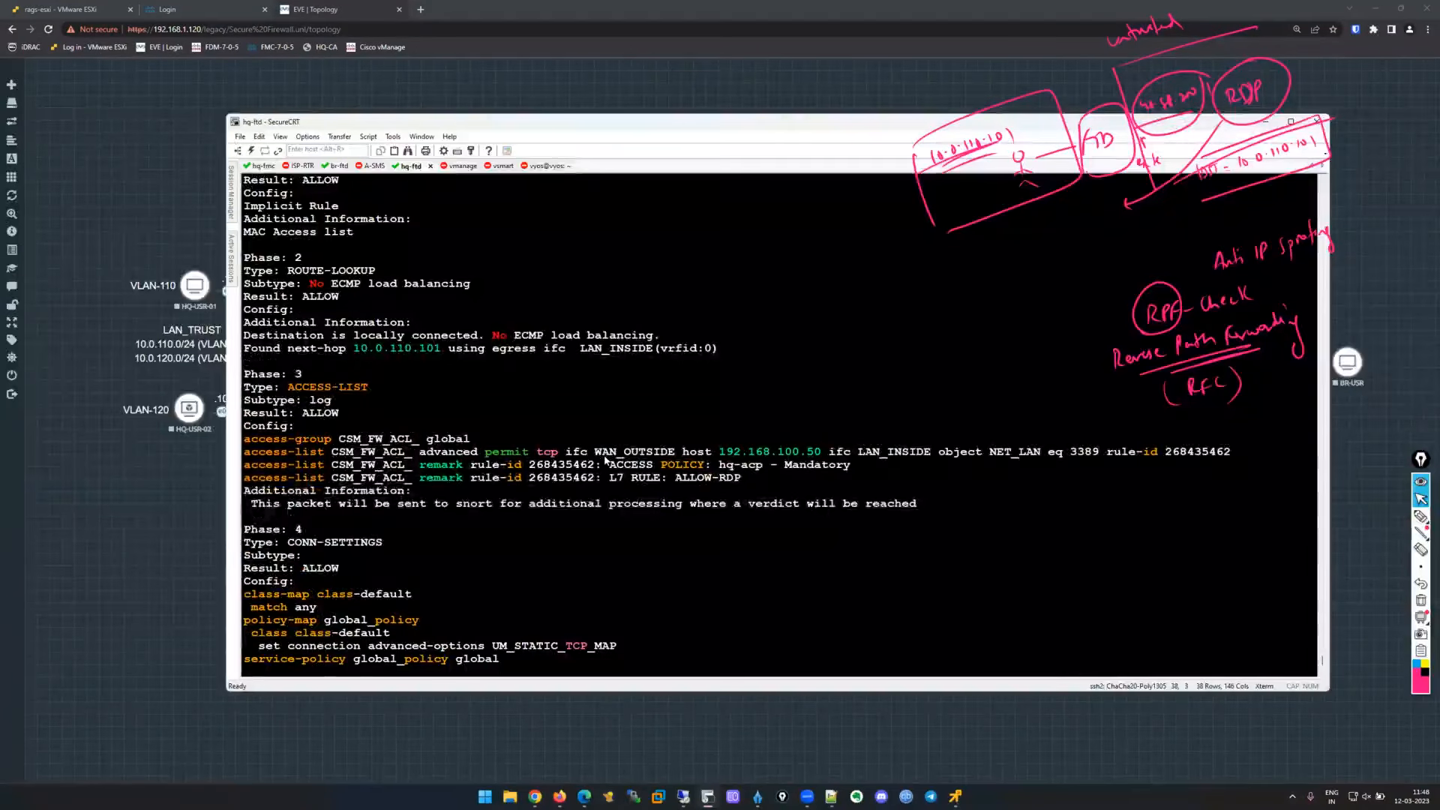
left_click_drag(1231, 450, 417, 455)
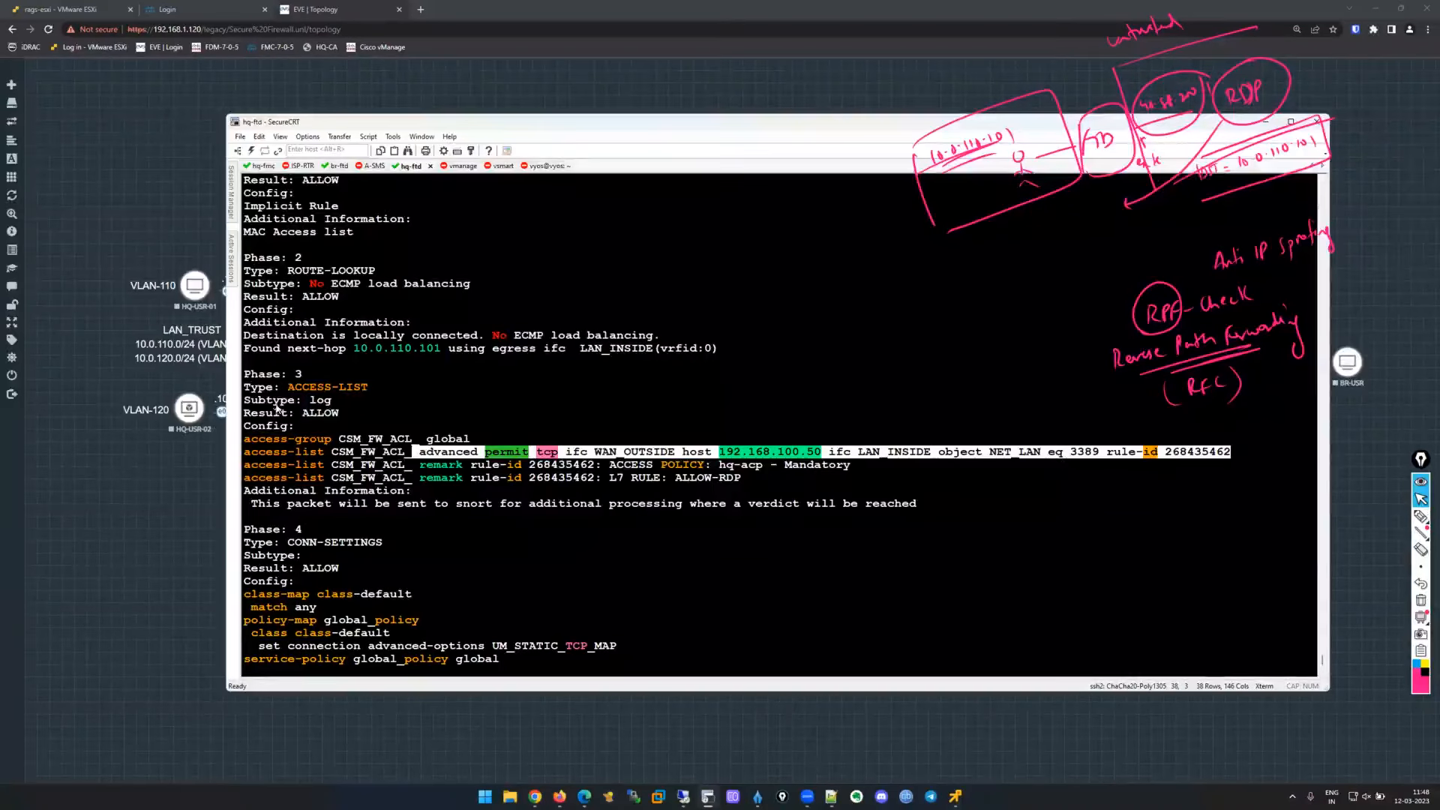
left_click(292, 389)
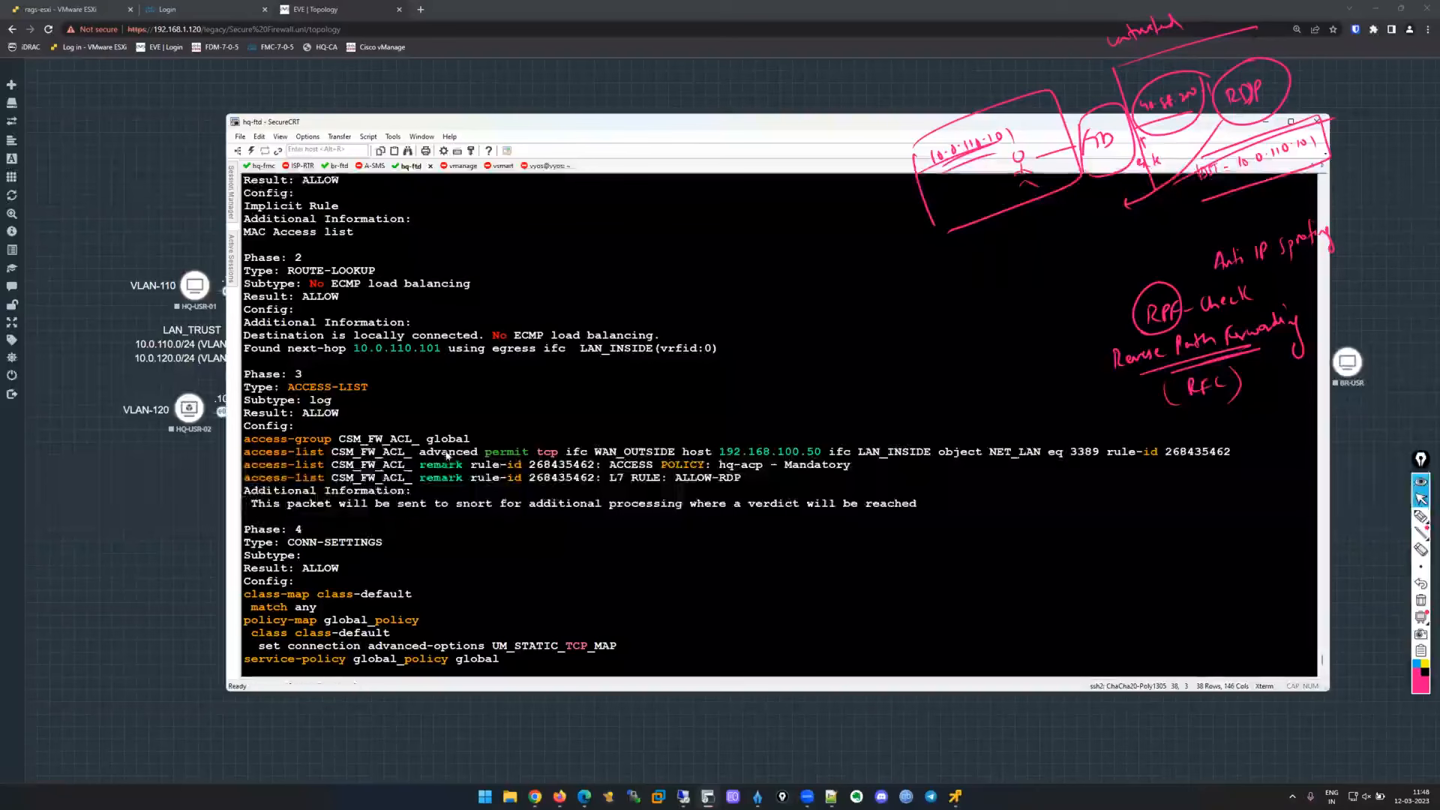
left_click_drag(538, 455, 1106, 452)
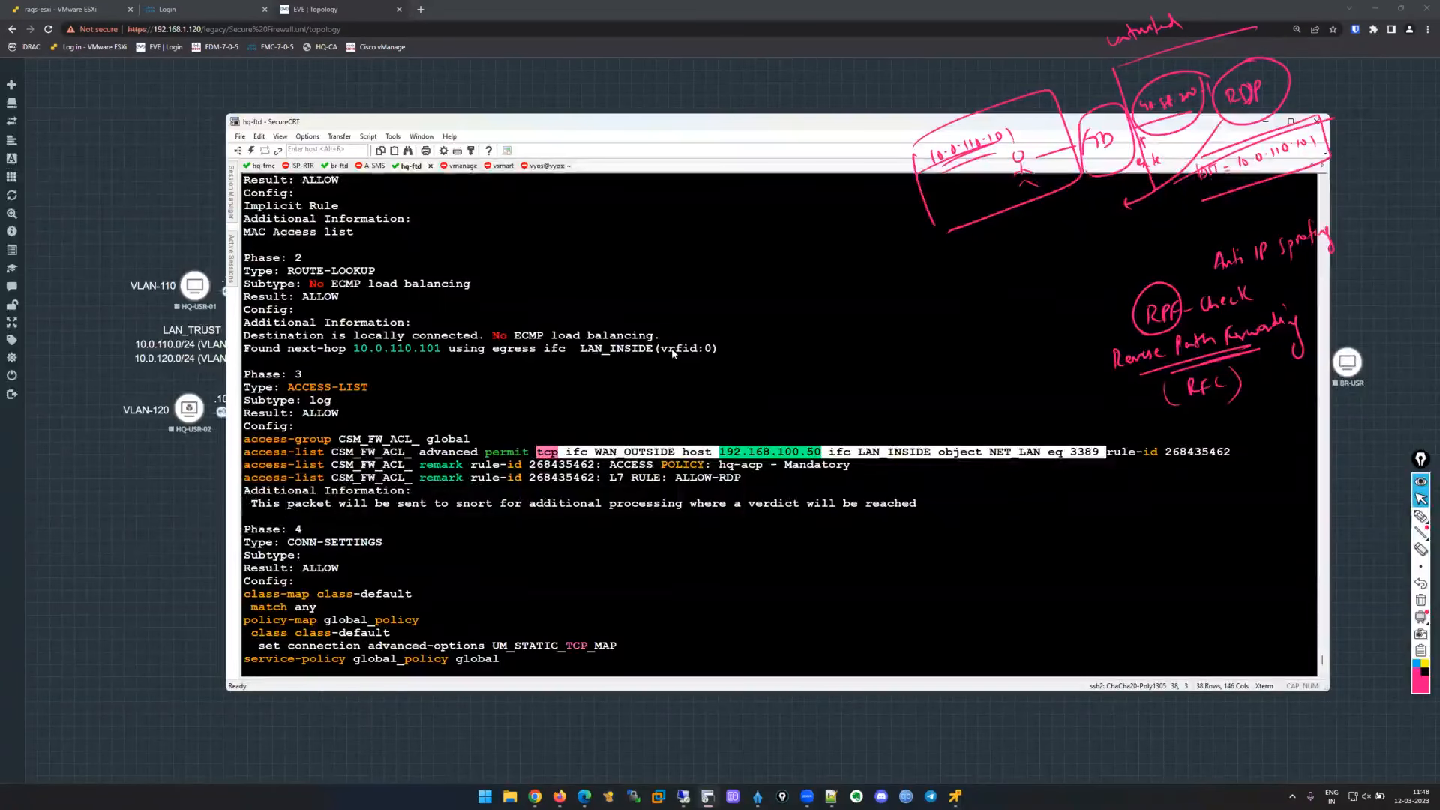
scroll(672, 353, "down", 2)
scroll(673, 352, "up", 1)
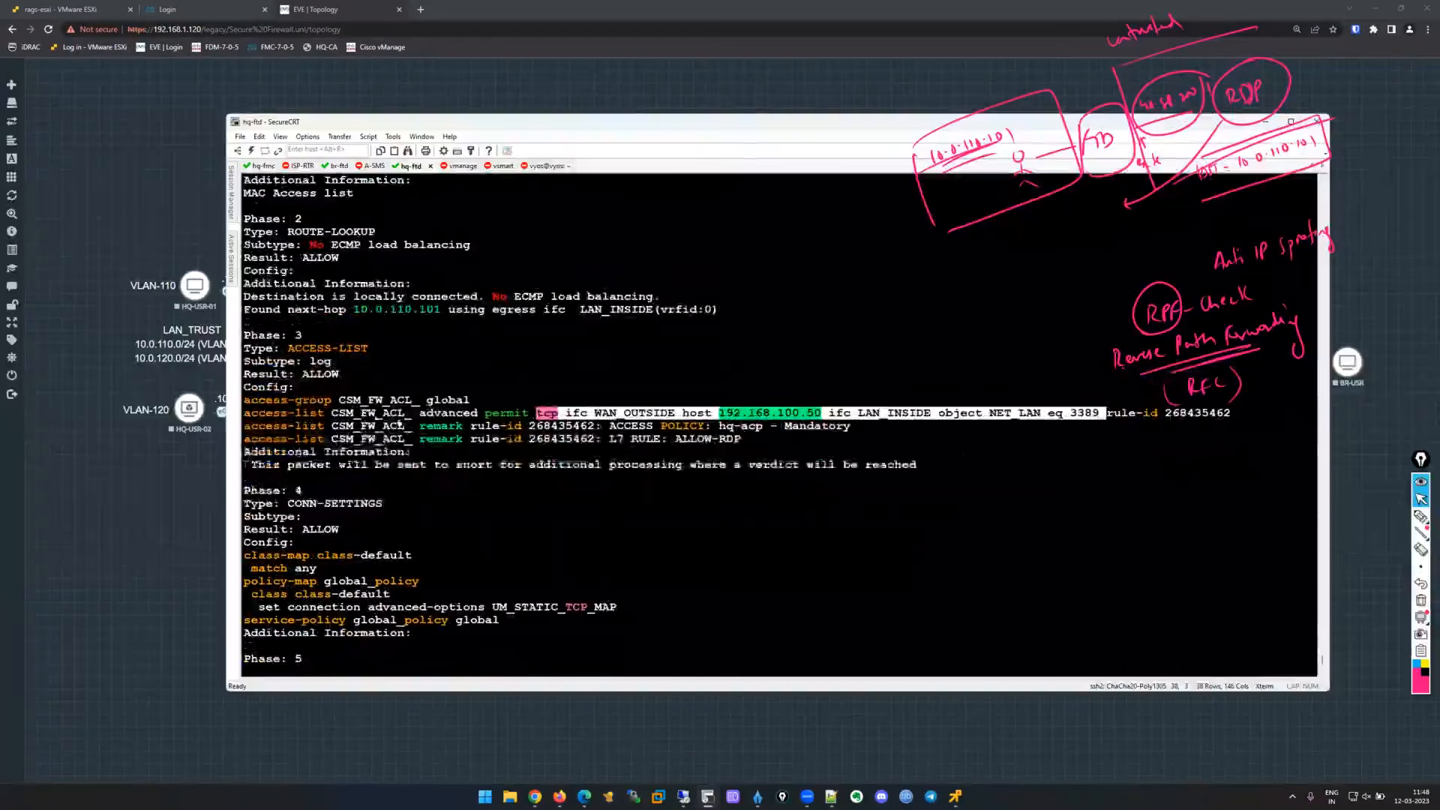
left_click_drag(245, 400, 456, 400)
left_click_drag(295, 466, 879, 468)
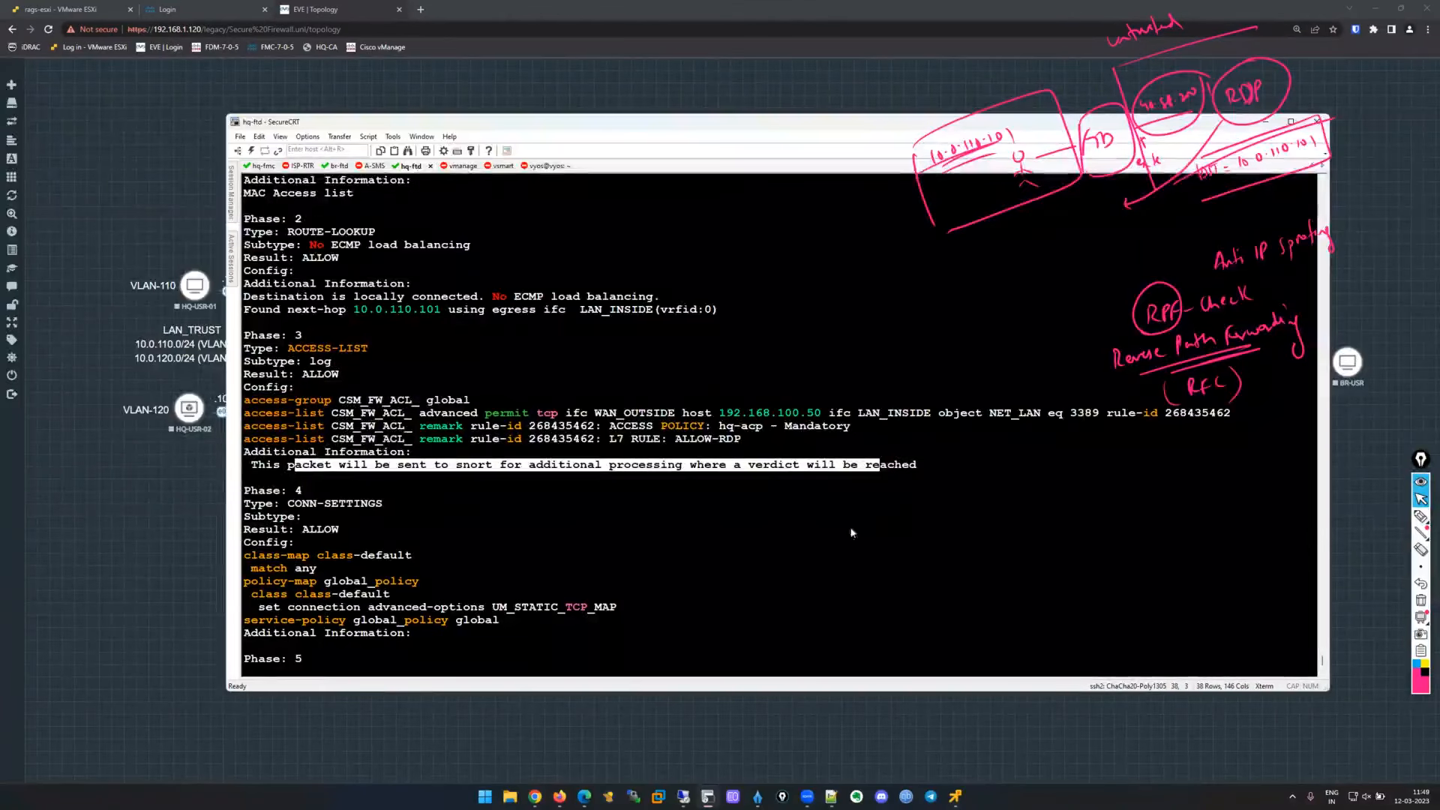
scroll(573, 335, "down", 6)
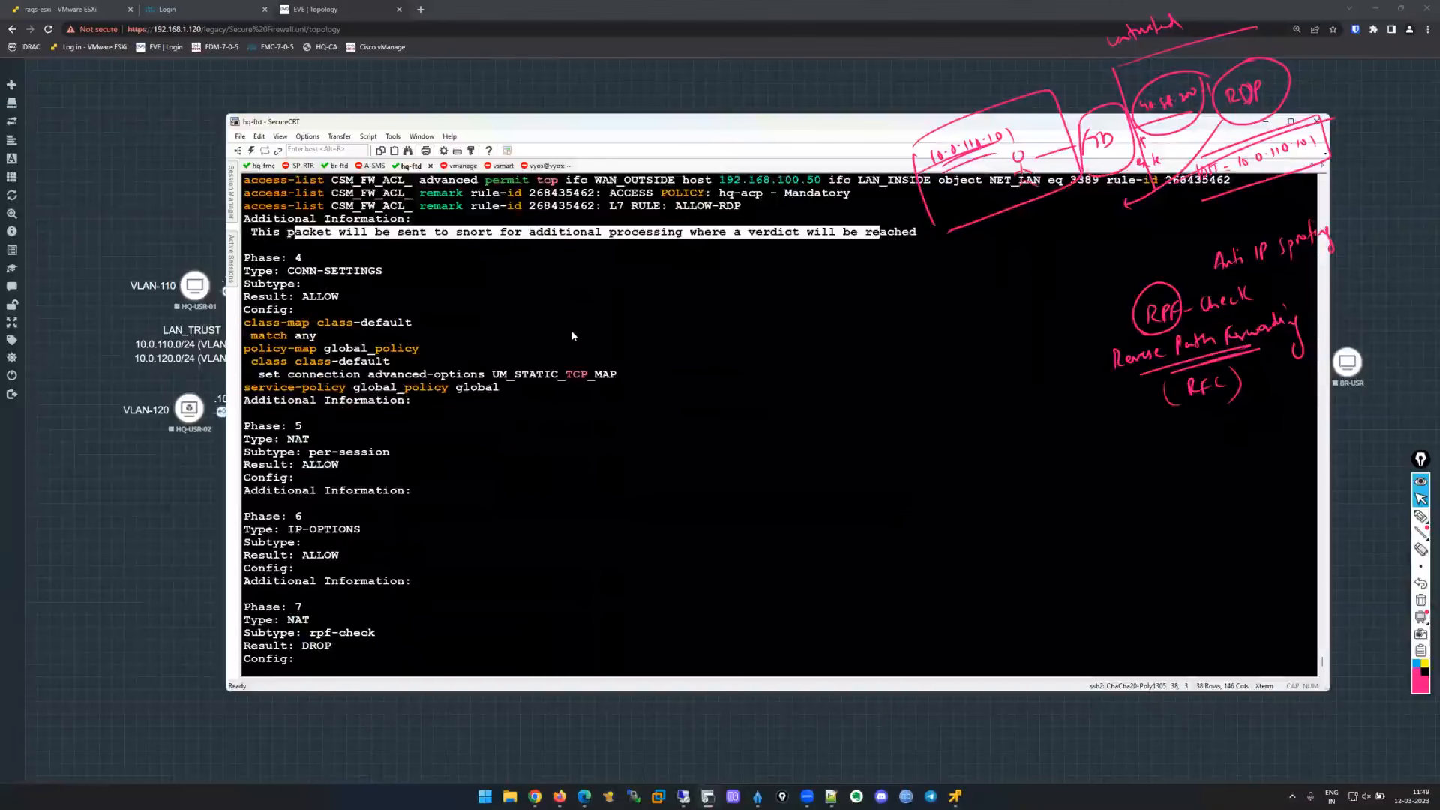
scroll(573, 335, "down", 3)
left_click_drag(377, 515, 246, 526)
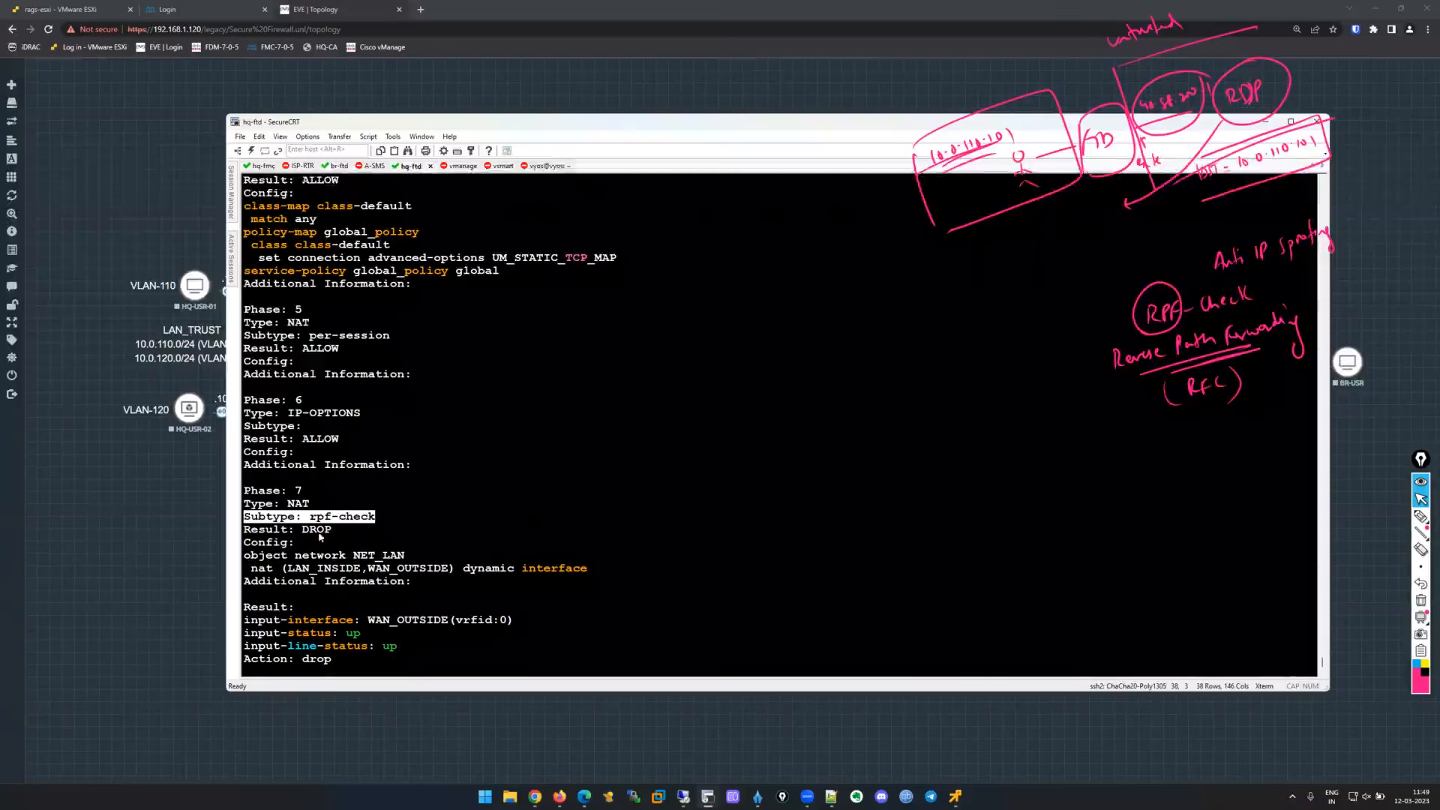
left_click_drag(334, 531, 245, 517)
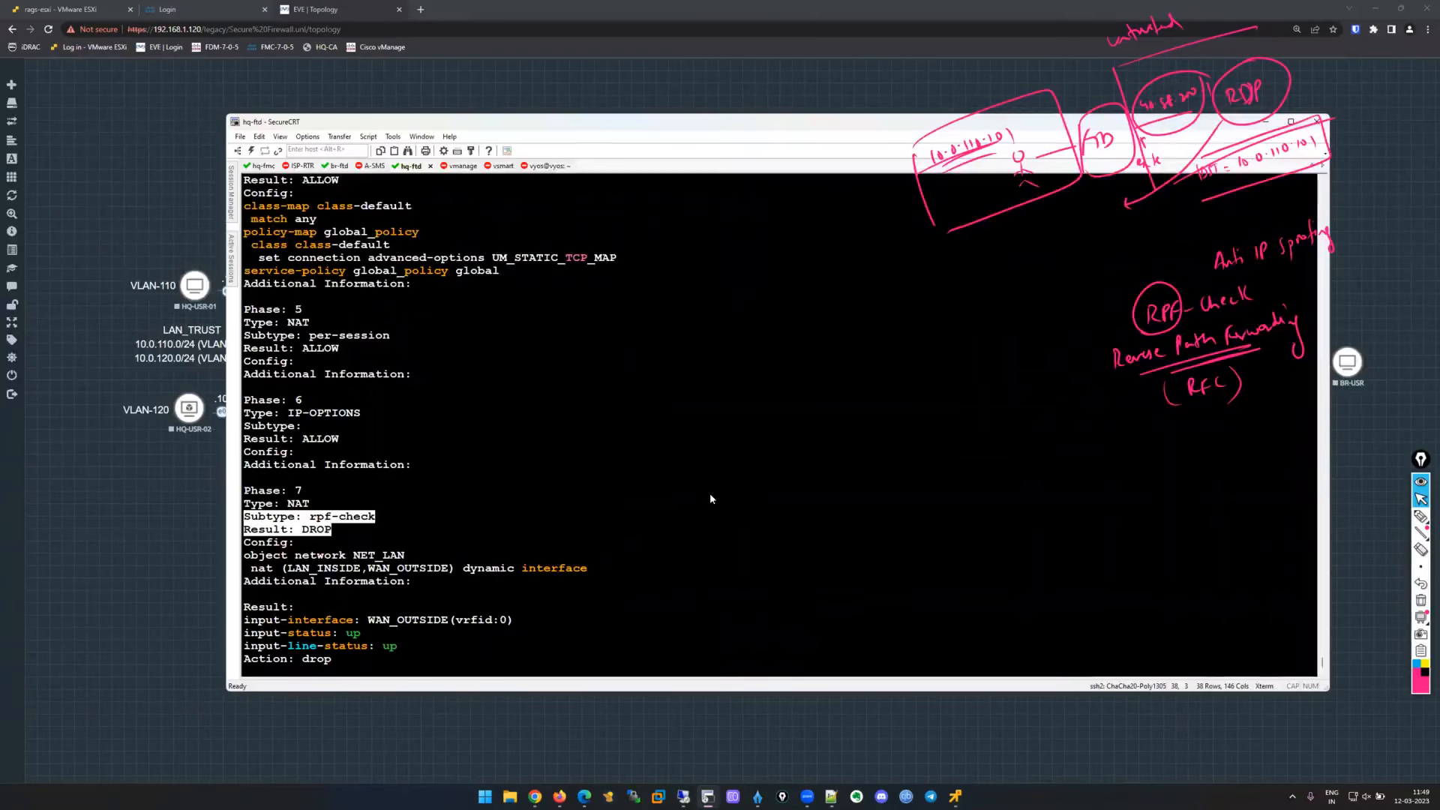
scroll(586, 428, "up", 11)
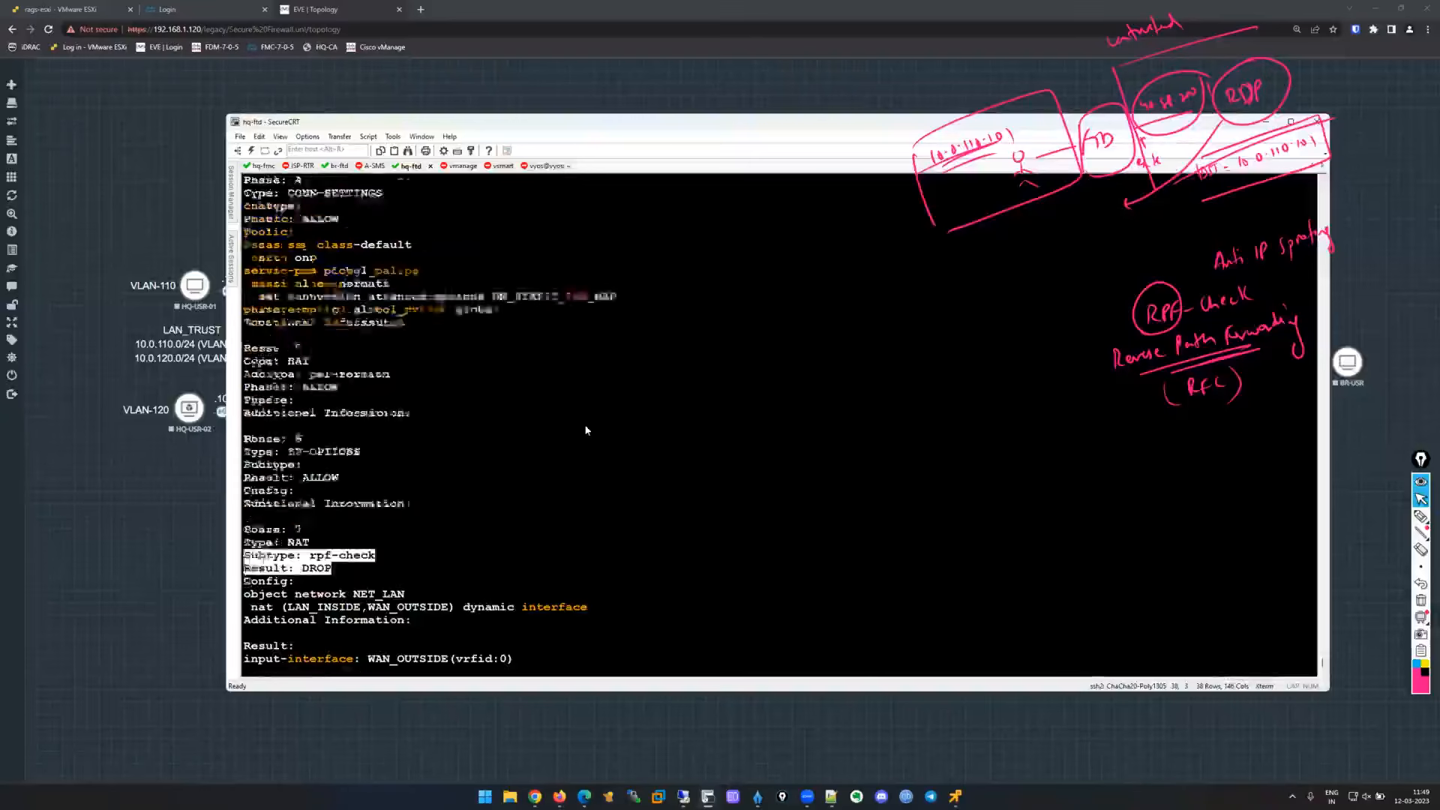
scroll(586, 428, "up", 2)
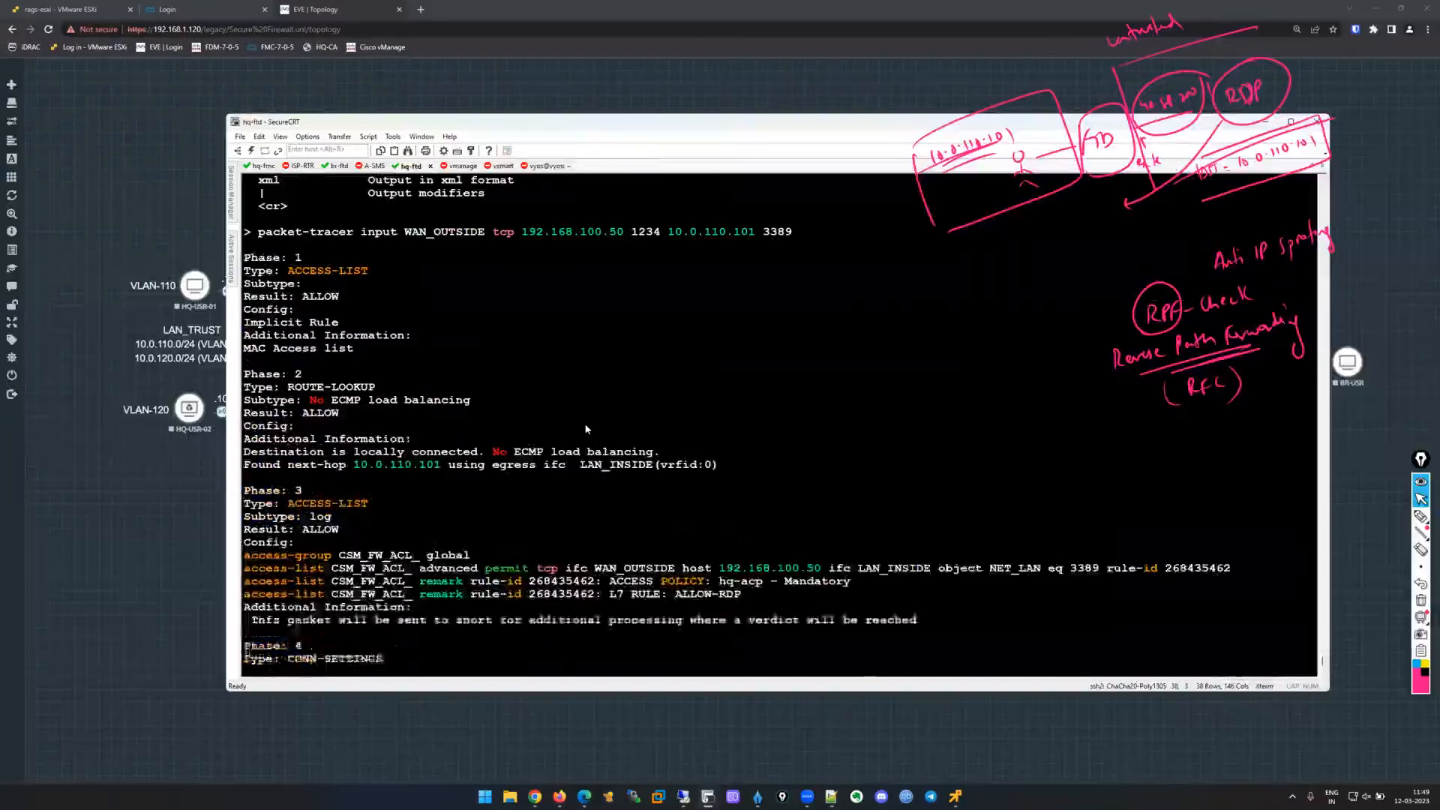
scroll(601, 398, "down", 7)
scroll(601, 398, "down", 5)
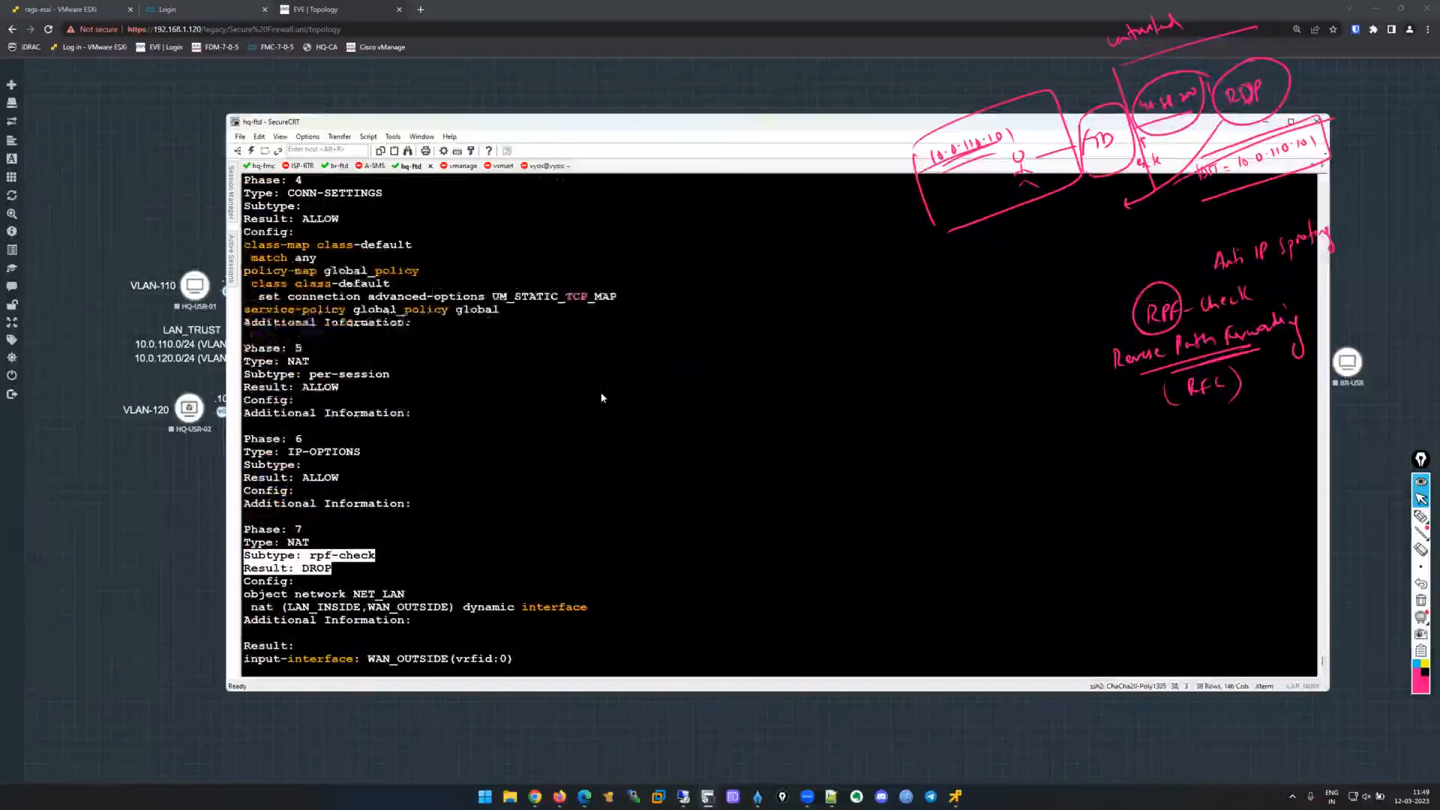
scroll(586, 385, "down", 1)
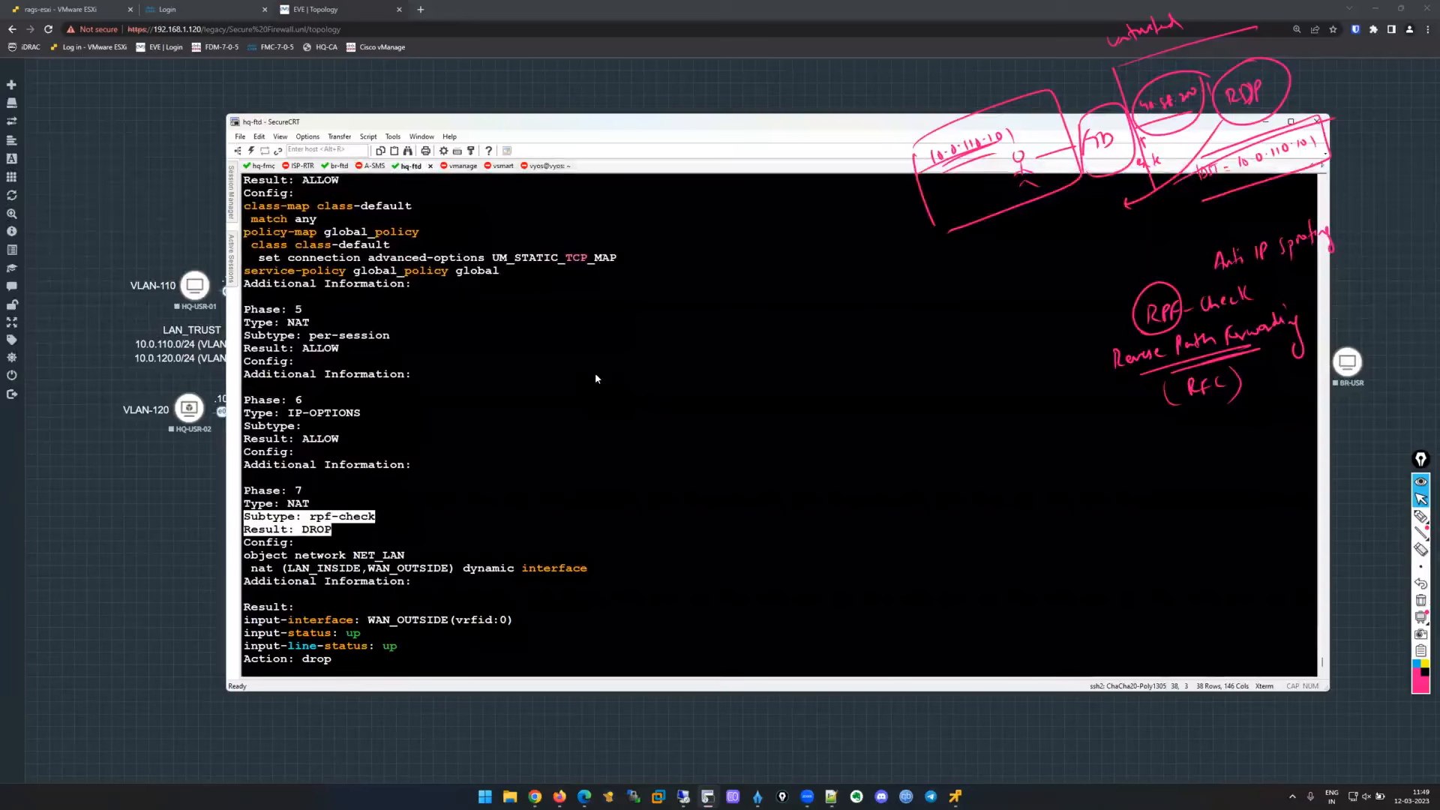
left_click_drag(415, 542, 252, 453)
left_click(795, 470)
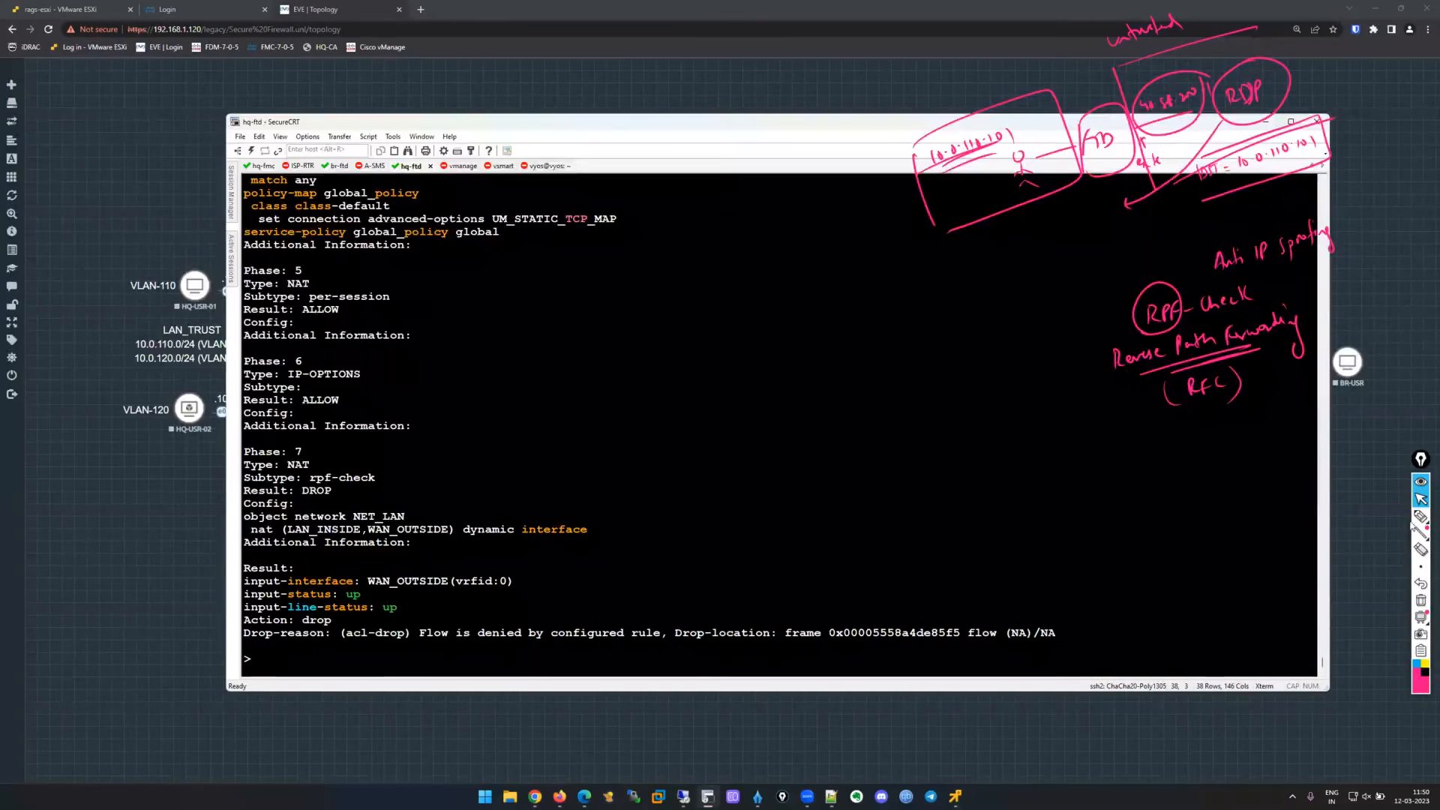
left_click(1421, 516)
mouse_move(760, 271)
left_mouse_down()
mouse_move(758, 284)
mouse_move(786, 271)
left_mouse_up()
left_click_drag(794, 265, 793, 276)
left_click_drag(789, 266, 710, 303)
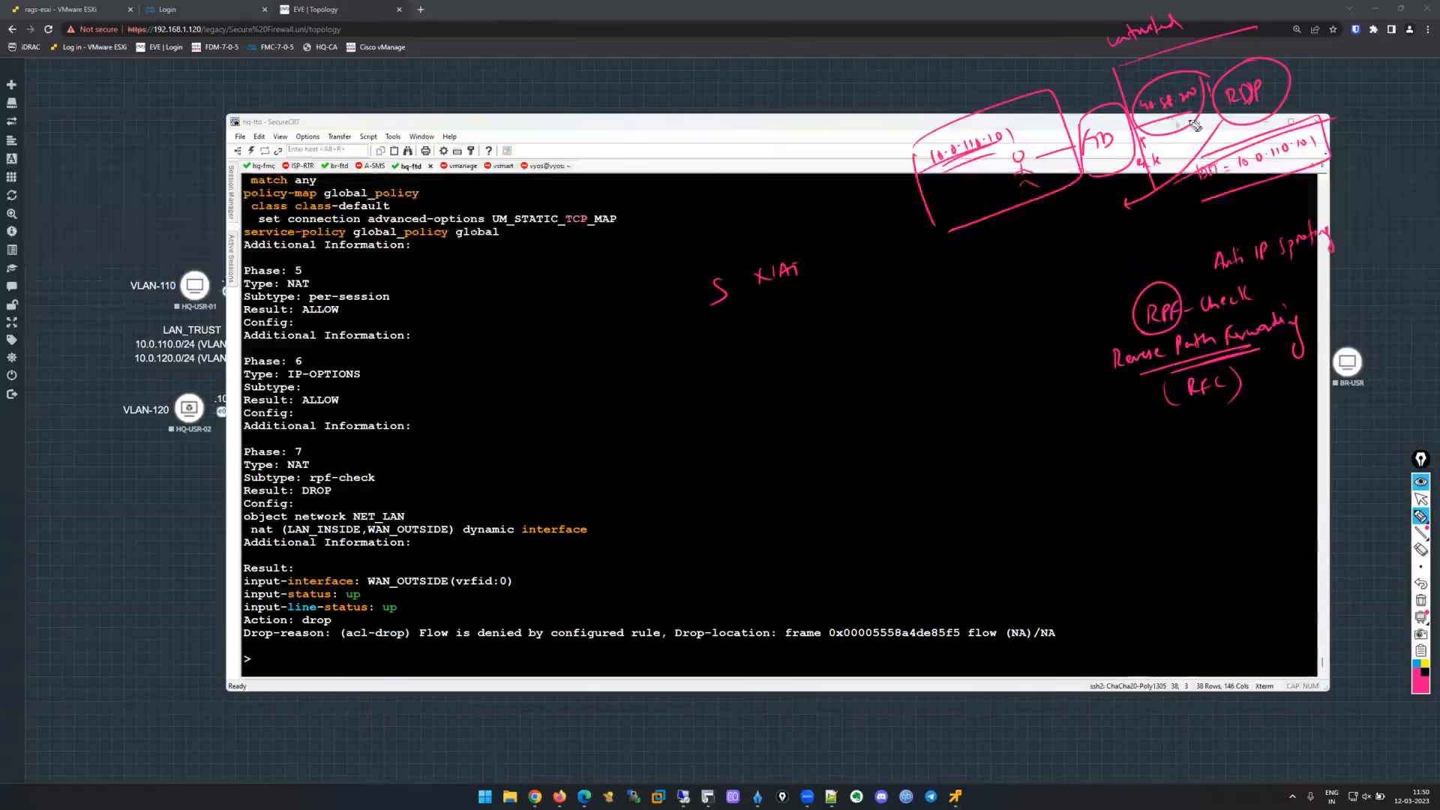
mouse_move(729, 346)
left_mouse_down()
mouse_move(736, 358)
mouse_move(822, 327)
left_mouse_up()
left_click(754, 352)
left_click(812, 328)
left_click_drag(830, 318, 813, 375)
mouse_move(868, 292)
left_mouse_down()
mouse_move(864, 315)
mouse_move(899, 297)
mouse_move(920, 309)
left_mouse_up()
left_click_drag(926, 279, 930, 312)
left_click_drag(773, 406, 773, 425)
left_click_drag(784, 408, 795, 414)
left_click_drag(805, 404, 813, 410)
left_click_drag(821, 397, 825, 409)
left_click_drag(834, 398, 854, 404)
left_click_drag(866, 390, 879, 395)
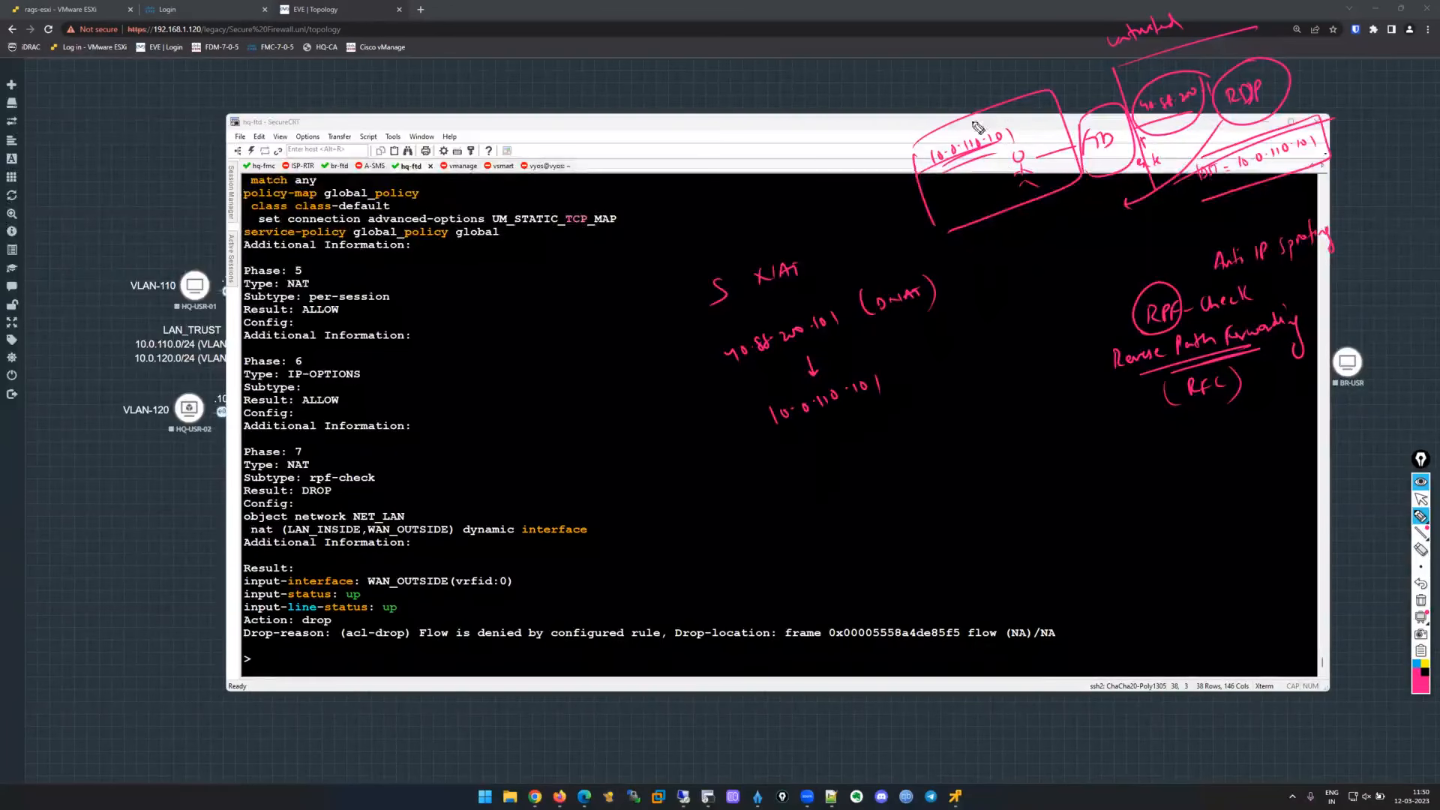
mouse_move(897, 137)
left_mouse_down()
mouse_move(1082, 51)
mouse_move(1096, 75)
left_mouse_up()
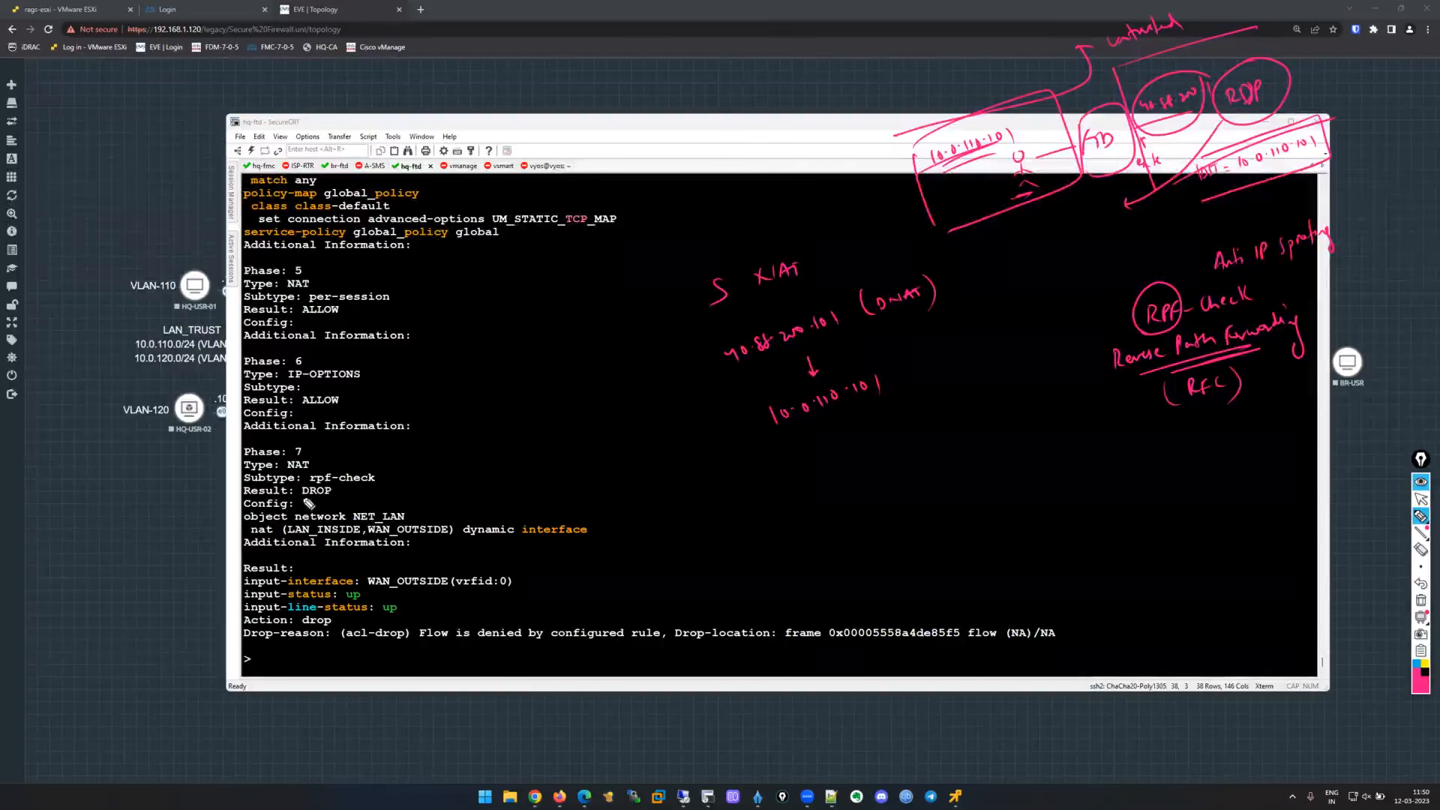
mouse_move(343, 501)
left_mouse_down()
mouse_move(293, 503)
mouse_move(323, 507)
left_mouse_up()
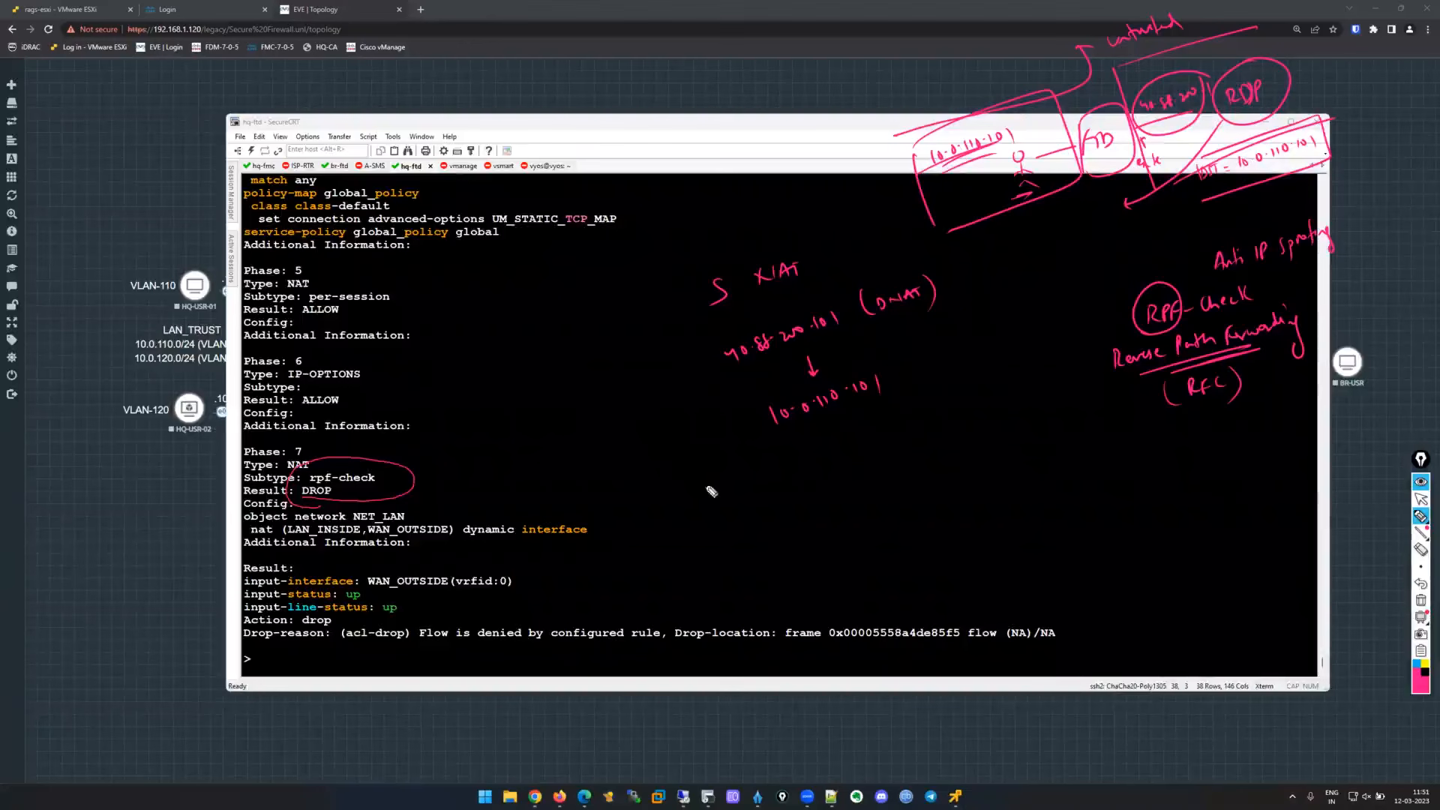
left_click_drag(1137, 375, 1245, 361)
left_click(1422, 607)
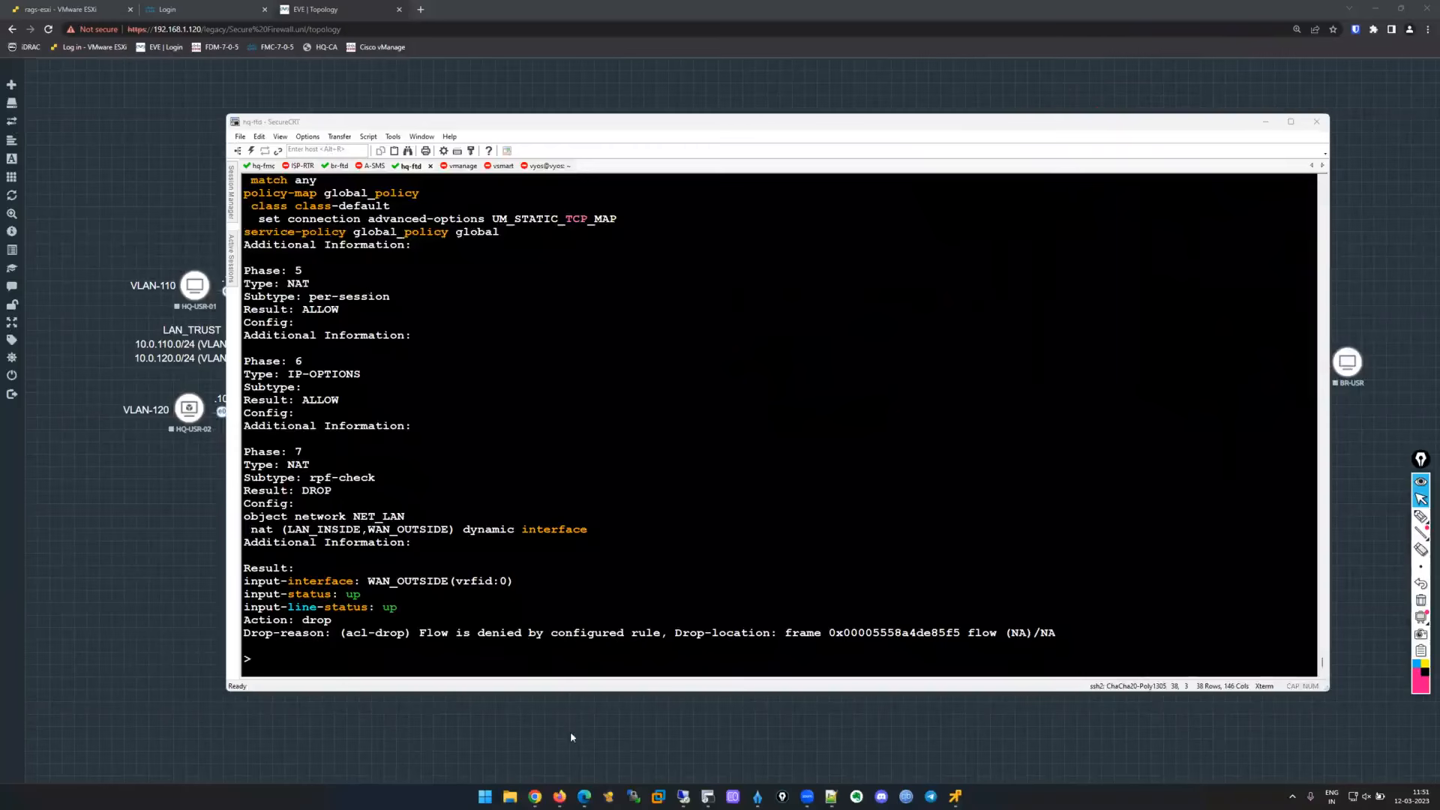
In the FMC session, edit the hq-acp policy and open rule 1 ALLOW-RDP.
left_click(570, 732)
left_click(685, 796)
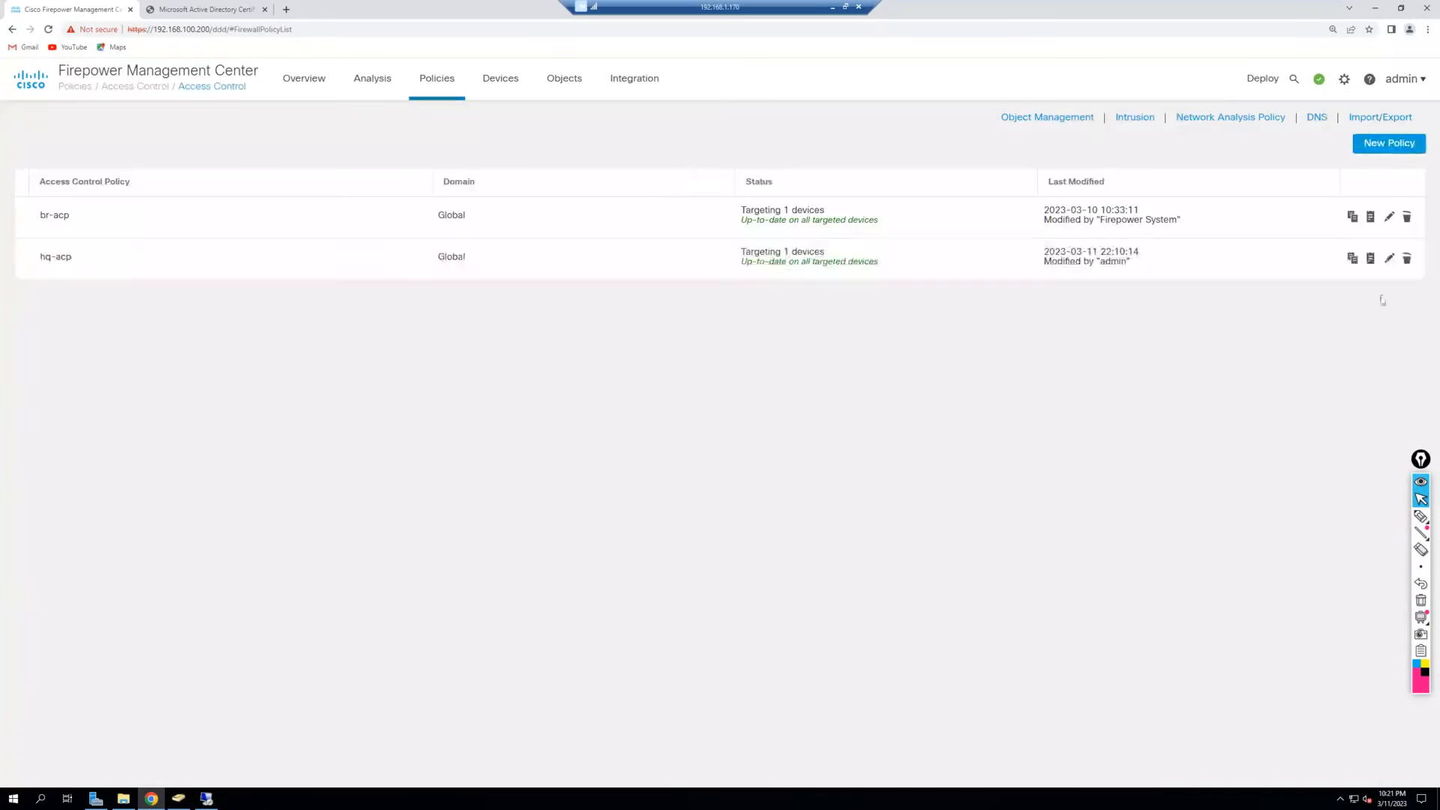
left_click(1389, 258)
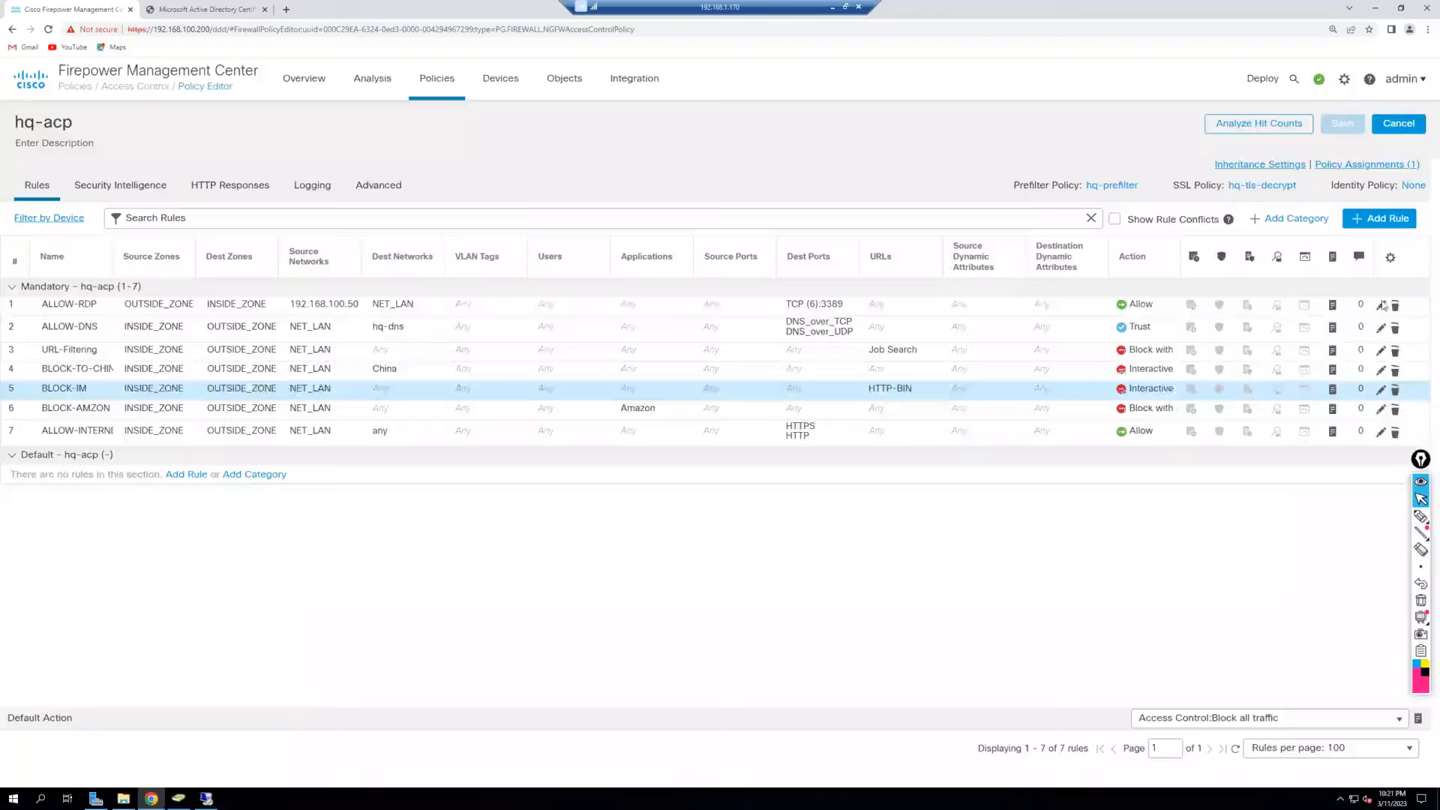
left_click(1382, 305)
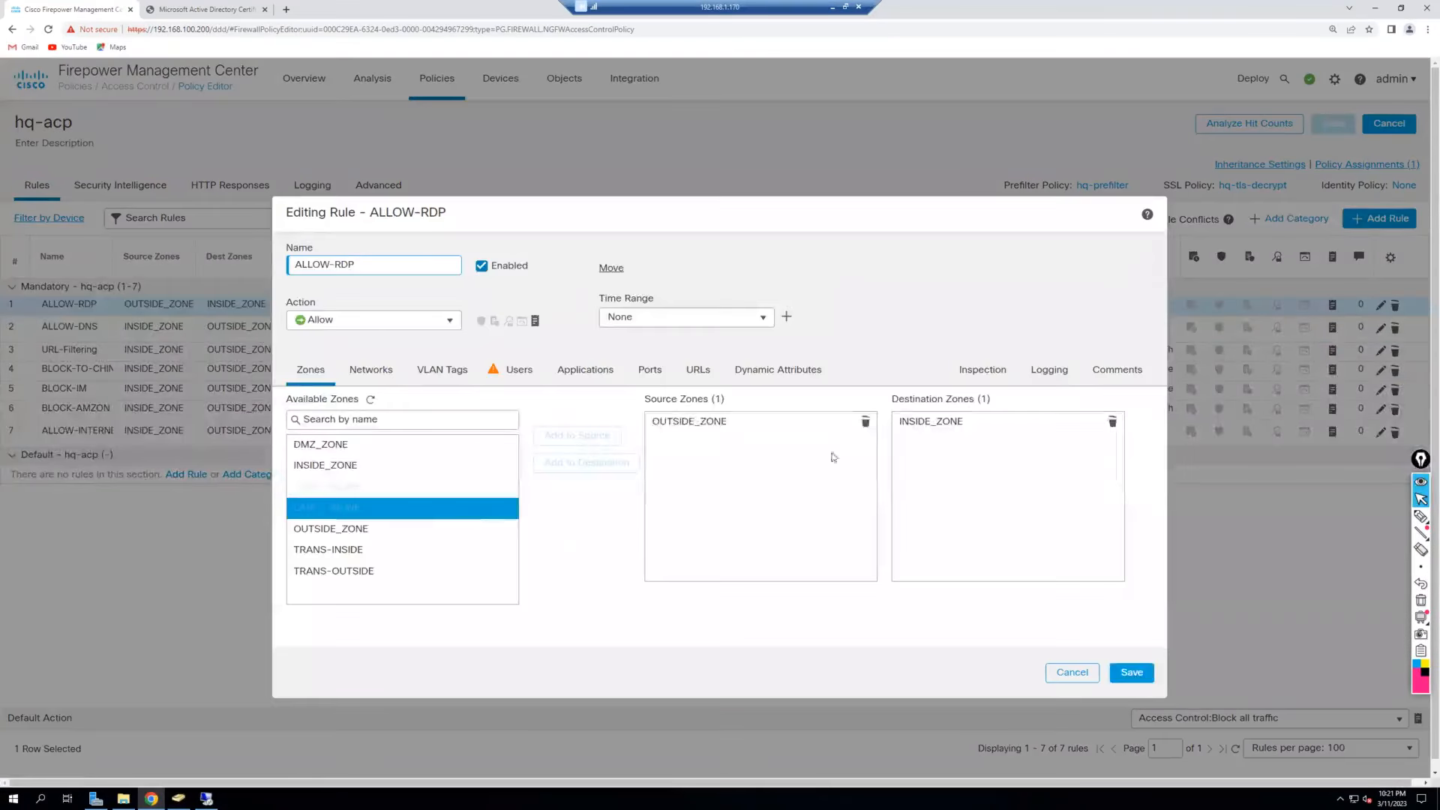
Swap the rule's zones to source INSIDE_ZONE and destination OUTSIDE_ZONE.
left_click(866, 421)
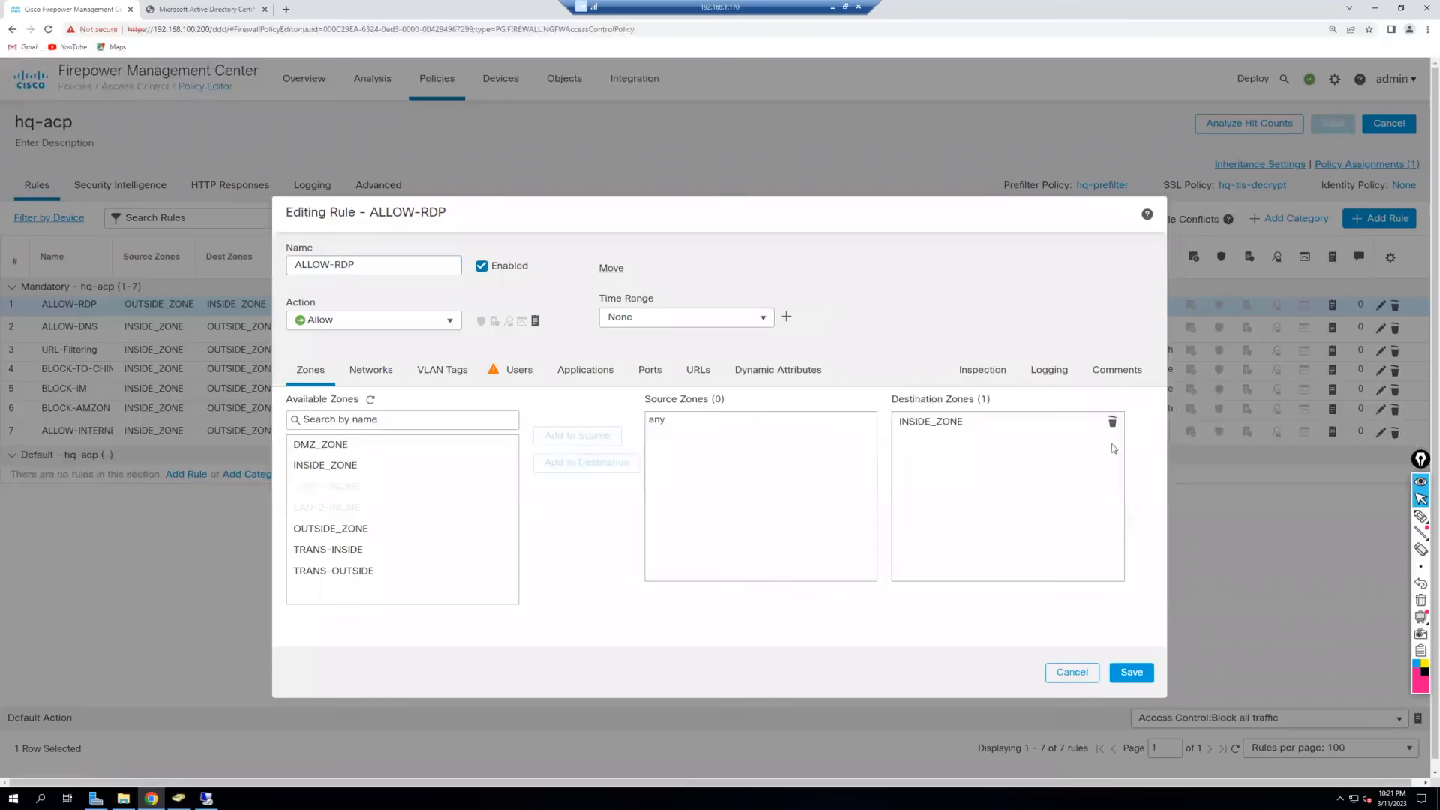
left_click(1112, 421)
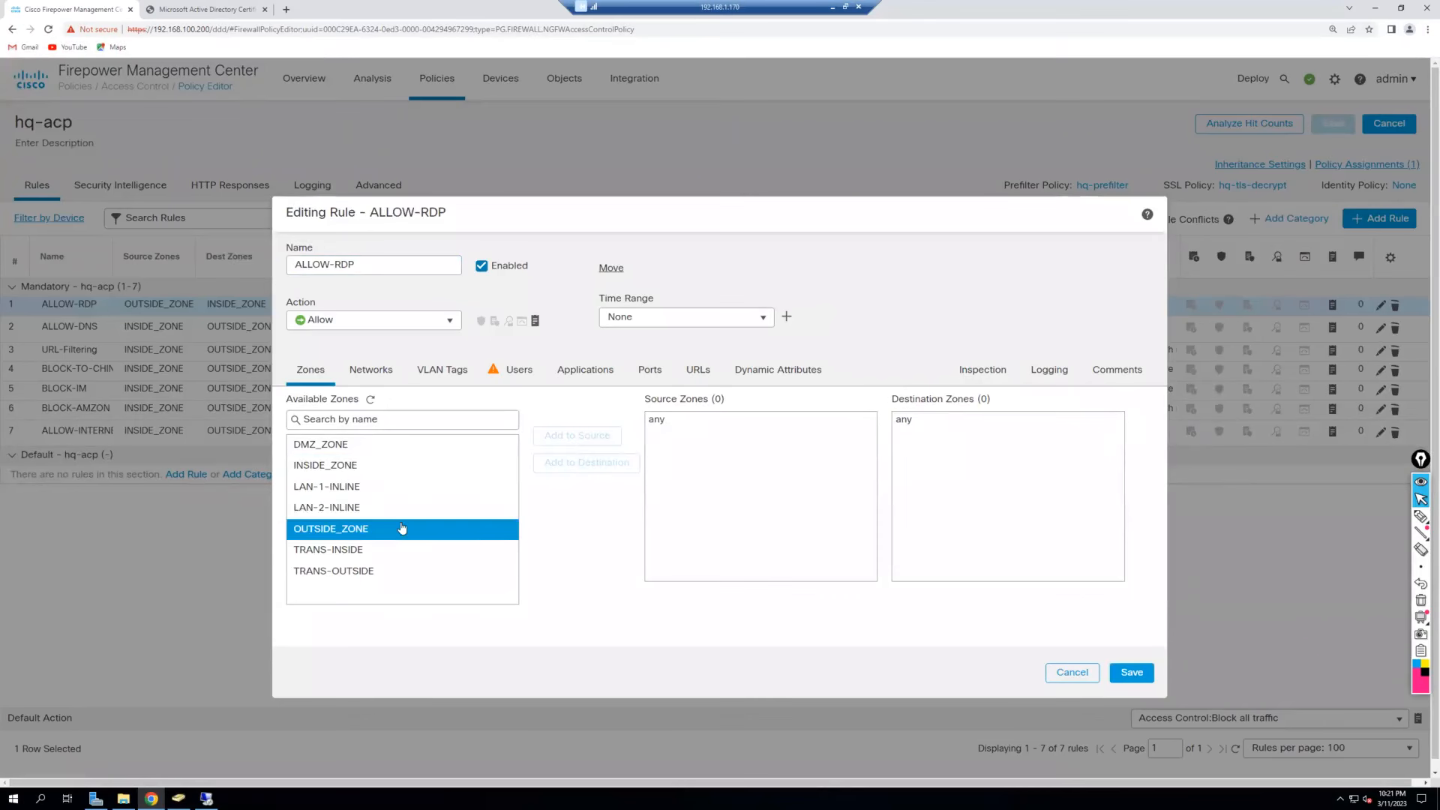
left_click(397, 465)
left_click(578, 436)
left_click(405, 529)
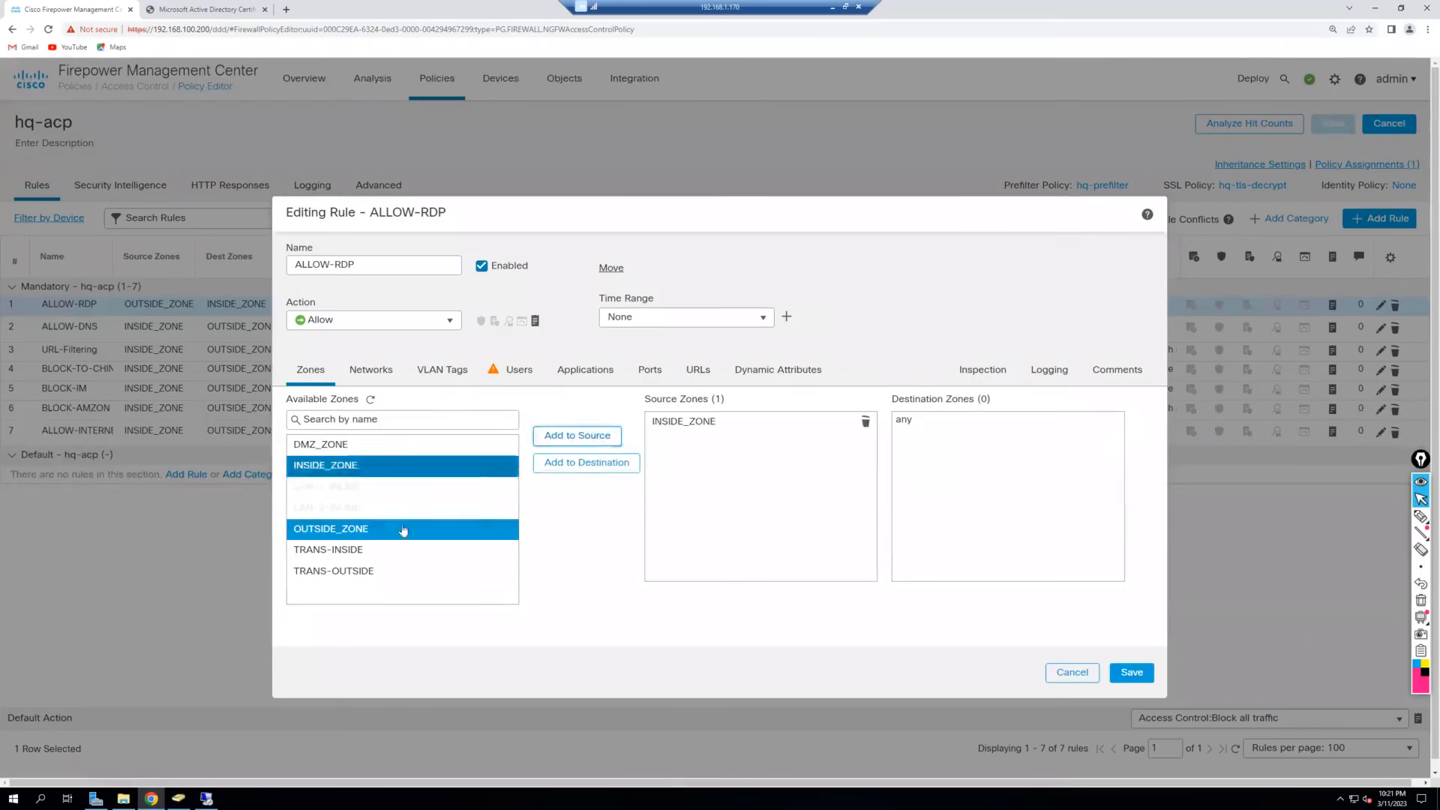
left_click(586, 463)
Replace source network 192.168.100.50 with NET_LAN and clear the destination networks.
left_click(385, 372)
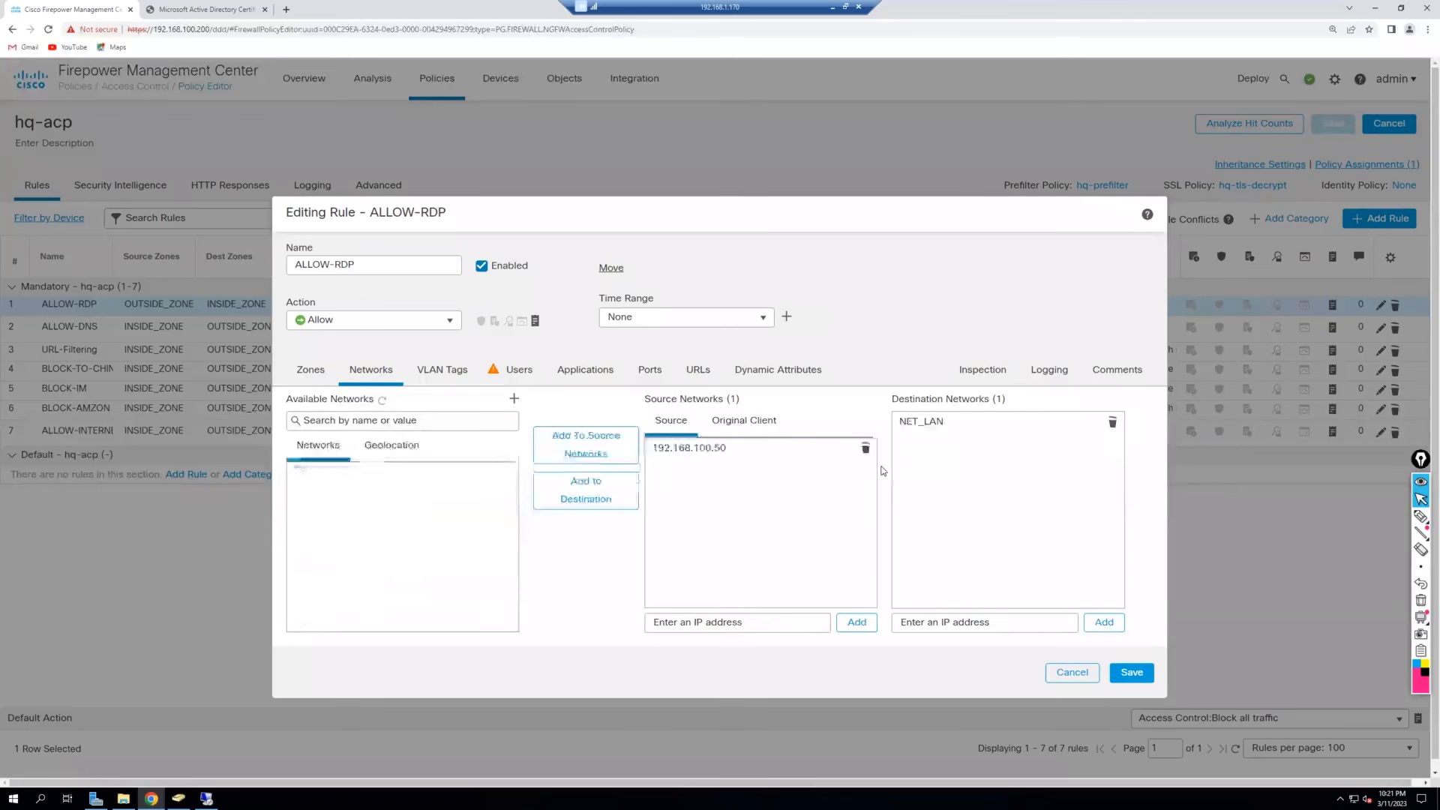
left_click(1112, 422)
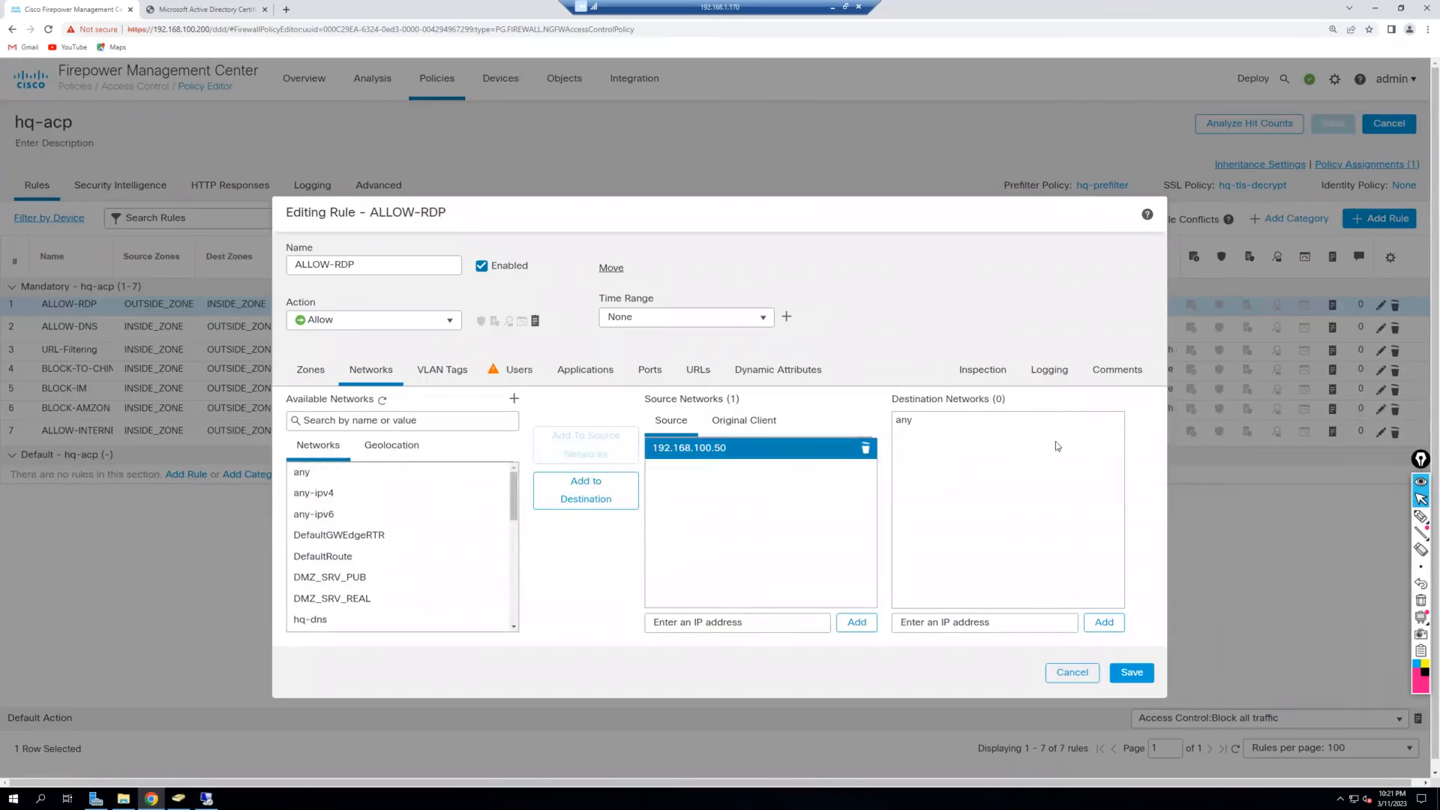
left_click(866, 448)
scroll(393, 493, "down", 5)
left_click(387, 533)
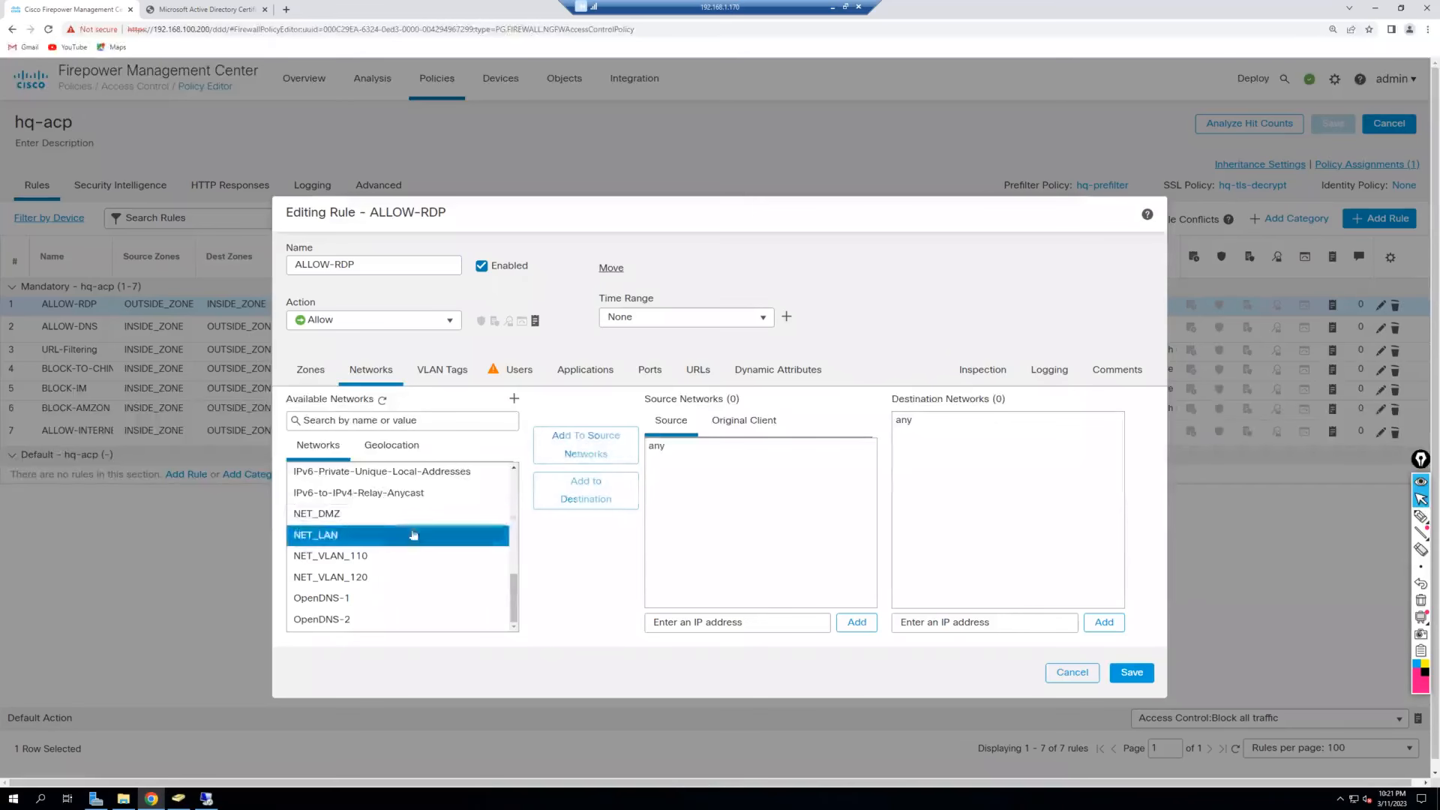
left_click(585, 445)
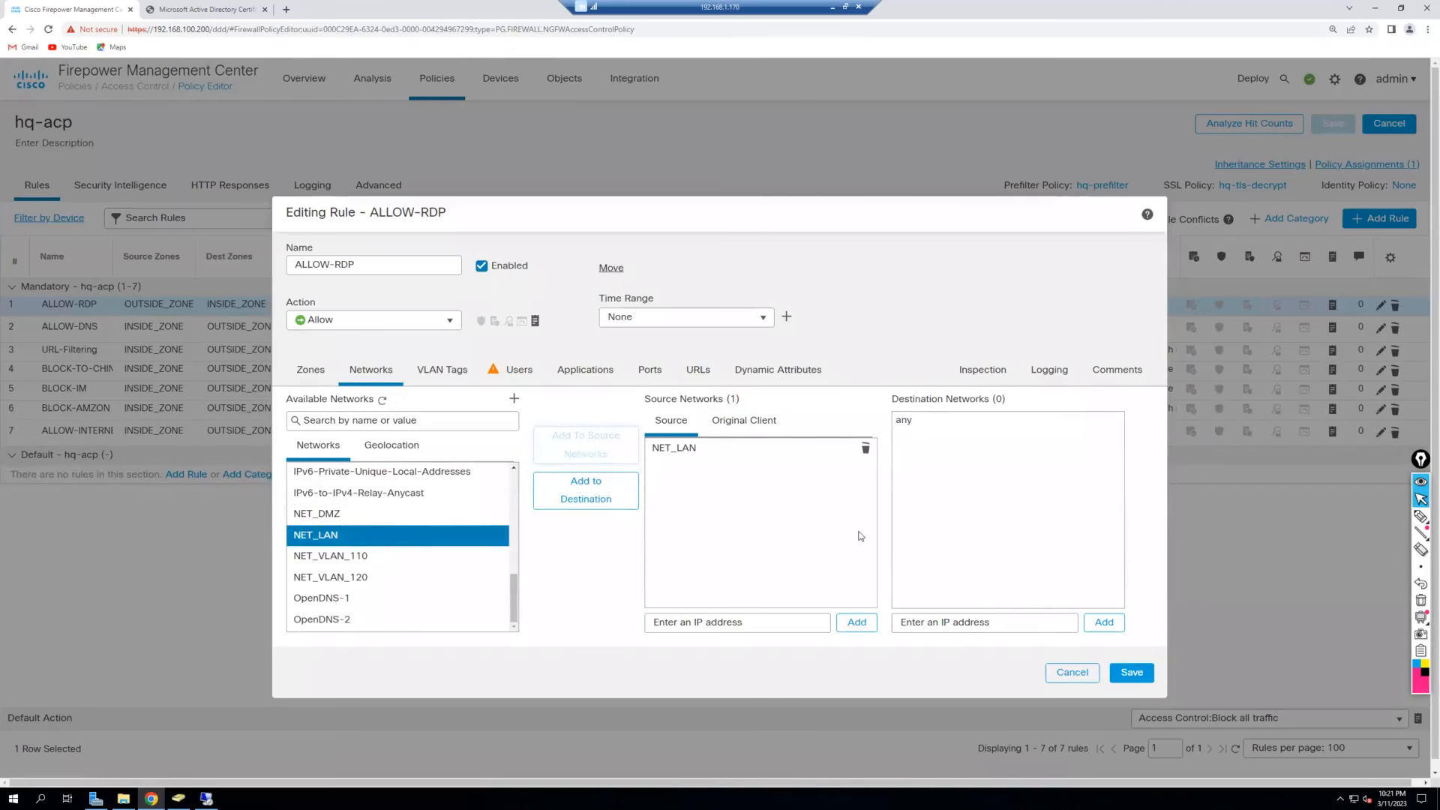
Set destination network hq-dns, check the TCP 3389 ports, and save the rule.
scroll(419, 548, "down", 1)
left_click(418, 546, "ctrl")
scroll(418, 546, "up", 3)
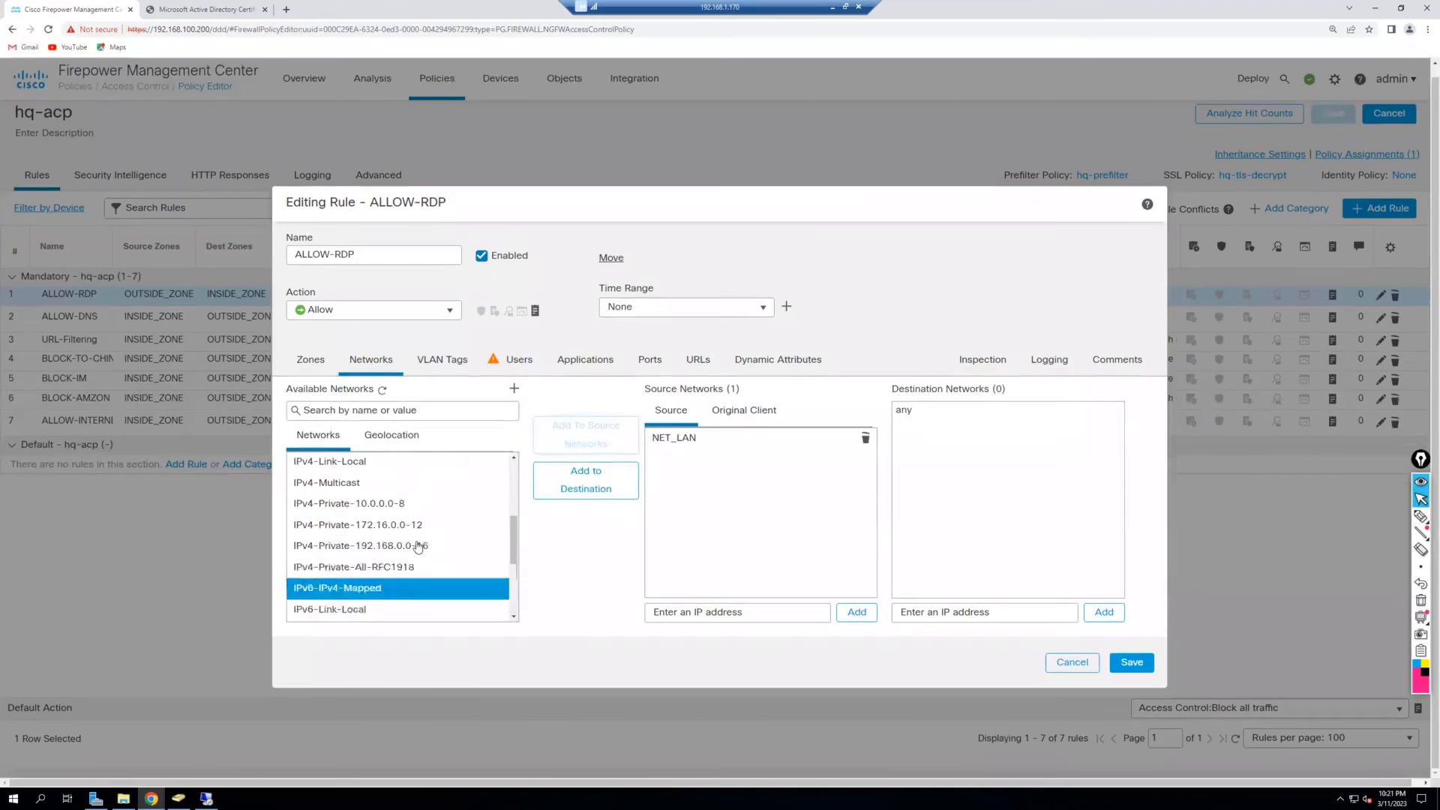
scroll(418, 546, "up", 5)
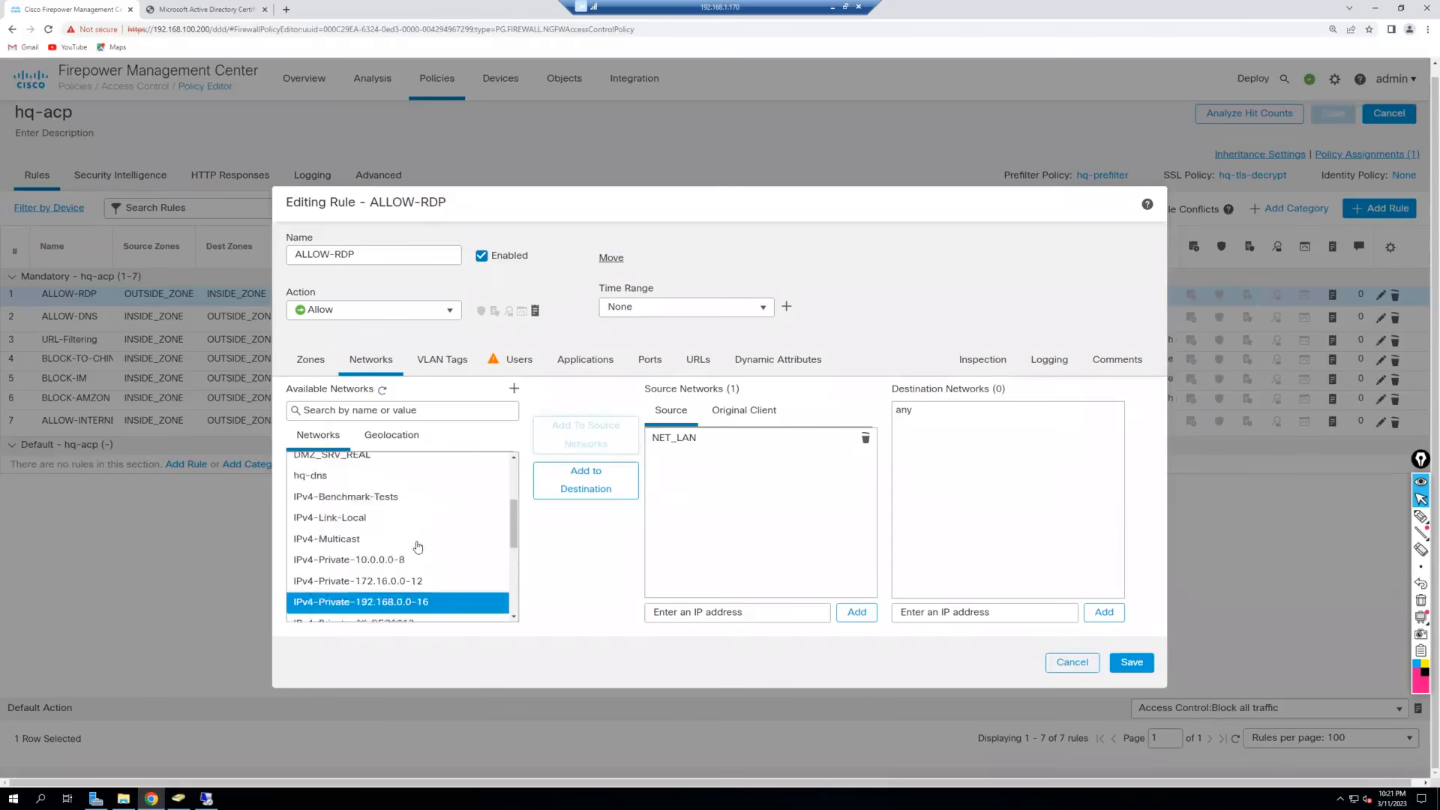
left_click(385, 588)
left_click(604, 489)
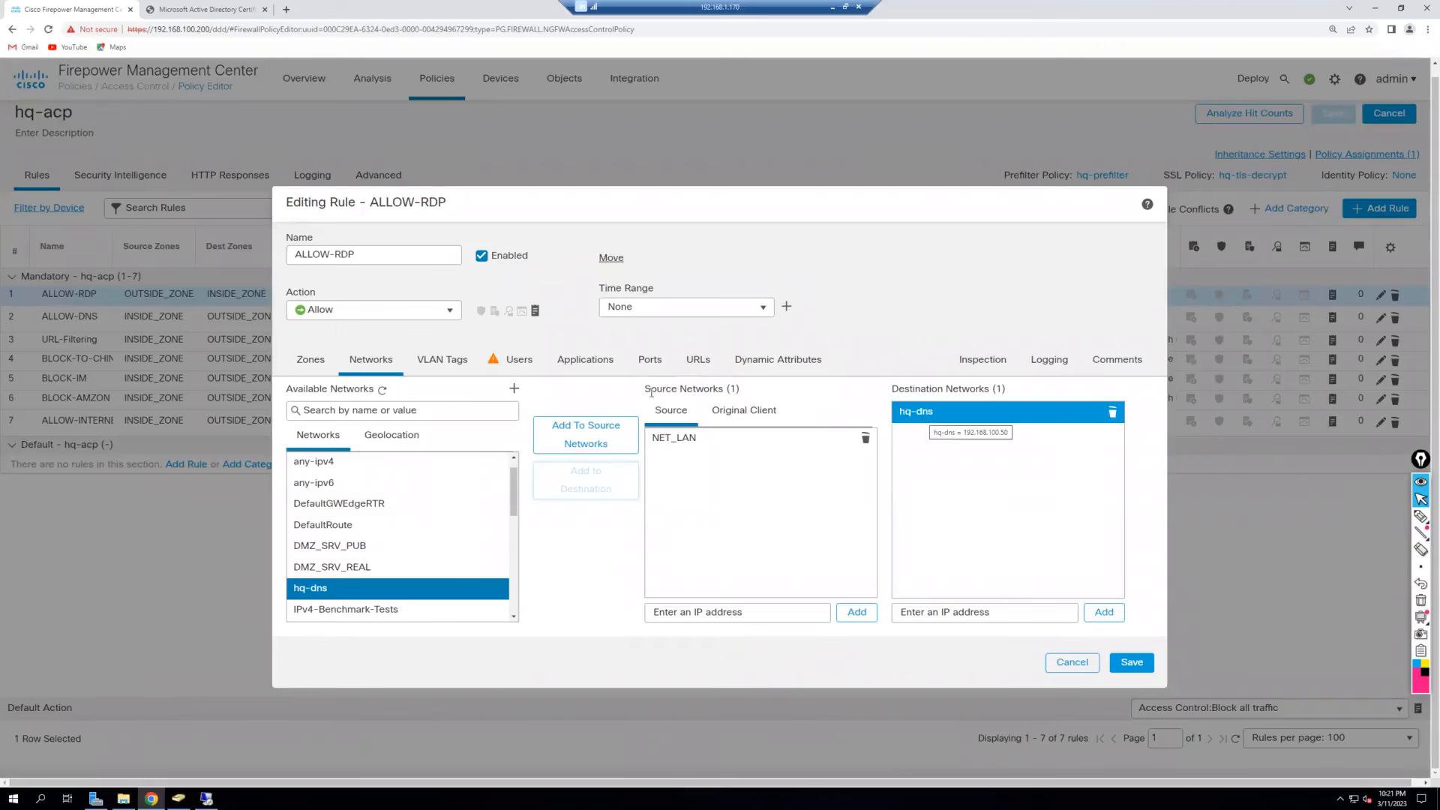
left_click(650, 361)
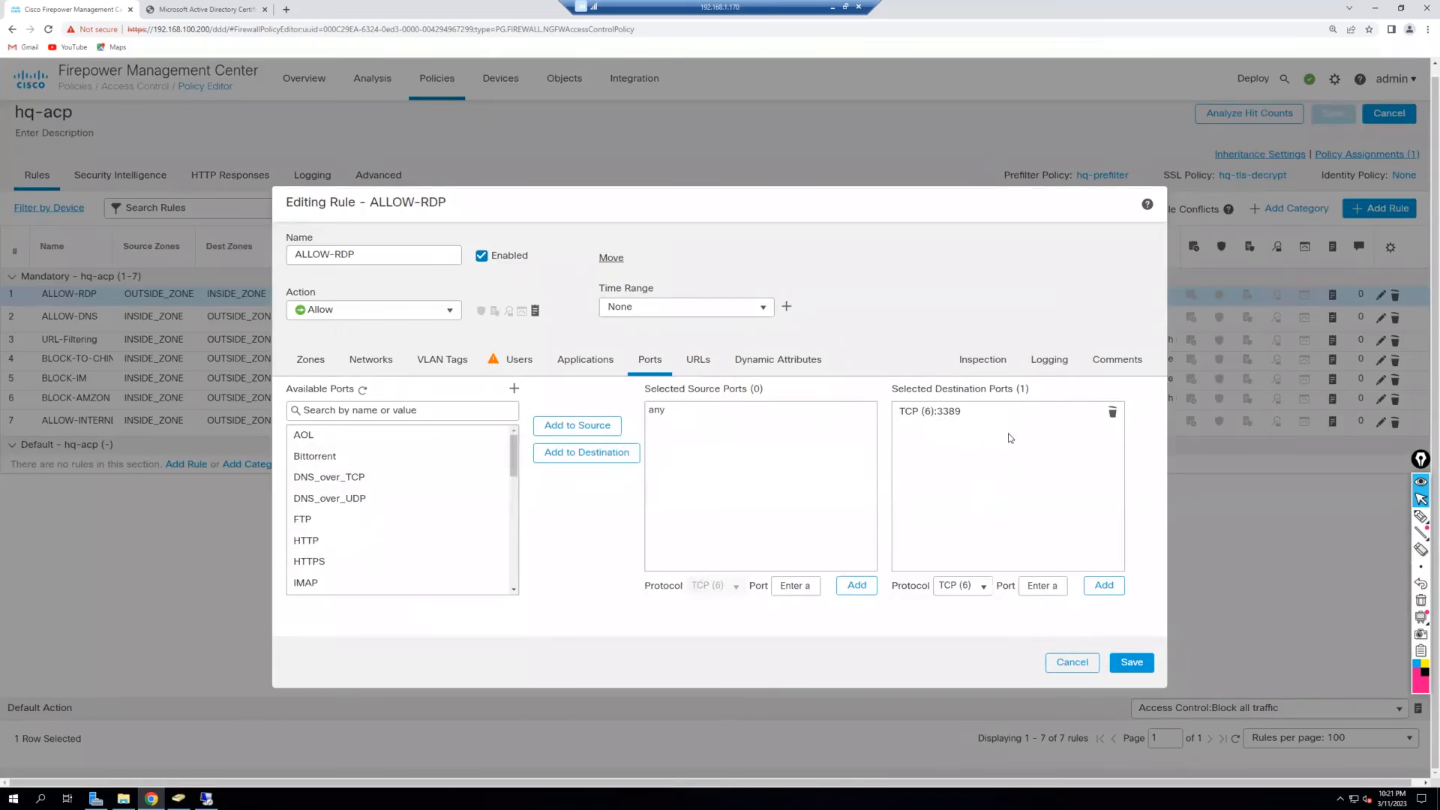
left_click(1145, 672)
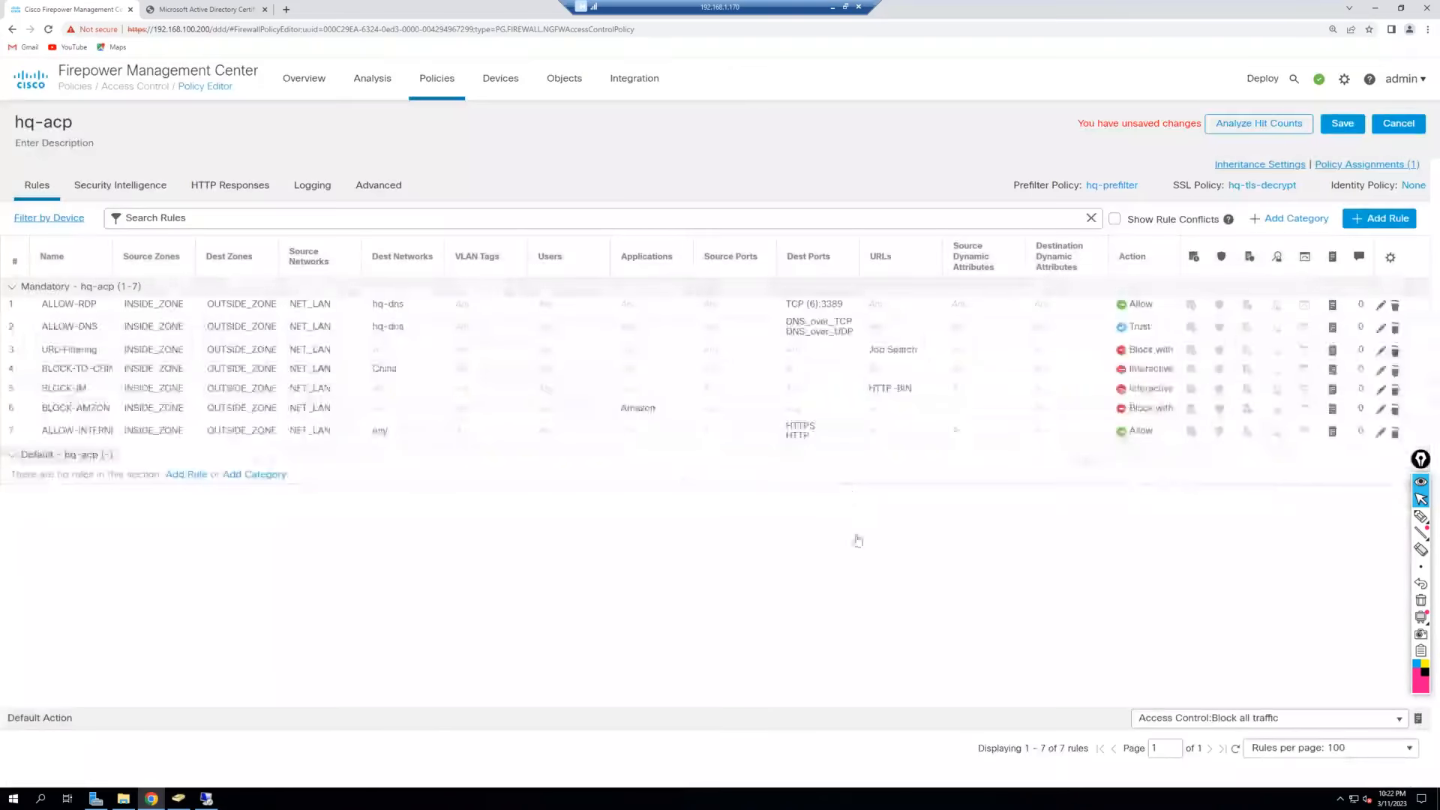
Save hq-acp, deploy it to hq-ftd-01, check the Tasks progress, then minimize the remote session.
left_click(1342, 123)
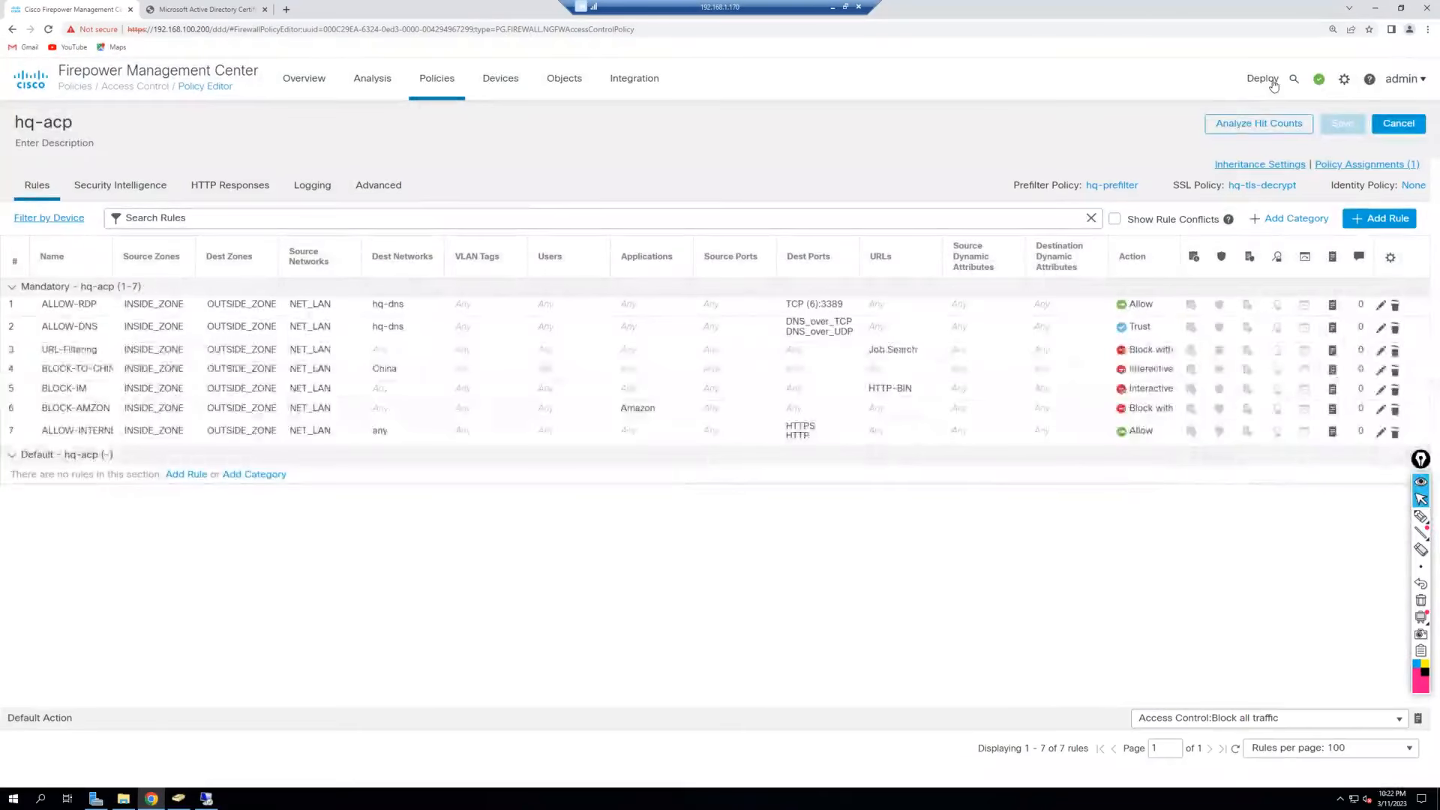
mouse_move(1274, 87)
left_click(1283, 121)
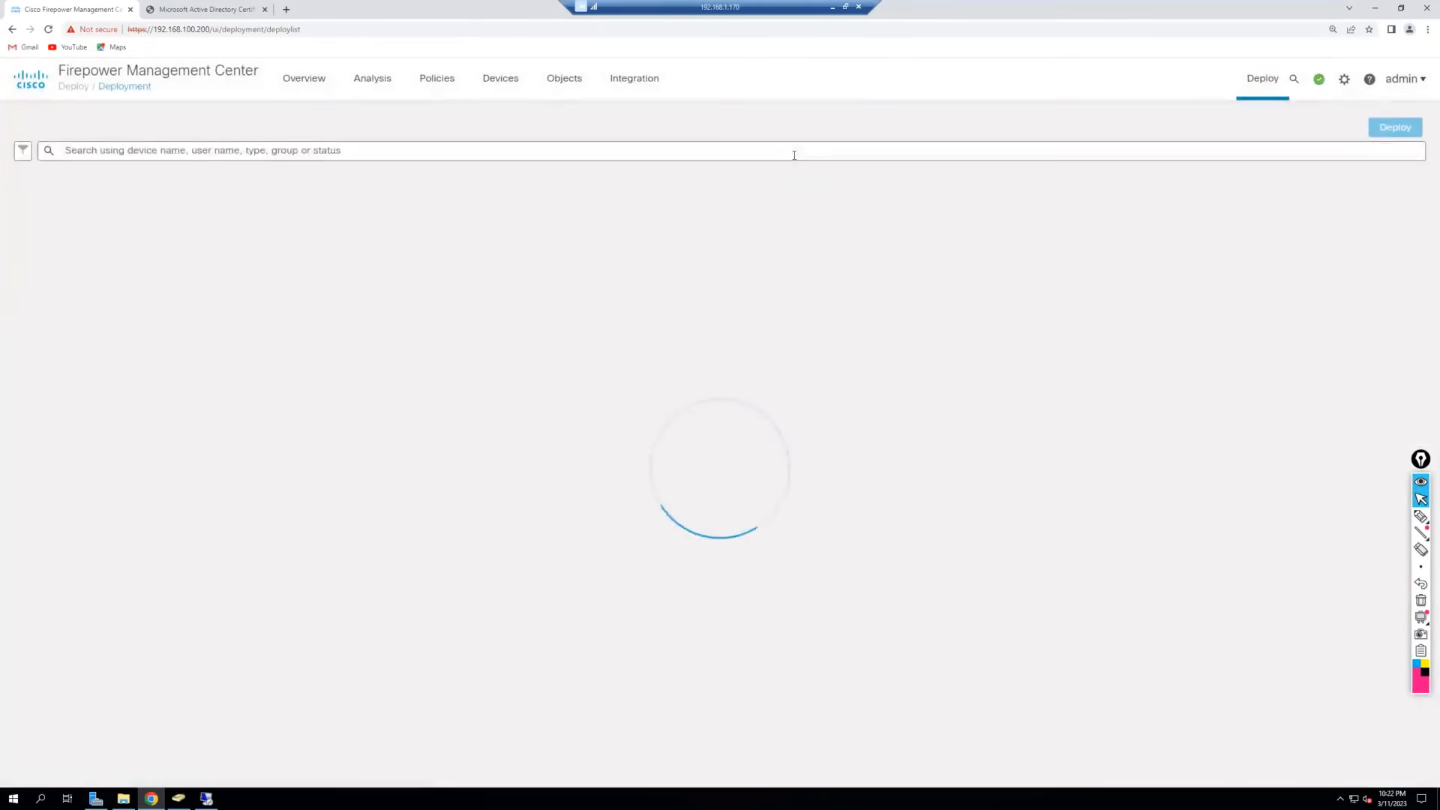
left_click(51, 201)
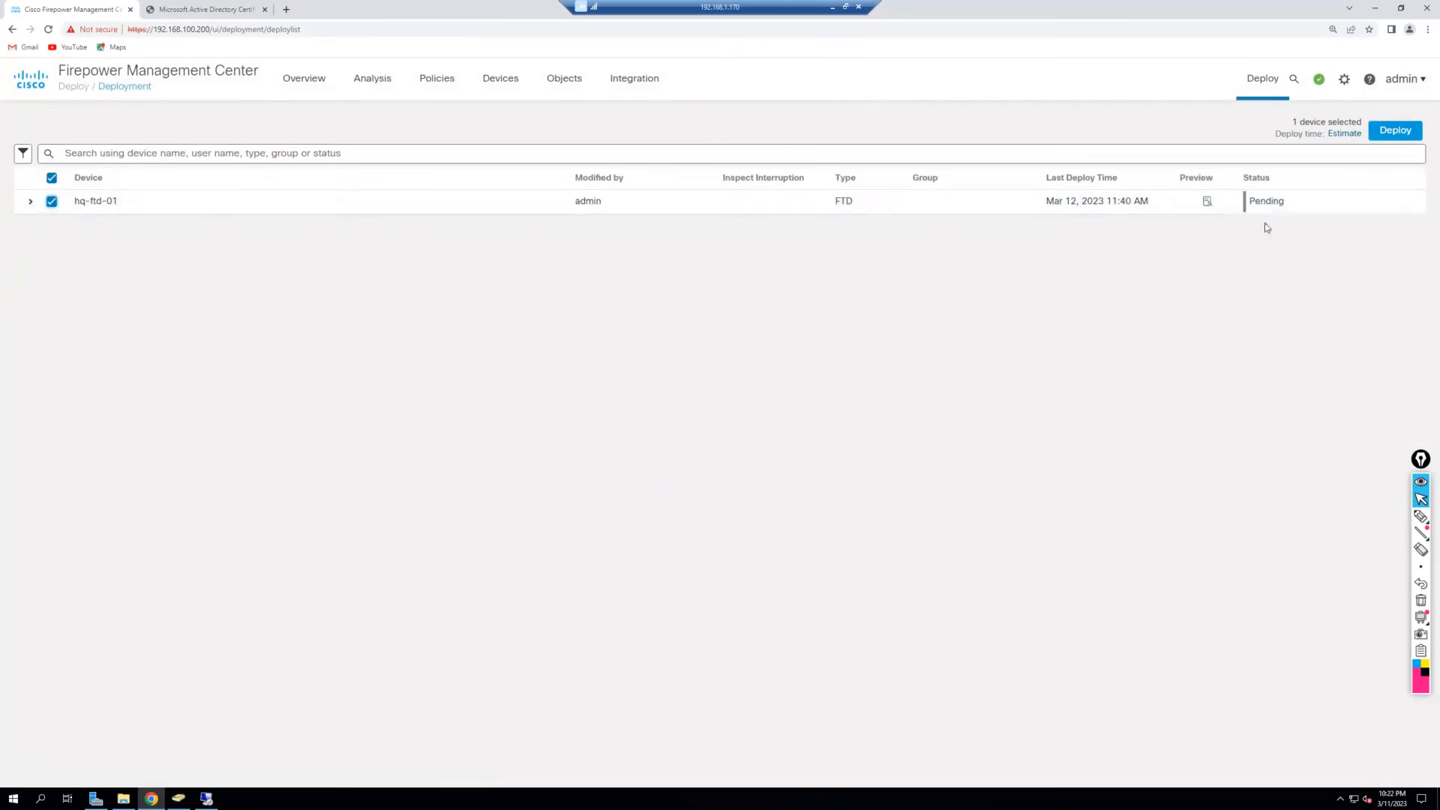
left_click(1396, 131)
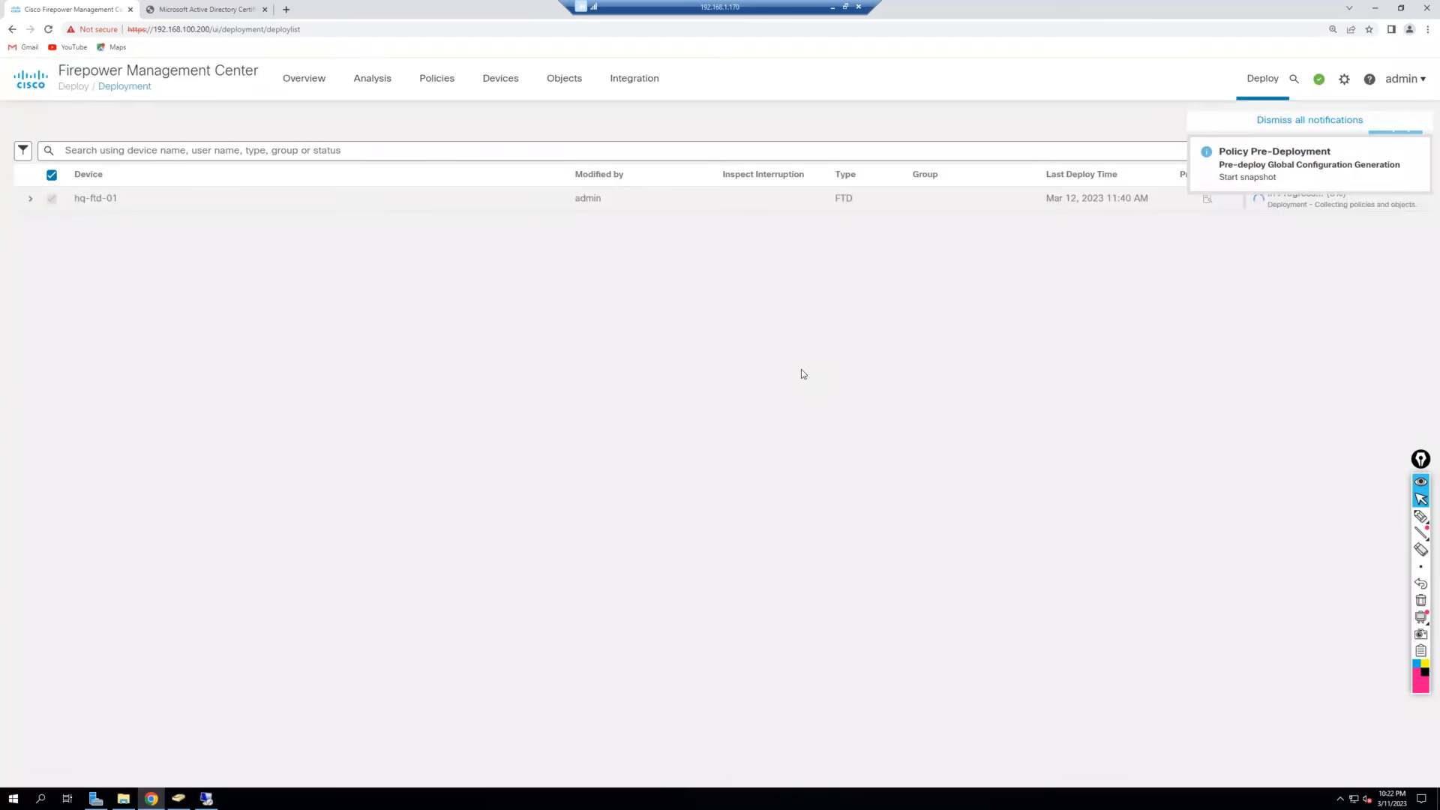
left_click(1318, 79)
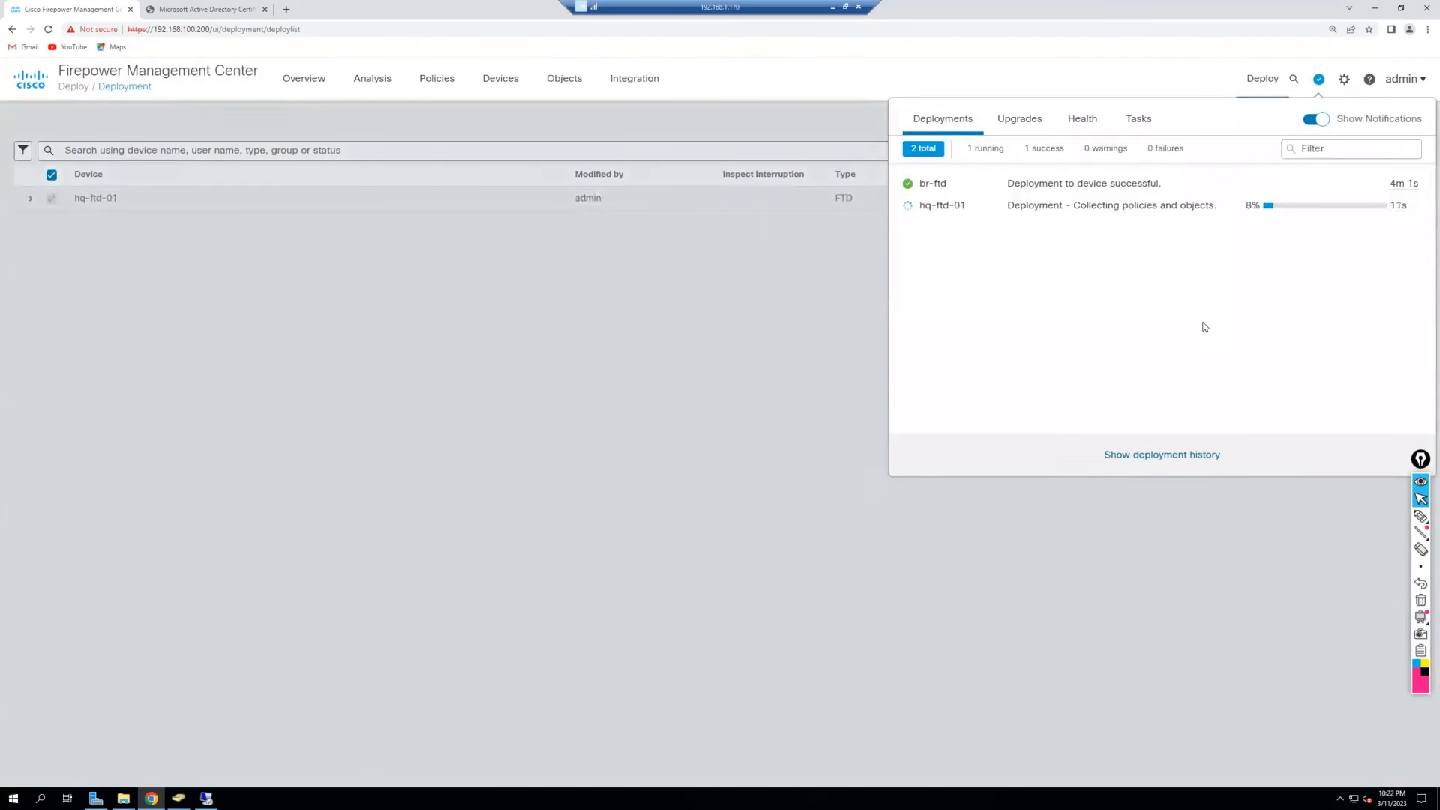
left_click(831, 13)
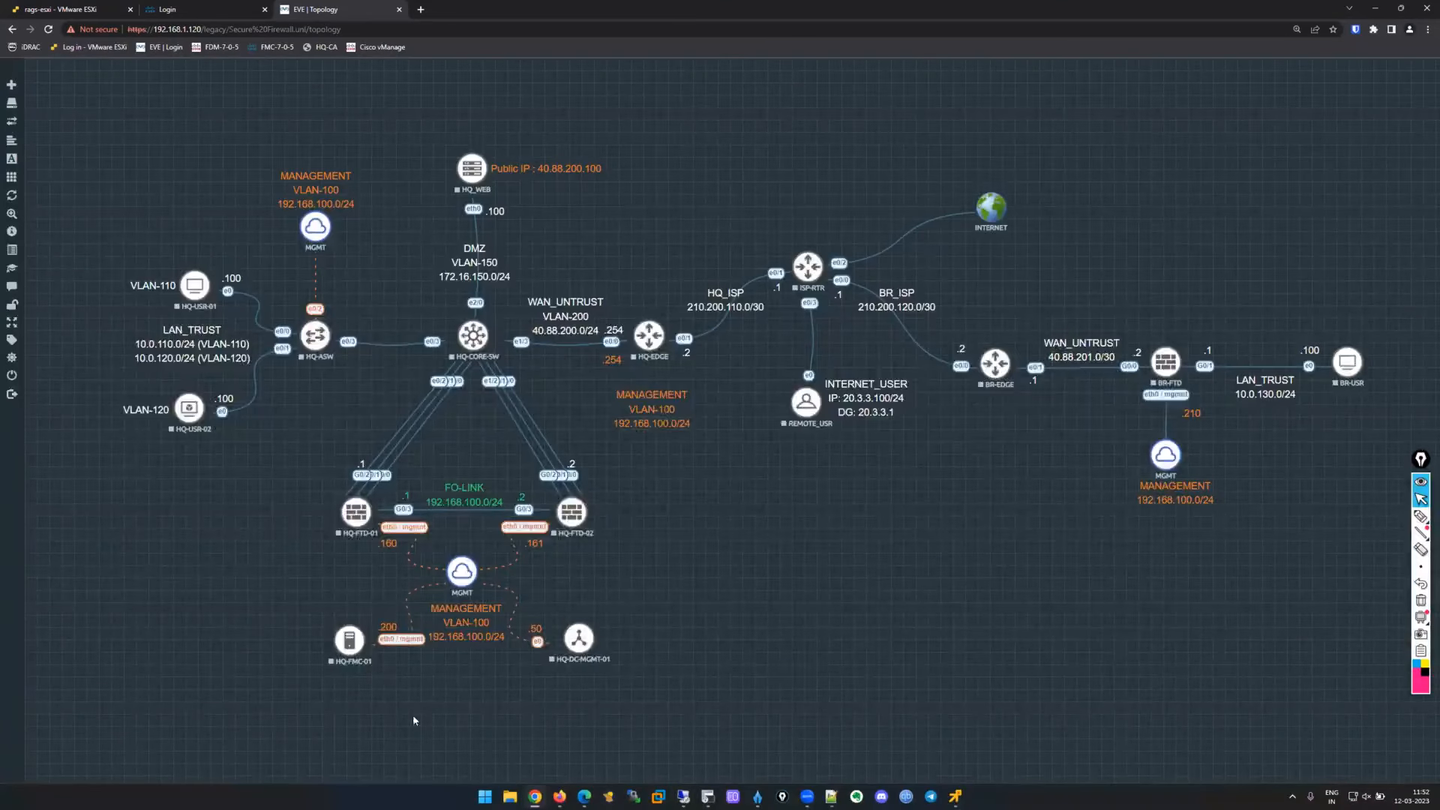
Launch Remote Desktop Connection on hq-user and share the local drives with the remote session.
key("alt+Tab")
left_click(224, 735)
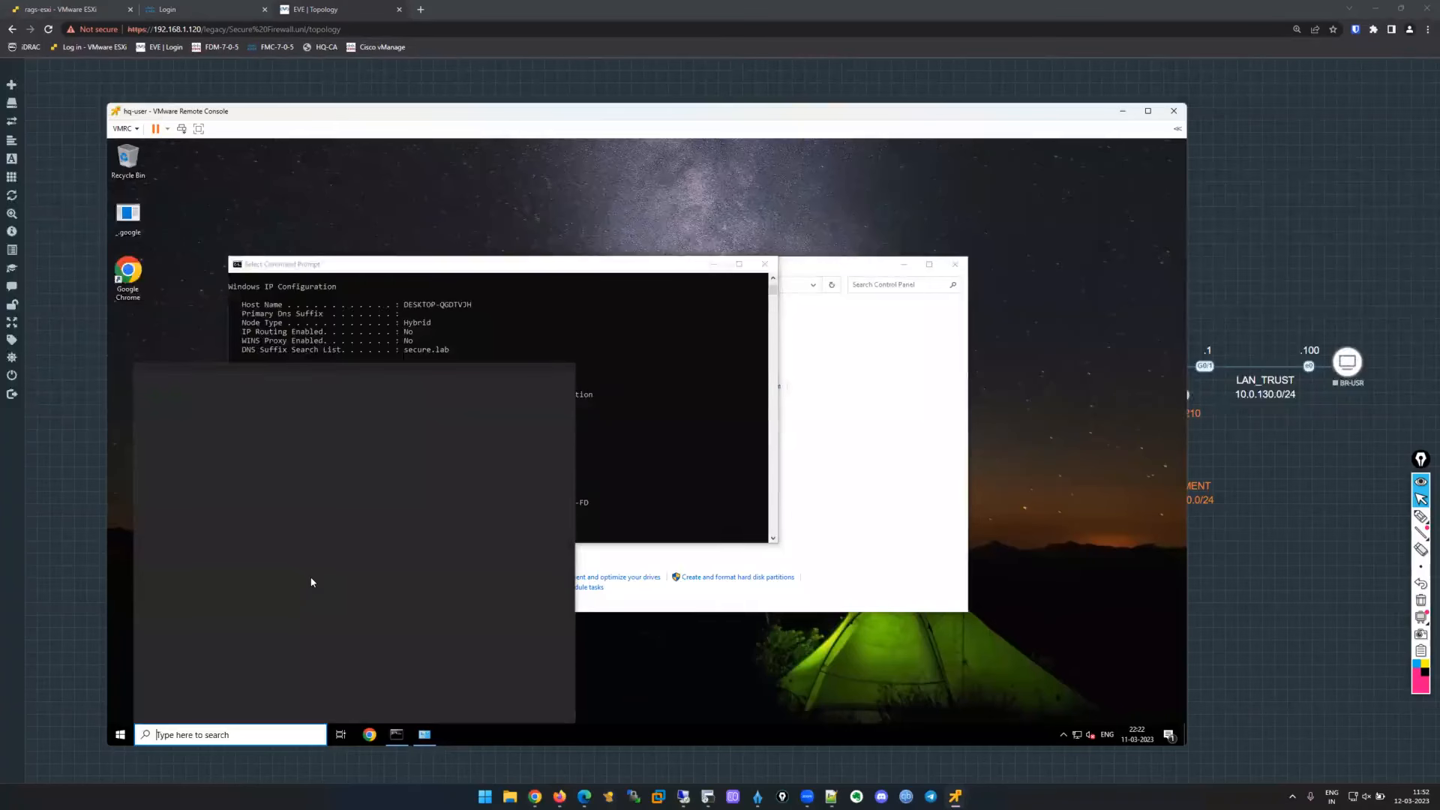
type("rdp")
key("Return")
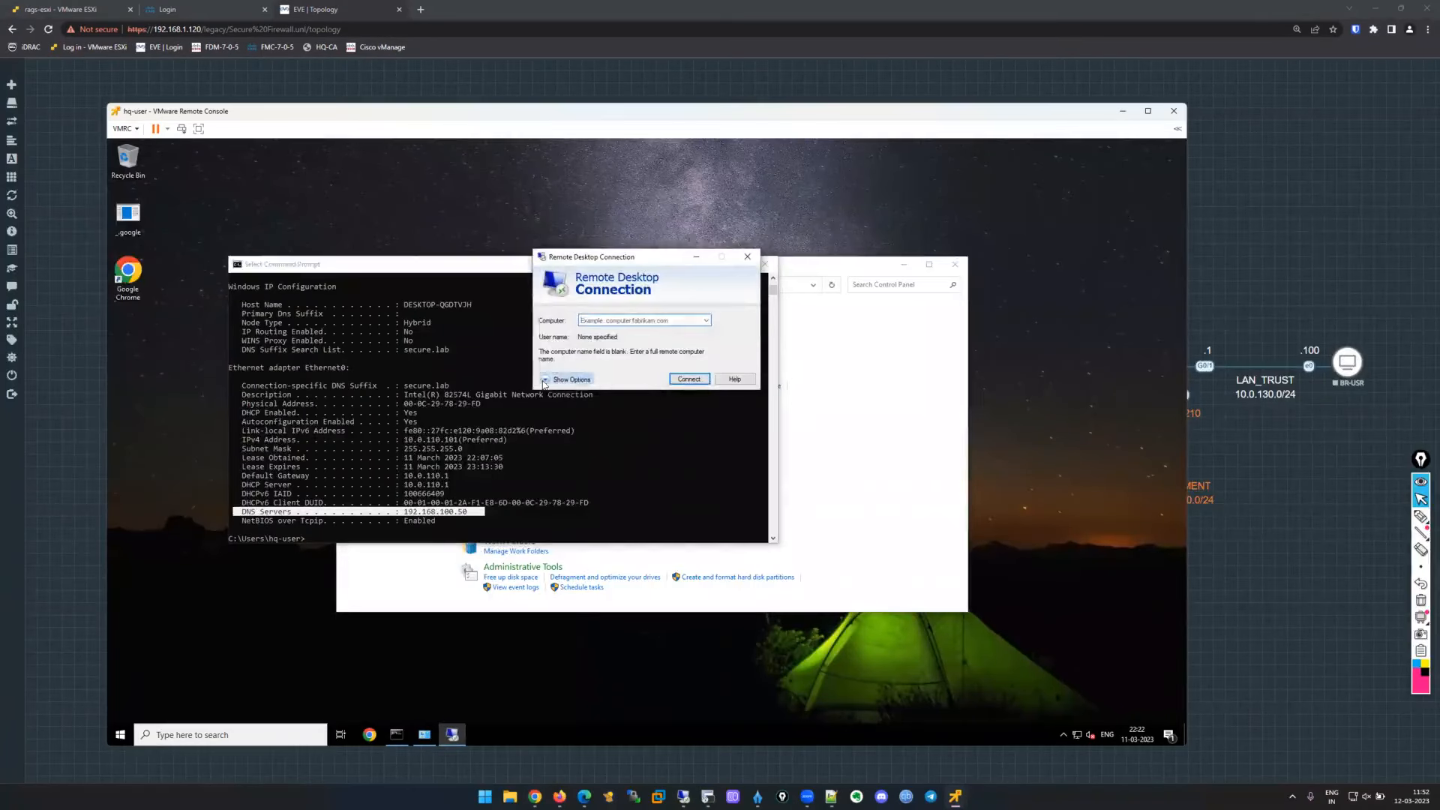
left_click(545, 380)
left_click(616, 317)
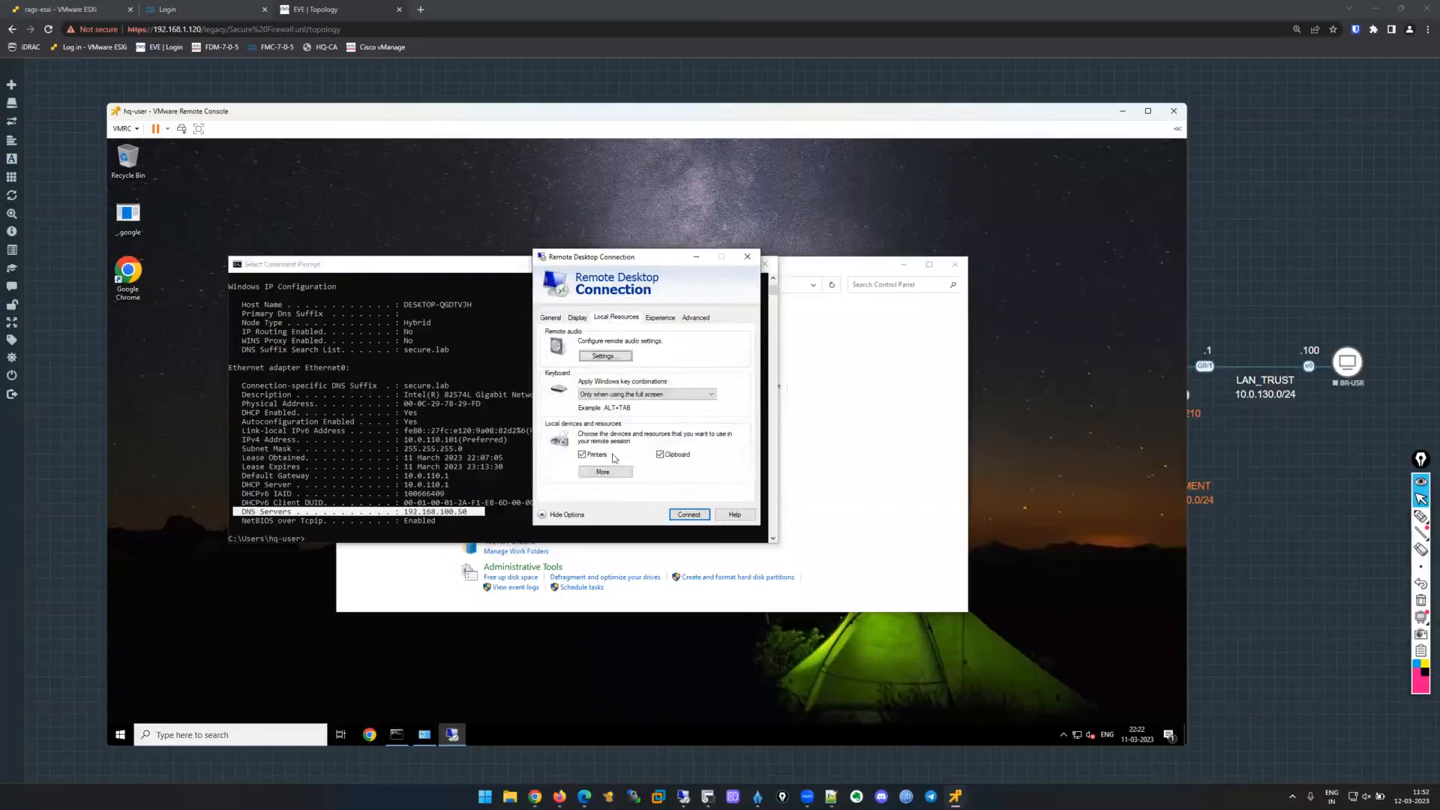
left_click(606, 473)
left_click(566, 431)
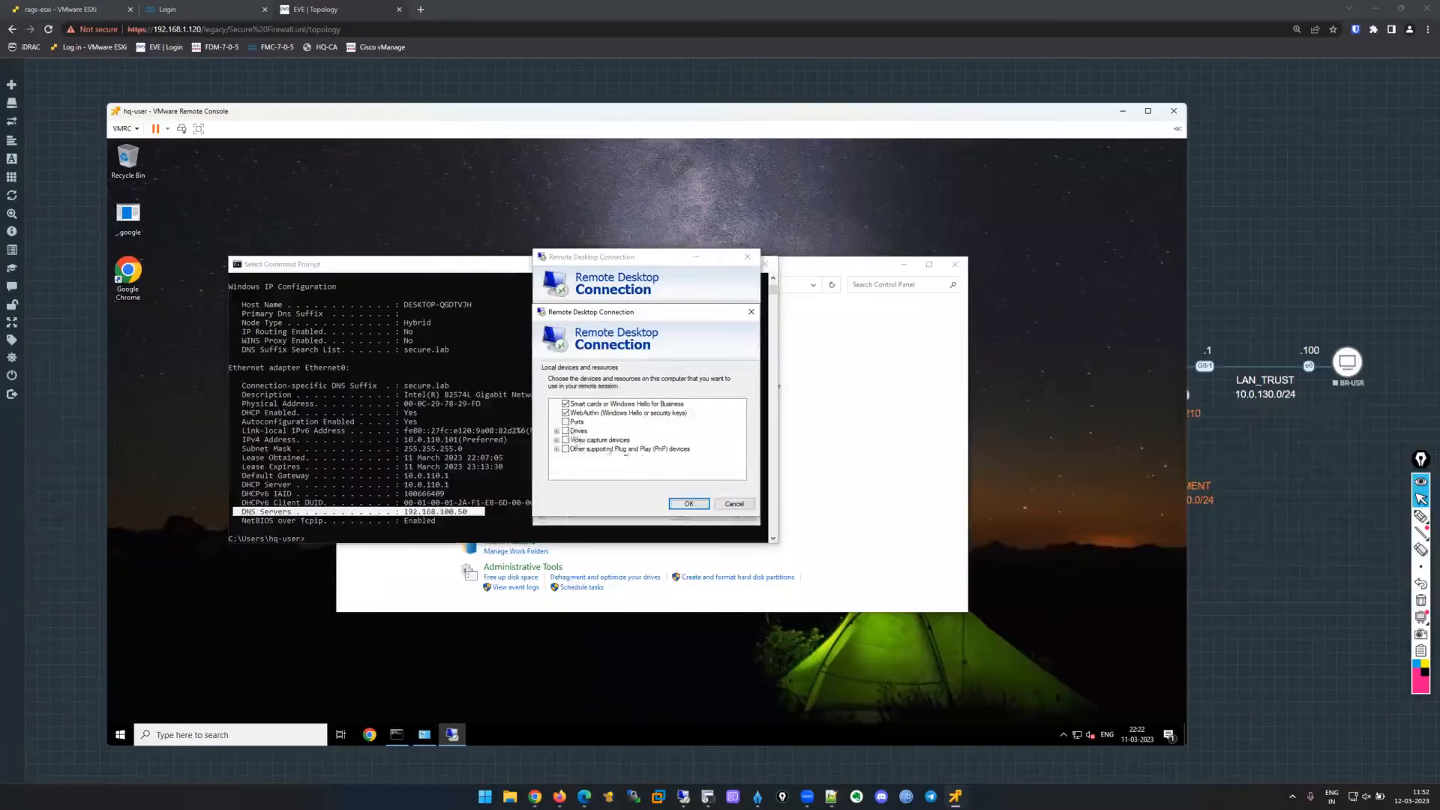
left_click(688, 504)
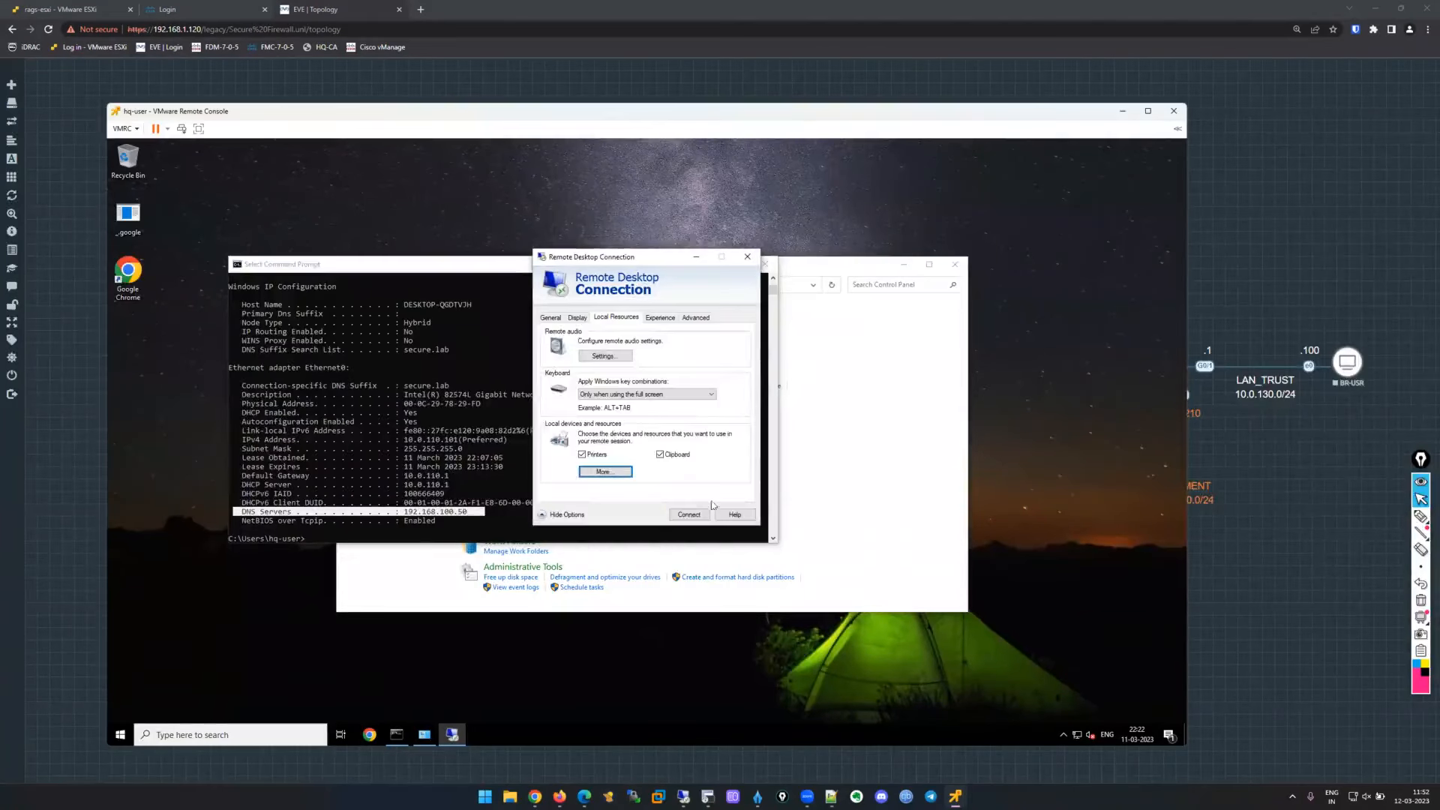
left_click(558, 317)
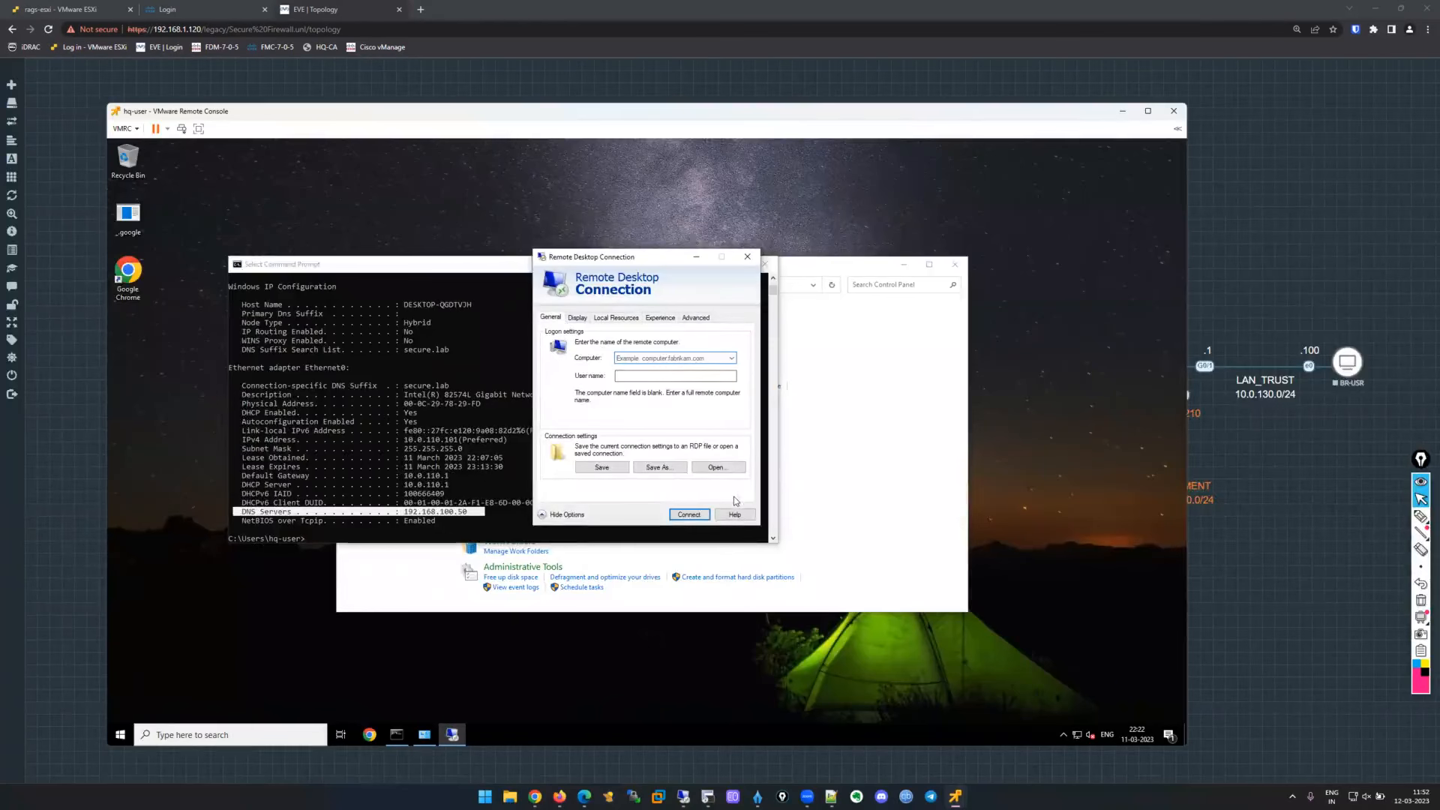
Enter 192.168.100.50 as the computer and the SECURE domain Administrator as the user name.
type("192.168.100.50")
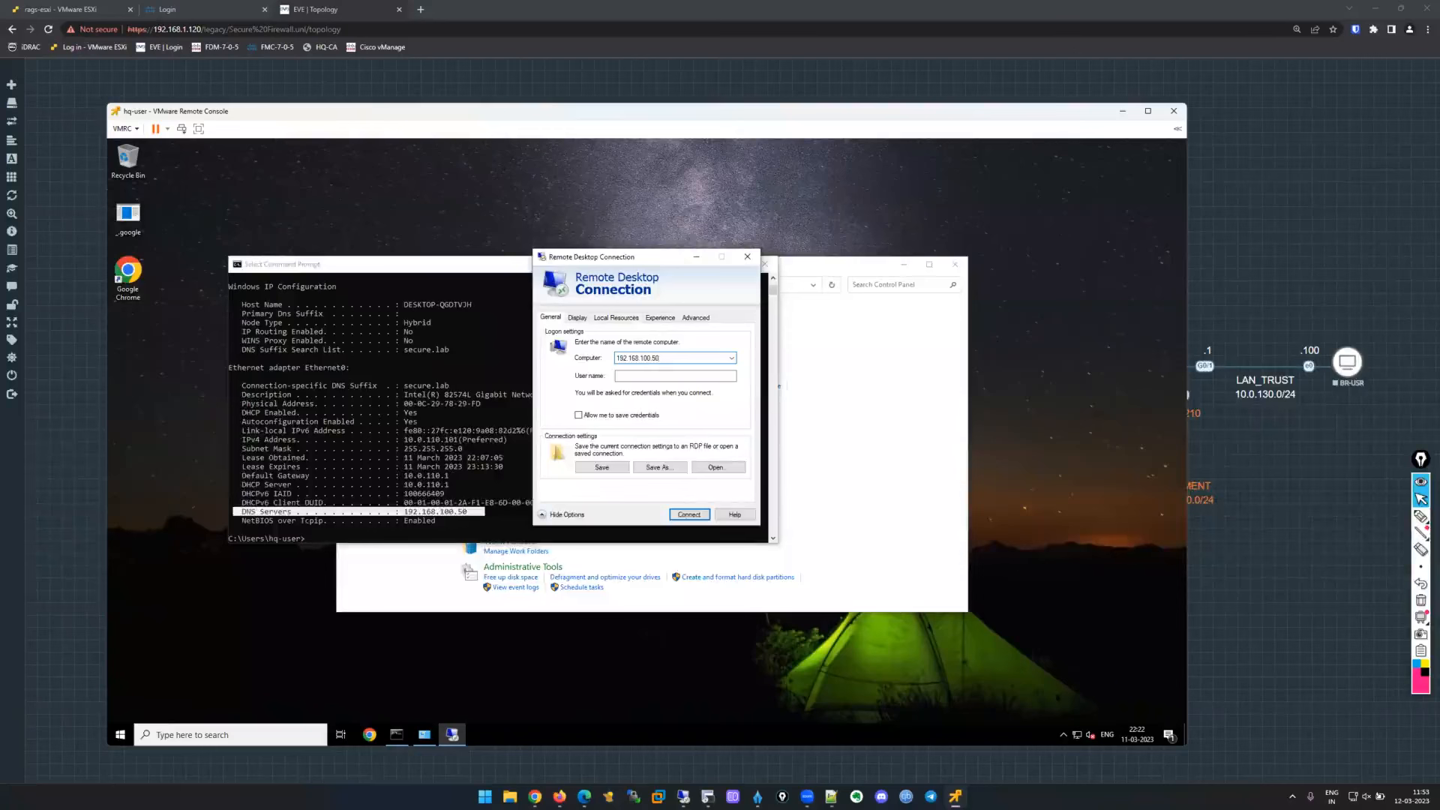
type("SECURE\\Administrator")
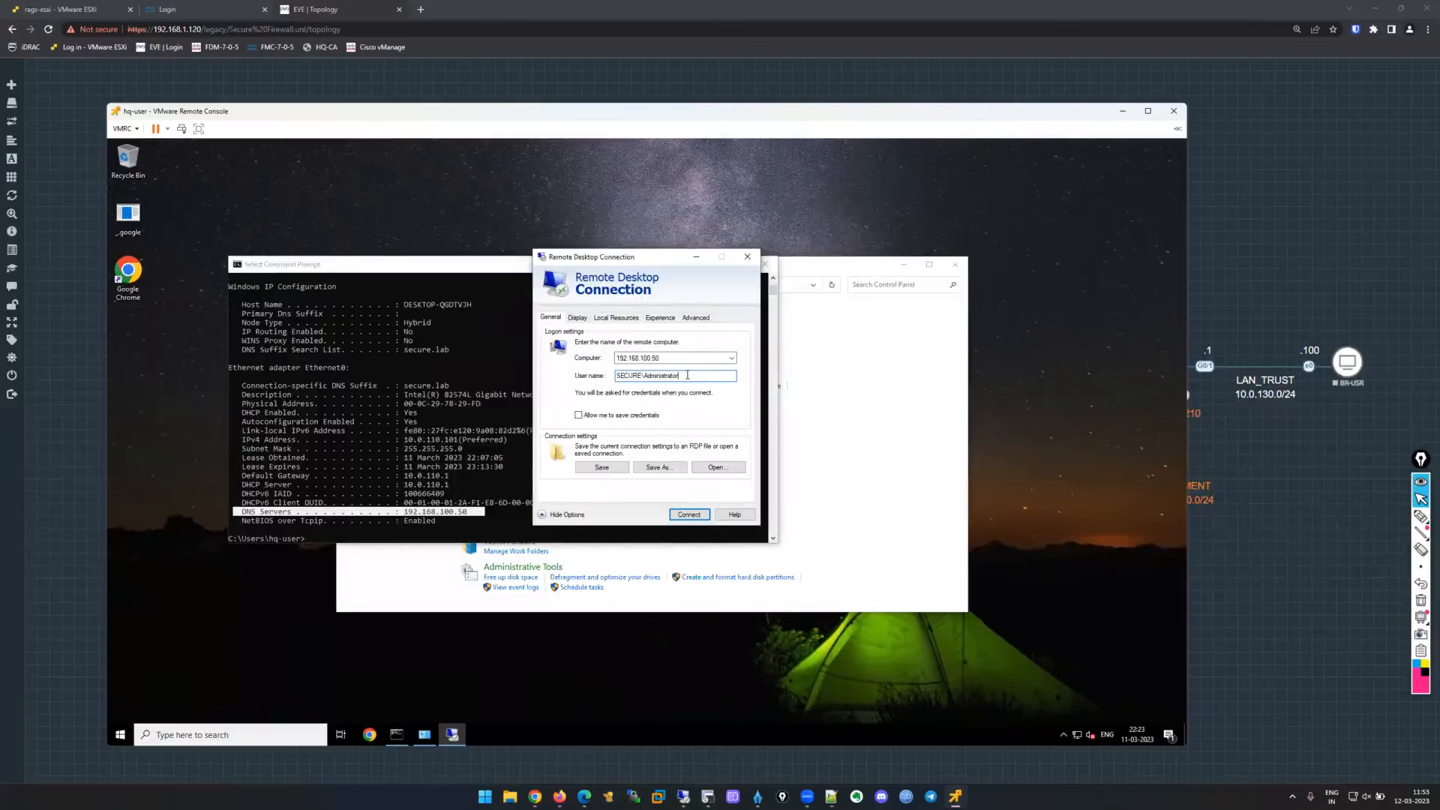
left_click_drag(644, 376, 619, 408)
left_click(622, 377)
Return to FMC and check the deployment tasks until hq-ftd-01 reports success.
mouse_move(696, 795)
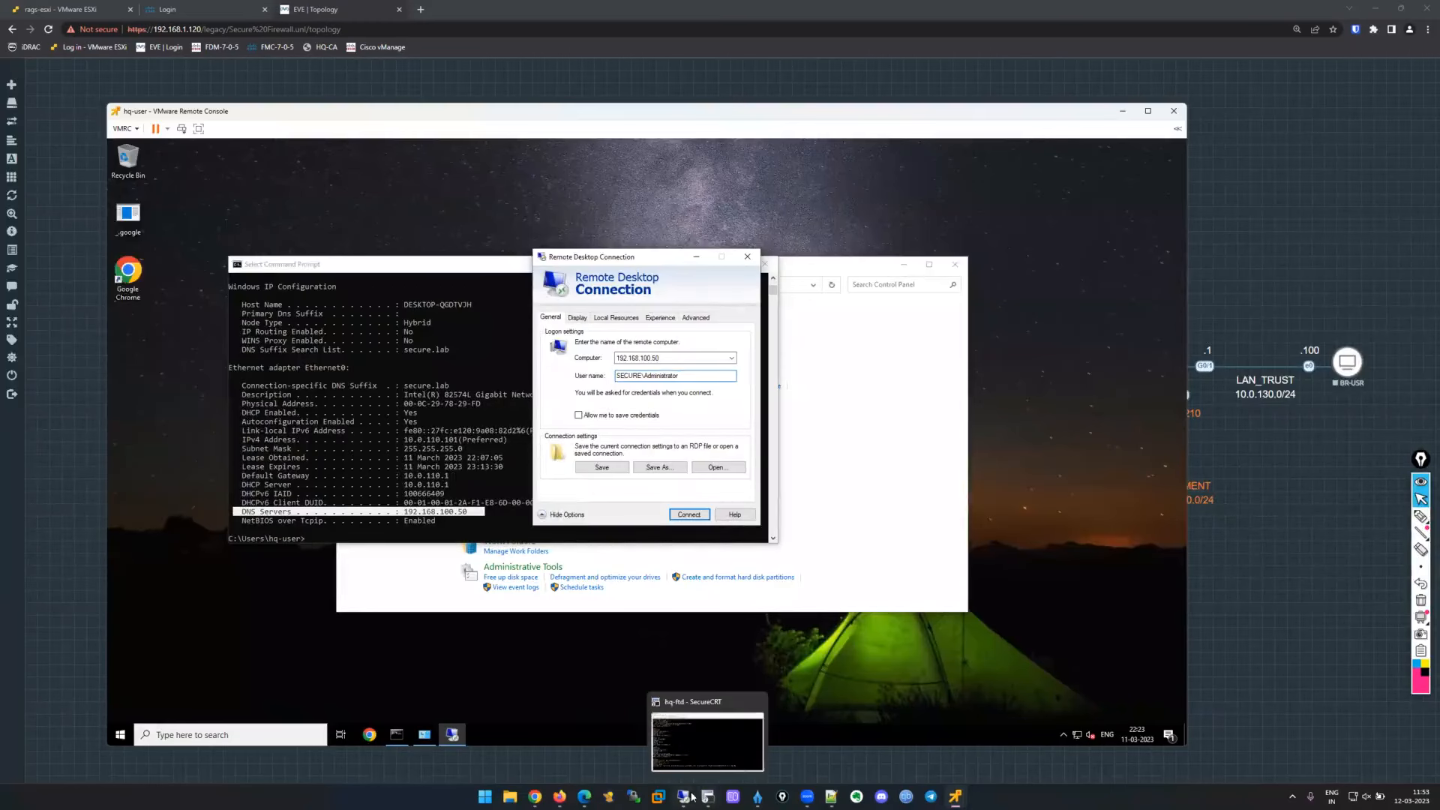
left_click(690, 756)
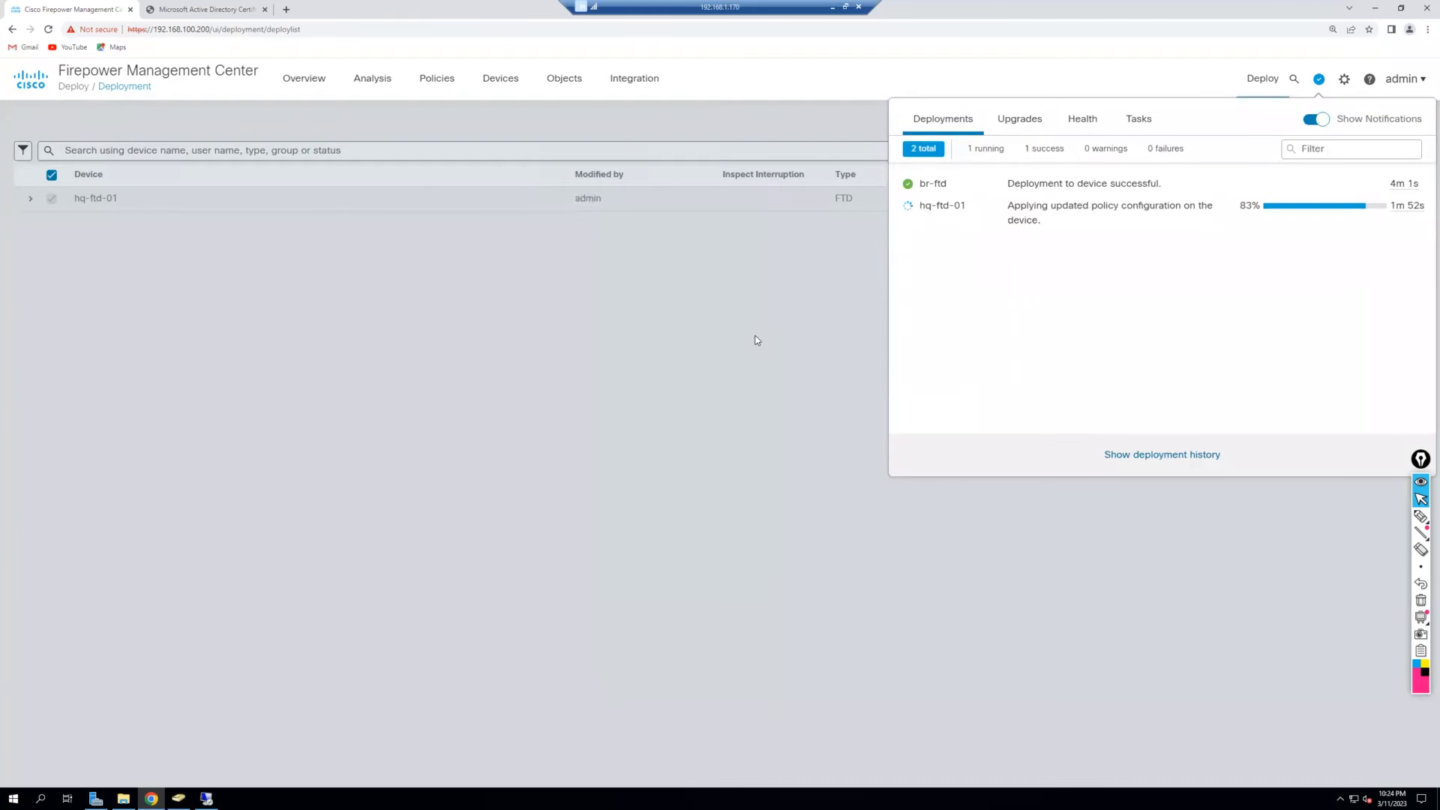
left_click(1126, 123)
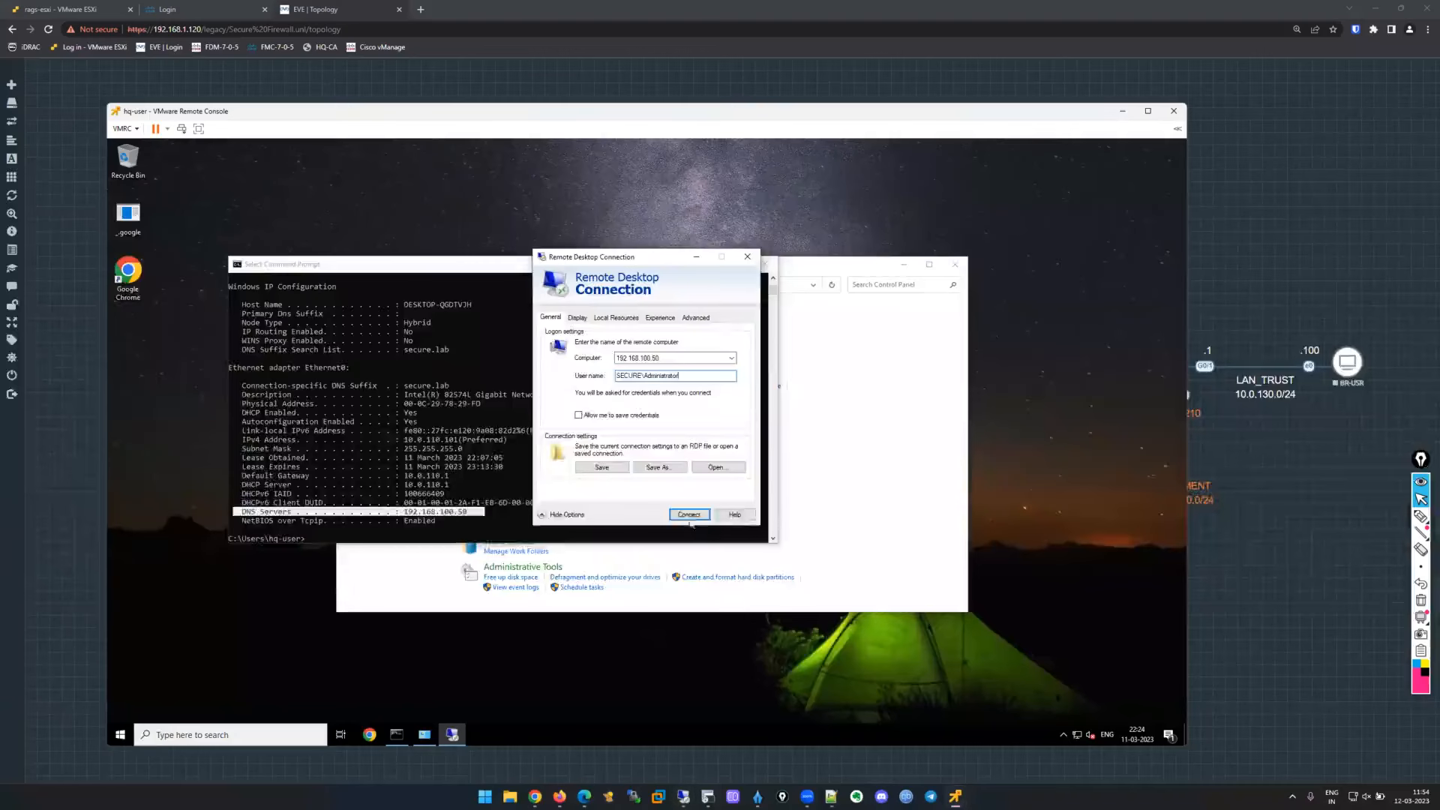
Connect to 192.168.100.50 with the saved Administrator password, trusting the connection and its certificate.
left_click(689, 517)
left_click(504, 430)
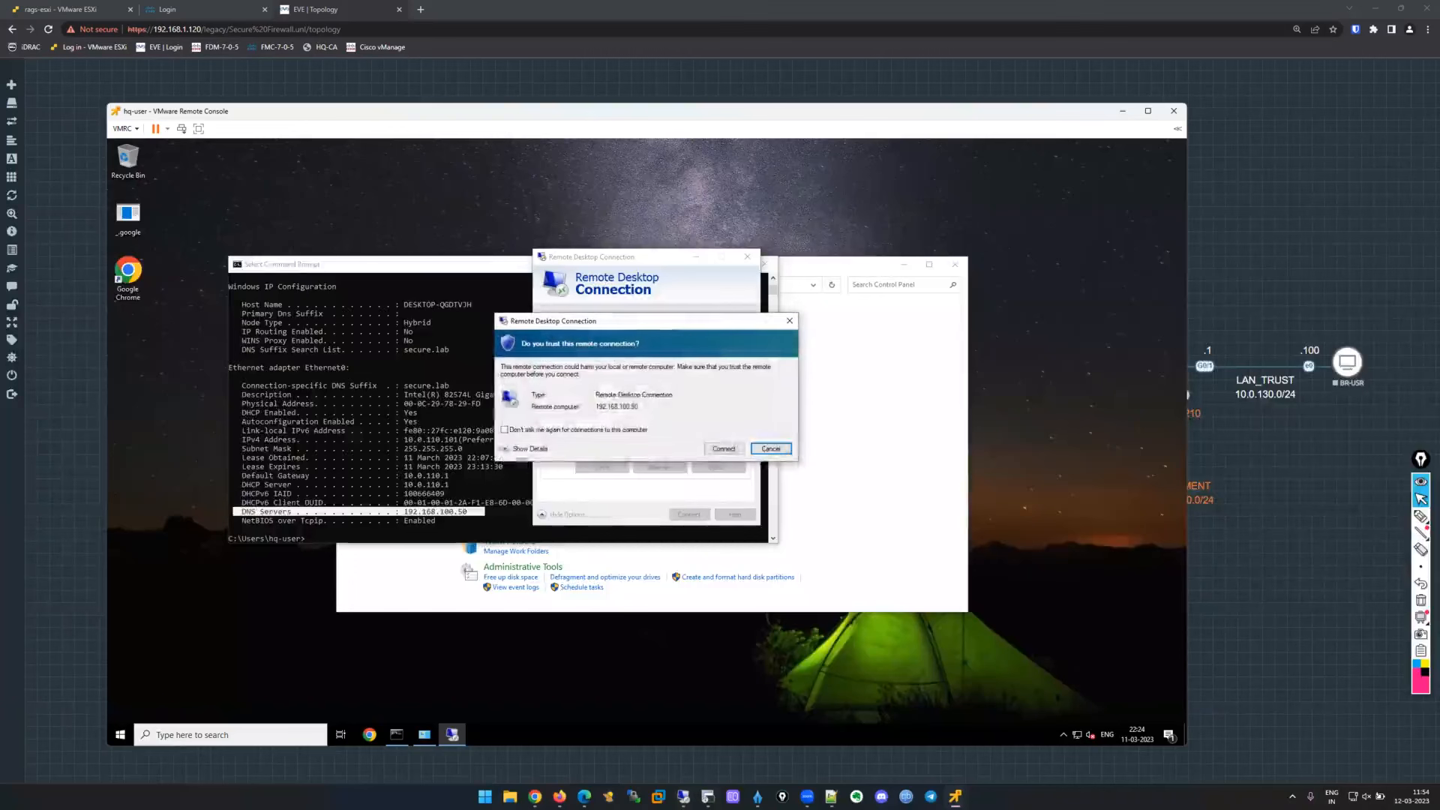
left_click(724, 448)
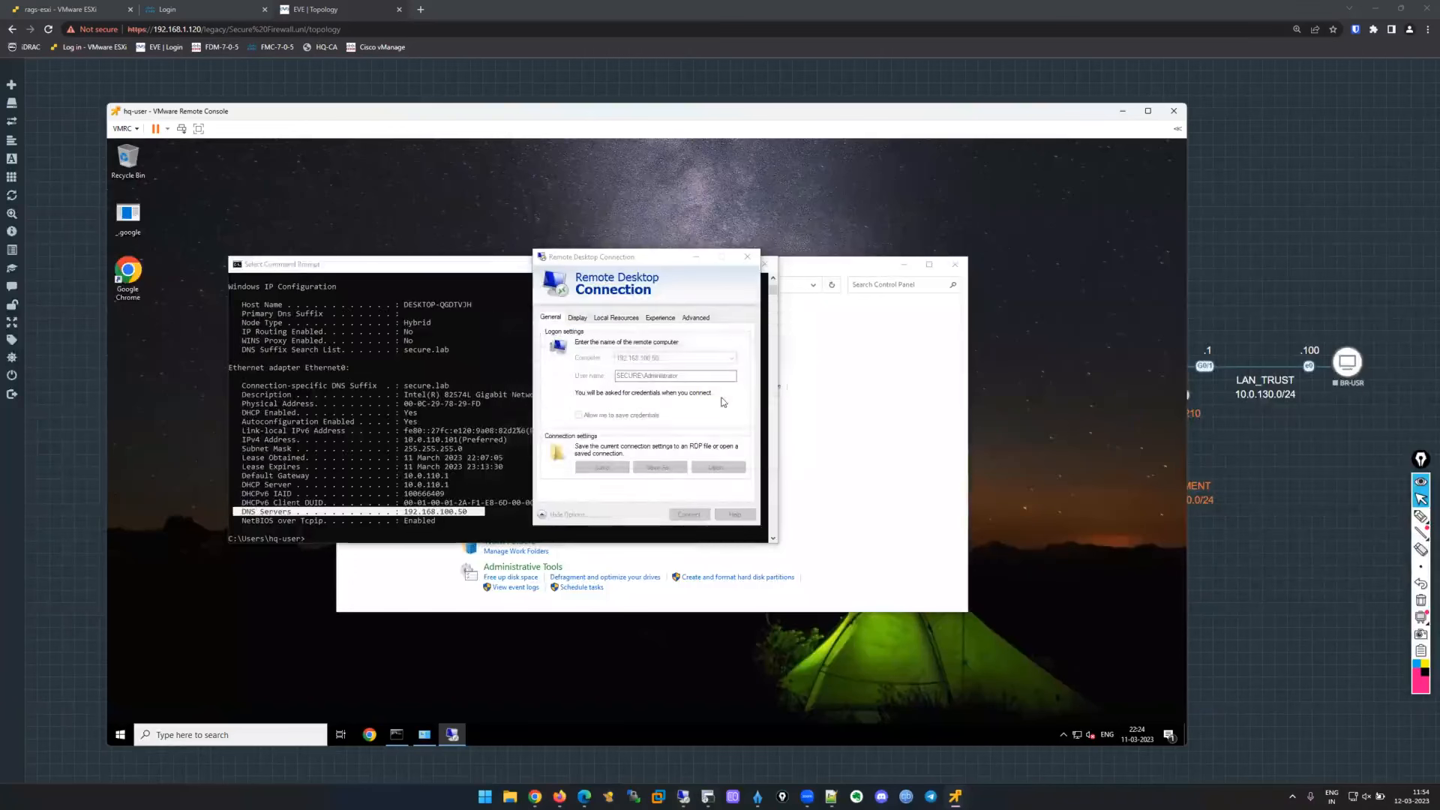
left_click(571, 418)
type("Cisco@12345")
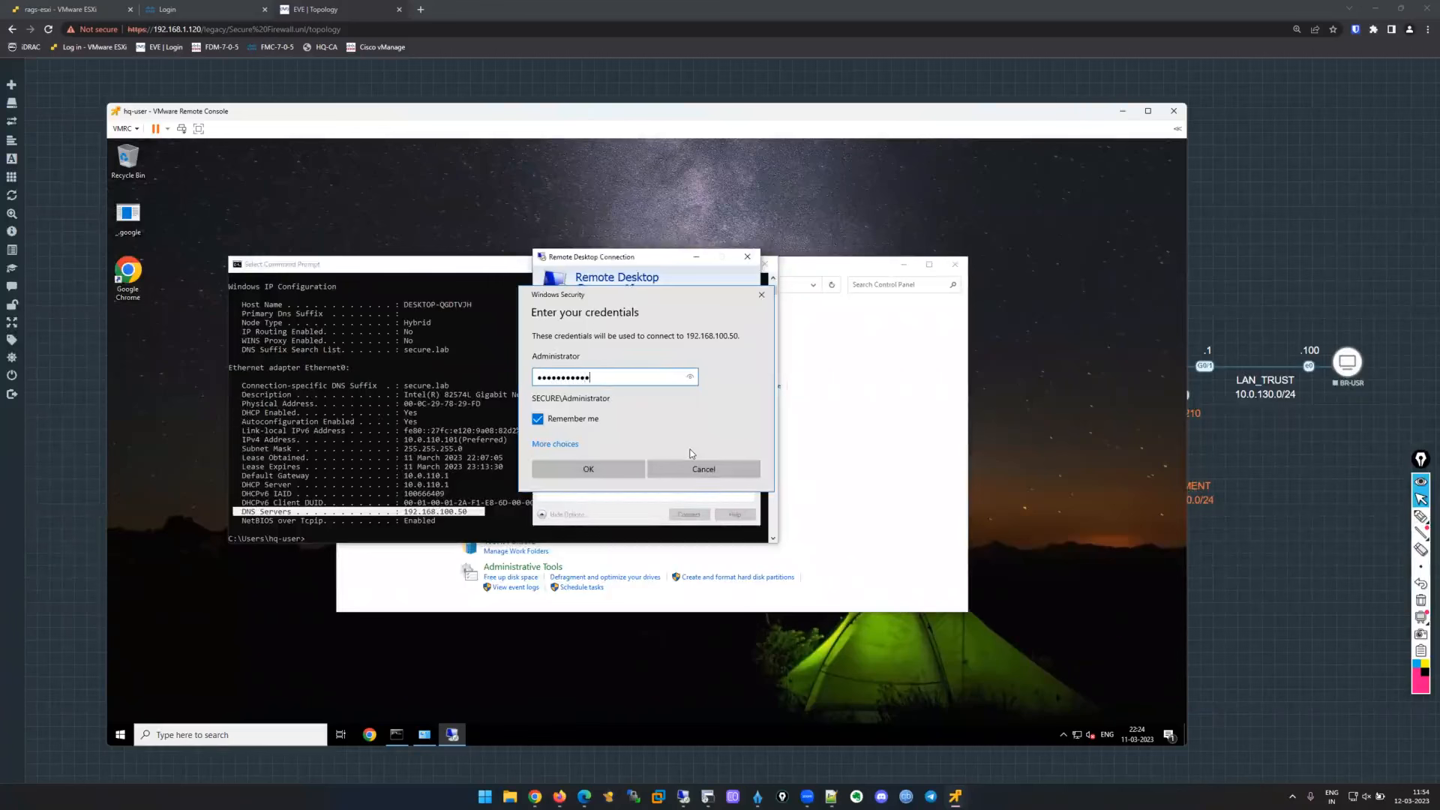
key("Return")
left_click(650, 465)
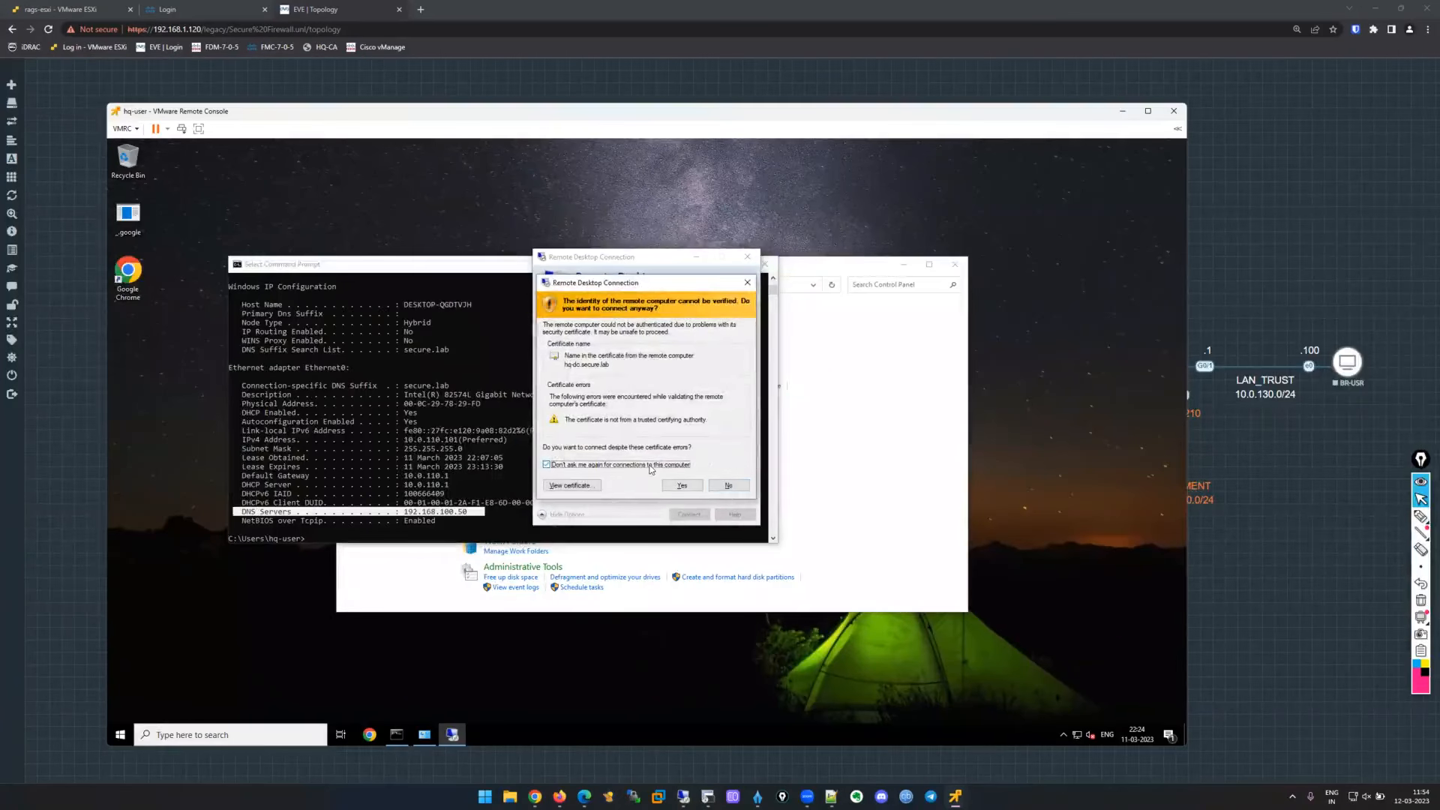
left_click(690, 486)
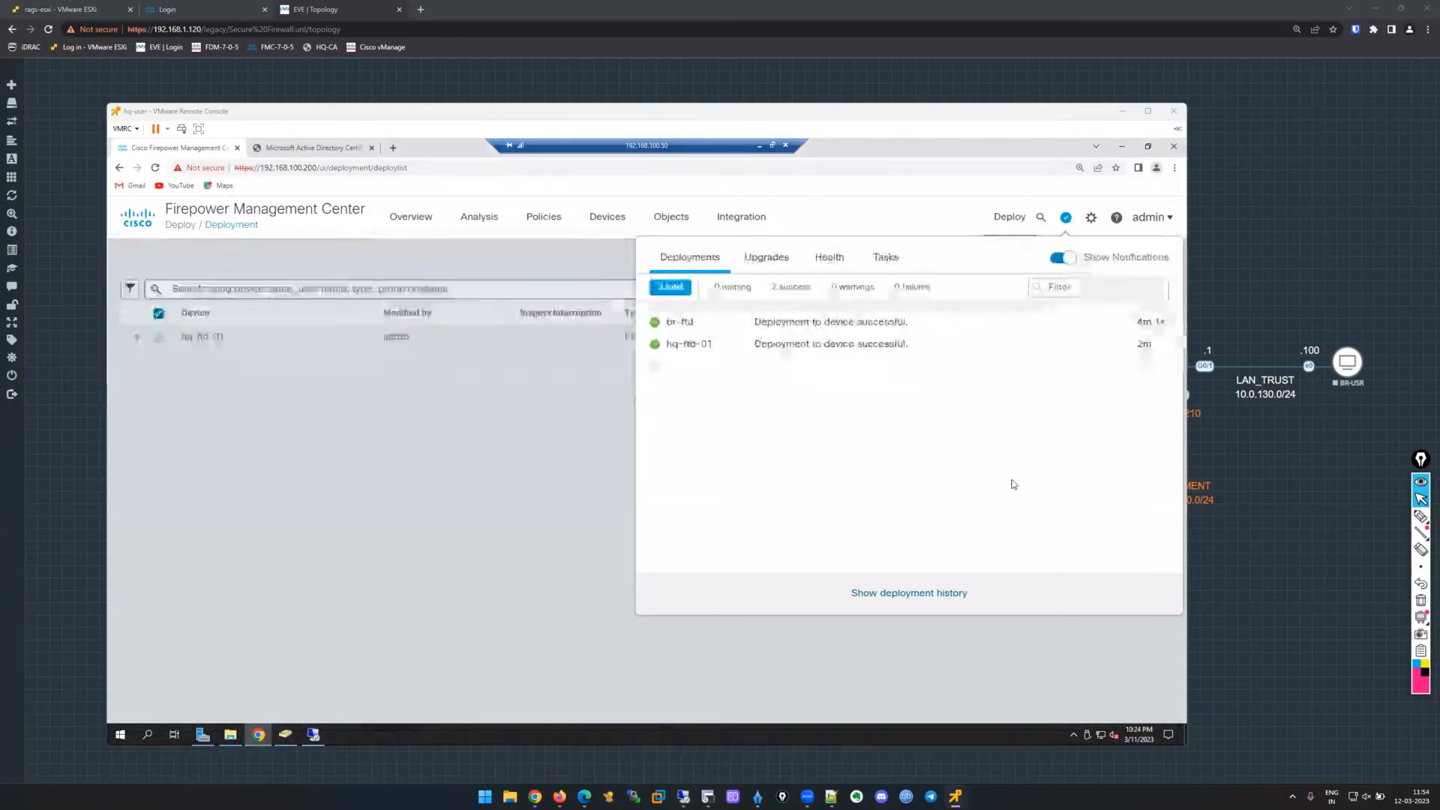
Clear the FMC windows away and browse to Users\hq-user\Desktop on the redirected C drive.
left_click(441, 472)
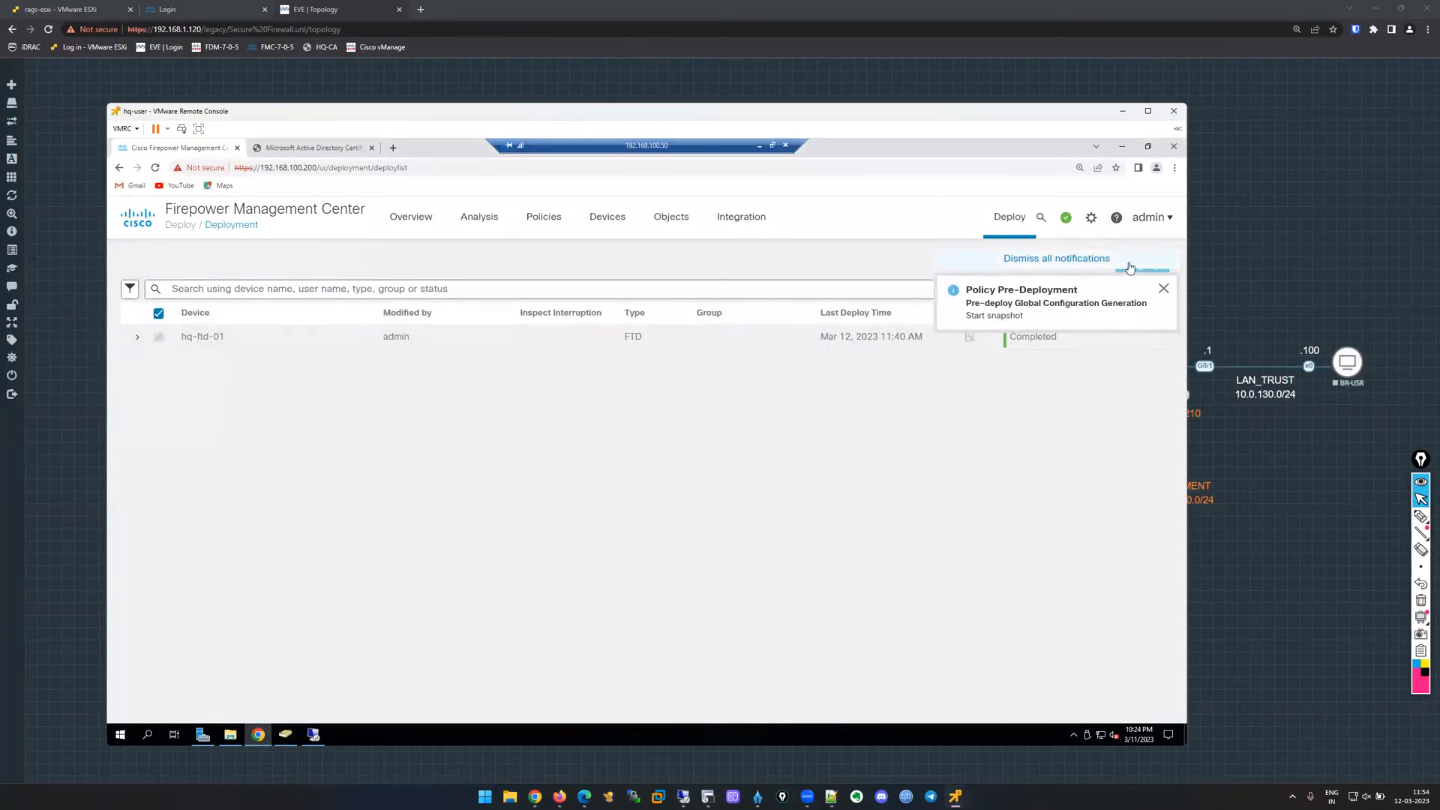
left_click(1122, 146)
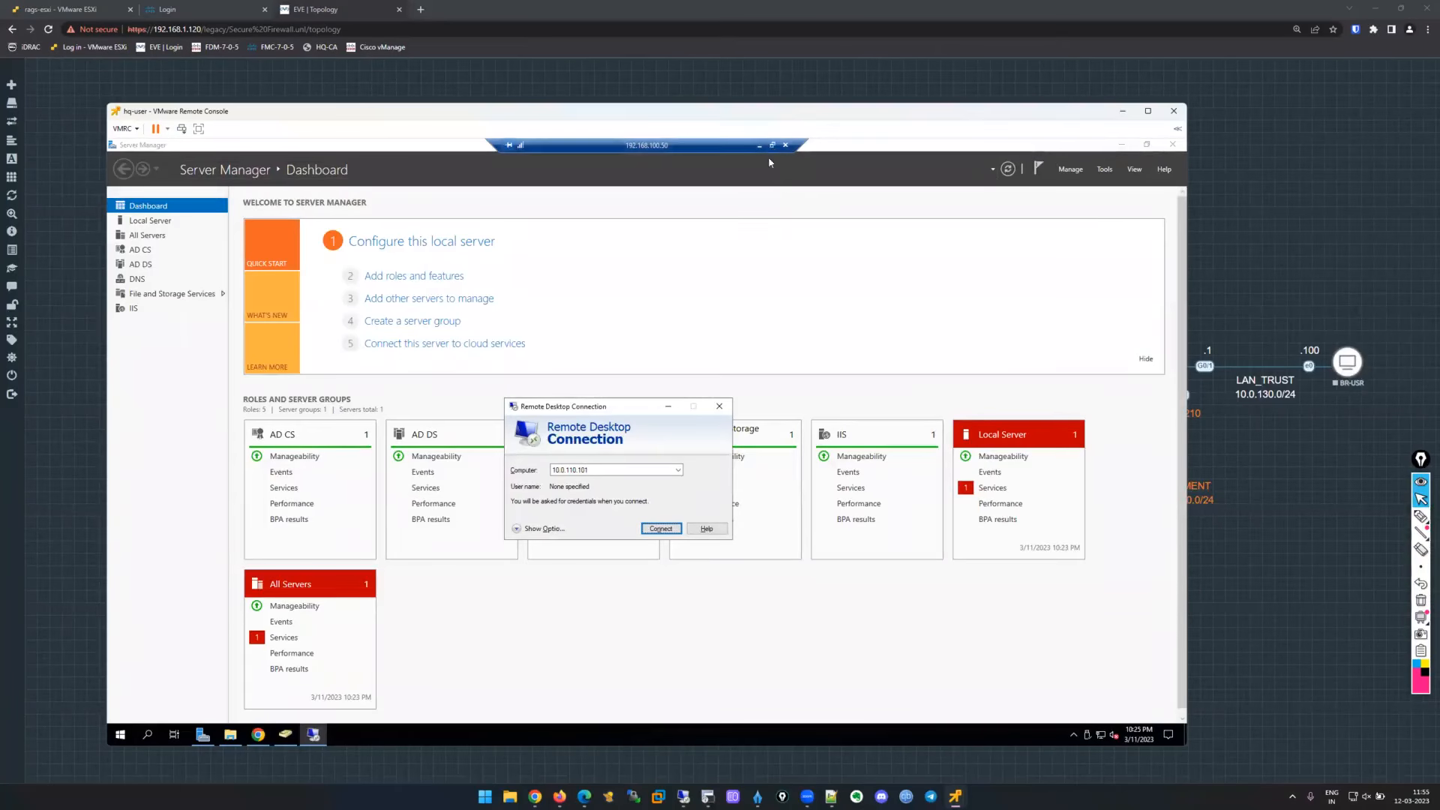
left_click(668, 408)
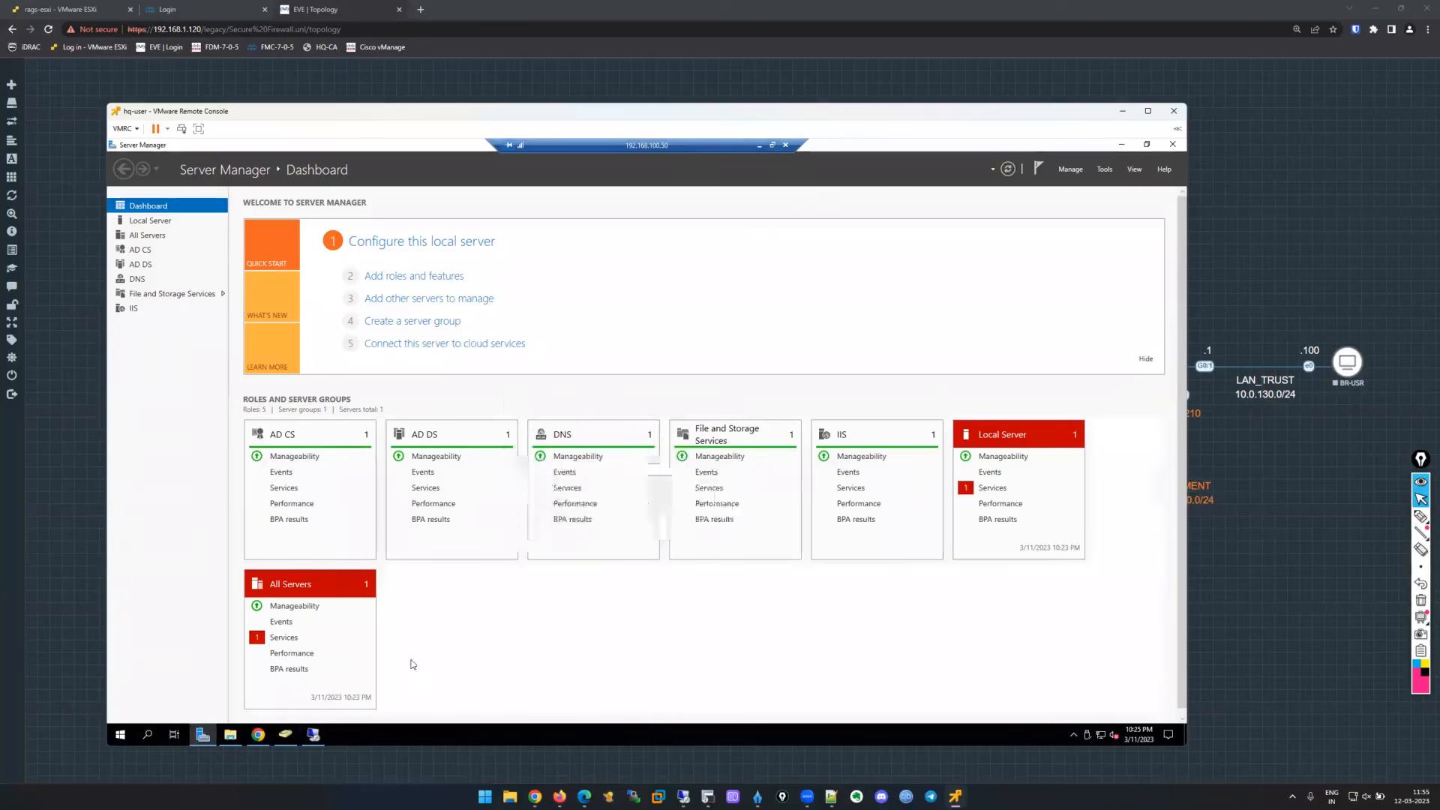
left_click(231, 735)
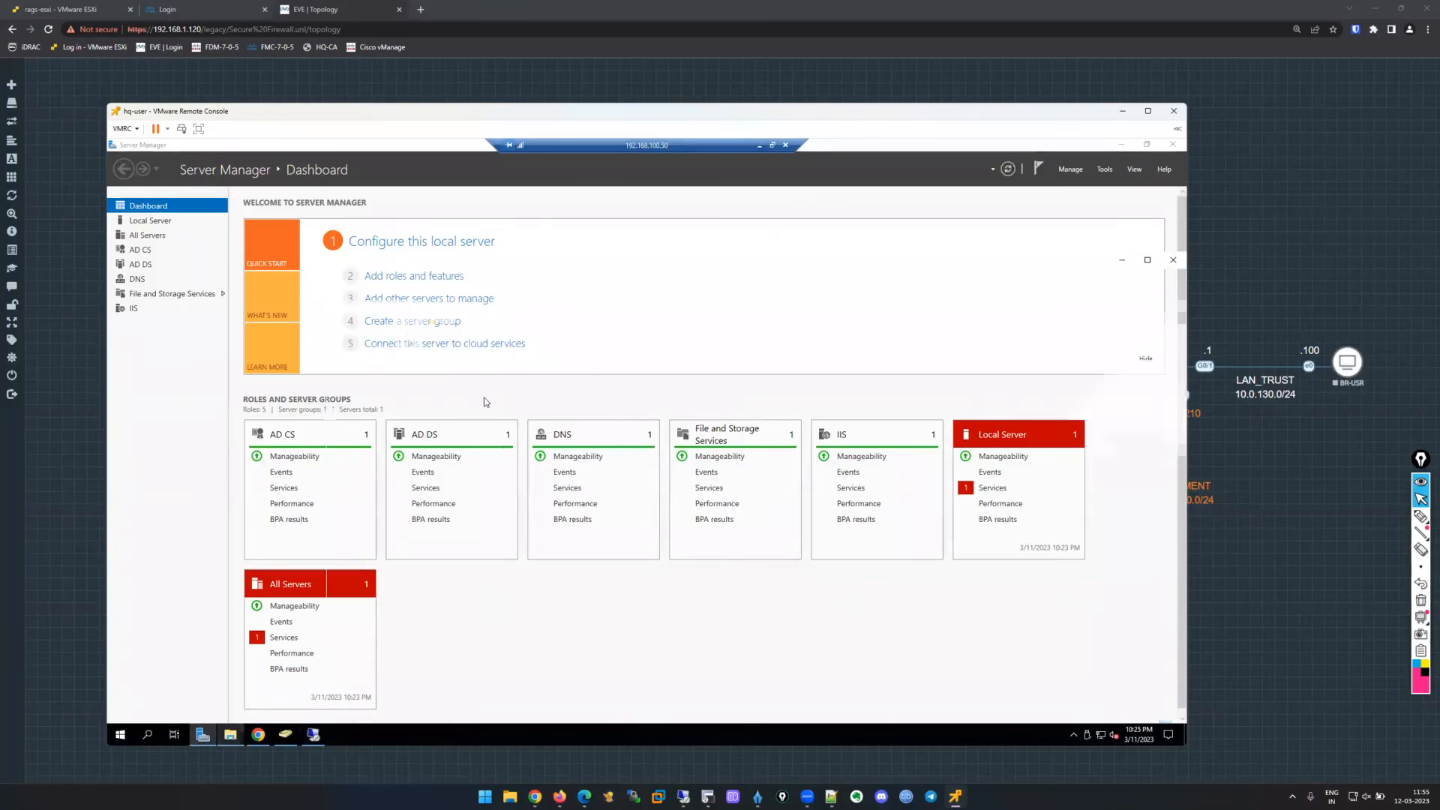
left_click(376, 393)
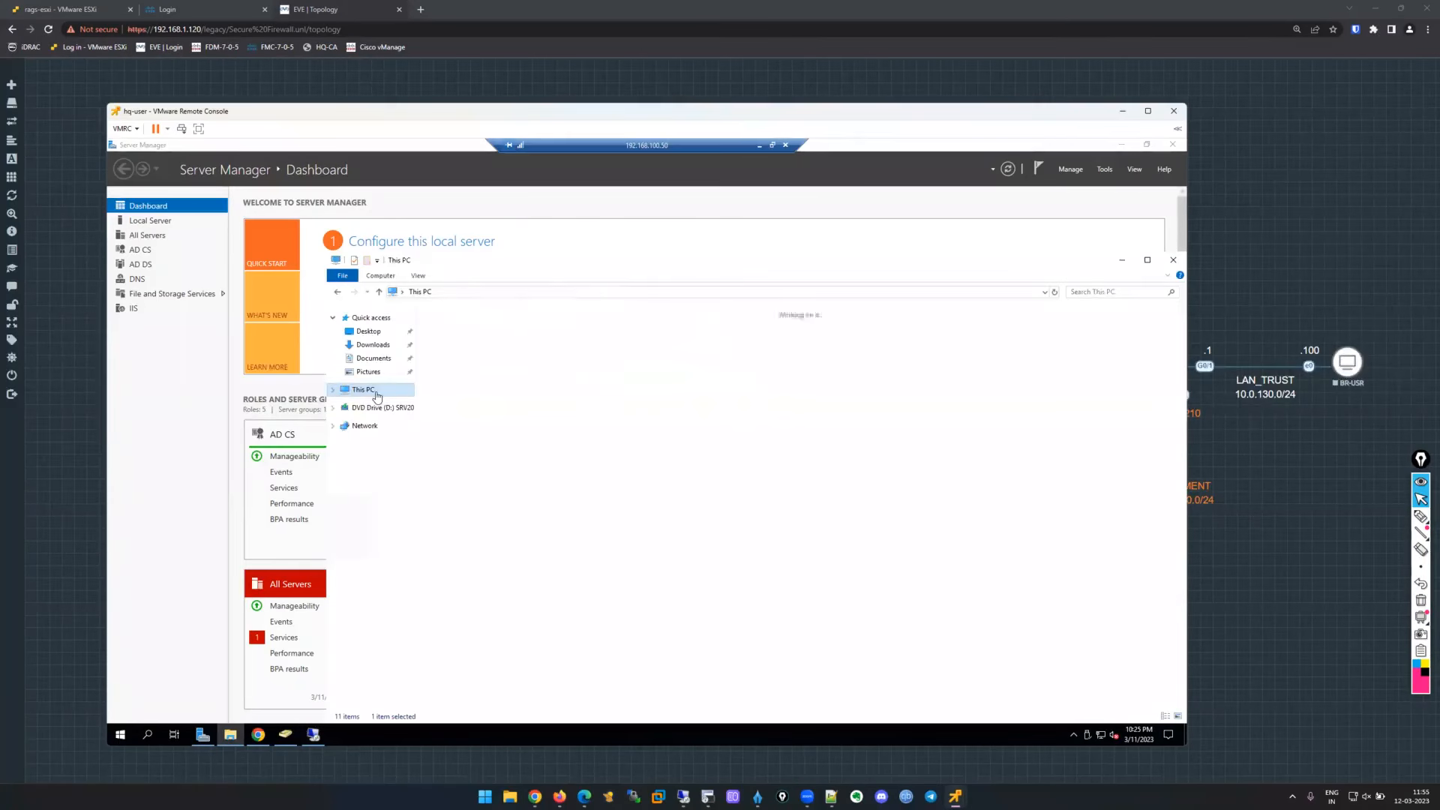
double_click(492, 459)
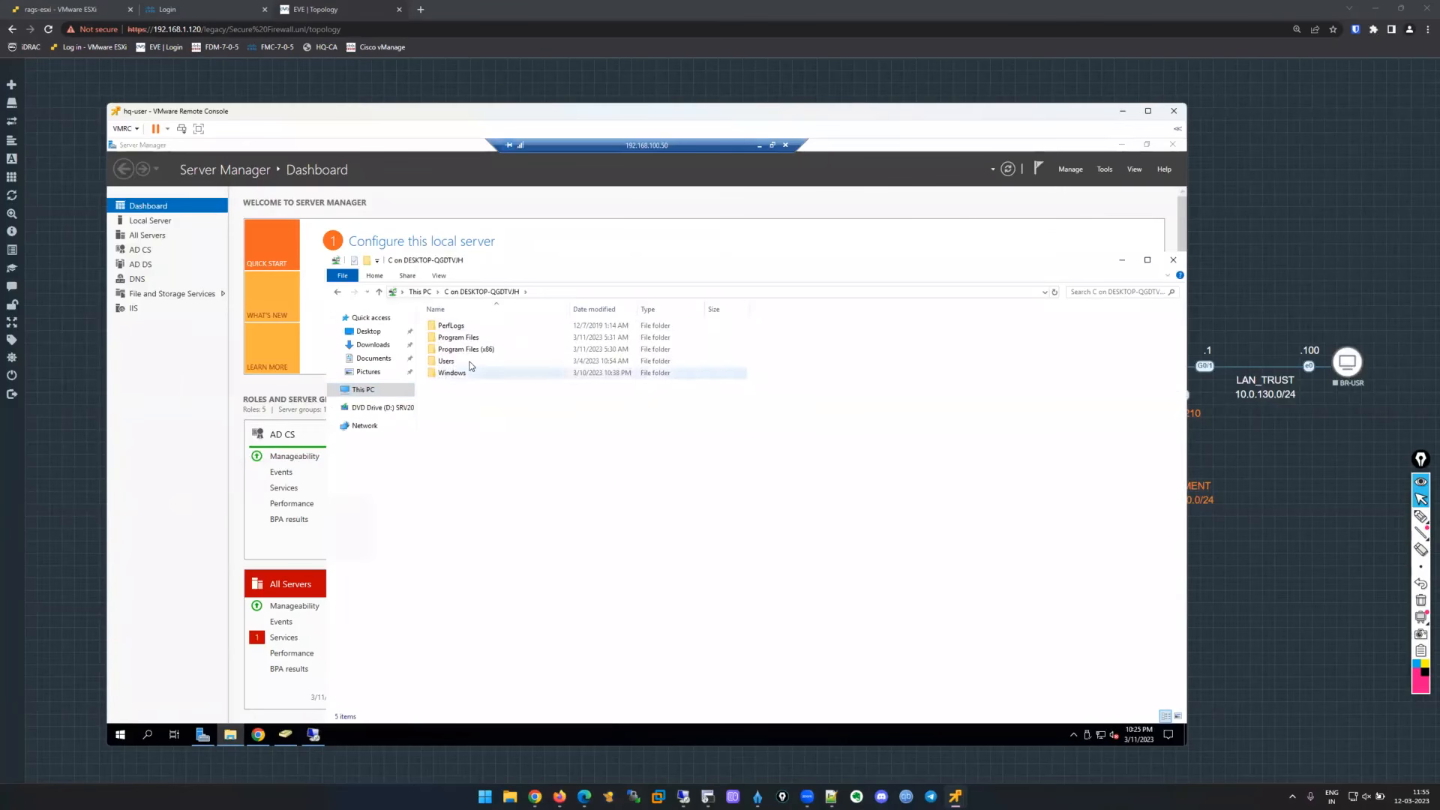
double_click(469, 363)
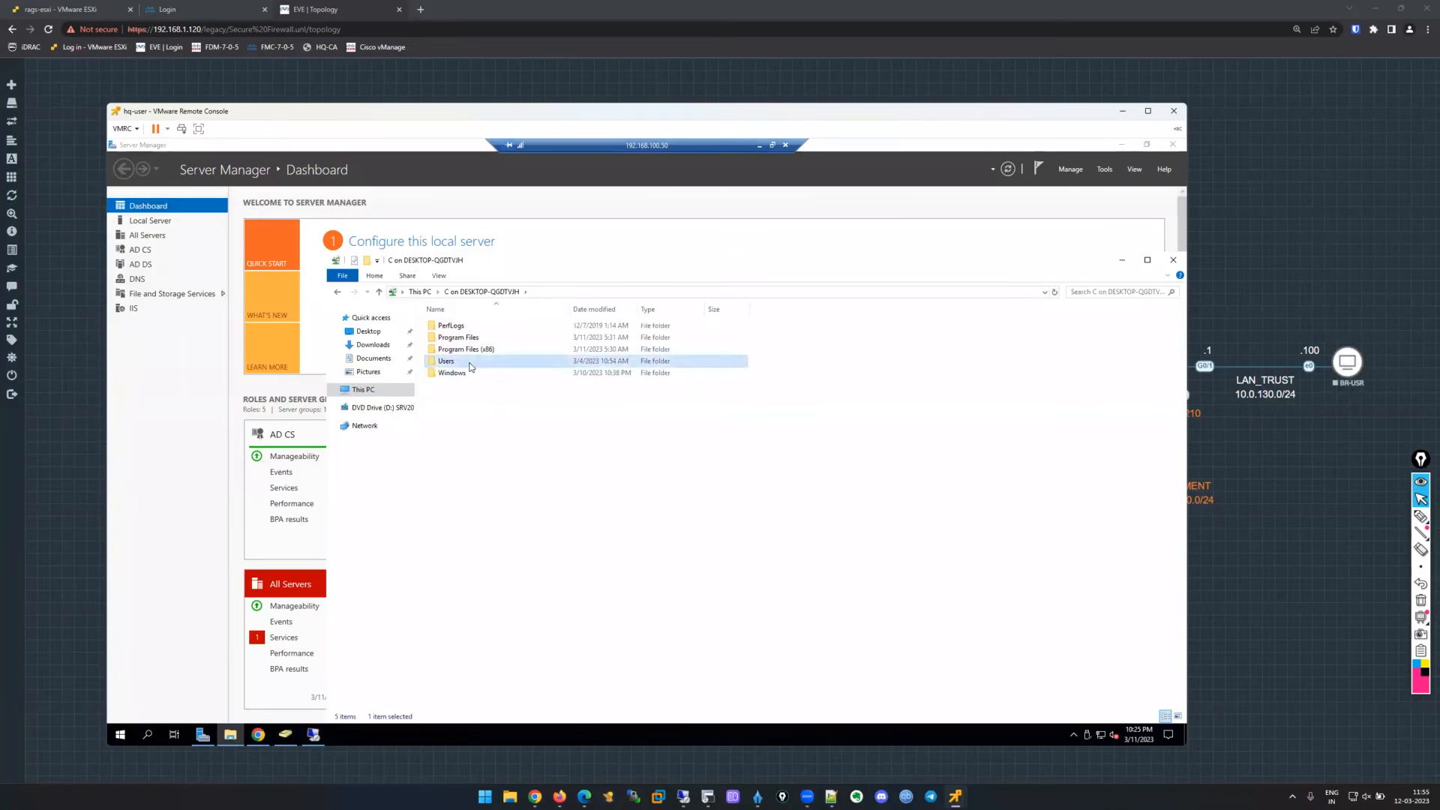
double_click(470, 327)
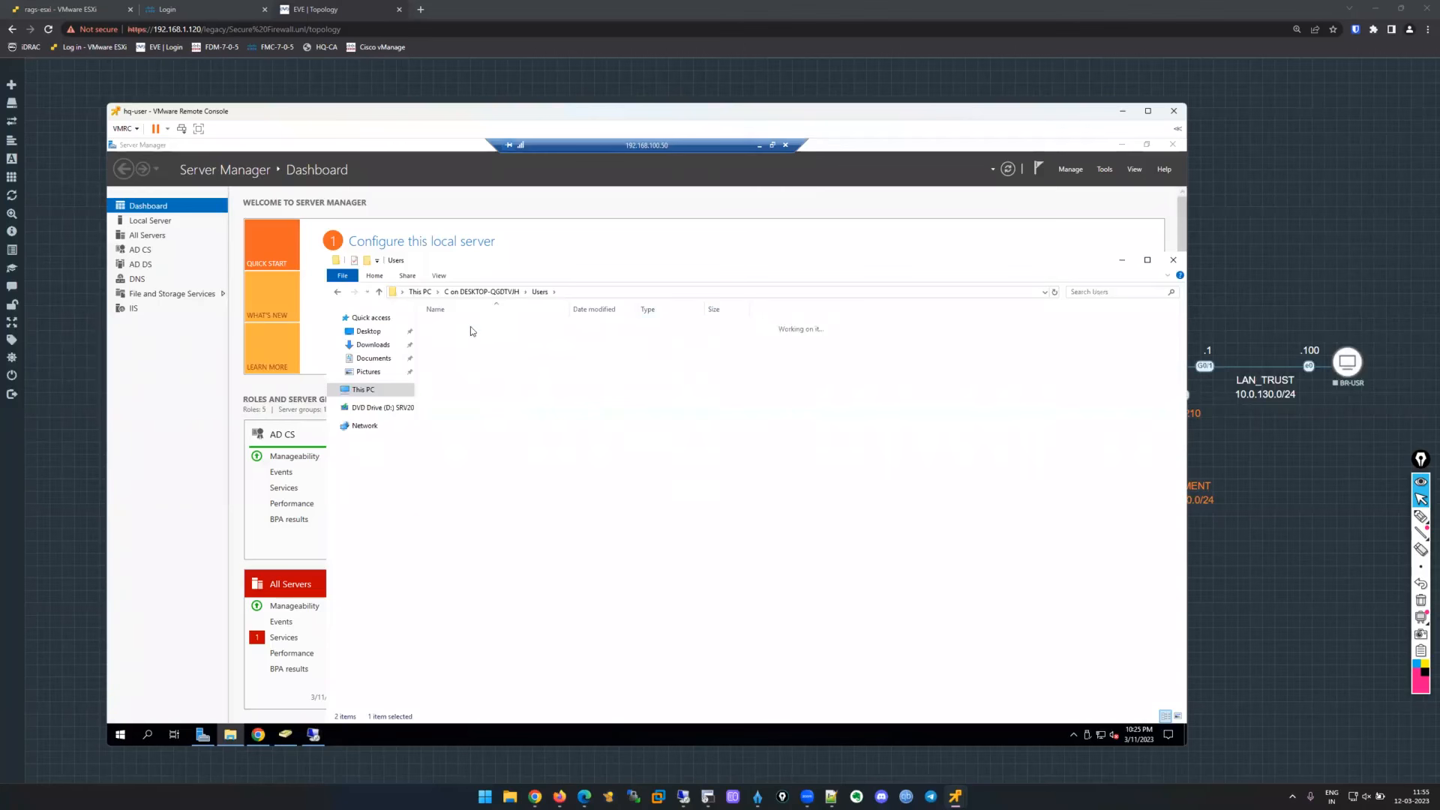
double_click(452, 349)
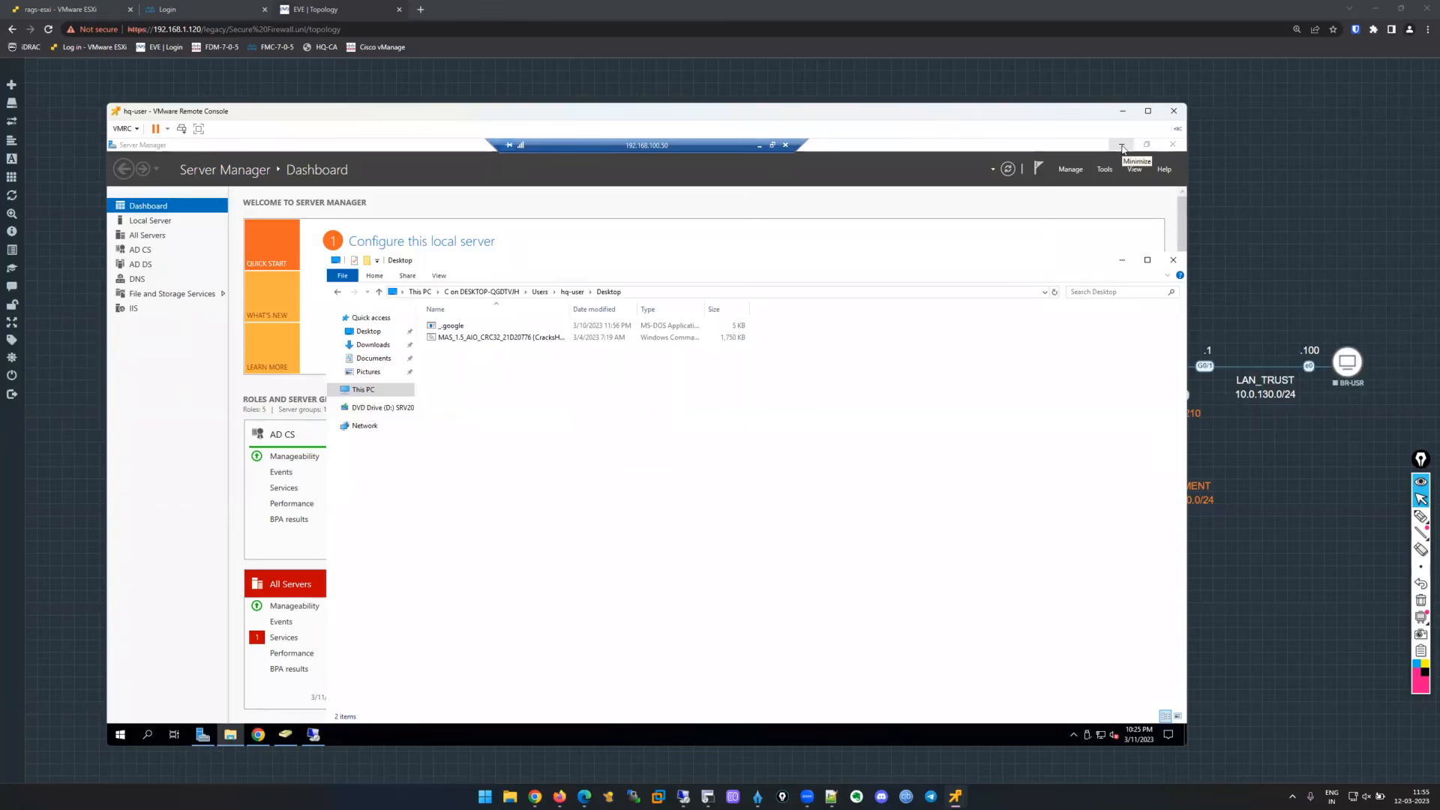
Move ftd-ca-signed and root-ca from the server's Downloads folder to its Desktop.
left_click(366, 345)
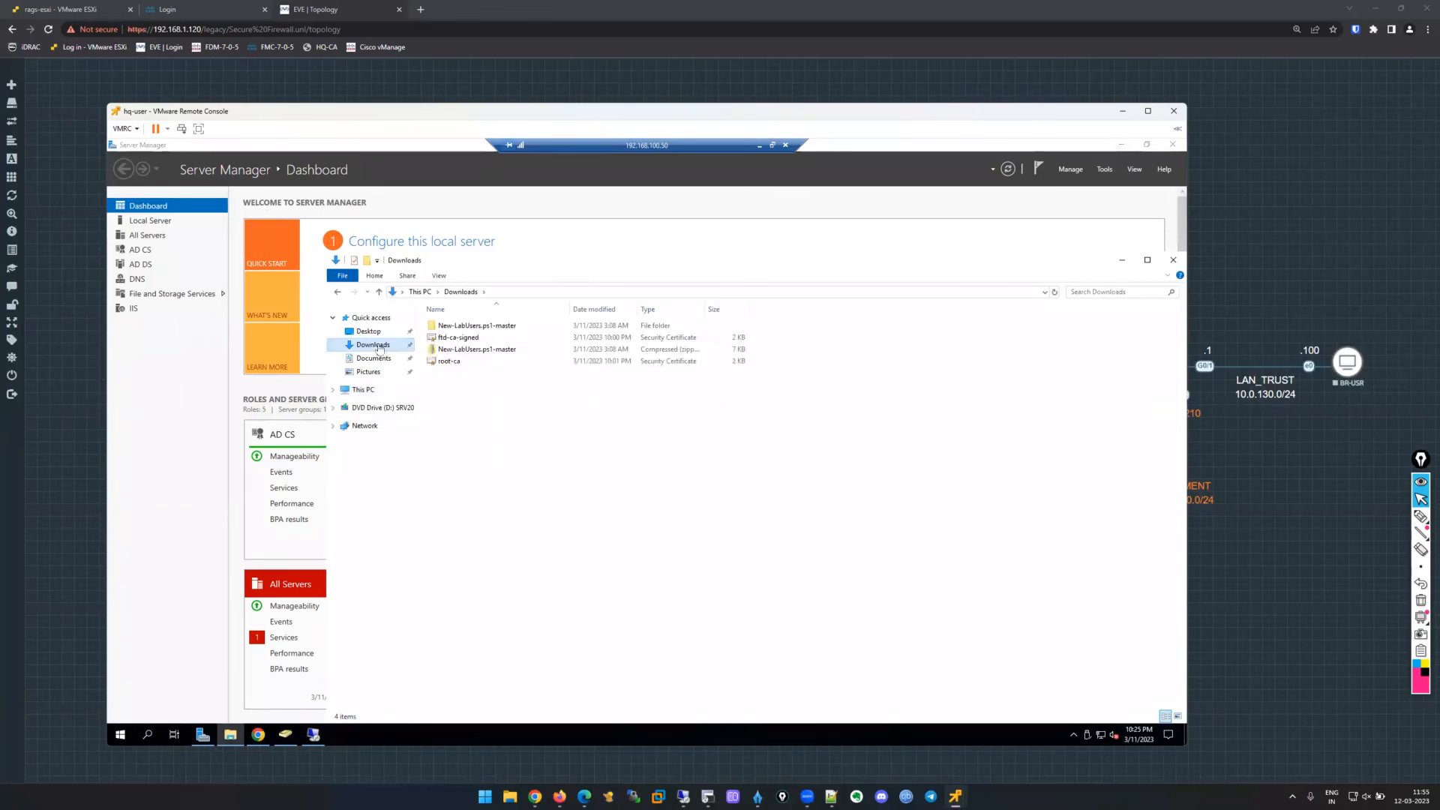
left_click(462, 339)
left_click(475, 363, "ctrl")
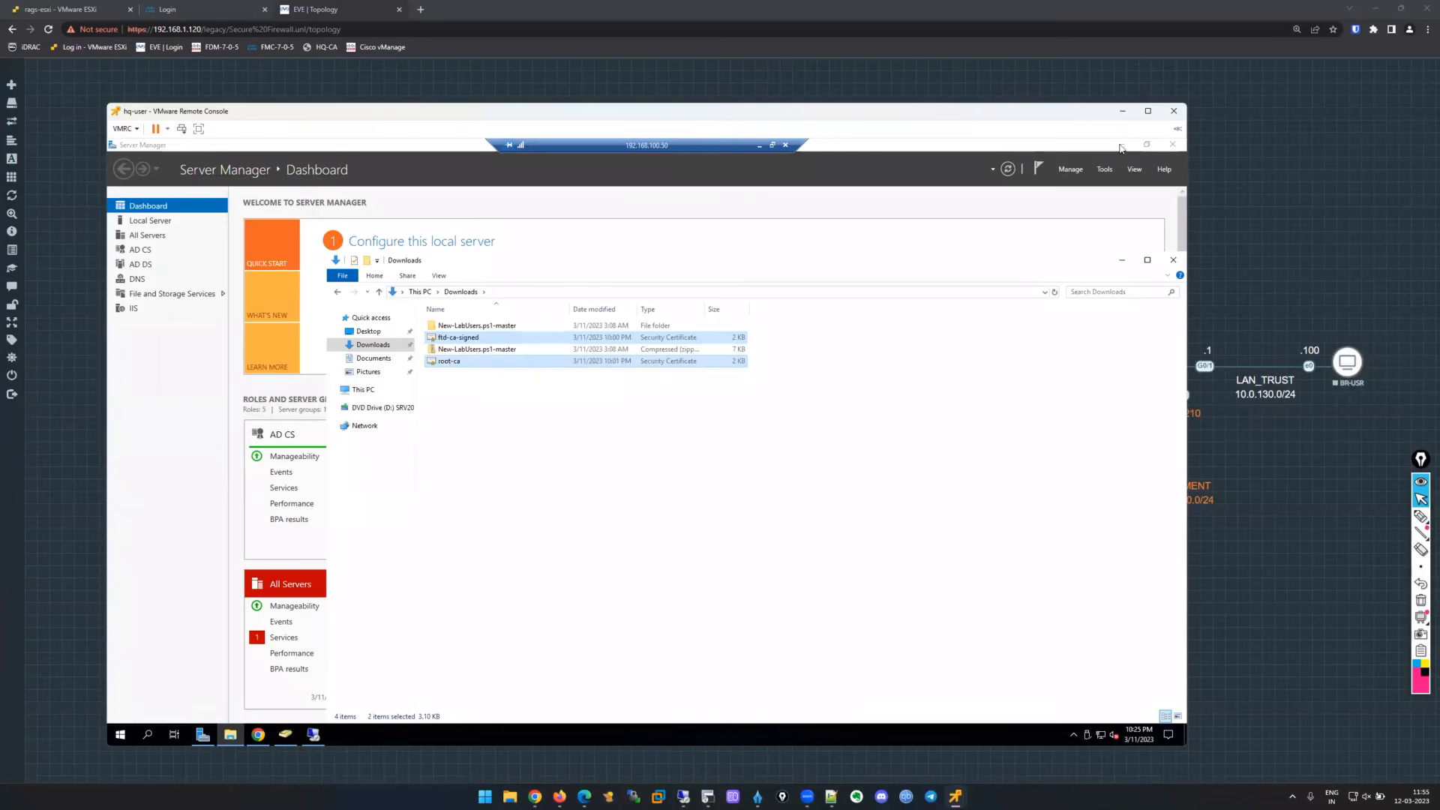
left_click_drag(545, 337, 371, 334)
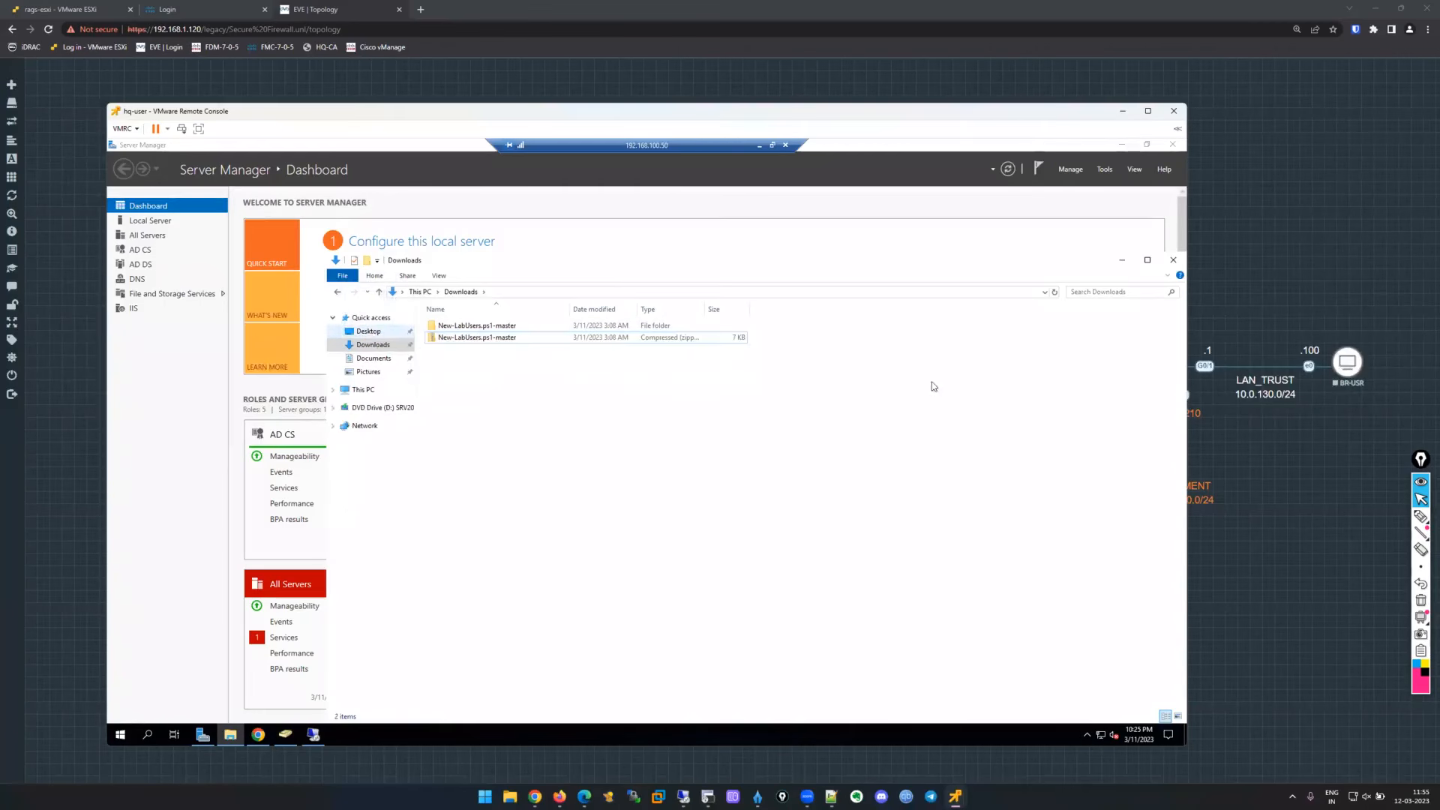
left_click(1122, 260)
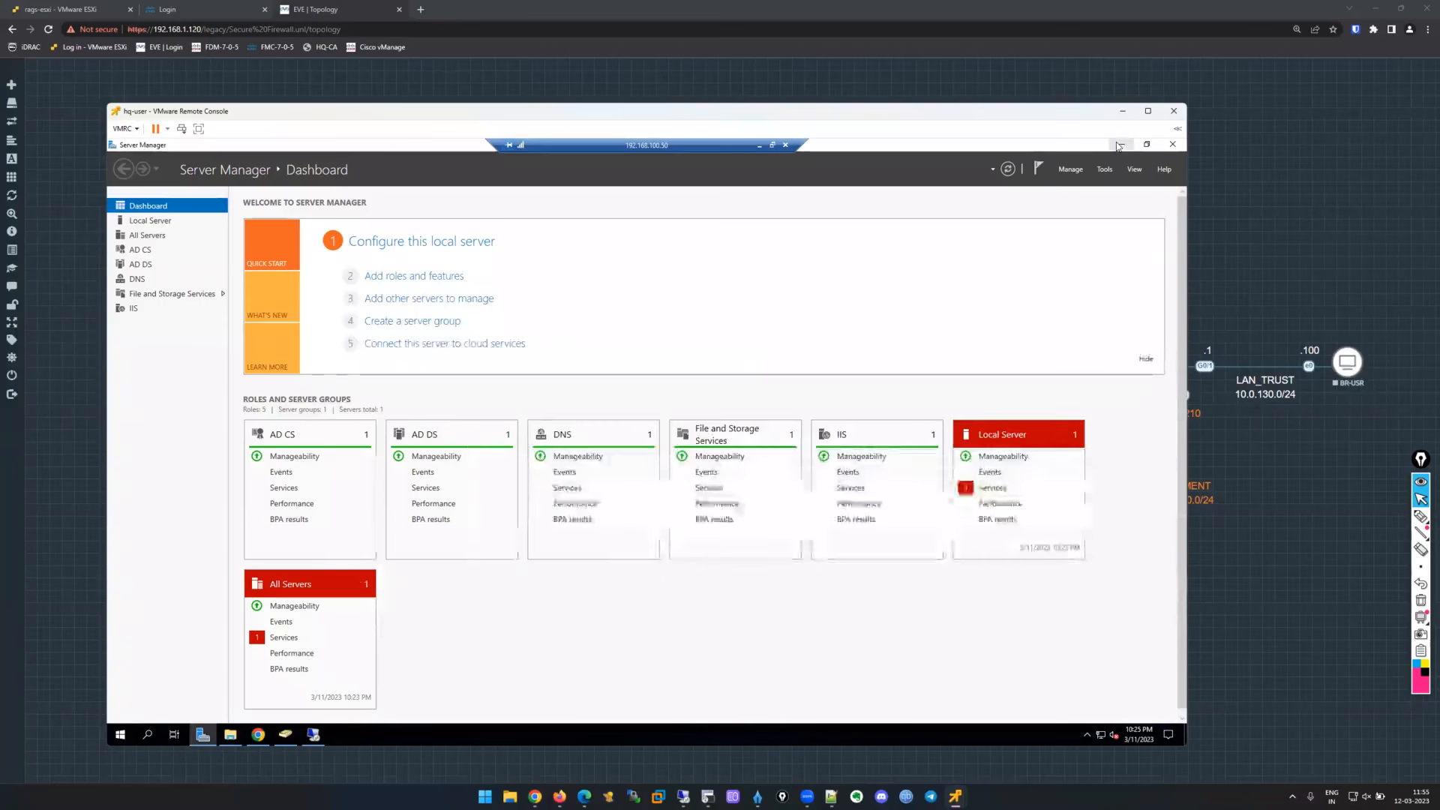
Open C:\Users\hq-user\Desktop through the redirected drive and select the ftd-ca-signed and root-ca icons.
left_click(1118, 145)
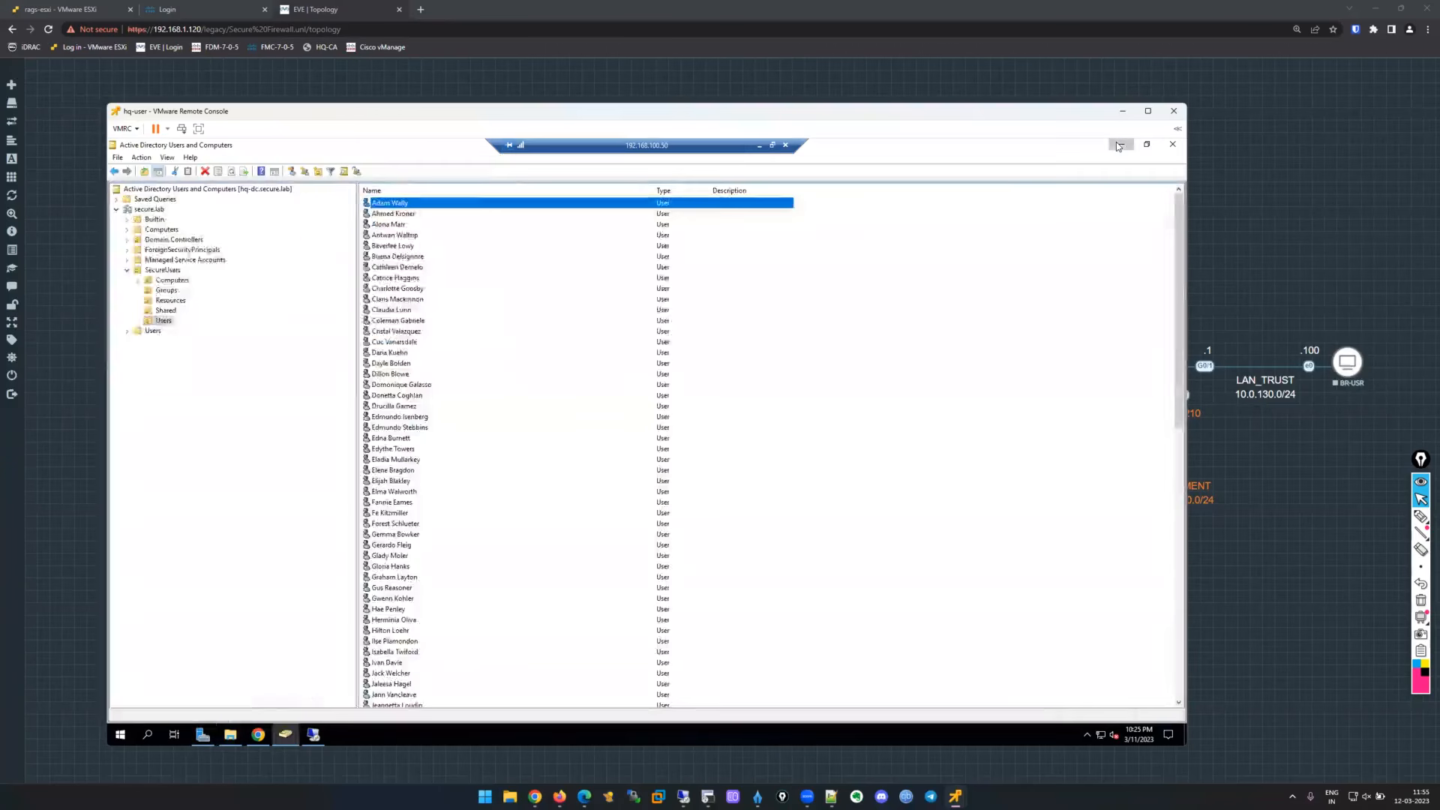
left_click(1118, 144)
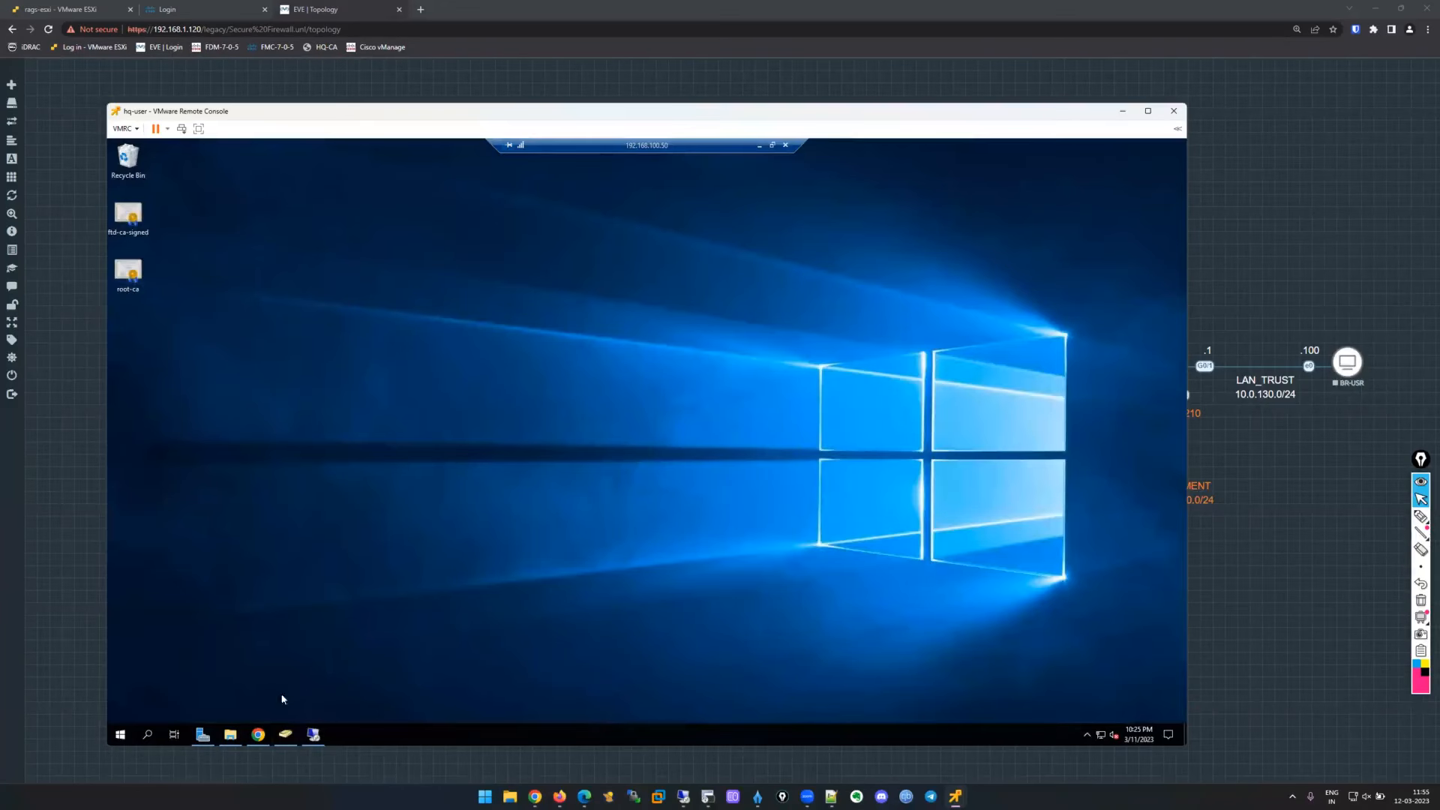
left_click(230, 735)
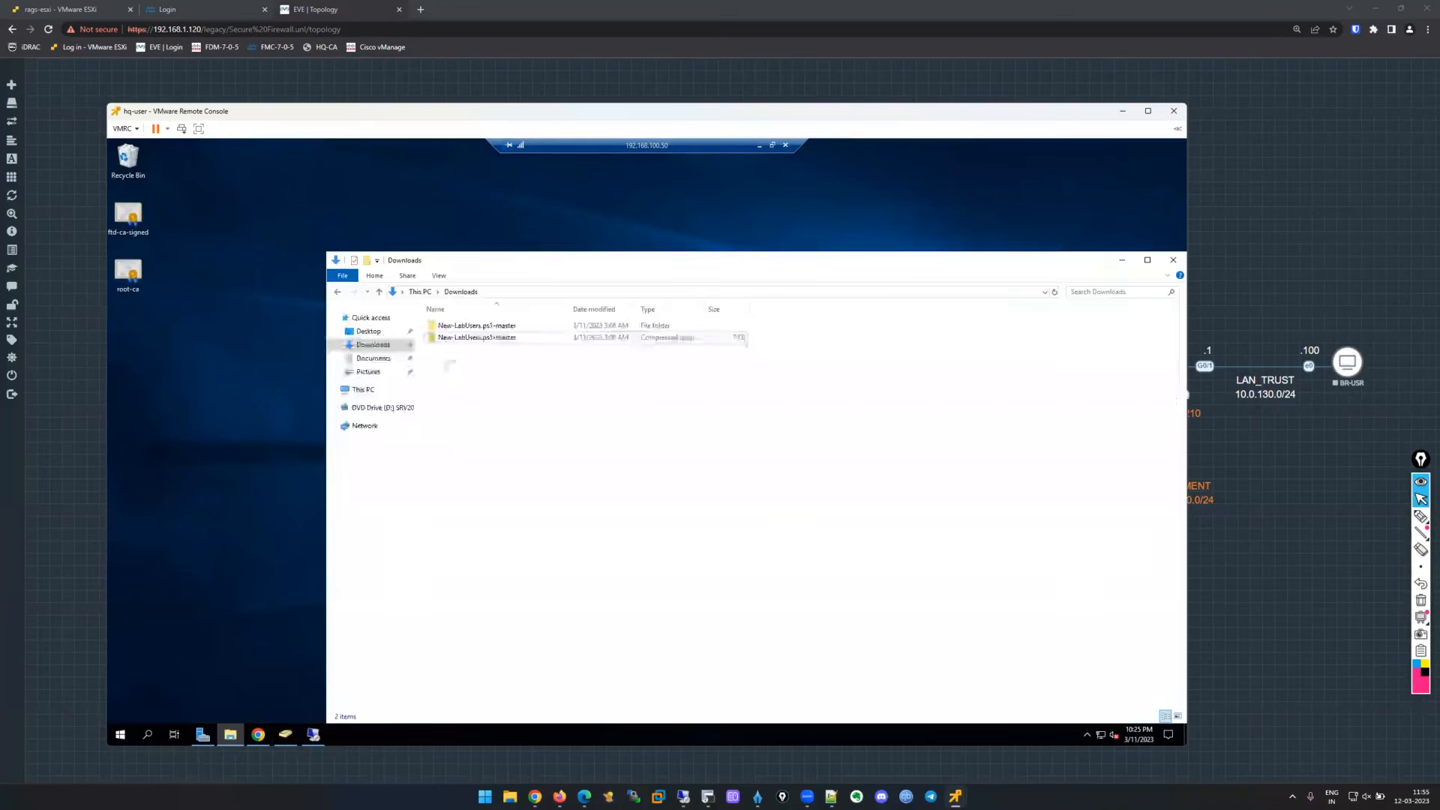
left_click(383, 407)
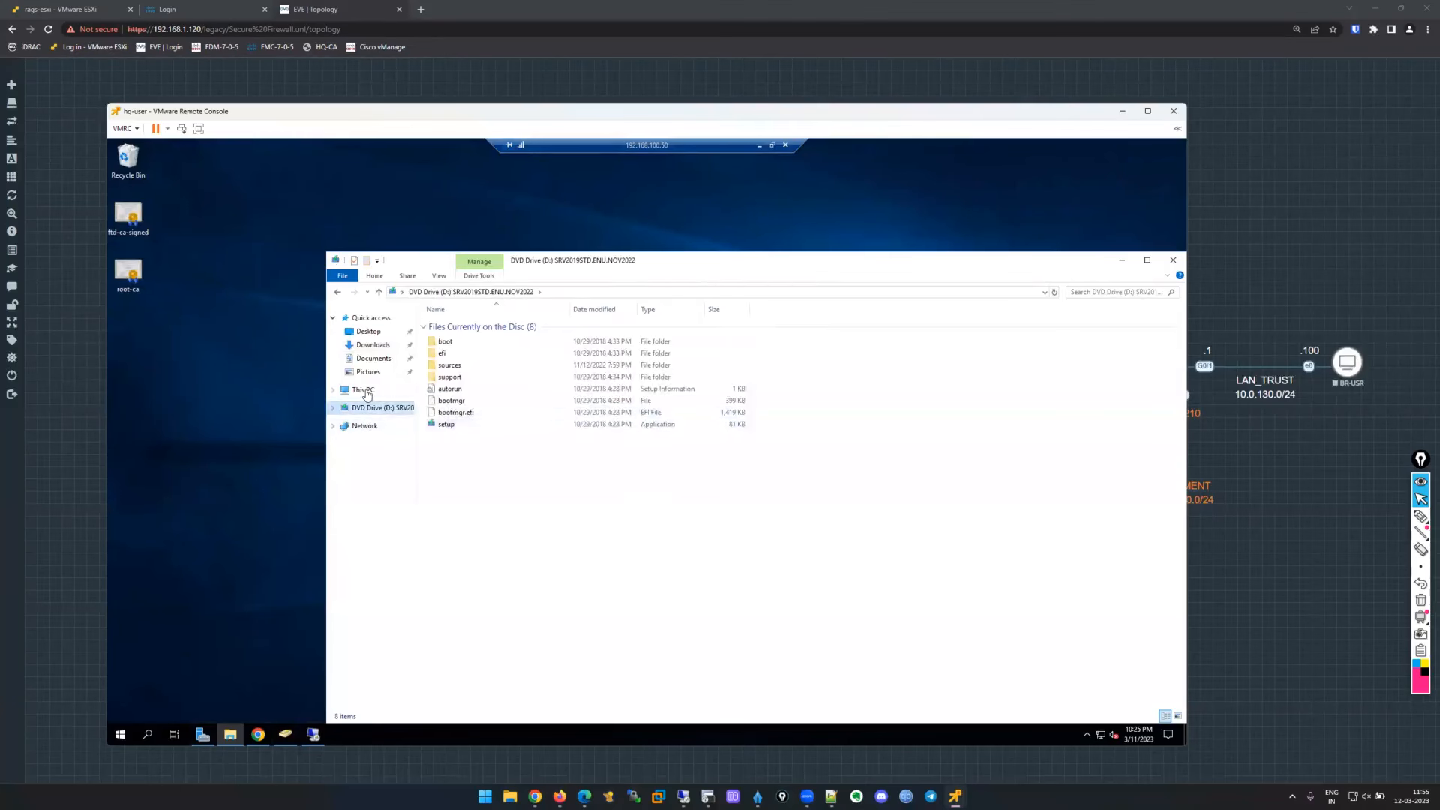
left_click(358, 390)
double_click(495, 464)
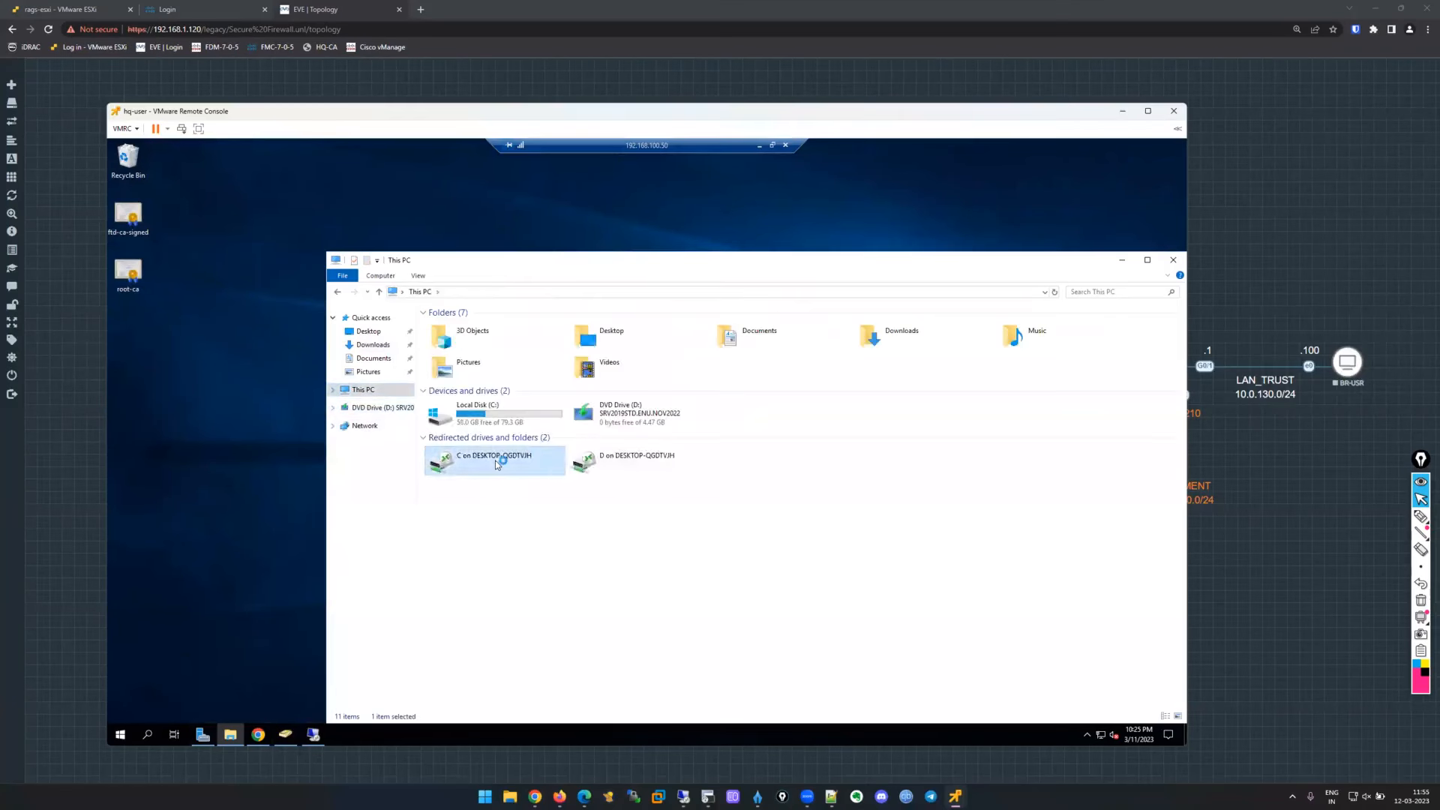
double_click(461, 362)
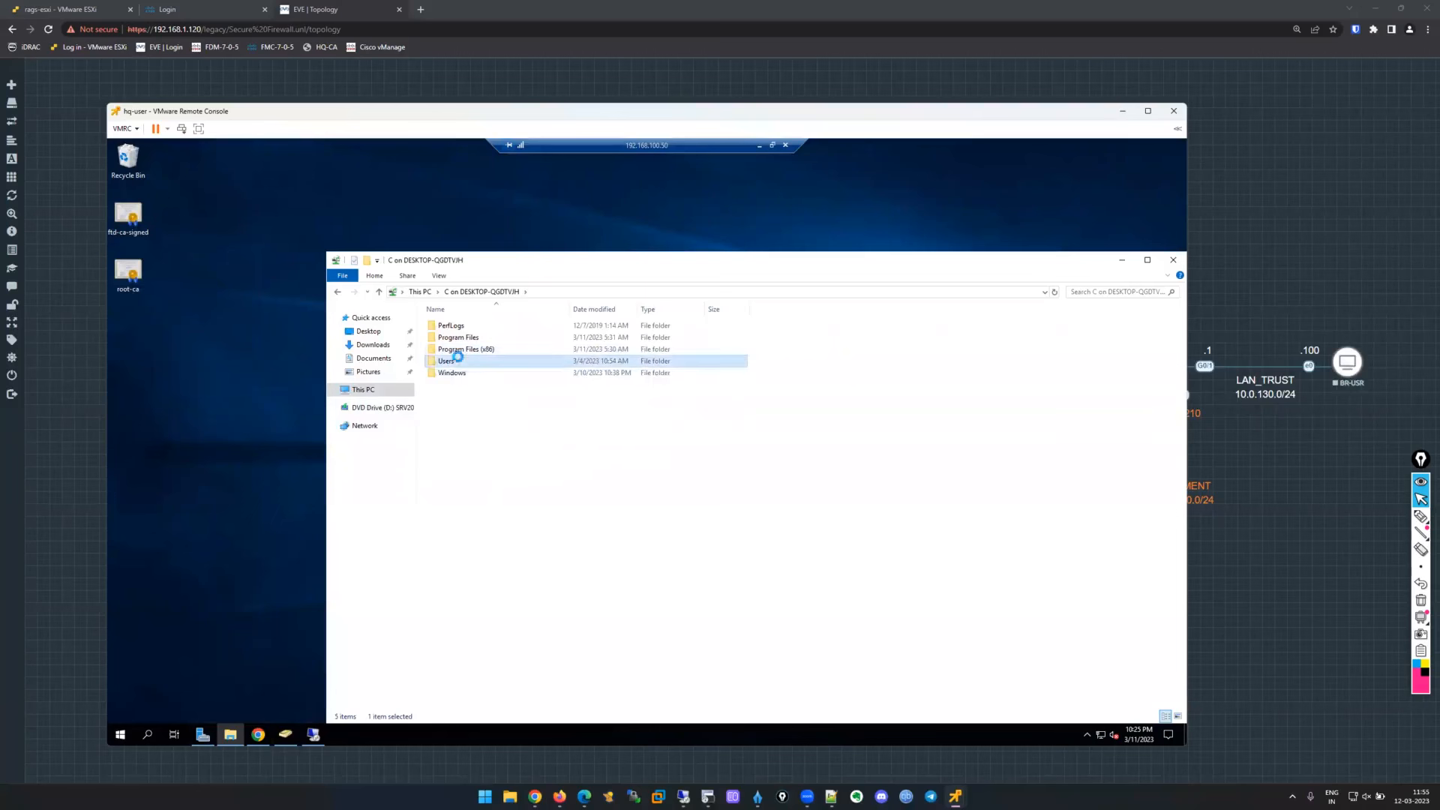
left_click(463, 327)
double_click(463, 327)
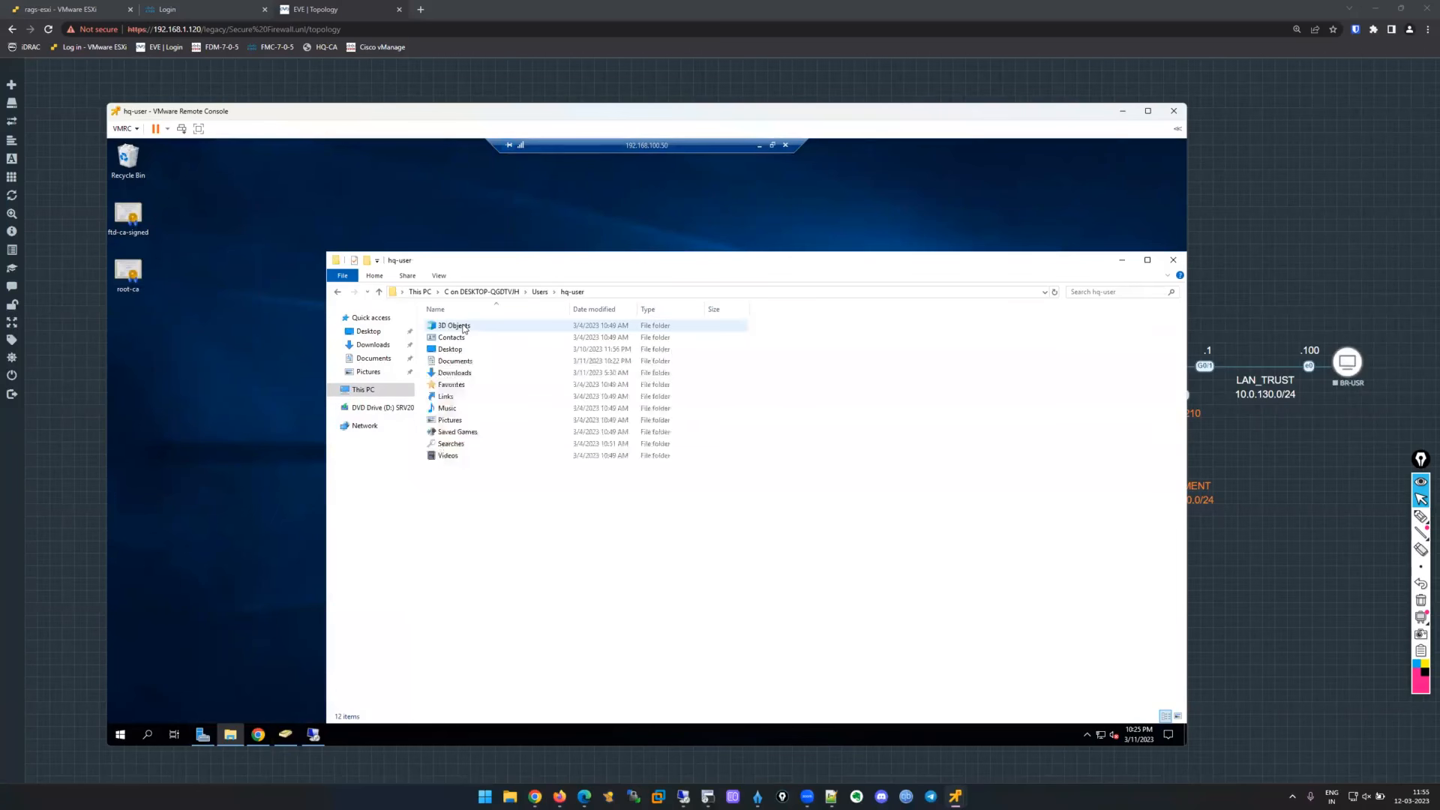
double_click(461, 349)
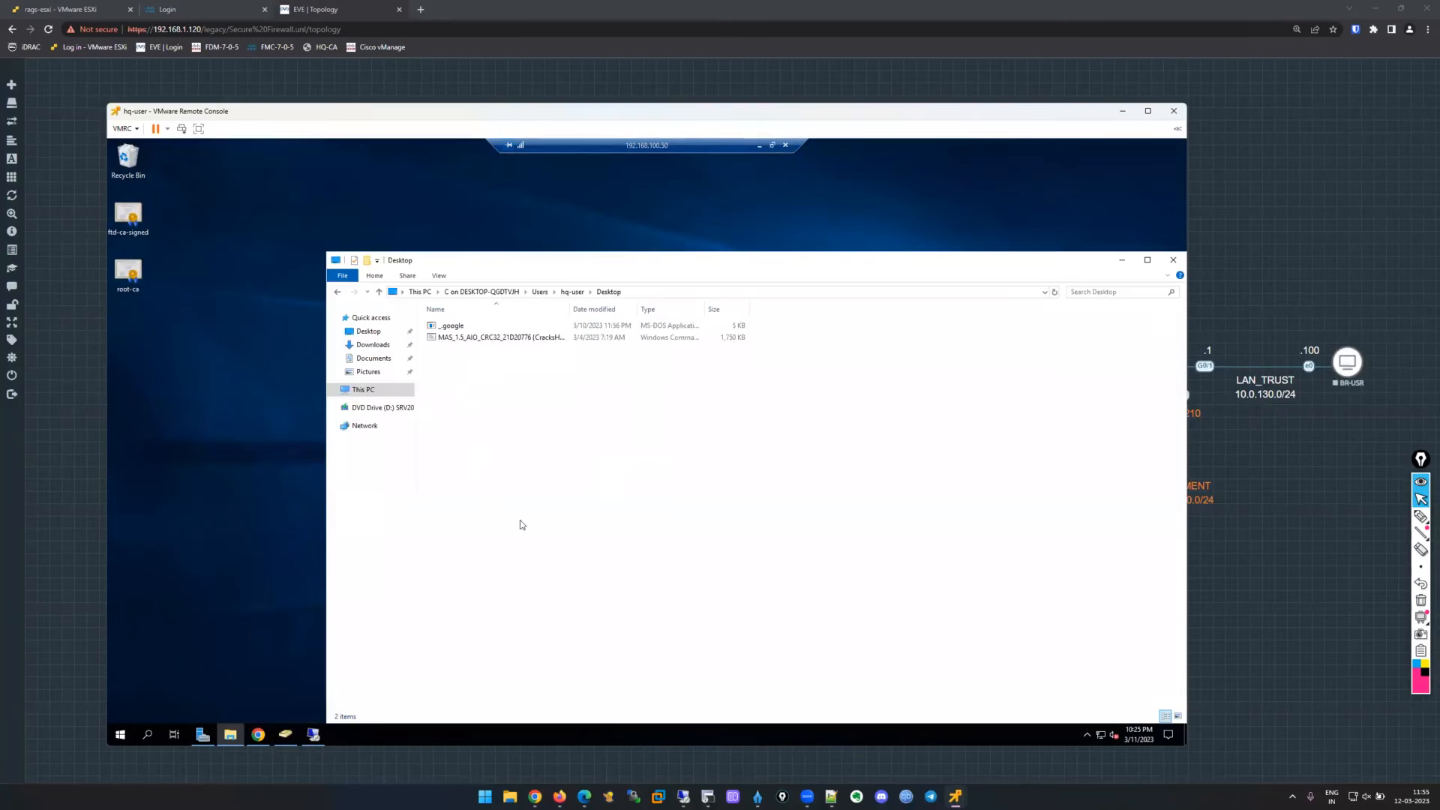
left_click_drag(179, 343, 590, 417)
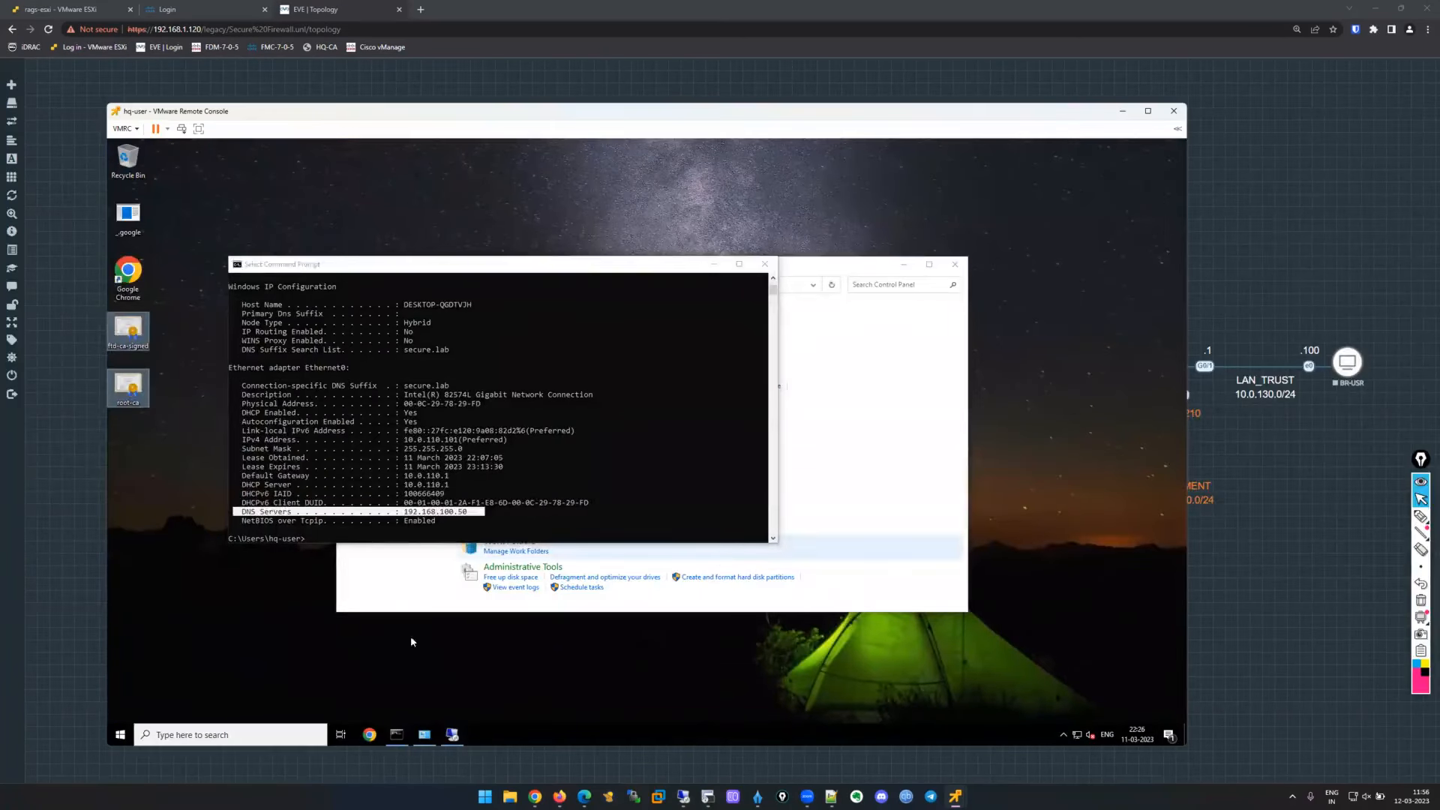
Open root-ca and install it into Trusted Root Certification Authorities for the current user.
left_click_drag(554, 265, 736, 227)
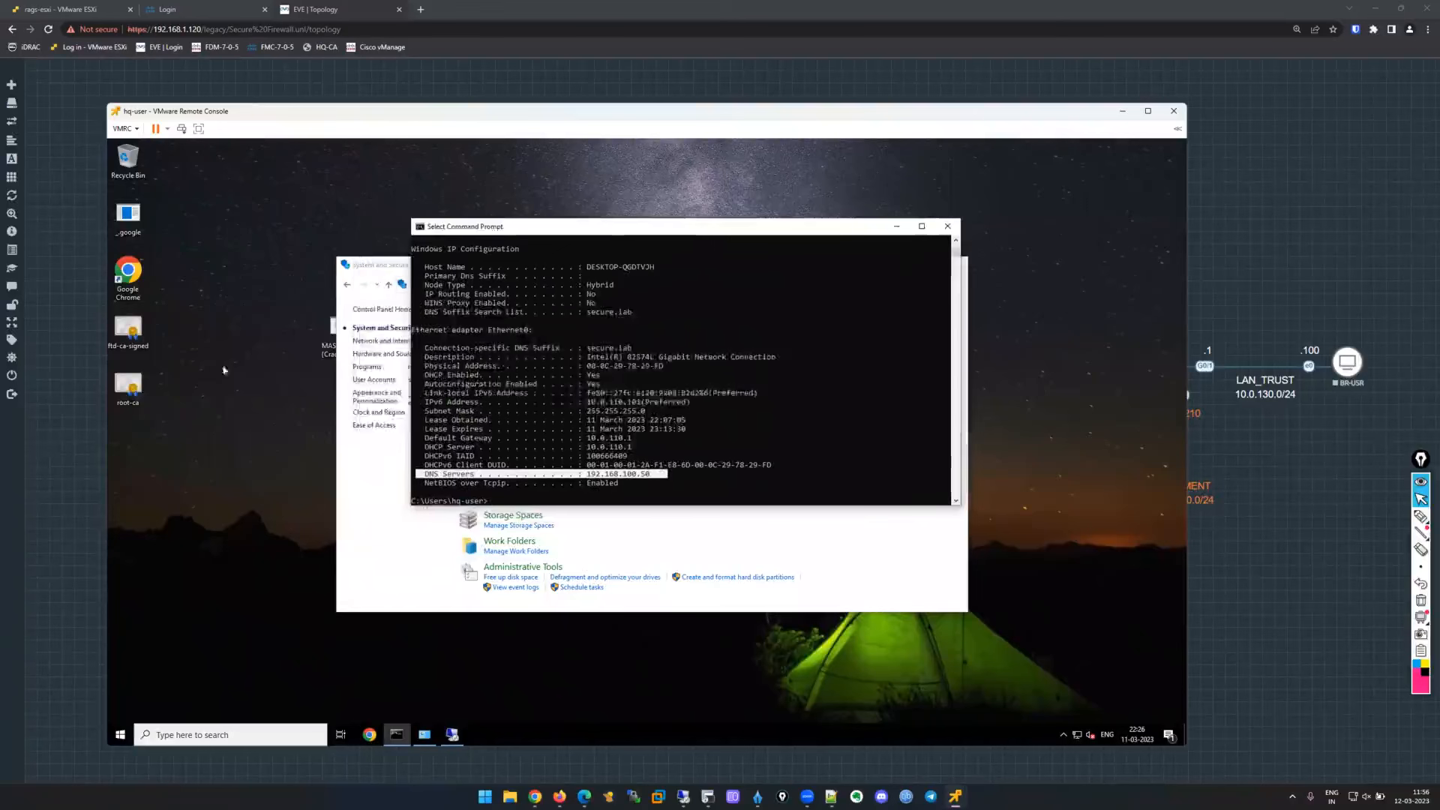
left_click(225, 369)
double_click(131, 392)
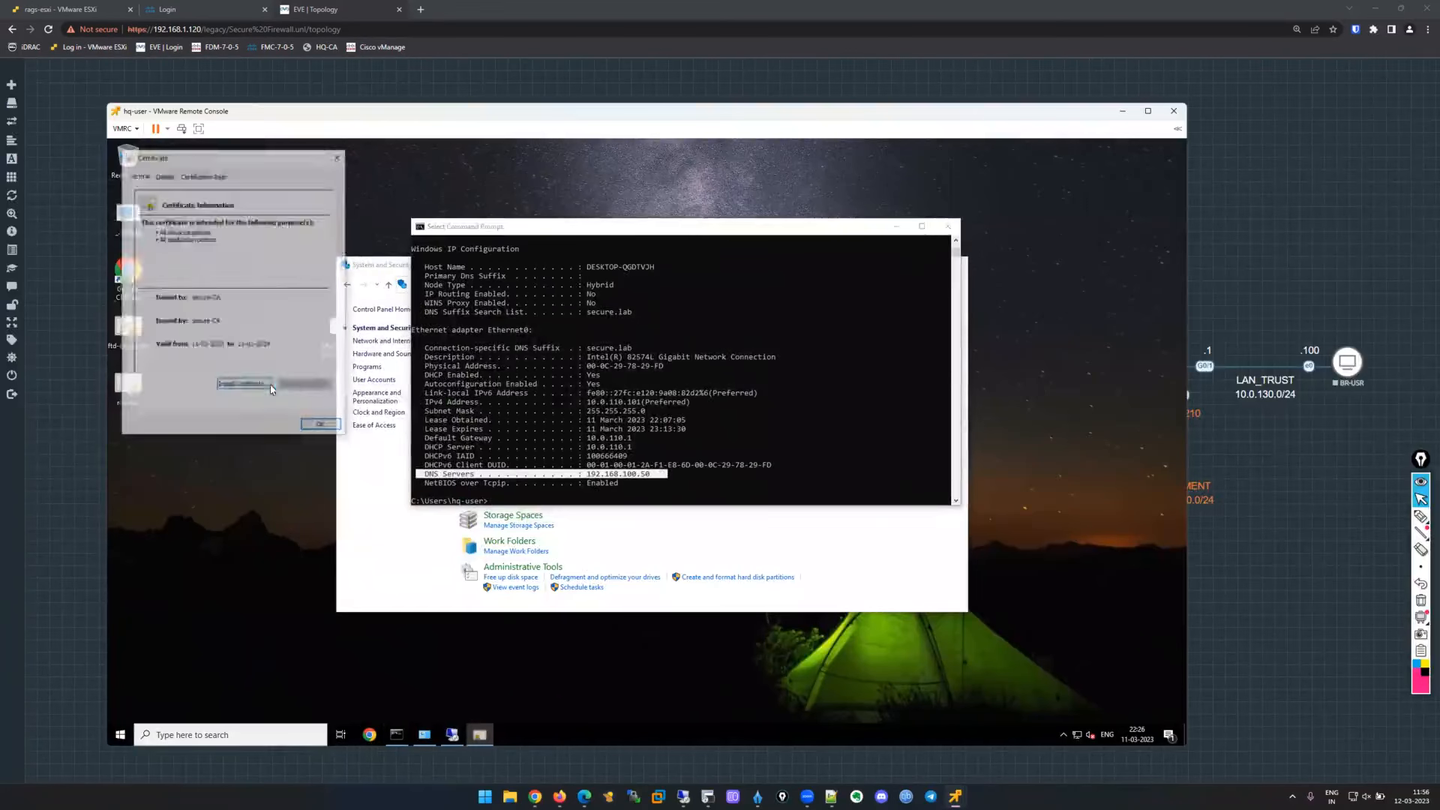
left_click_drag(251, 156, 630, 223)
left_click(621, 451)
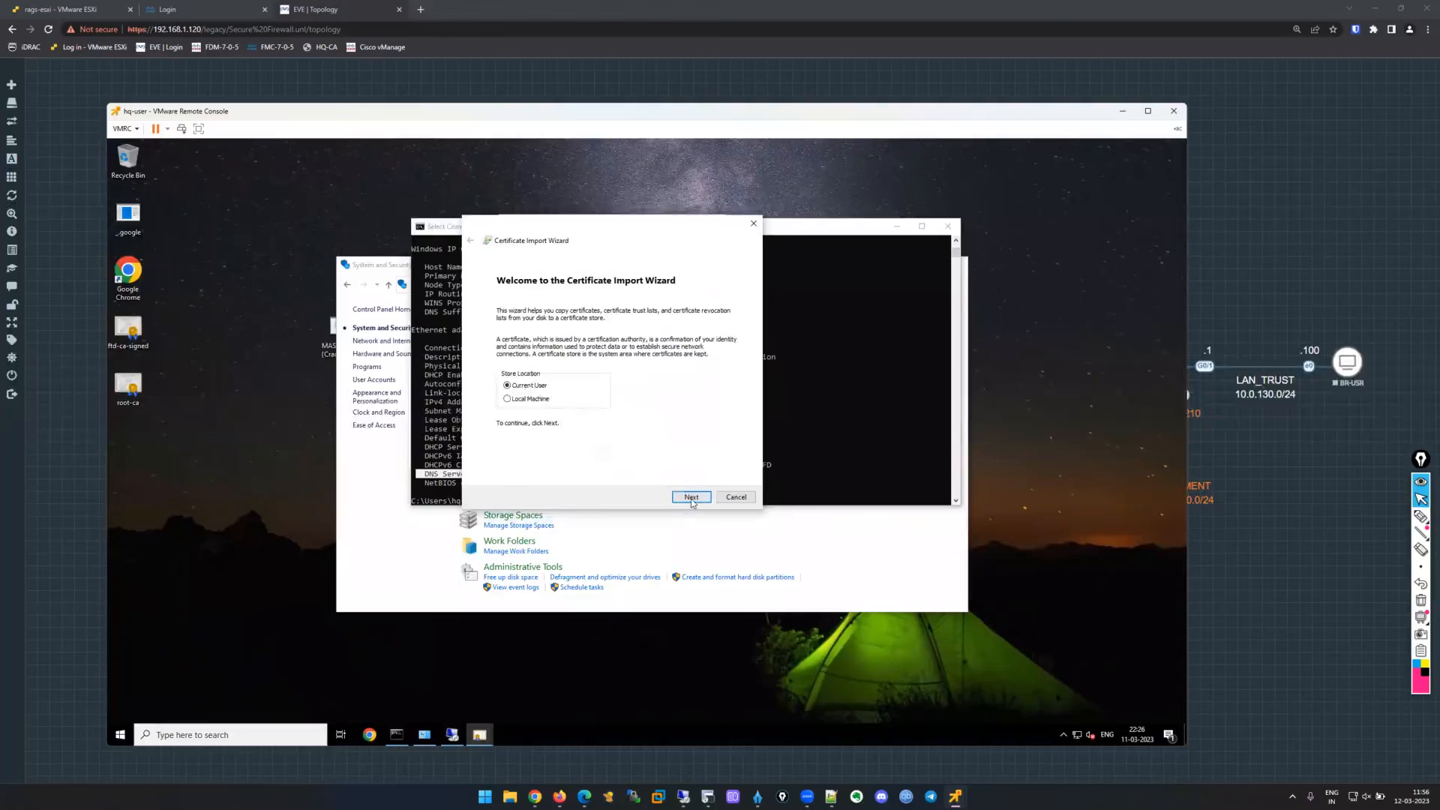
left_click(691, 498)
left_click(513, 351)
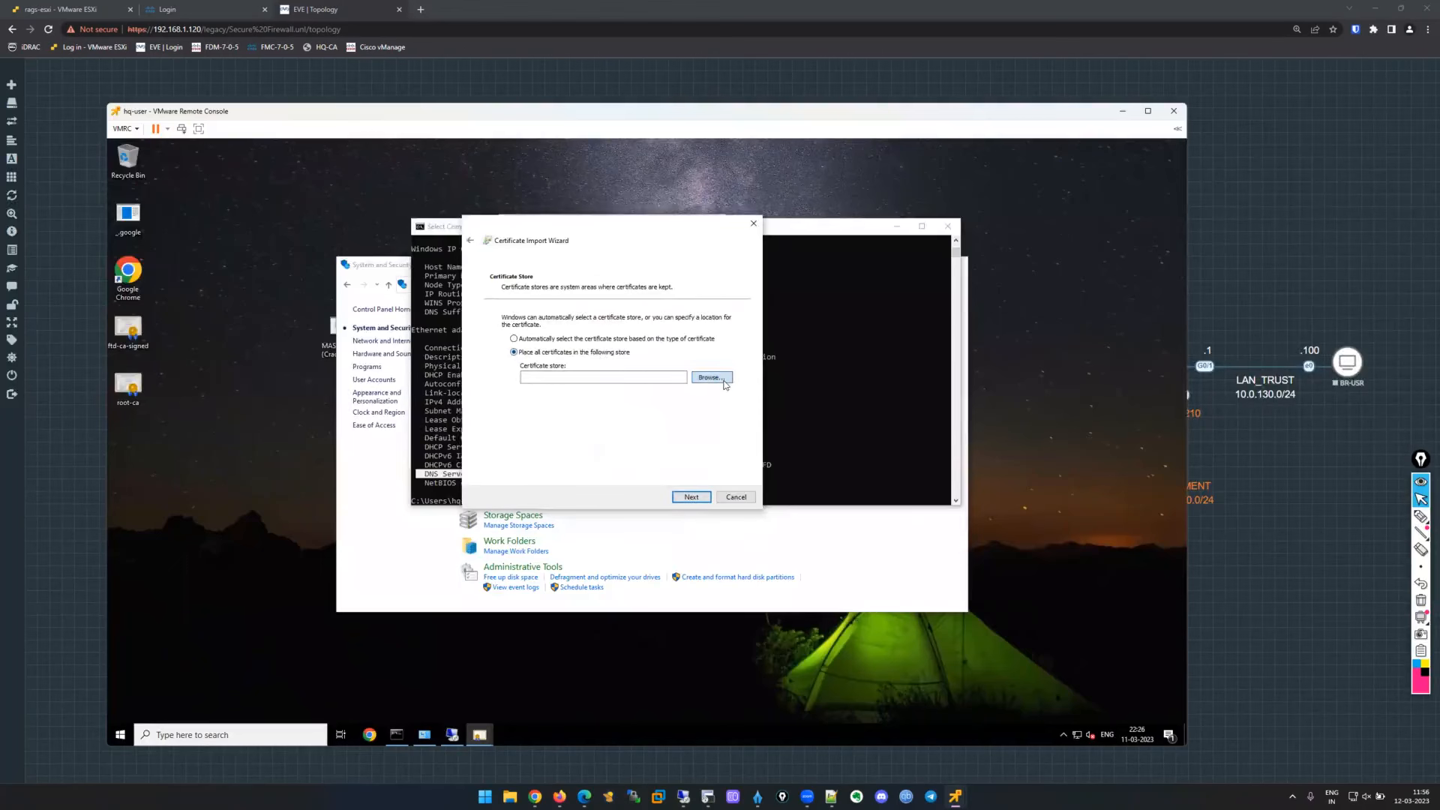
left_click(724, 380)
left_click(545, 293)
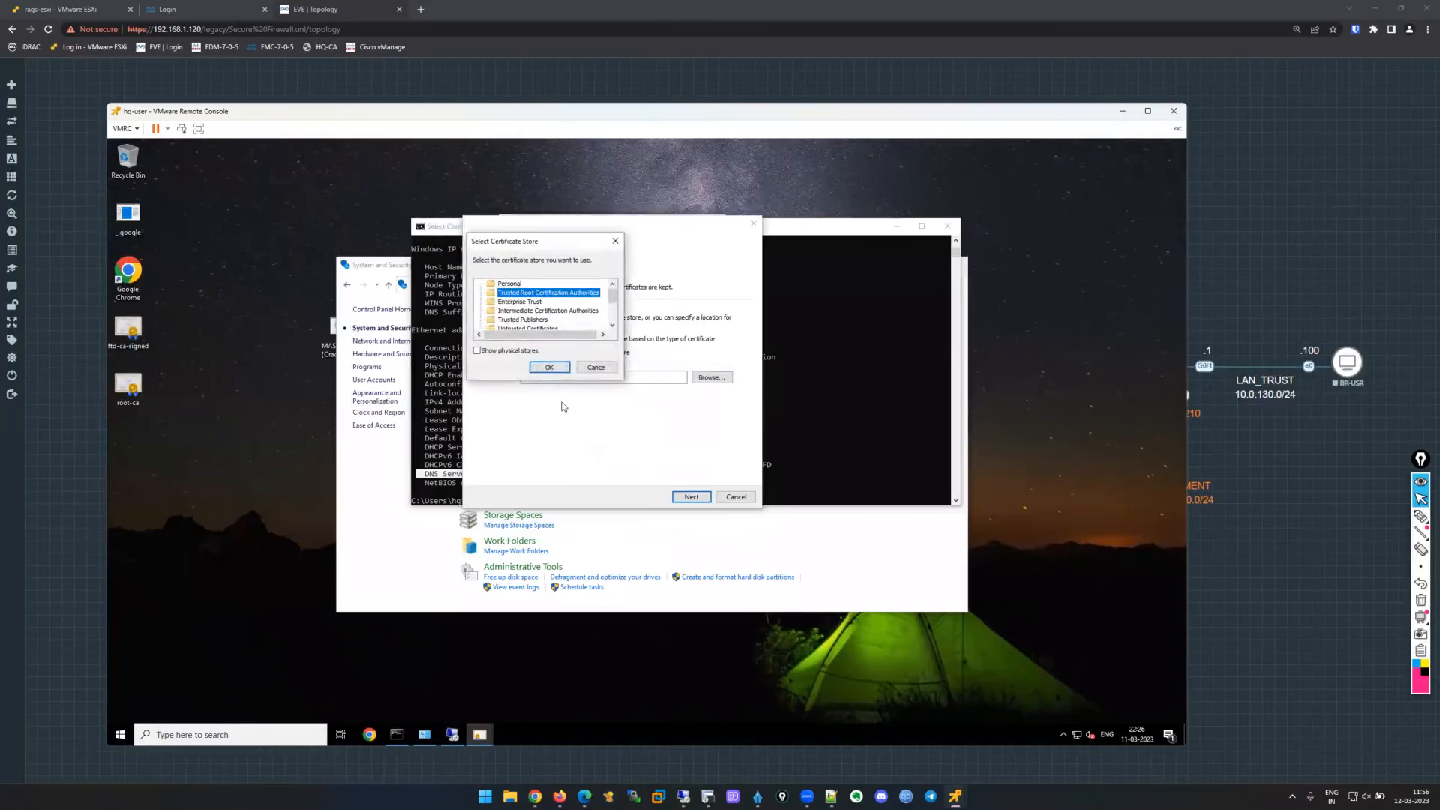
left_click(556, 371)
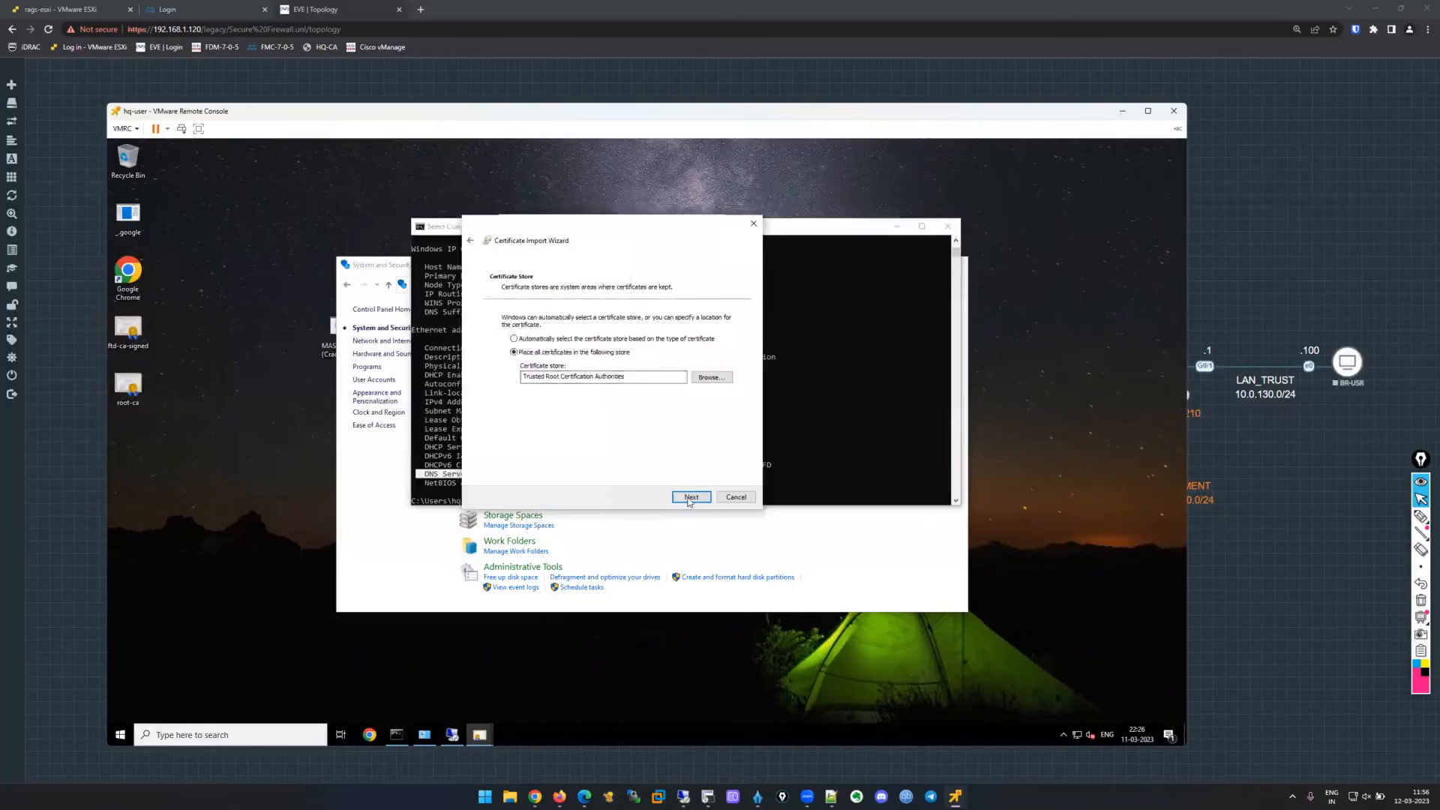
left_click(690, 497)
left_click(690, 497)
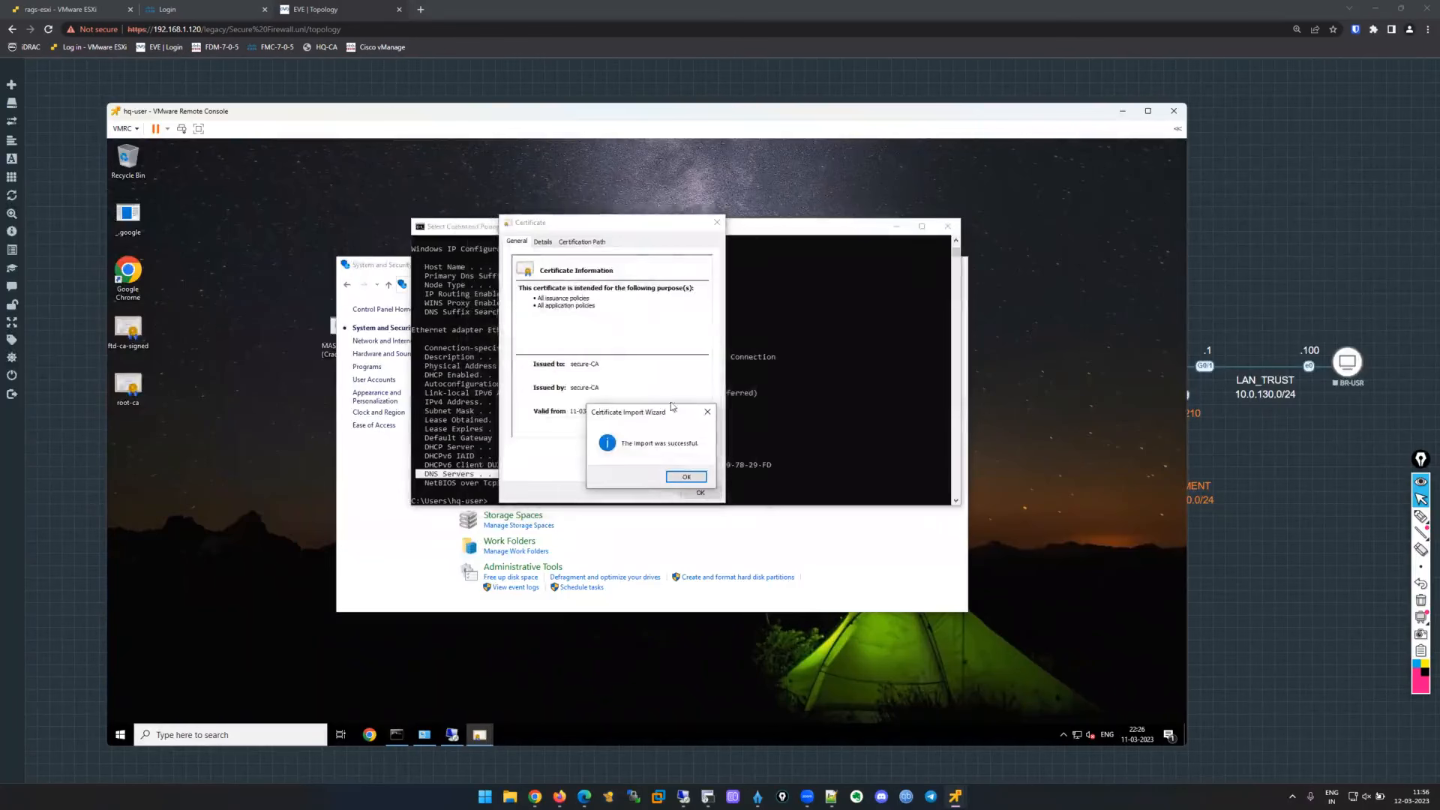
left_click(685, 477)
Install the secure-CA root certificate into Trusted Root Certification Authorities for the local machine.
left_click(627, 452)
left_click(535, 400)
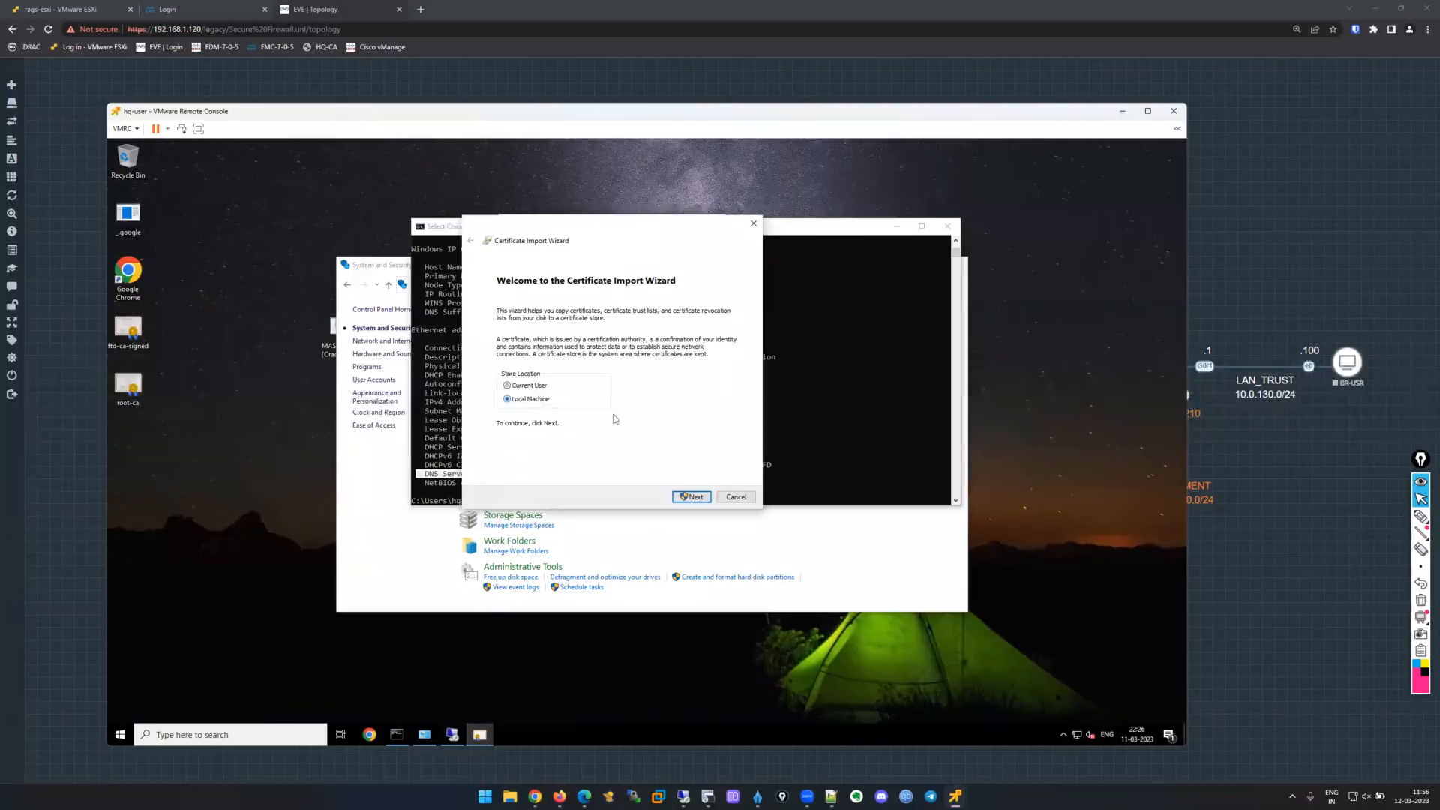
left_click(690, 497)
left_click(588, 505)
left_click(592, 353)
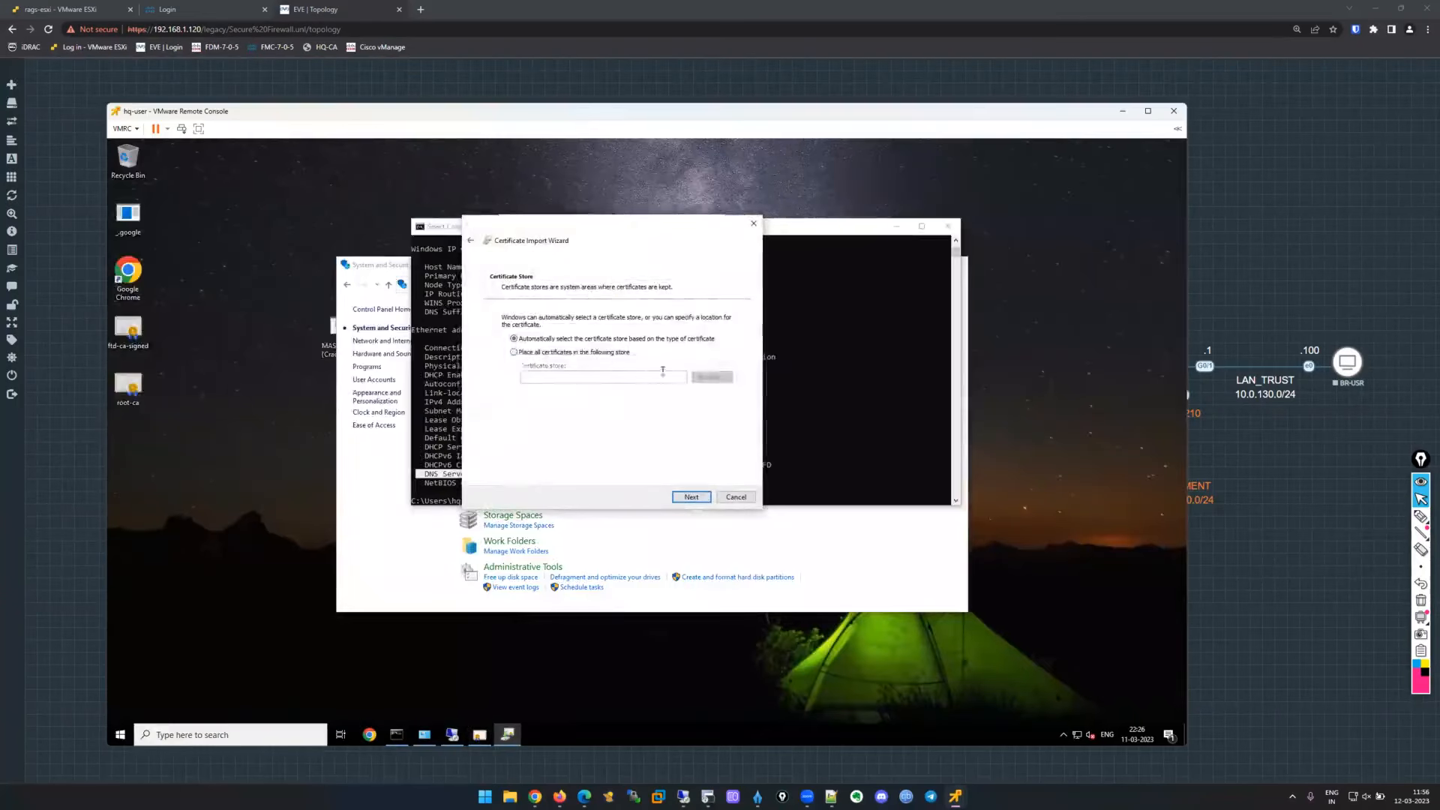
left_click(710, 378)
left_click(548, 292)
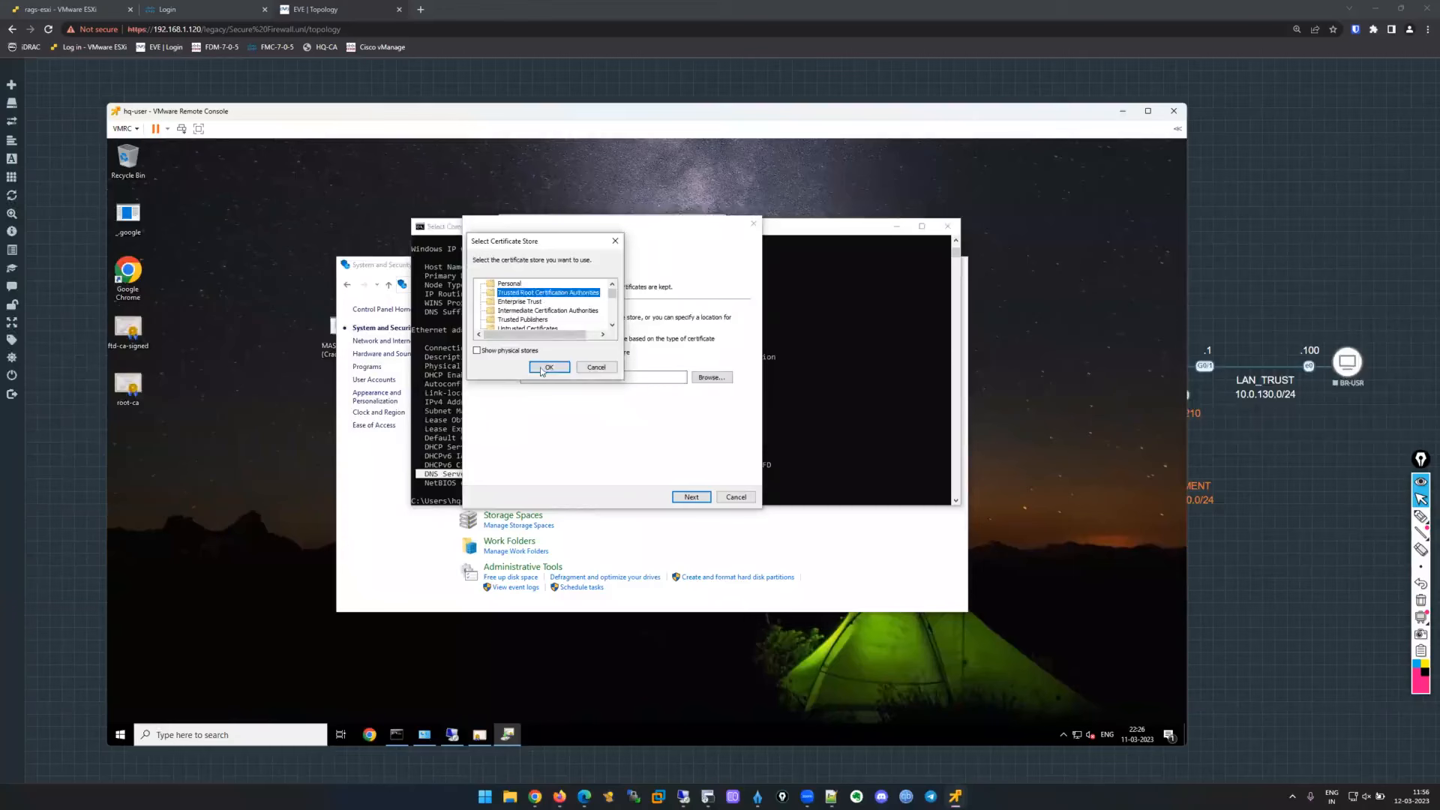
left_click(543, 369)
left_click(686, 497)
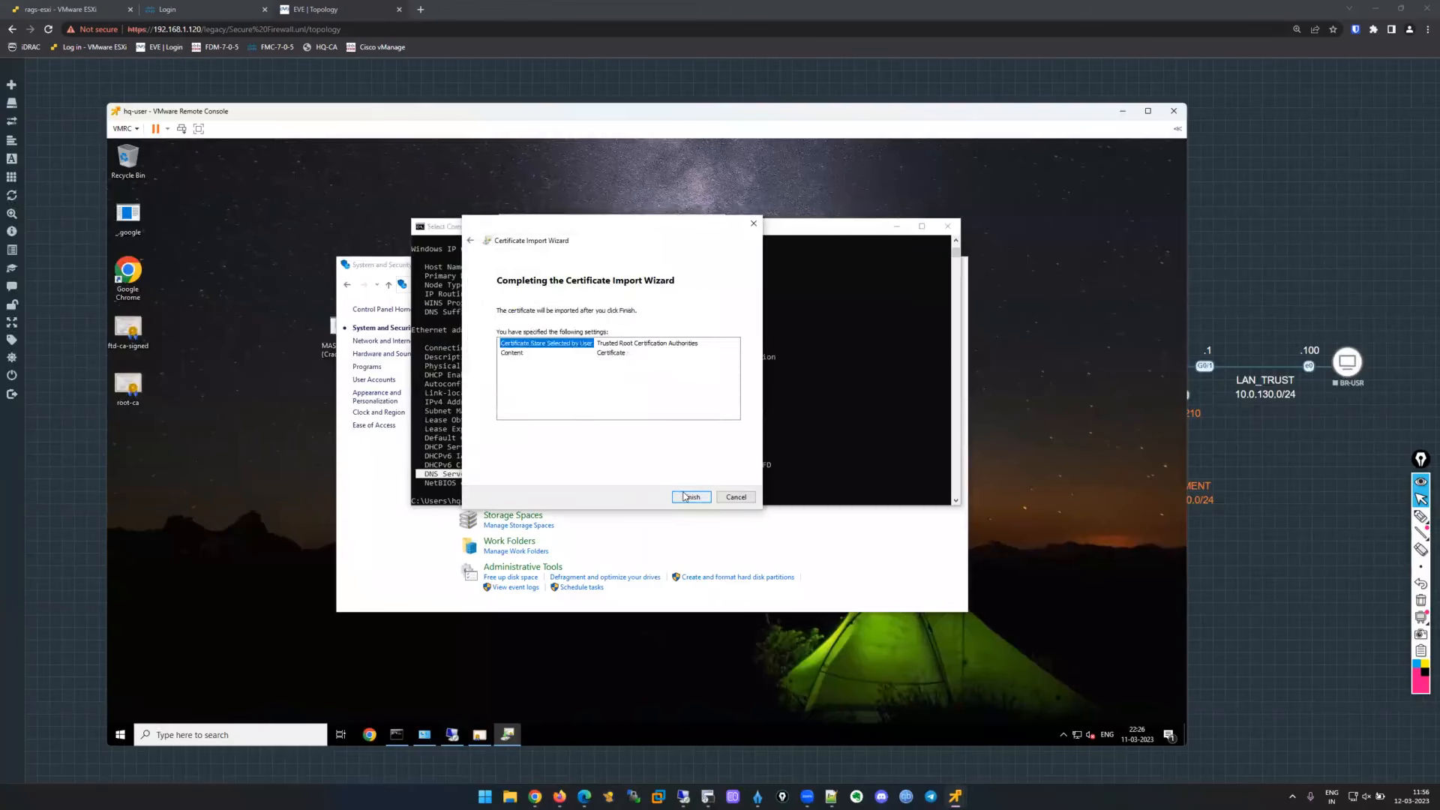
left_click(684, 496)
left_click(687, 476)
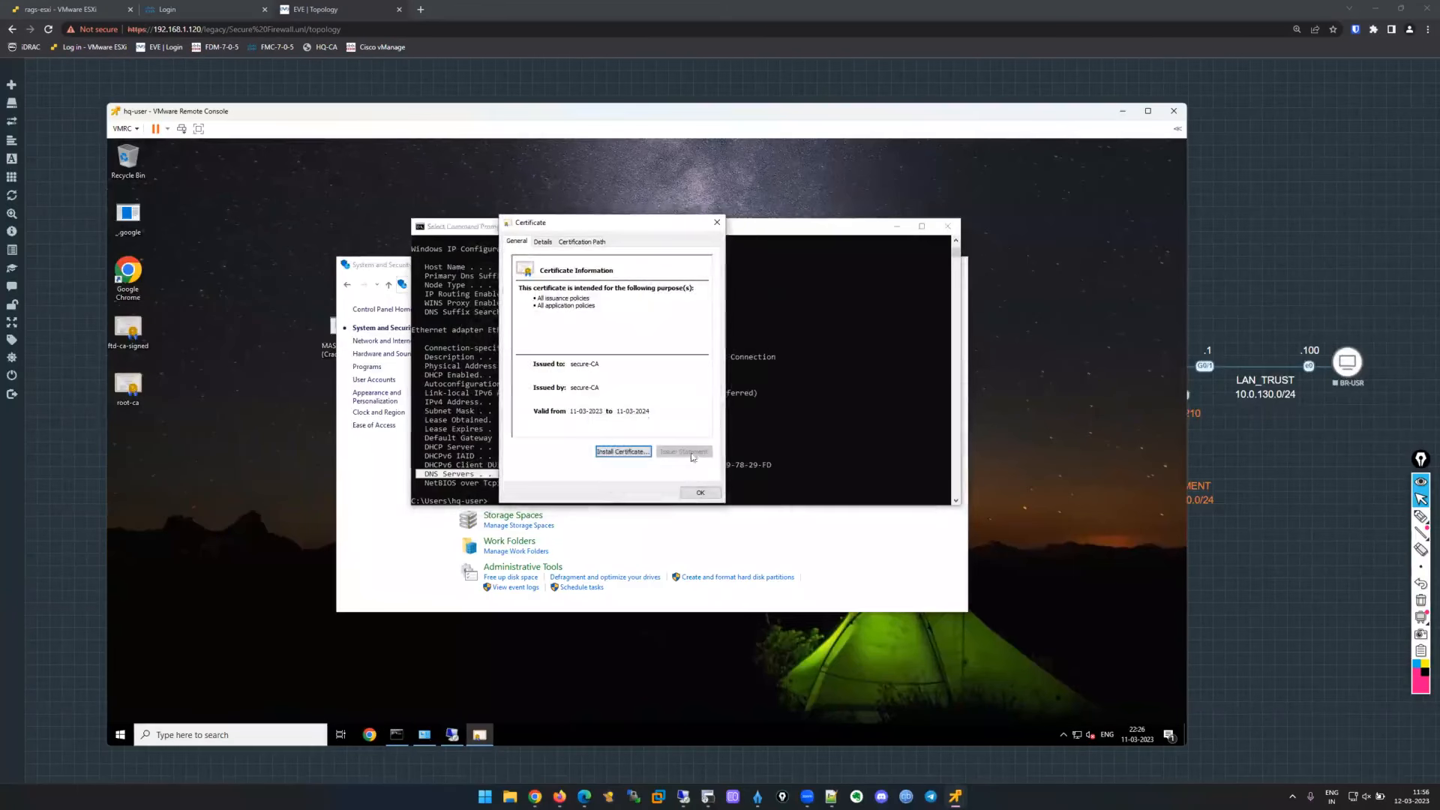
left_click(700, 493)
Open ftd-ca-signed and import the ftd-01.secure.lab certificate into current-user Trusted Root Certification Authorities.
left_click(130, 328)
double_click(130, 329)
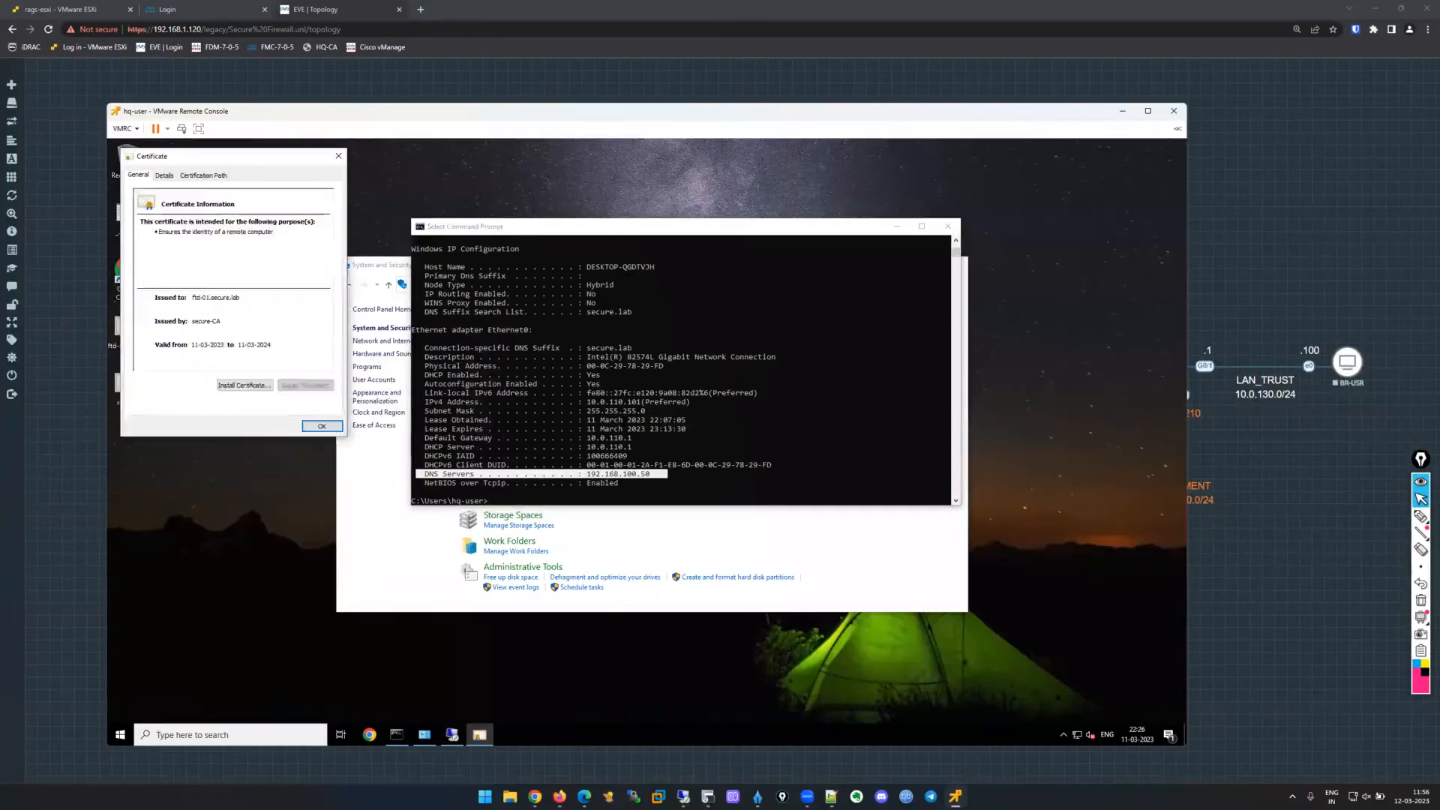
left_click(664, 475)
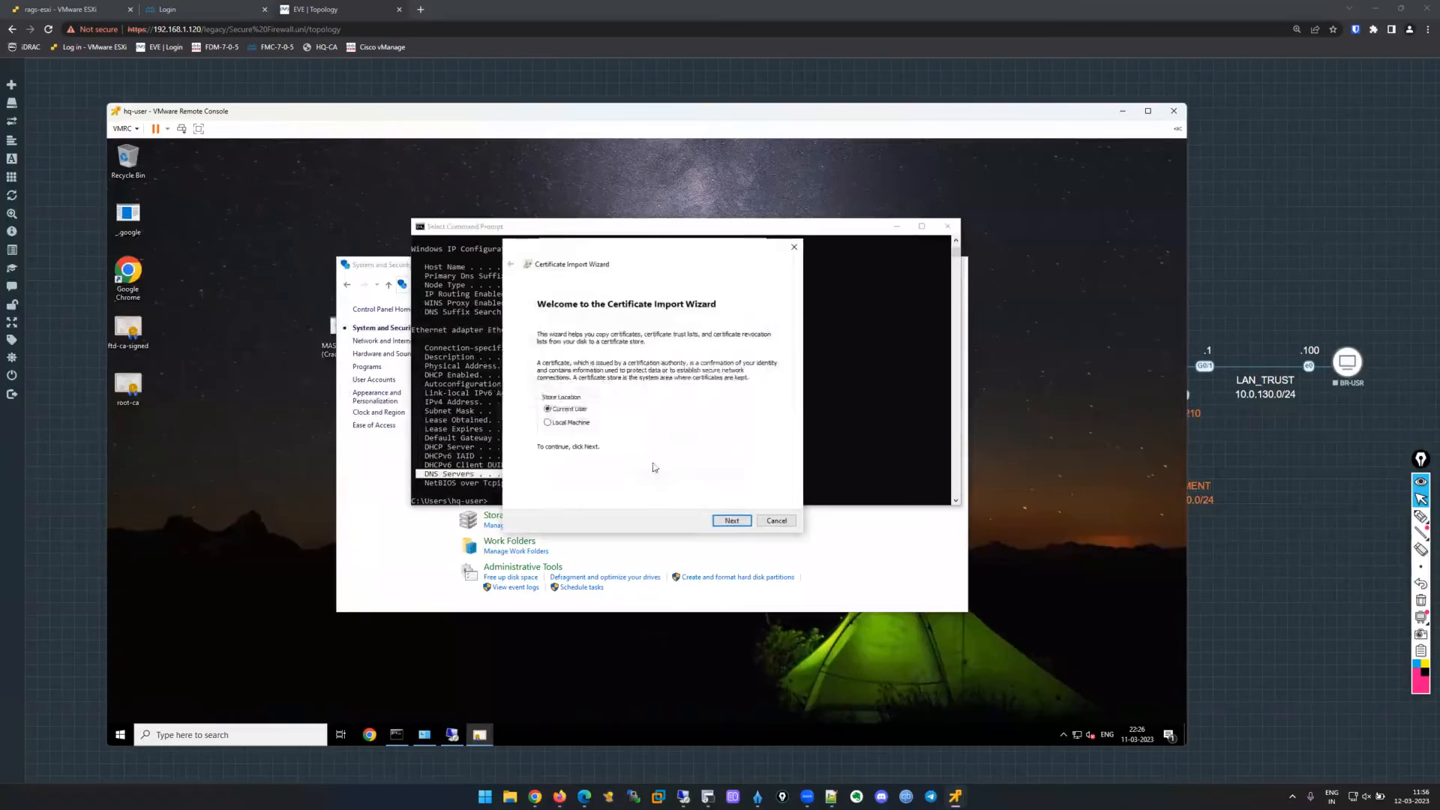
left_click(731, 520)
left_click(554, 375)
left_click(753, 401)
left_click(587, 317)
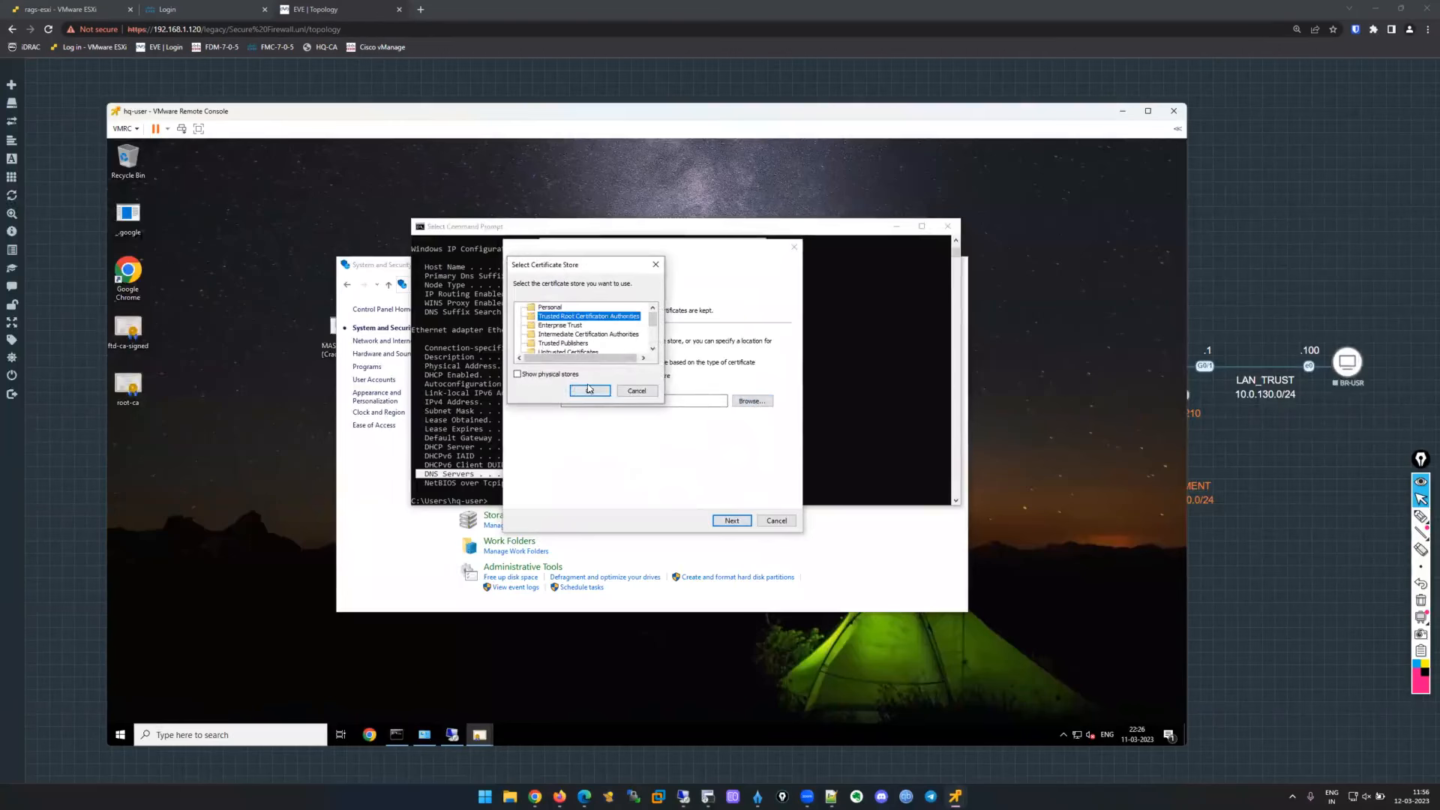
left_click(588, 389)
left_click(745, 524)
left_click(744, 522)
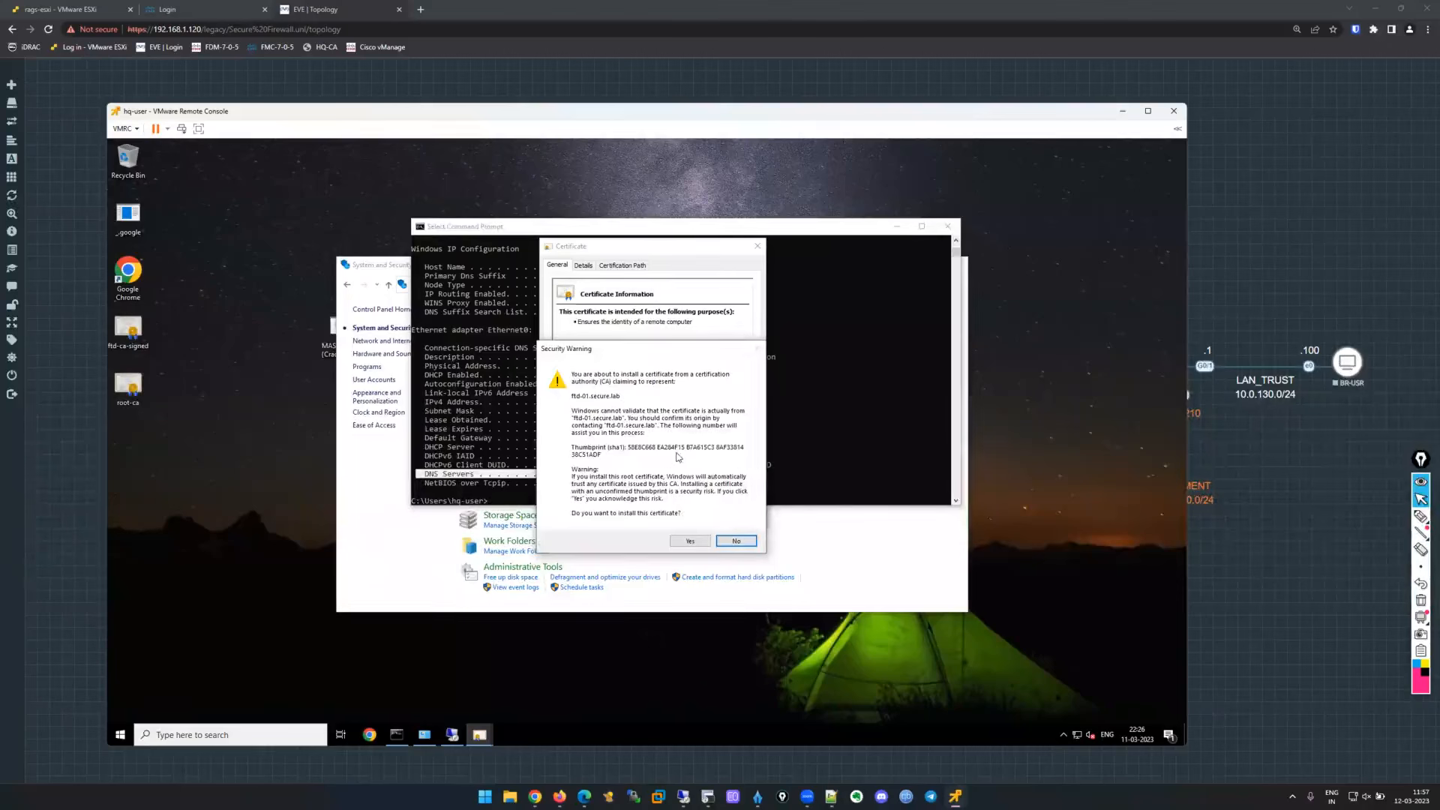
Confirm the ftd-01.secure.lab current-user import, then install it into local-machine Trusted Root Certification Authorities.
left_click(684, 541)
left_click(685, 477)
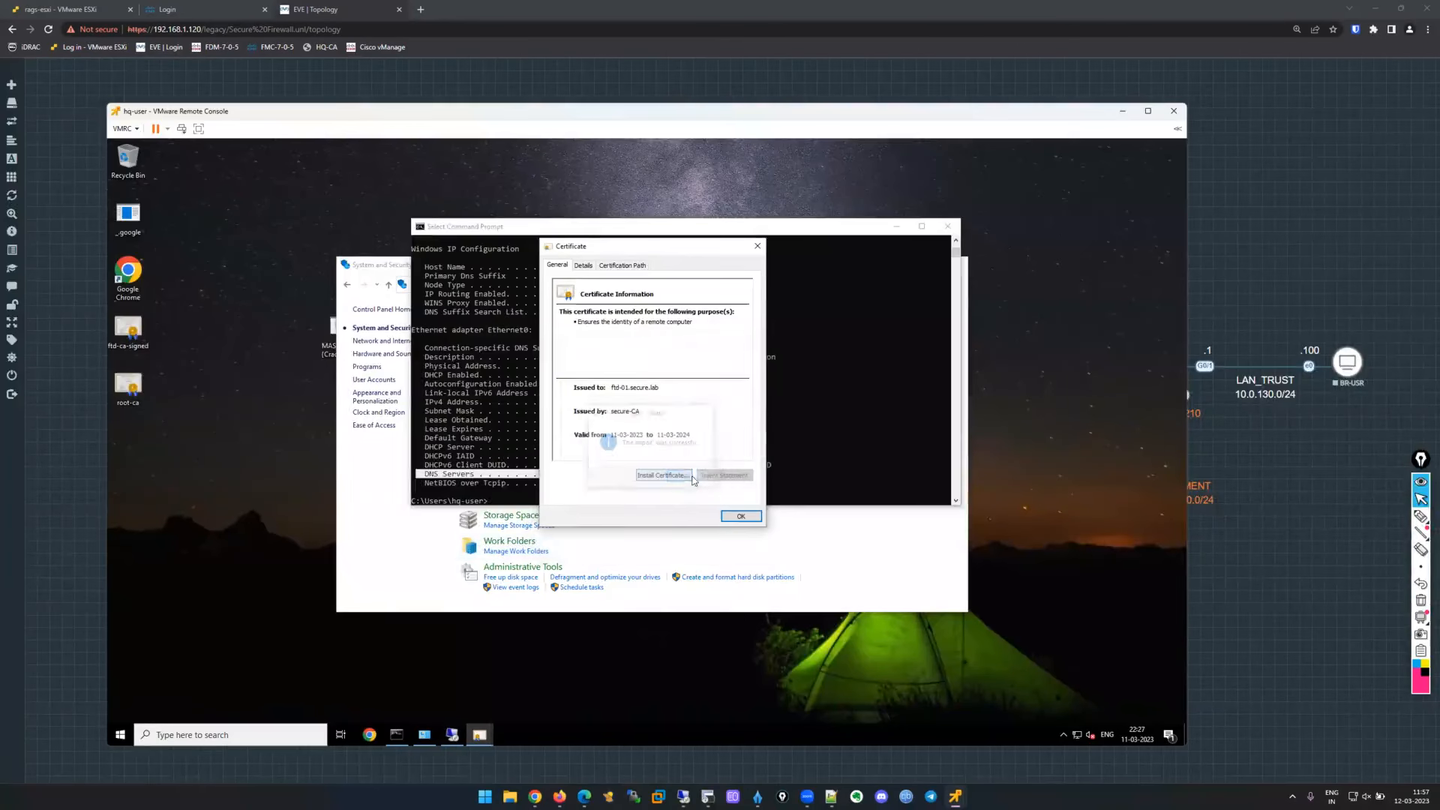
left_click(660, 475)
left_click(579, 423)
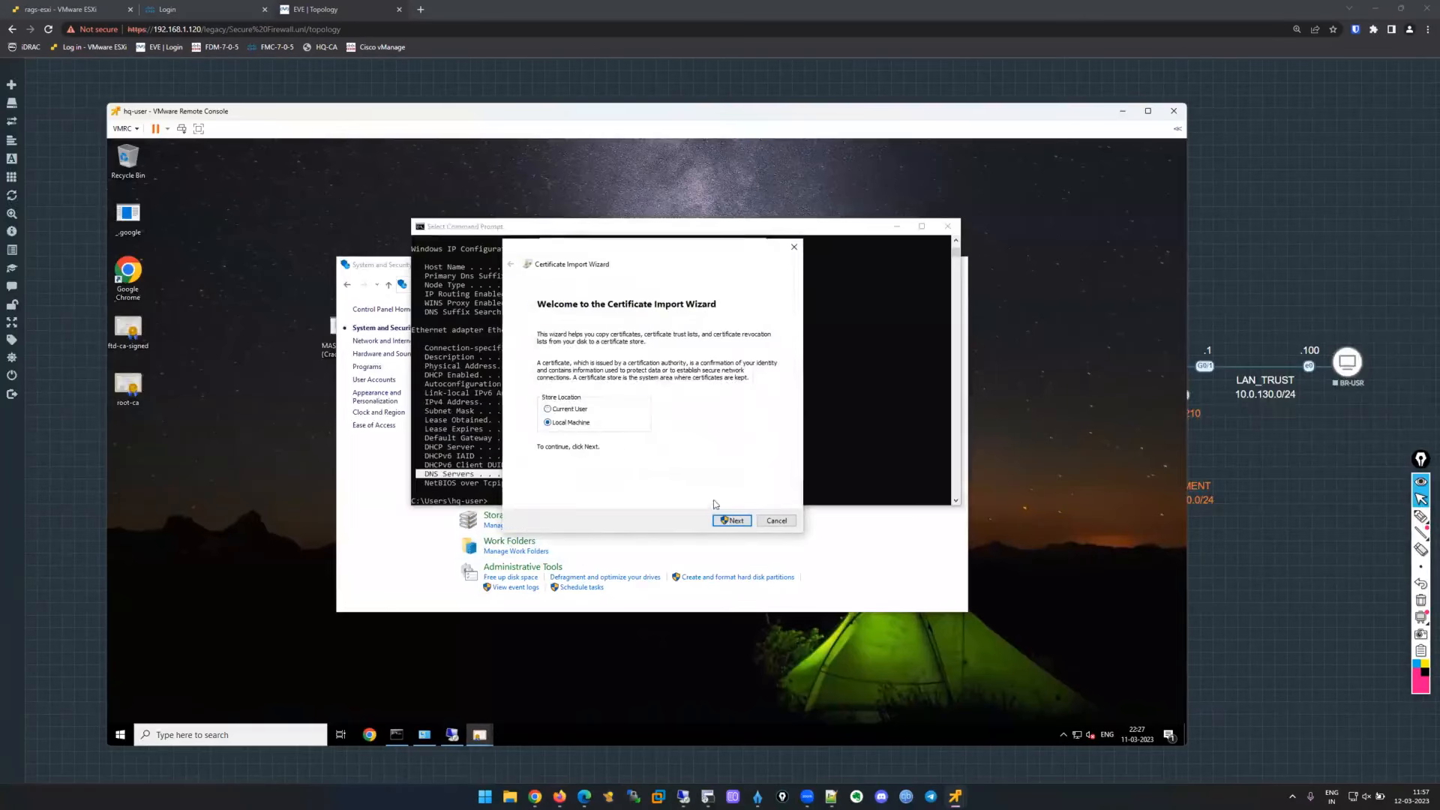
left_click(723, 520)
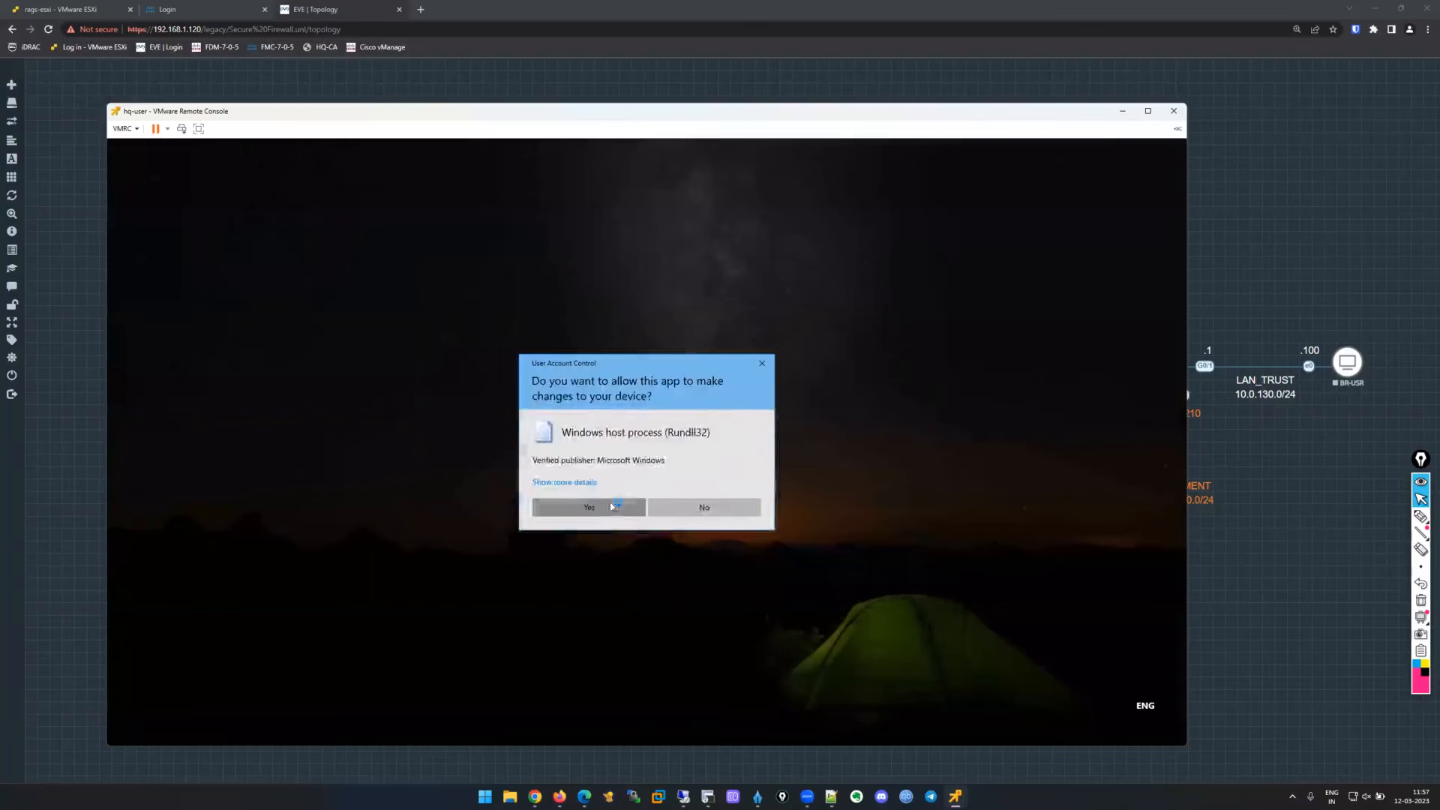
left_click(559, 507)
left_click(667, 377)
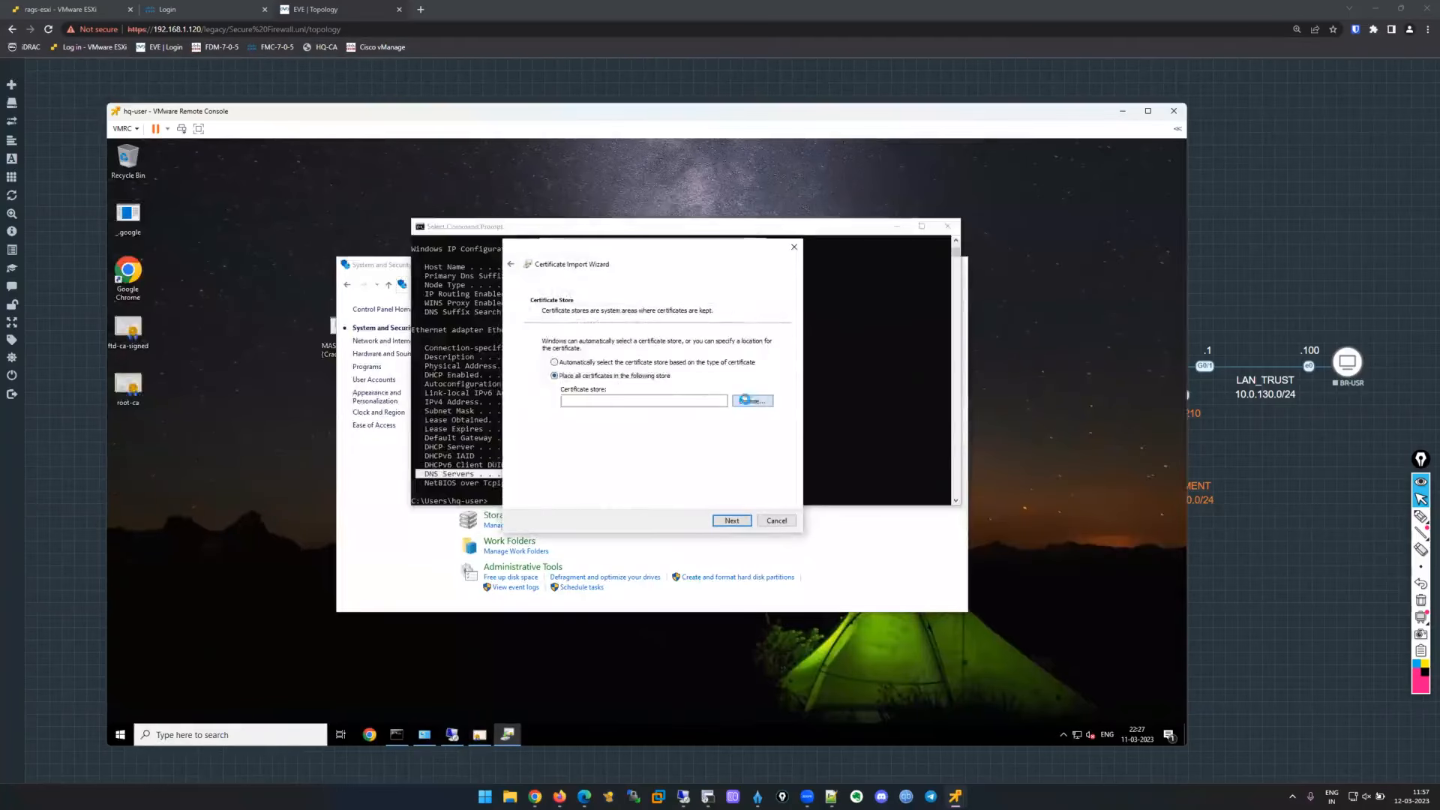
left_click(752, 401)
left_click(575, 315)
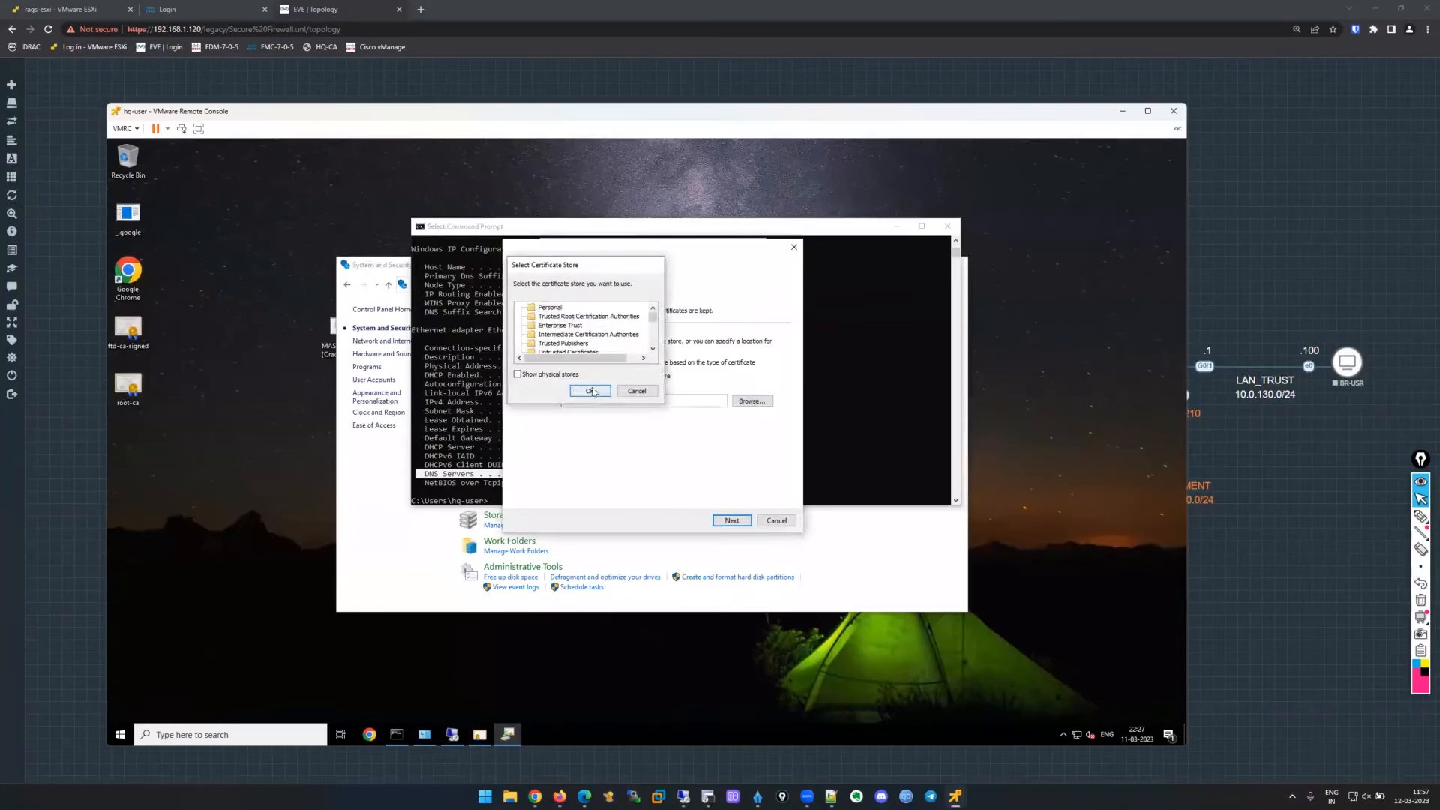
left_click(590, 390)
left_click(735, 522)
left_click(735, 522)
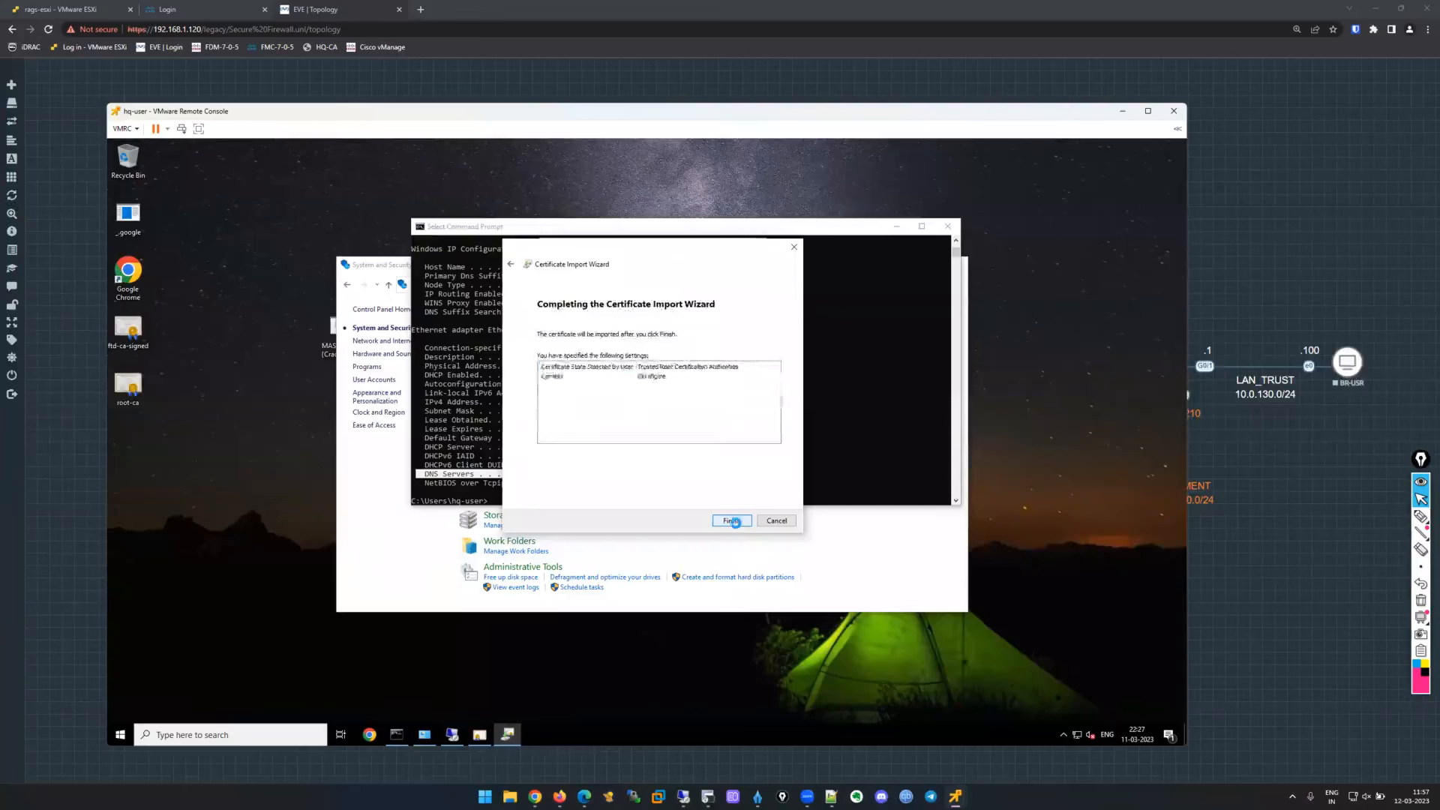
left_click(700, 478)
left_click(741, 516)
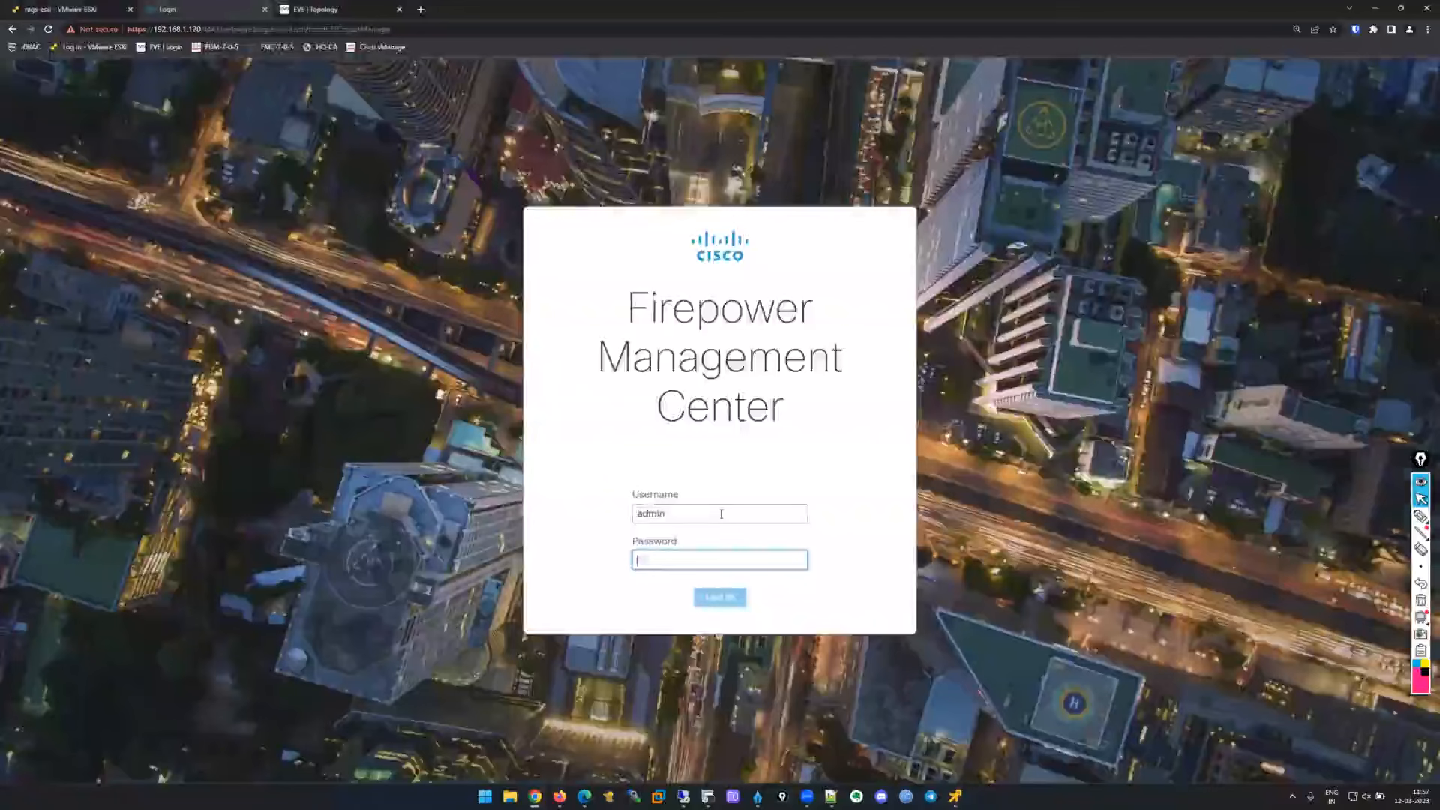
Log in to FMC as admin, overriding the existing session, and open hq-acp for editing.
type("••••••")
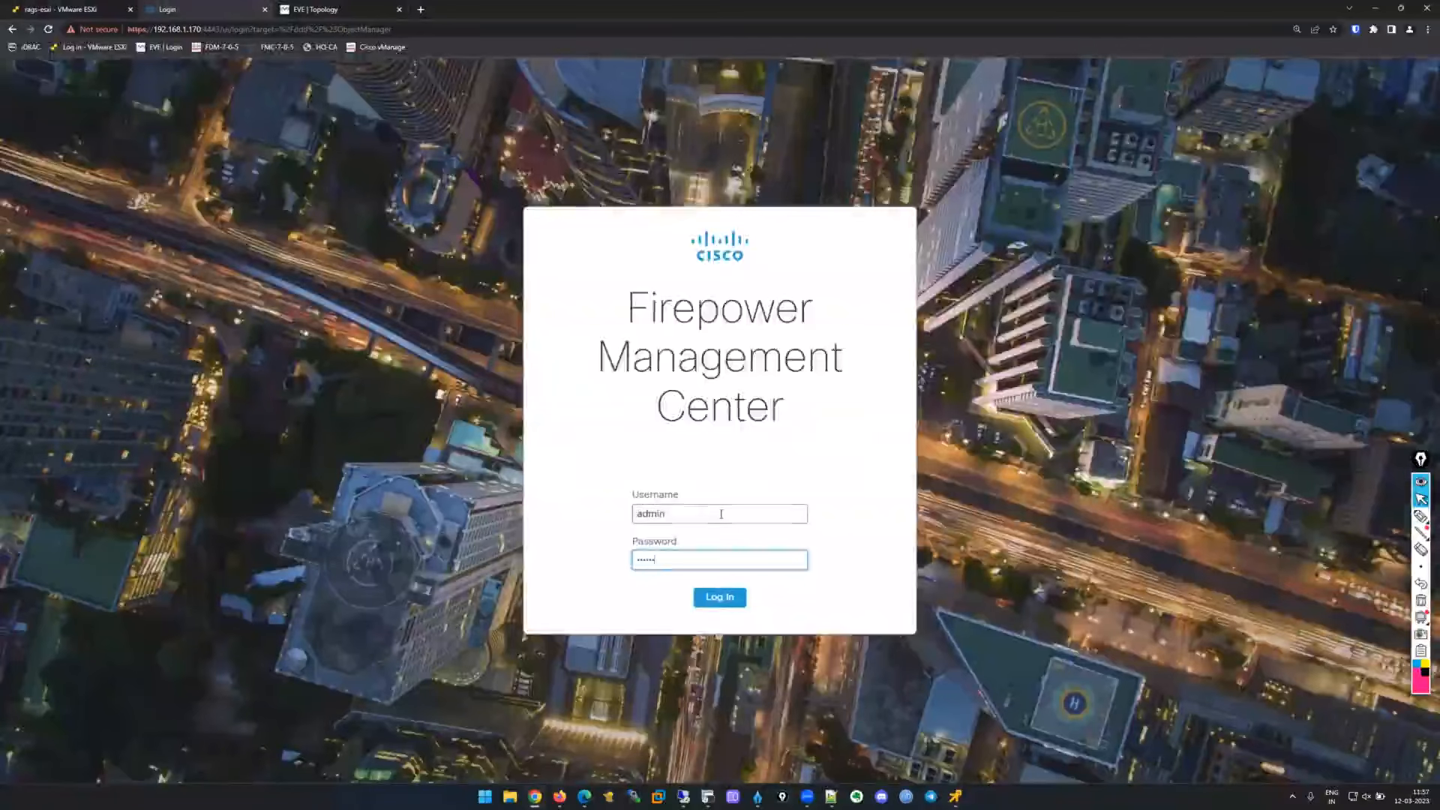
key("Return")
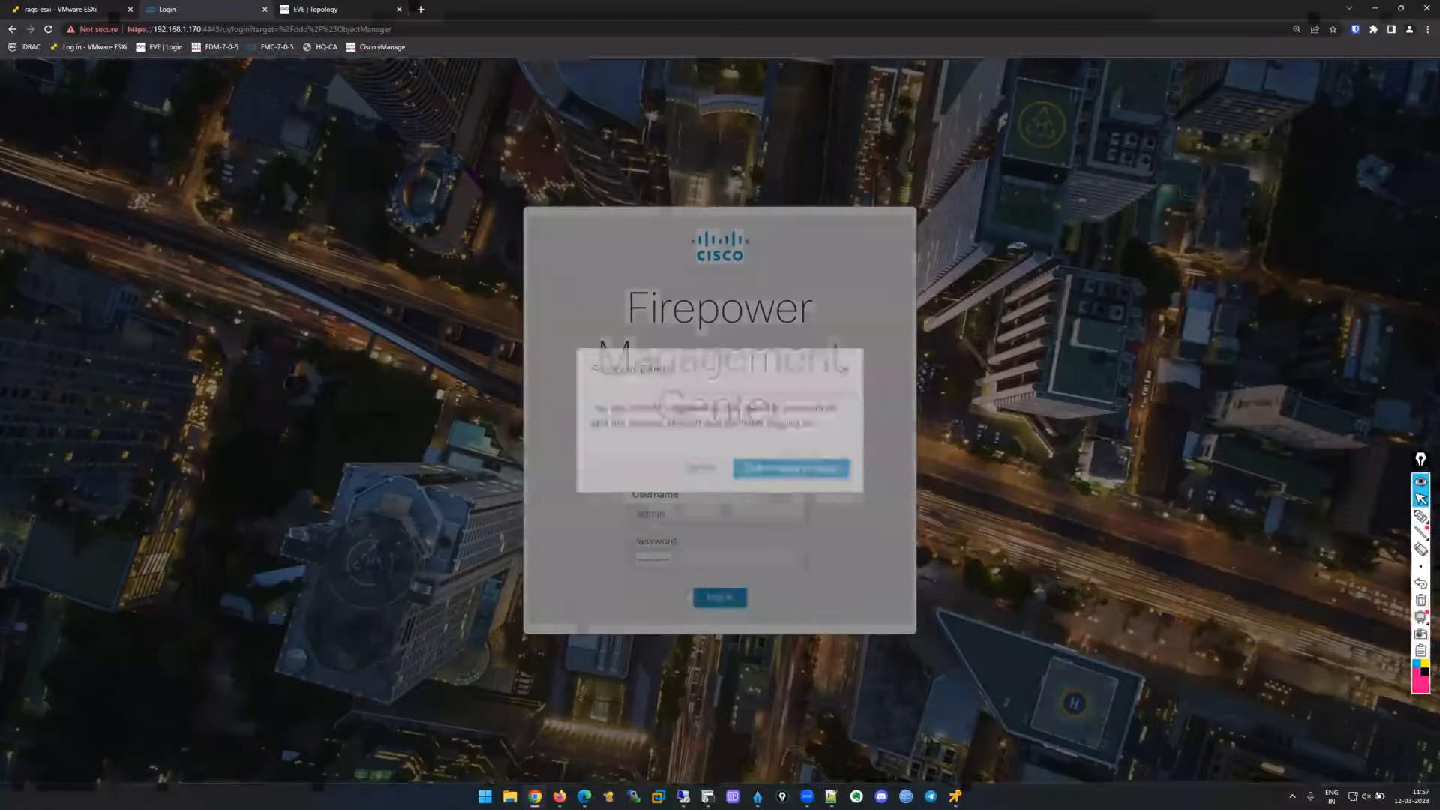
key("Return")
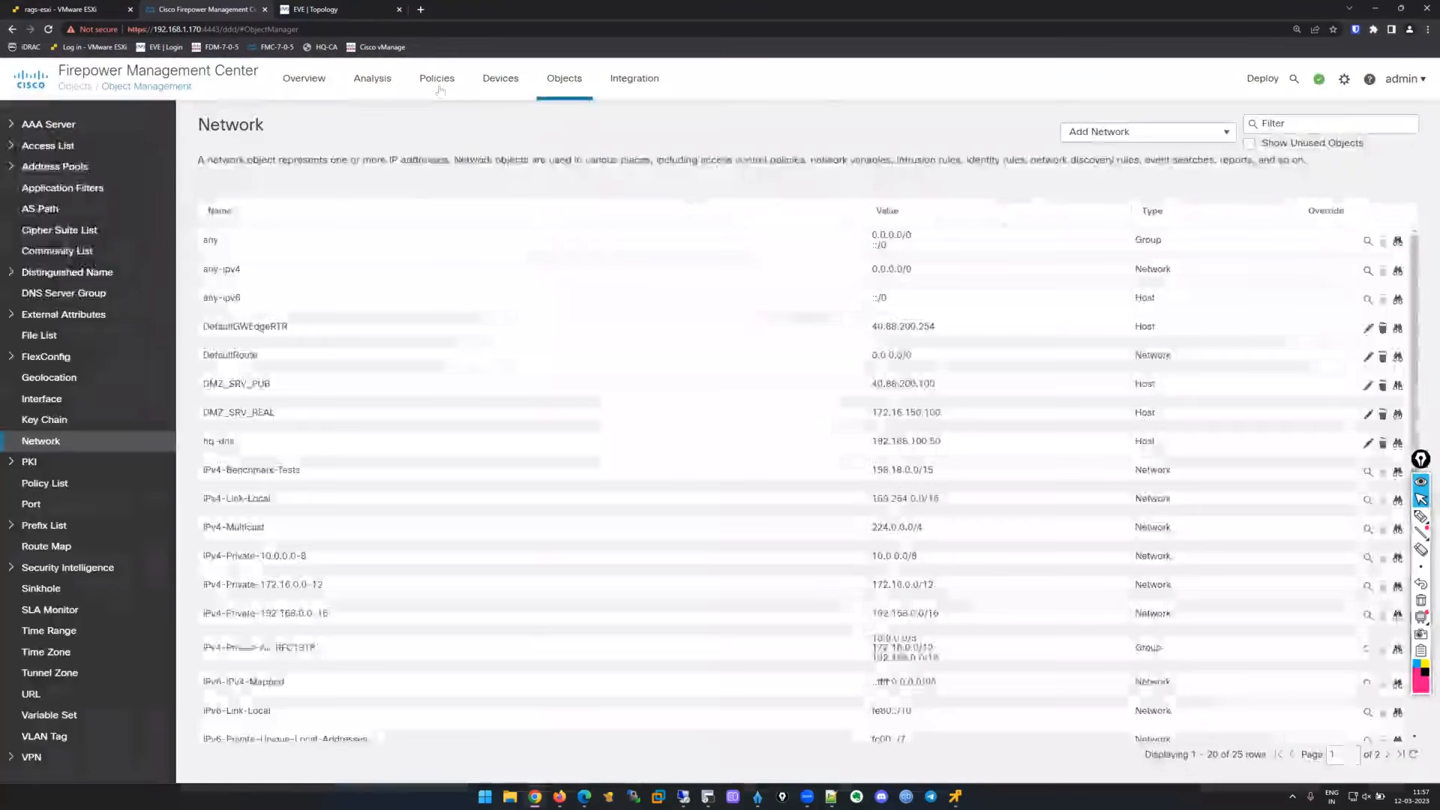
mouse_move(439, 87)
left_click(471, 147)
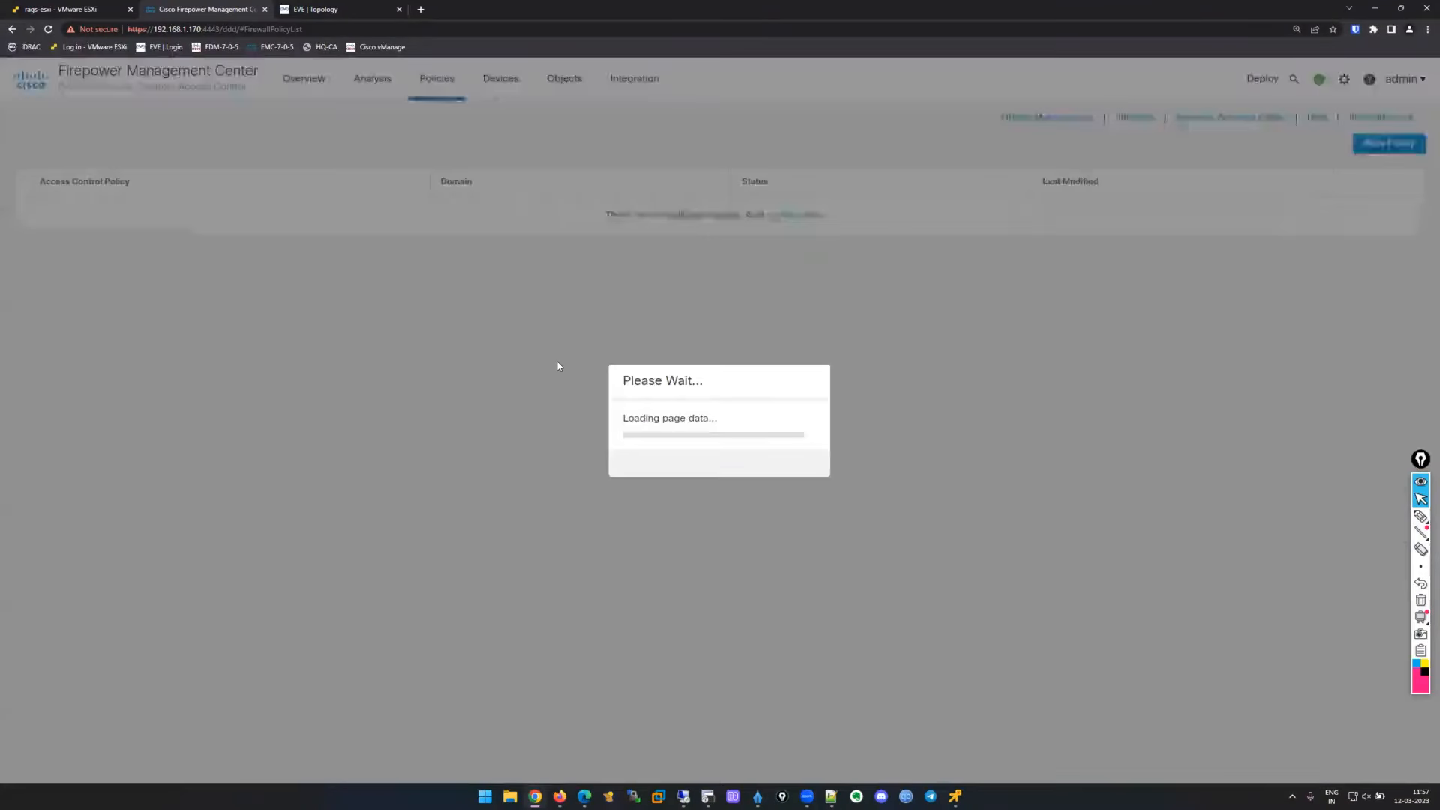
left_click(1388, 258)
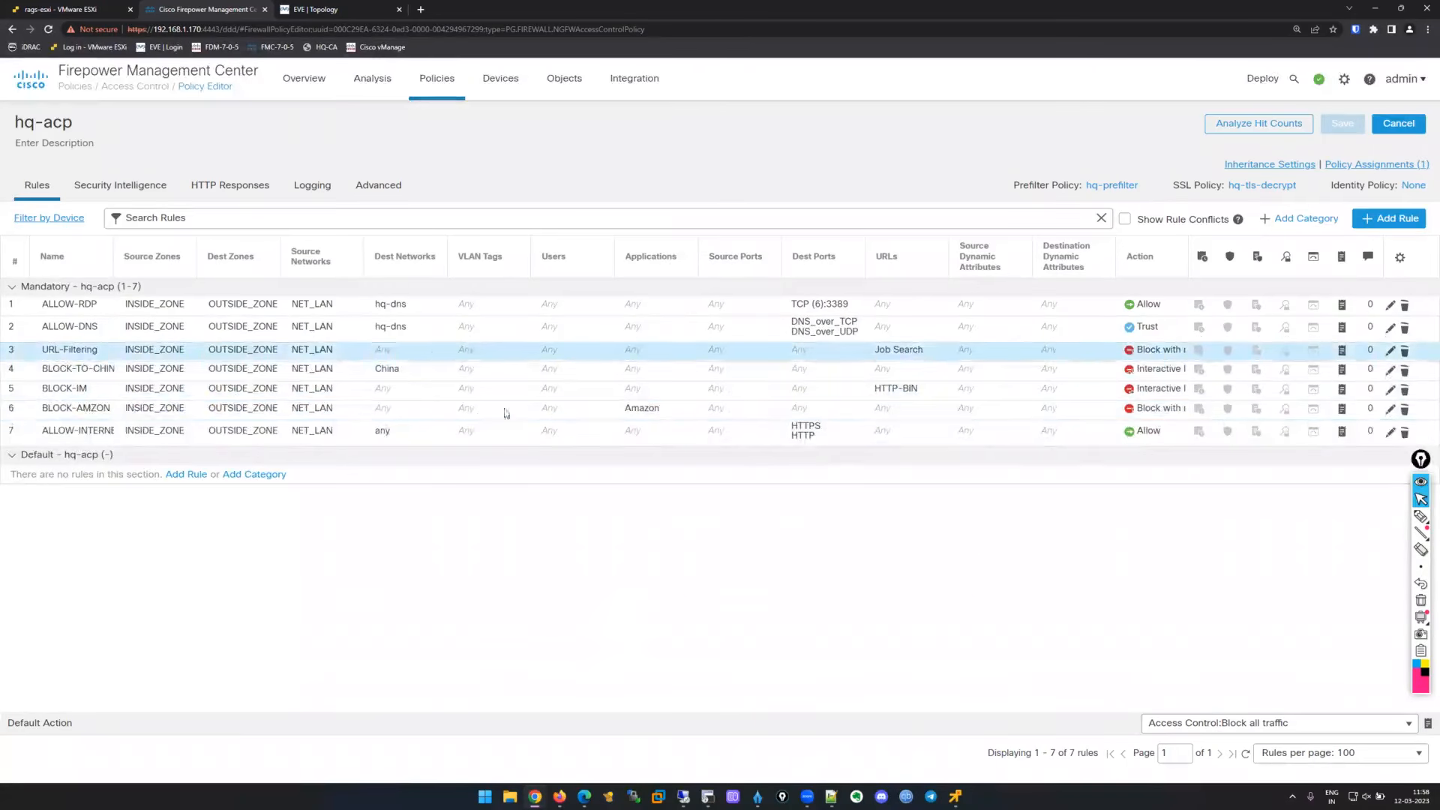
Load facebook.com in Chrome on the hq-user VM.
mouse_move(956, 797)
left_click(1066, 719)
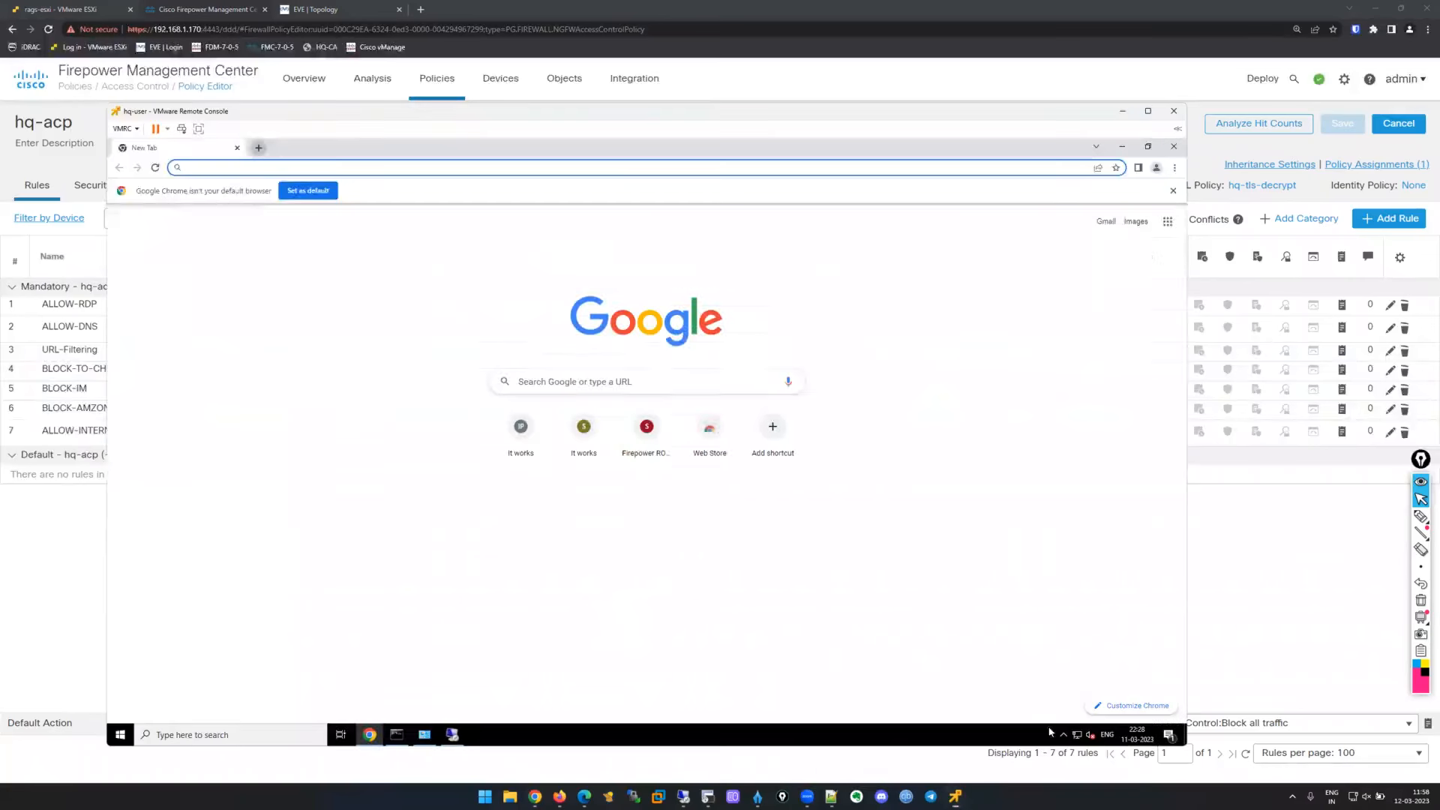
left_click(451, 164)
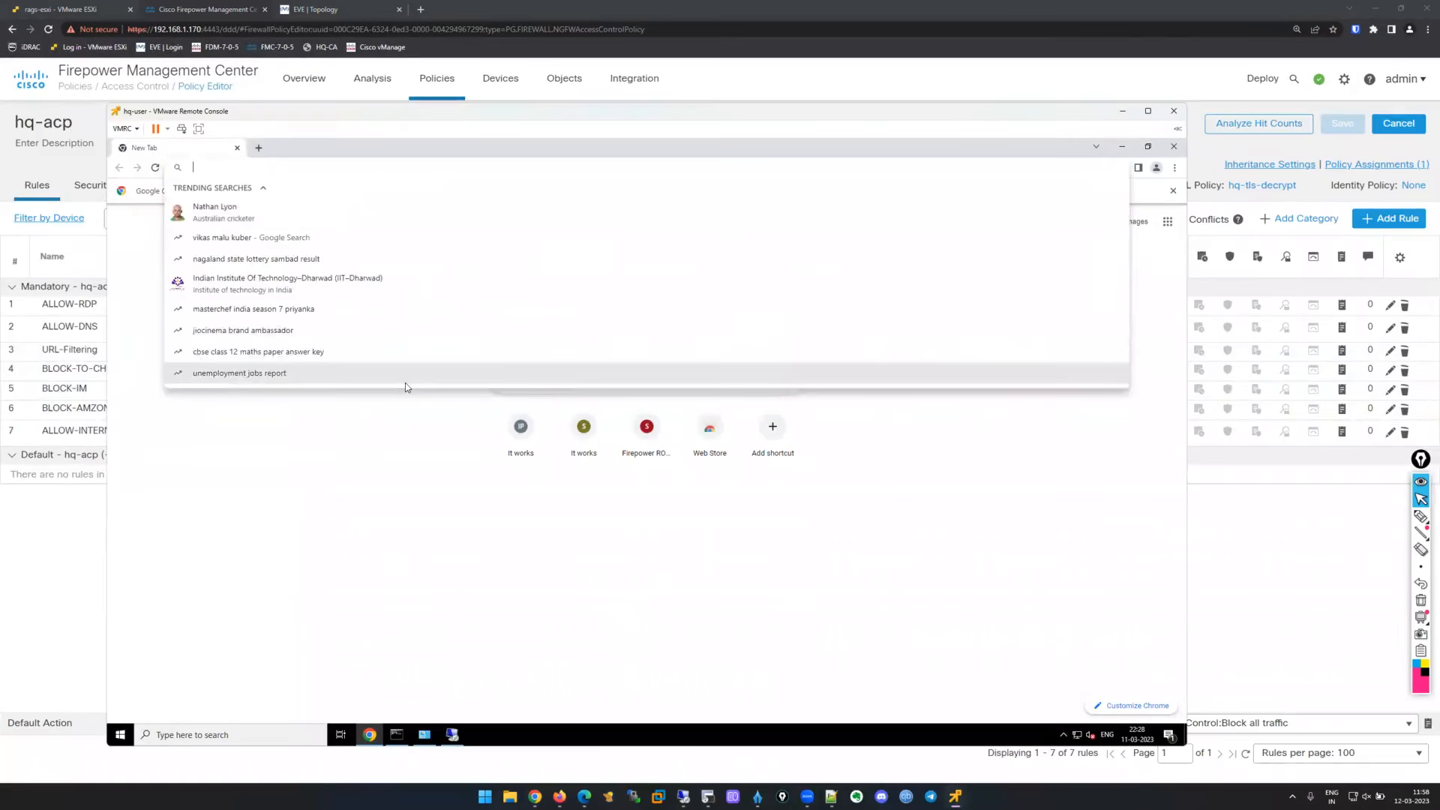
type("facebook.com")
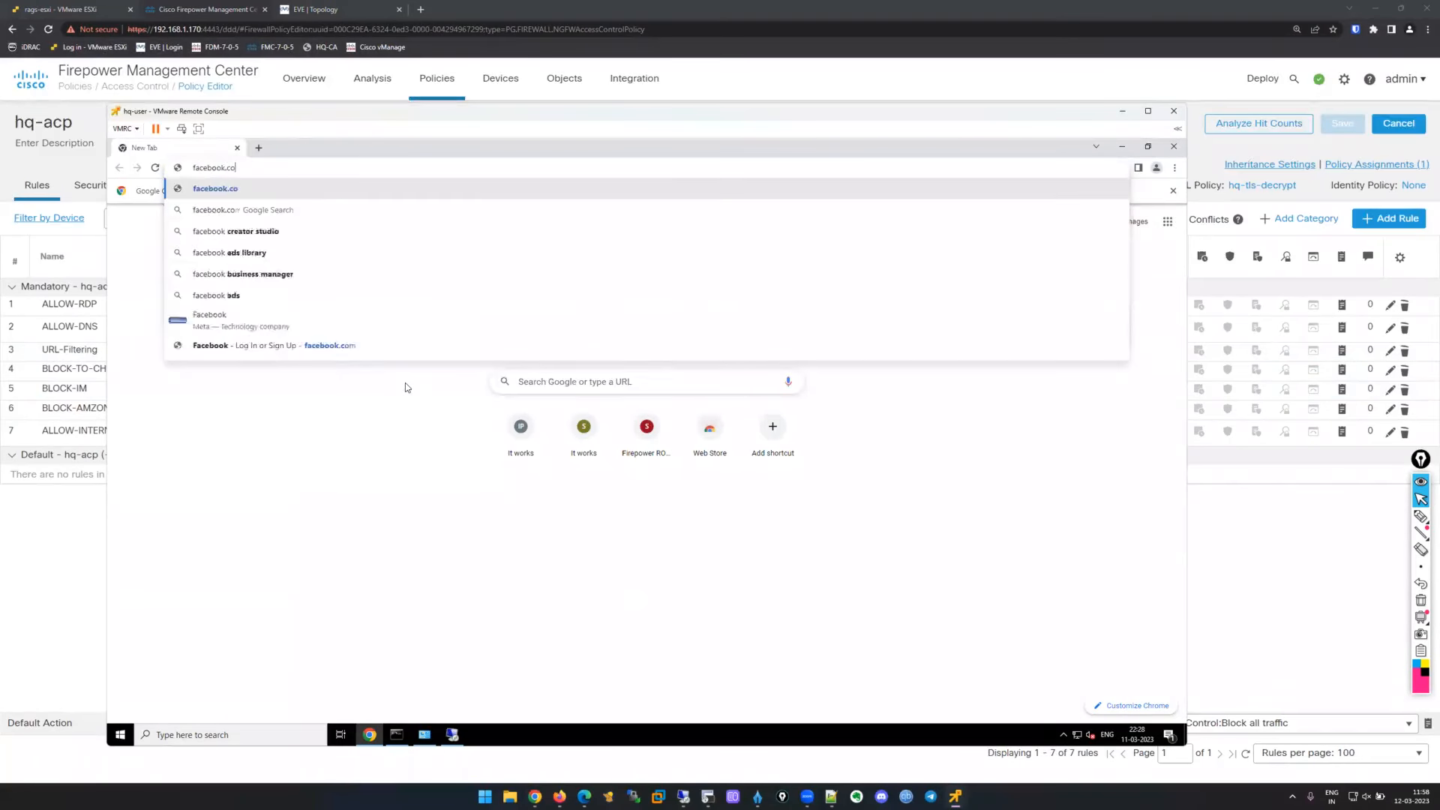
key("Return")
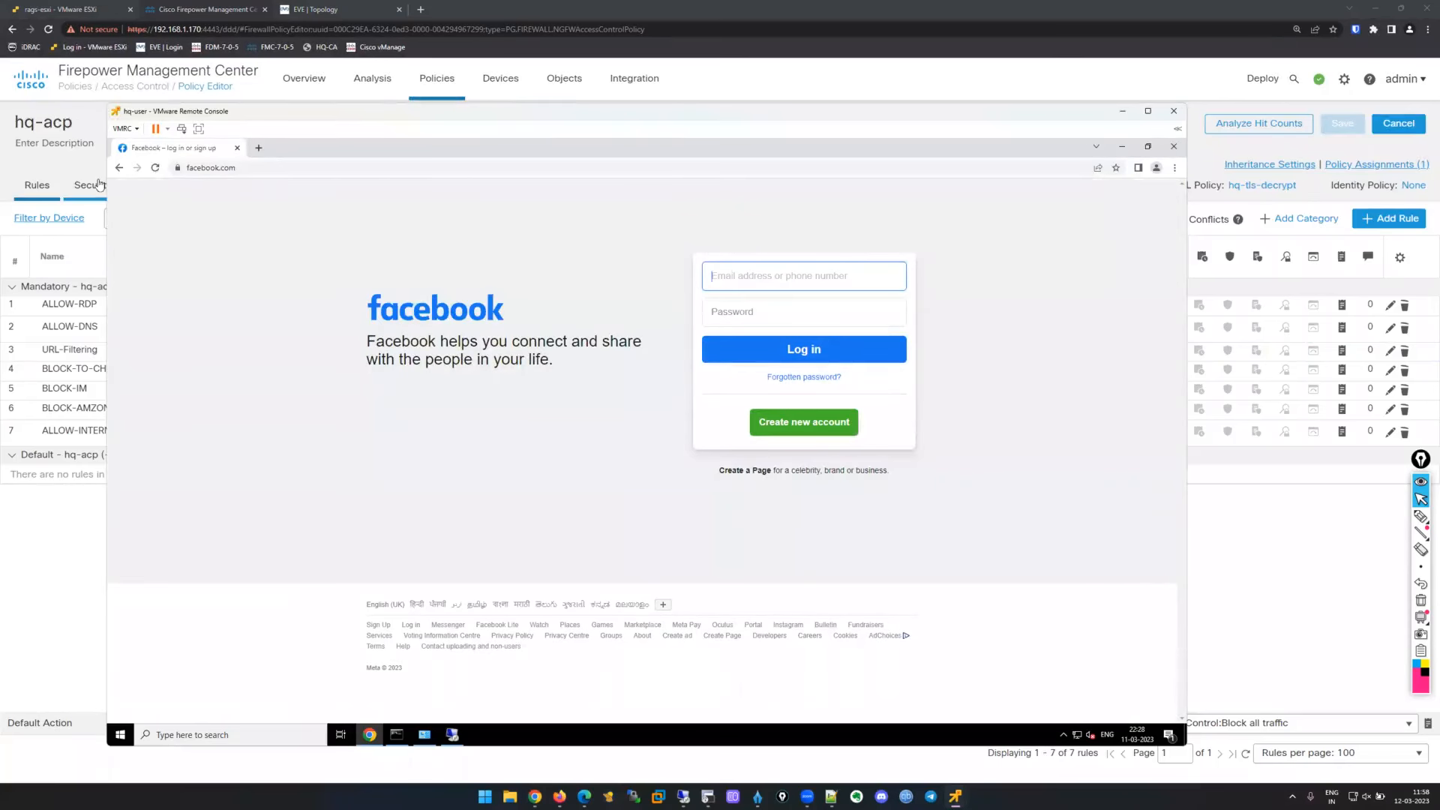
Verify the facebook.com certificate is issued by ftd-01.secure.lab (Secure-Lab), then close the viewer.
left_click(178, 168)
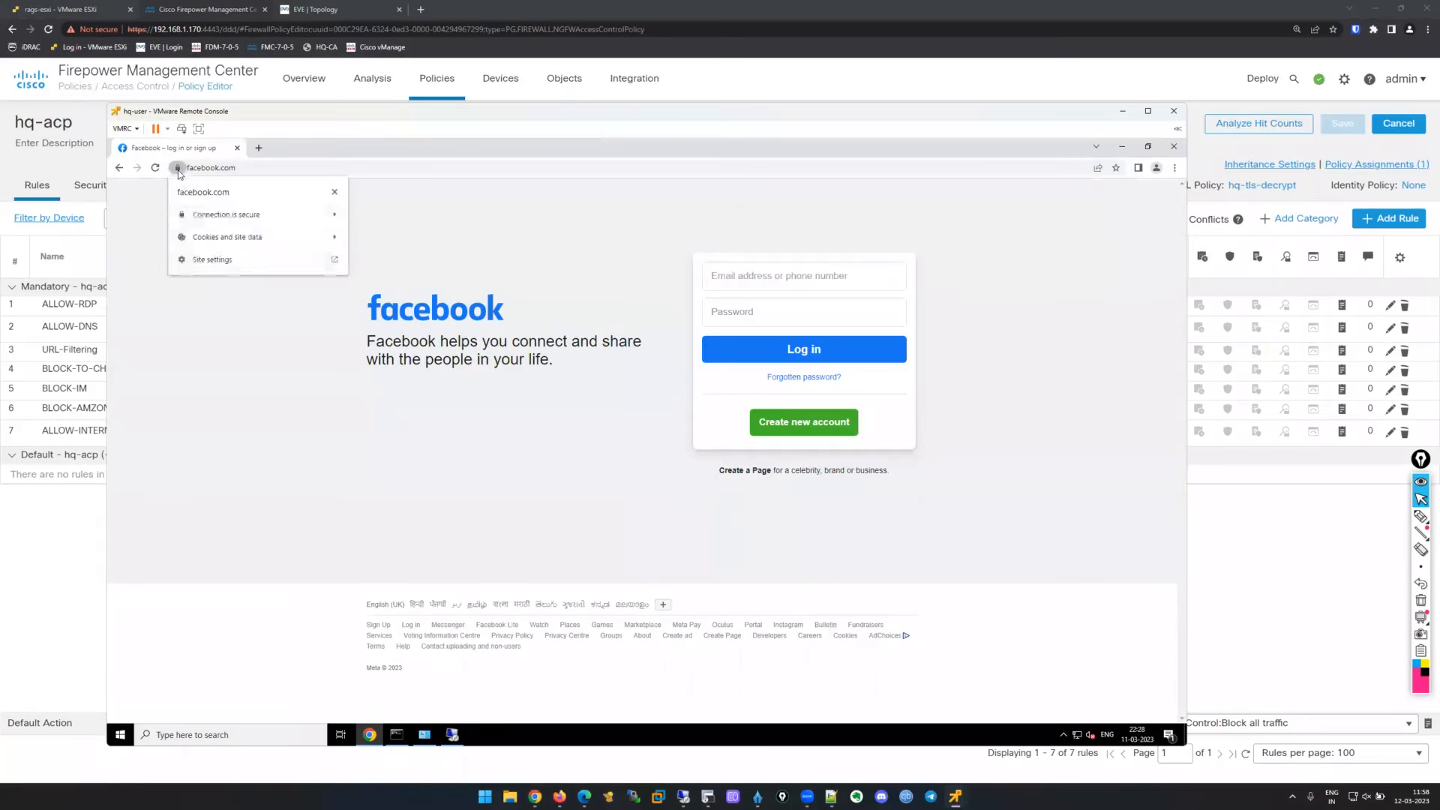
left_click(261, 217)
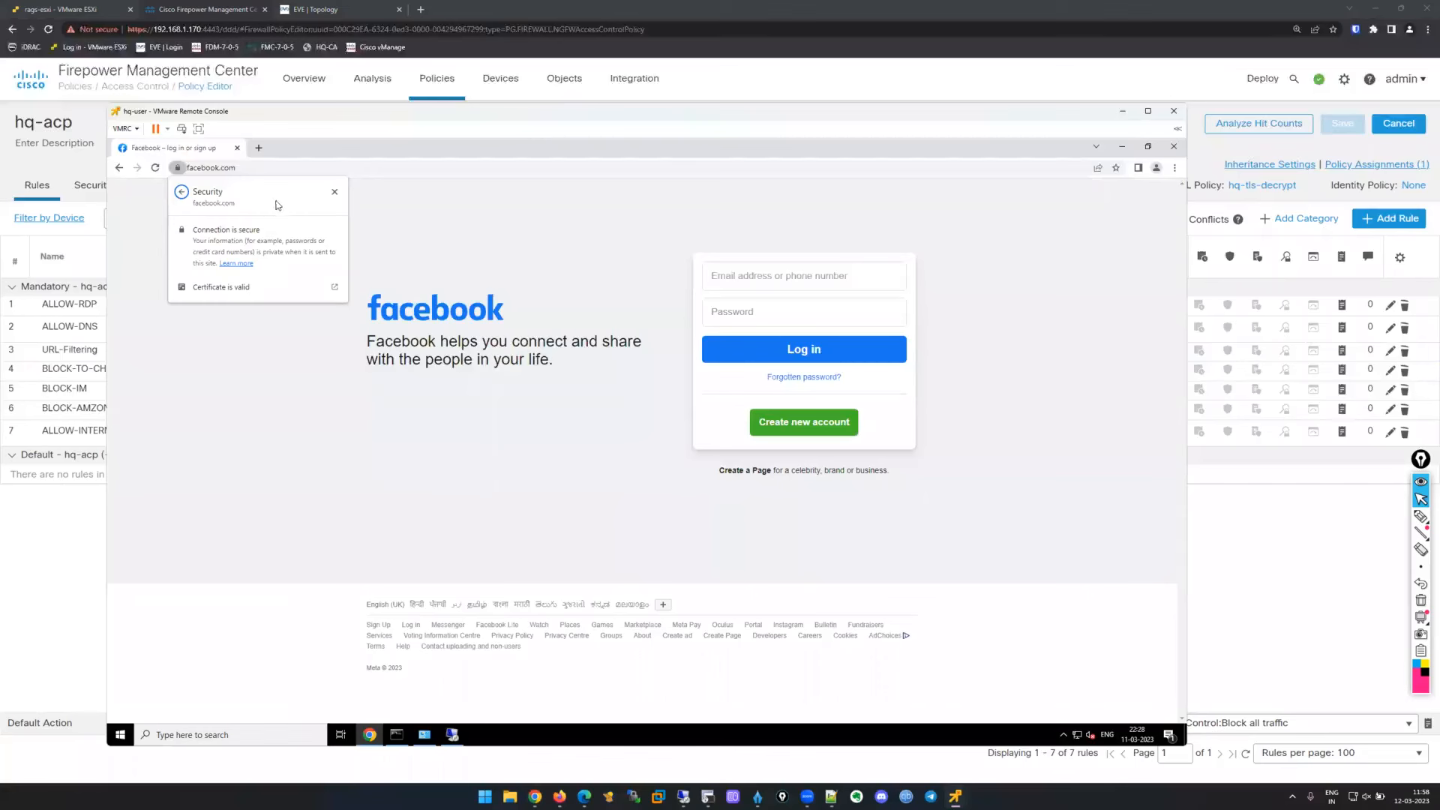
left_click(239, 290)
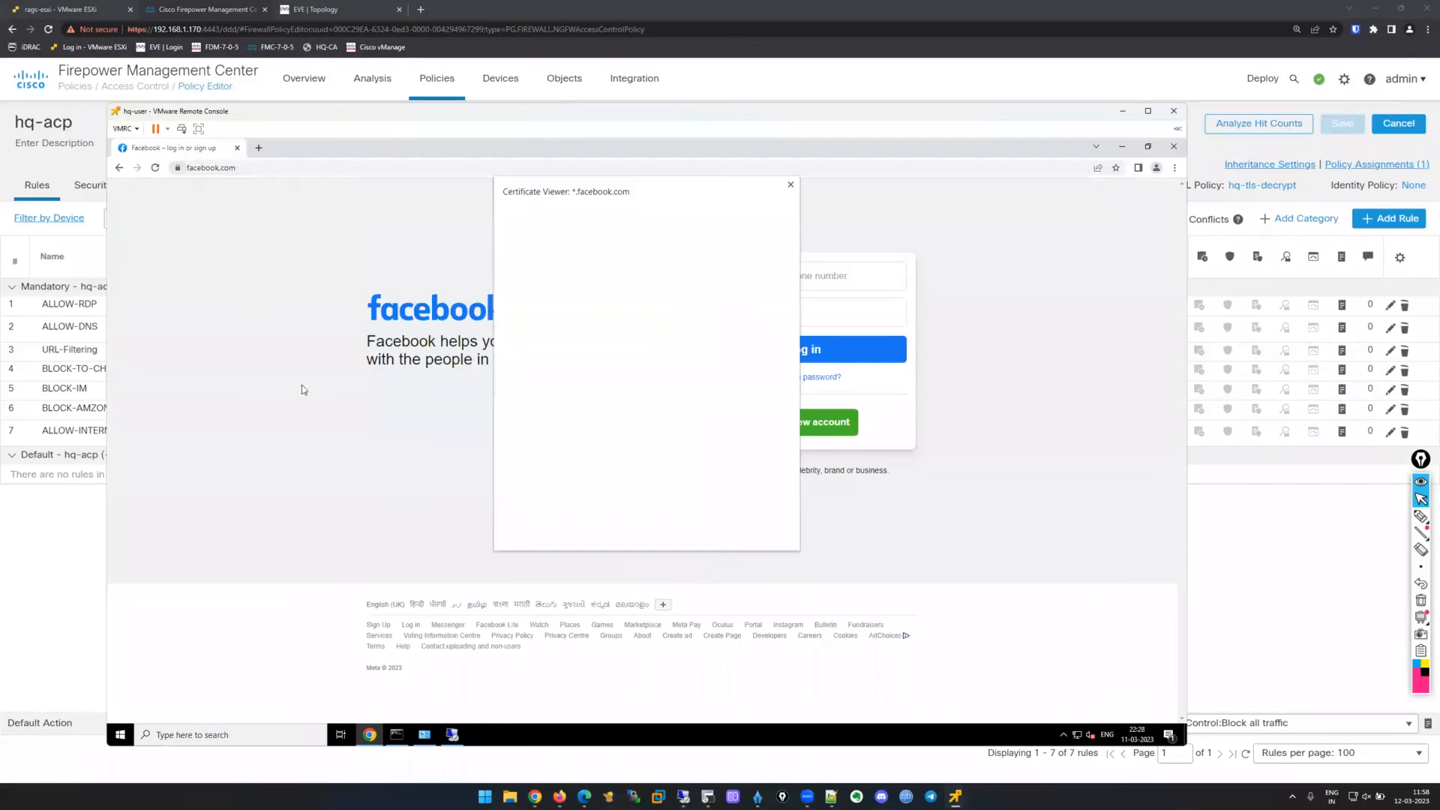
left_click_drag(653, 325, 513, 324)
double_click(553, 332)
left_click_drag(632, 345, 516, 323)
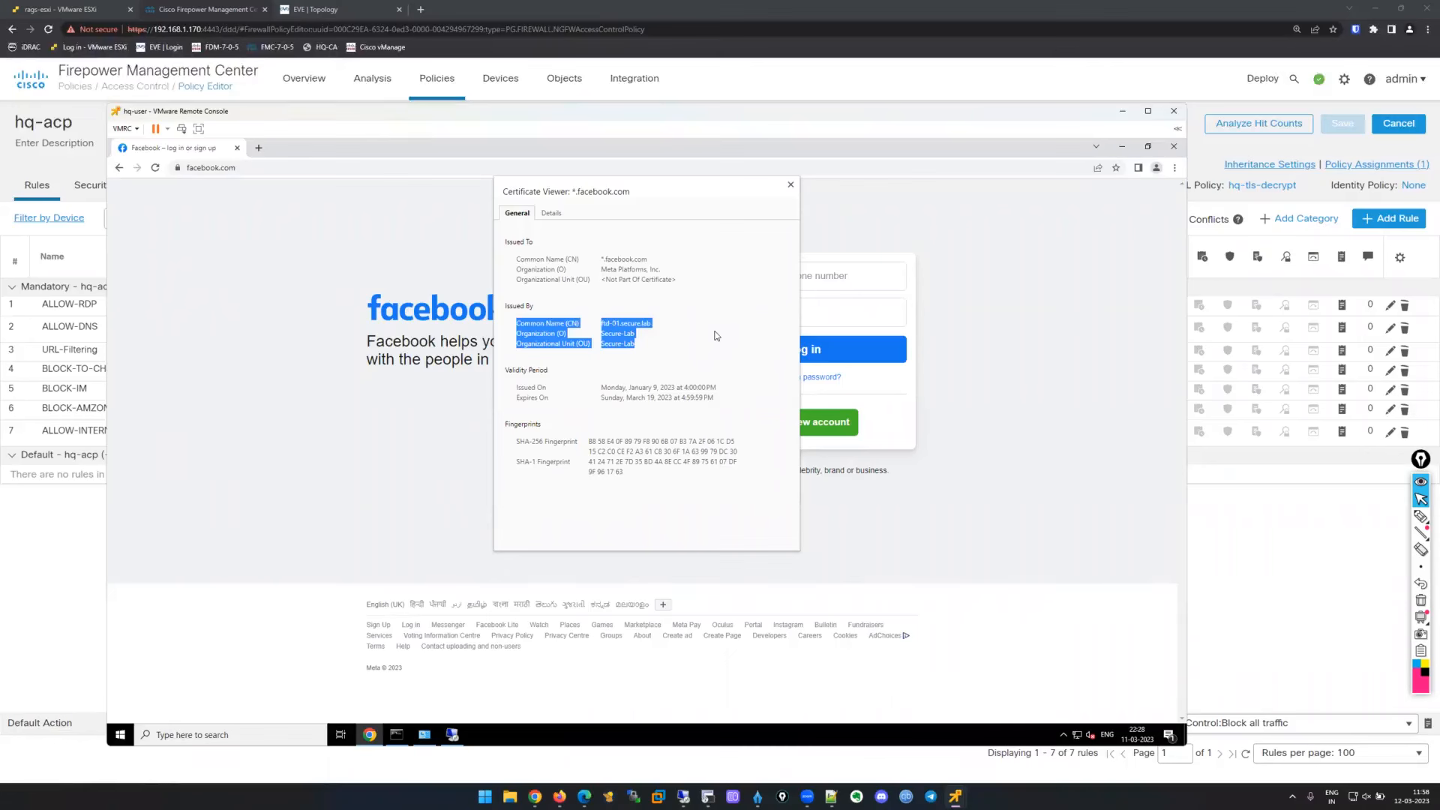
left_click(990, 430)
left_click(791, 186)
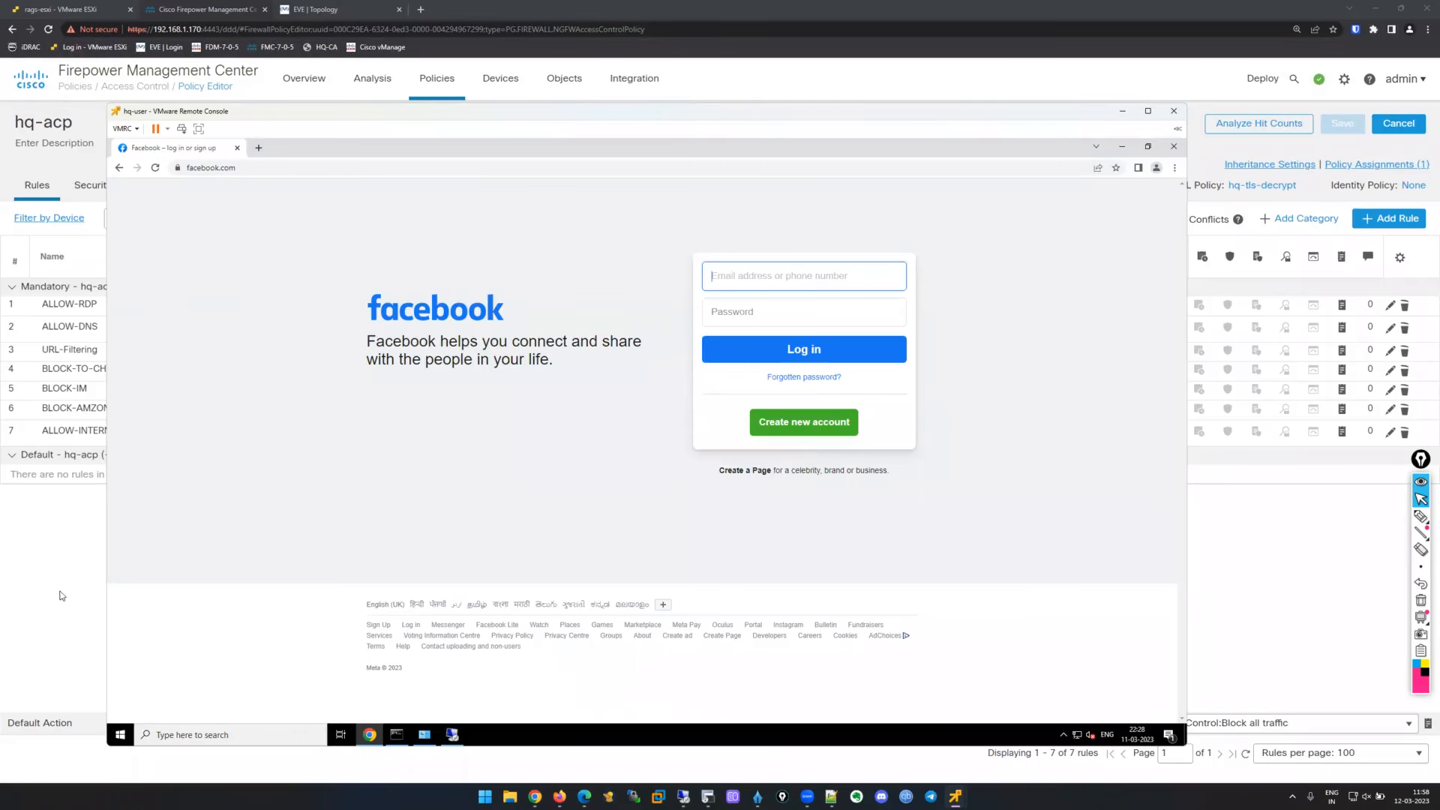
left_click(104, 543)
Open the Connection Events table and scroll across to the SSL Status column.
mouse_move(373, 78)
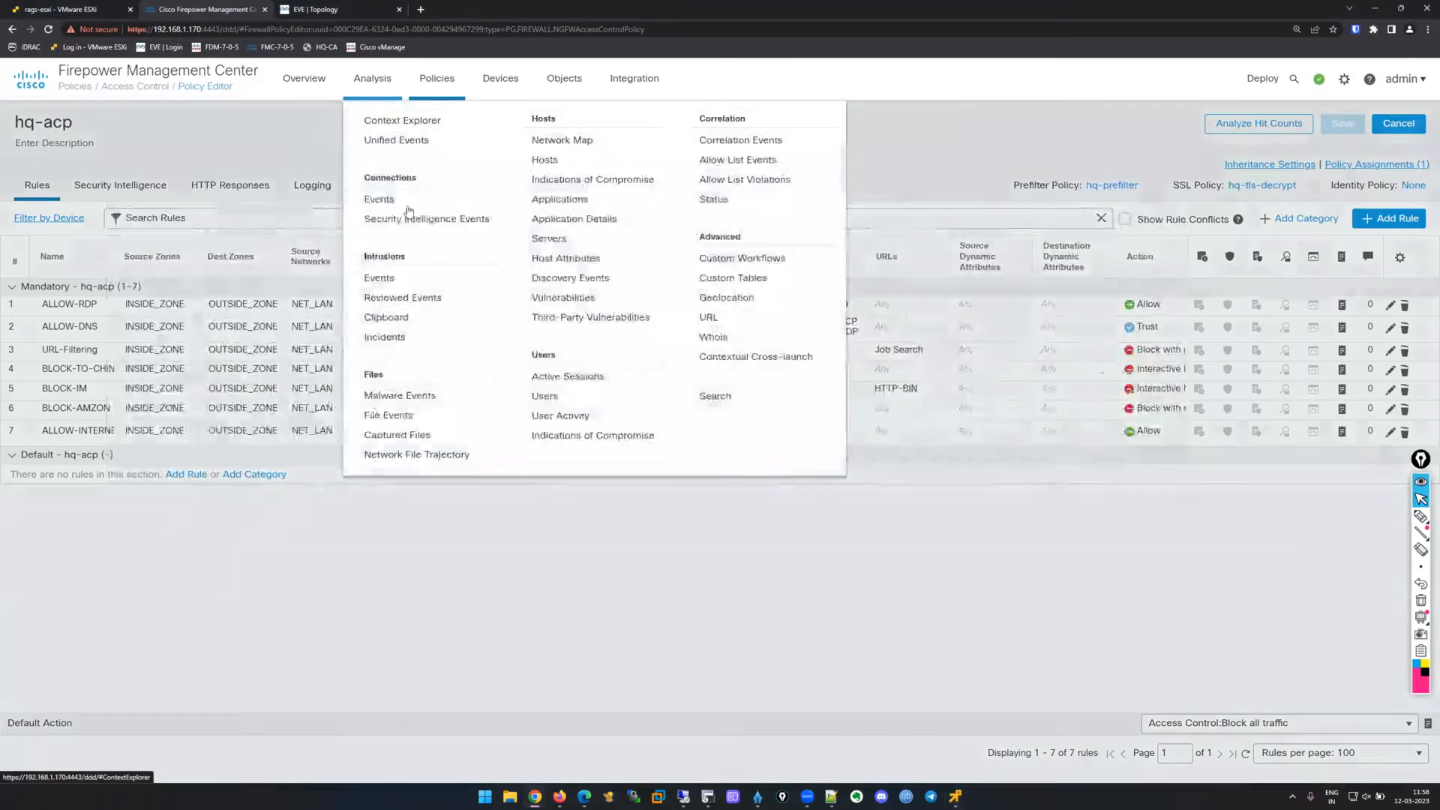
left_click(668, 177)
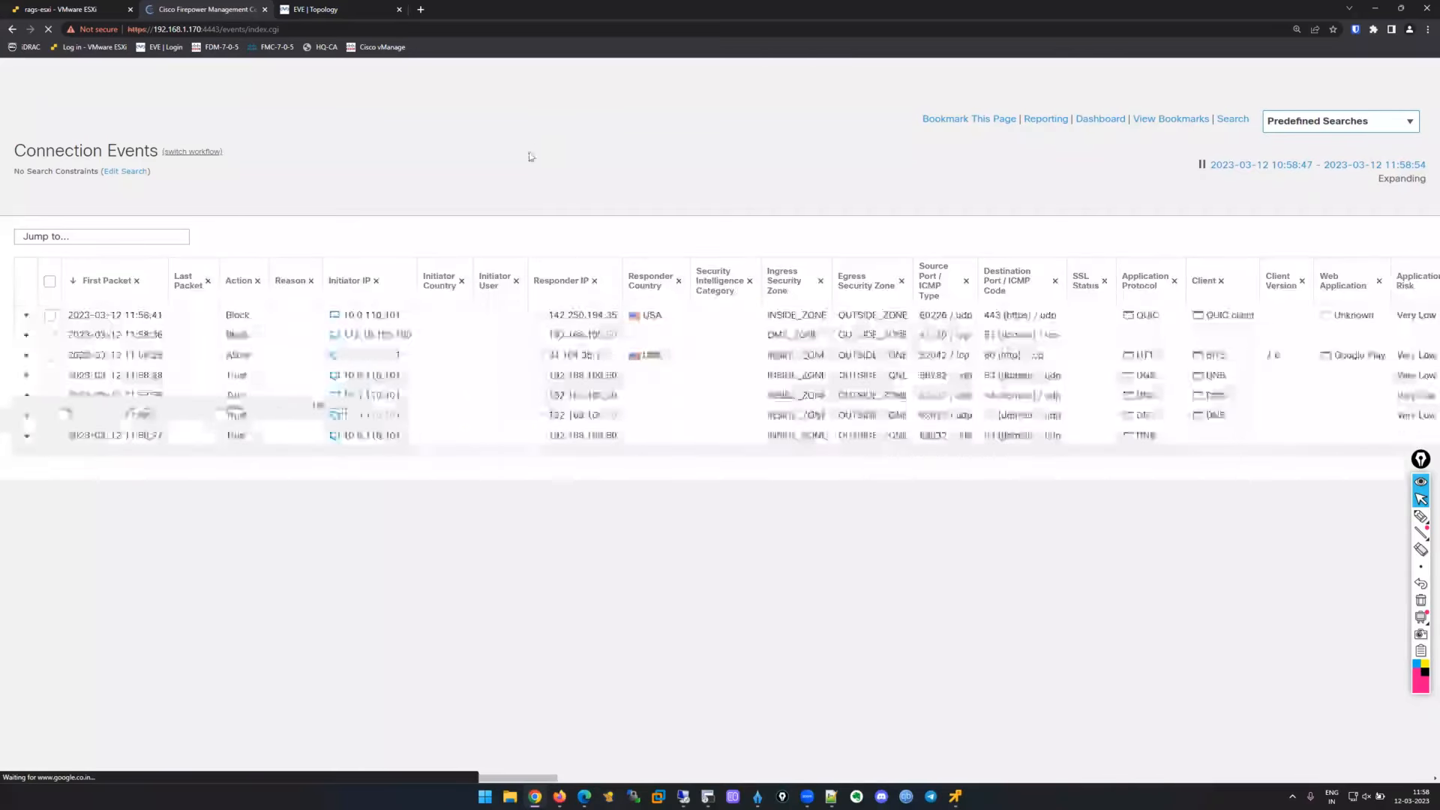
scroll(924, 504, "right", 2)
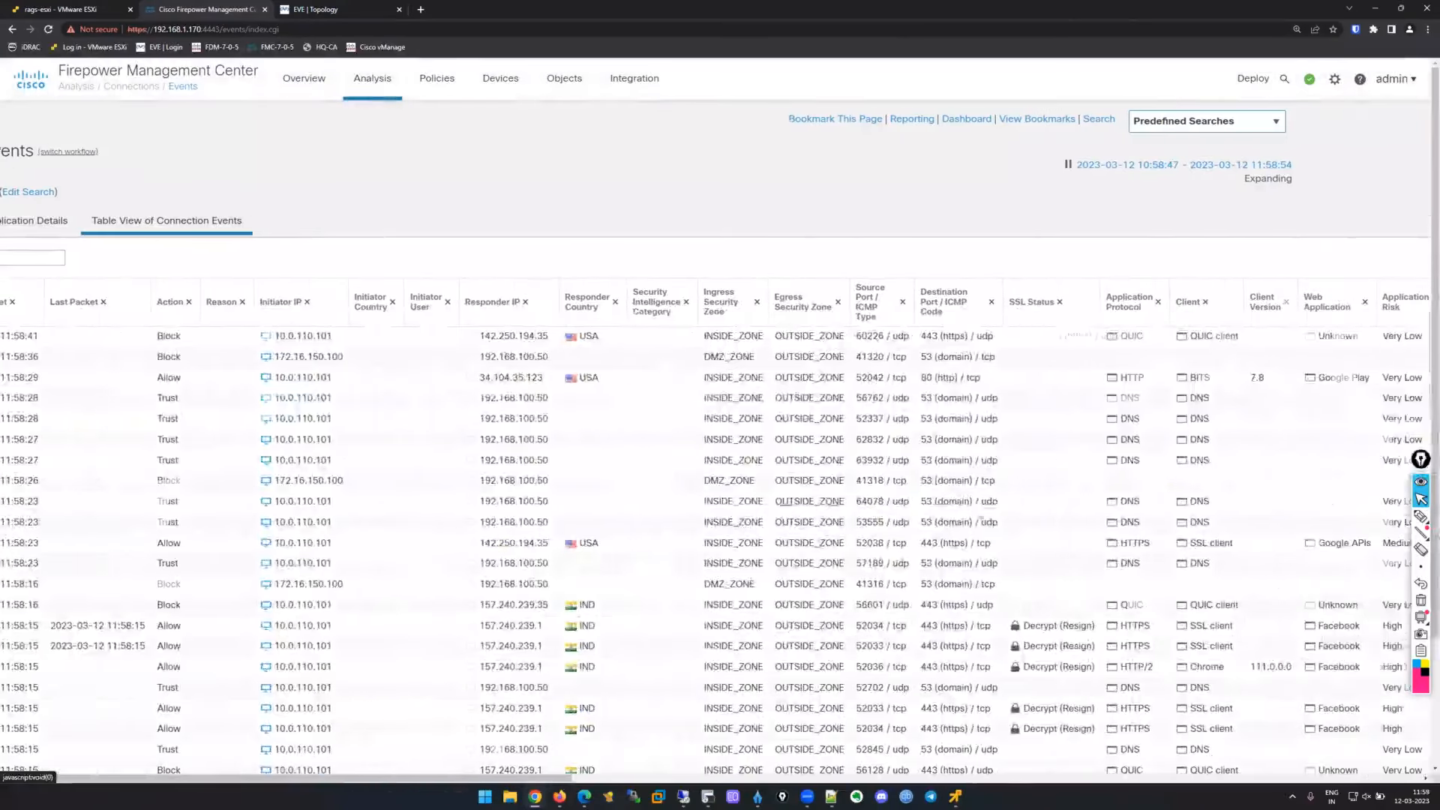
scroll(1052, 477, "down", 1)
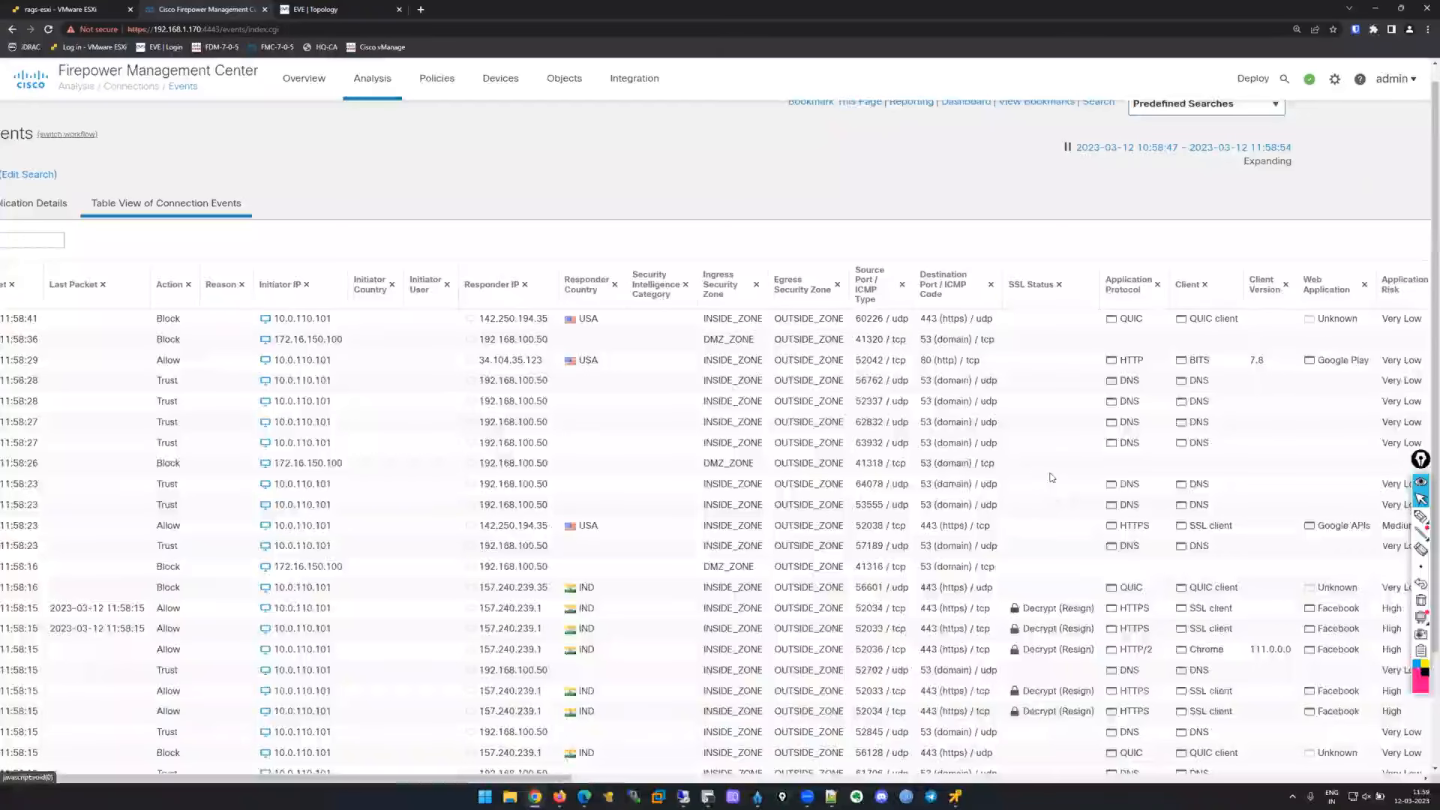
scroll(1052, 477, "down", 2)
scroll(1118, 468, "right", 3)
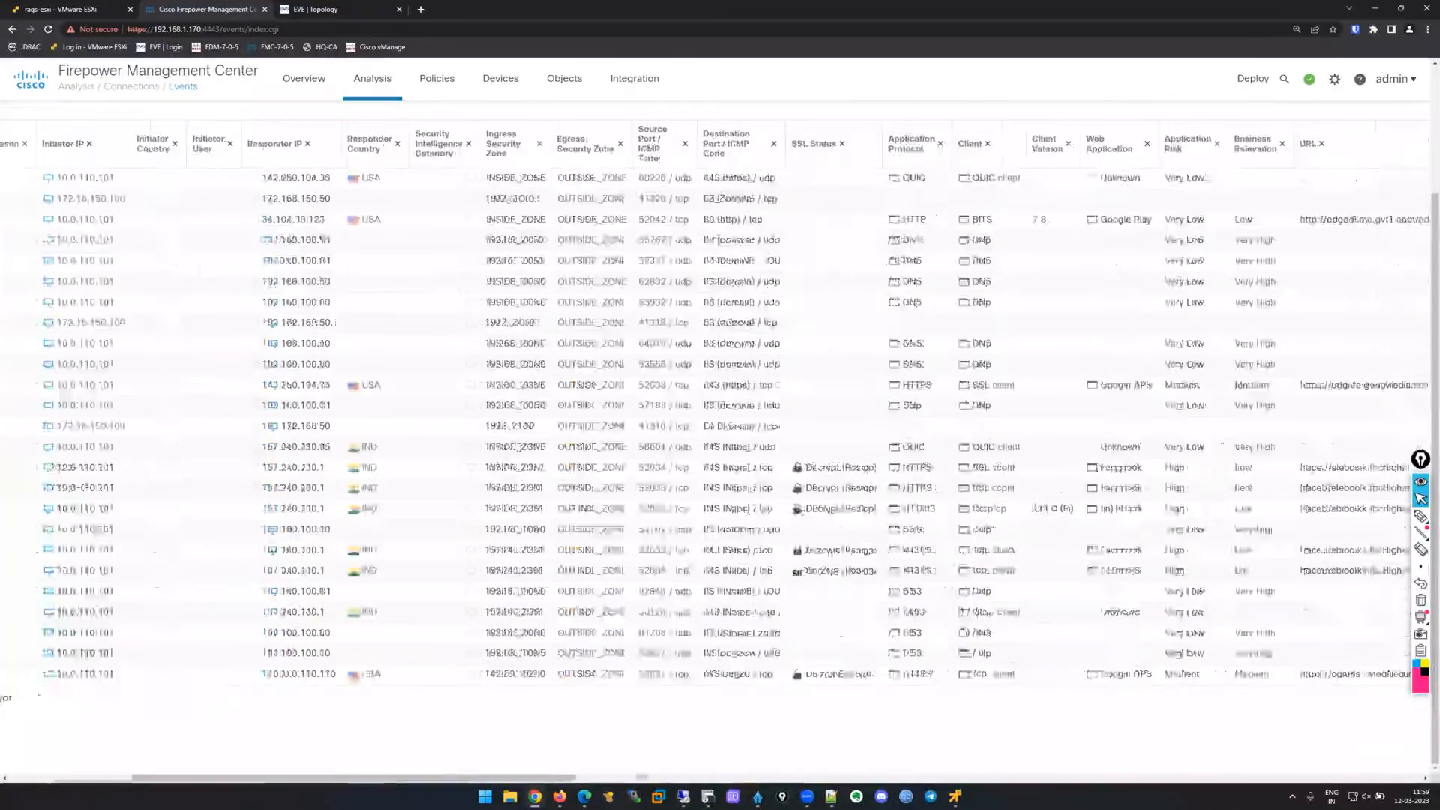
Highlight the Facebook HTTPS rows to 157.240.239.1 marked Decrypt (Resign) and review their columns.
left_click_drag(785, 467, 1166, 599)
left_click(1031, 581)
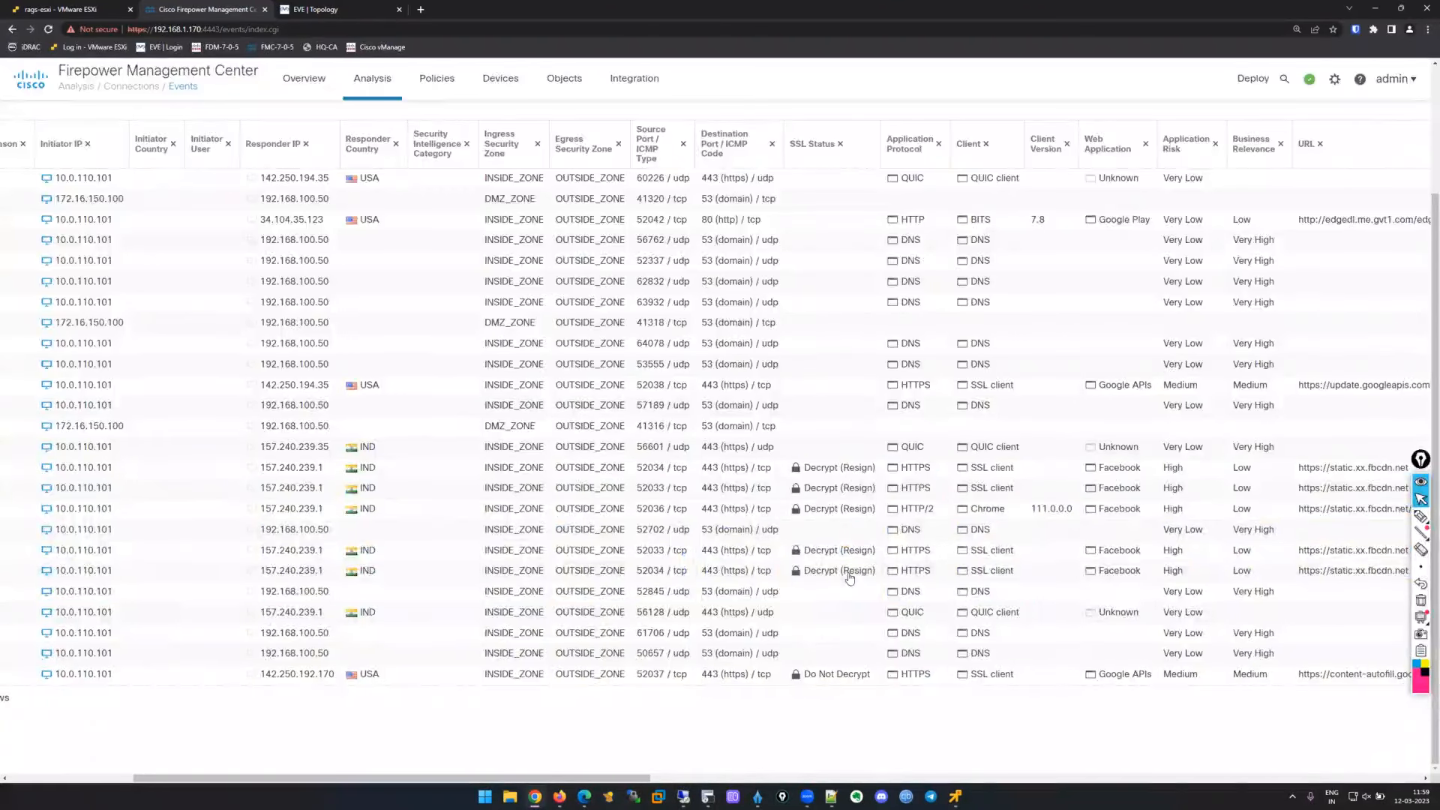
scroll(850, 577, "right", 1)
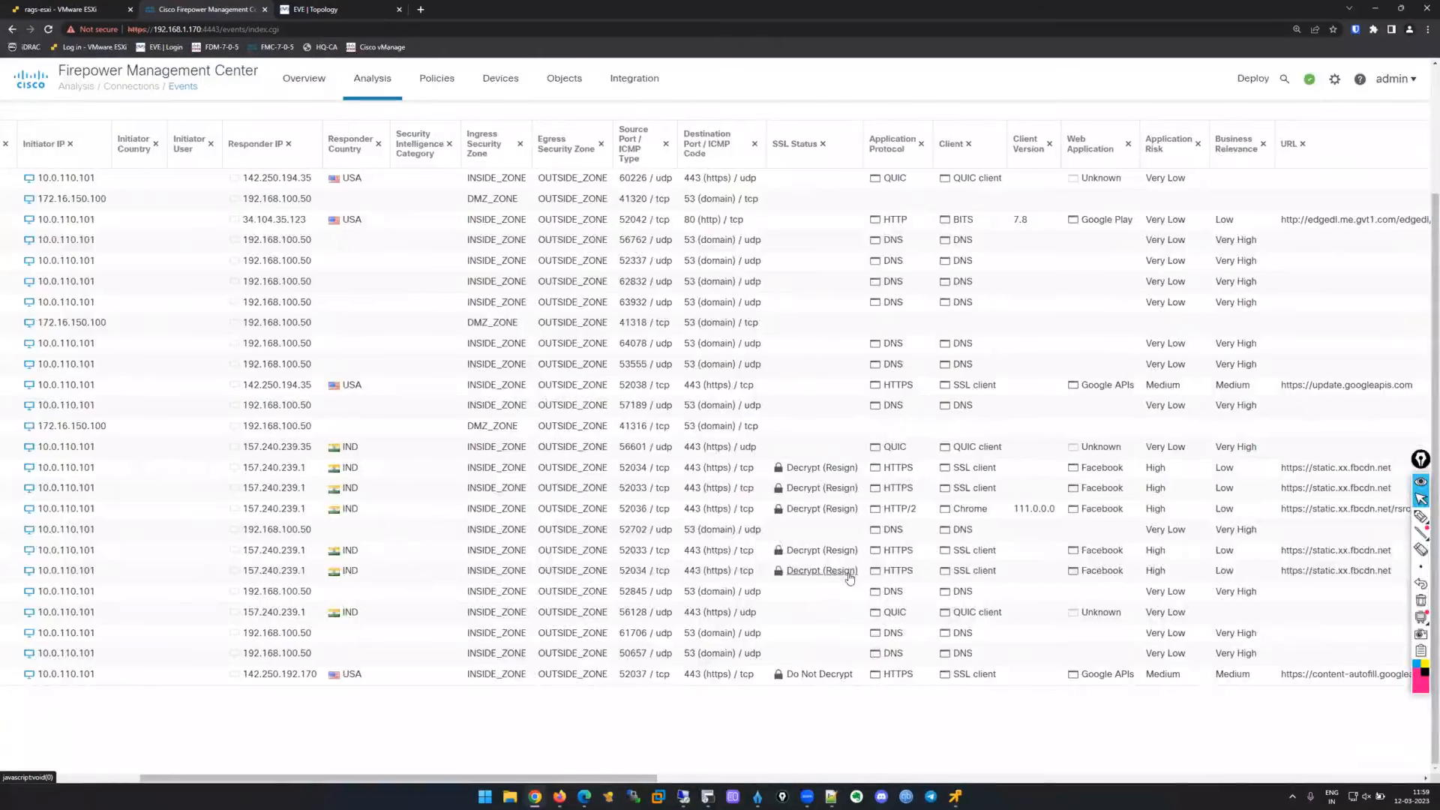
scroll(850, 577, "right", 2)
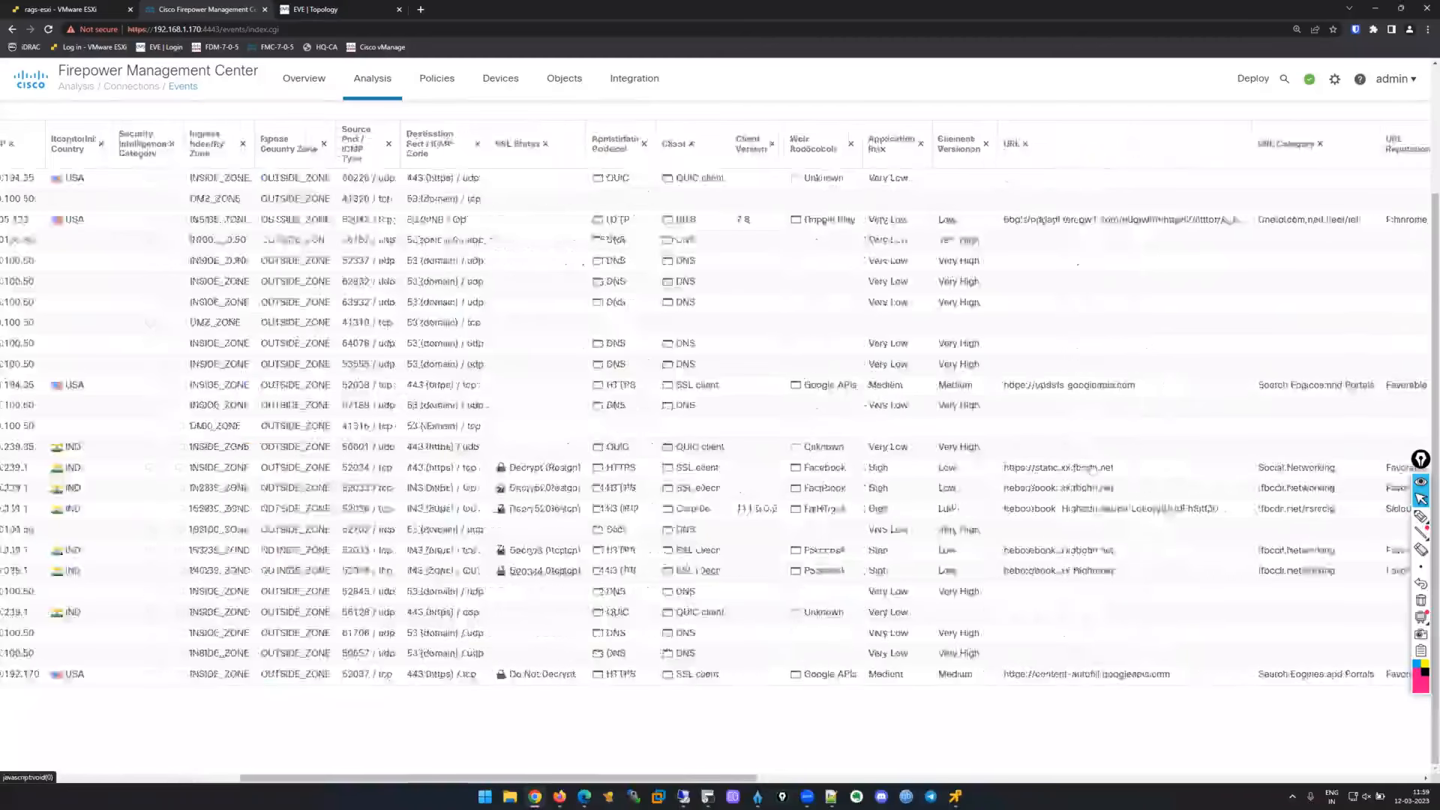
scroll(1084, 469, "right", 2)
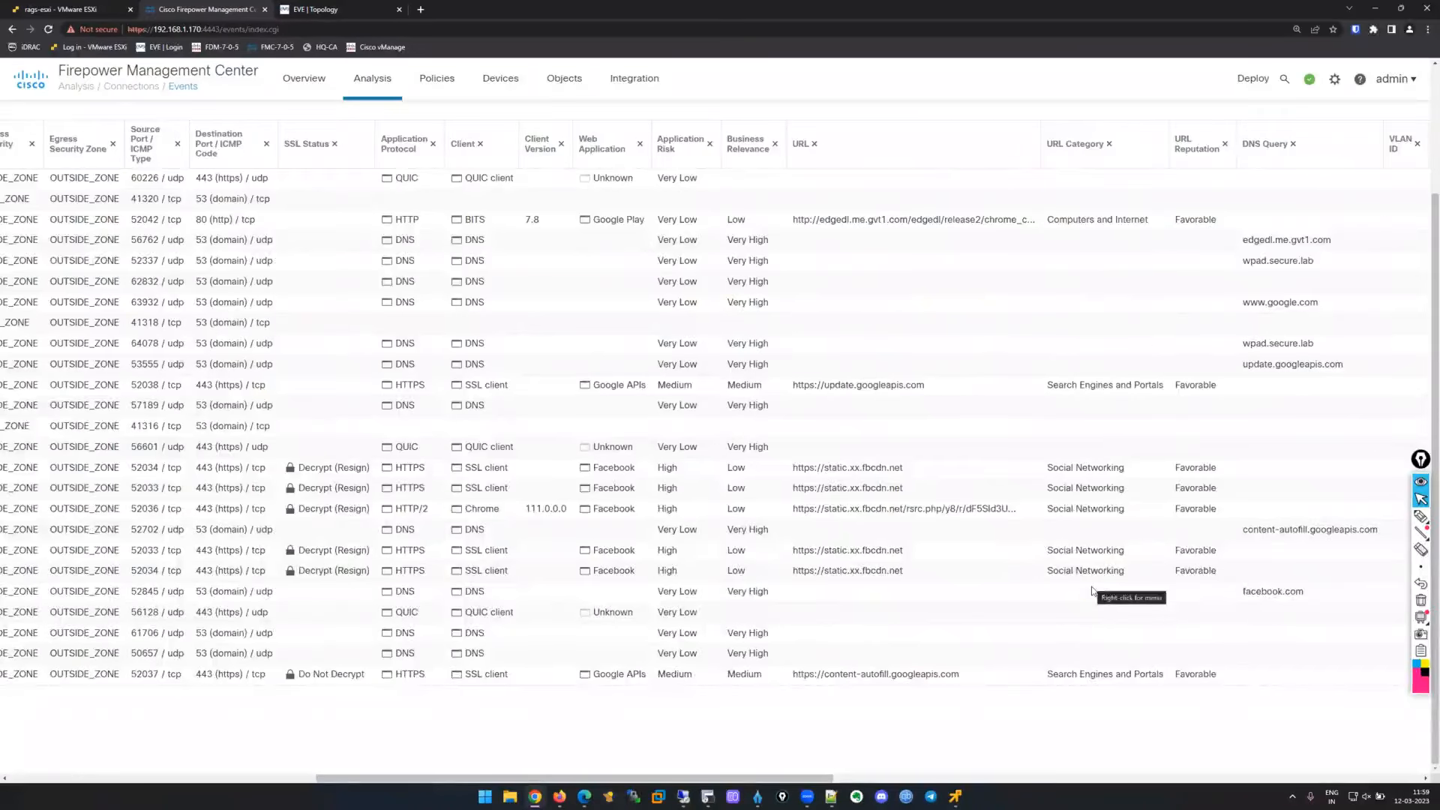
scroll(1092, 587, "right", 1)
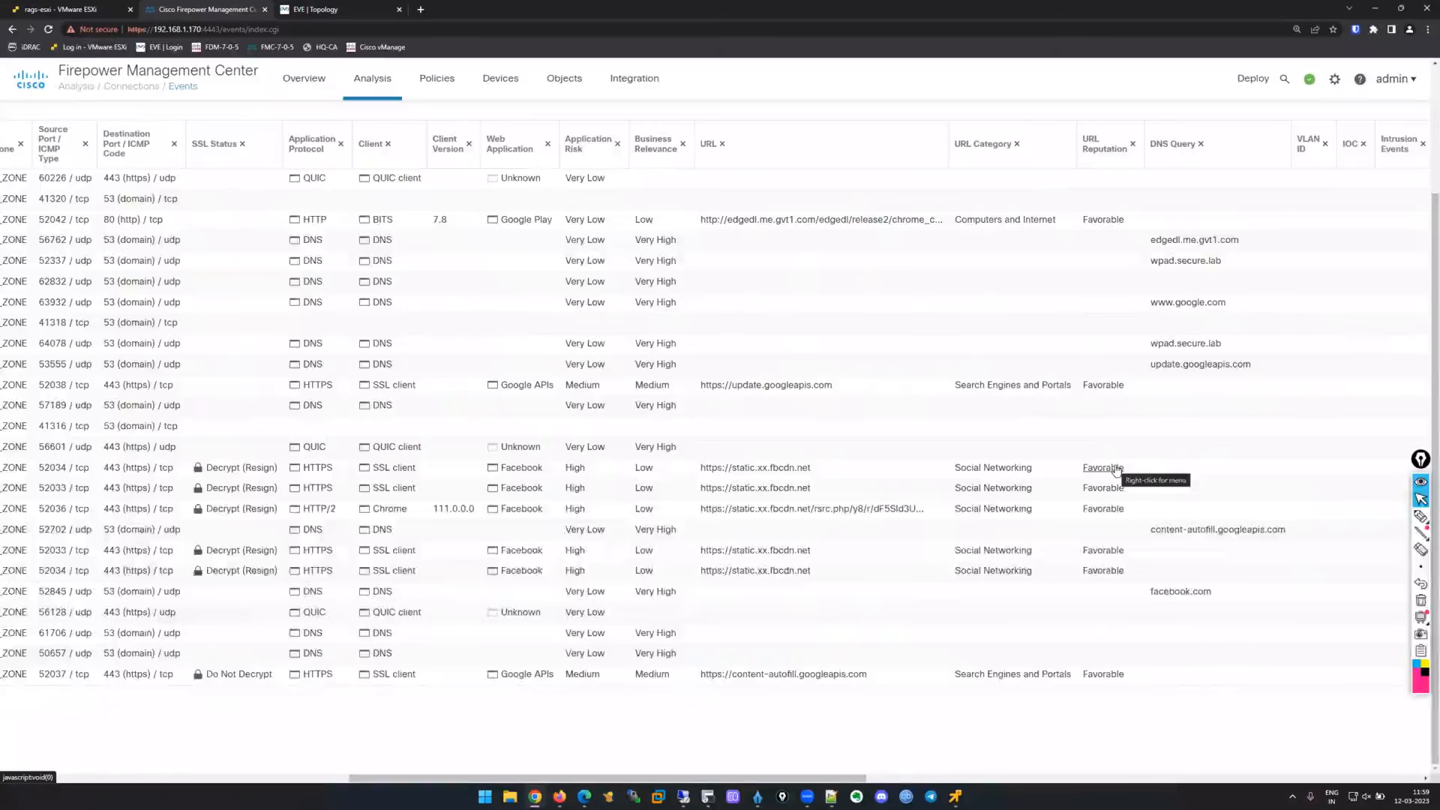
scroll(844, 598, "left", 1)
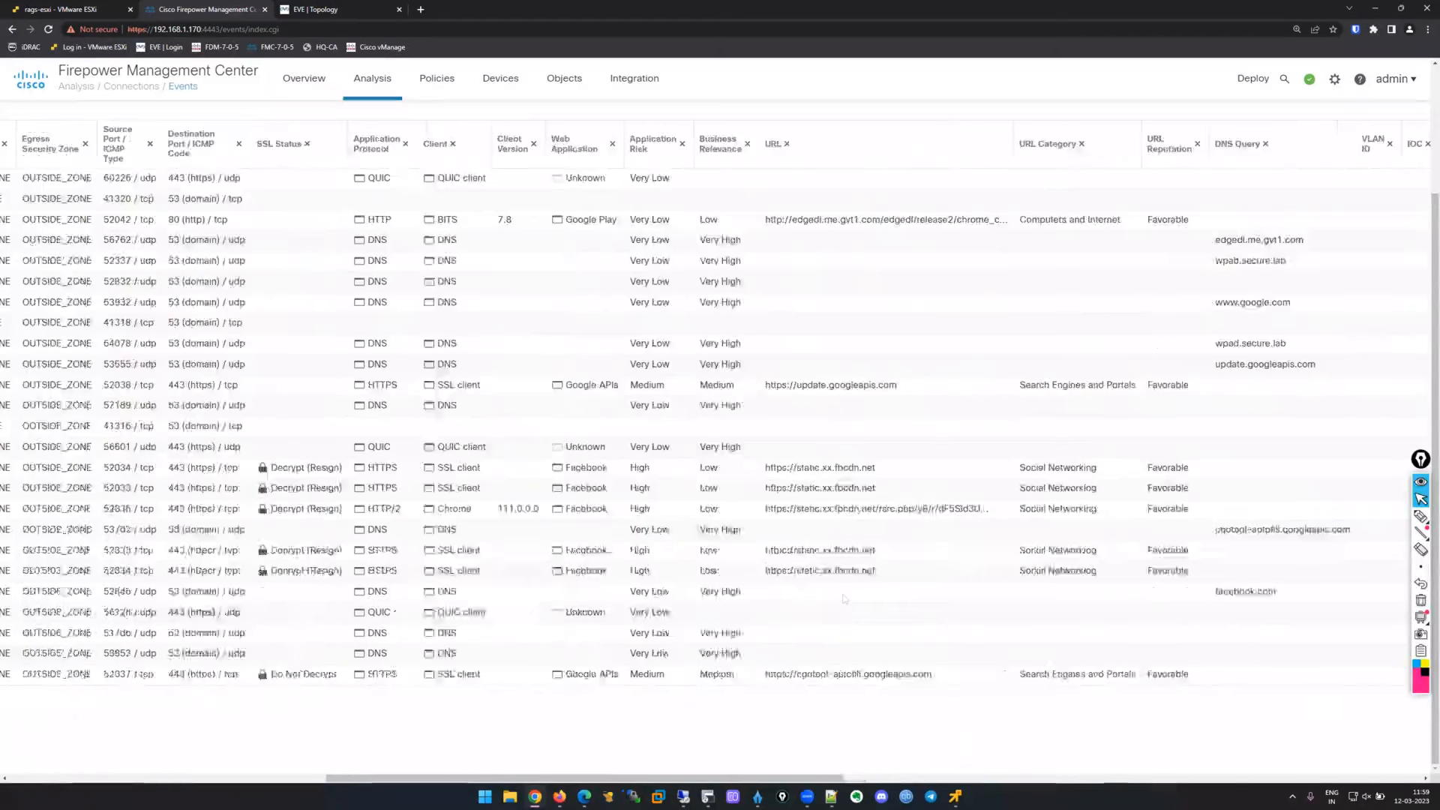
scroll(825, 562, "left", 5)
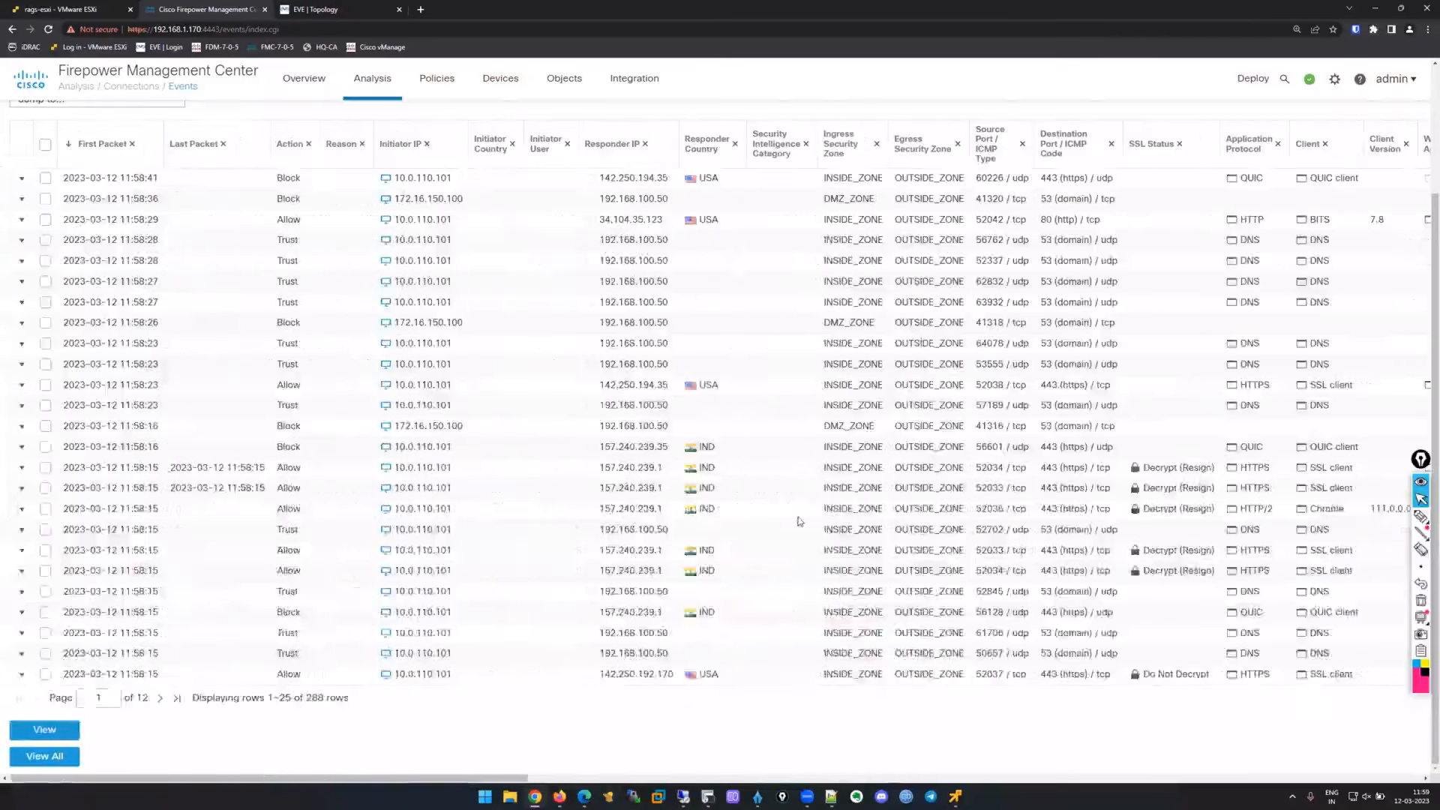
scroll(800, 522, "left", 1)
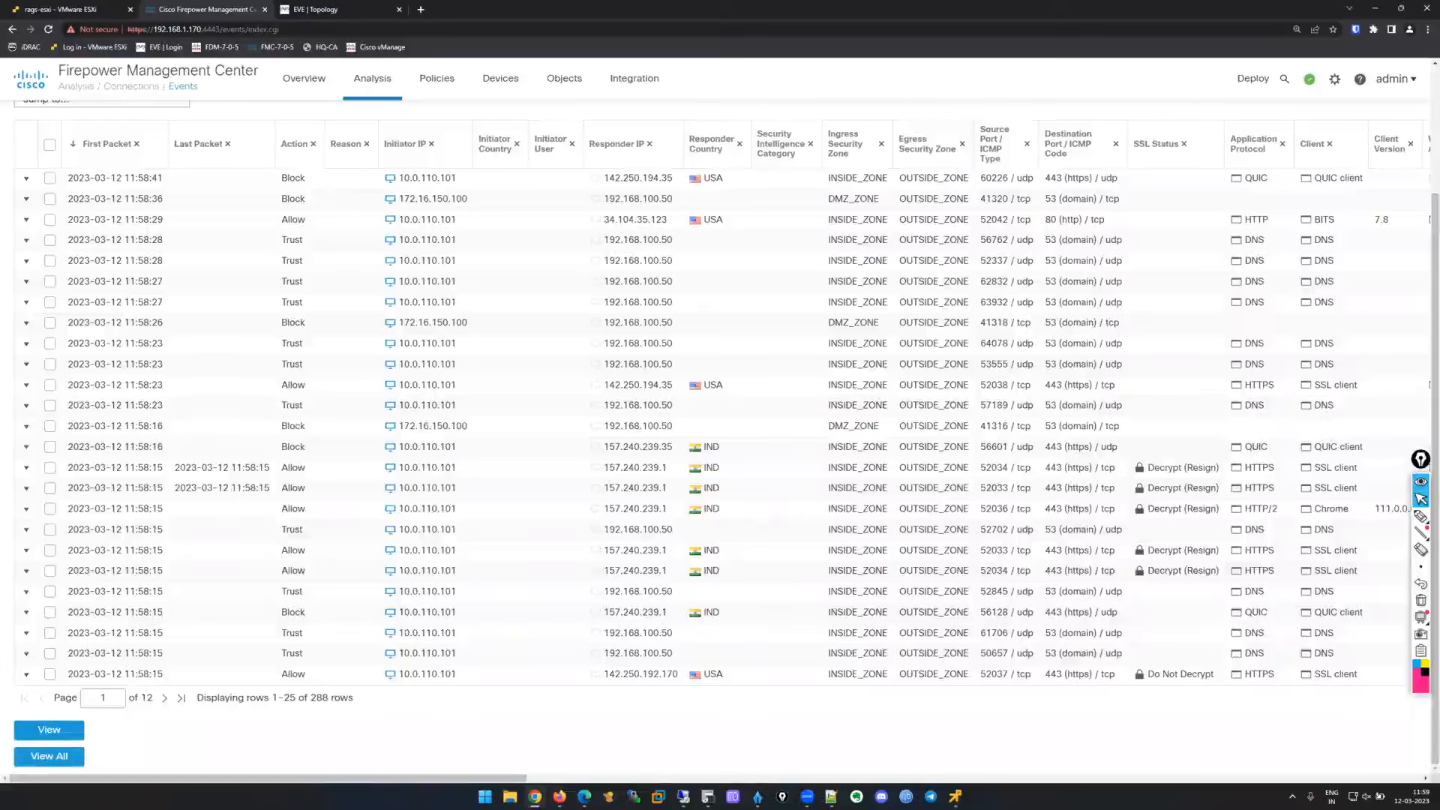
key("alt+Tab")
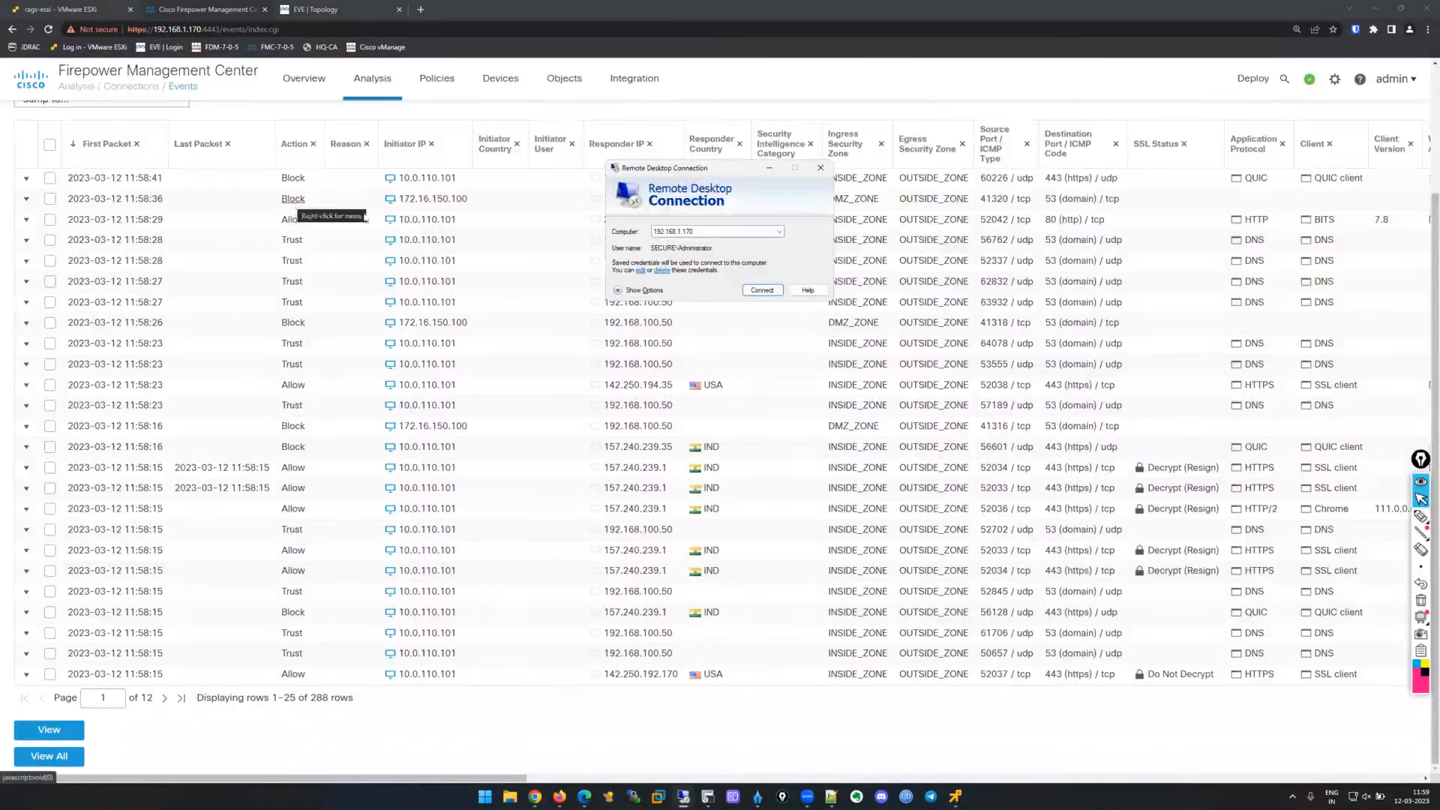
left_click(770, 168)
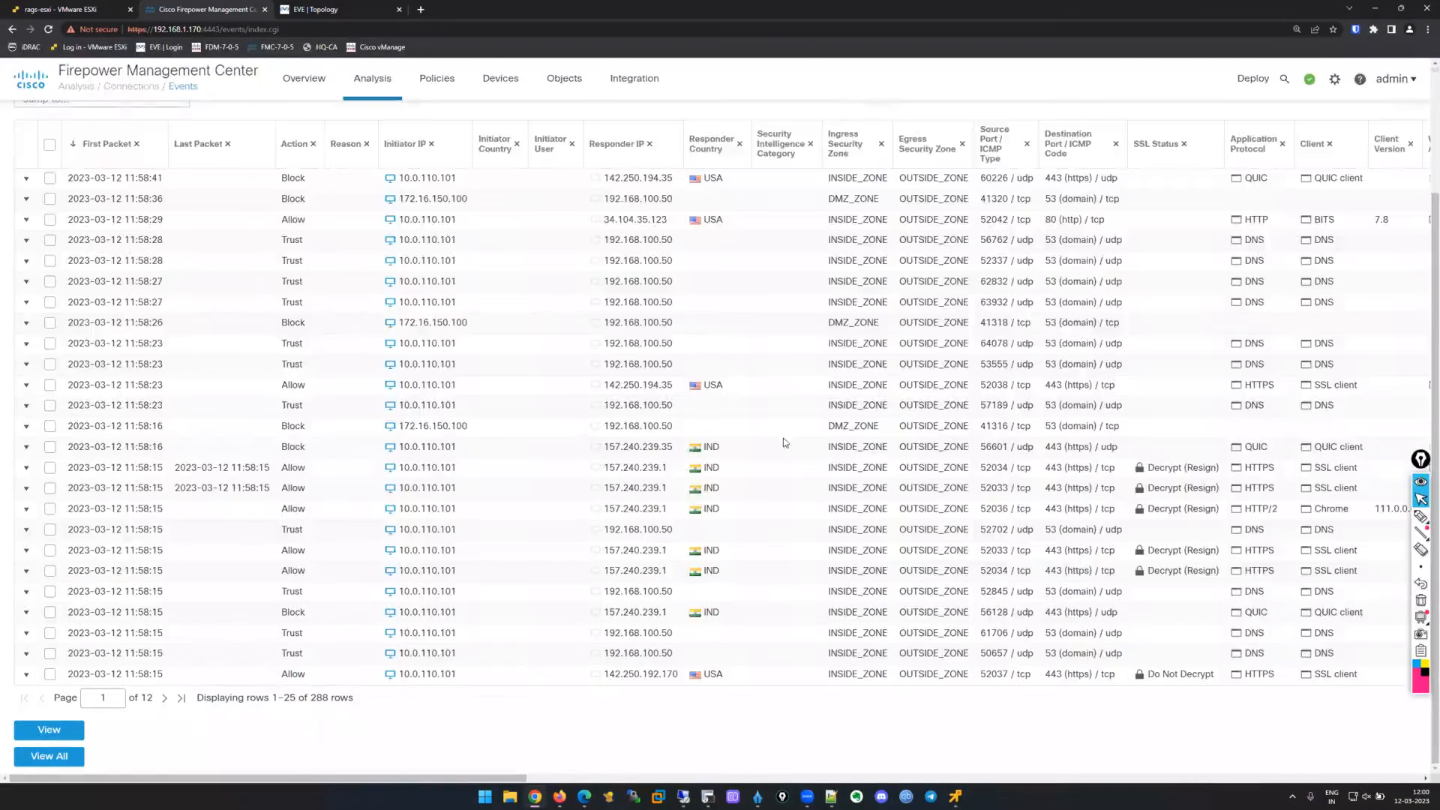
scroll(783, 438, "up", 2)
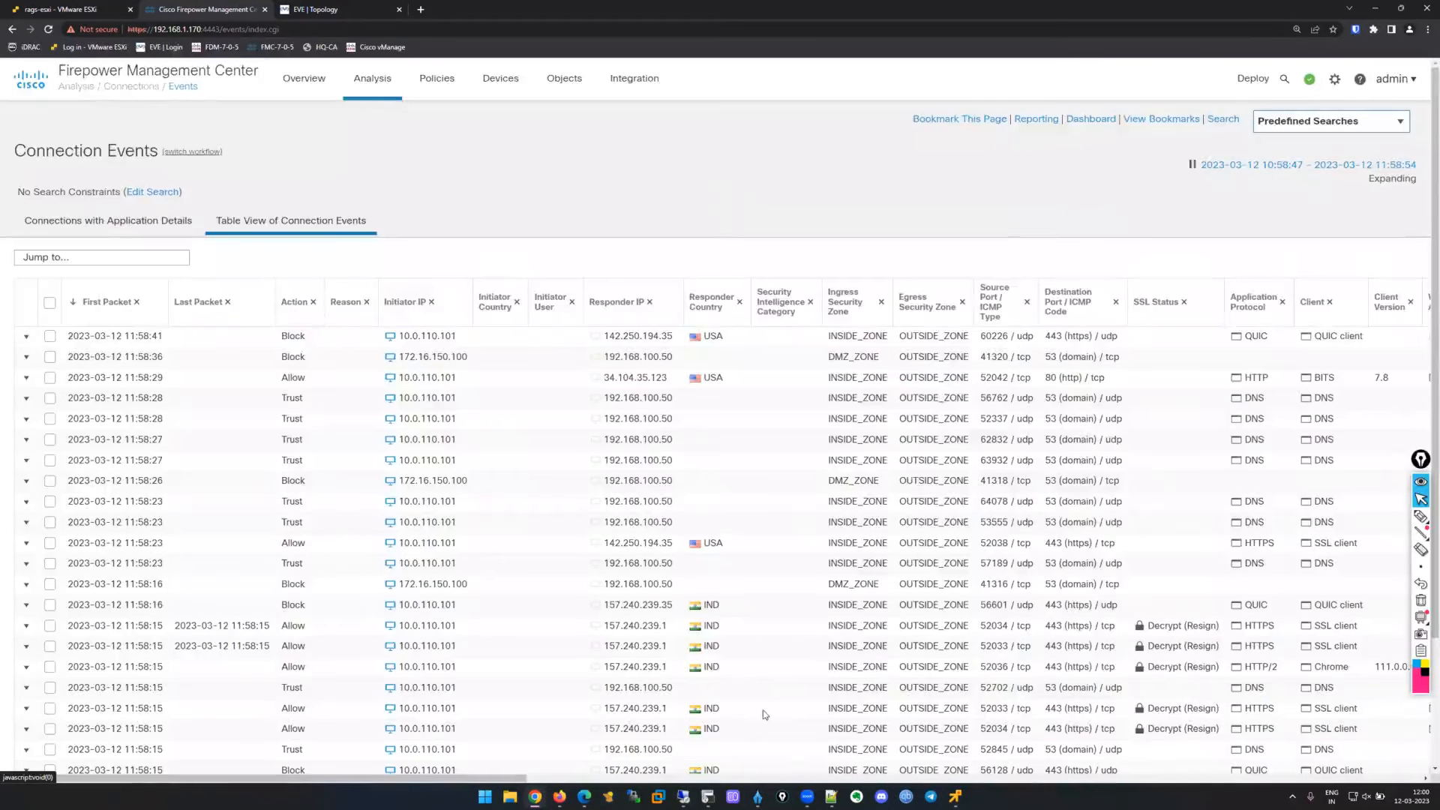
Bring up the 'Incoming Traffic (Decrypt - Known Key)' whiteboard and open the orange pen's thickness and colour settings.
left_click(757, 797)
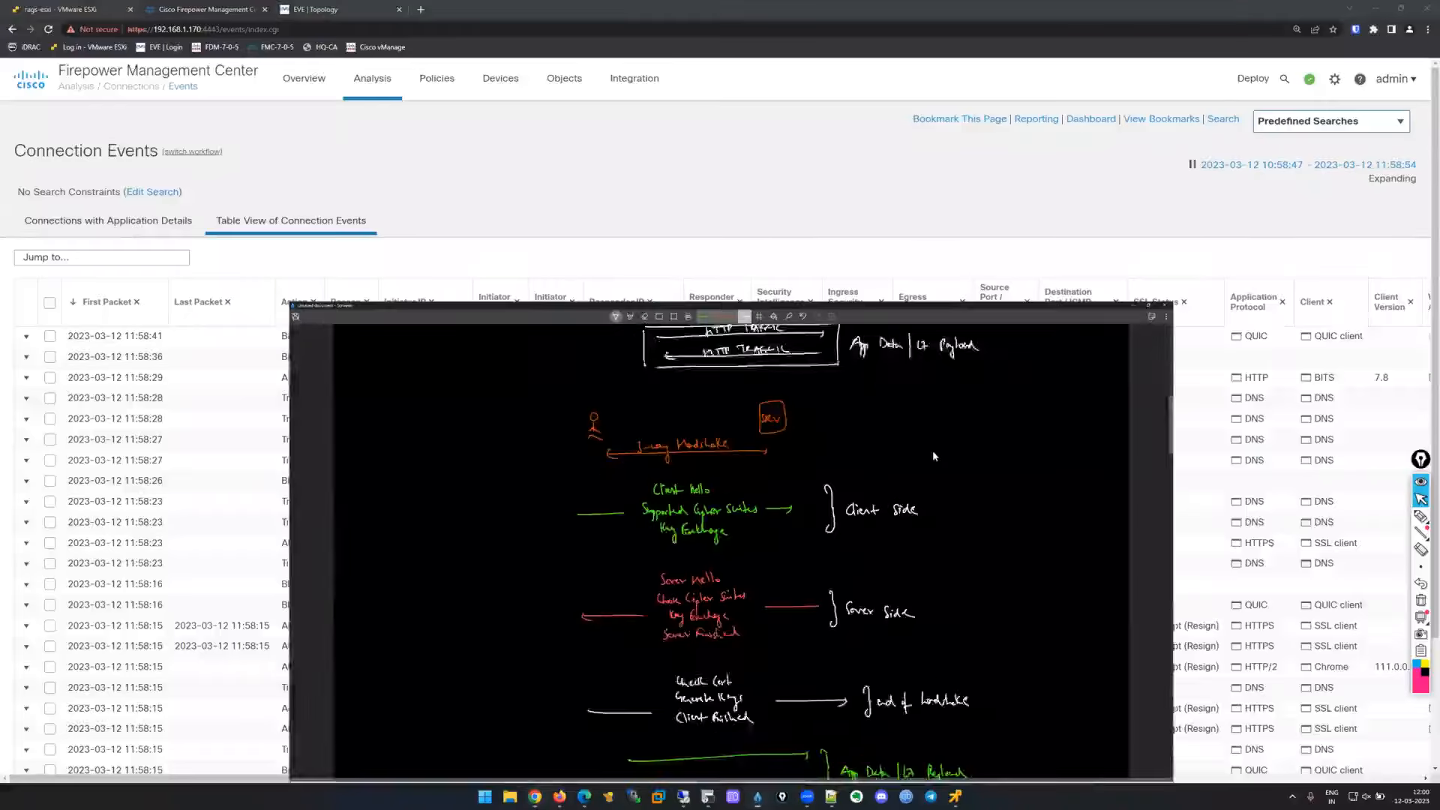
scroll(933, 382, "down", 10)
scroll(939, 384, "down", 8)
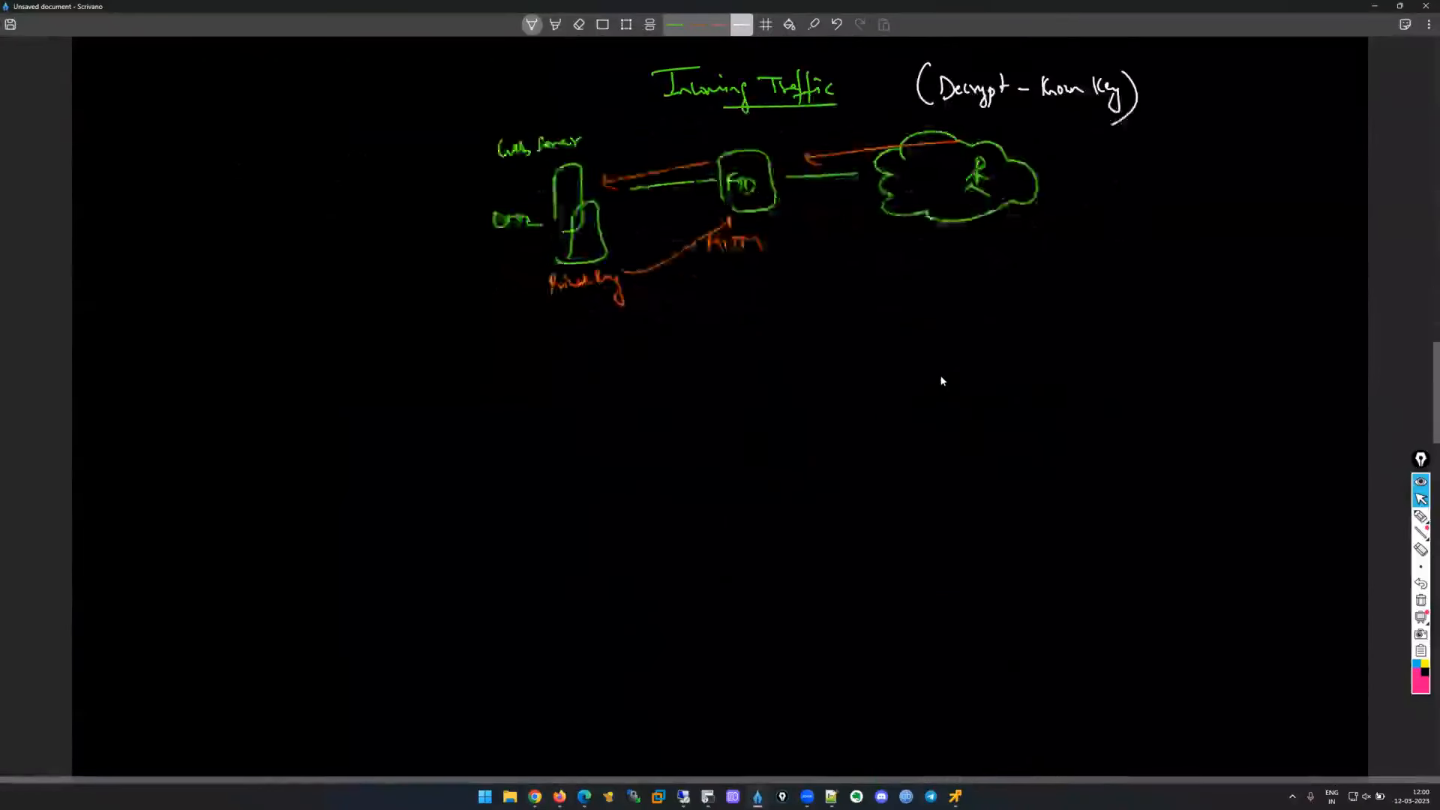
scroll(942, 379, "up", 2)
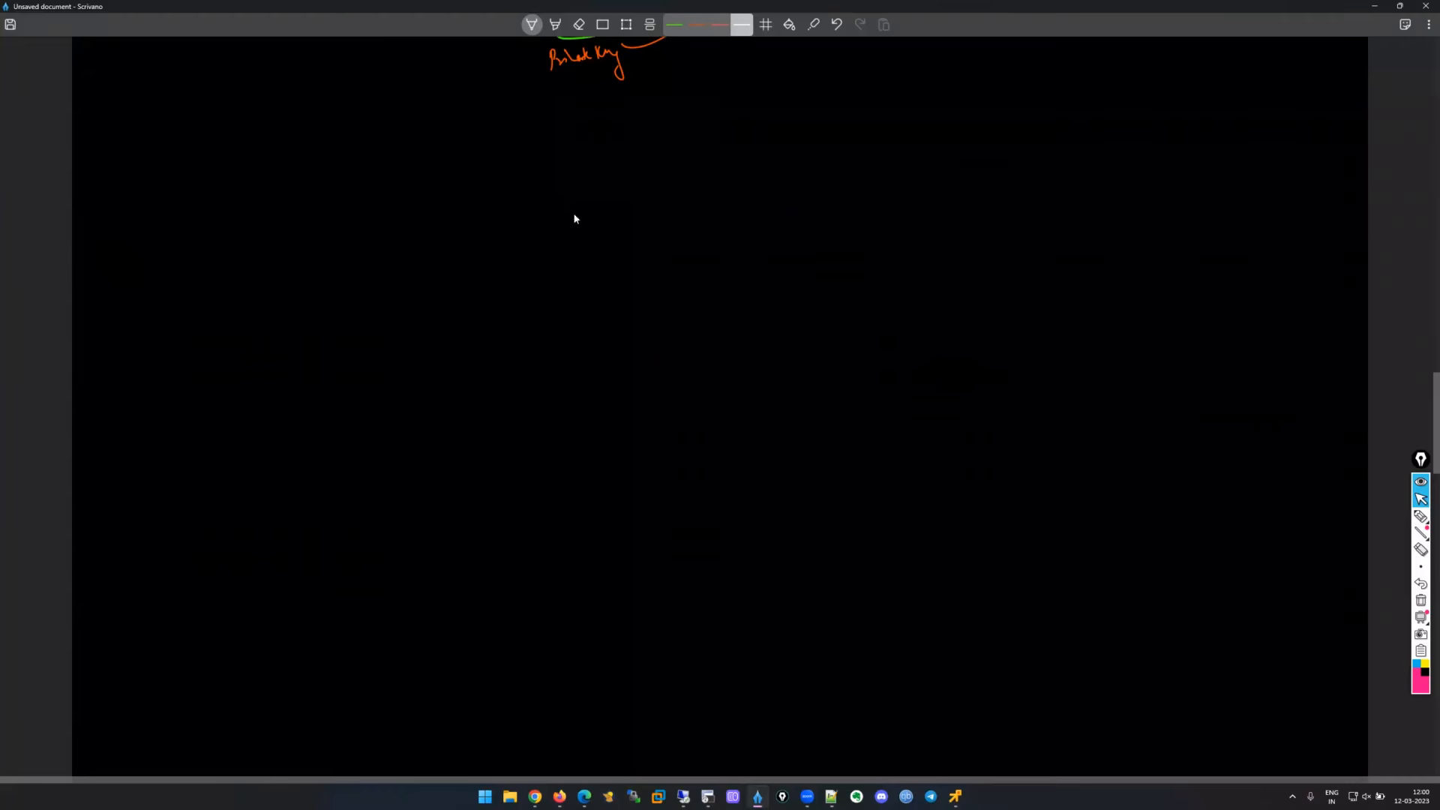
left_click(688, 30)
left_click(690, 30)
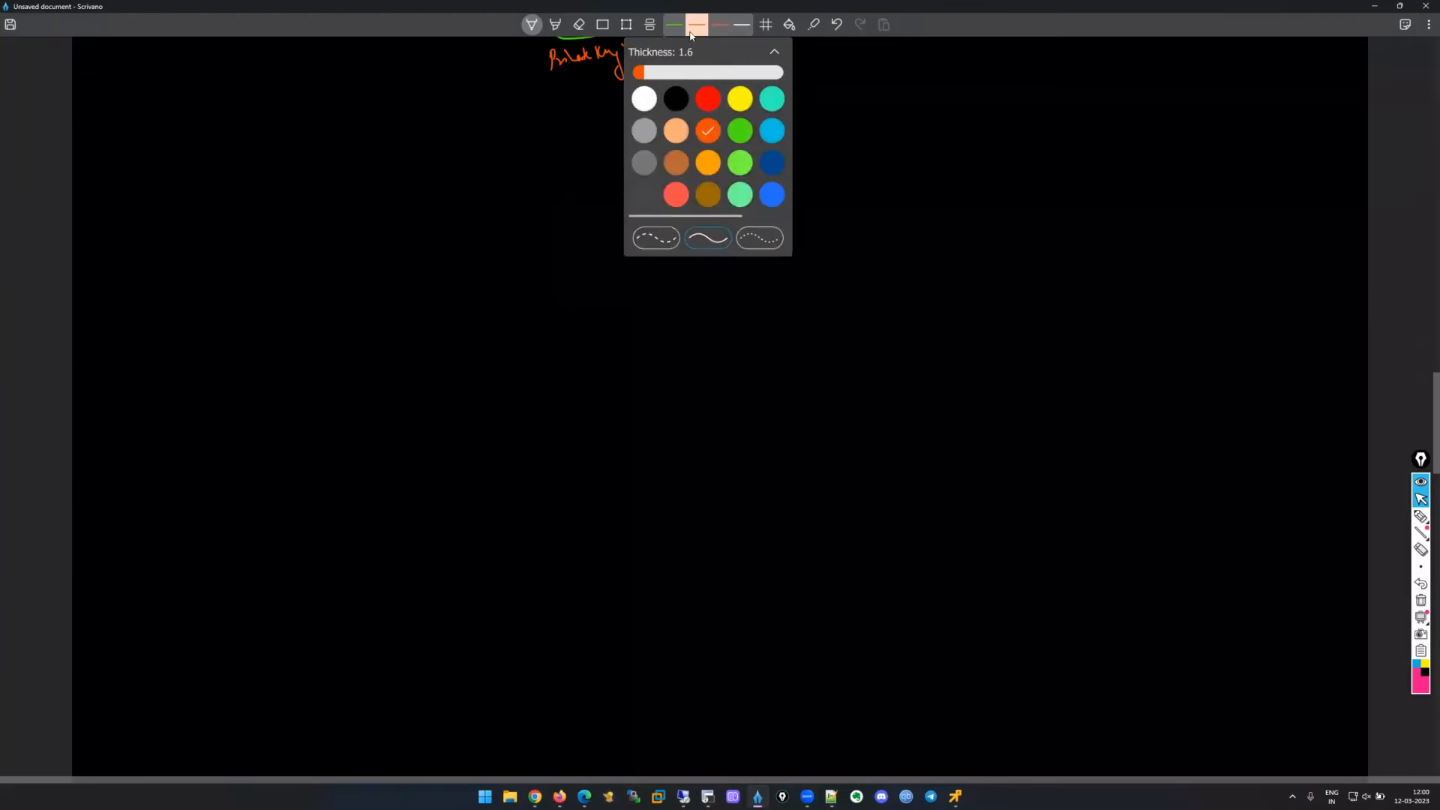
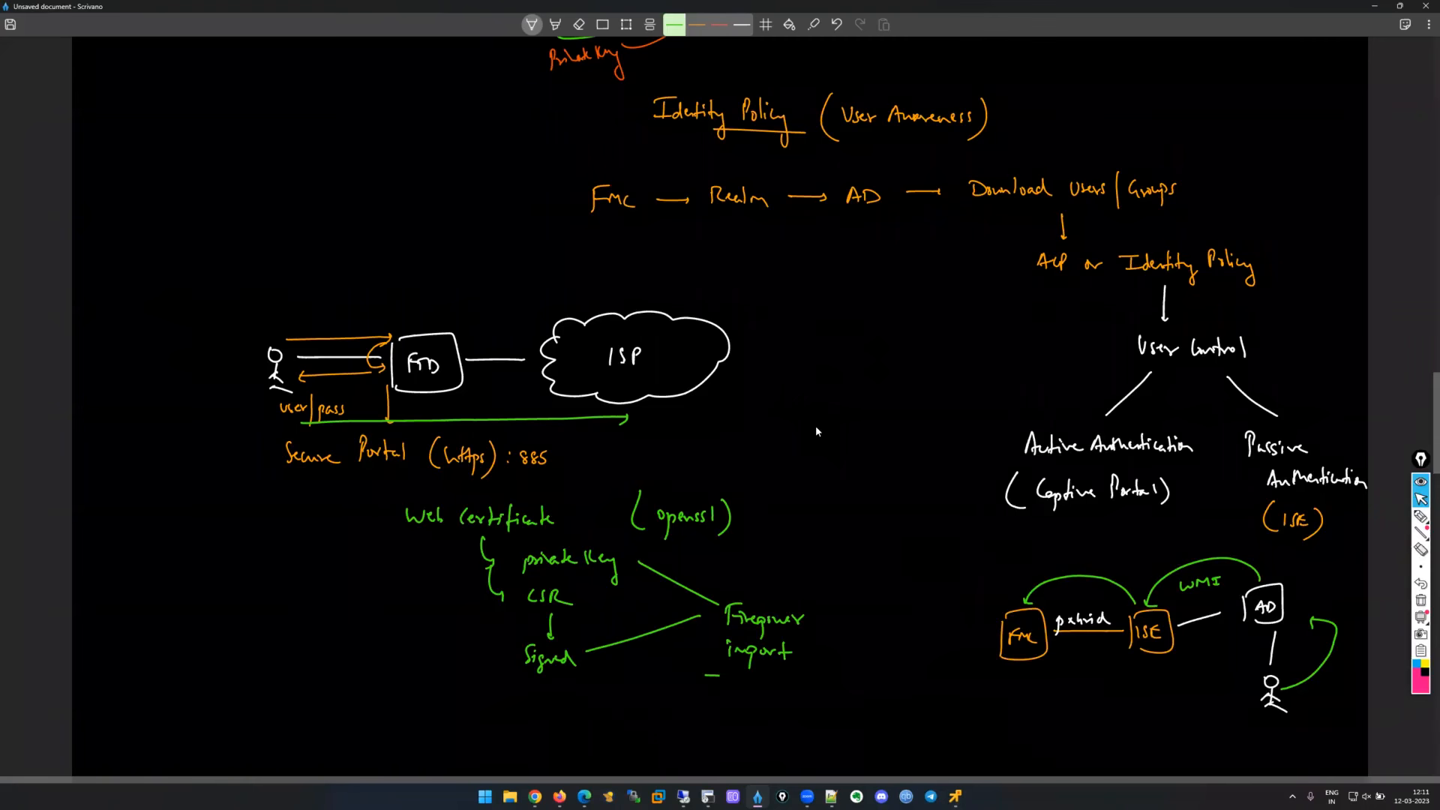
Bring up the Remote Desktop Connection window from the taskbar.
left_click(685, 797)
Connect to the remote server, dismiss the Explorer.EXE error, minimize Desktop and show Chrome.
left_click(761, 290)
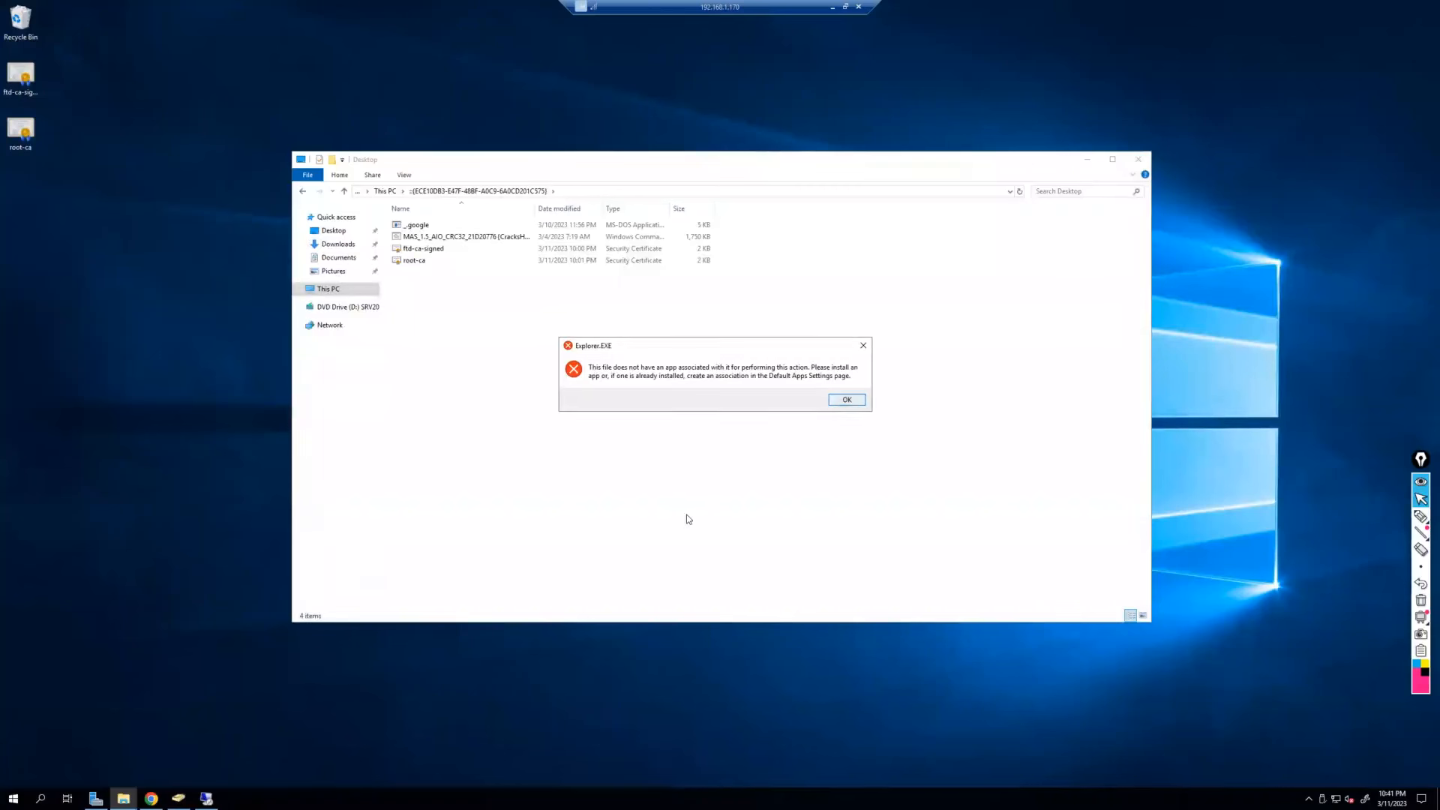
left_click(860, 348)
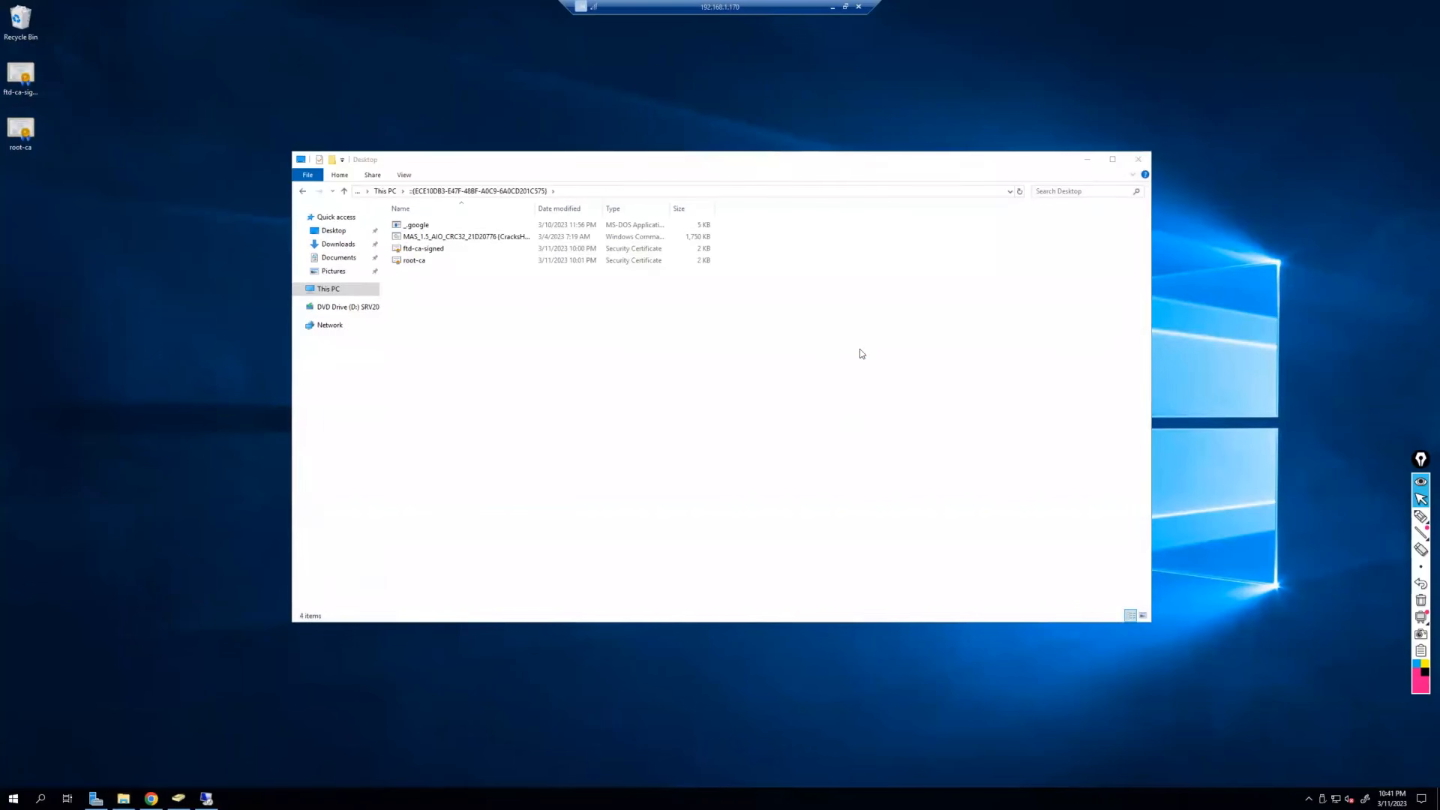
left_click(1085, 159)
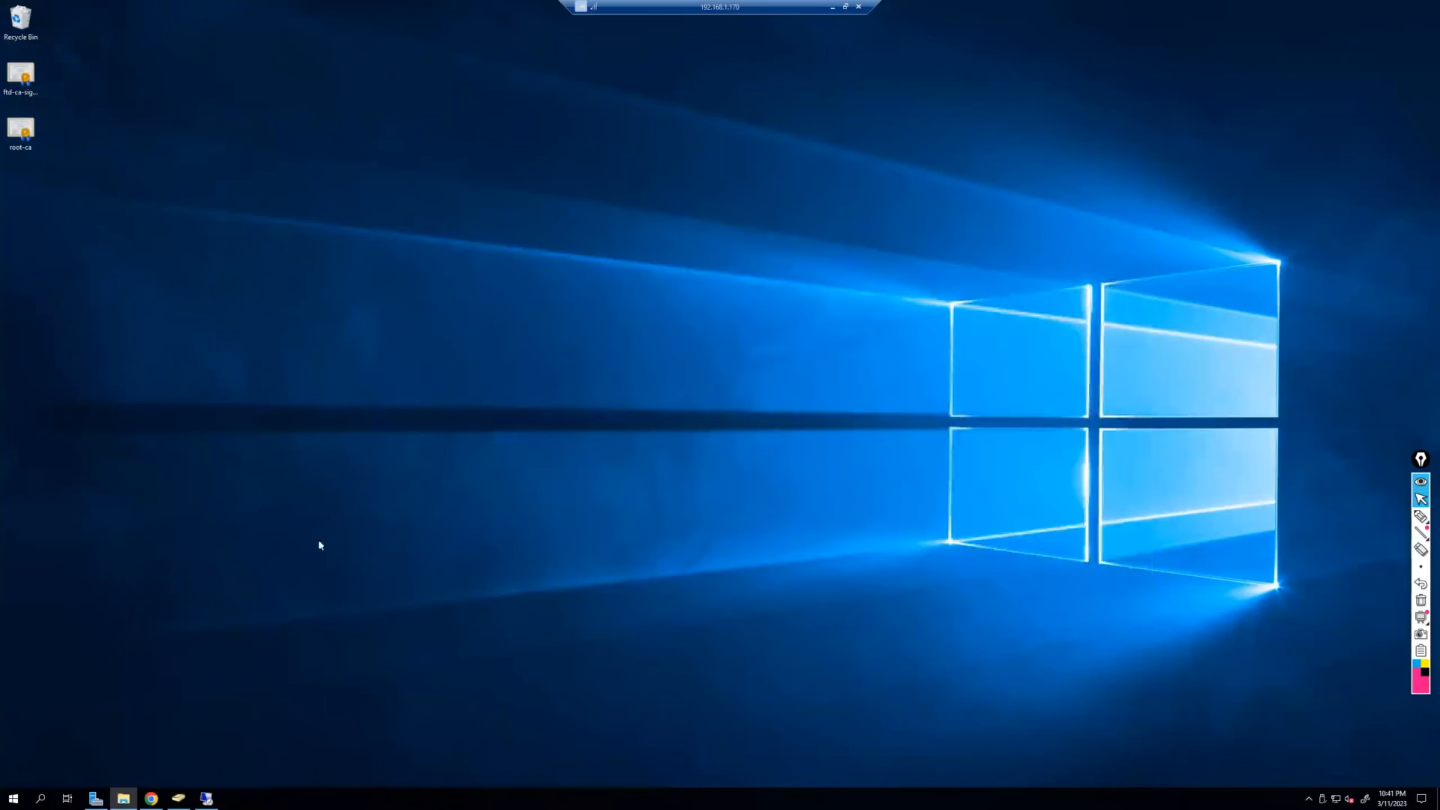
left_click(151, 798)
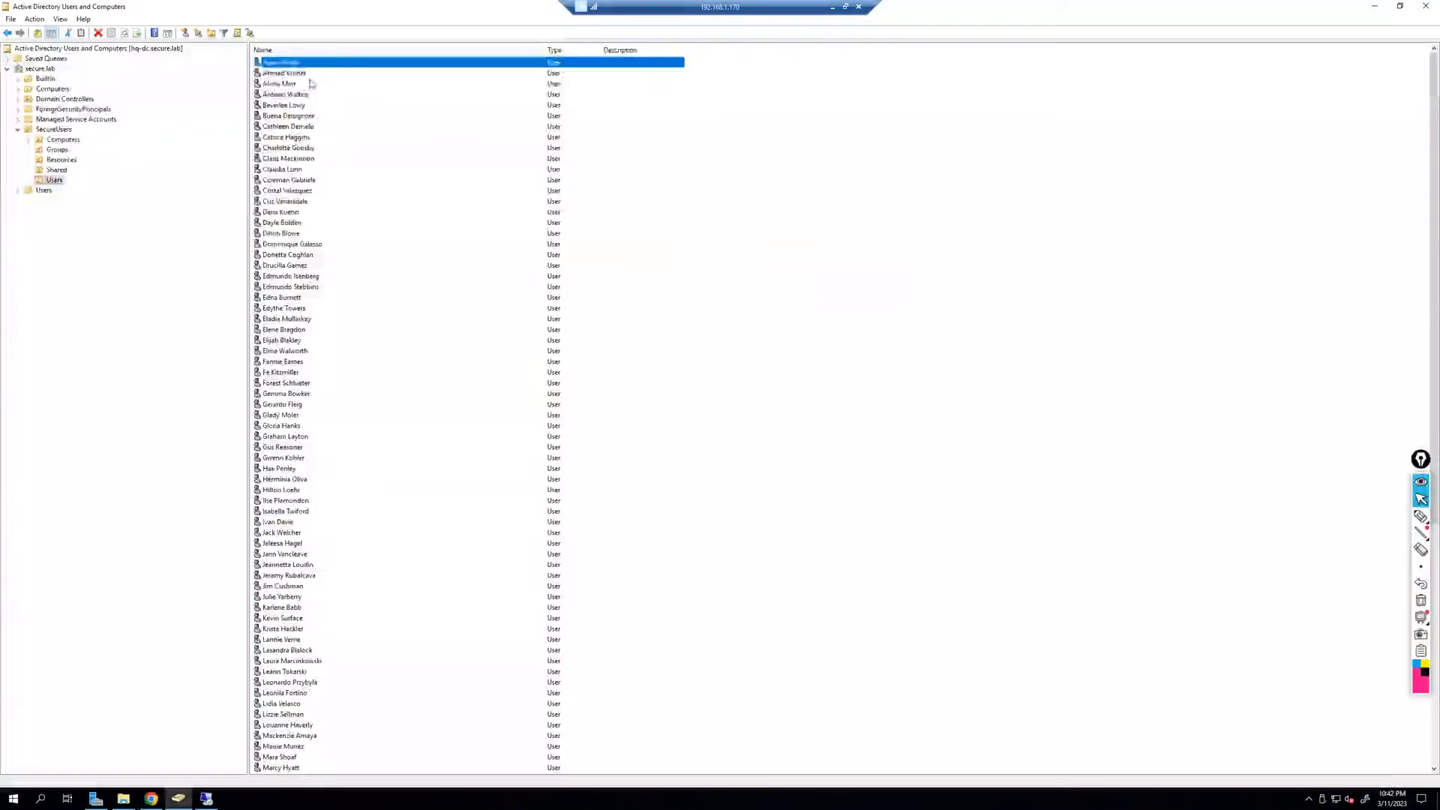
Browse the user accounts in SecureUsers > Users in ADUC, then return to the Firepower login.
left_click(310, 82)
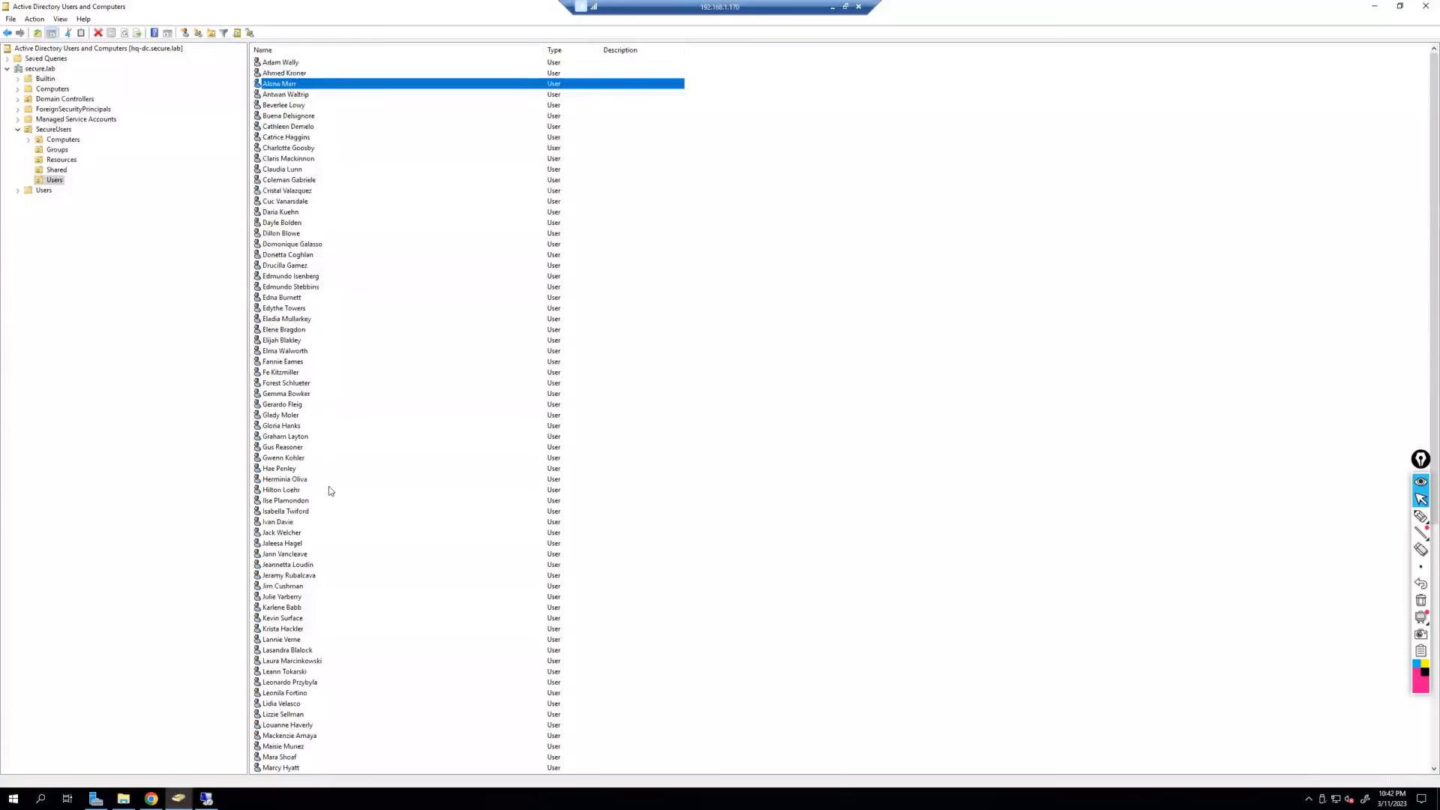
scroll(328, 489, "down", 11)
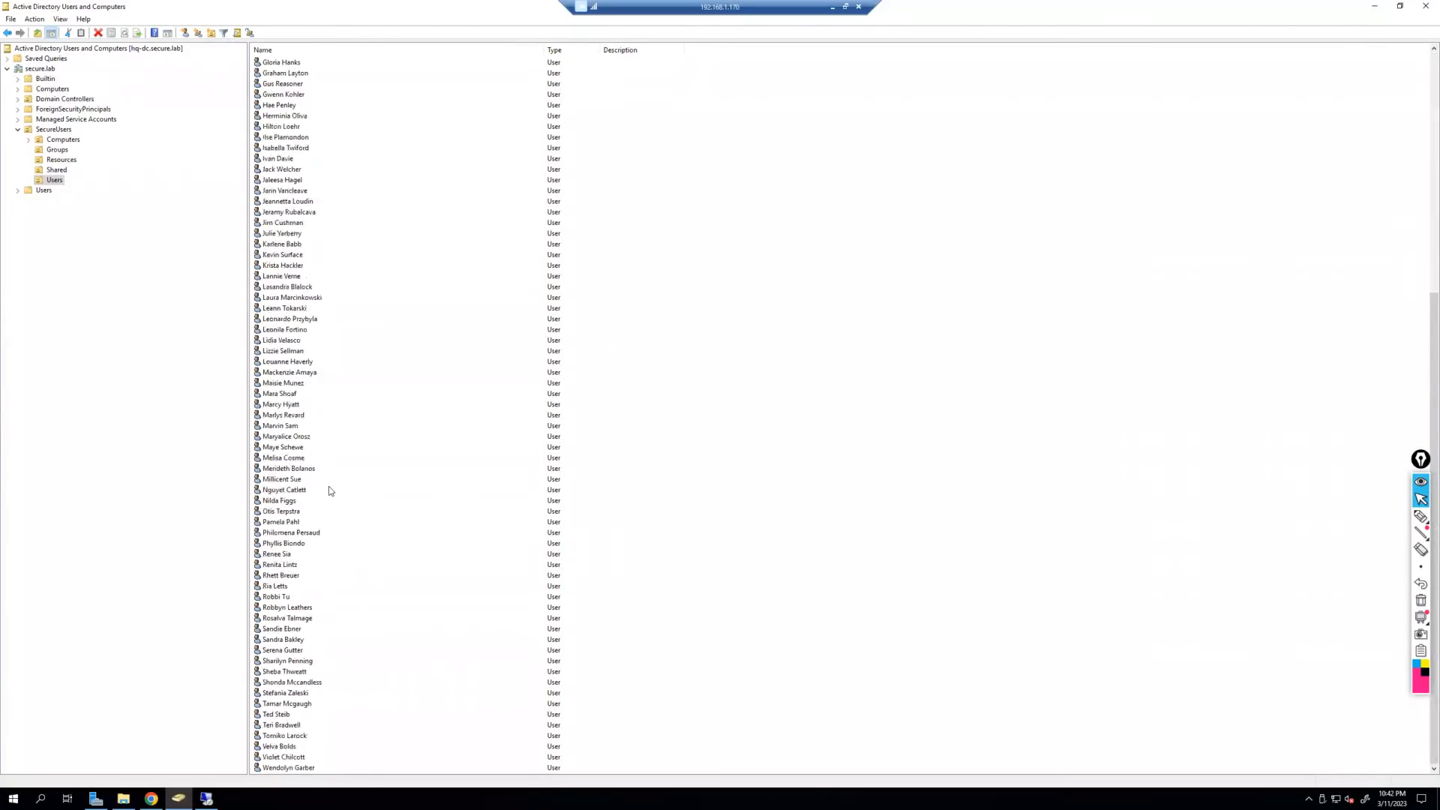
scroll(328, 490, "up", 11)
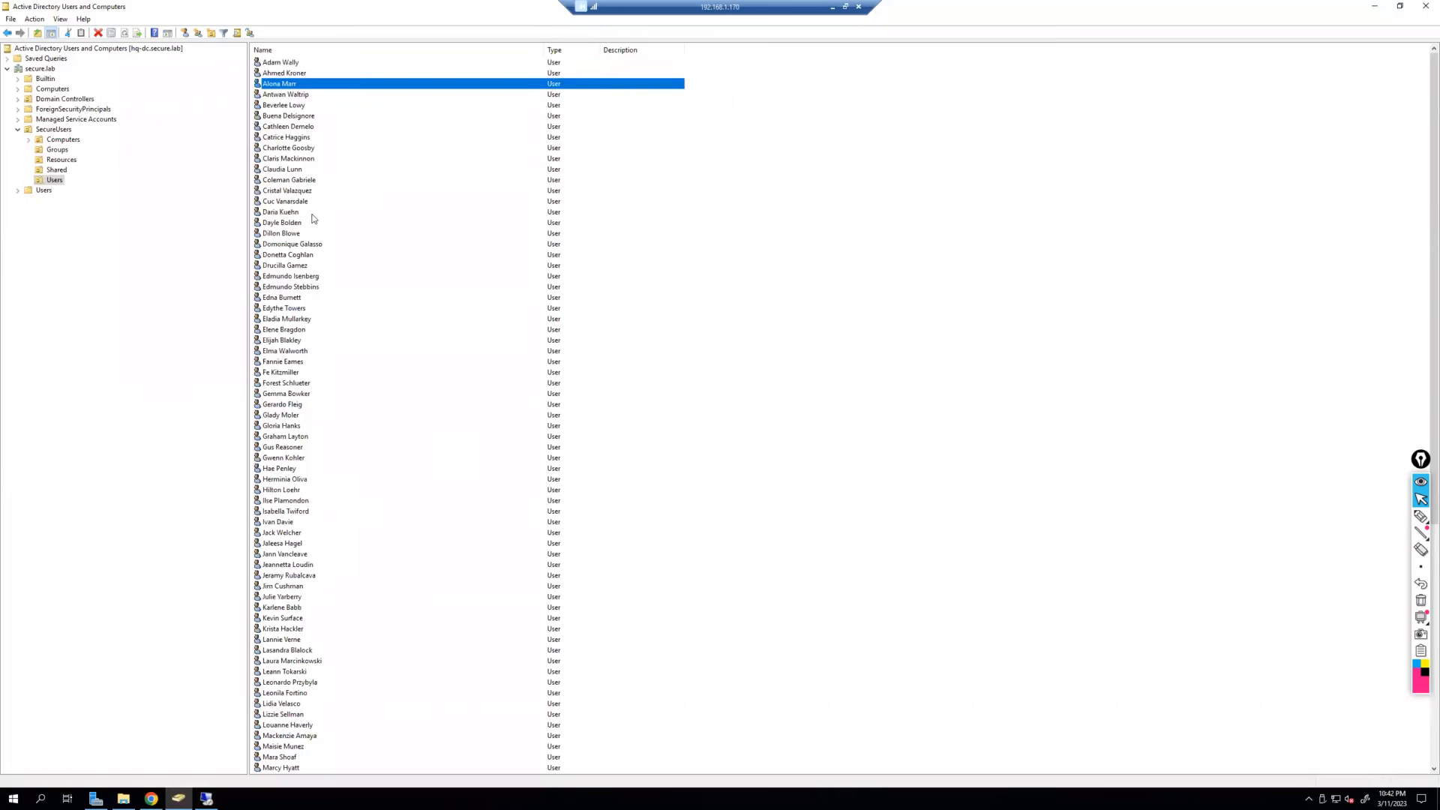
left_click(48, 132)
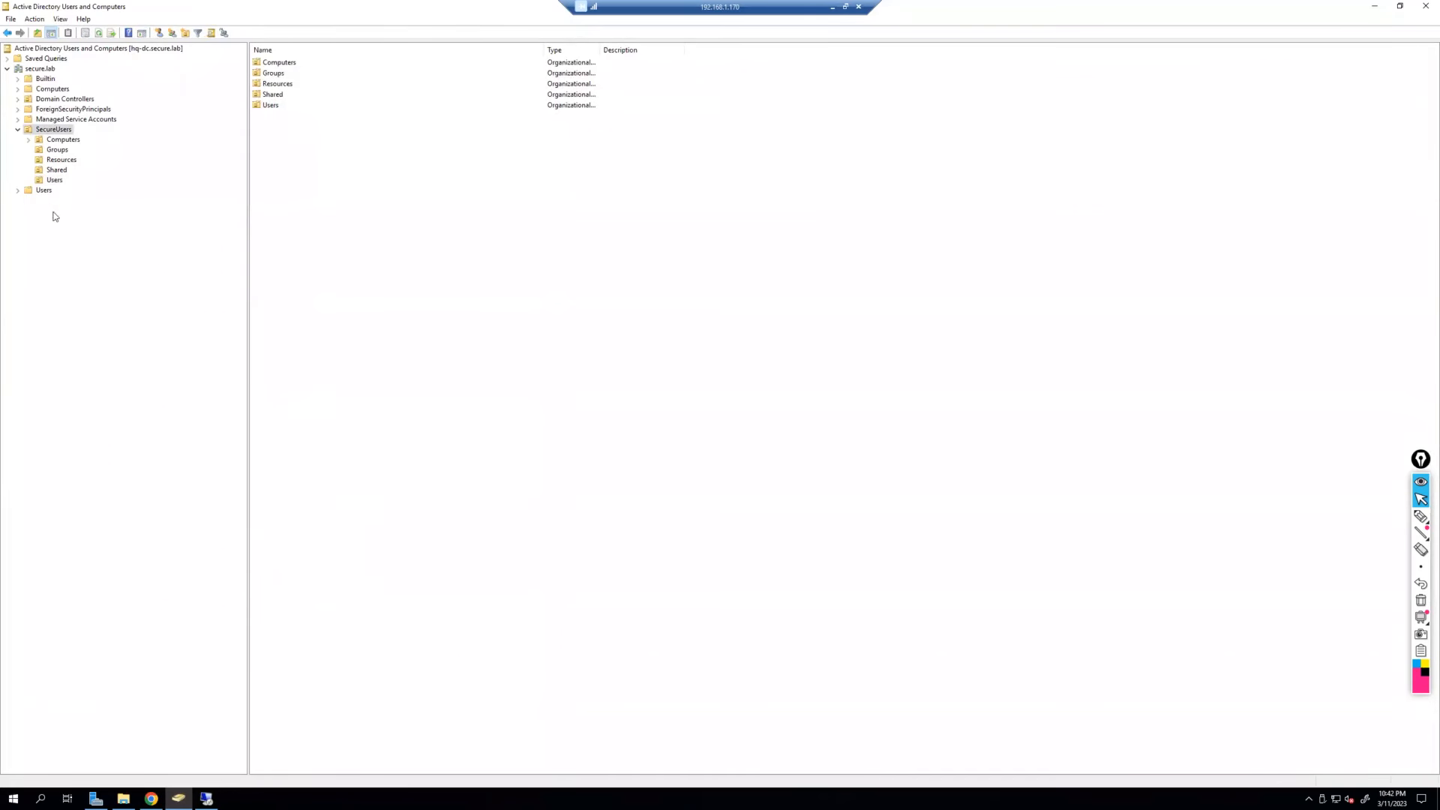
left_click(54, 180)
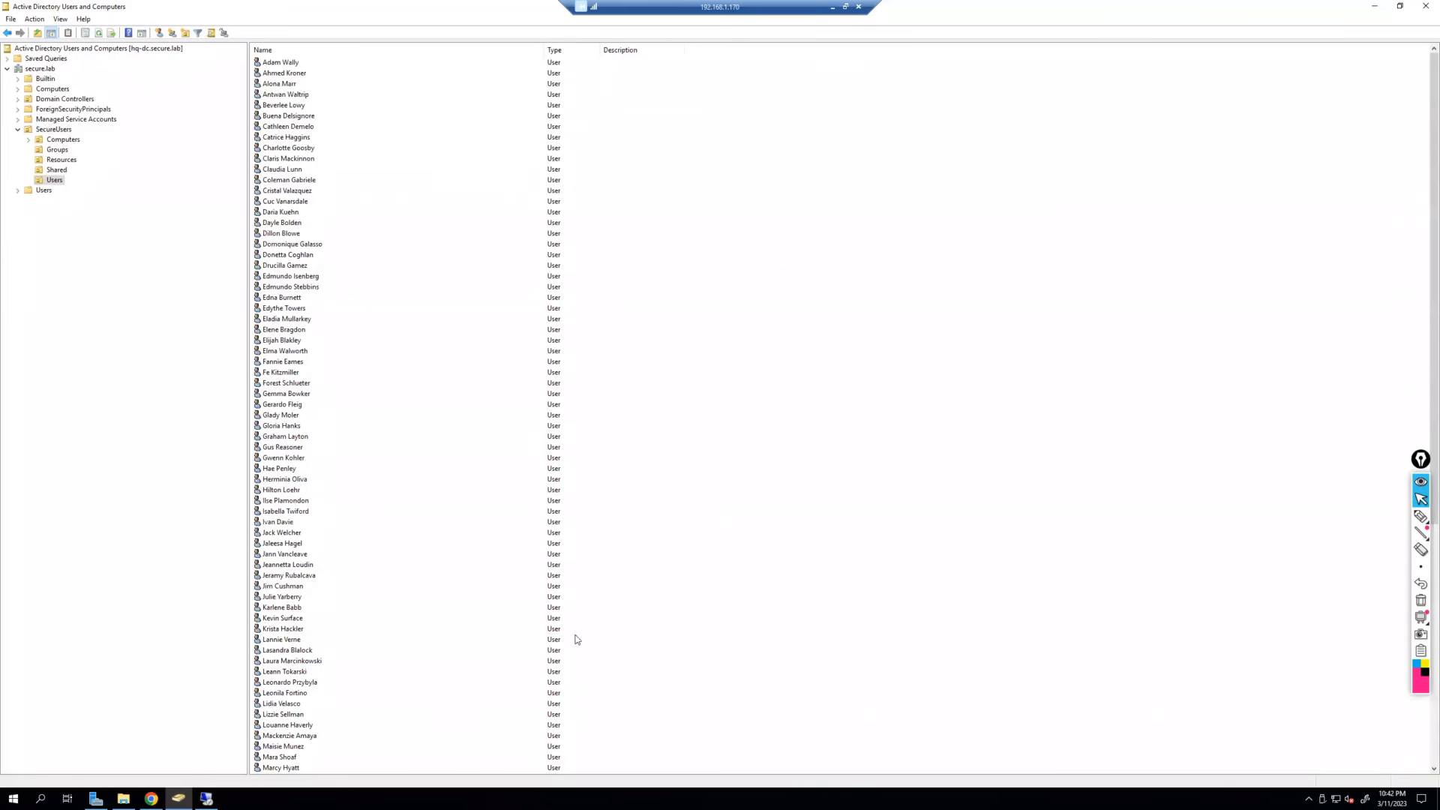
left_click(151, 798)
Log in to Firepower Management Center as admin, ending the existing session.
left_click(729, 516)
type("admin")
key("Tab")
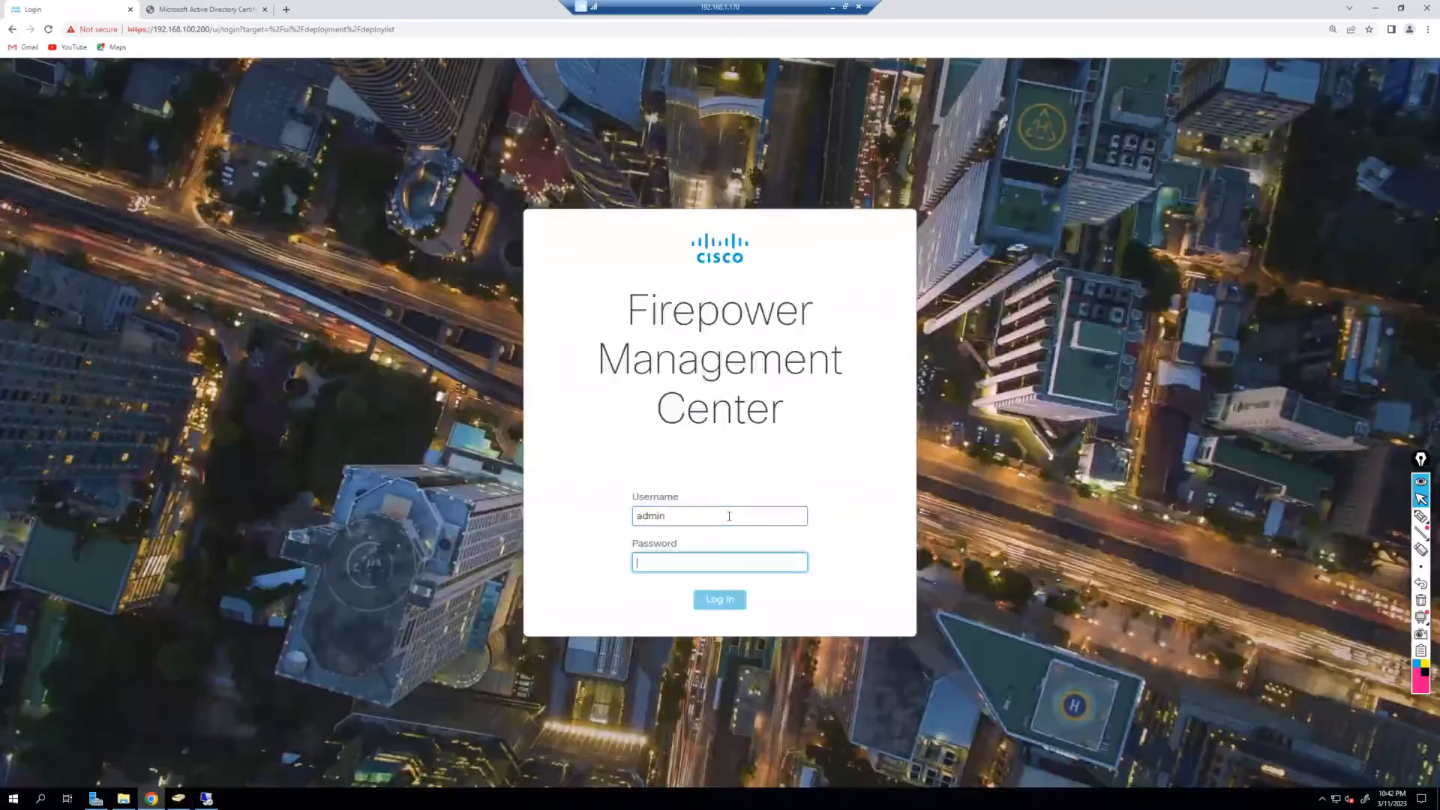
type("•••••••")
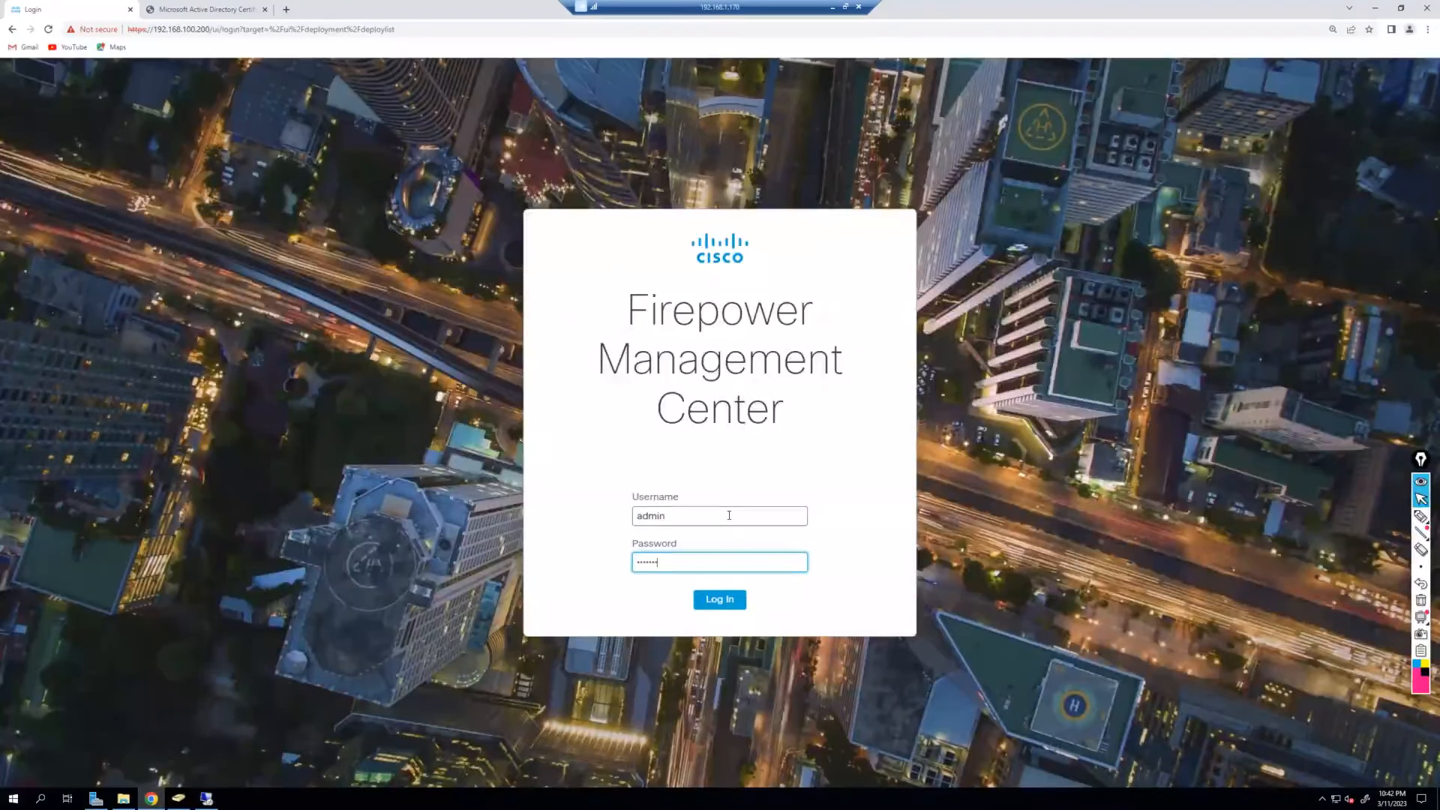
key("Return")
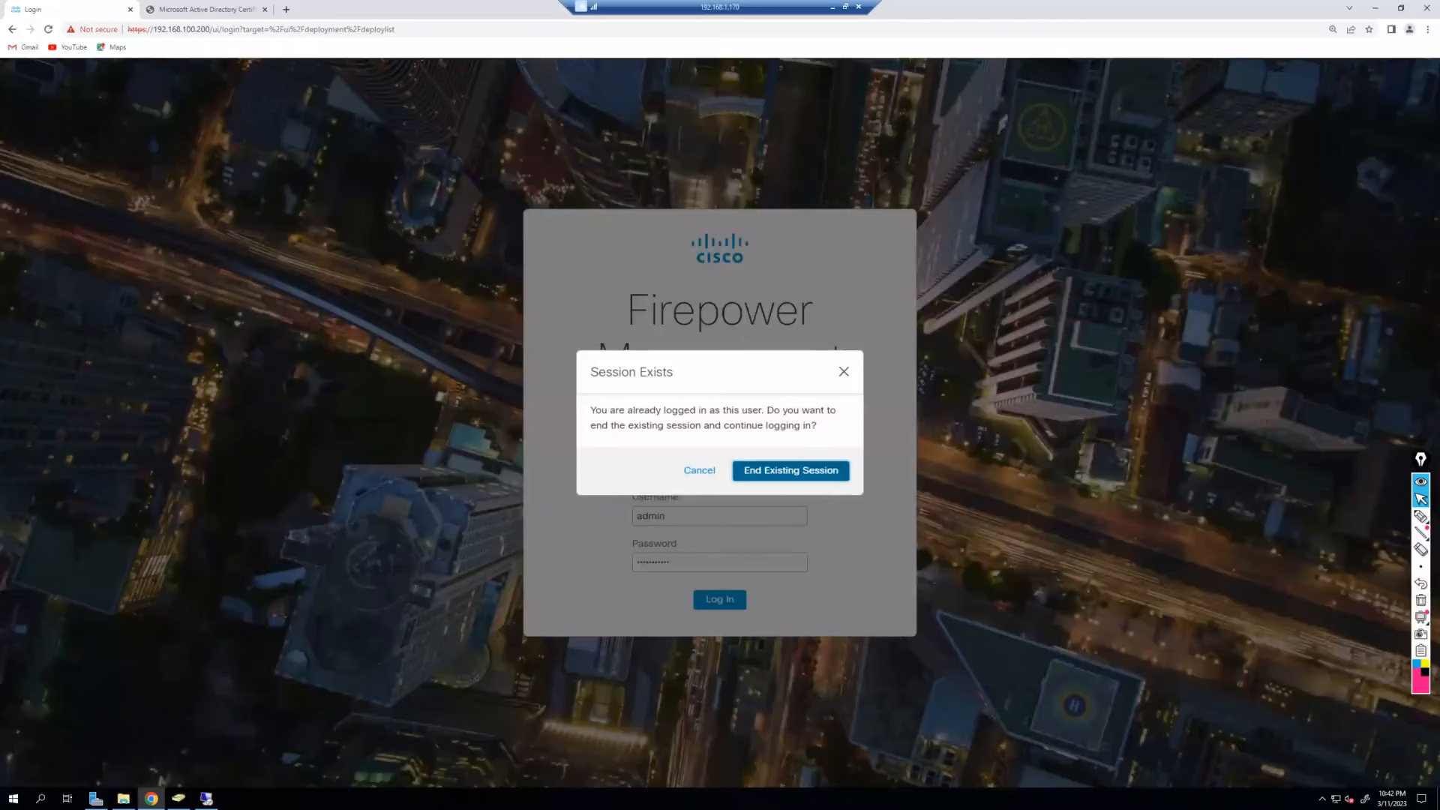
key("Return")
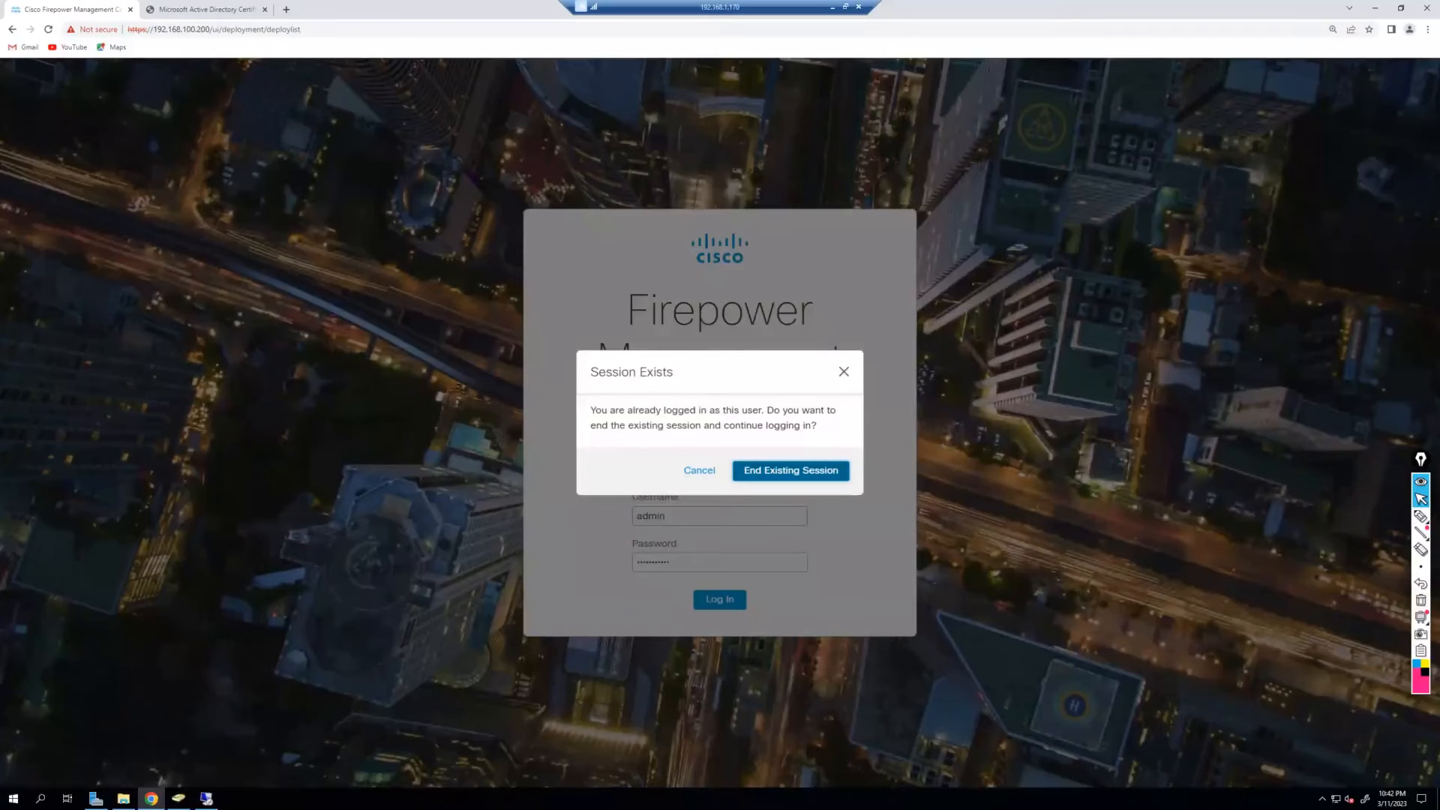
key("Return")
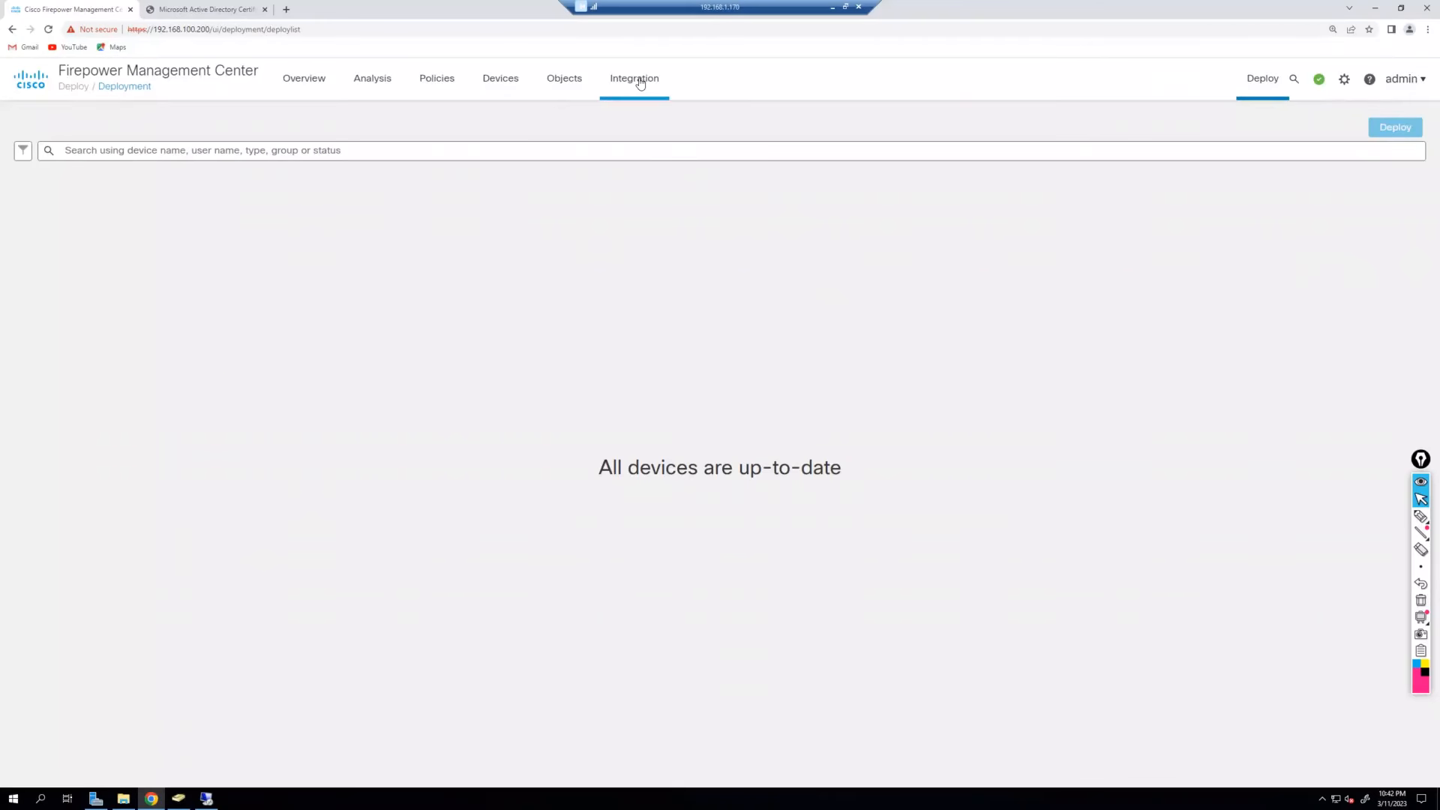
Under Integration > Other Integrations, confirm no realms exist, then open Identity Sources.
mouse_move(639, 81)
left_click(676, 162)
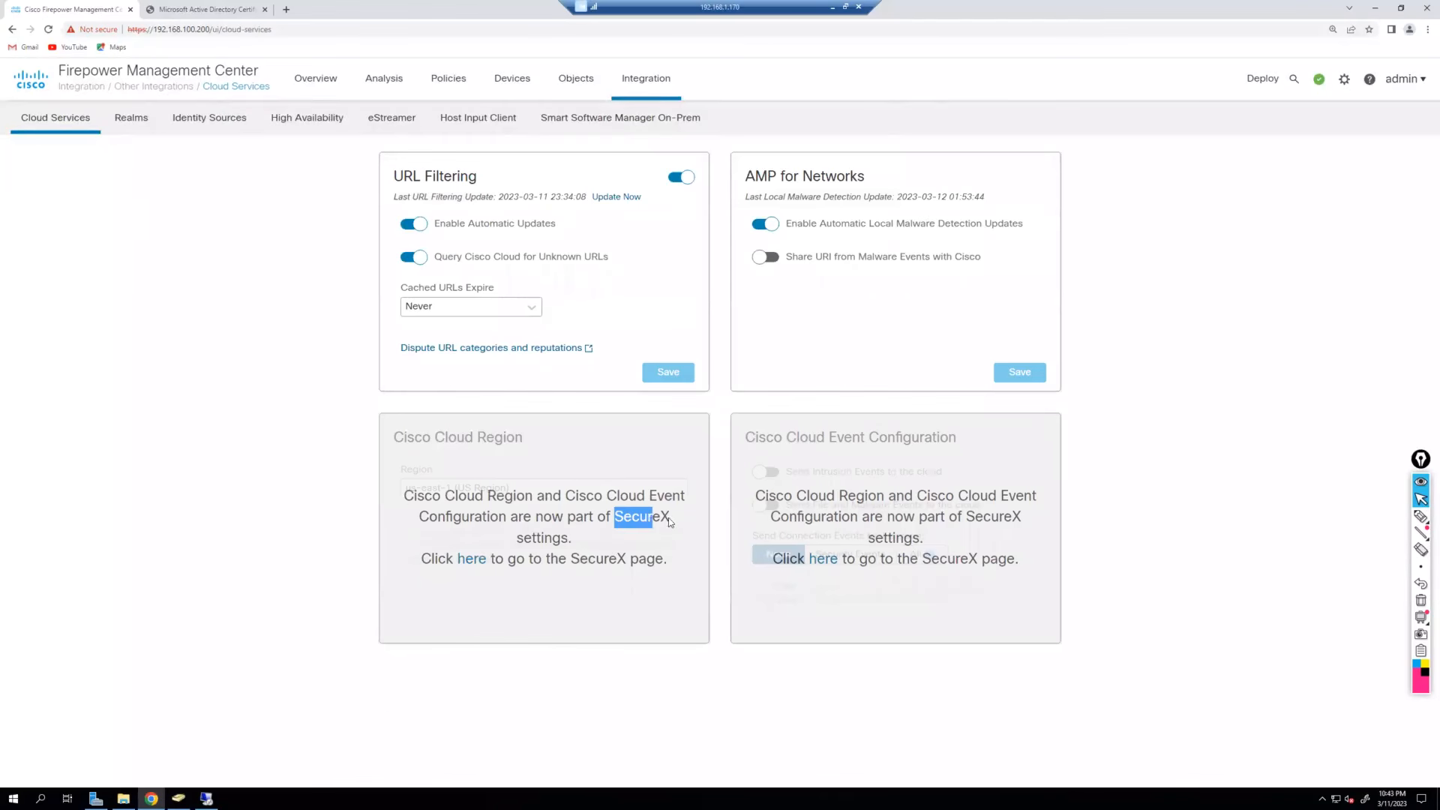
left_click(669, 561)
left_click(131, 117)
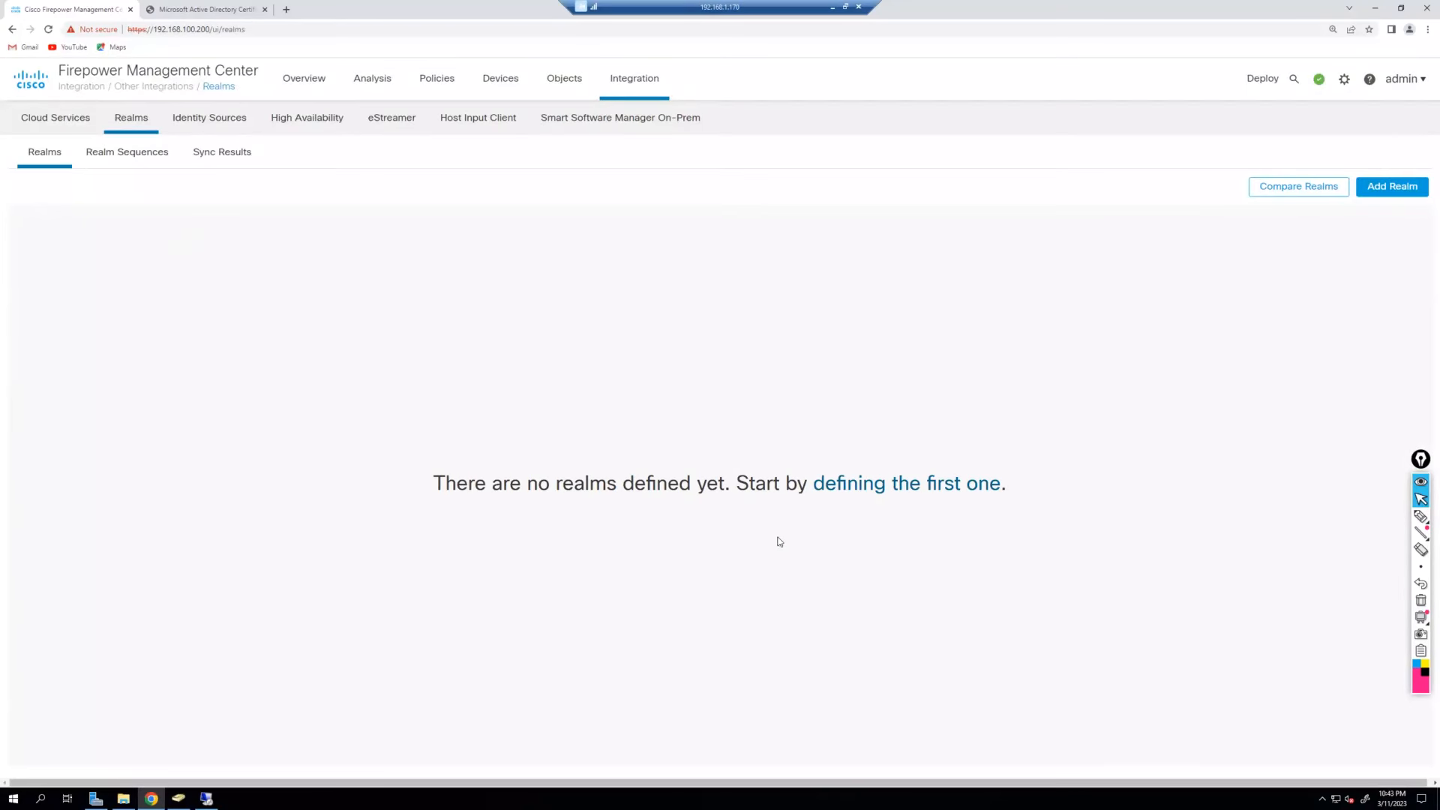
left_click(218, 124)
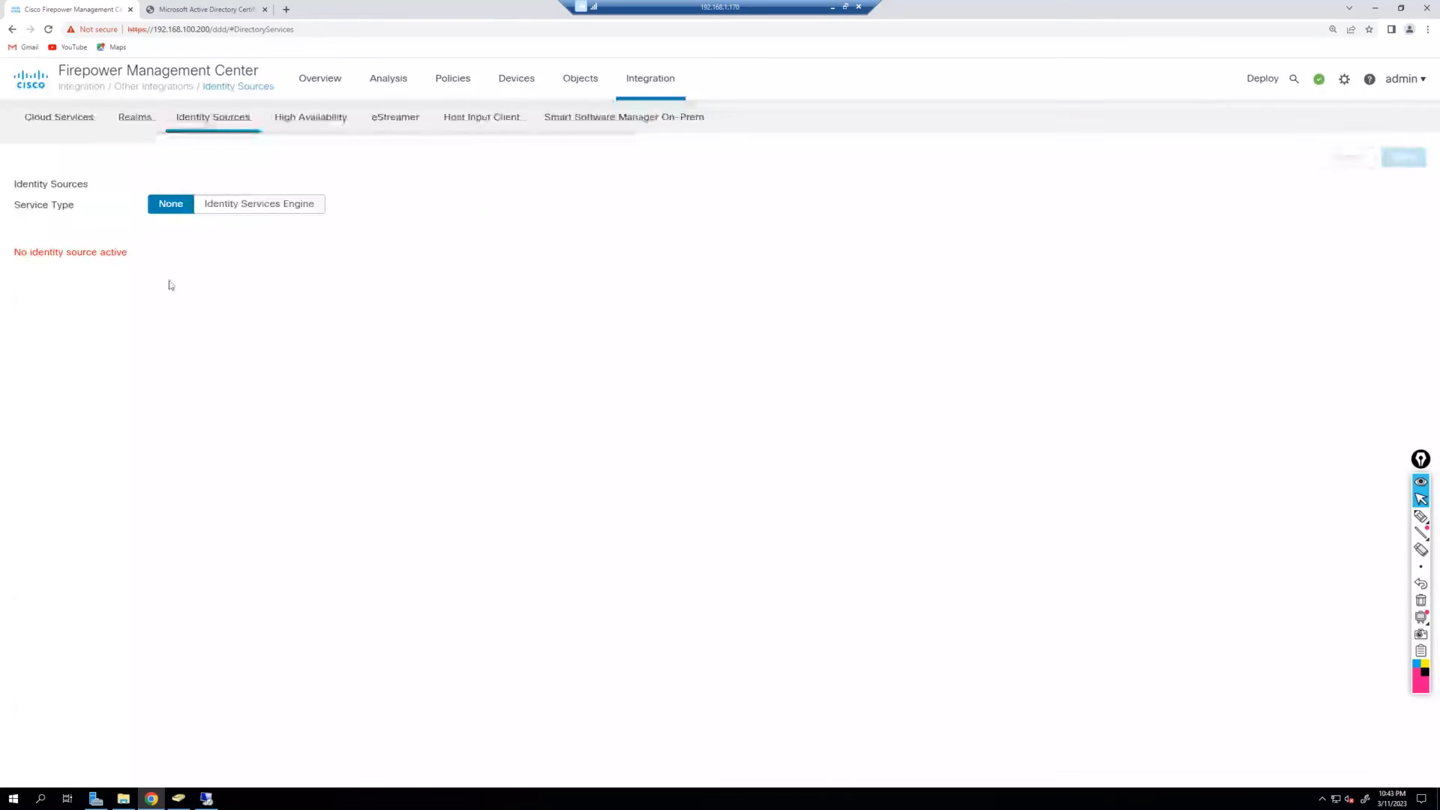
Set Service Type to Identity Services Engine and review the pxGrid CA, MNT CA and subscription-topic fields.
left_click(272, 210)
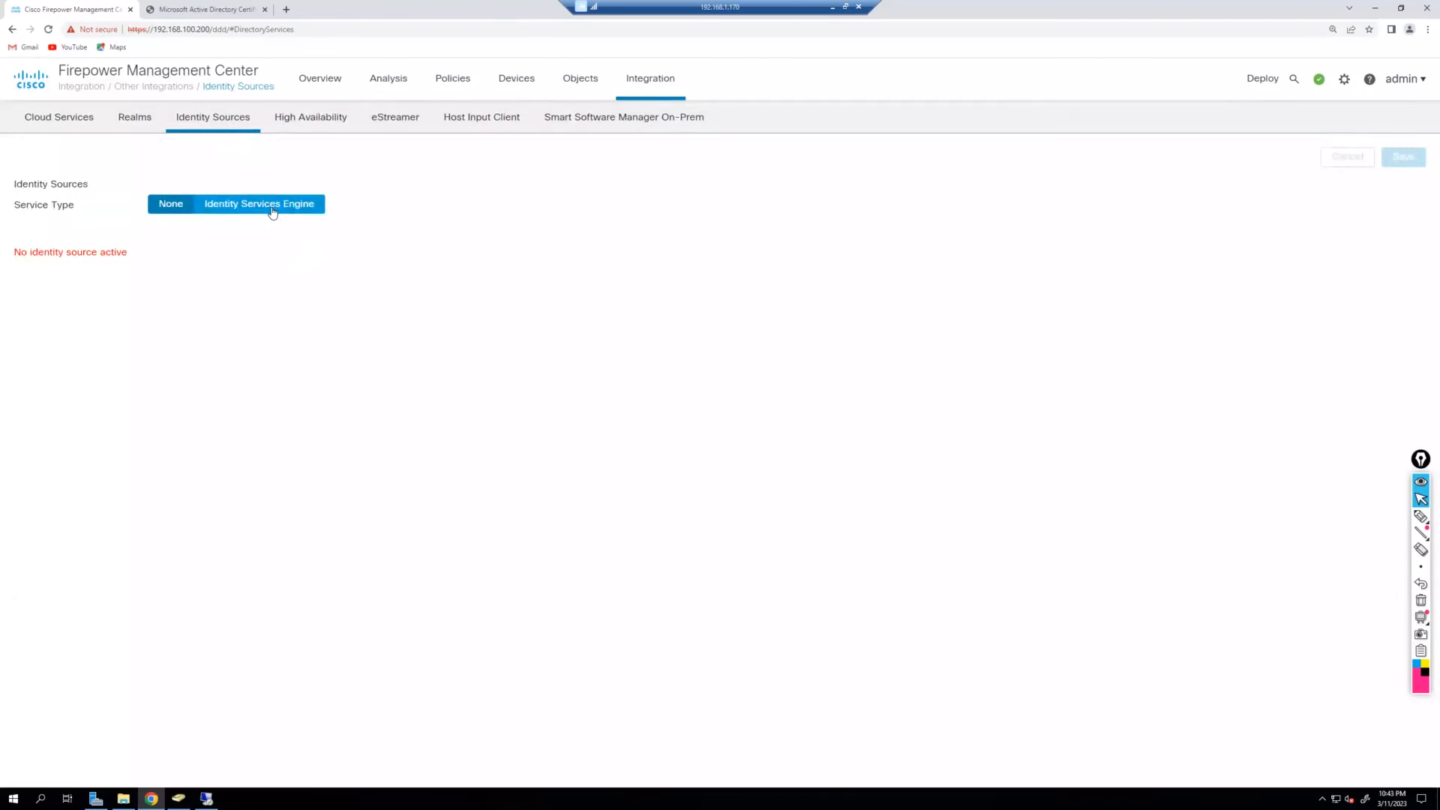
left_click(272, 210)
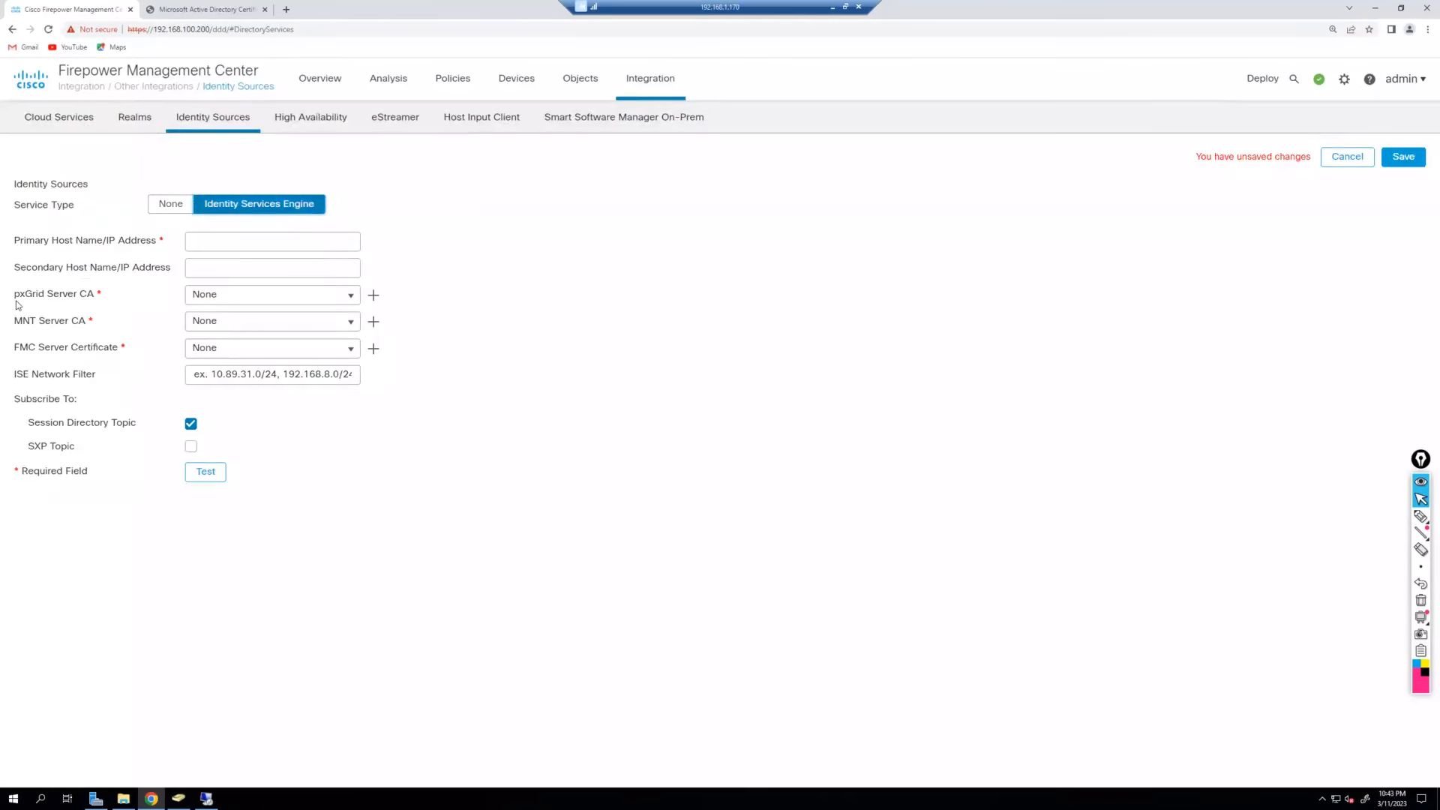
left_click_drag(14, 295, 37, 300)
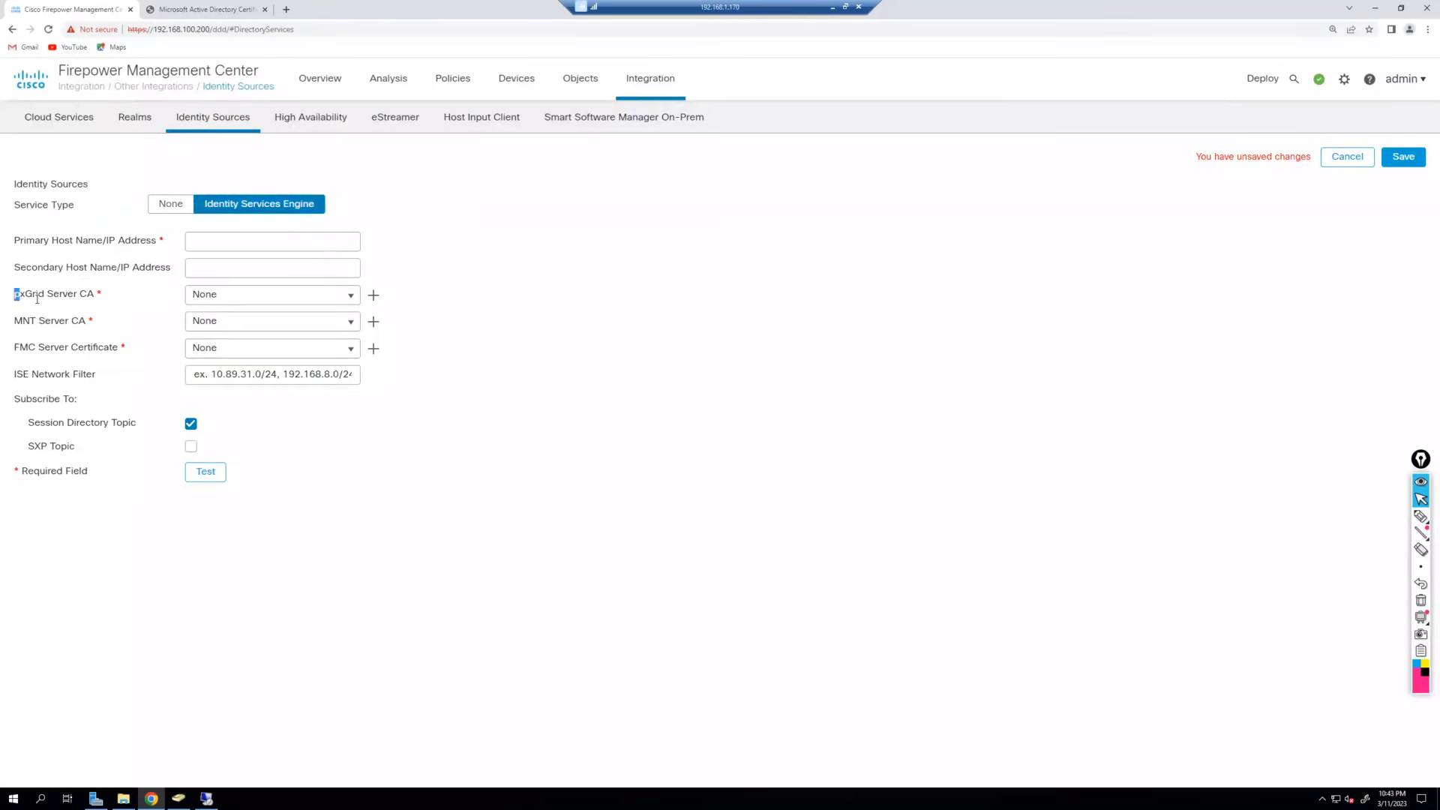
left_click(555, 421)
double_click(24, 323)
left_click_drag(26, 399, 95, 430)
left_click(101, 458)
double_click(36, 448)
left_click(480, 452)
left_click(174, 207)
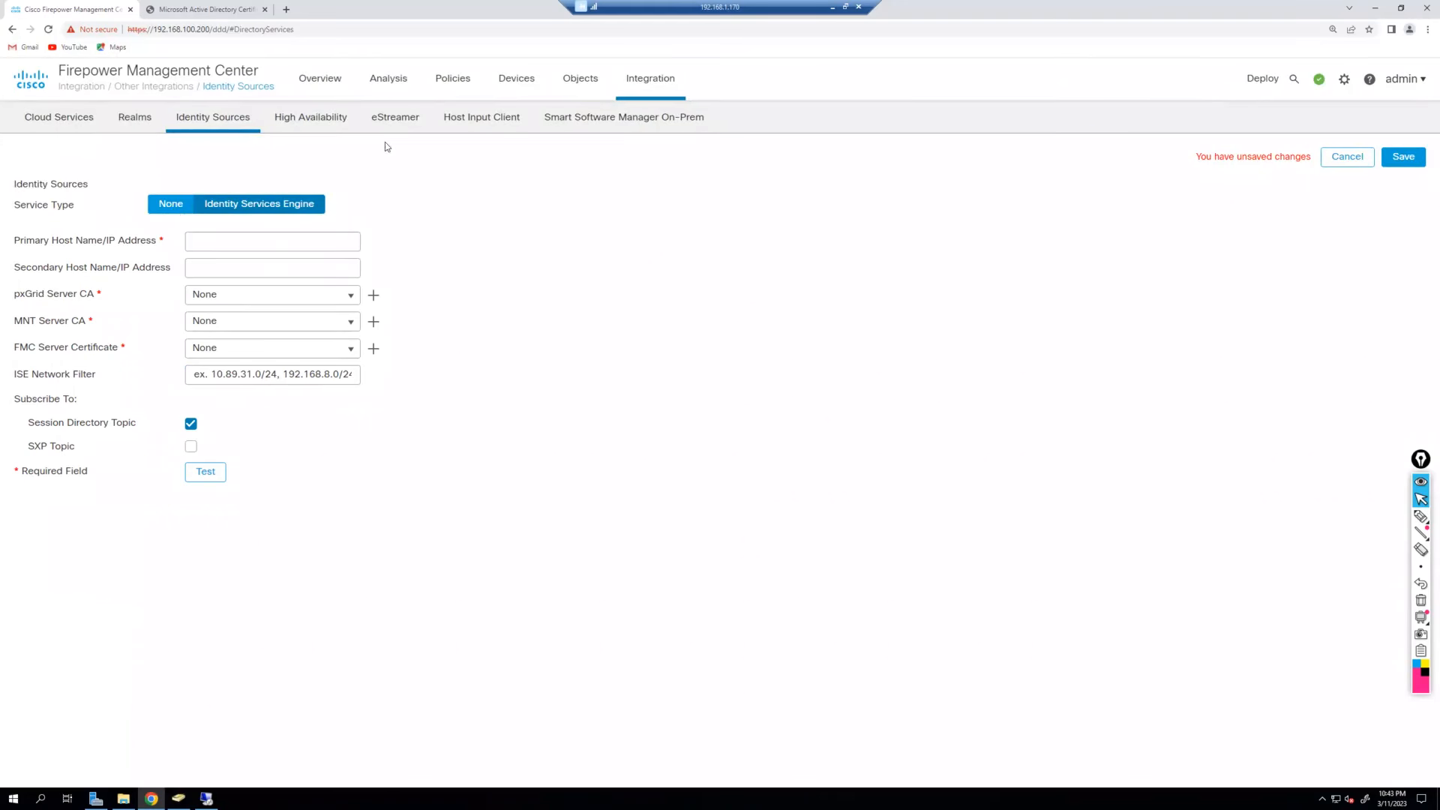
left_click(135, 118)
Leave the unsaved page and open the Add New Realm dialog.
left_click(773, 94)
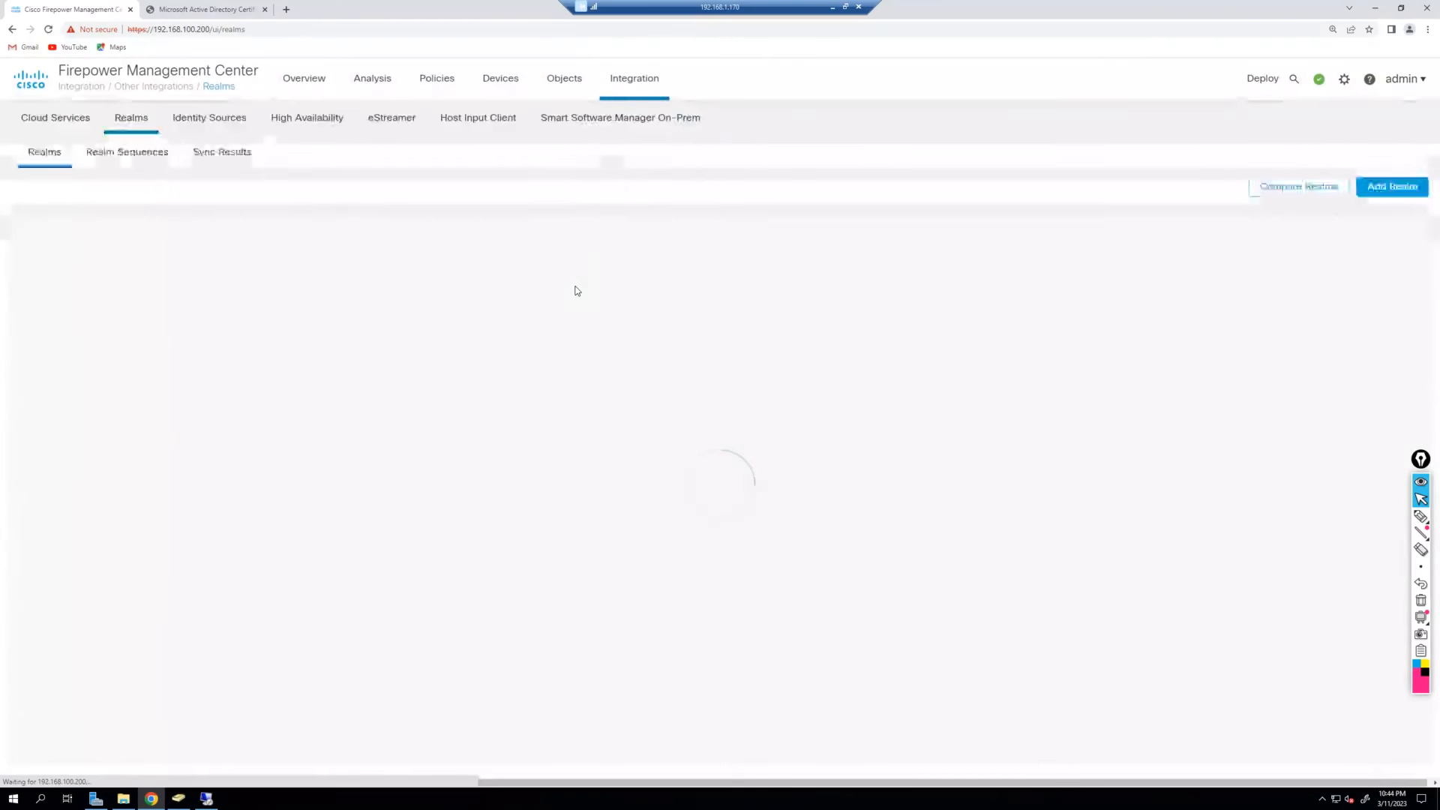
left_click(1382, 192)
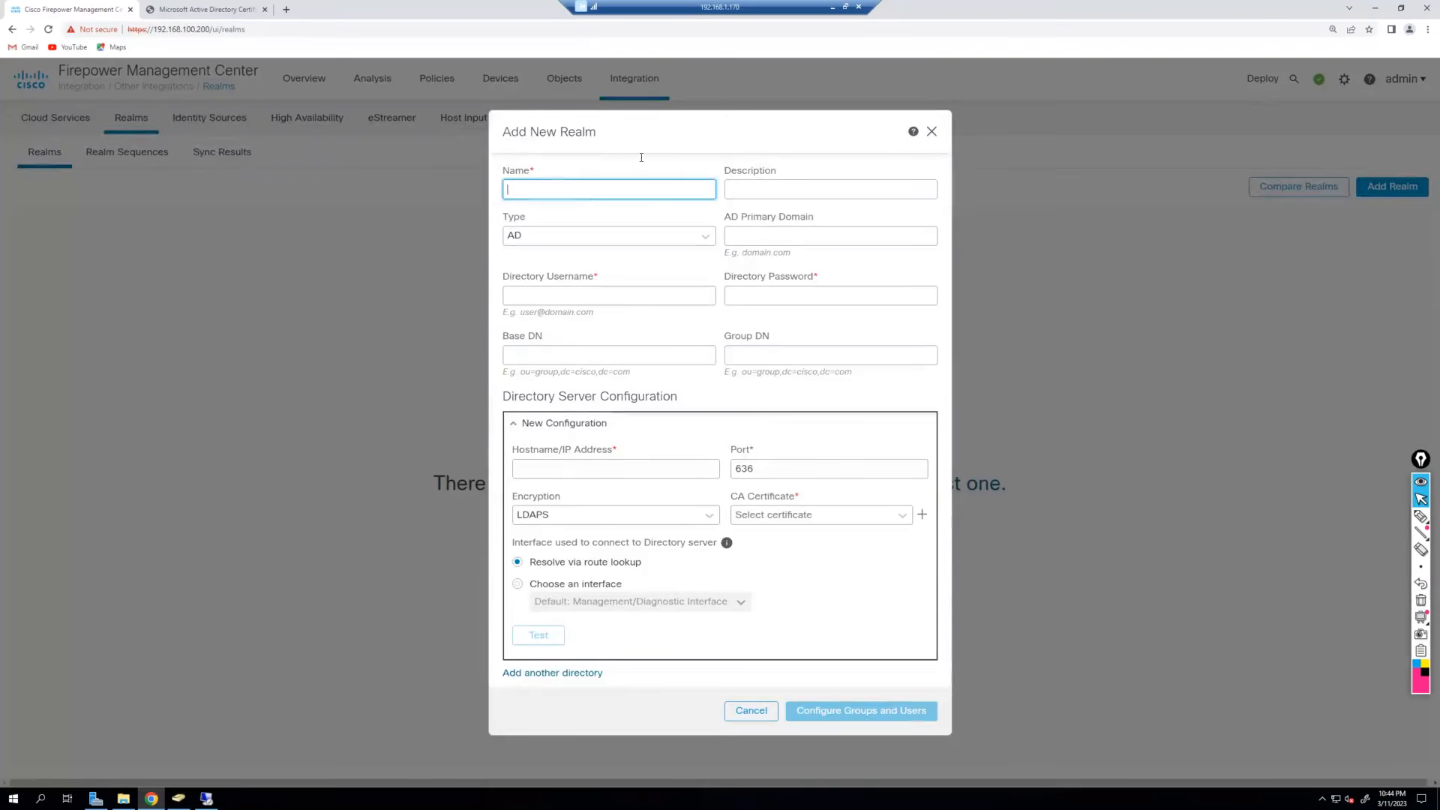
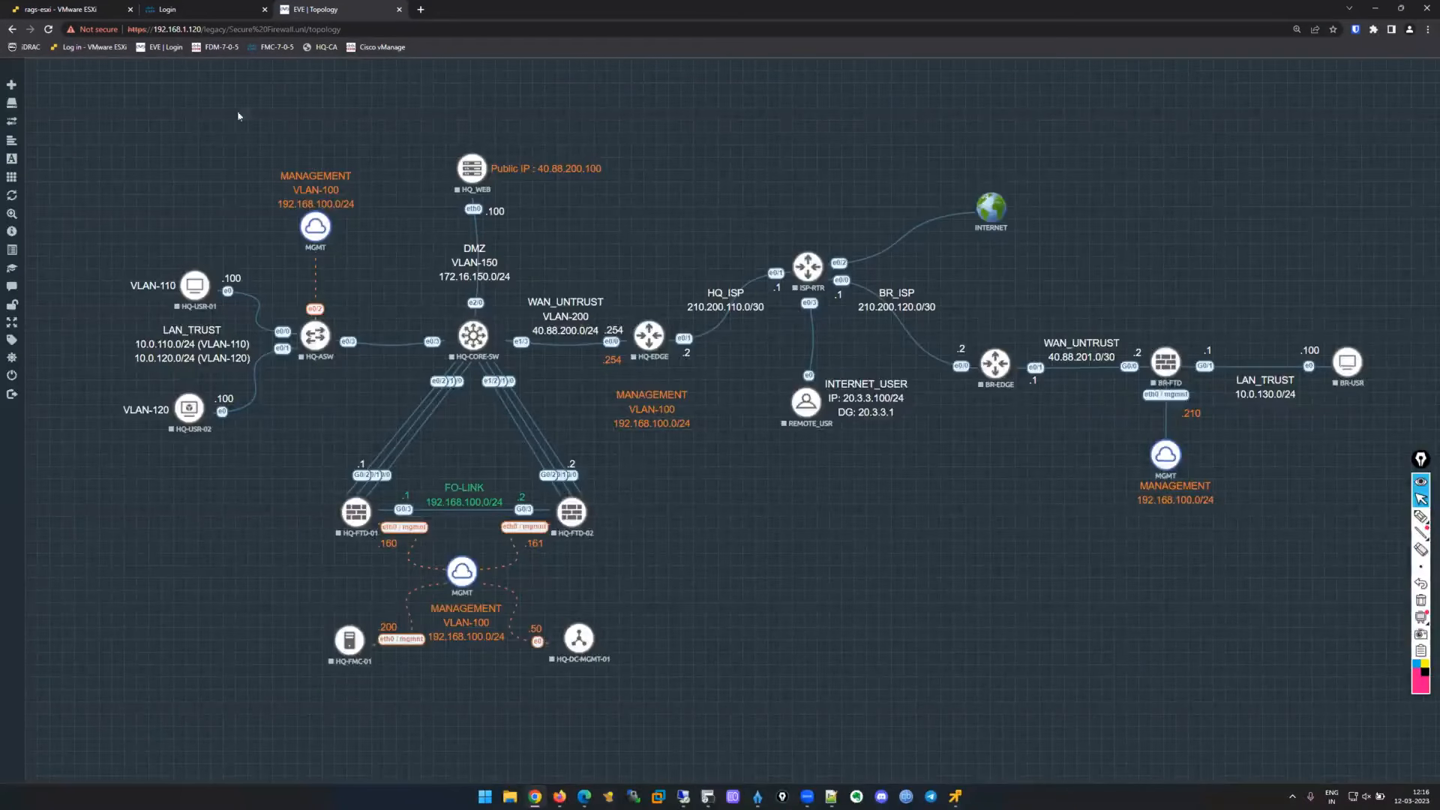
Return to the remote FMC session and test the Secure-AD directory server connection to 192.168.100.50:389.
key("ctrl+shift+Tab")
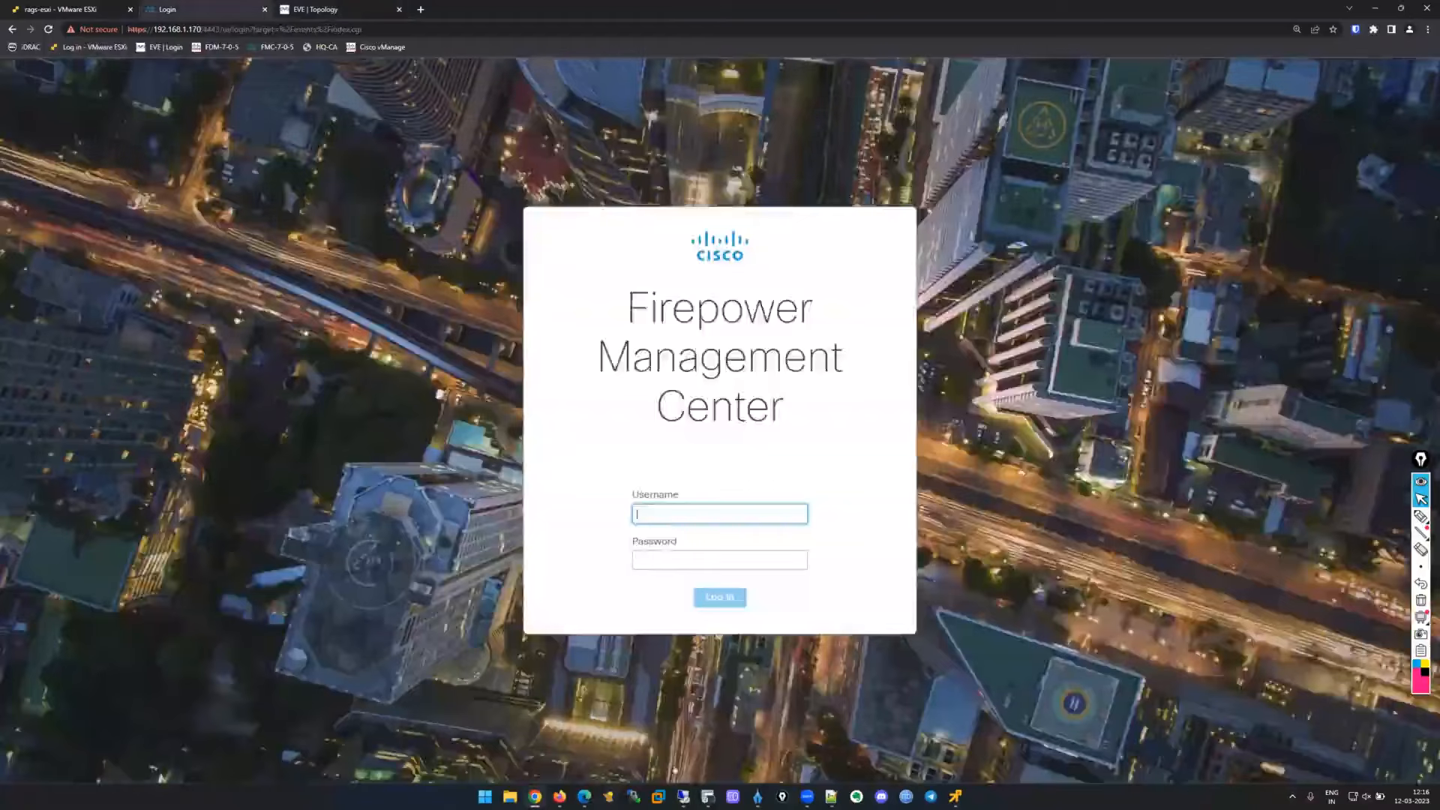
key("ctrl+Tab")
left_click(689, 796)
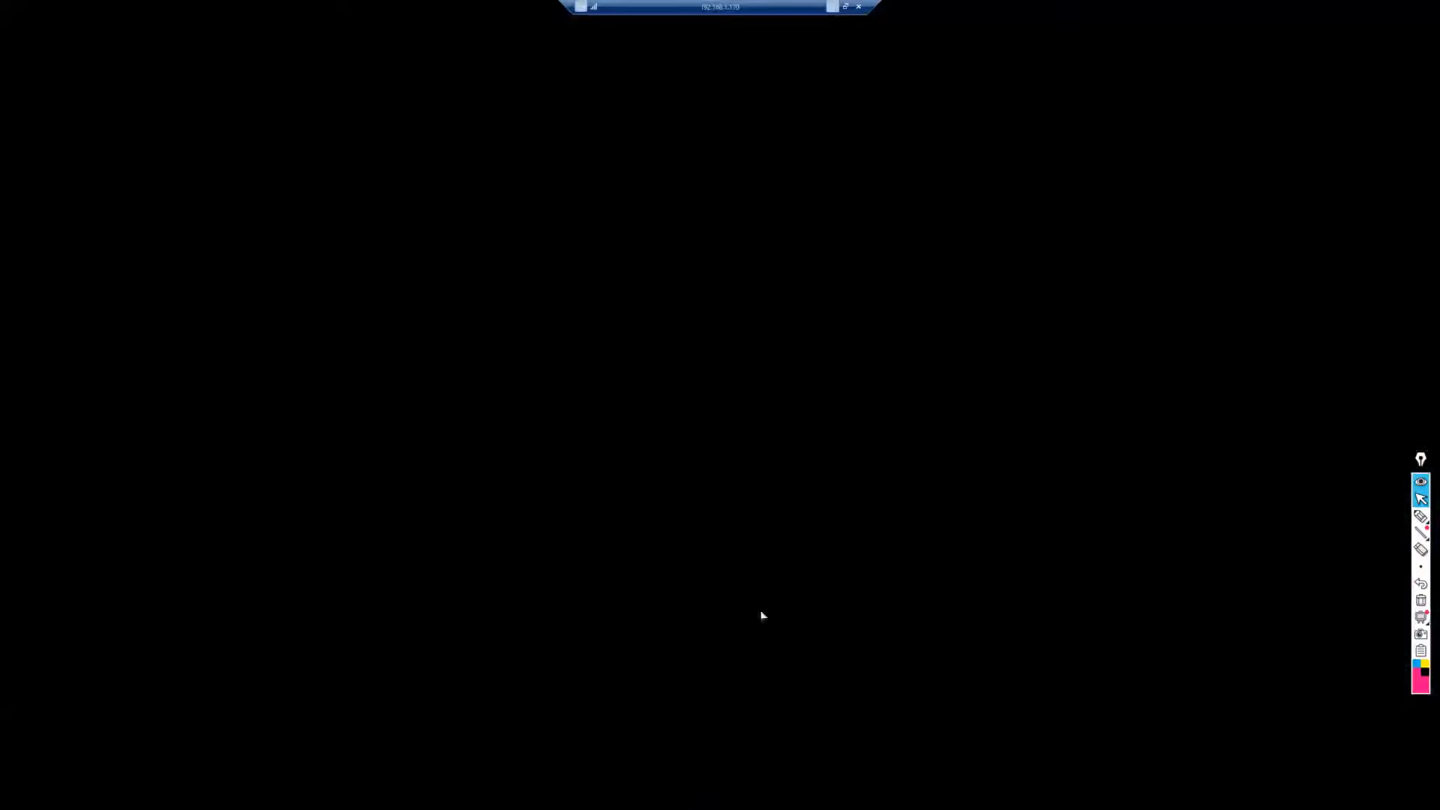
left_click(537, 641)
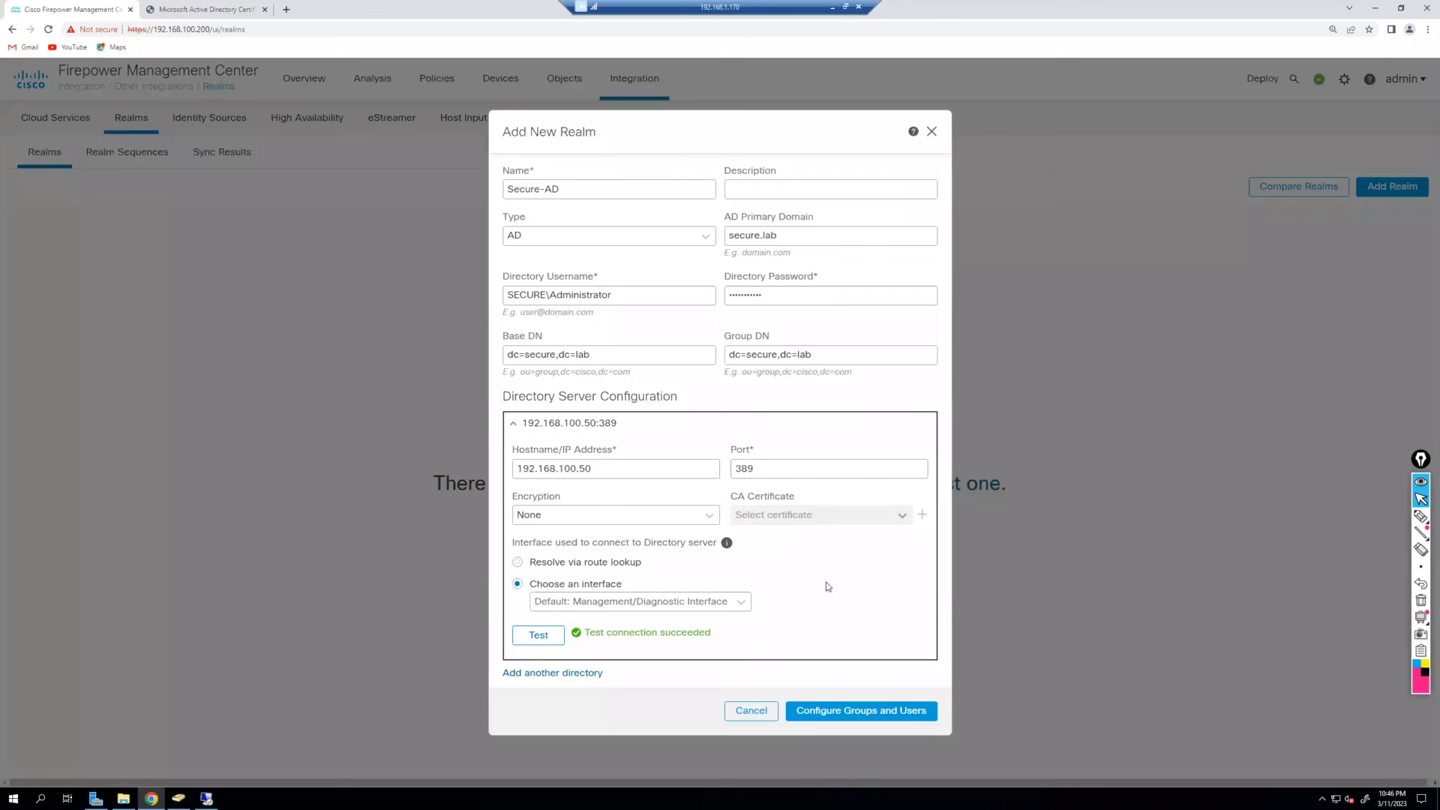
double_click(552, 302)
type("secure@")
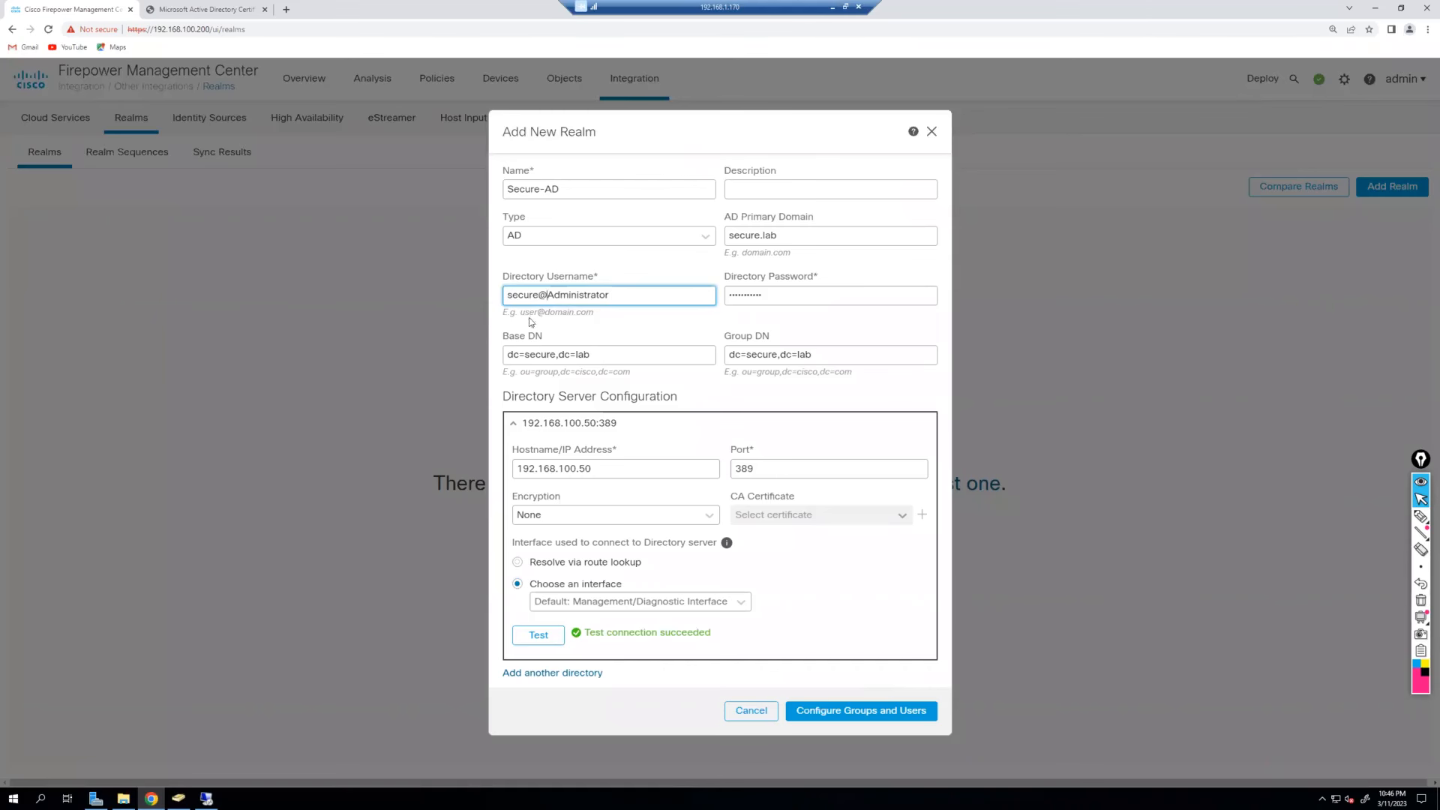
key("ctrl+a")
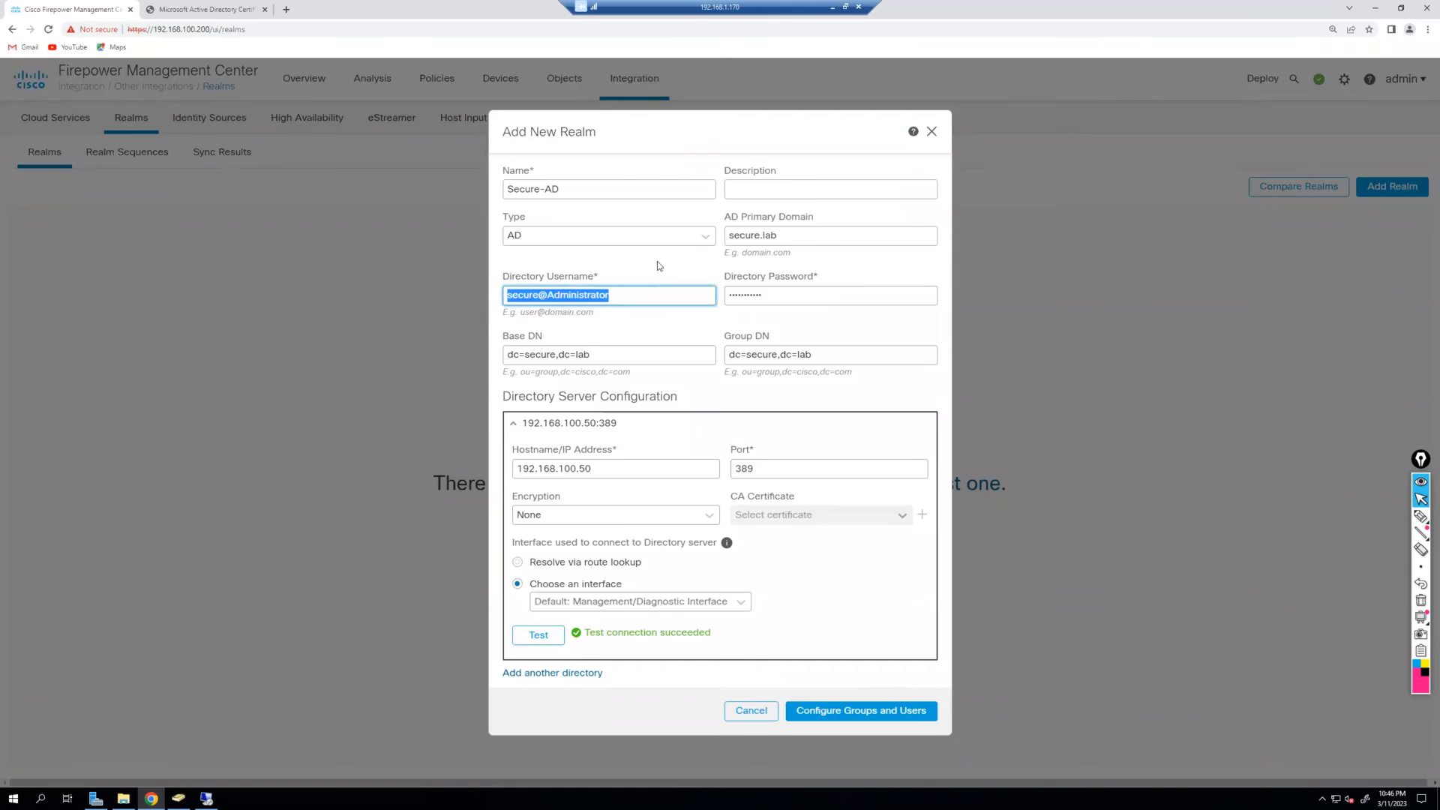
triple_click(645, 354)
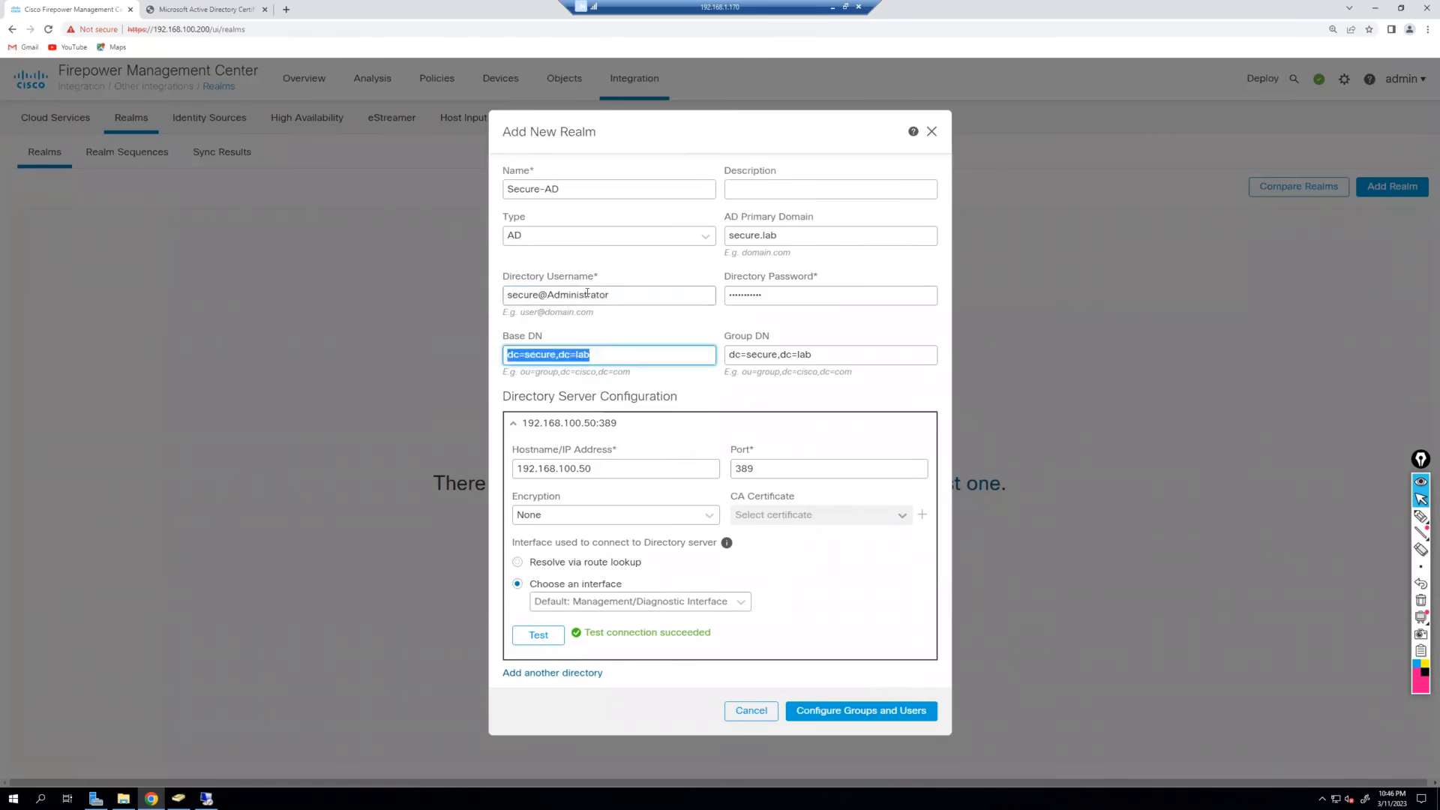
left_click(540, 637)
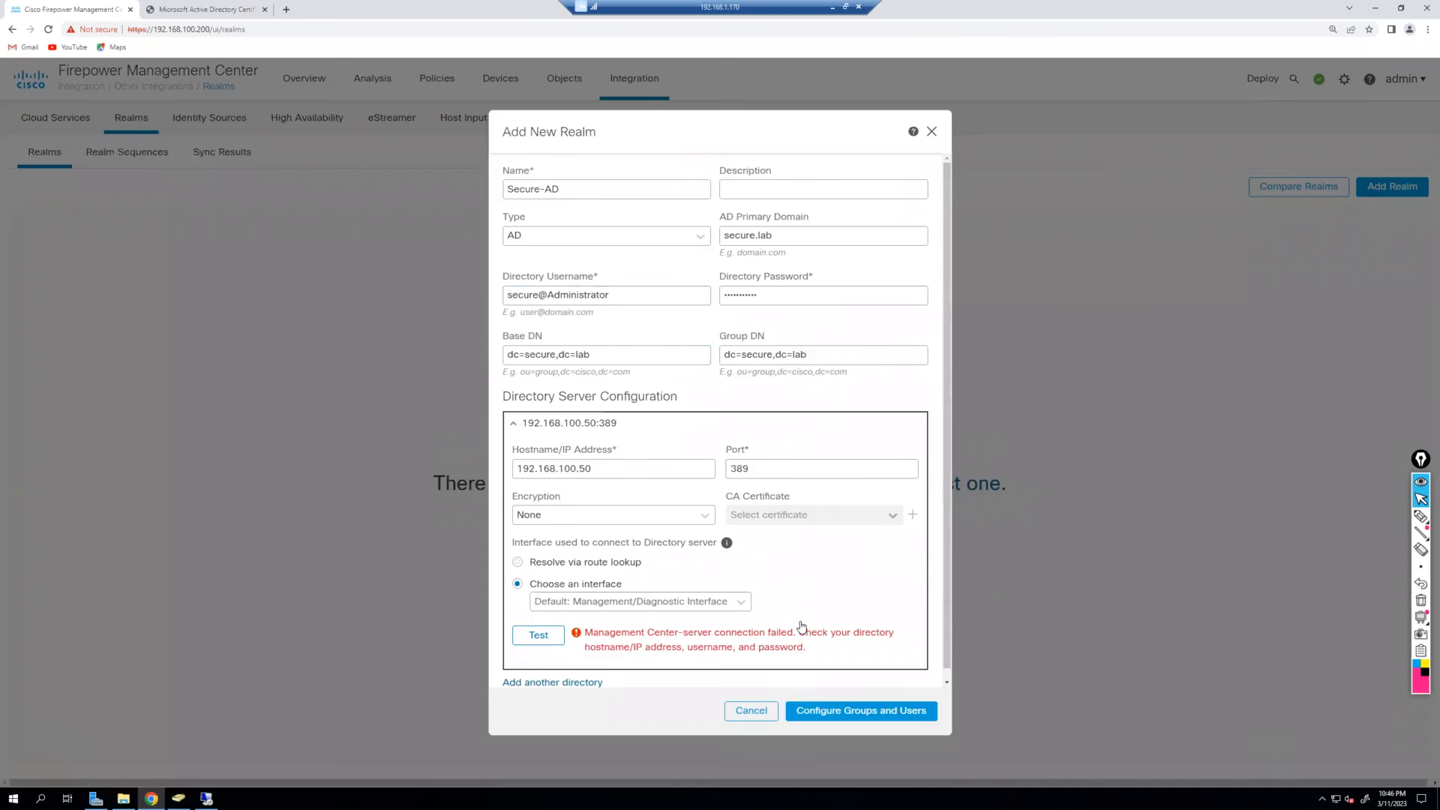
triple_click(628, 294)
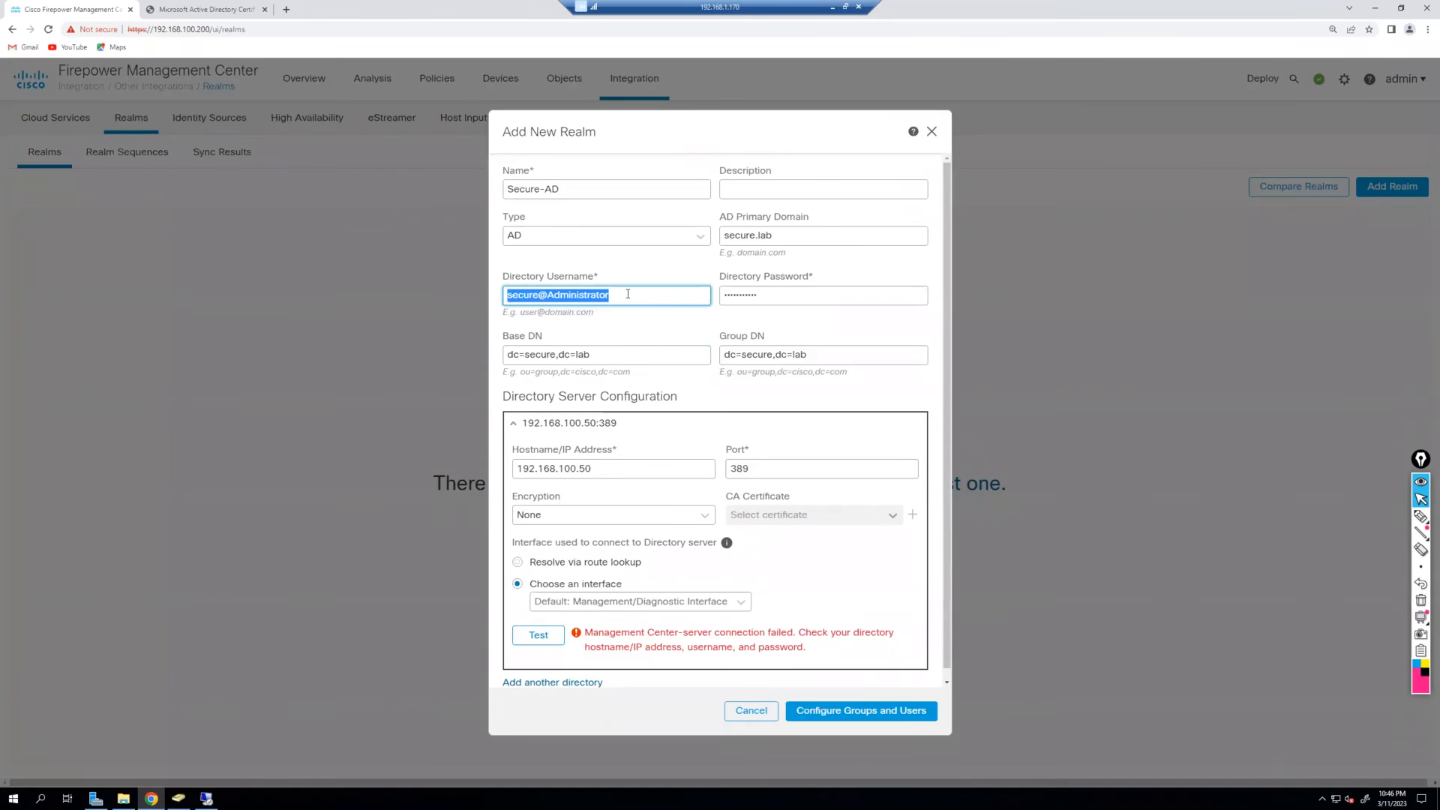
type("Administrator@secure.lab")
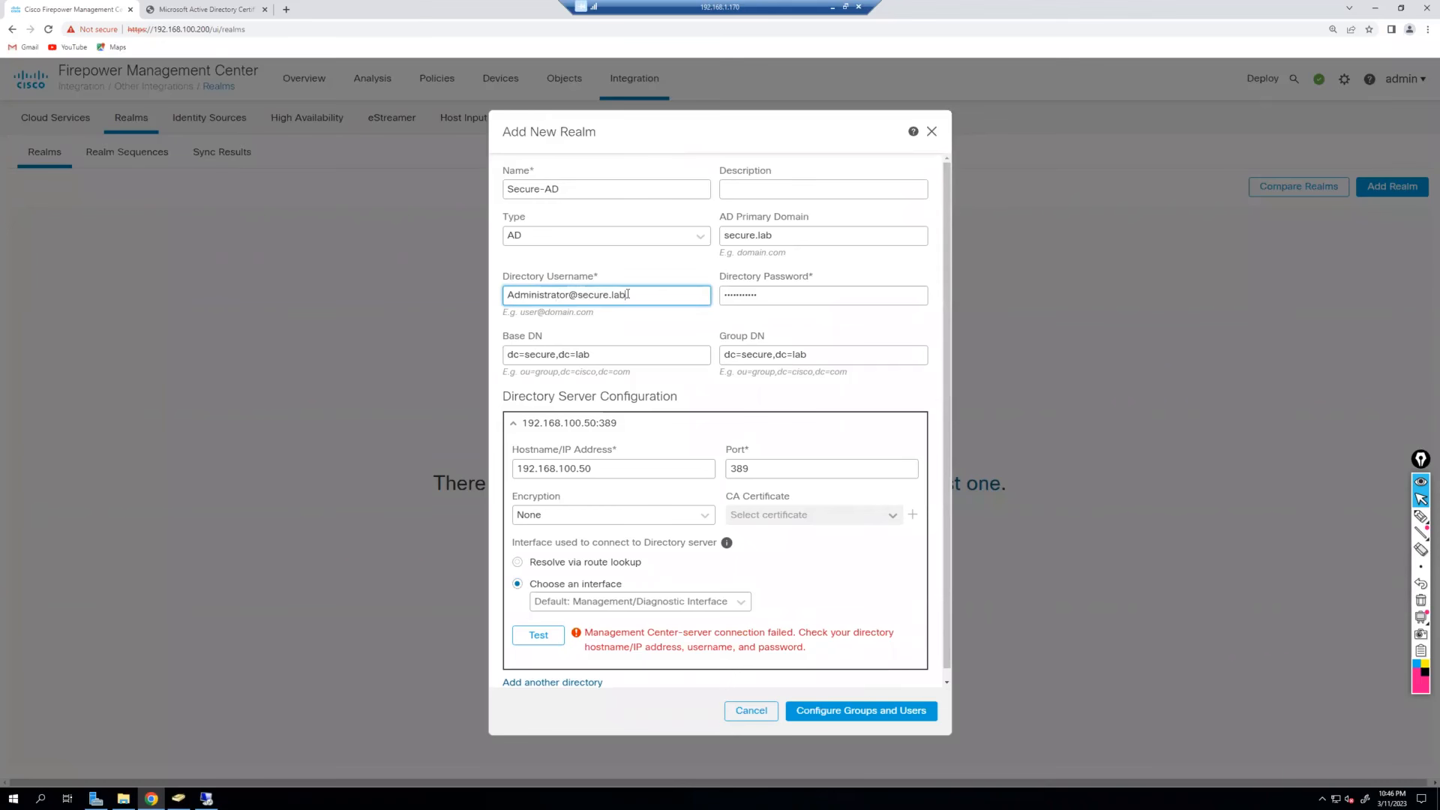
left_click(538, 634)
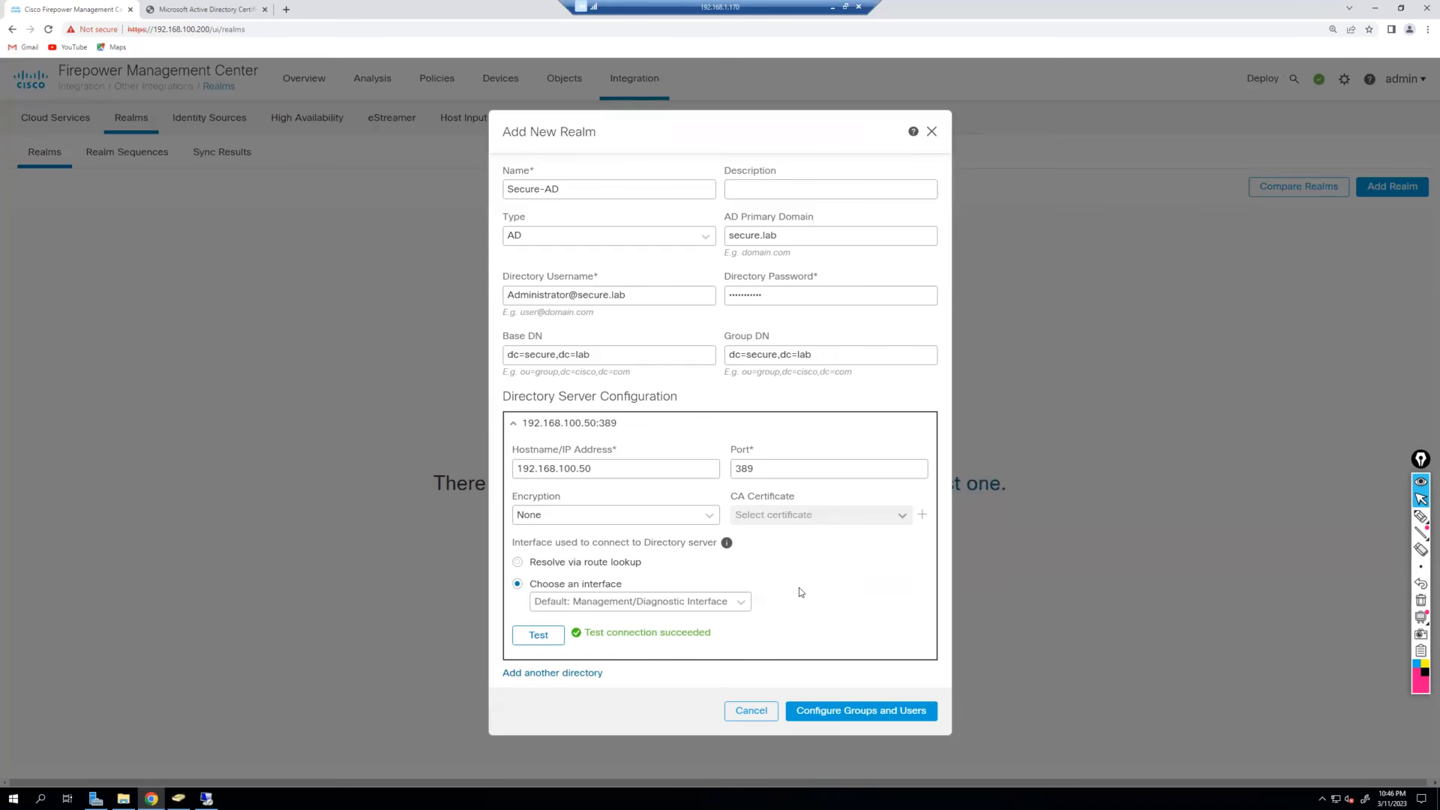
left_click(864, 716)
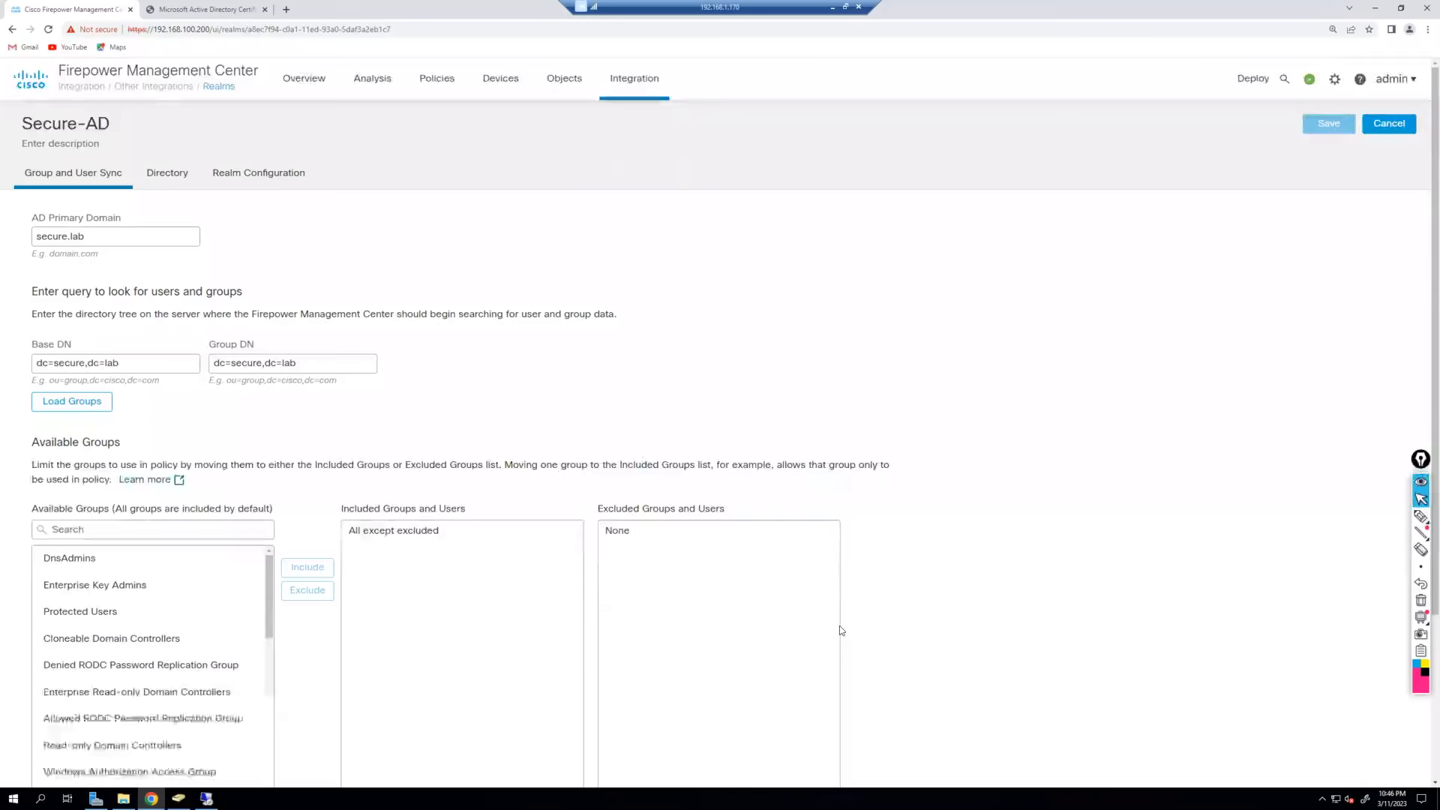
Include only the Users group from Available Groups and save the Secure-AD realm.
scroll(262, 420, "down", 1)
scroll(263, 419, "down", 2)
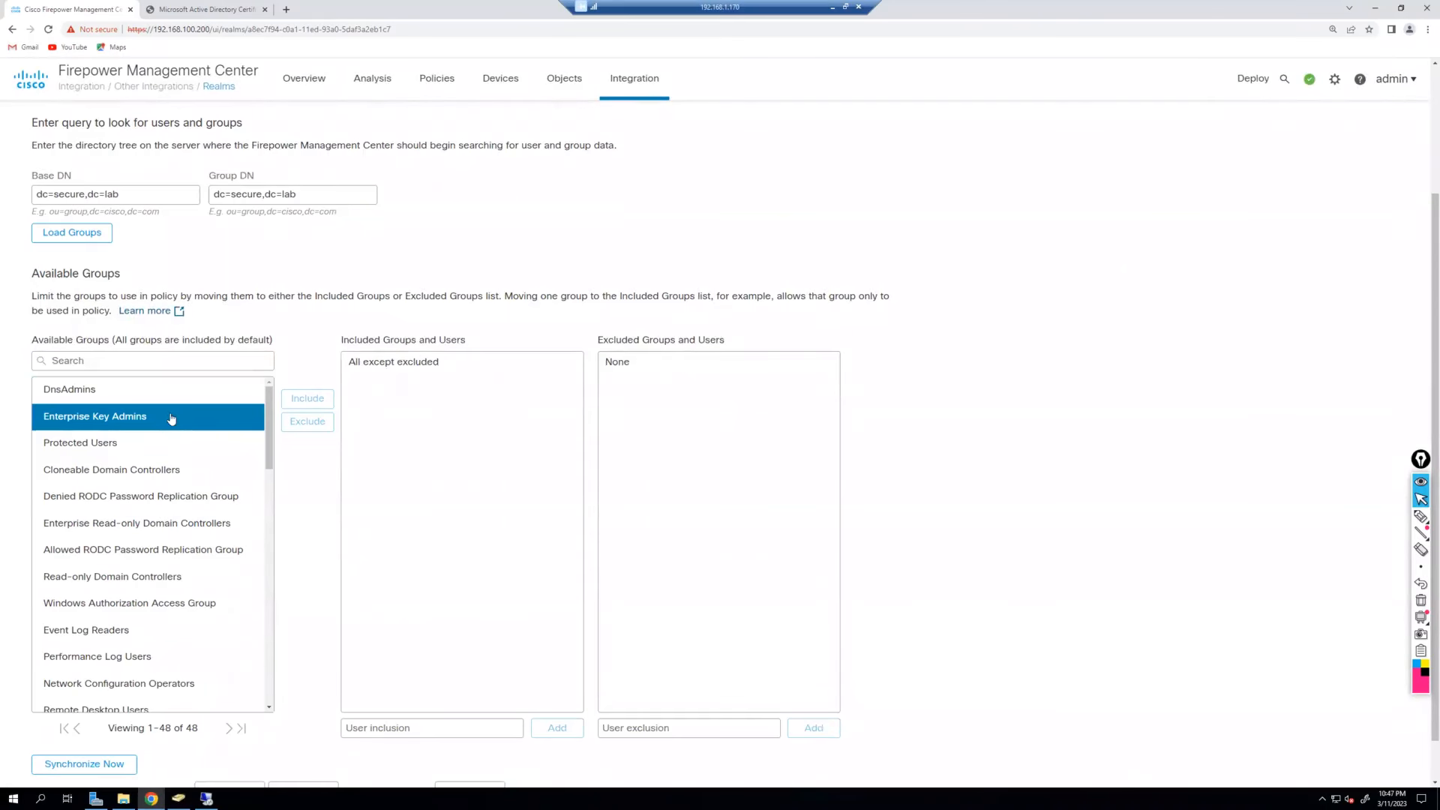
scroll(169, 420, "down", 5)
scroll(173, 419, "down", 5)
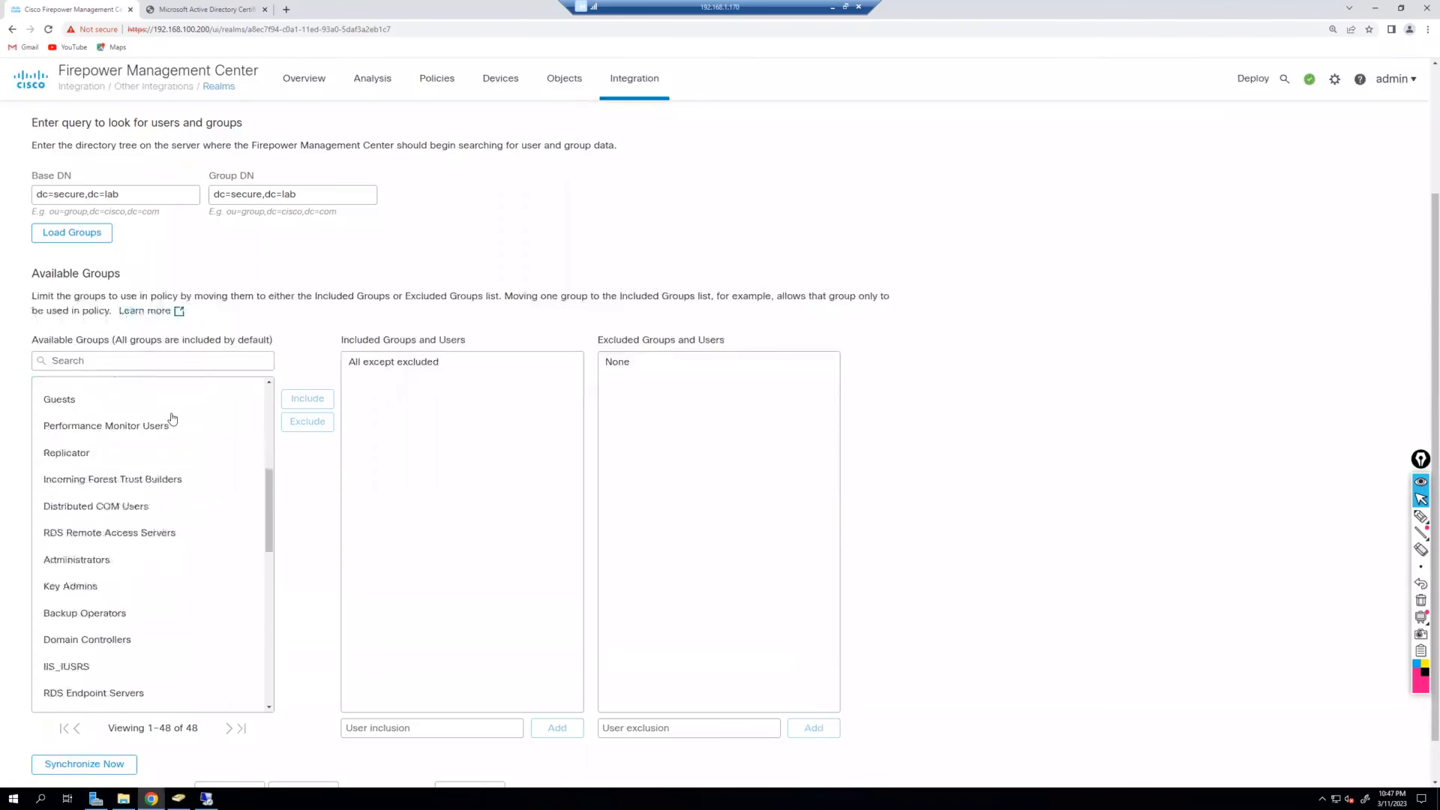
scroll(172, 417, "down", 4)
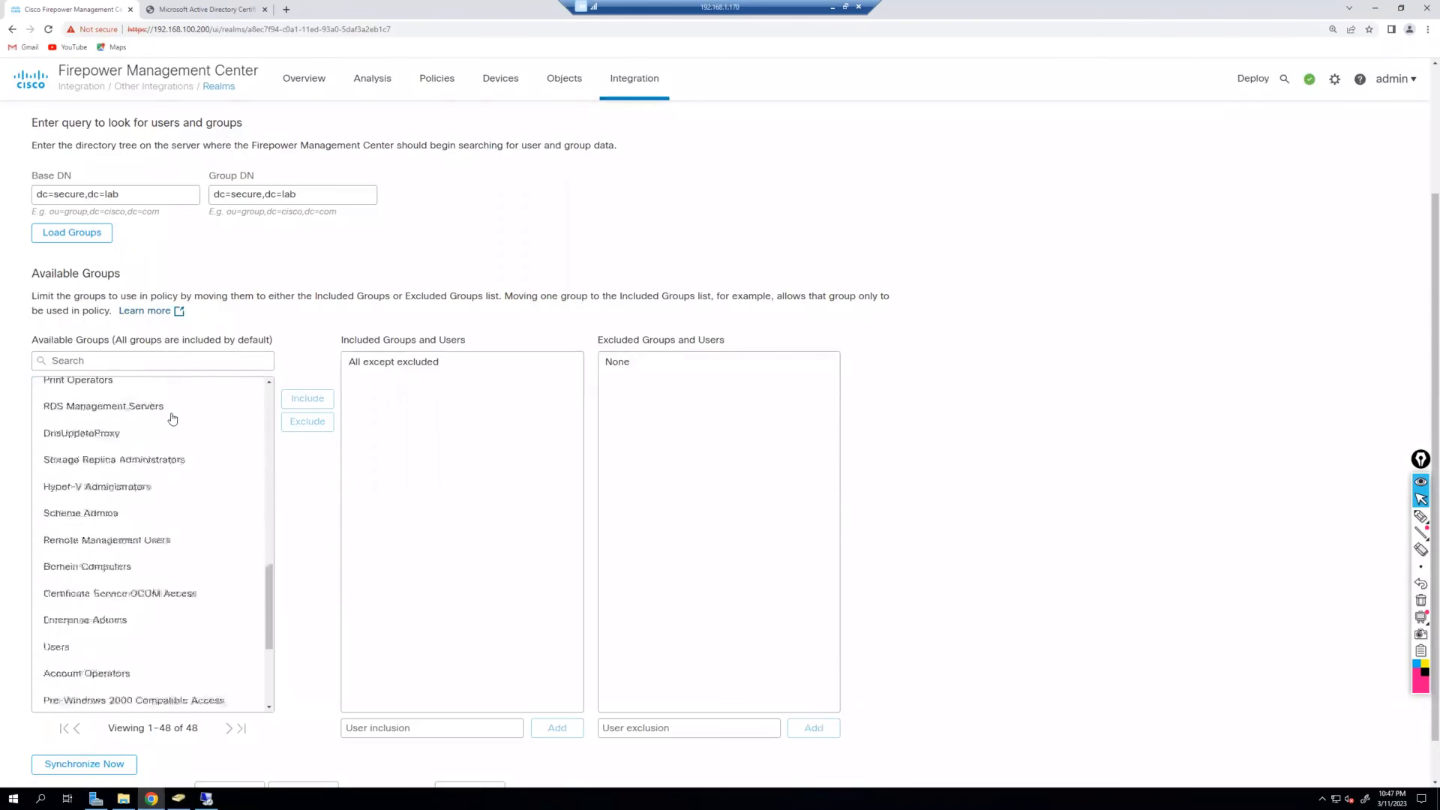
left_click(135, 590)
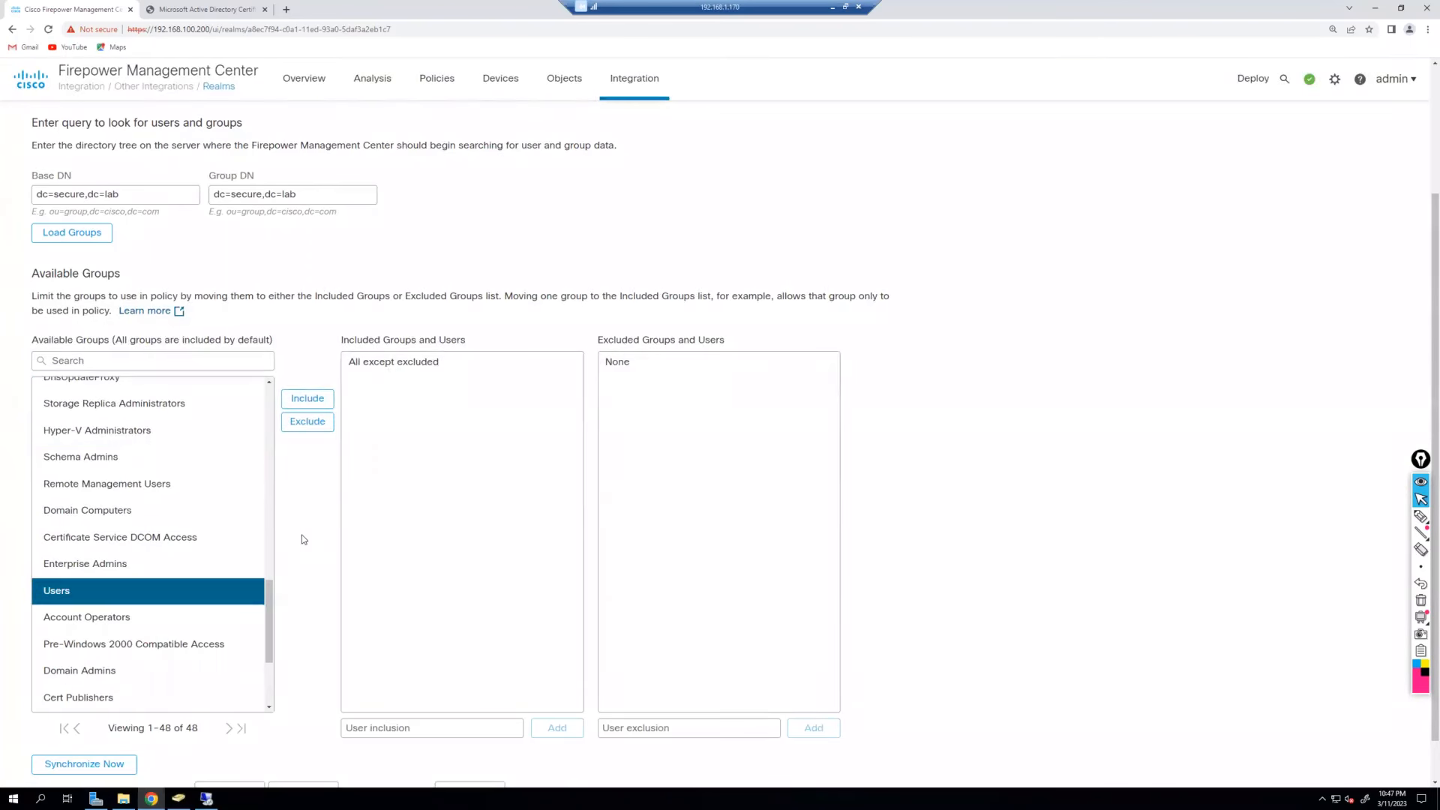
left_click(321, 403)
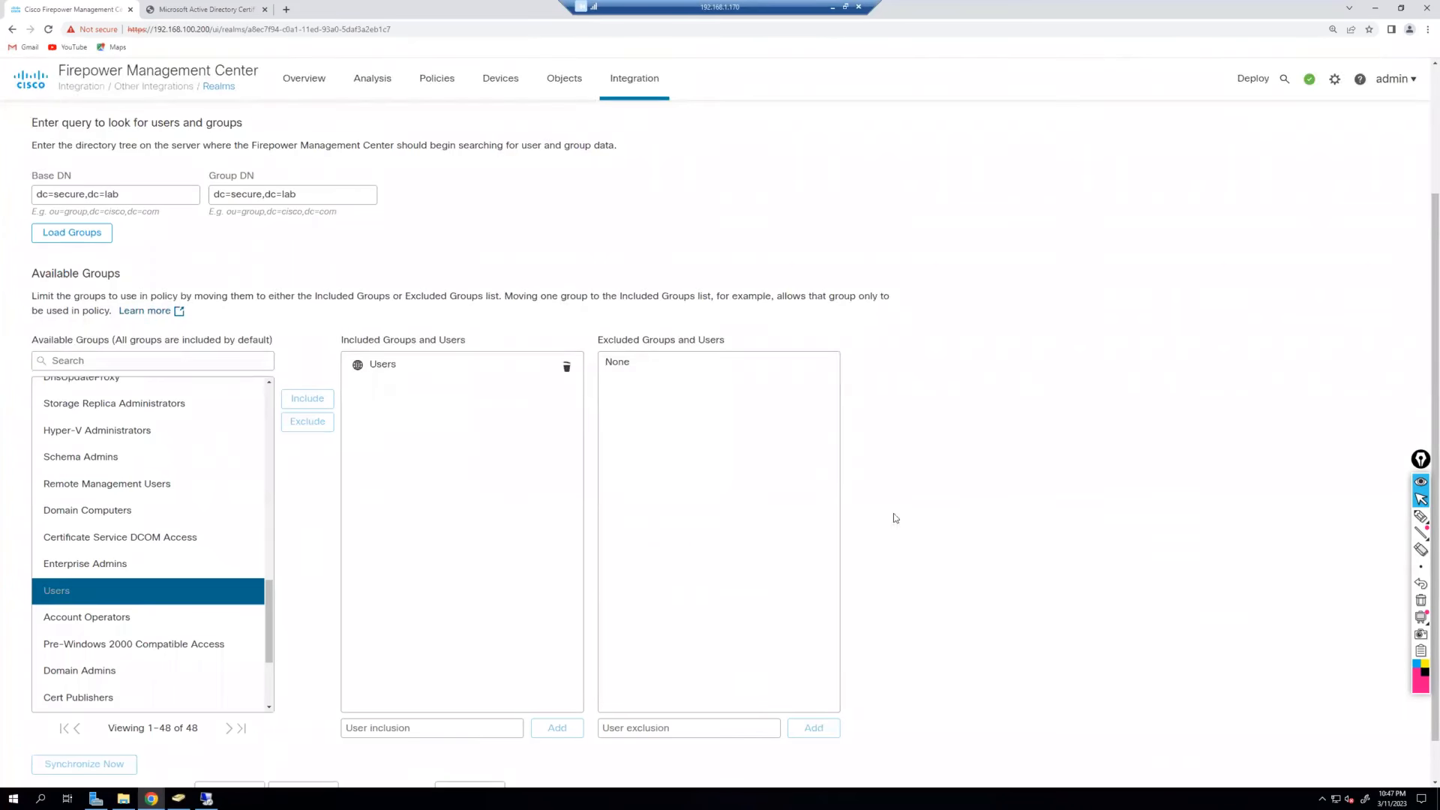
scroll(893, 516, "down", 1)
scroll(1279, 542, "up", 3)
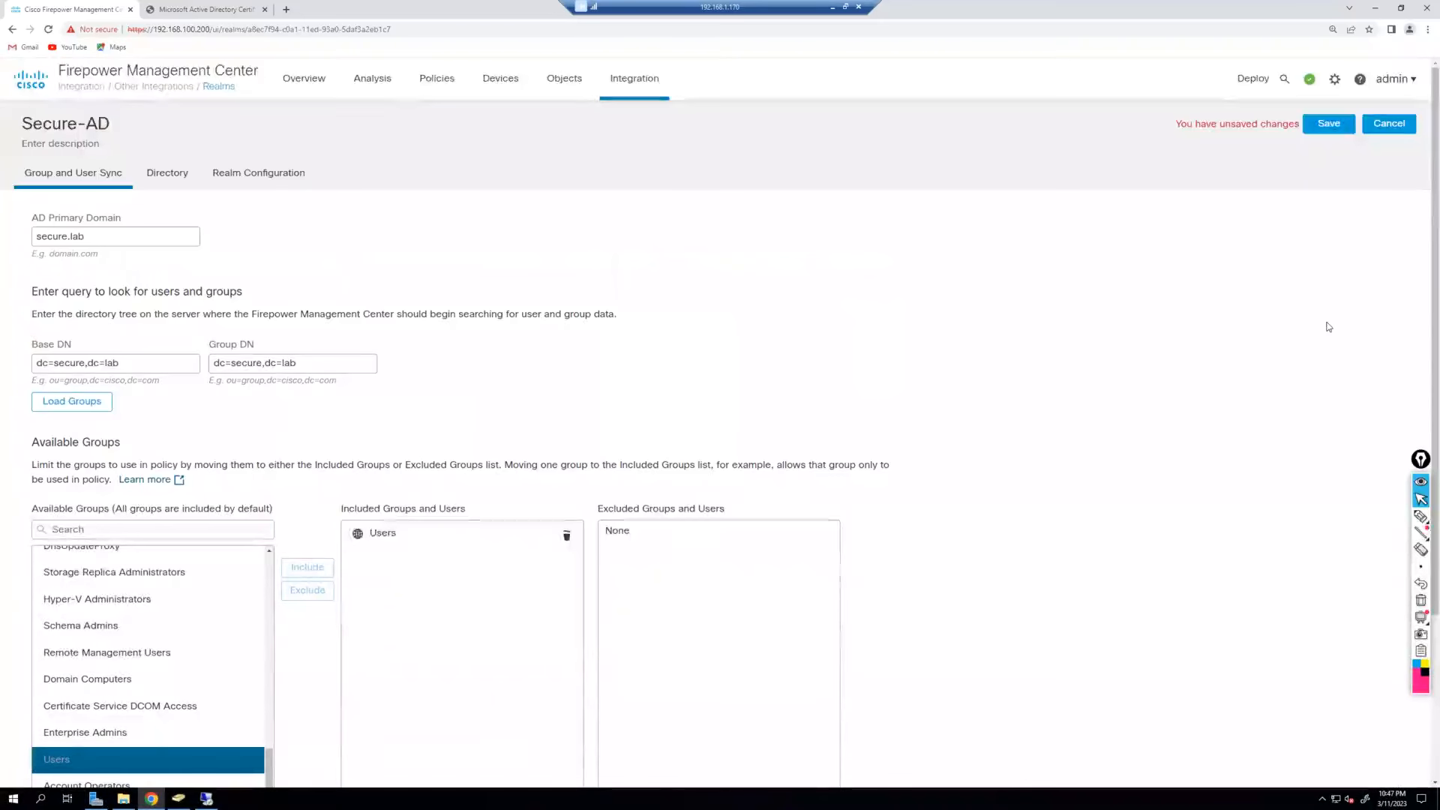
left_click(1328, 124)
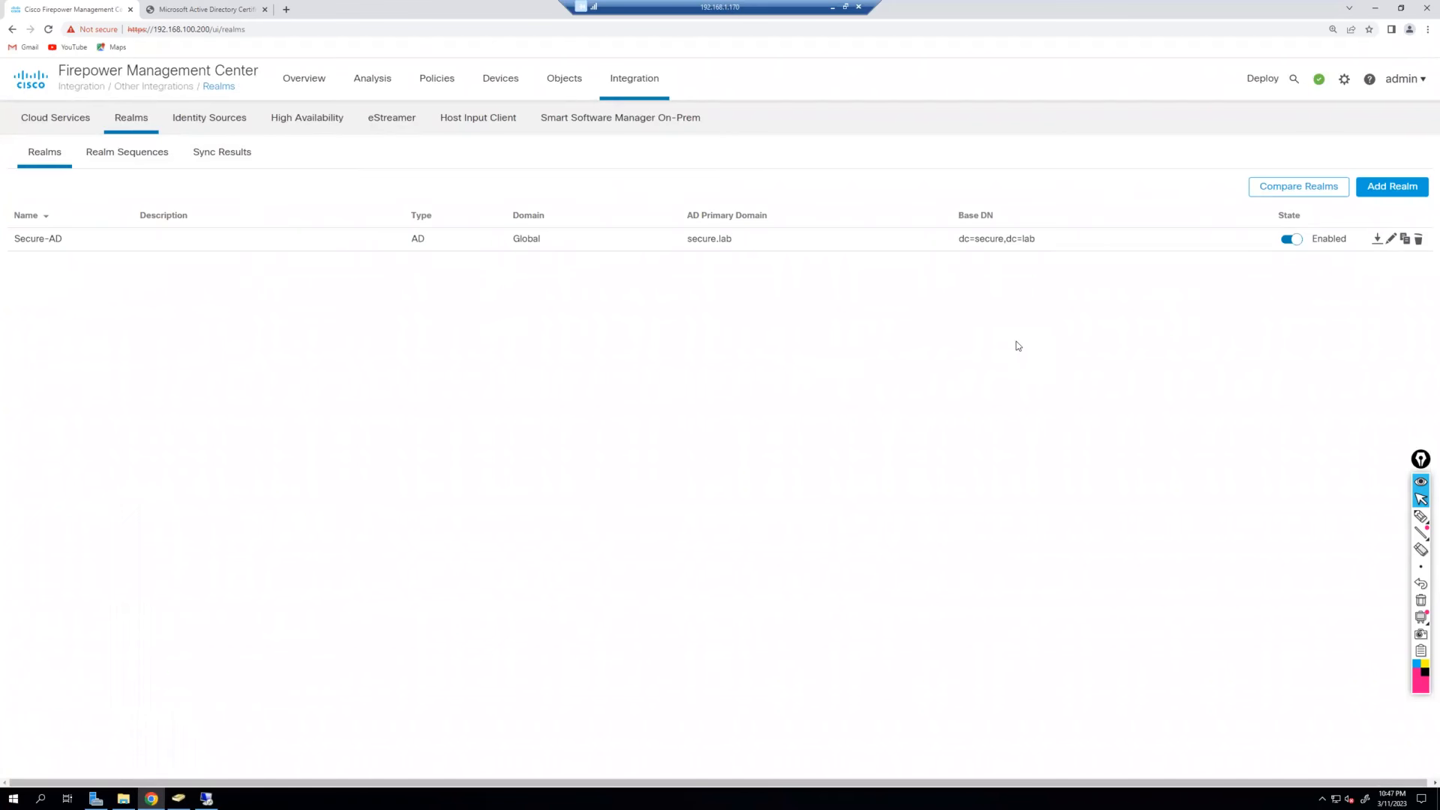
Check Secure-AD's sync results, finding no users or groups yet, then reopen the realm.
left_click(222, 152)
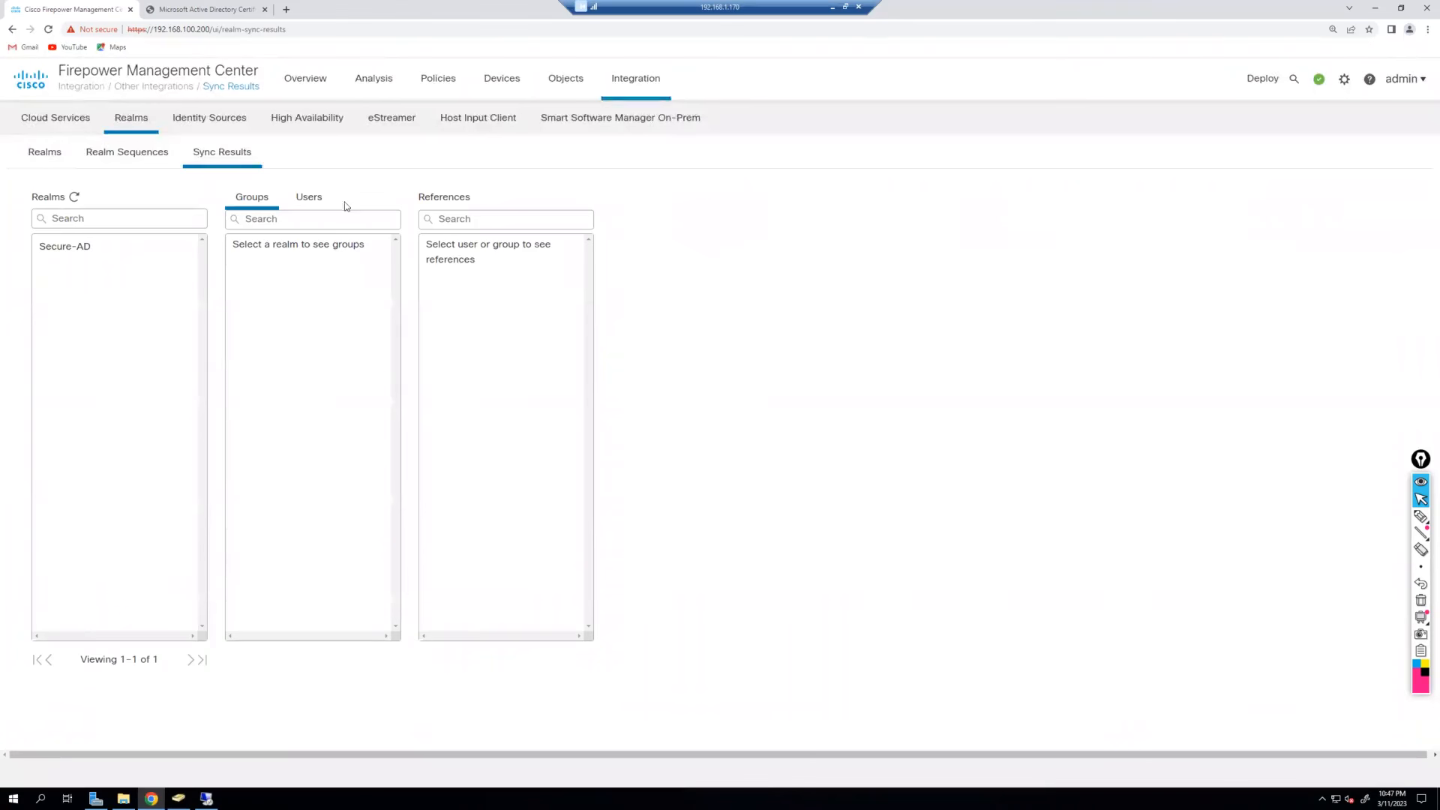
left_click(311, 210)
left_click(83, 247)
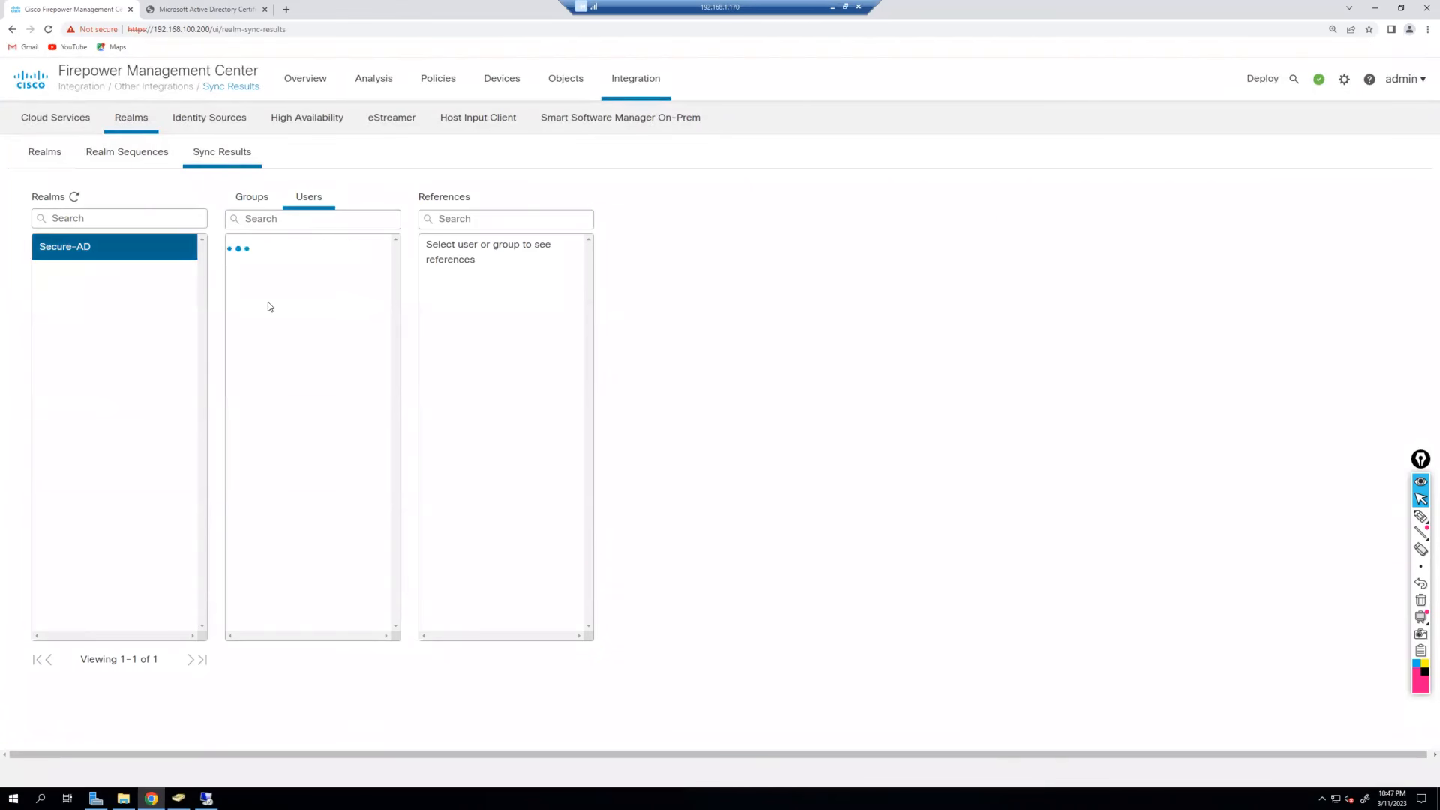
left_click(253, 198)
left_click(307, 198)
left_click(43, 163)
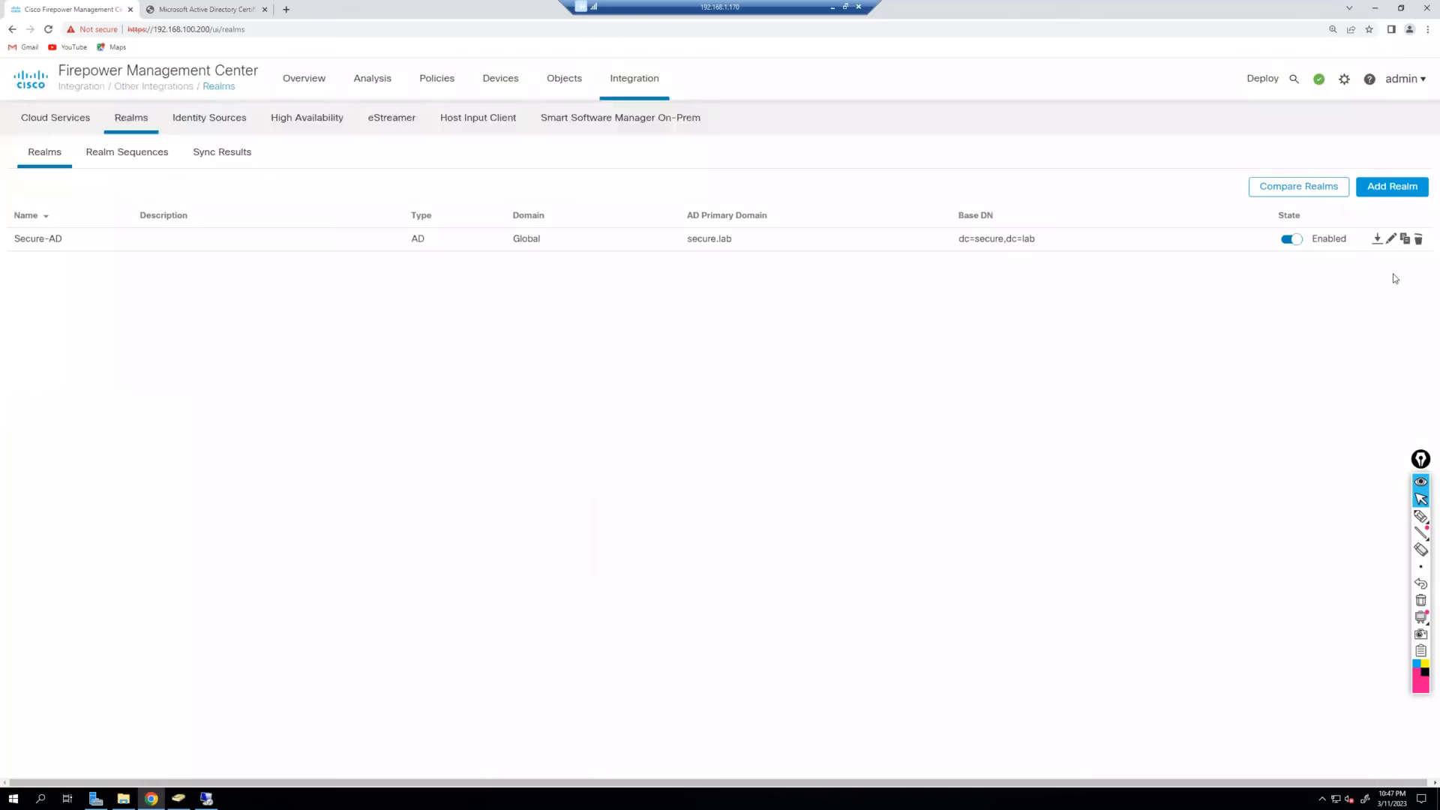
left_click(1391, 238)
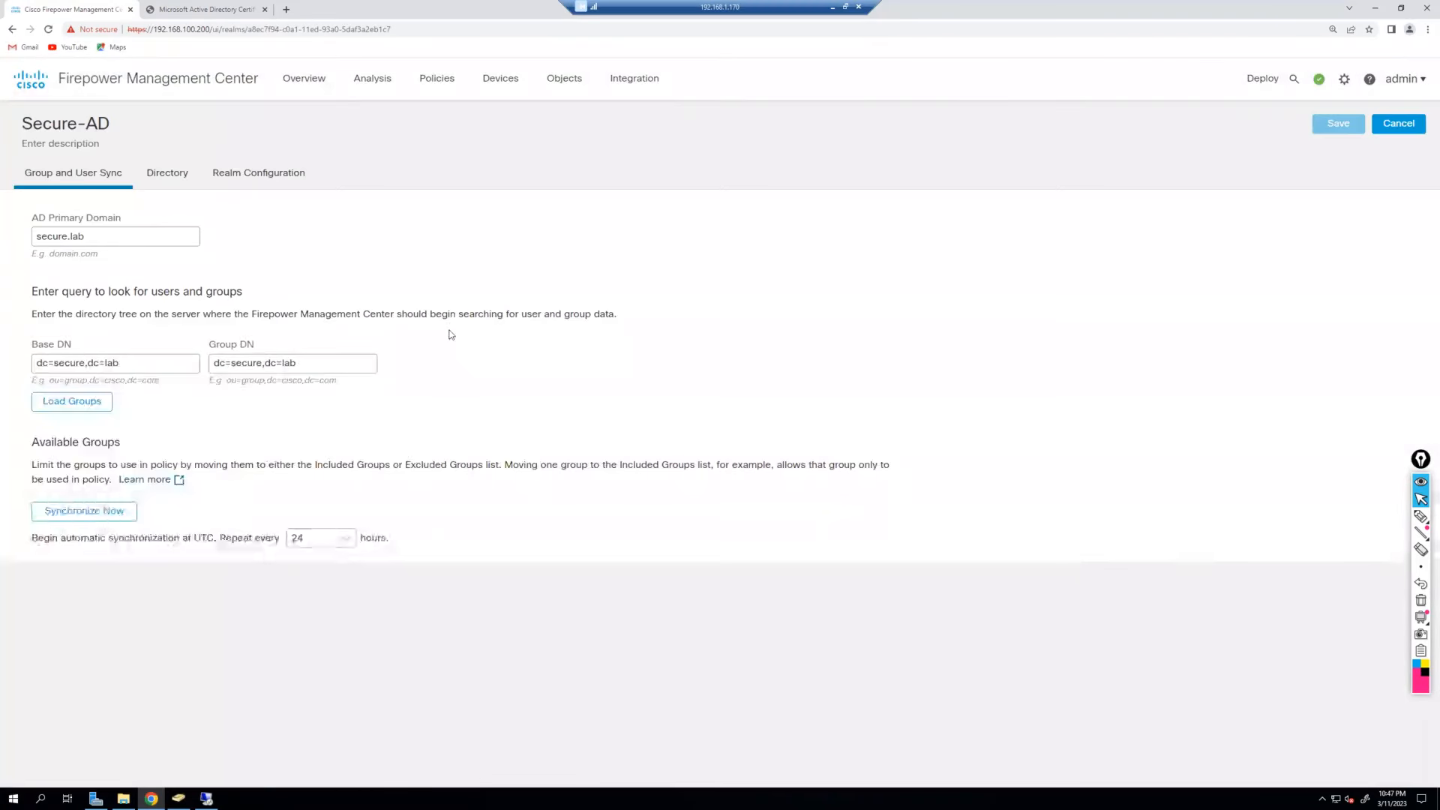
left_click(263, 182)
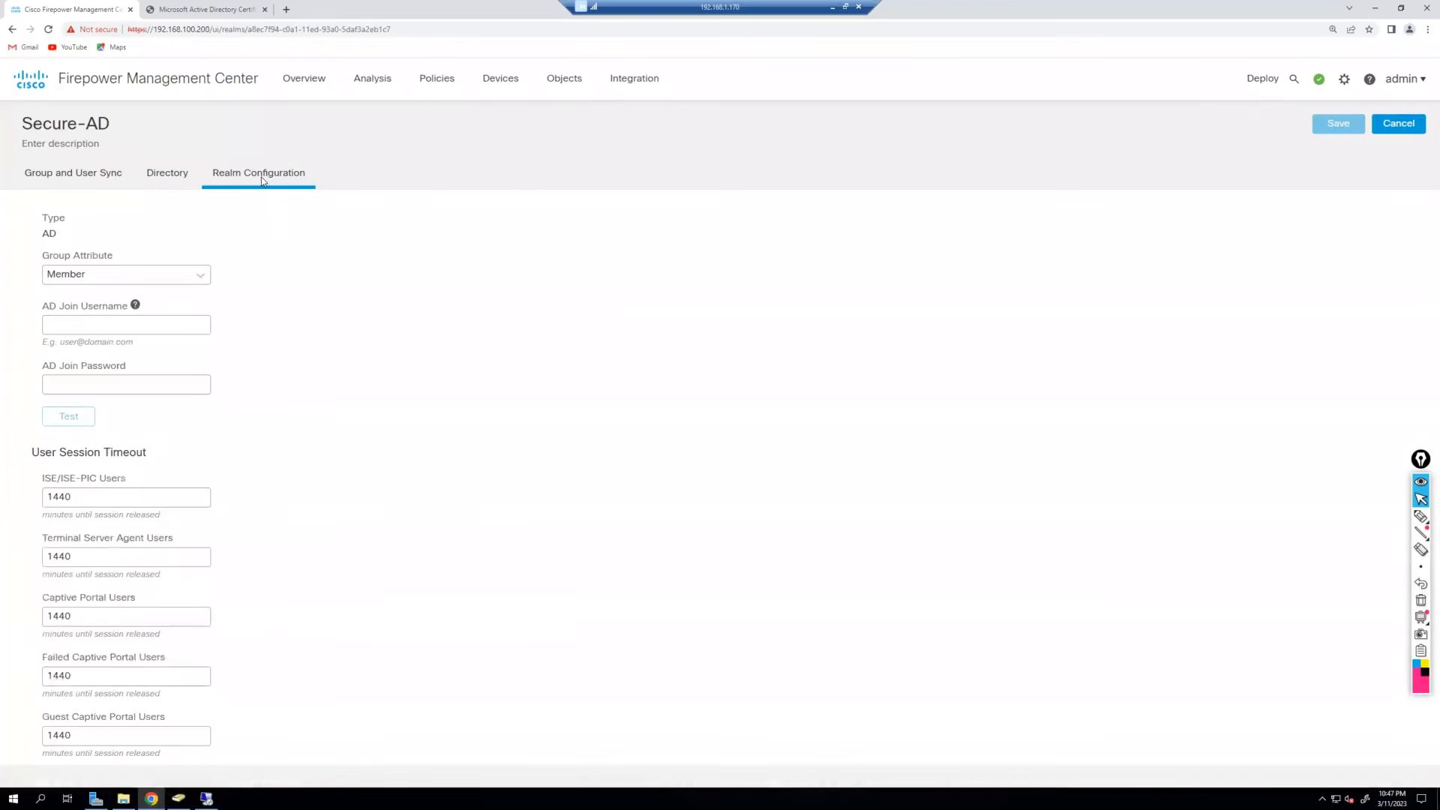
left_click(167, 179)
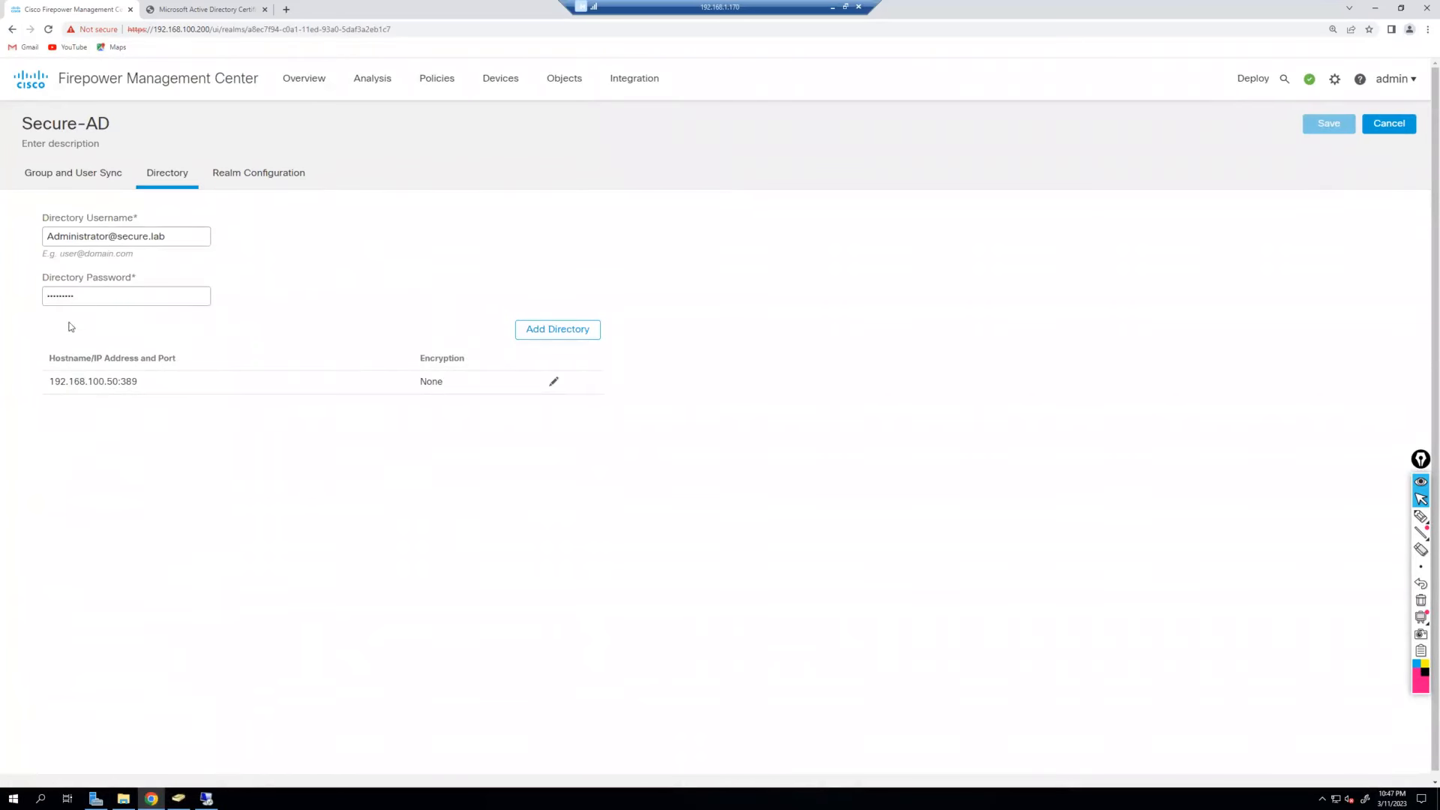
left_click(85, 178)
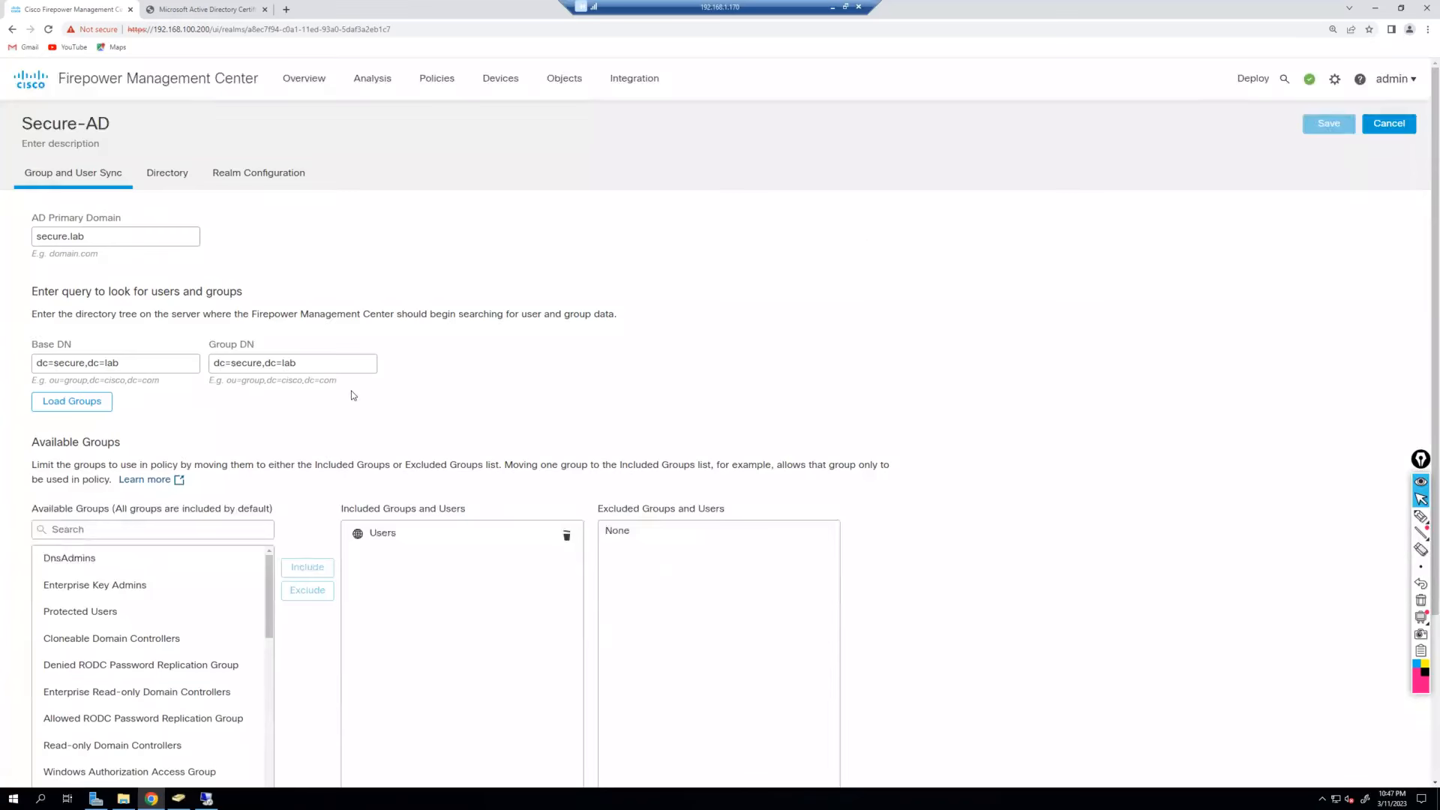
scroll(342, 393, "down", 3)
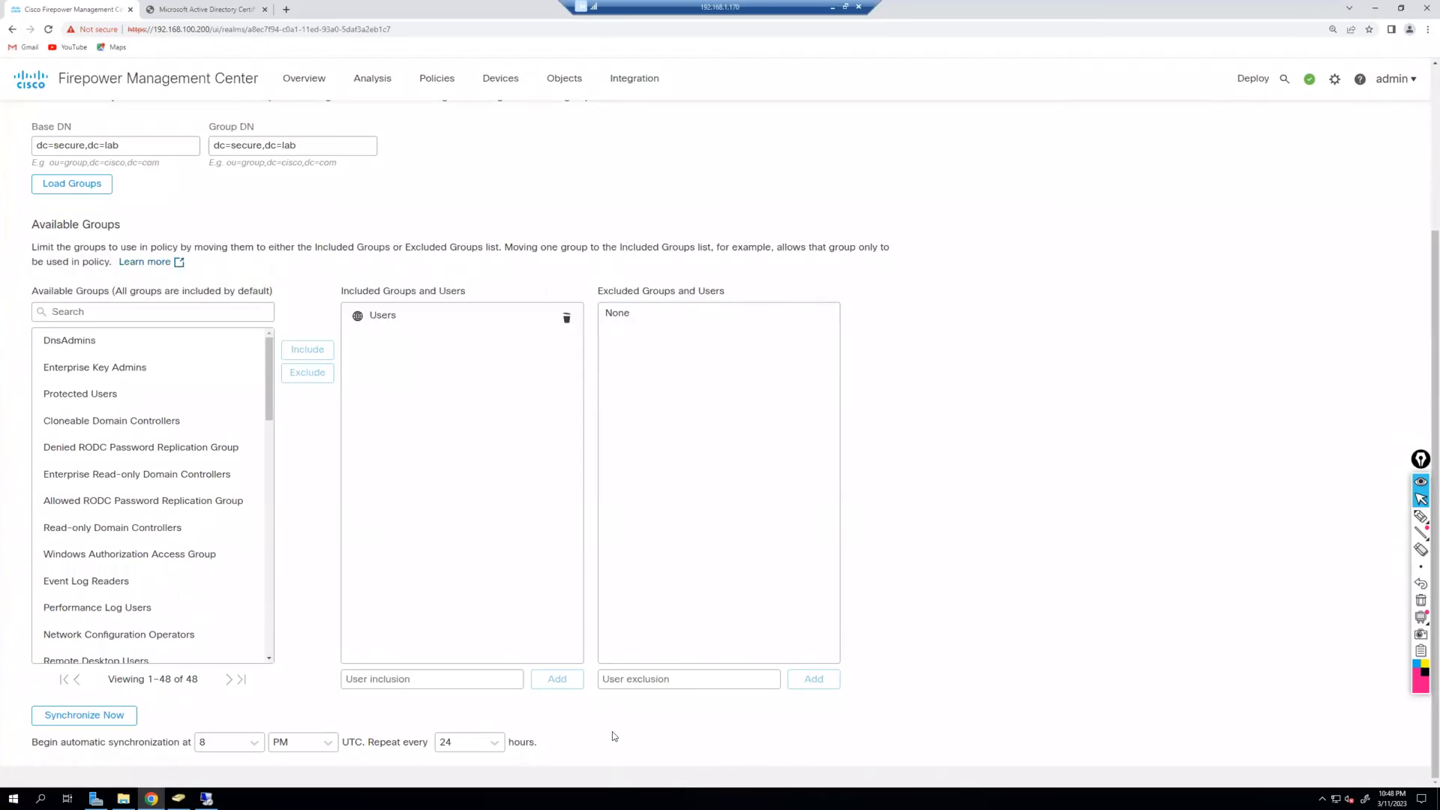
scroll(612, 731, "up", 3)
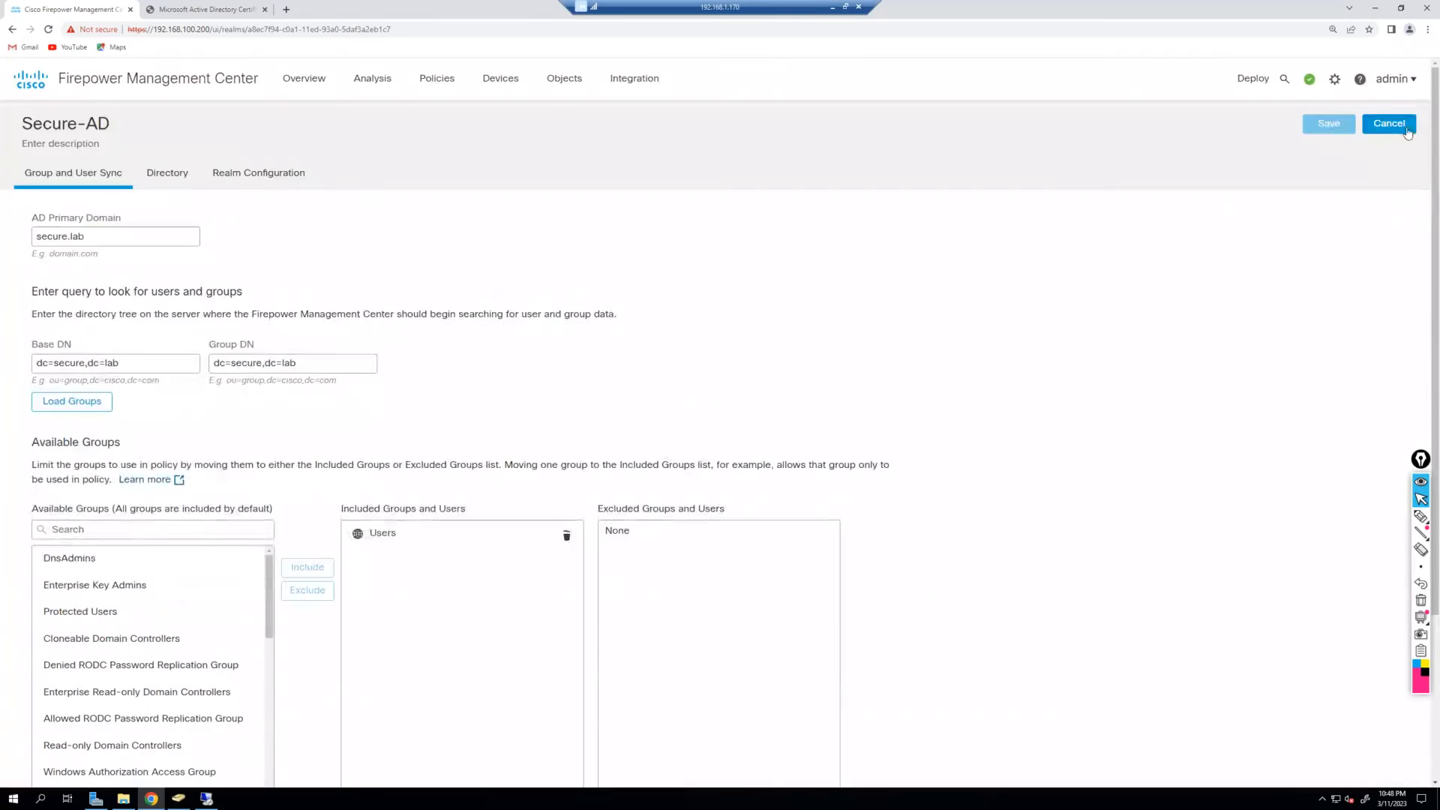
left_click(1388, 124)
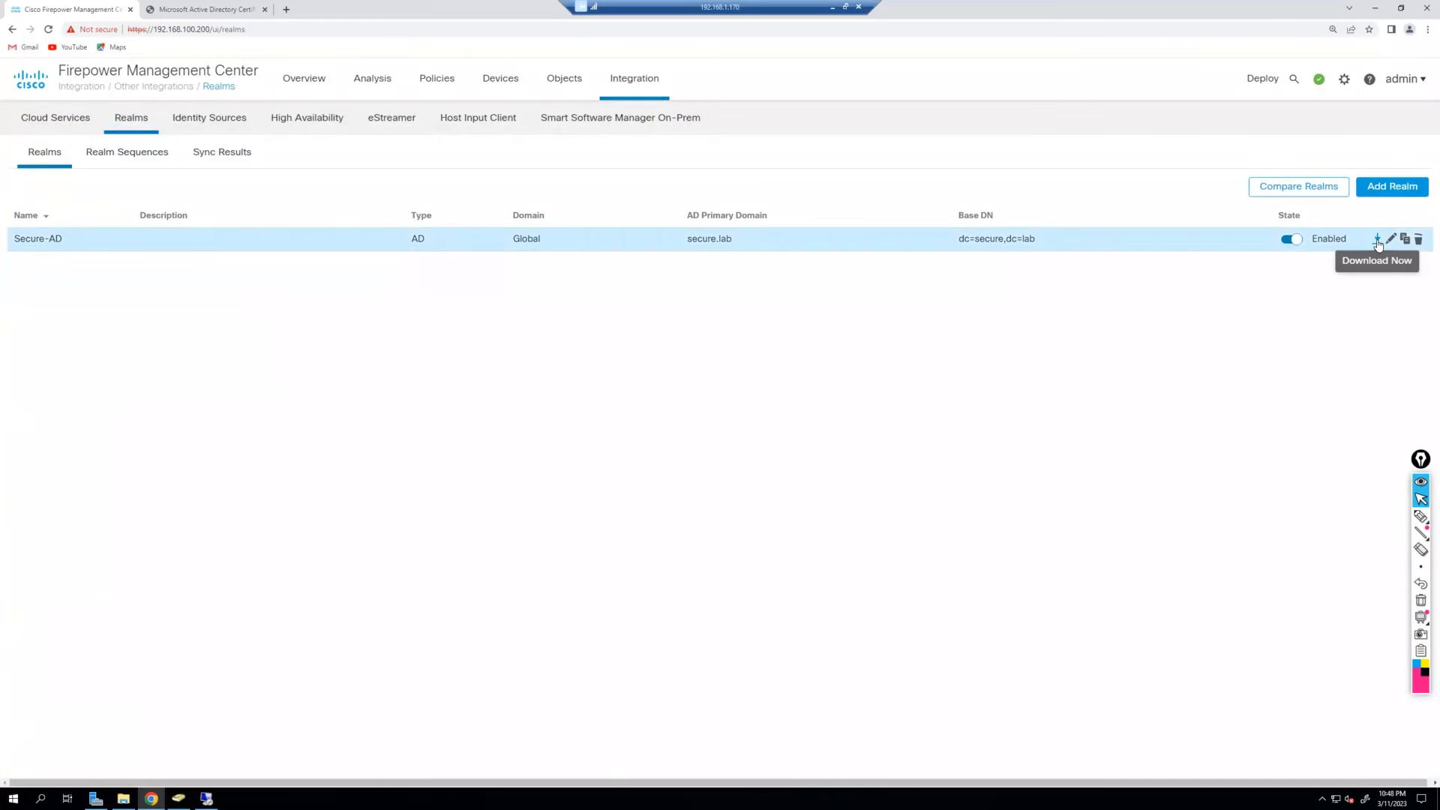
Download Secure-AD users and groups now, confirming, and note the 1 group, 103 users count.
left_click(1378, 240)
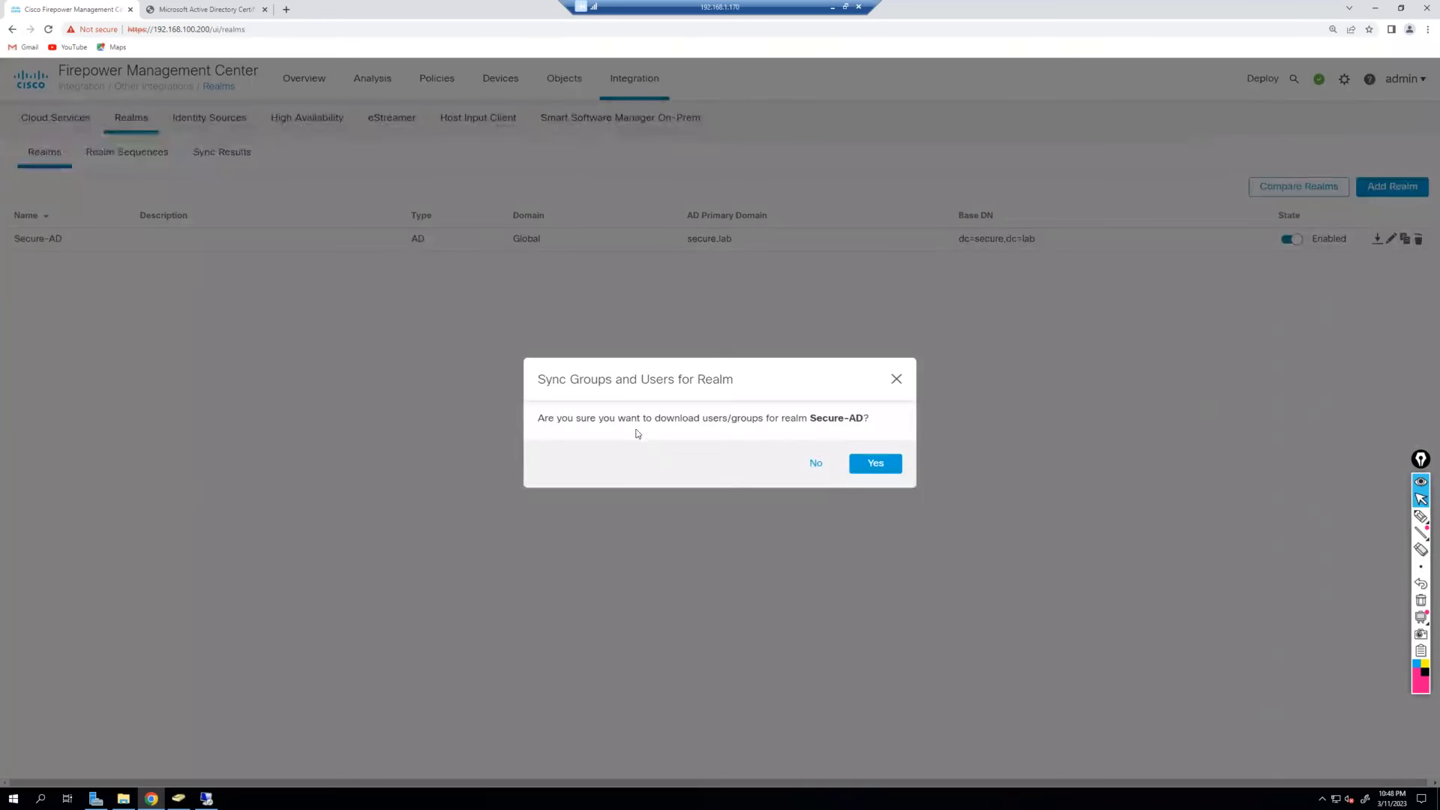
left_click_drag(631, 418, 835, 426)
left_click(885, 468)
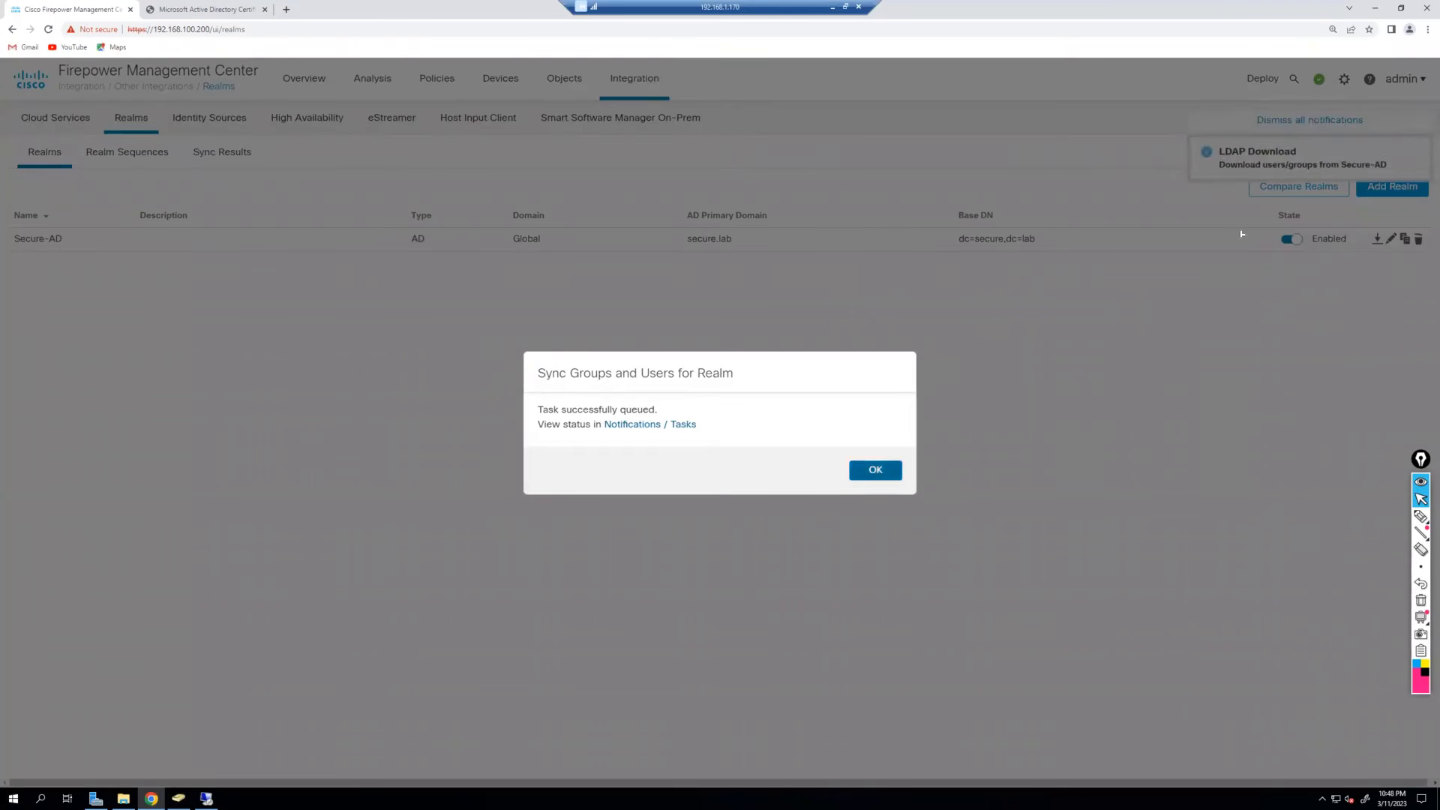
left_click(875, 470)
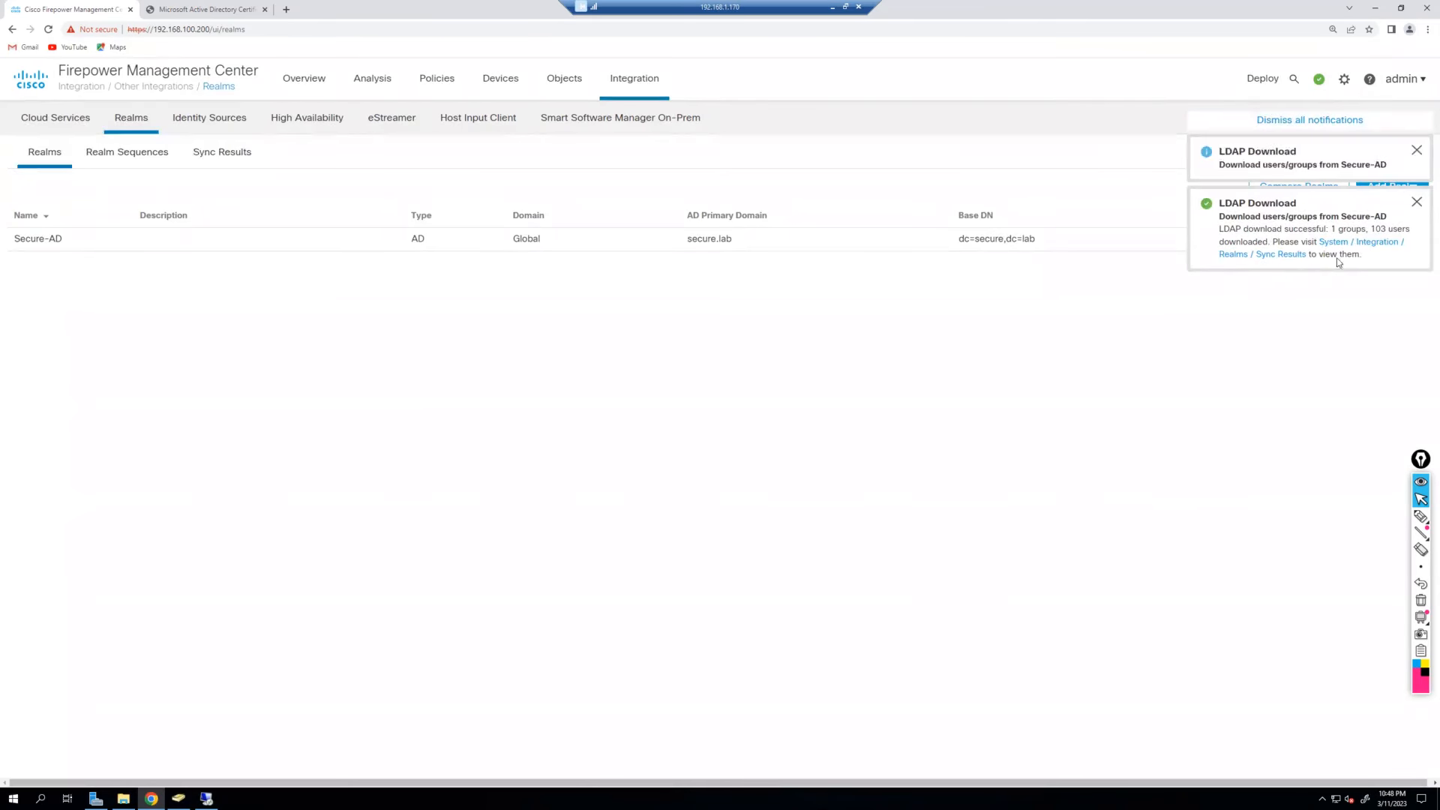
left_click_drag(1330, 230, 1271, 244)
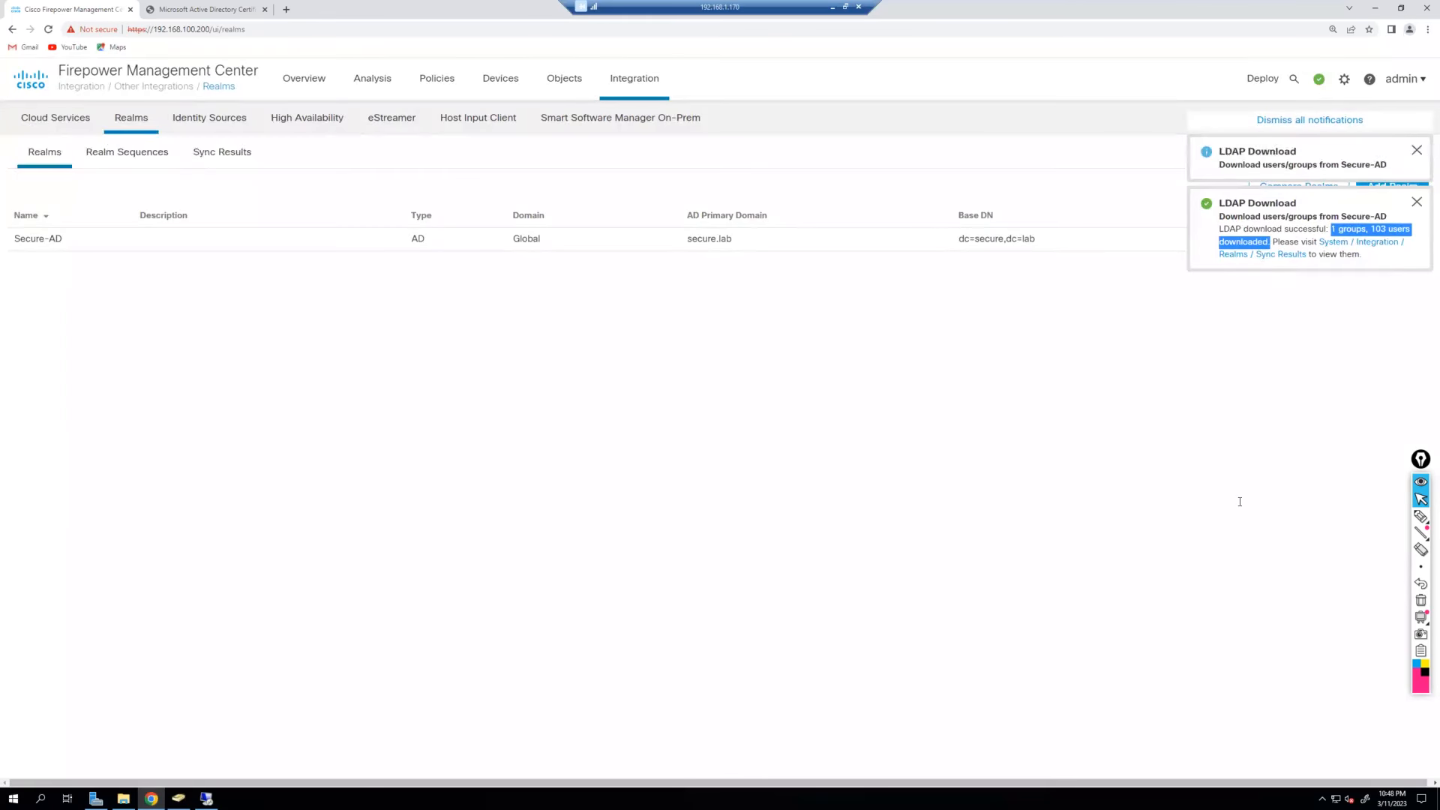
Verify the LDAP Download task result in the notifications Tasks list.
left_click(1319, 78)
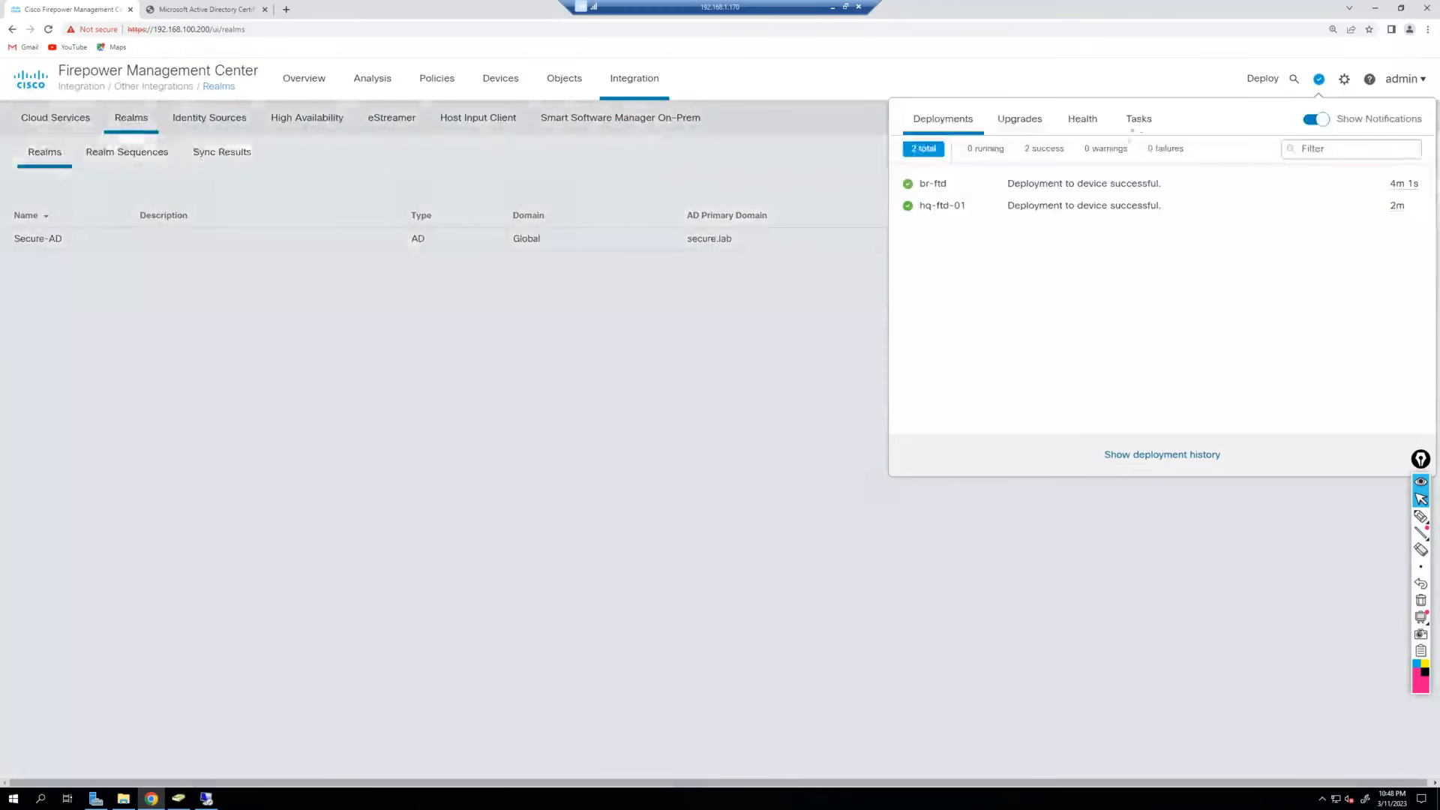
left_click(1141, 120)
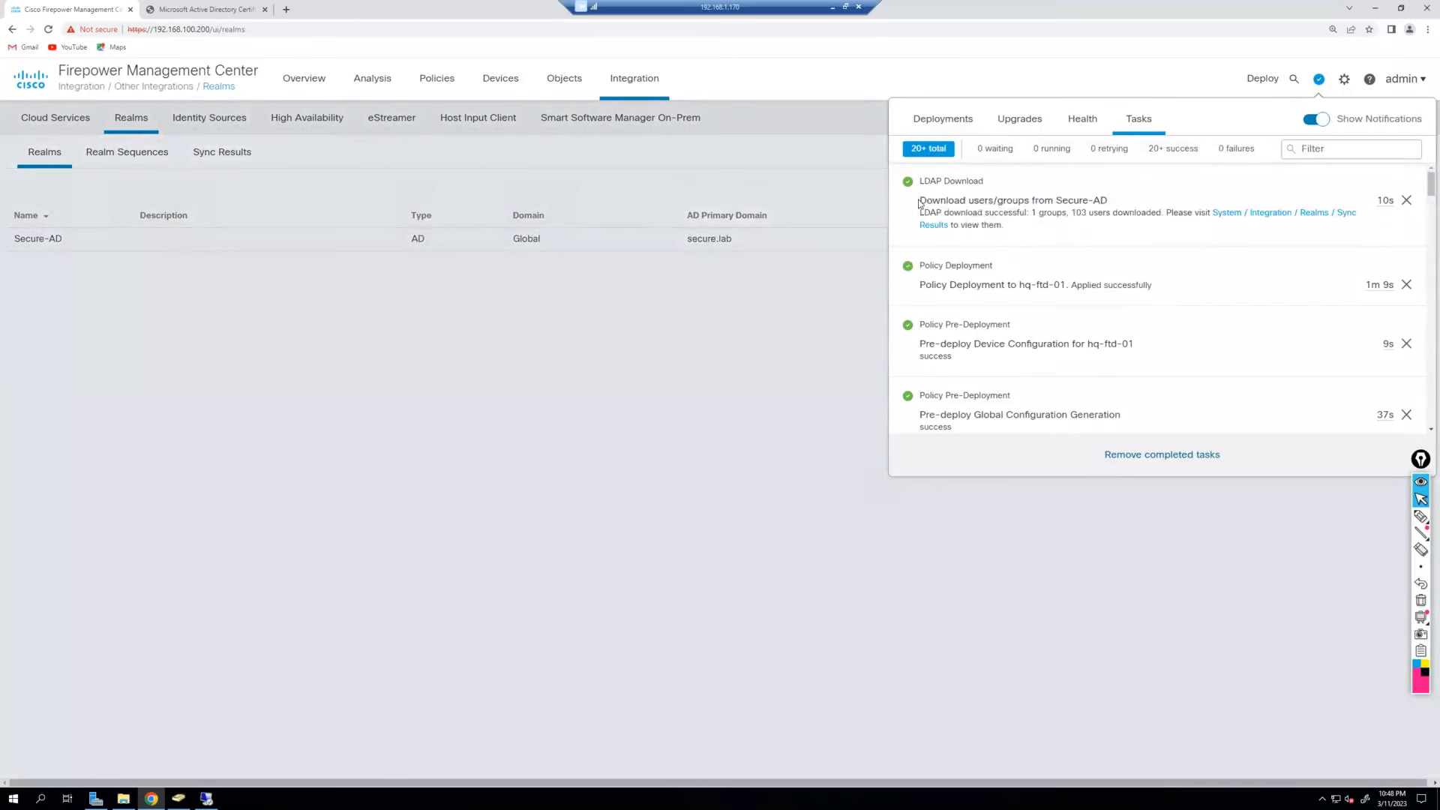
left_click_drag(919, 201, 1164, 215)
left_click(839, 547)
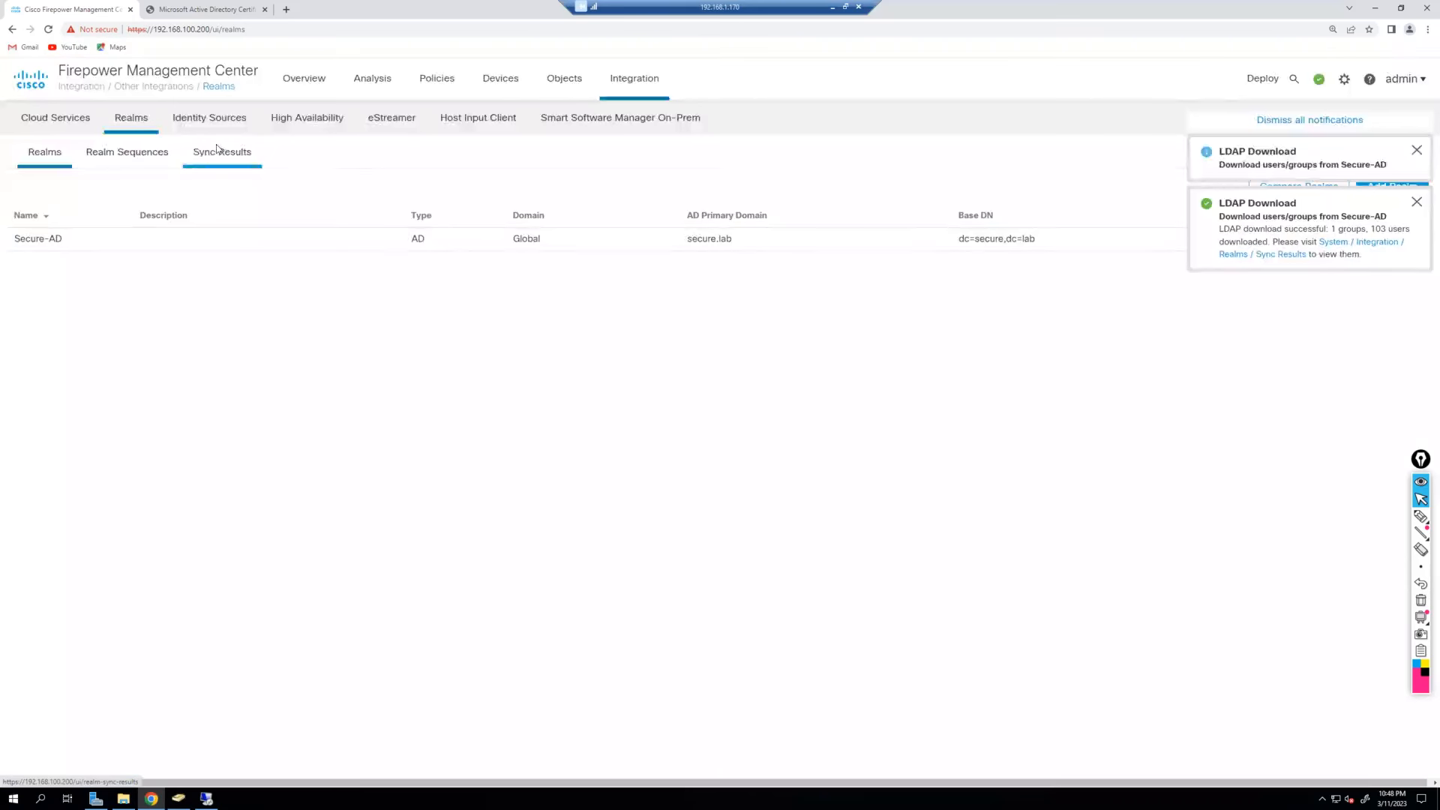
Browse the 103 synced users in Secure-AD's Users group, then bring up Active Directory Users and Computers.
left_click(216, 150)
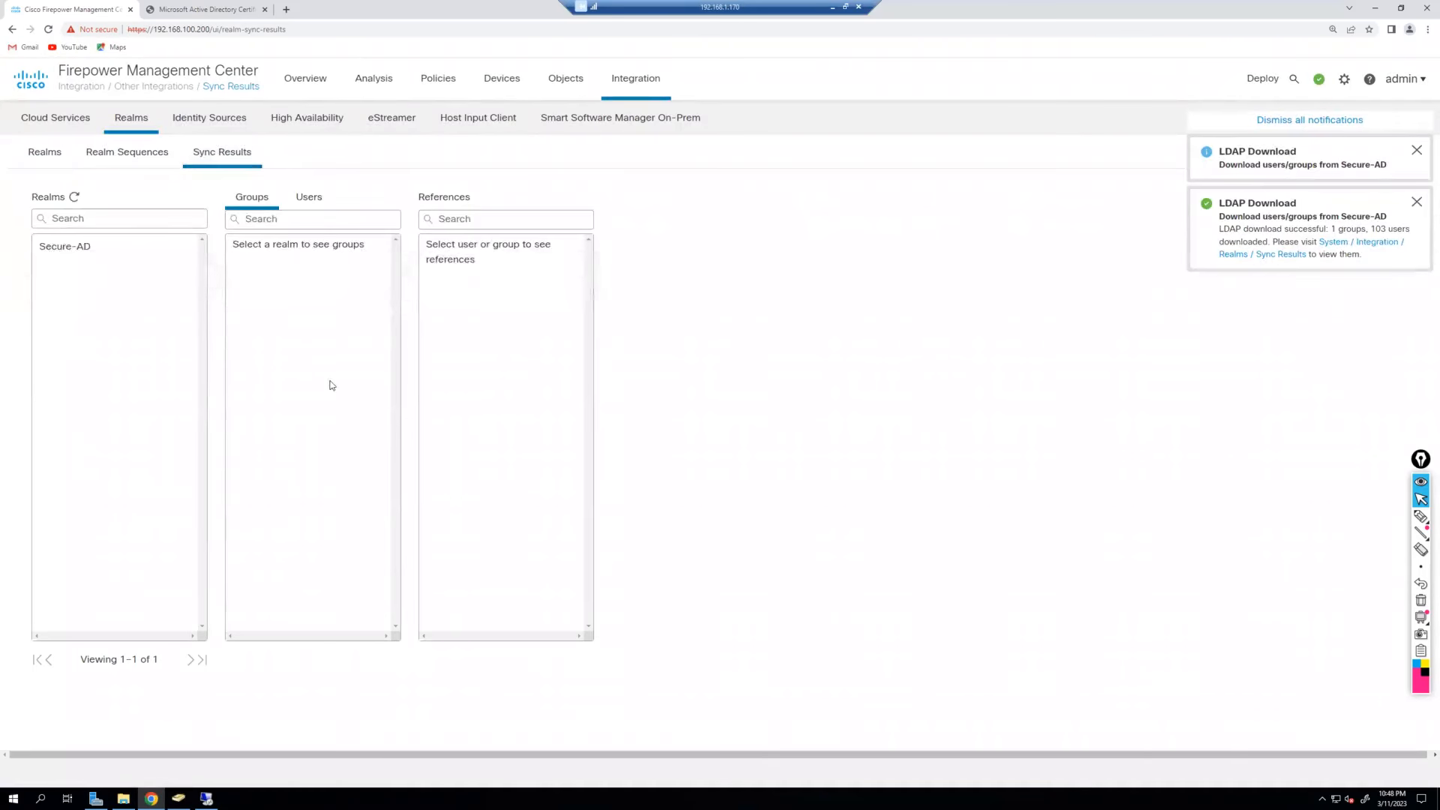
left_click(92, 259)
left_click(304, 247)
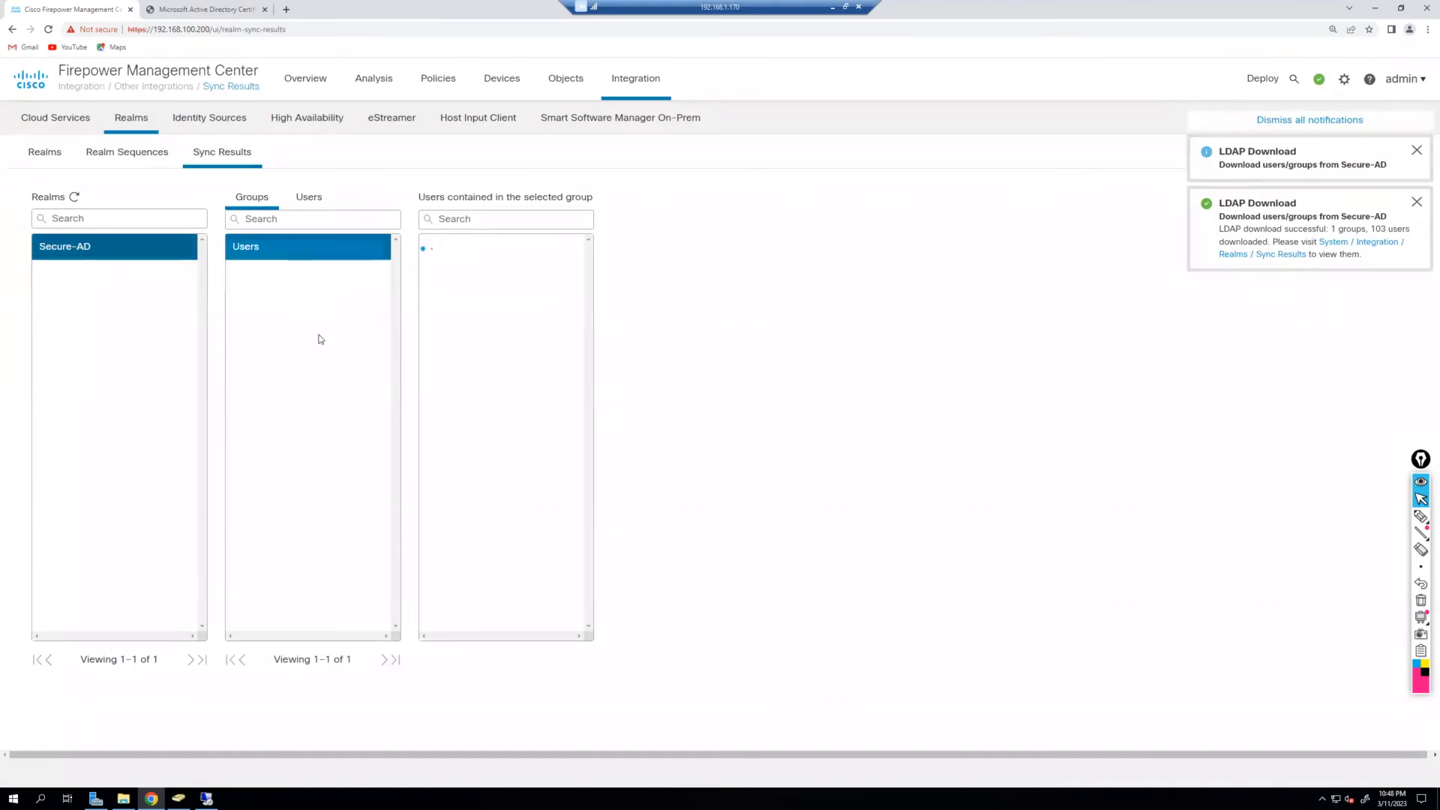
scroll(530, 330, "down", 3)
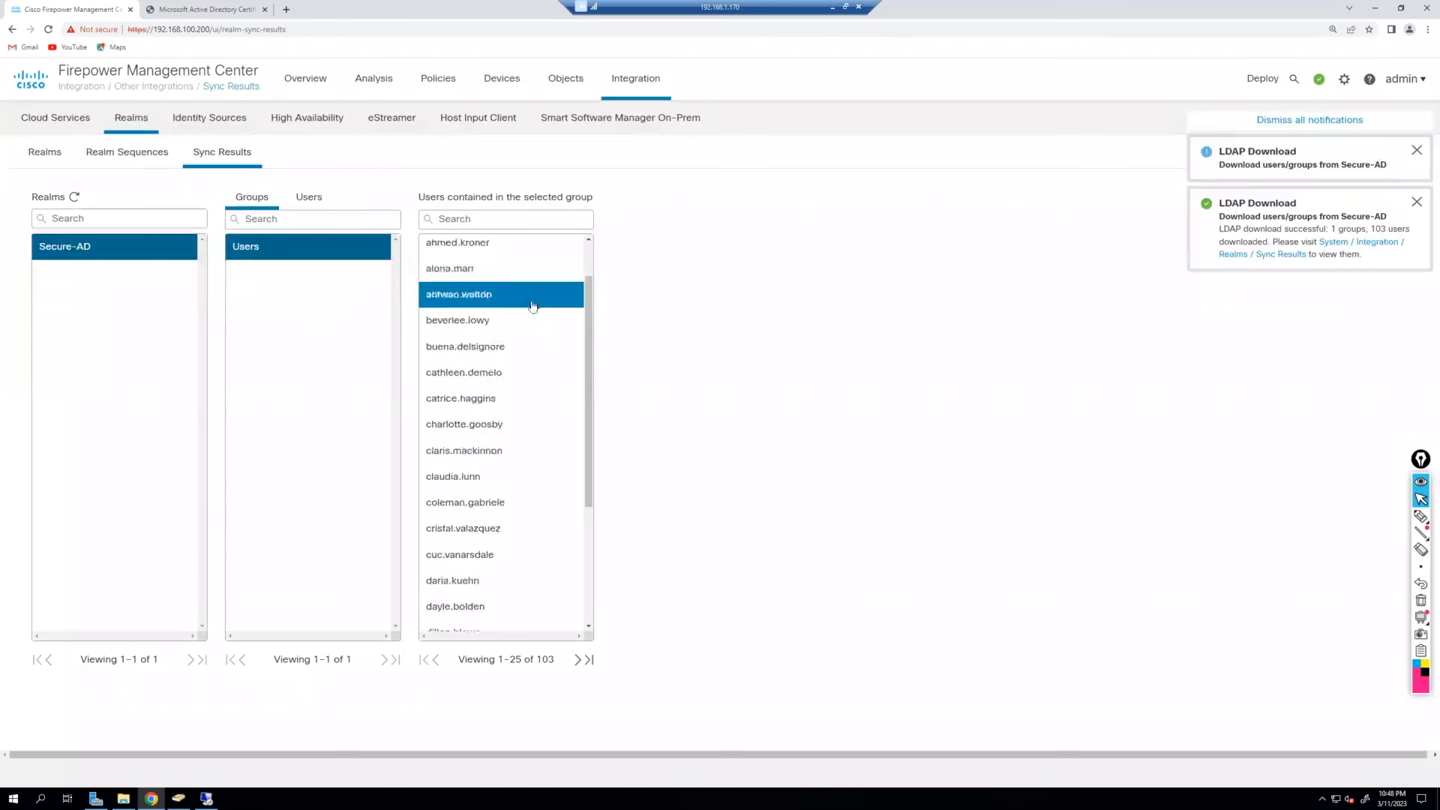
scroll(530, 547, "up", 4)
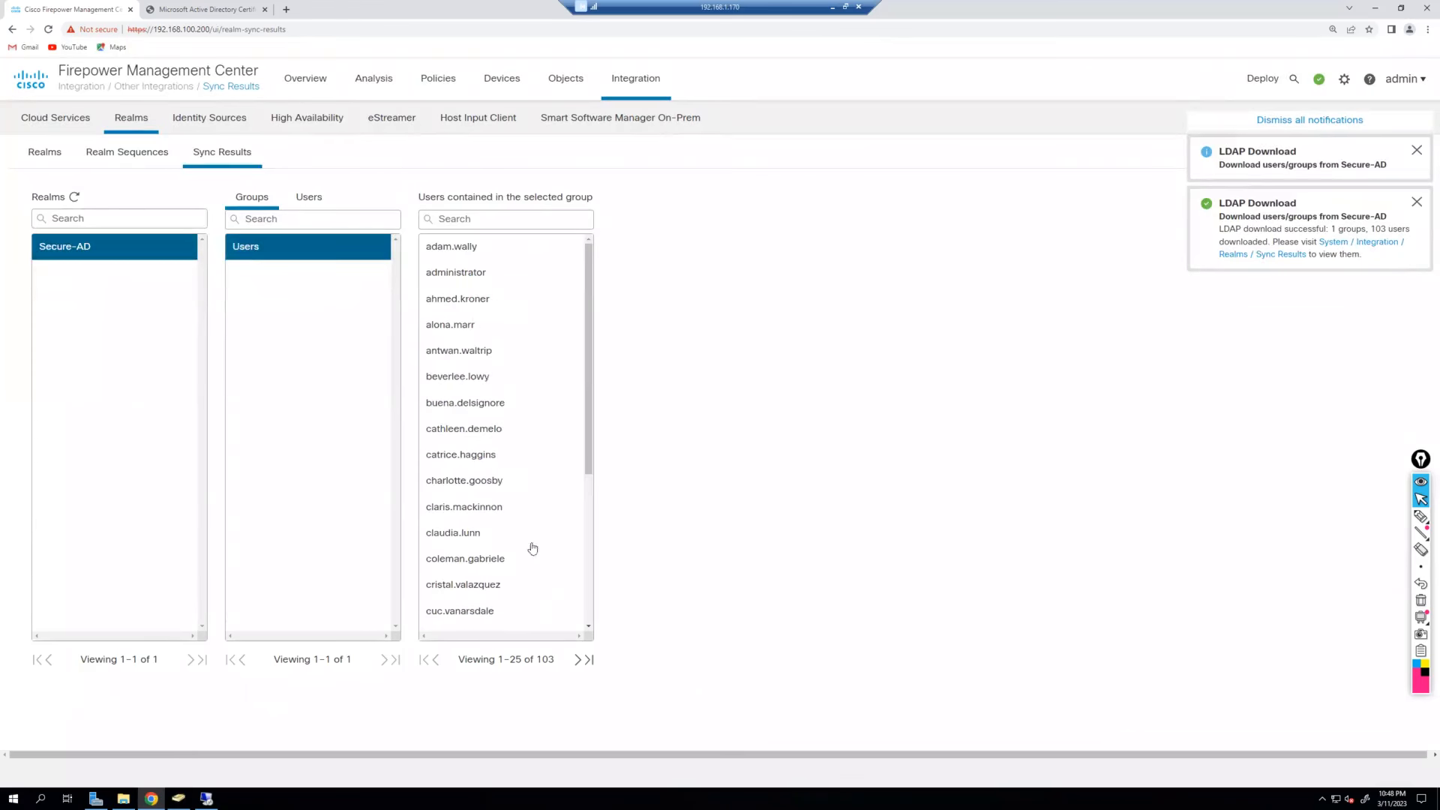
left_click(180, 797)
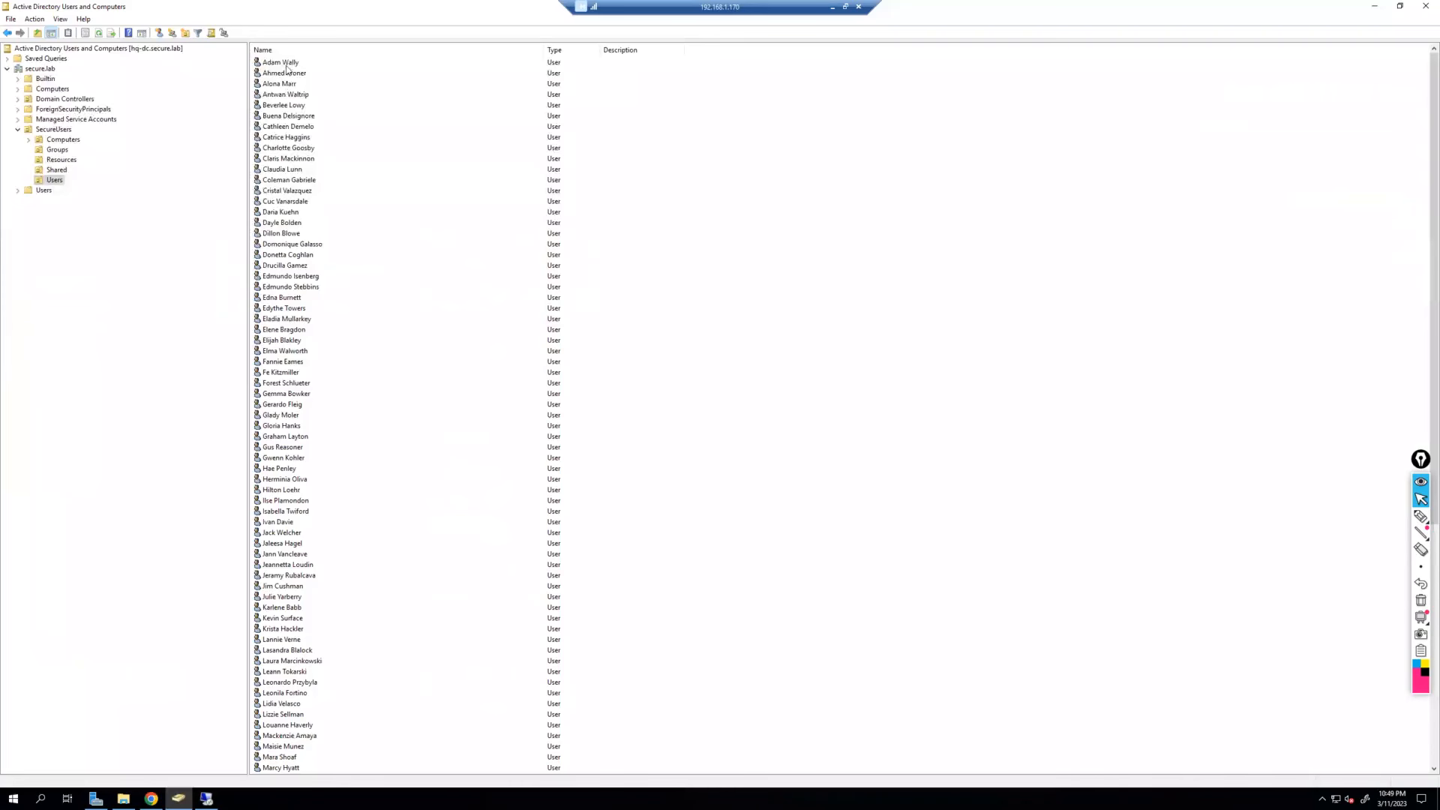
Compare a couple of ADUC user accounts with the matching synced user's details in FMC.
left_click(286, 66)
left_click(290, 86)
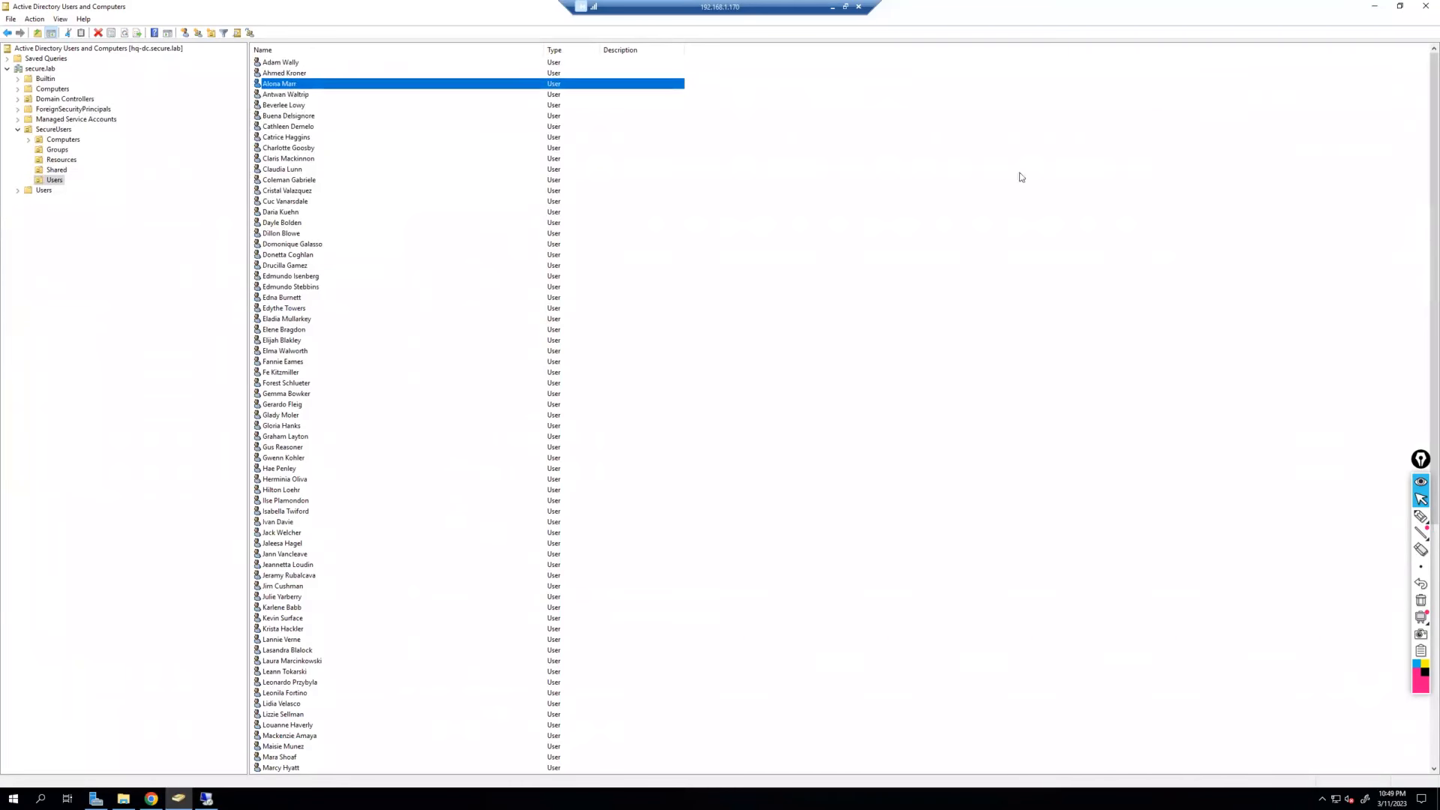
left_click(1373, 7)
left_click(491, 330)
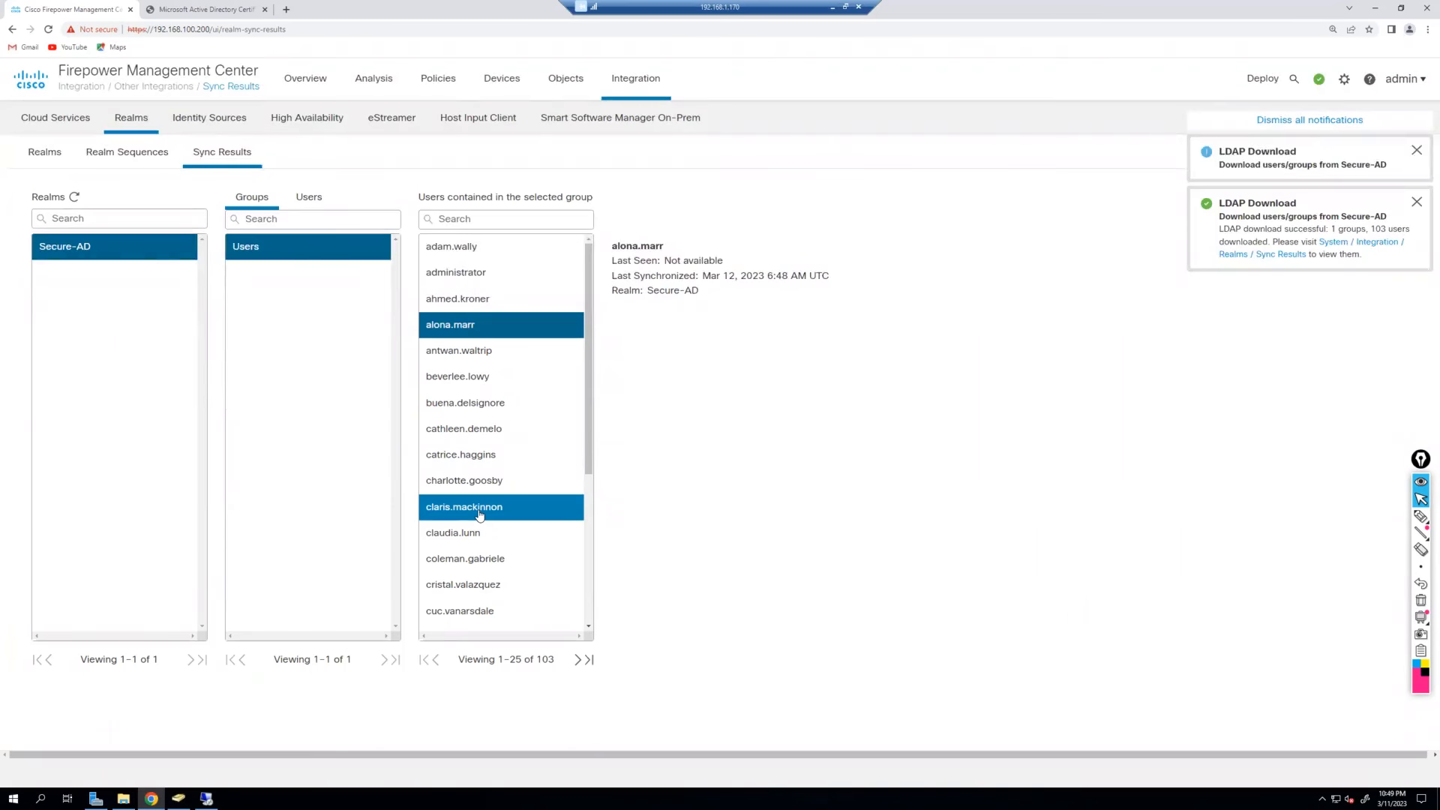
Dismiss all LDAP download notifications.
left_click(1300, 121)
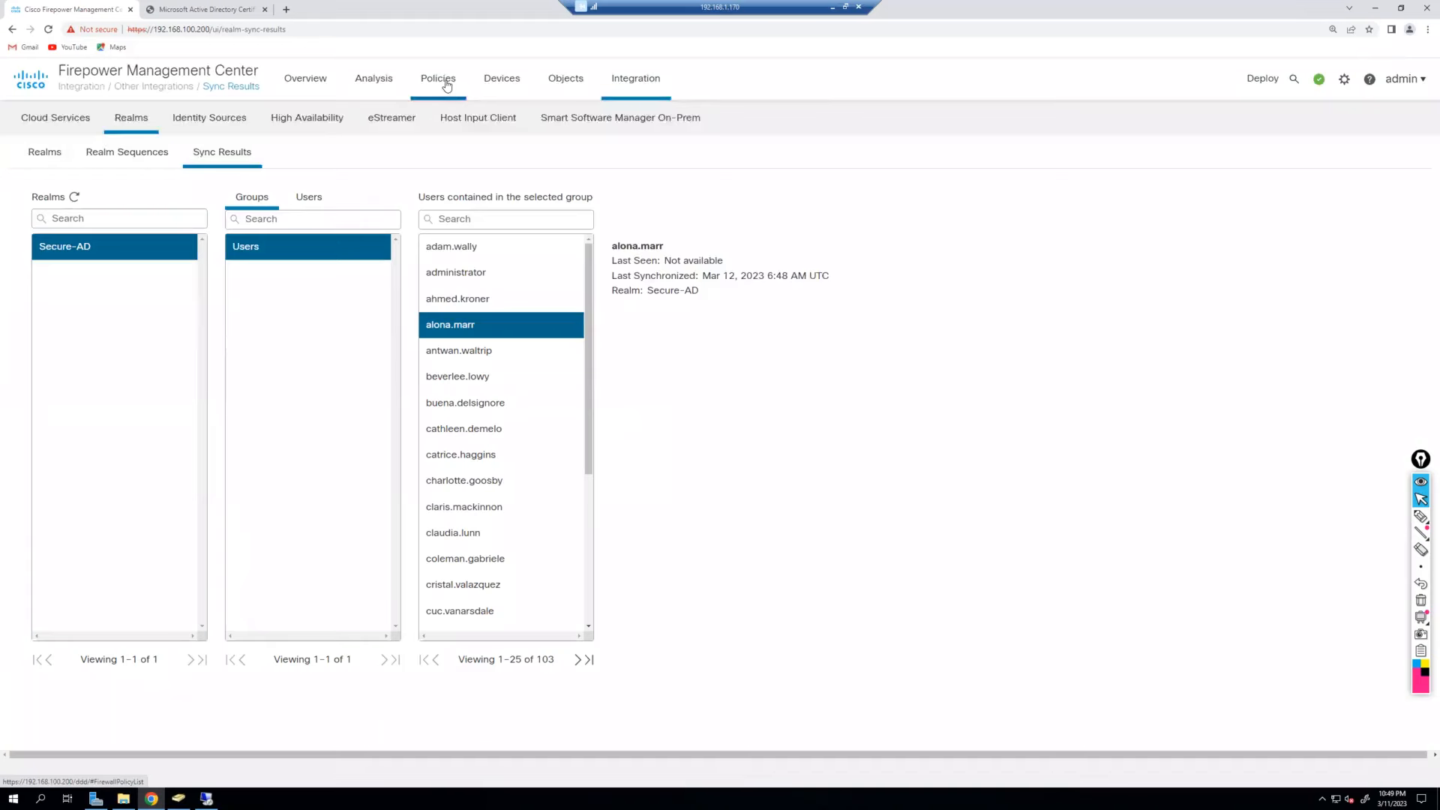
mouse_move(446, 85)
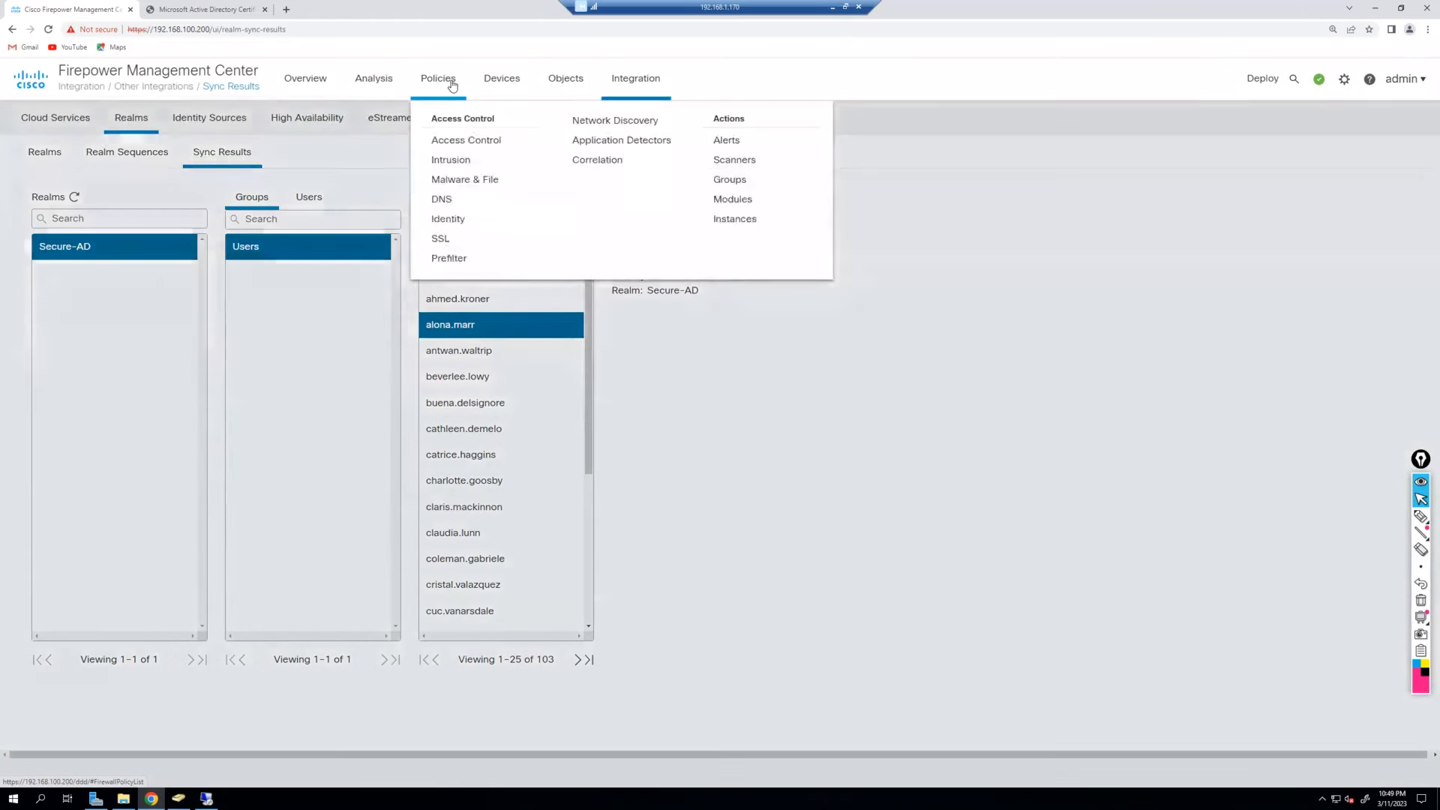
Create and save a new identity policy named hq-captive.
left_click(472, 218)
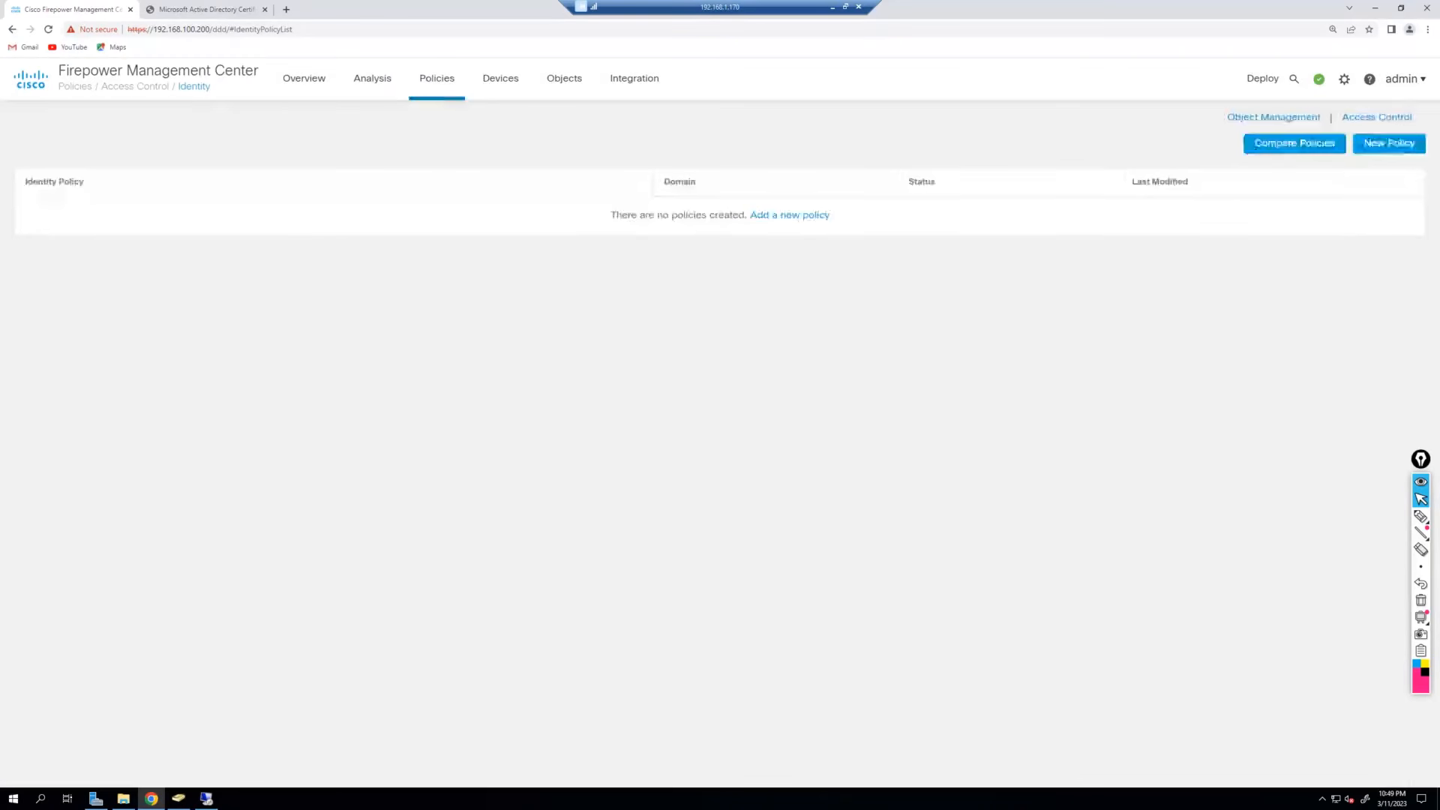
left_click(1389, 143)
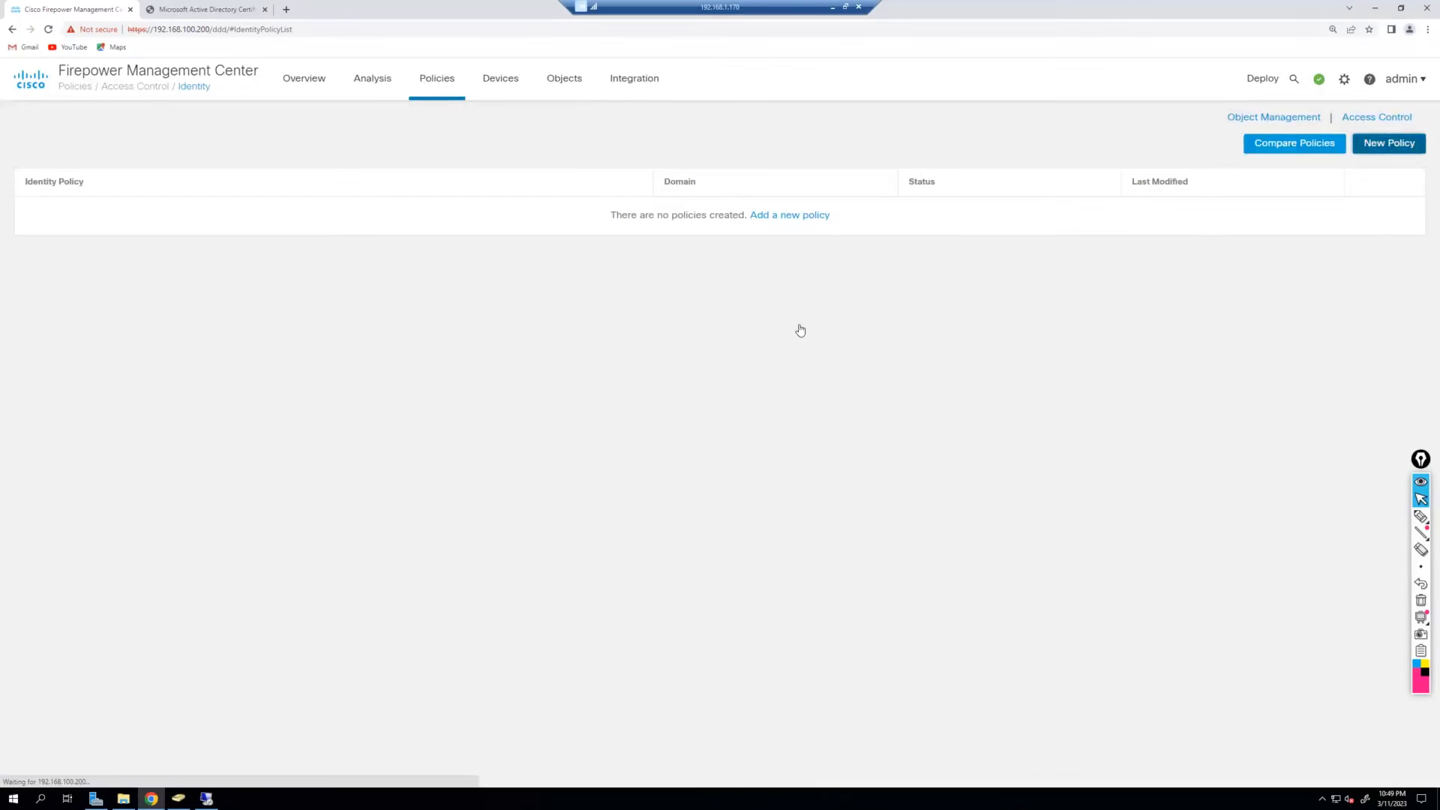
type("hq-capt")
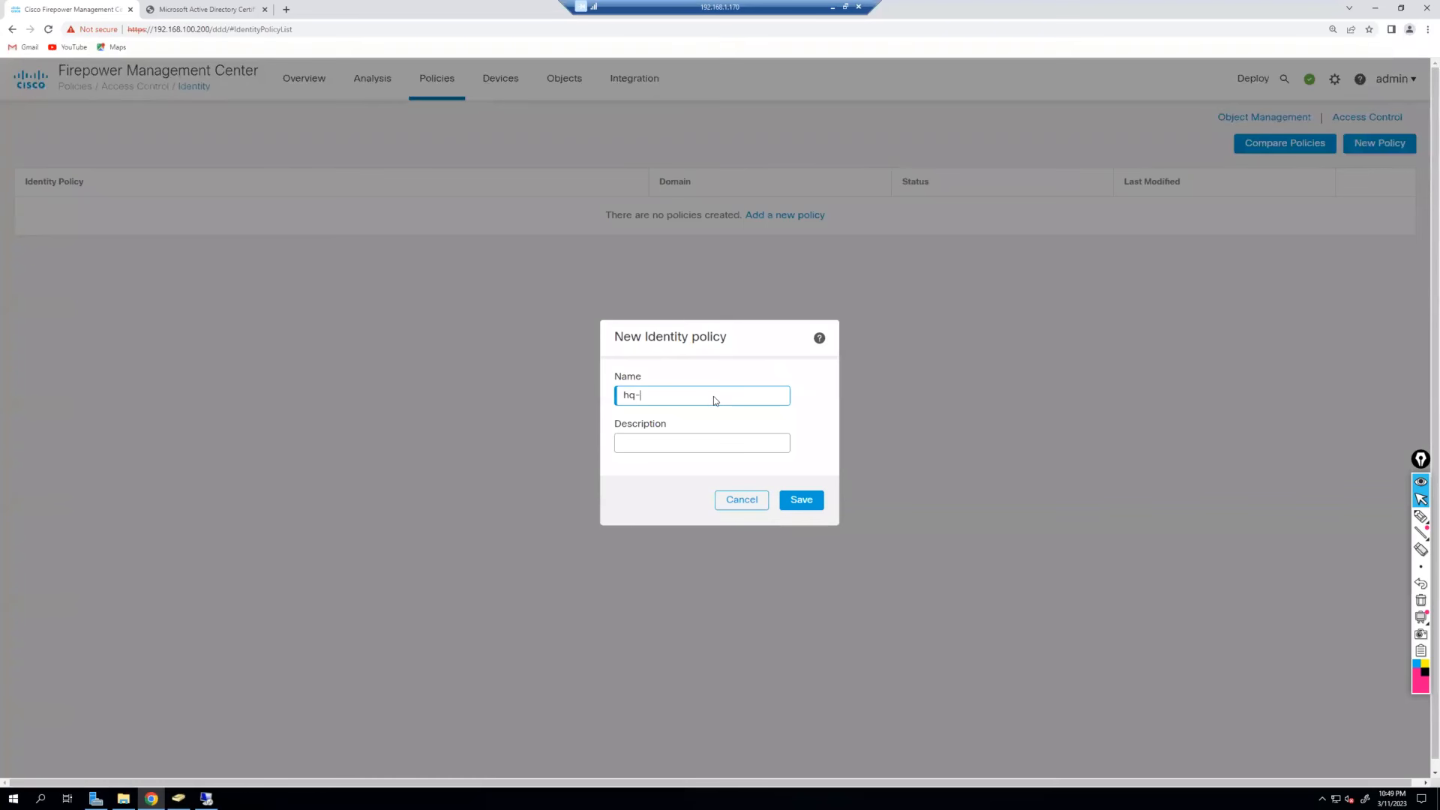
type("ive")
left_click(800, 500)
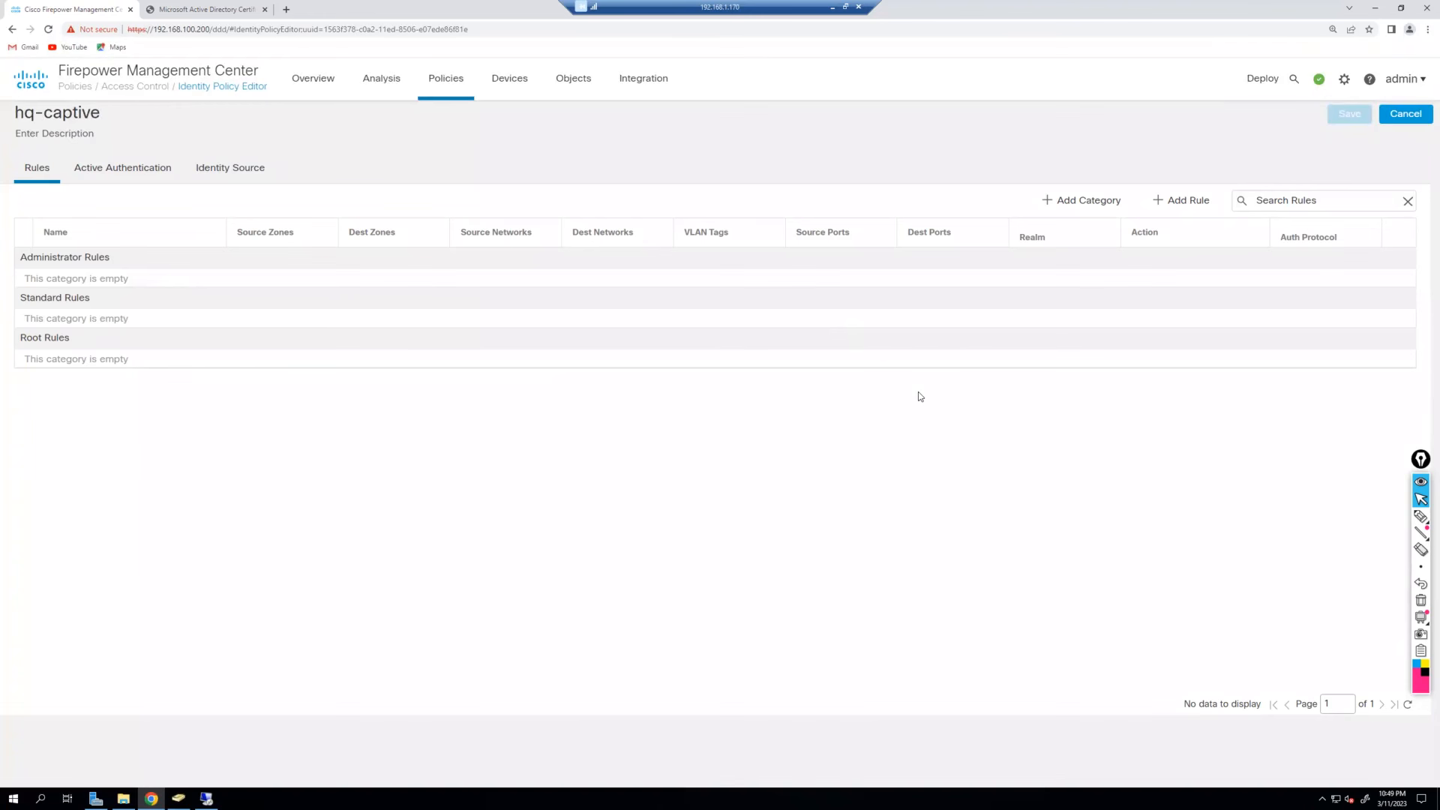
Show hq-captive's Active Authentication settings and keep the server certificate set to None.
left_click(115, 173)
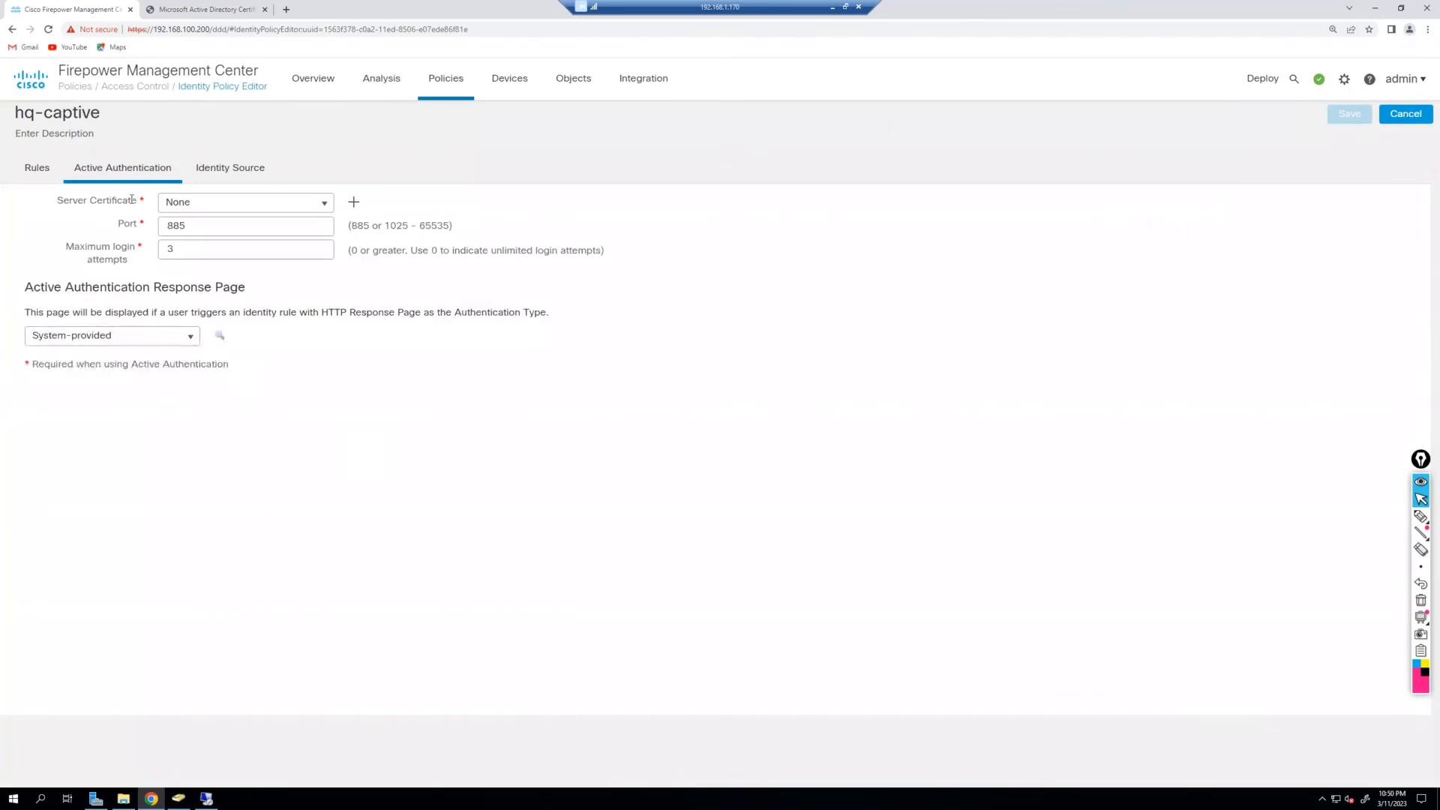
left_click_drag(50, 200, 142, 204)
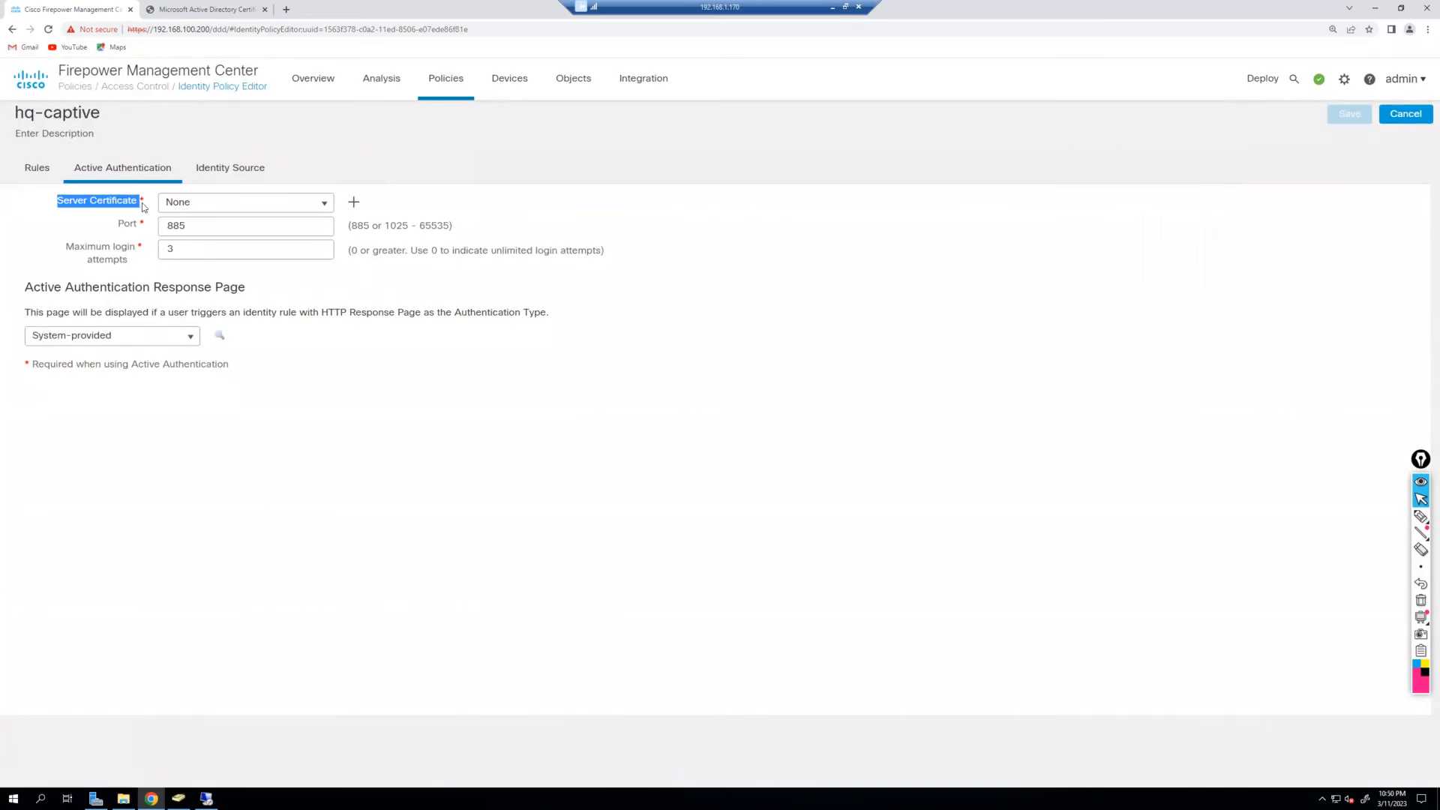
left_click(124, 372)
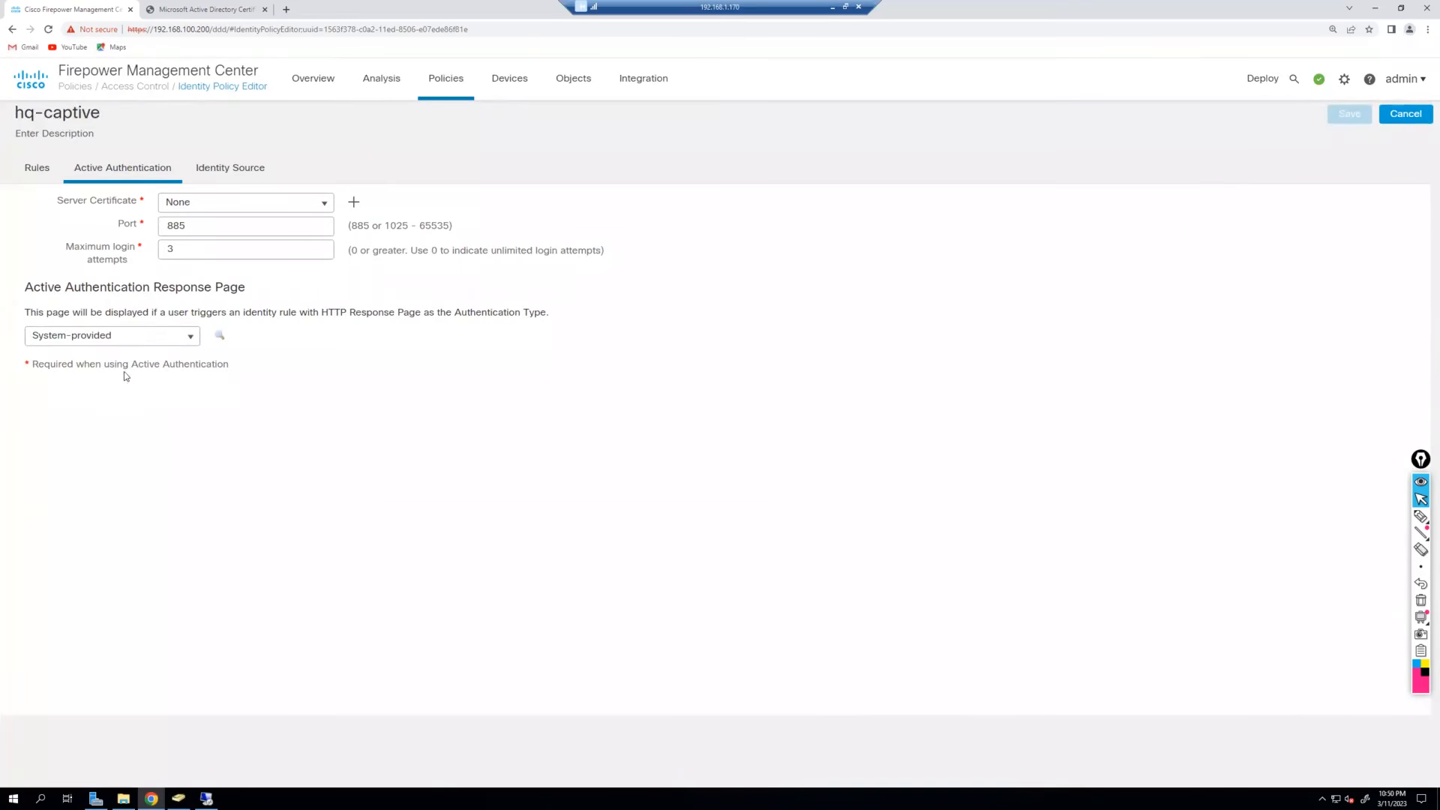
left_click(324, 208)
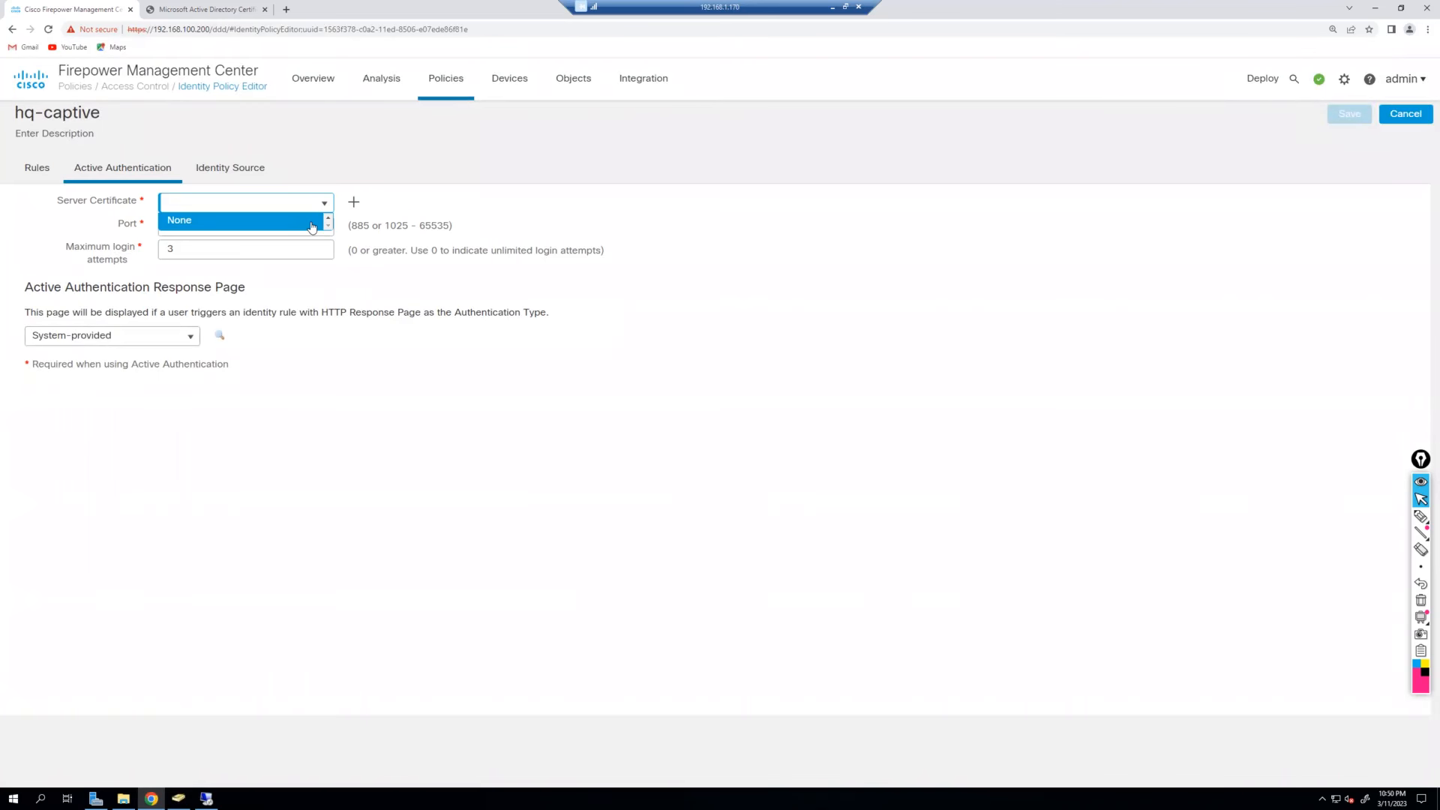
left_click(310, 223)
Leave the port at 885 and review its allowed port range hint.
left_click(241, 219)
double_click(243, 229)
left_click(381, 291)
left_click_drag(351, 226, 453, 227)
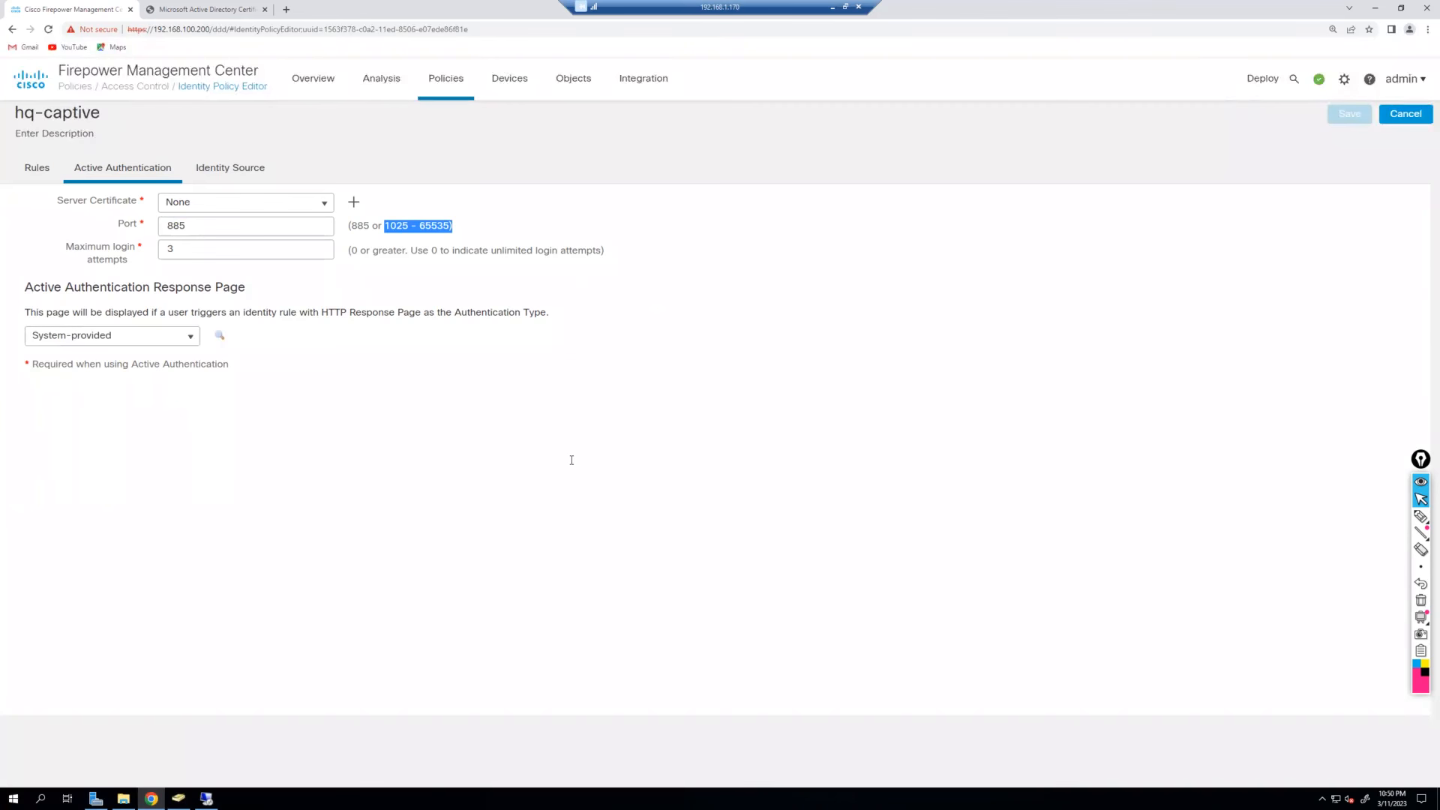
left_click(571, 459)
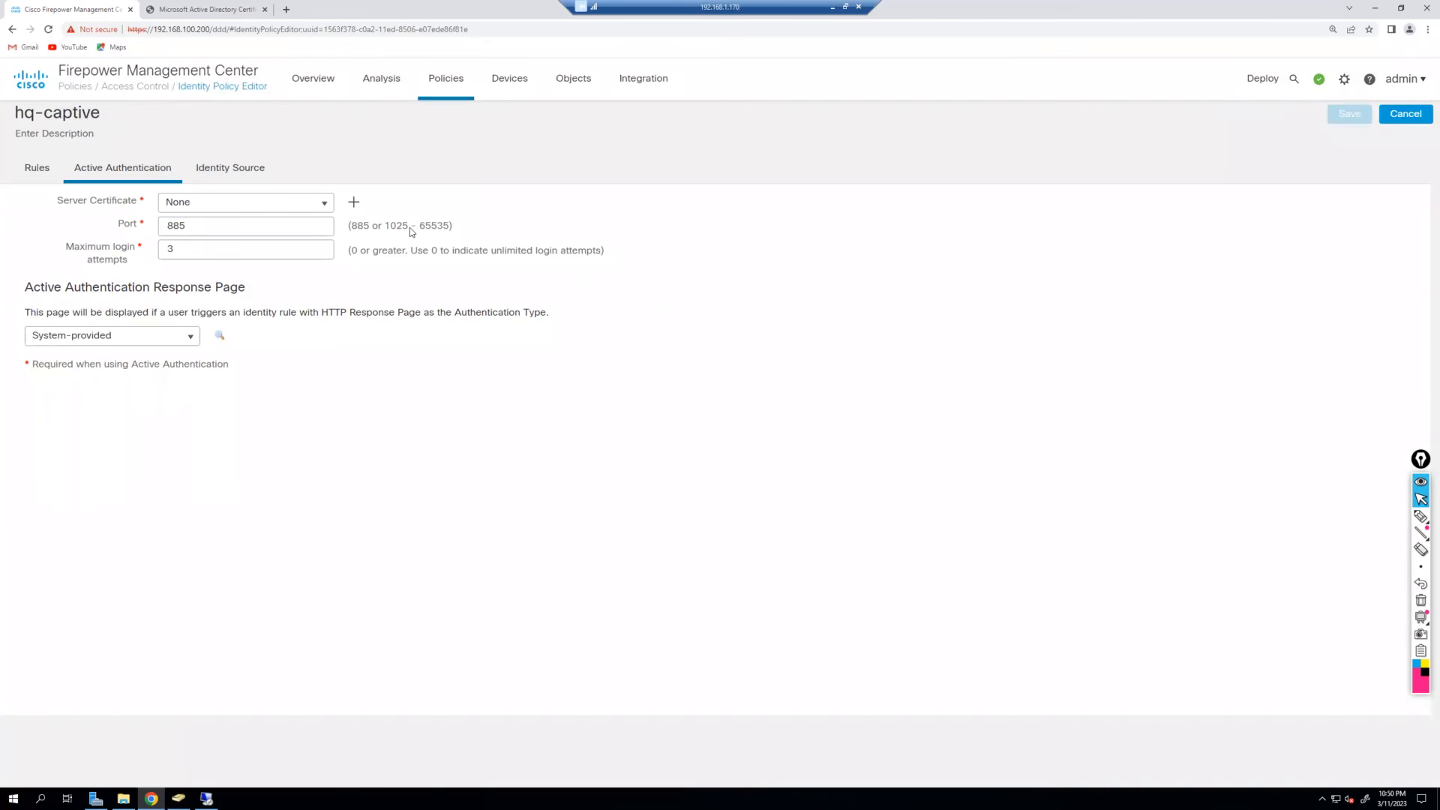
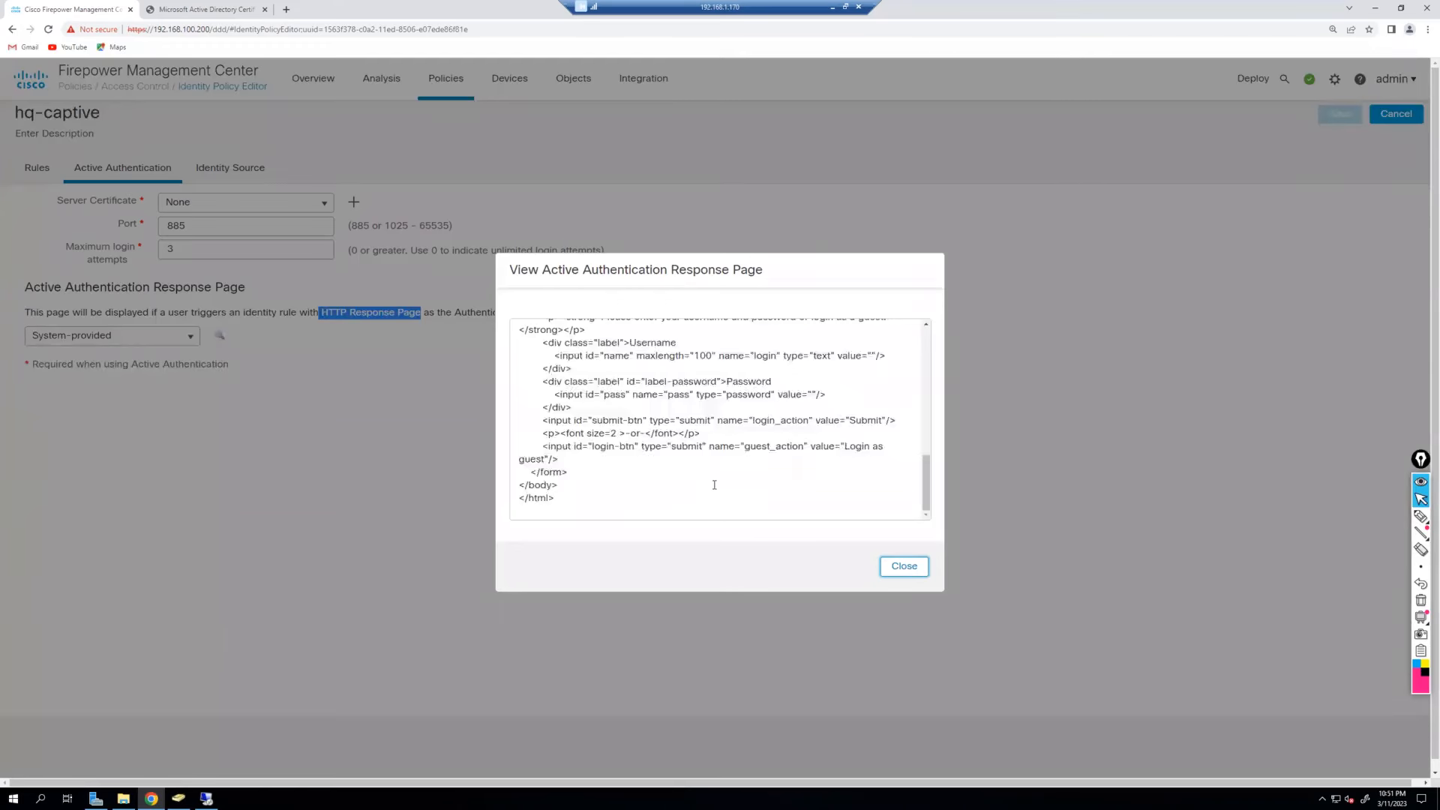
Scroll through the system-provided response page HTML, then close the preview dialog.
scroll(714, 480, "up", 5)
scroll(714, 475, "up", 3)
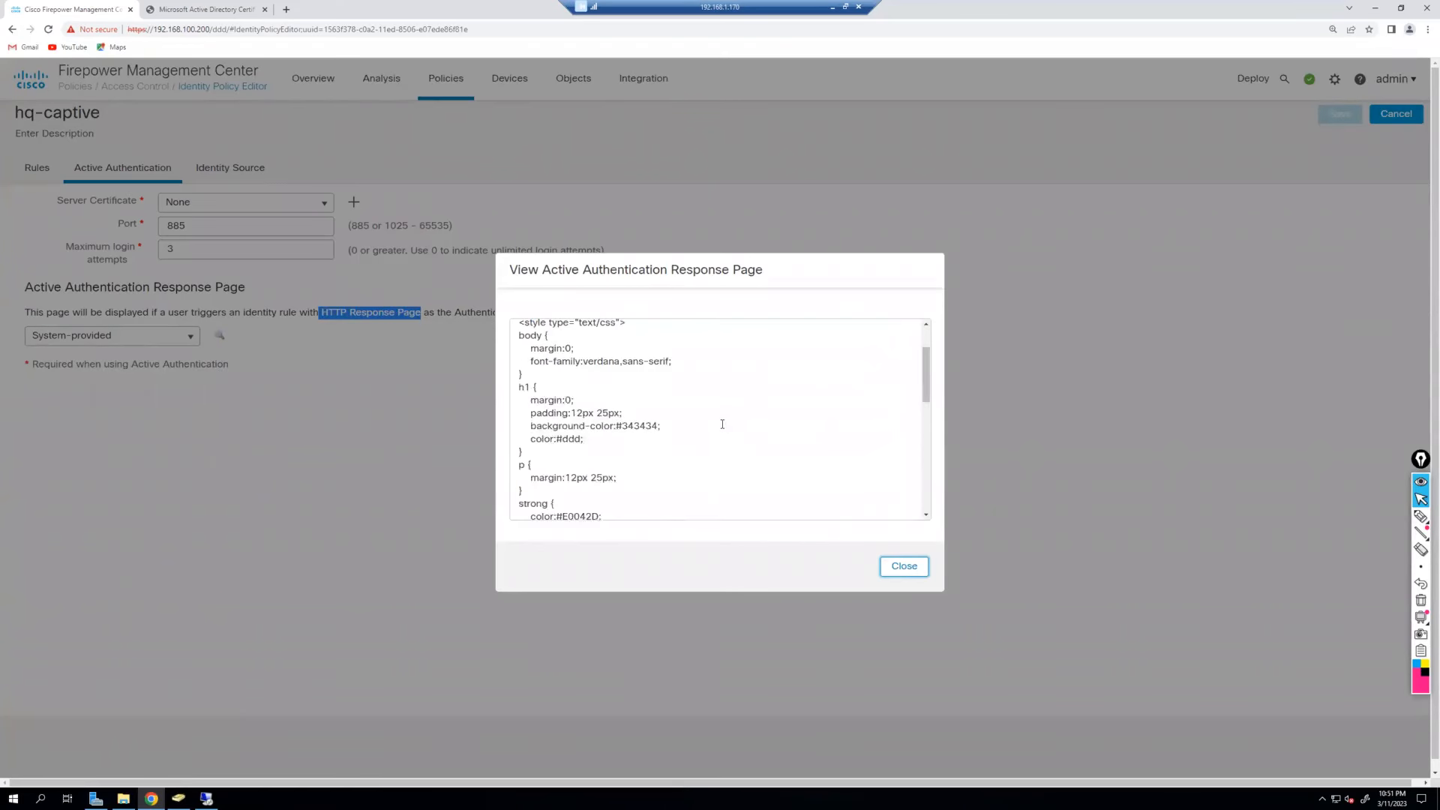
scroll(722, 425, "up", 2)
left_click(904, 566)
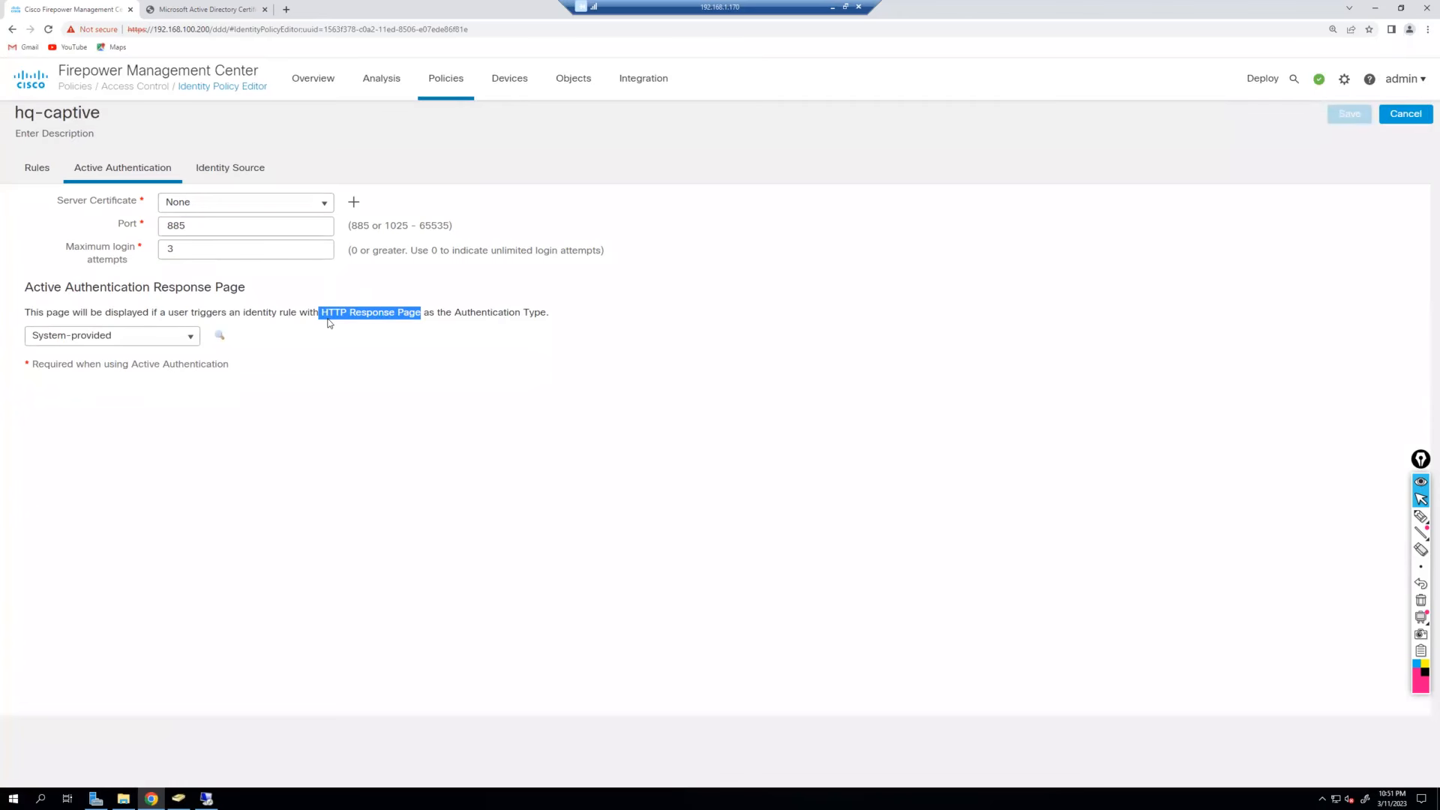
Try Active then Passive Authentication on a new identity rule, discard it, and go to Object Management.
left_click(46, 183)
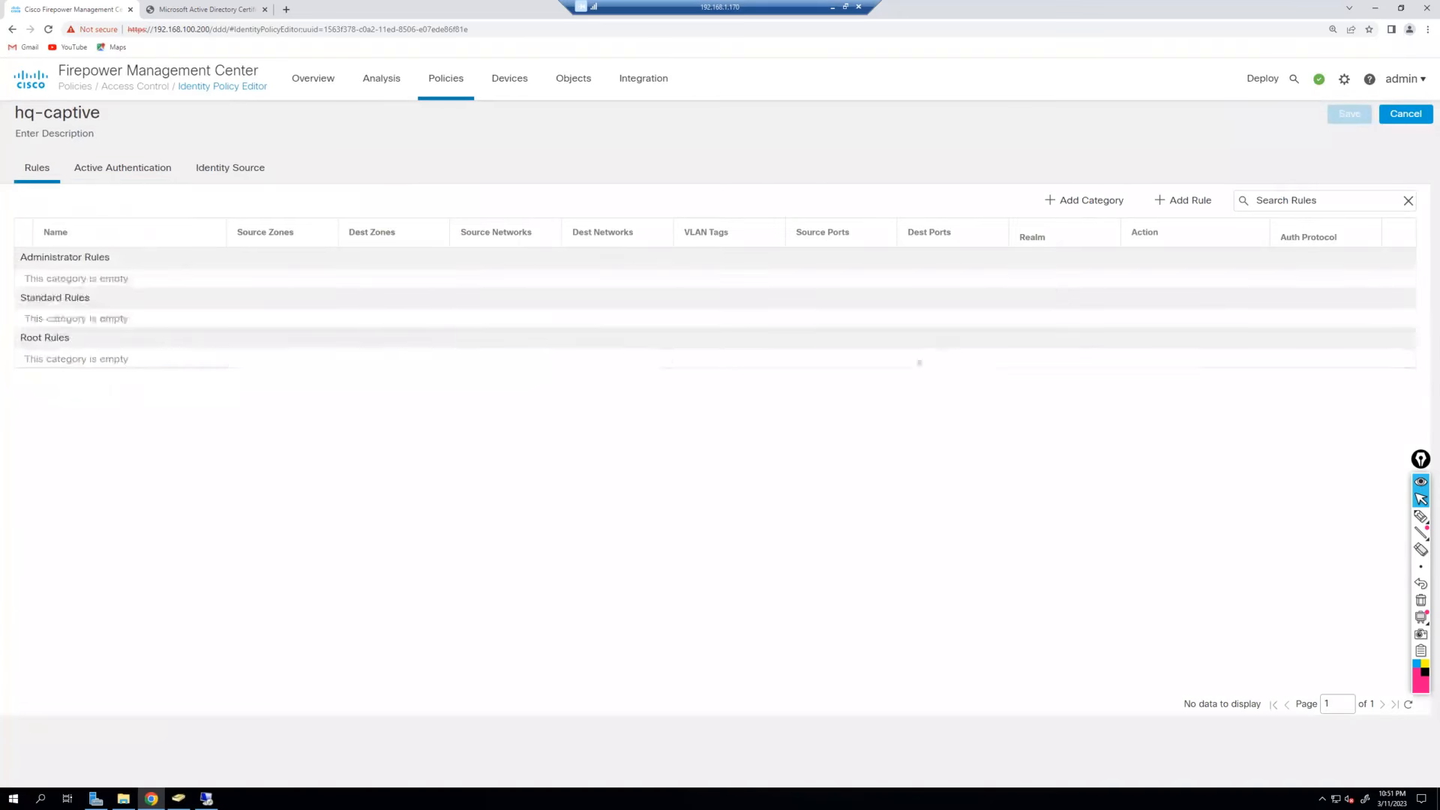
left_click(1180, 212)
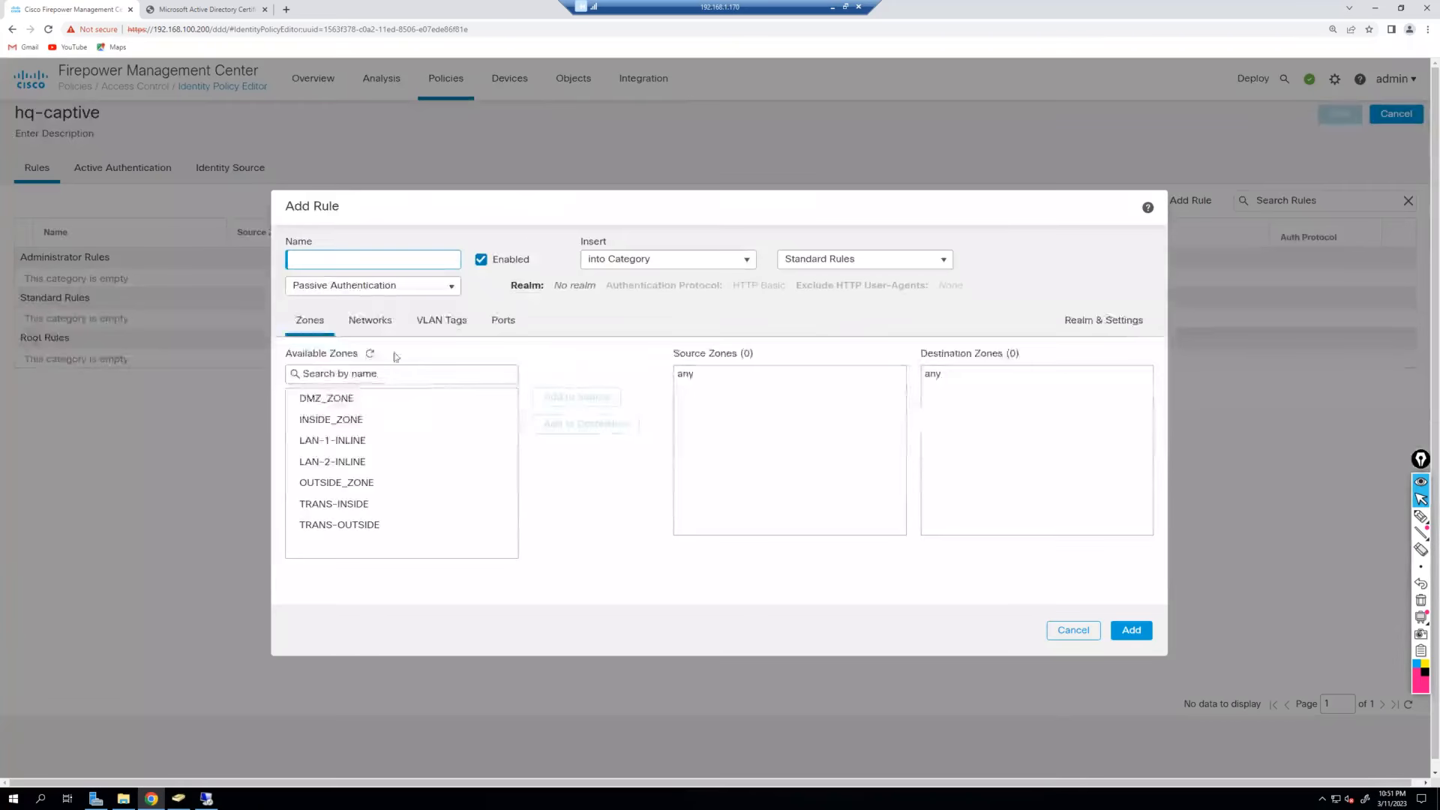
left_click(447, 286)
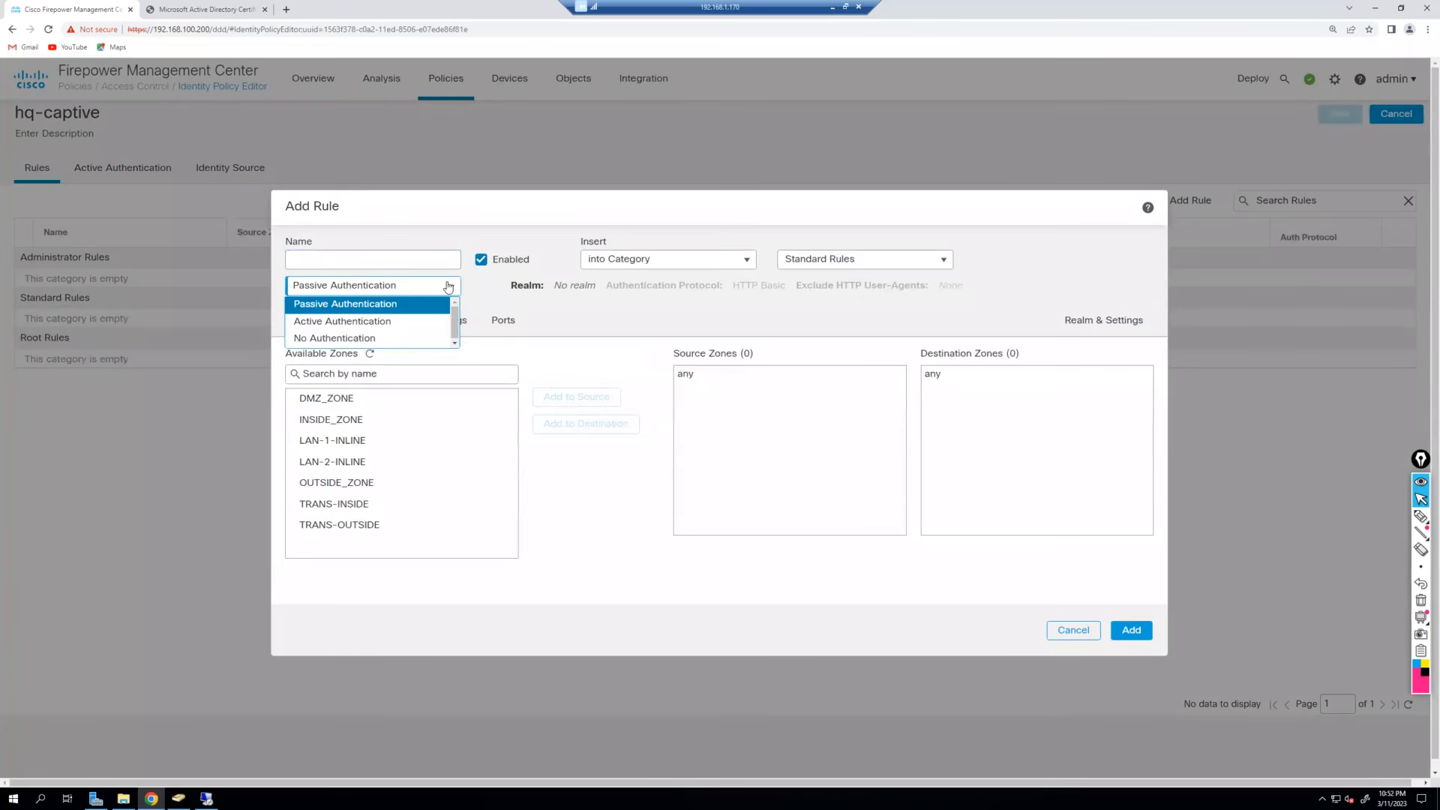
left_click(390, 332)
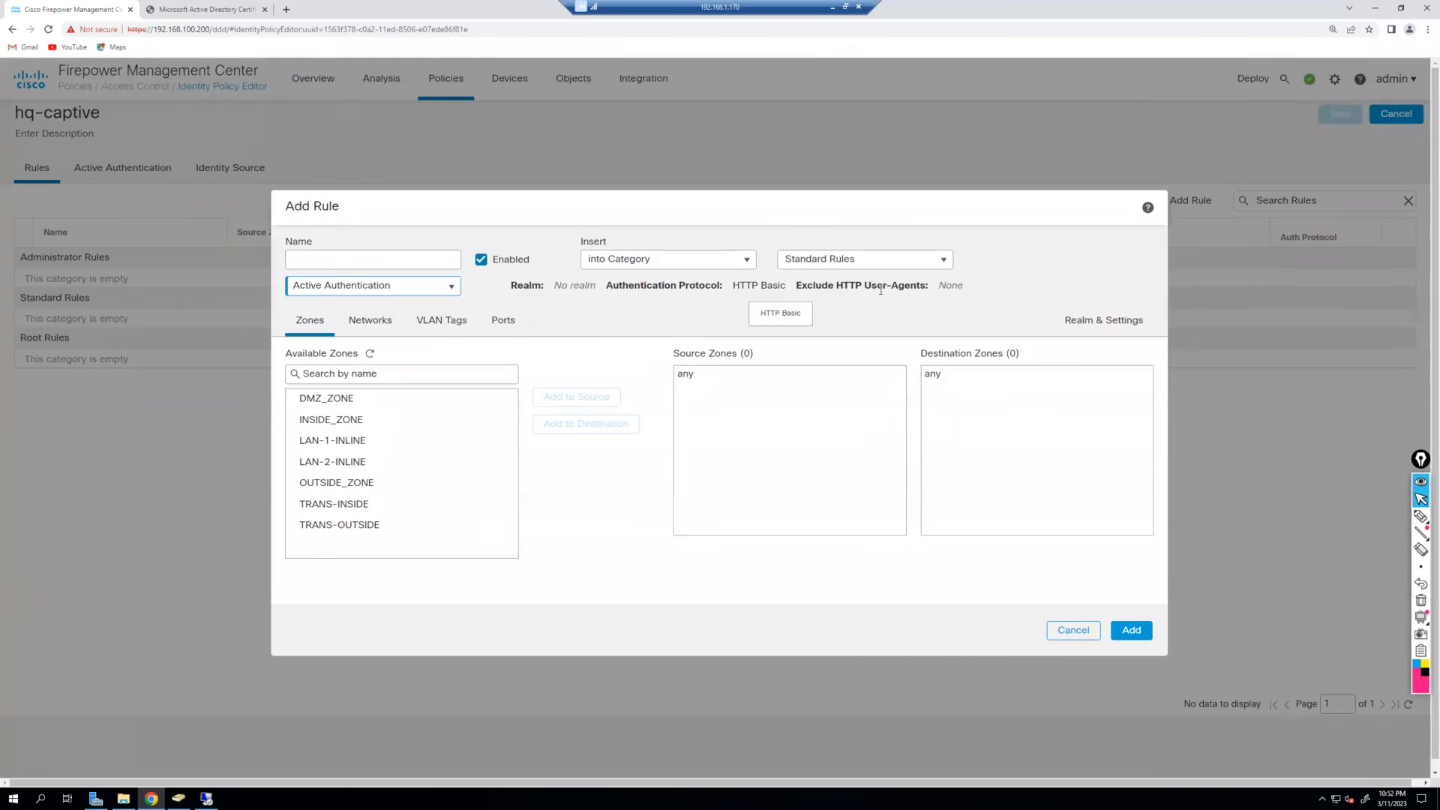
left_click(447, 288)
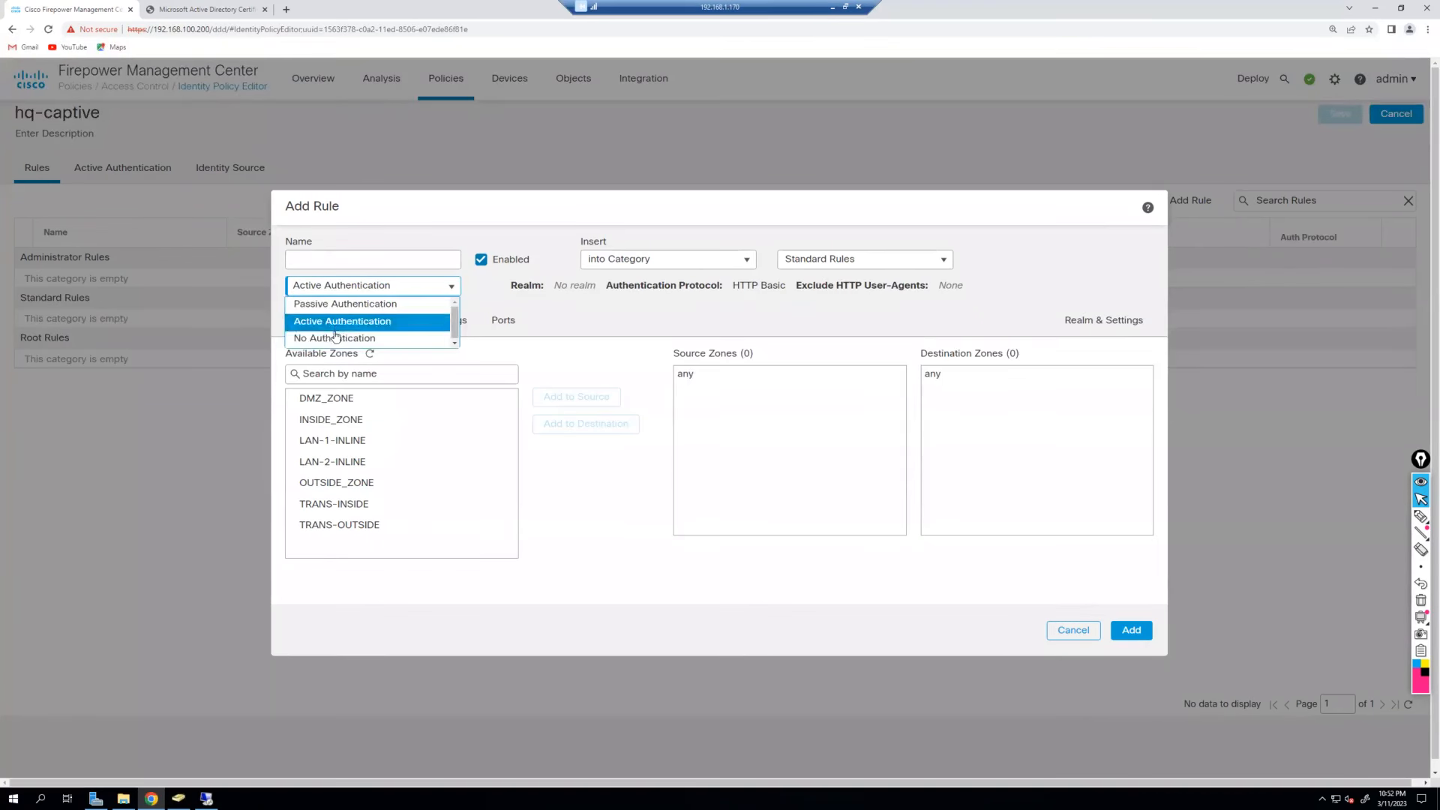
left_click(352, 304)
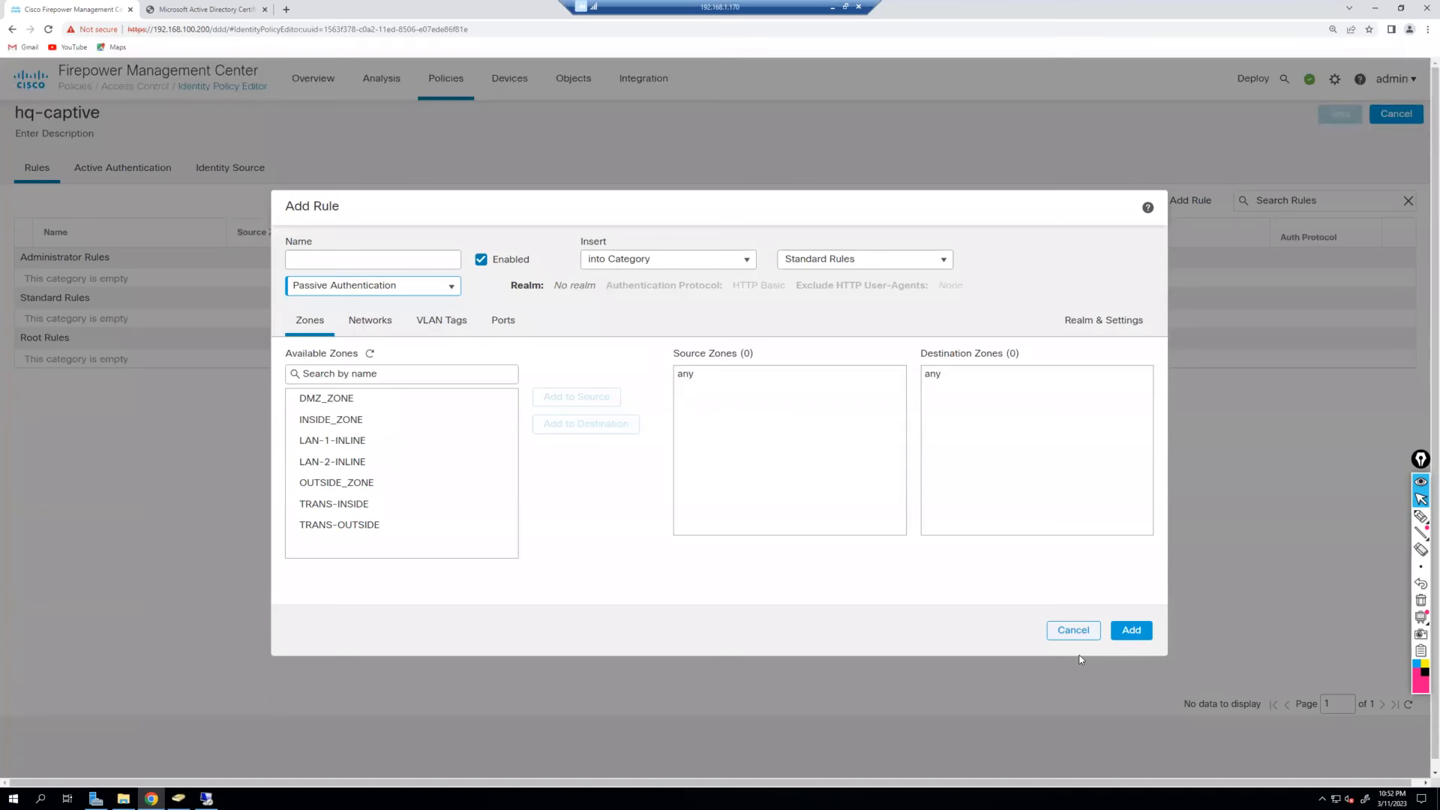
left_click(1073, 630)
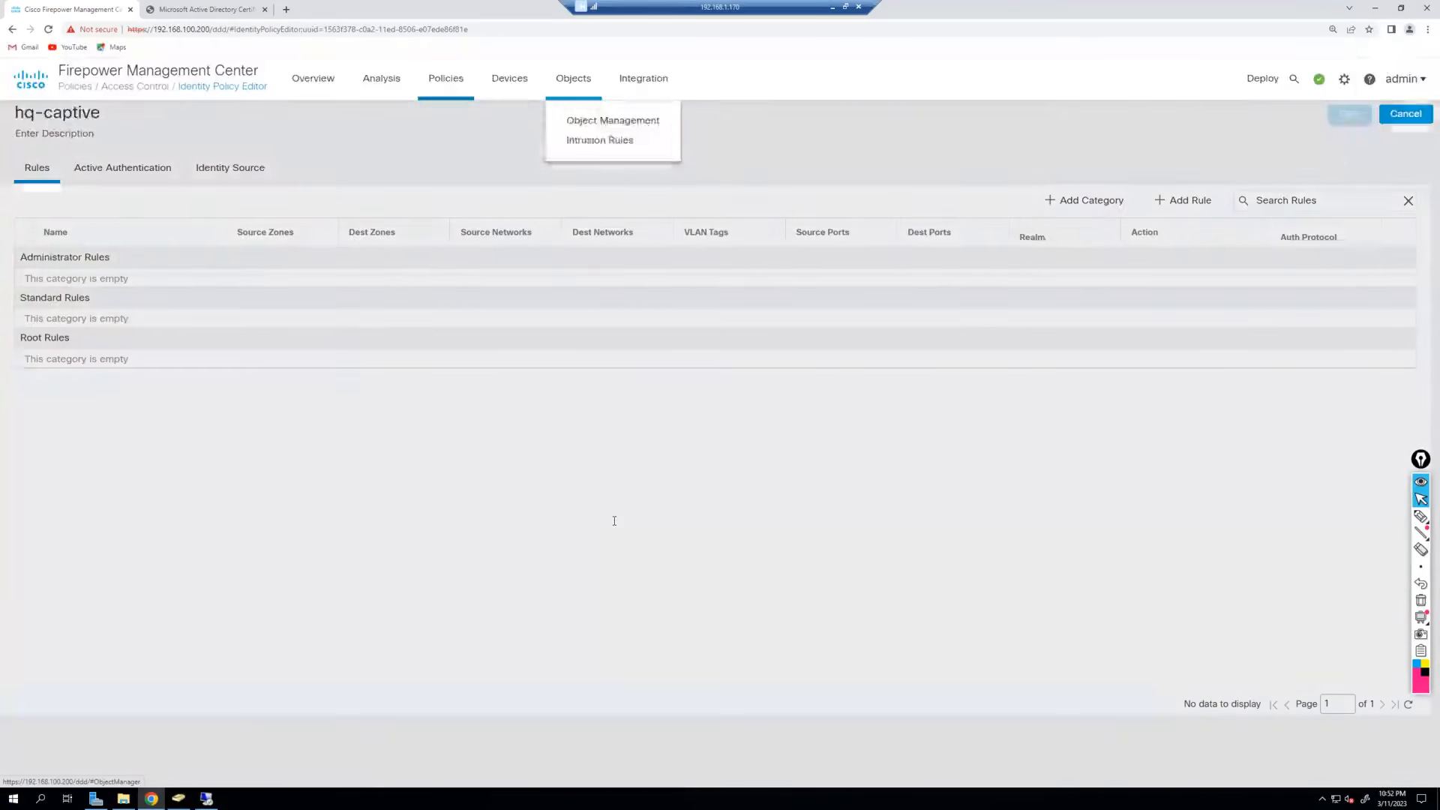
left_click(600, 121)
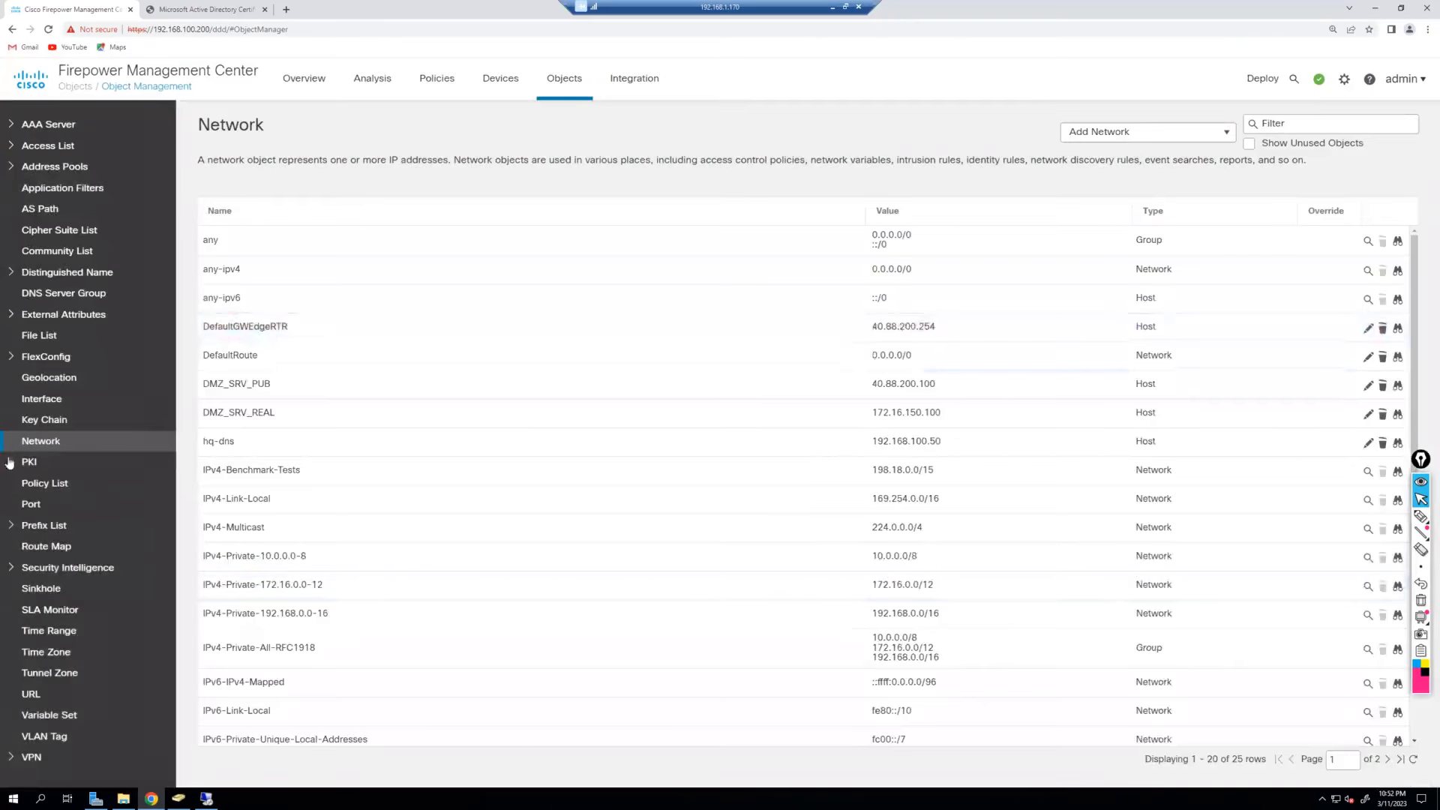
Expand PKI and highlight the Internal CAs description about SSL decryption rules.
left_click(12, 460)
scroll(147, 419, "down", 2)
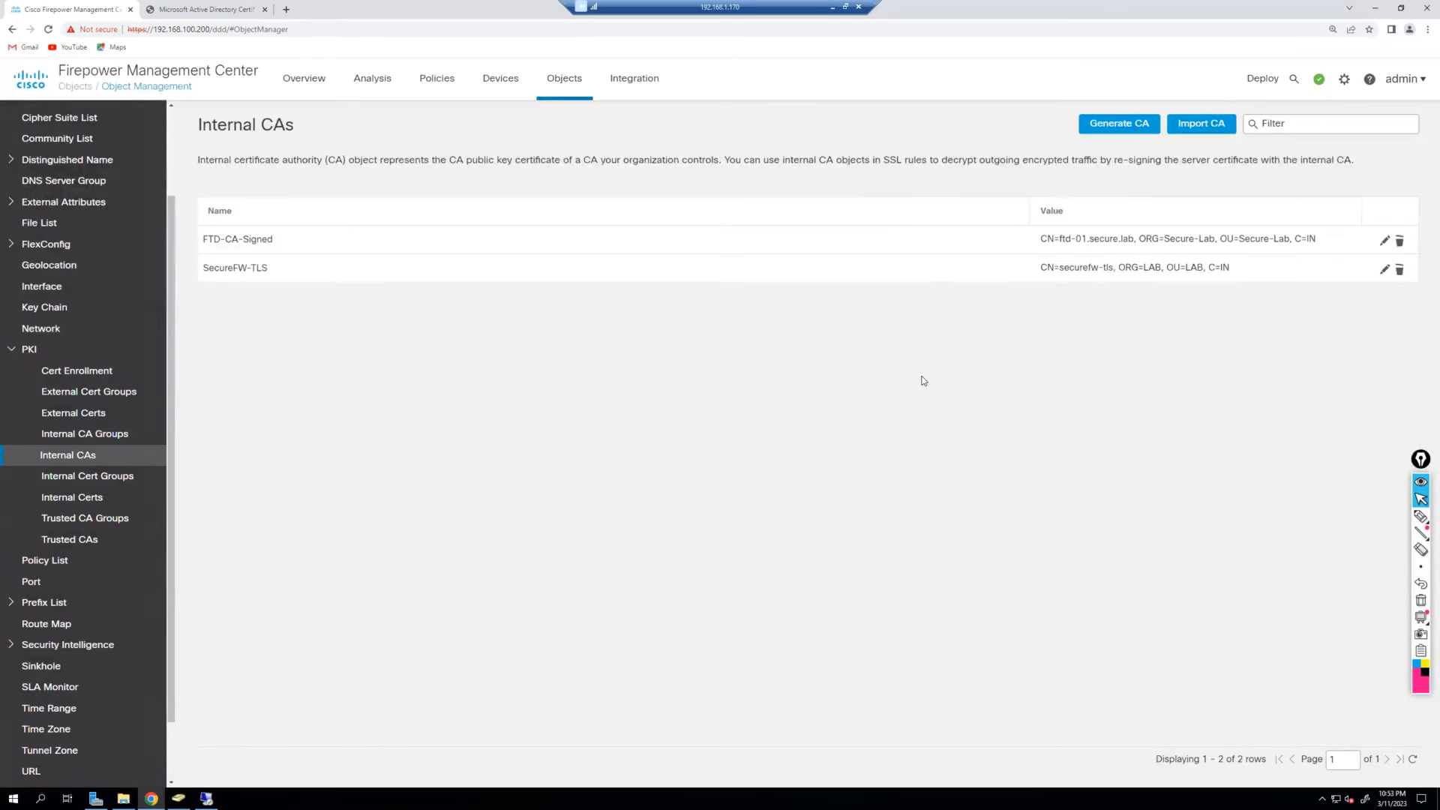
left_click_drag(882, 159, 1099, 160)
left_click_drag(1260, 160, 1354, 160)
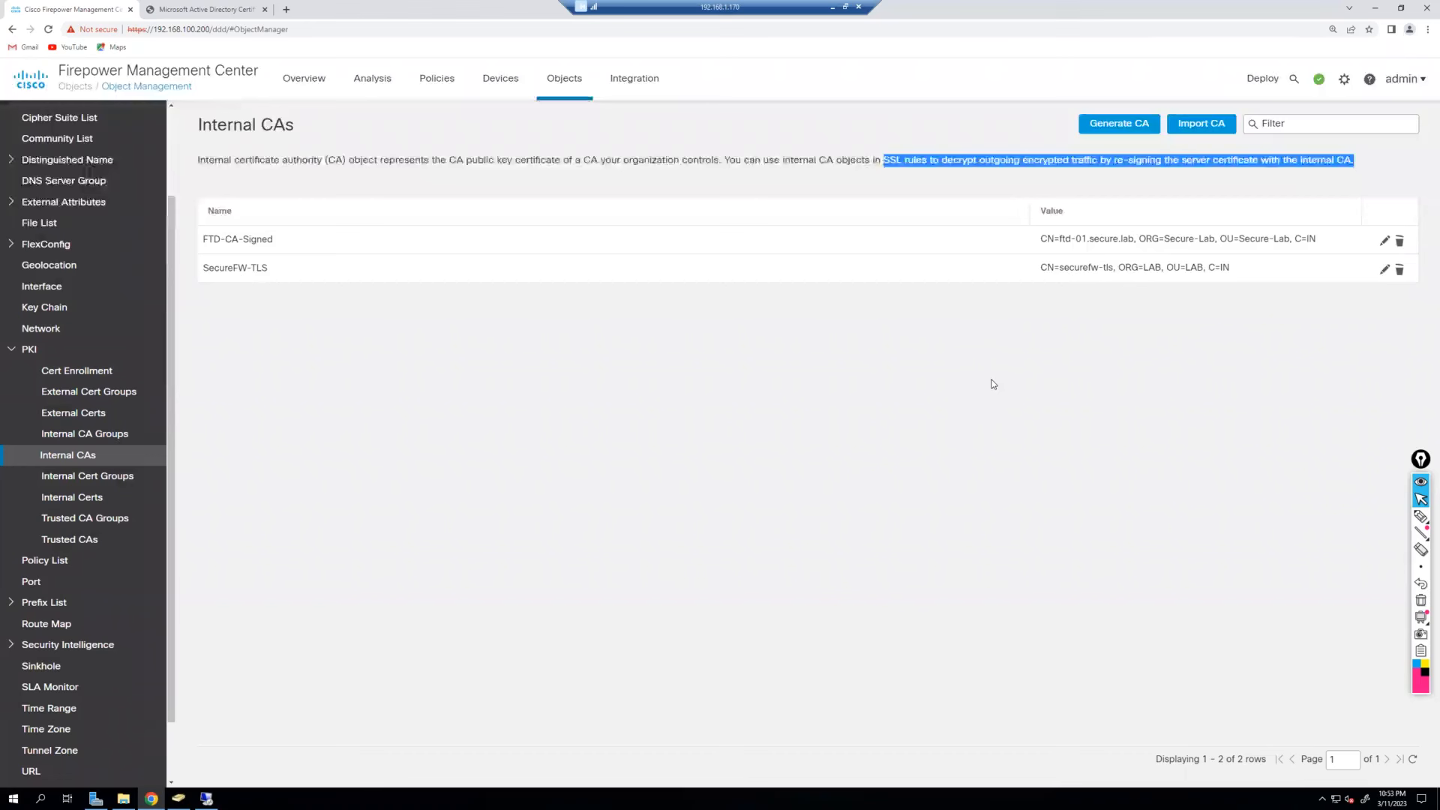
left_click(1013, 159)
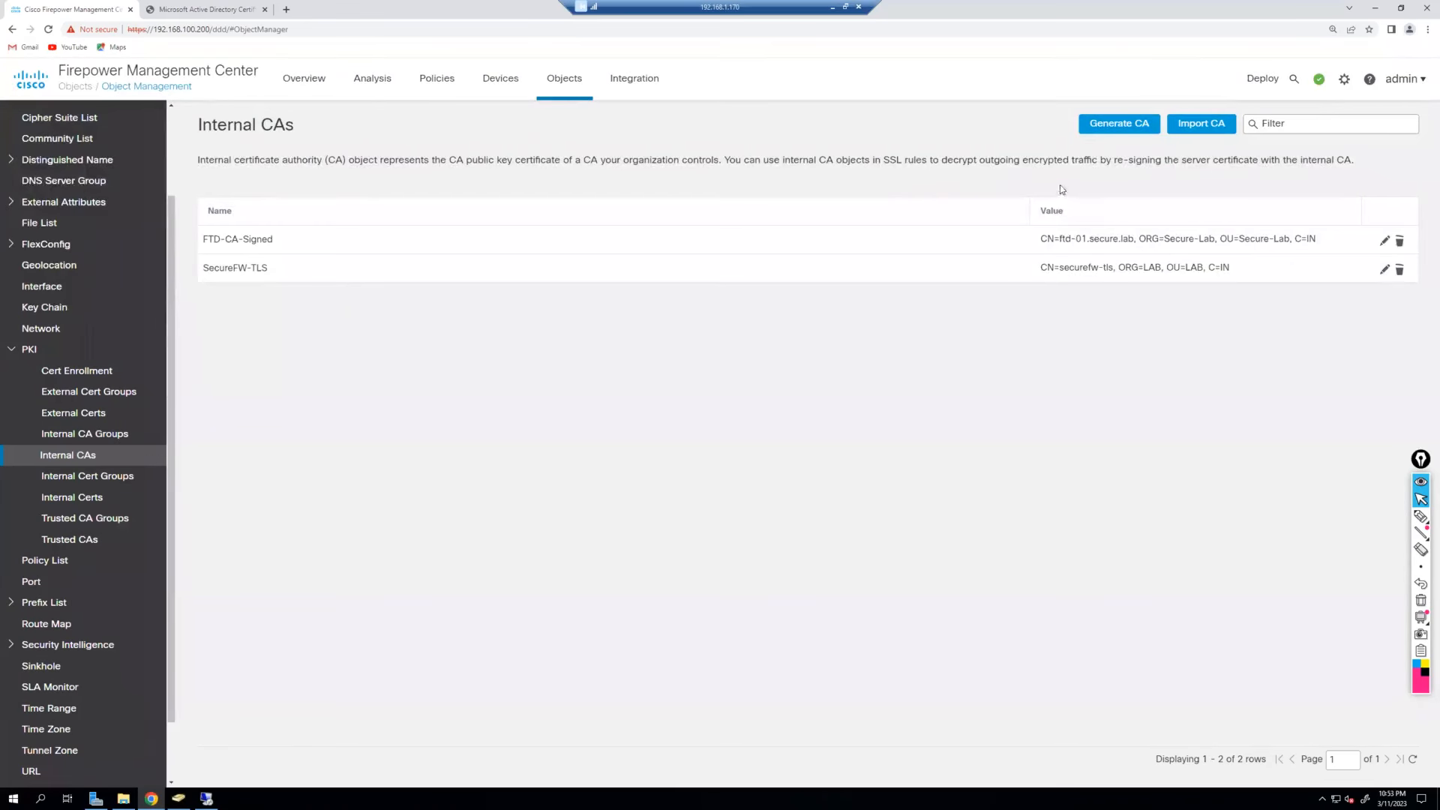
Open Internal Certs, highlight its captive portal mention, and start adding an internal certificate.
left_click(111, 504)
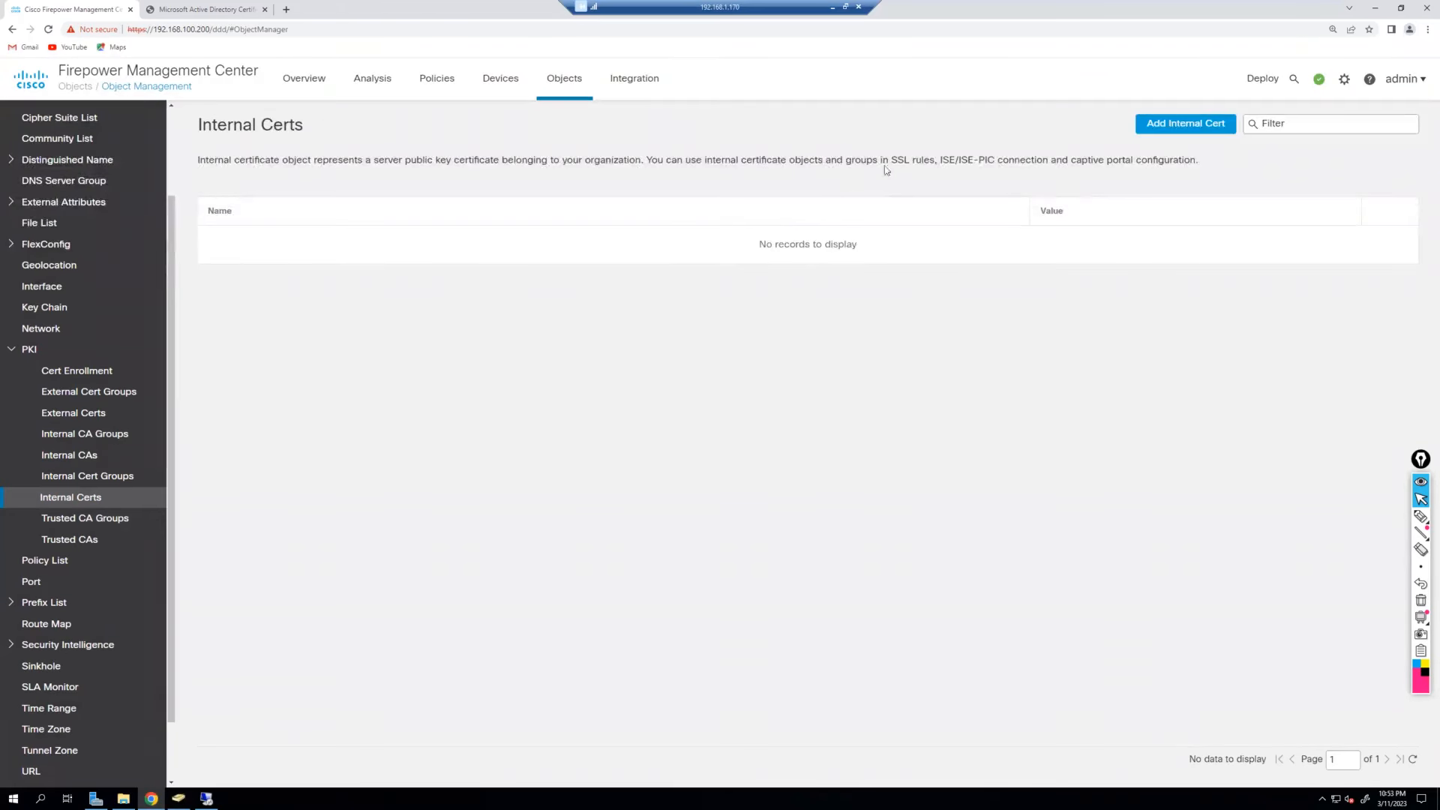
left_click_drag(892, 159, 935, 161)
left_click_drag(937, 160, 1173, 159)
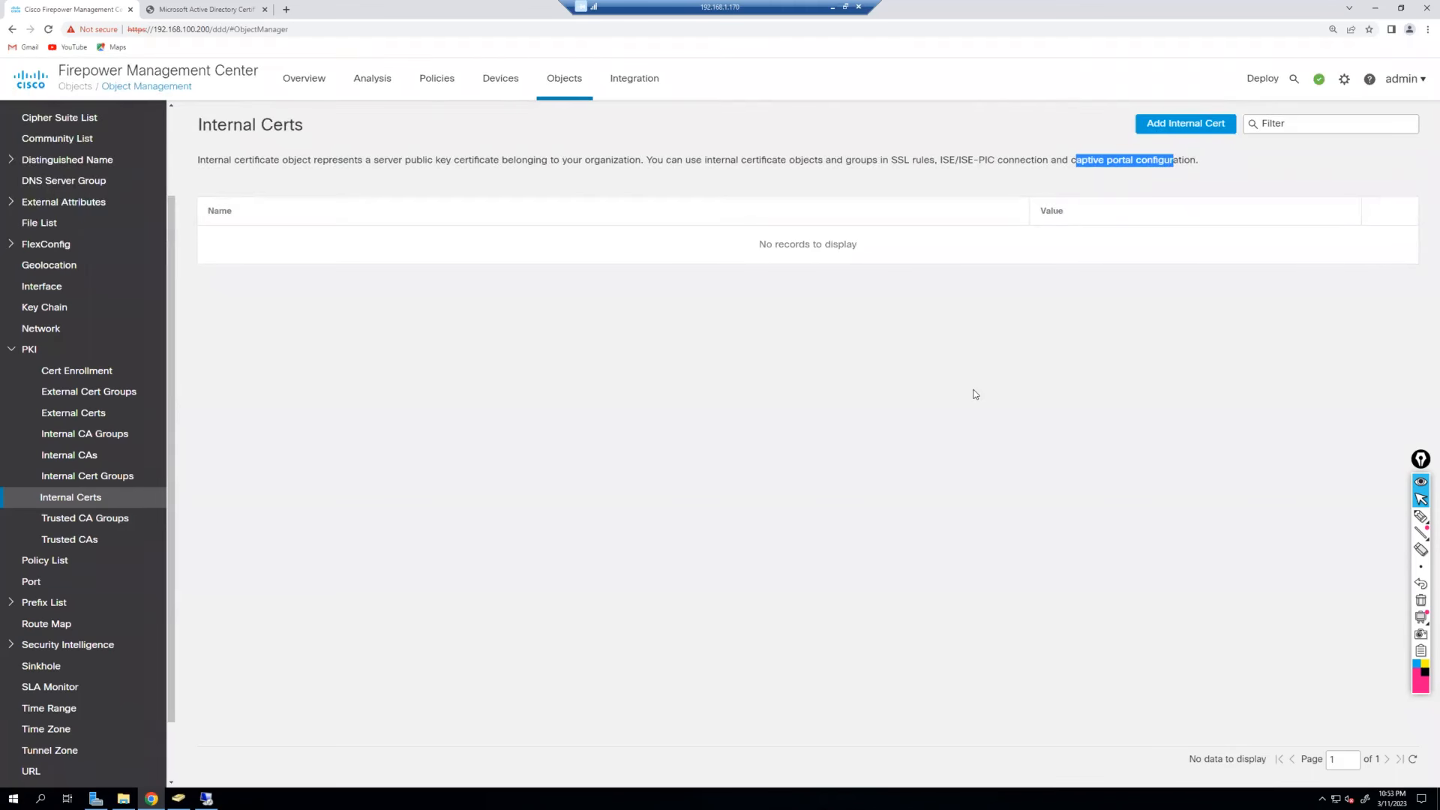
left_click(1181, 126)
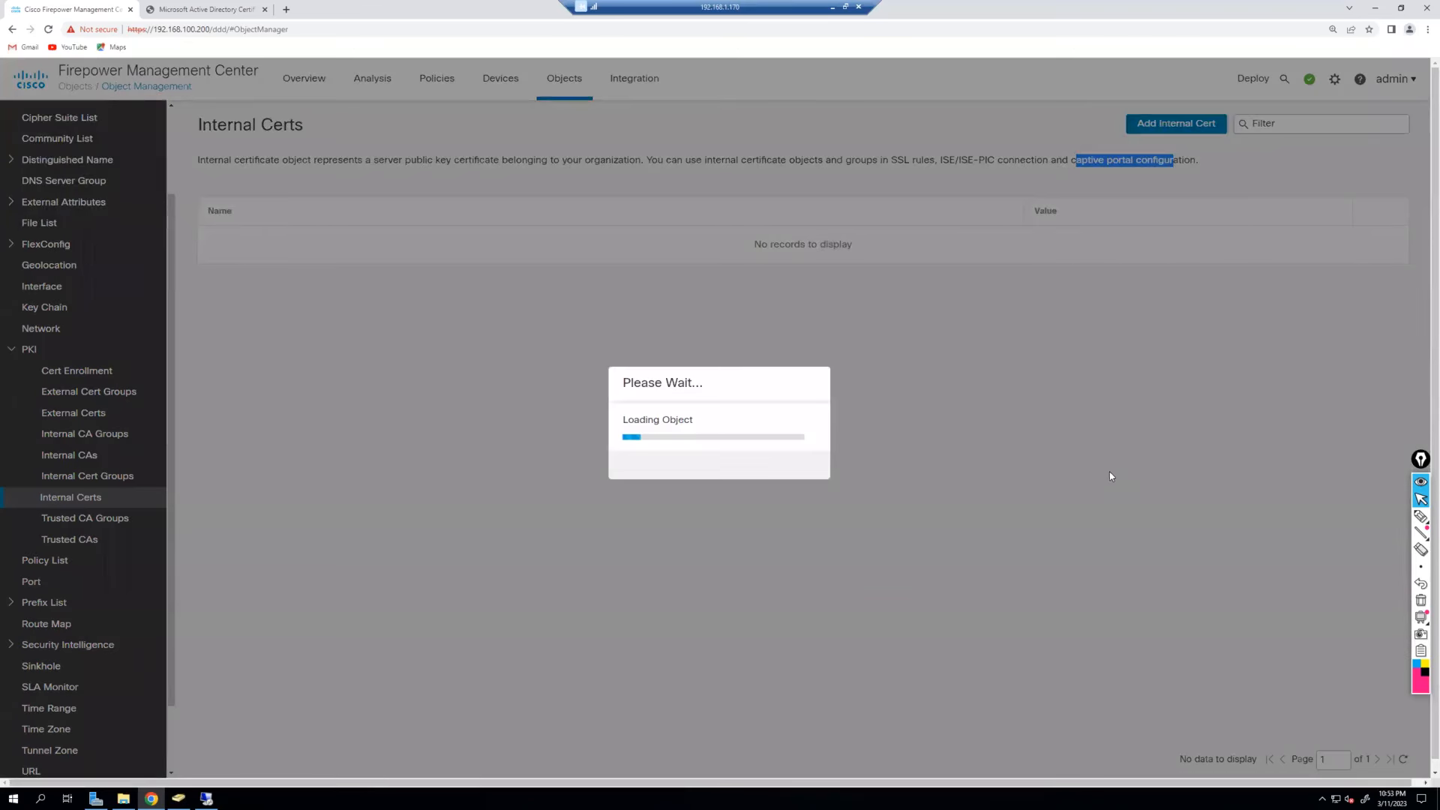
left_click(604, 347)
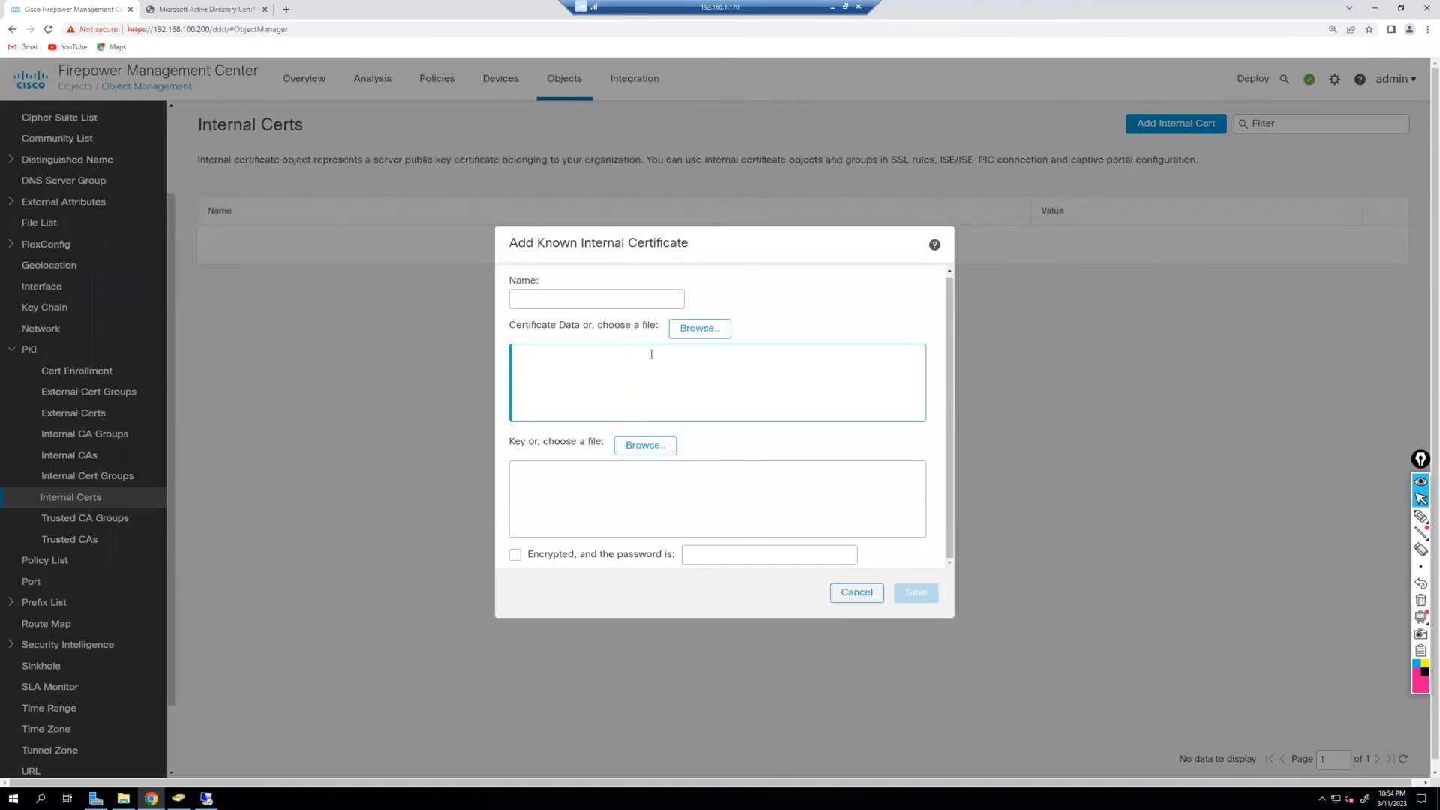
left_click(634, 529)
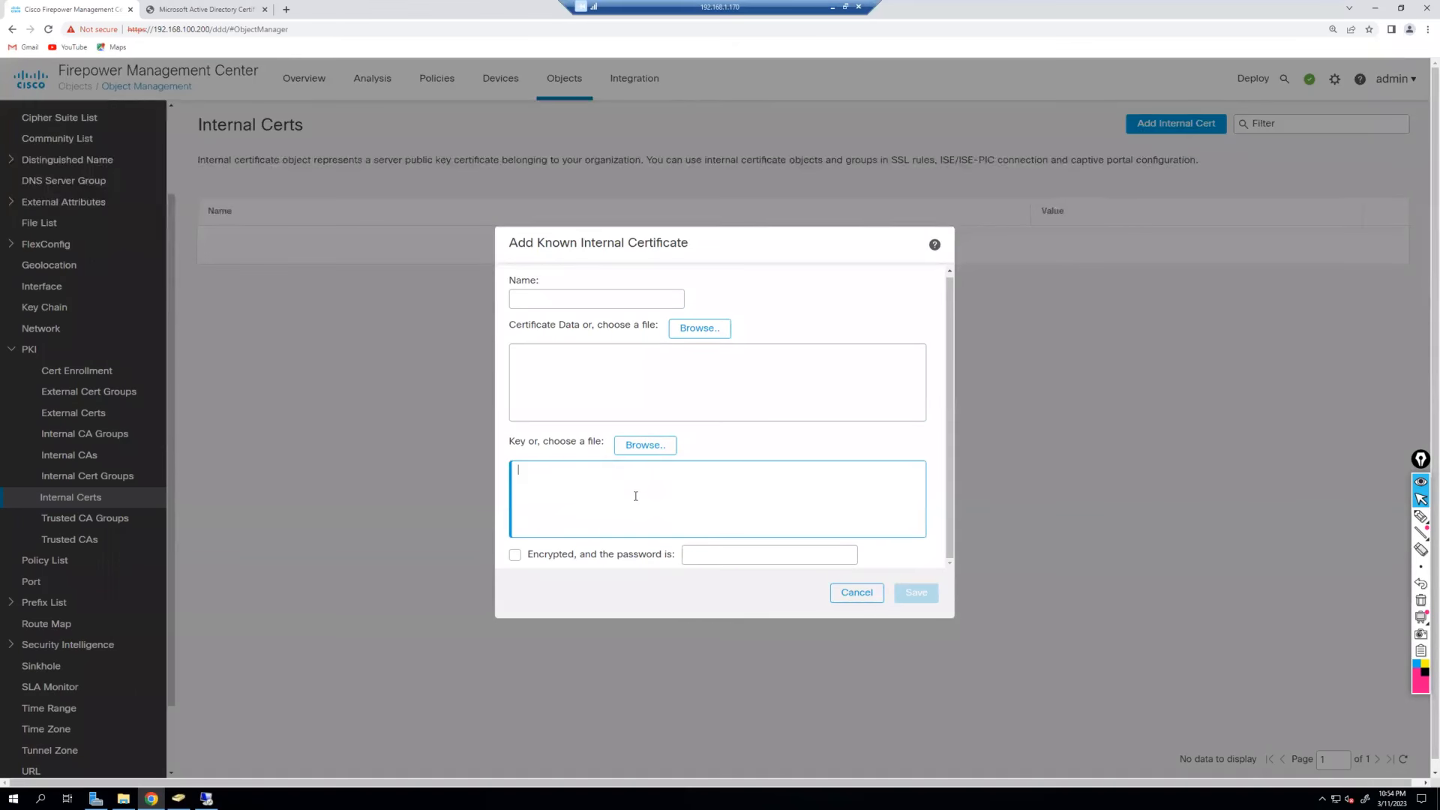
key("Escape")
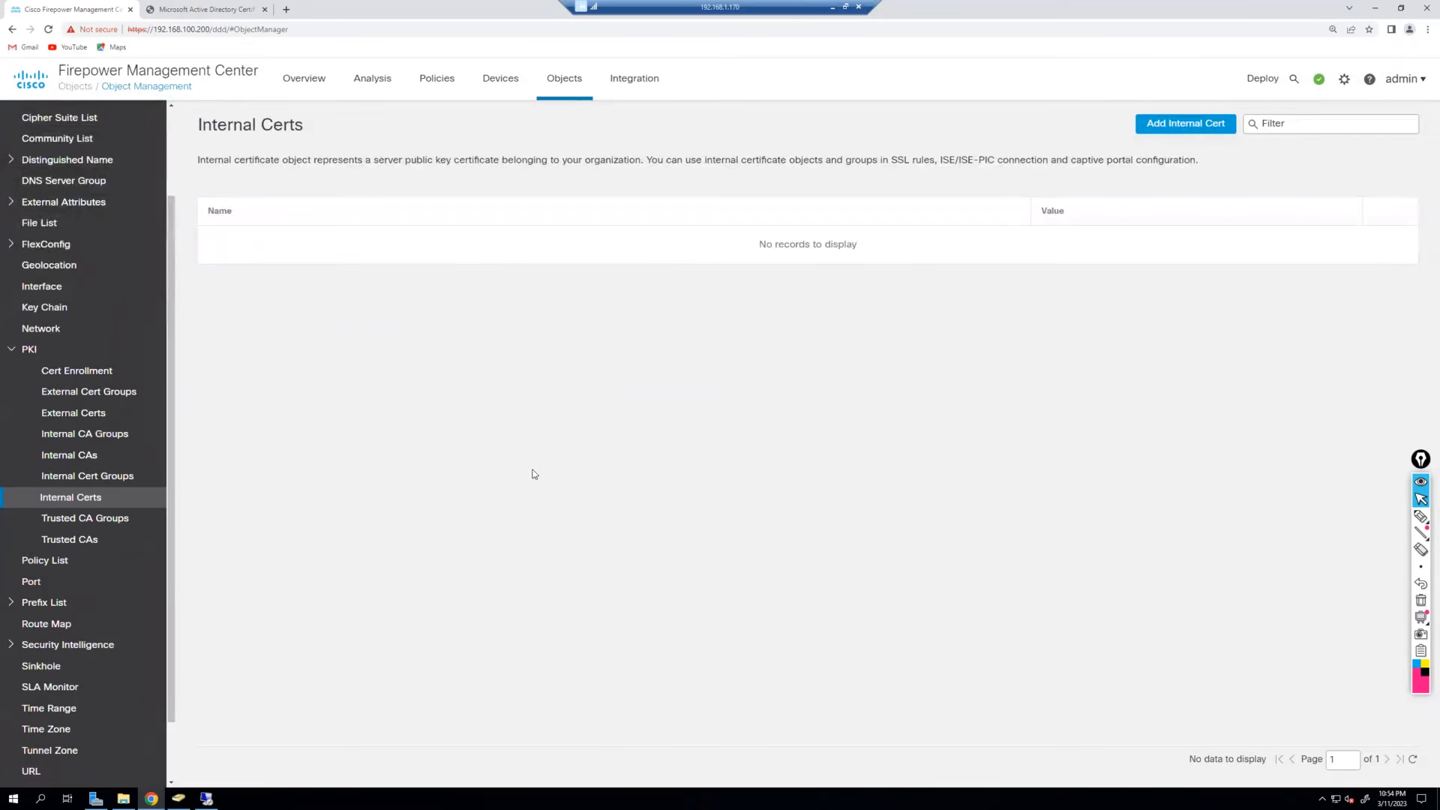
Open google.com in a new Chrome tab and dismiss the cricket promotion popup.
left_click(286, 9)
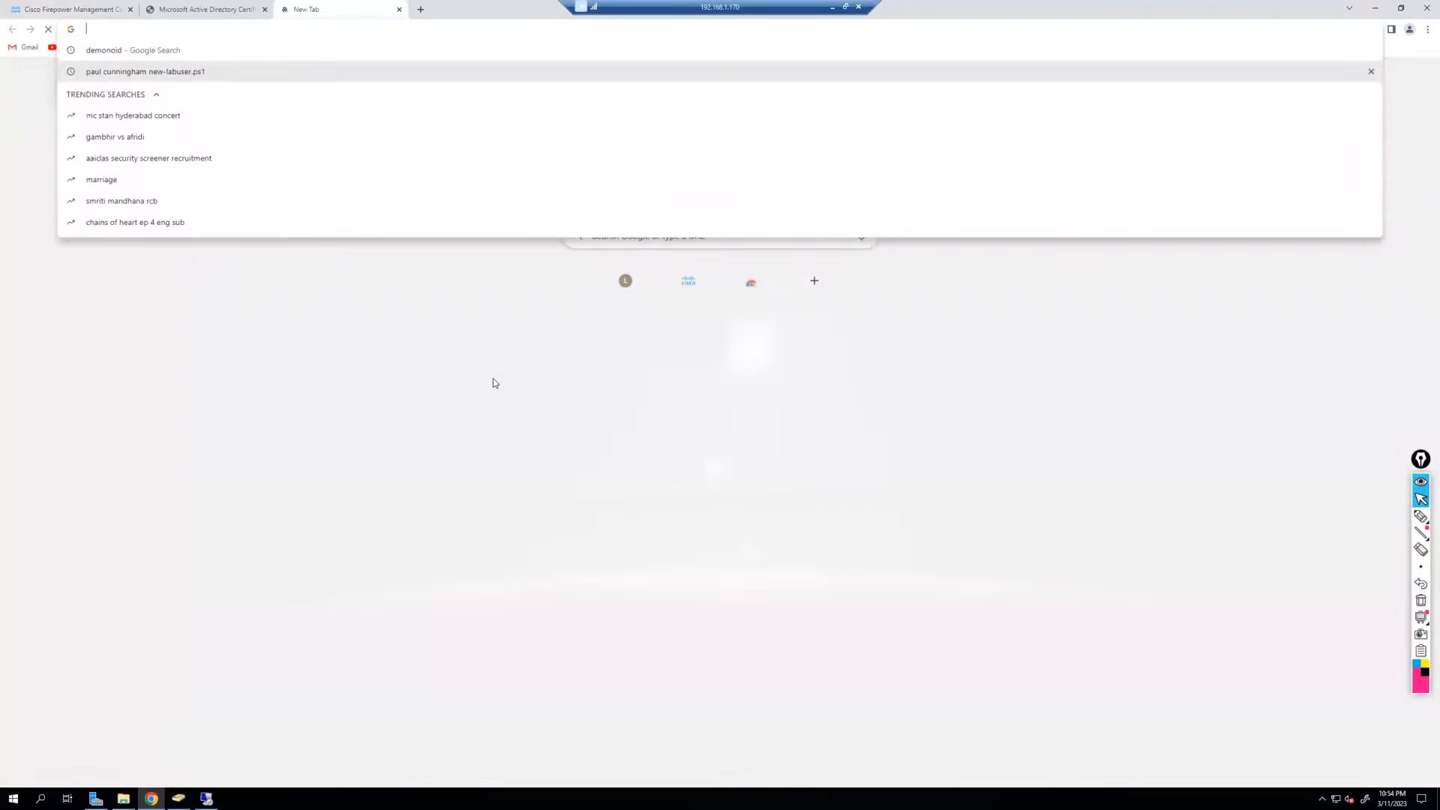
type("google.com")
key("Return")
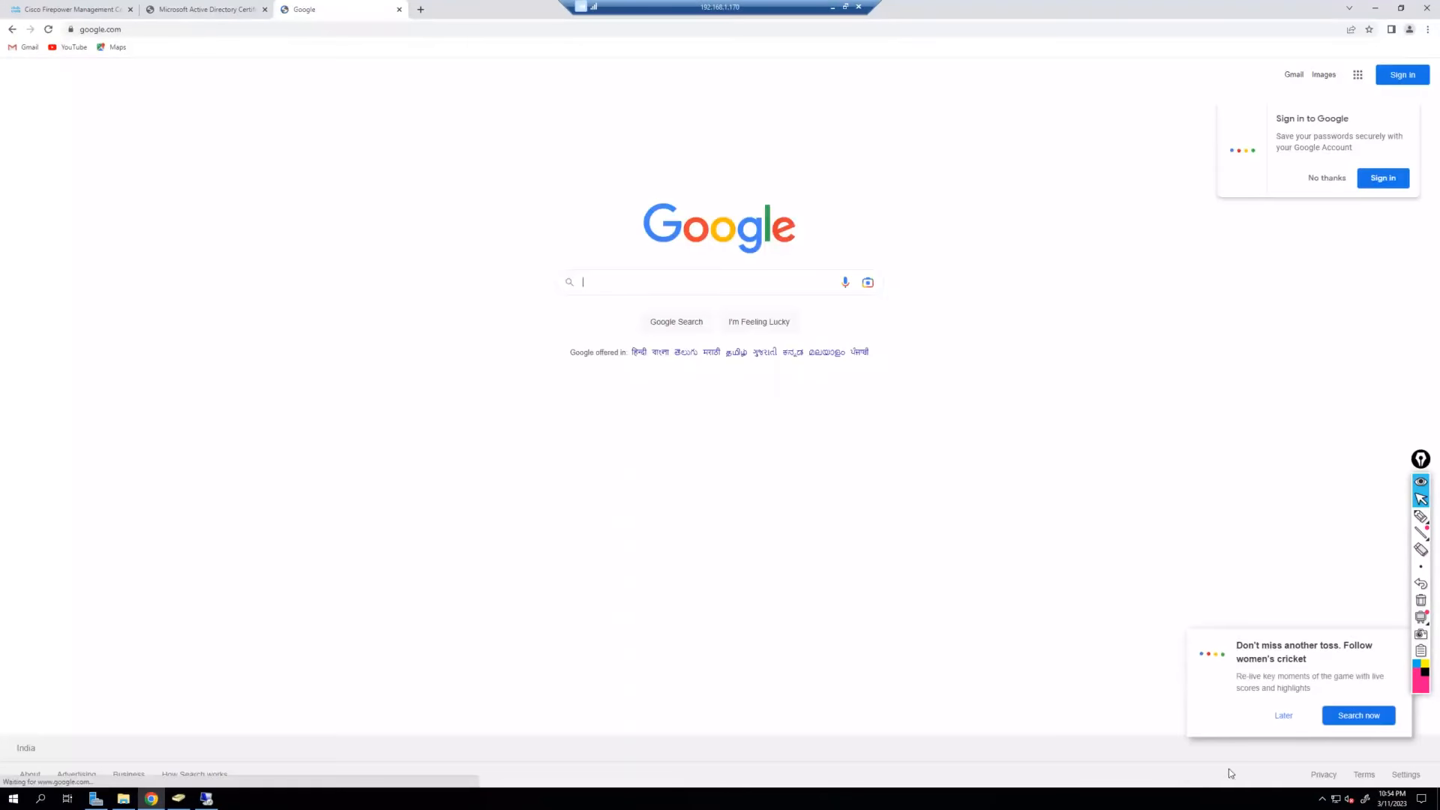
left_click(1284, 717)
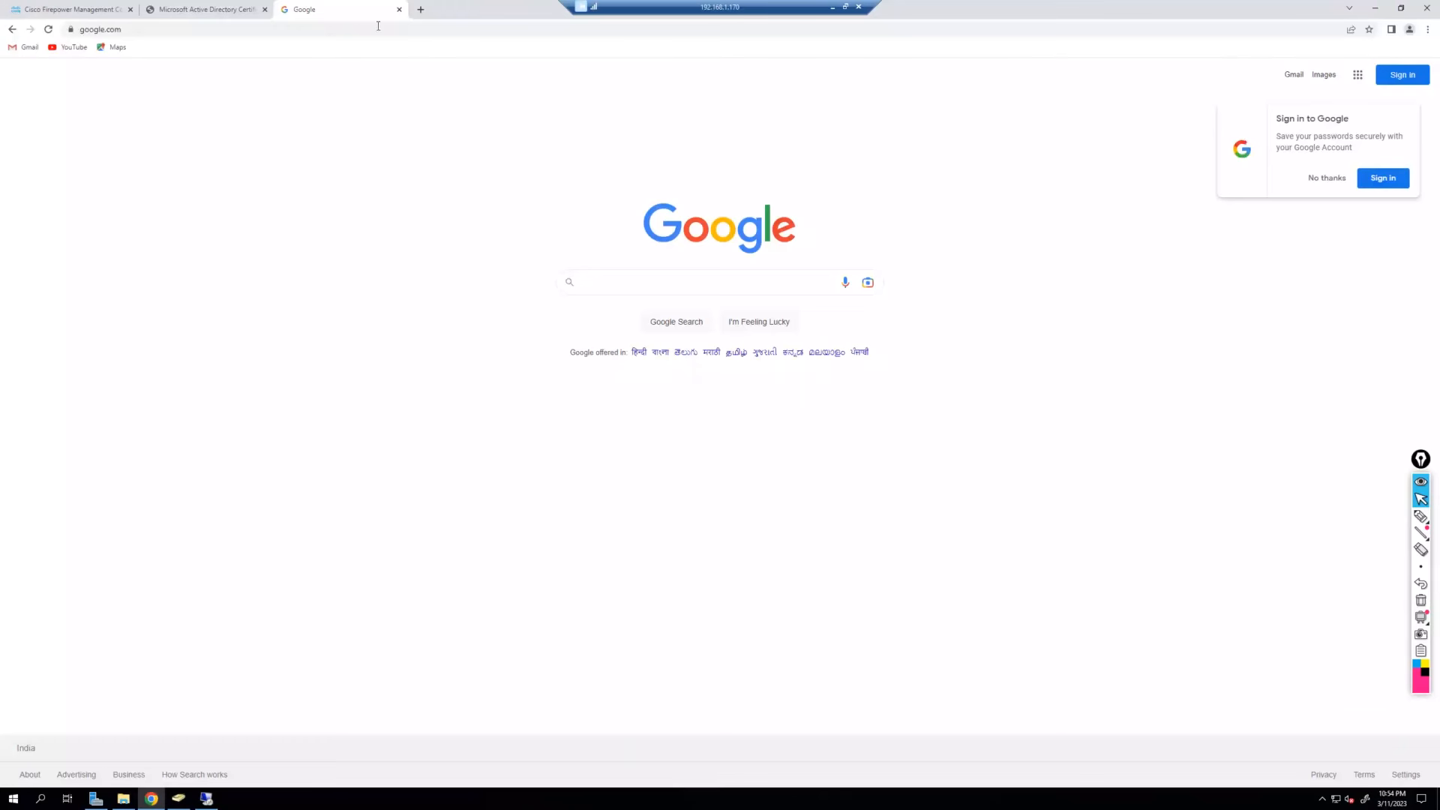
Load slproweb.com in the address bar.
key("ctrl+l")
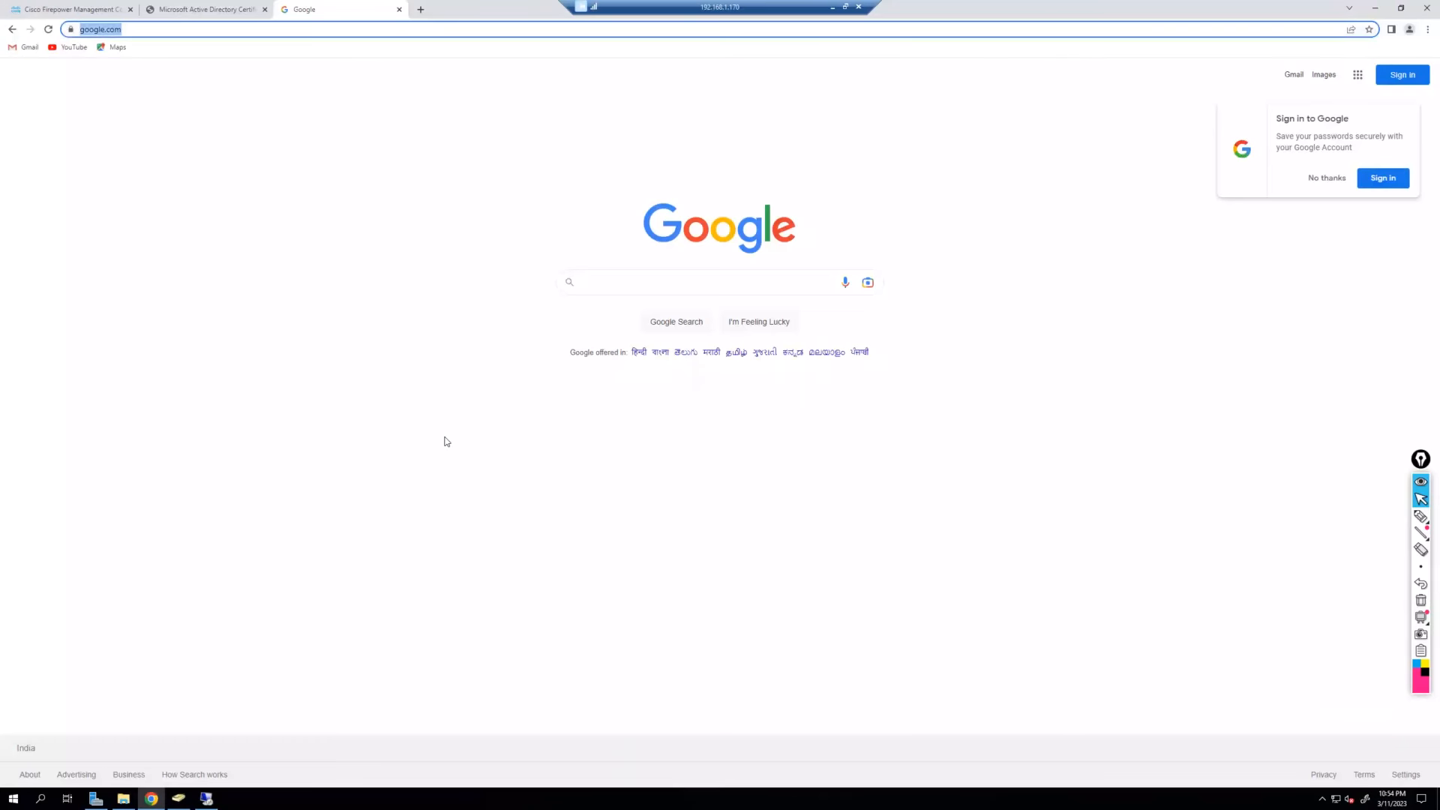
type("slproweb.com")
key("Return")
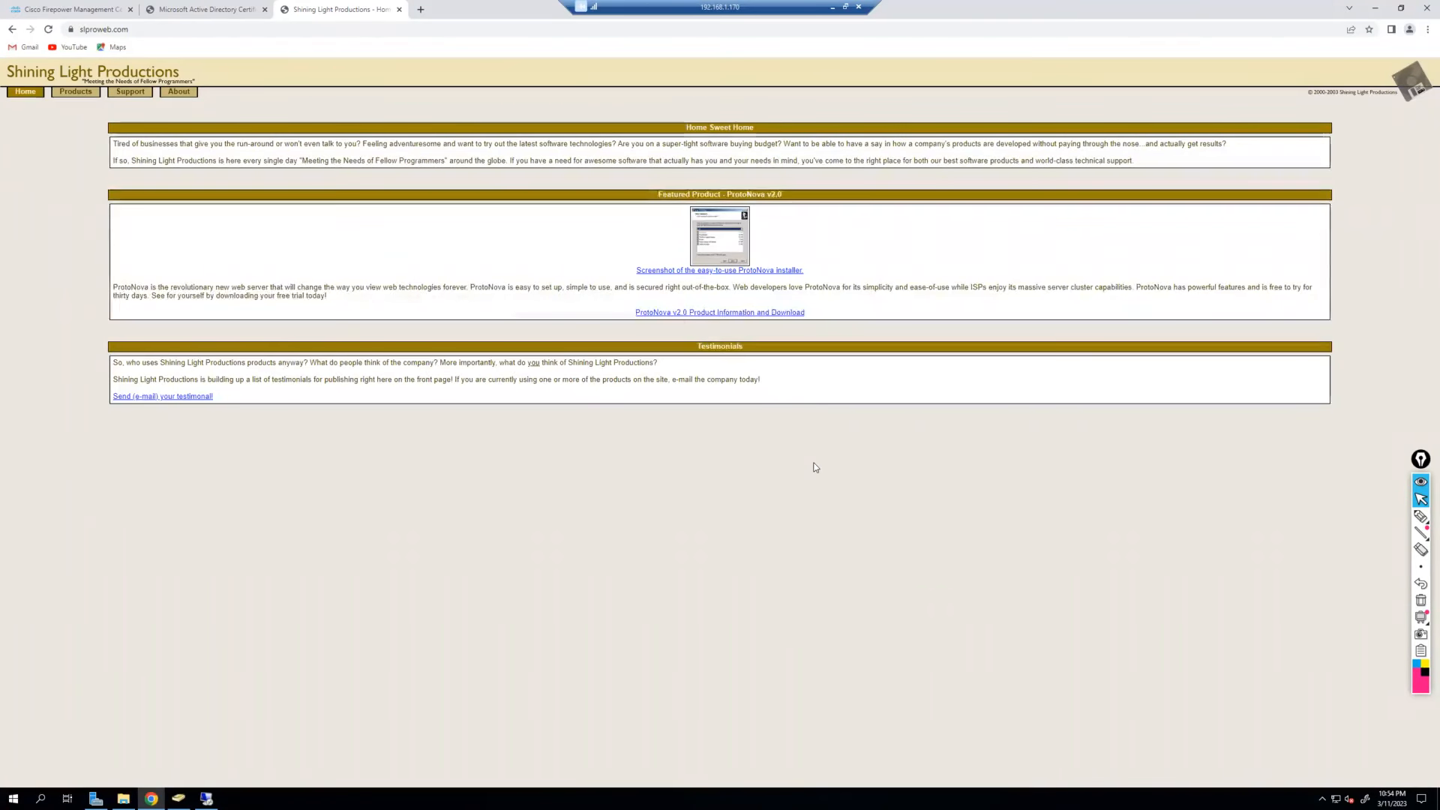
scroll(816, 465, "up", 1)
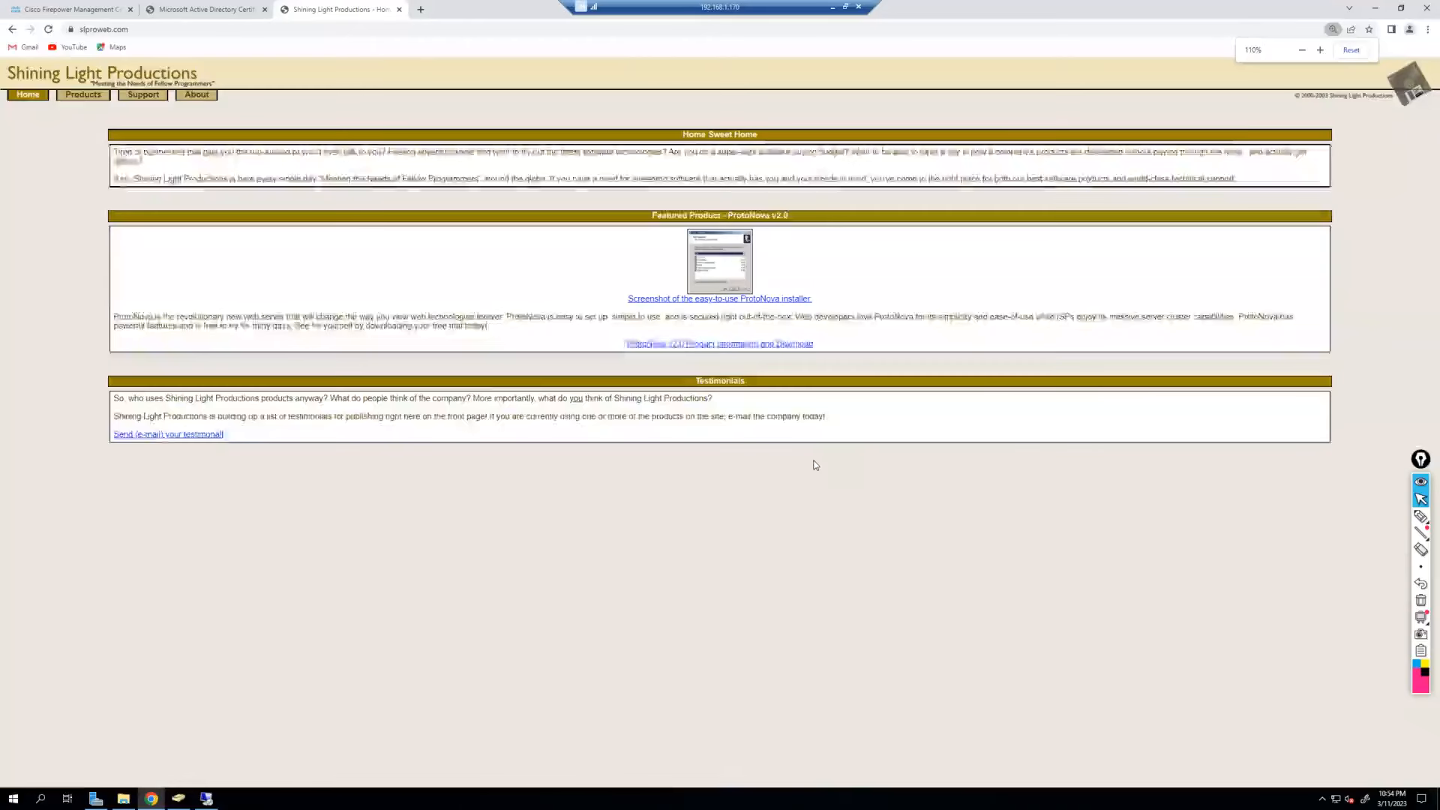
scroll(816, 465, "up", 1)
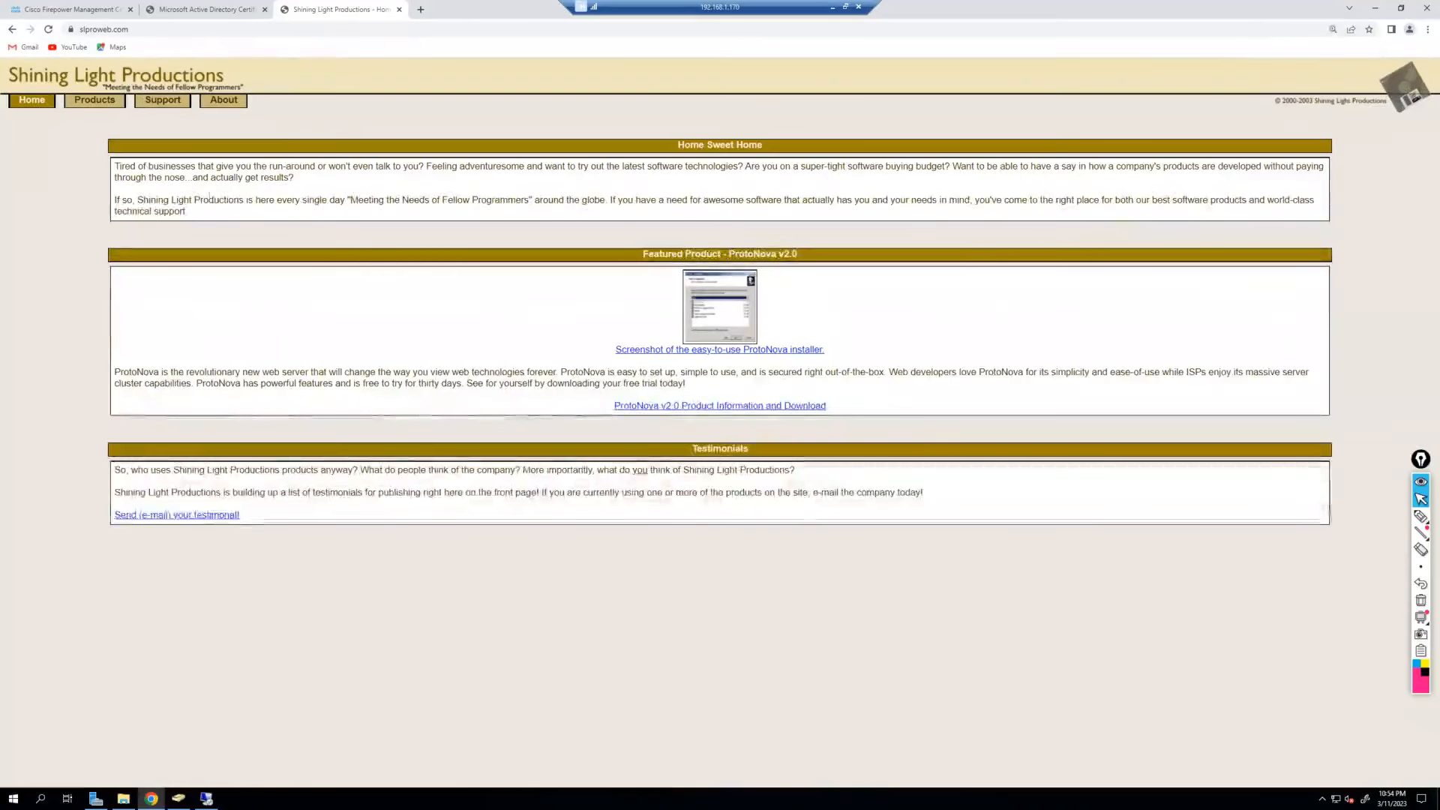
Go to Products > Win32/Win64 OpenSSL and download the Win64 OpenSSL v3.0.8 installer.
left_click(94, 99)
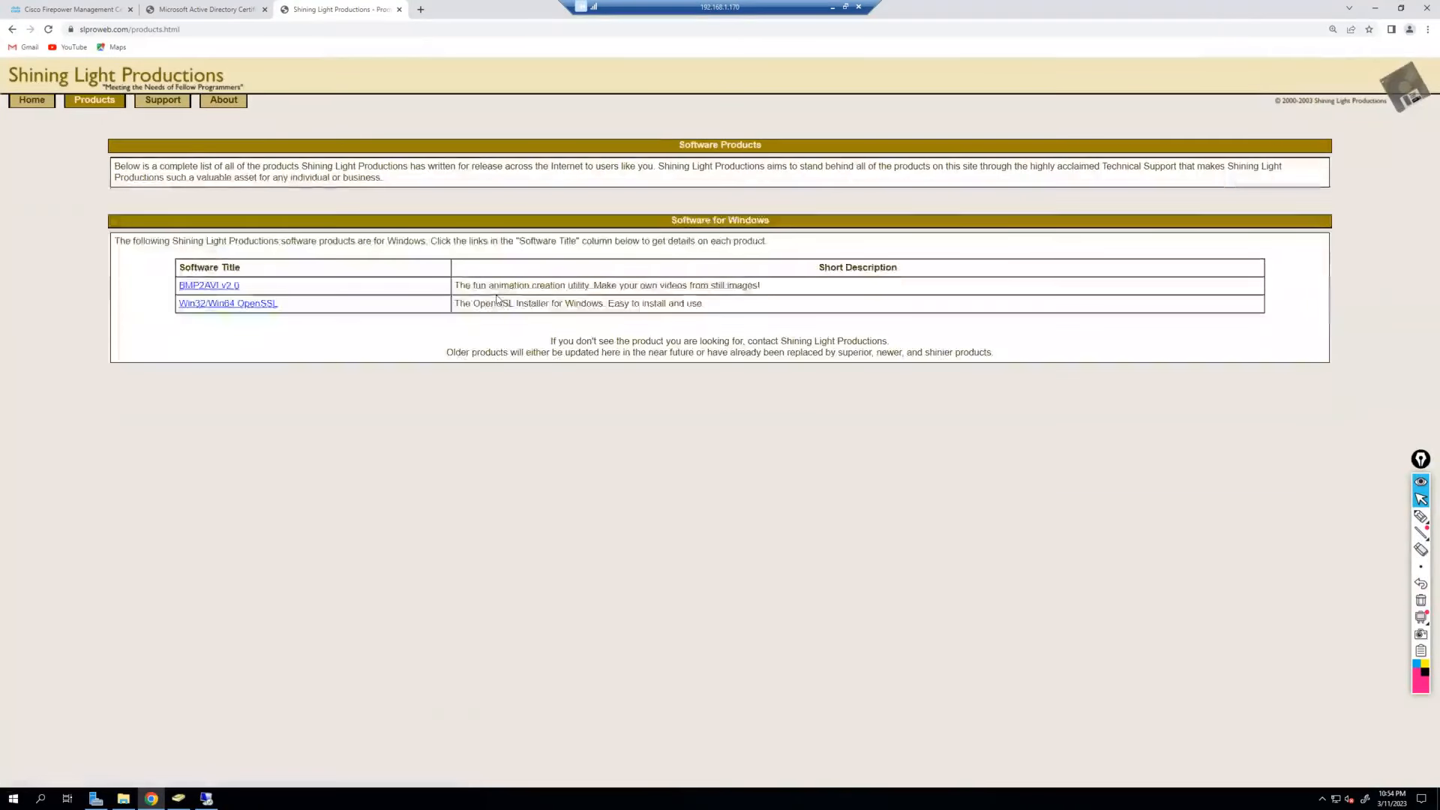
left_click(256, 306)
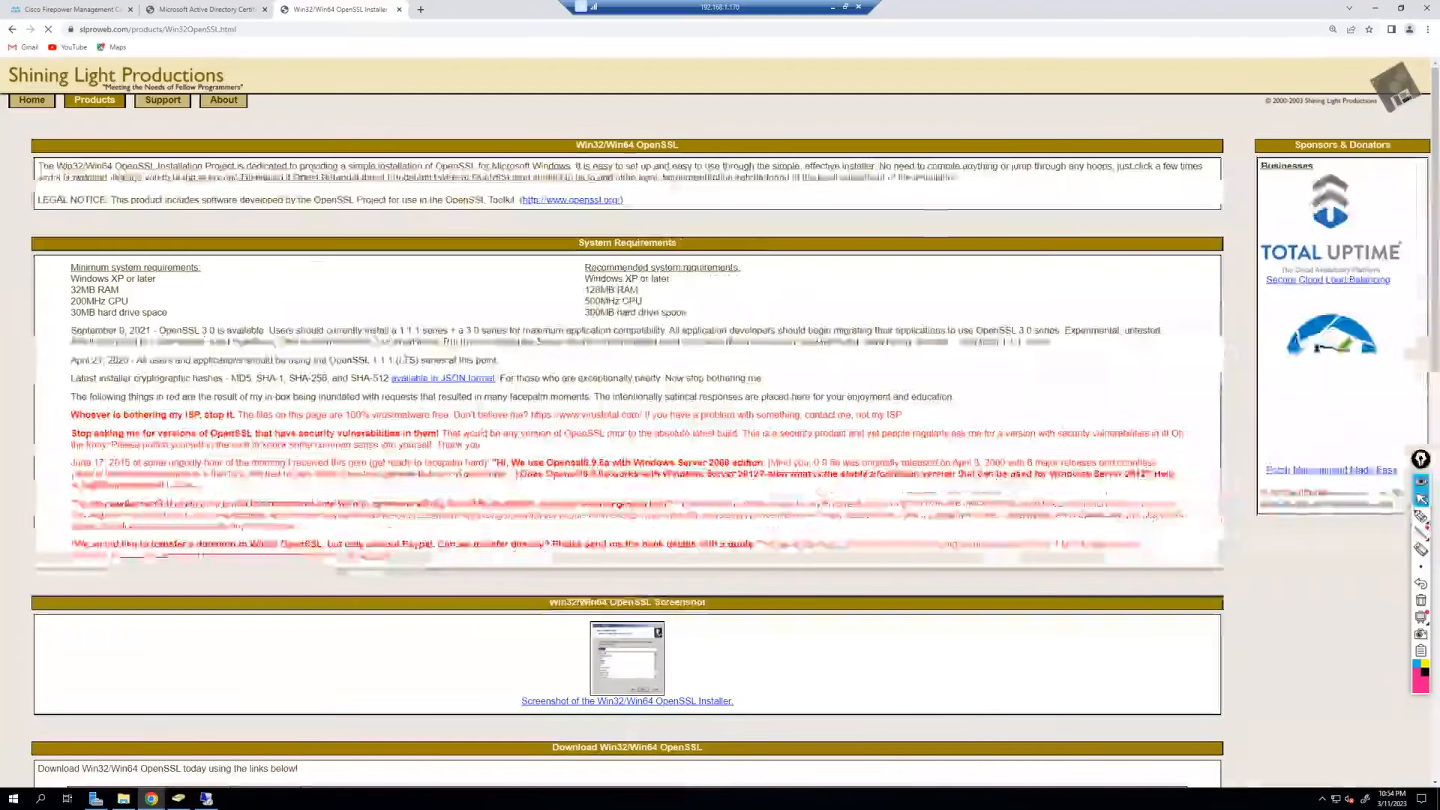
scroll(232, 525, "down", 4)
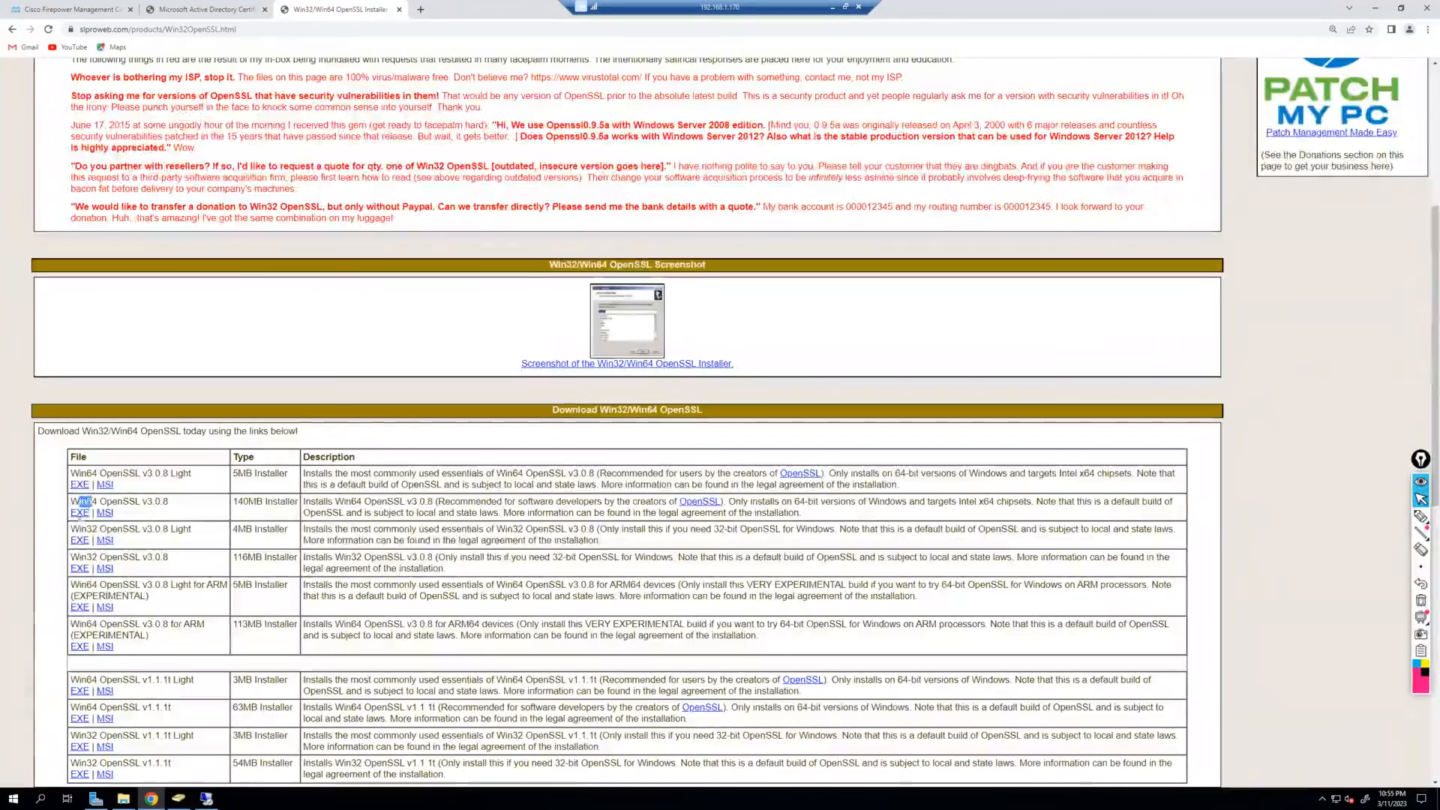
left_click(79, 514)
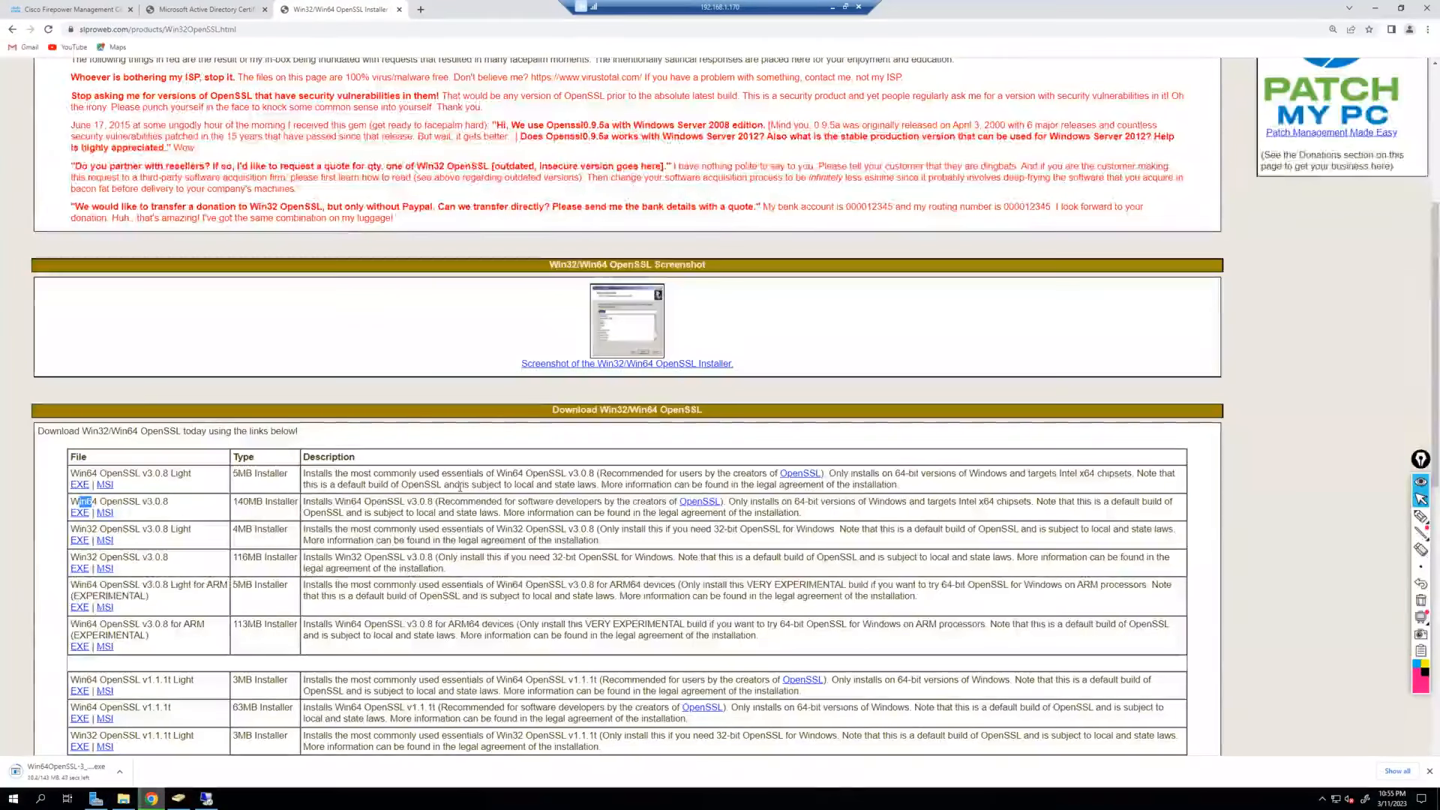
scroll(538, 407, "up", 1)
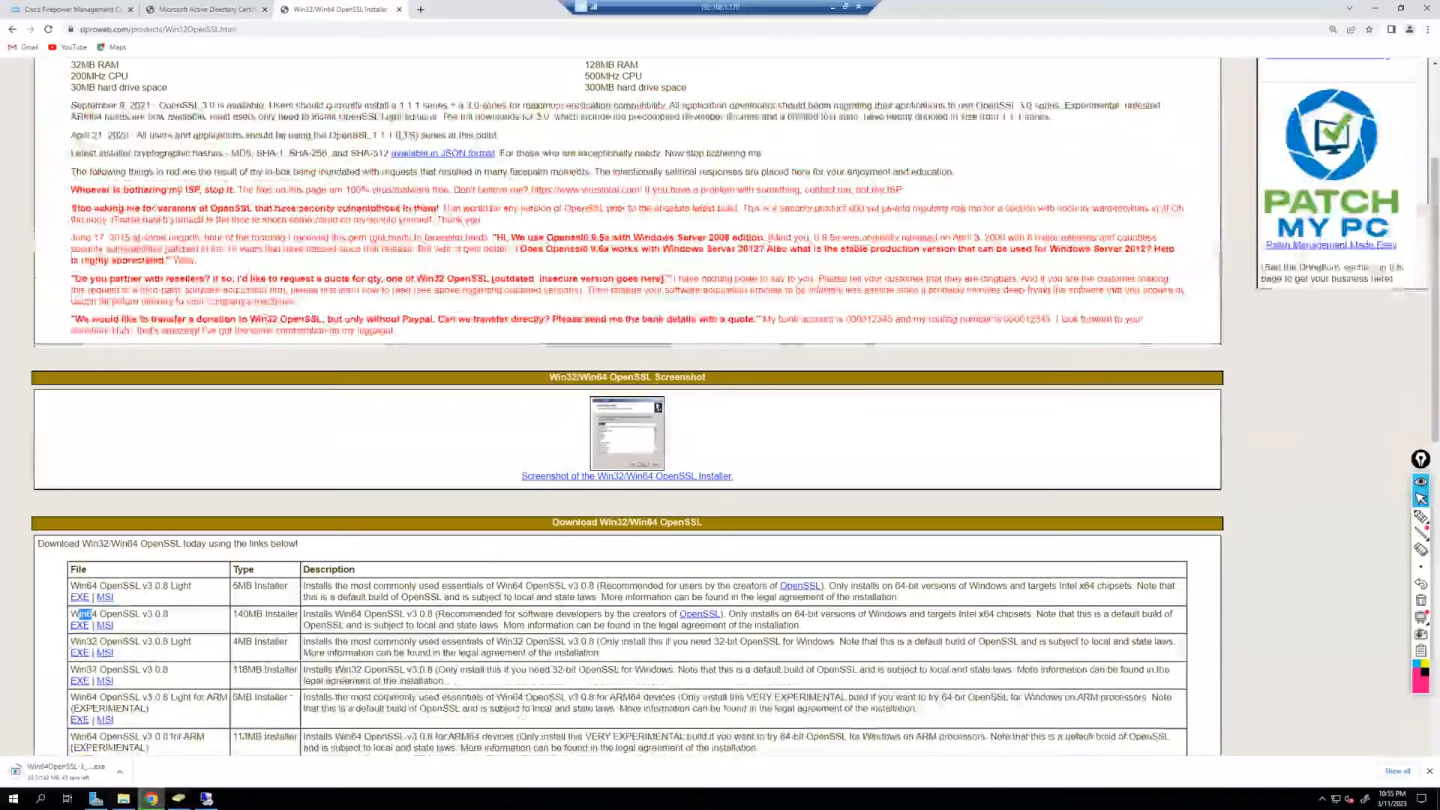
scroll(537, 406, "down", 3)
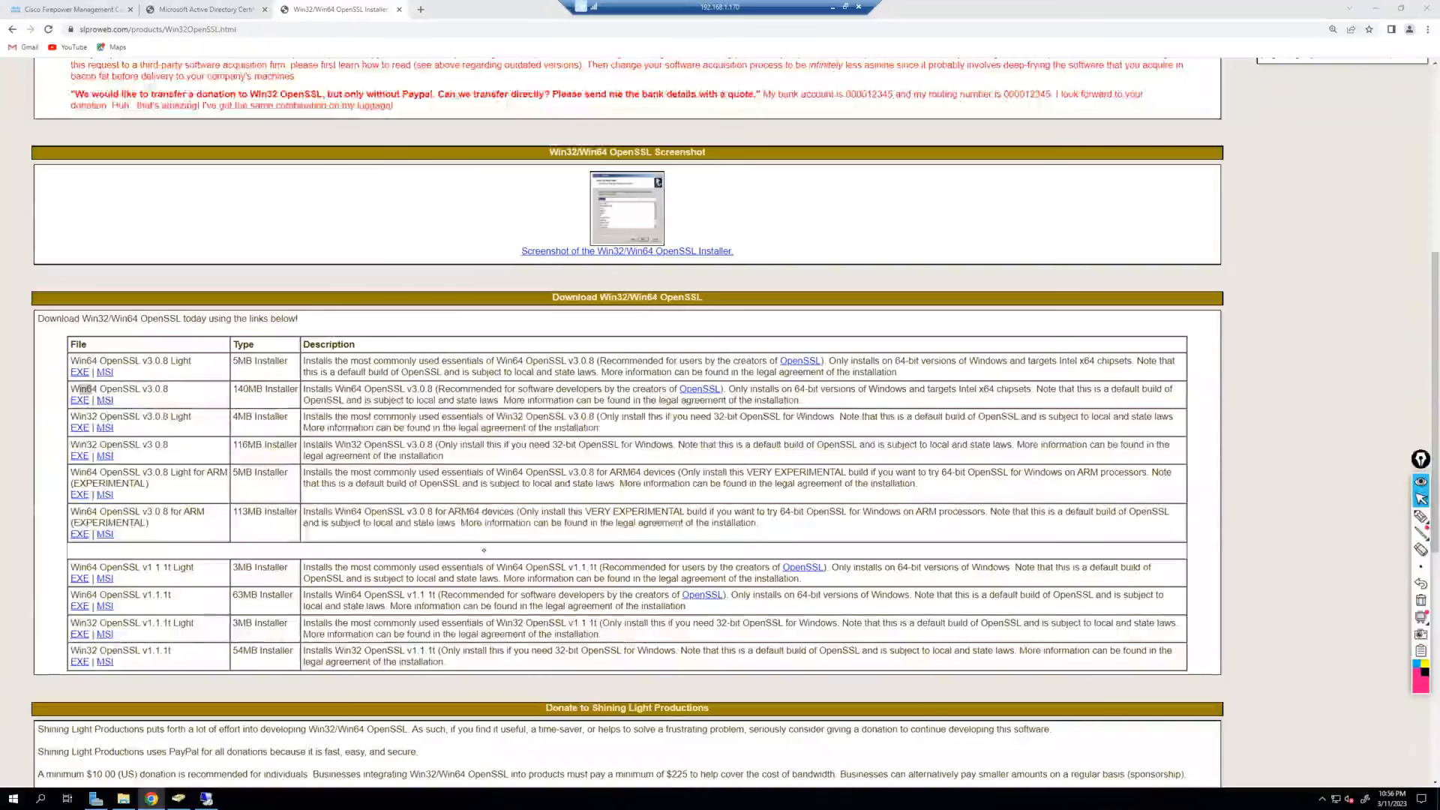
Handwrite 'CSR → Subject' in red ink, noting the subject's fields beside it.
left_click(1420, 516)
left_click_drag(959, 197, 959, 211)
left_click_drag(970, 196, 968, 208)
left_click_drag(970, 196, 1030, 186)
left_click_drag(1028, 183, 1028, 189)
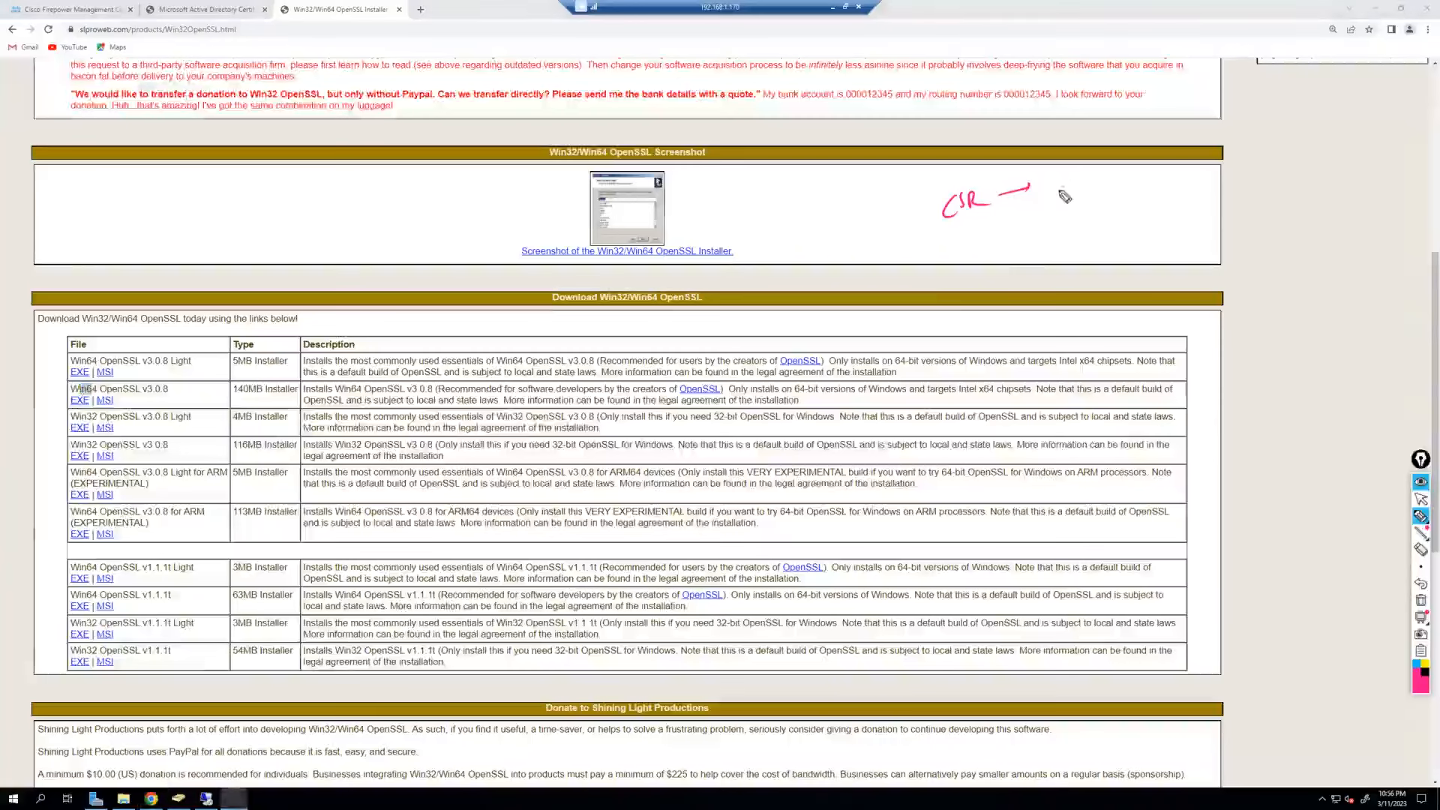
left_click_drag(1056, 177, 1048, 192)
mouse_move(1058, 181)
left_mouse_down()
mouse_move(1073, 195)
mouse_move(1090, 178)
left_mouse_up()
left_click_drag(1094, 173, 1106, 178)
mouse_move(1100, 173)
left_mouse_down()
mouse_move(1143, 180)
mouse_move(1205, 149)
mouse_move(1230, 158)
left_mouse_up()
left_click_drag(1223, 152, 1264, 150)
left_click_drag(1258, 143, 1298, 144)
left_click_drag(1294, 137, 1311, 135)
left_click_drag(1311, 126, 1321, 153)
Add '+ Key pair' below, box the private key note, and bracket the Subject note.
left_click_drag(1159, 200, 1159, 212)
mouse_move(1153, 208)
left_mouse_down()
mouse_move(1166, 205)
mouse_move(1124, 249)
left_mouse_up()
mouse_move(1134, 228)
left_mouse_down()
mouse_move(1139, 253)
mouse_move(1151, 244)
left_mouse_up()
mouse_move(1153, 233)
left_mouse_down()
mouse_move(1159, 264)
mouse_move(1176, 255)
left_mouse_up()
mouse_move(1176, 228)
left_mouse_down()
mouse_move(1223, 233)
mouse_move(1367, 168)
mouse_move(1371, 202)
left_mouse_up()
left_click_drag(1268, 193, 1272, 222)
mouse_move(1273, 187)
left_mouse_down()
mouse_move(1374, 186)
mouse_move(1296, 227)
mouse_move(1377, 222)
left_mouse_up()
mouse_move(1234, 189)
left_mouse_down()
mouse_move(1226, 229)
mouse_move(1254, 196)
left_mouse_up()
mouse_move(1039, 167)
left_mouse_down()
mouse_move(1237, 188)
mouse_move(1250, 335)
mouse_move(1272, 333)
left_mouse_up()
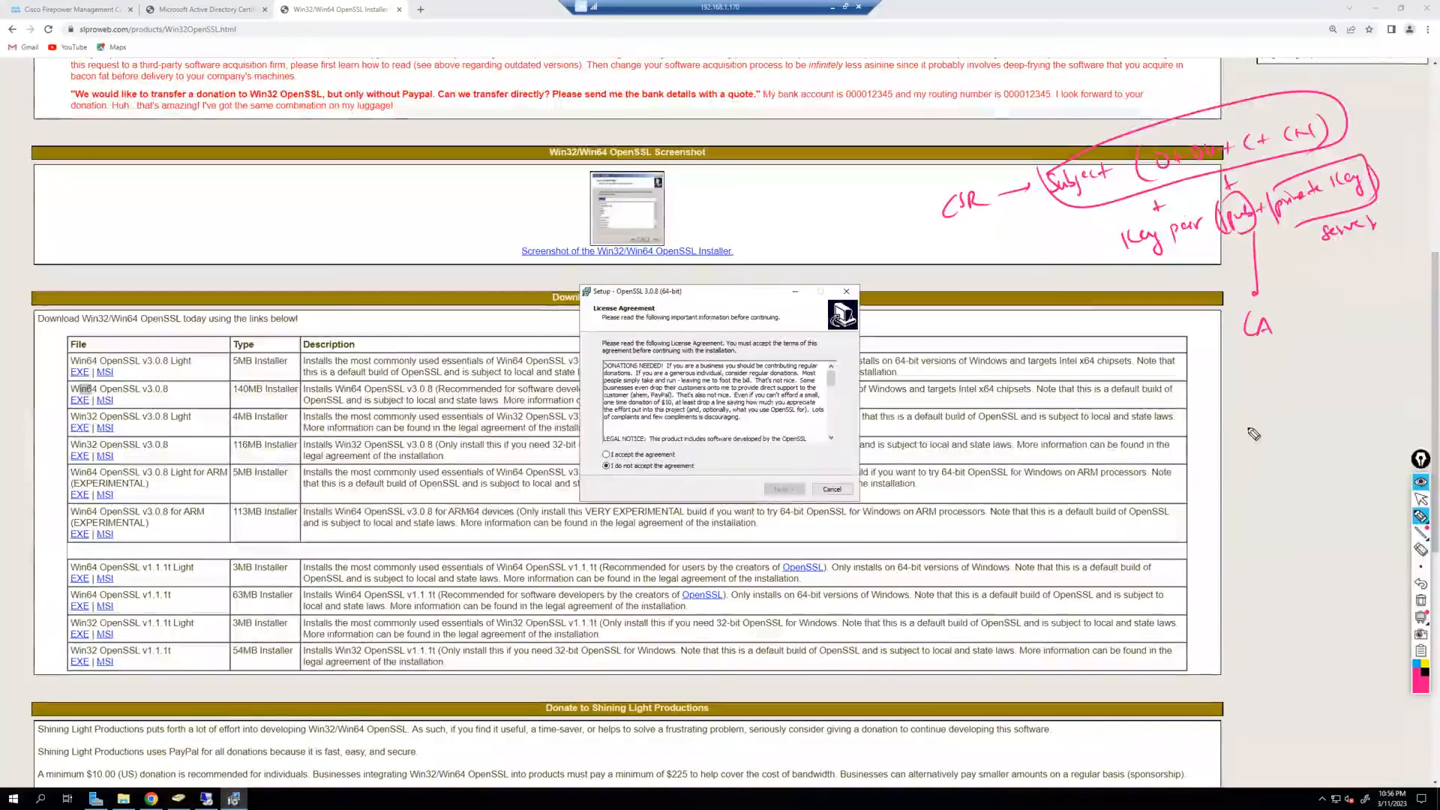
Write 'private key' under CA in the margin and link the notes with arrows.
mouse_move(1252, 429)
left_mouse_down()
mouse_move(1342, 403)
mouse_move(1338, 415)
mouse_move(1422, 373)
left_mouse_up()
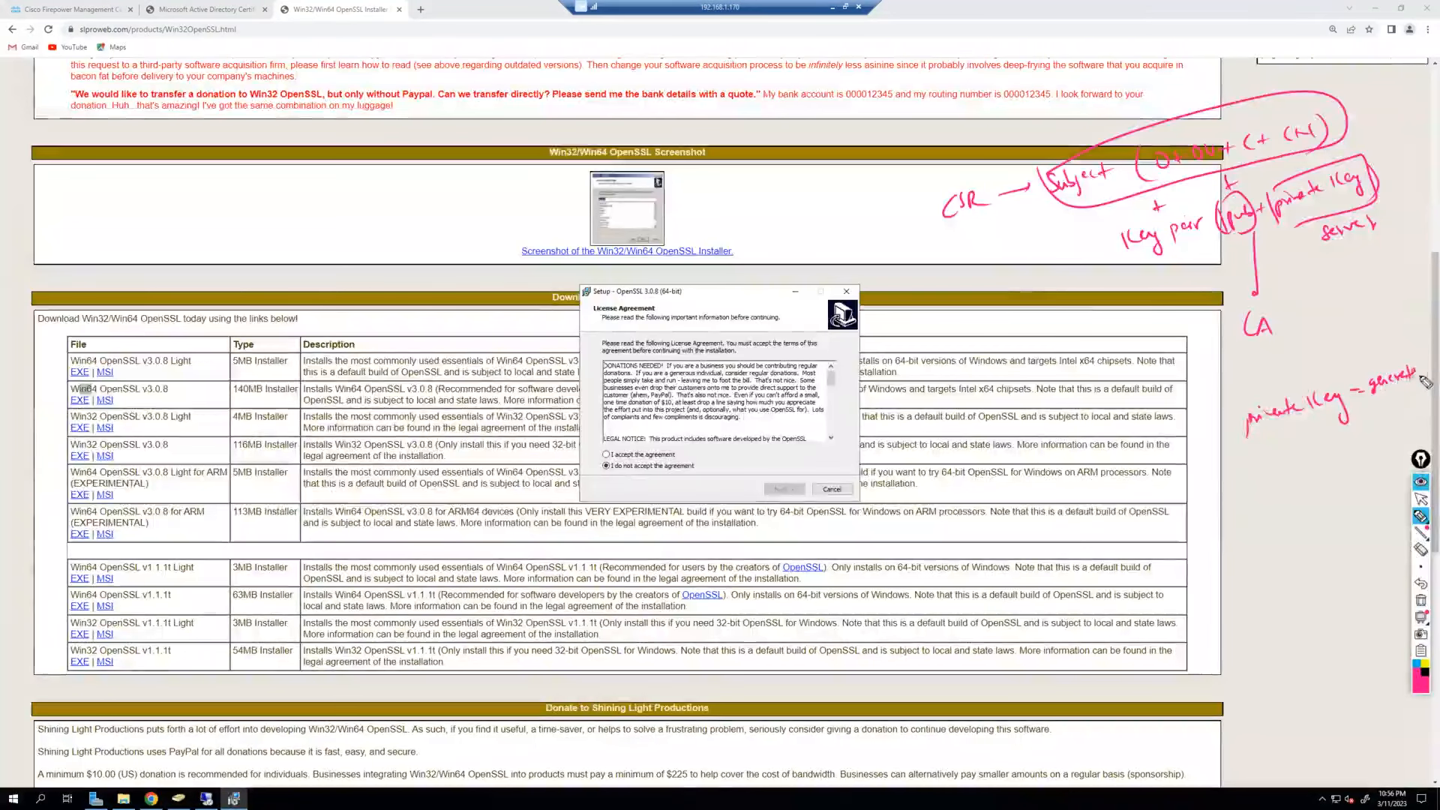
left_click_drag(1283, 438, 1283, 451)
mouse_move(1277, 444)
left_mouse_down()
mouse_move(1291, 444)
mouse_move(1274, 482)
mouse_move(1301, 480)
left_mouse_up()
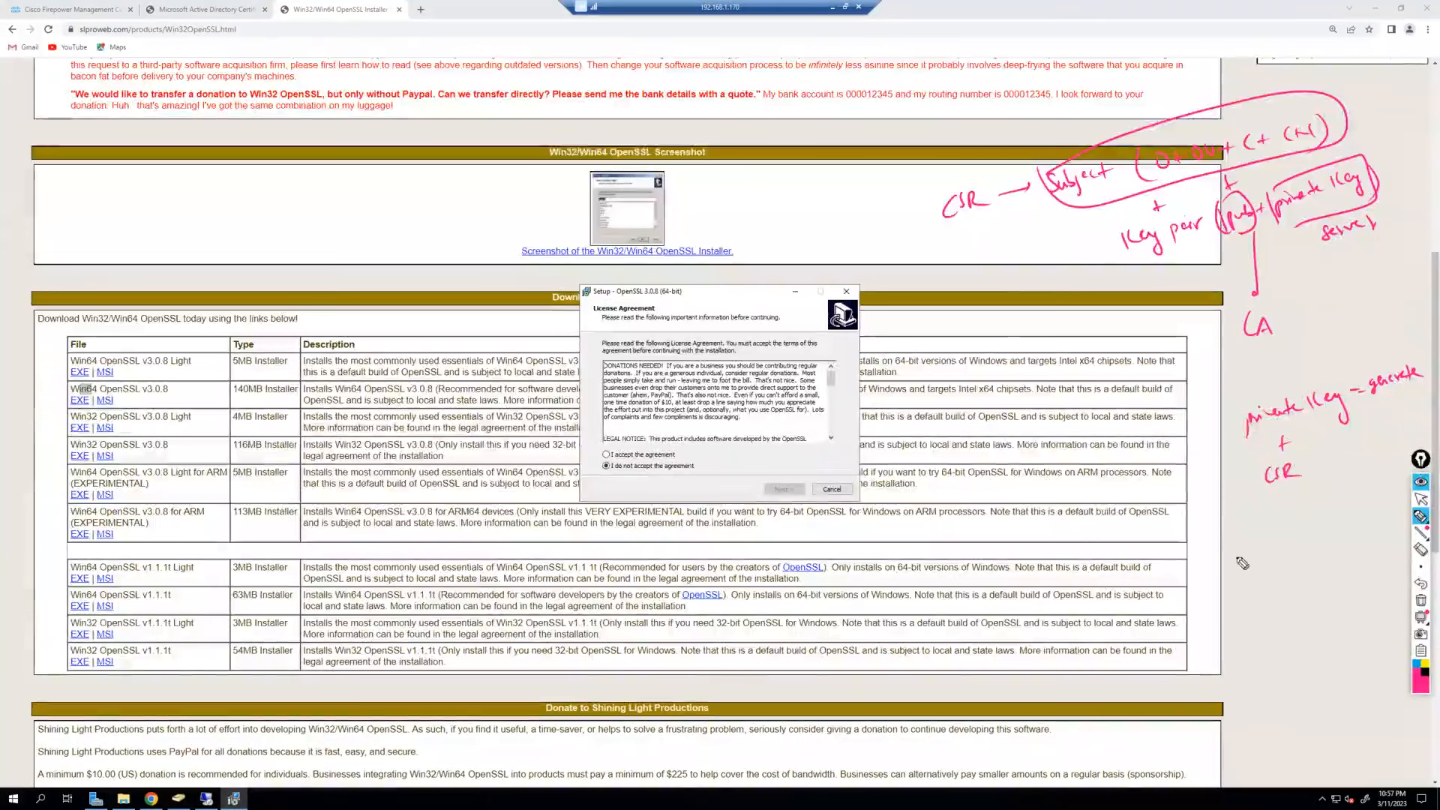
left_click_drag(1263, 488, 1250, 365)
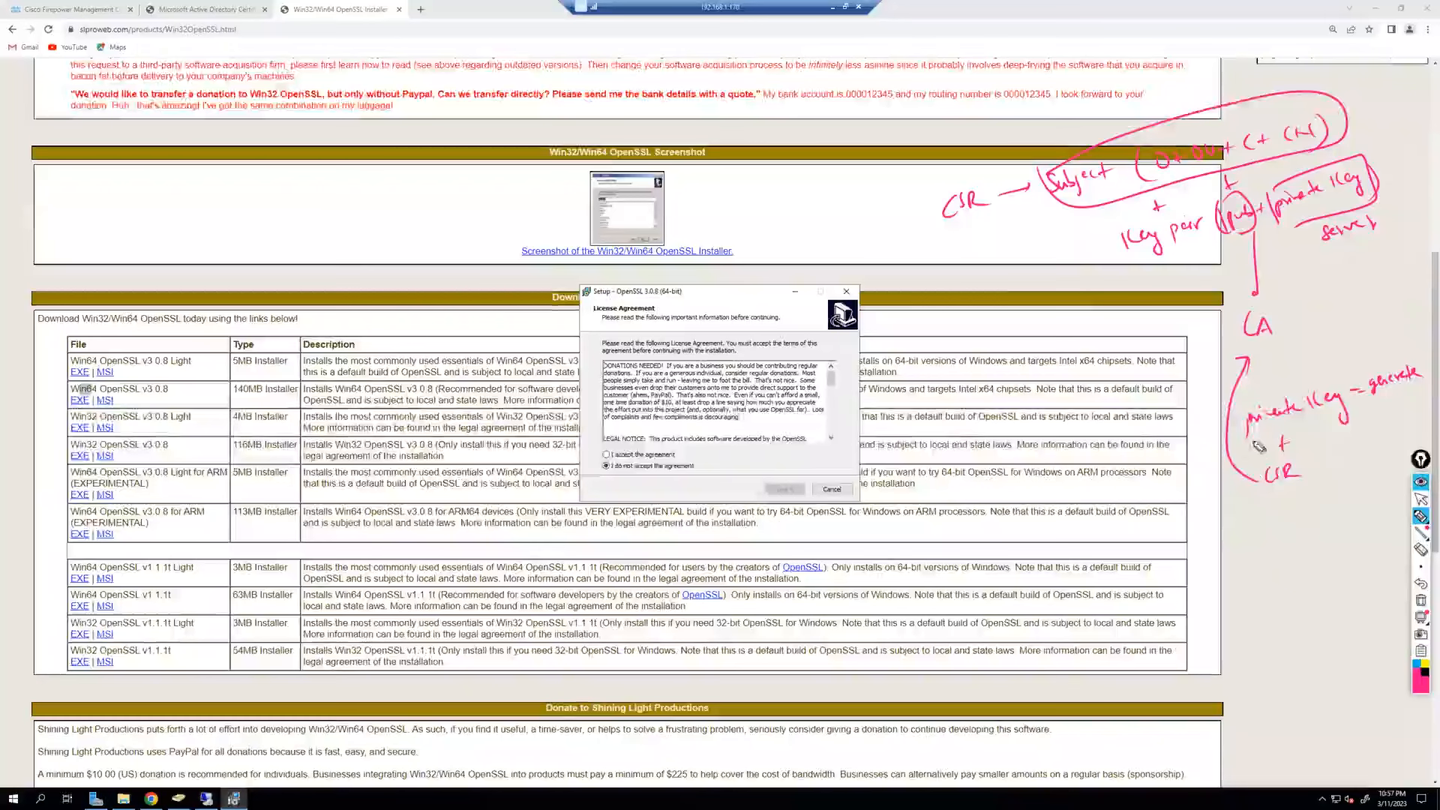
mouse_move(1249, 342)
left_mouse_down()
mouse_move(1200, 386)
mouse_move(1195, 435)
left_mouse_up()
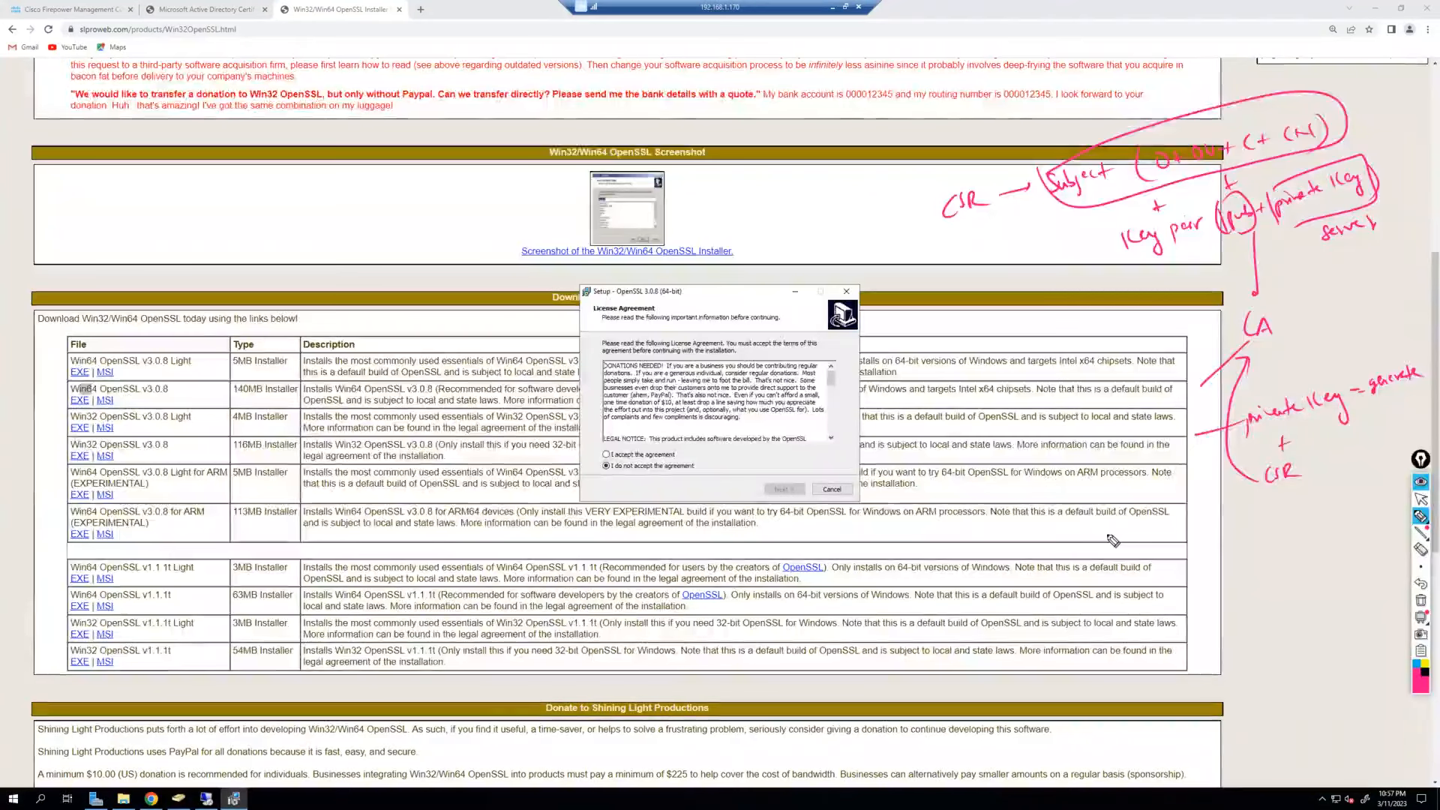
Install OpenSSL 3.0.8 (64-bit) with default folder, Start menu and DLL options, declining the donation.
left_click(1420, 499)
left_click(607, 455)
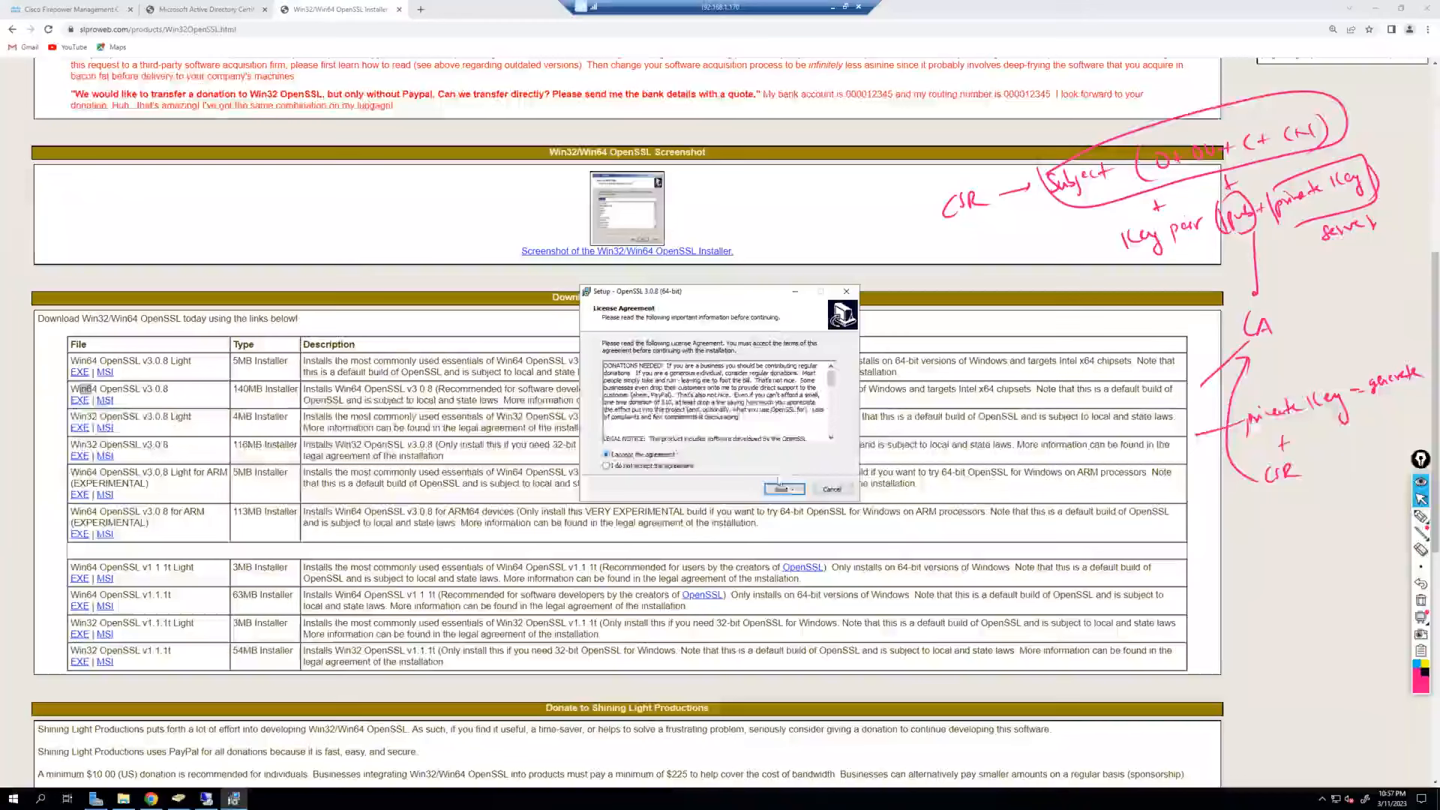
left_click(783, 489)
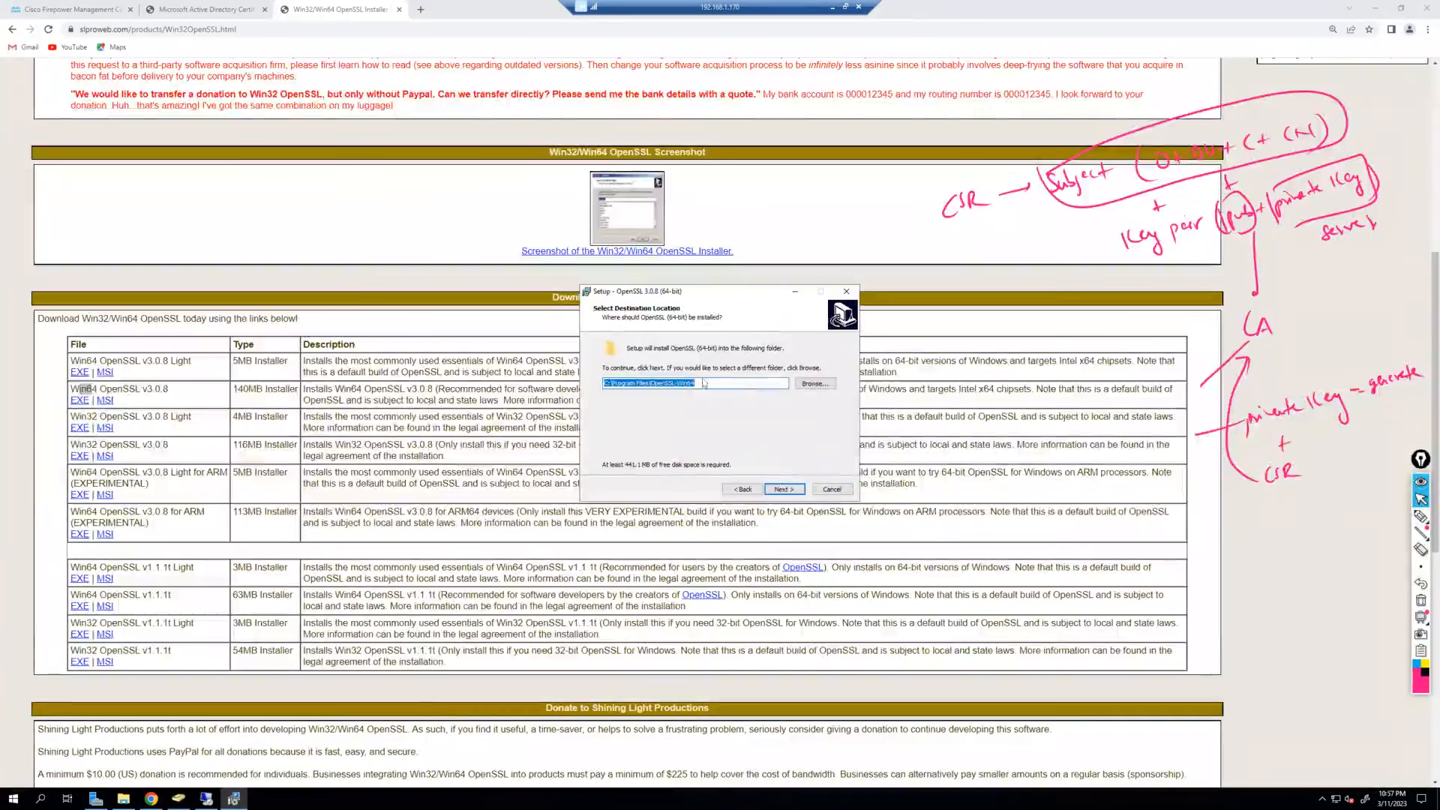
left_click(784, 489)
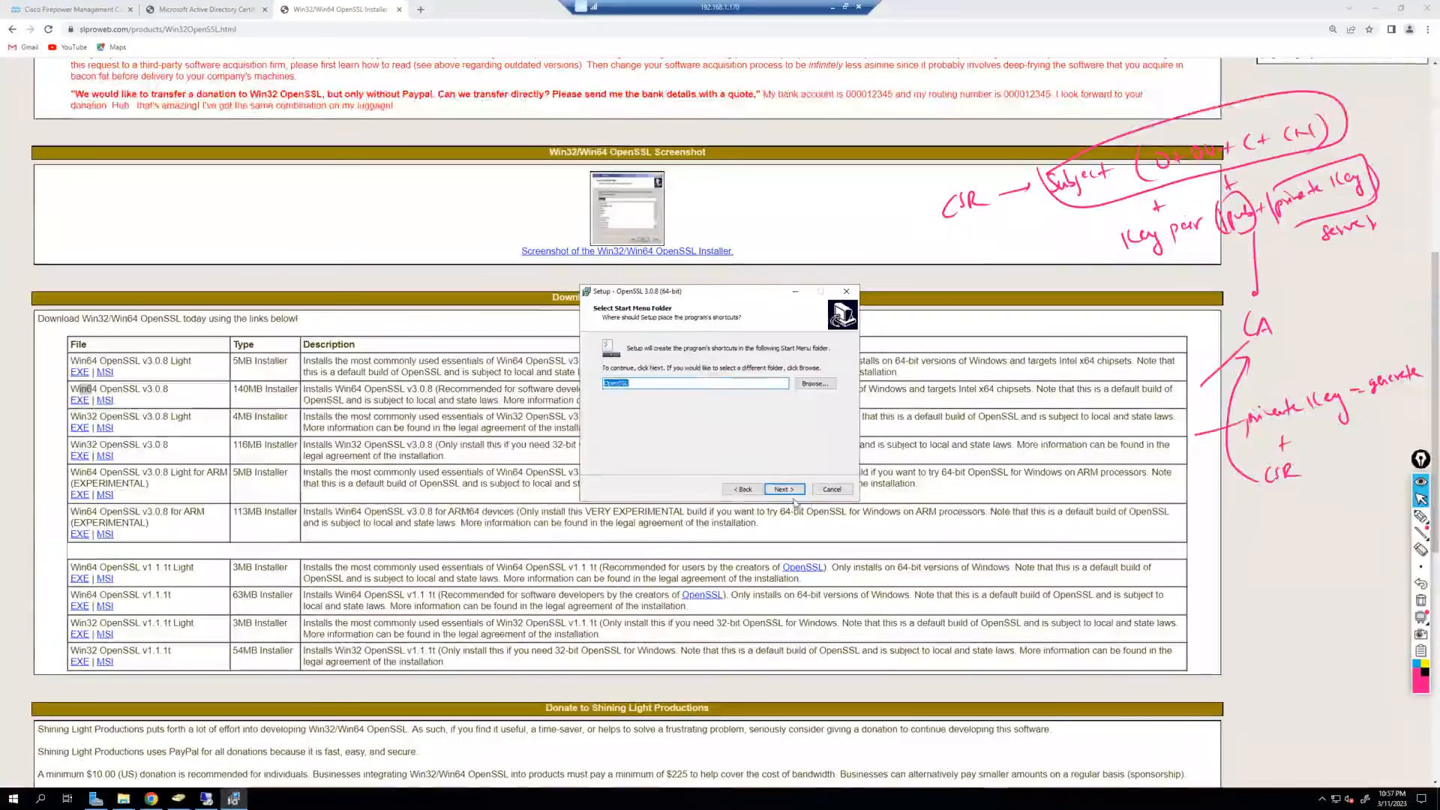
left_click(791, 493)
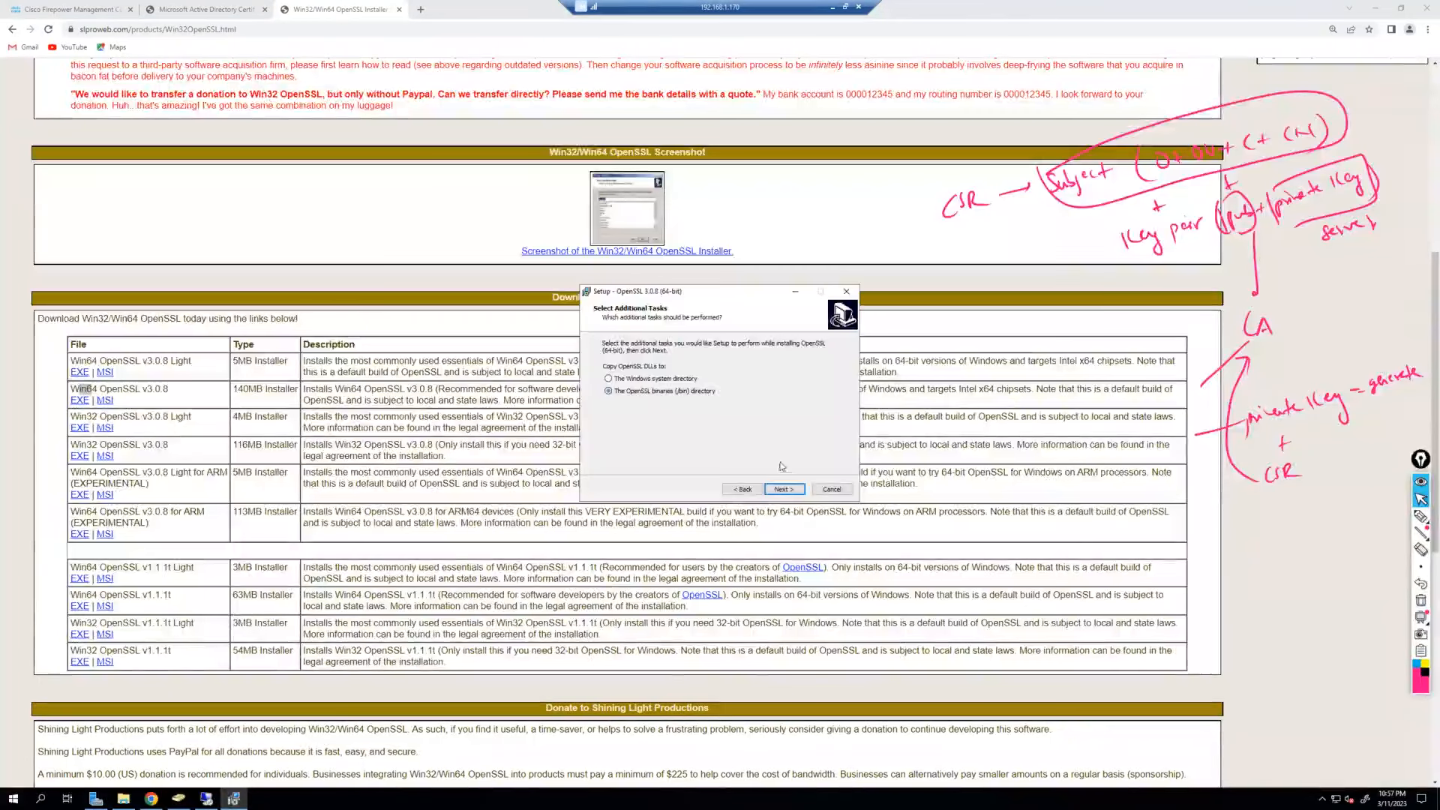
left_click(784, 489)
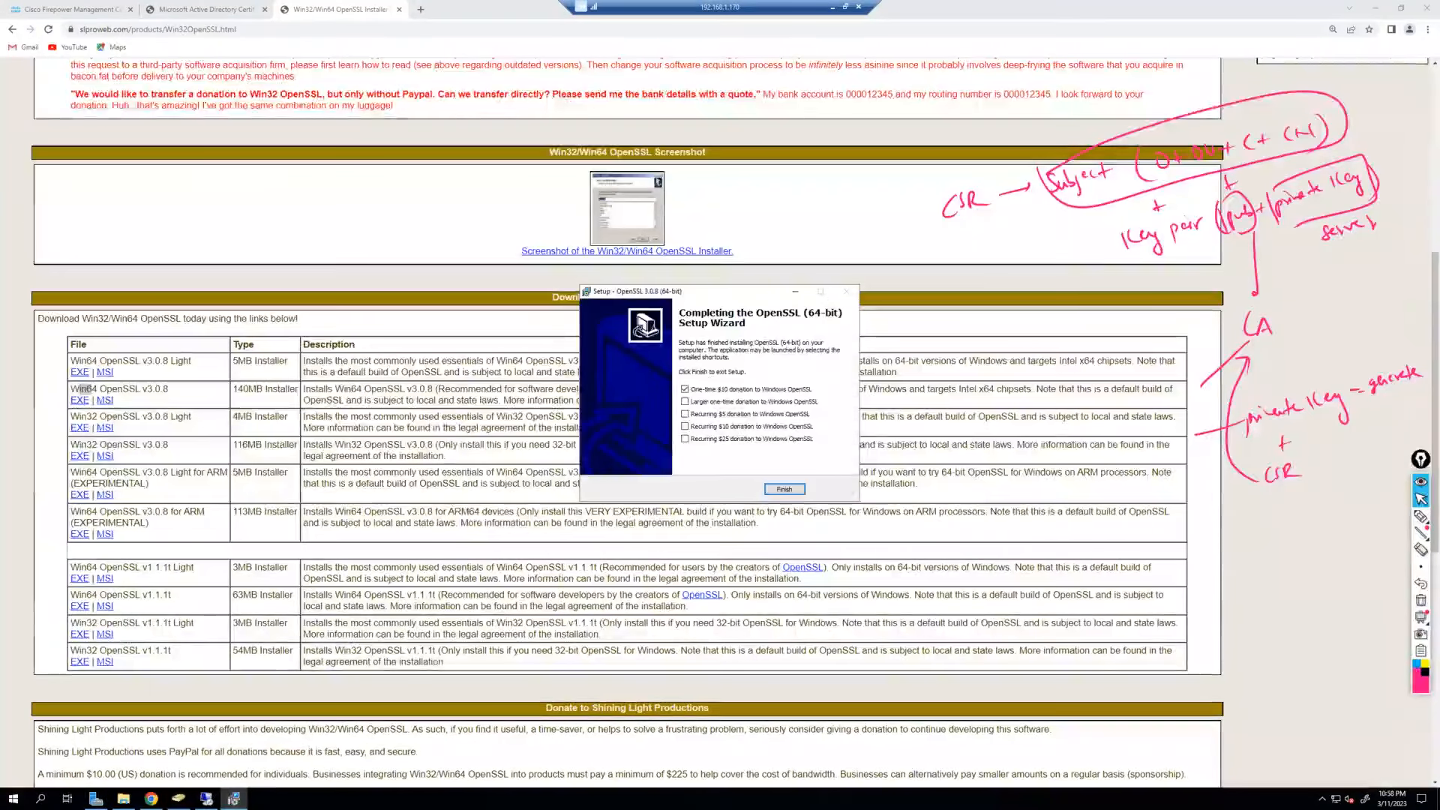
left_click(685, 389)
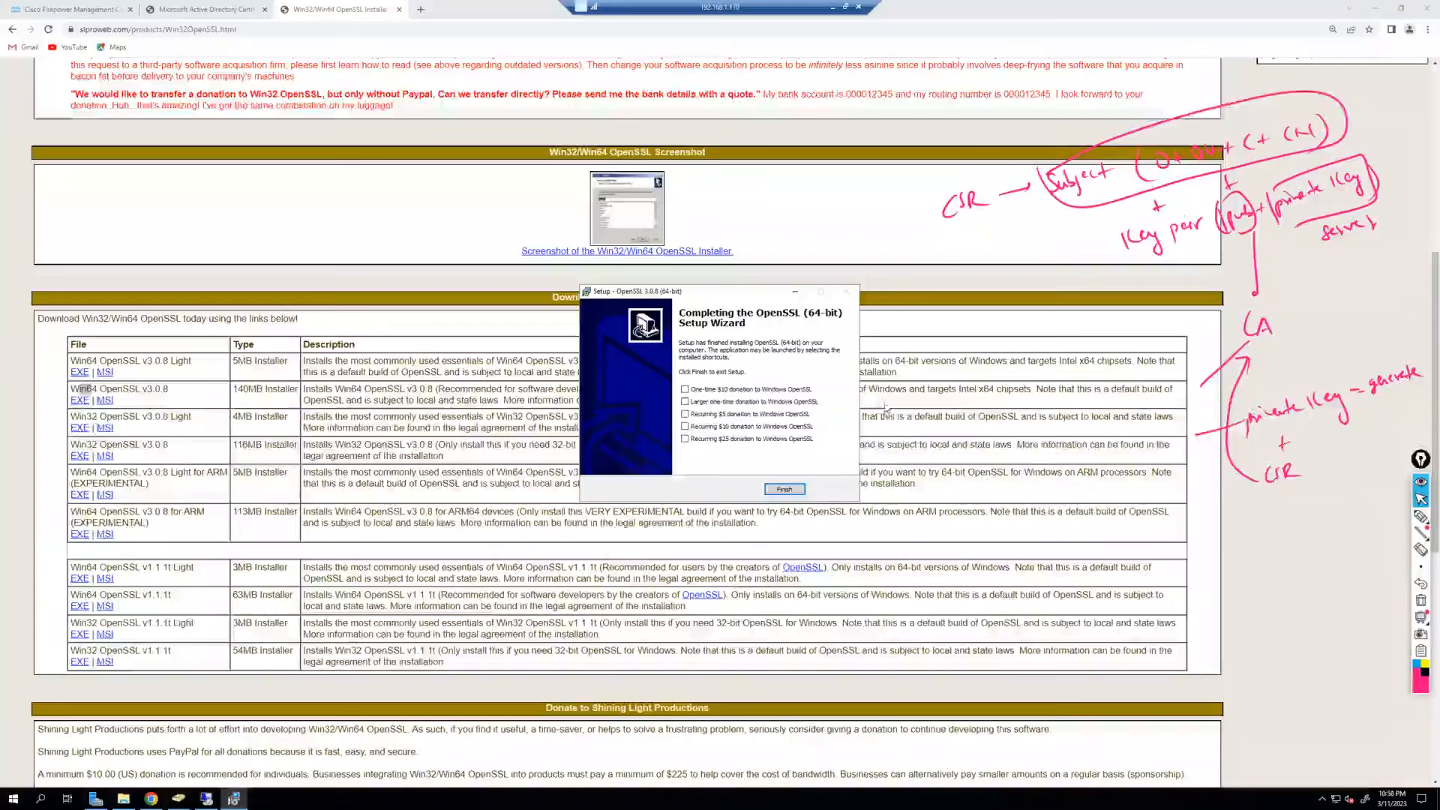
left_click(784, 490)
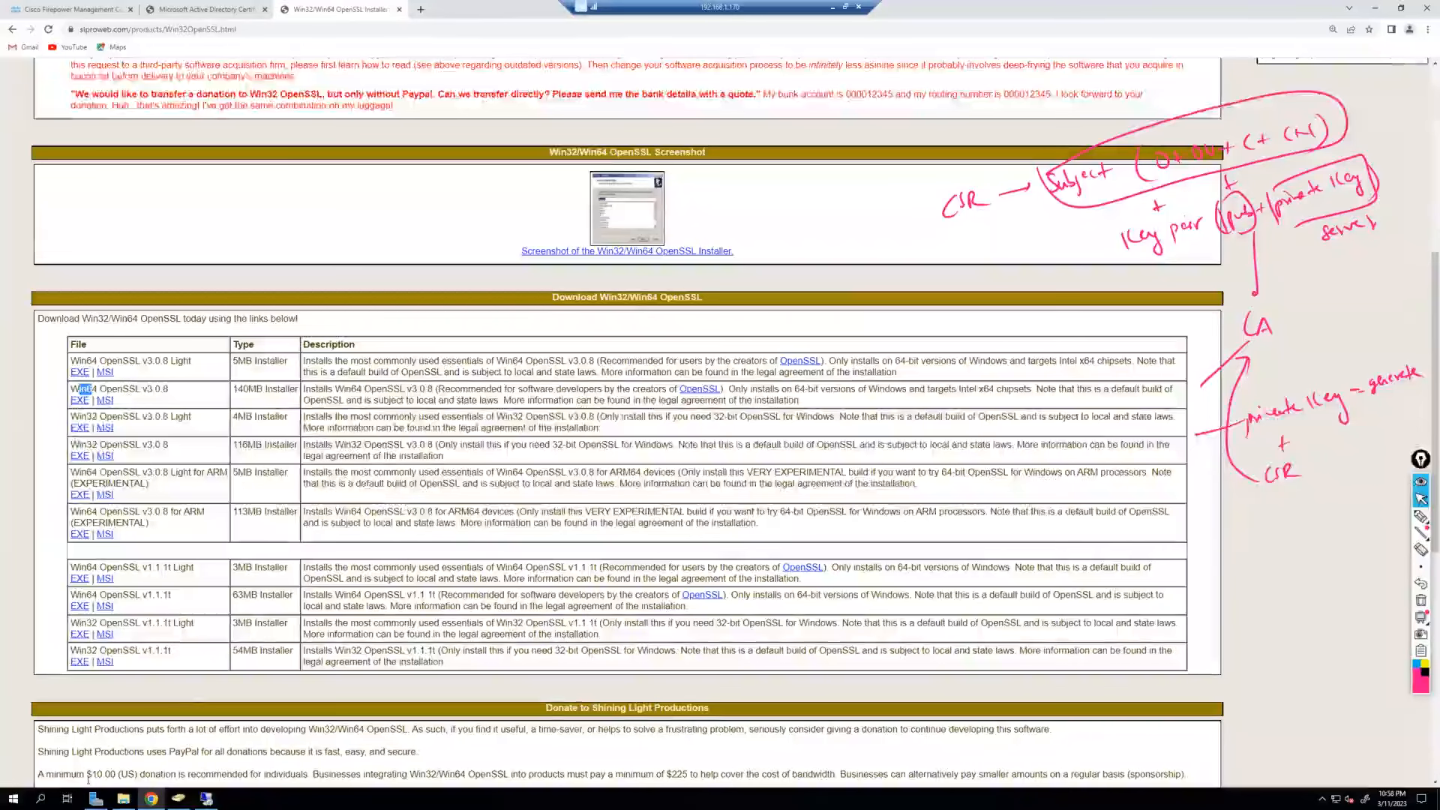
Launch Command Prompt as administrator from a cmd search.
left_click(45, 795)
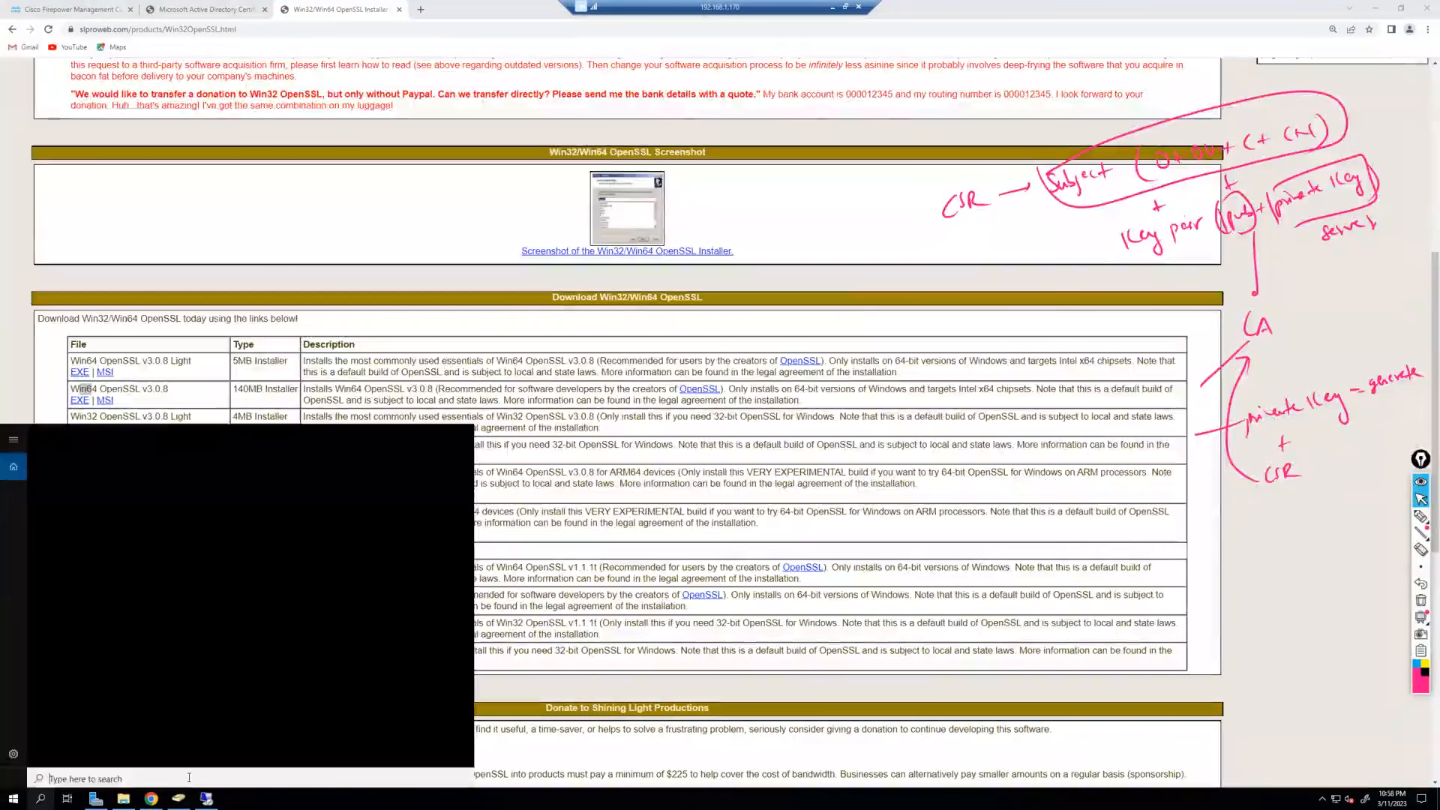
type("cmd")
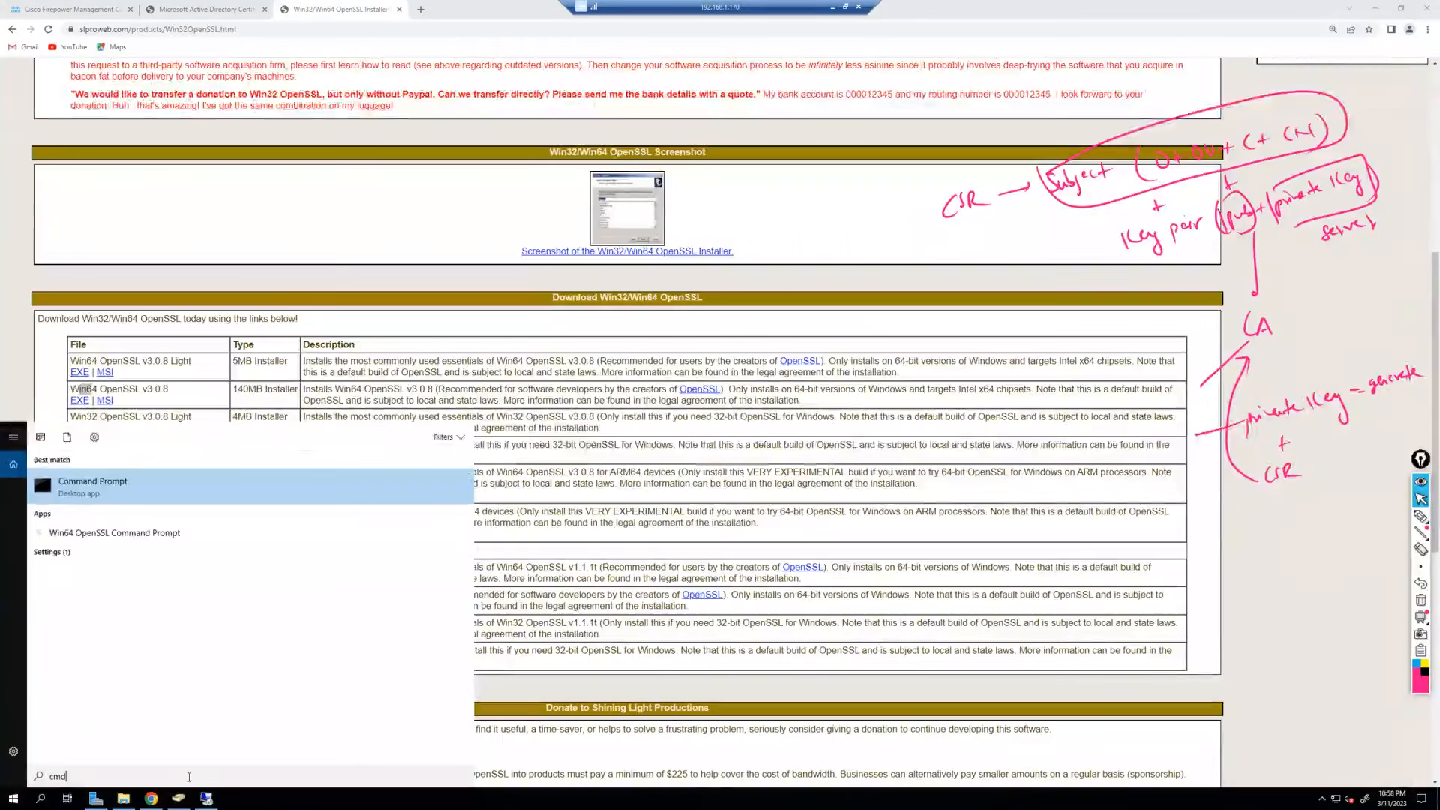
right_click(123, 486)
left_click(138, 501)
left_click_drag(314, 39, 663, 278)
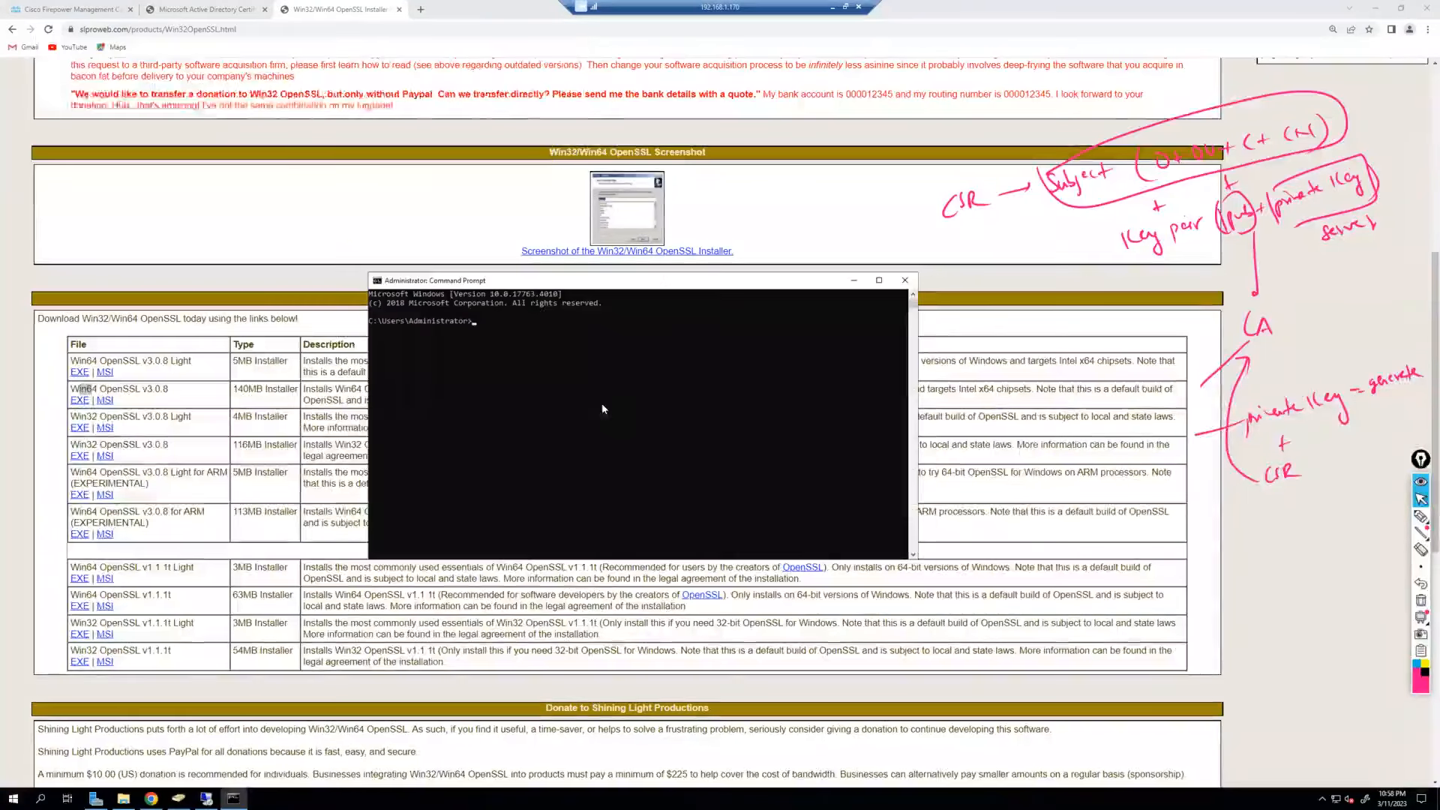
Set the console font to Courier New, size 20, in Properties.
right_click(661, 285)
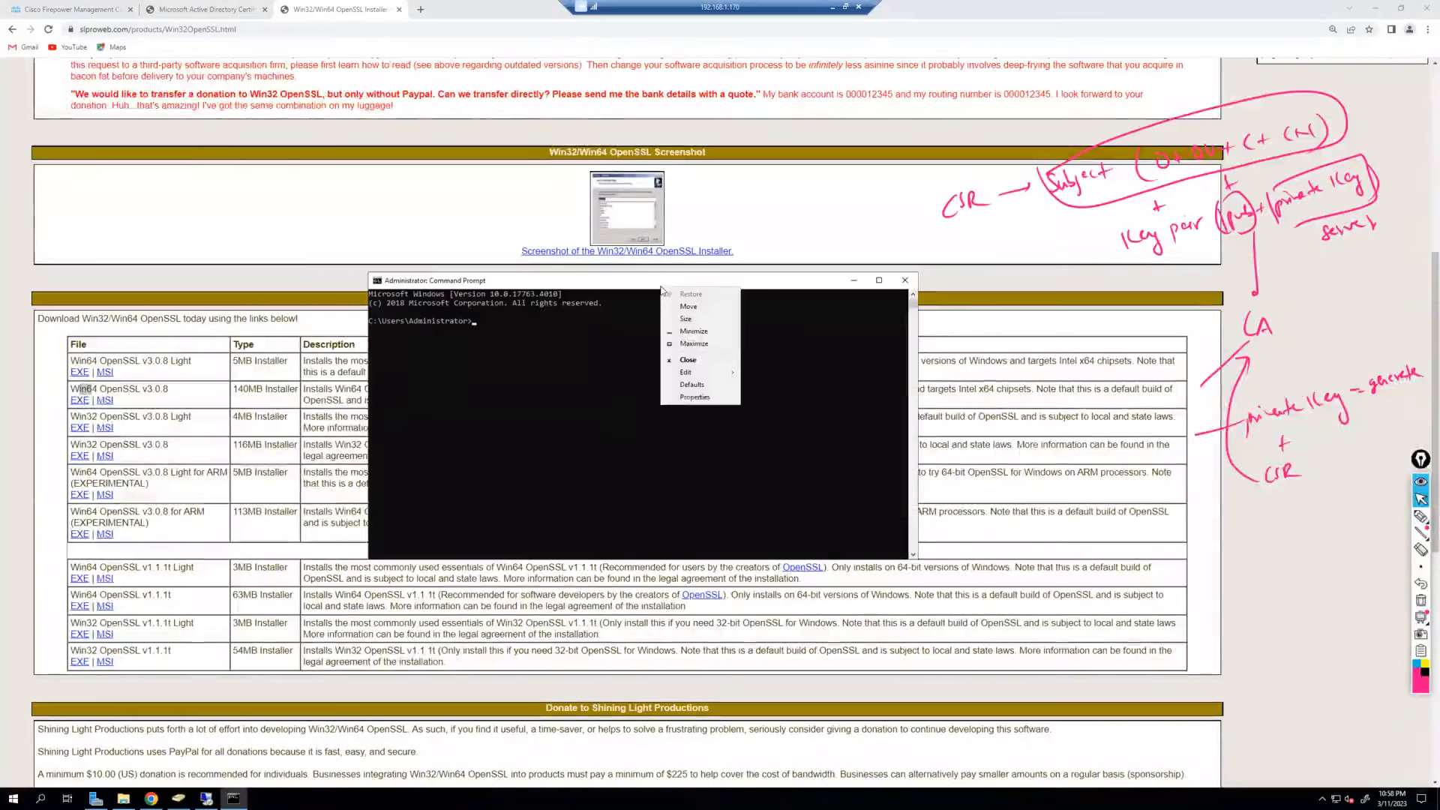
left_click(721, 321)
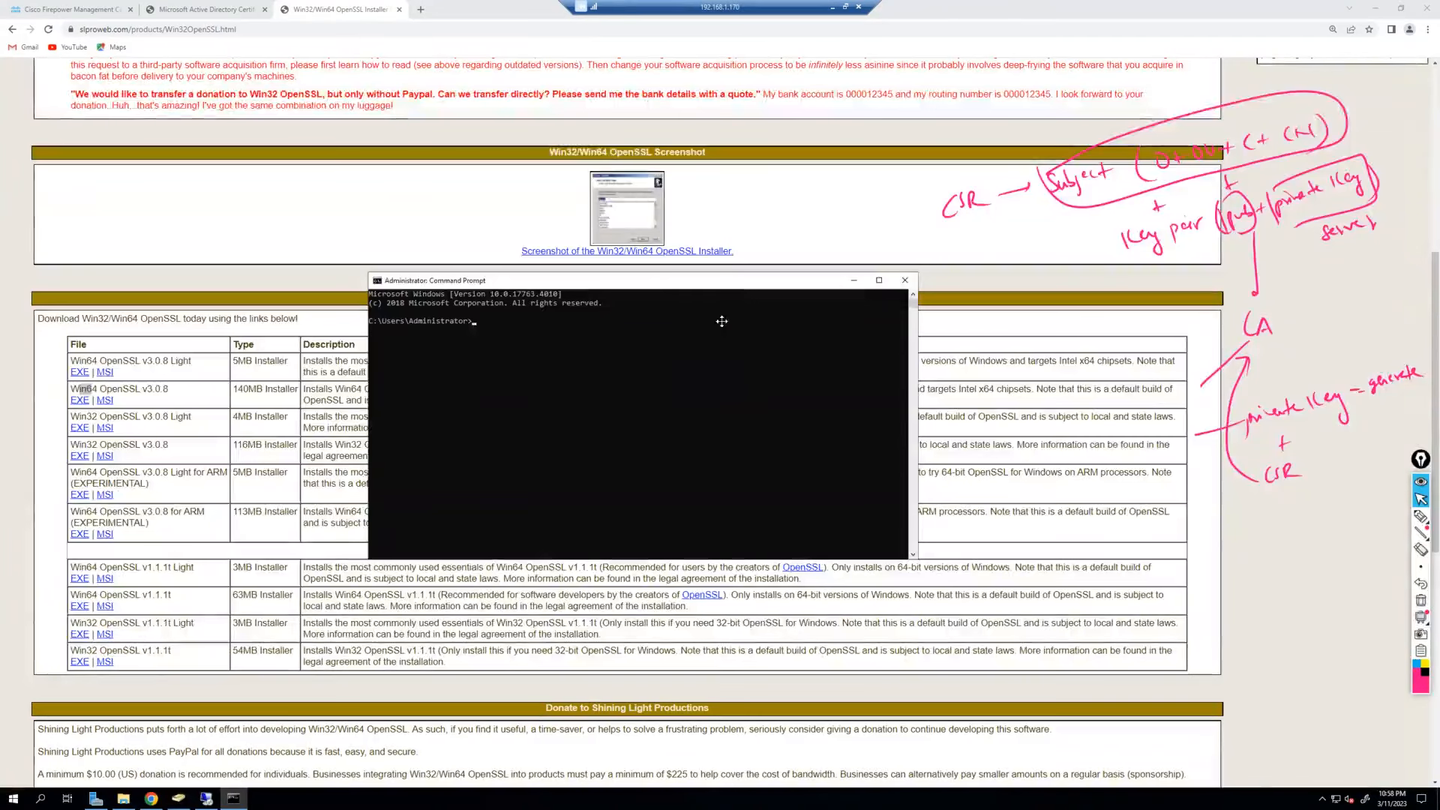
right_click(575, 281)
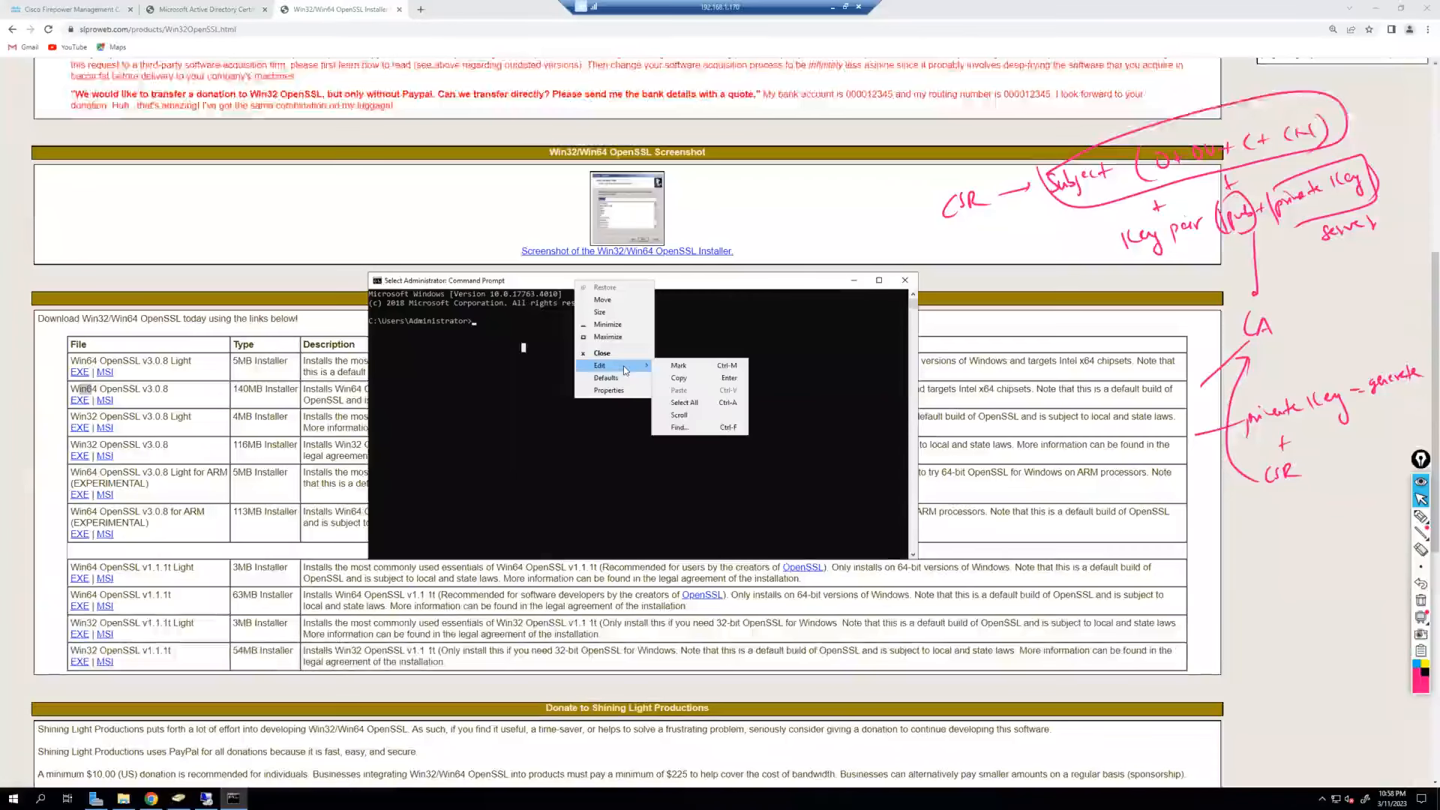
left_click(608, 390)
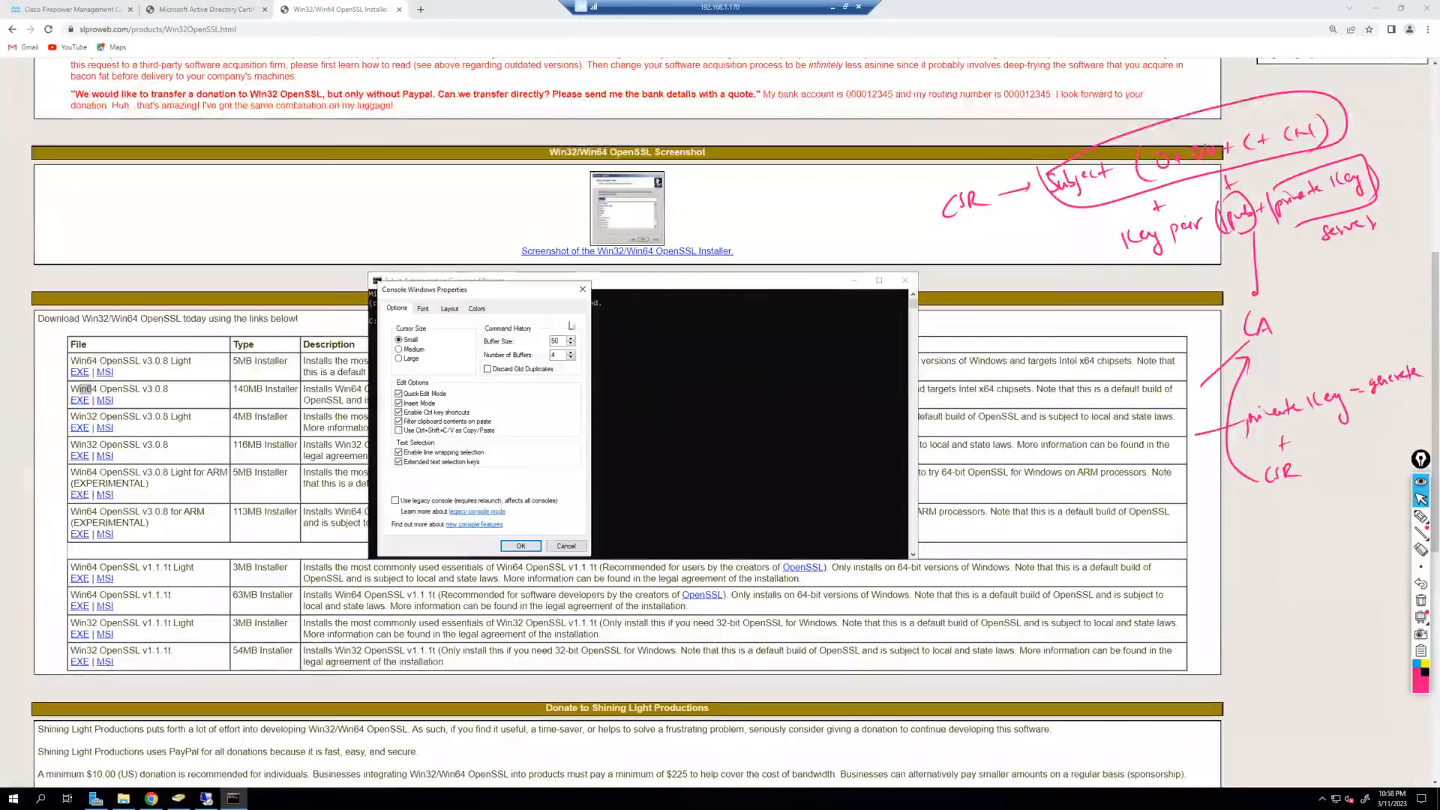
left_click_drag(486, 295, 759, 349)
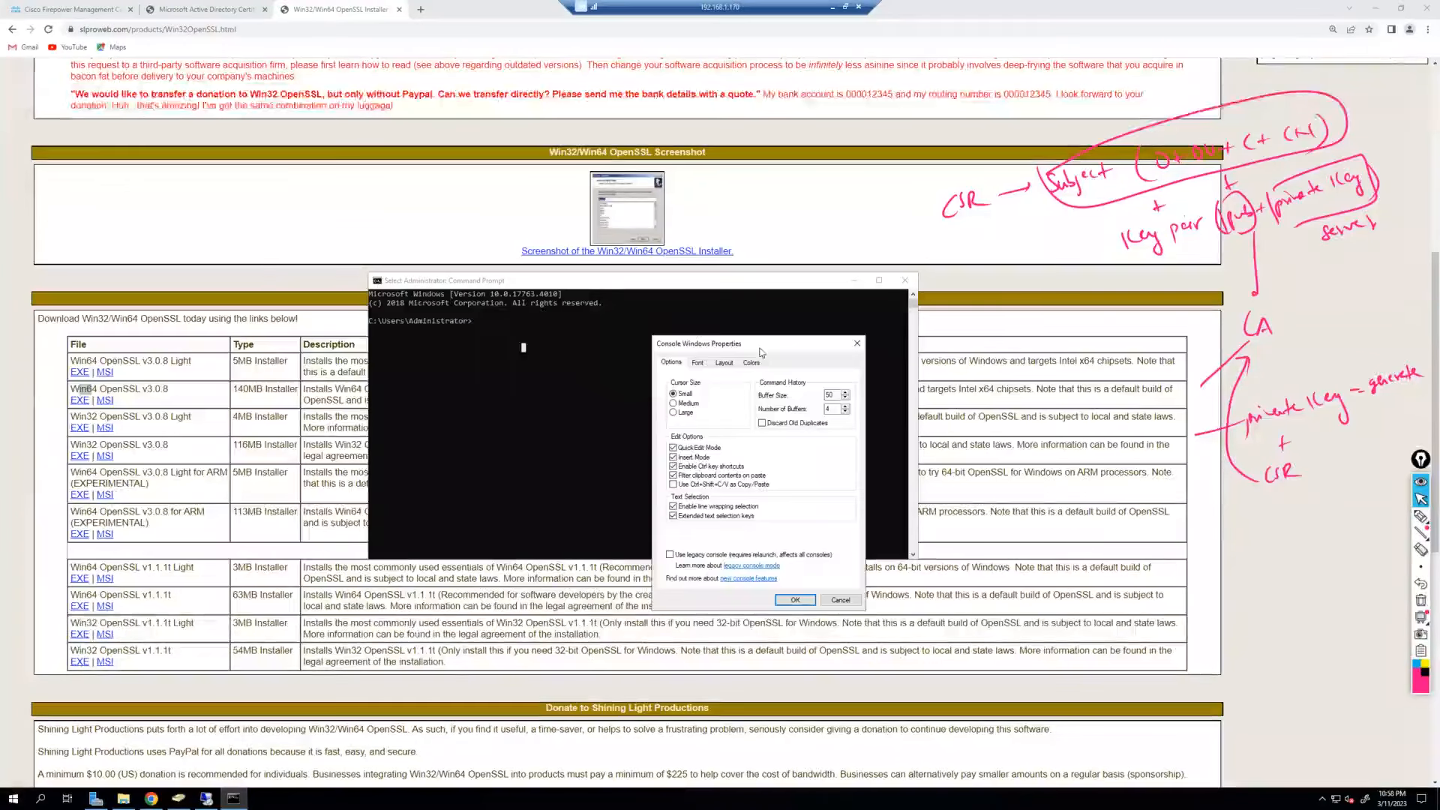
left_click(696, 363)
left_click(673, 416)
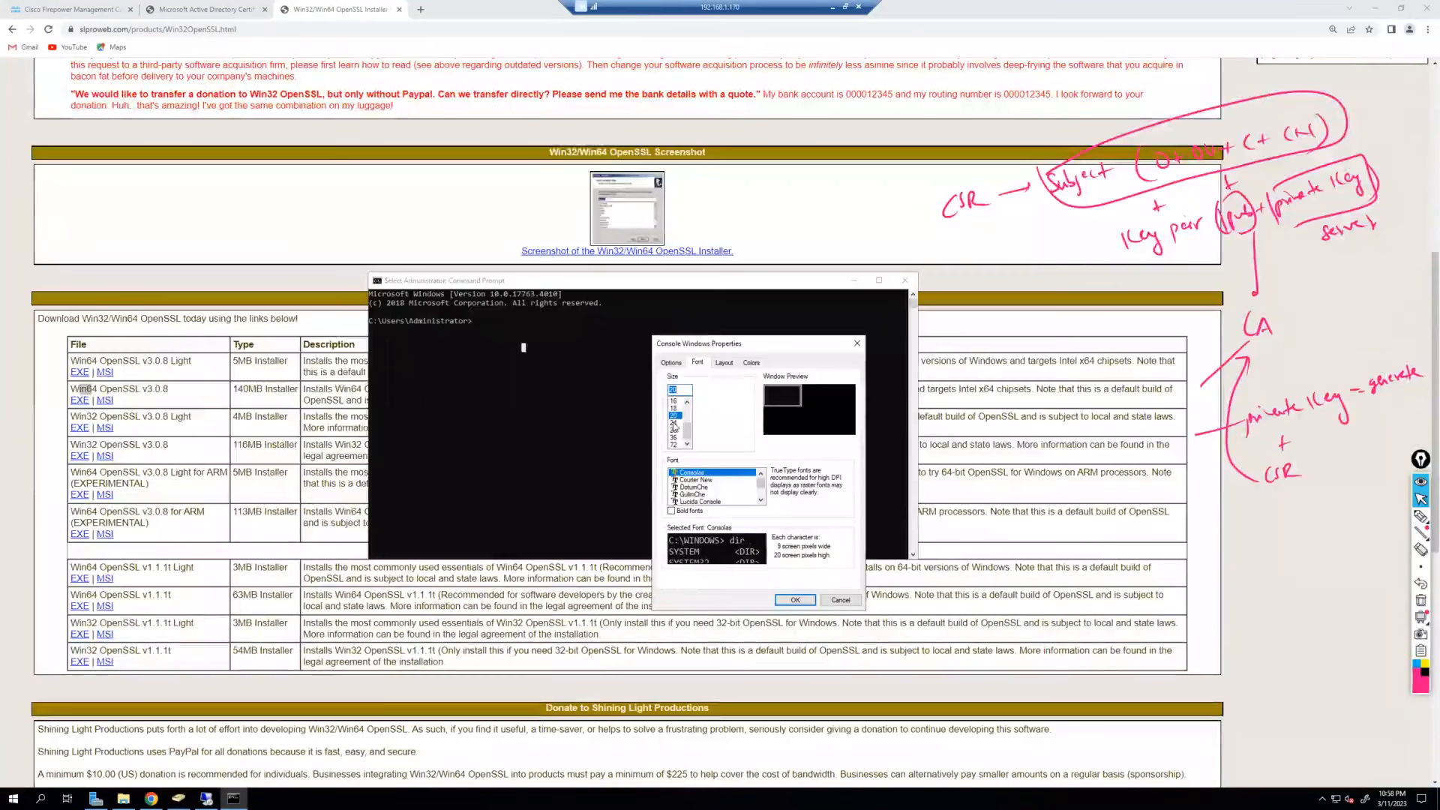
left_click(713, 480)
left_click(794, 600)
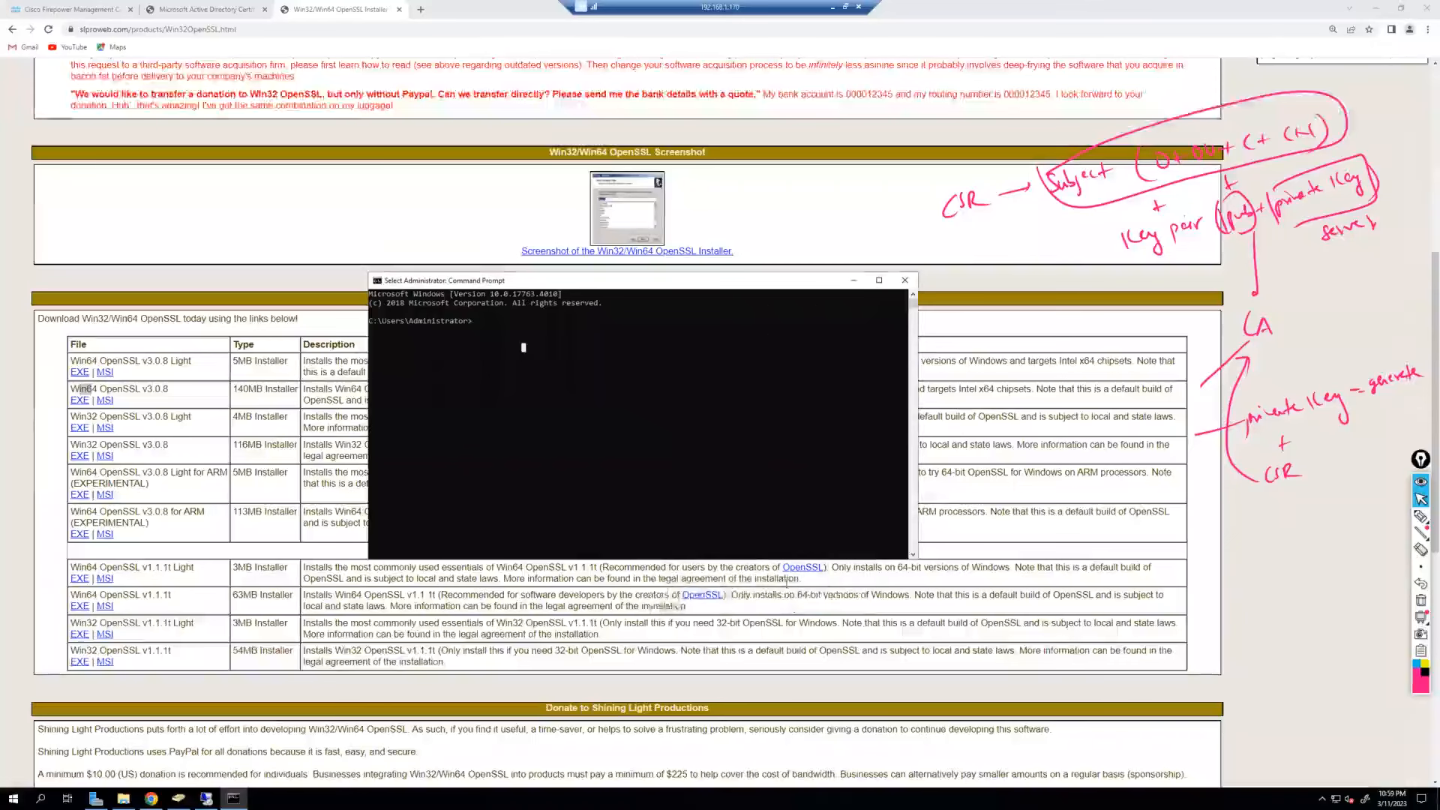
Close Command Prompt and reopen it from a cmd search with the larger font.
left_click(905, 281)
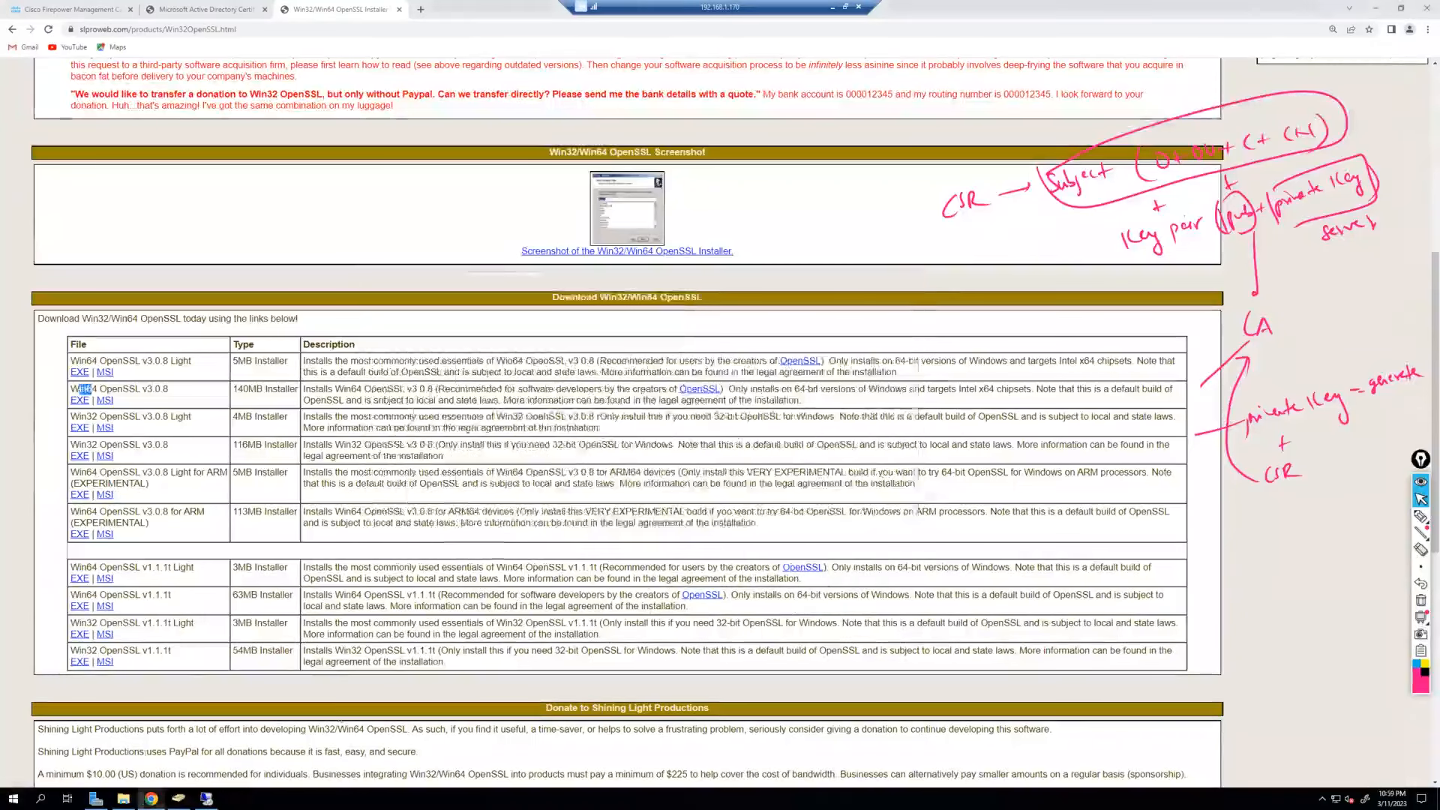
left_click(40, 798)
type("cmd")
key("Return")
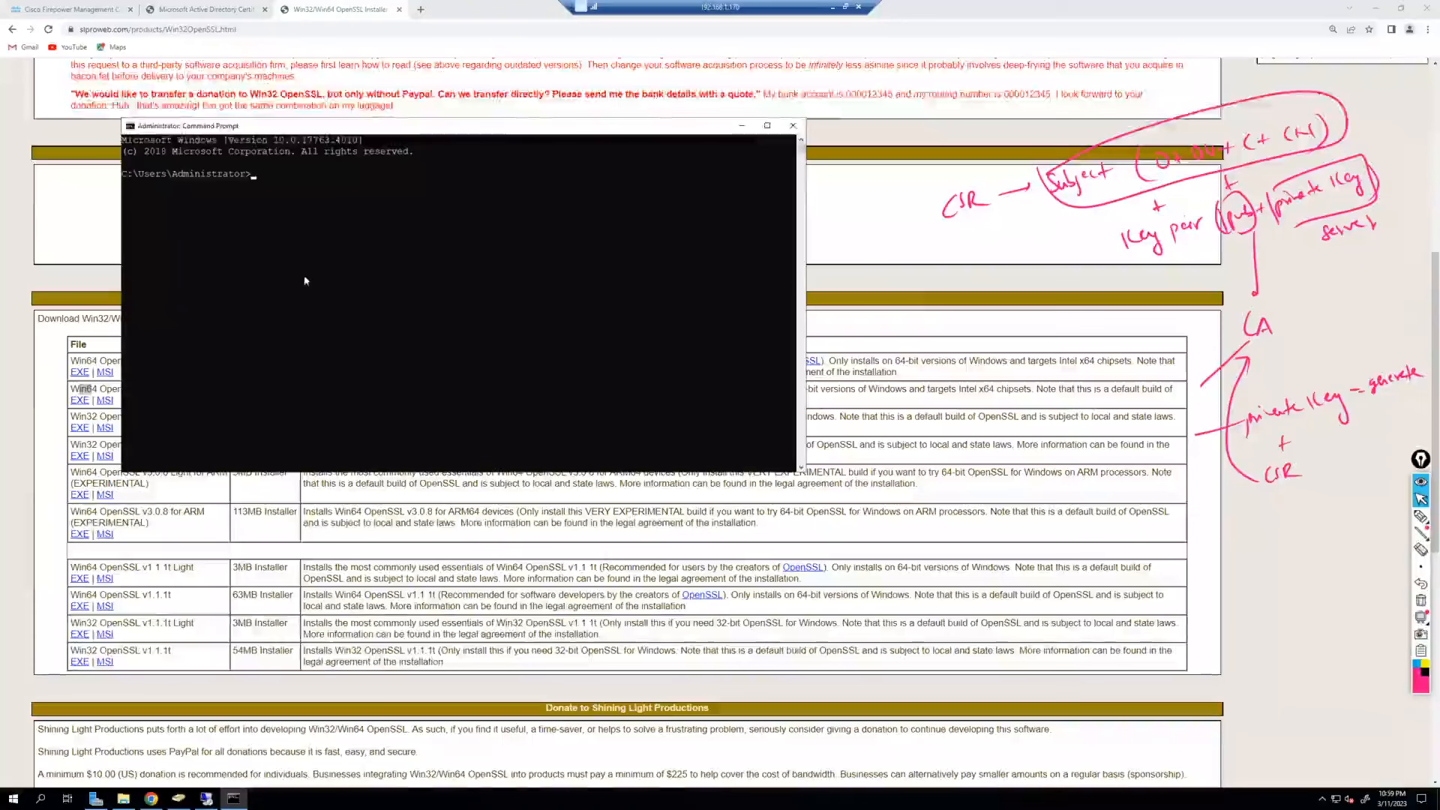
left_click_drag(371, 125, 593, 270)
type("open")
key("BackSpace")
key("BackSpace")
key("BackSpace")
key("BackSpace")
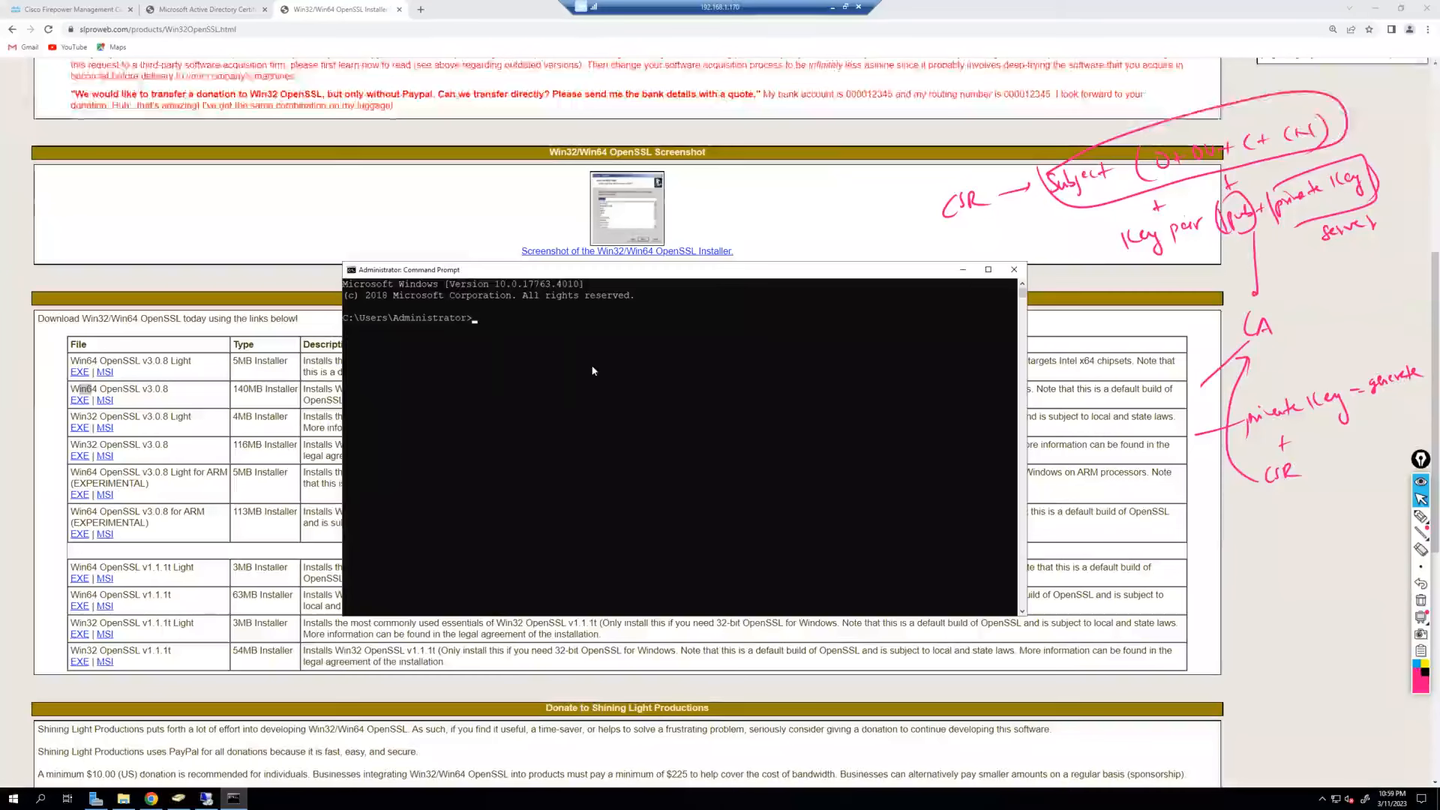
Change into C:\Program Files\OpenSSL-Win64 using Tab completion; ls is not recognized.
type("cd")
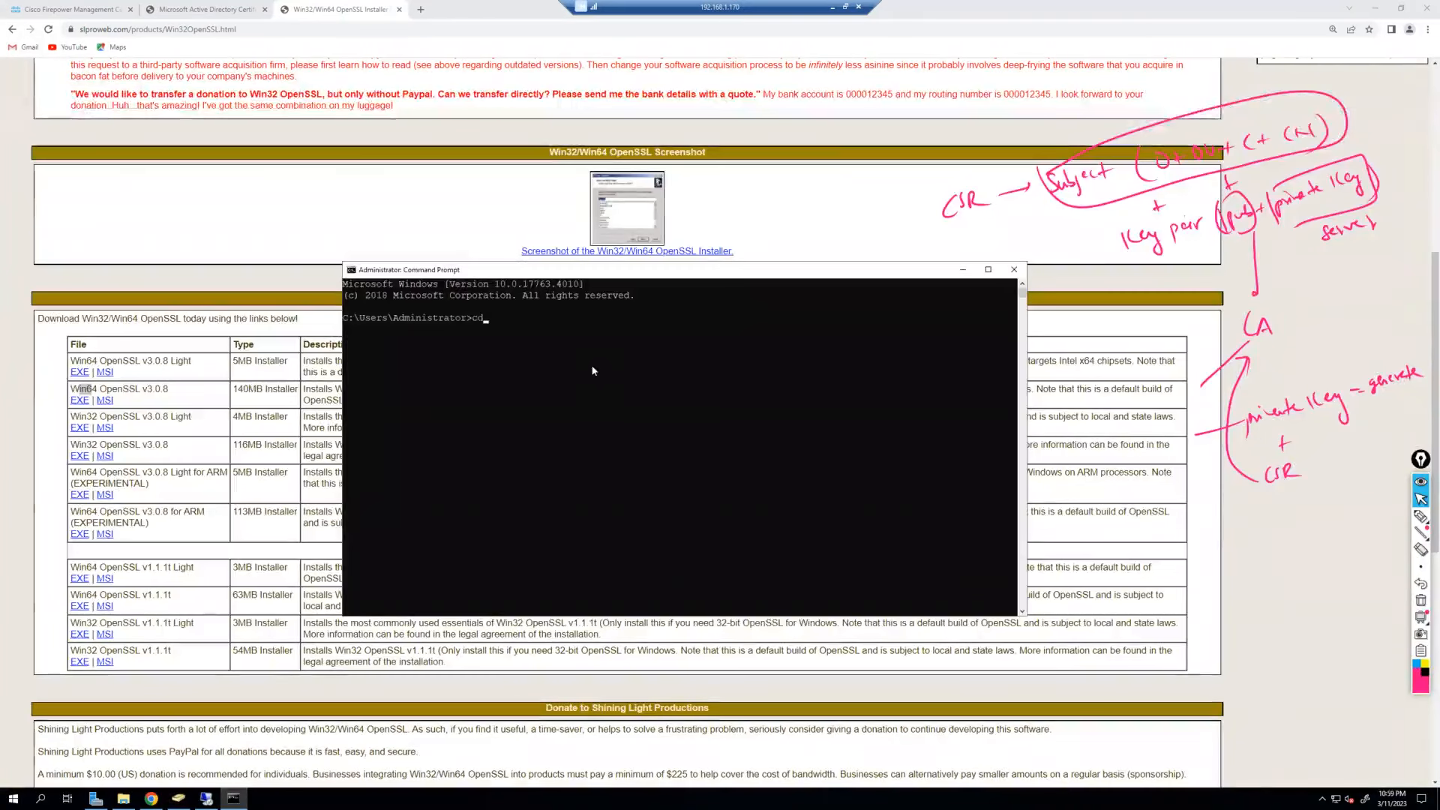
type(" C")
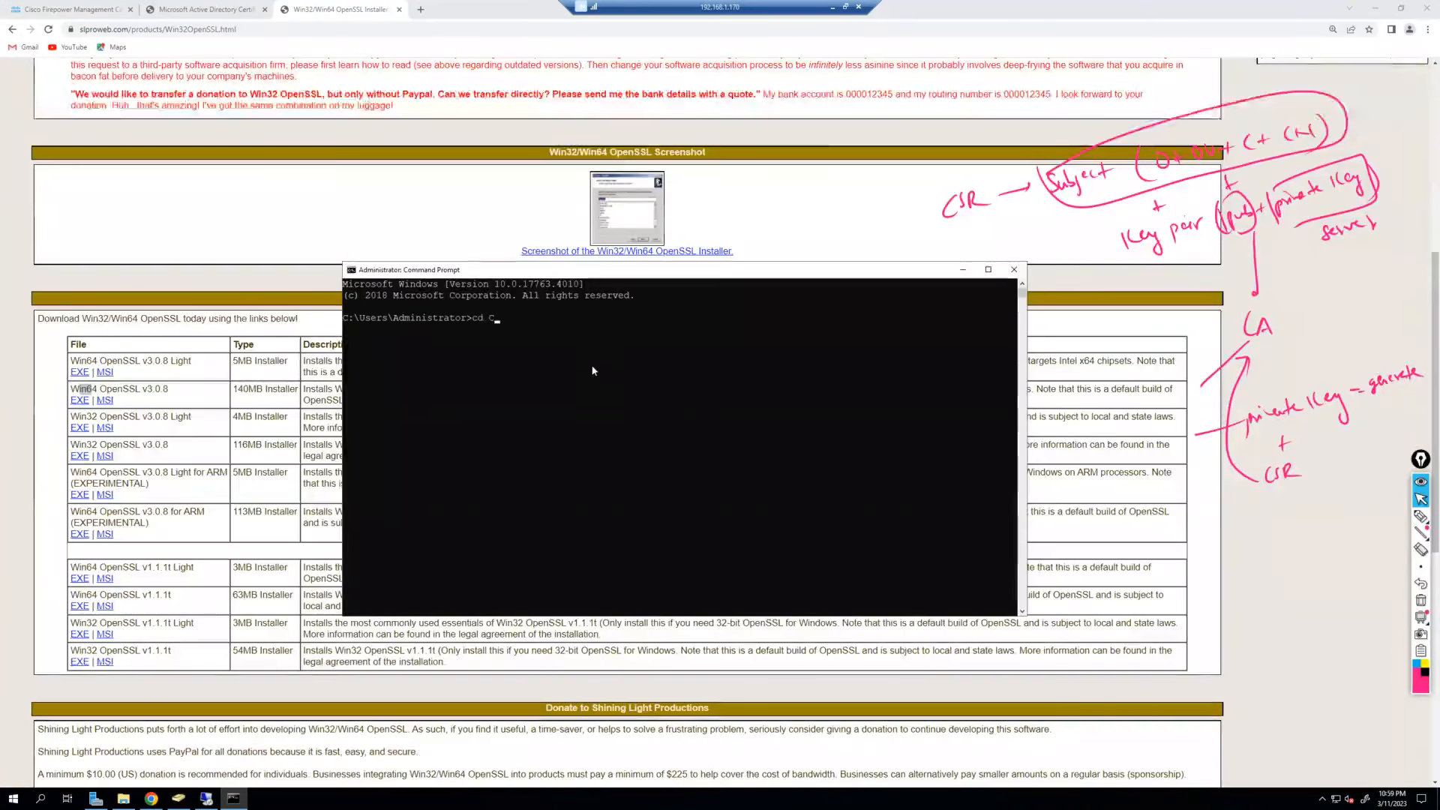
type(":\\PRog")
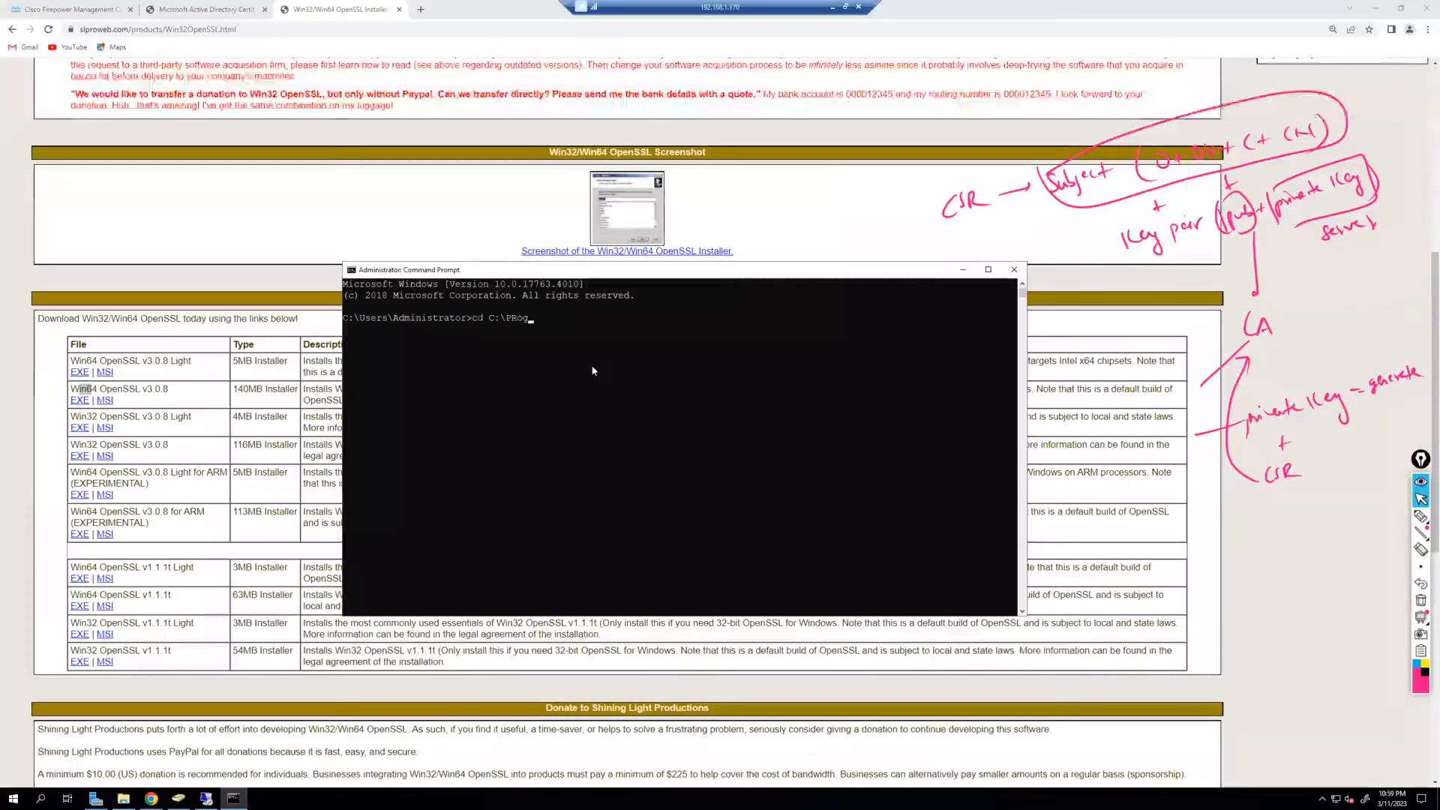
key("Tab")
type("\\")
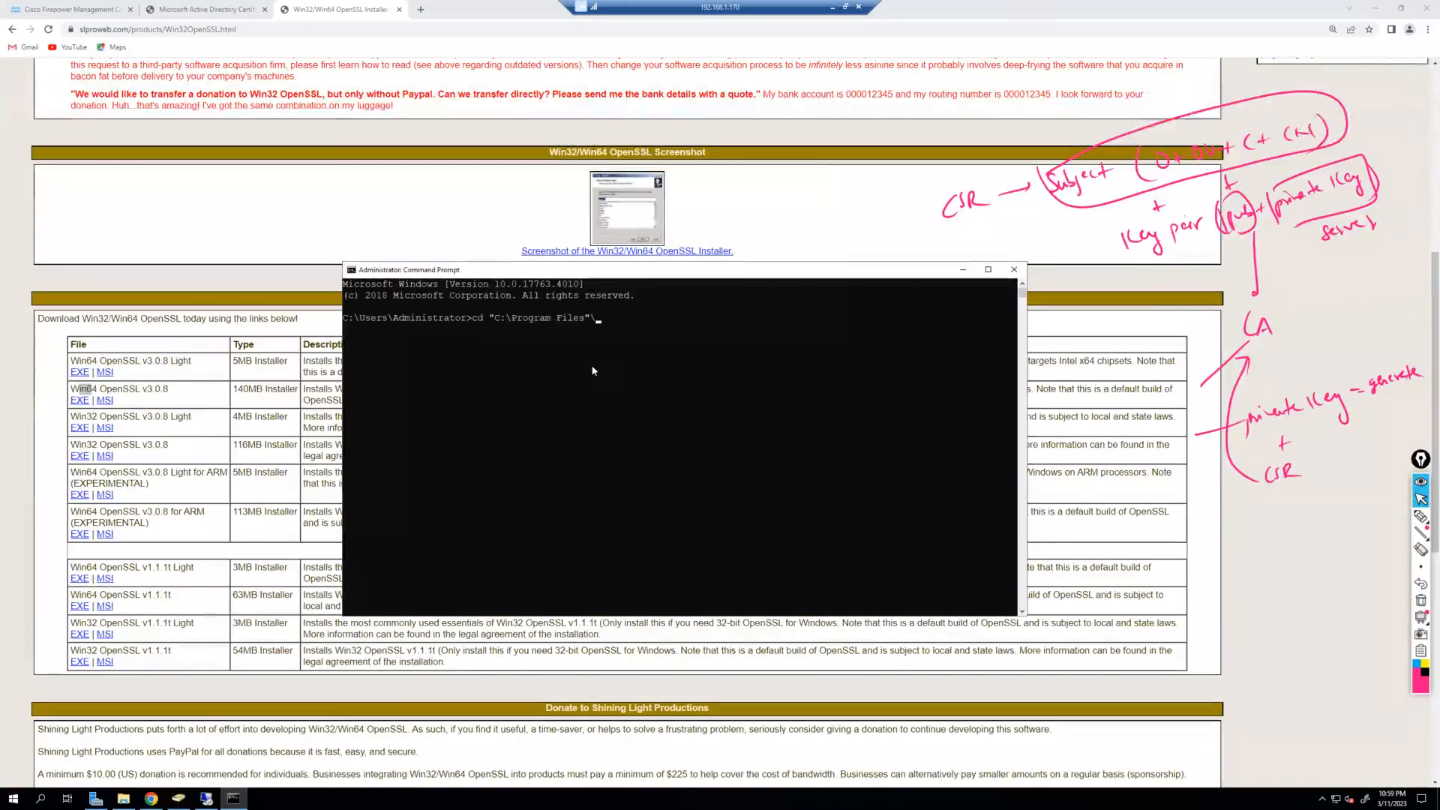
type("Op")
key("Tab")
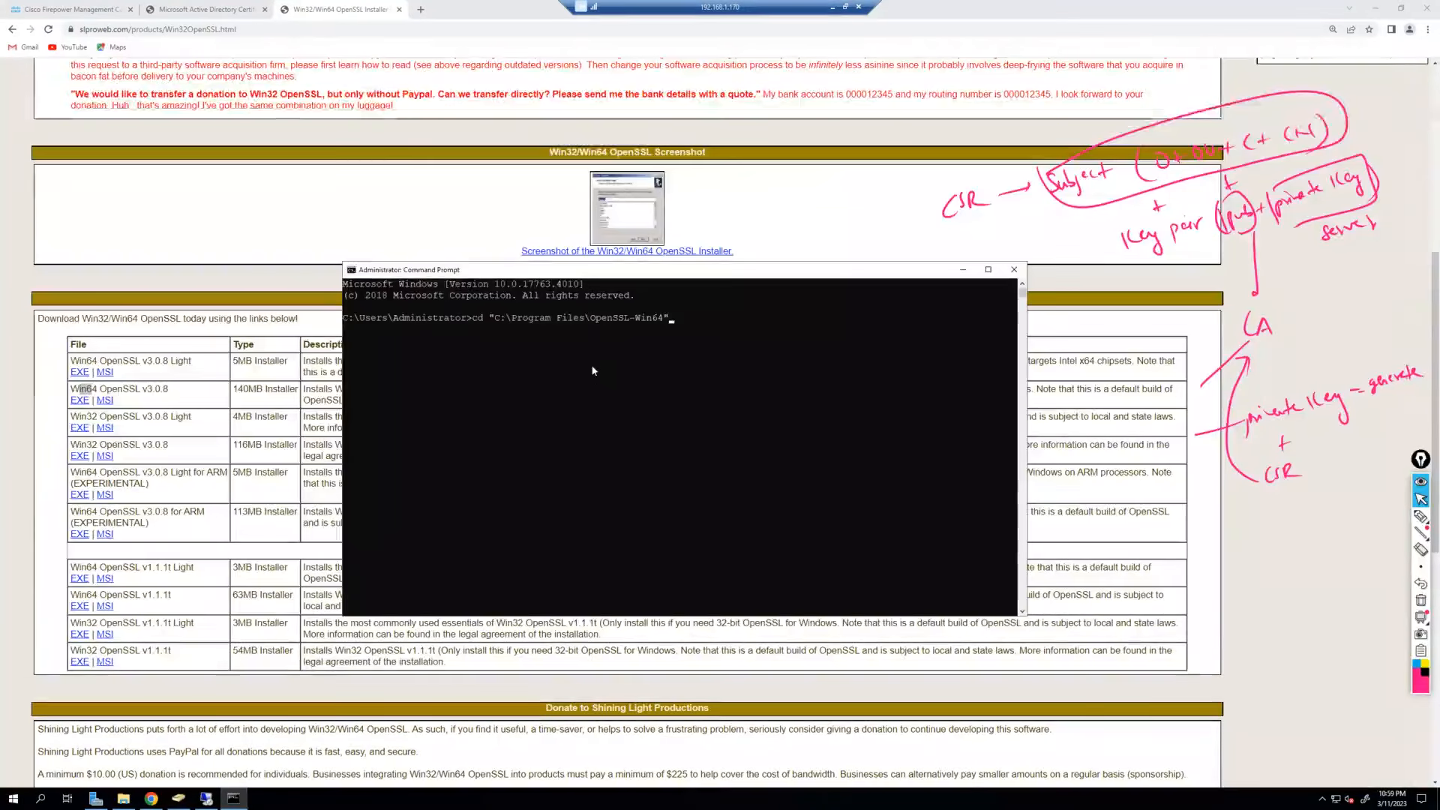
key("Return")
type("ls")
key("Return")
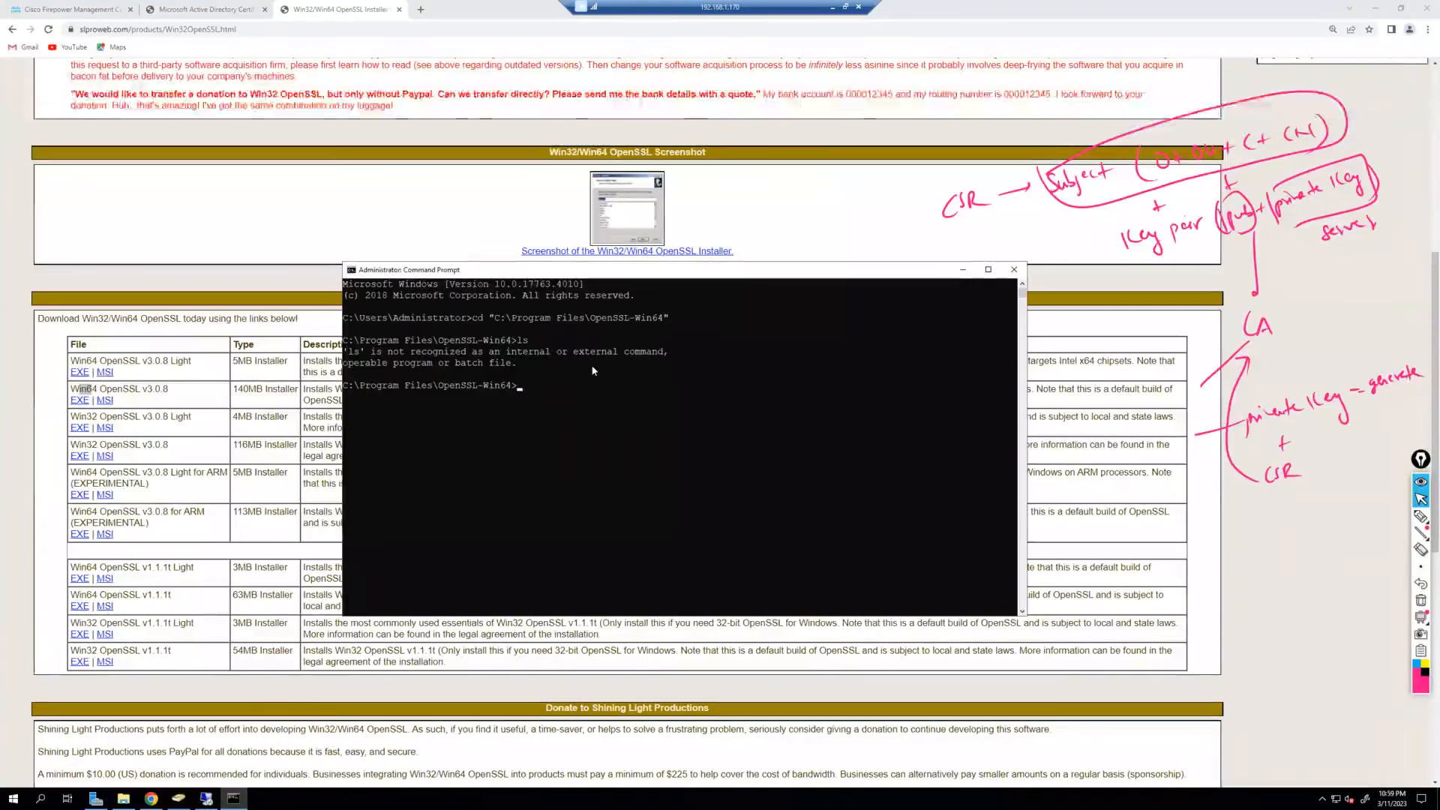
Move into the bin subfolder with cd bin.
type("cd ")
type("\\")
type("bin")
key("BackSpace")
key("BackSpace")
key("BackSpace")
key("BackSpace")
type("bin")
key("Return")
key("Return")
type("ls")
key("Return")
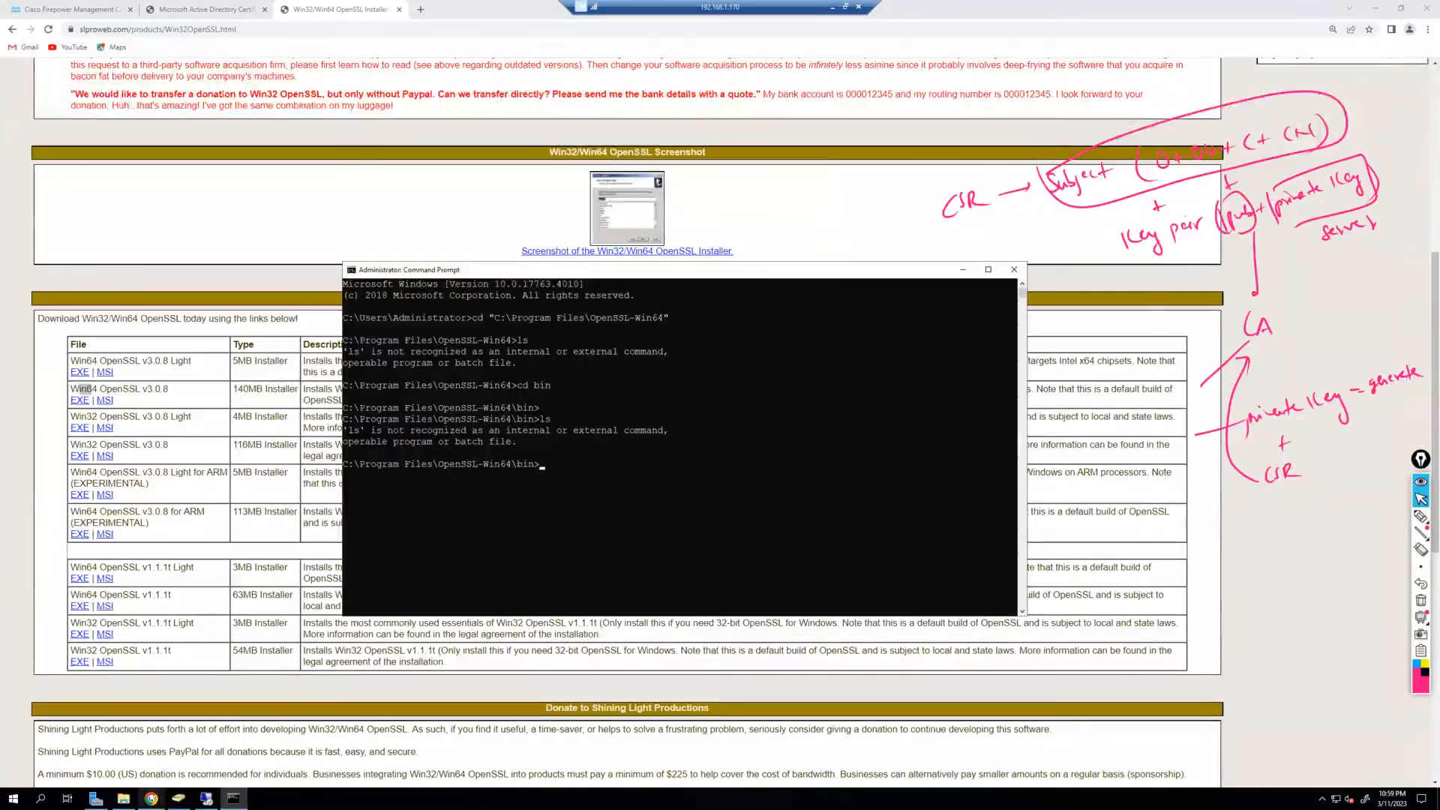
left_click(124, 798)
Browse This PC > Local Disk (C:) > Program Files > OpenSSL-Win64 > bin and locate the openssl application.
left_click(328, 288)
double_click(463, 315)
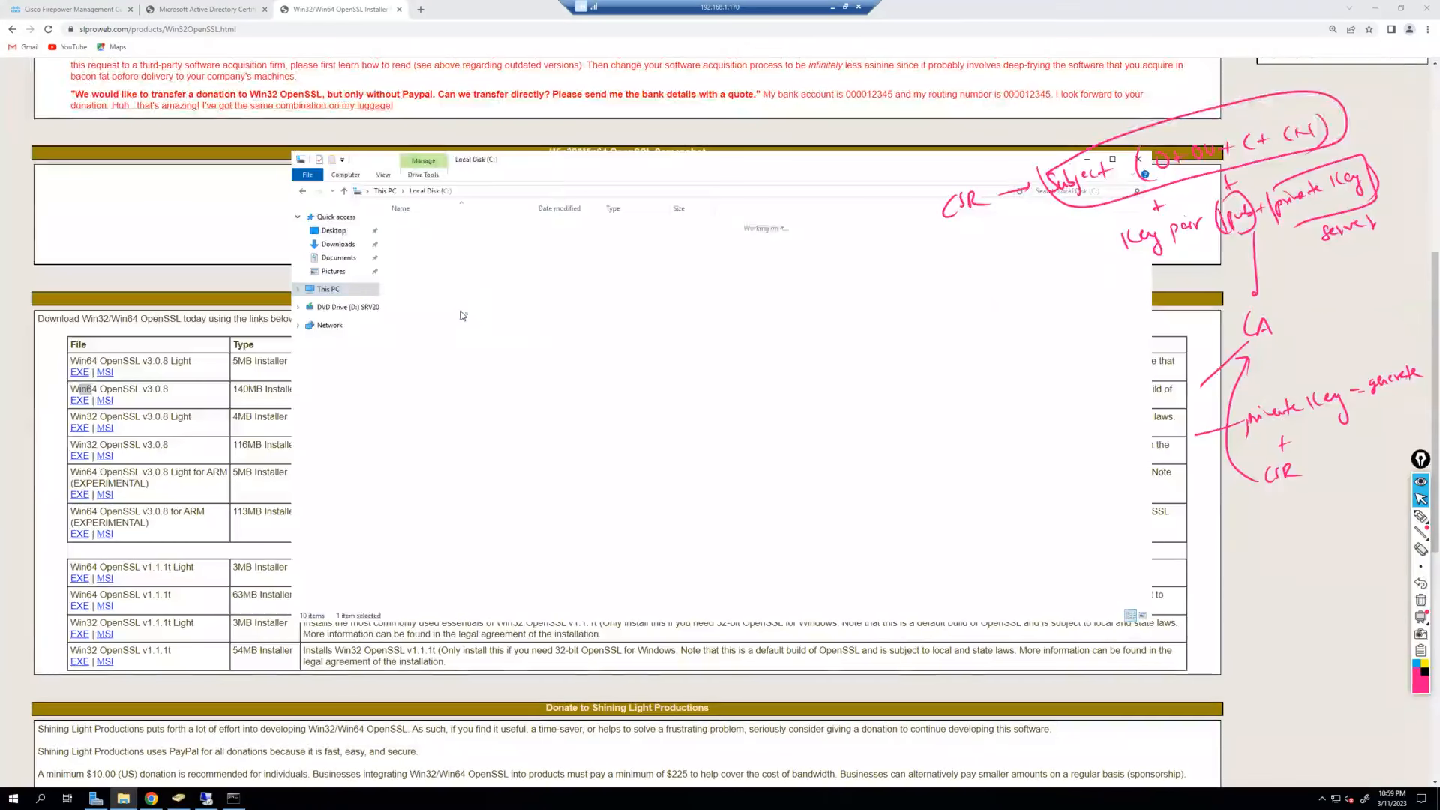
double_click(445, 250)
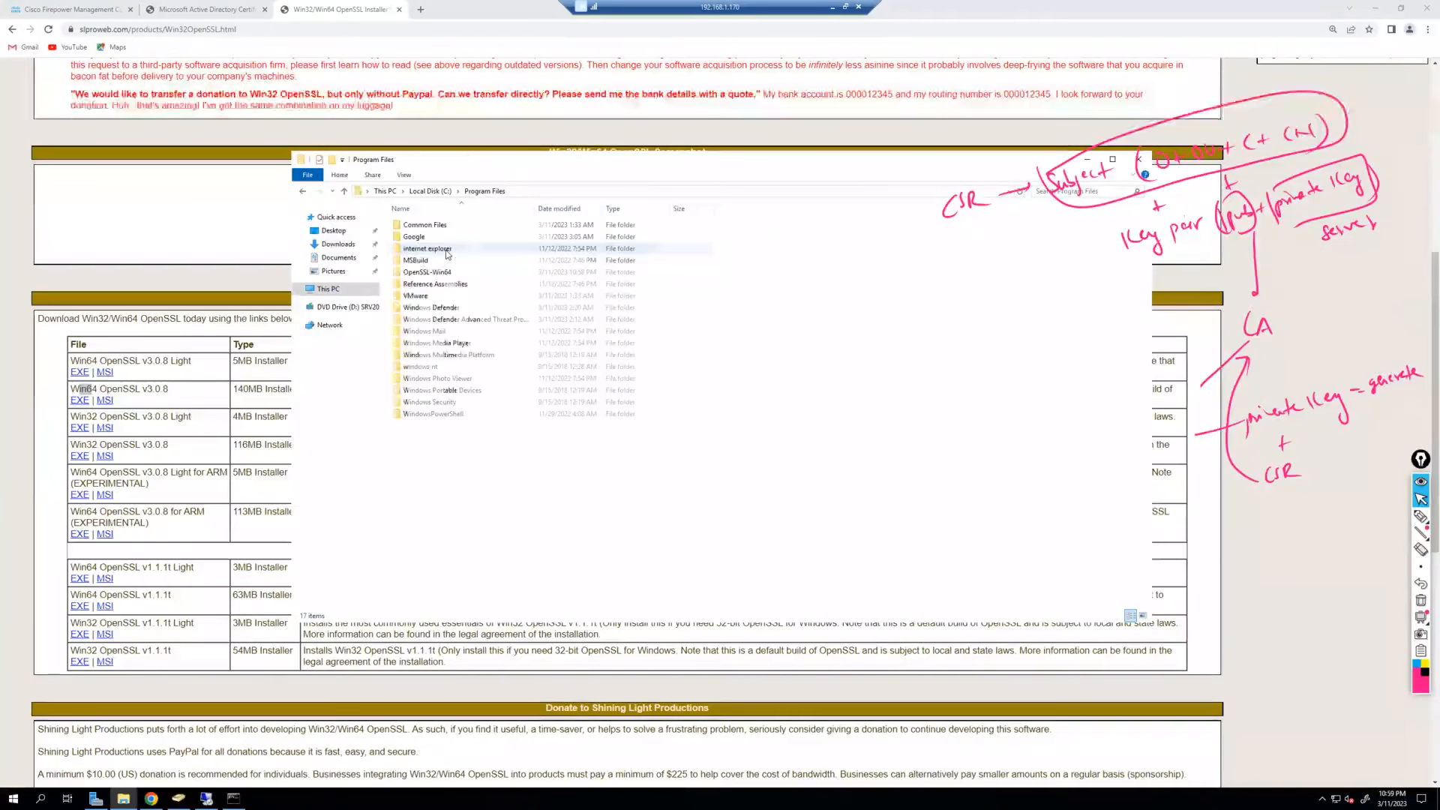
double_click(449, 272)
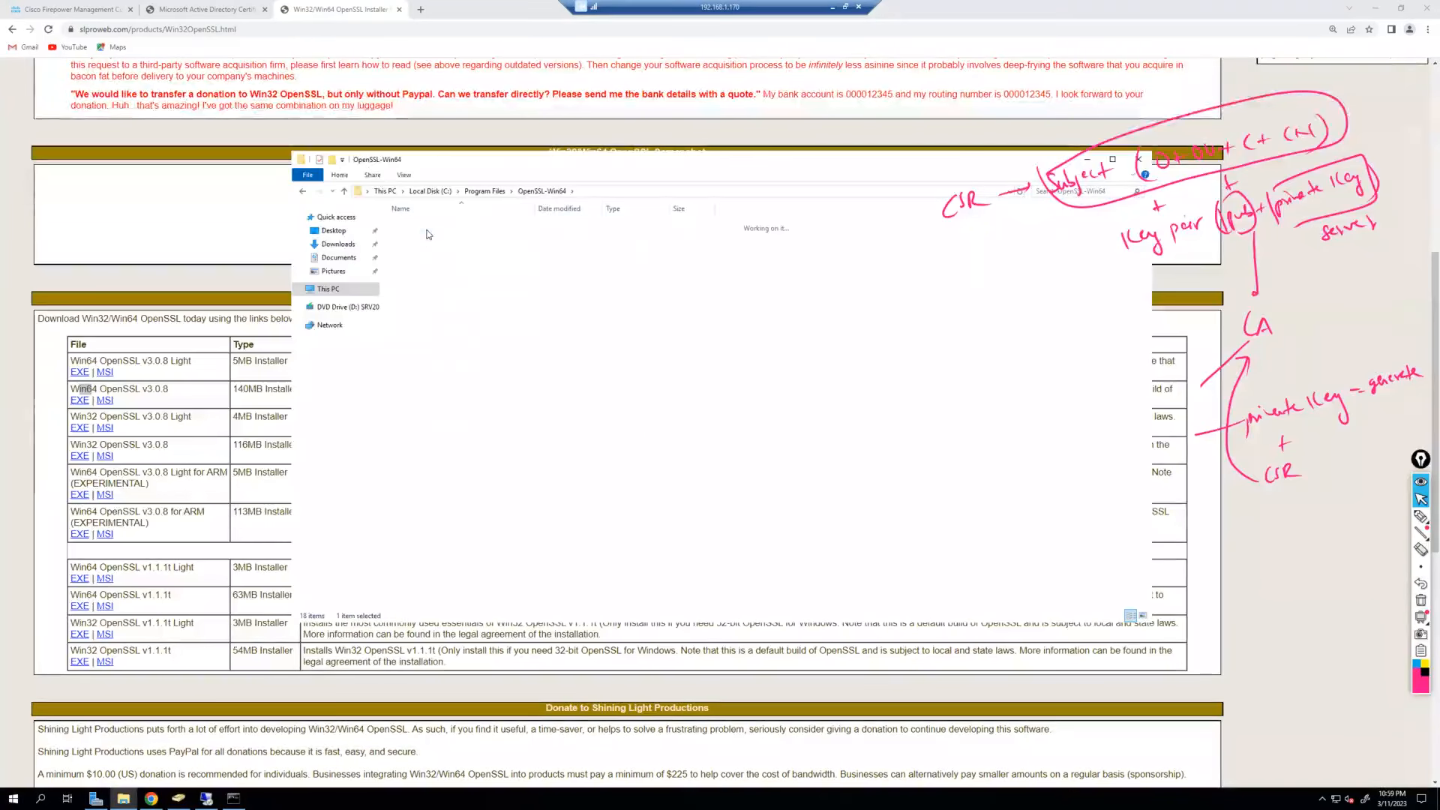
left_click(444, 344)
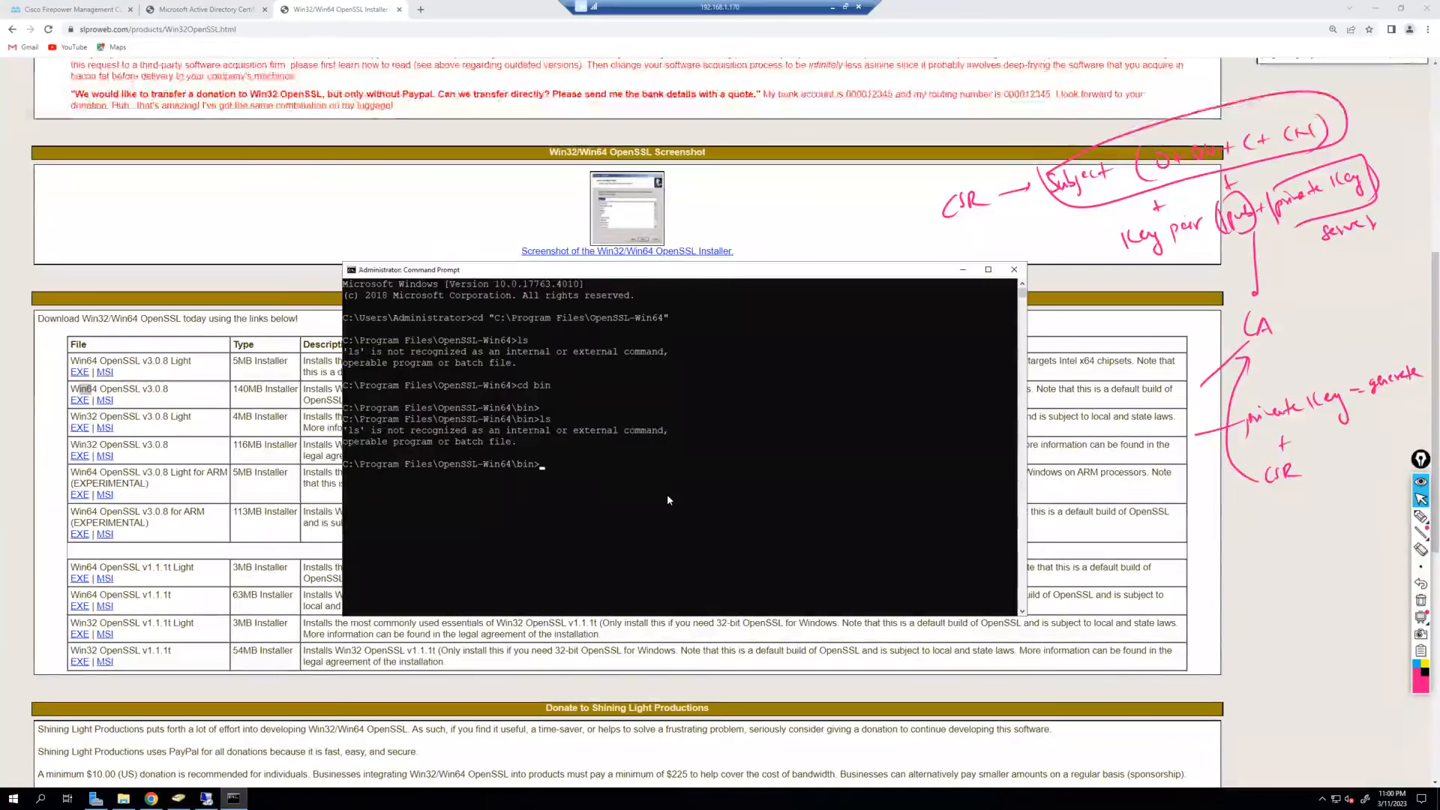
Generate a 2048-bit RSA private key saved as ftd.secure.lab.key with openssl genrsa.
key("Return")
key("Return")
key("Return")
key("Return")
type("openssl")
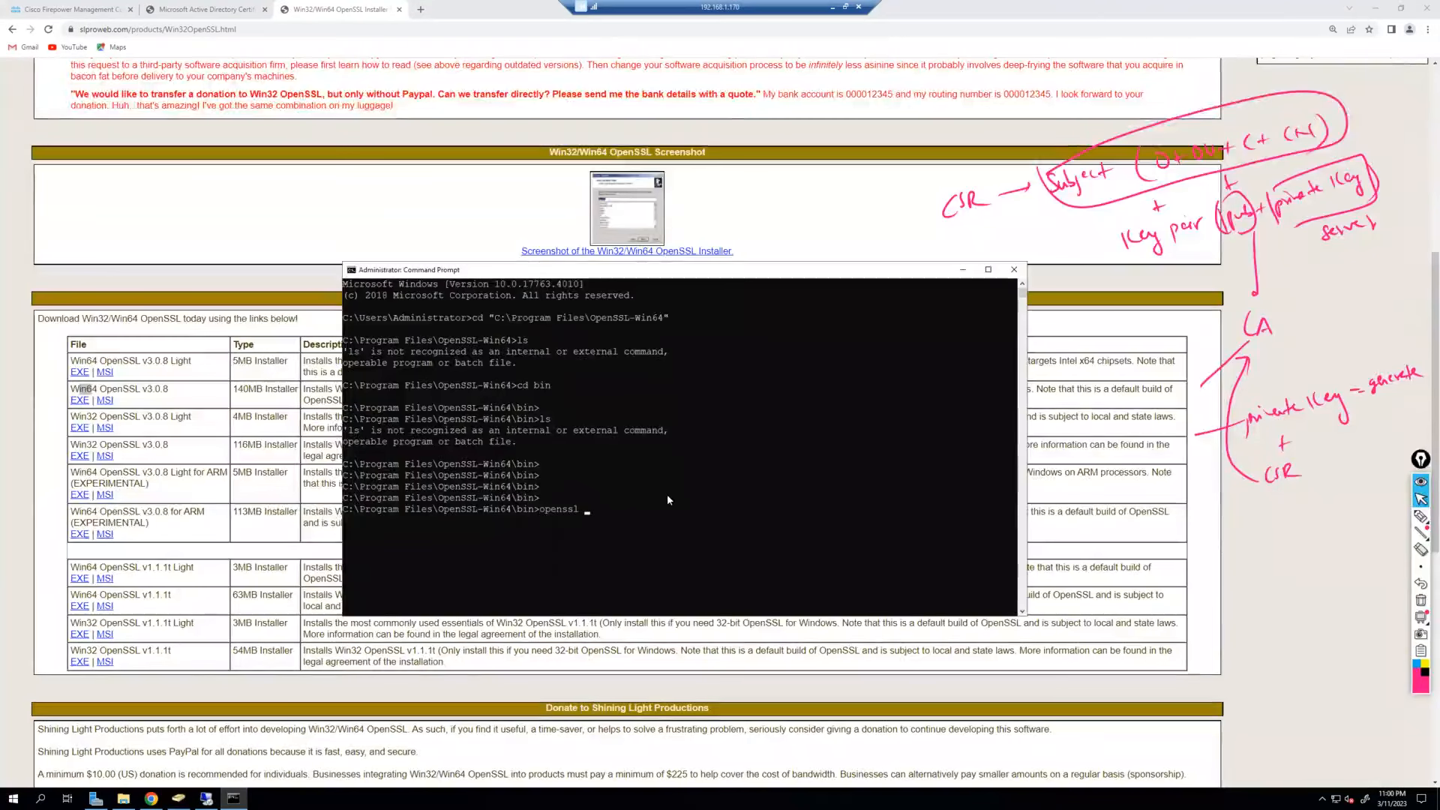
type(" genrsa -out")
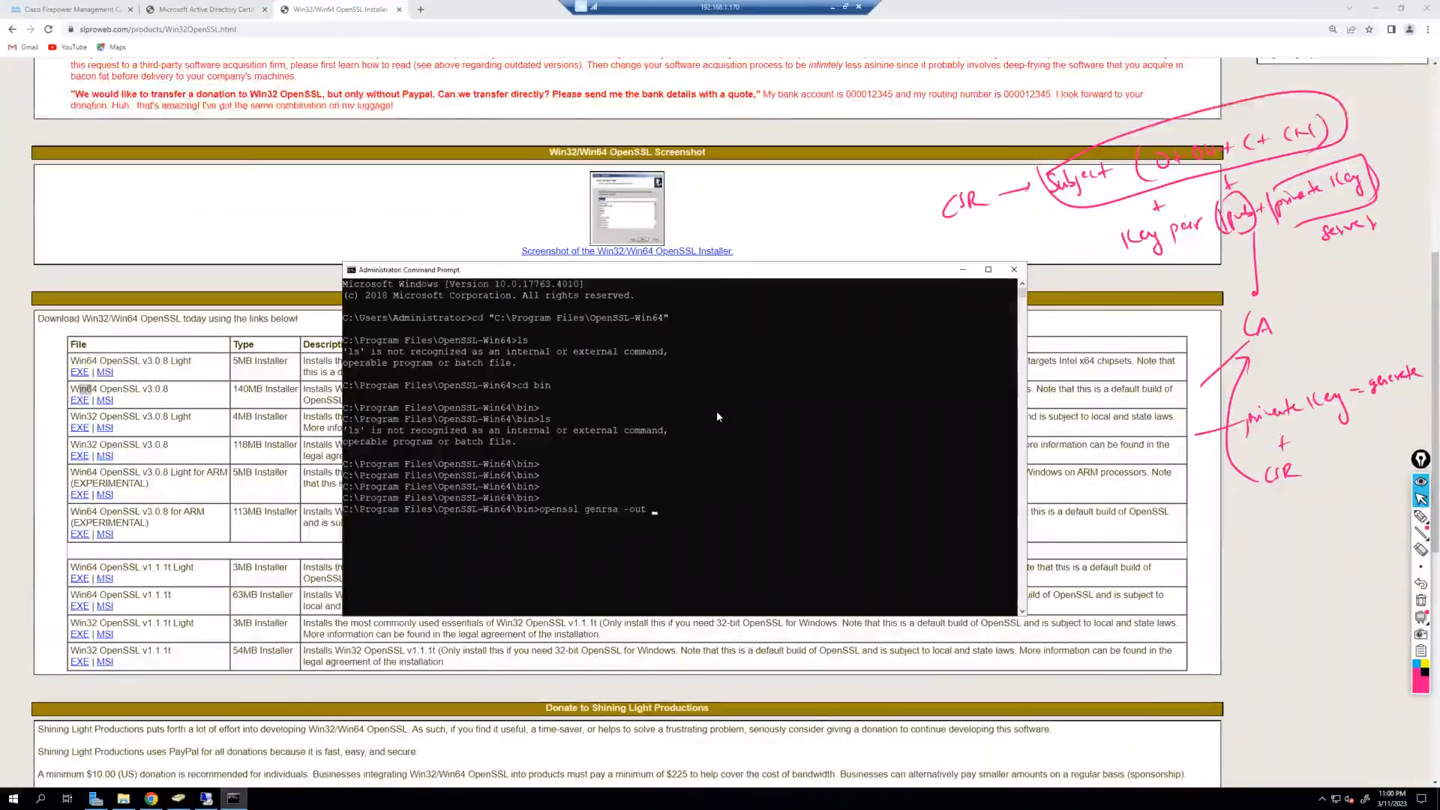
type("ftd")
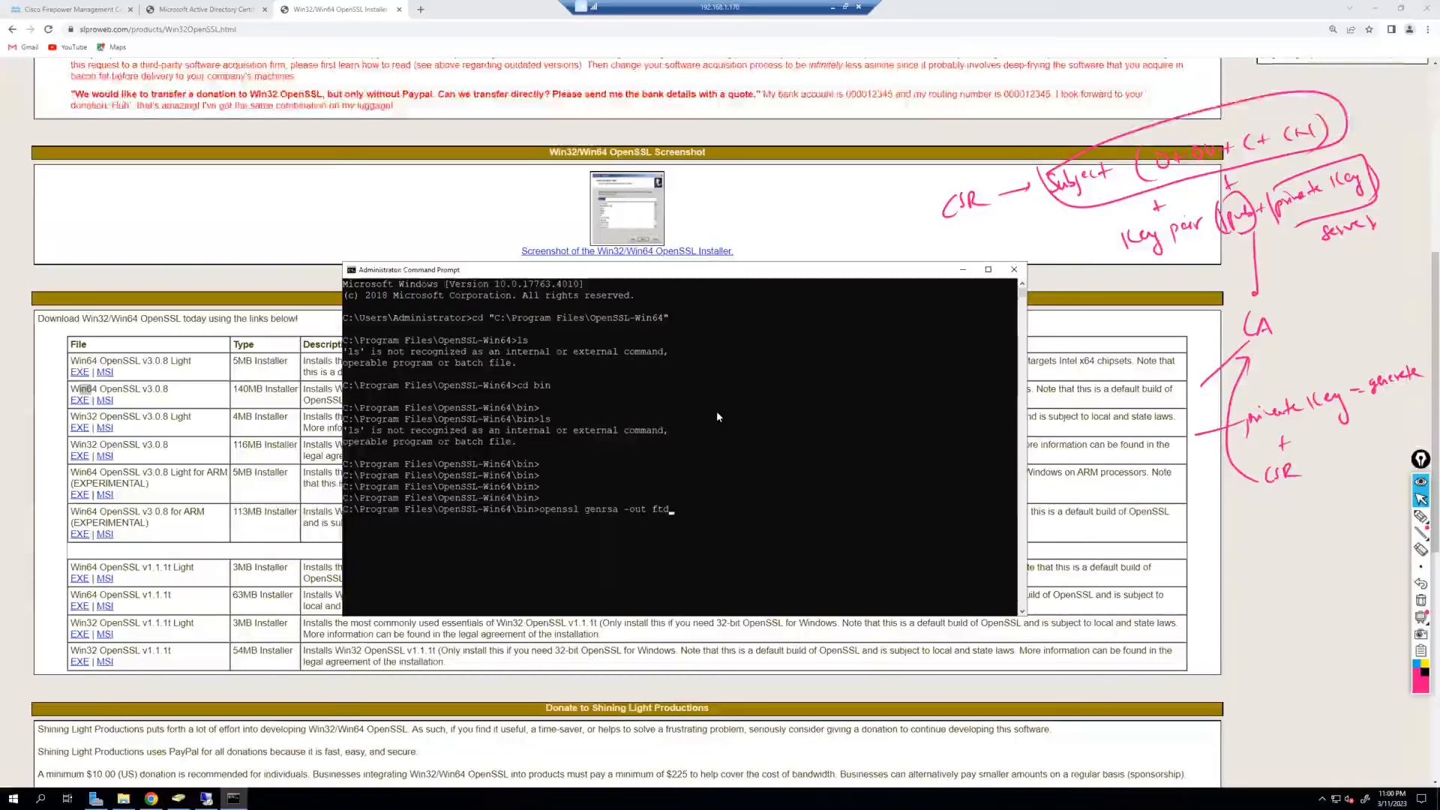
type("-")
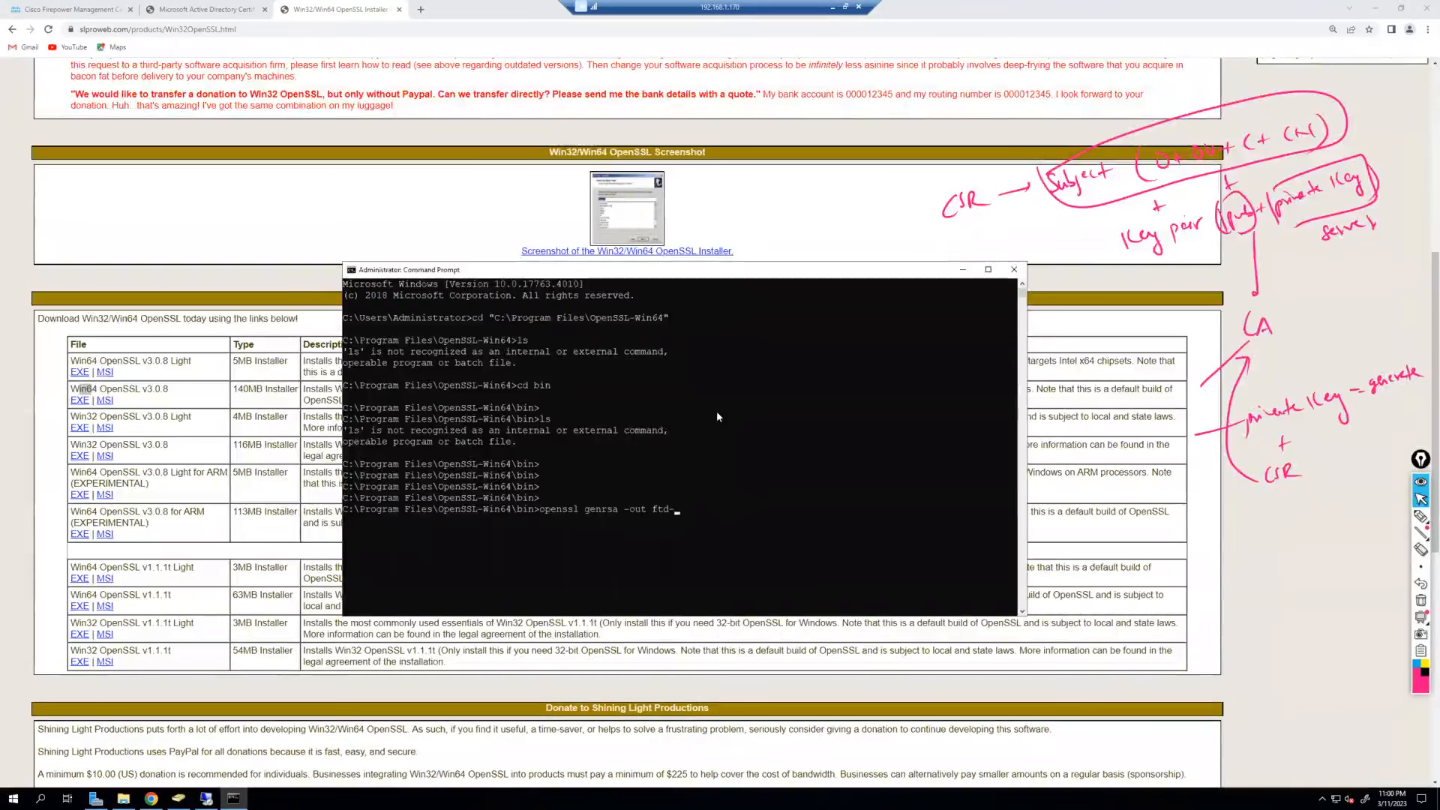
key("BackSpace")
type(".secure")
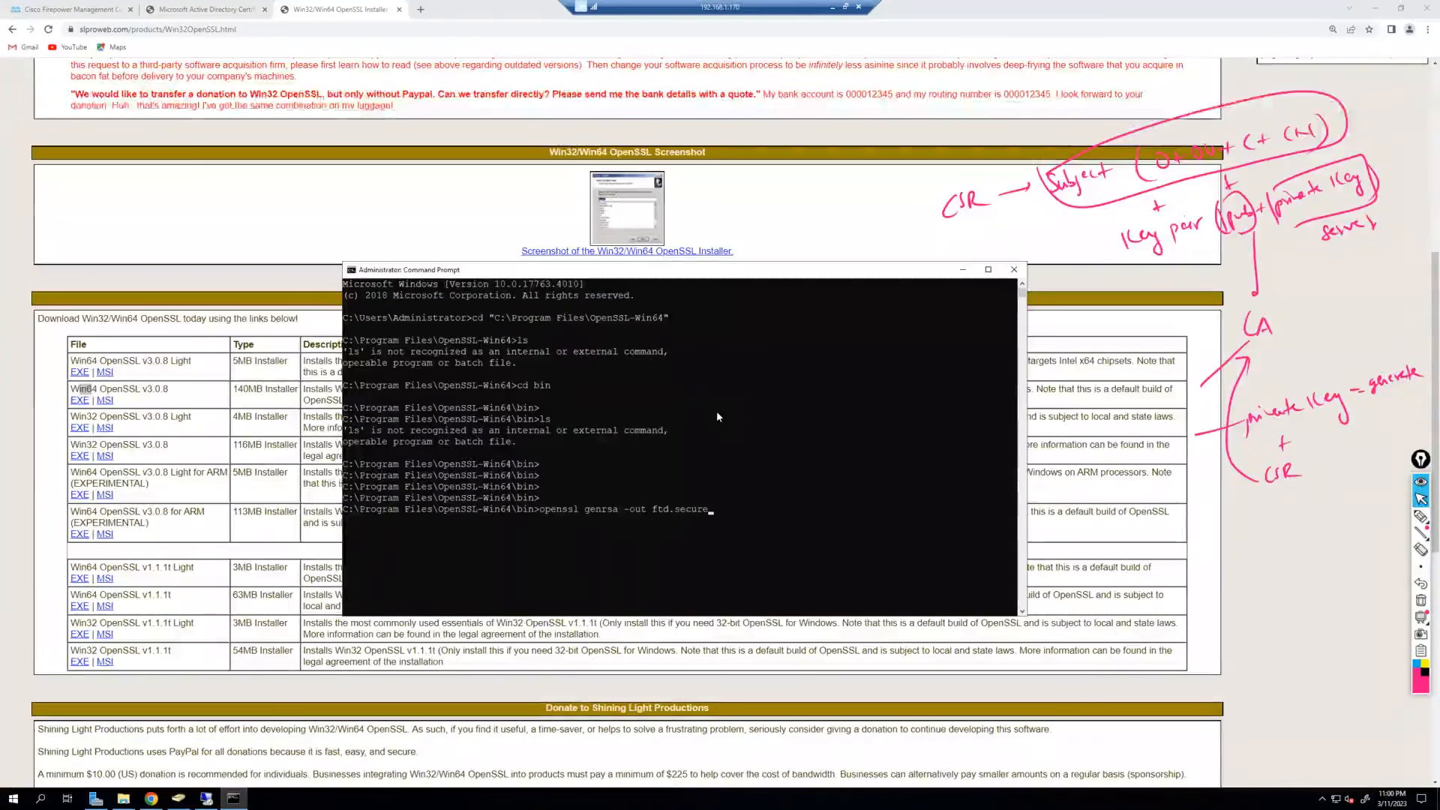
type(".lab")
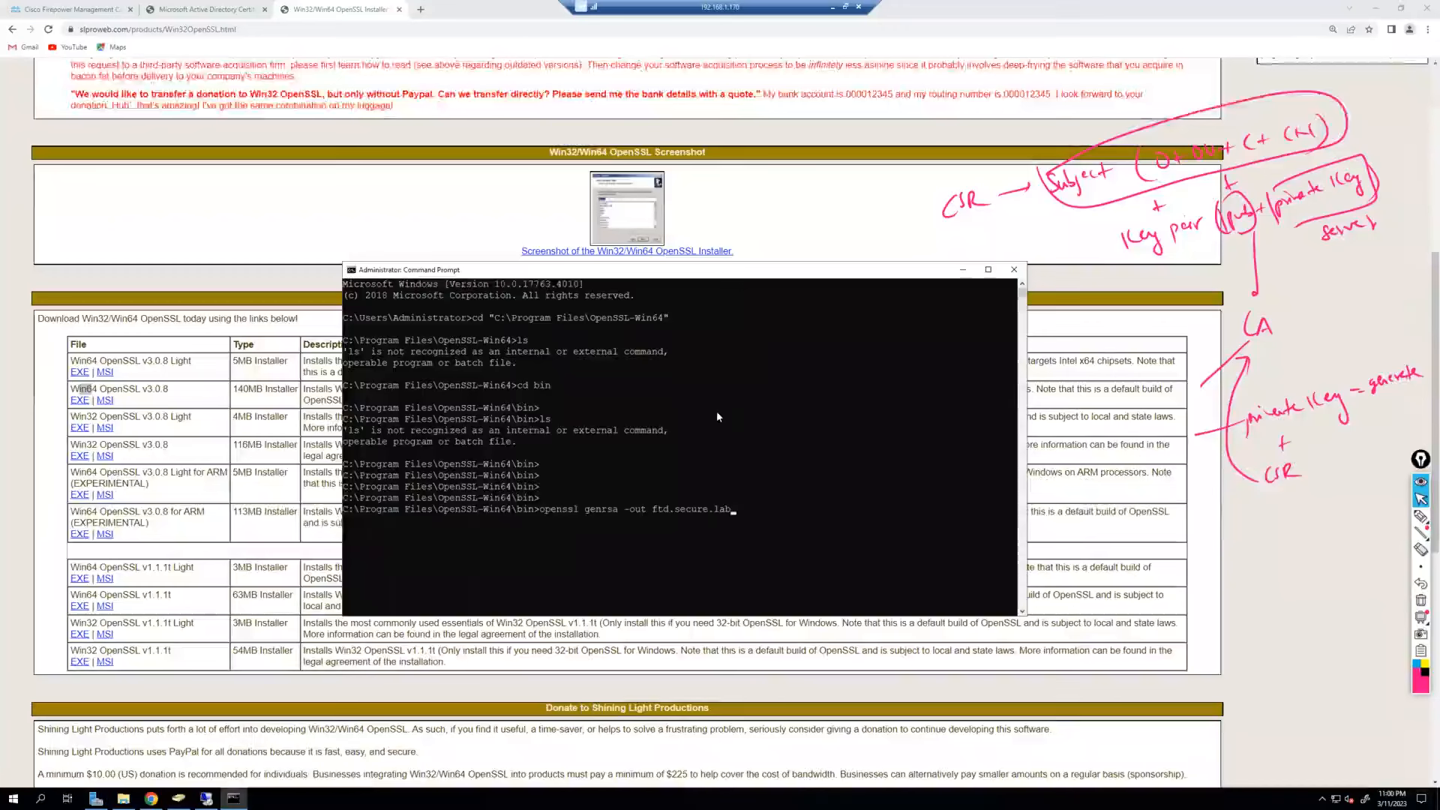
type(".key")
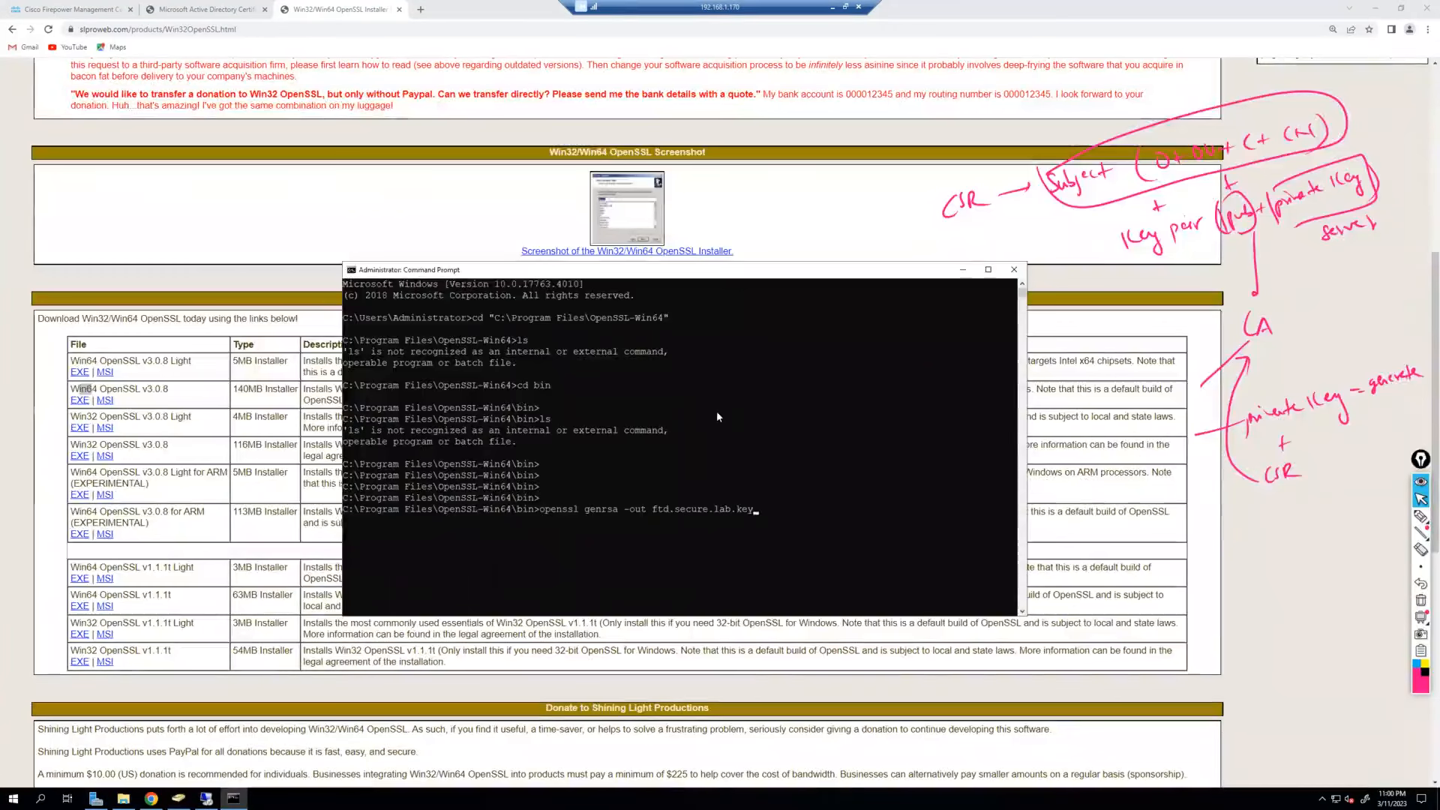
type(" 20")
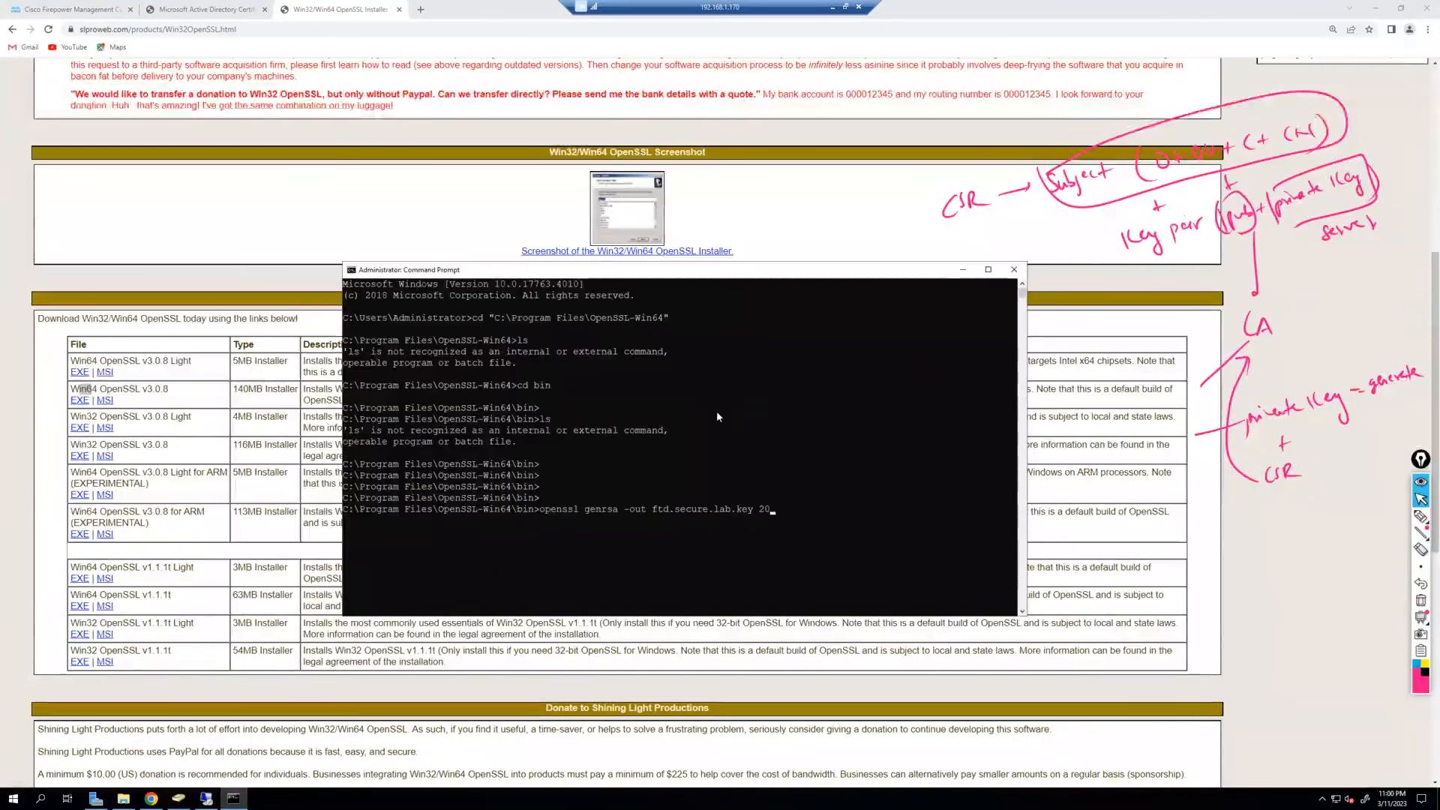
type("48")
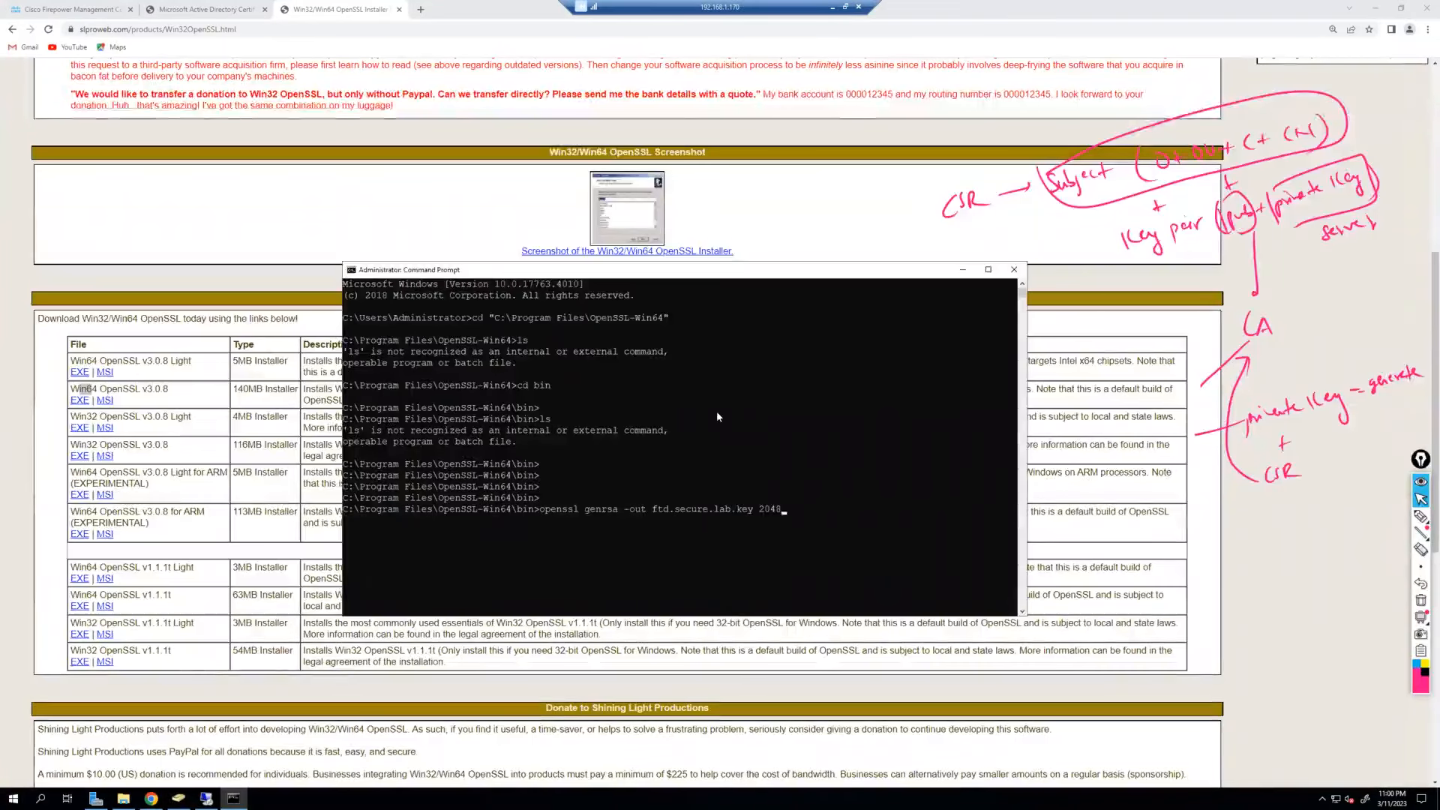
key("Return")
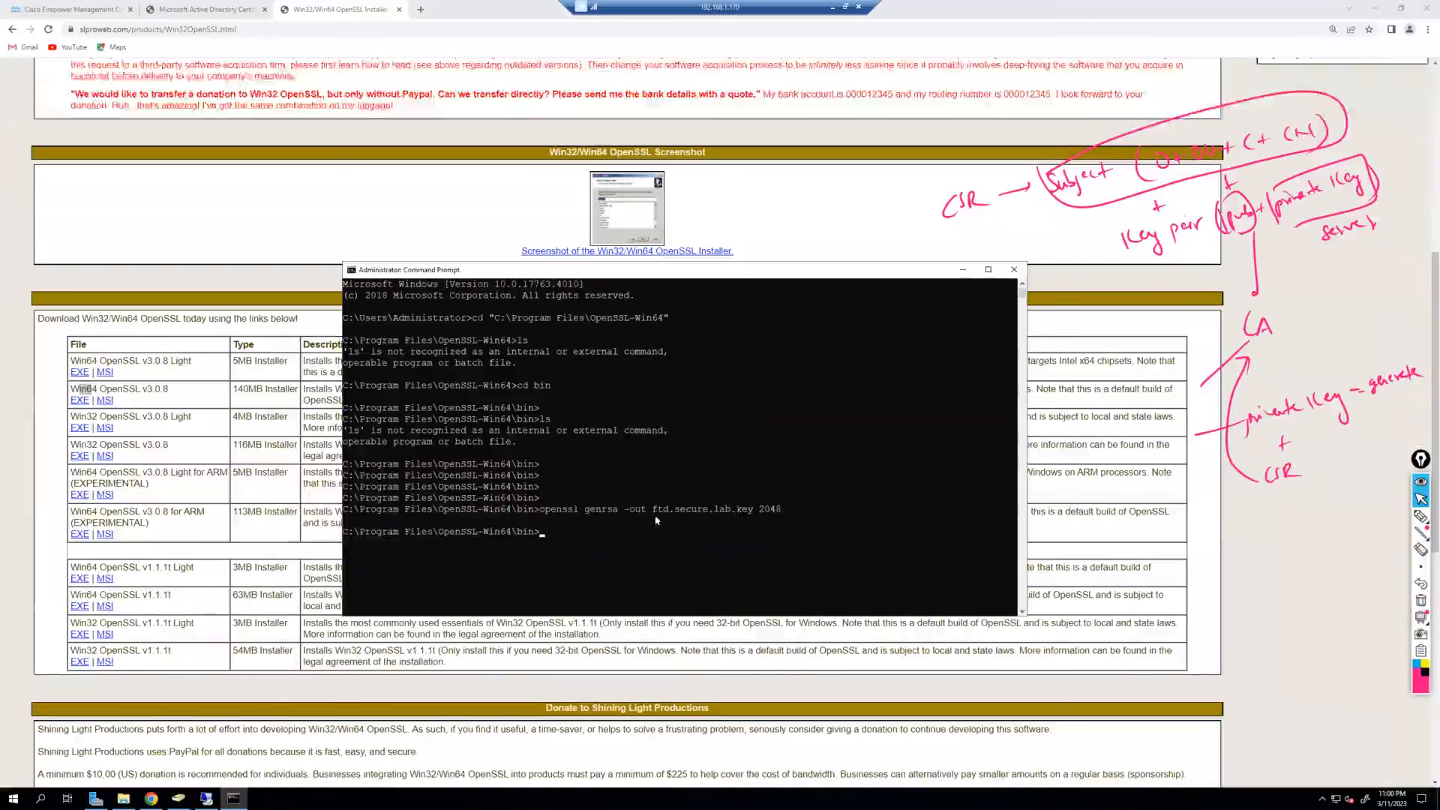
left_click_drag(797, 510, 540, 510)
Refresh the bin folder and select the new 1.69 KB ftd.secure.lab.key file.
left_click(123, 798)
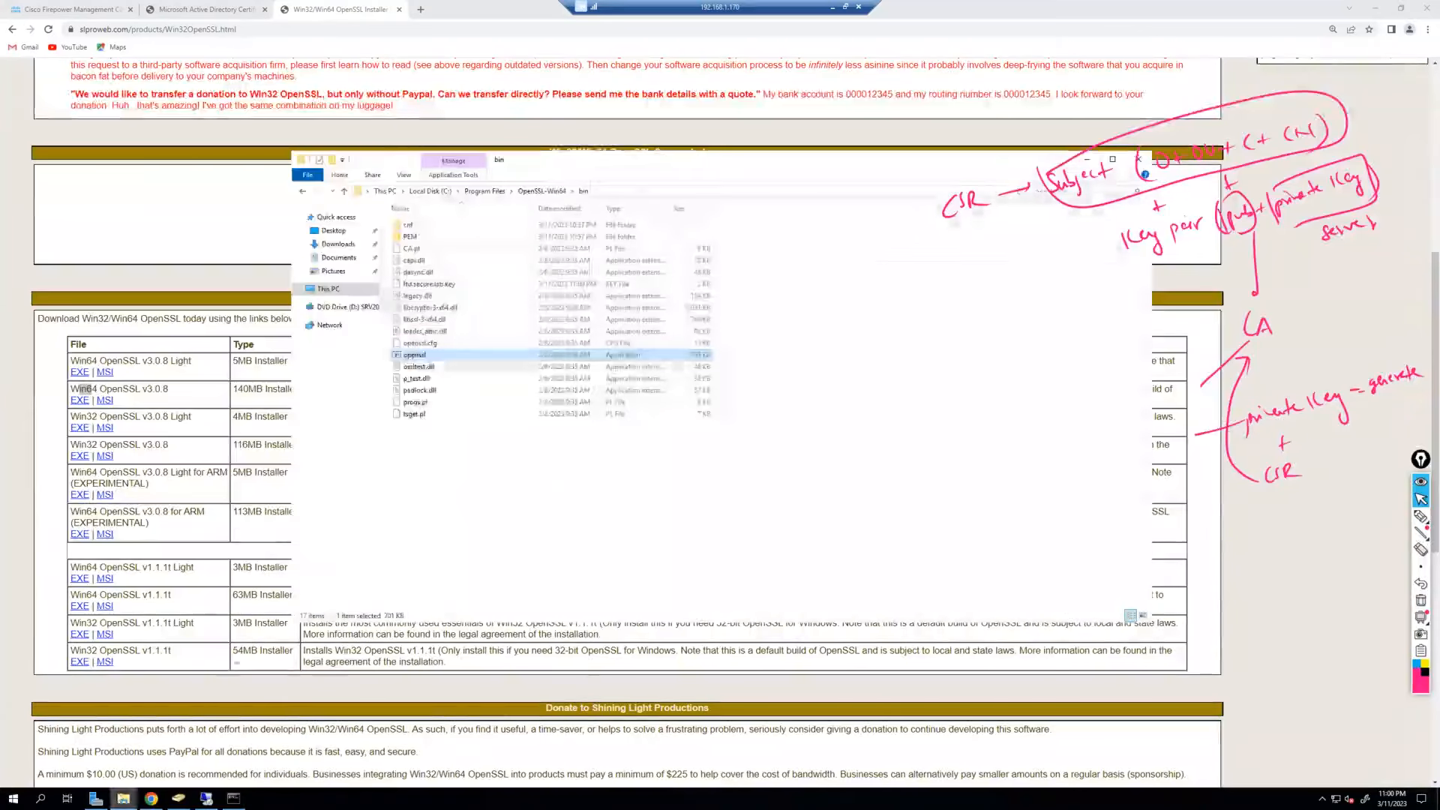
right_click(557, 487)
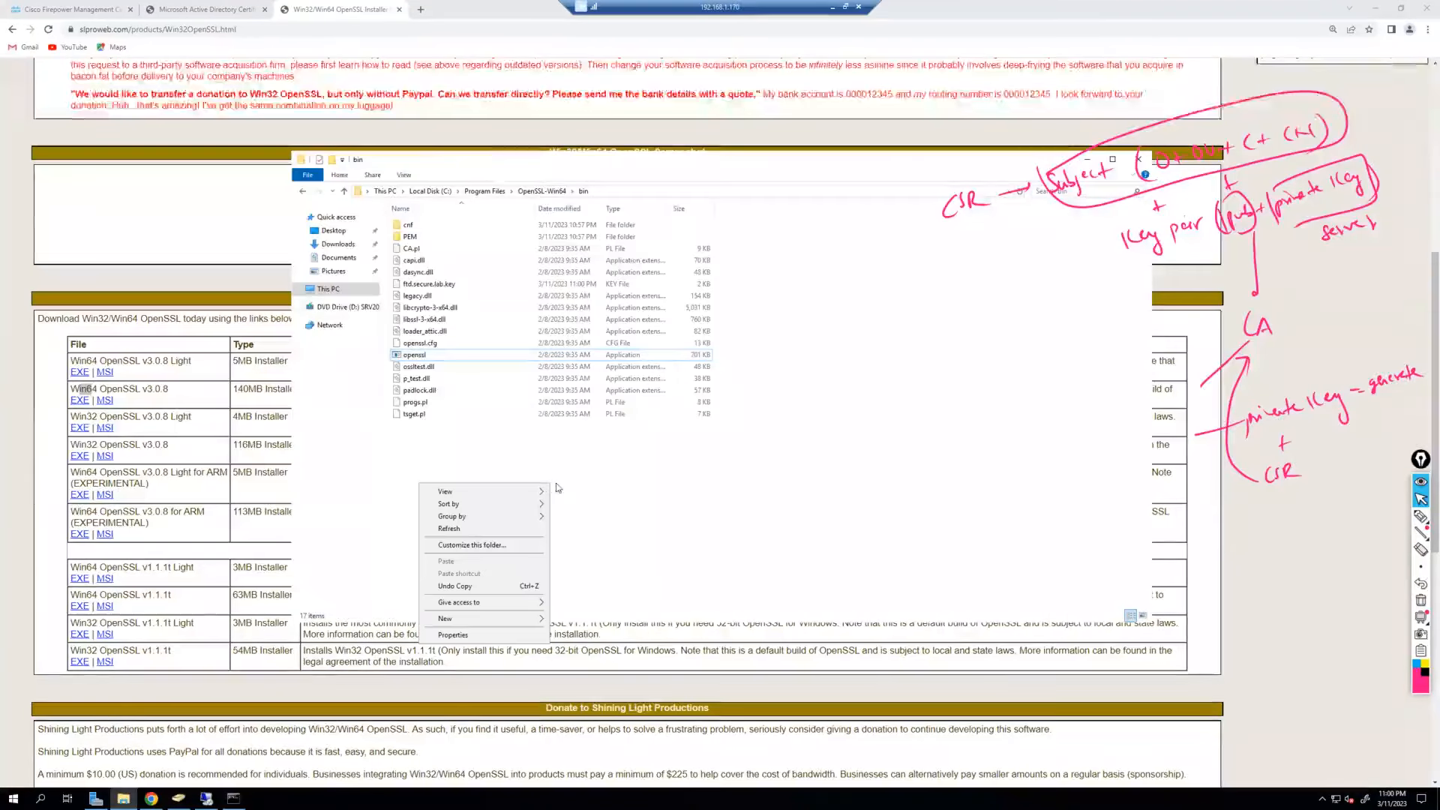
left_click(463, 537)
left_click(450, 284)
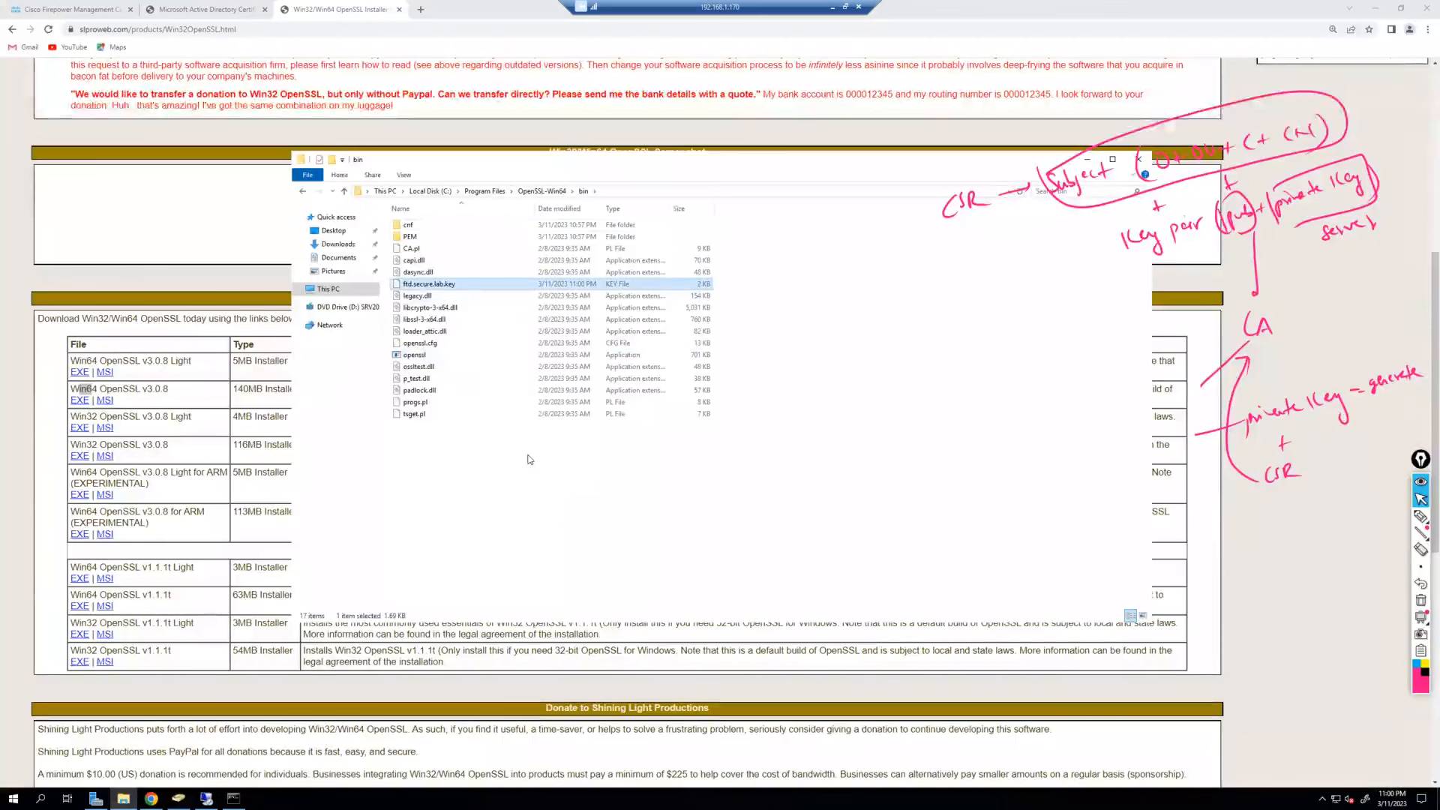
scroll(528, 459, "up", 2)
scroll(528, 460, "down", 2)
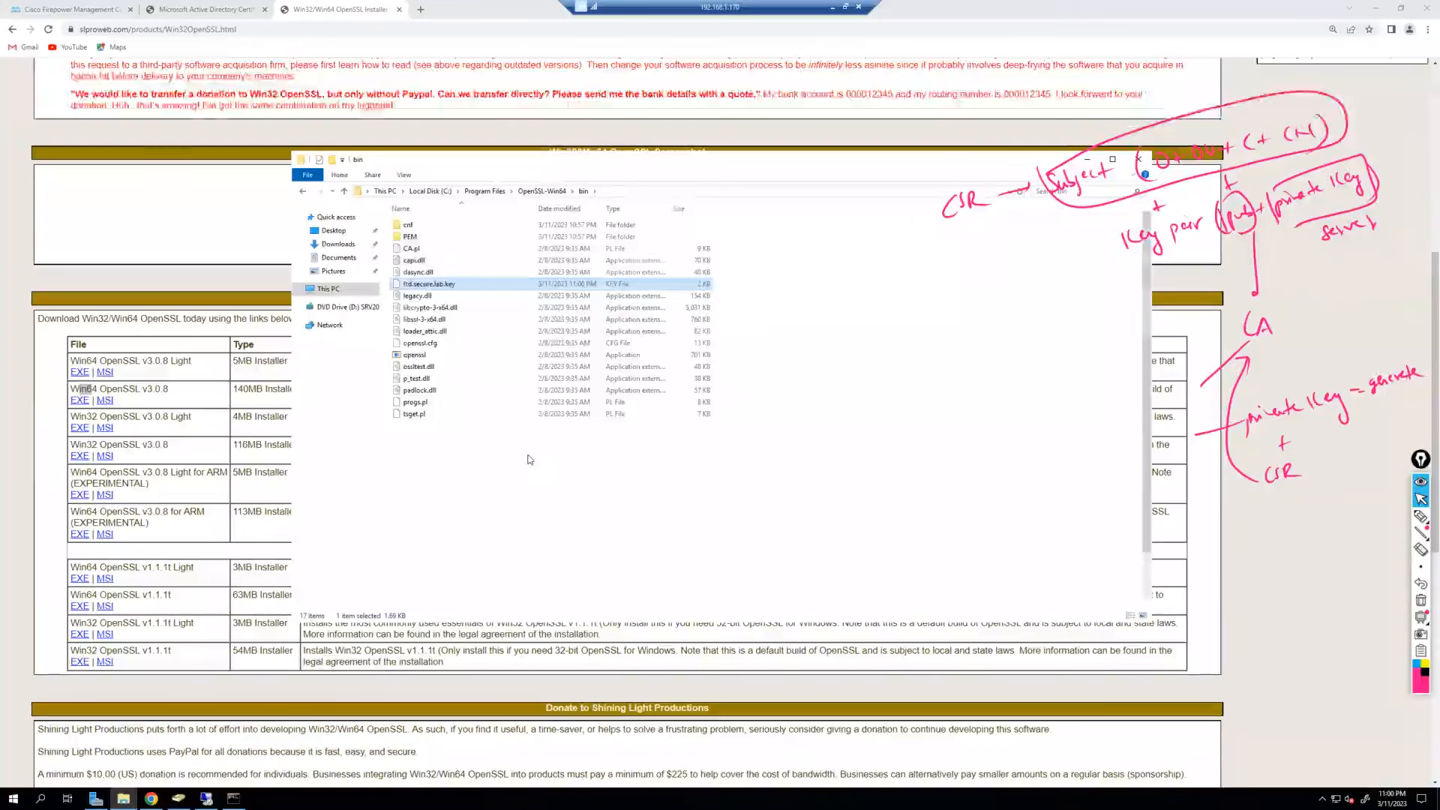
scroll(528, 460, "down", 1)
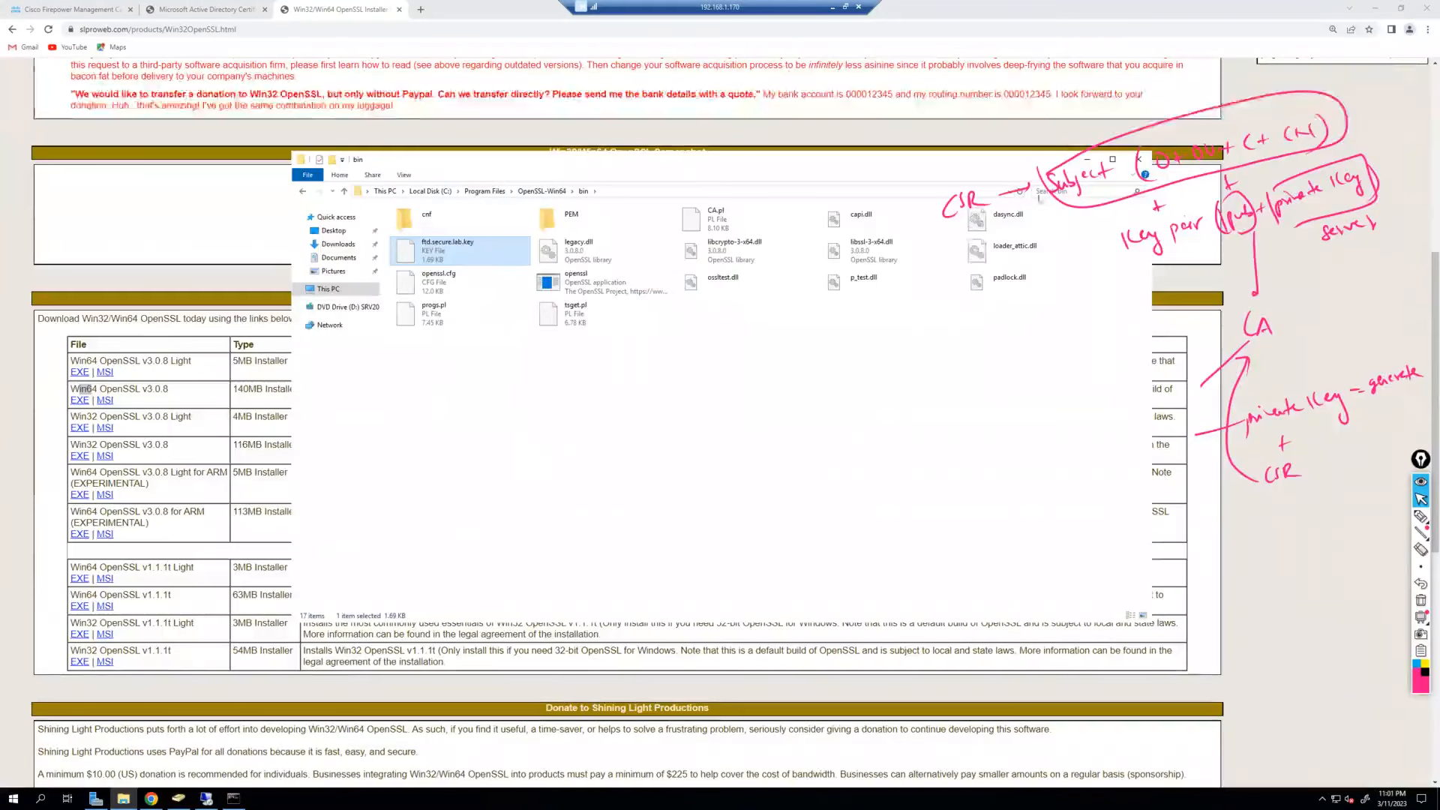
left_click(235, 798)
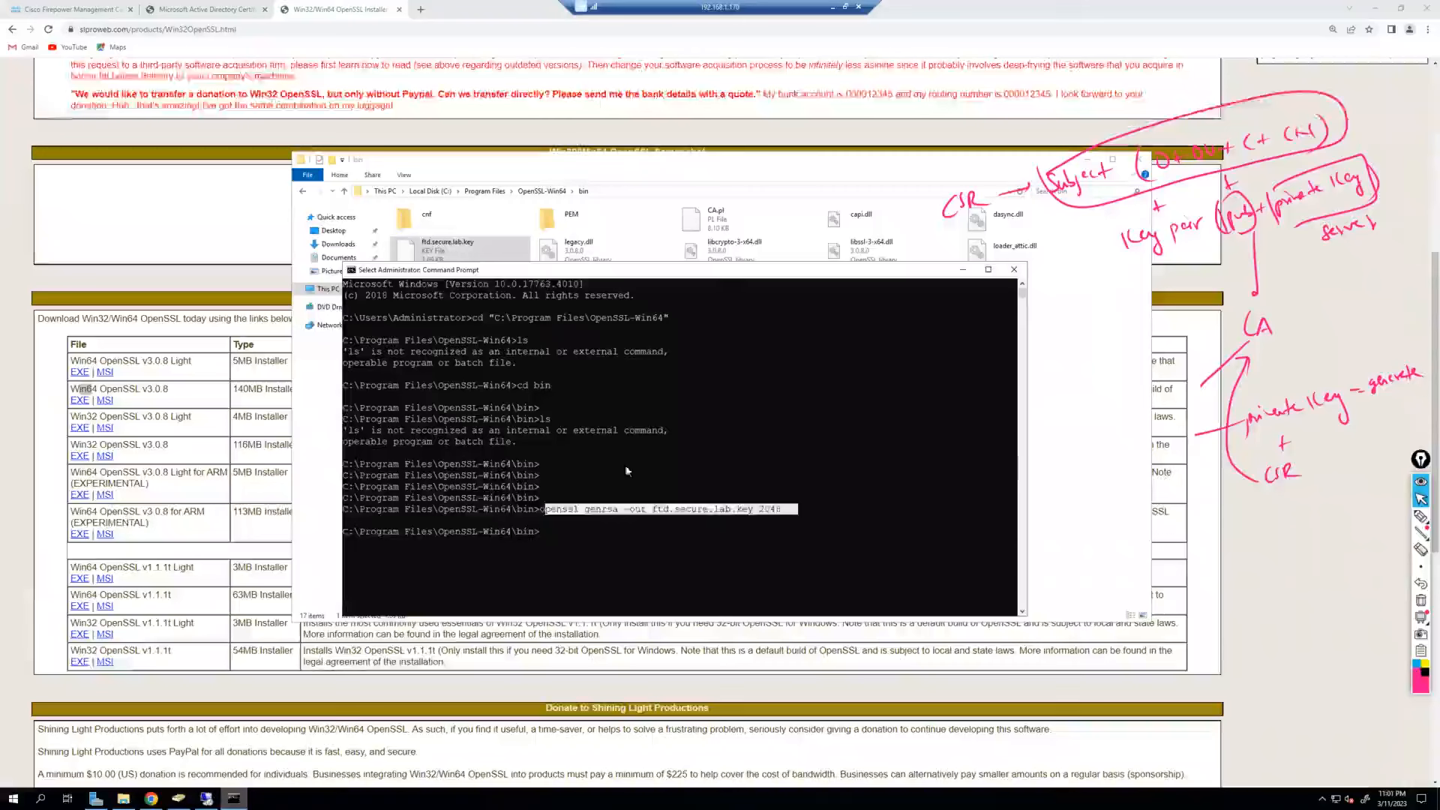
Run openssl req -new -sha256 -key ftd.secure.lab.key -out ftd.secure.lab.csr.
left_click(796, 385)
key("Escape")
key("Return")
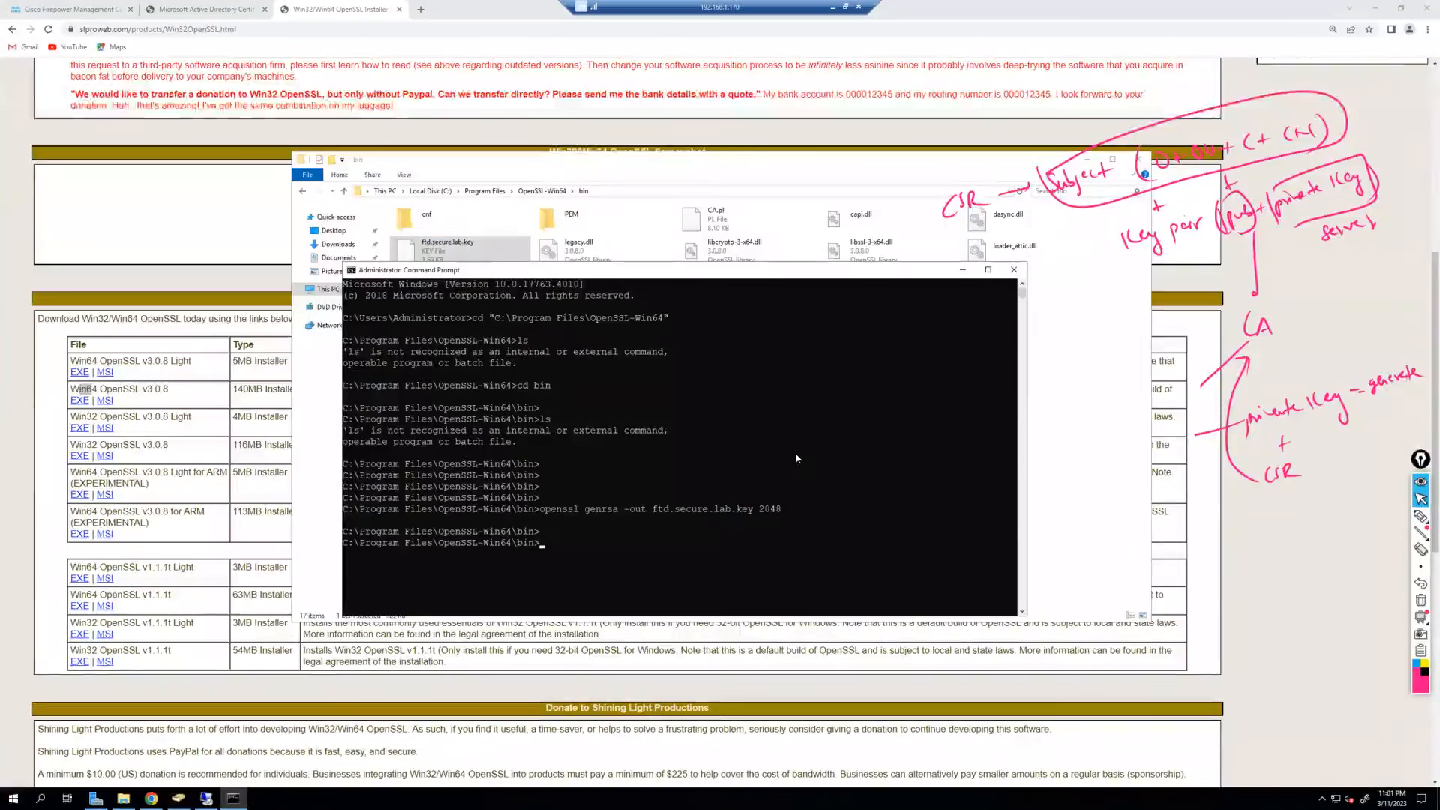
type("openssl")
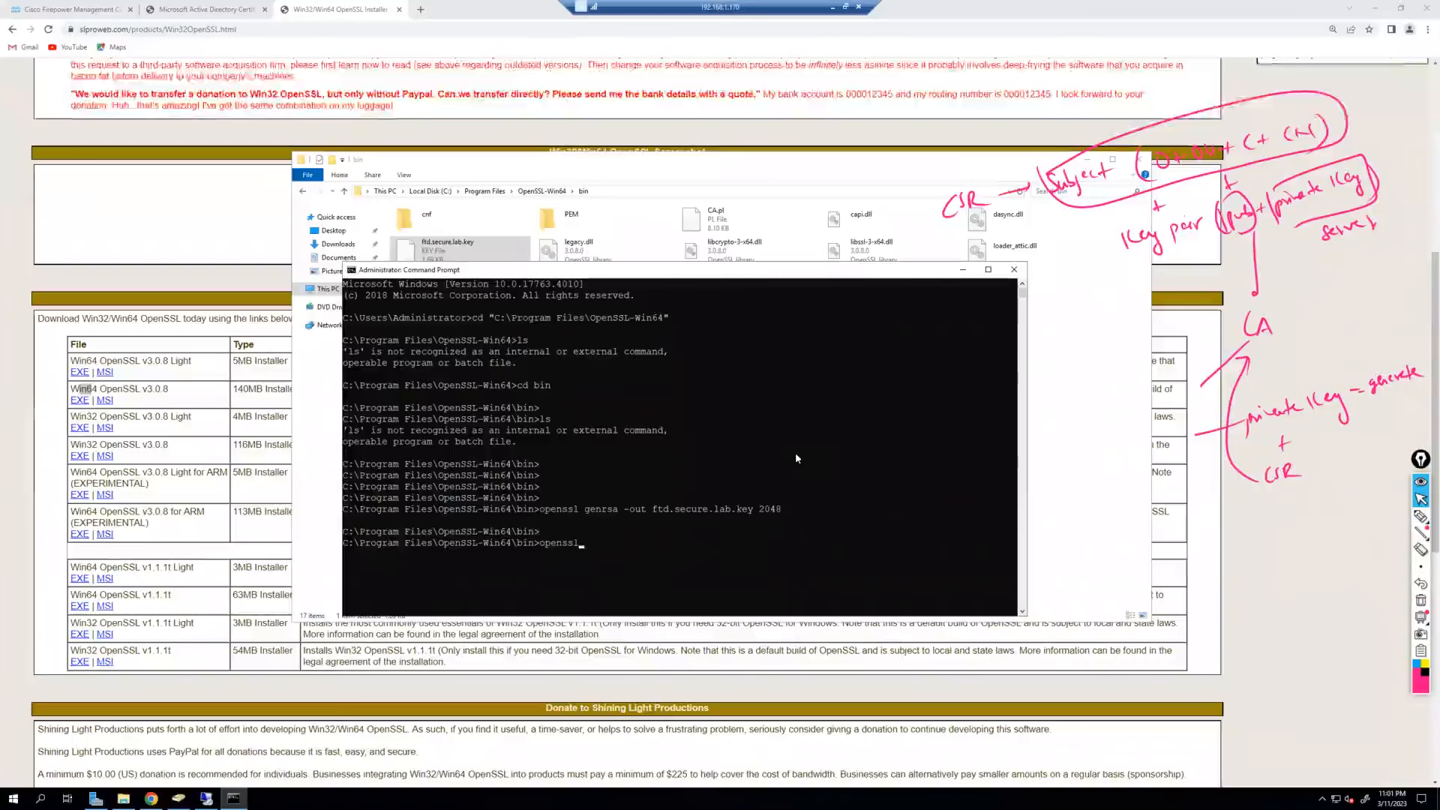
type(" re")
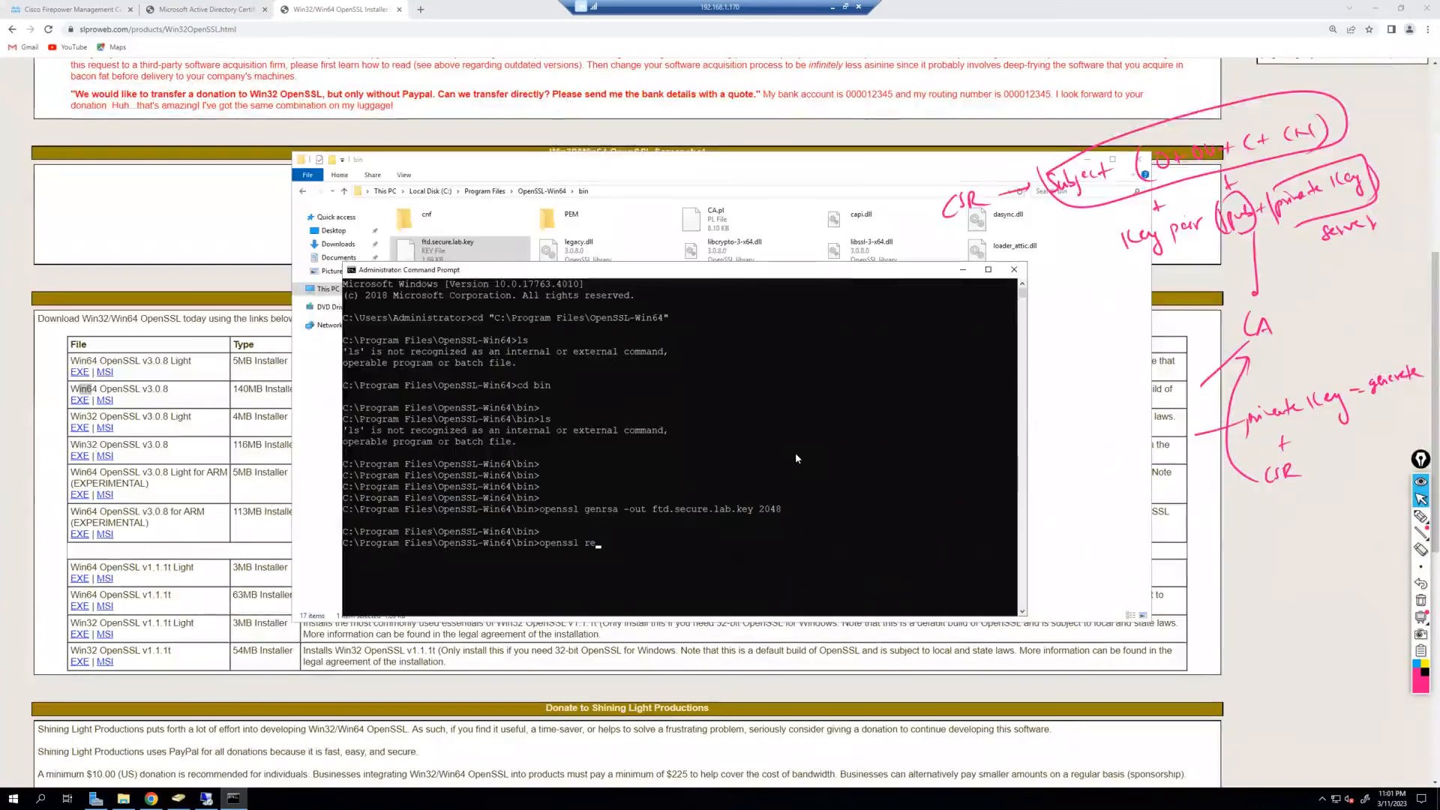
type("q -")
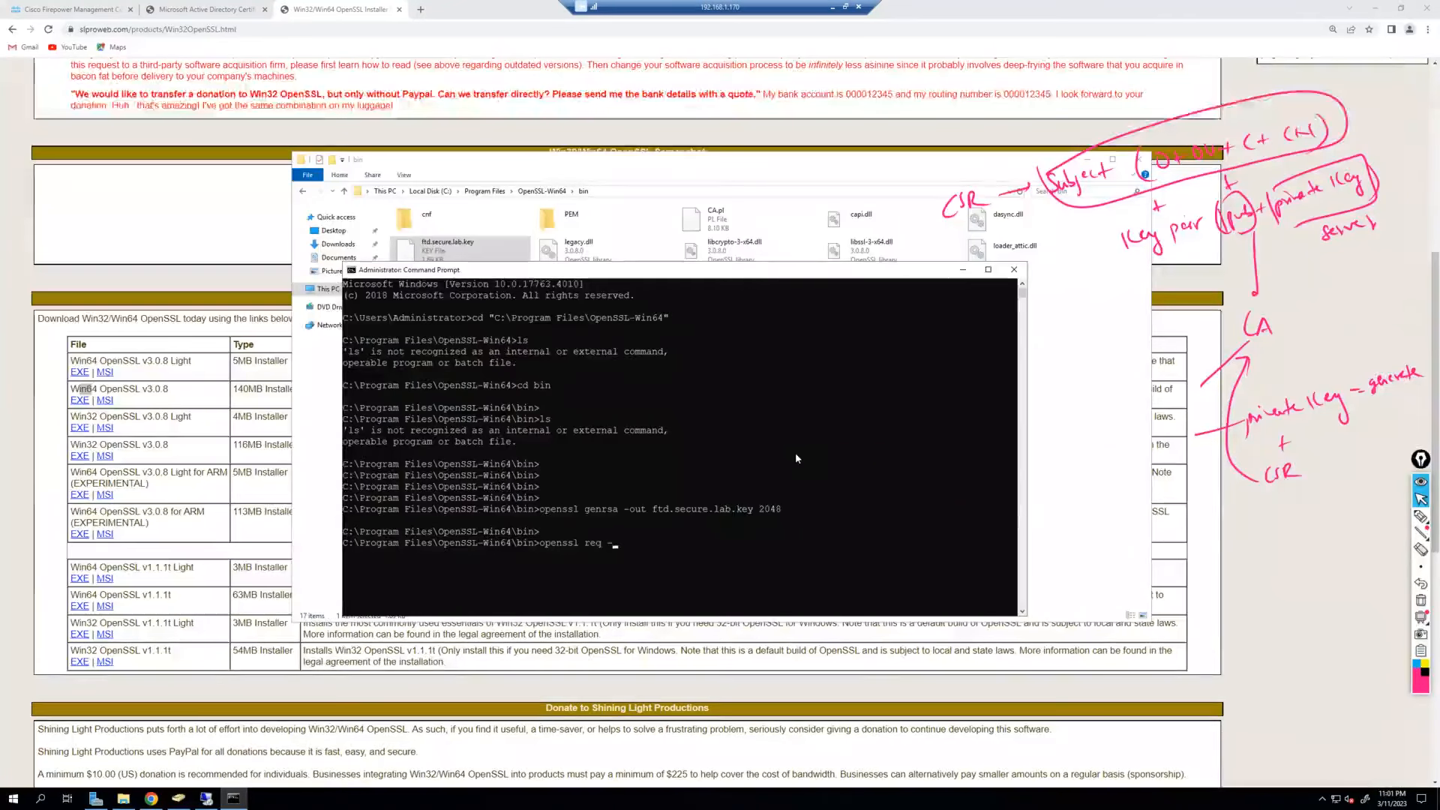
type("new")
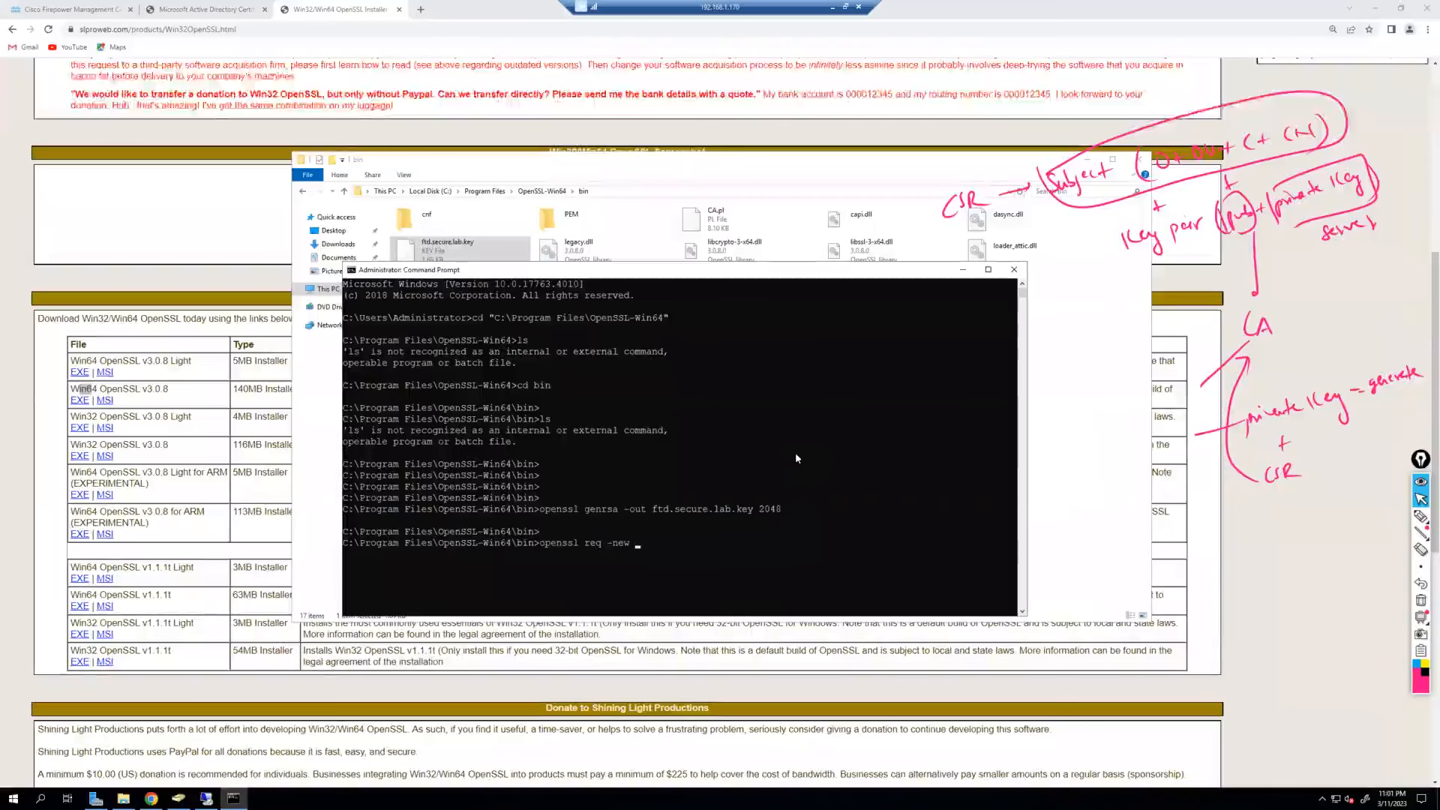
type("-shd")
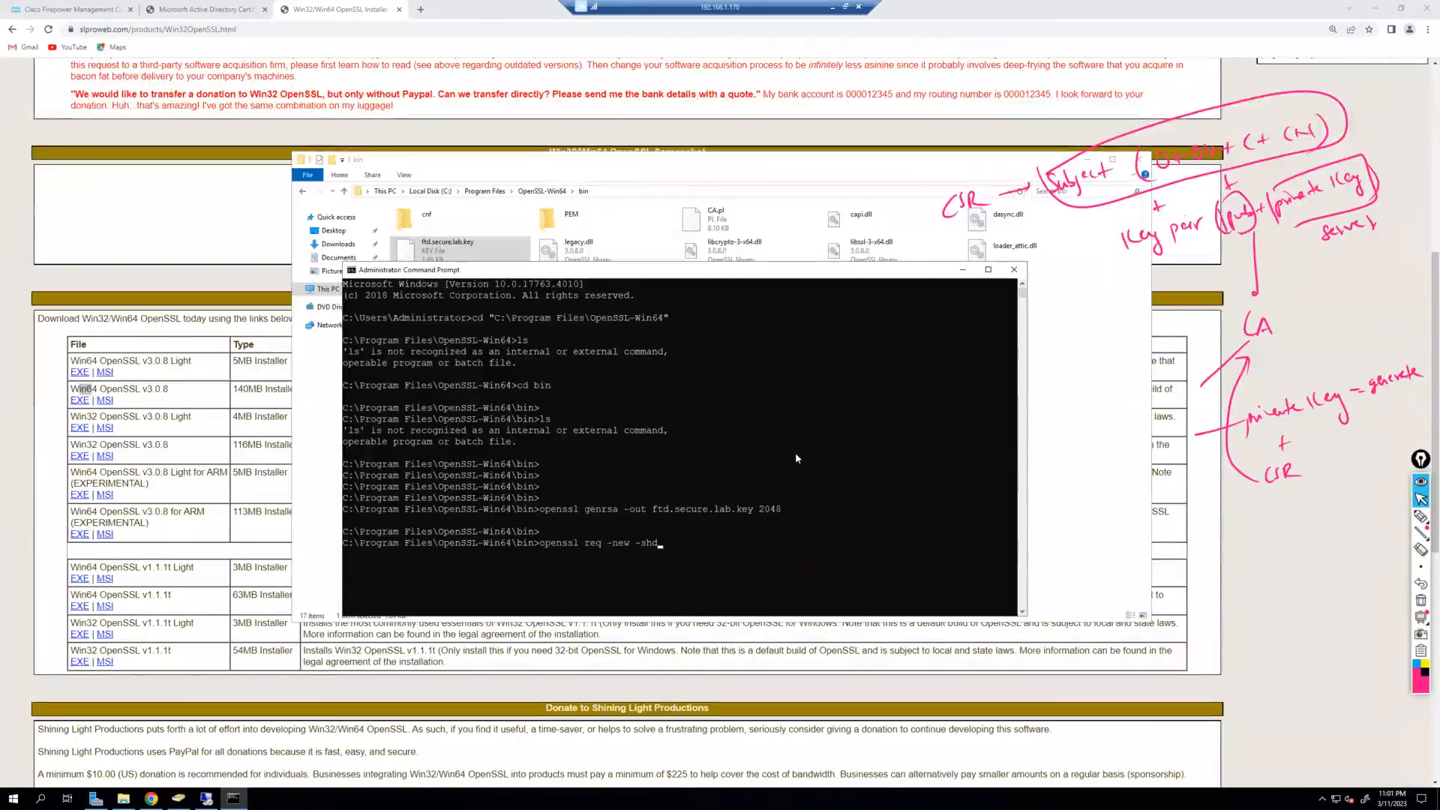
key("BackSpace")
type("a256")
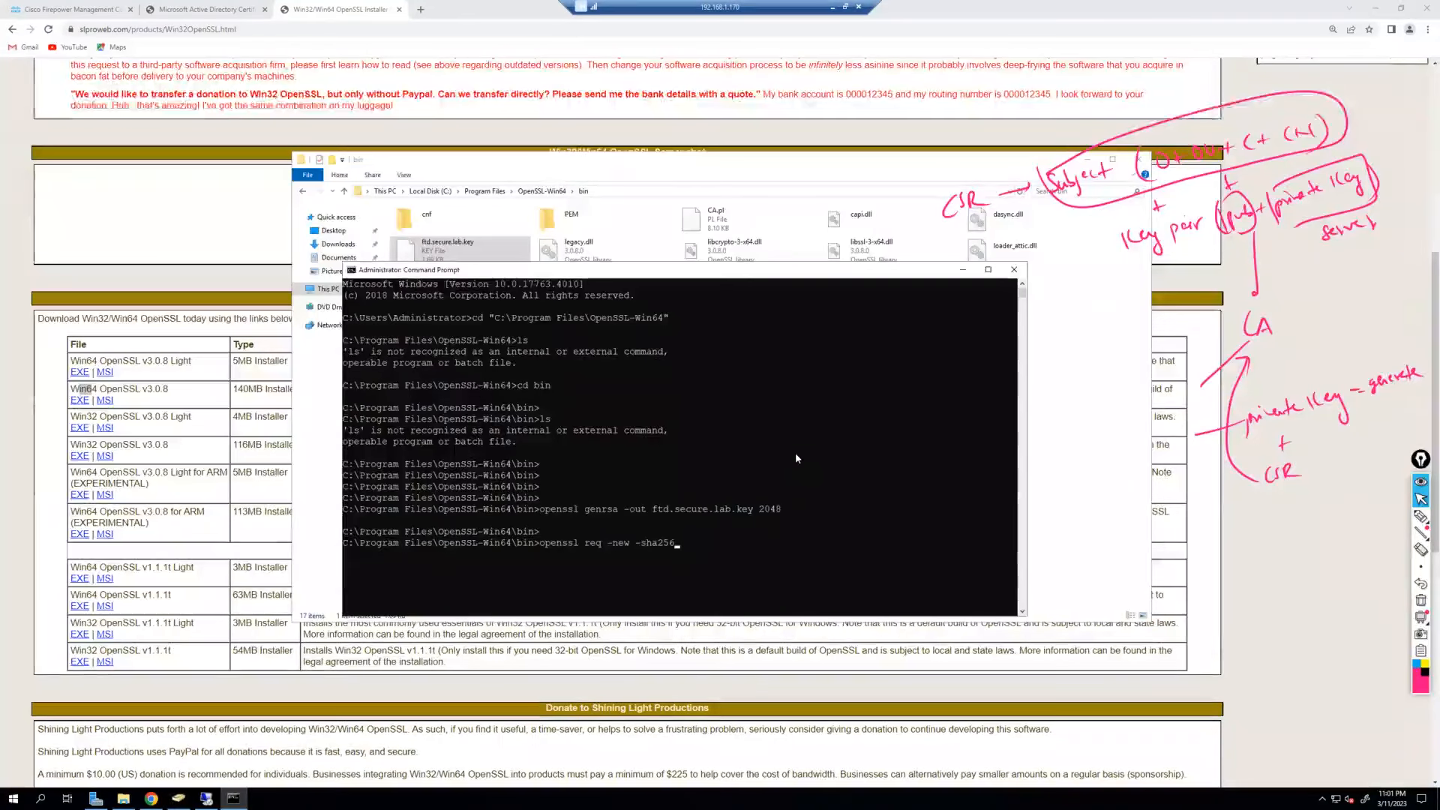
type("key")
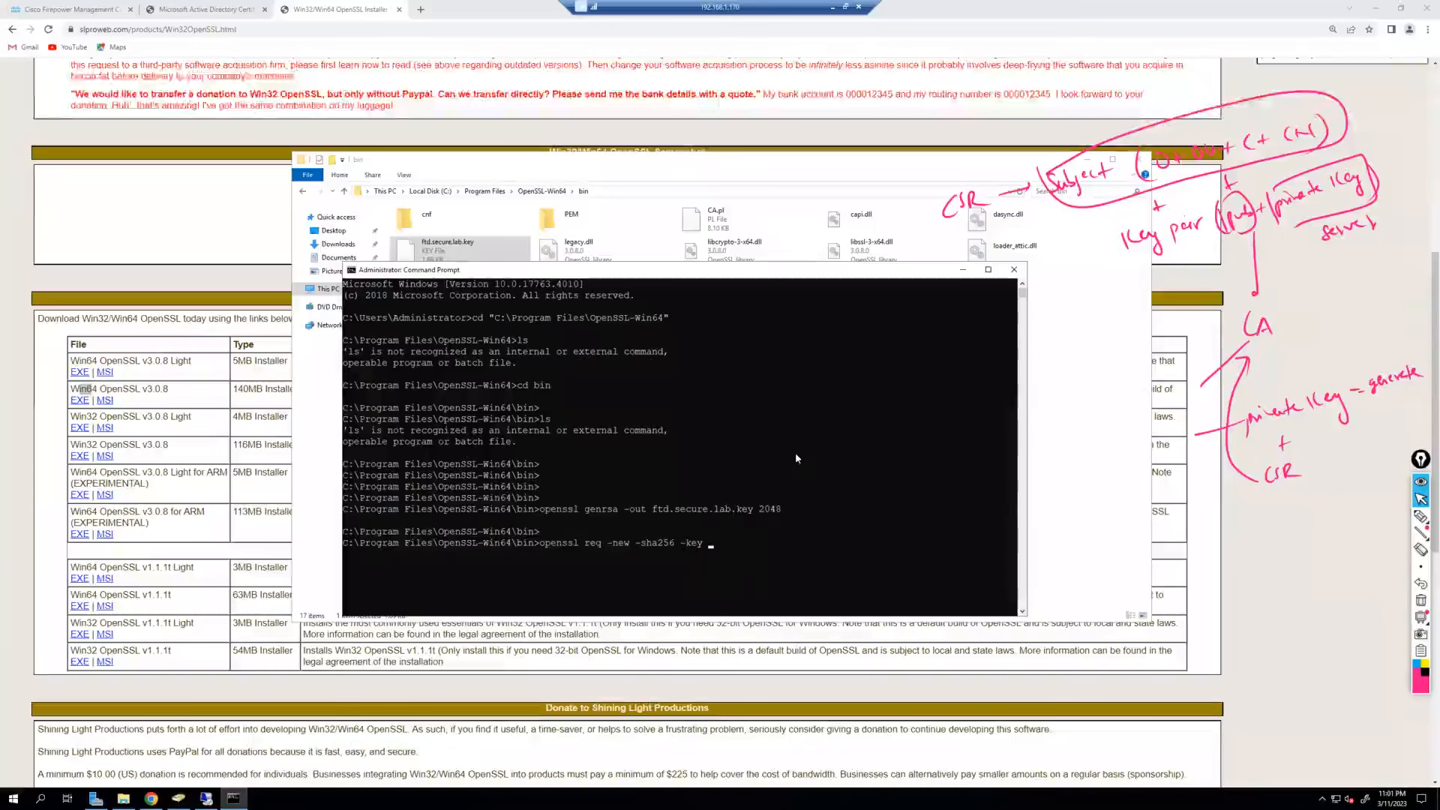
double_click(755, 509)
right_click(749, 512)
right_click(754, 543)
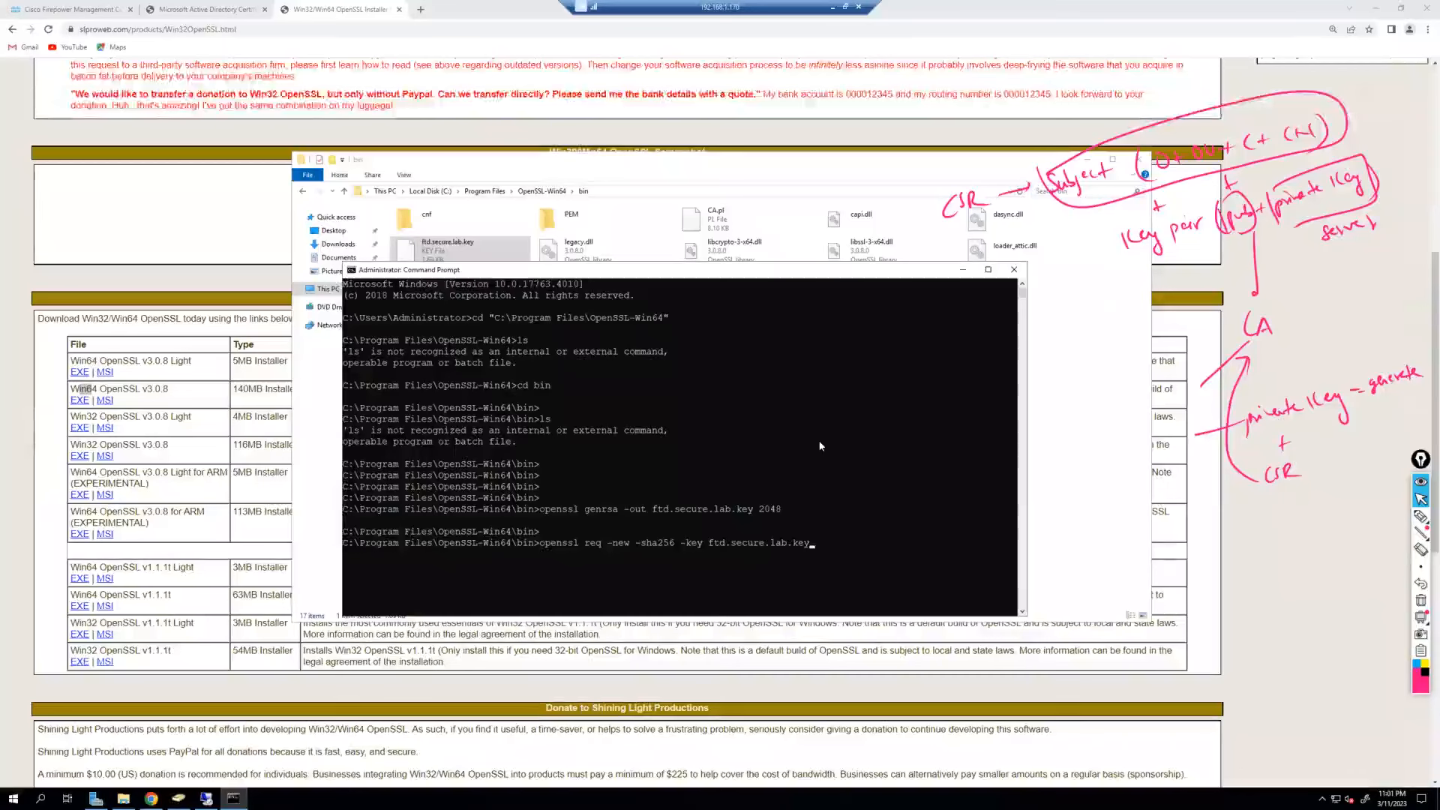
type("-out ")
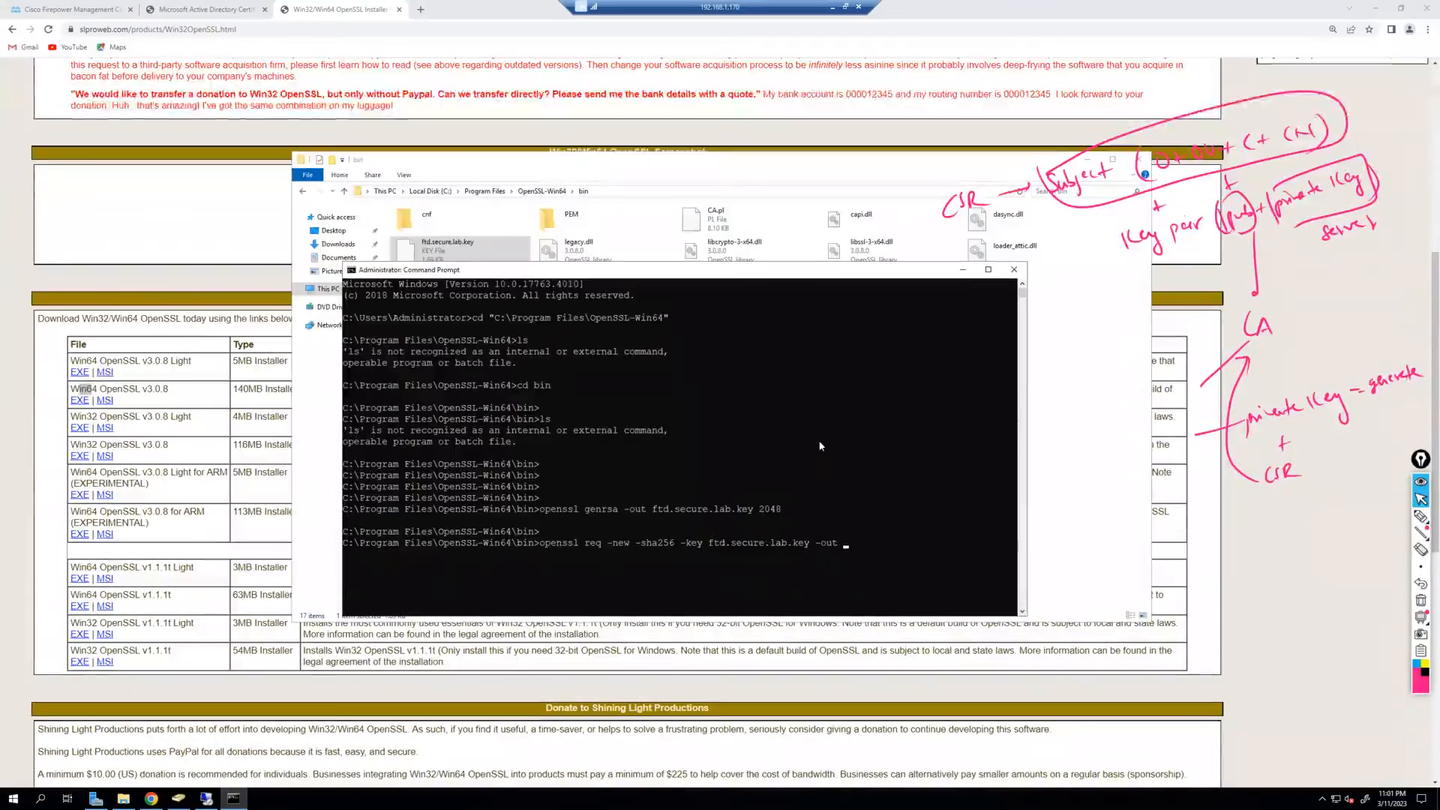
type("ftd.secure.lab")
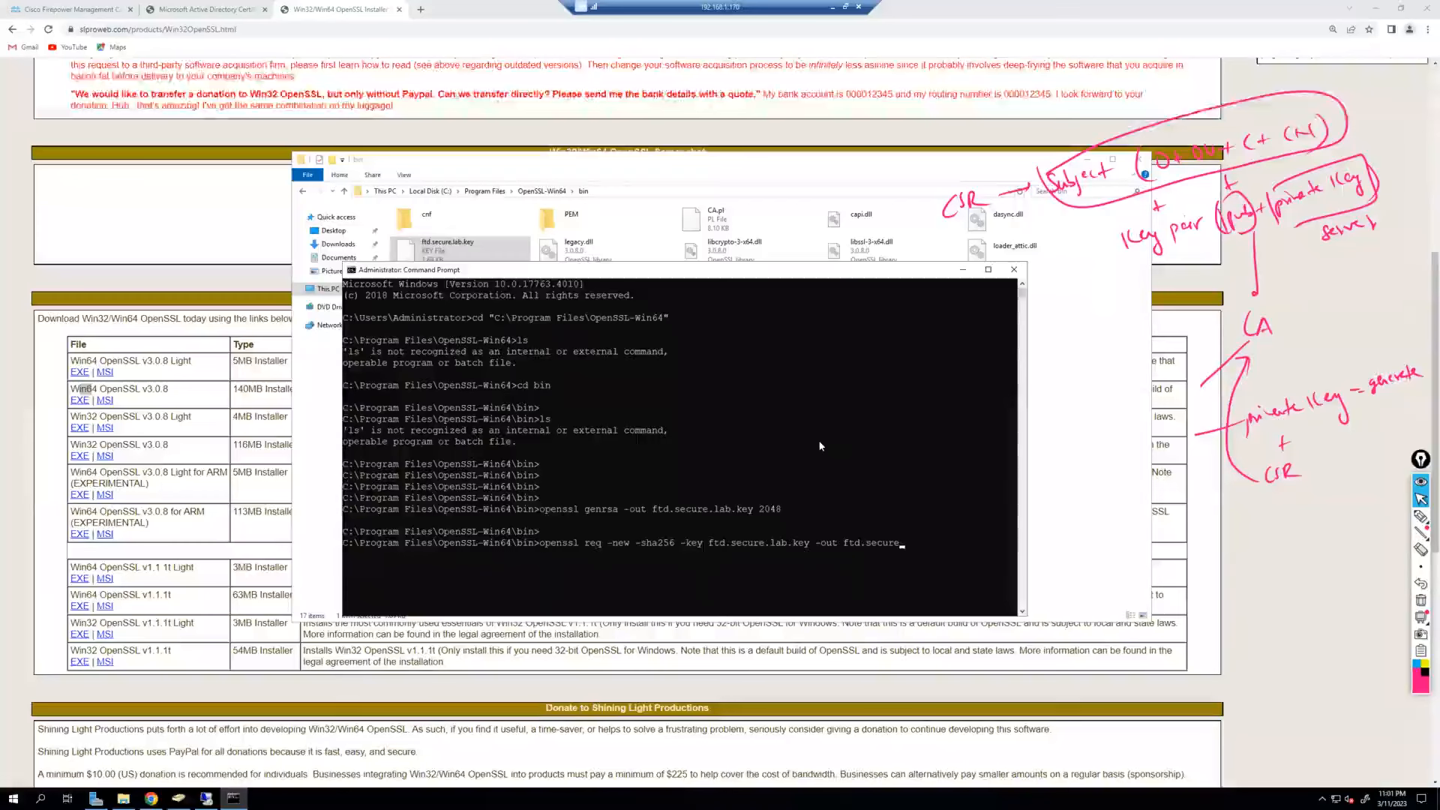
type(".csr")
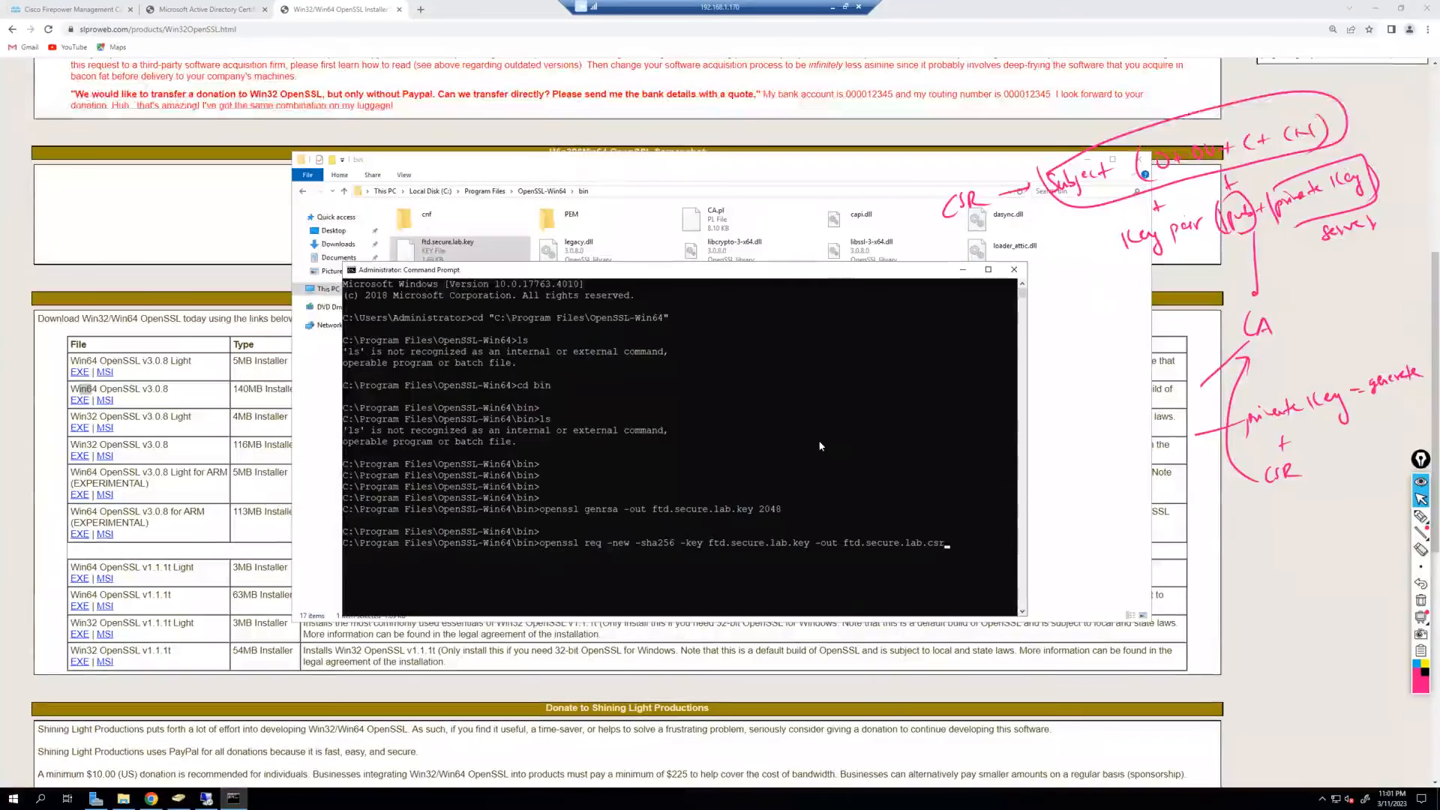
key("Return")
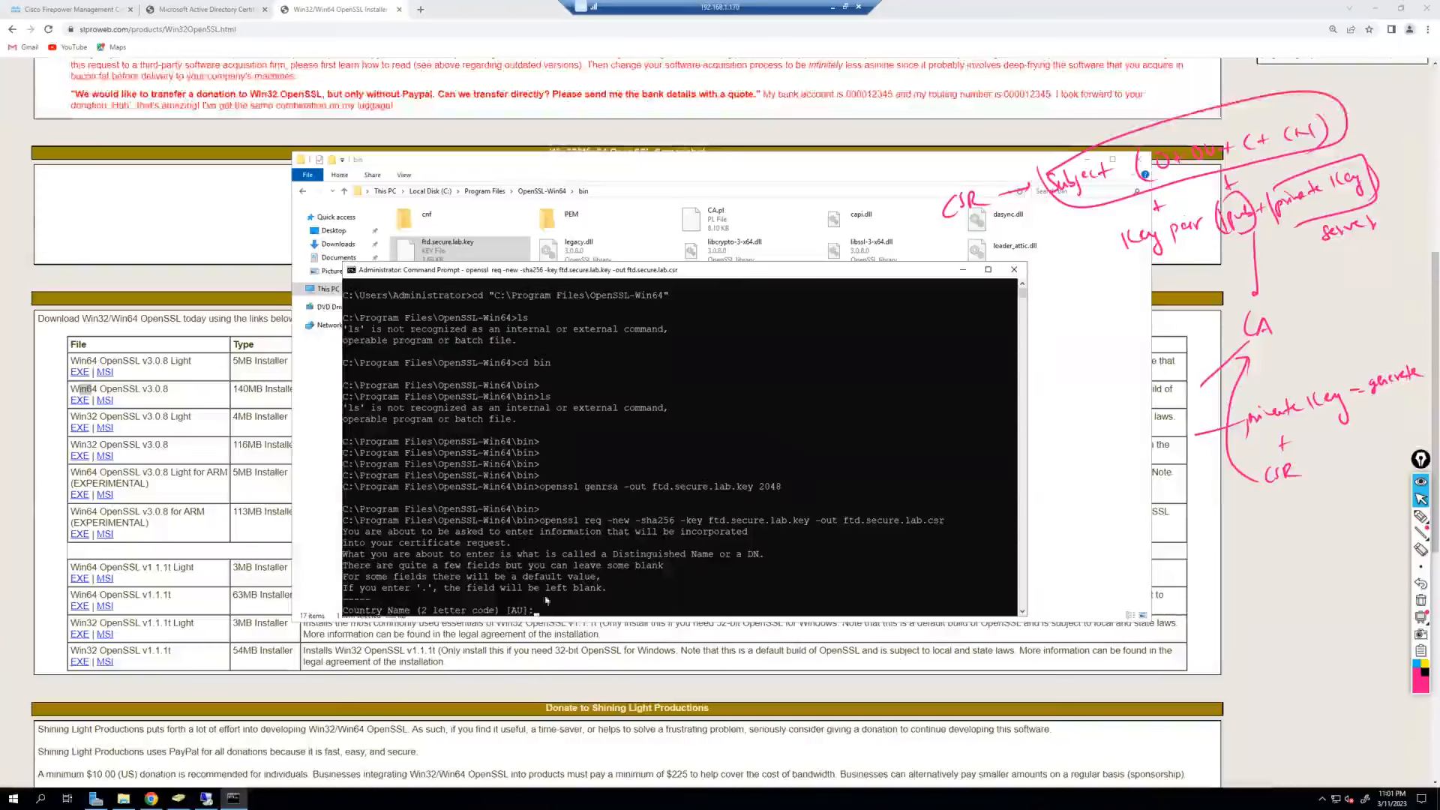
Enter country IN, state HR, locality GGN, organization and unit Secure-Lab.
type("I")
type("N")
key("Return")
type("HR")
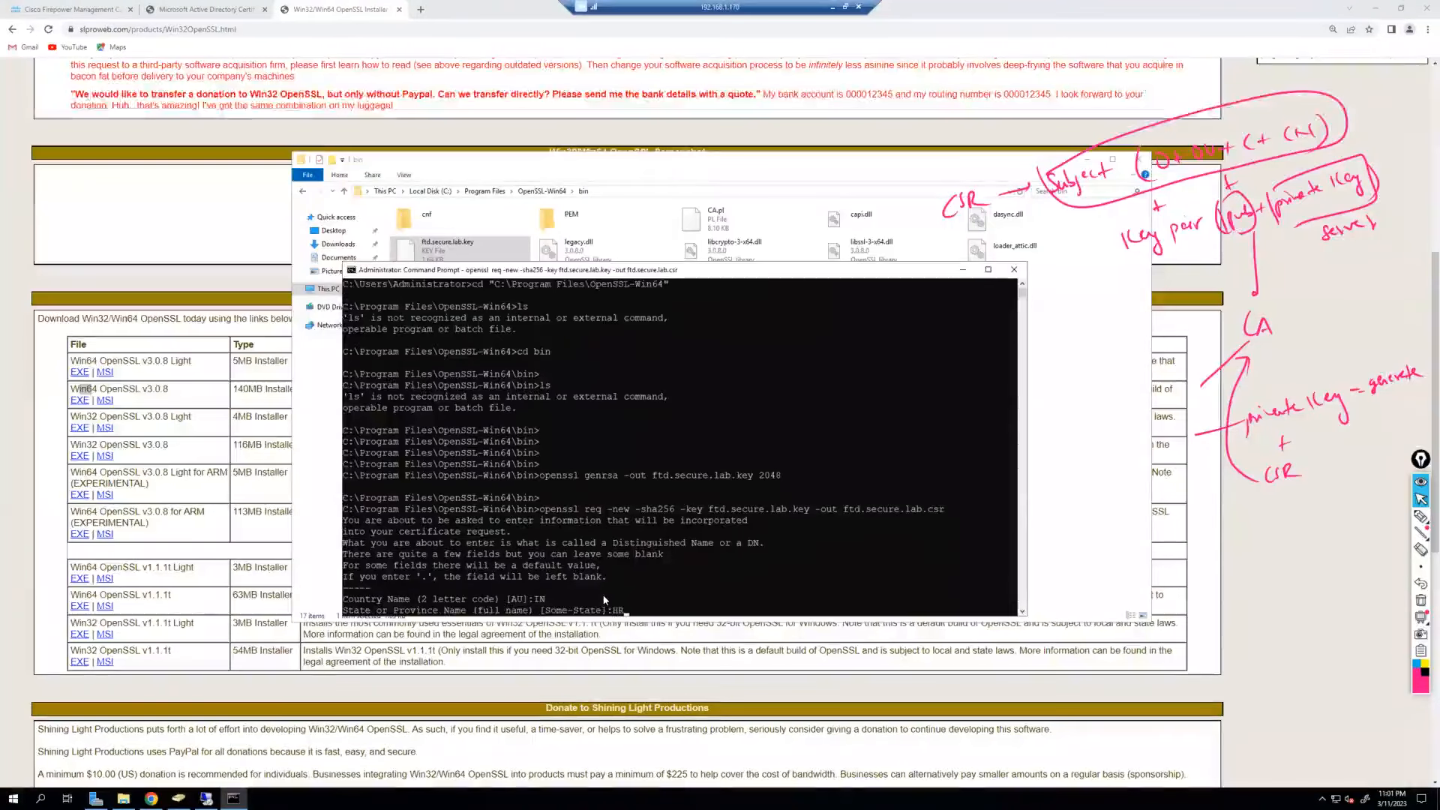
key("Return")
type("GGN")
key("Return")
type("SEuc")
key("BackSpace")
key("BackSpace")
key("BackSpace")
type("ecure-Lab")
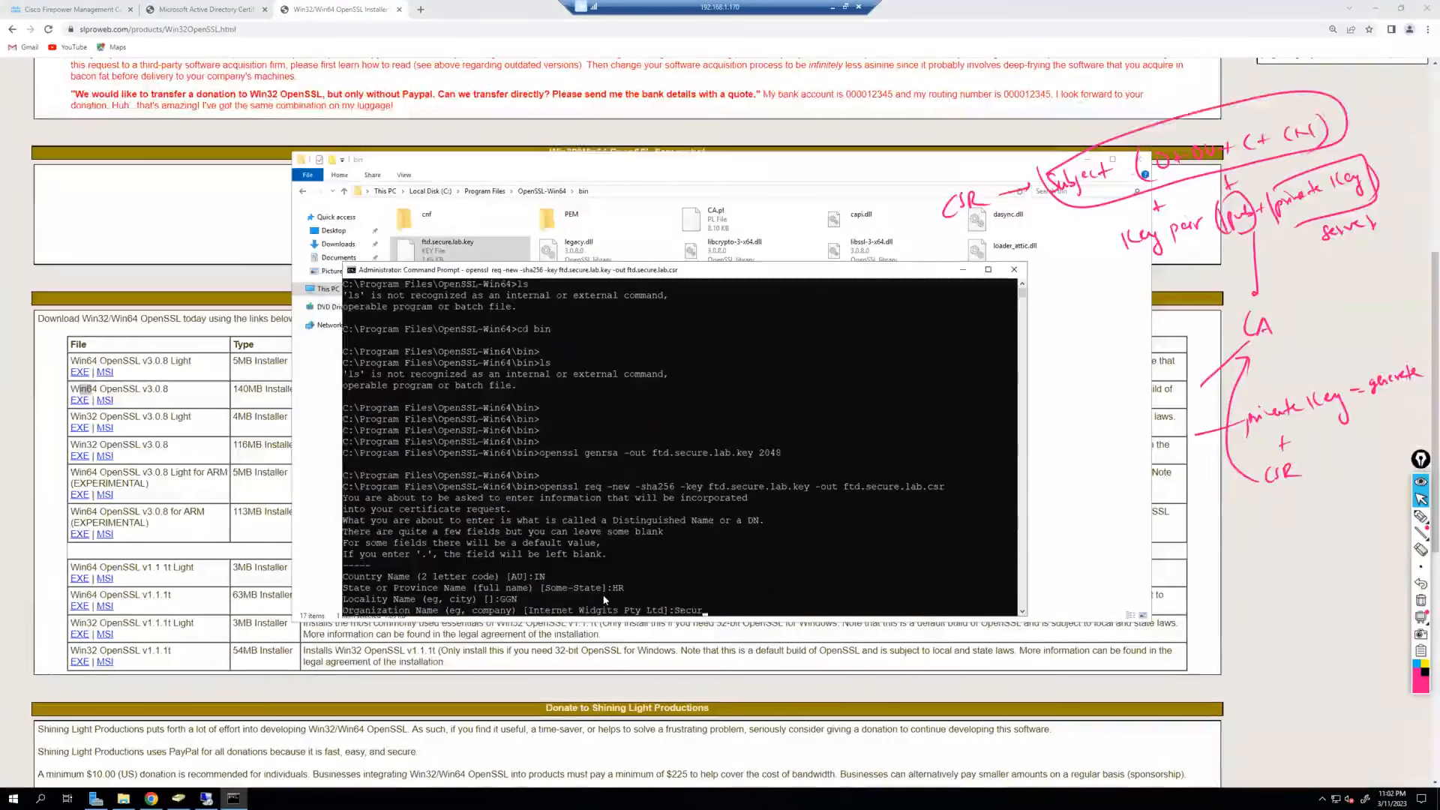
key("Return")
type("Secure-Lab")
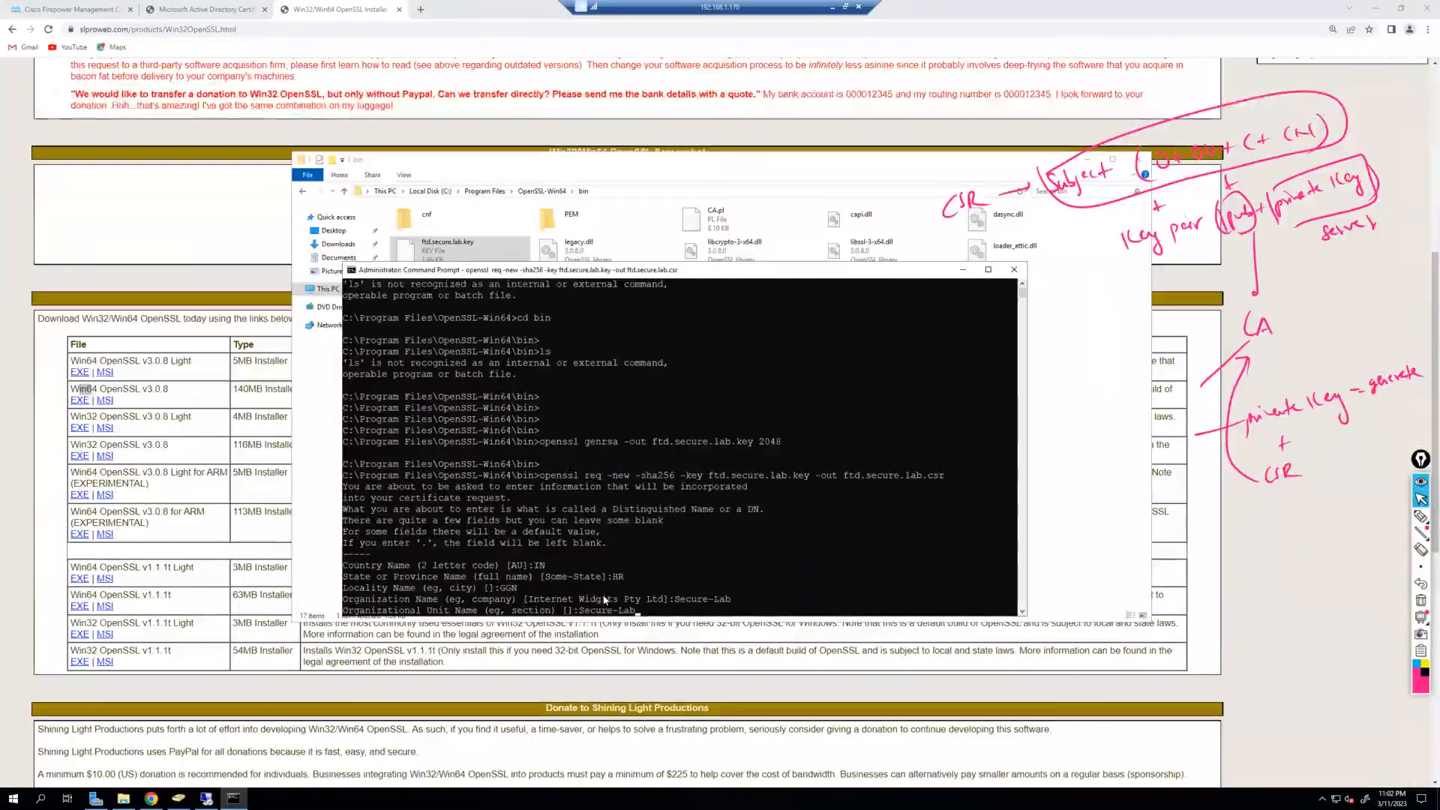
key("Return")
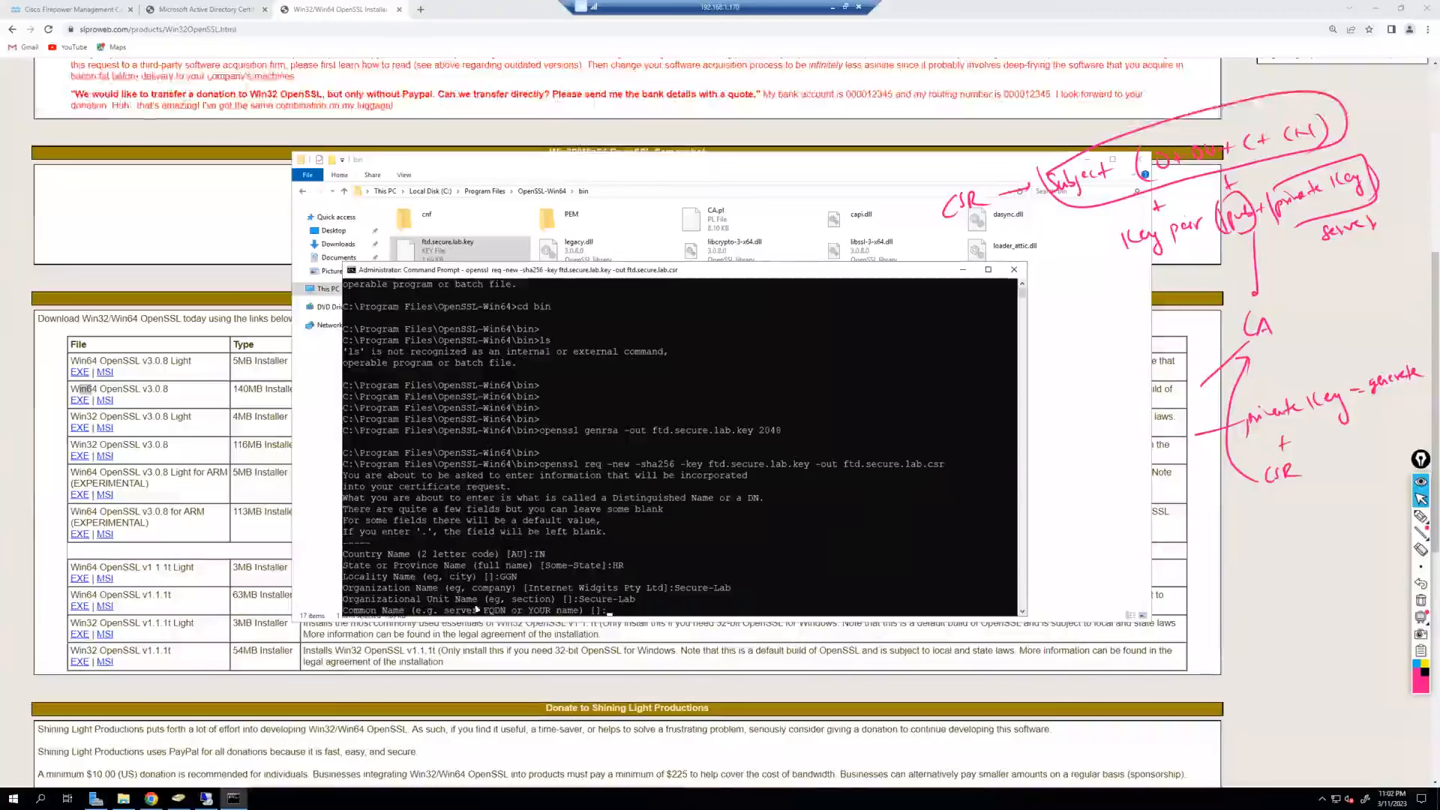
Set common name ftd-01.captive.secure.lab and leave email, challenge password and company blank.
left_click(448, 611)
left_click_drag(458, 616, 575, 408)
left_click(665, 397)
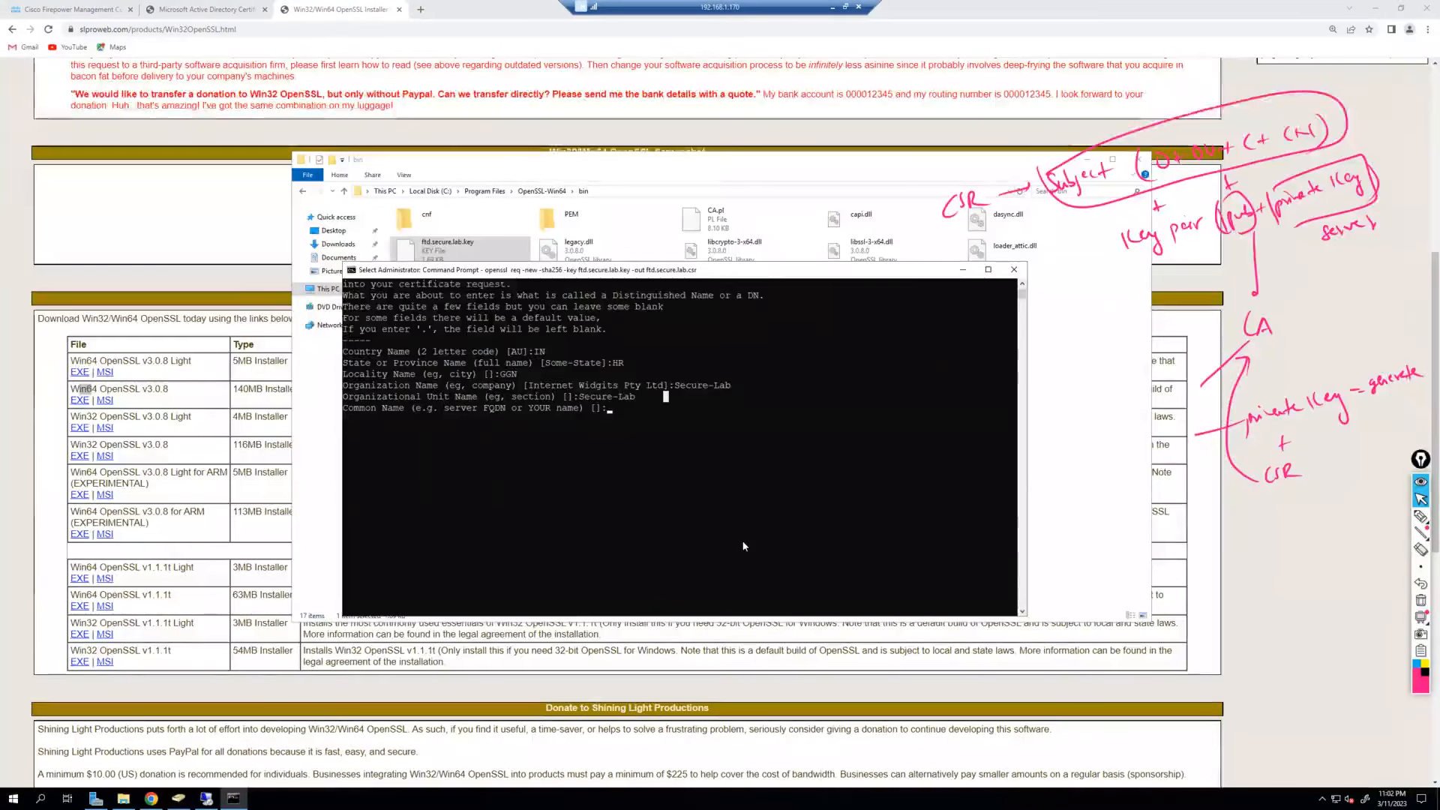
type("f")
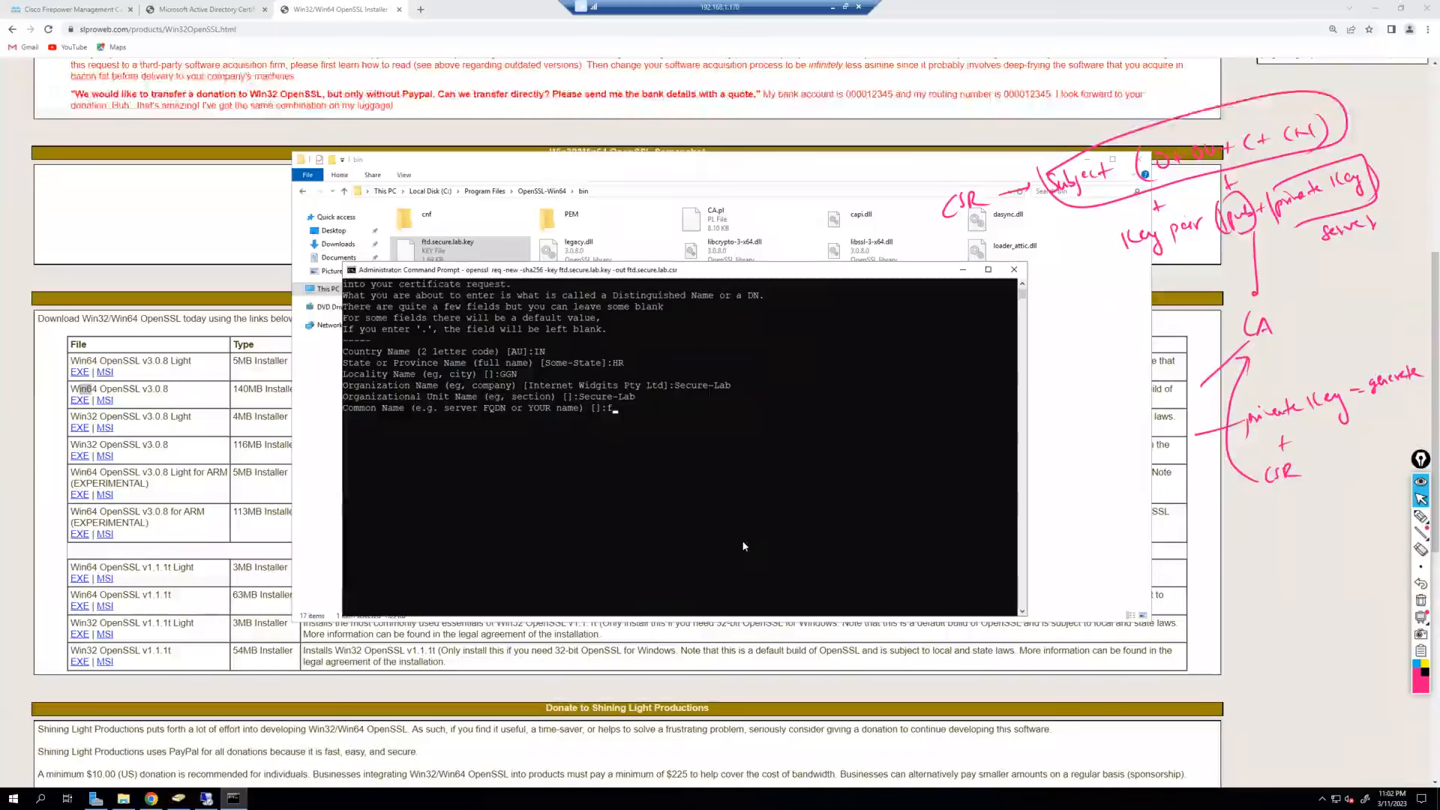
type("td-01.captive.secure.lanb")
key("BackSpace")
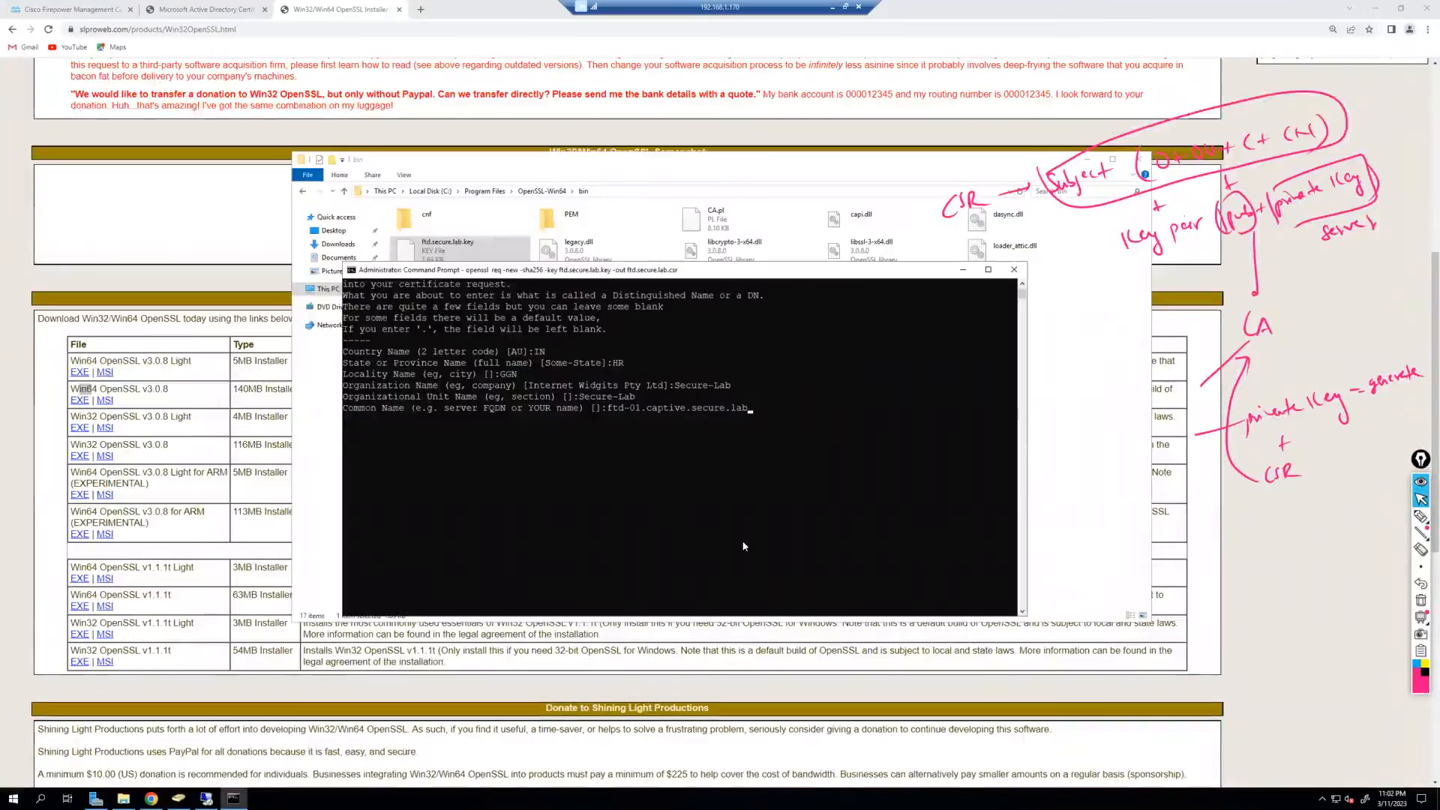
key("Return")
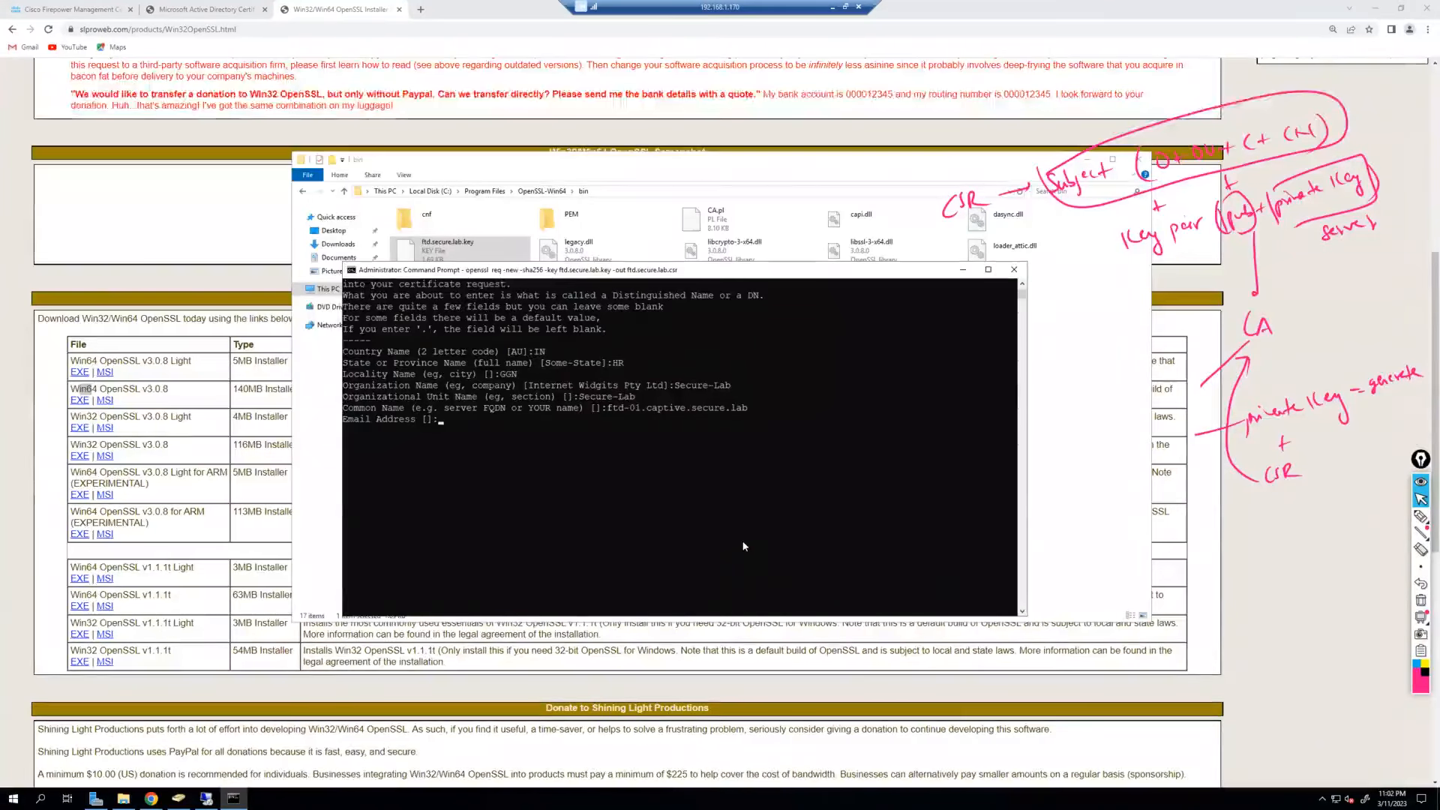
key("Return")
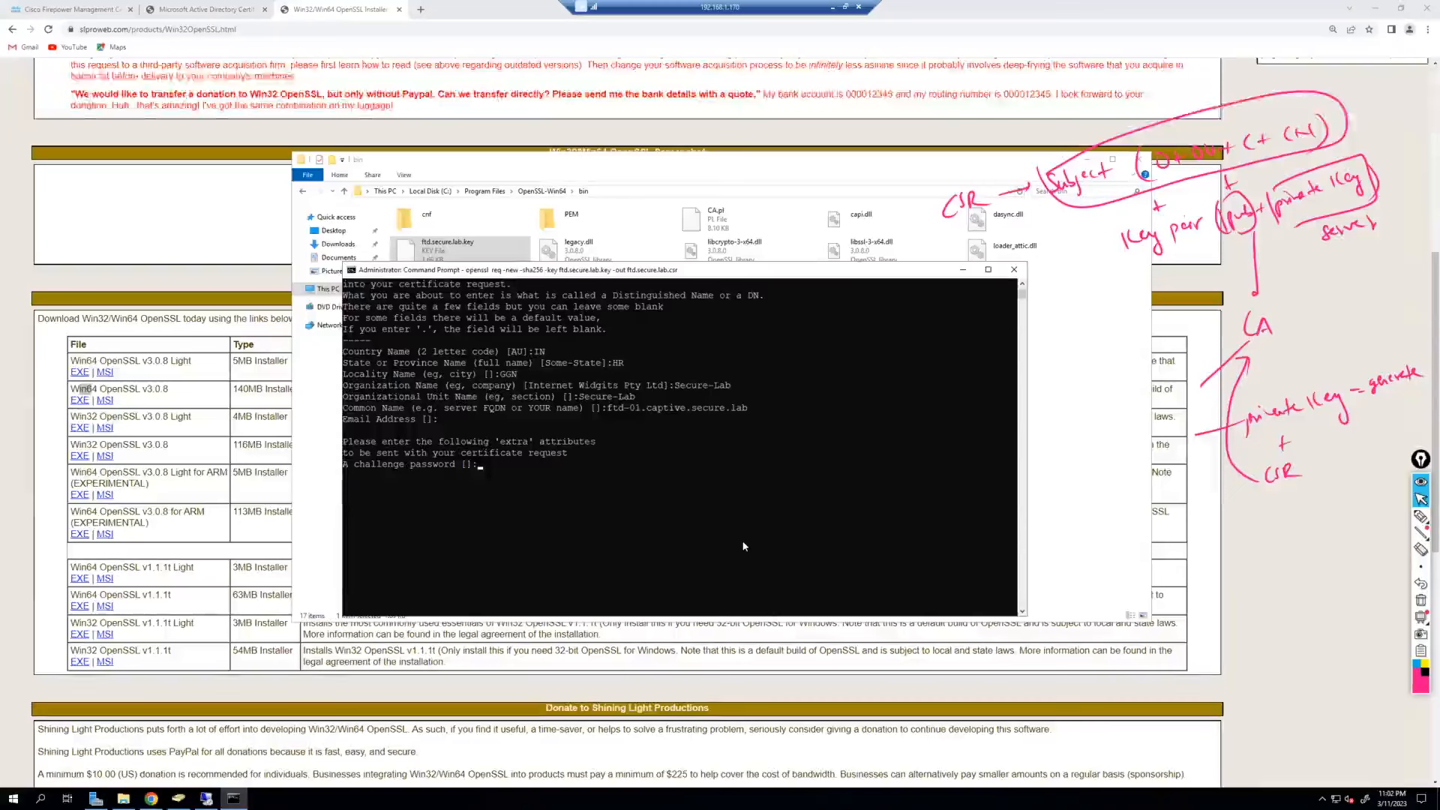
key("Return")
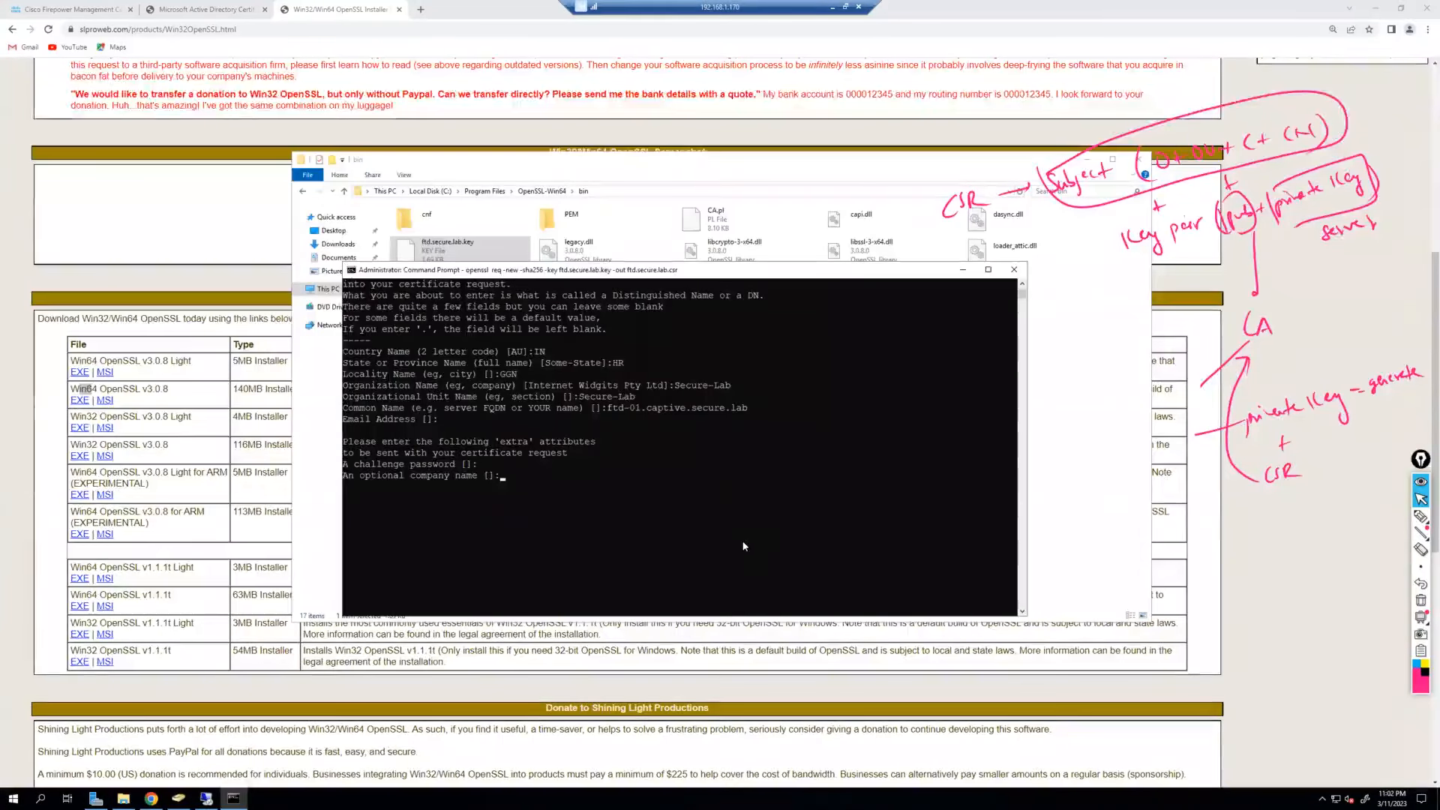
key("Return")
key("Return")
key("Return")
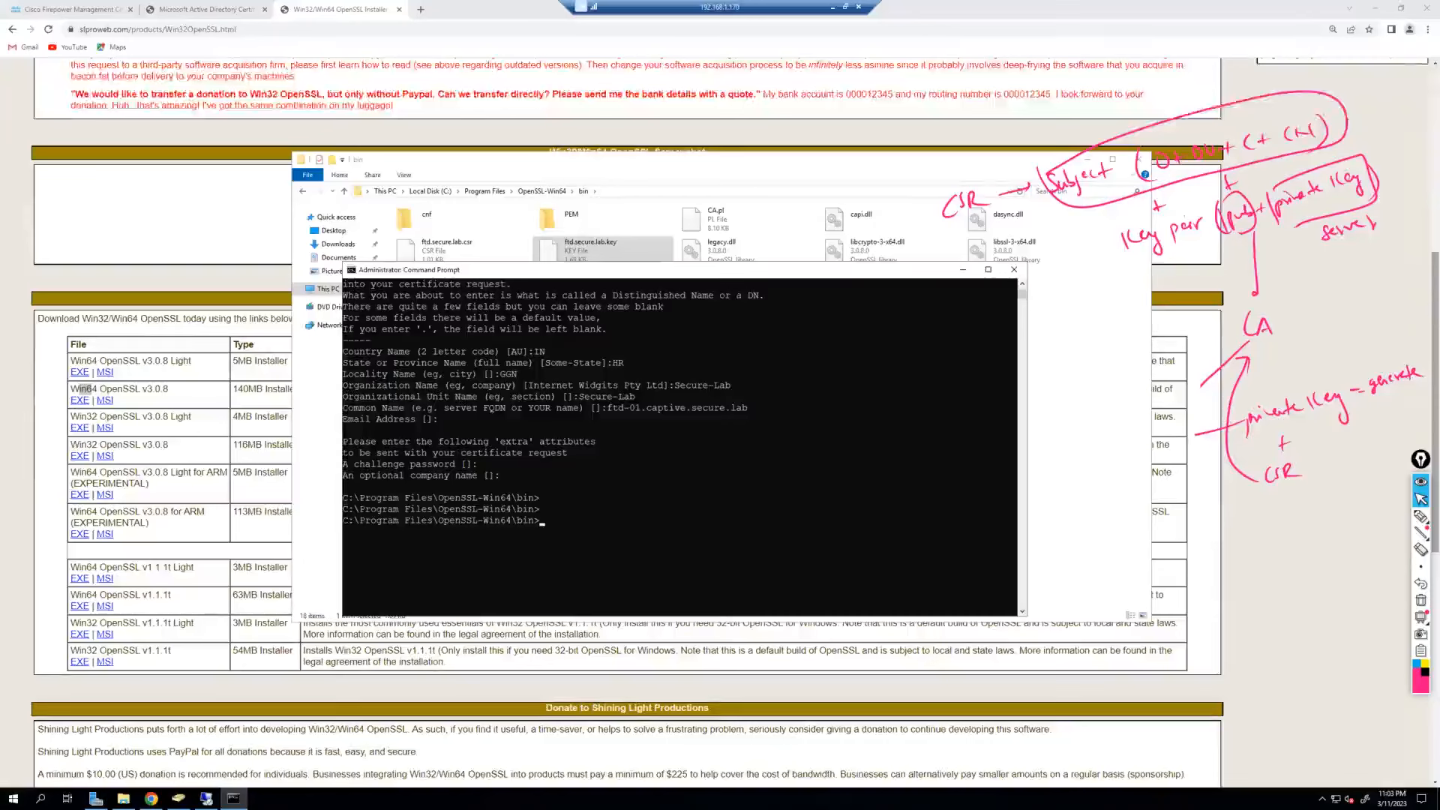
Decode the CSR with openssl req -text -in ftd.secure.lab.csr -noout.
left_click(641, 476)
type("openssl")
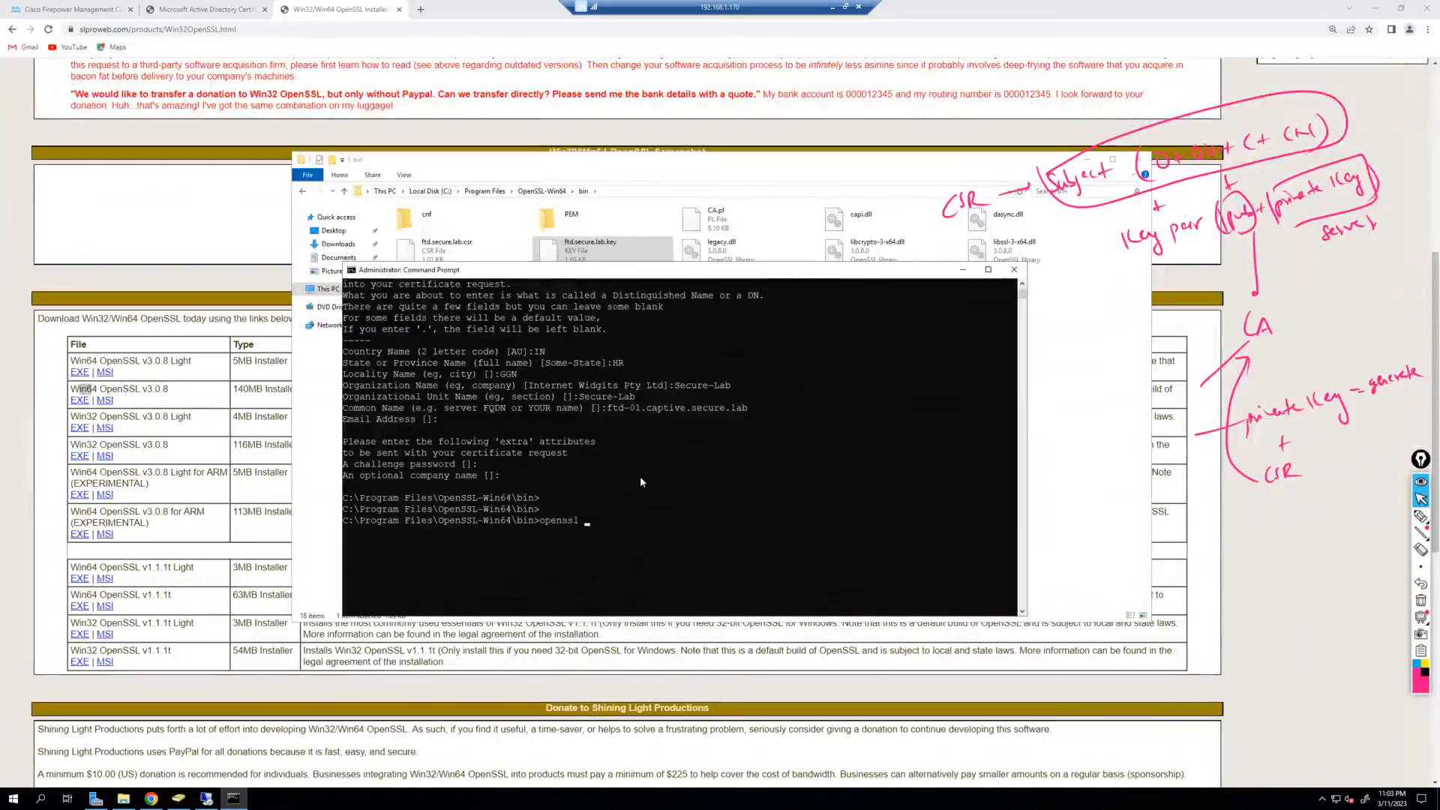
type("req -text -in")
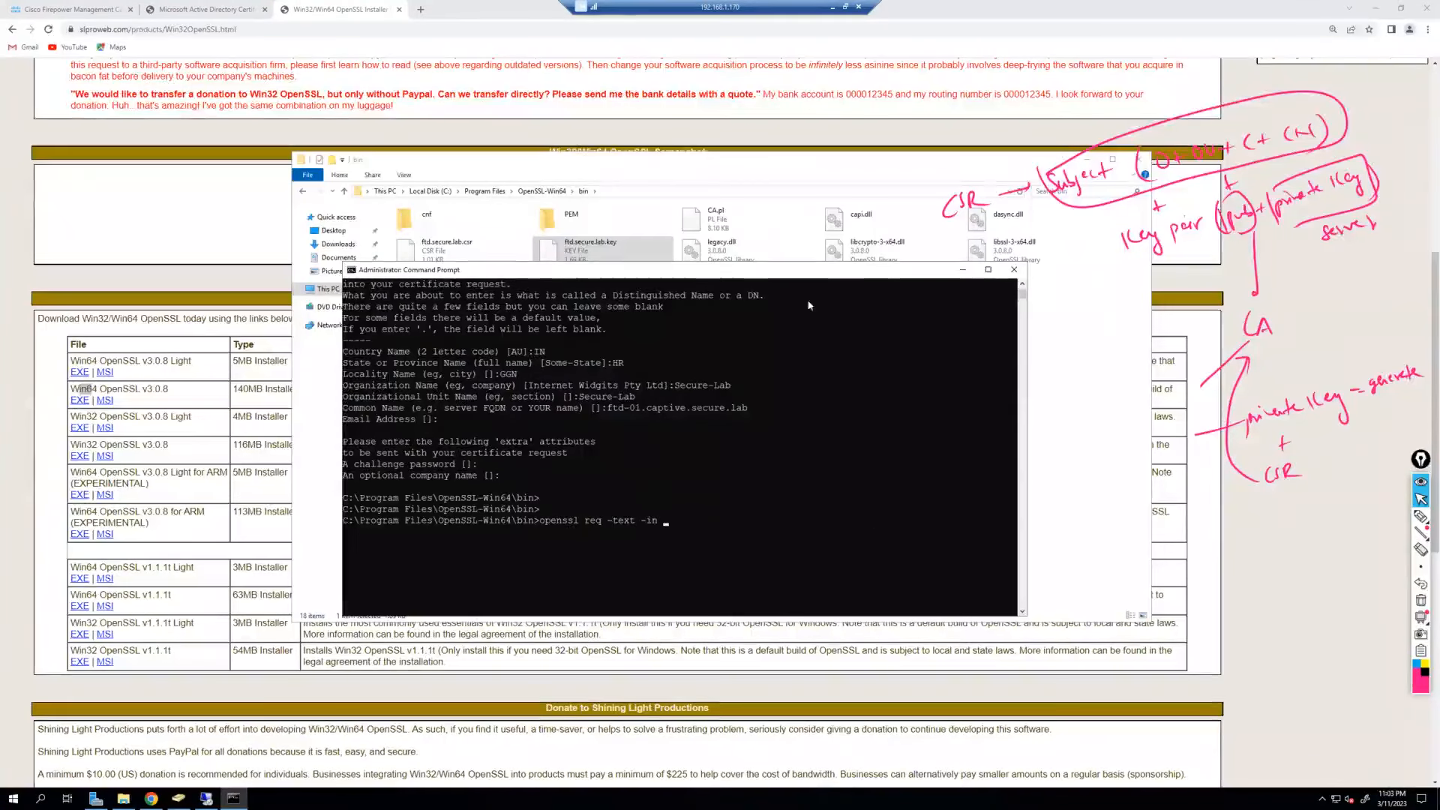
type("ftd.")
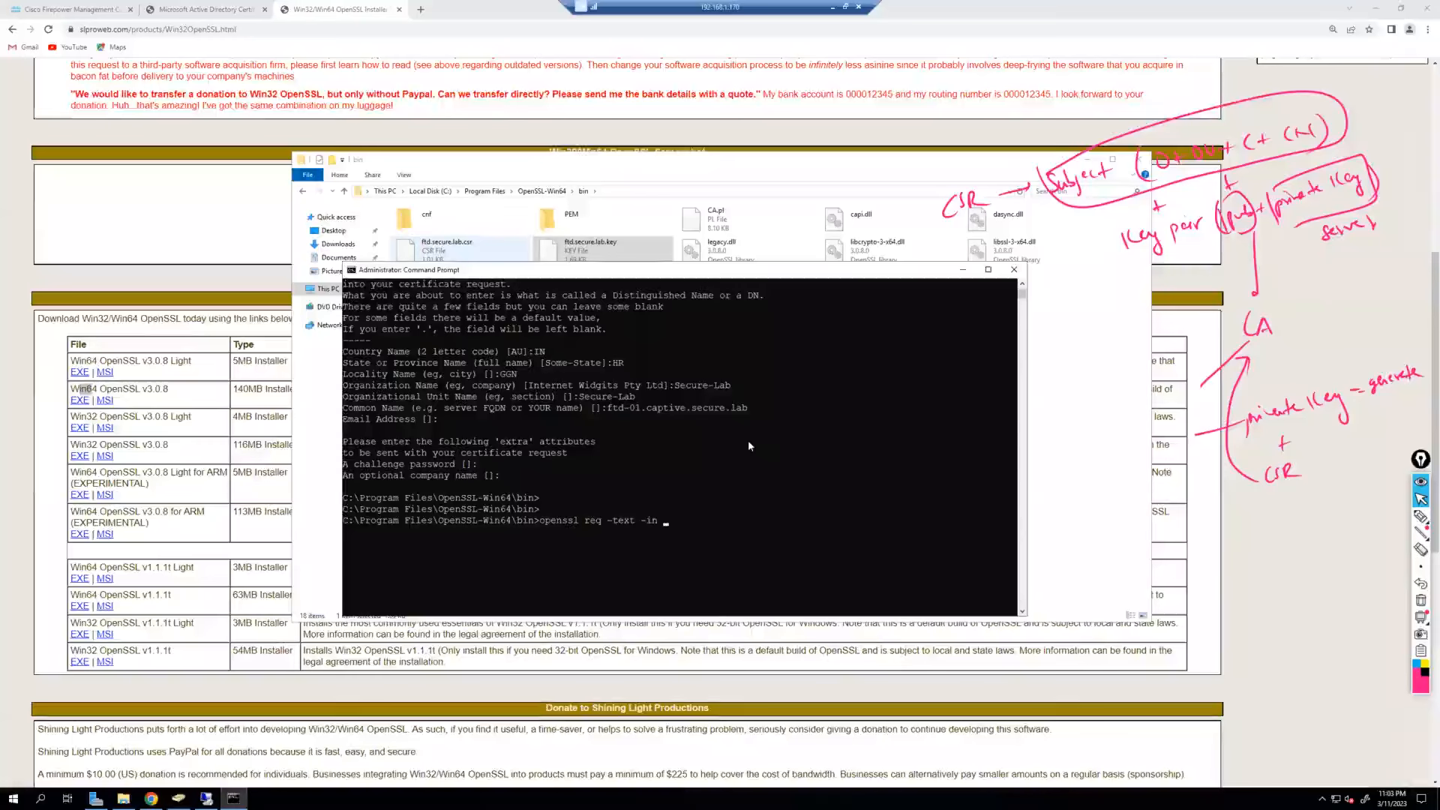
type("secure")
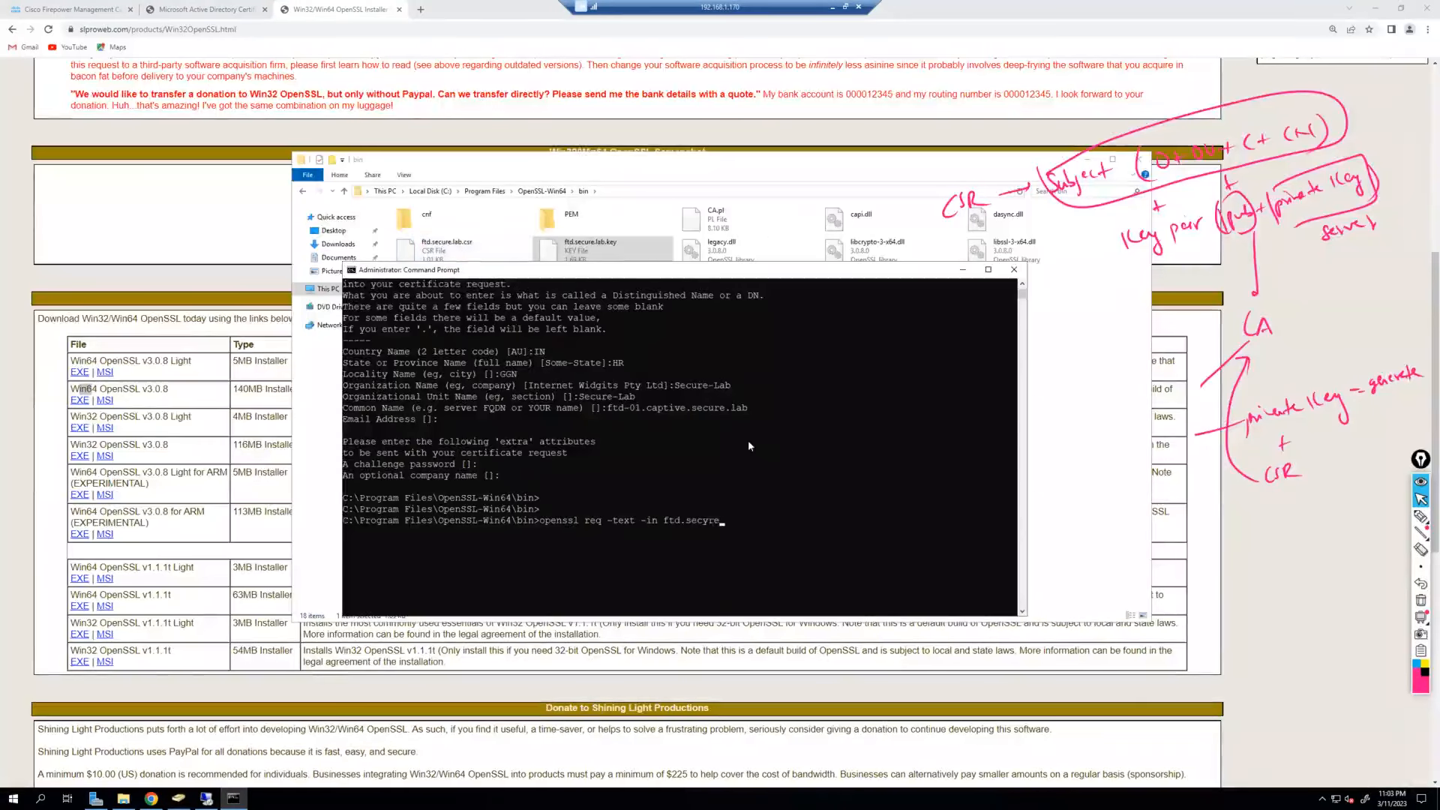
type(".l")
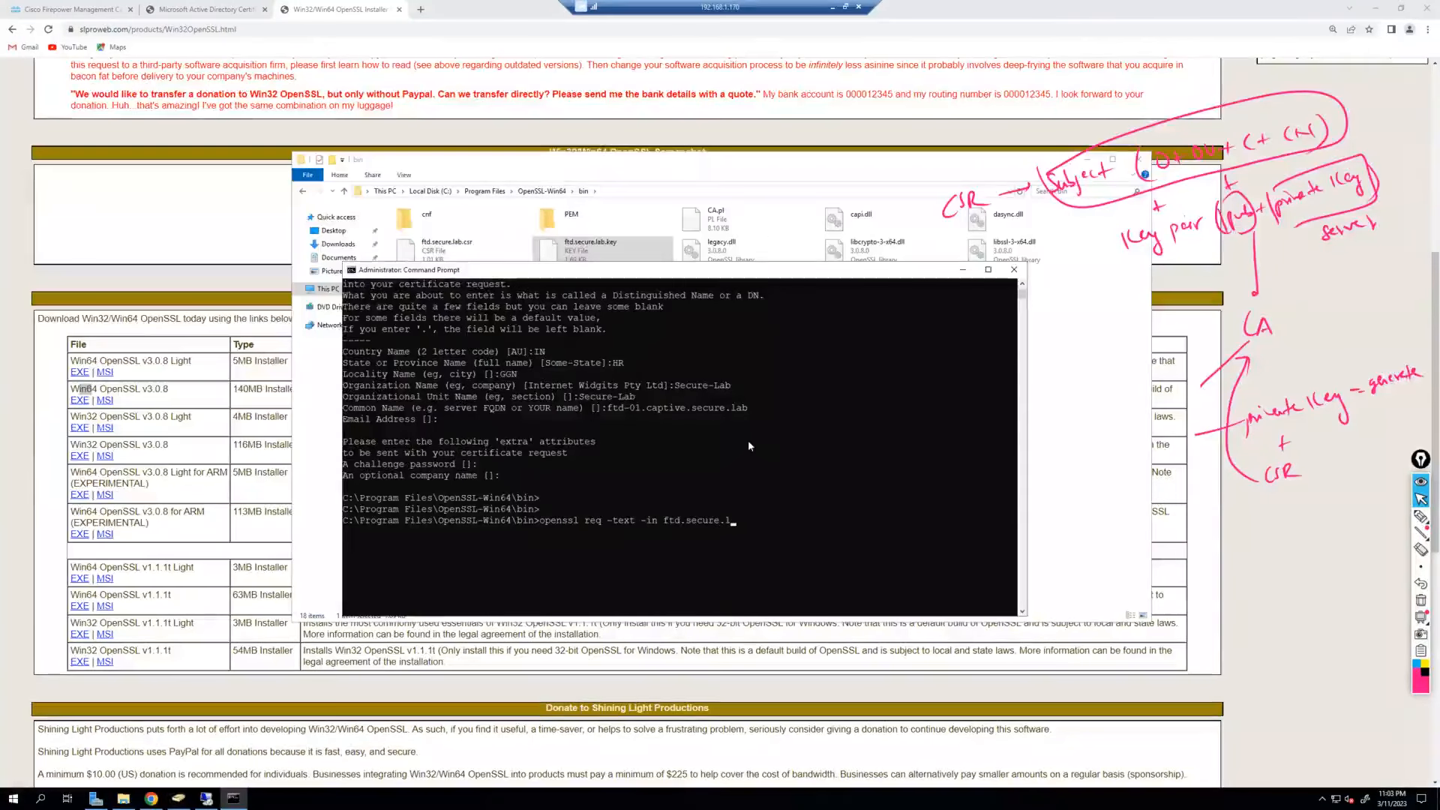
type("ab.csr ")
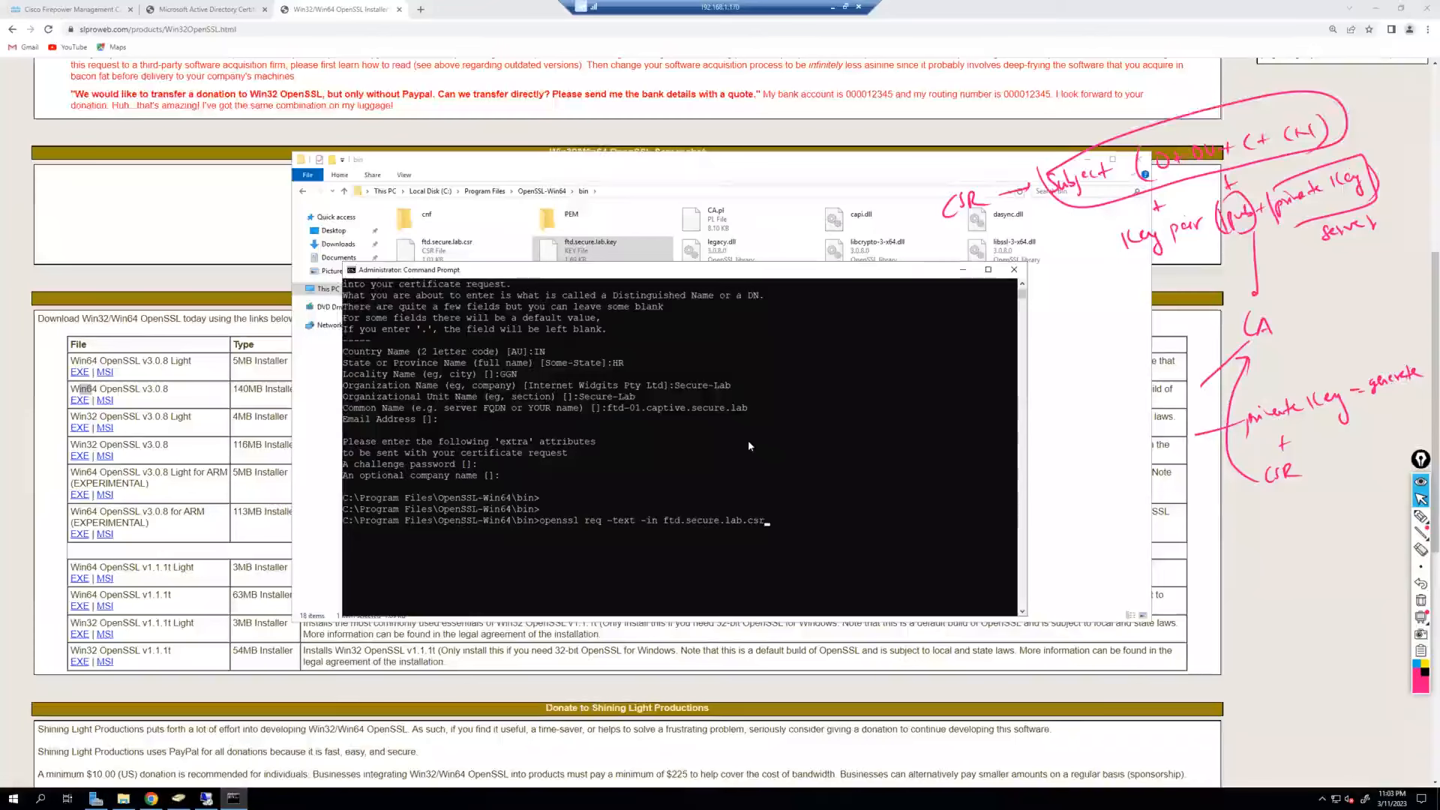
type("-noout")
key("Return")
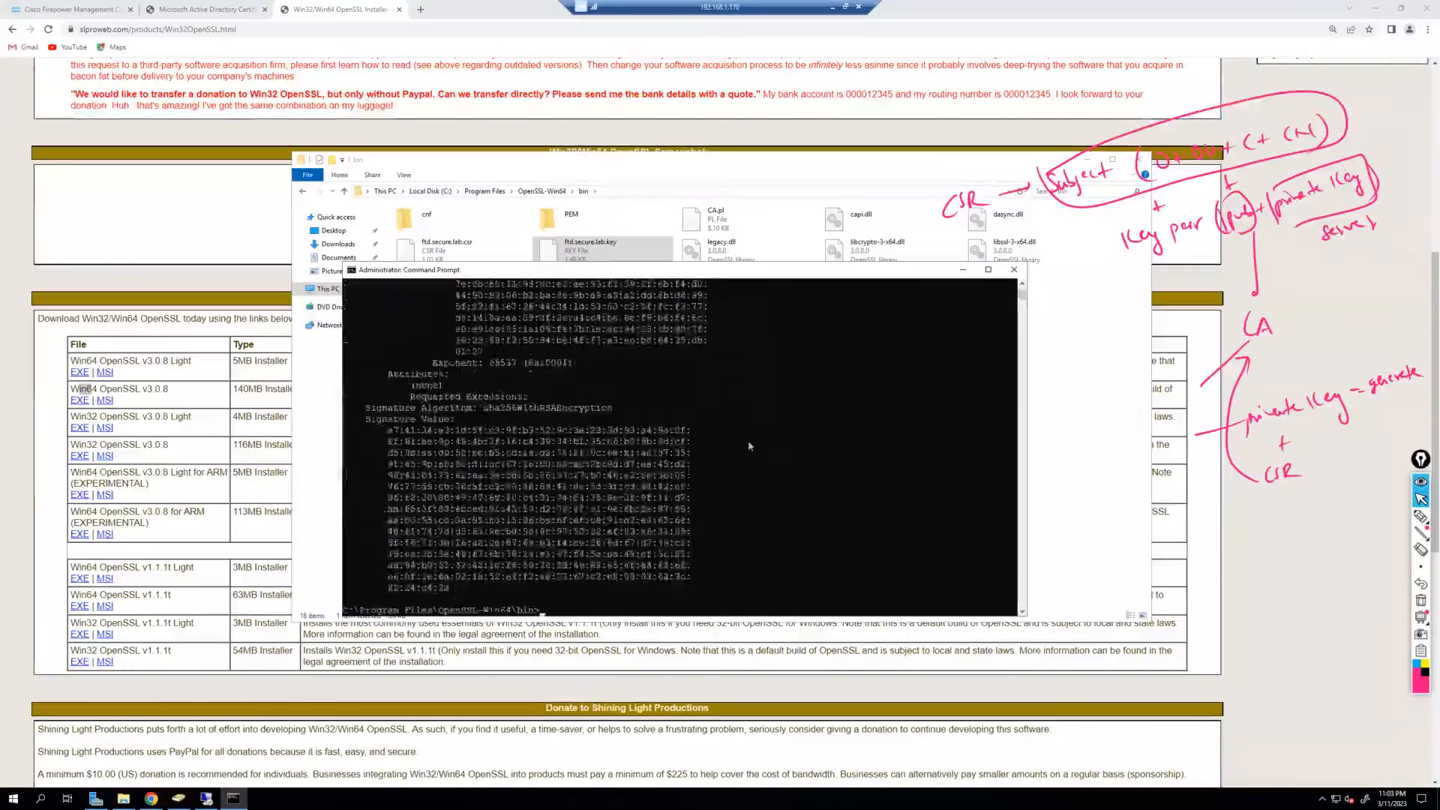
scroll(548, 469, "up", 3)
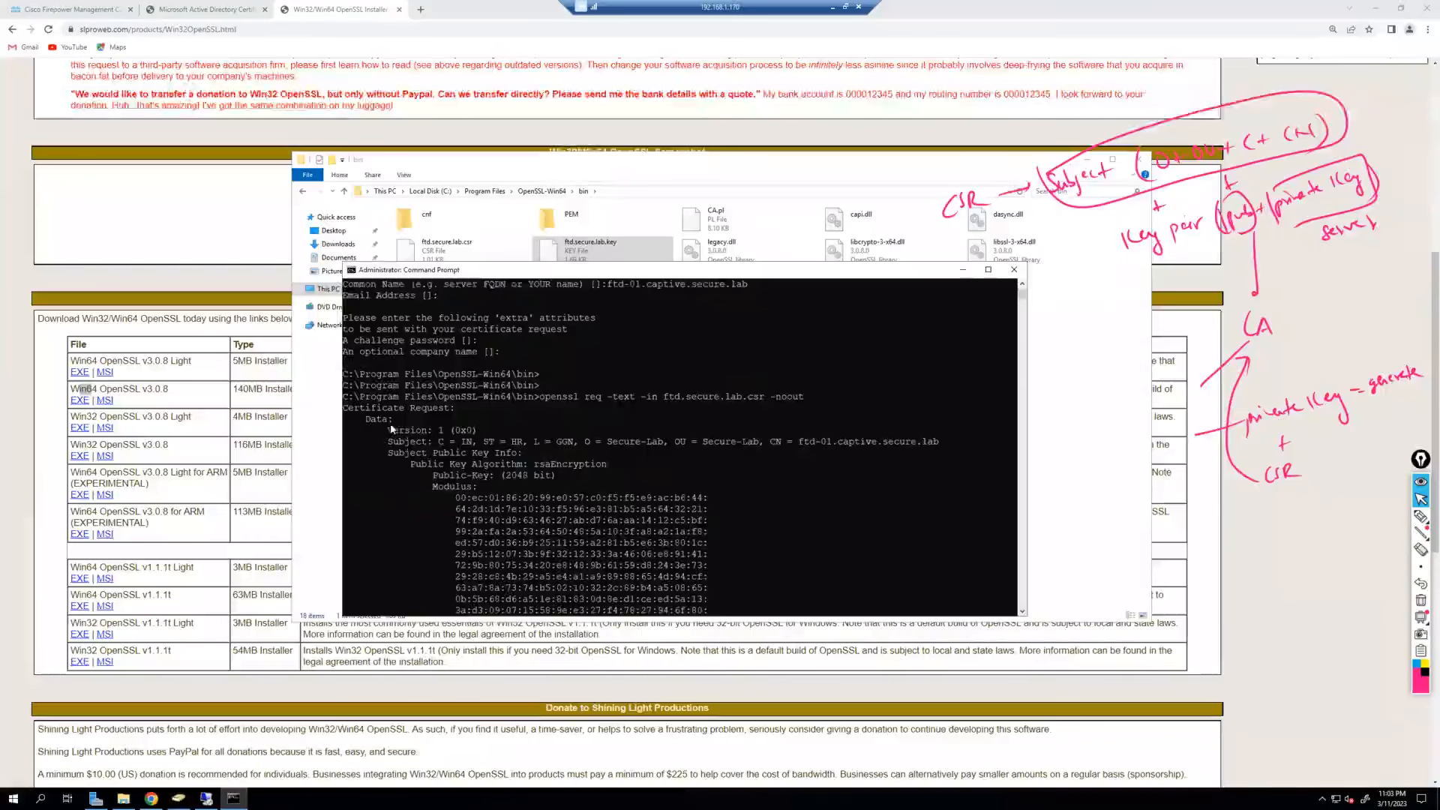
scroll(392, 426, "down", 10)
scroll(457, 463, "up", 12)
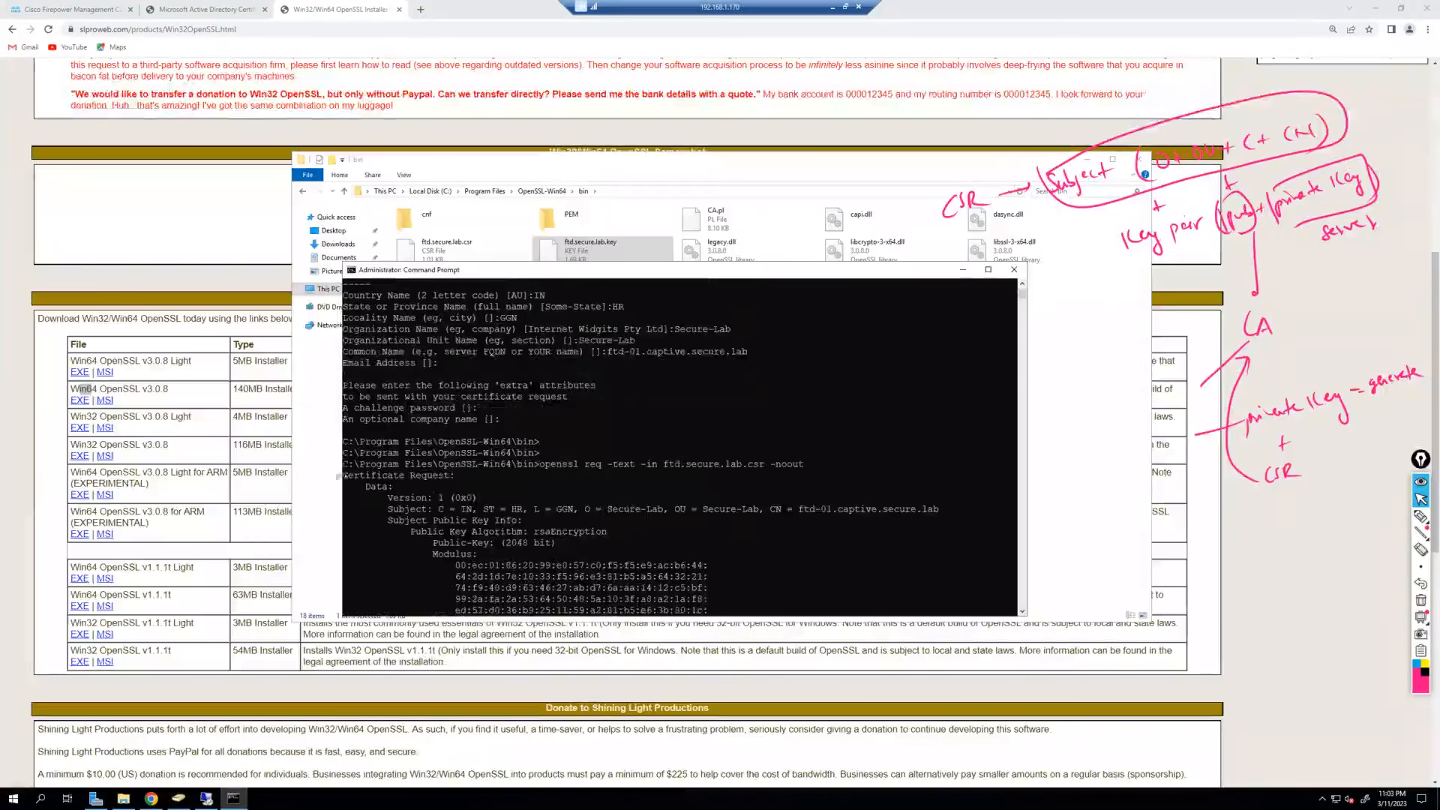
Highlight the CSR's subject, 2048-bit RSA public key and signature sections.
left_click_drag(342, 477, 533, 481)
left_click_drag(673, 512, 941, 514)
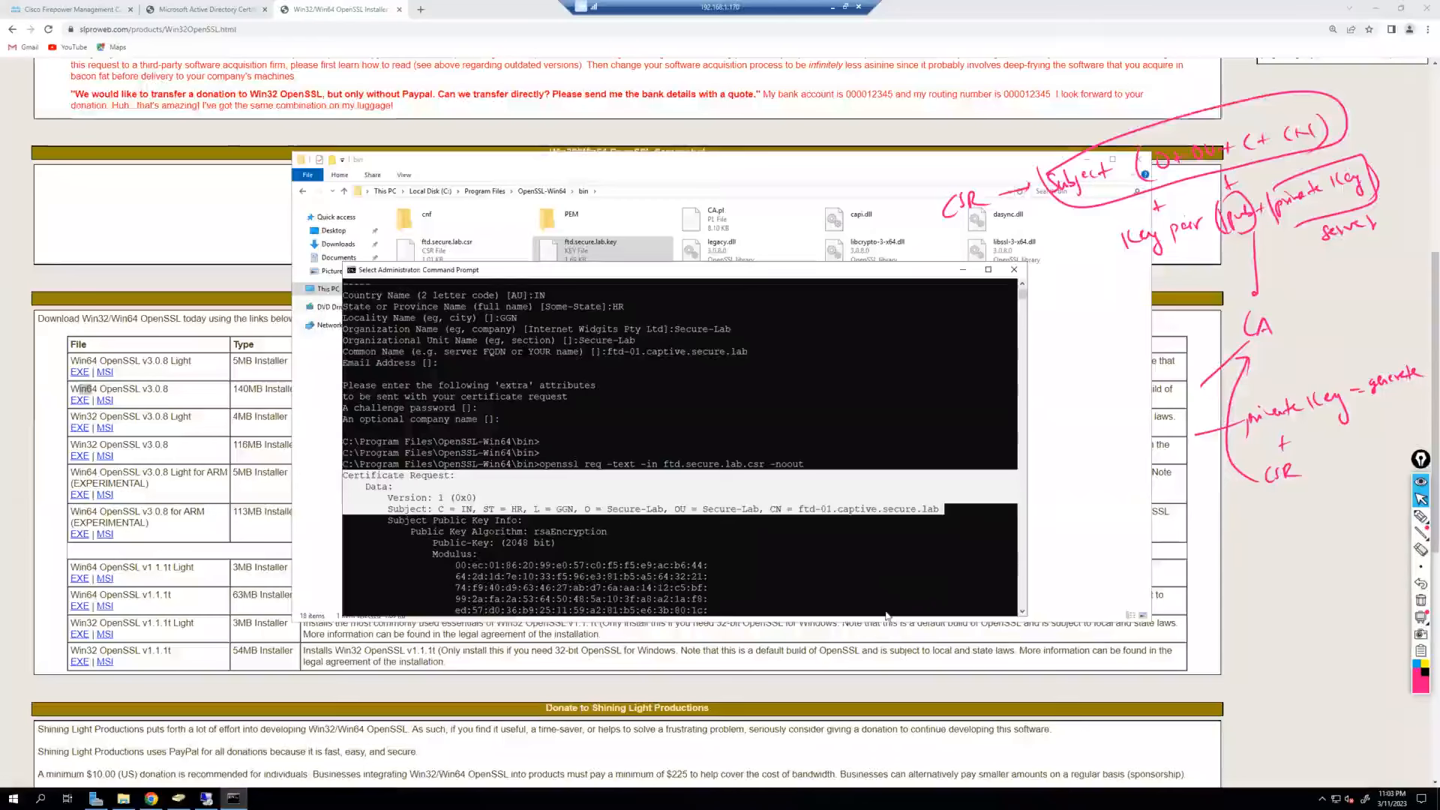
scroll(711, 435, "down", 1)
left_click_drag(399, 499, 703, 543)
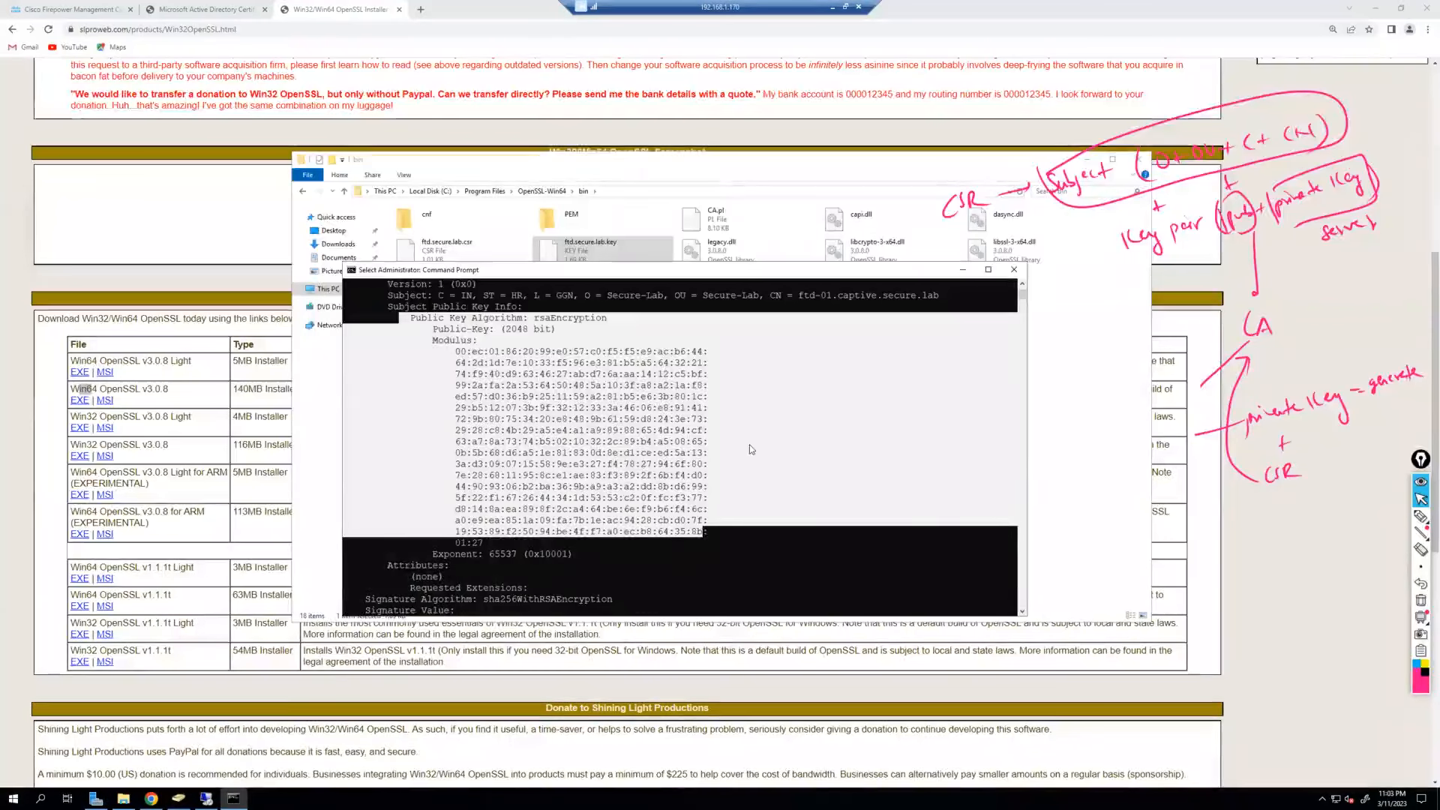
scroll(749, 444, "down", 5)
mouse_move(363, 430)
left_mouse_down()
mouse_move(600, 450)
mouse_move(694, 624)
mouse_move(684, 433)
left_mouse_up()
scroll(681, 525, "up", 4)
right_click(680, 523)
scroll(680, 523, "up", 15)
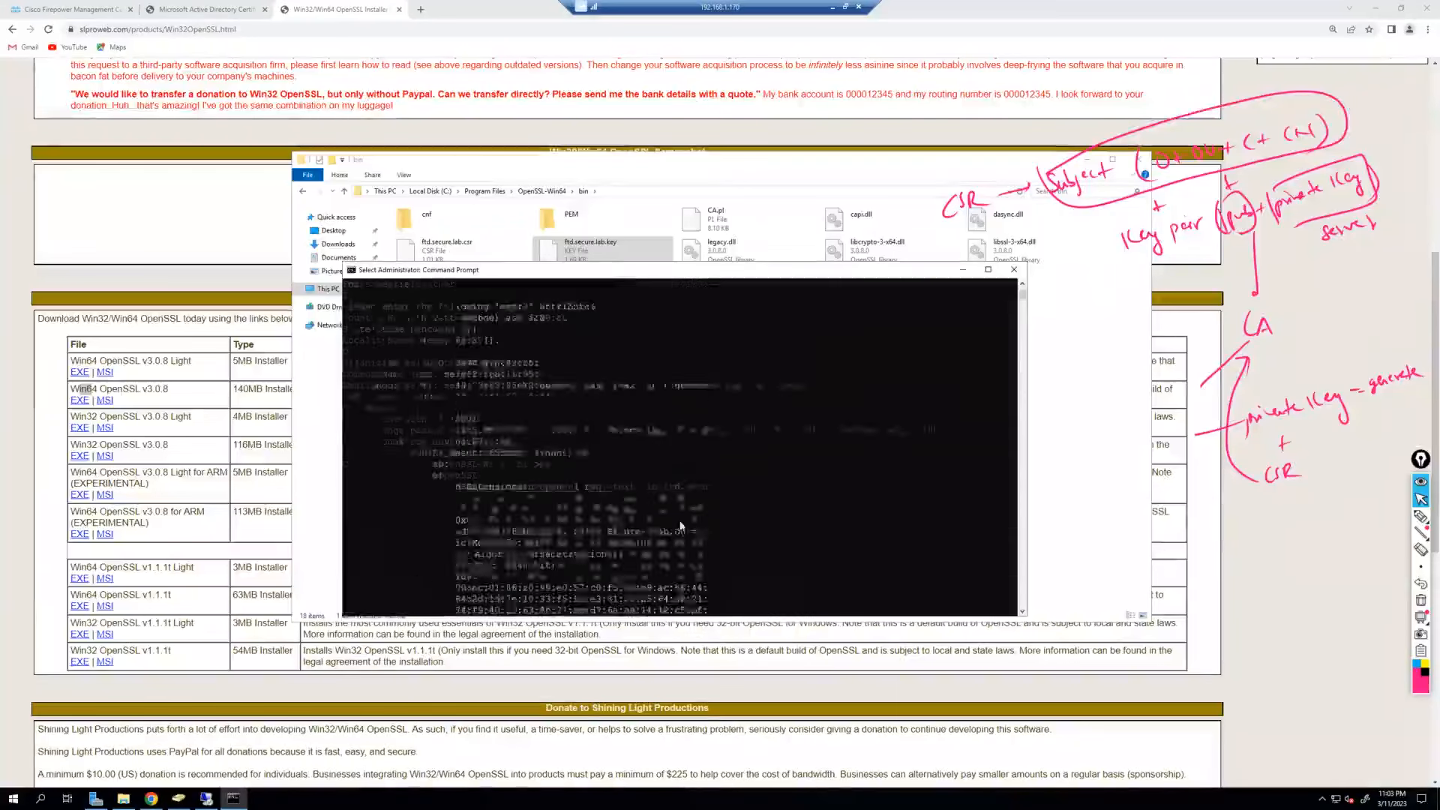
scroll(355, 377, "down", 3)
left_click_drag(357, 374, 709, 541)
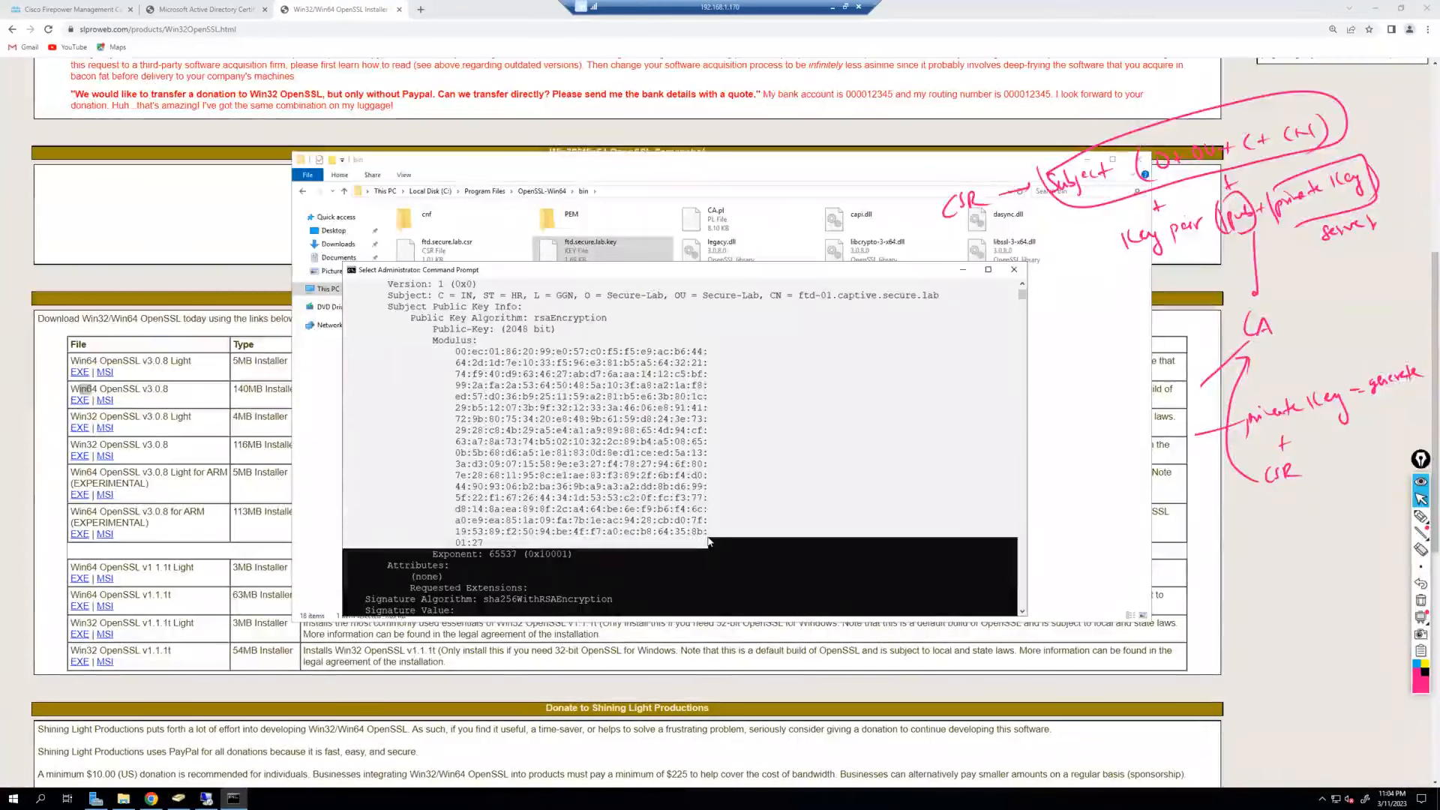
scroll(725, 484, "up", 8)
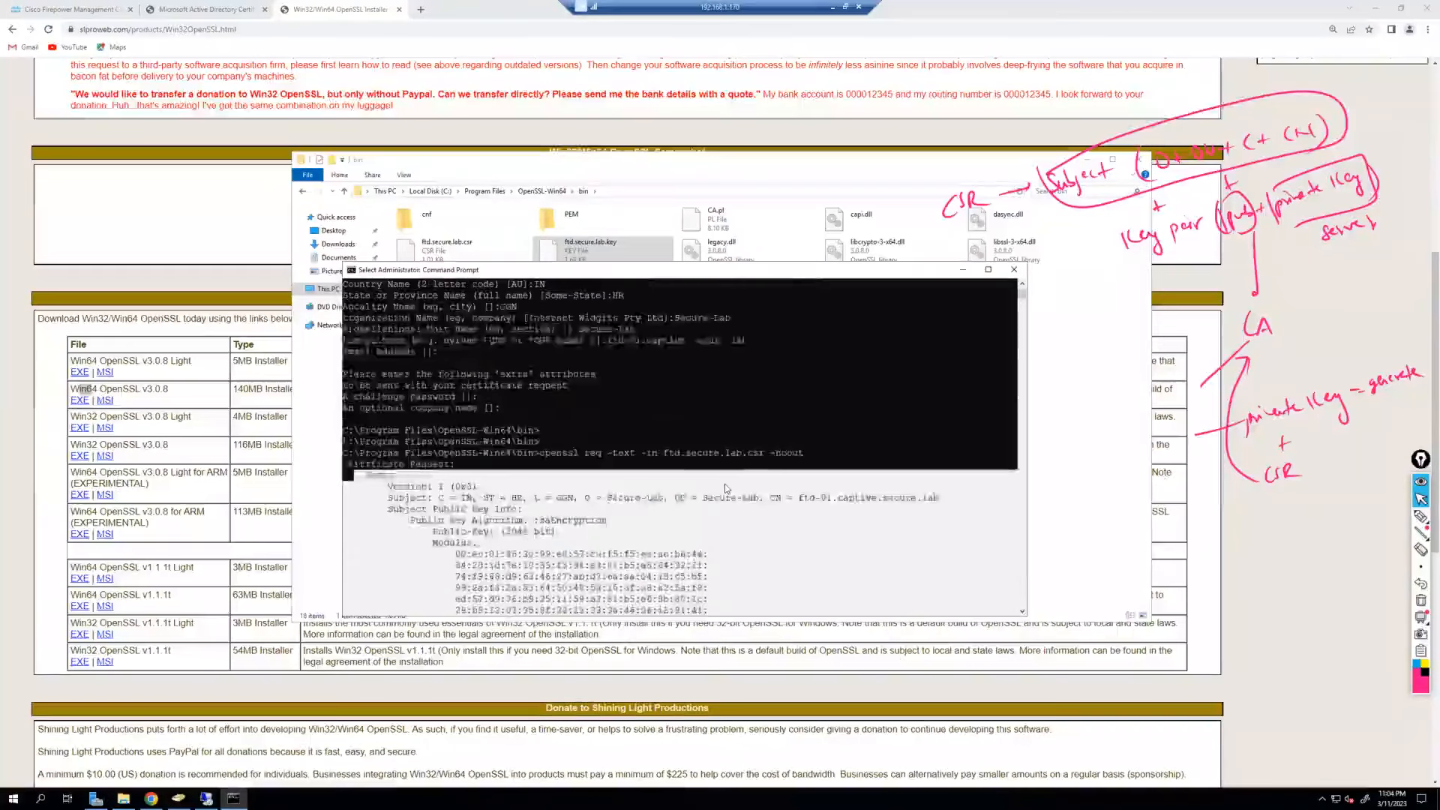
left_click(791, 442)
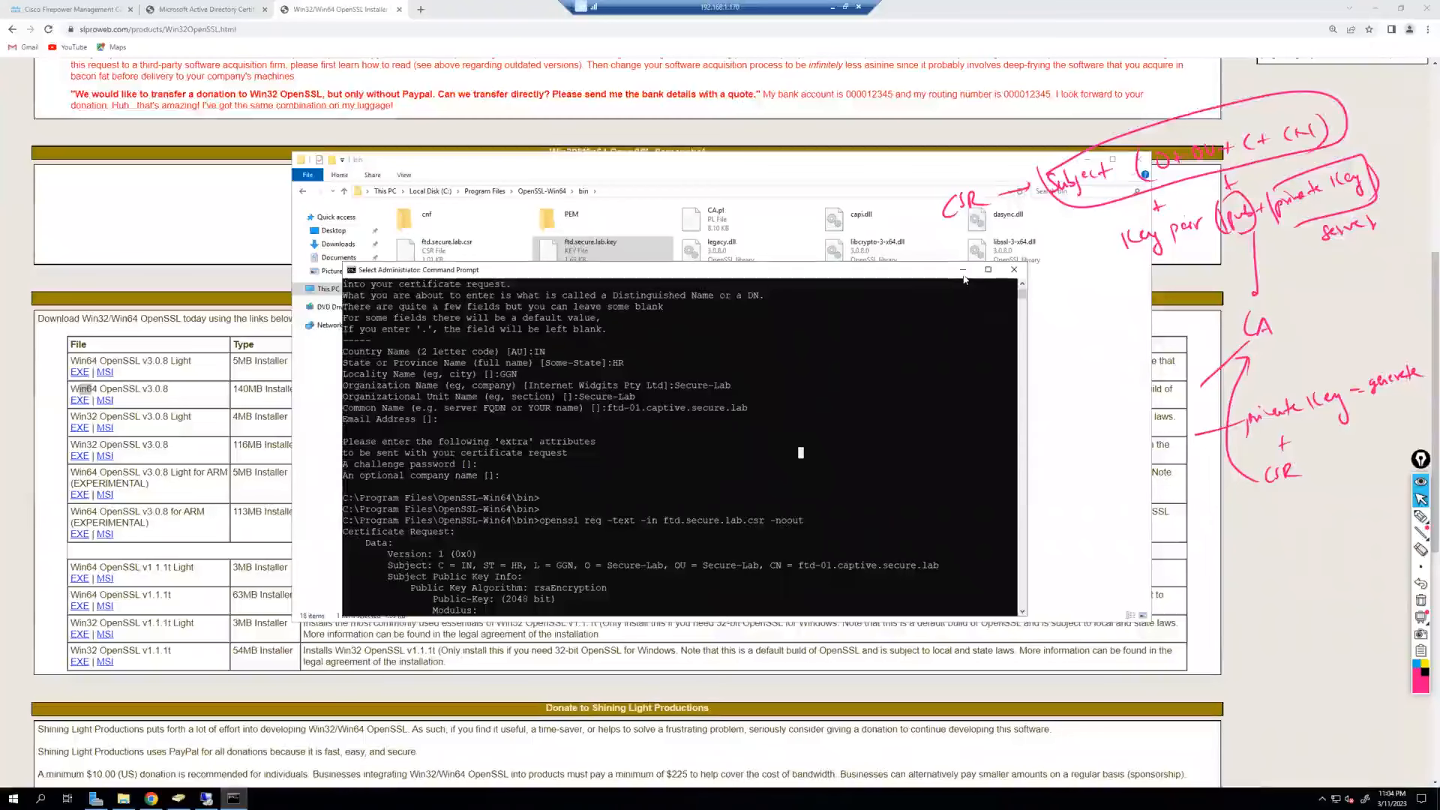
Open ftd.secure.lab.csr in Notepad.
key("alt+Tab")
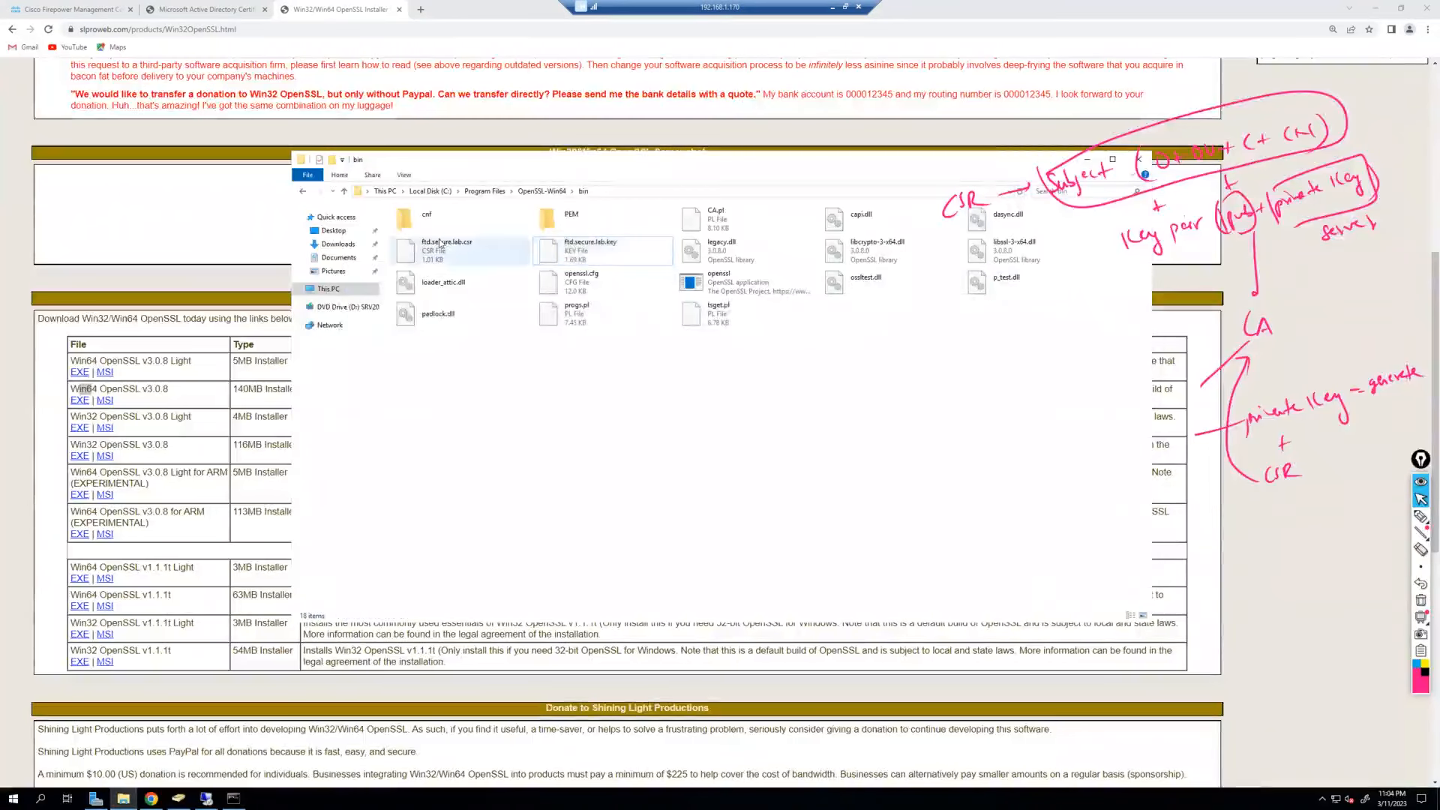
right_click(441, 246)
left_click(516, 416)
left_click(439, 253)
double_click(439, 253)
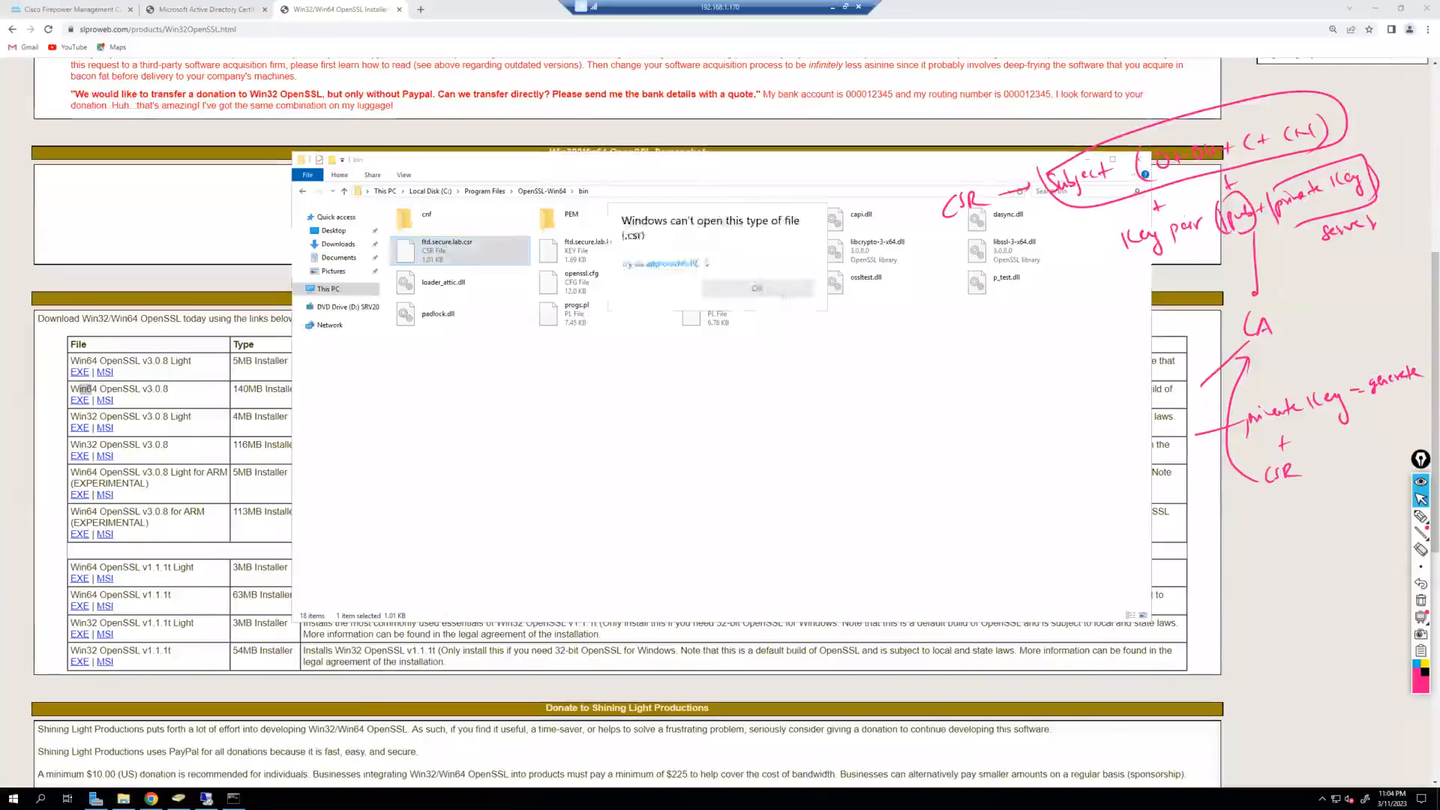
left_click(677, 263)
left_click(667, 302)
left_click(739, 473)
Copy the entire PEM certificate request text from Notepad.
left_click_drag(410, 44, 828, 266)
left_click_drag(603, 449, 426, 285)
right_click(559, 329)
left_click(460, 363)
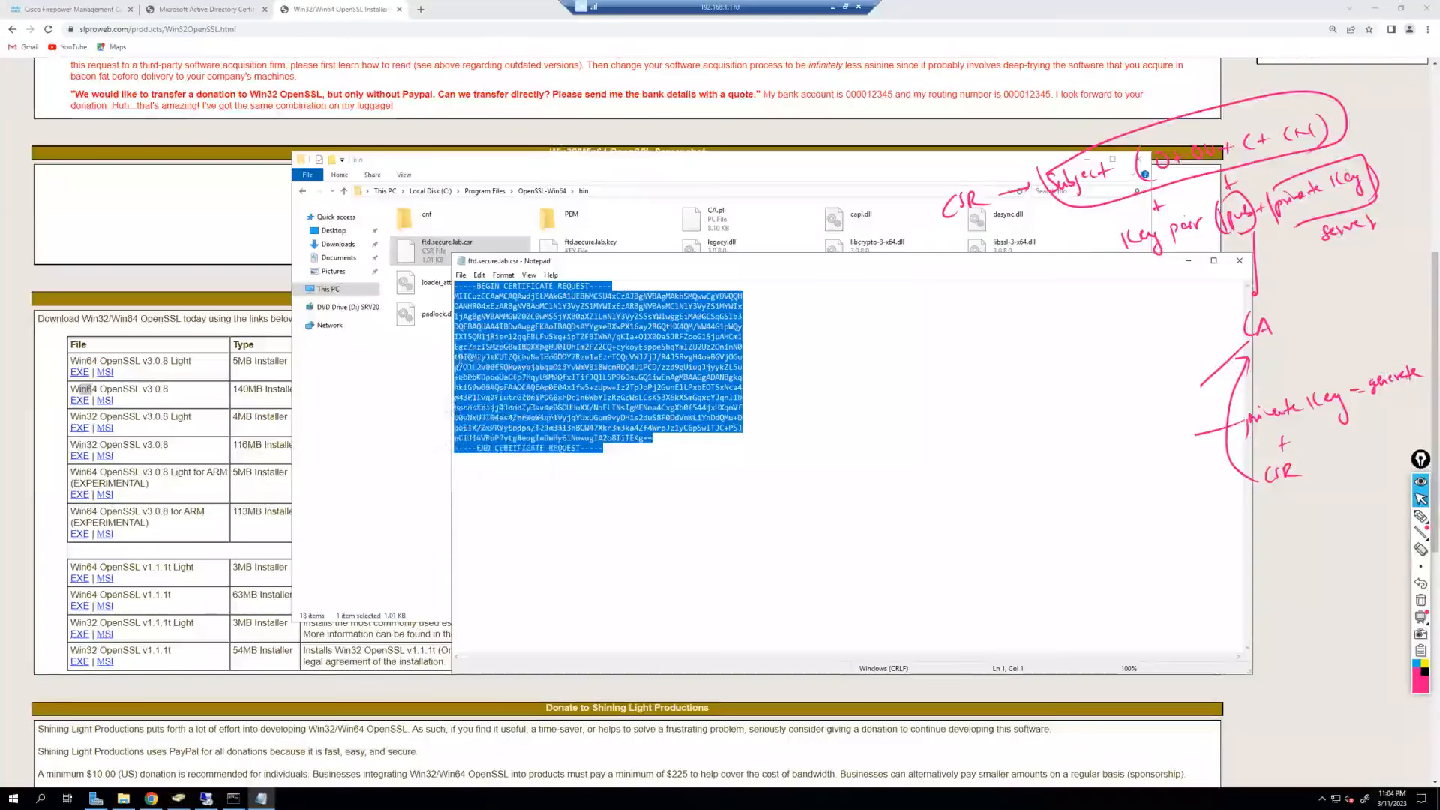
left_click(199, 9)
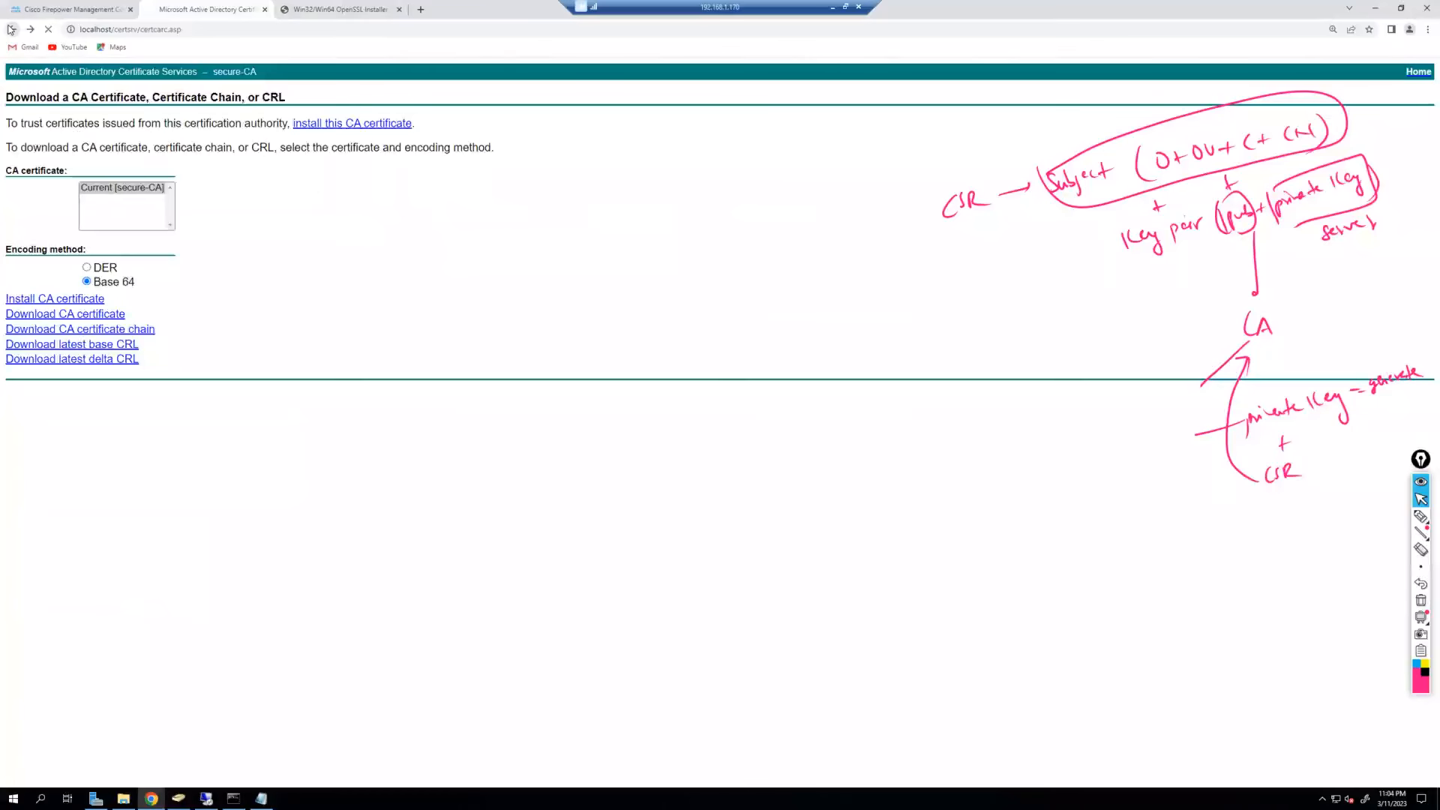
Paste the CSR into an advanced certificate request form.
left_click(12, 29)
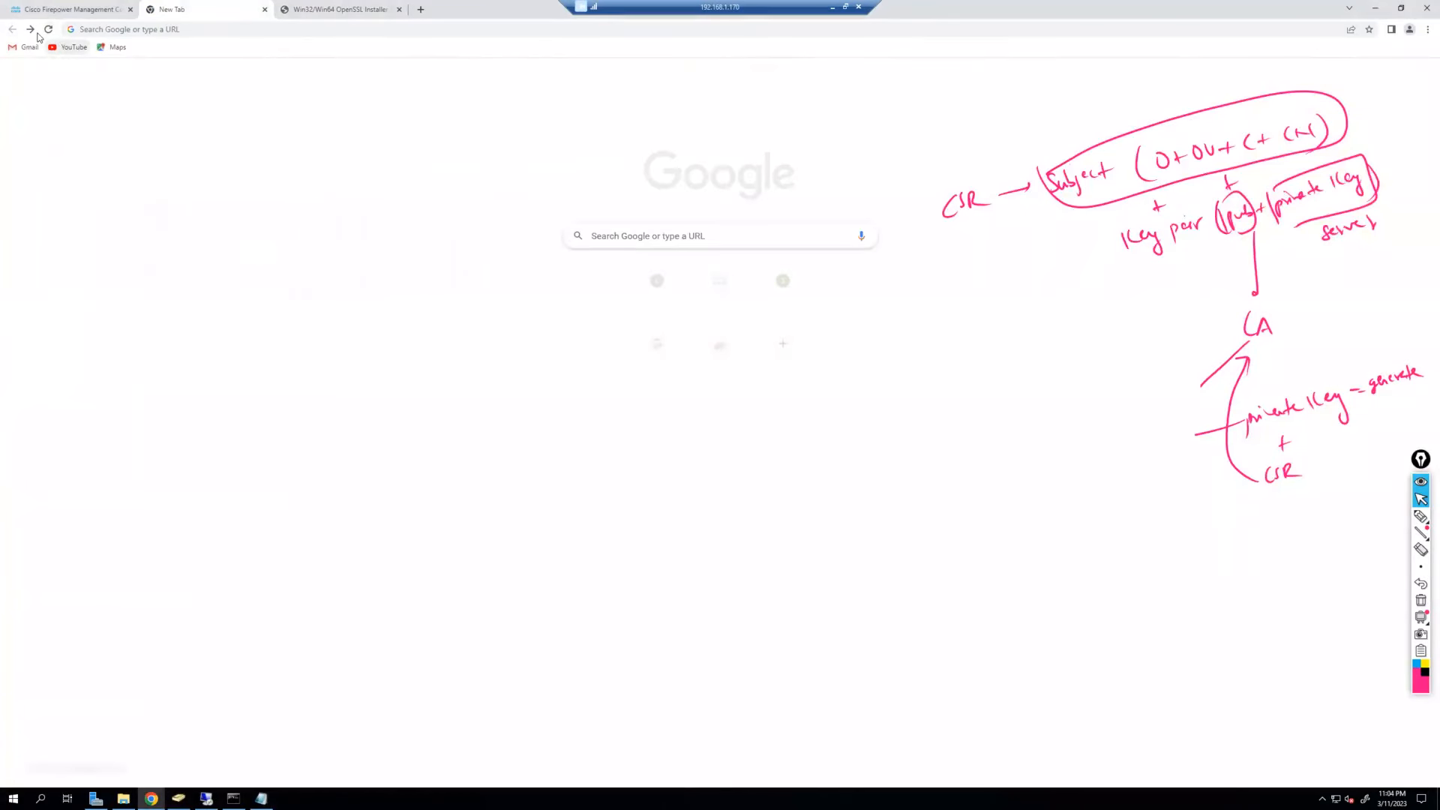
left_click(32, 30)
left_click(66, 225)
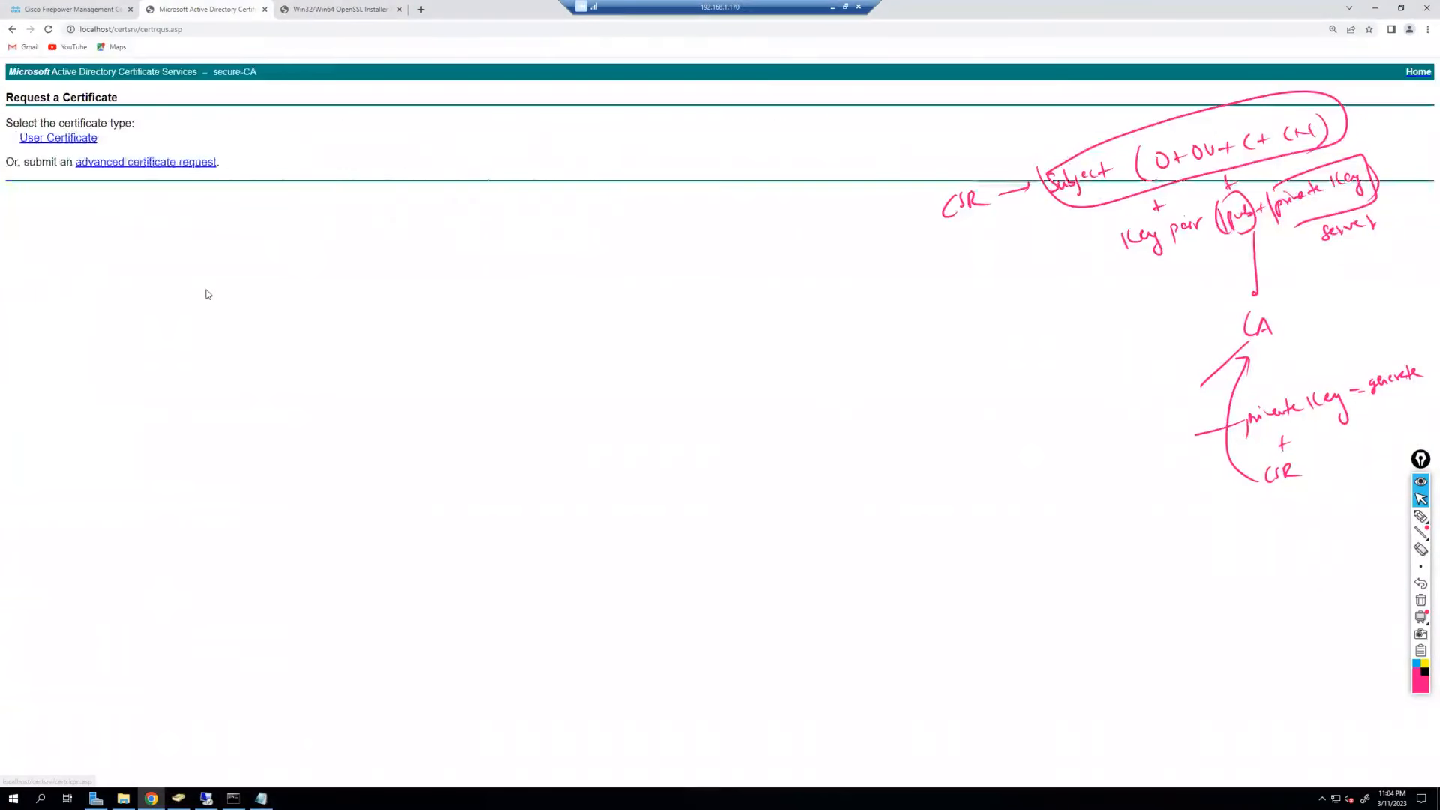
left_click(144, 163)
left_click(185, 182)
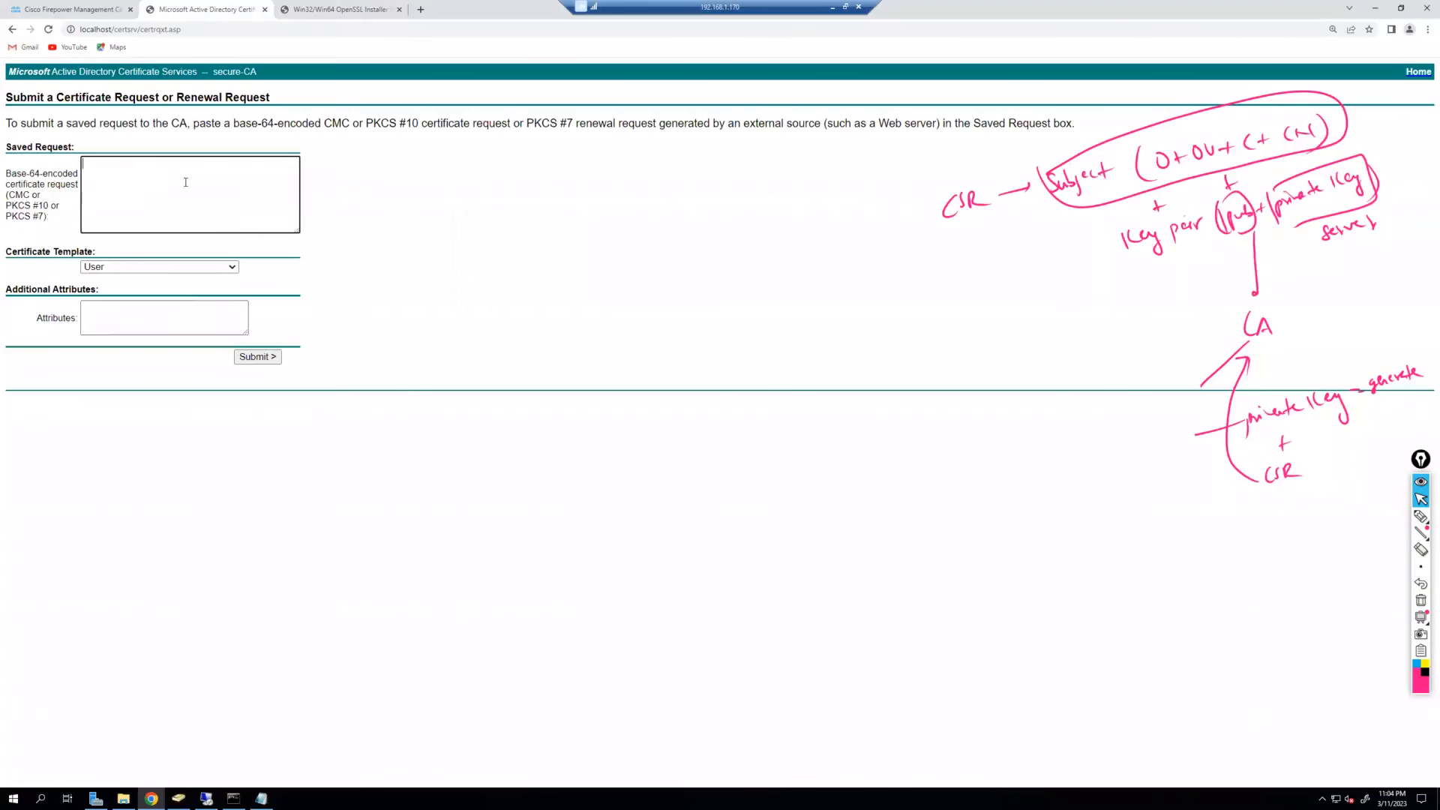
key("ctrl+v")
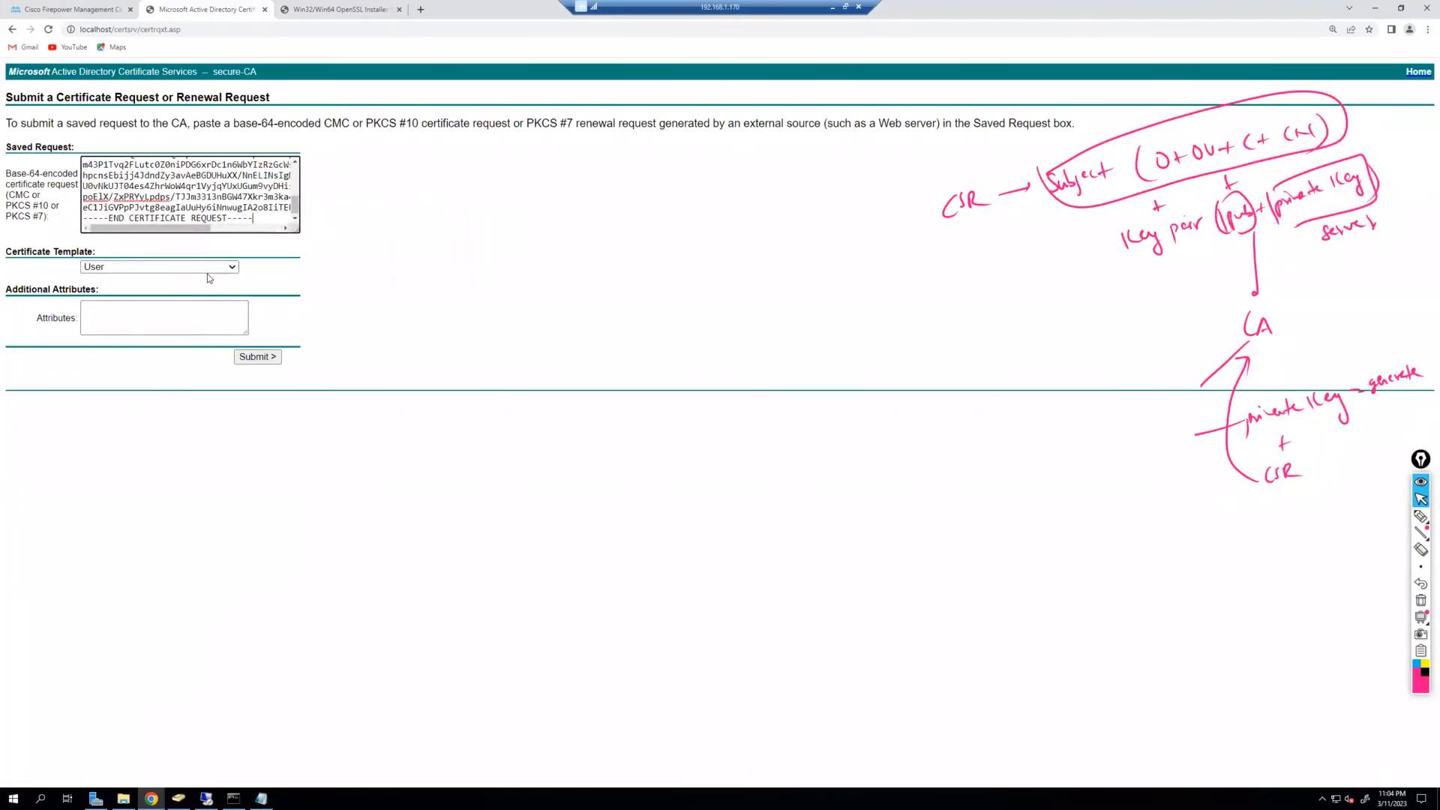
Submit with the Web Server template and download the issued certificate in Base 64.
left_click(207, 267)
left_click(154, 328)
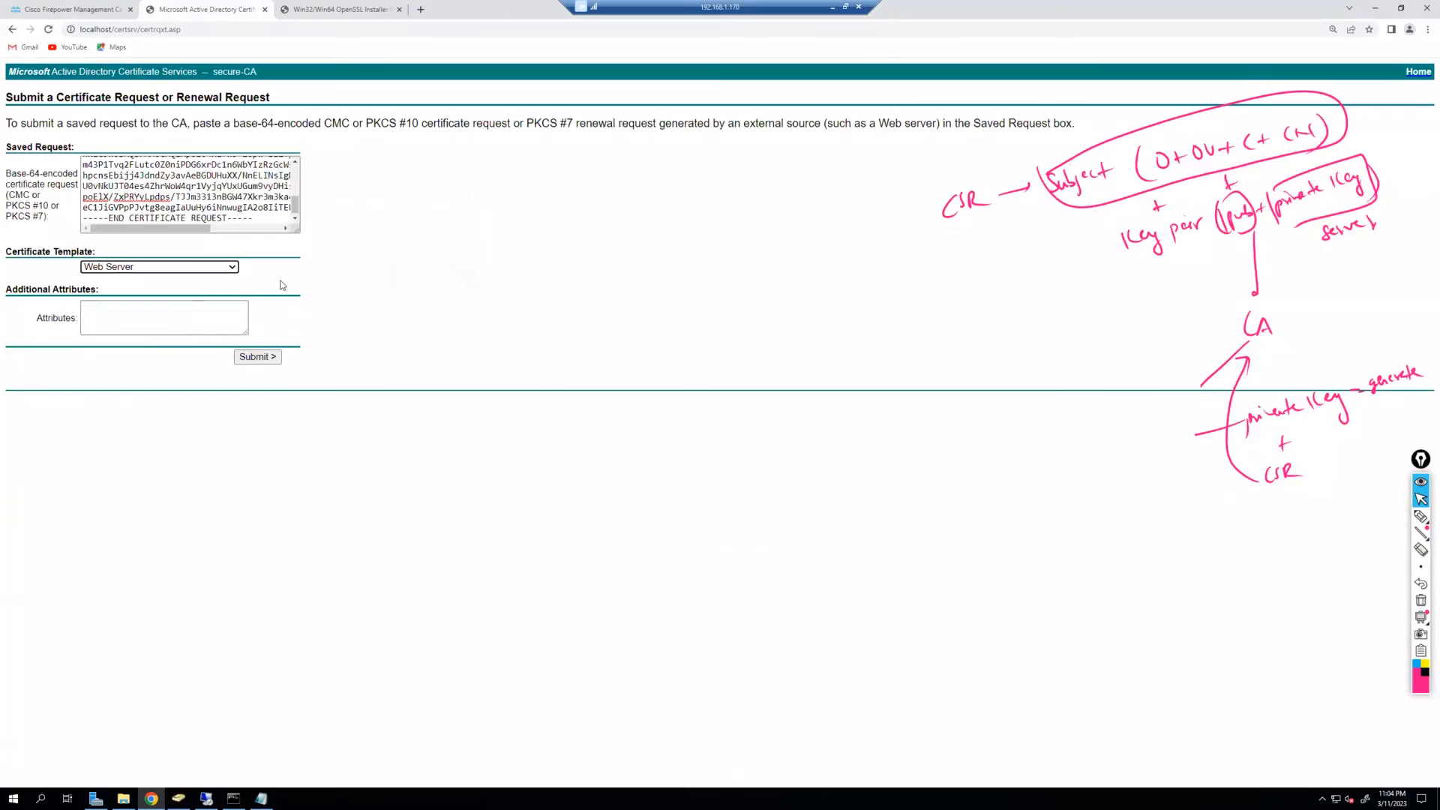
left_click(259, 357)
left_click(177, 149)
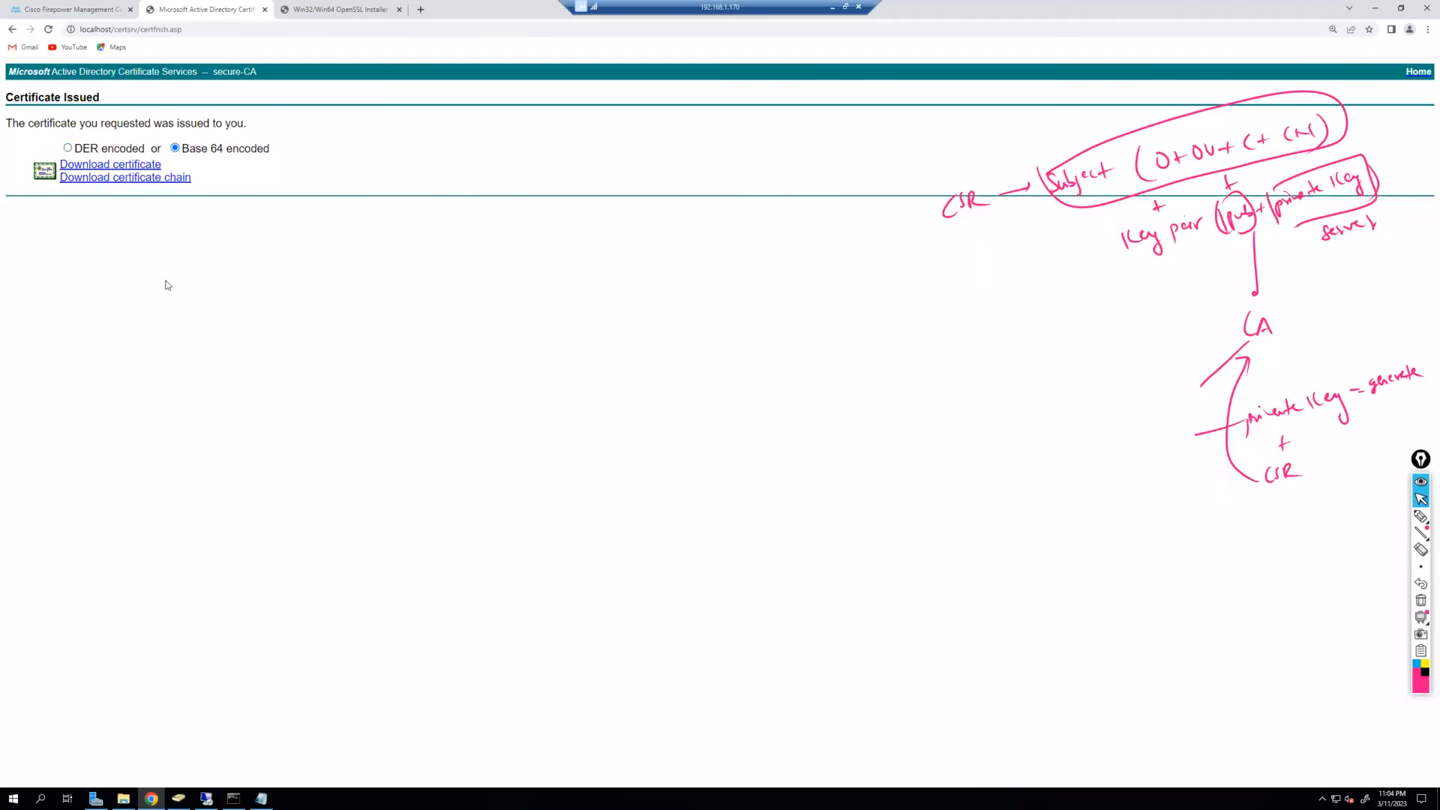
left_click(106, 165)
Rename the downloaded certnew certificate to FTD-Captive.
left_click(119, 772)
left_click(160, 734)
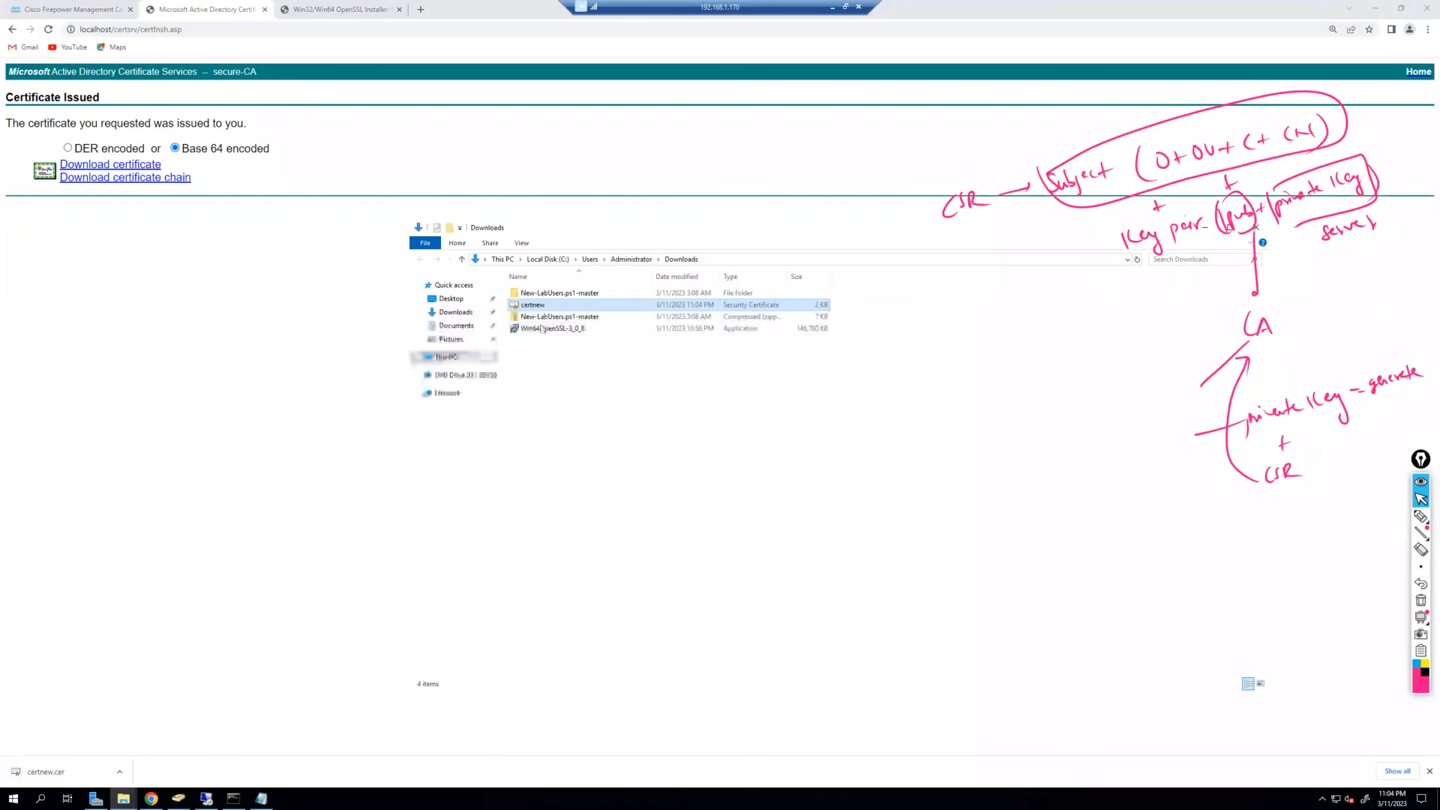
right_click(543, 306)
left_click(441, 466)
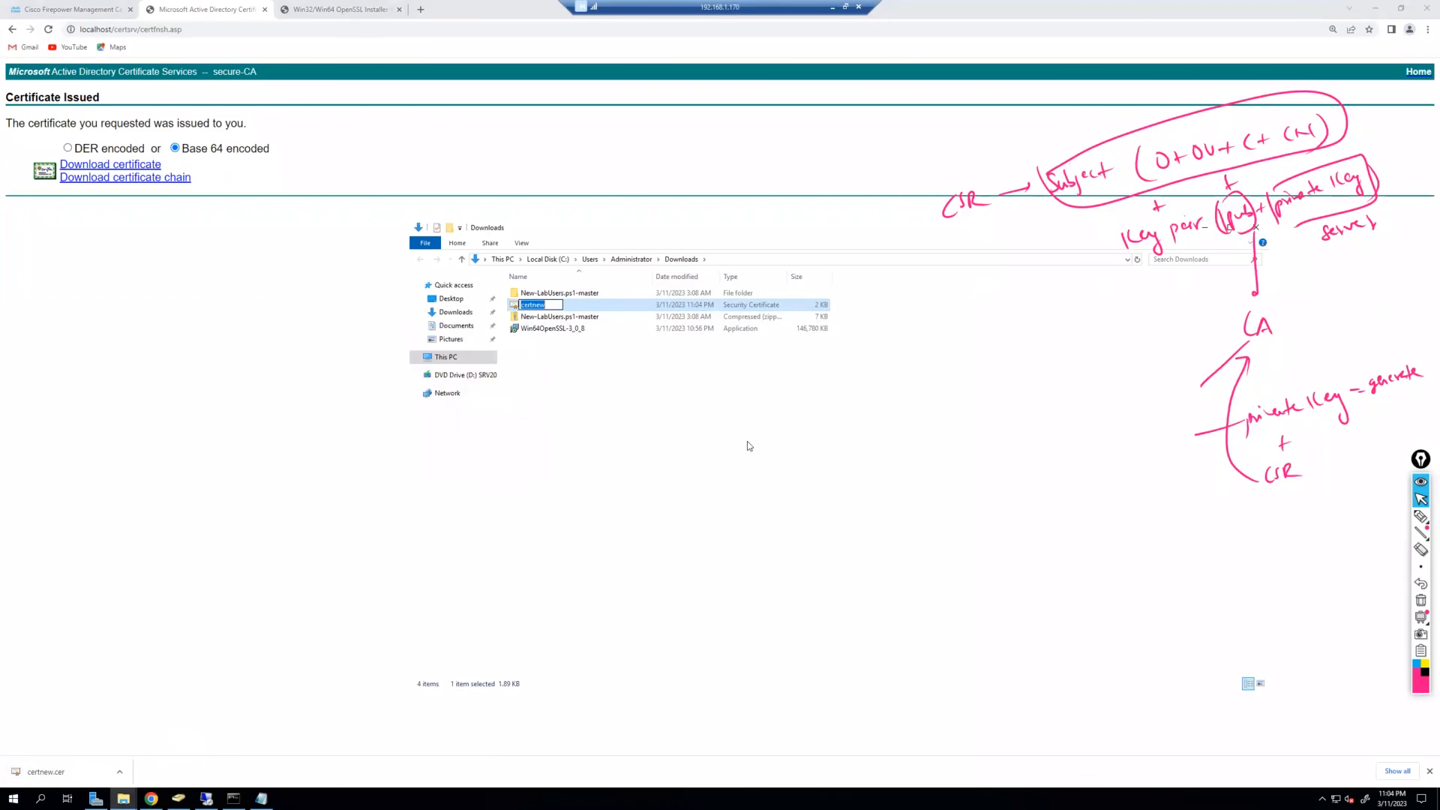
type("FTD-CApt")
key("BackSpace")
key("BackSpace")
key("BackSpace")
type("aptive")
key("Return")
Inspect FTD-Captive's details: issuer, validity dates, subject and public key.
double_click(598, 308)
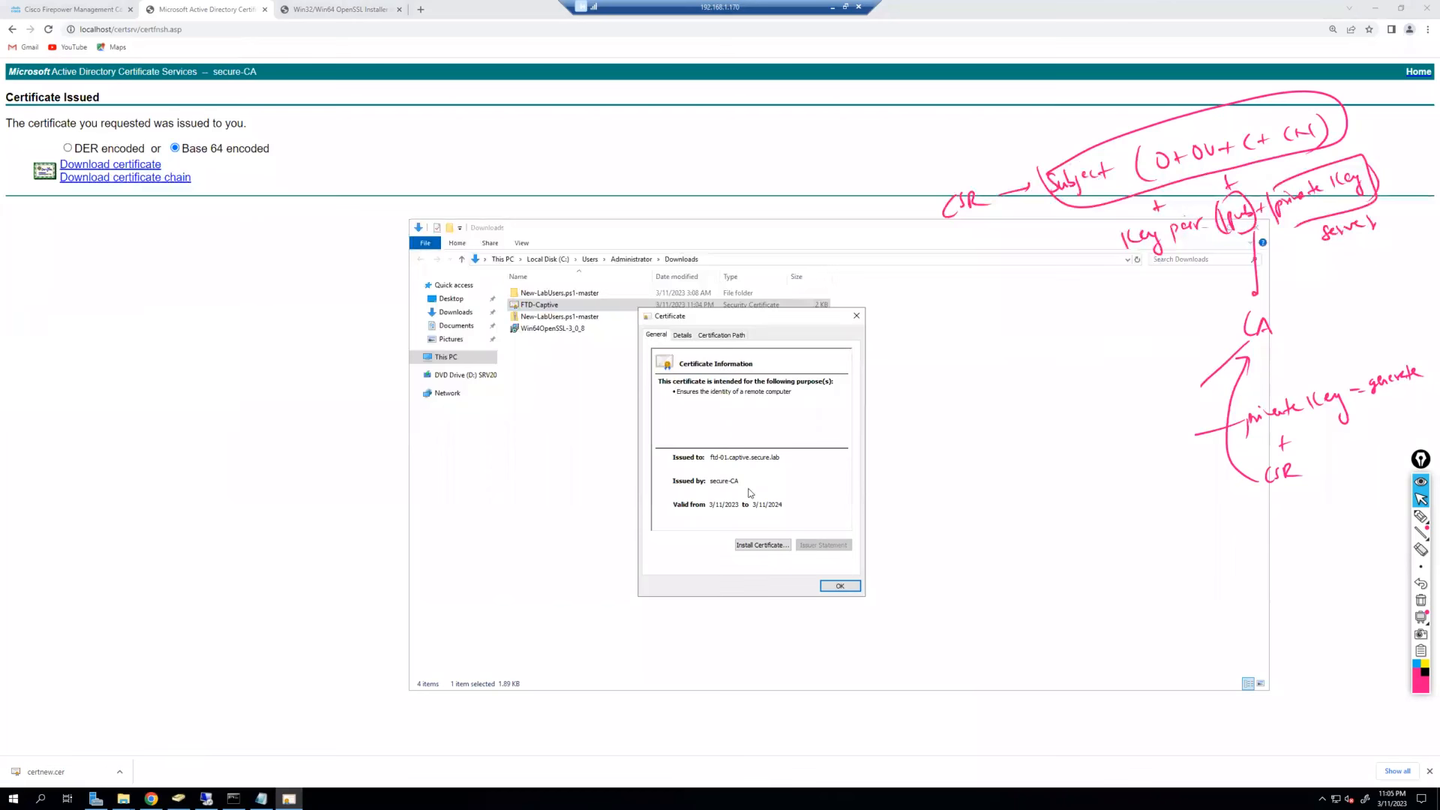
left_click(683, 336)
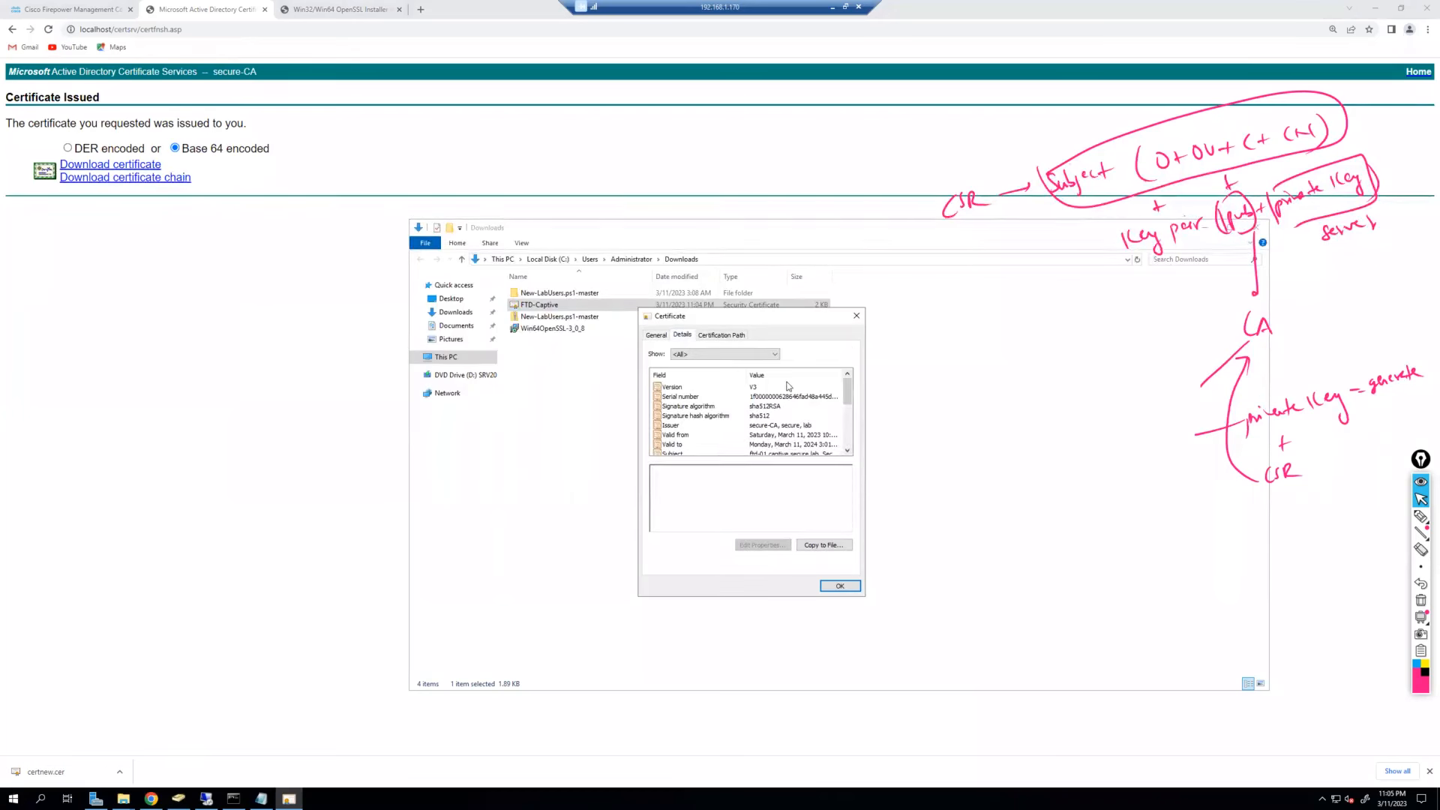
scroll(791, 409, "down", 1)
left_click(690, 396)
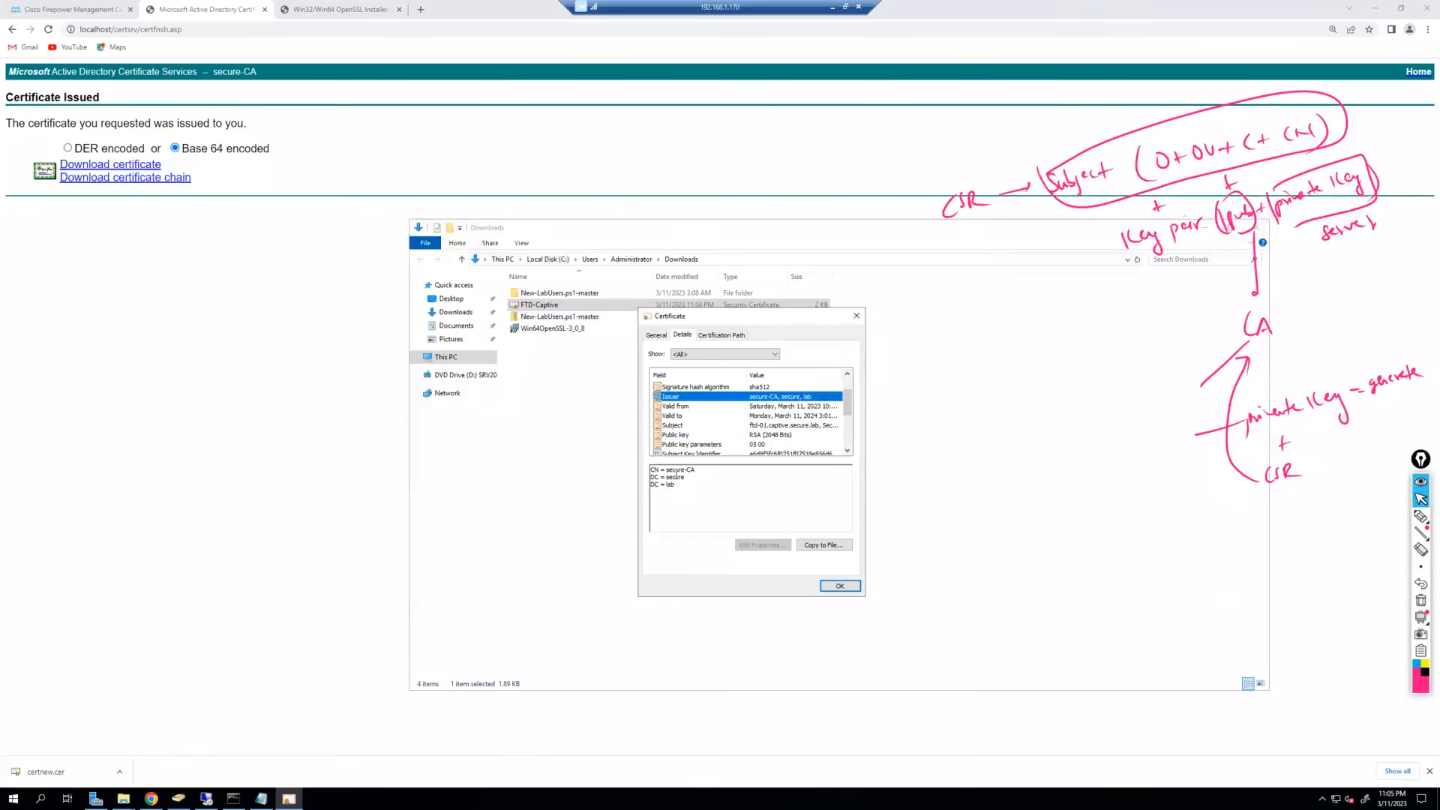
left_click(792, 405)
left_click(793, 415)
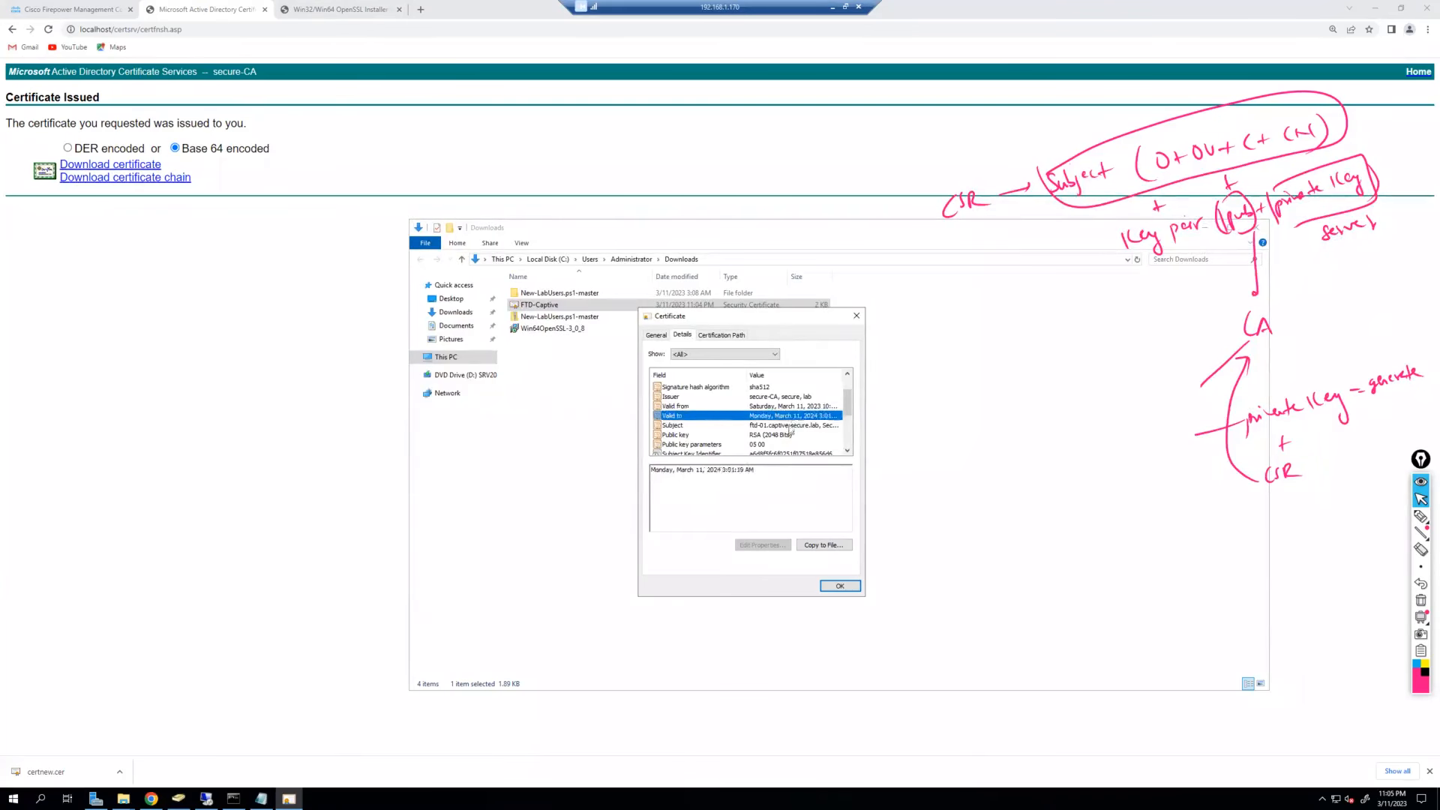
left_click(793, 425)
left_click(794, 435)
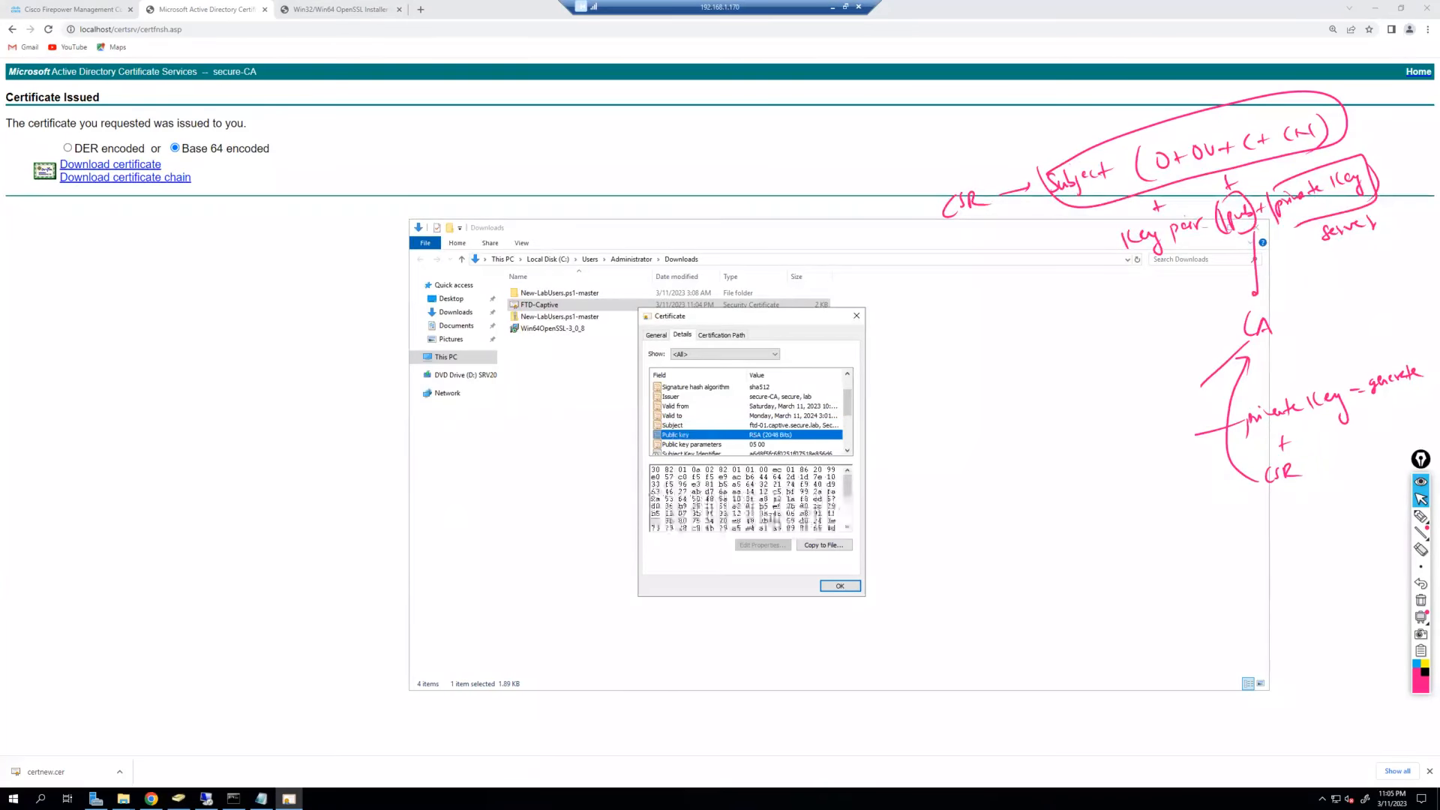
scroll(762, 507, "down", 3)
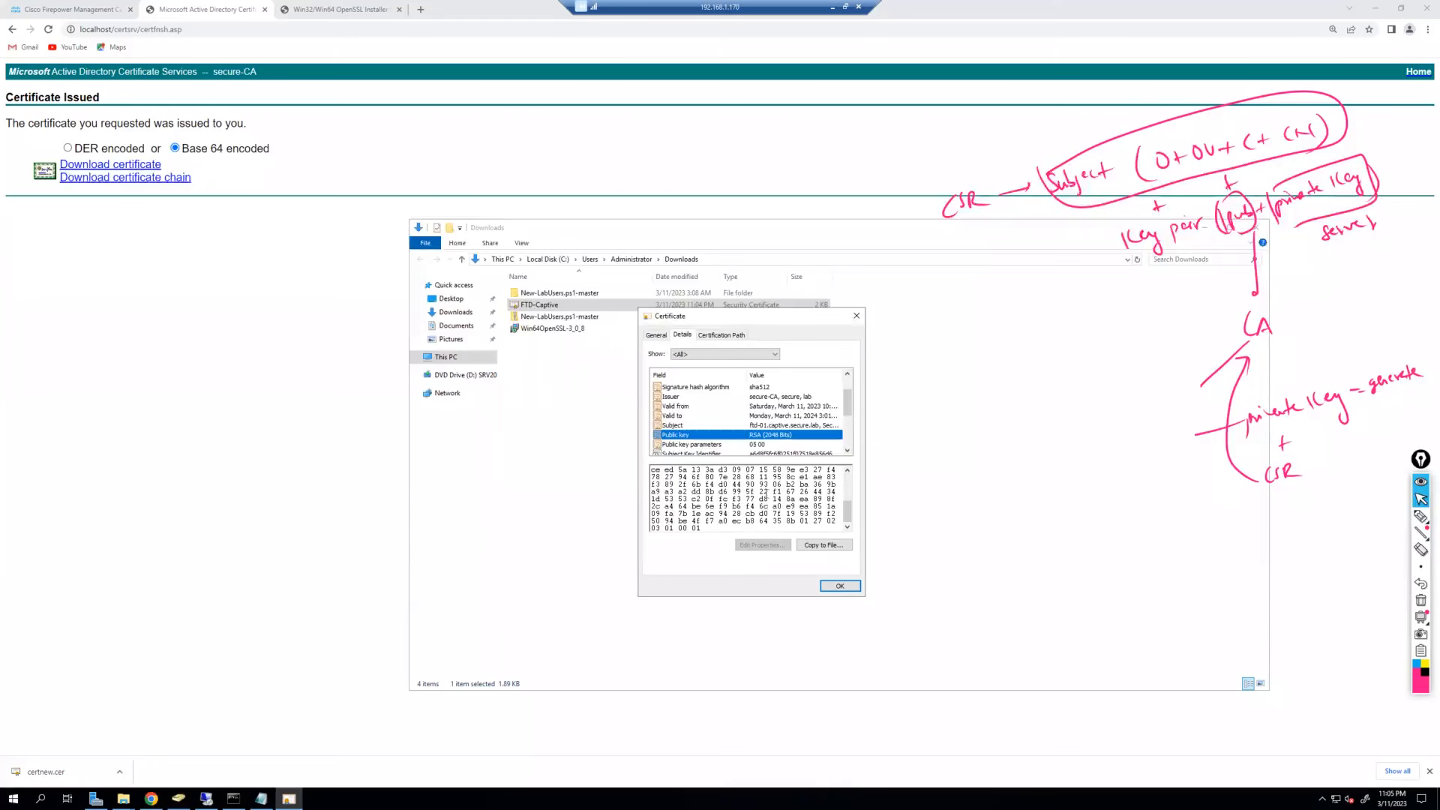
Move Command Prompt aside, review the certificate details, then close them.
left_click(233, 798)
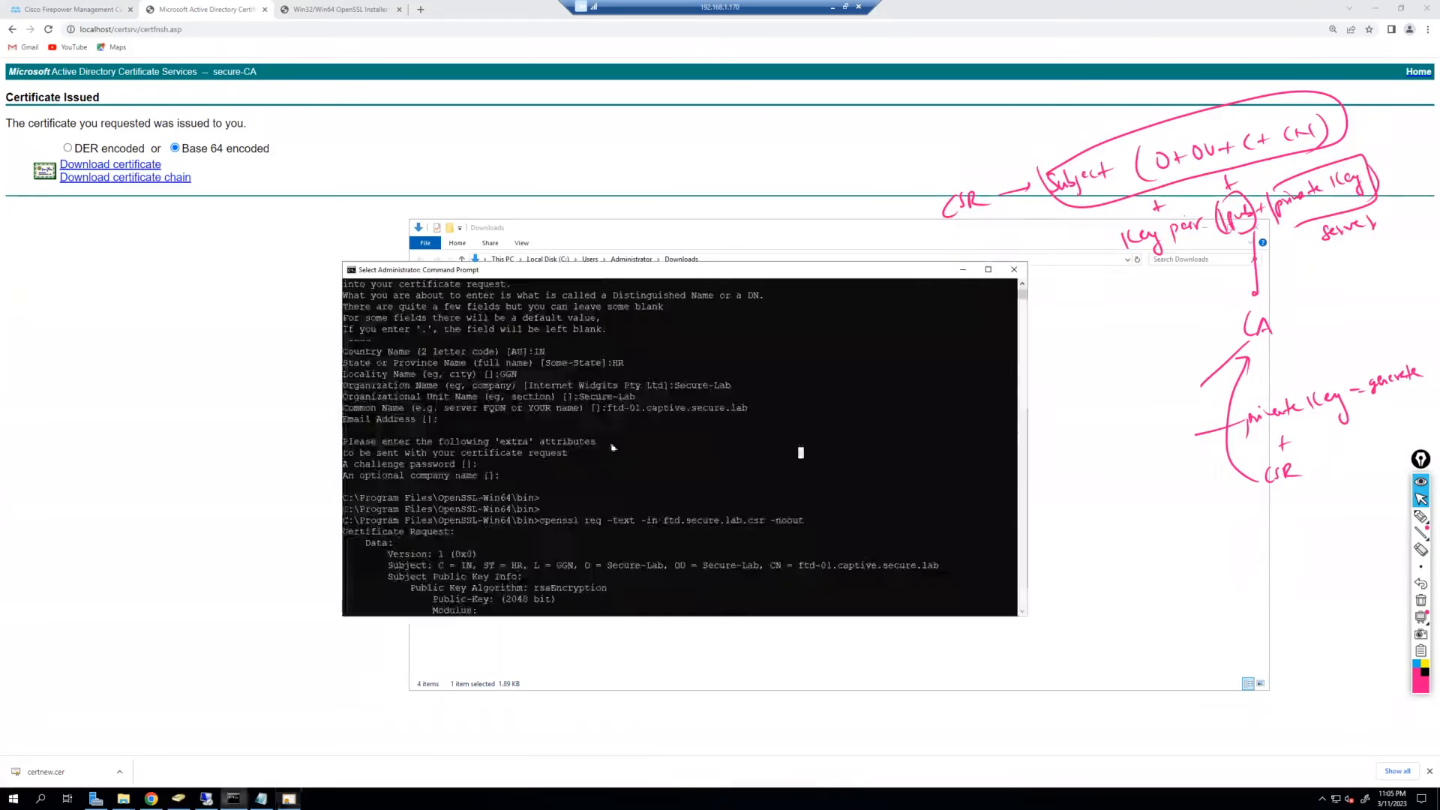
left_click_drag(722, 270, 534, 107)
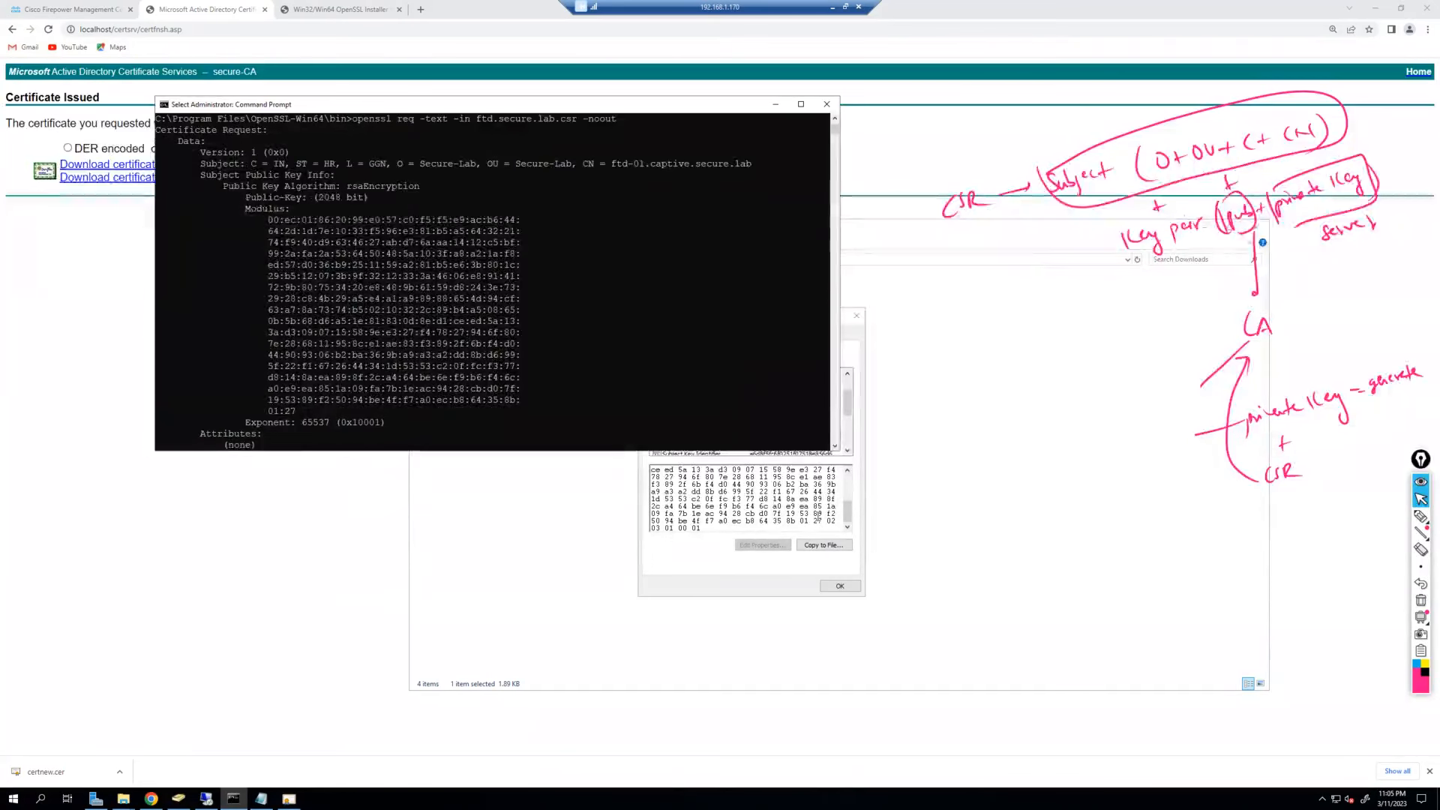
left_click(791, 518)
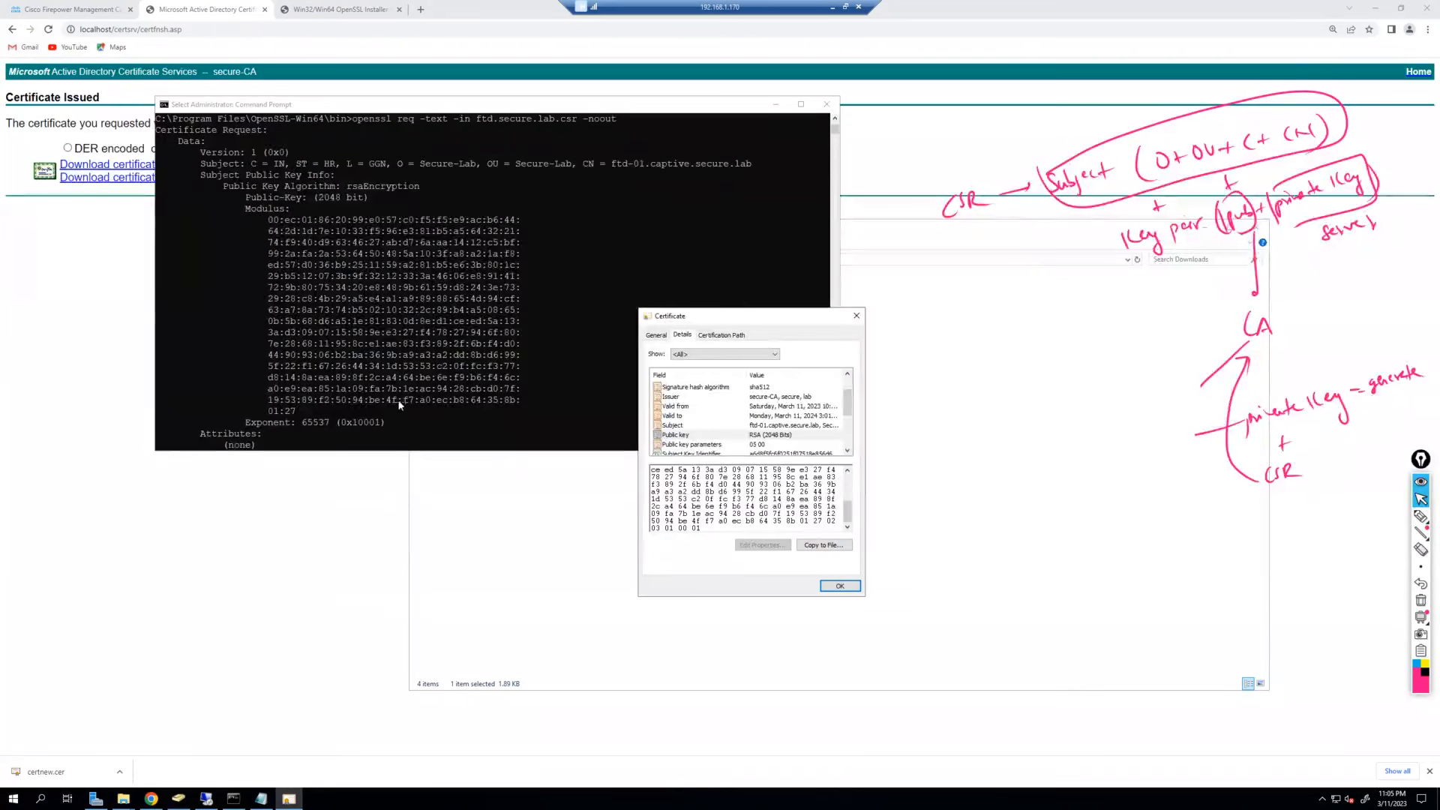
scroll(780, 510, "up", 3)
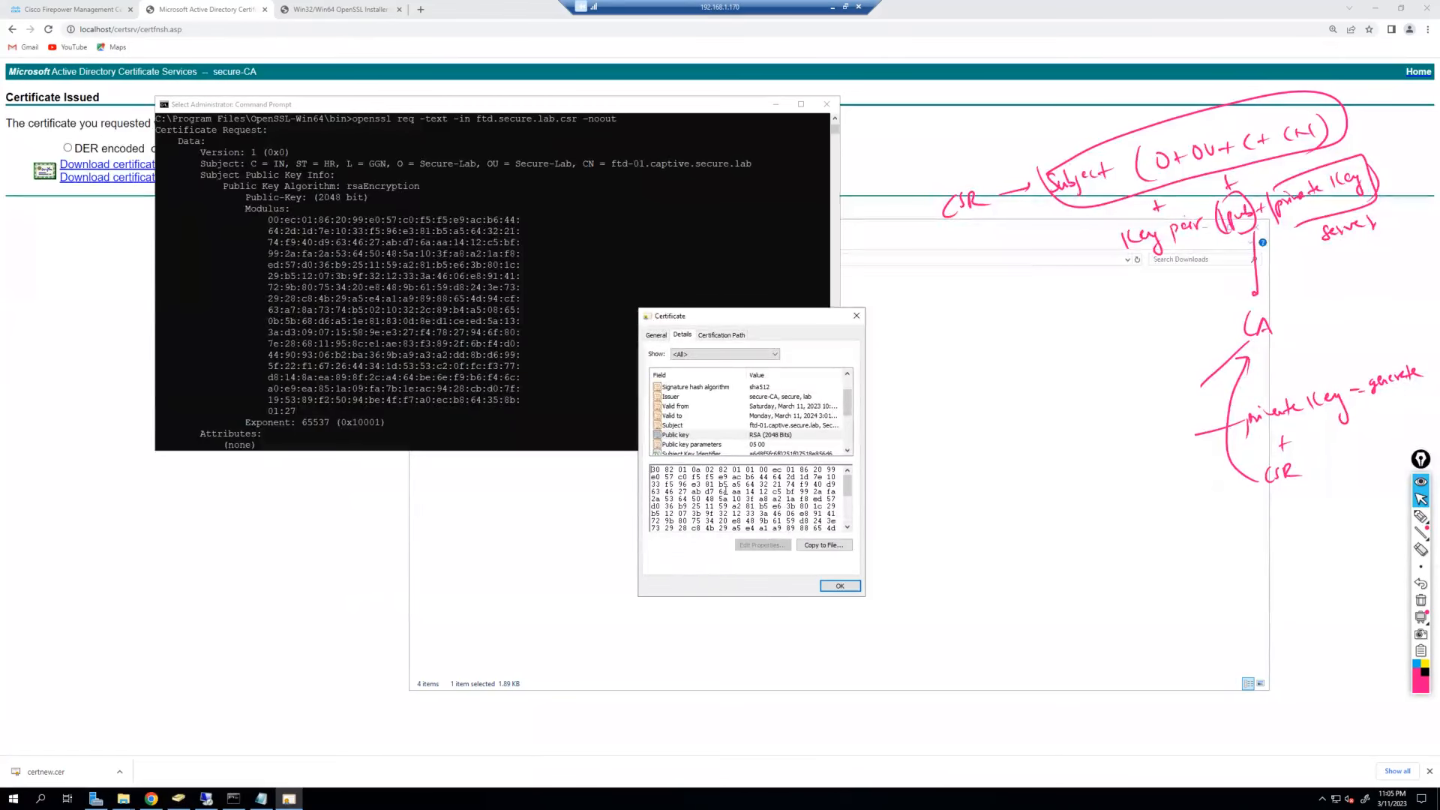
scroll(731, 498, "down", 4)
scroll(671, 446, "down", 2)
scroll(530, 328, "down", 10)
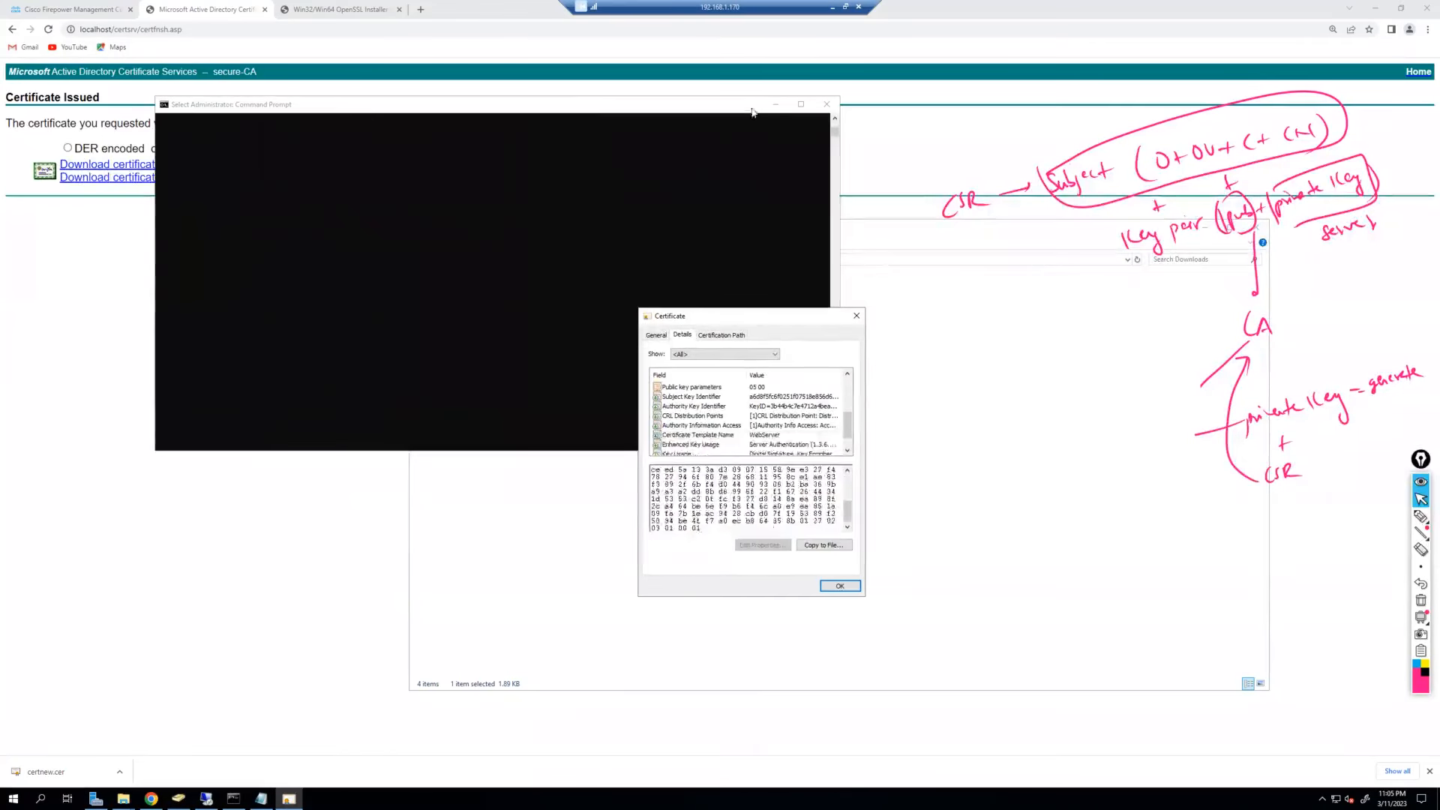
left_click(775, 104)
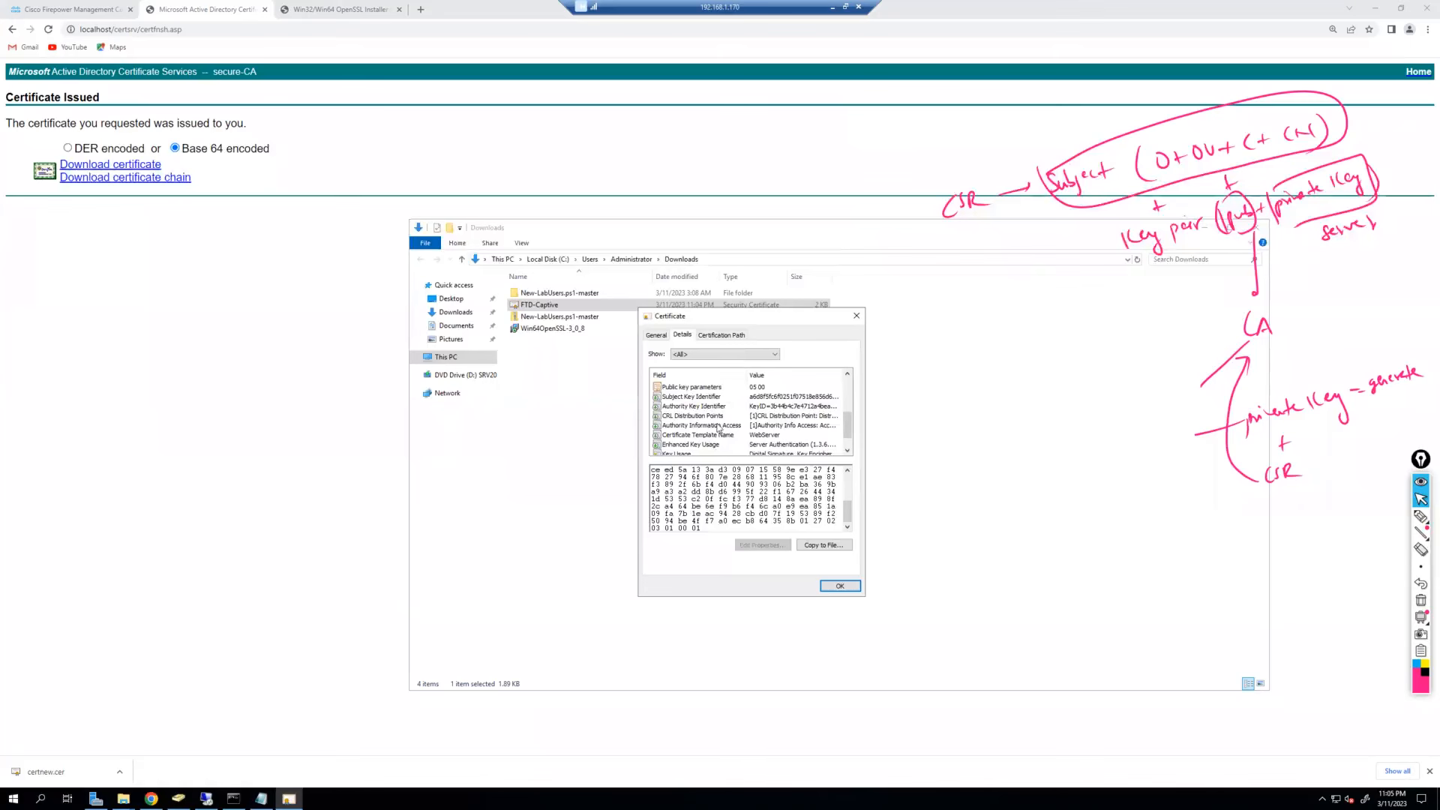
scroll(720, 416, "down", 1)
left_click(841, 588)
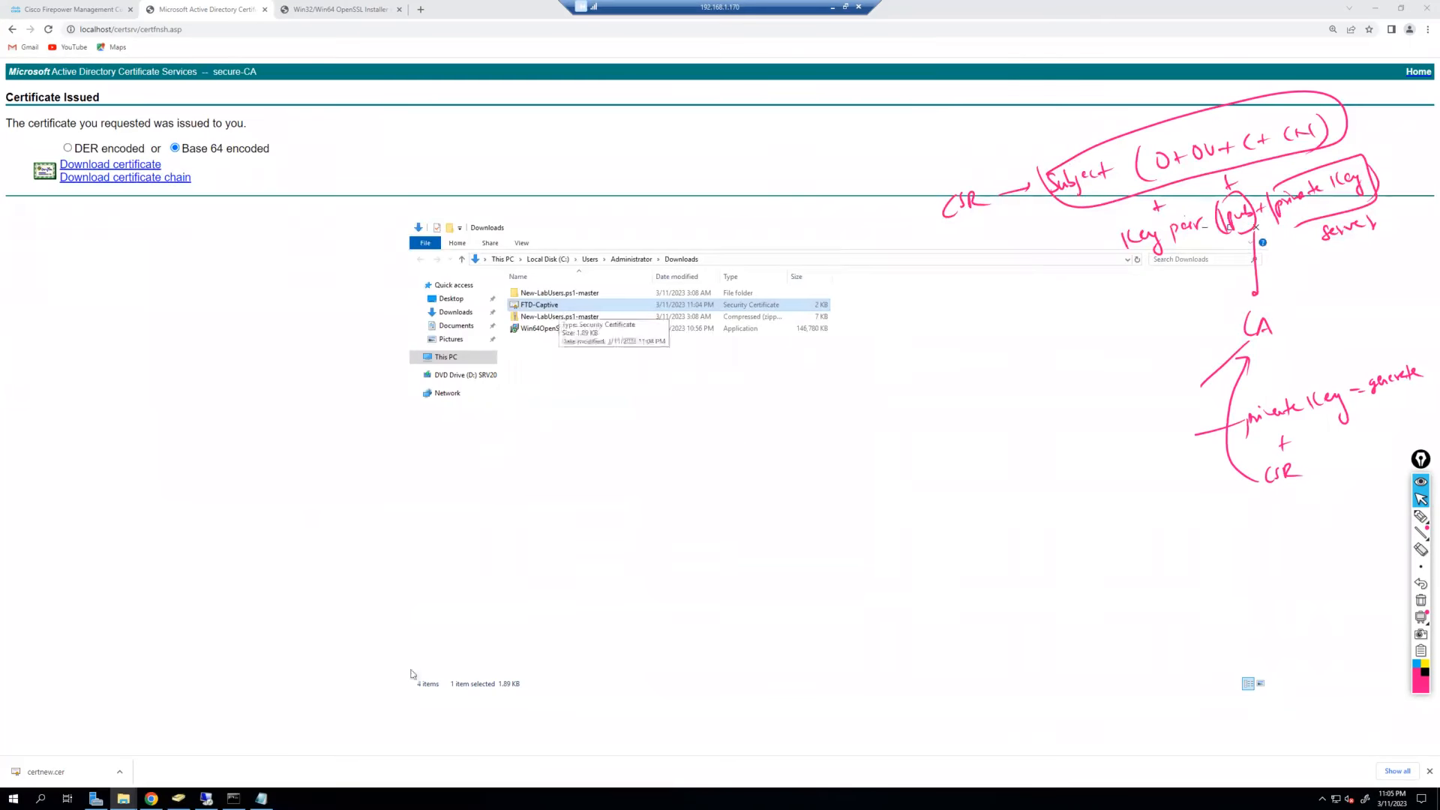
Close the Notepad CSR and Downloads windows and select ftd.secure.lab.key in the bin folder.
left_click(261, 798)
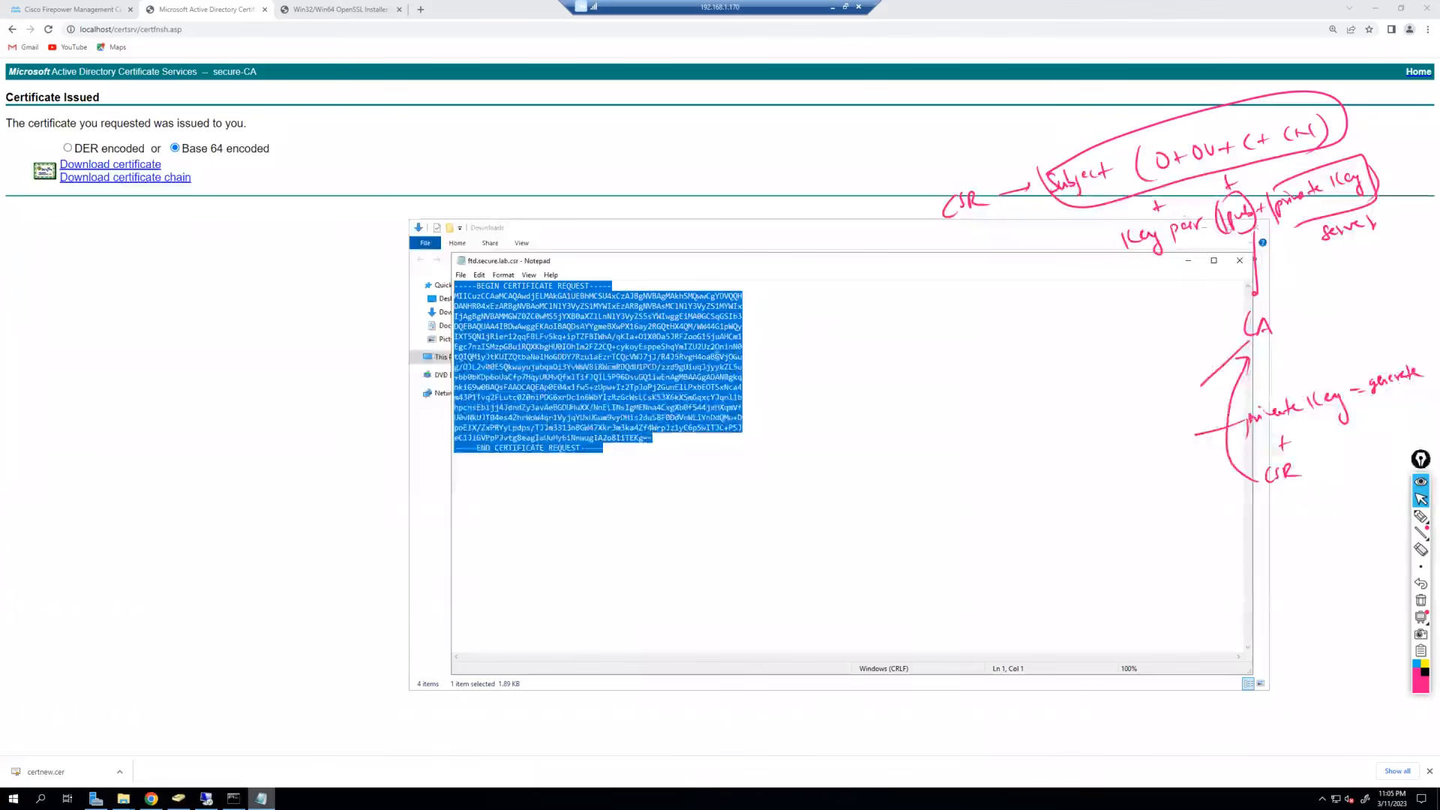
left_click(1240, 261)
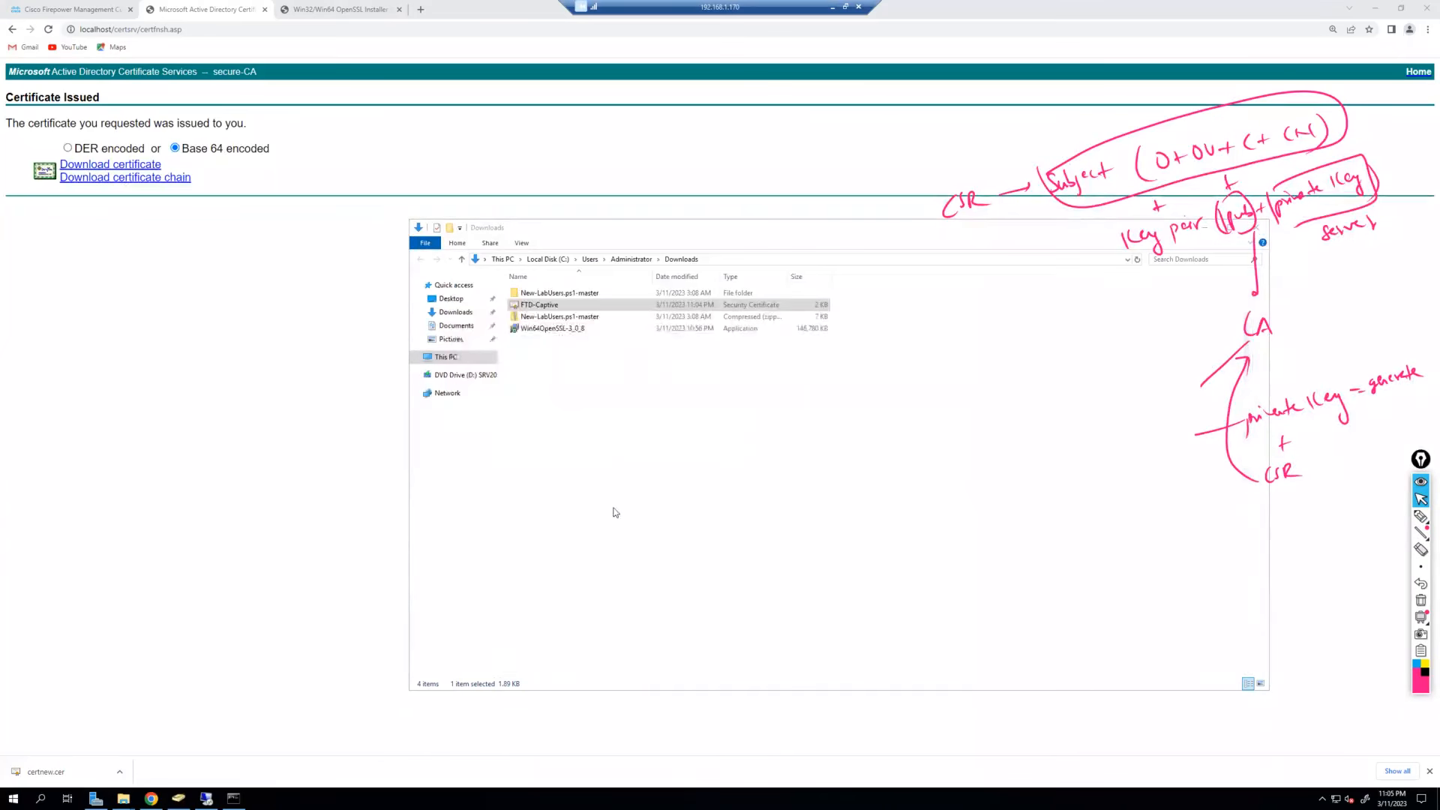
mouse_move(132, 798)
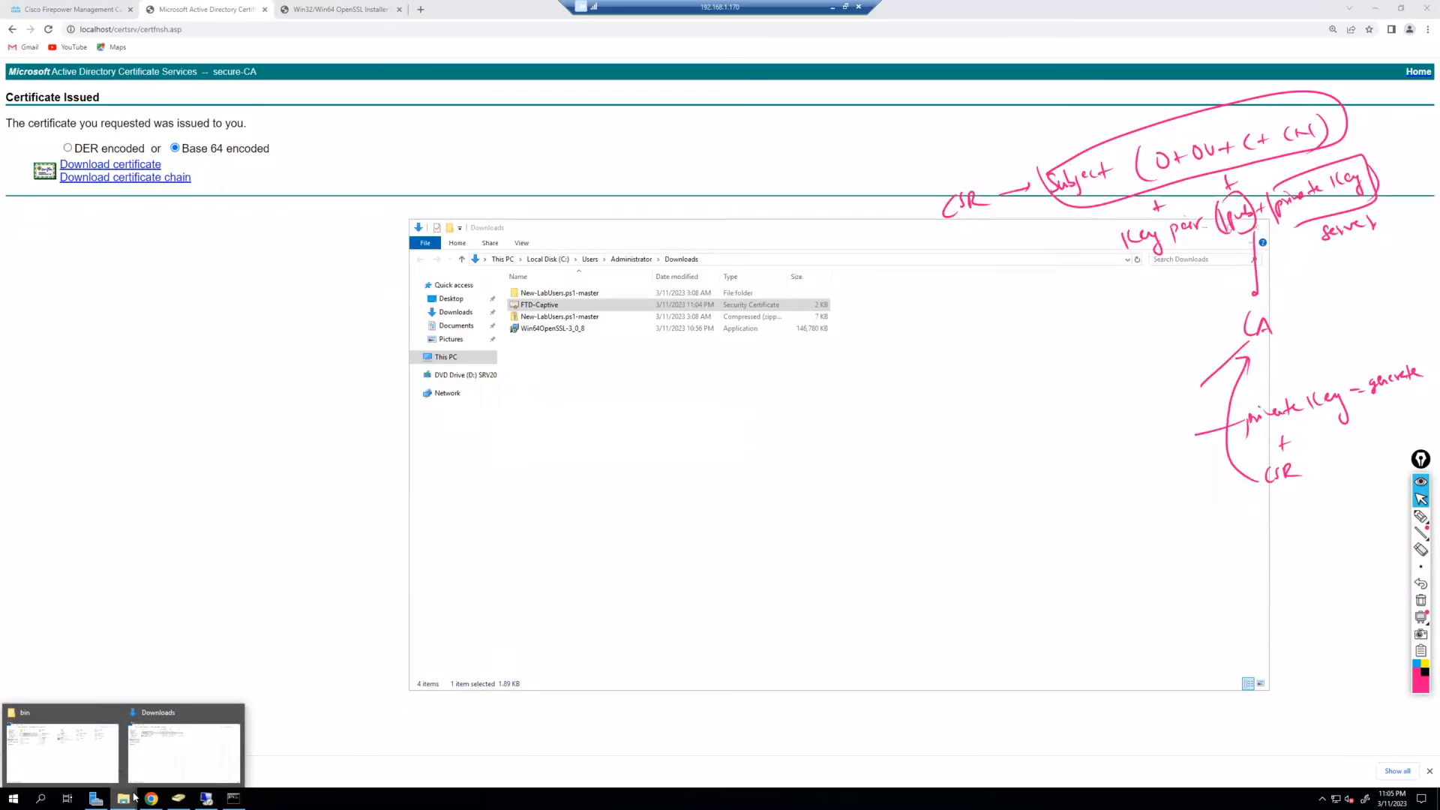
left_click(233, 712)
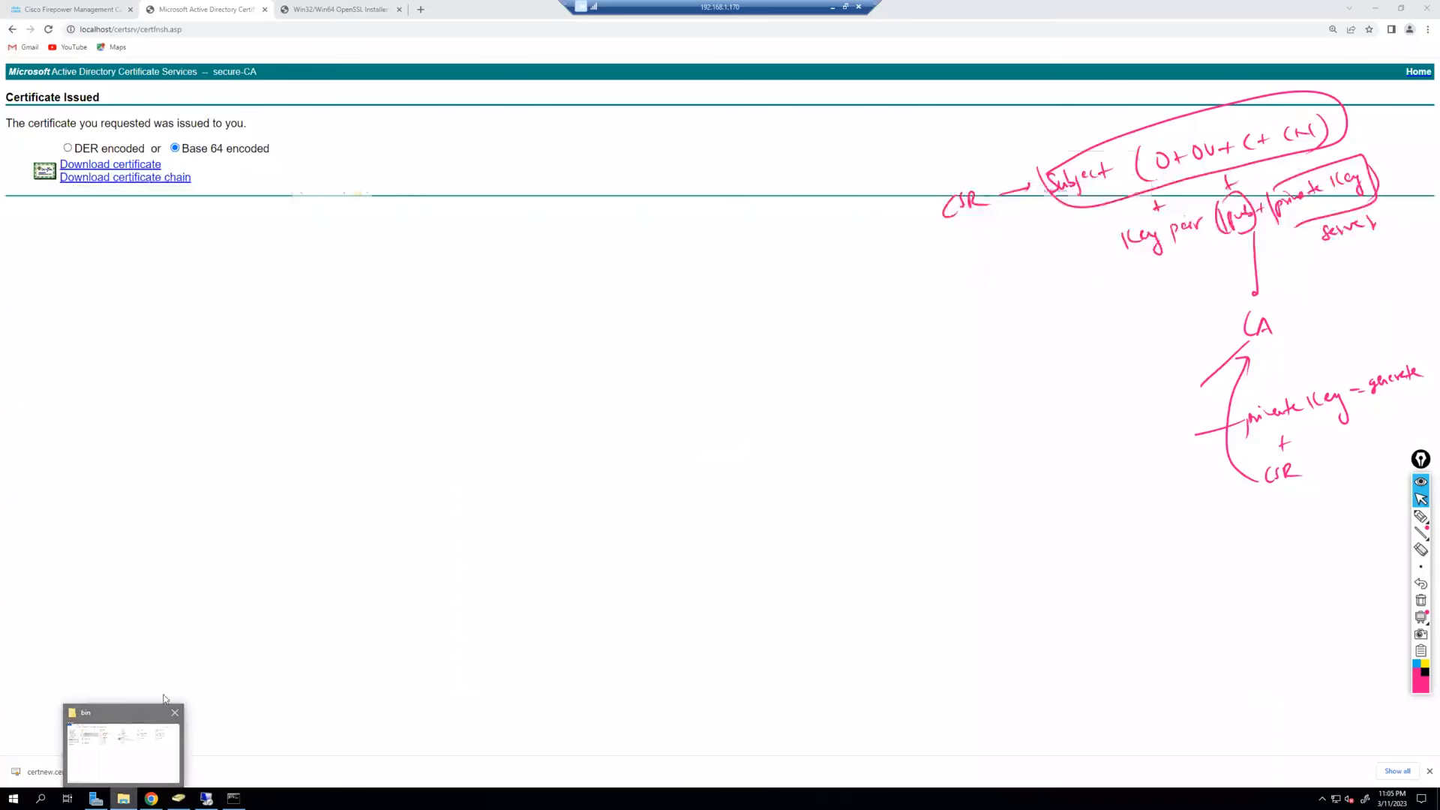
left_click(165, 708)
left_click(600, 249)
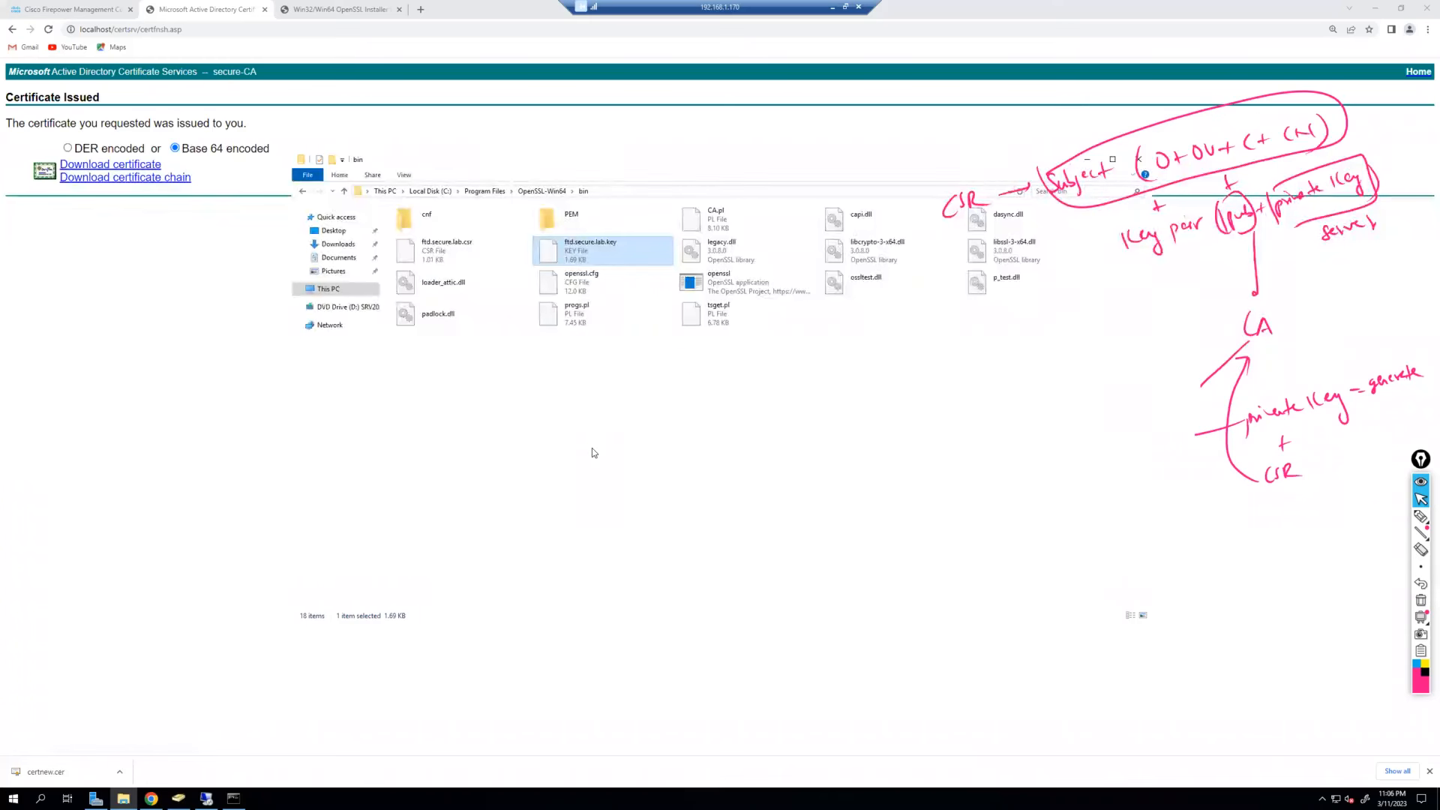
left_click(192, 344)
Add a new internal certificate named FTDCaptivePortal and load the FTD-Captive certificate file.
left_click(89, 8)
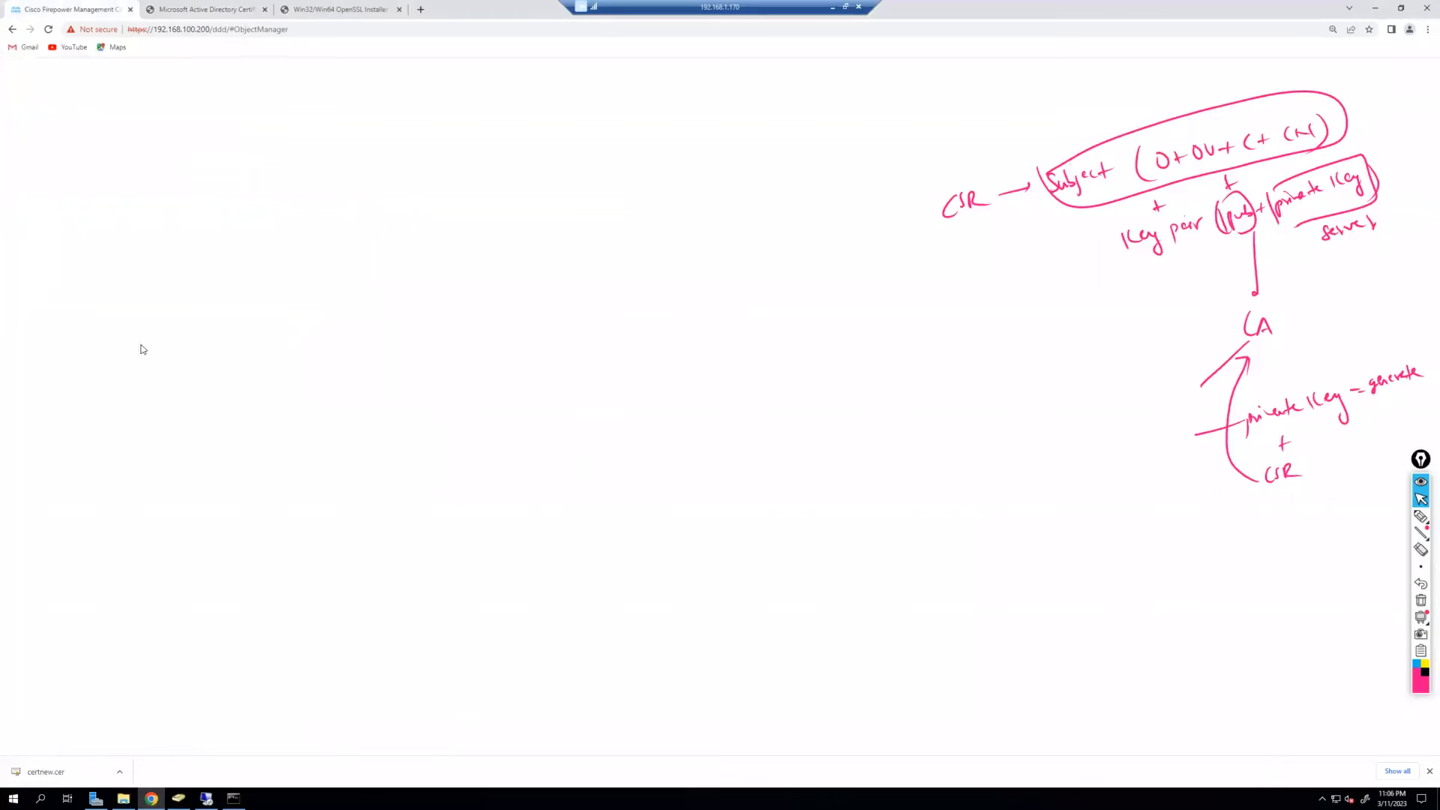
left_click(1420, 600)
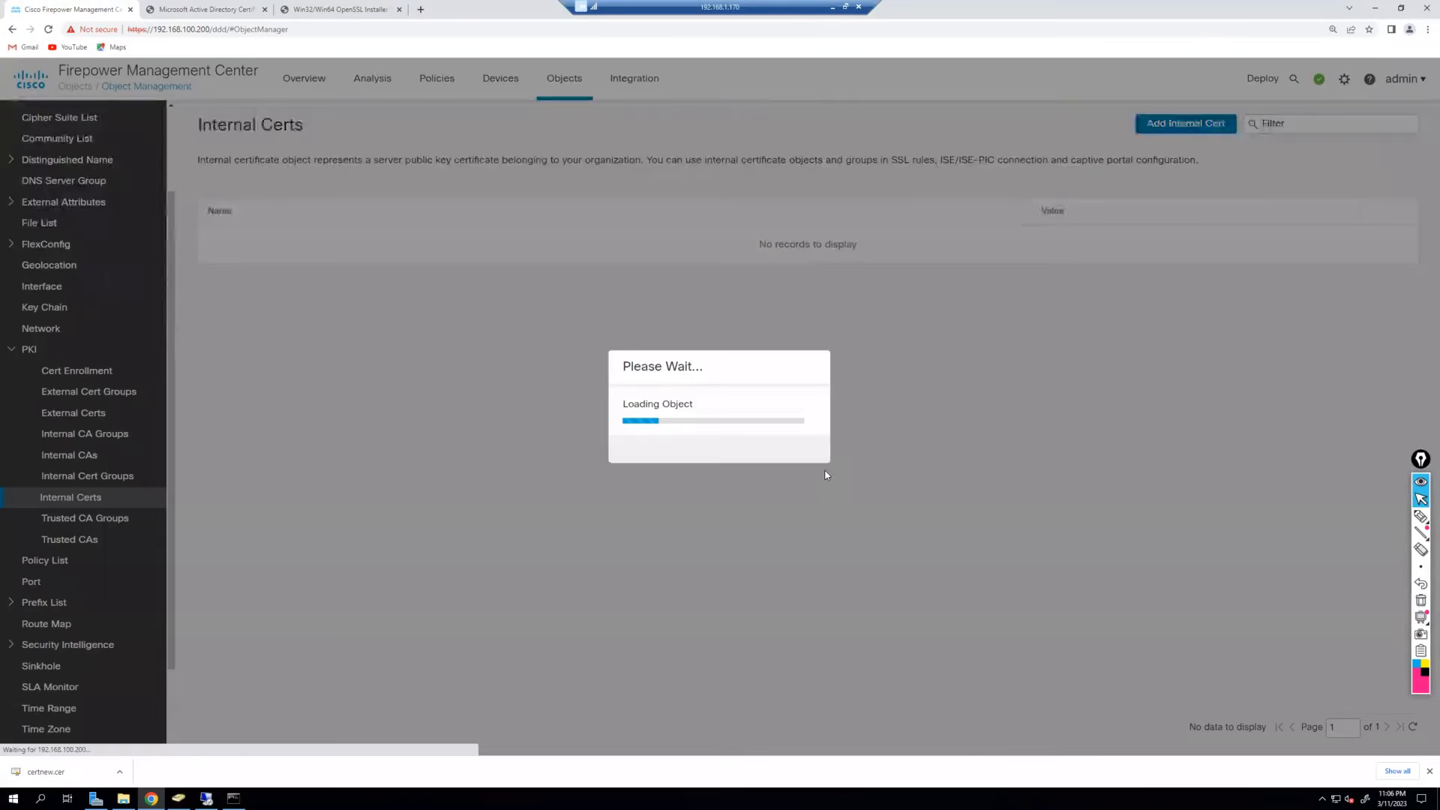
left_click(643, 284)
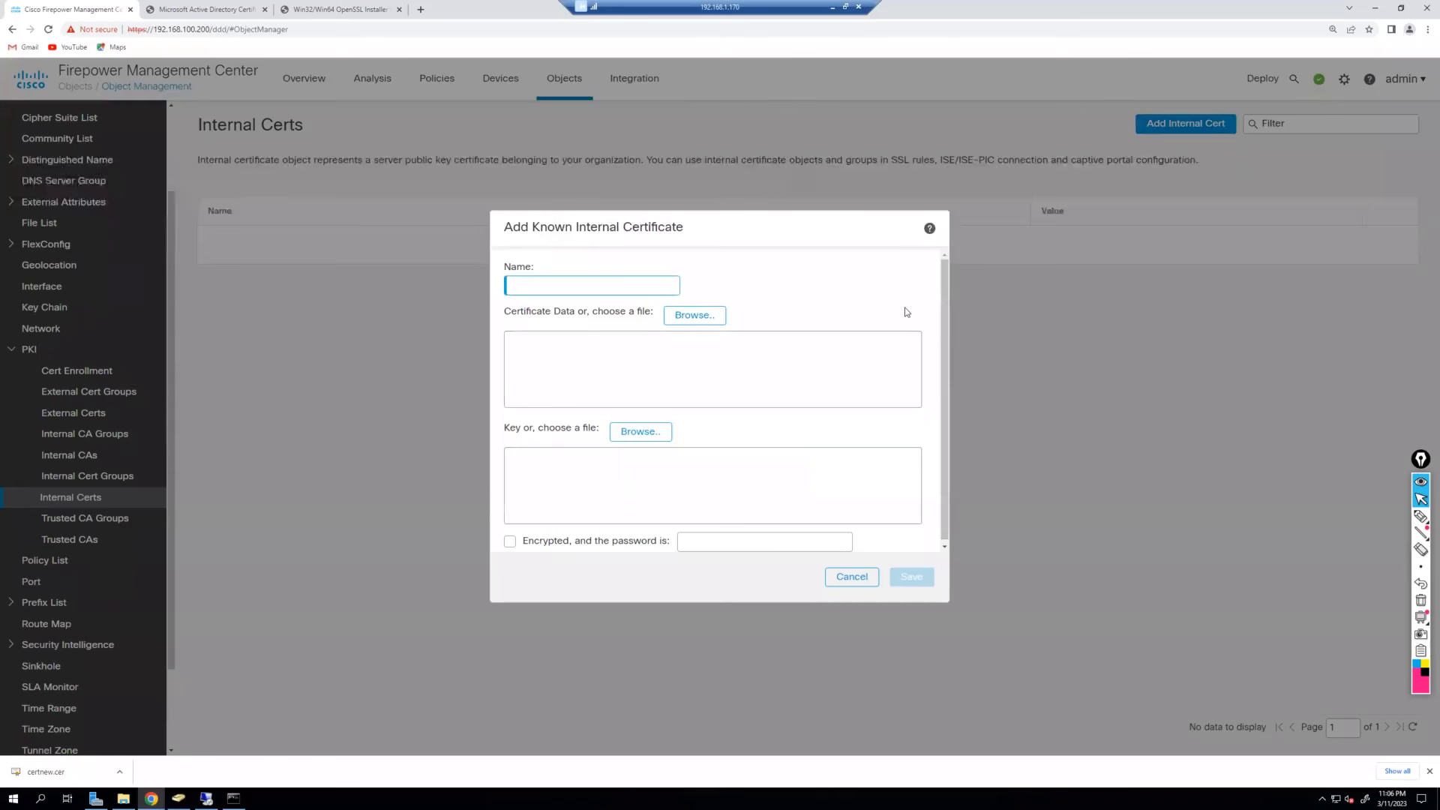
type("FTDCaptivePorta")
left_click(709, 319)
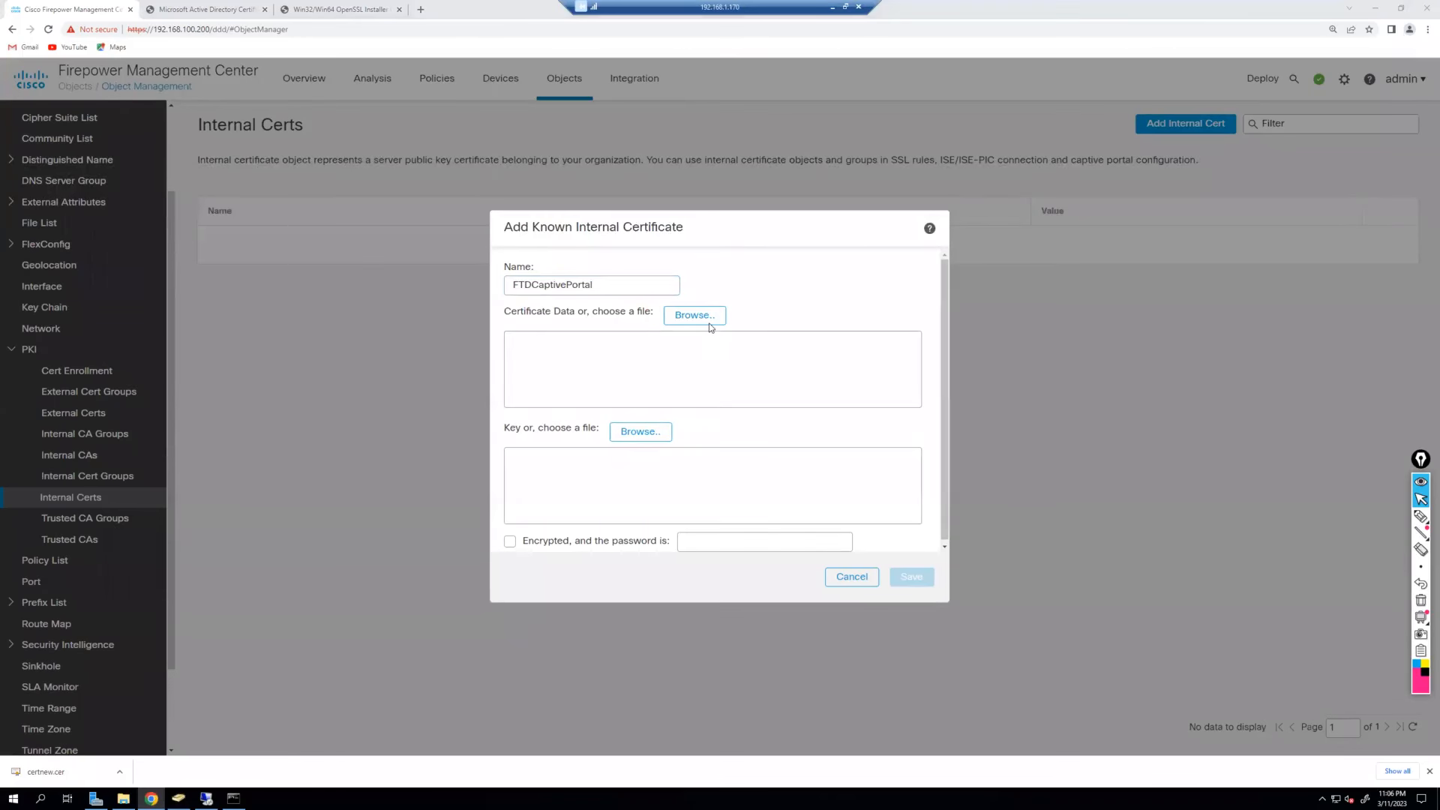
left_click(439, 230)
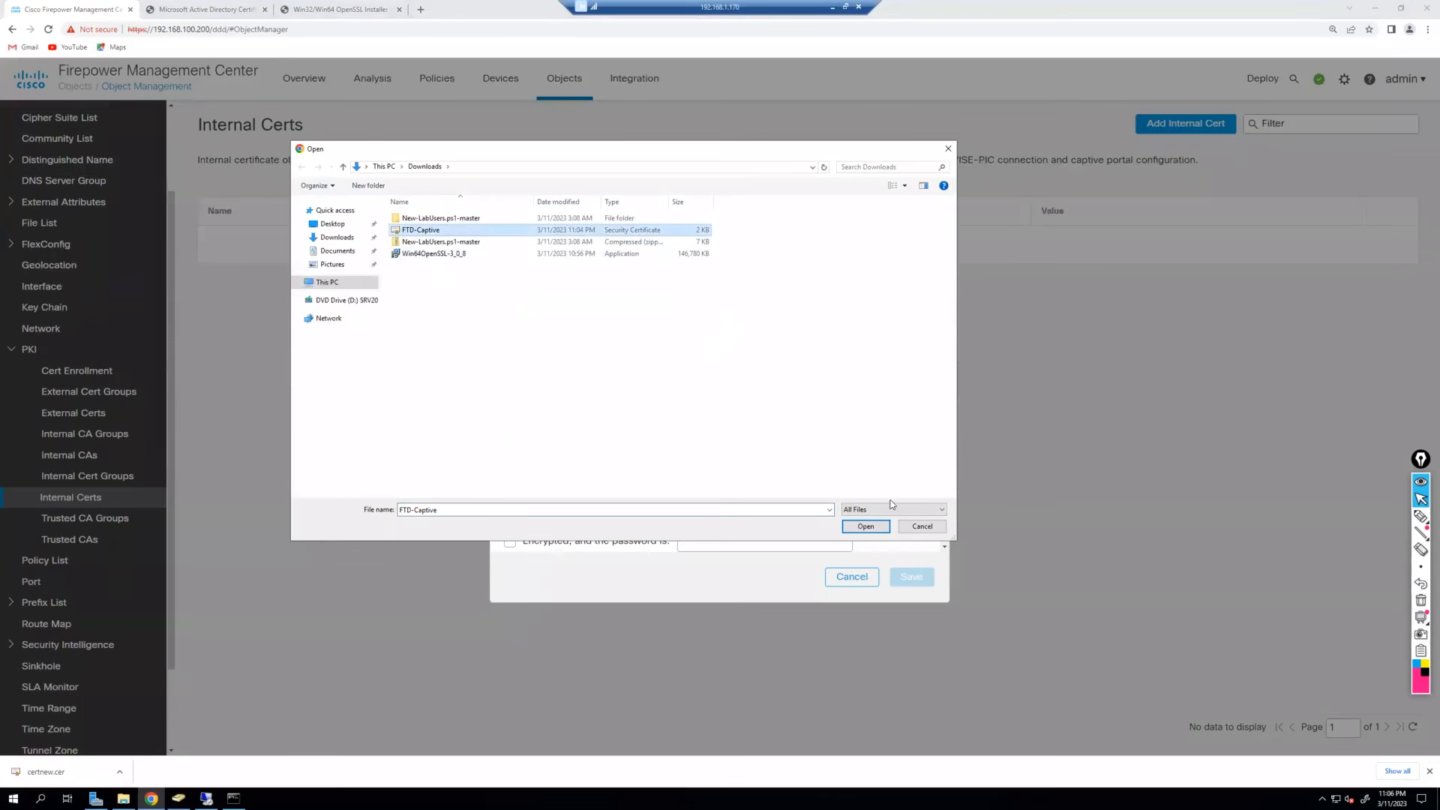
left_click(867, 528)
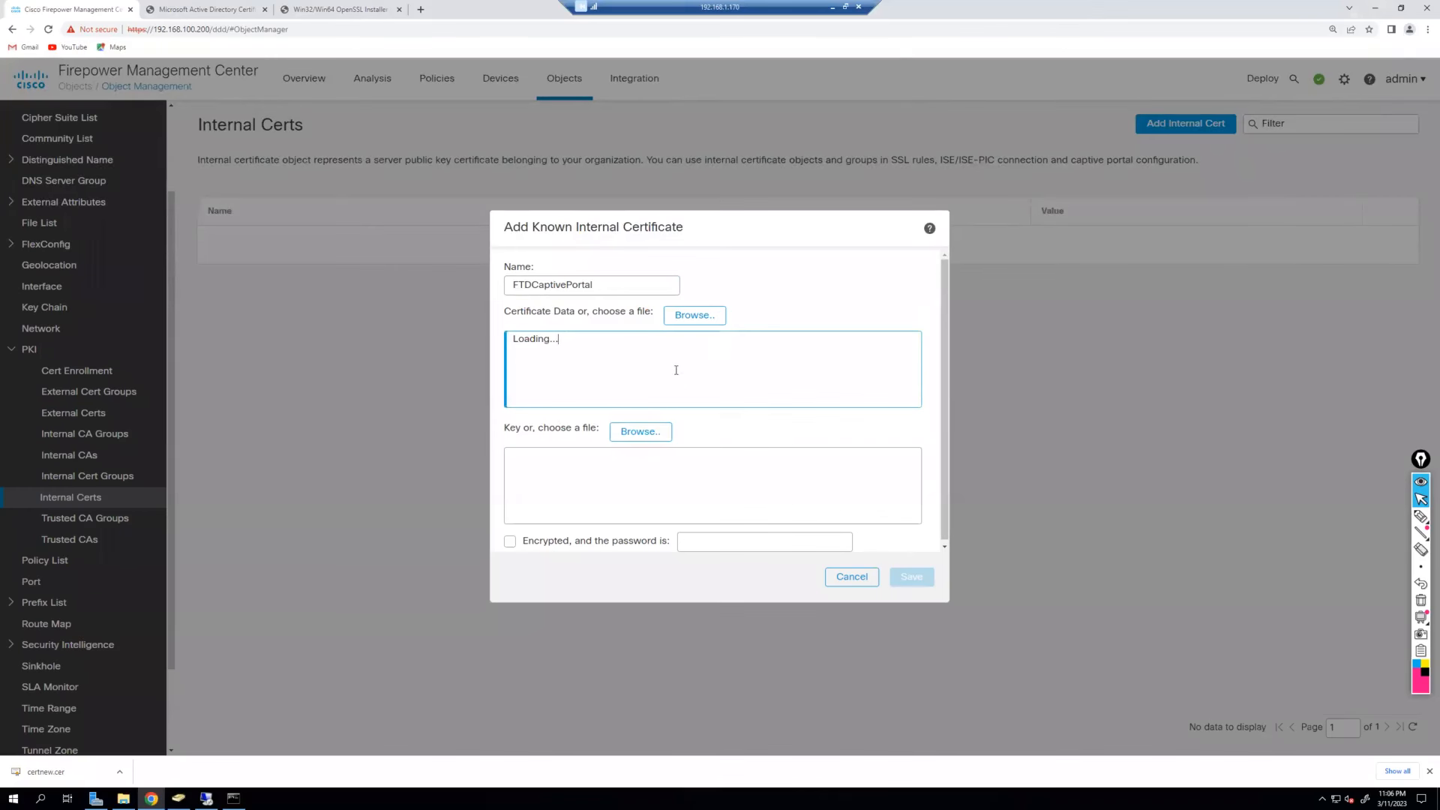
Load ftd.secure.lab.key from C:\Program Files\OpenSSL-Win64\bin as the private key.
left_click(652, 434)
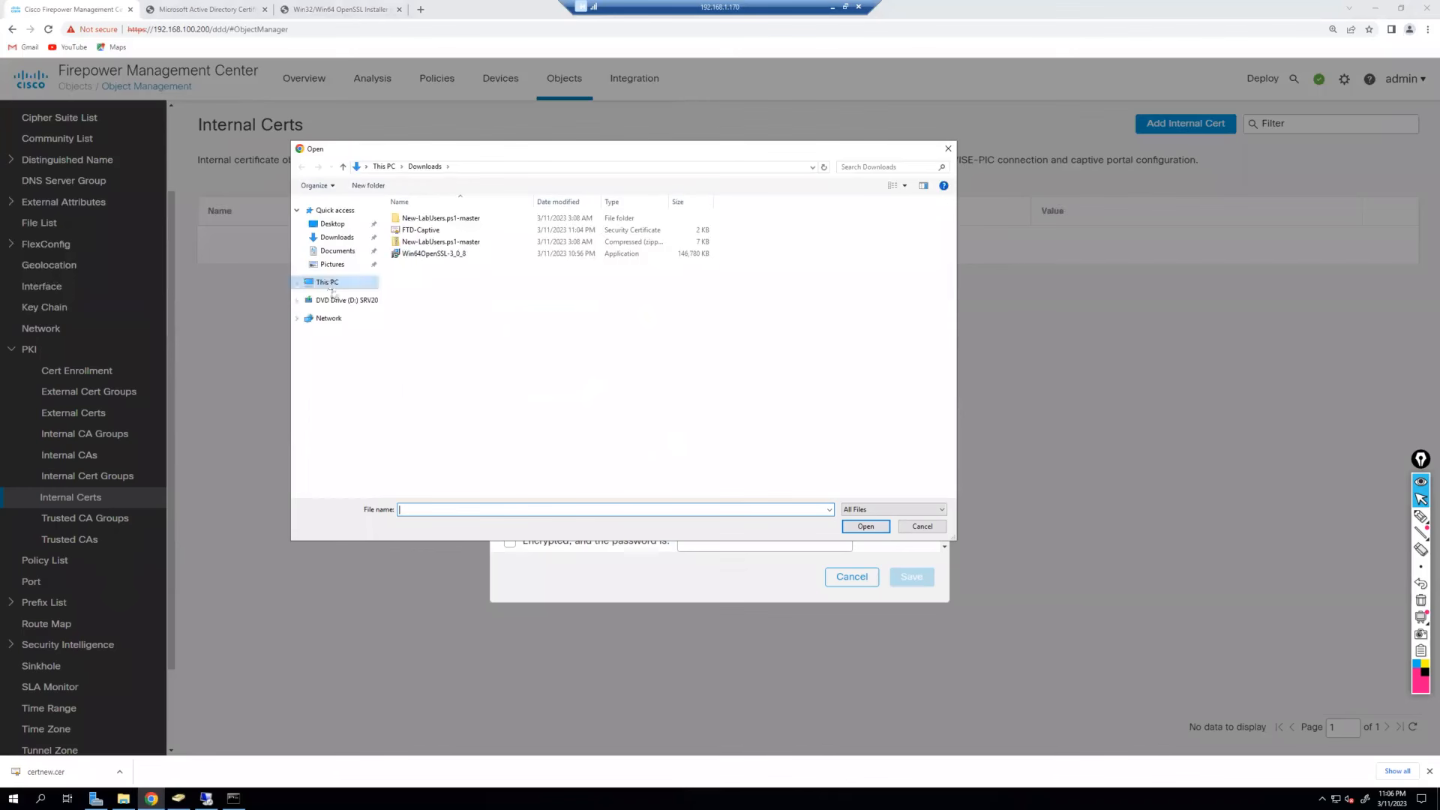
left_click(353, 300)
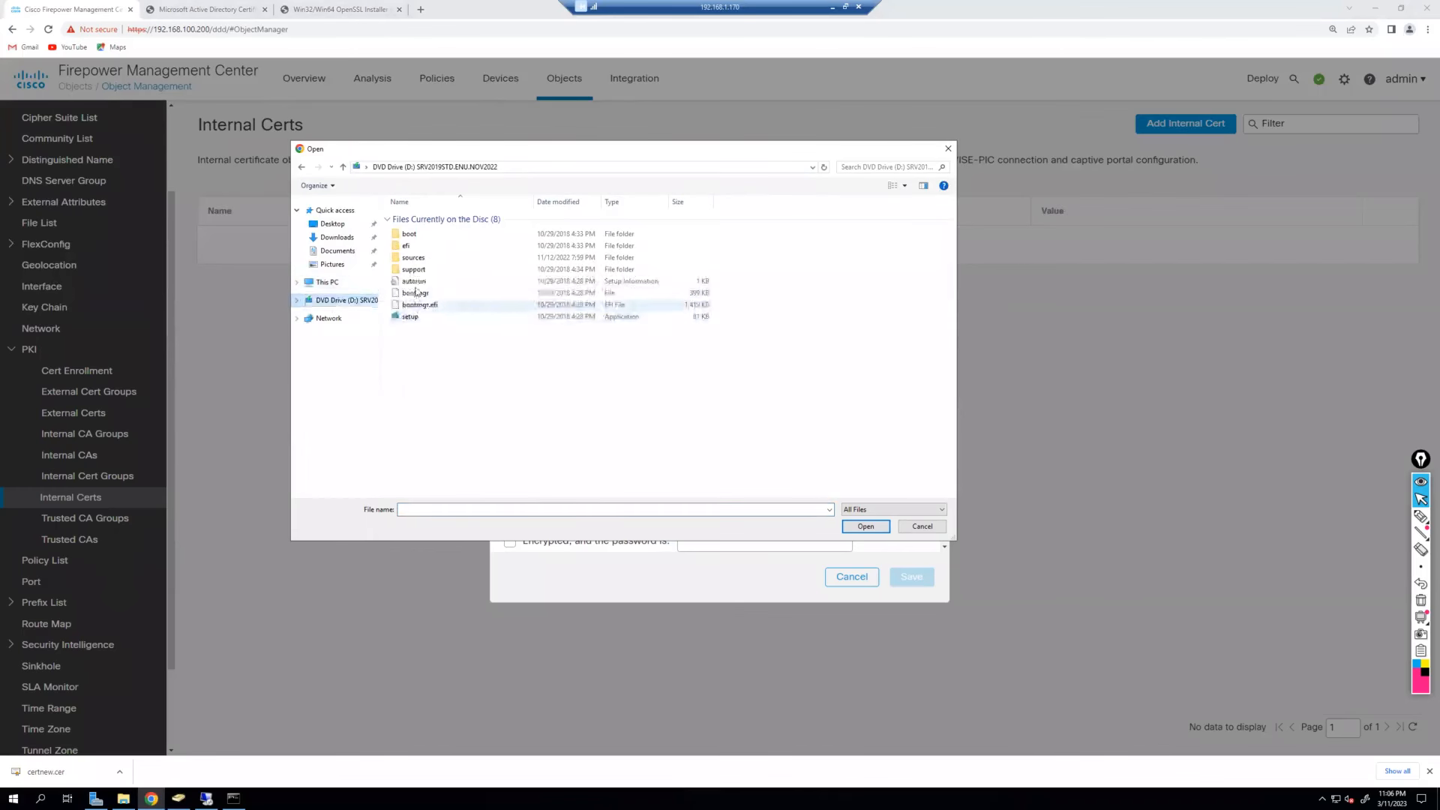
left_click(349, 282)
double_click(433, 334)
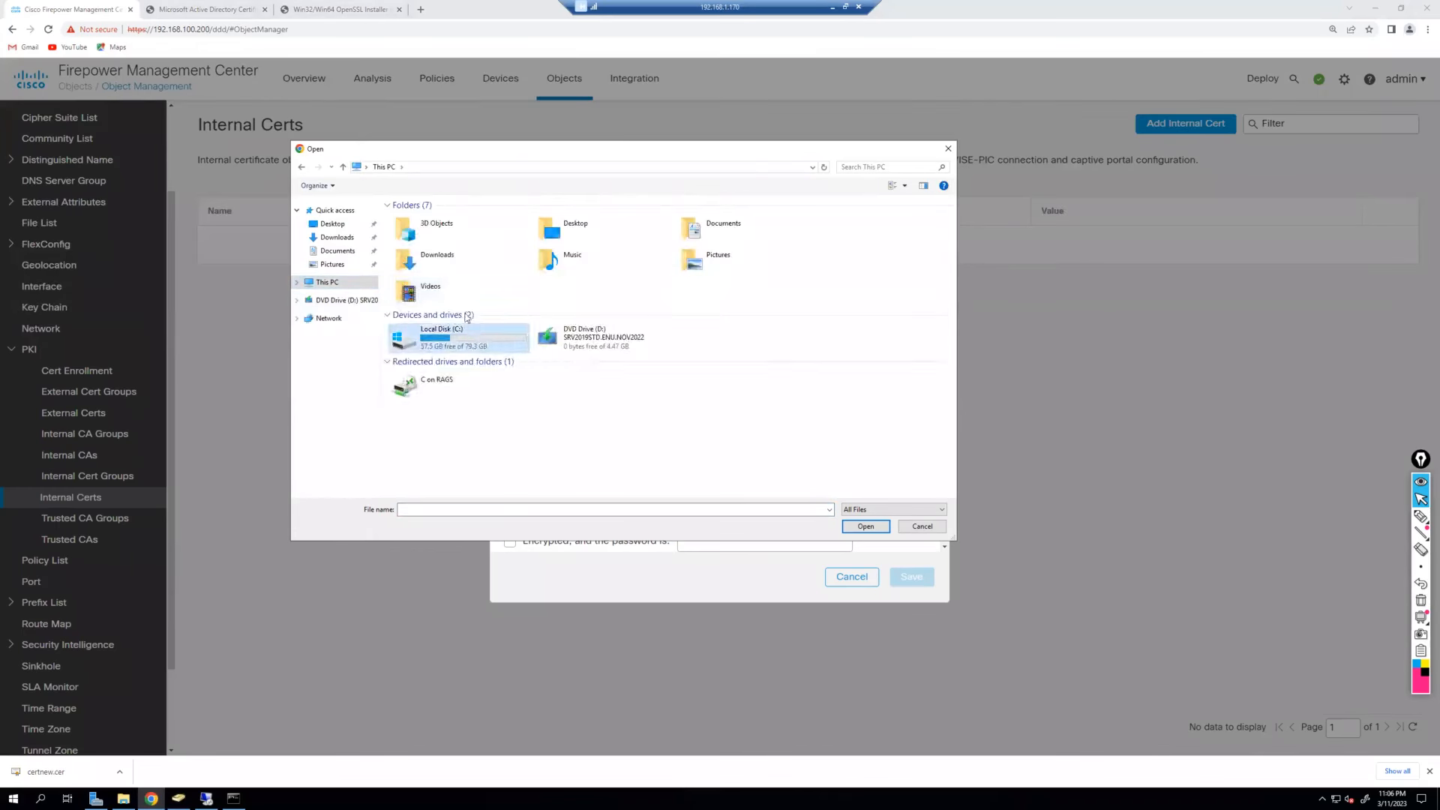
double_click(423, 242)
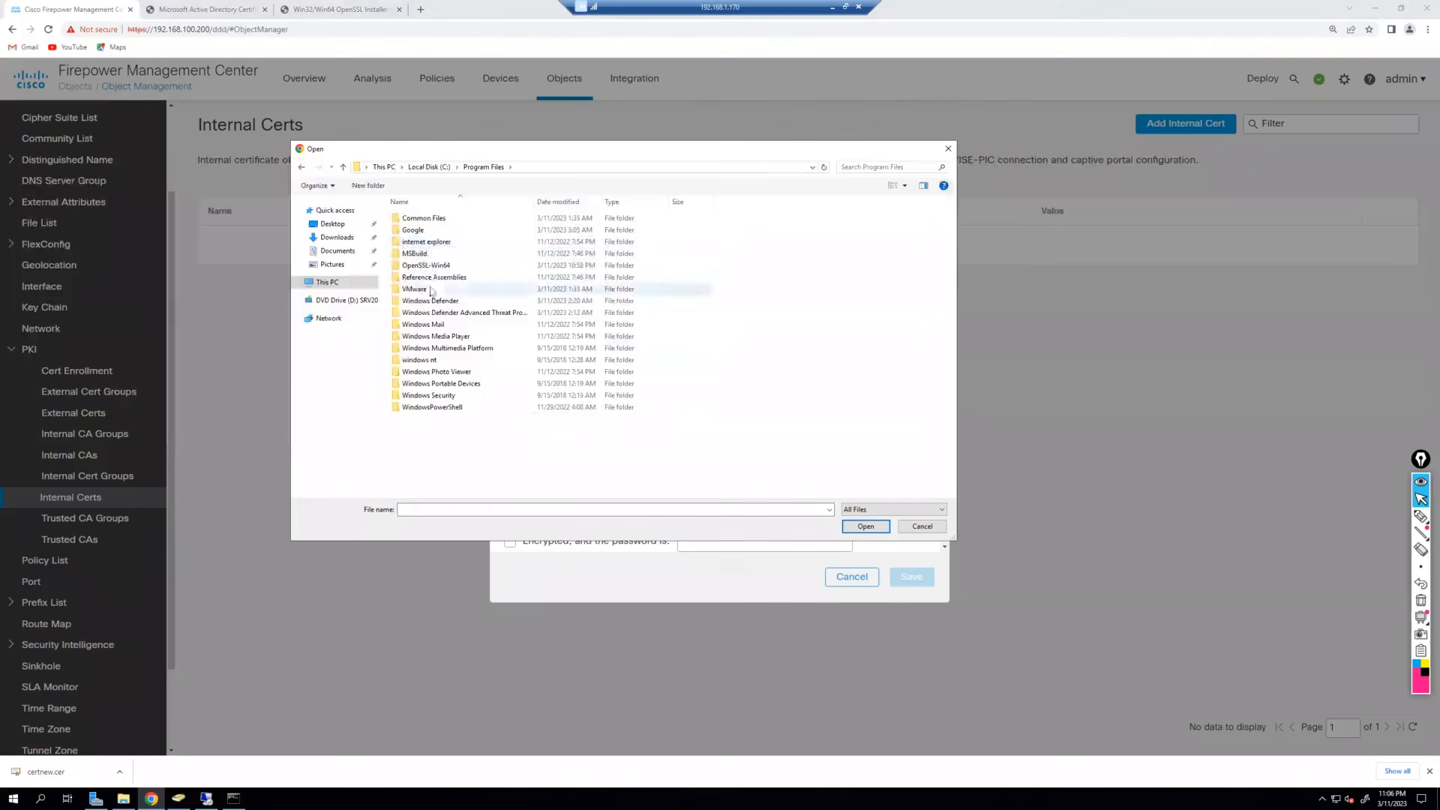
double_click(432, 266)
double_click(411, 218)
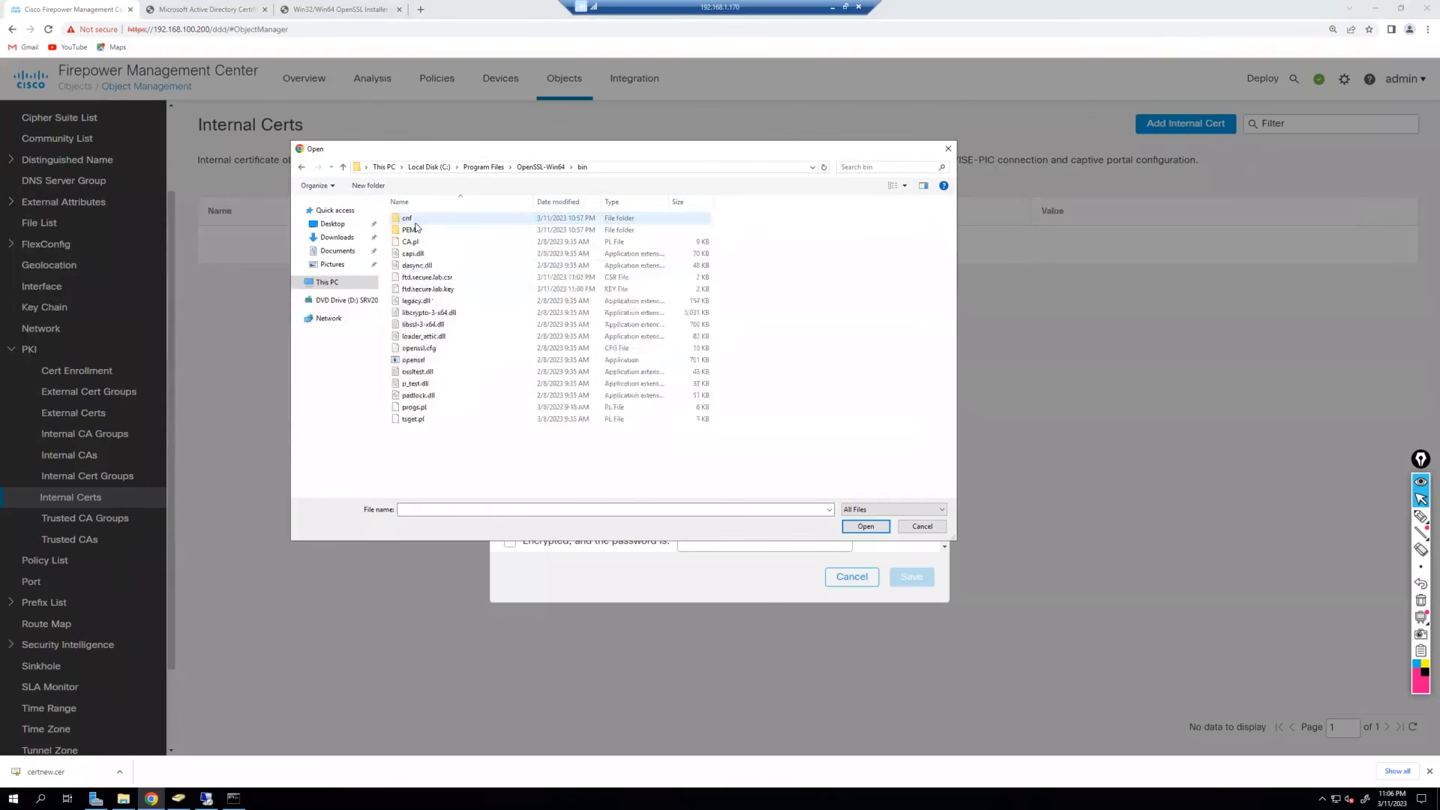
left_click(442, 289)
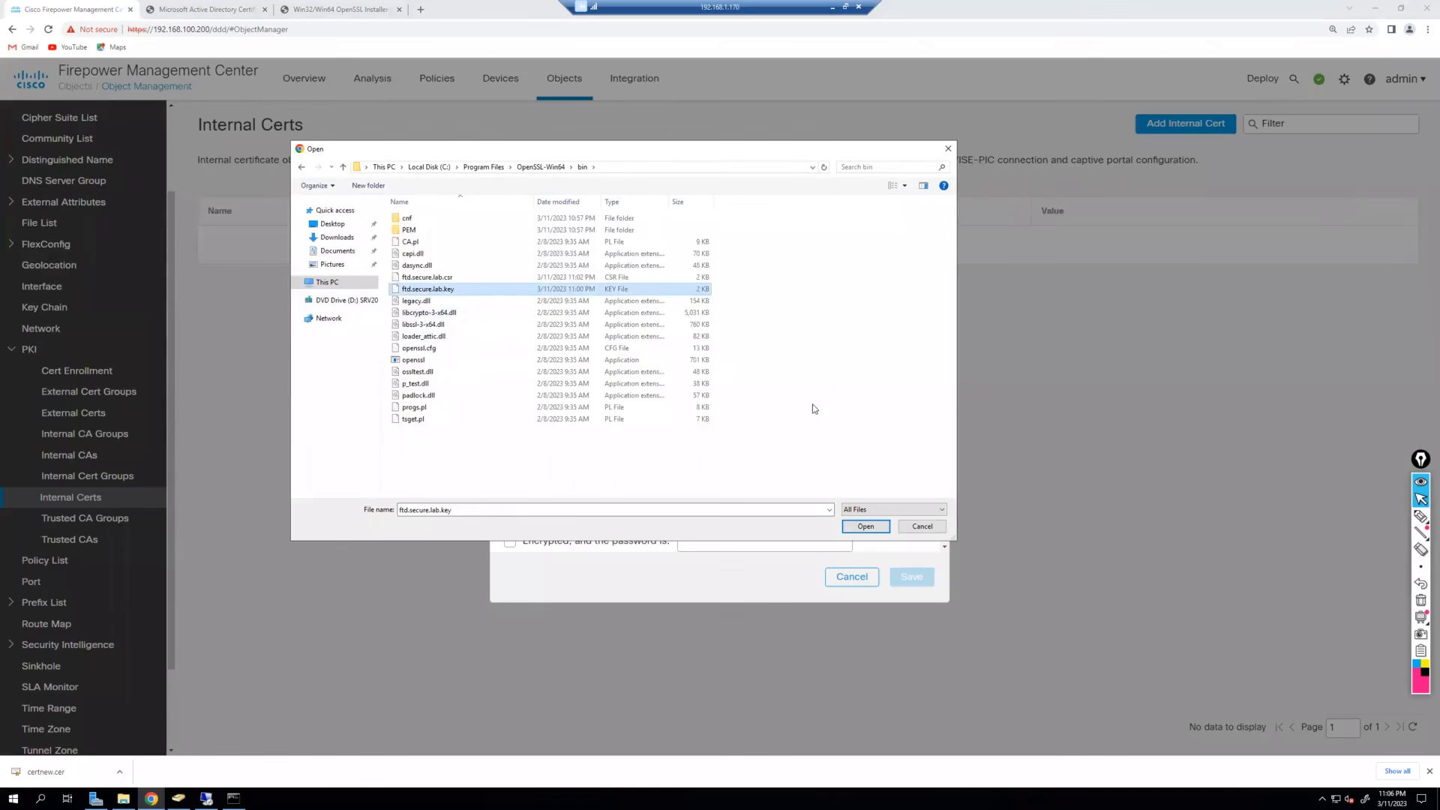
key("Return")
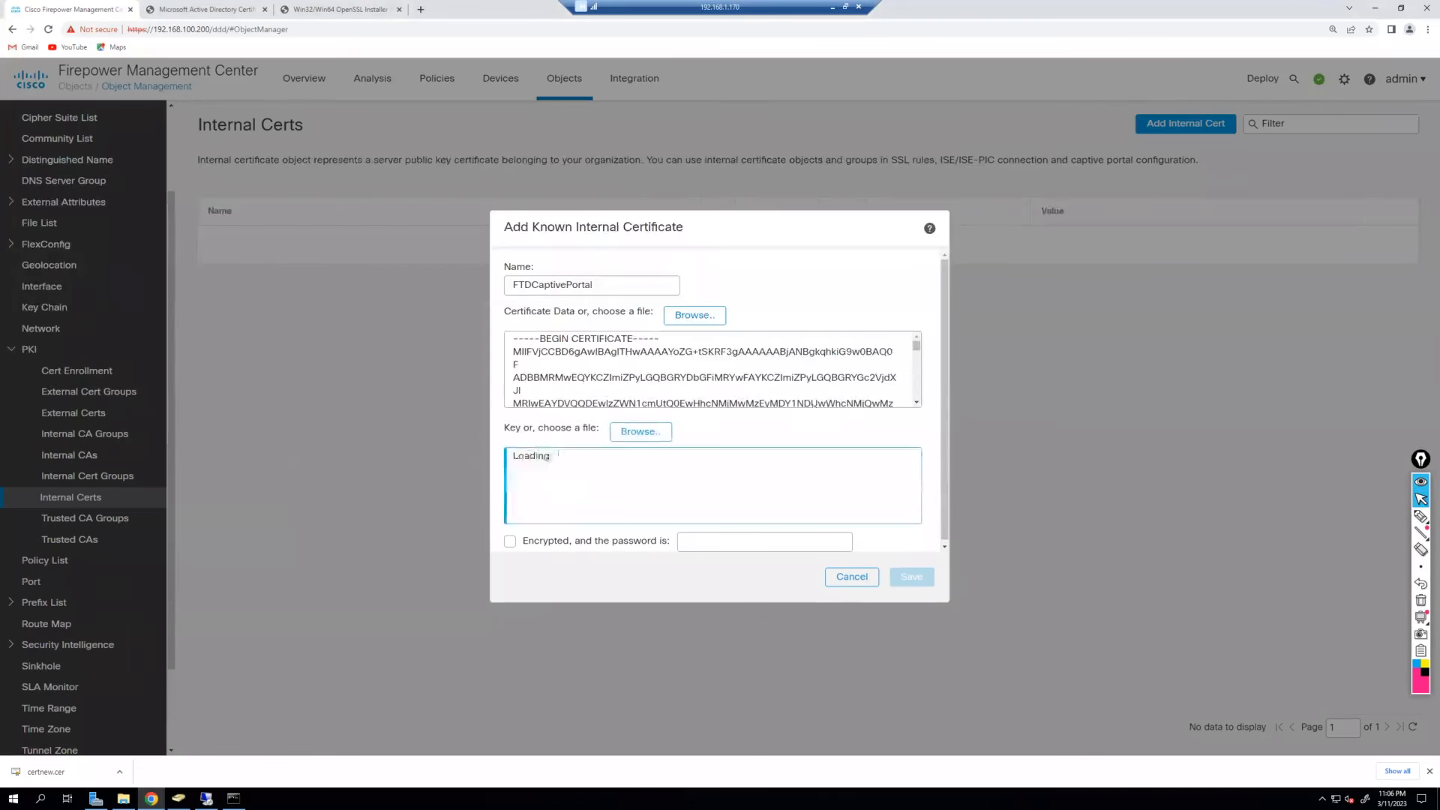
Save the FTDCaptivePortal certificate, review its CN=ftd-01.captive.secure.lab details, and close them.
left_click_drag(698, 352, 804, 393)
left_click(760, 340)
left_click(803, 393)
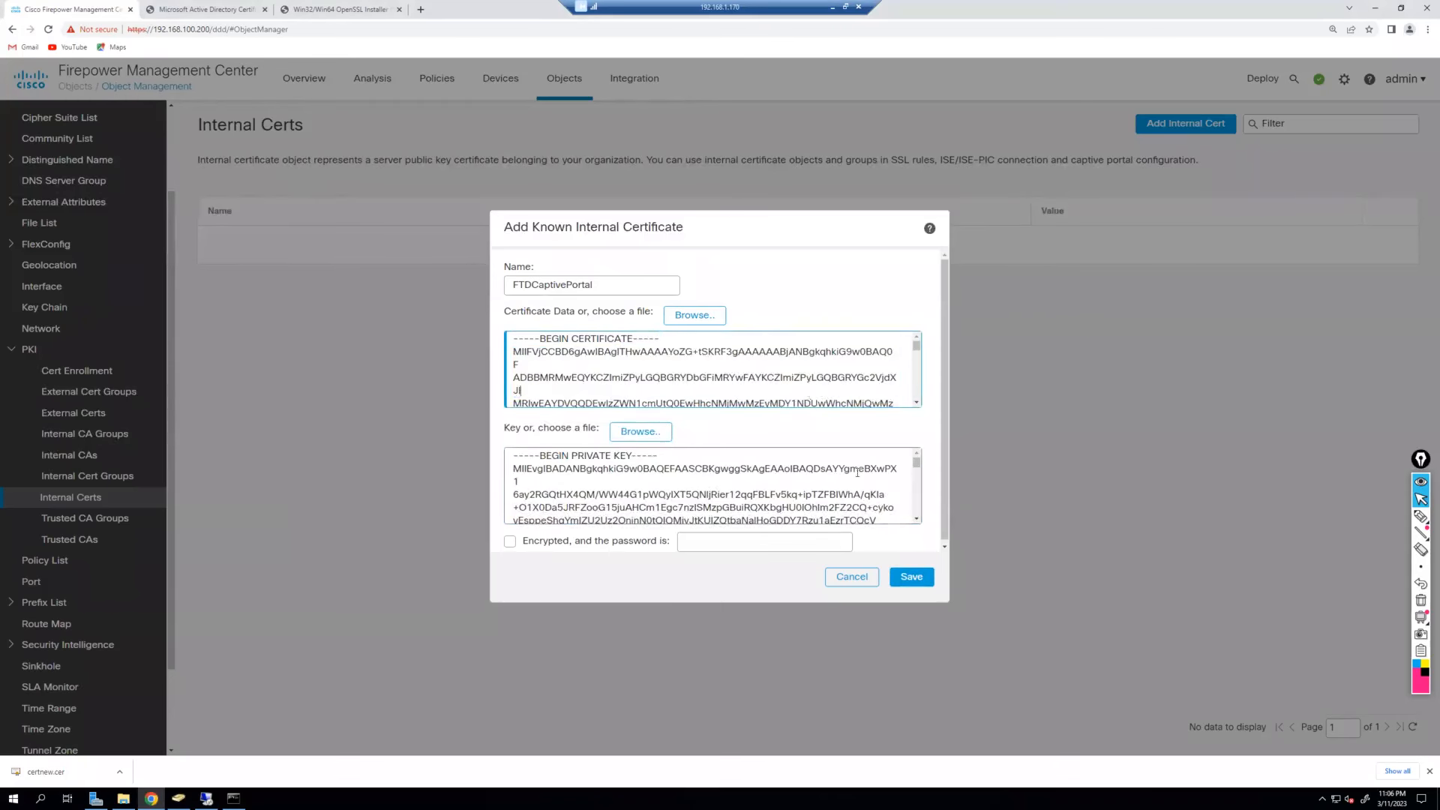
left_click_drag(514, 456, 656, 455)
left_click(711, 491)
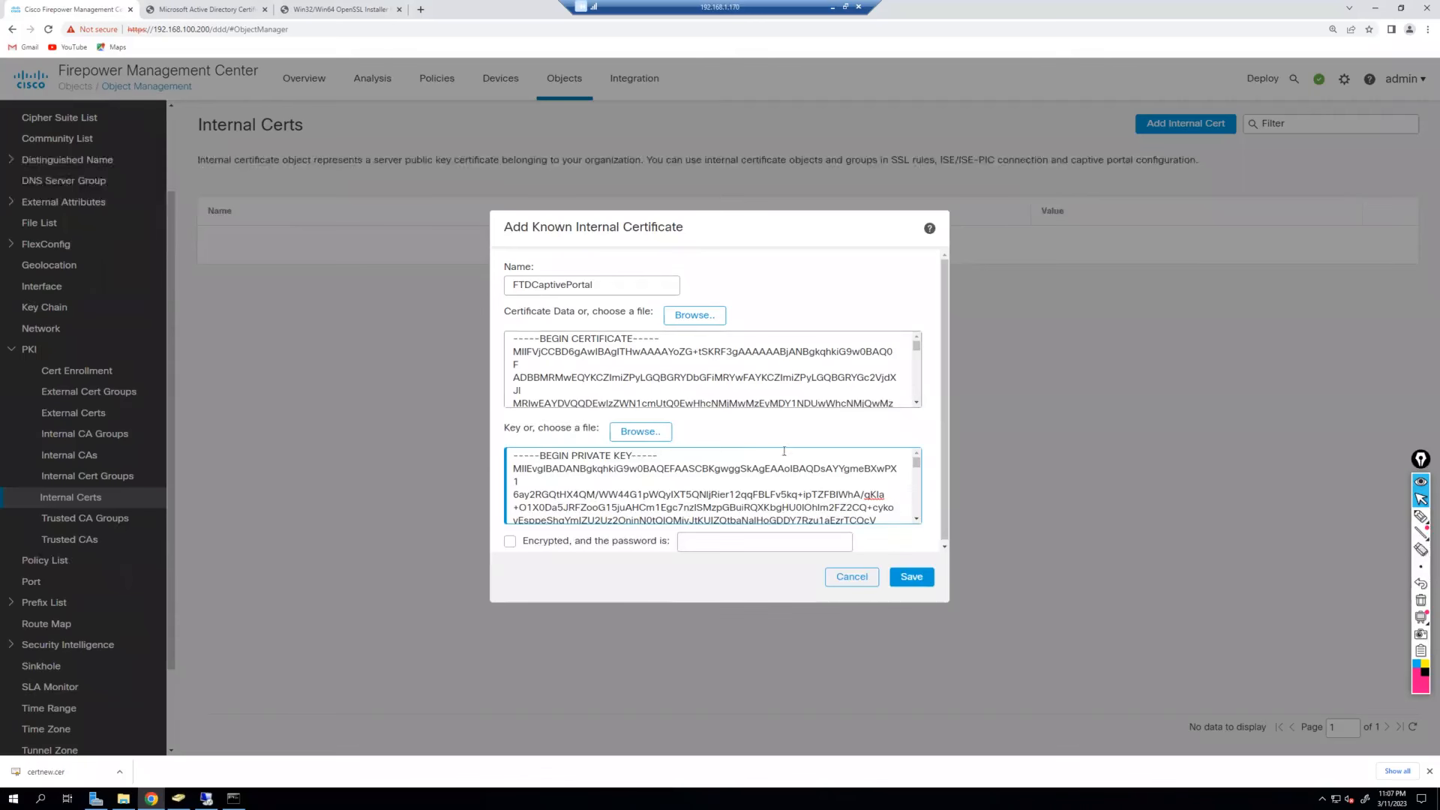
left_click(916, 581)
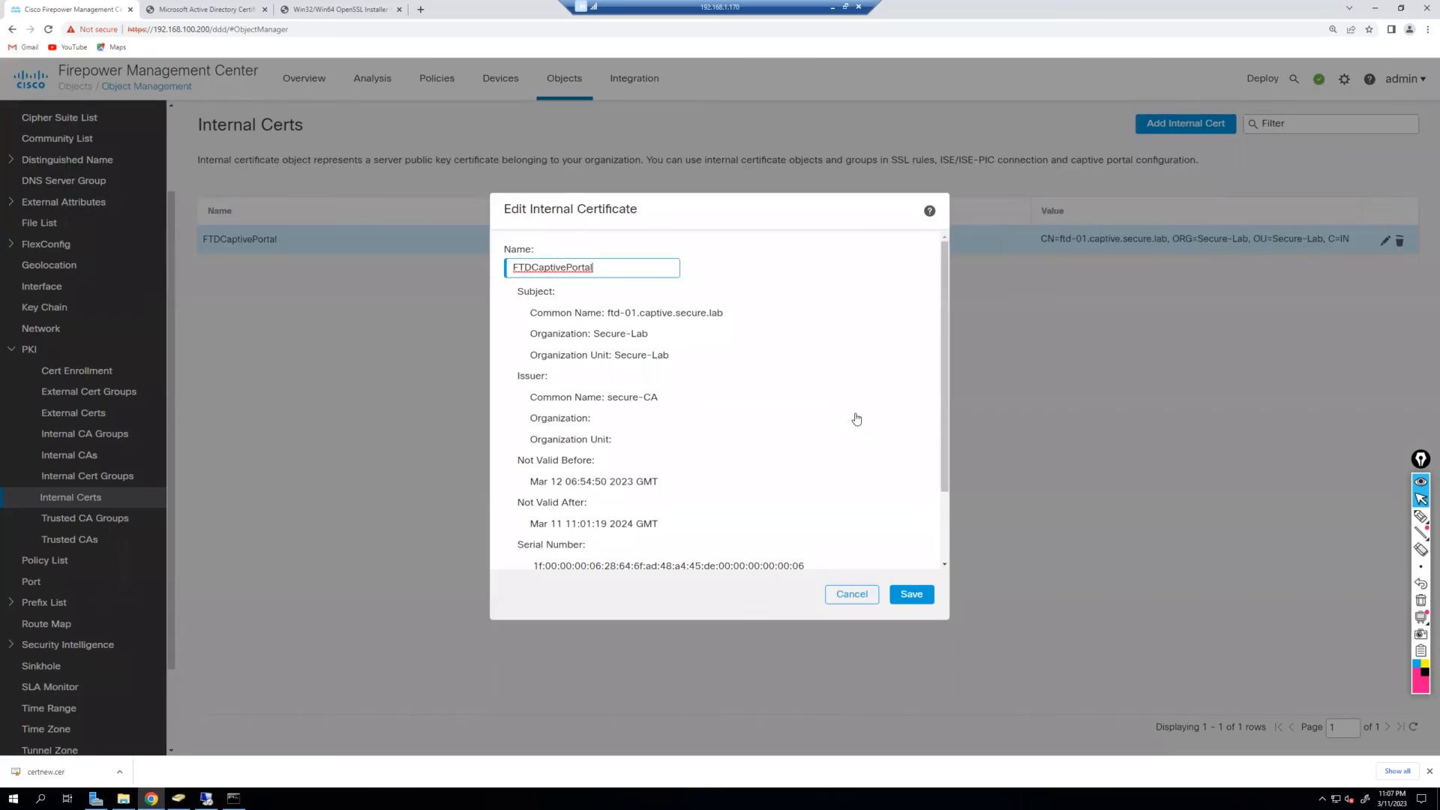
left_click(870, 595)
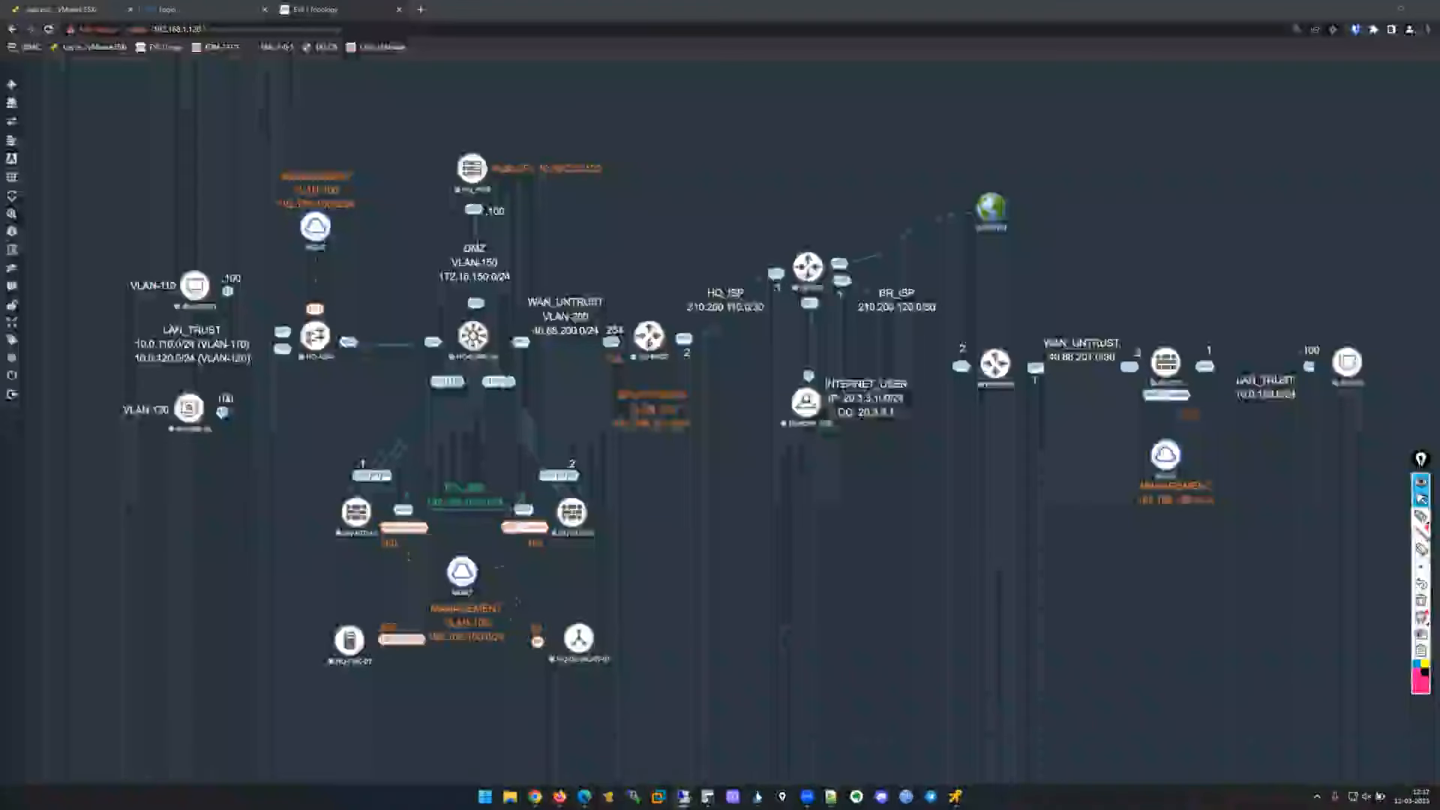
left_click(758, 797)
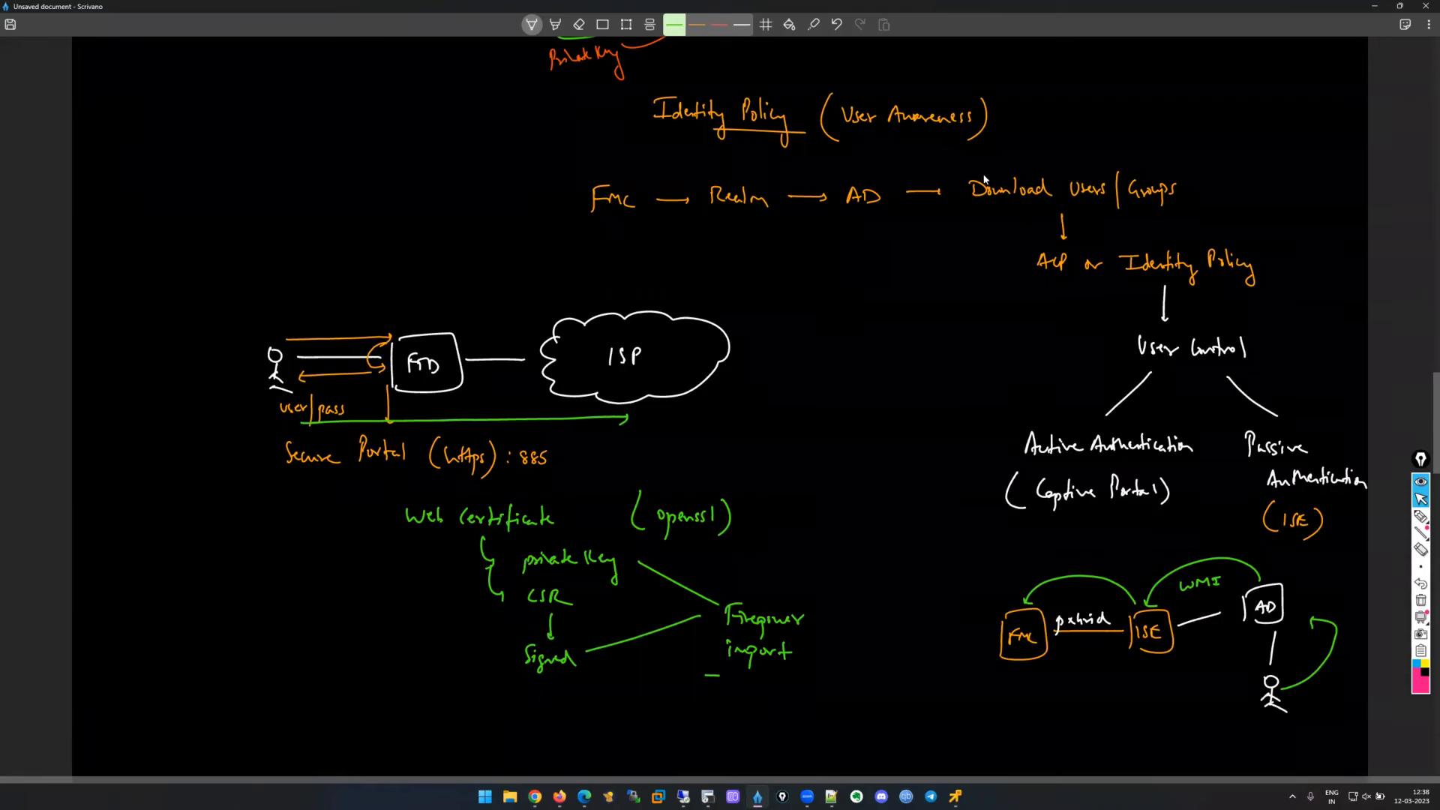
left_click(1375, 9)
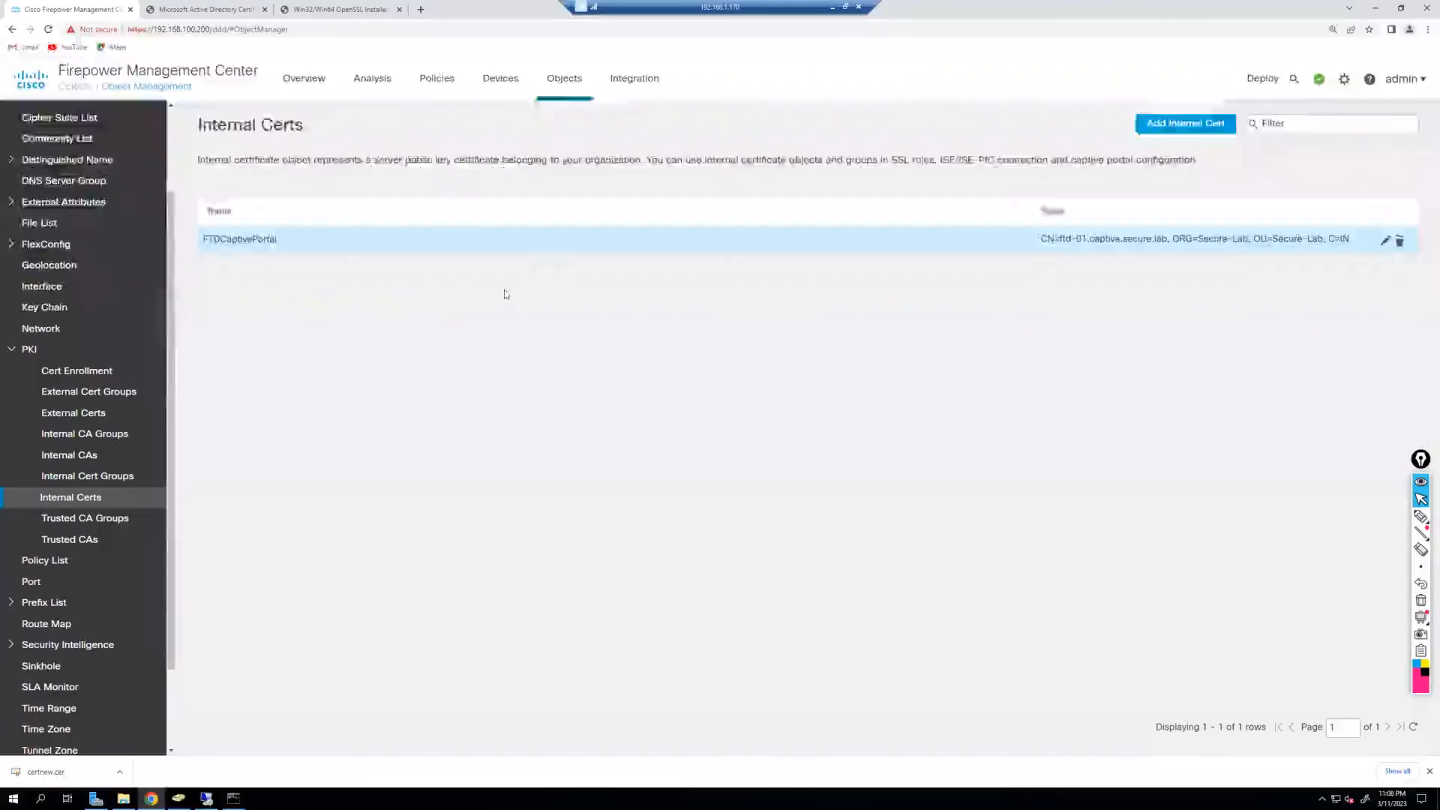
Make FTDCaptivePortal the server certificate for hq-captive's active authentication.
left_click(441, 84)
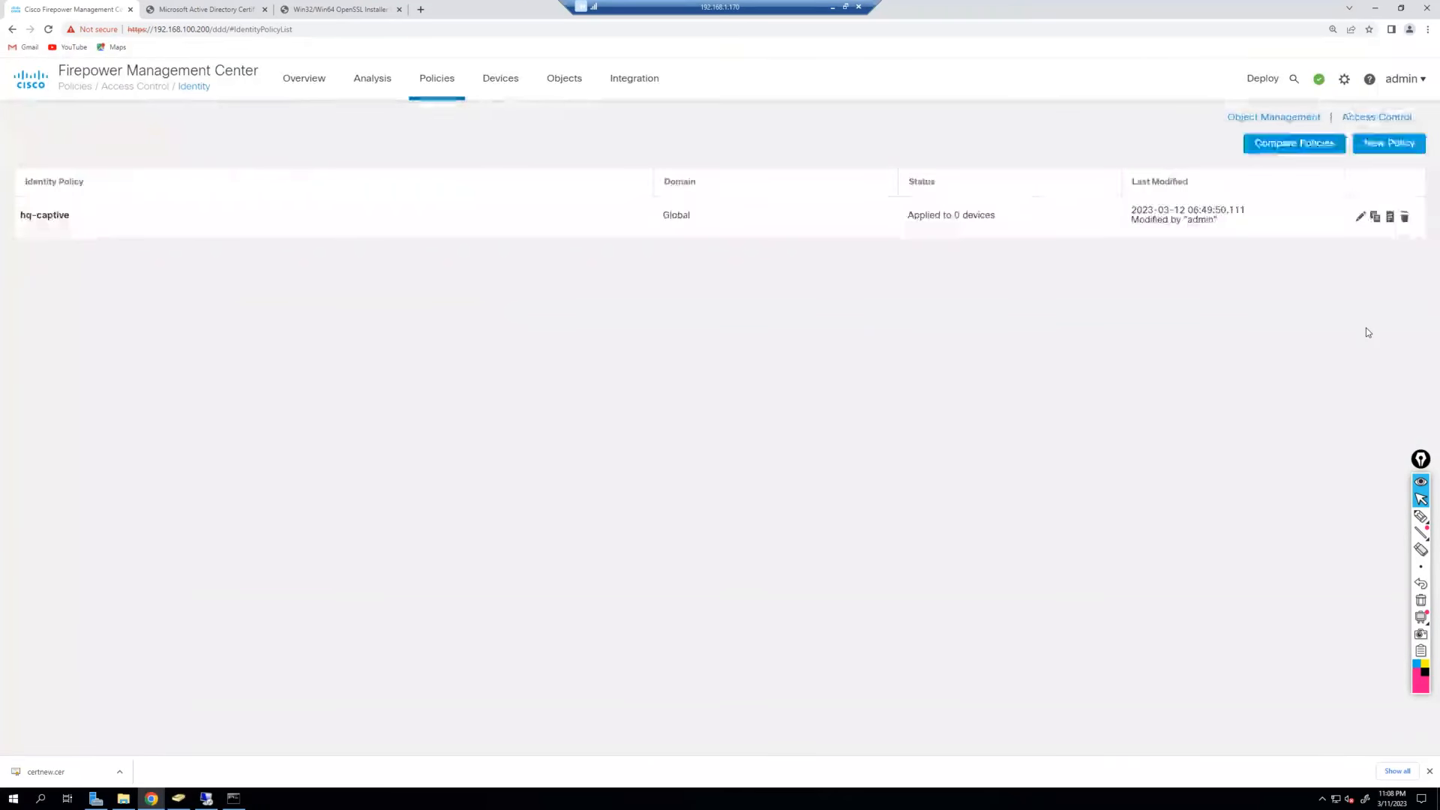
left_click(1364, 218)
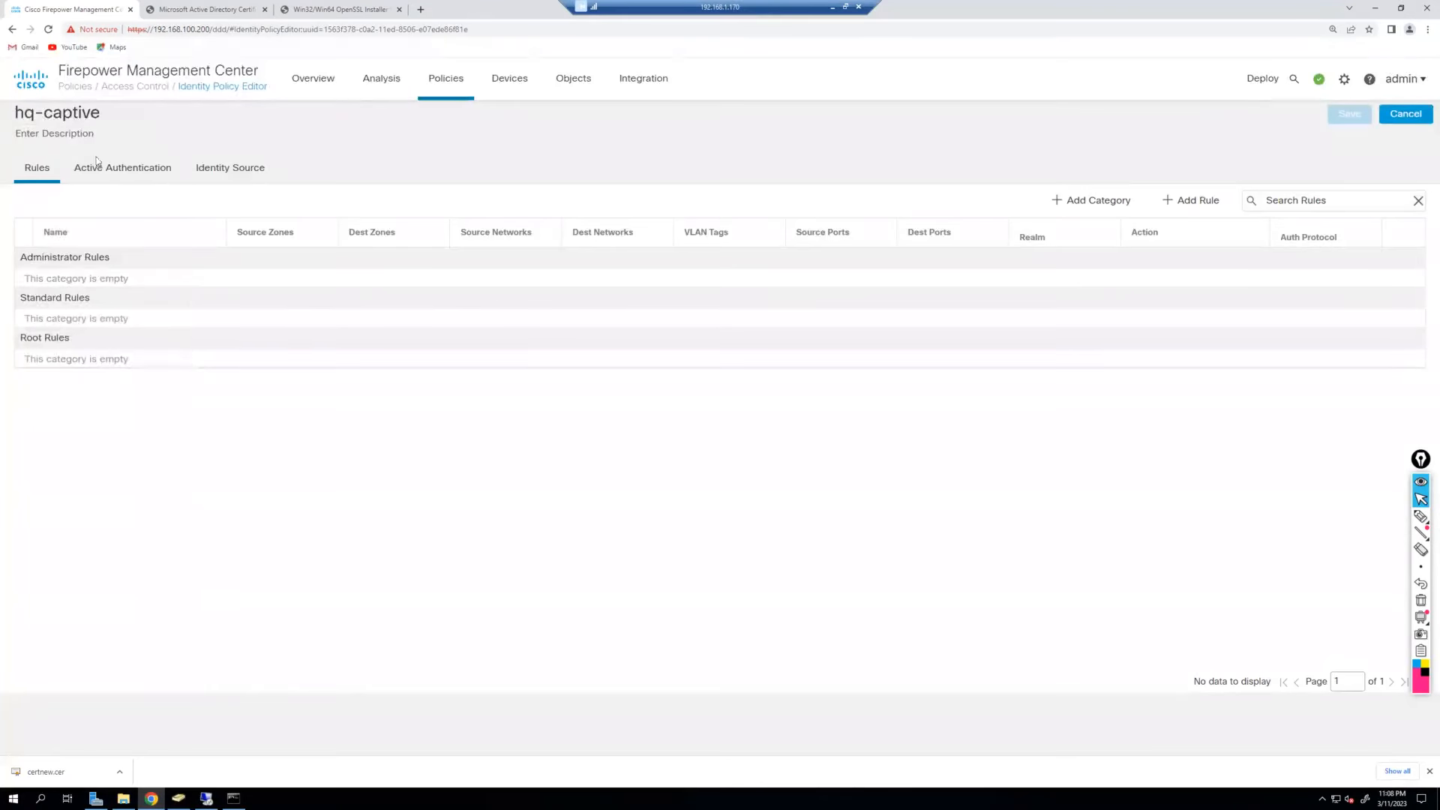
left_click(98, 167)
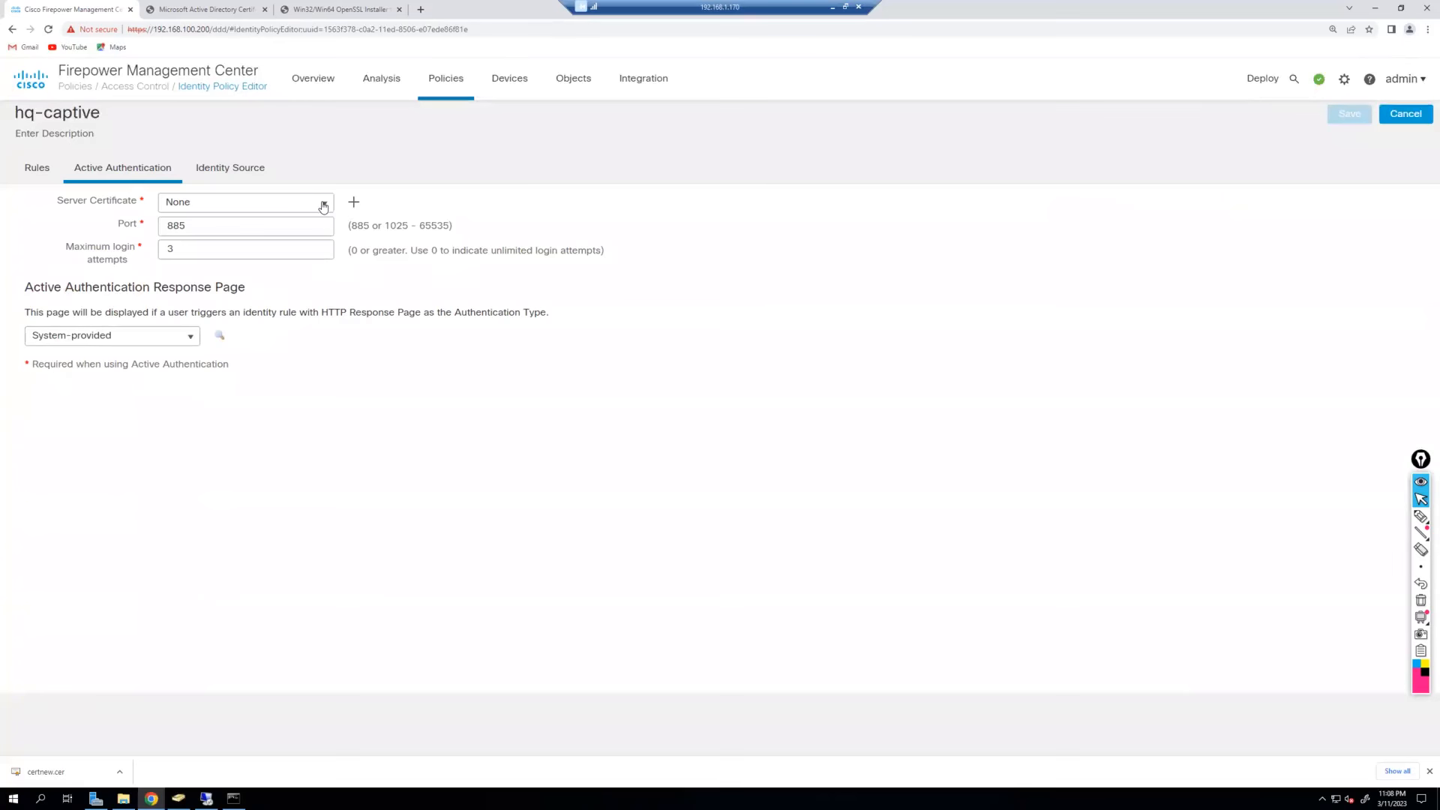
left_click(324, 211)
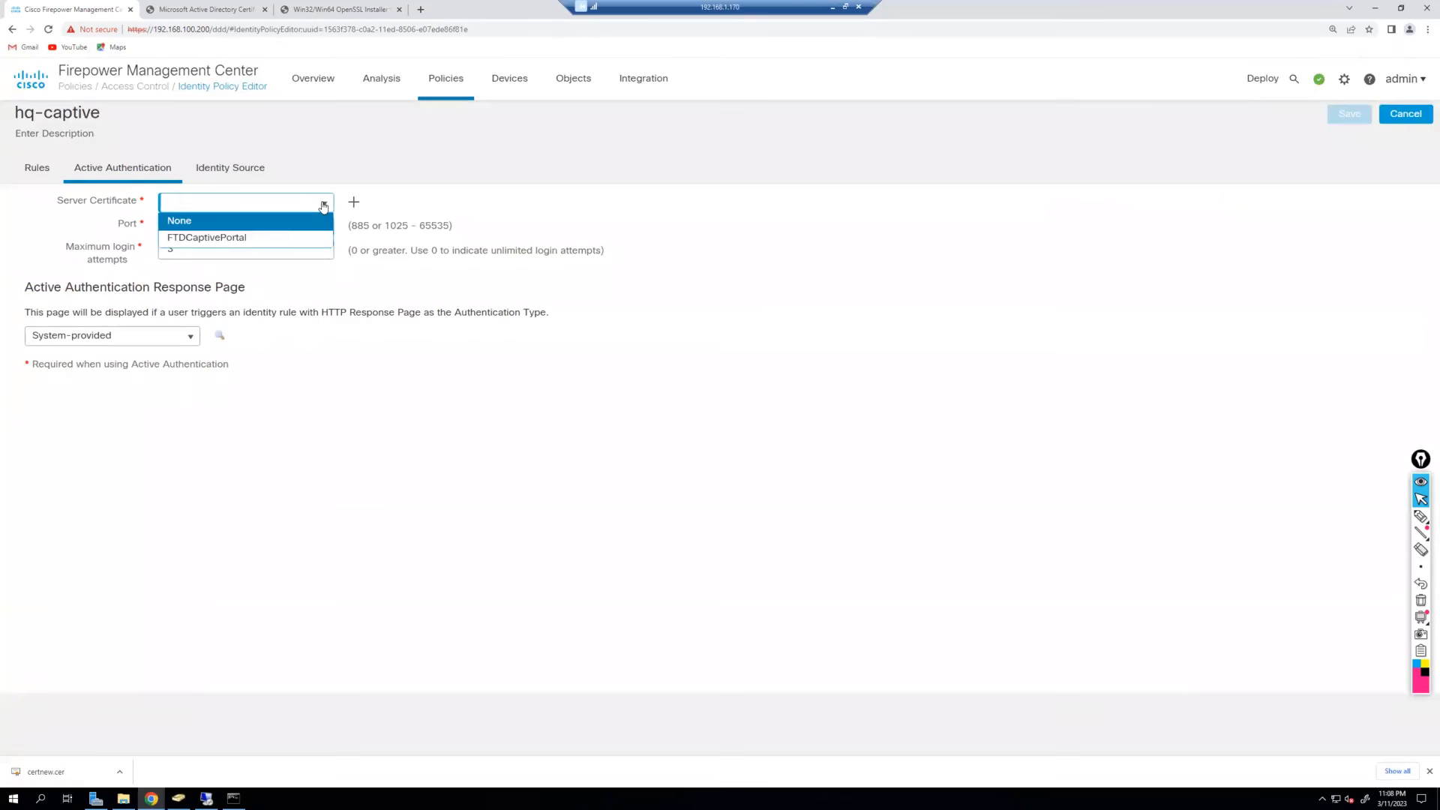
left_click(268, 240)
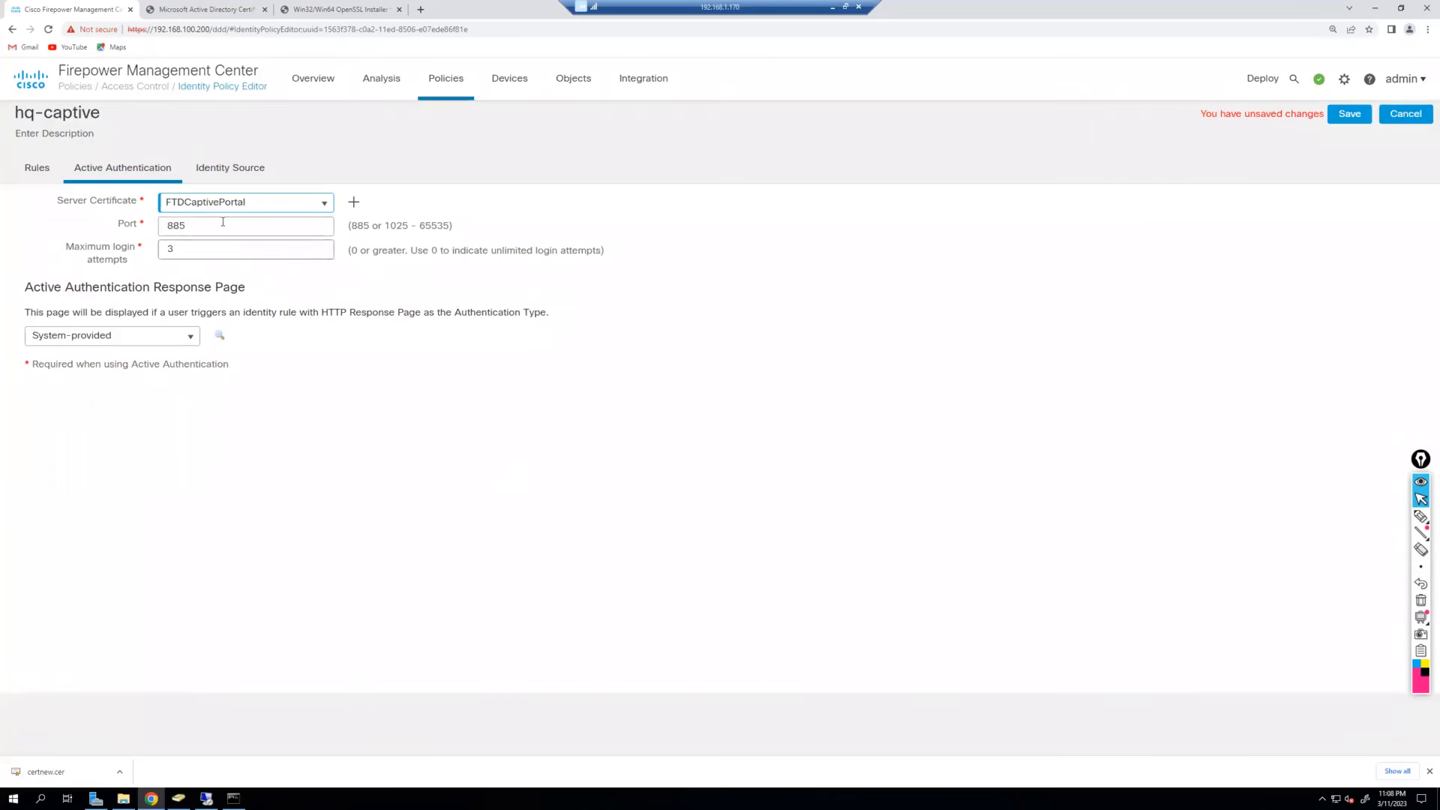
left_click(35, 177)
left_click(1193, 209)
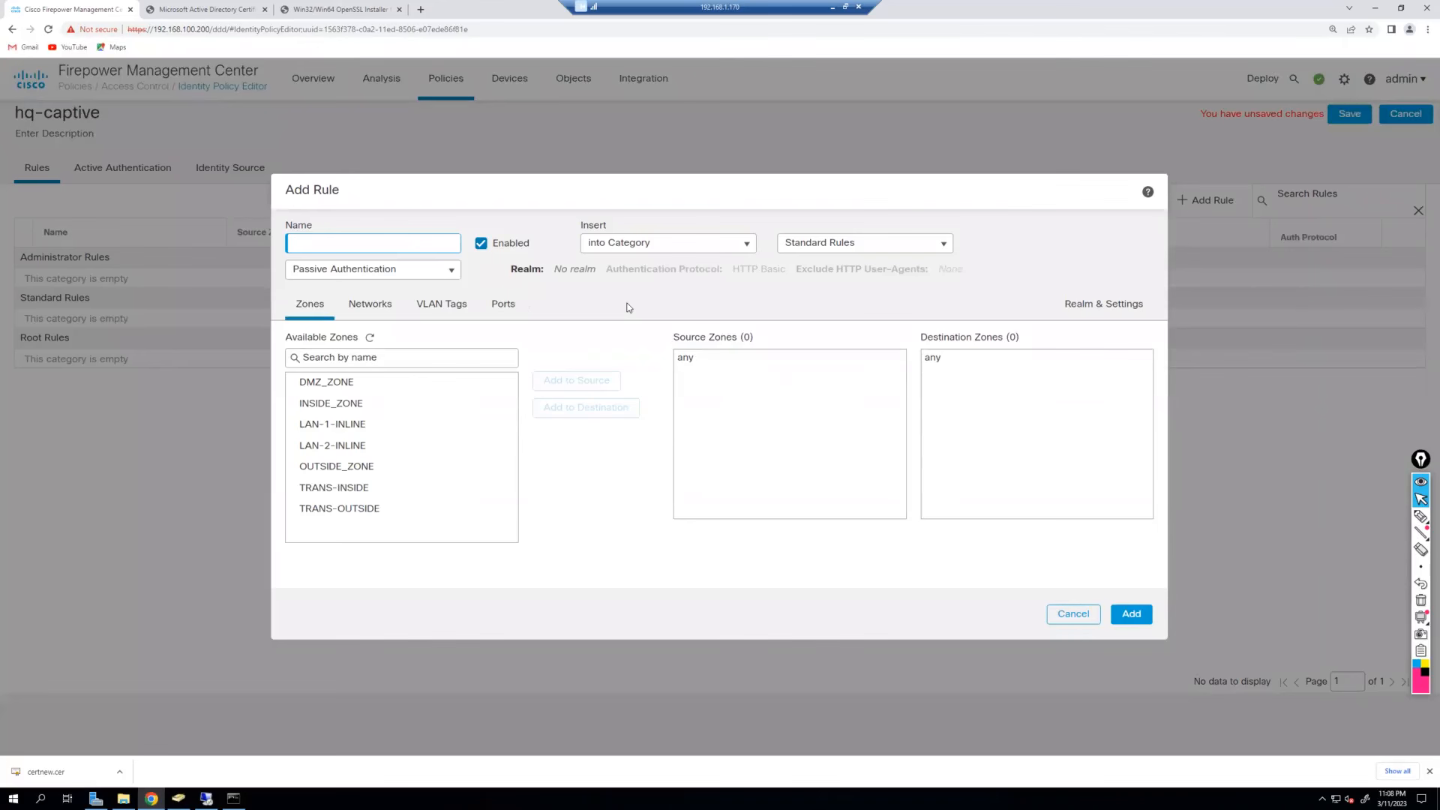
Name the rule INTERNET-ACCESS, set Active Authentication, and set INSIDE_ZONE to OUTSIDE_ZONE.
type("INTERNET-ACCESS")
left_click(439, 272)
left_click(431, 304)
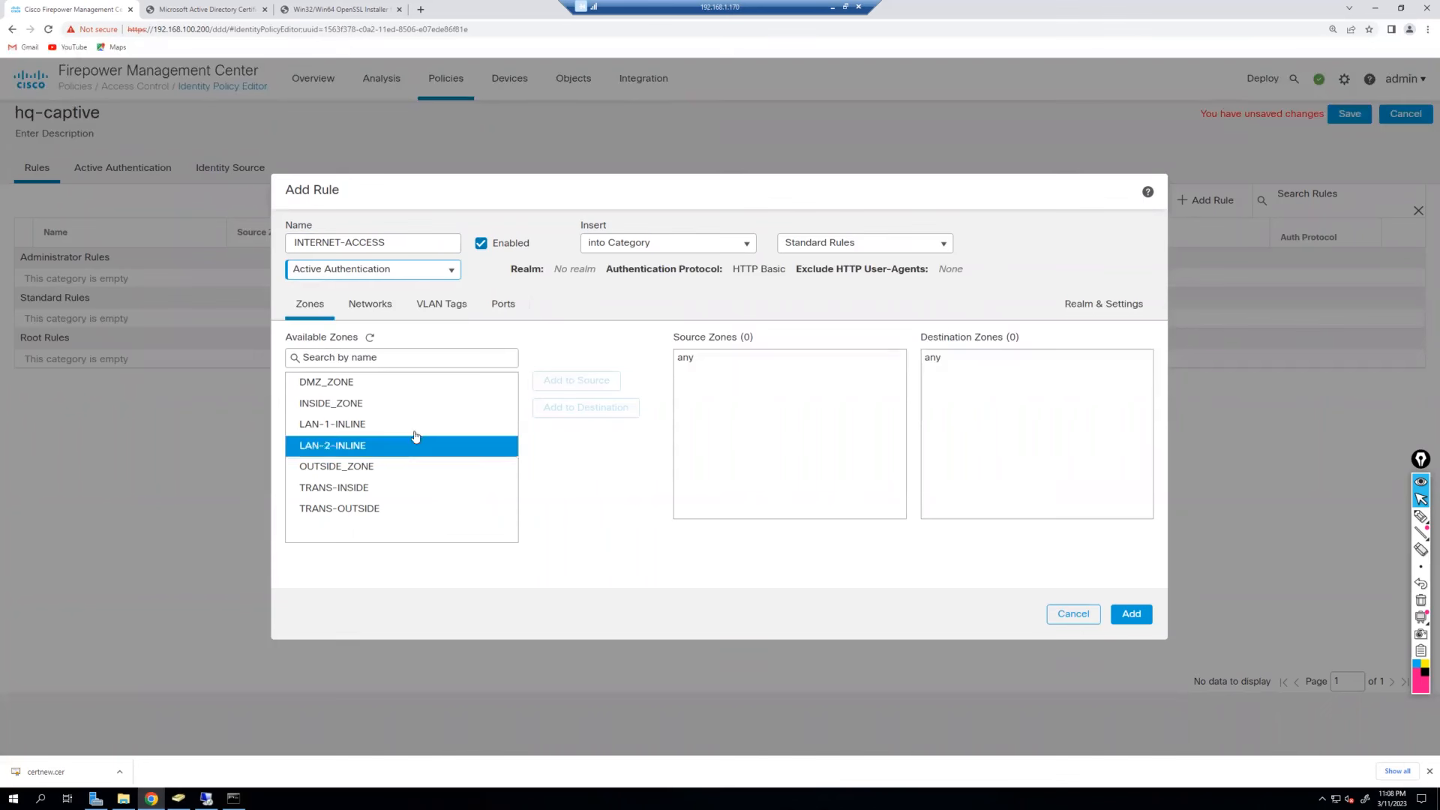
left_click(380, 410)
left_click(592, 381)
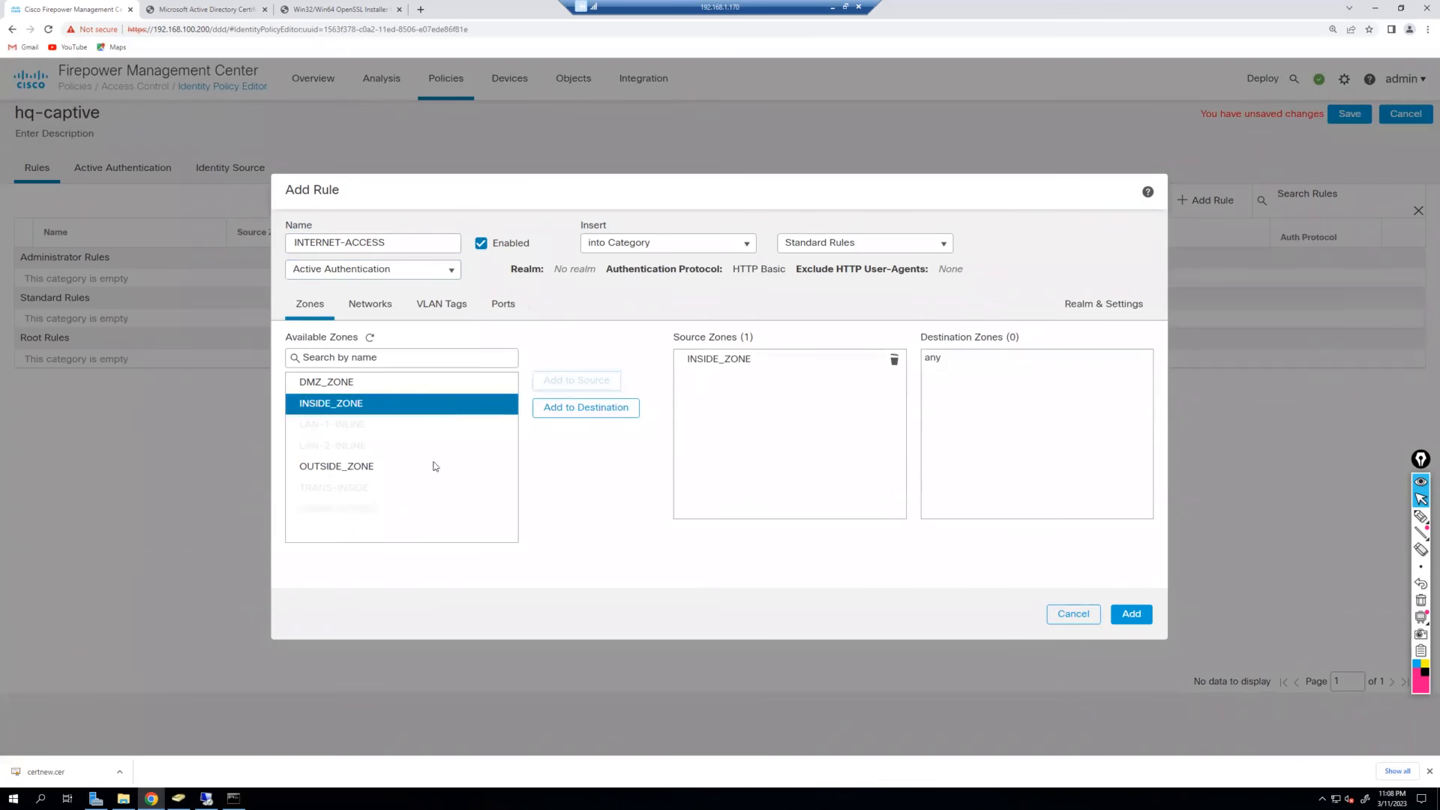
left_click(431, 466)
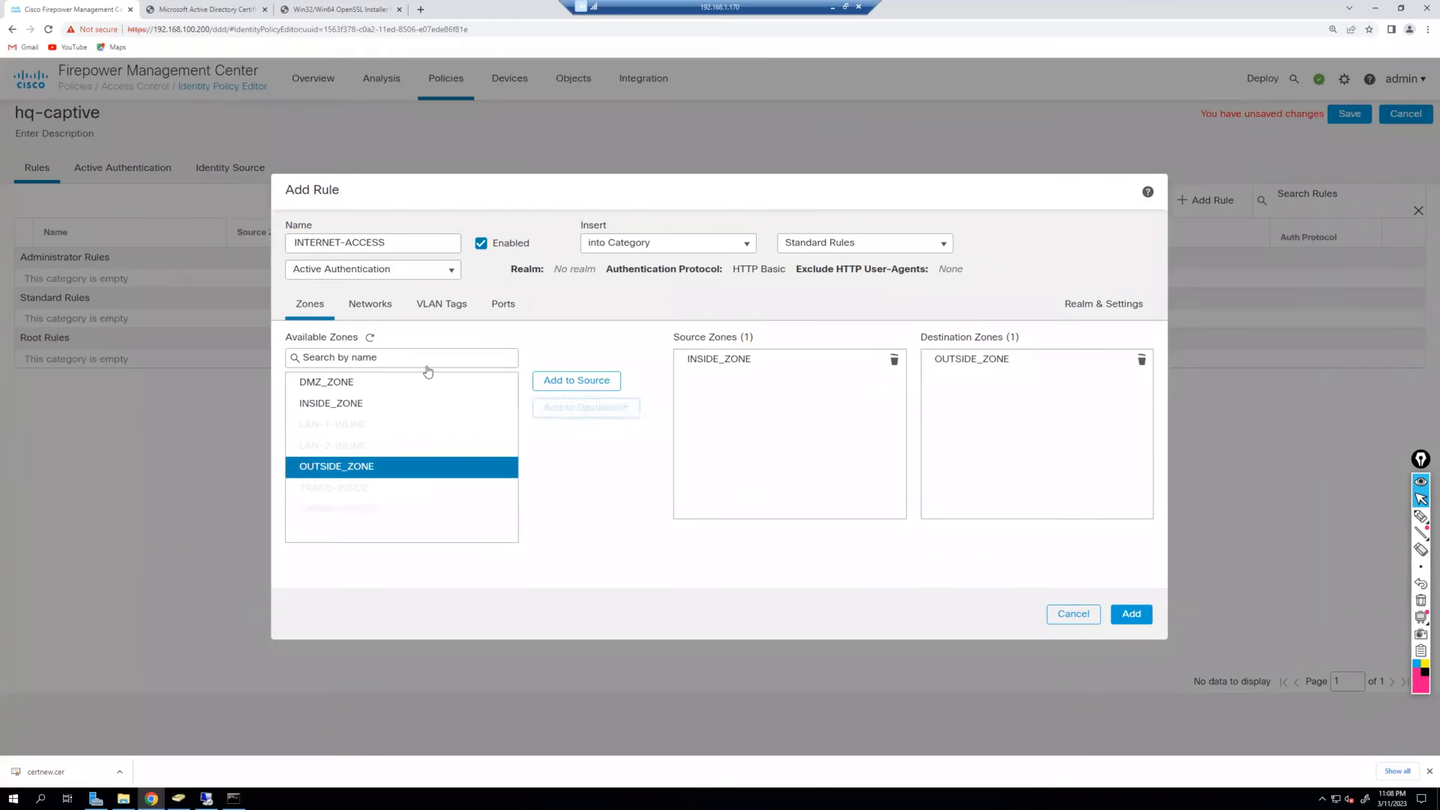
Add NET_LAN as the source network and HTTPS and HTTP as destination ports.
left_click(379, 305)
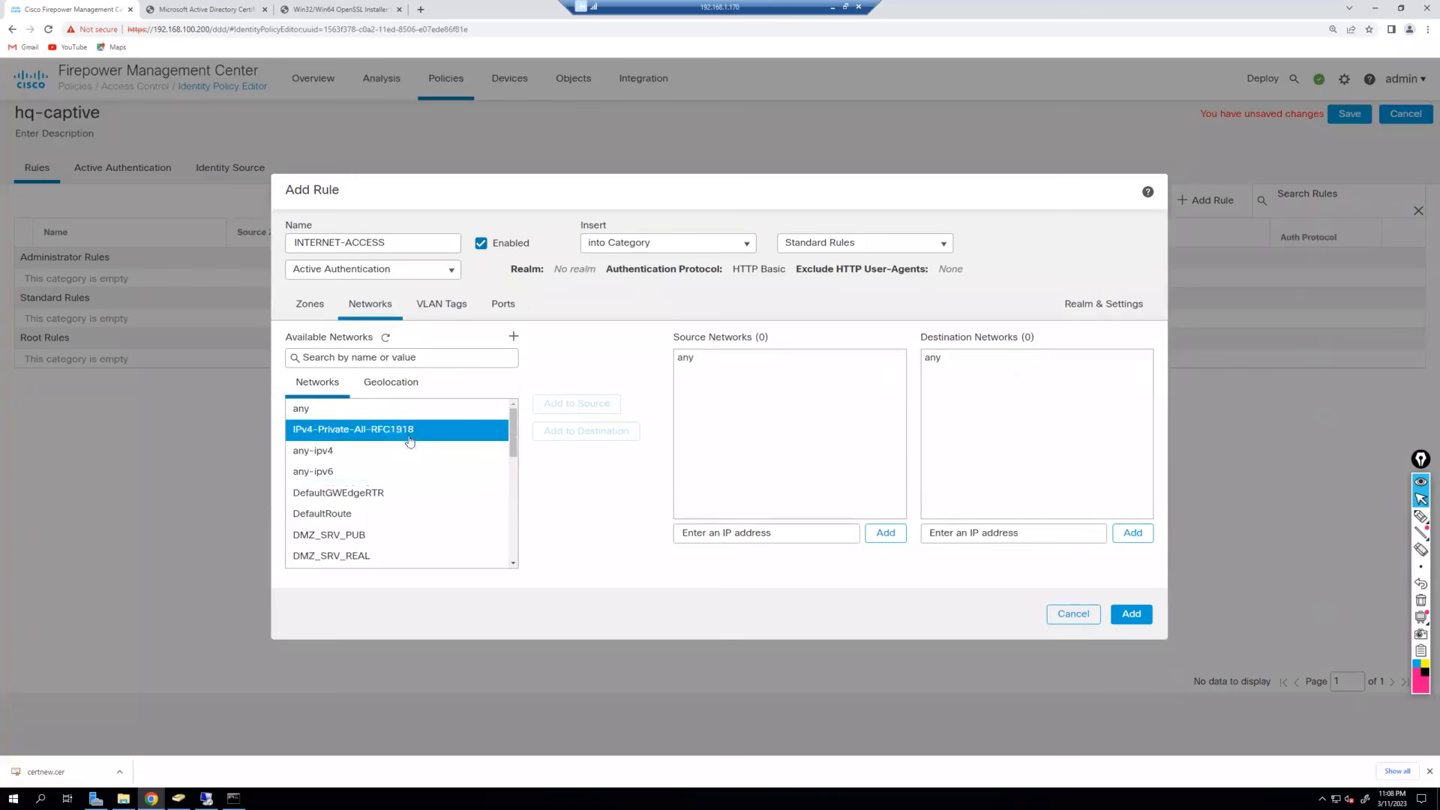
scroll(409, 442, "down", 1)
scroll(405, 450, "down", 5)
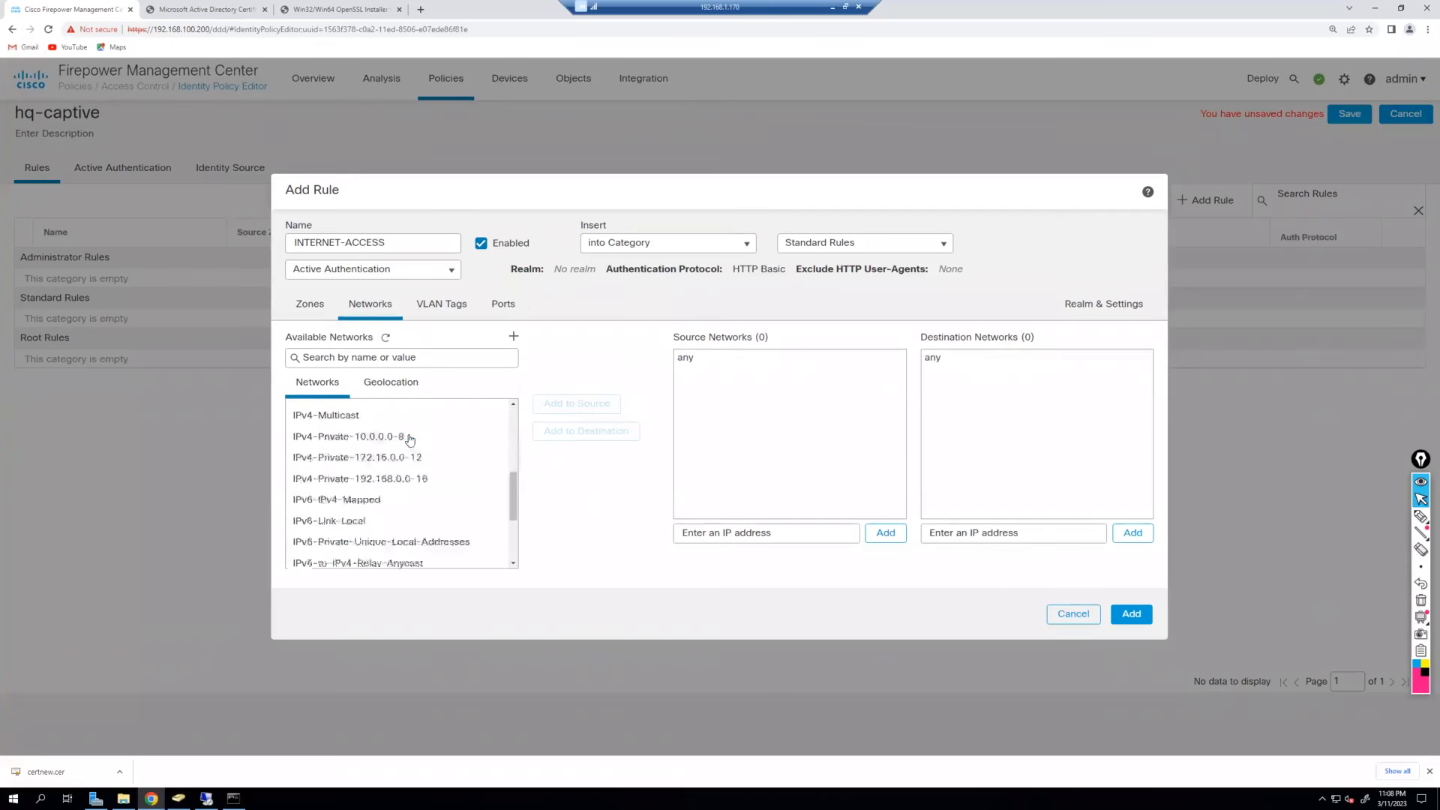
left_click(381, 472)
left_click(576, 403)
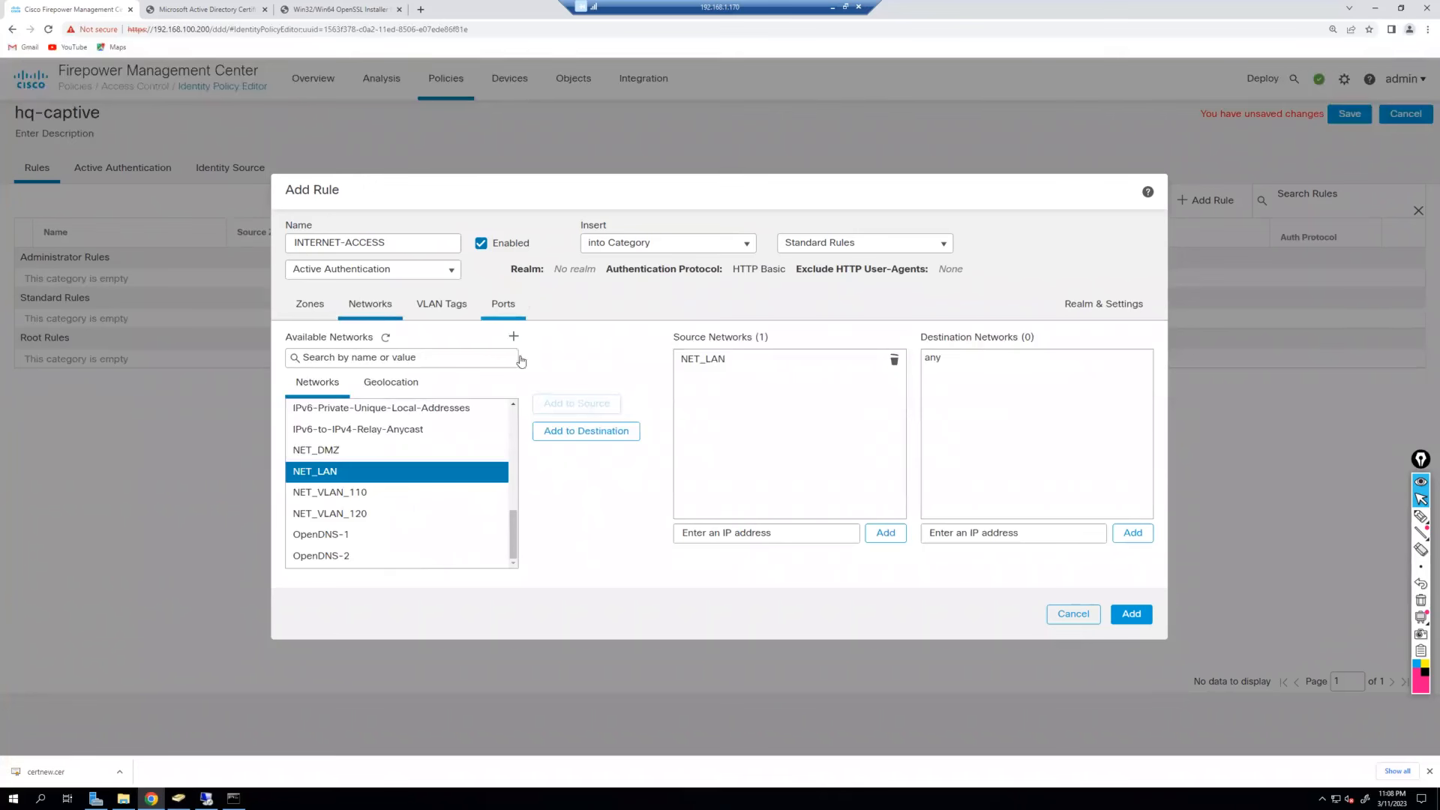
left_click(404, 491)
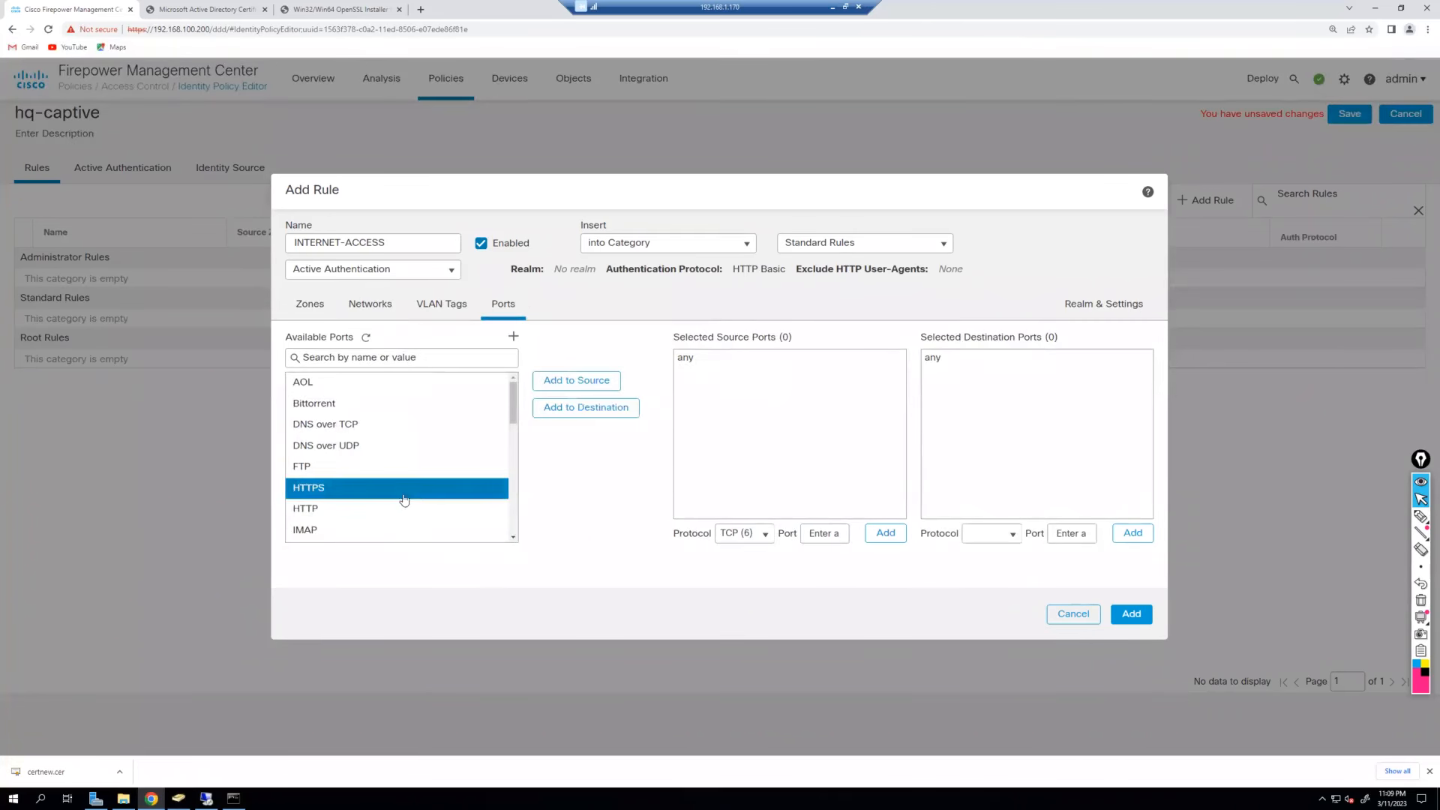
left_click(409, 508, "ctrl")
left_click(584, 407)
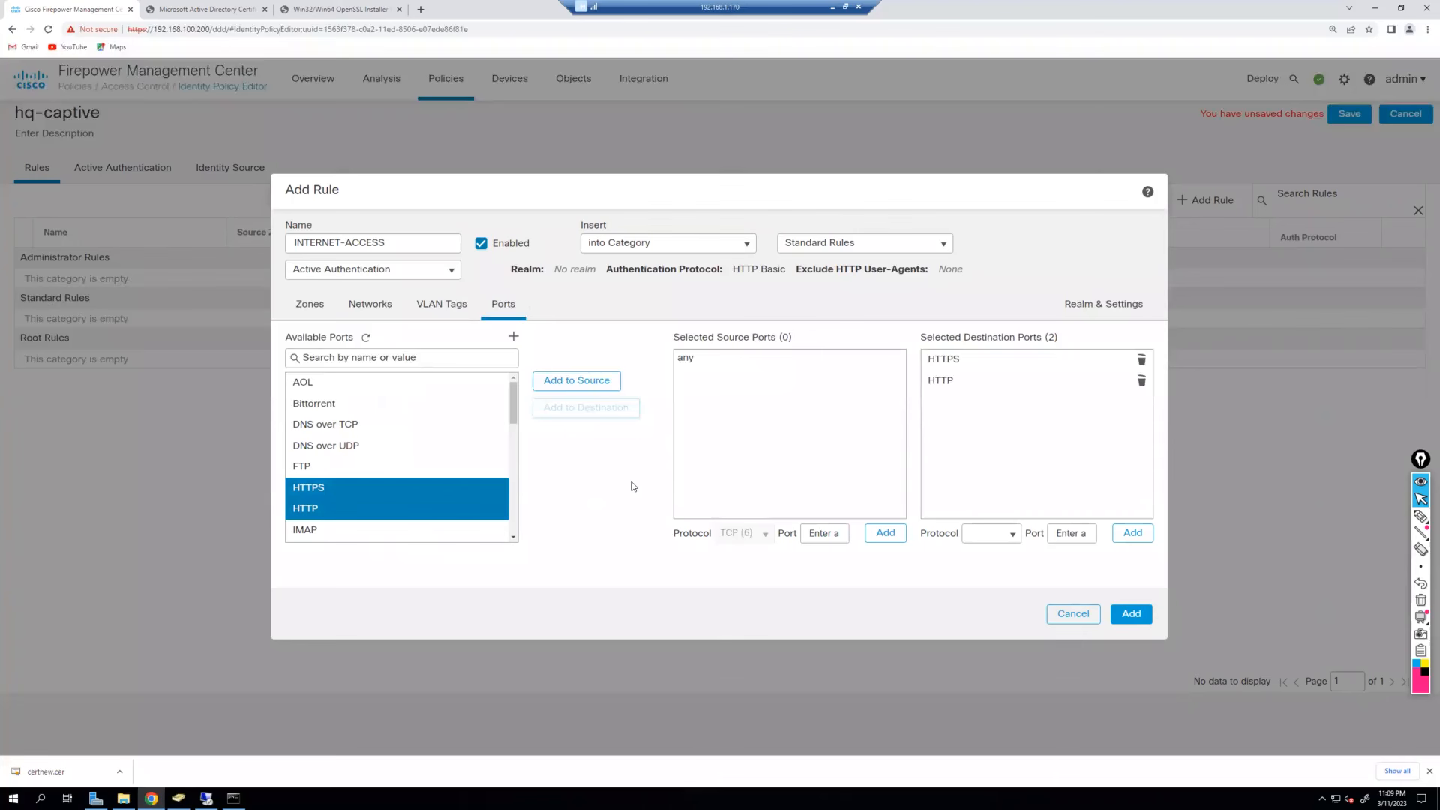
left_click(1102, 307)
left_click(449, 358)
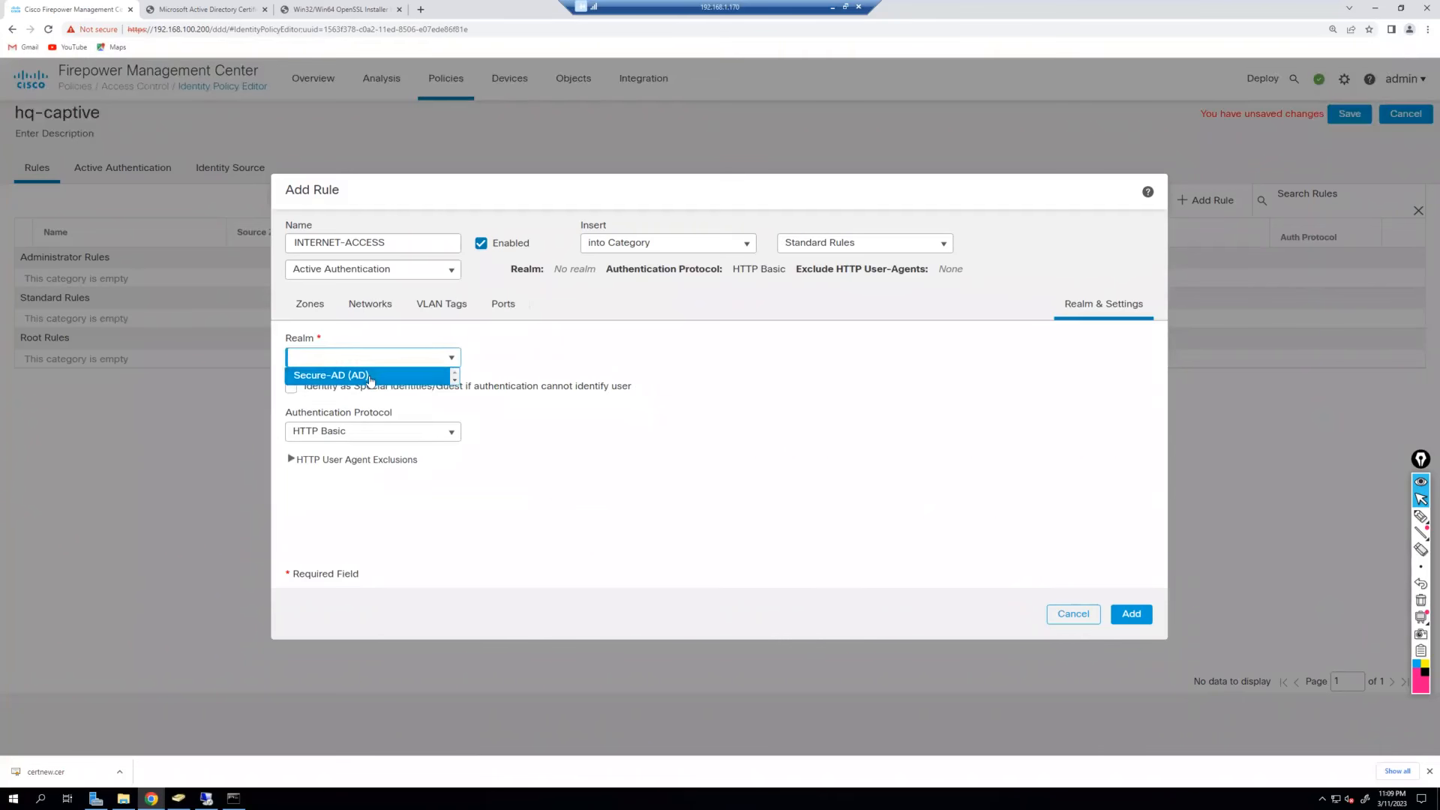
Give INTERNET-ACCESS the Secure-AD (AD) realm with HTTP Basic authentication and add the rule.
left_click(369, 378)
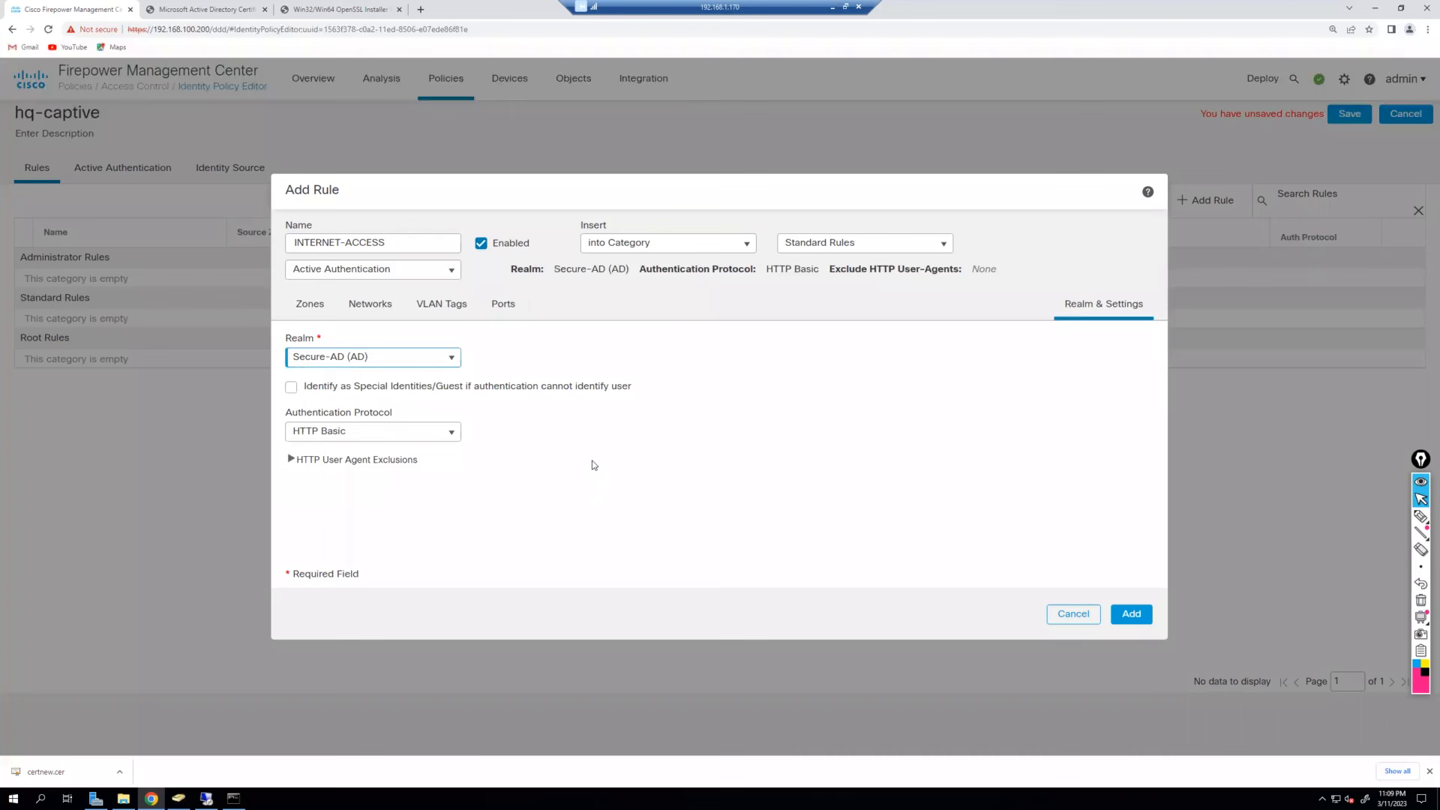
left_click_drag(529, 388, 629, 389)
left_click(671, 444)
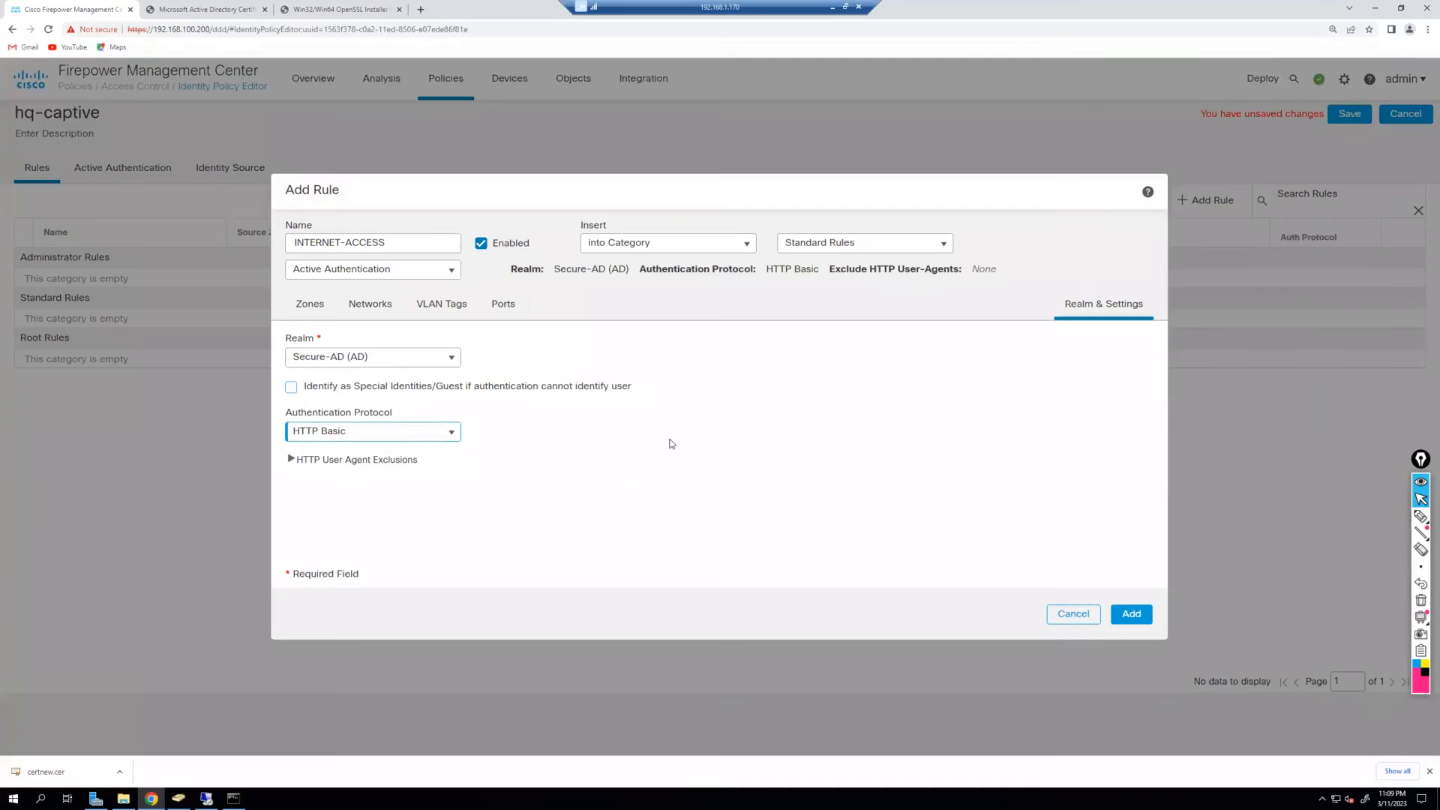
left_click_drag(469, 386, 357, 391)
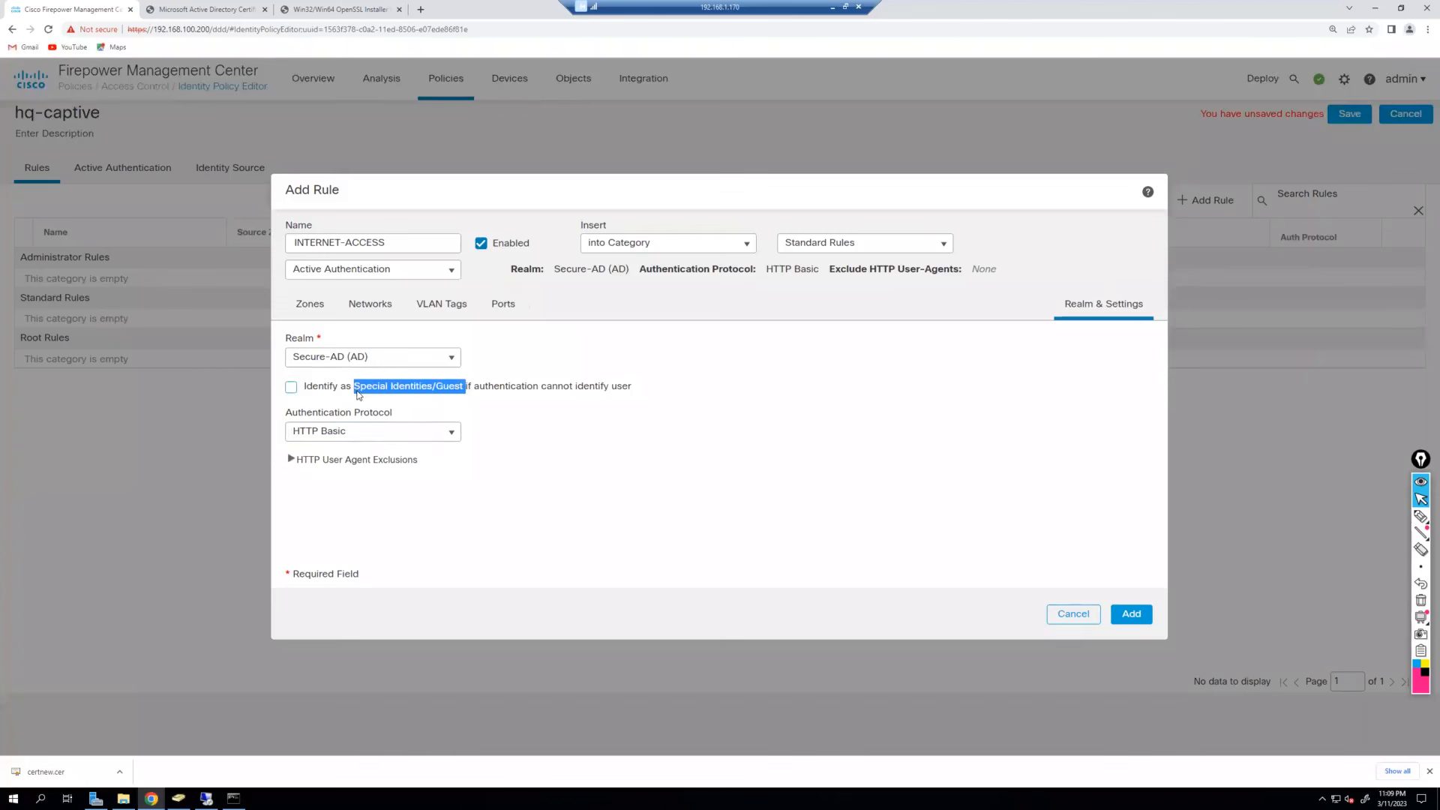
left_click(790, 441)
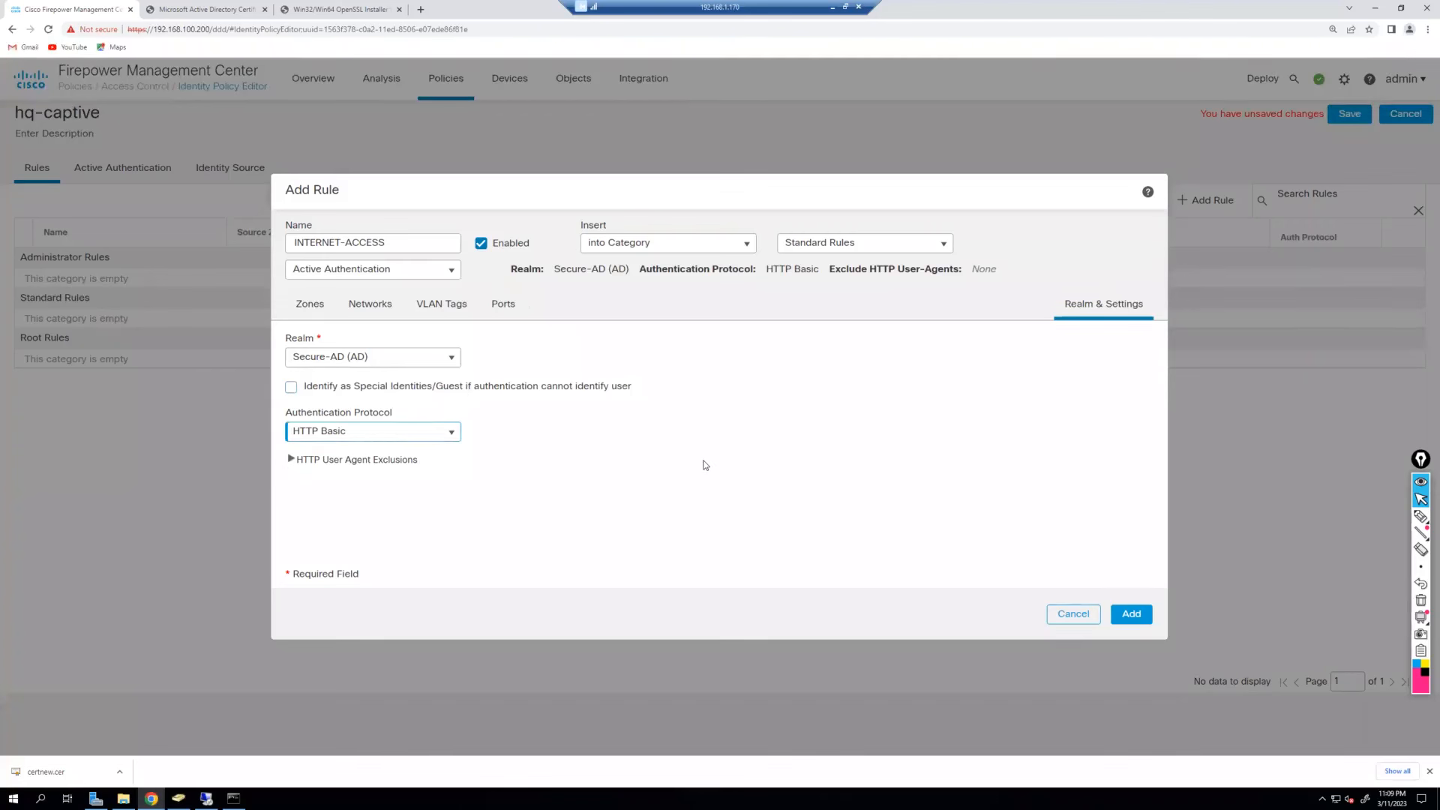
left_click(403, 442)
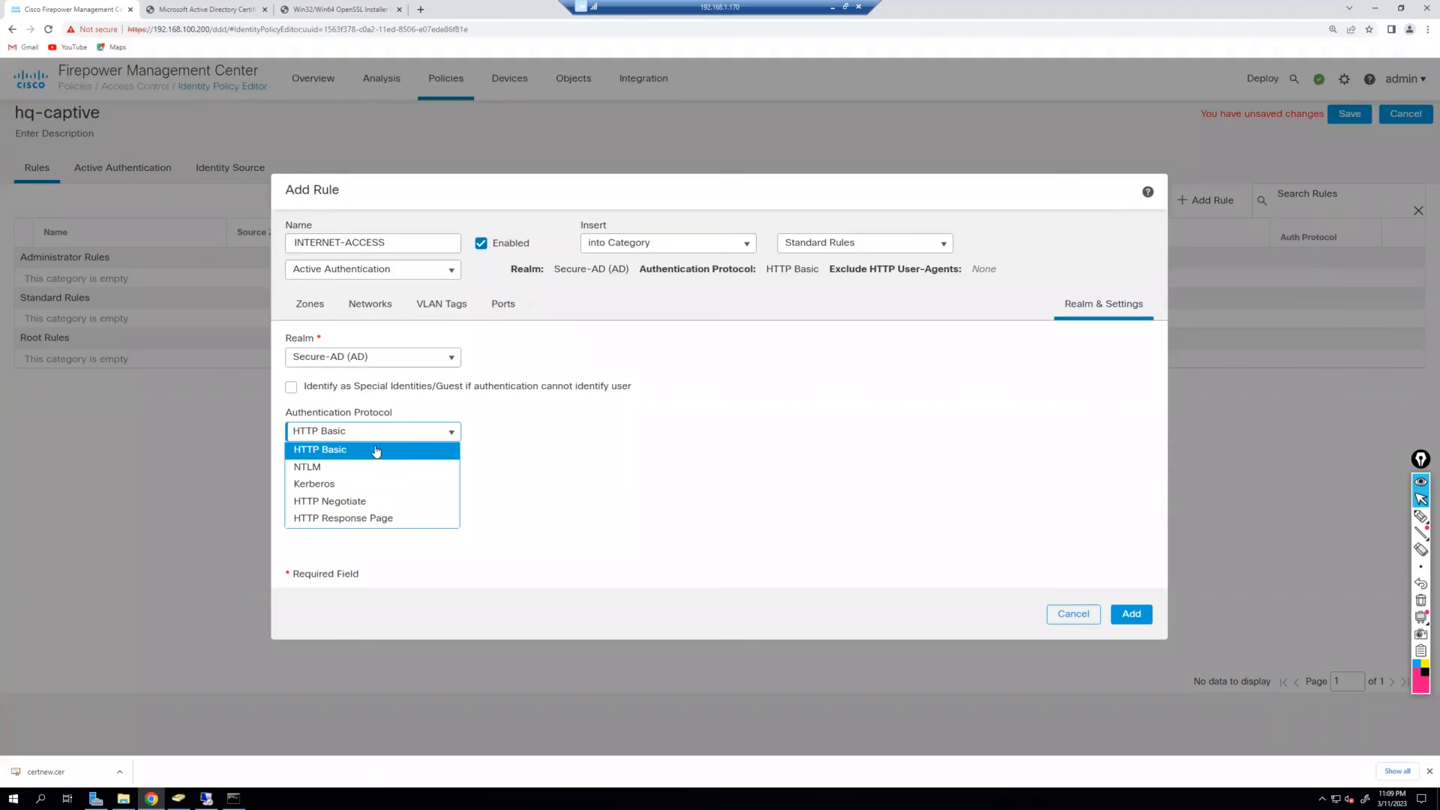
left_click(376, 450)
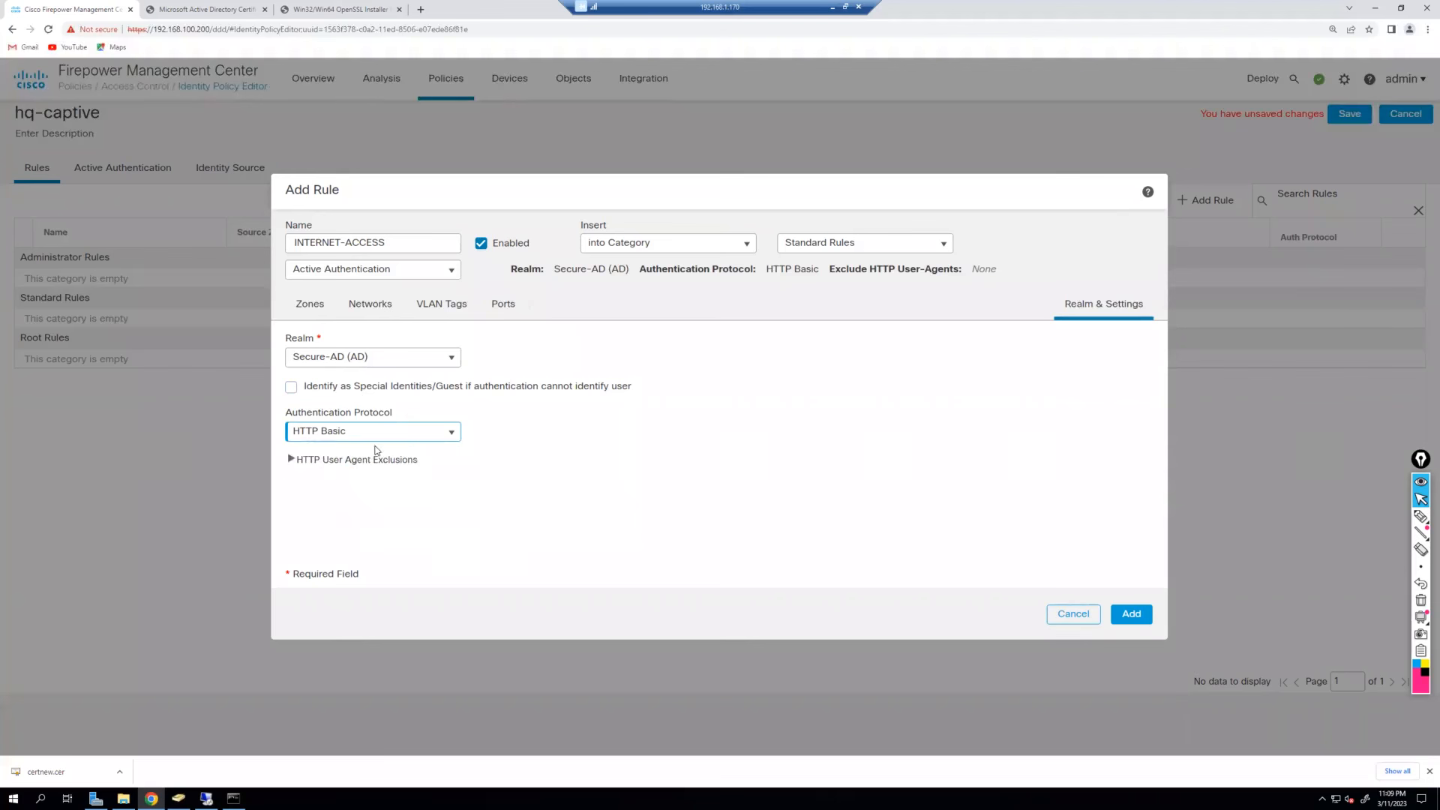
left_click(291, 387)
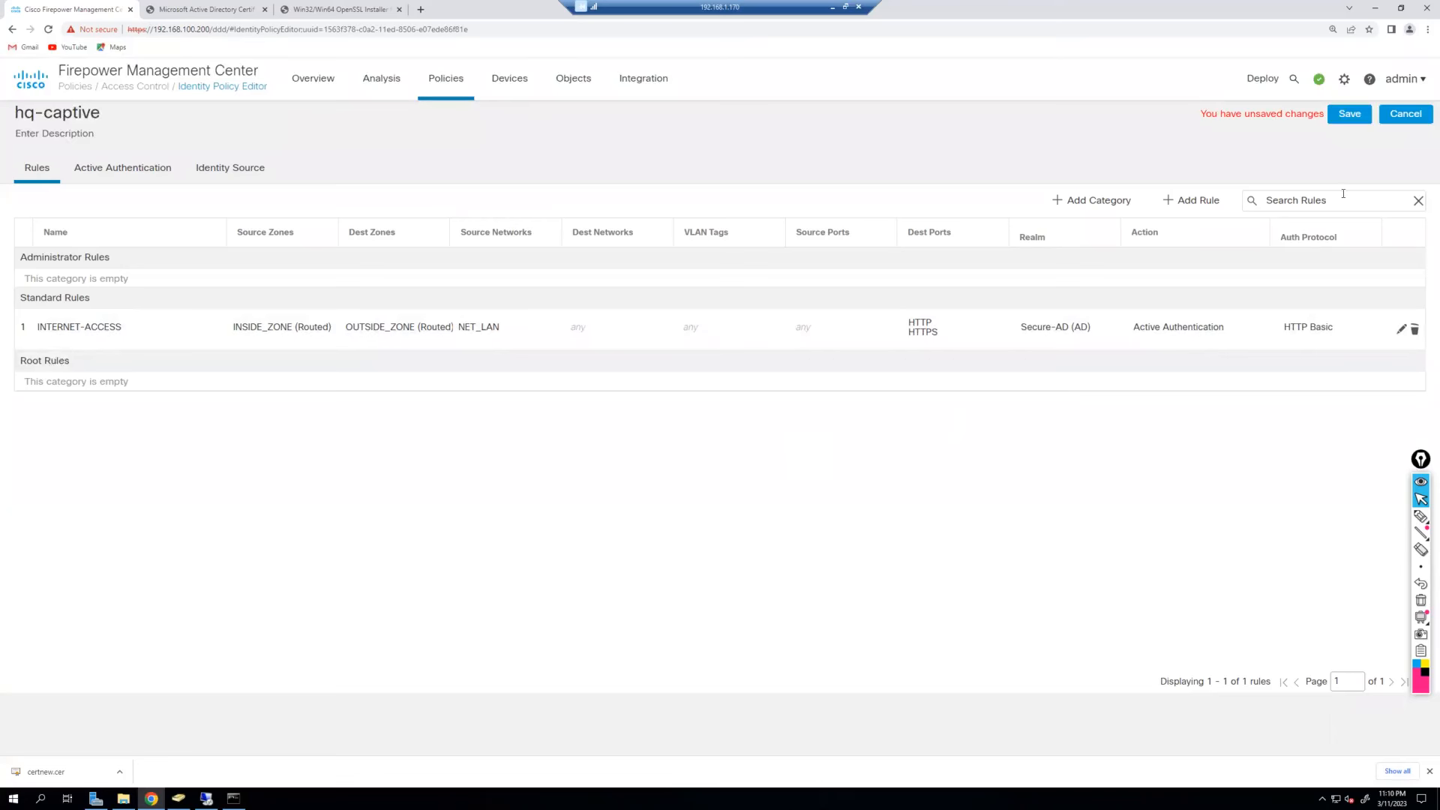
Save hq-captive and open the hq-acp access control policy for editing.
left_click(1347, 120)
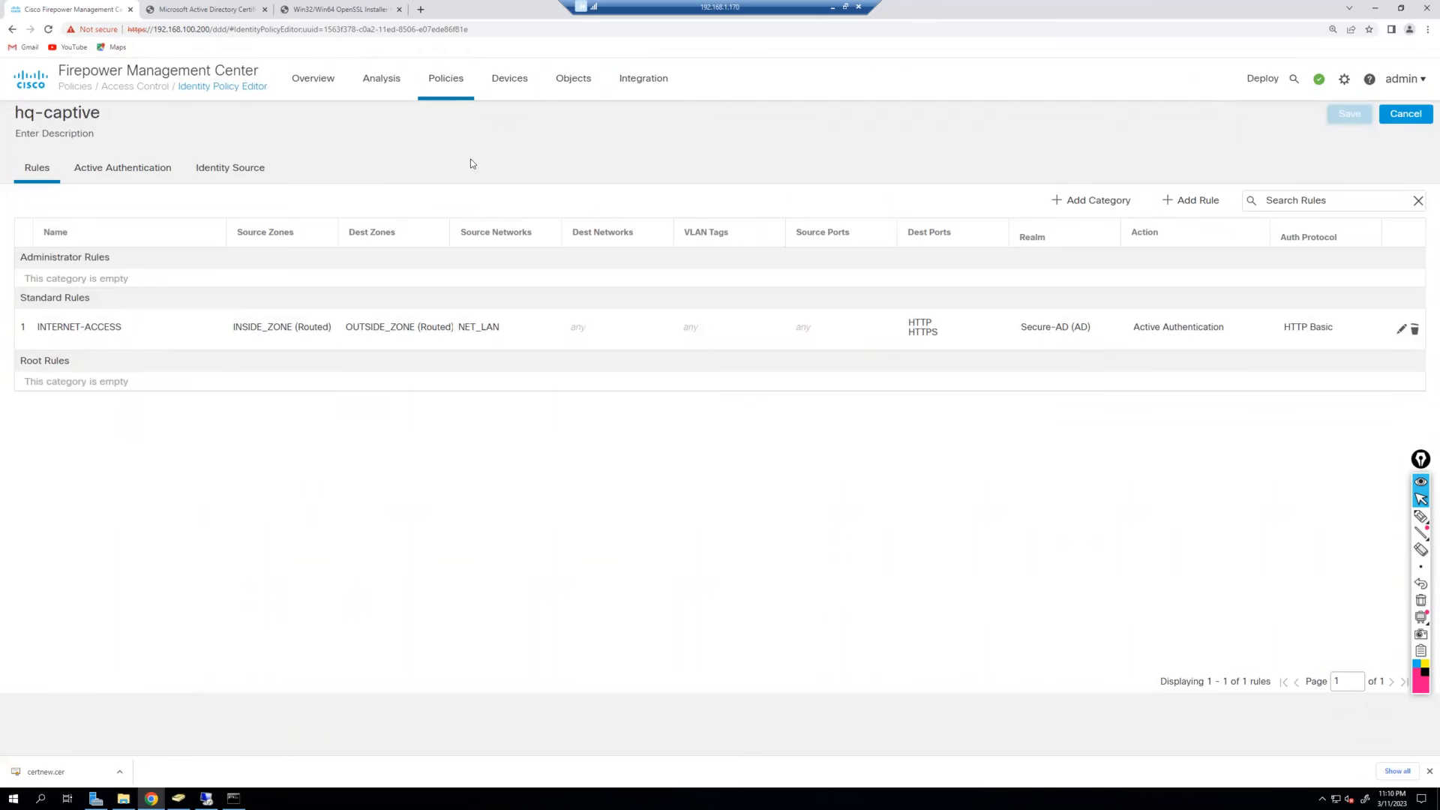
mouse_move(449, 83)
left_click(469, 138)
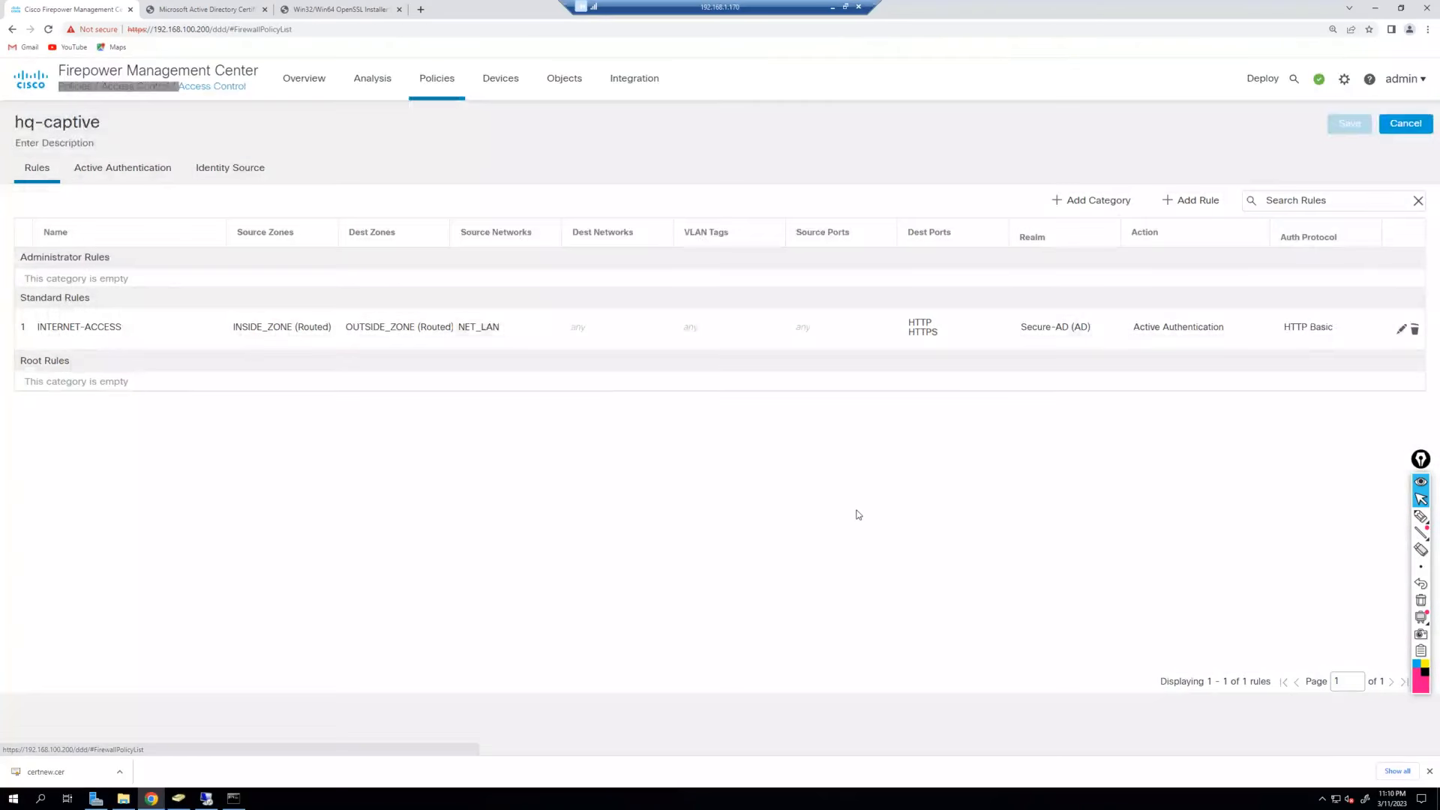
left_click(1389, 259)
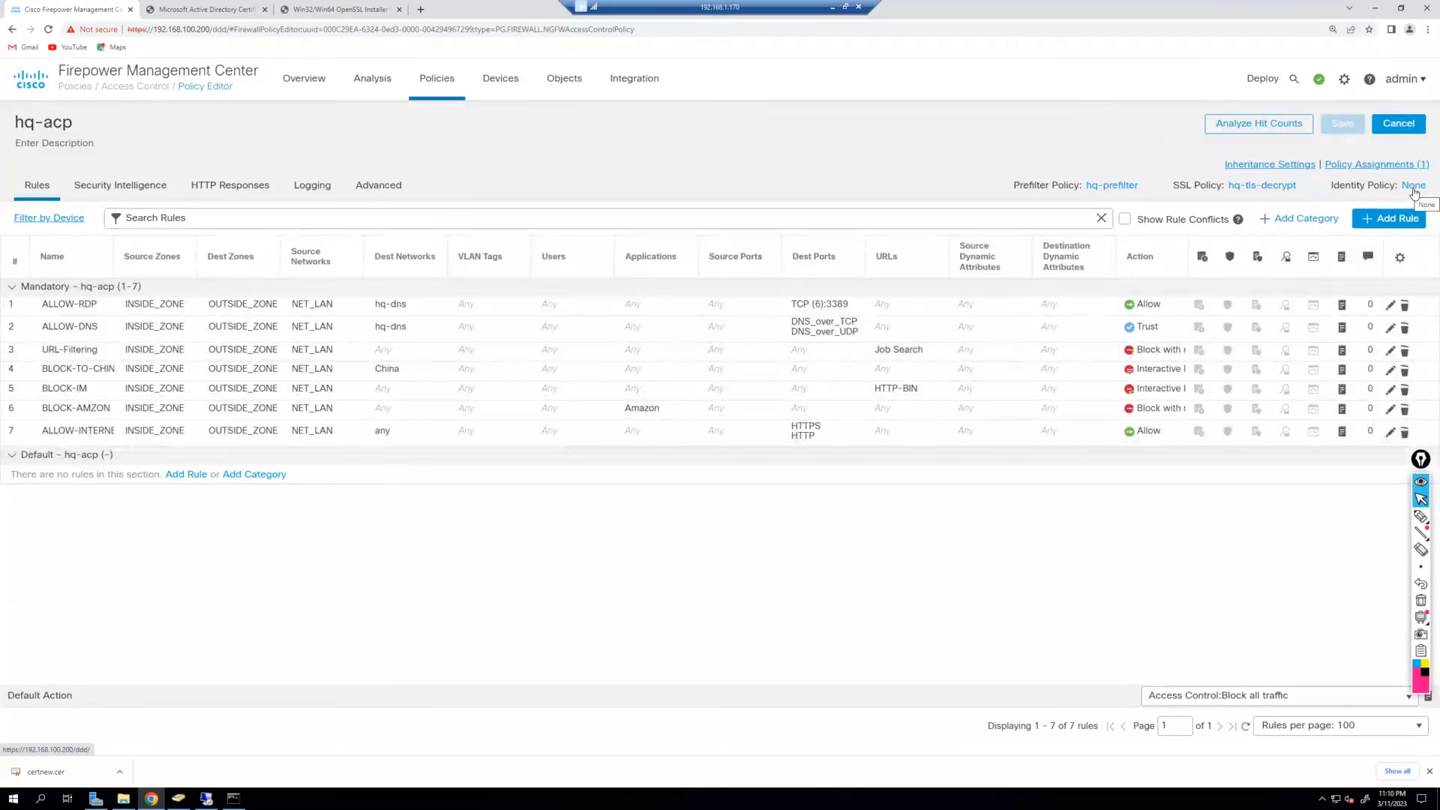
Assign hq-captive as hq-acp's identity policy, replacing None.
left_click(1413, 187)
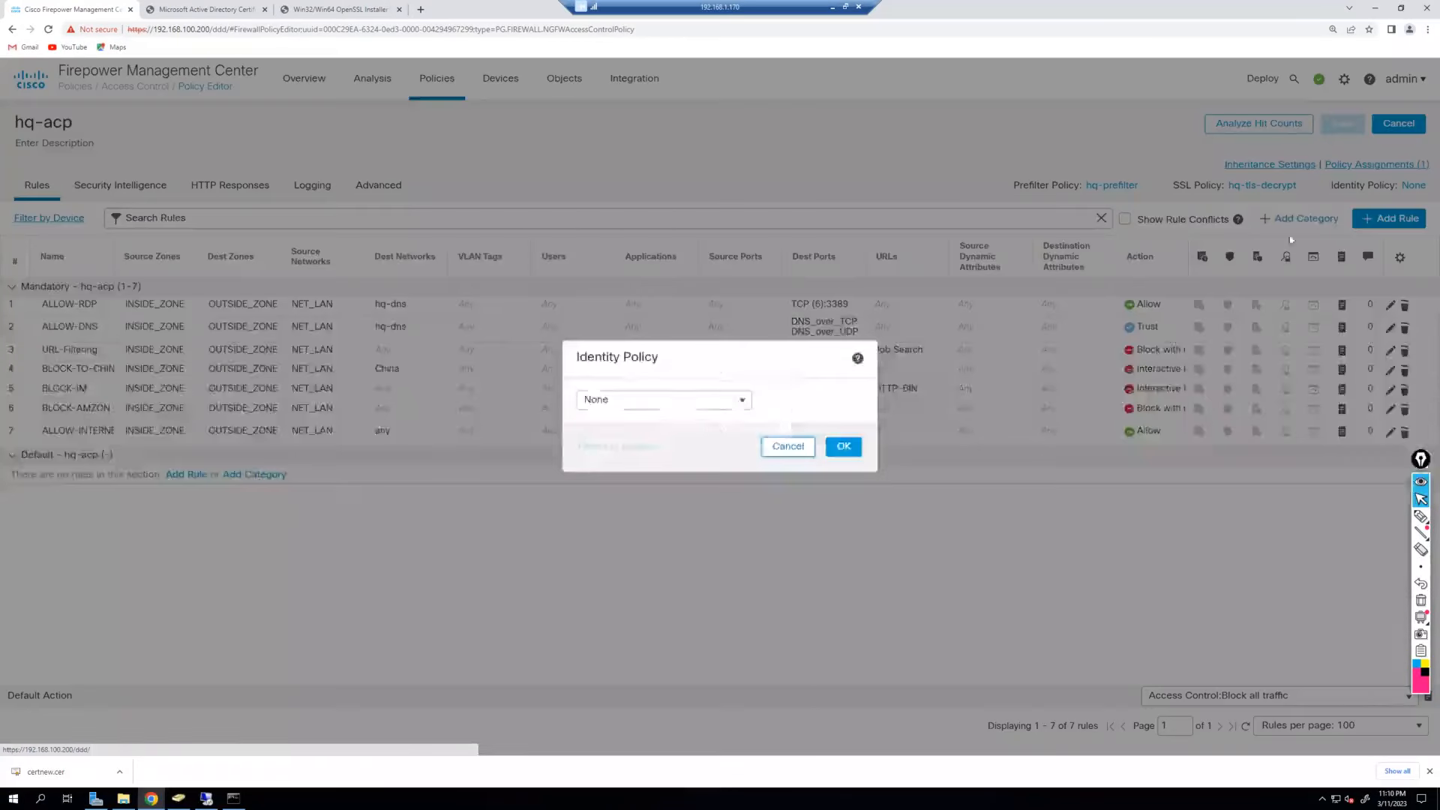
left_click(737, 403)
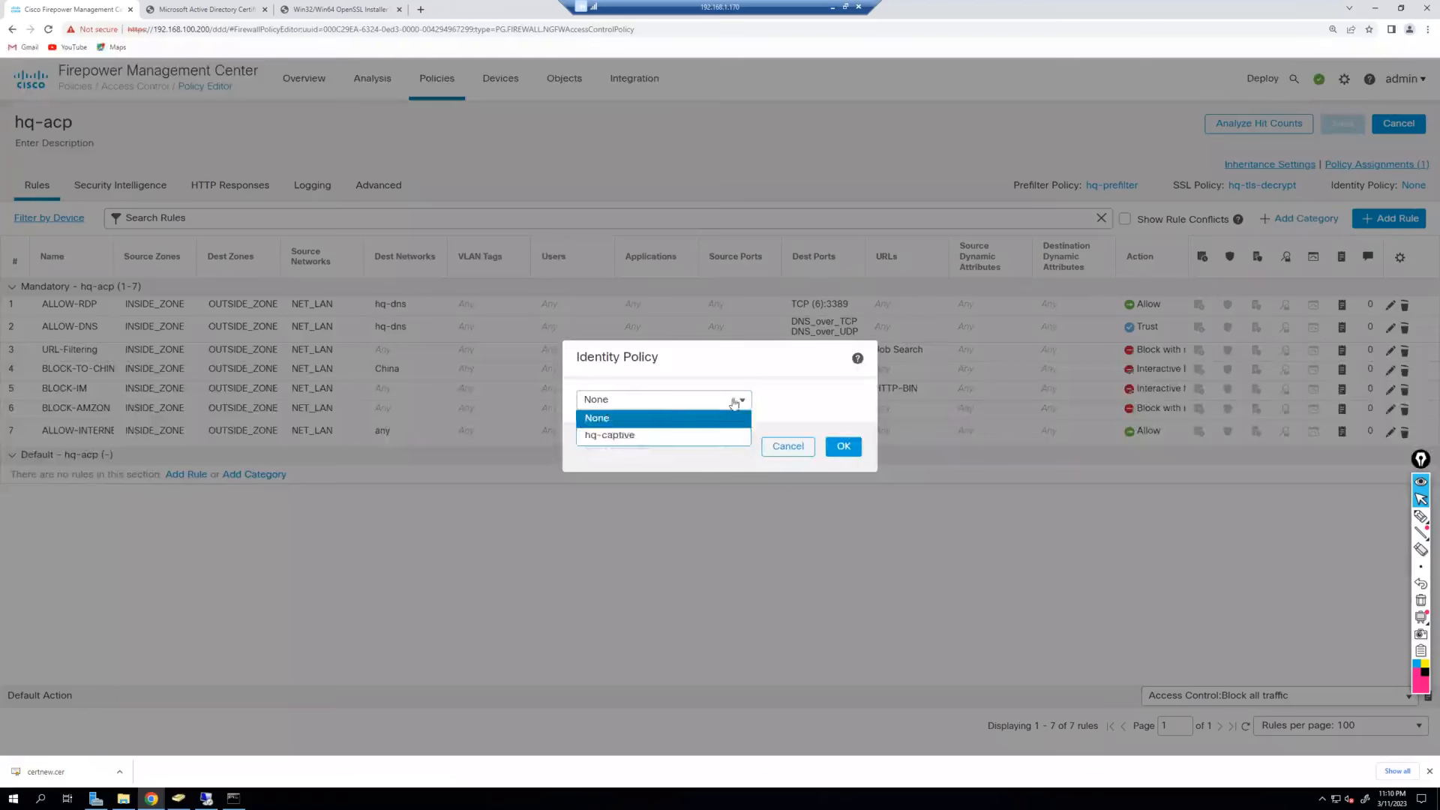
left_click(634, 439)
left_click(843, 449)
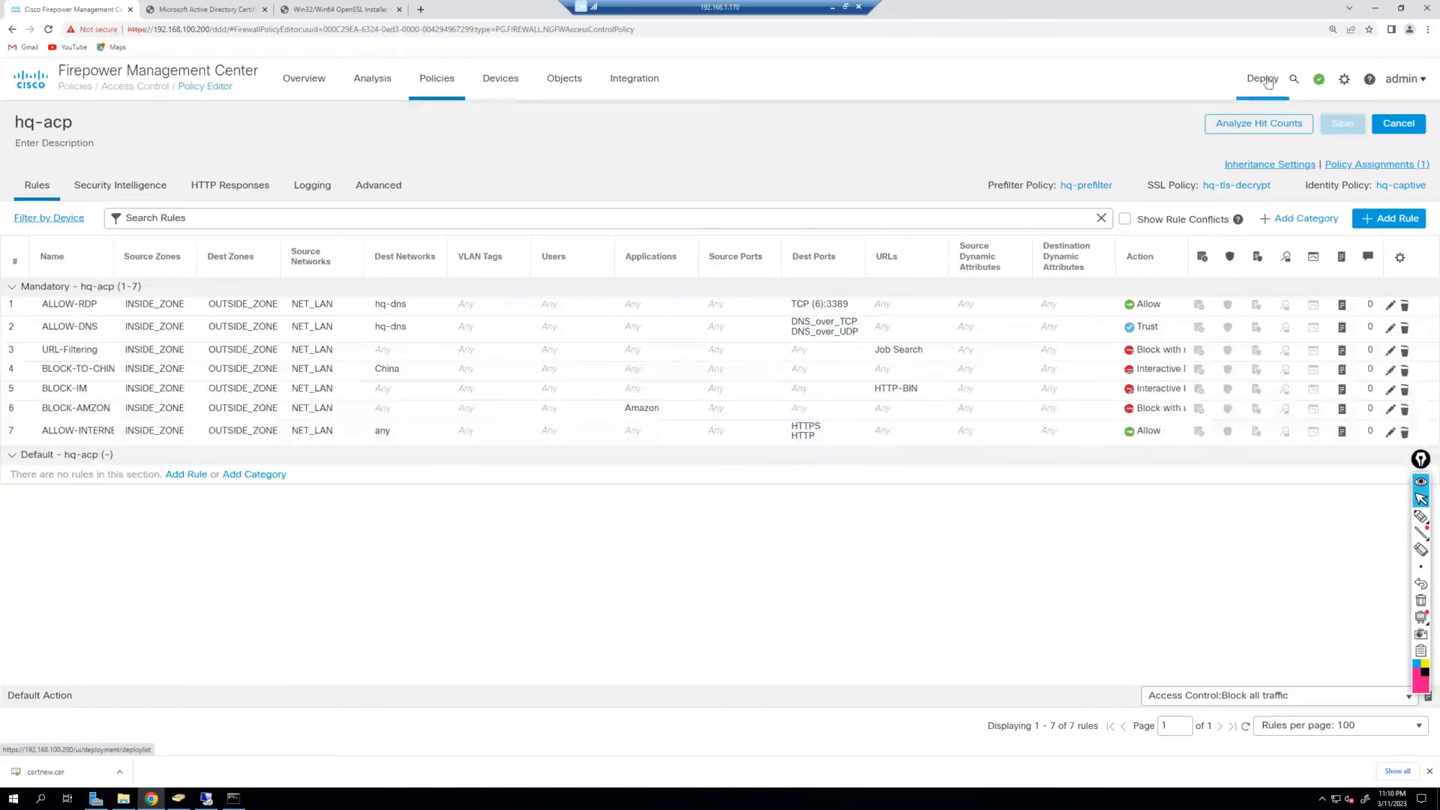
Inspect hq-ftd-01's pending Identity Policy and Objects changes in the change log, then close it.
mouse_move(1268, 81)
left_click(1277, 118)
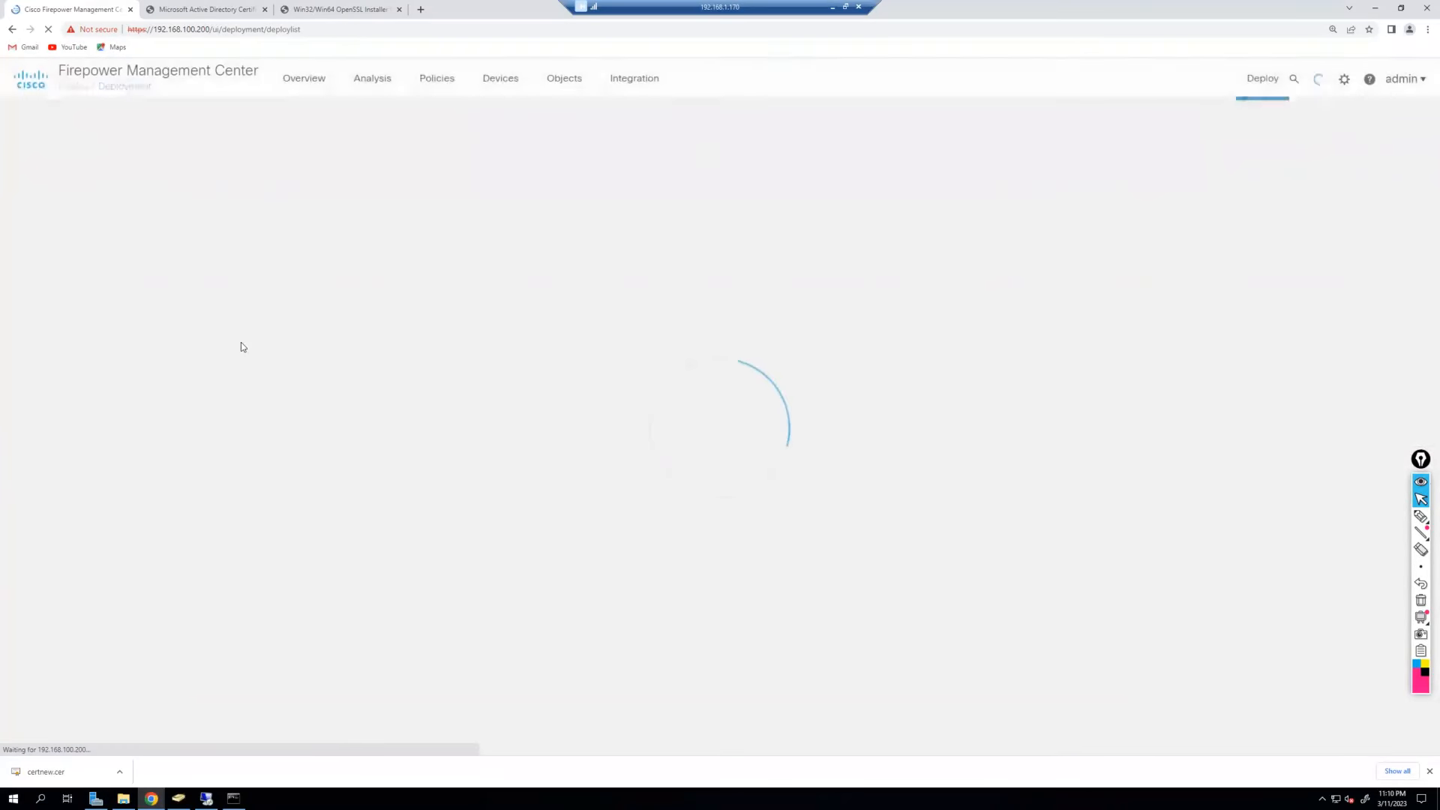
left_click(1207, 200)
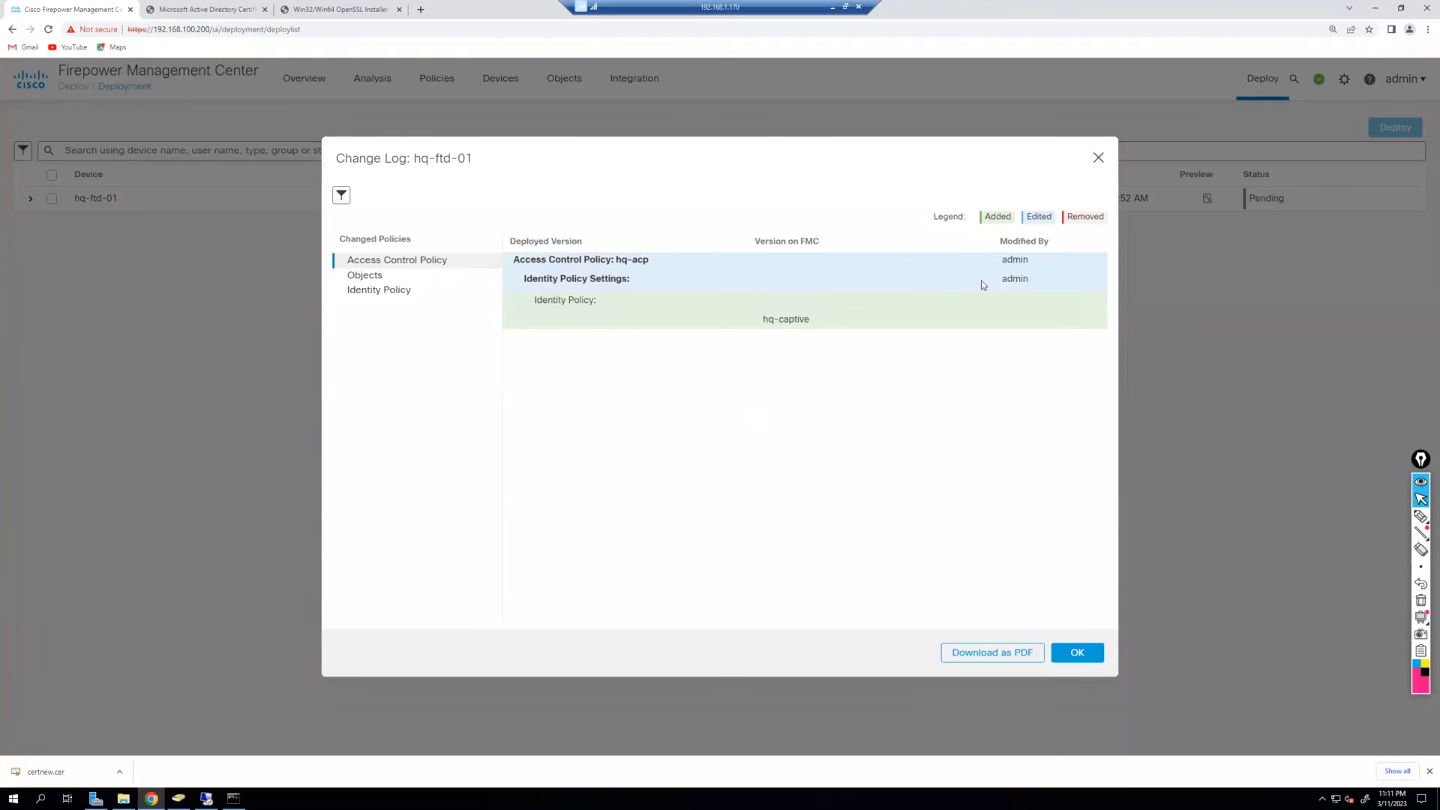
left_click_drag(601, 303, 810, 324)
left_click(758, 380)
left_click(405, 297)
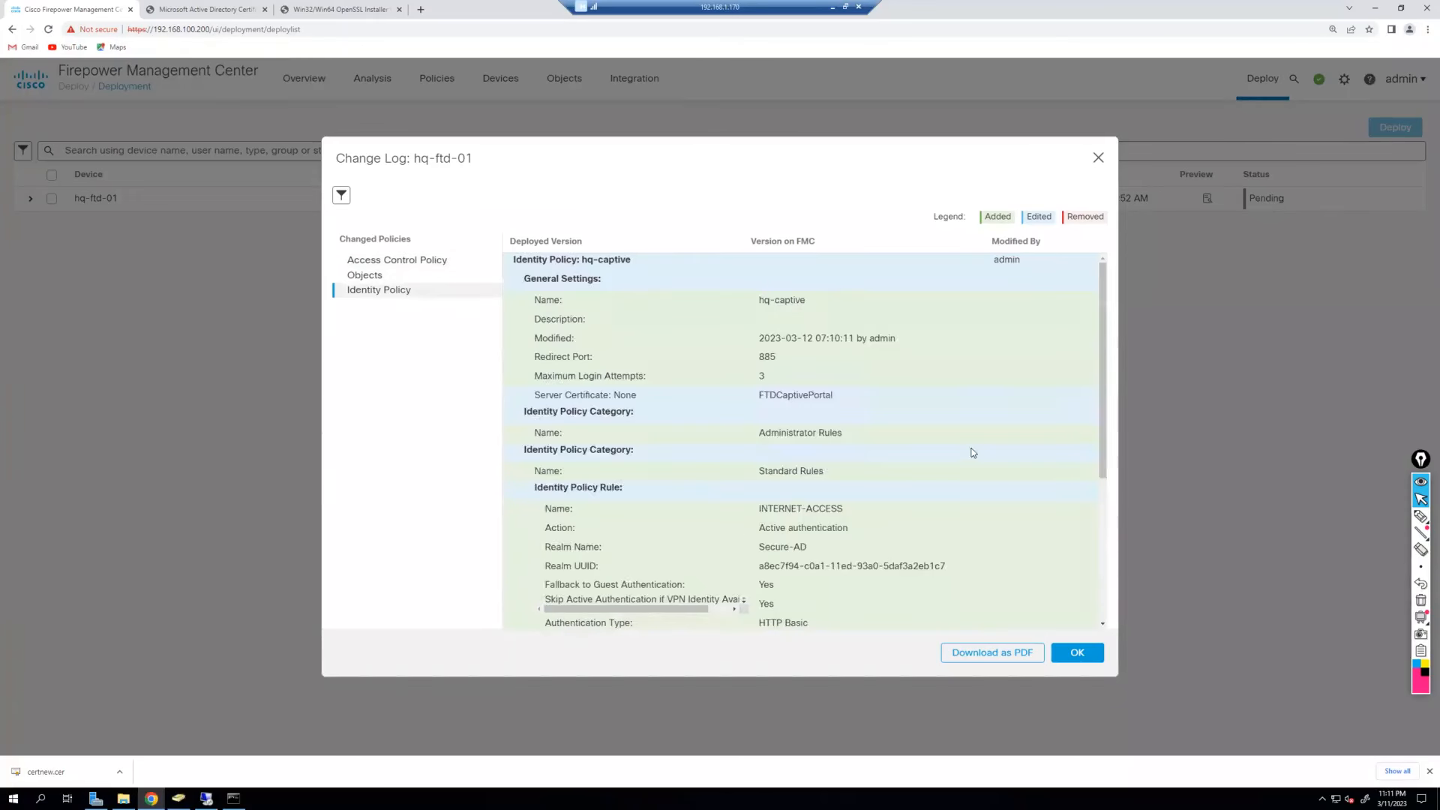
scroll(901, 420, "down", 3)
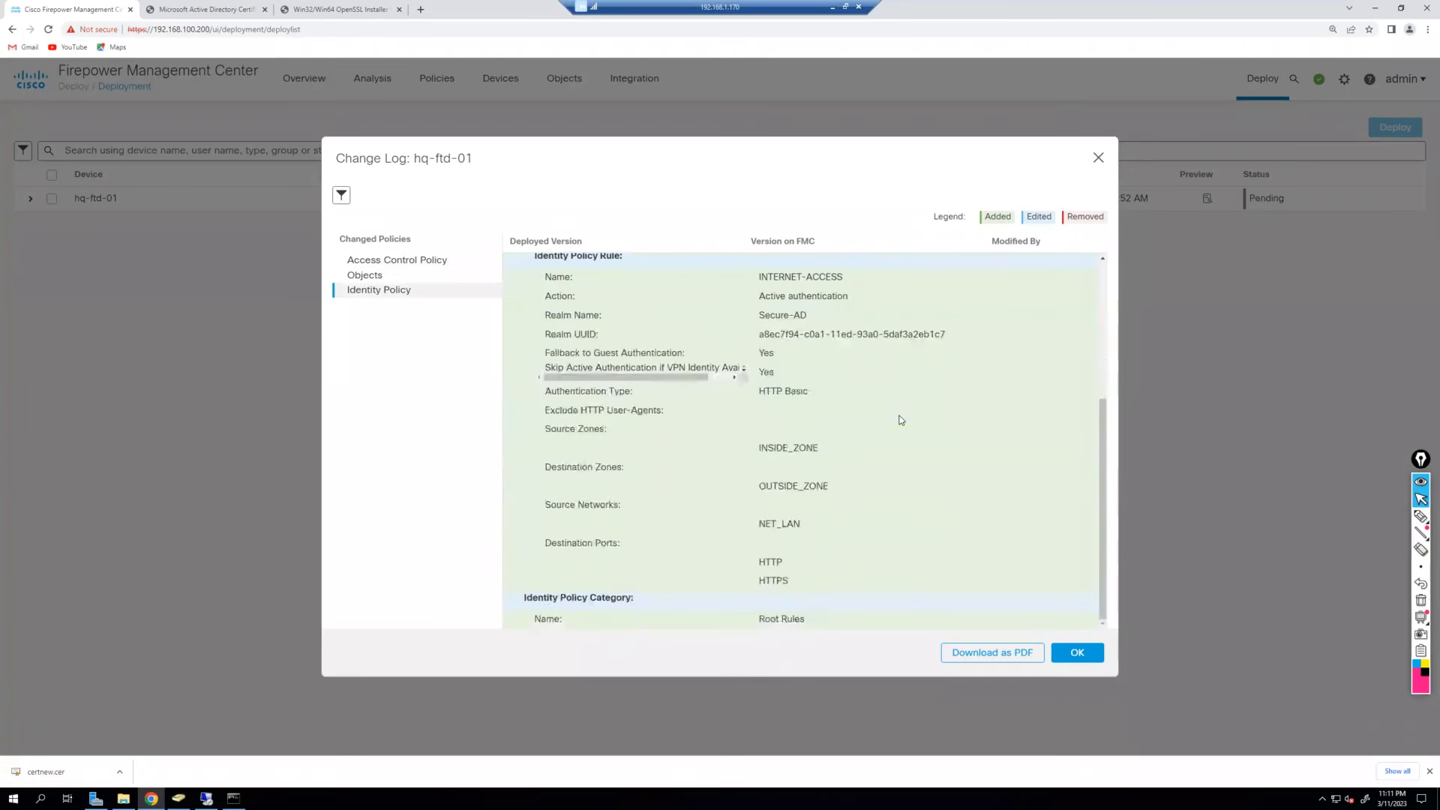
scroll(825, 525, "up", 3)
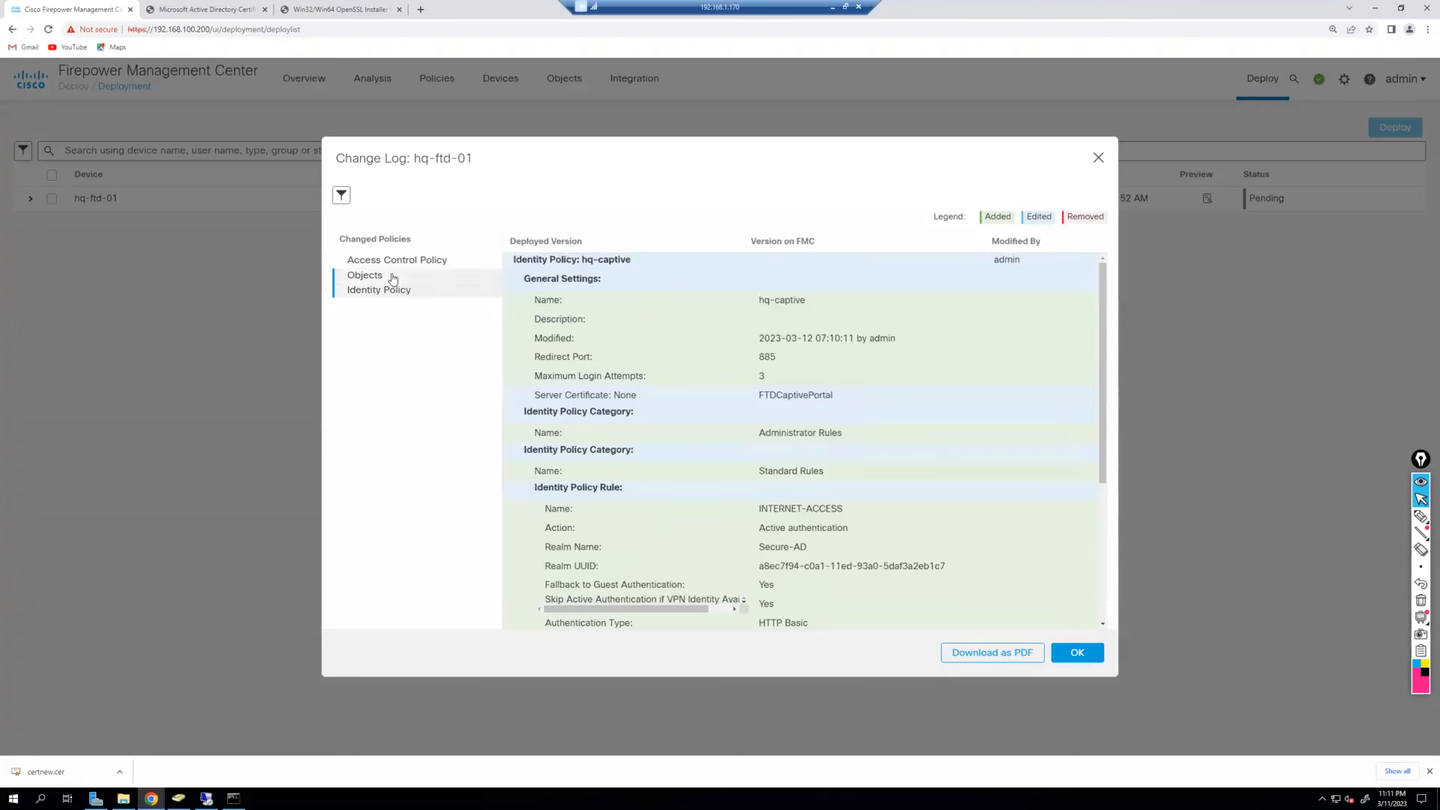
left_click(365, 275)
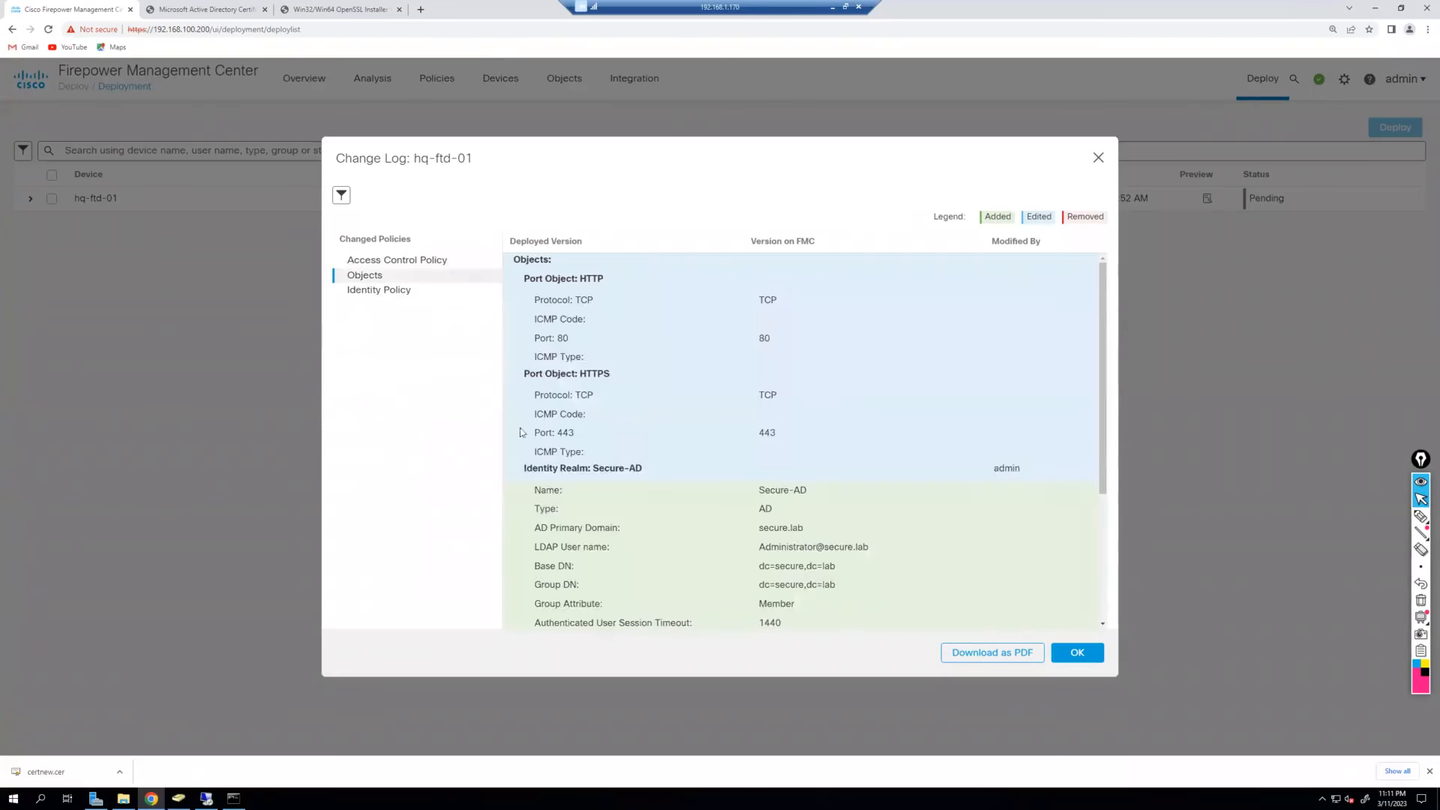
scroll(838, 452, "down", 3)
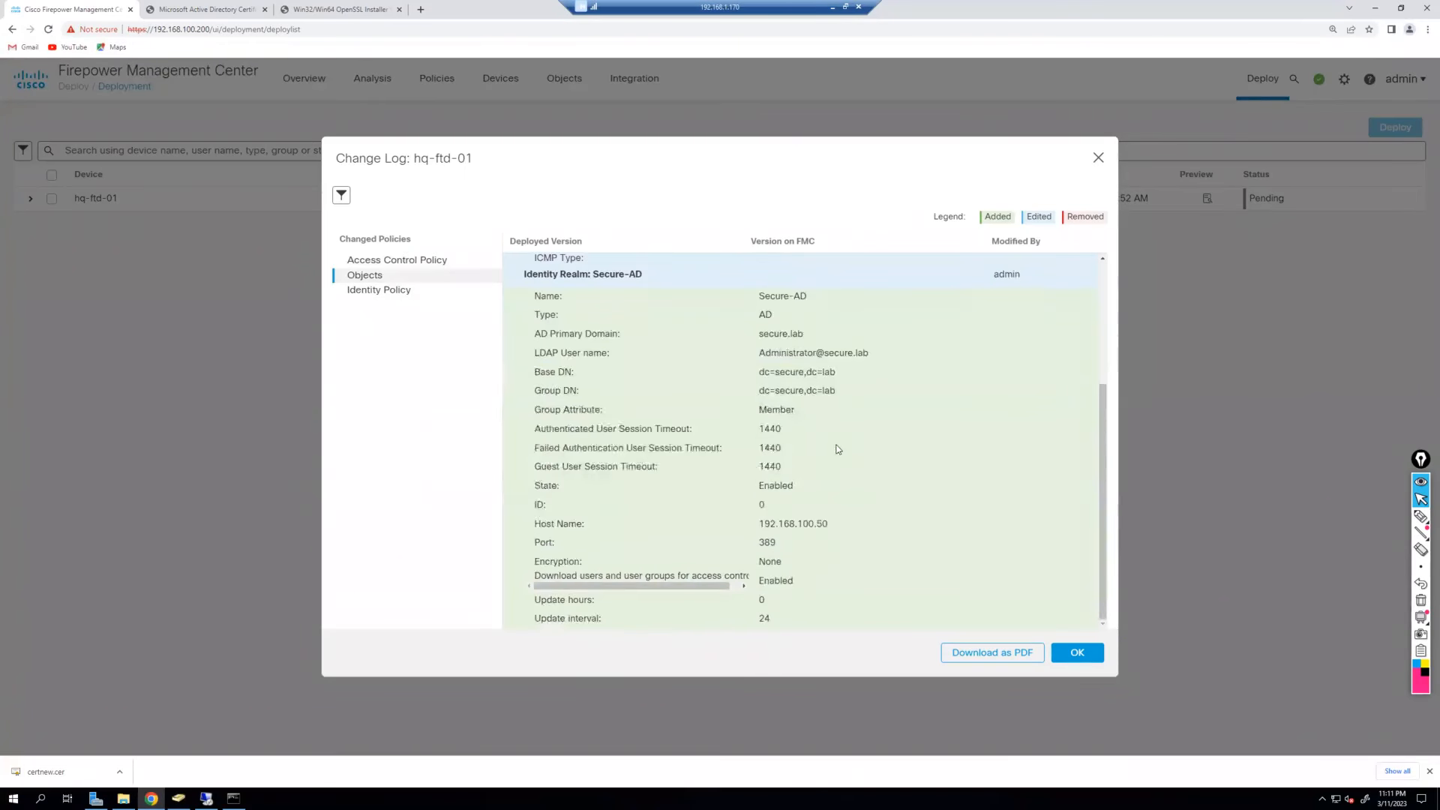
scroll(837, 449, "up", 3)
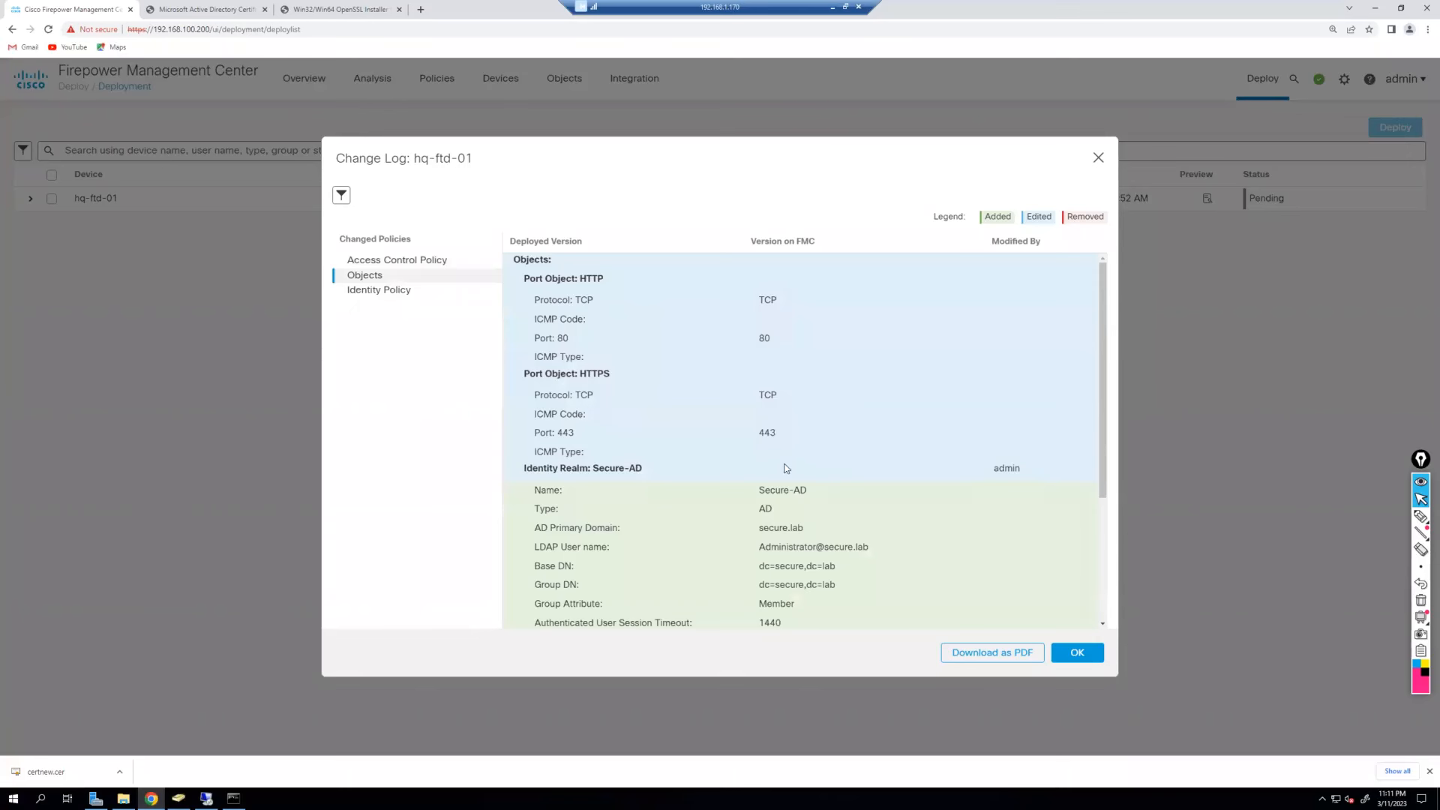
left_click(1077, 652)
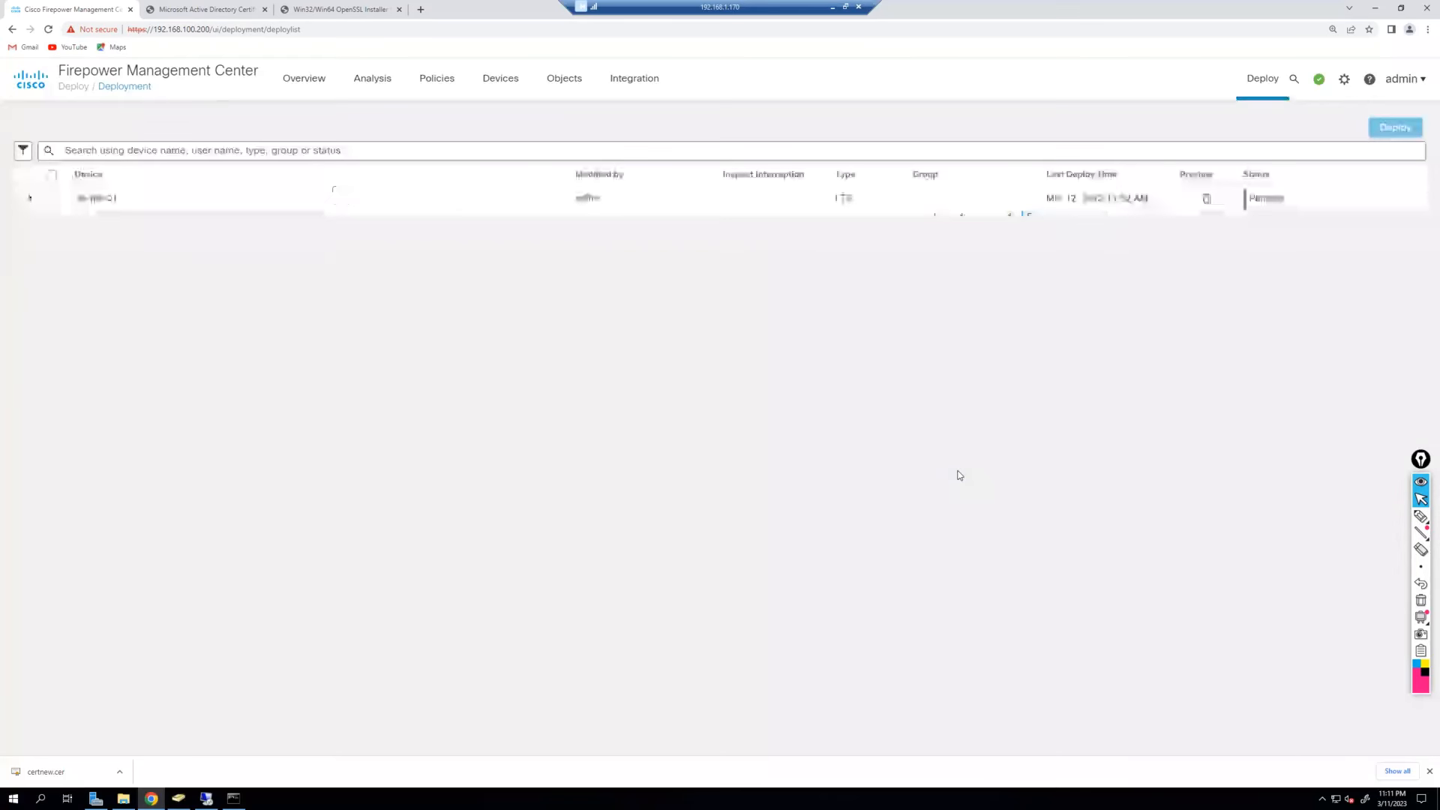
Deploy pending changes to hq-ftd-01, then dismiss notifications and the downloads bar.
left_click(51, 200)
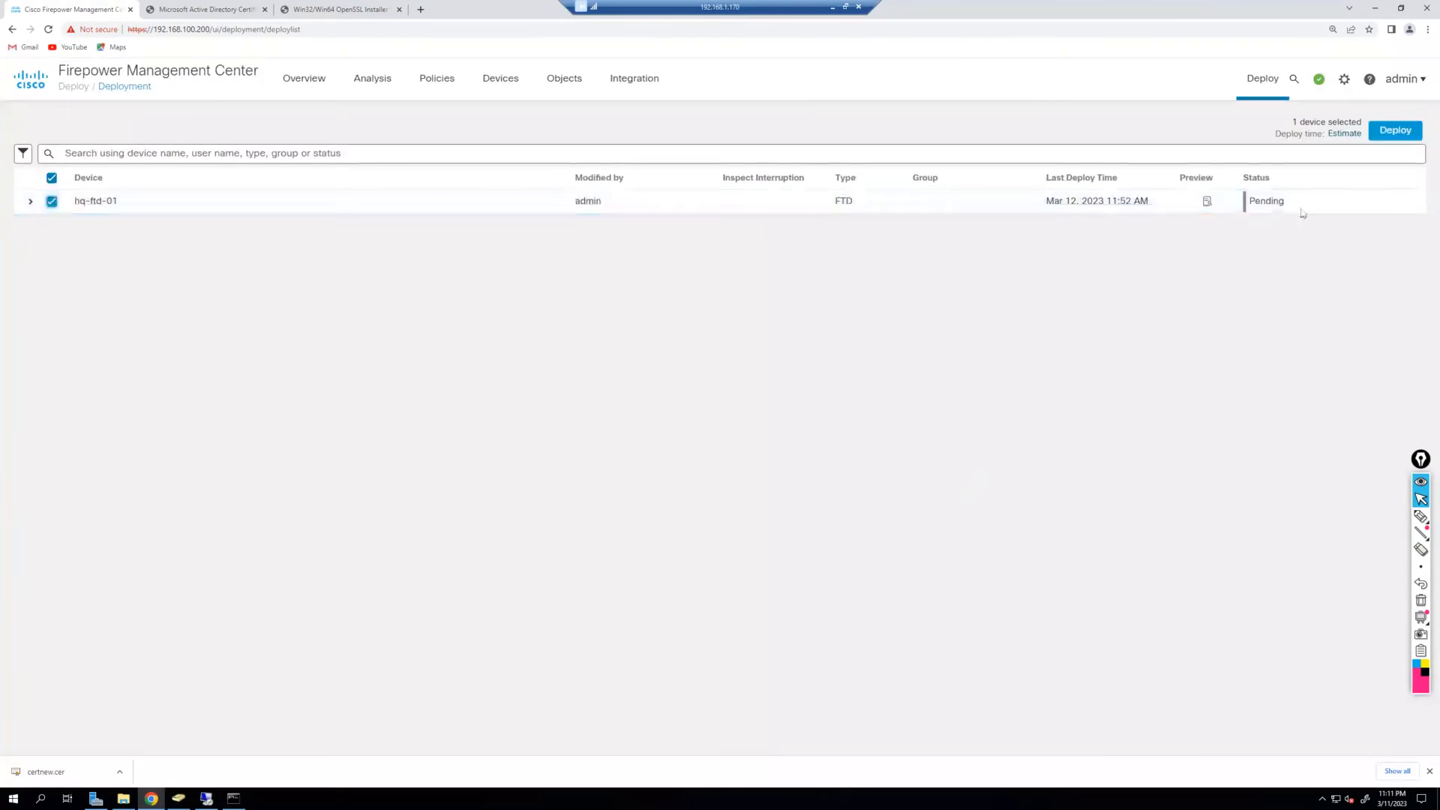
left_click(1394, 129)
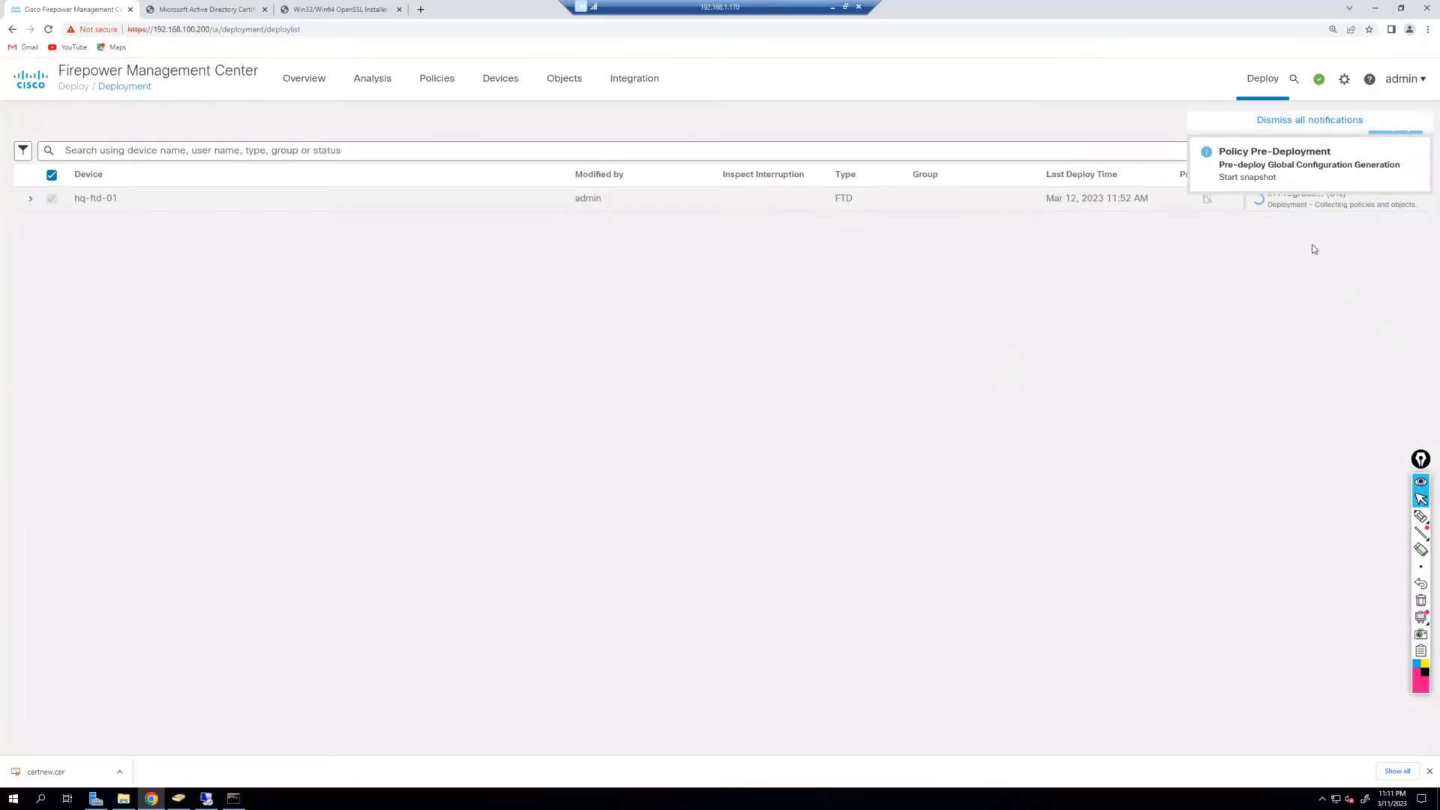
left_click(1318, 121)
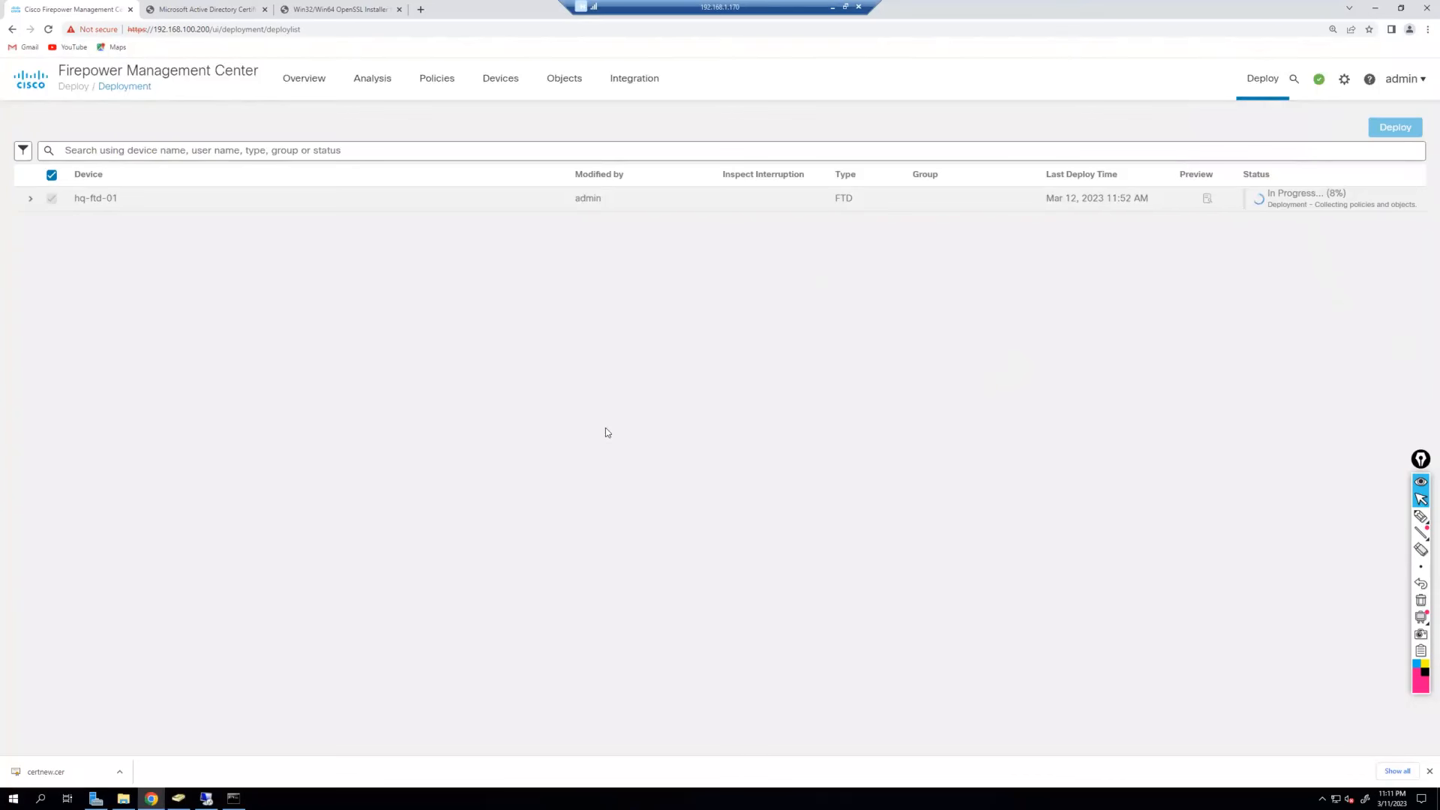
left_click(1429, 771)
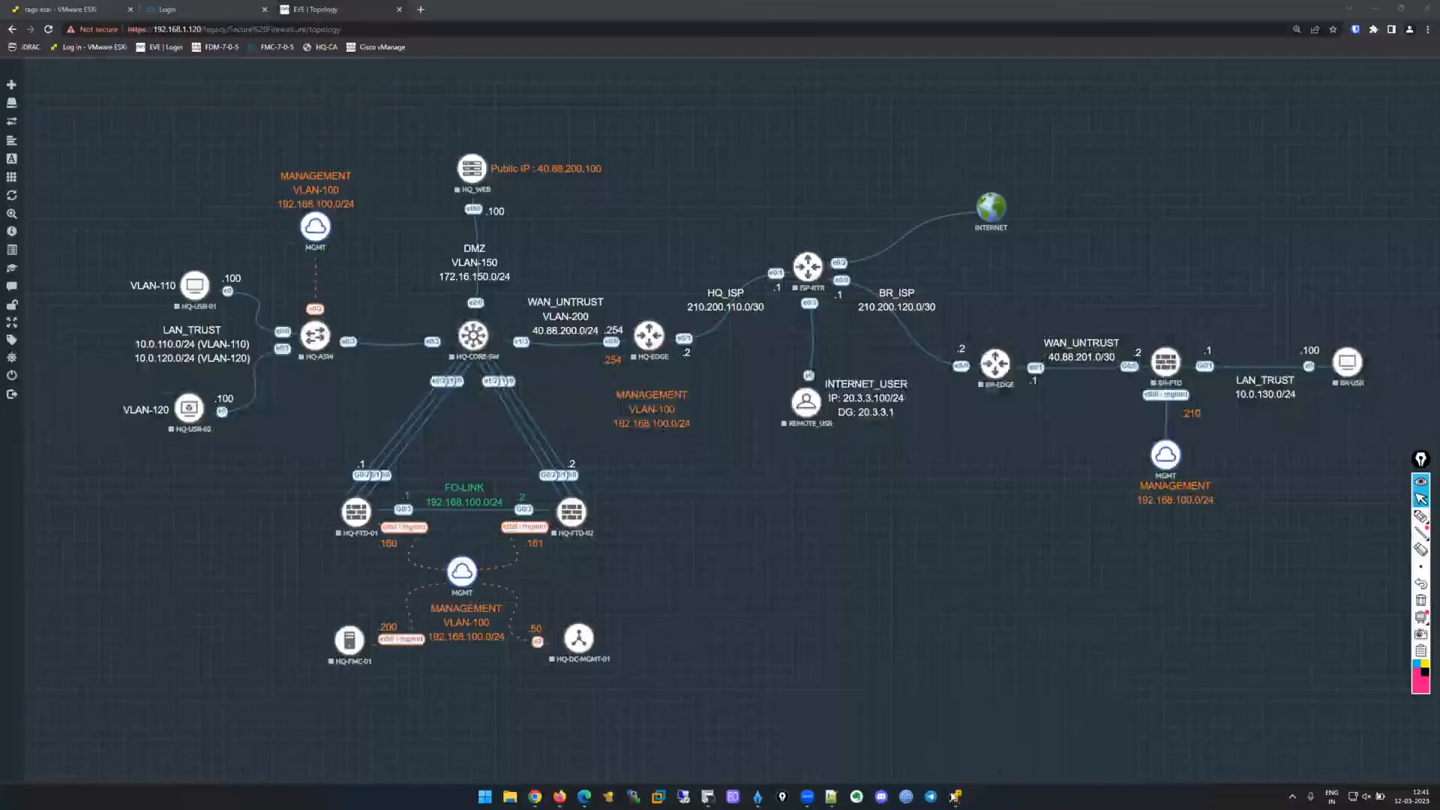
Bring up the hq-user console and sign in with the account password.
mouse_move(954, 797)
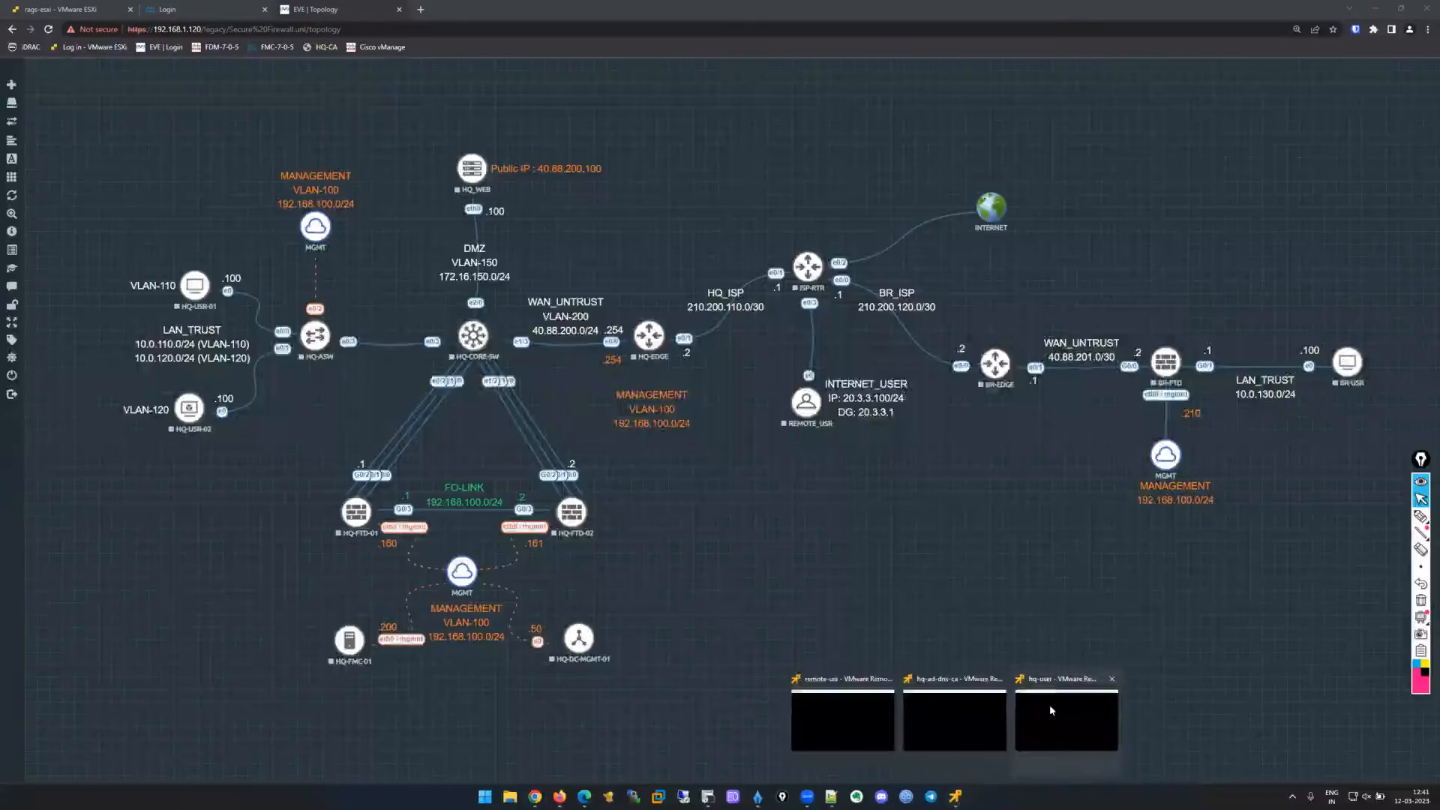
left_click(1050, 710)
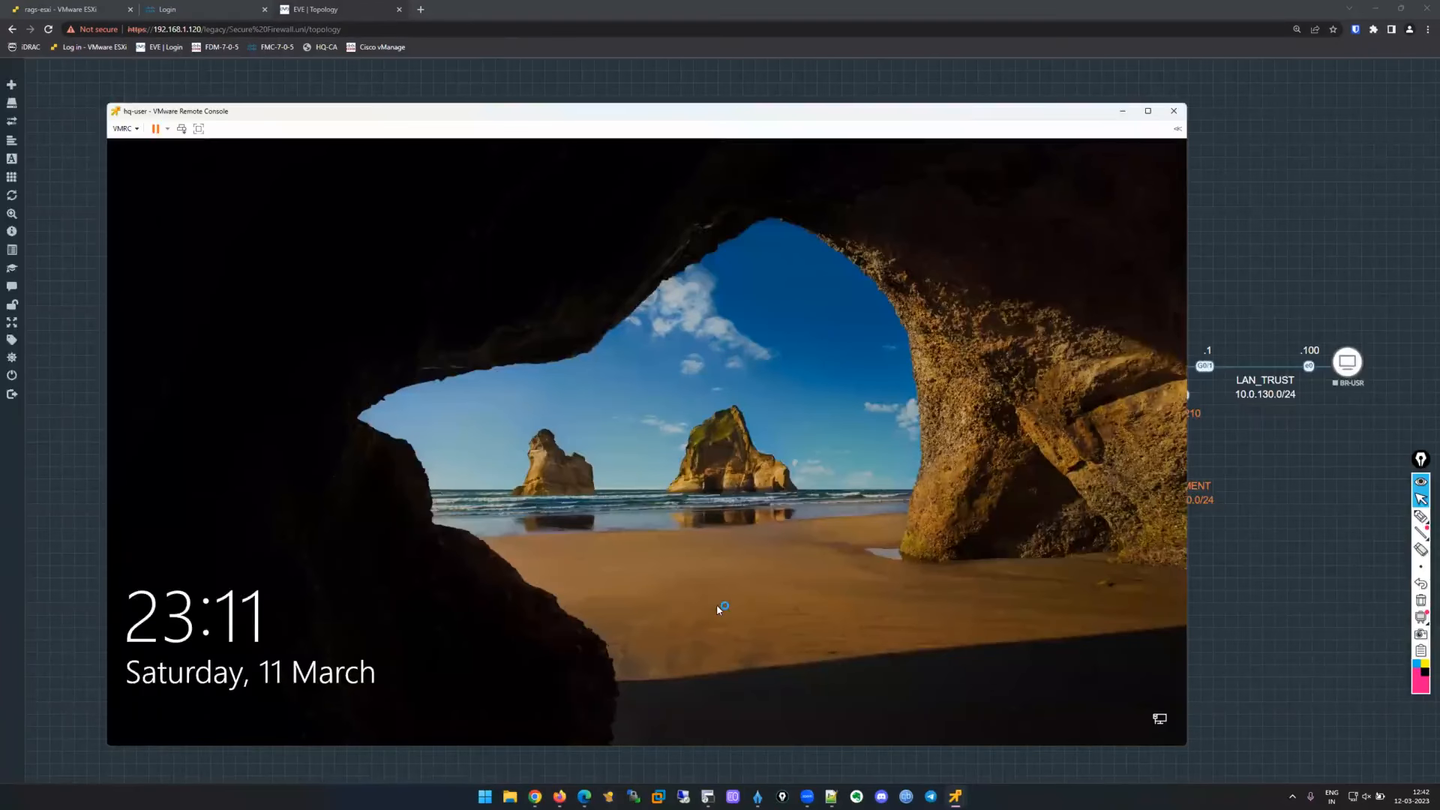
left_click(701, 527)
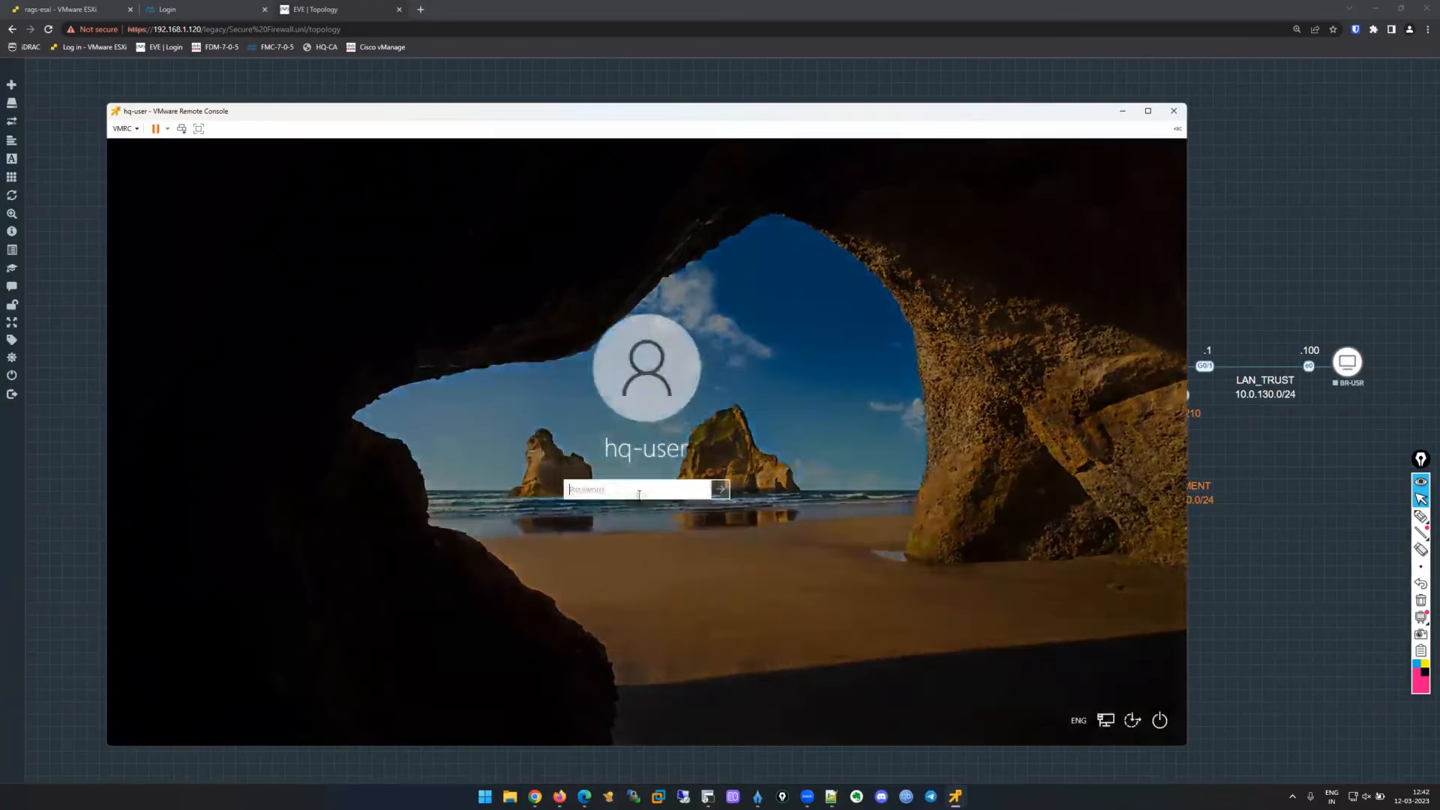
type("********")
key("Return")
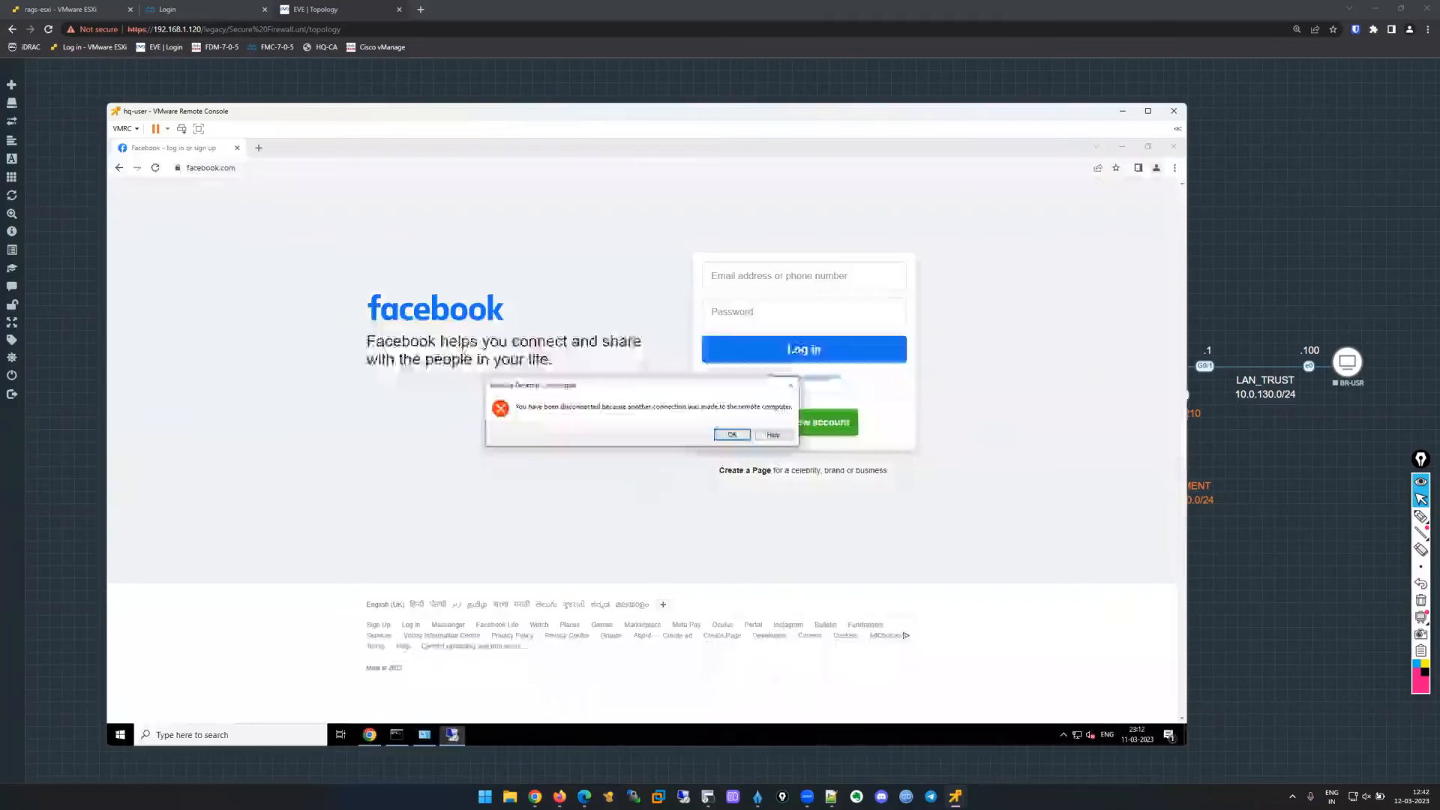
Close the remote desktop message and Facebook window, then minimize the hq-user console.
left_click(791, 385)
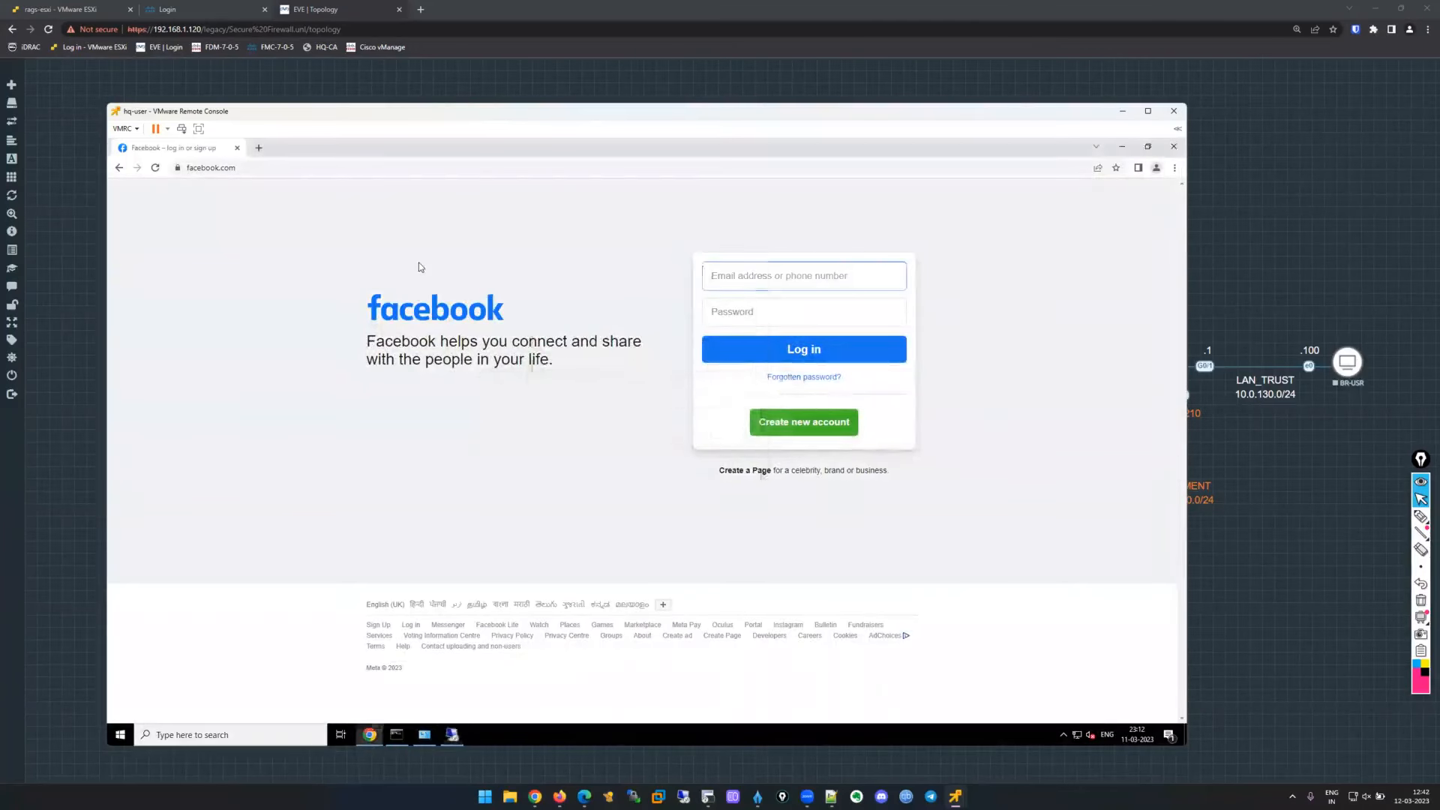
left_click(702, 259)
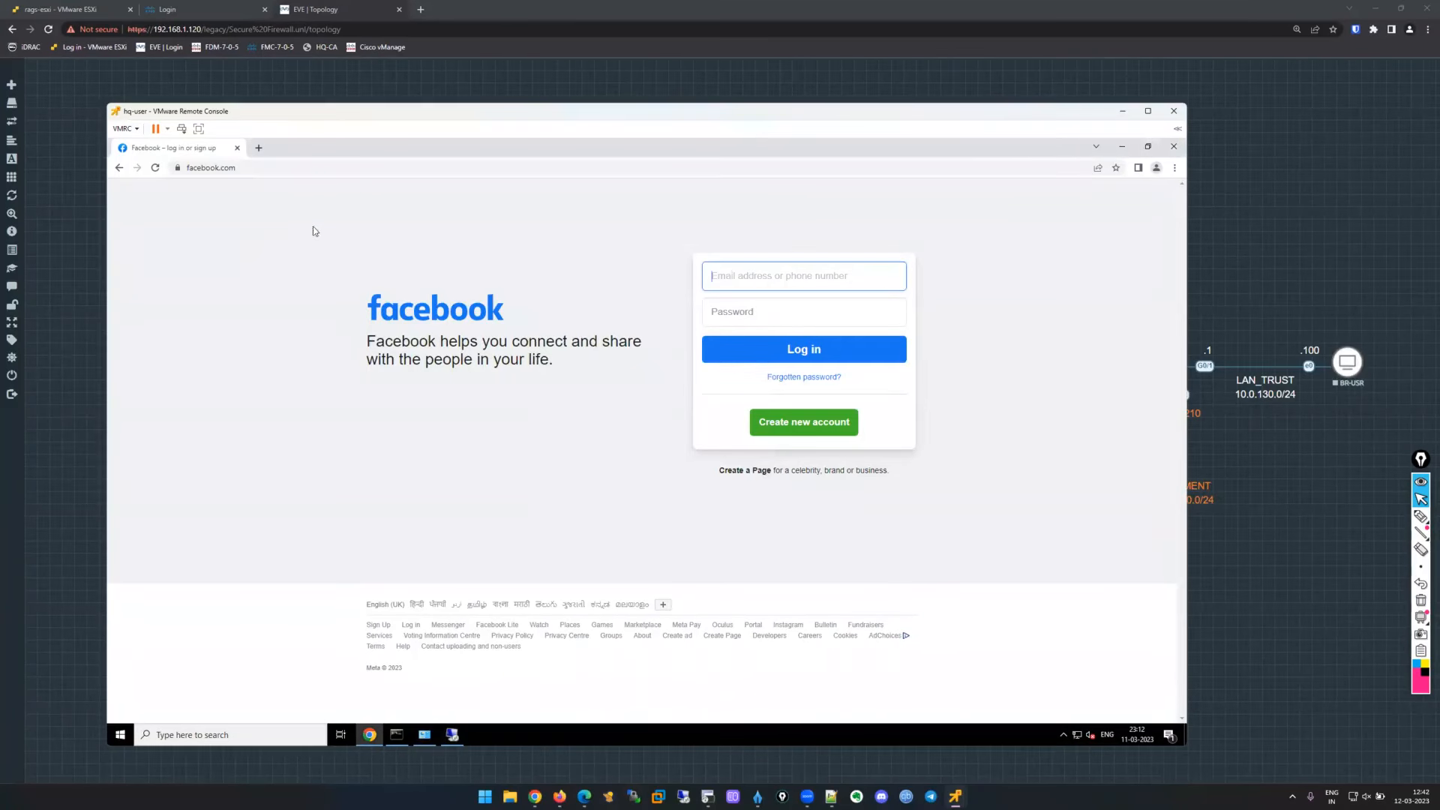
left_click(1173, 147)
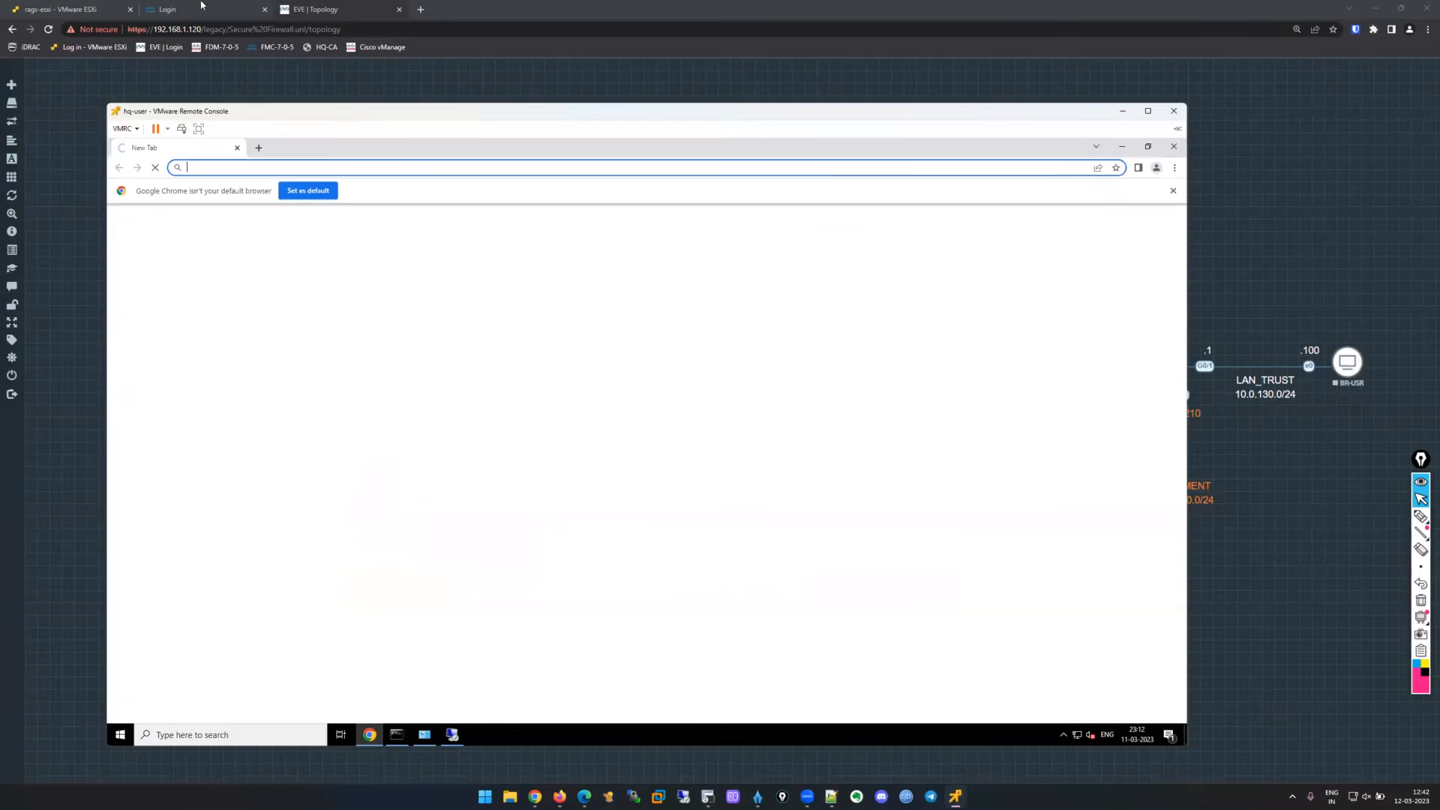
left_click(197, 79)
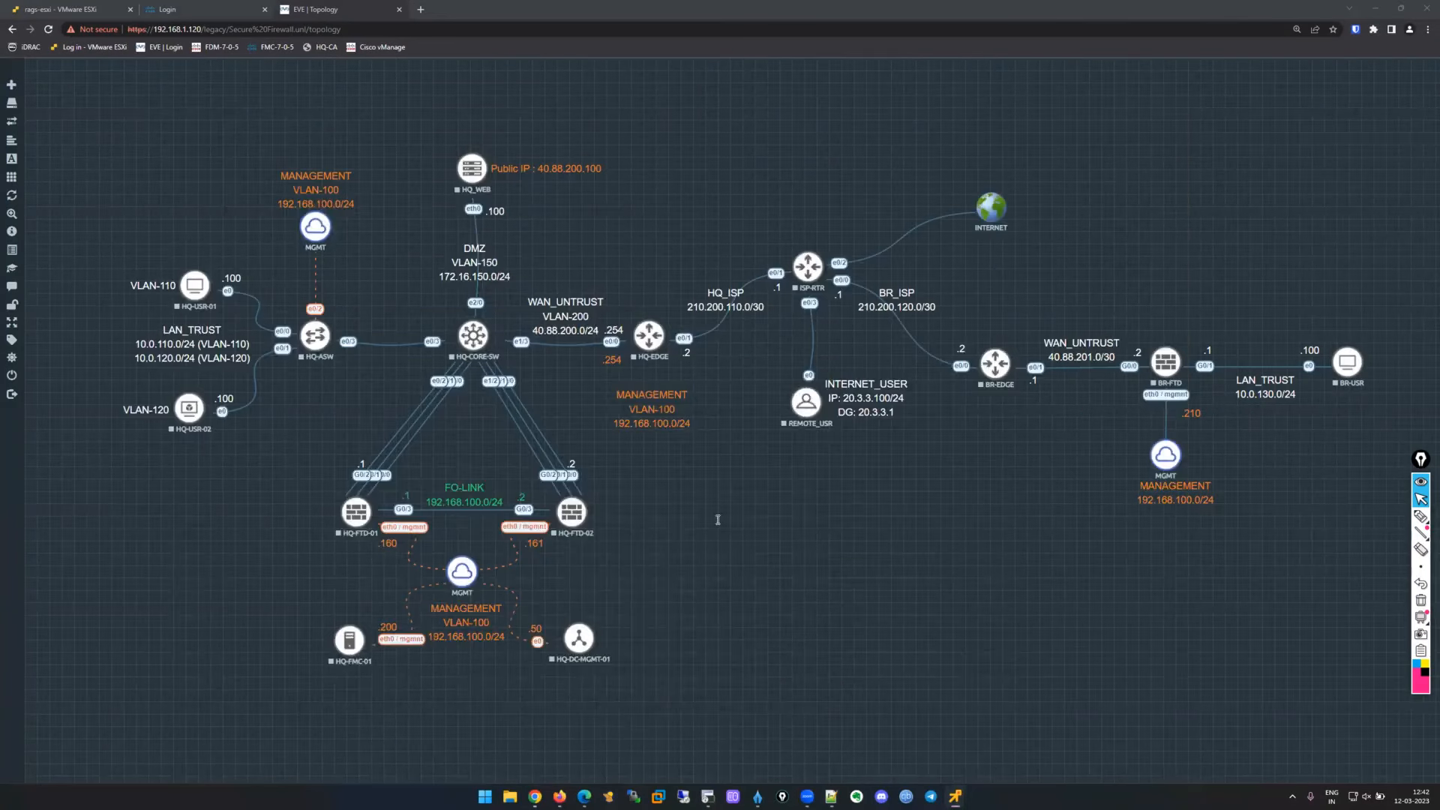
Log back in as admin, ending the existing session, and view deployment status for hq-ftd-01 (75%).
key("ctrl+shift+Tab")
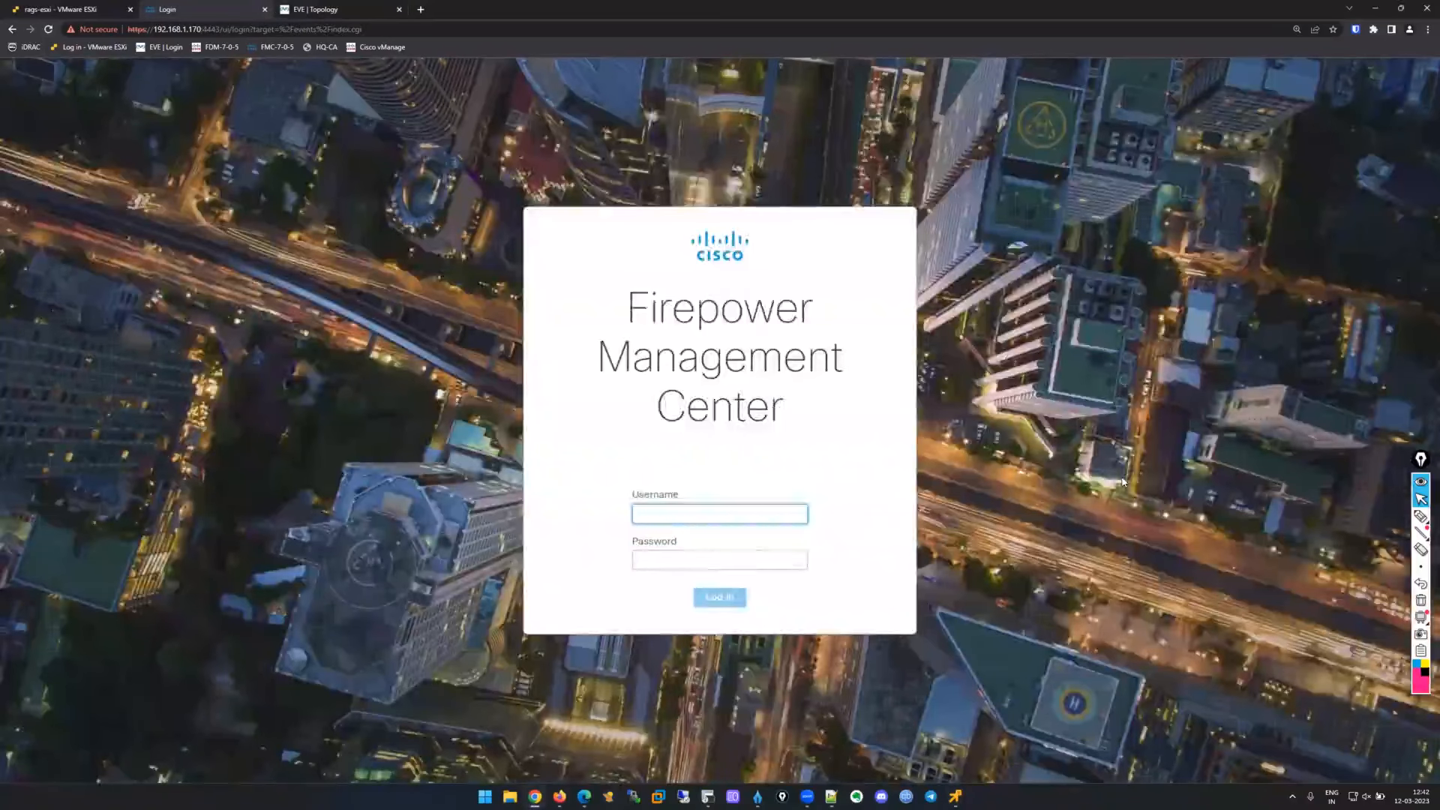
type("admin")
key("Tab")
type("•••••••••••")
key("Return")
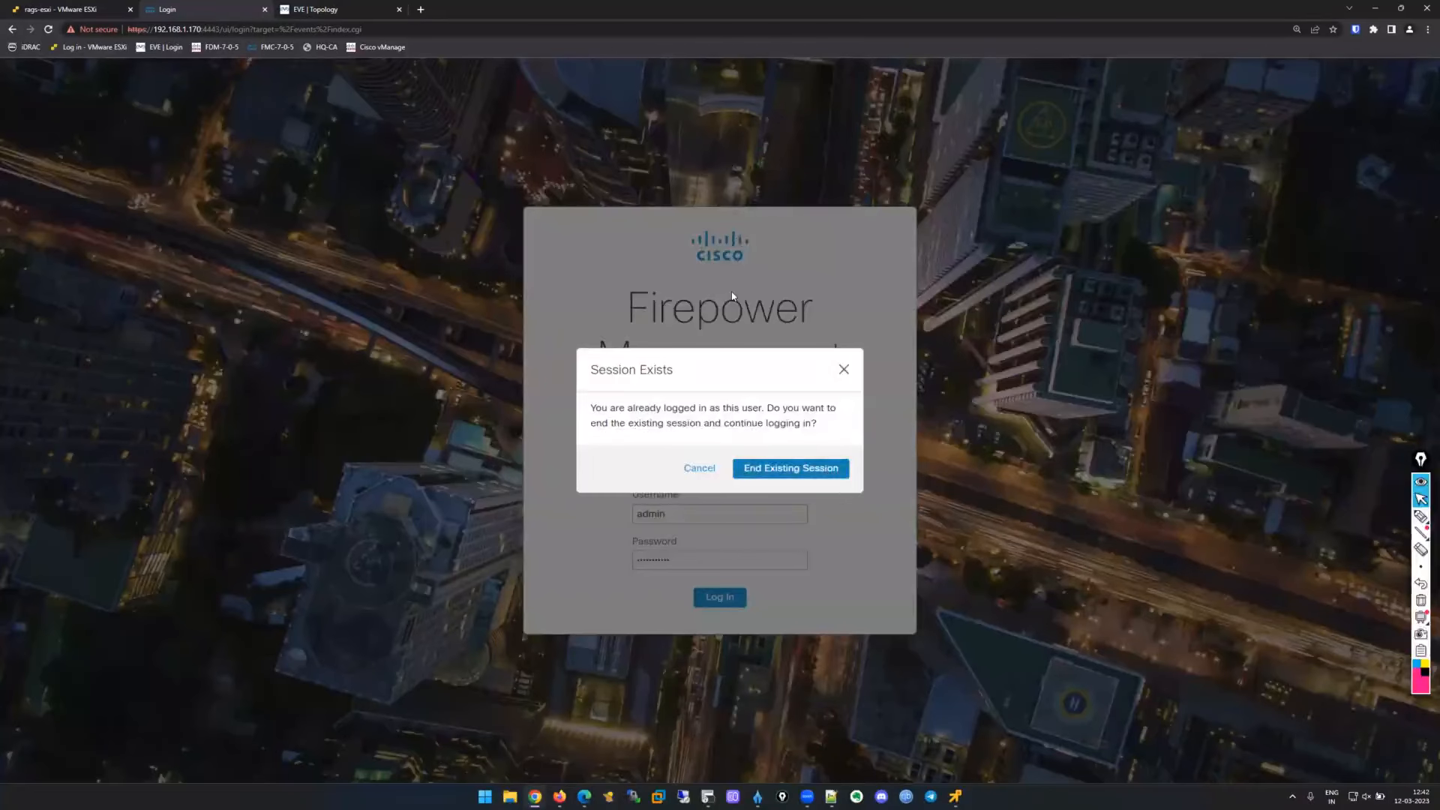
key("Return")
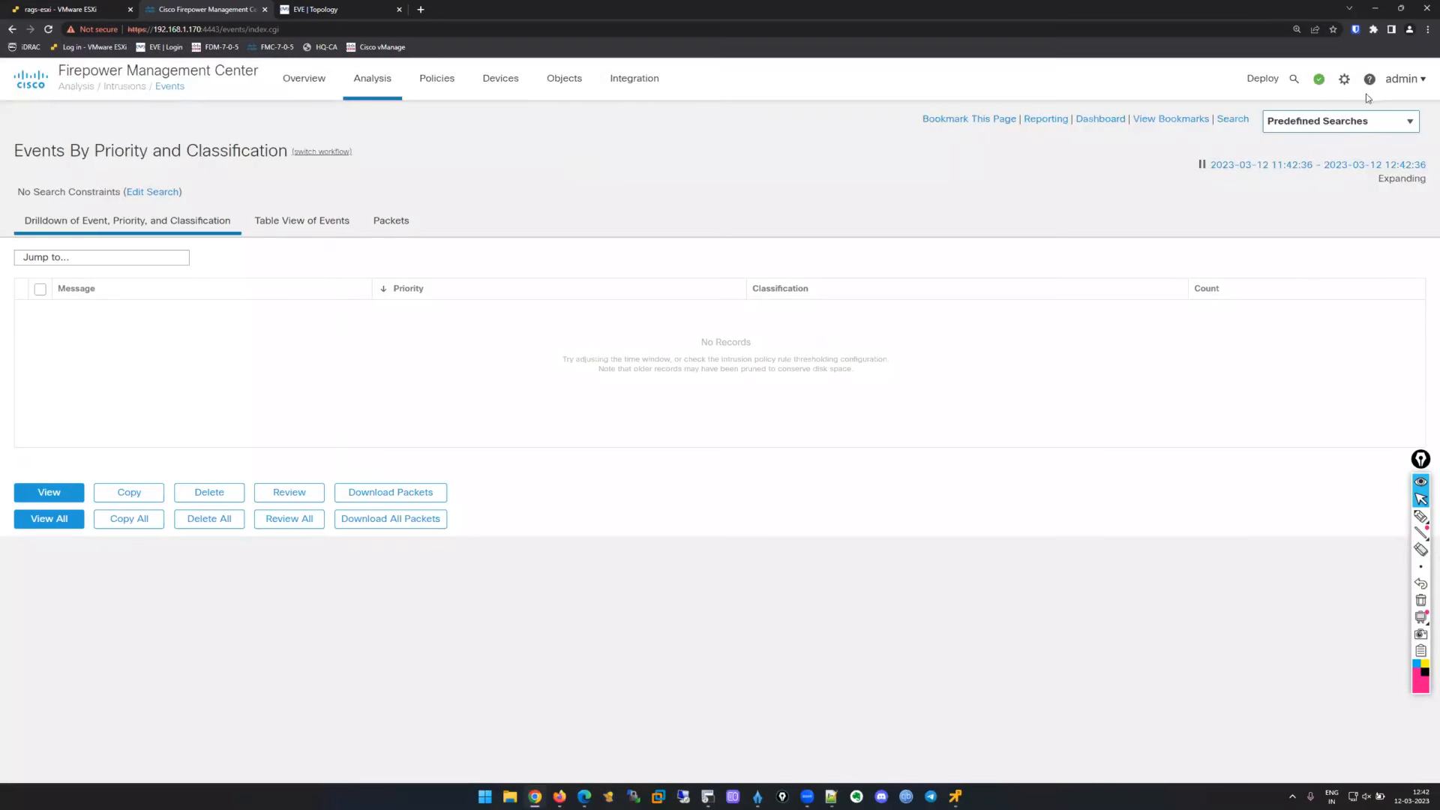
left_click(1318, 79)
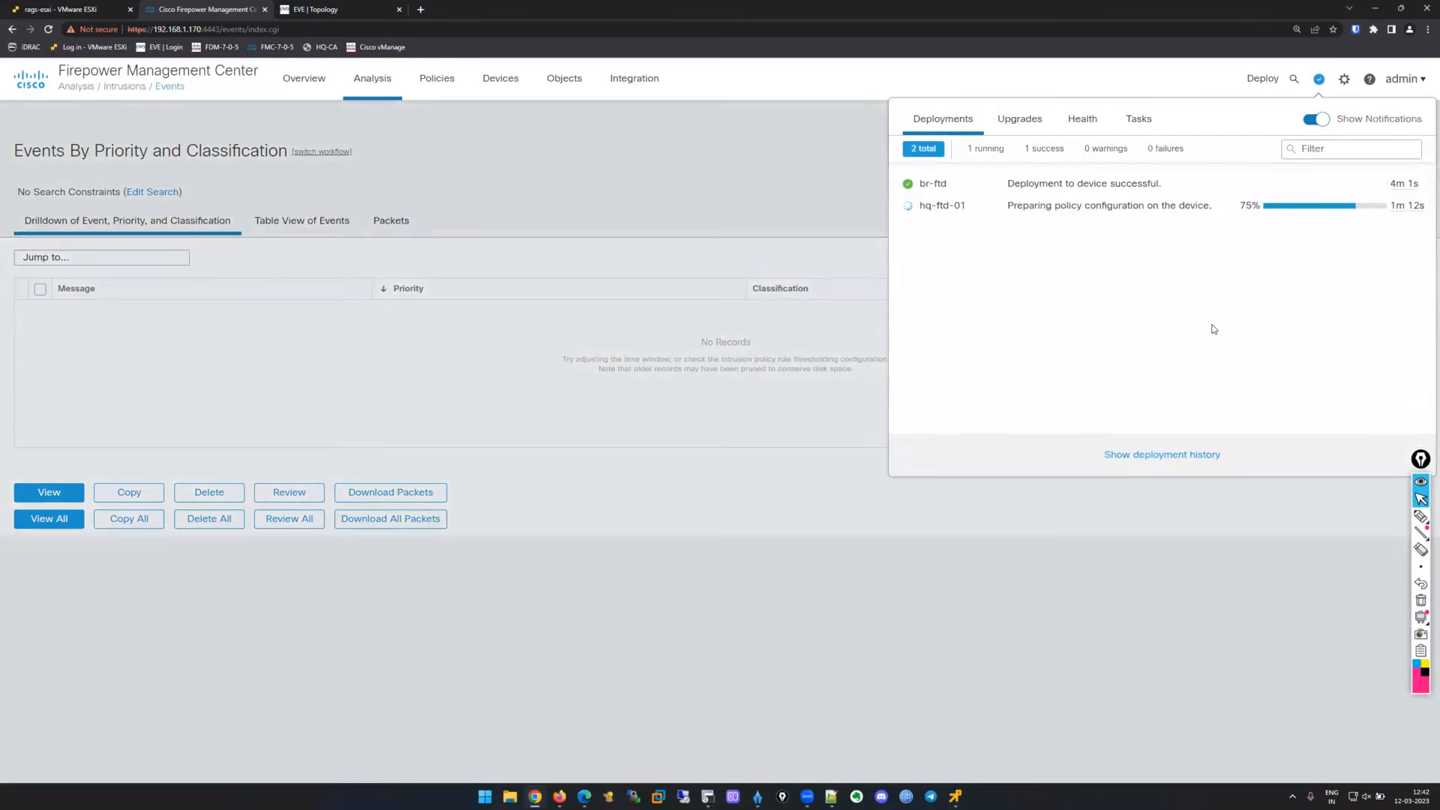
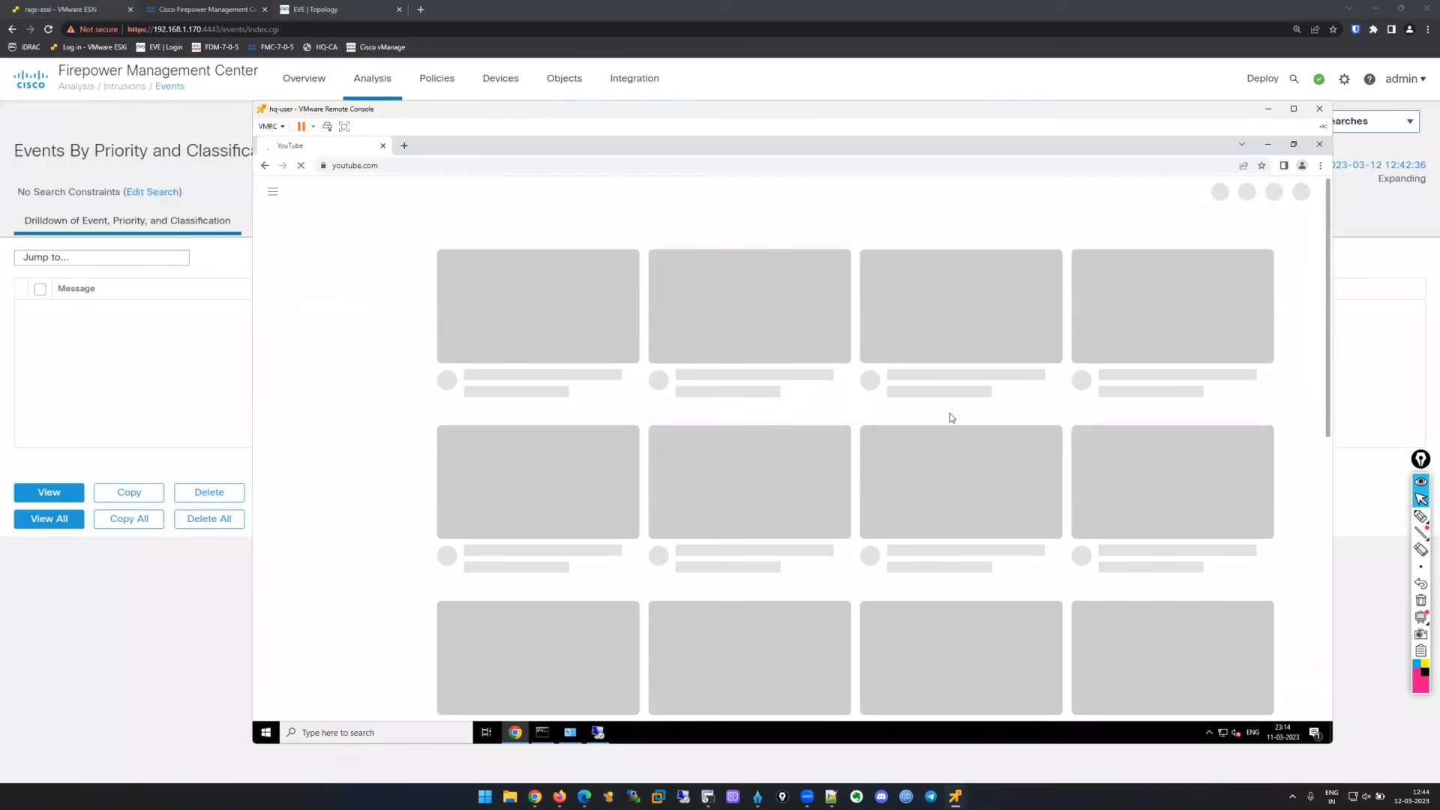
Load reddit.com in a new Chrome tab on the test VM.
left_click(405, 146)
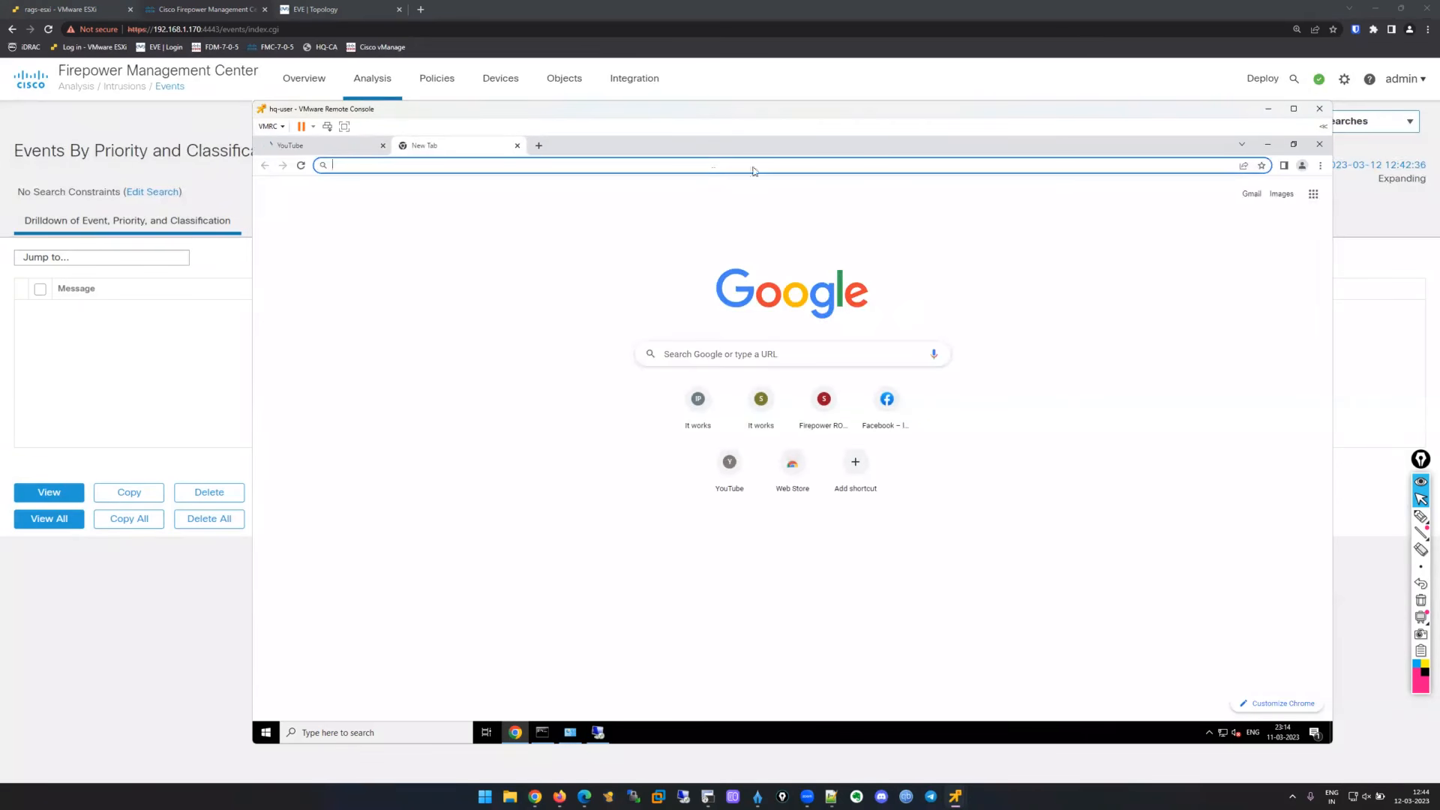
left_click(706, 166)
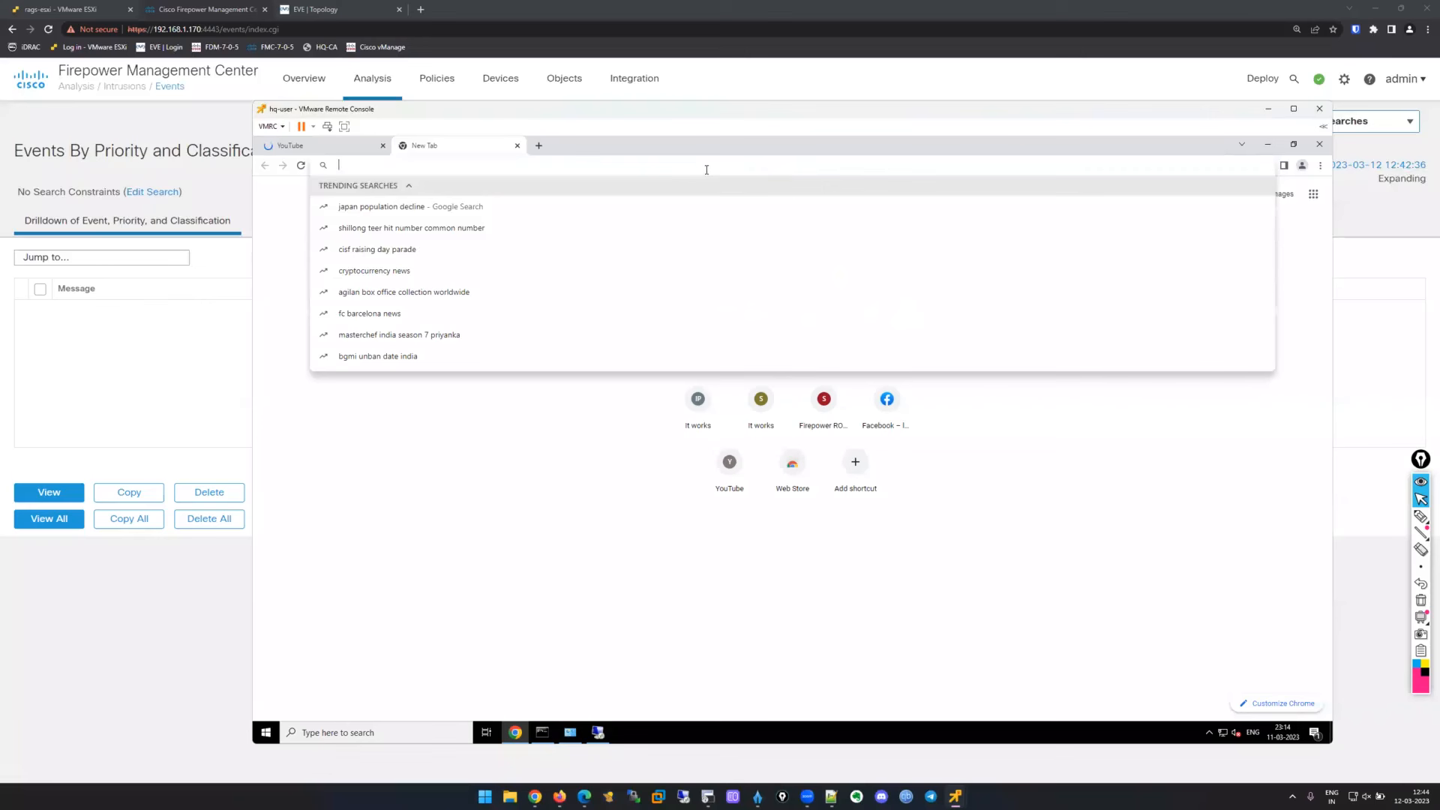
type("reddit.com")
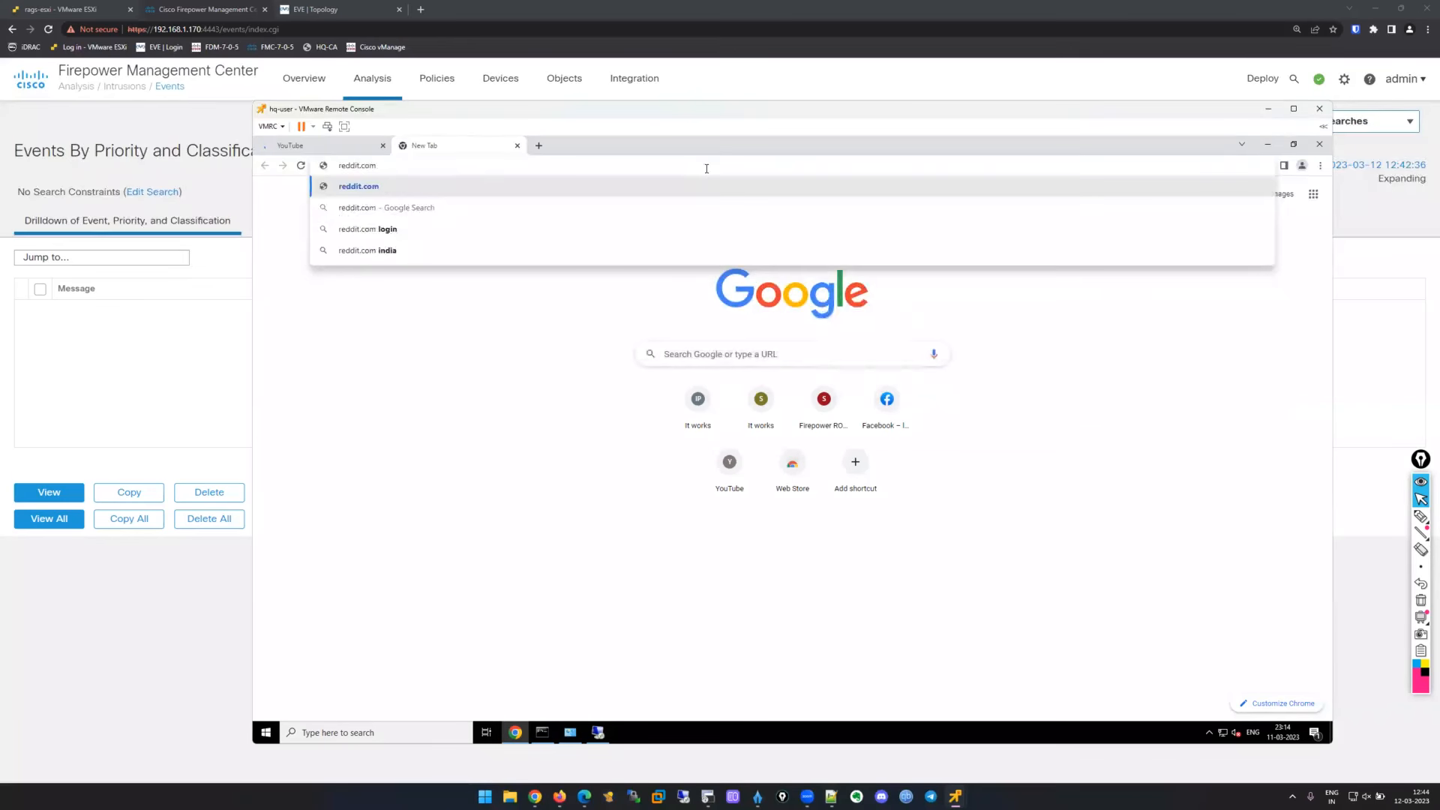
key("Return")
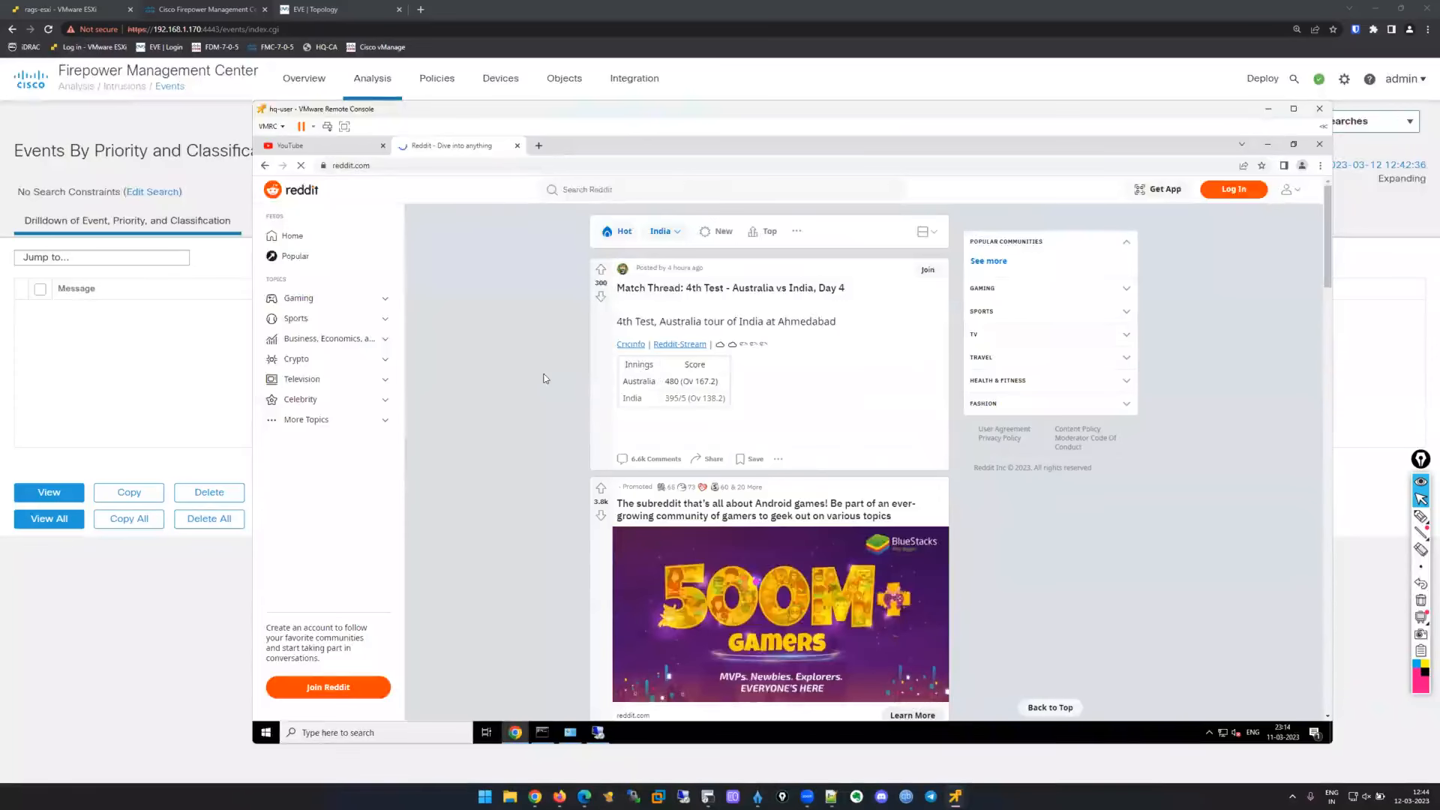
Return to Firepower Management Center and open the access control policy list.
left_click(138, 643)
mouse_move(451, 83)
left_click(460, 113)
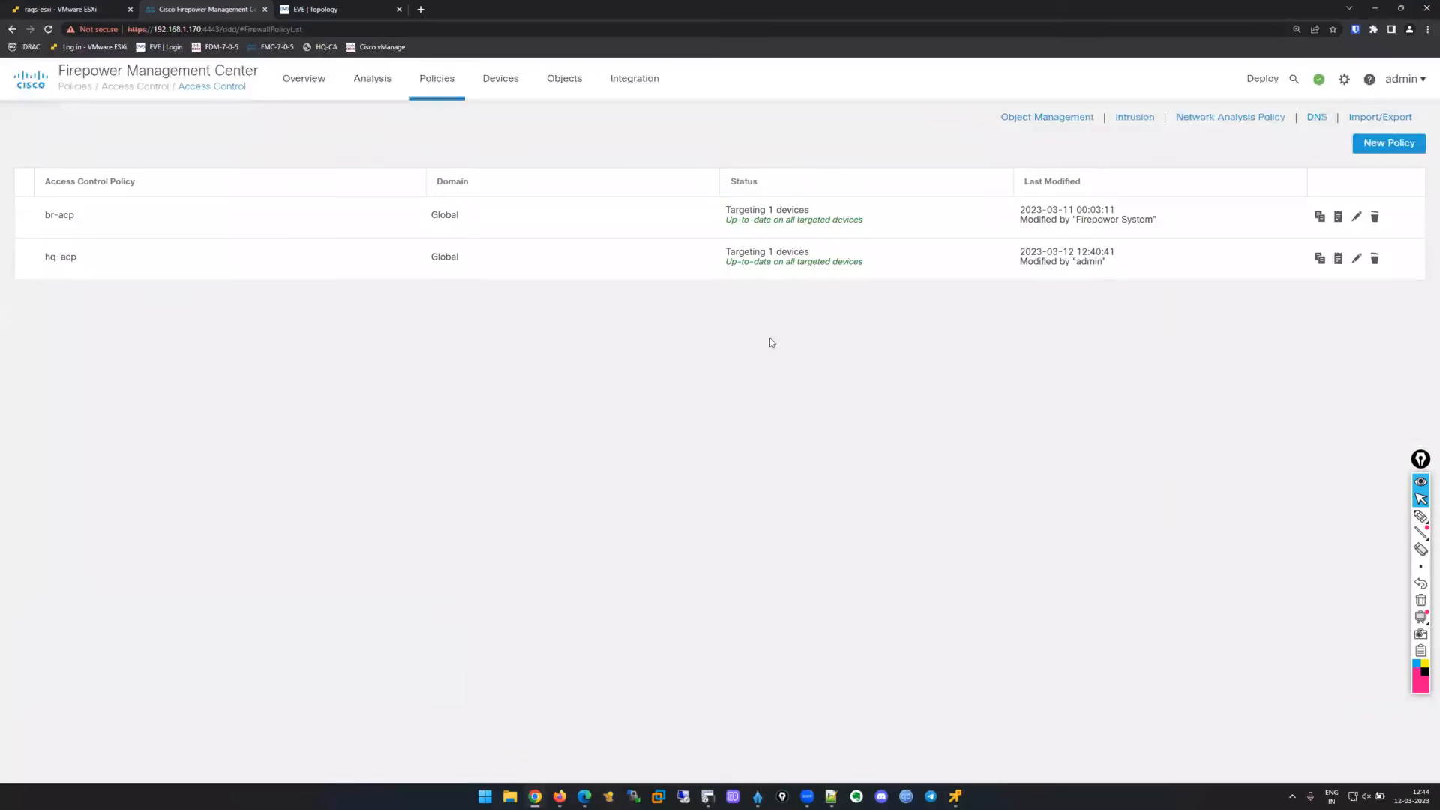
left_click(390, 84)
left_click(395, 200)
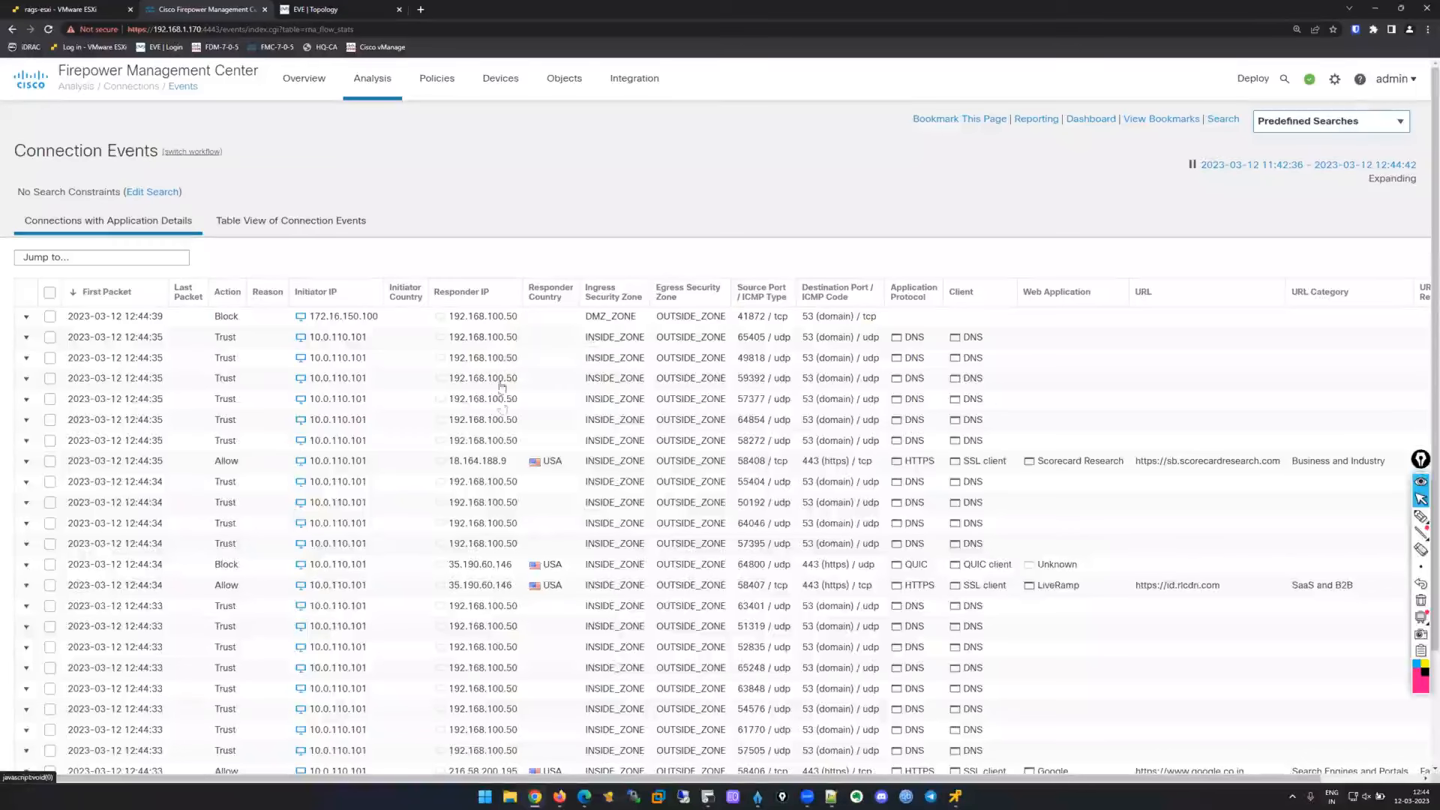
scroll(1074, 568, "right", 3)
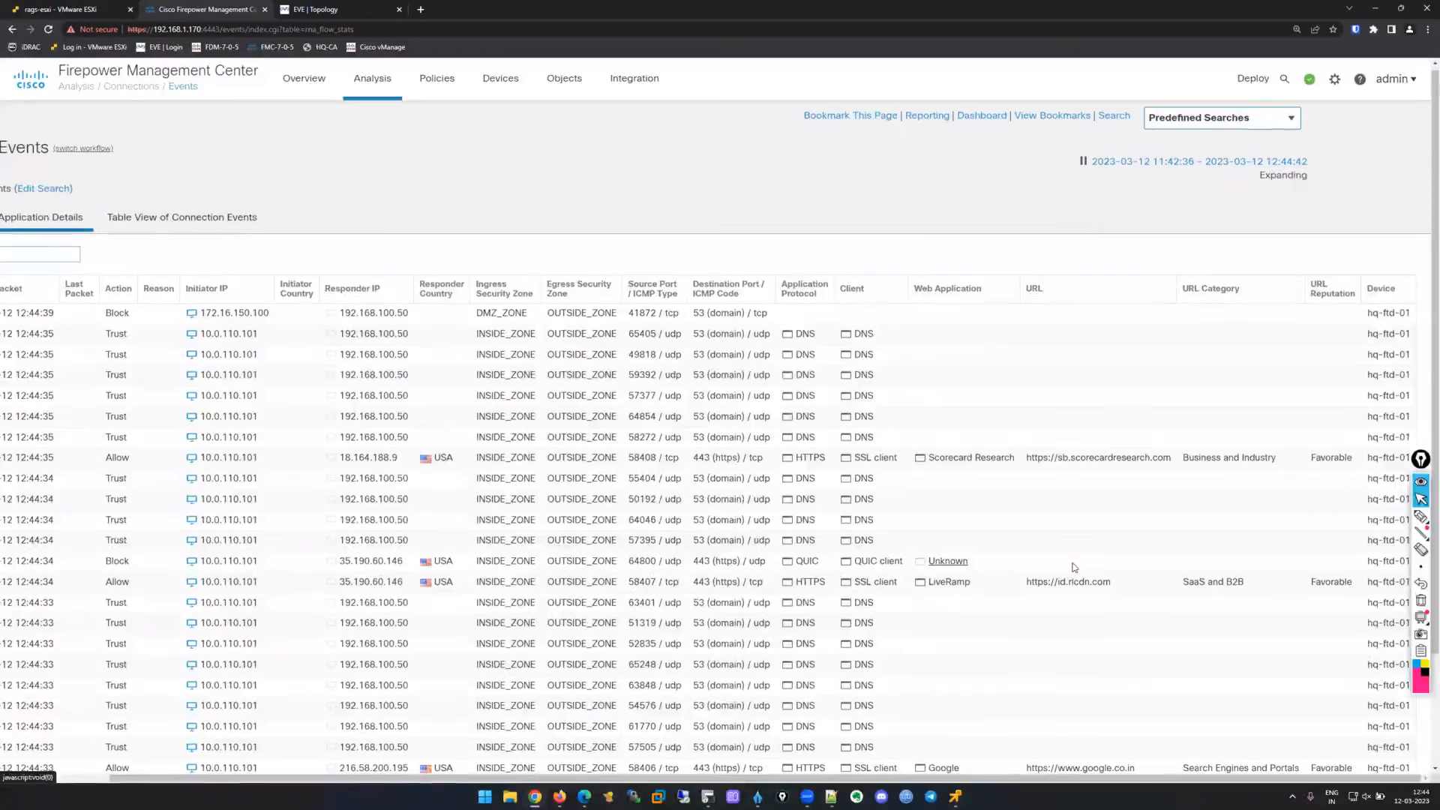
scroll(1074, 568, "down", 2)
scroll(1077, 552, "left", 1)
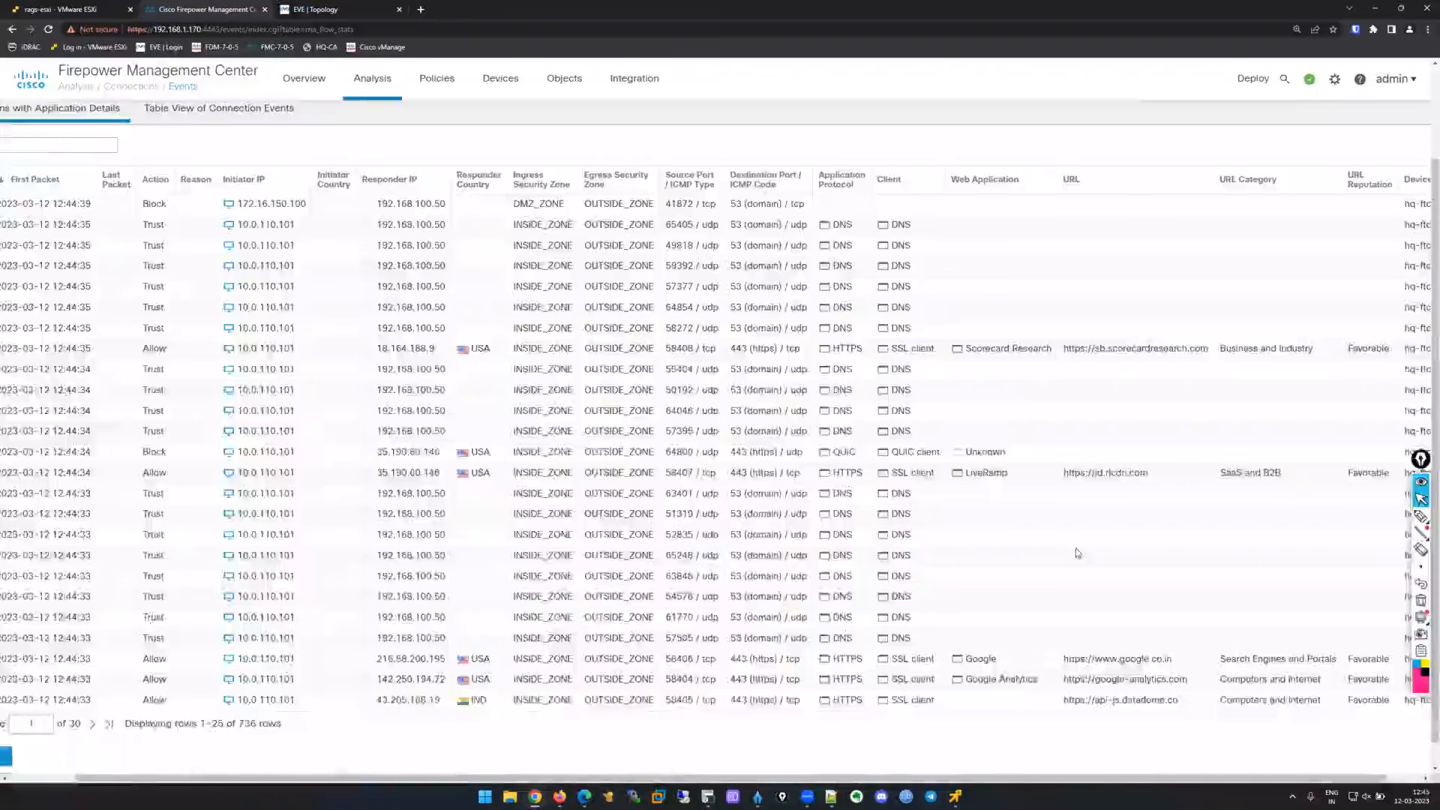
scroll(1077, 552, "left", 2)
left_click(165, 725)
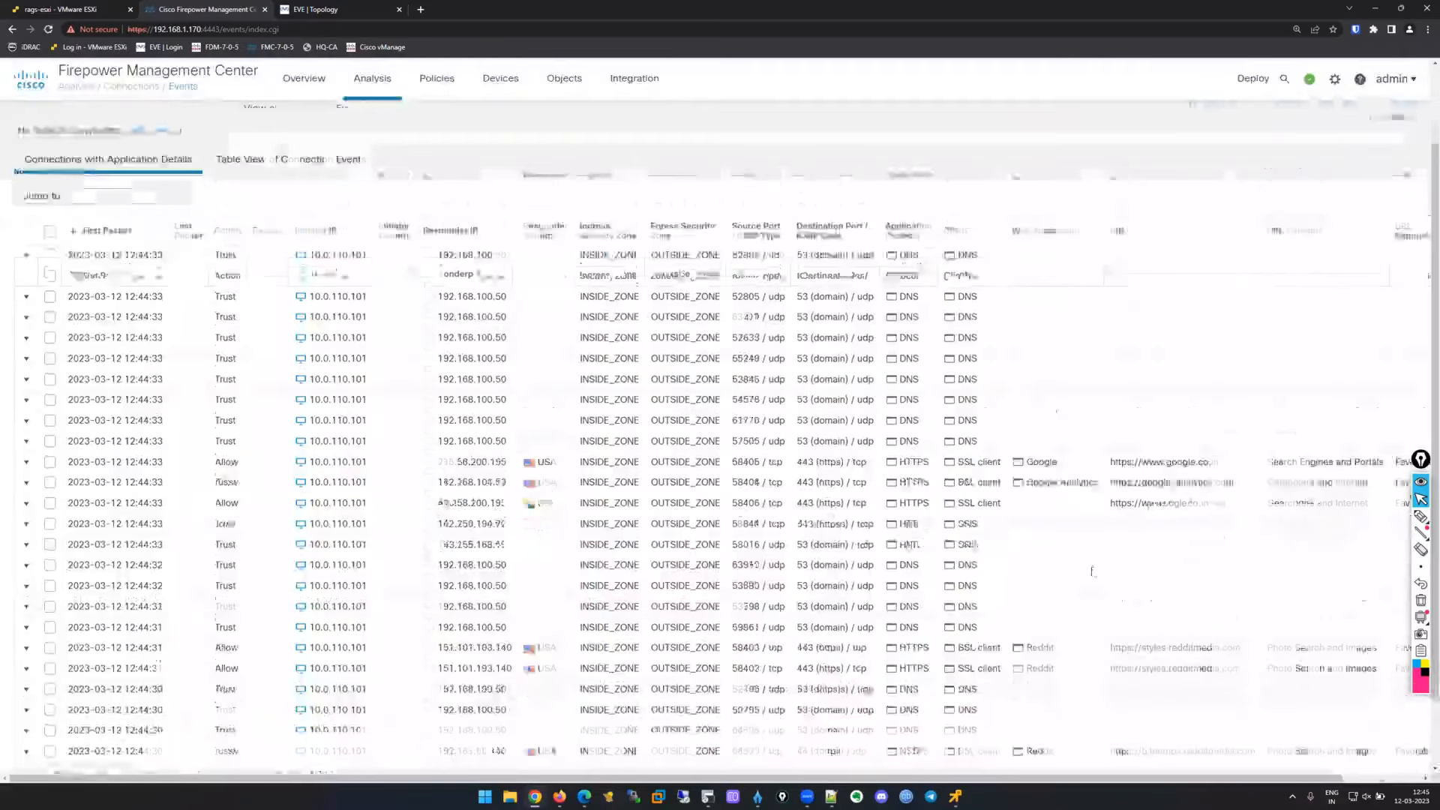
scroll(1092, 572, "right", 1)
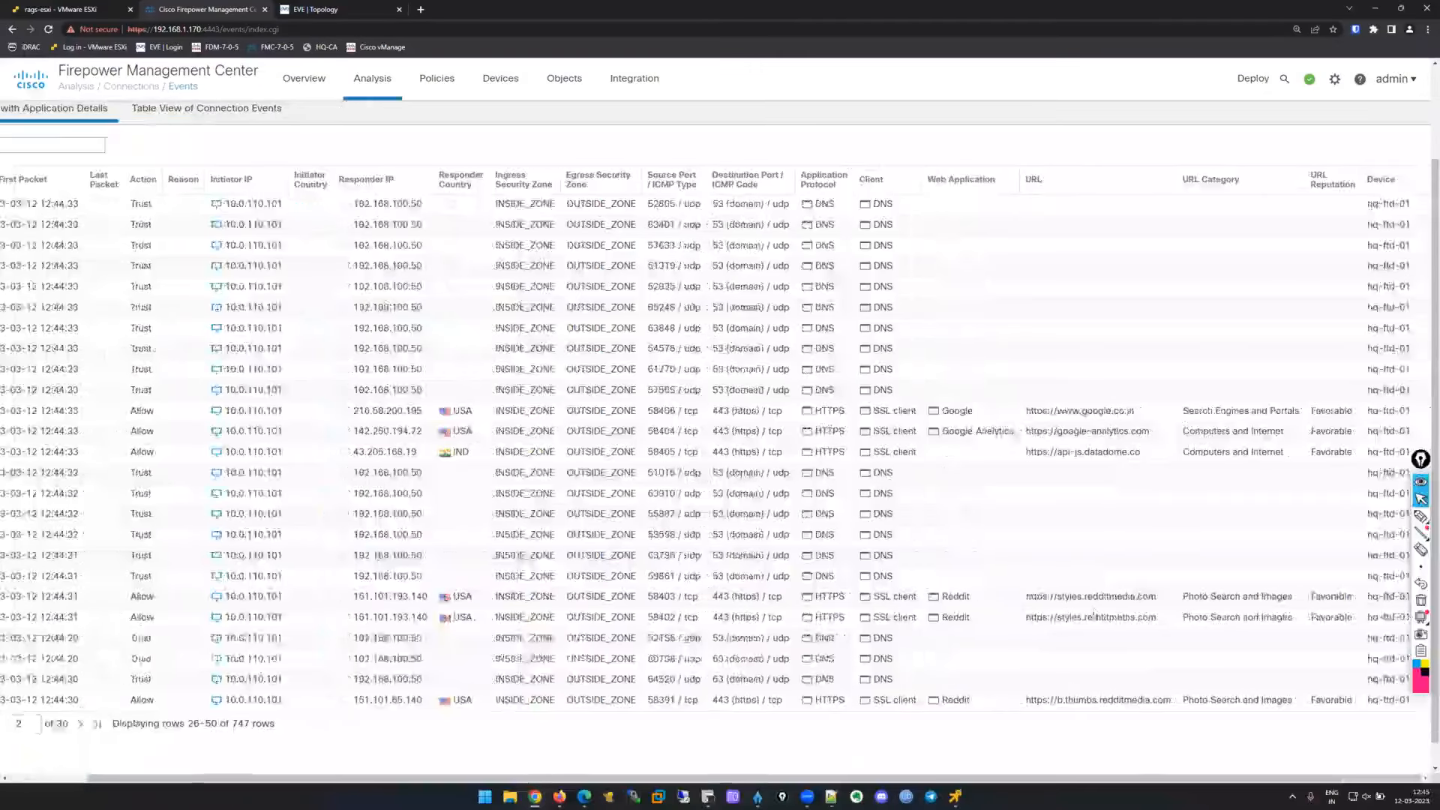
scroll(1146, 582, "left", 1)
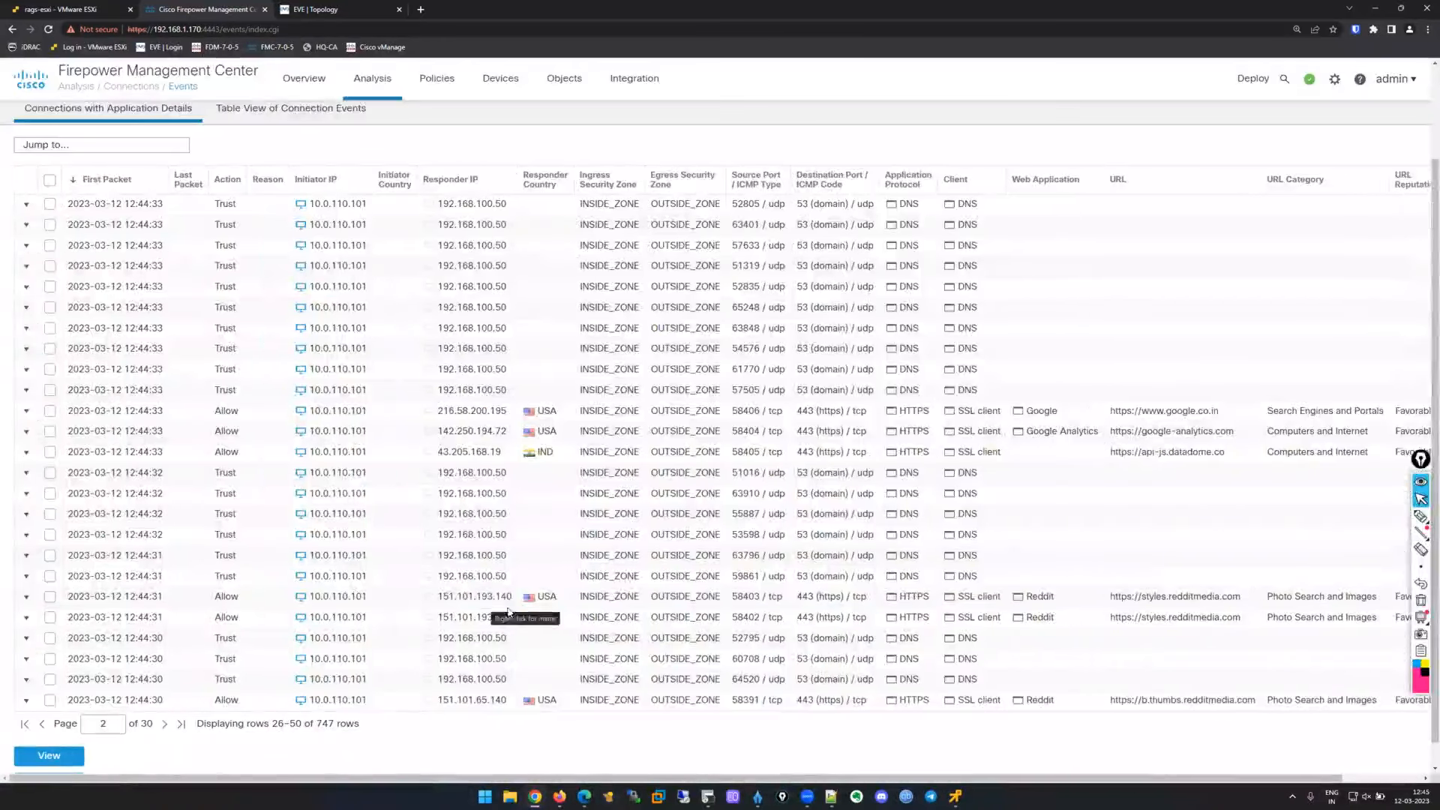
scroll(1007, 667, "right", 1)
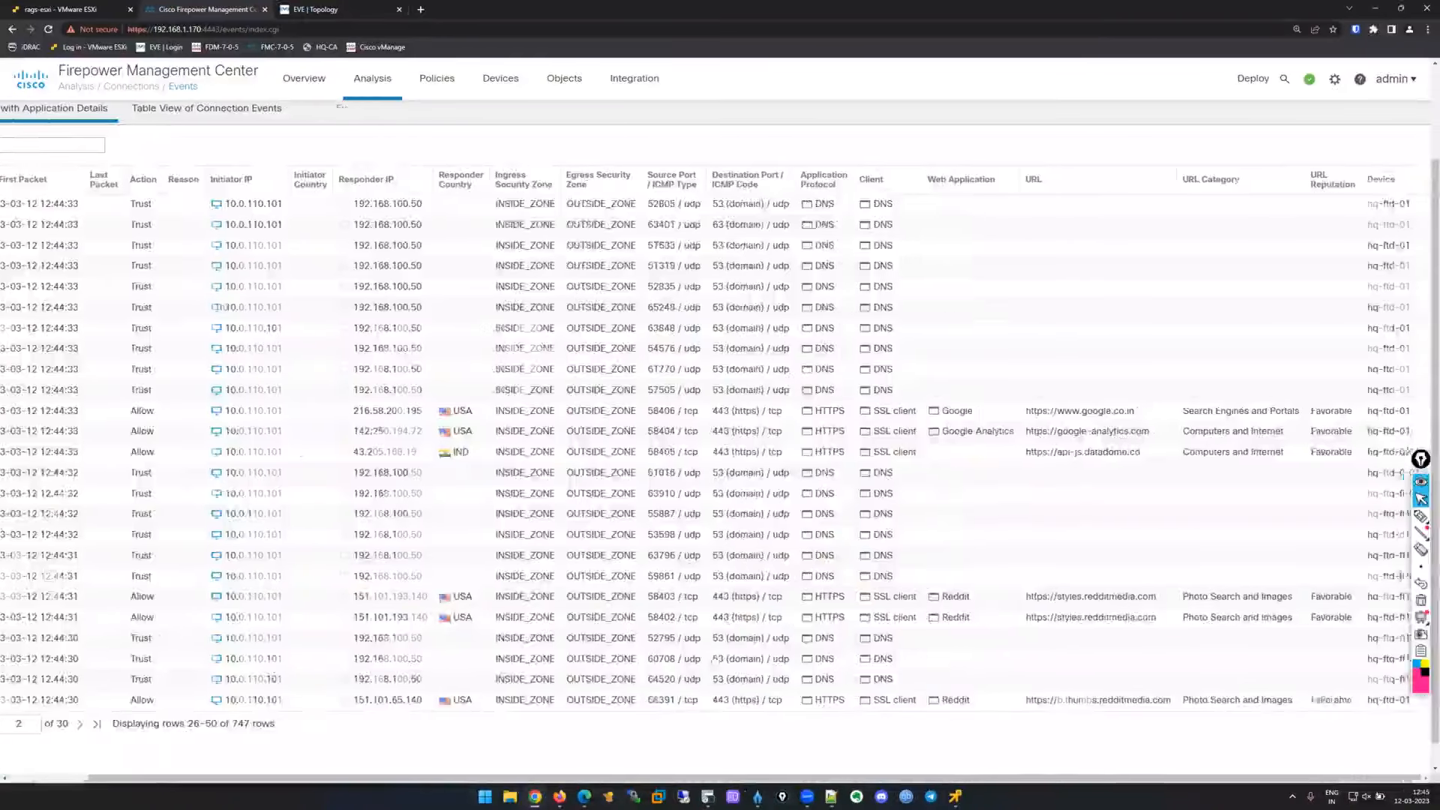
scroll(1006, 664, "down", 1)
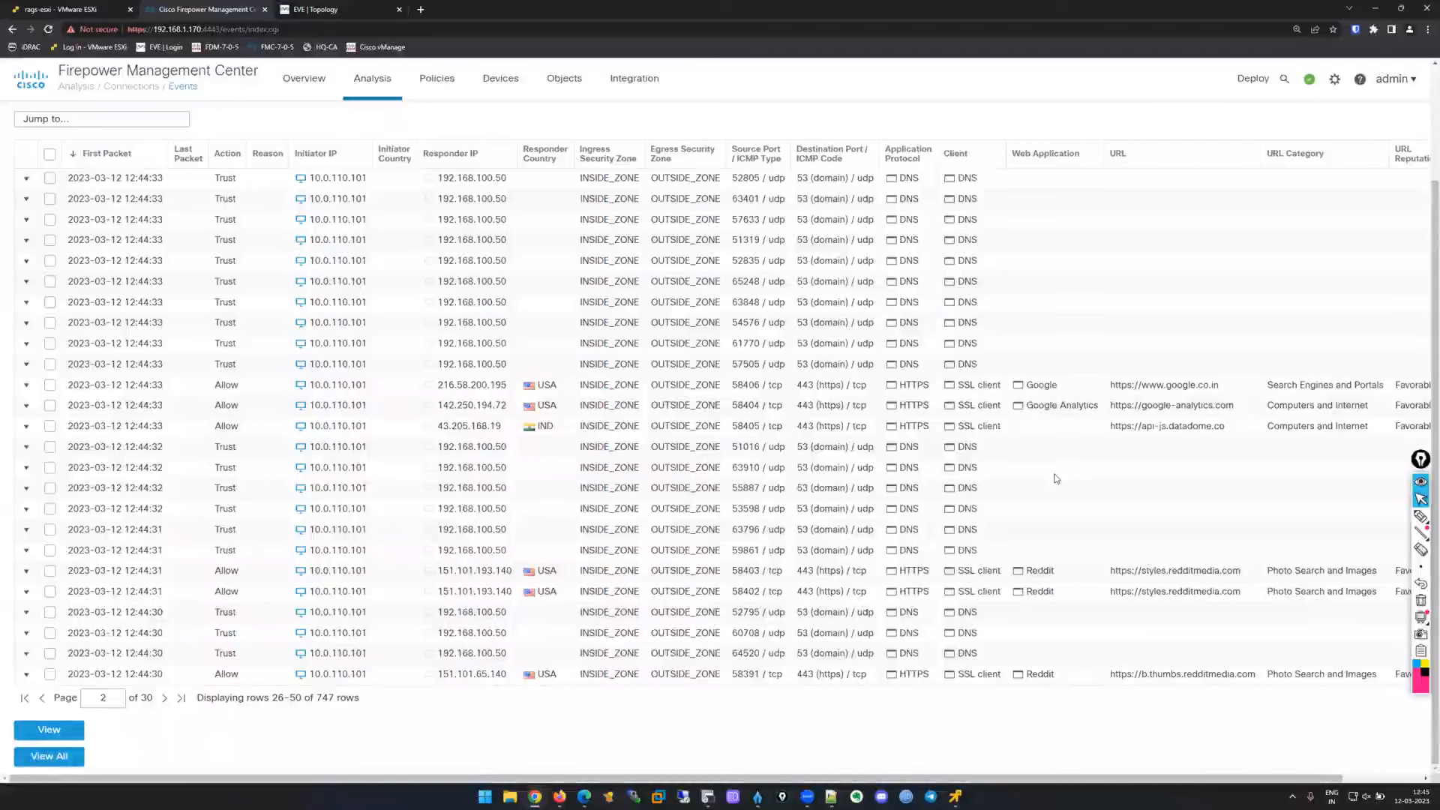
key("F5")
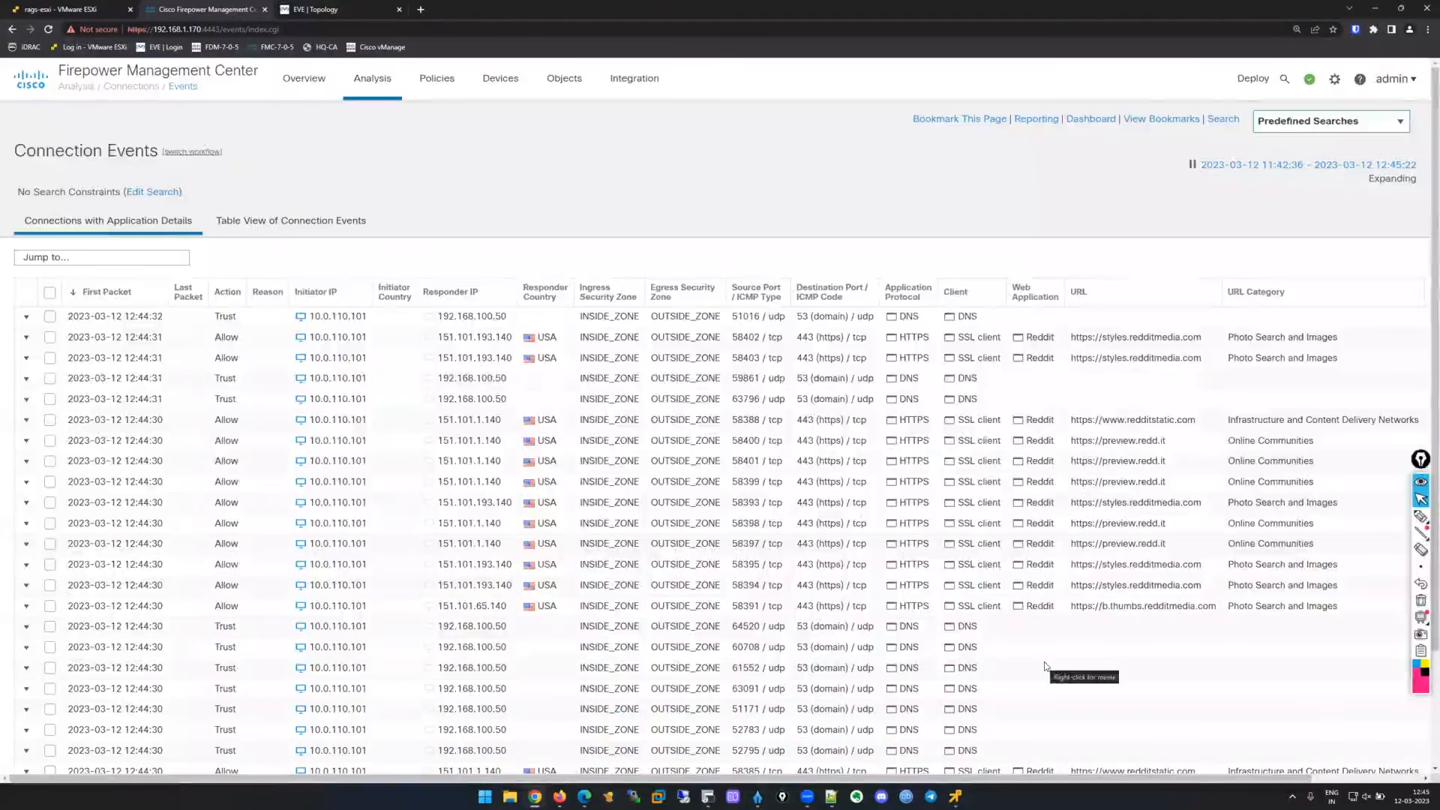
scroll(1046, 675, "down", 2)
scroll(1047, 712, "right", 1)
scroll(1047, 719, "right", 1)
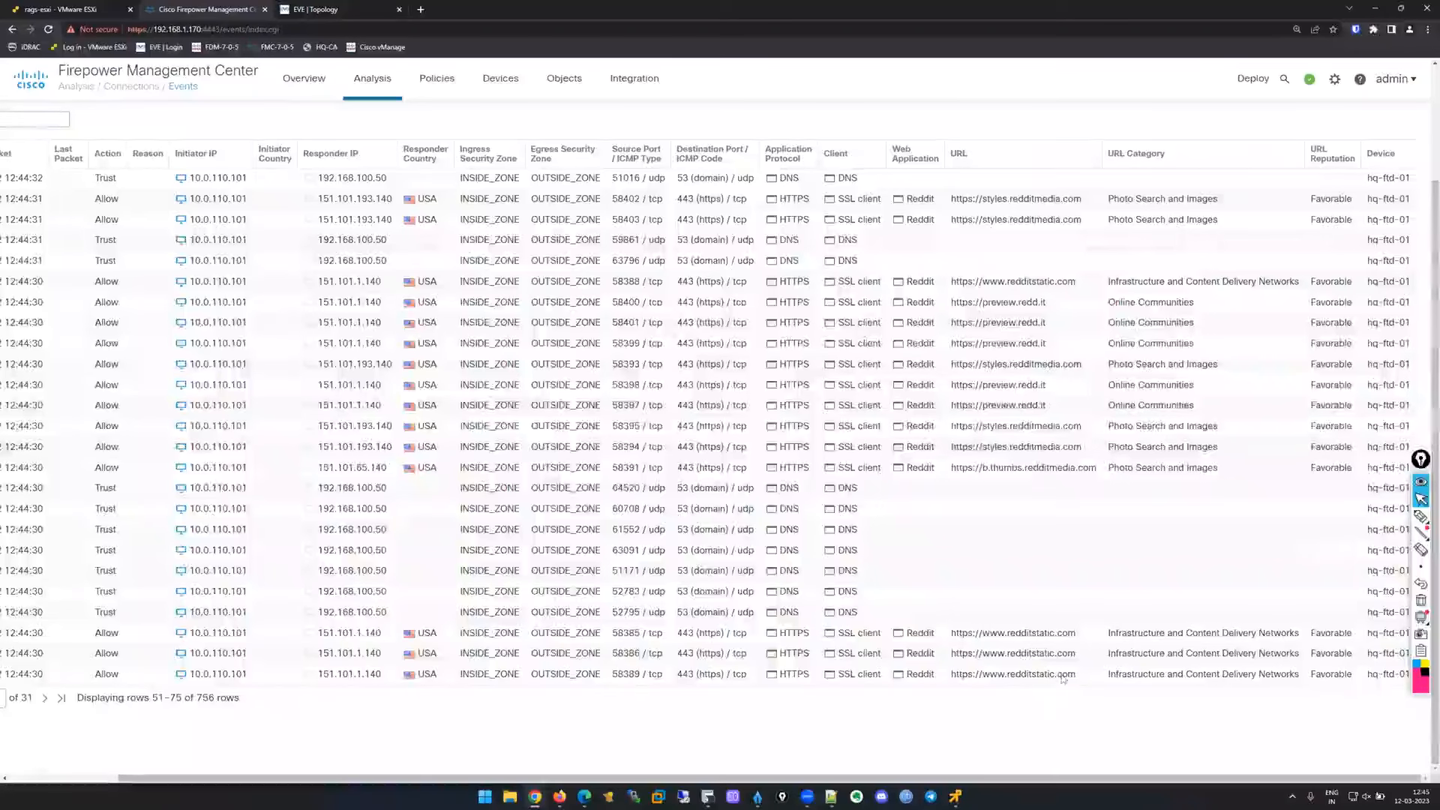
scroll(1061, 679, "left", 2)
left_click(413, 78)
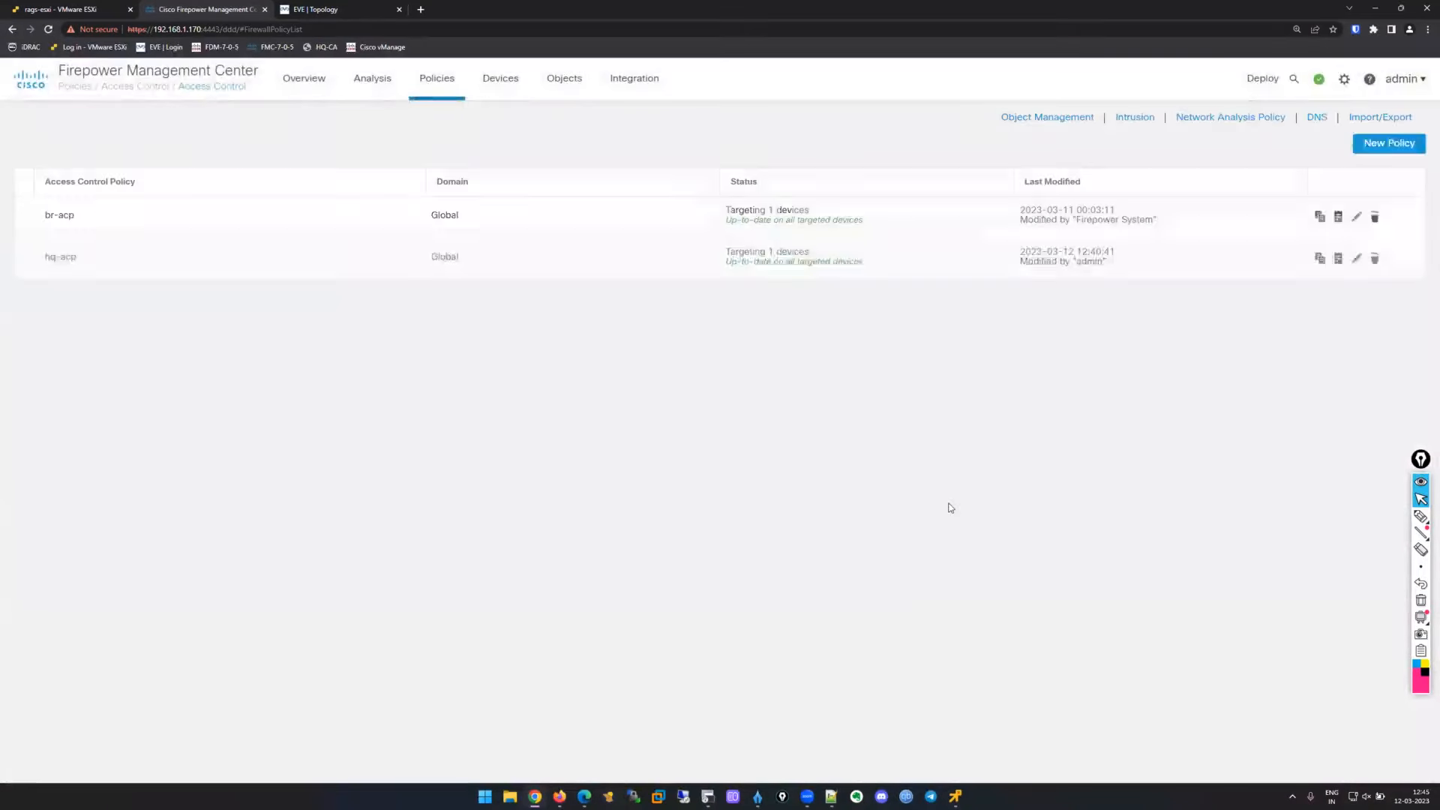
Open hq-acp for editing, then go to the Identity policy list.
left_click(1356, 258)
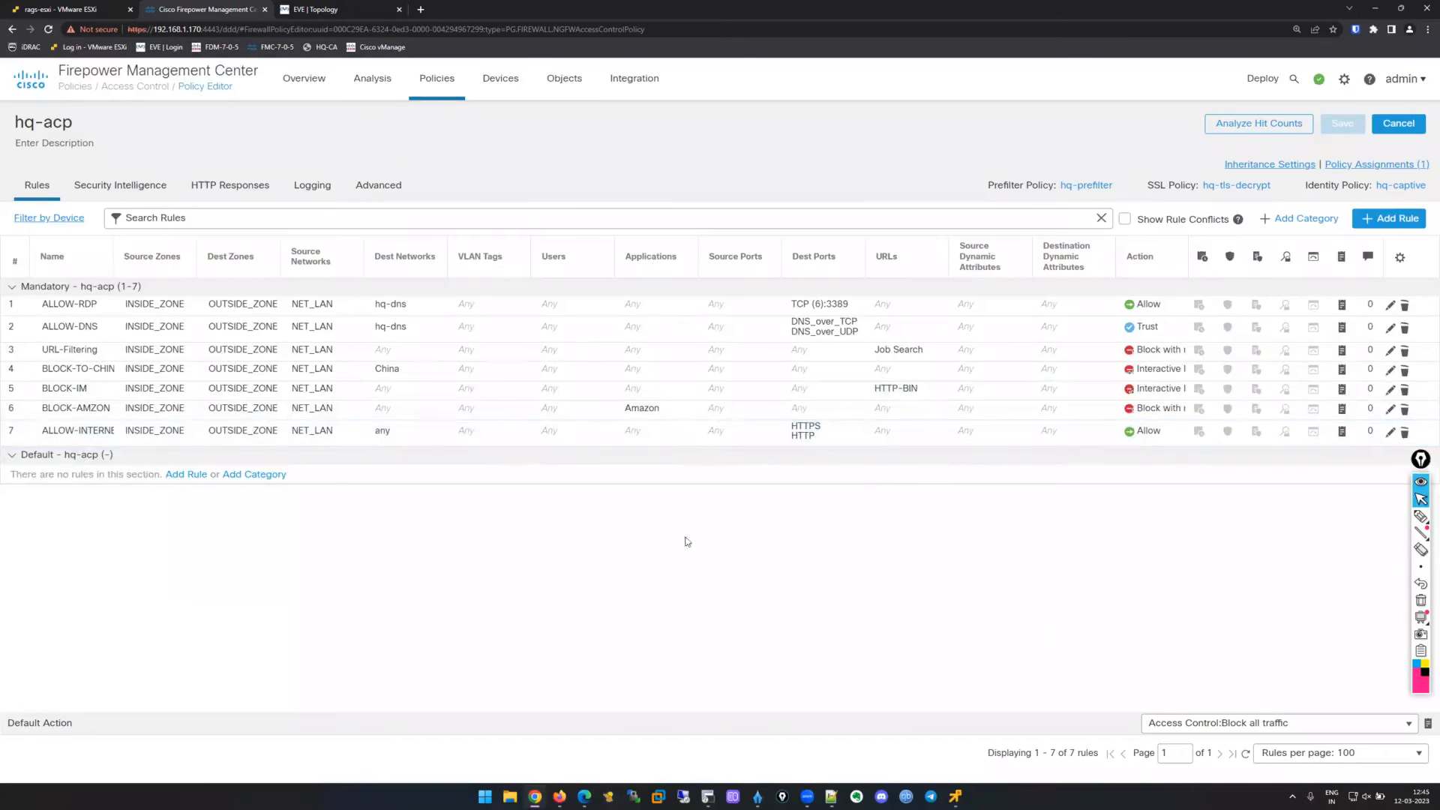
mouse_move(445, 90)
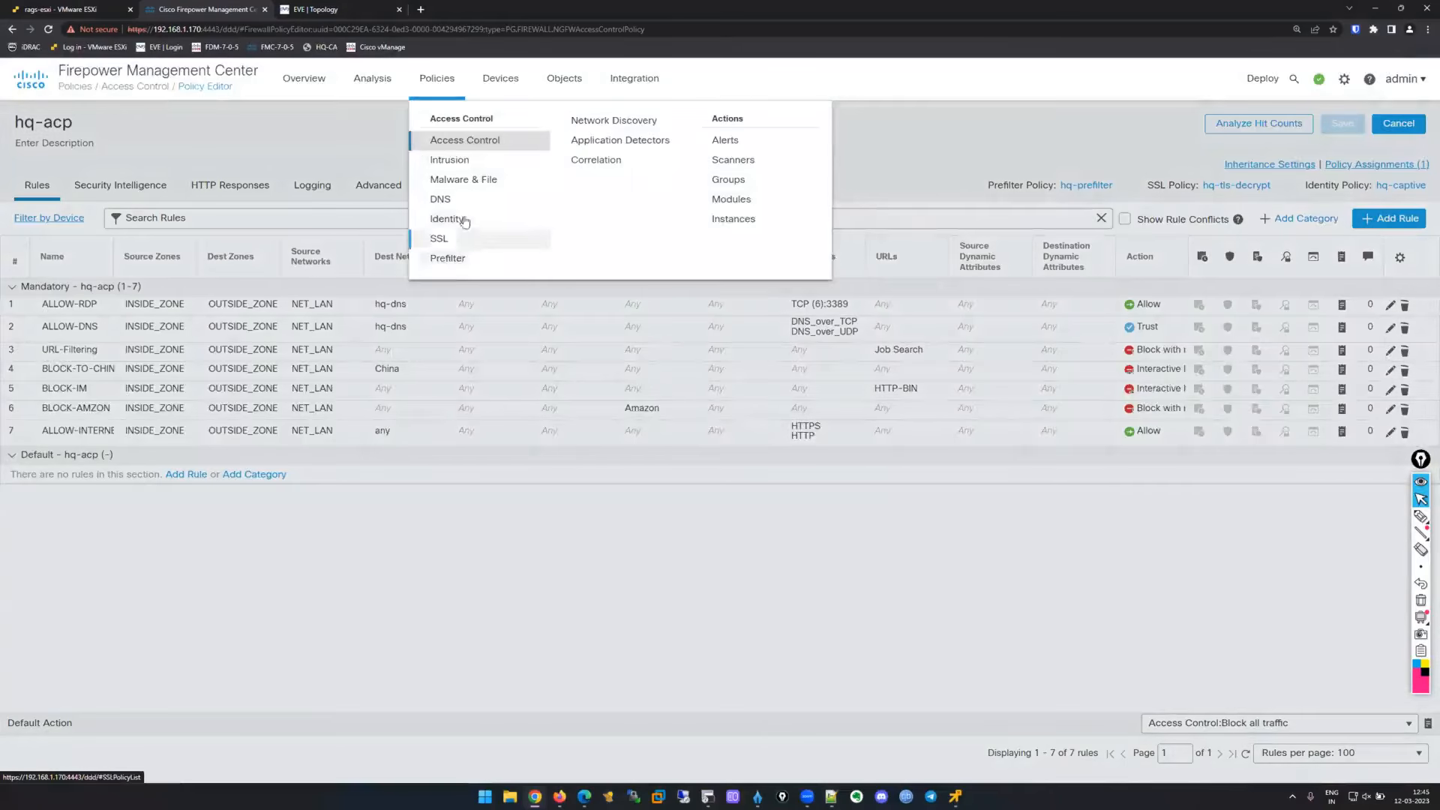
left_click(459, 218)
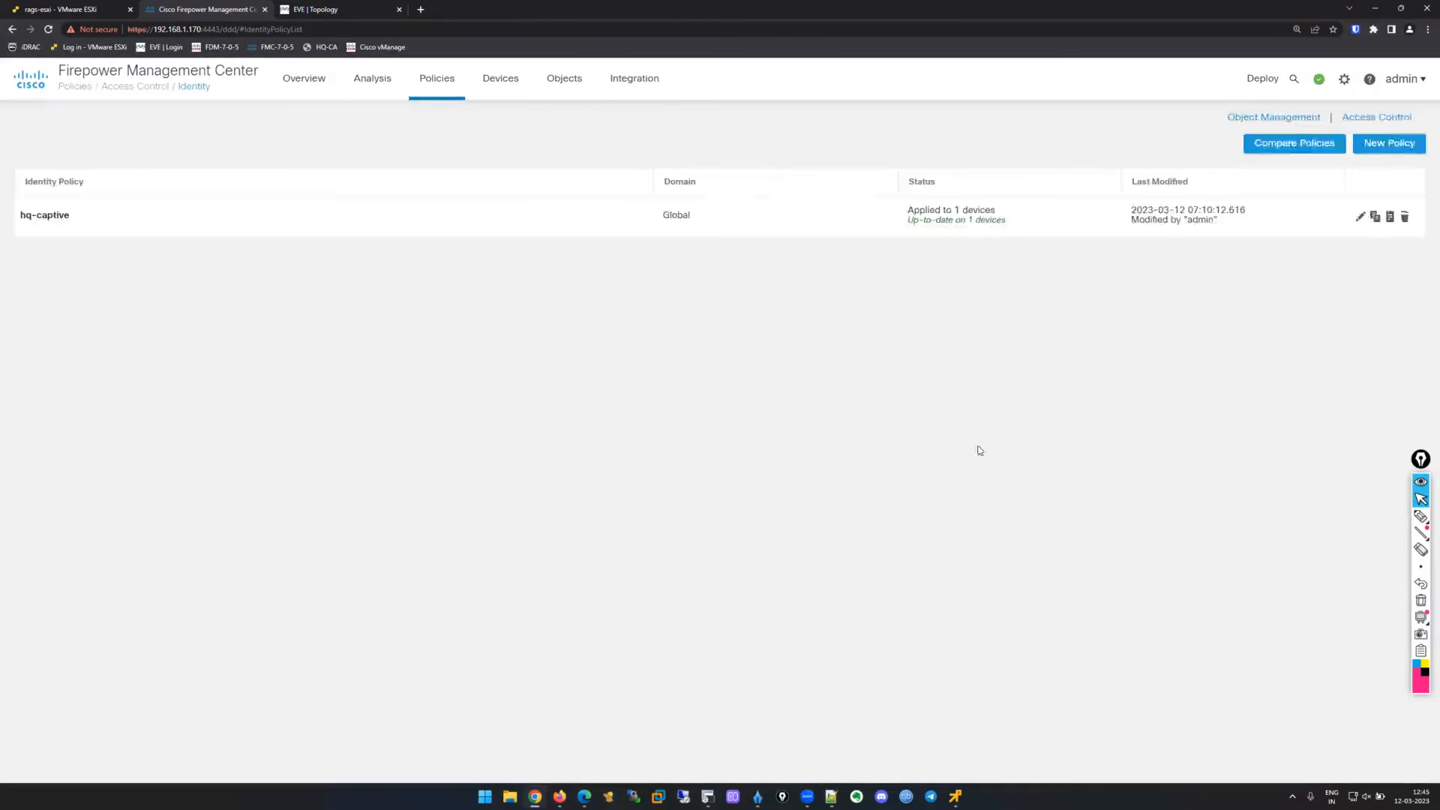
Edit hq-captive and view its active authentication: FTDCaptivePortal certificate on port 885.
left_click(1359, 217)
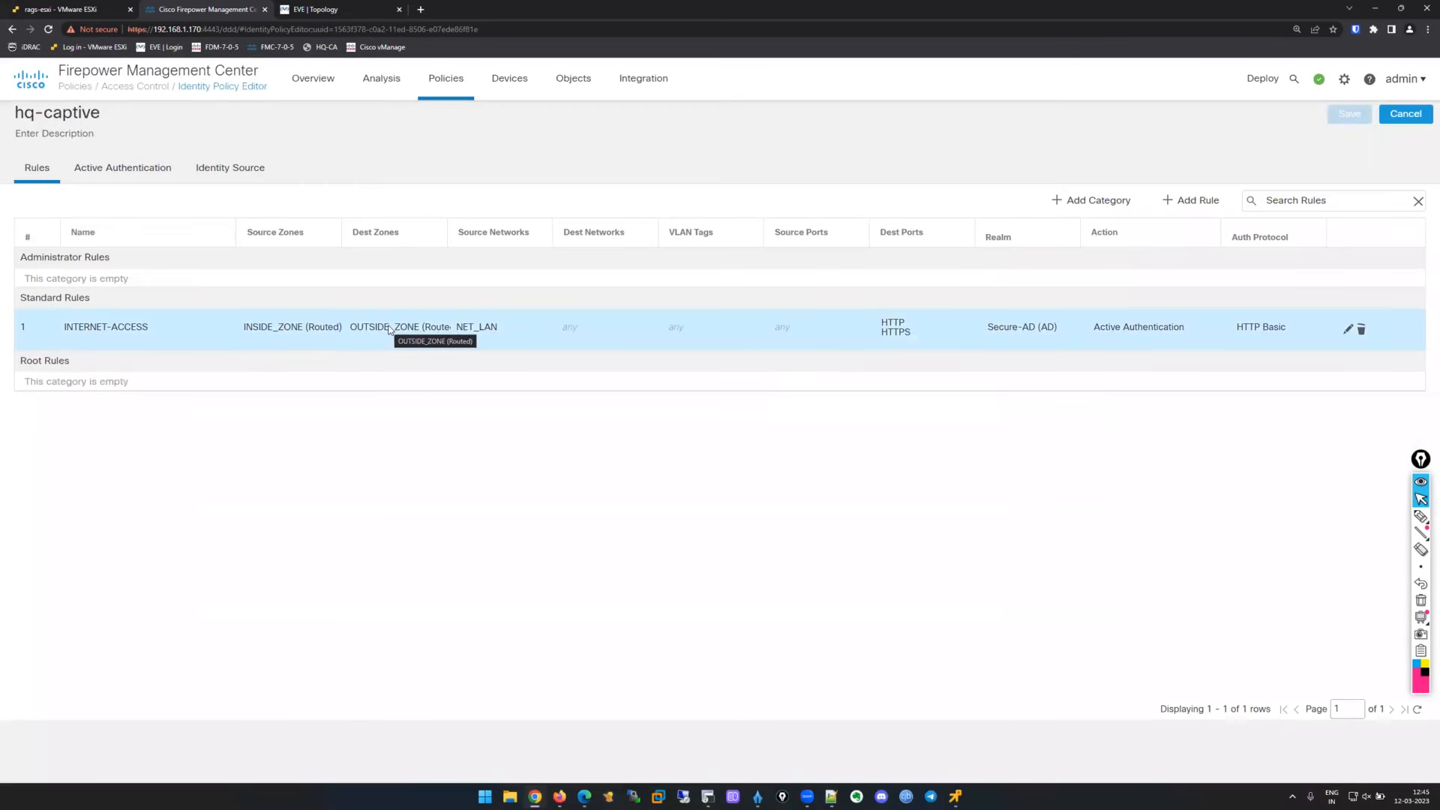
mouse_move(481, 331)
left_click(122, 168)
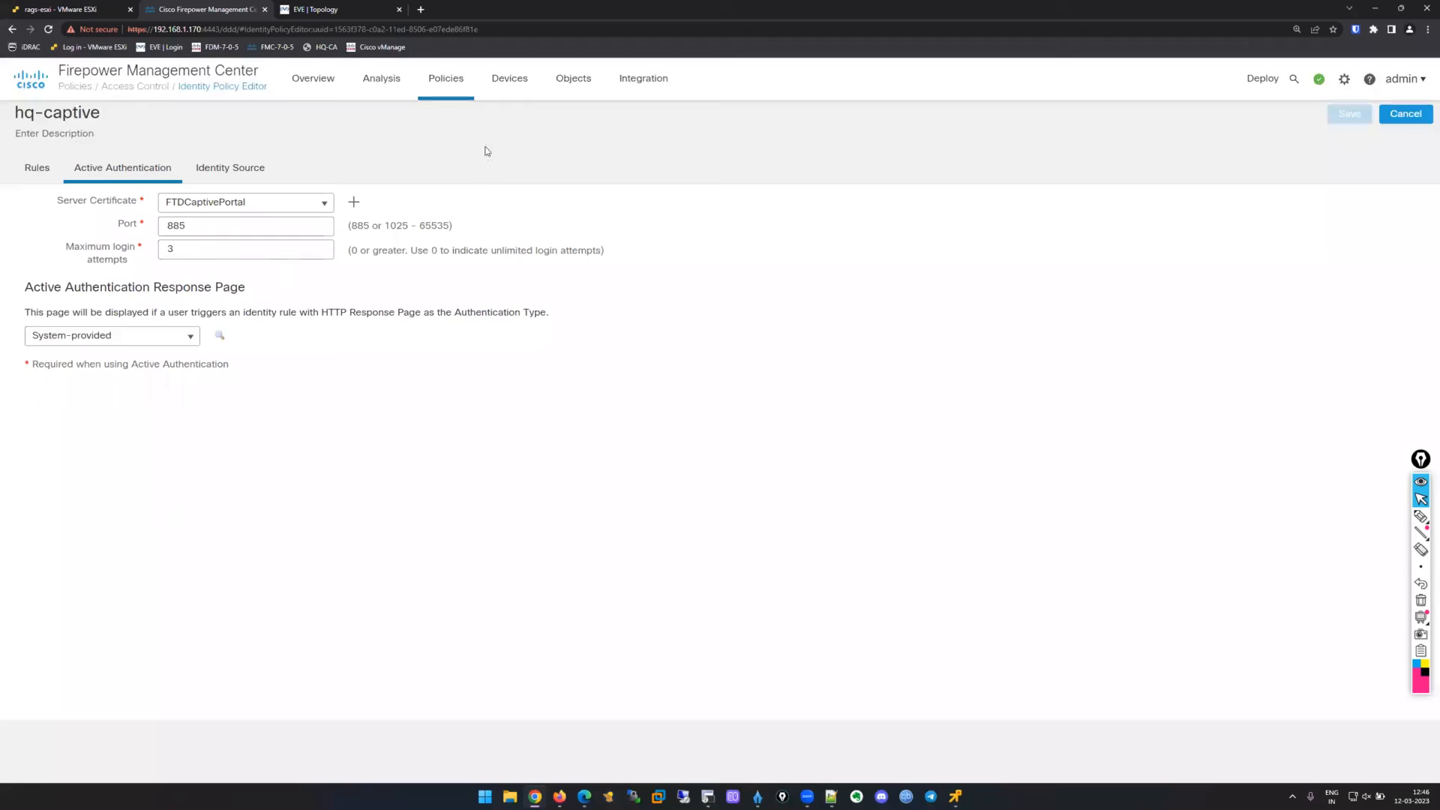
Open Analysis > Connection Events and highlight the blocked connections from 172.16.150.100.
left_click(404, 84)
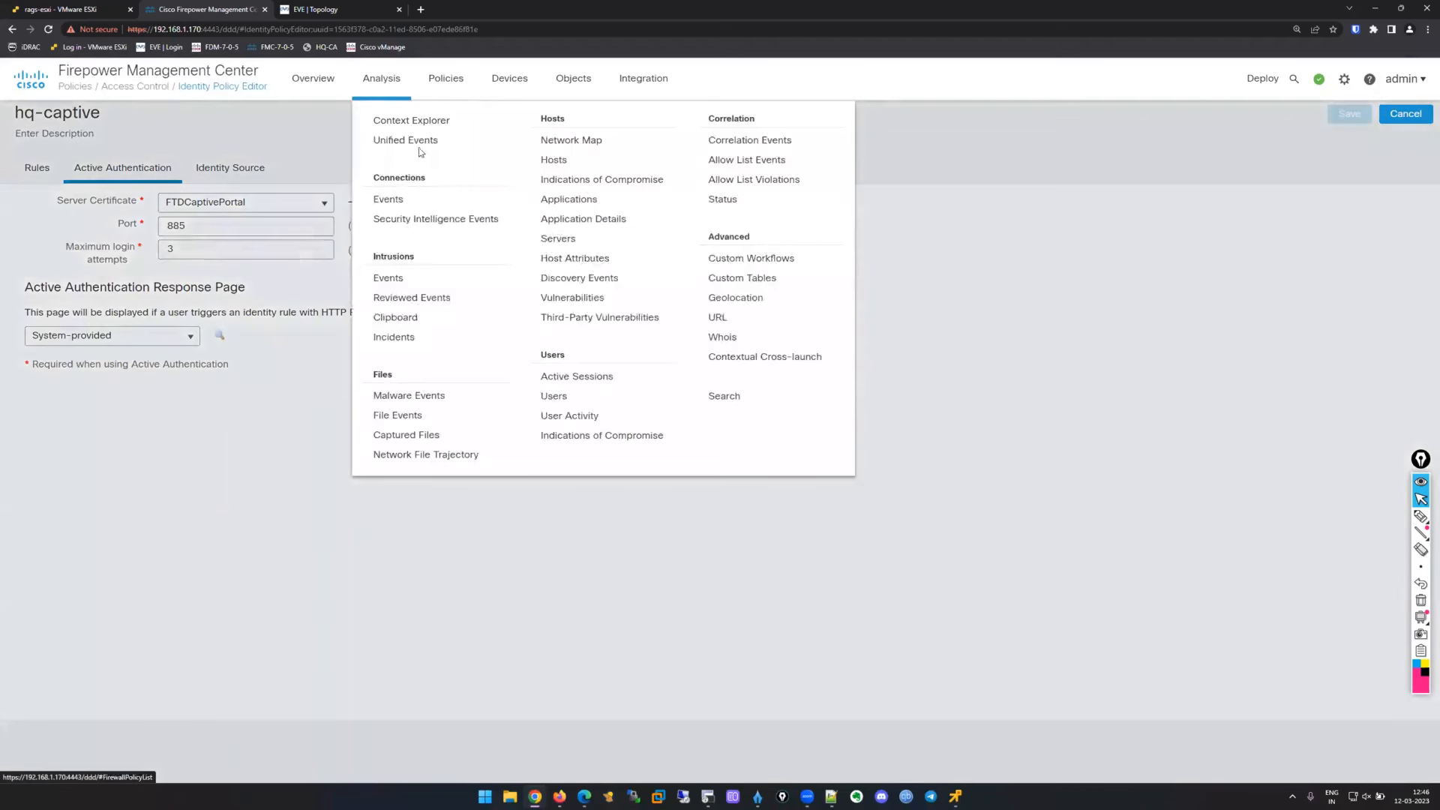
left_click(397, 205)
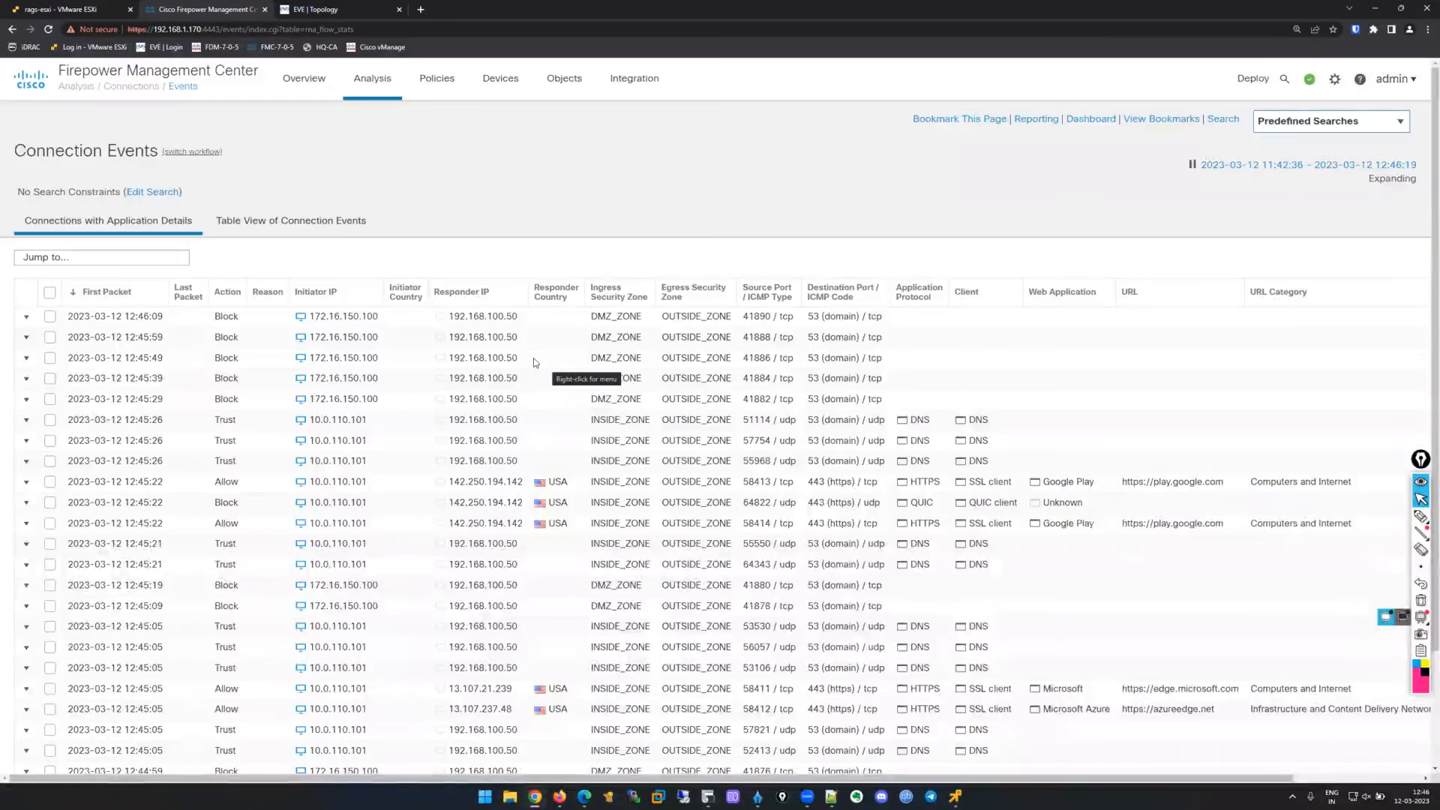
left_click_drag(298, 315, 415, 401)
left_click(416, 402)
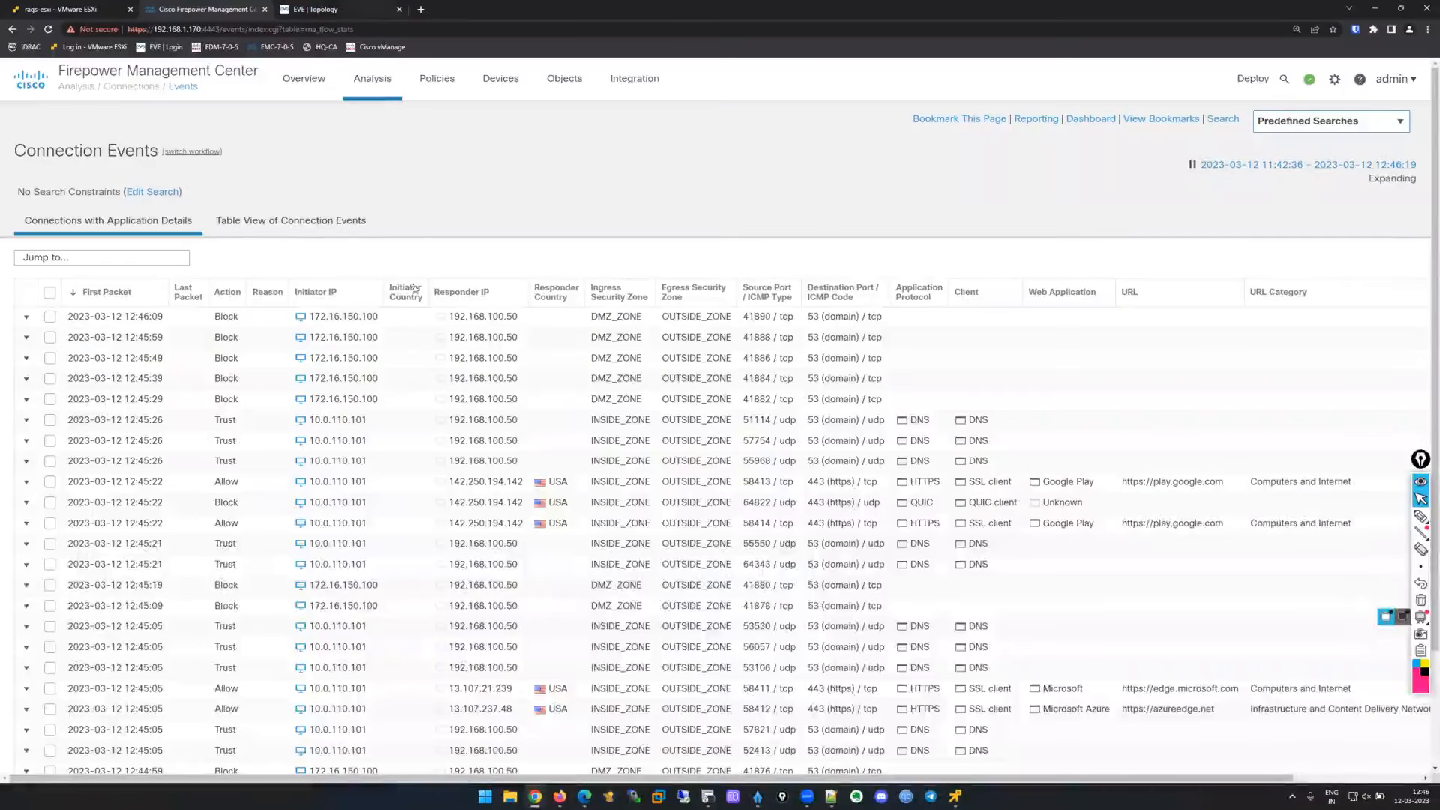
Check the topology diagram, review the connection events table, then show the remote console previews.
key("ctrl+Tab")
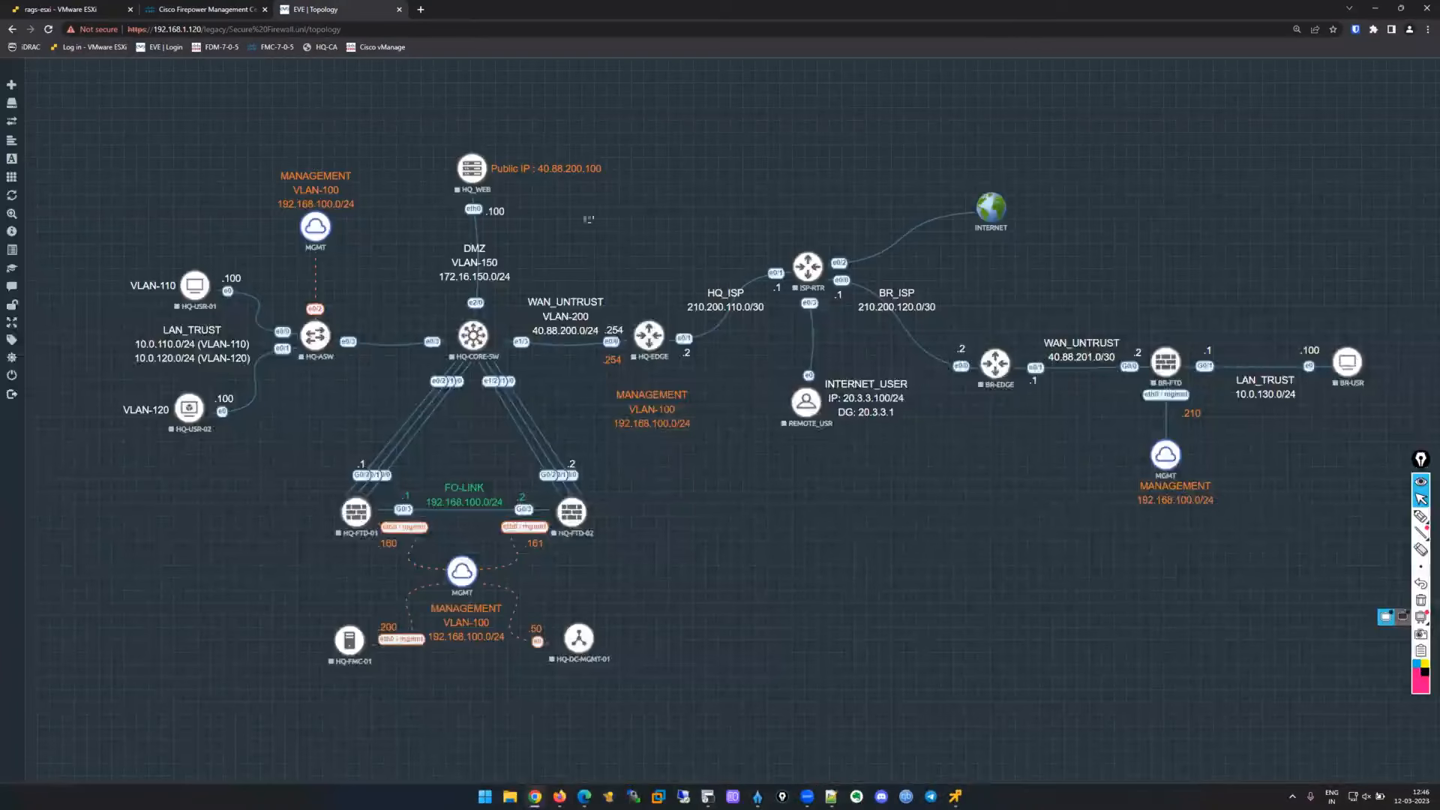
left_click(167, 7)
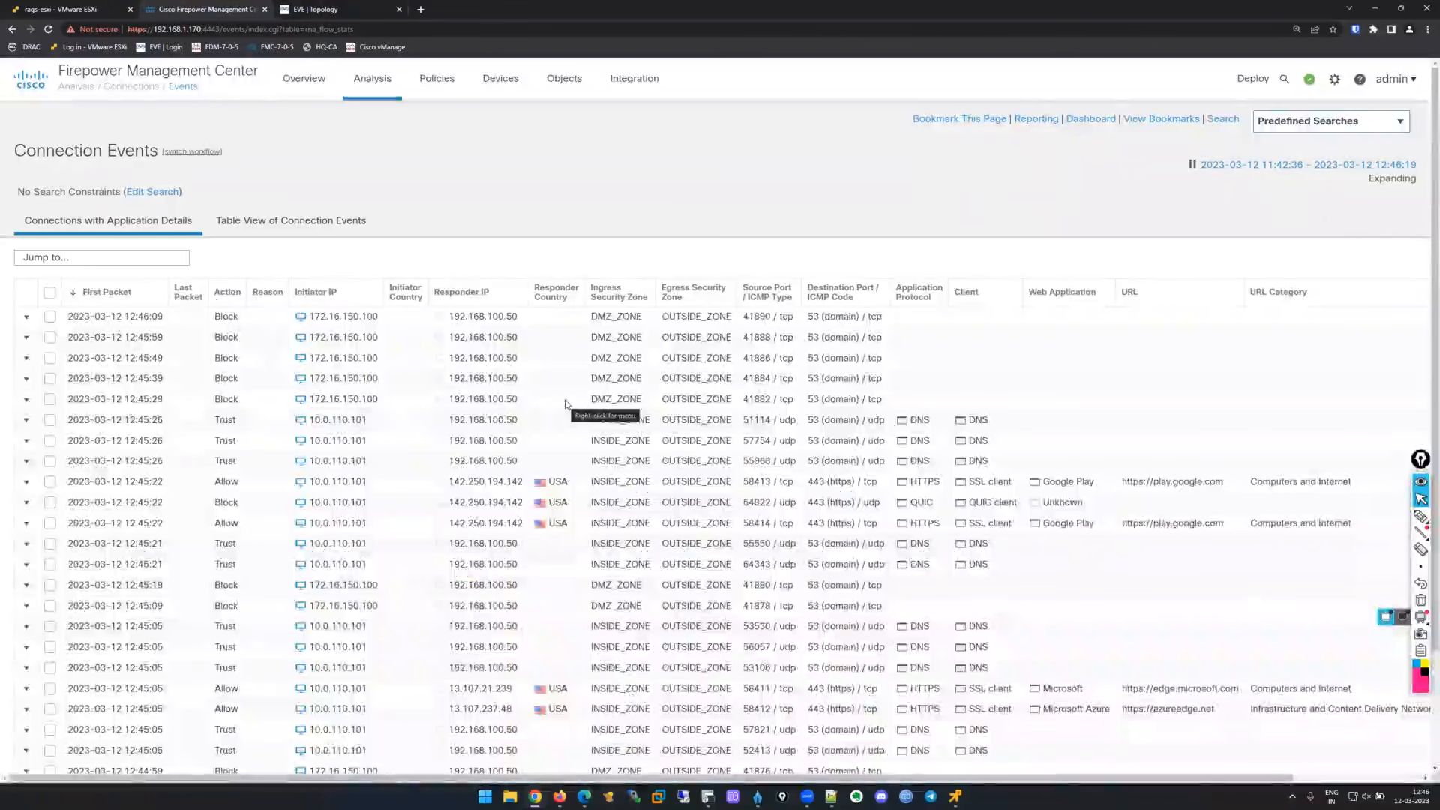
scroll(1017, 537, "down", 1)
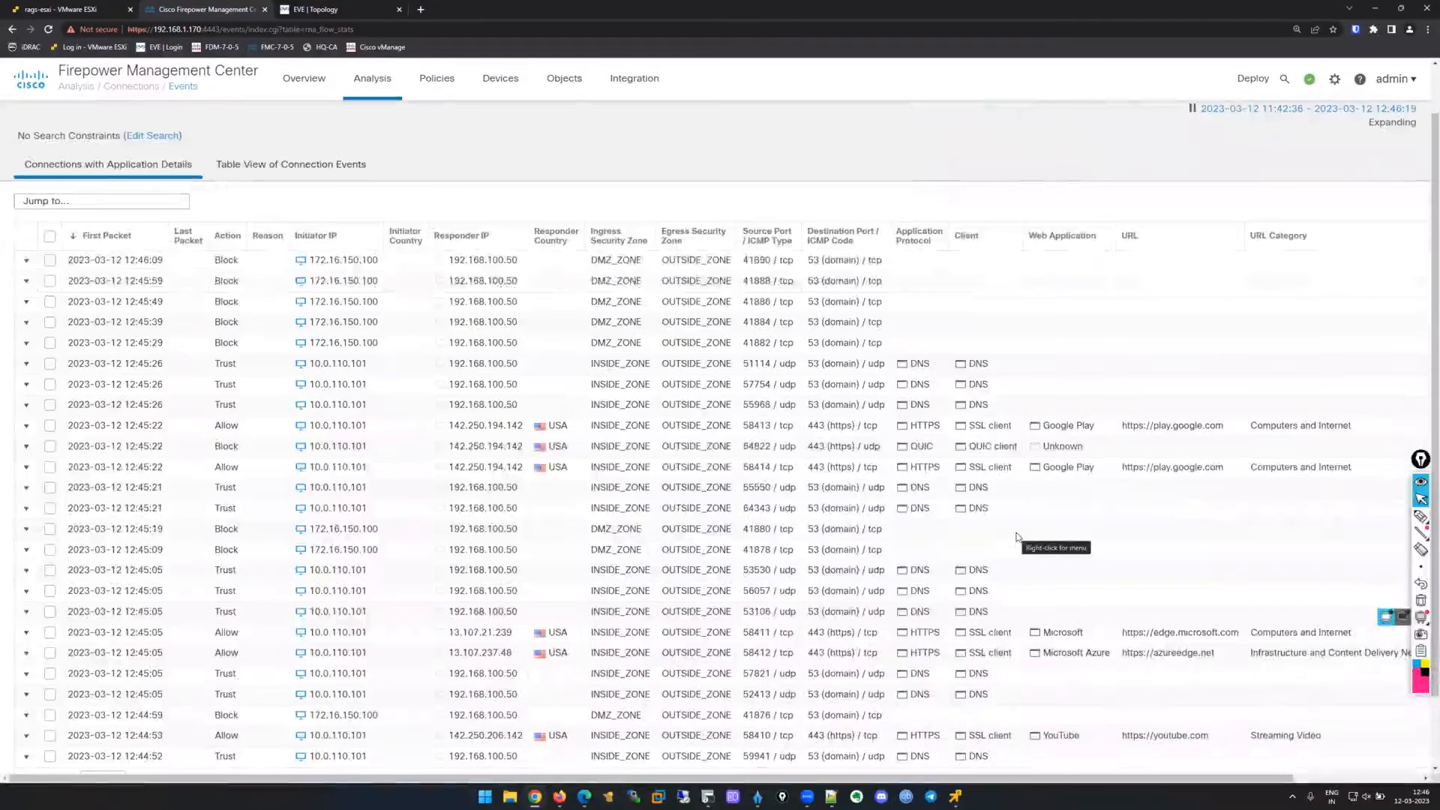
scroll(1037, 538, "down", 1)
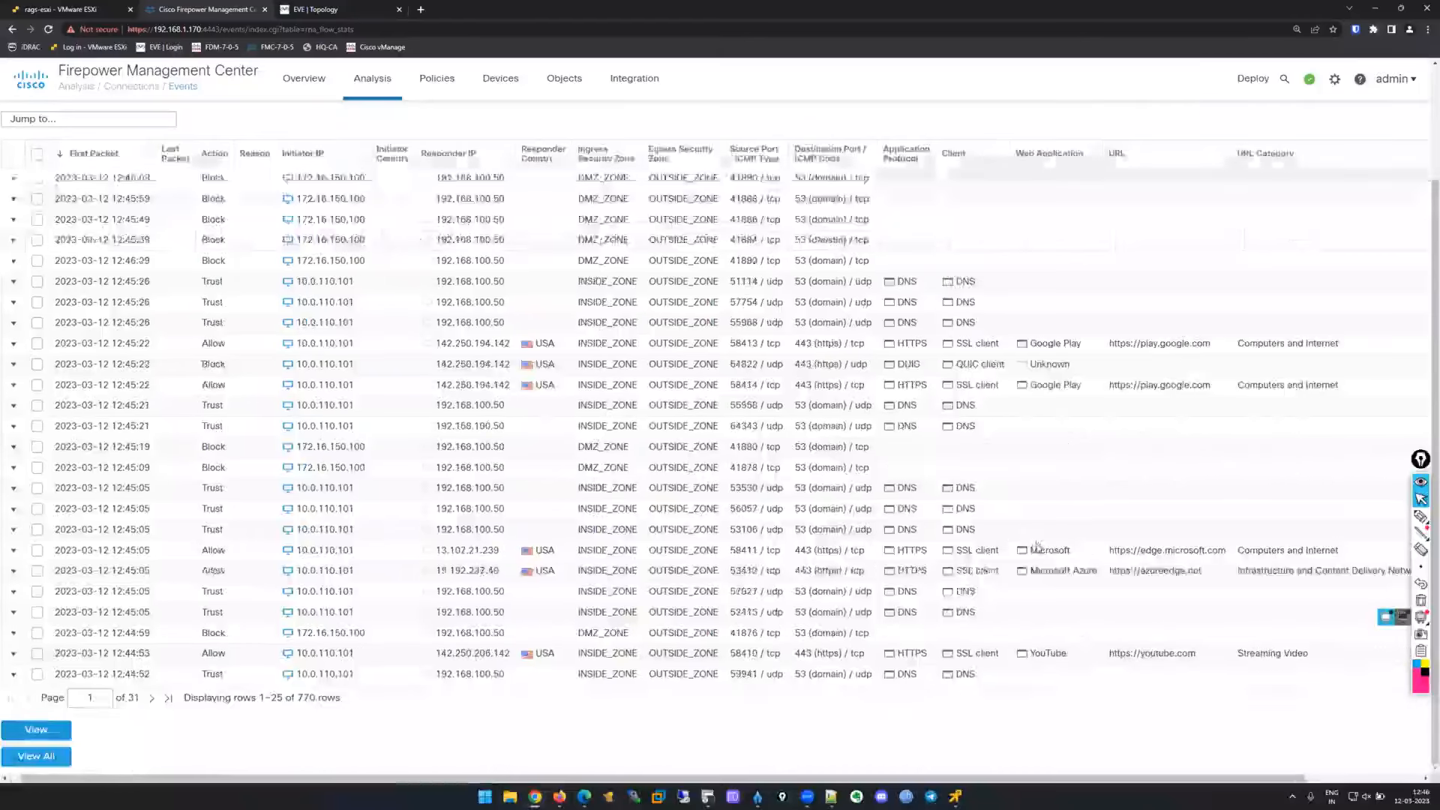
scroll(1039, 551, "right", 2)
scroll(903, 487, "left", 2)
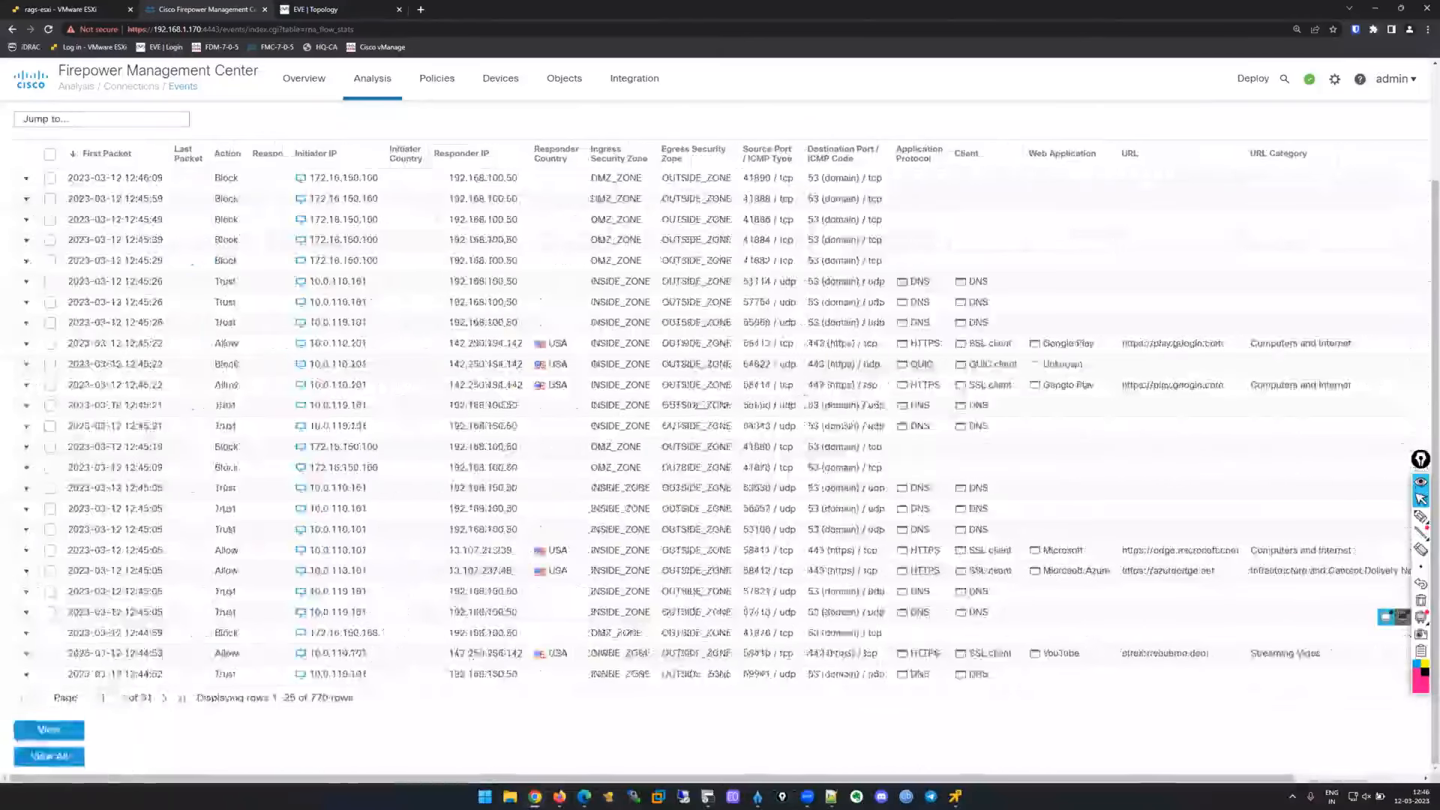
left_click(956, 796)
Close Reddit, load cisco.com in Edge on the hq-user desktop, and minimize the console.
left_click(1065, 721)
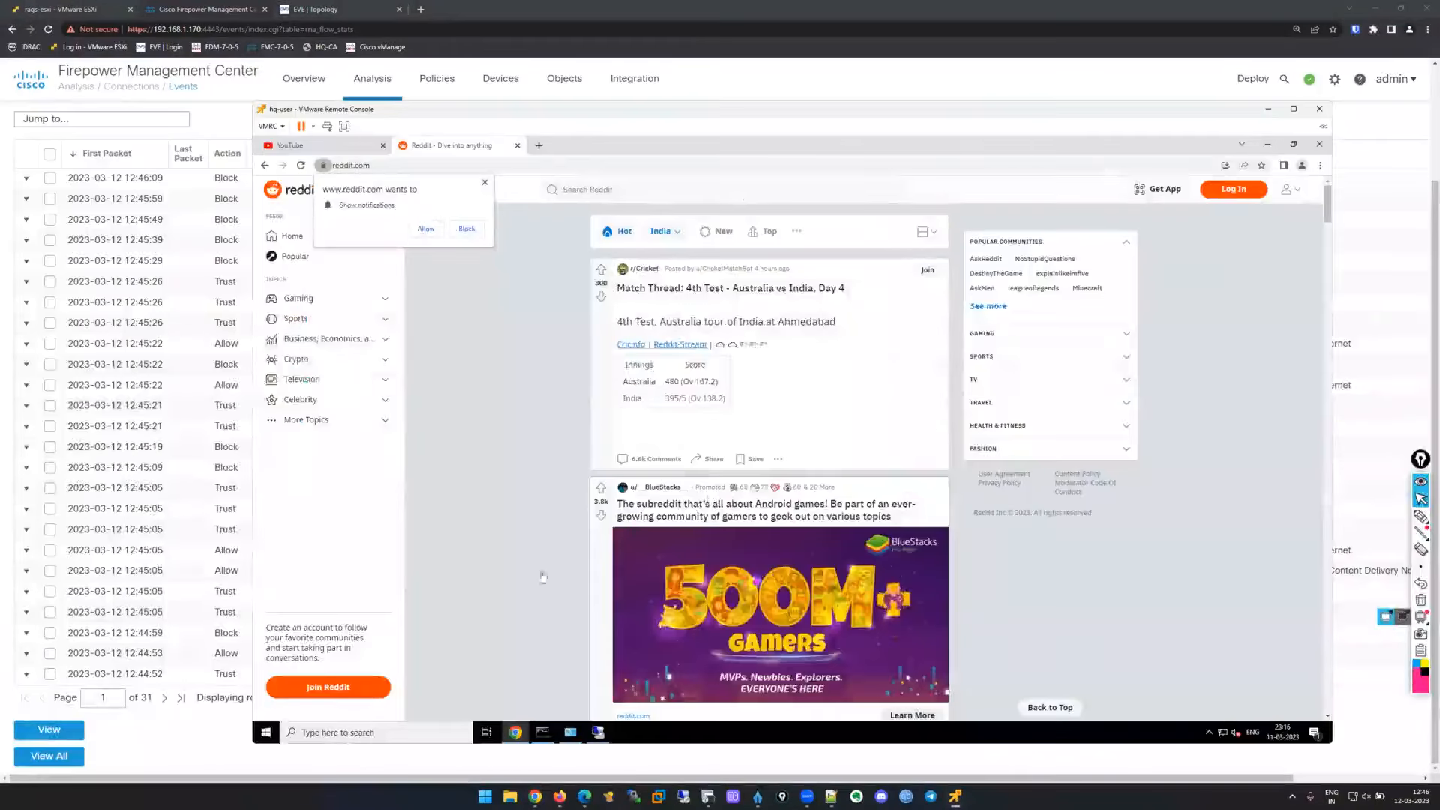
left_click(1319, 144)
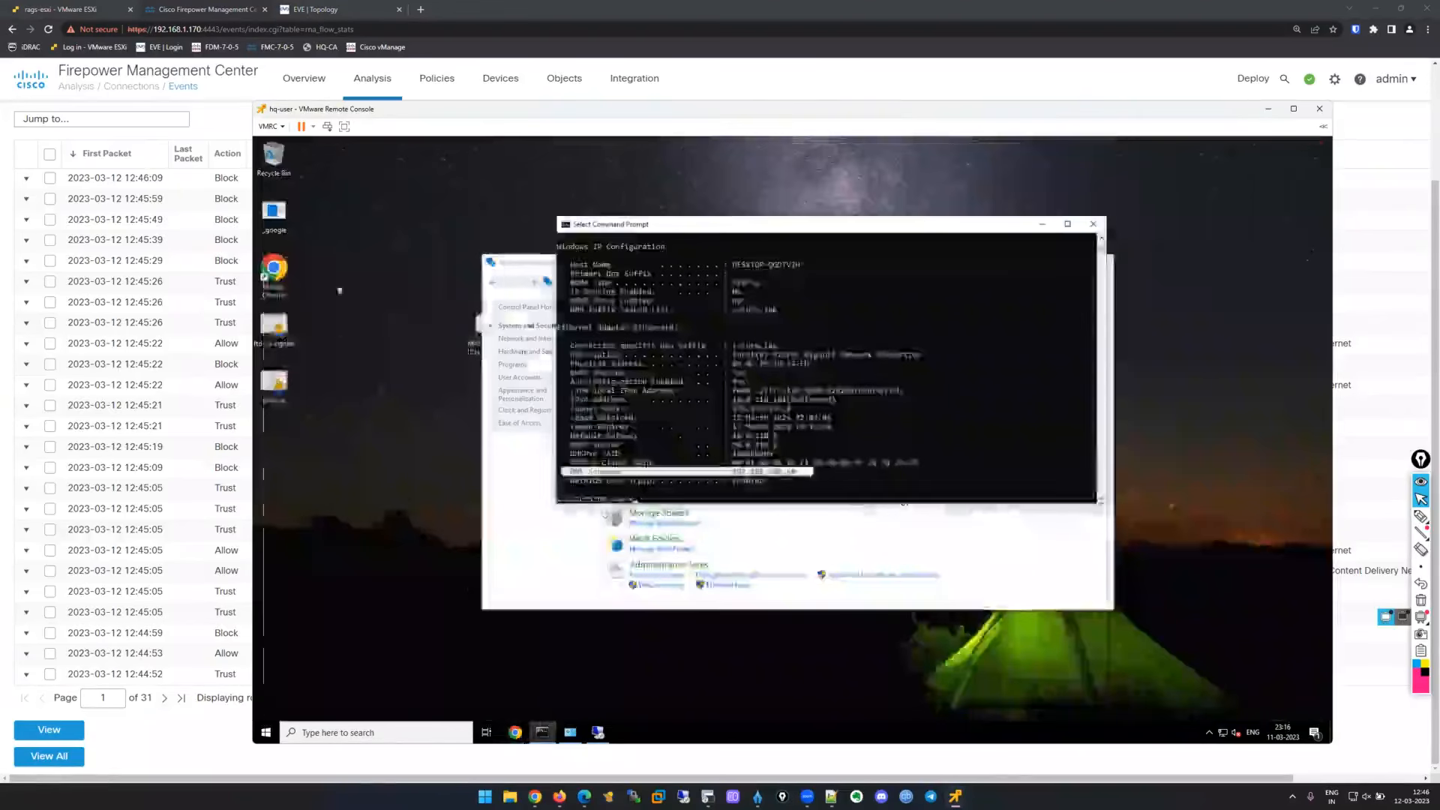
left_click(267, 730)
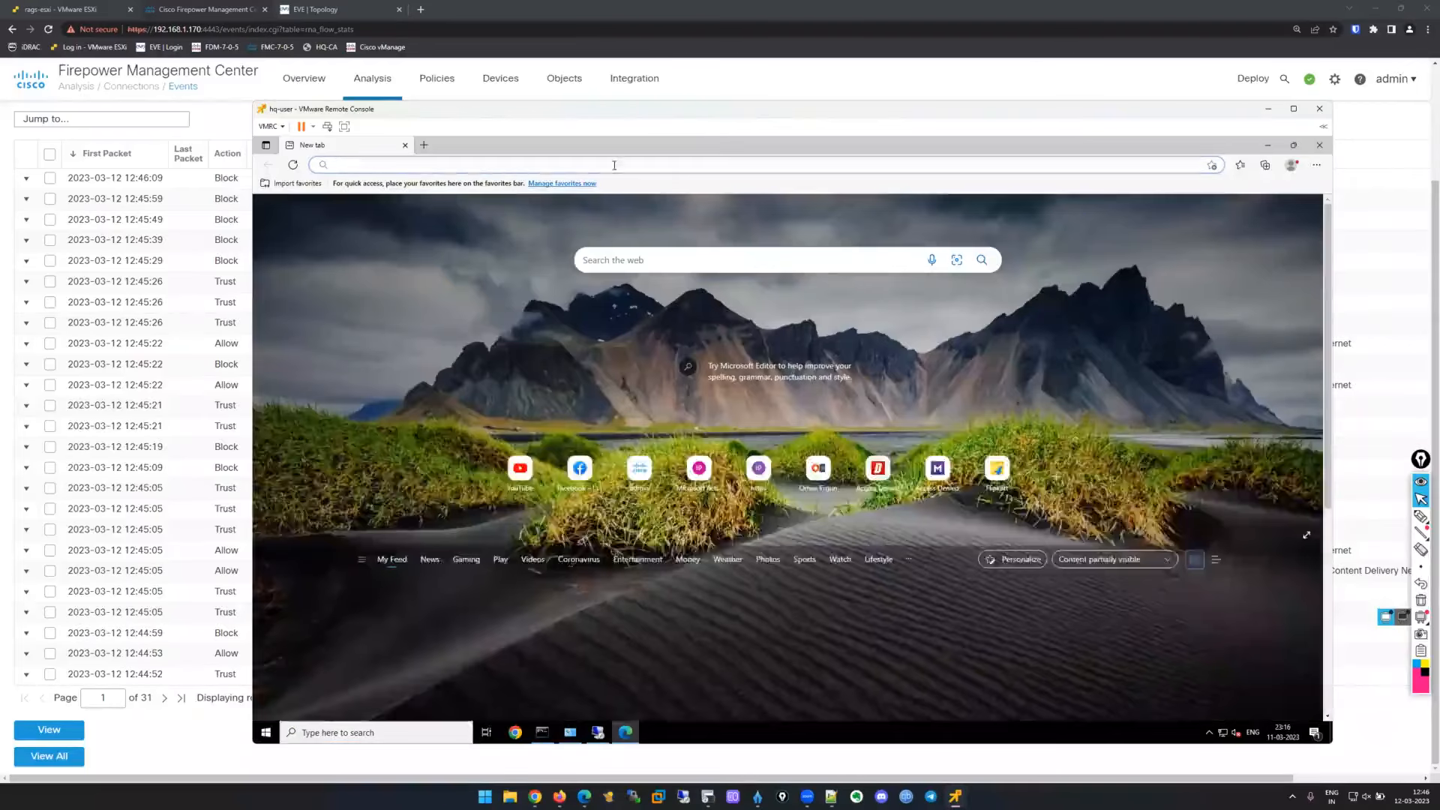
left_click(614, 165)
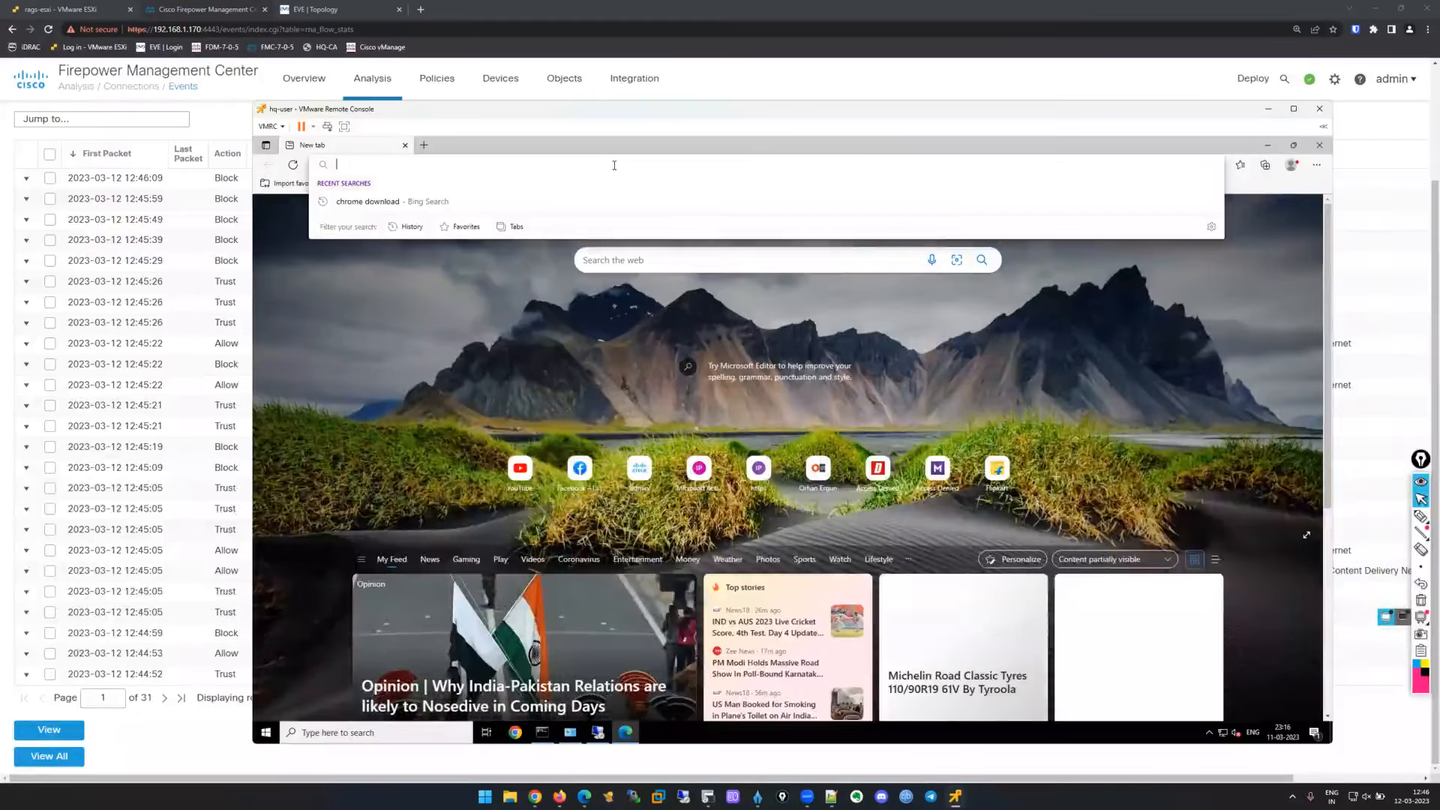
type("cisco.com")
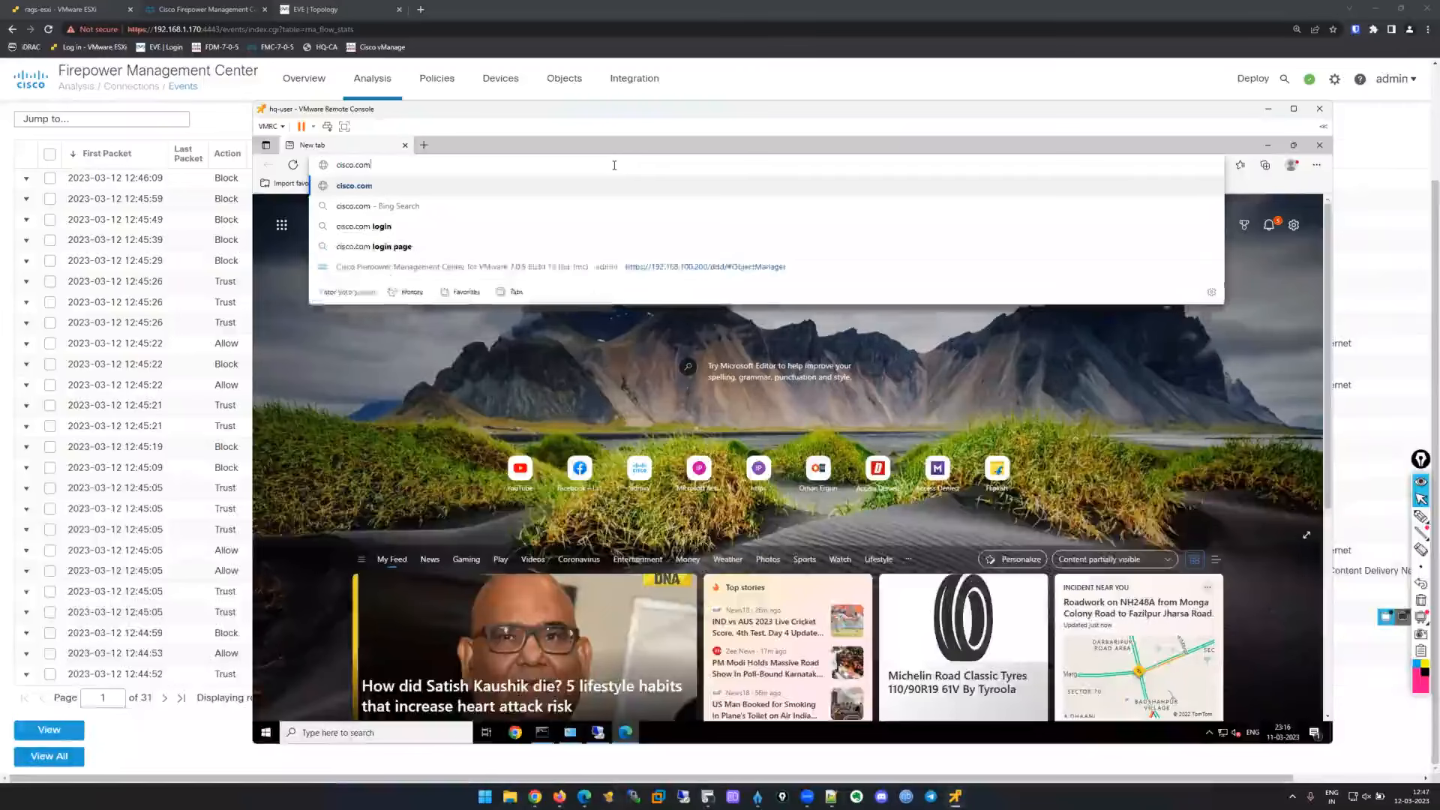
key("Return")
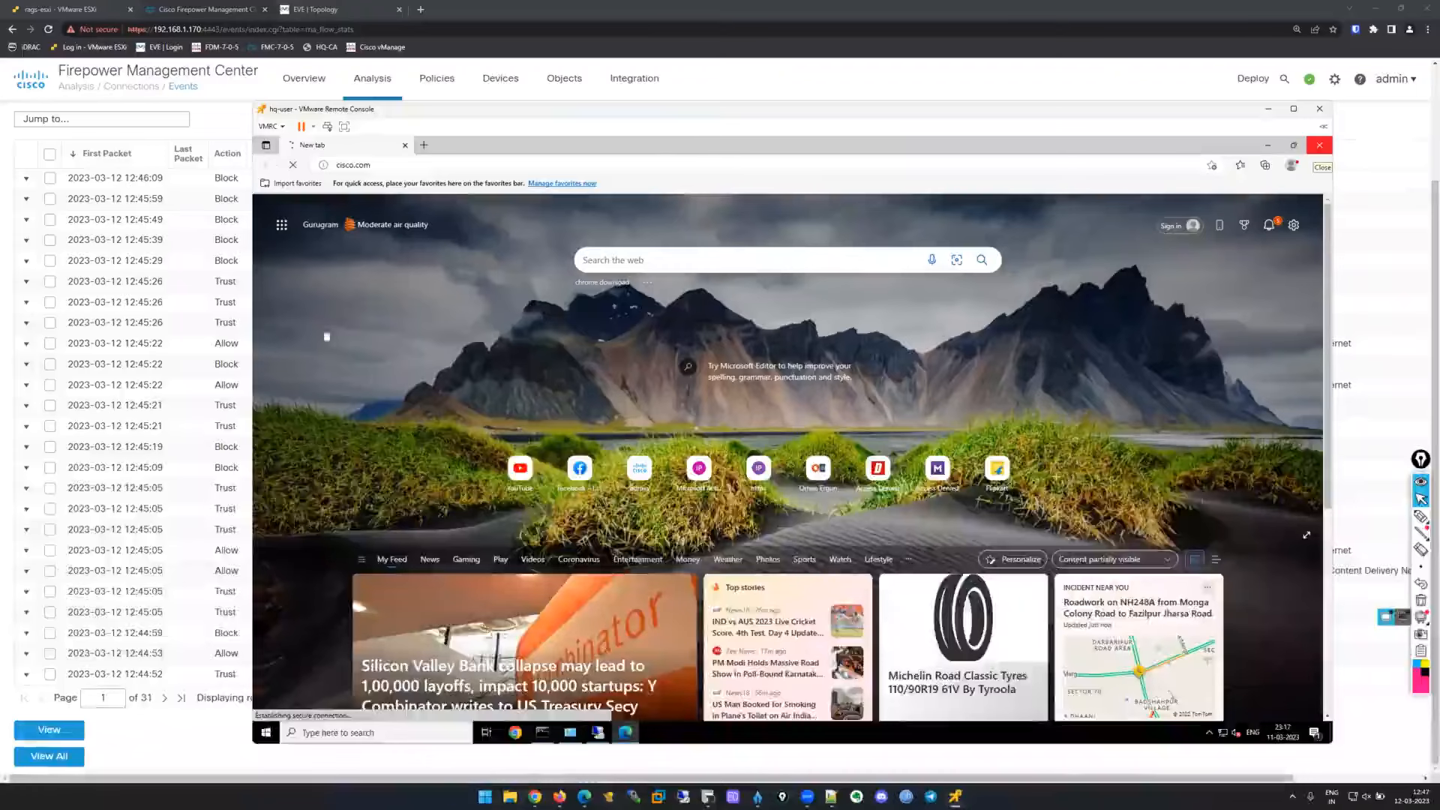
left_click(1268, 109)
scroll(1196, 167, "up", 3)
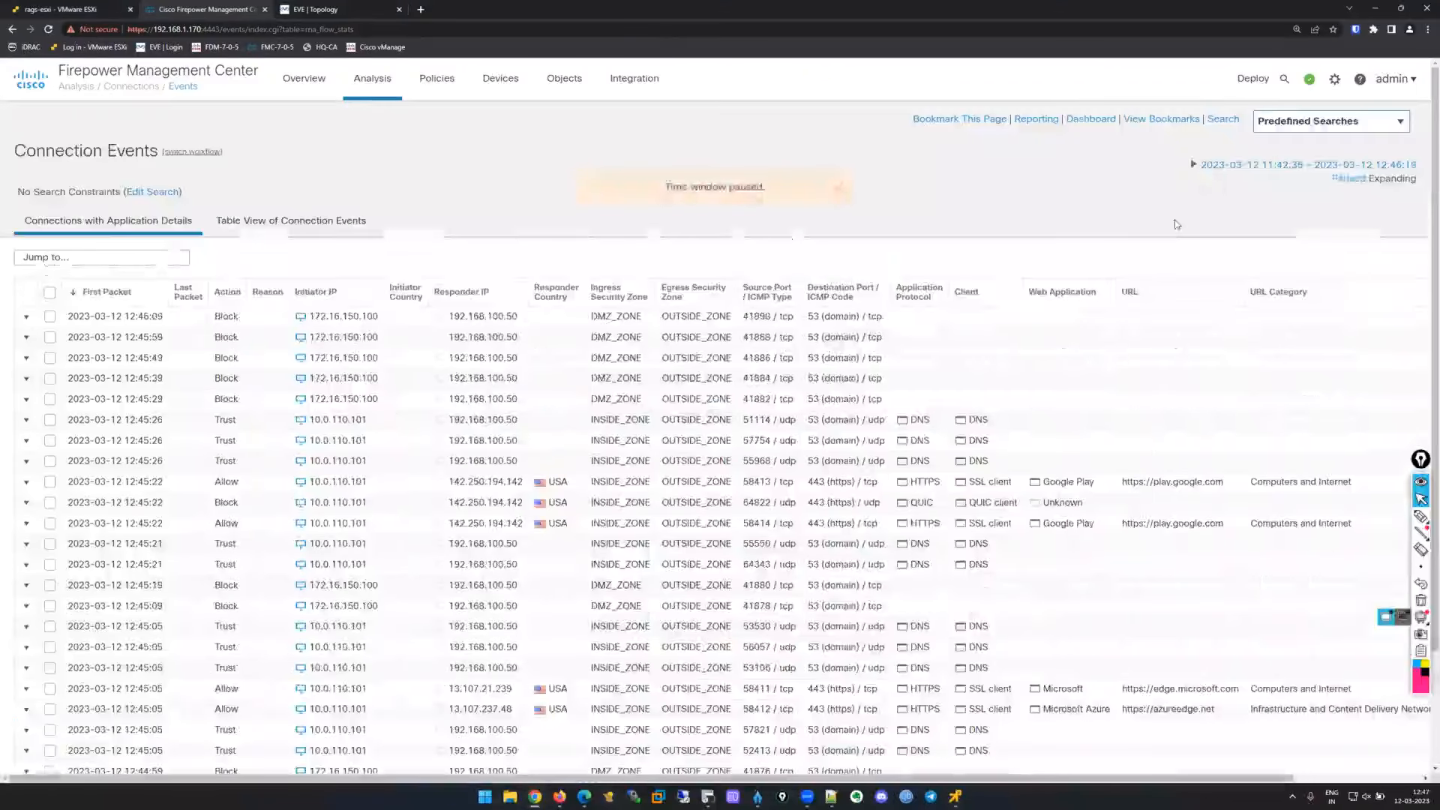
Resume live events and annotate the two blocked 885/tcp connections from 10.0.110.101 to 10.0.110.1.
left_click(1193, 165)
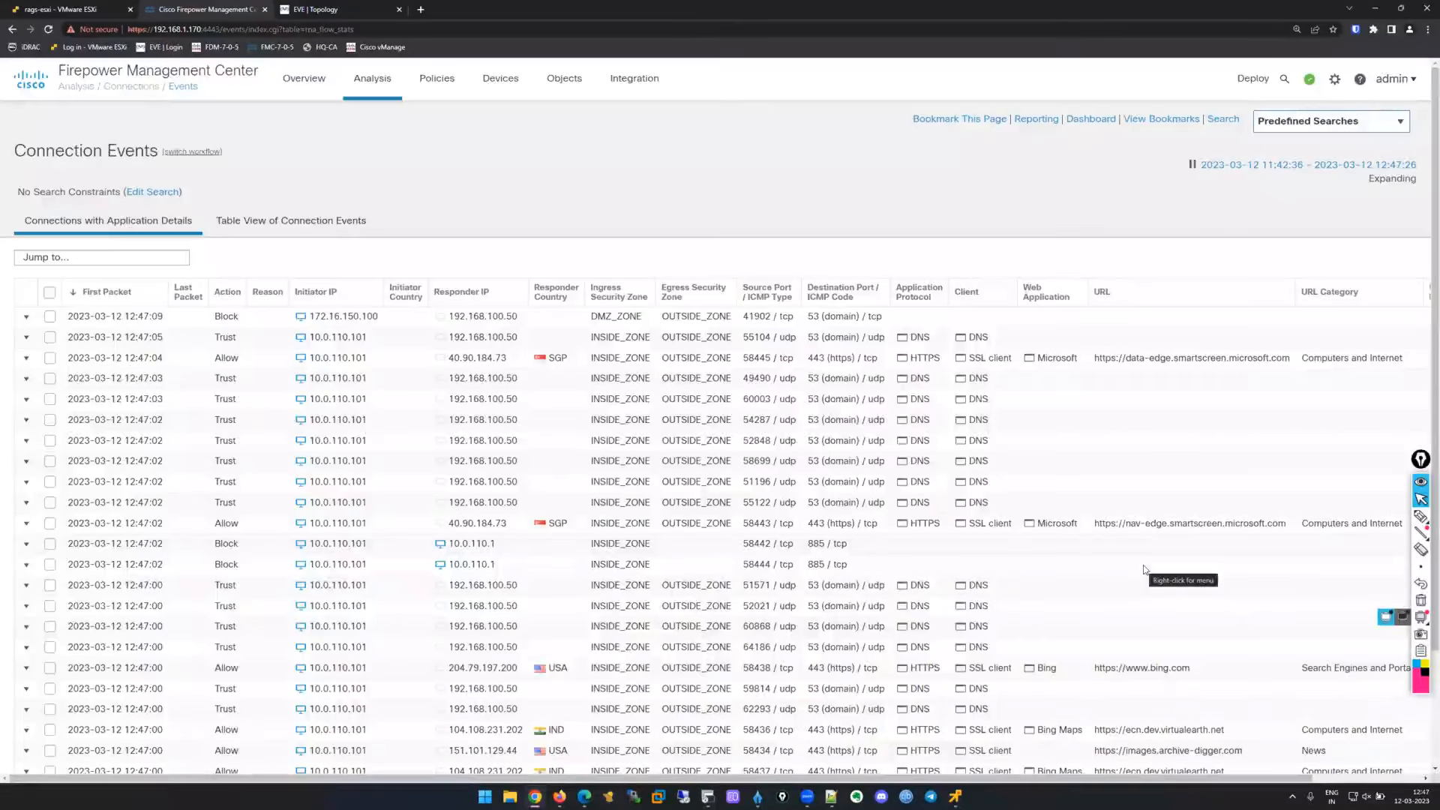
left_click(1420, 516)
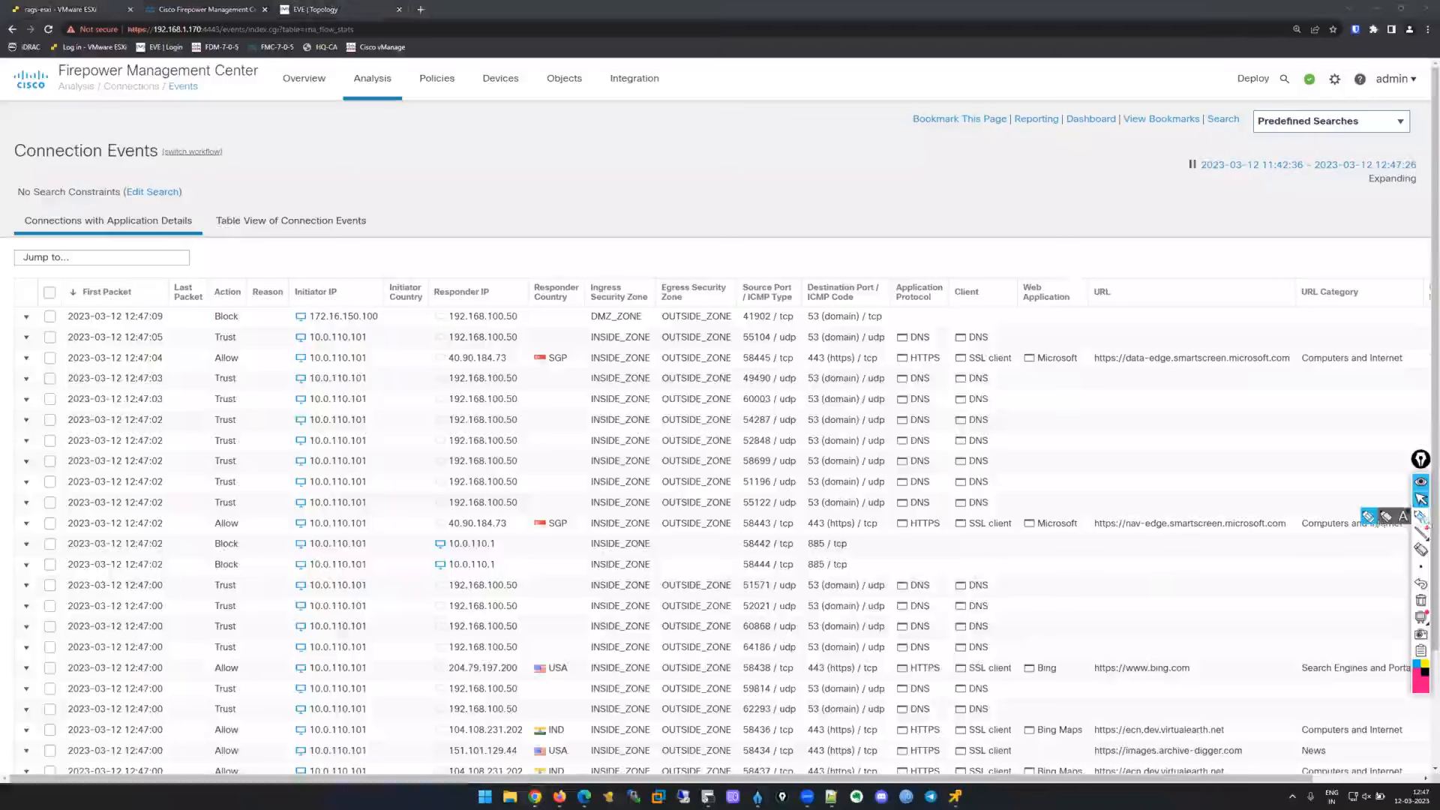
mouse_move(207, 531)
left_mouse_down()
mouse_move(201, 558)
mouse_move(241, 561)
left_mouse_up()
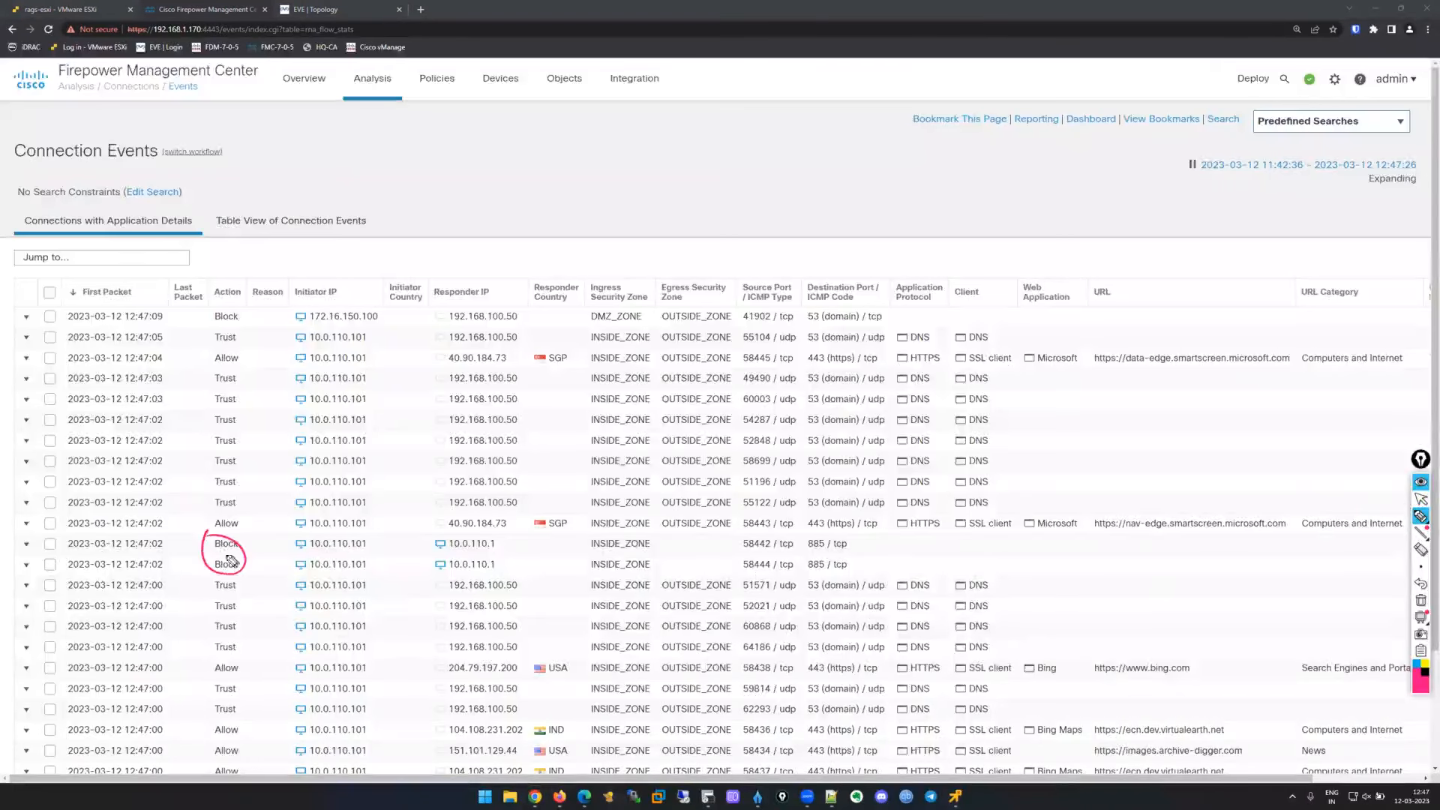
mouse_move(377, 540)
left_mouse_down()
mouse_move(294, 537)
mouse_move(381, 574)
mouse_move(508, 557)
mouse_move(434, 567)
mouse_move(461, 568)
left_mouse_up()
mouse_move(862, 552)
left_mouse_down()
mouse_move(814, 545)
mouse_move(831, 580)
mouse_move(855, 555)
left_mouse_up()
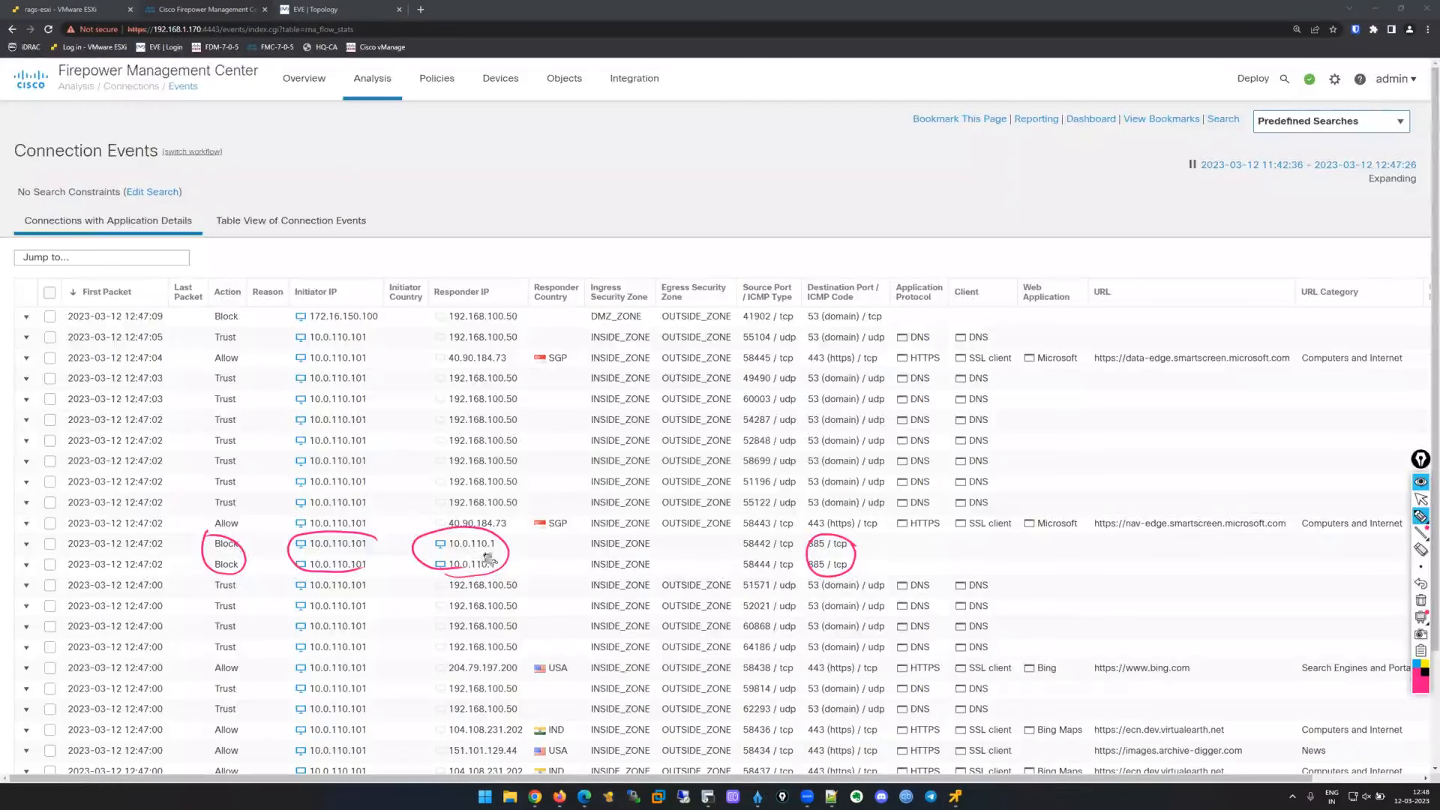
left_click_drag(452, 553, 491, 552)
left_click_drag(806, 554, 855, 553)
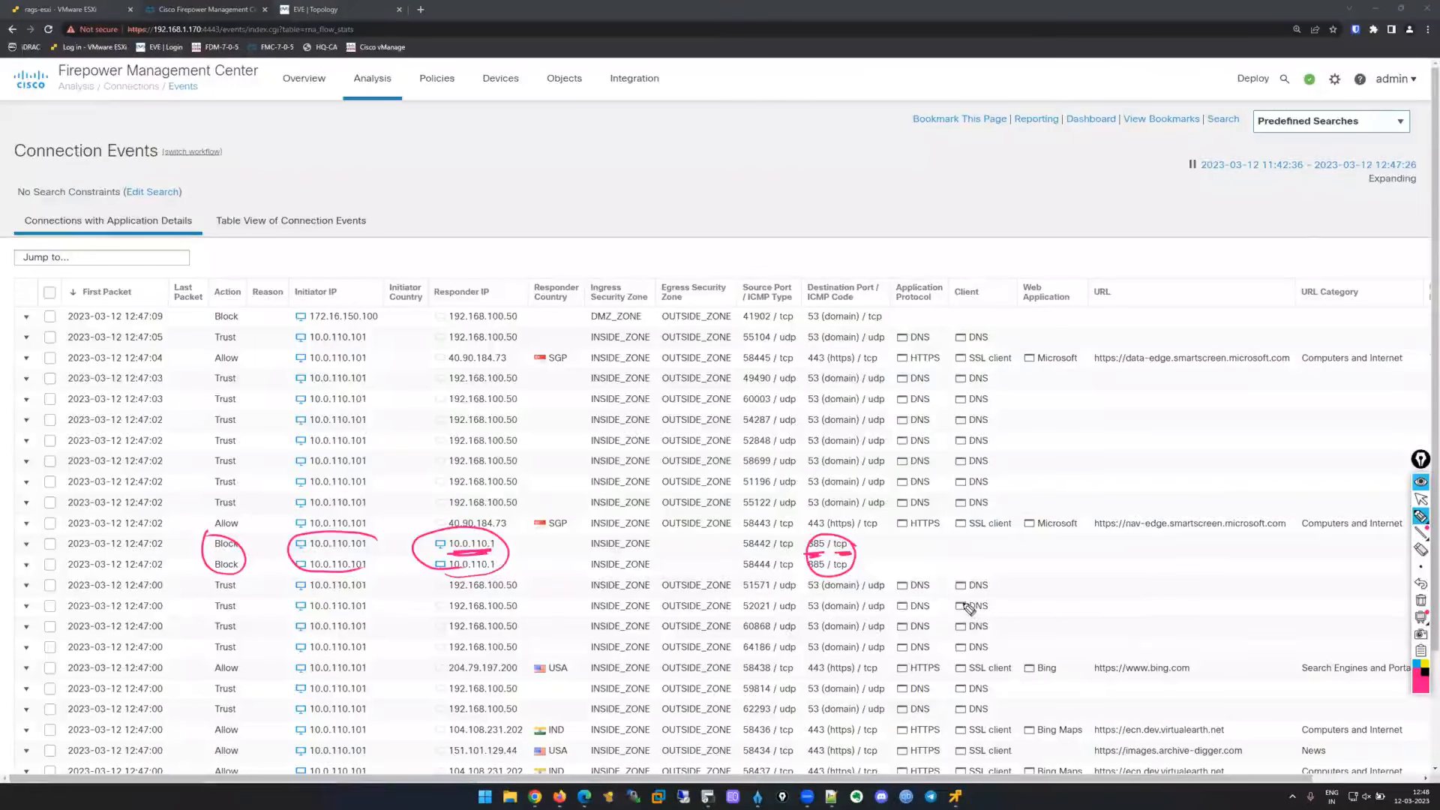
mouse_move(217, 554)
left_mouse_down()
mouse_move(244, 586)
mouse_move(242, 563)
left_mouse_up()
mouse_move(840, 538)
left_mouse_down()
mouse_move(857, 569)
mouse_move(821, 585)
left_mouse_up()
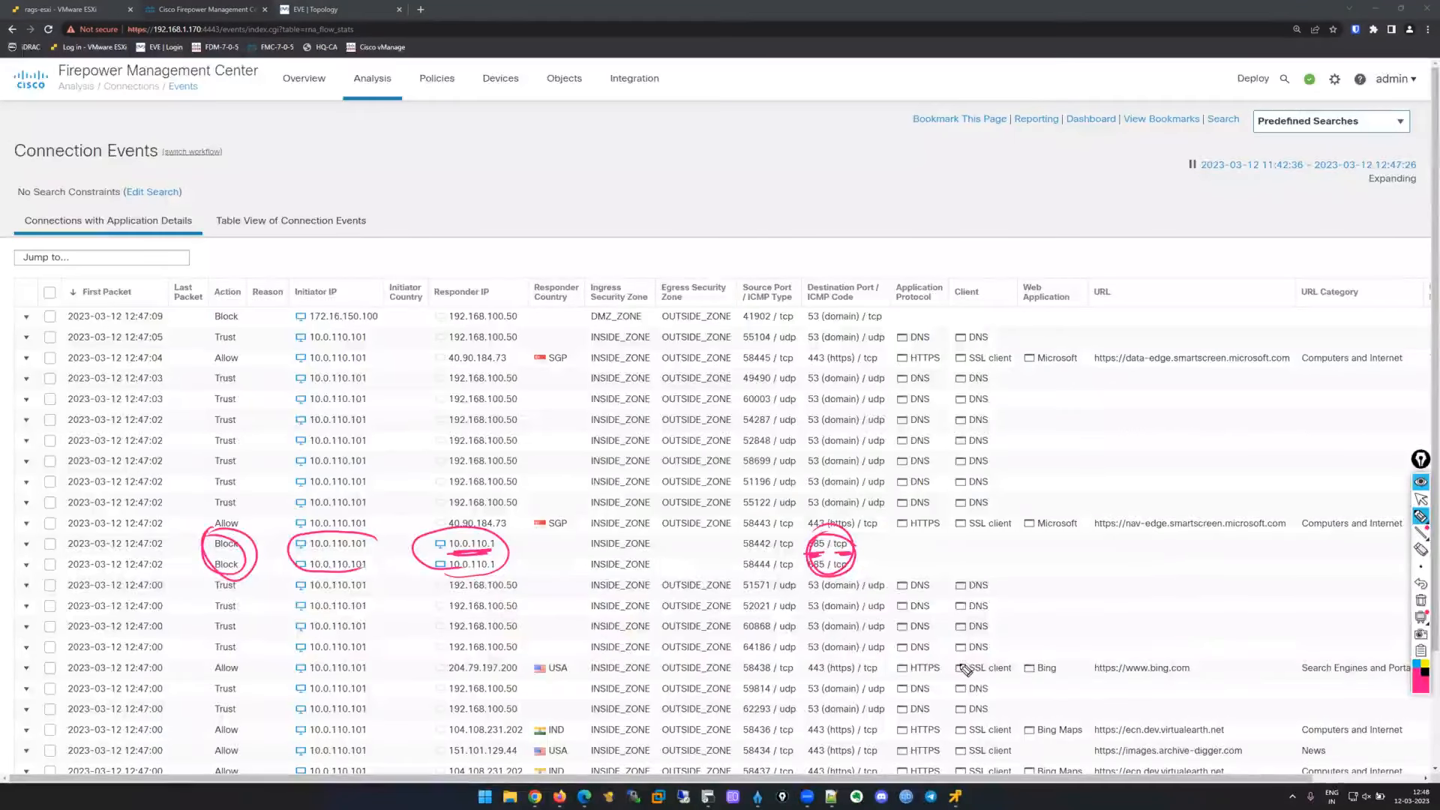
left_click(1421, 499)
Minimize the hq-user console and clear the on-screen annotations.
mouse_move(952, 796)
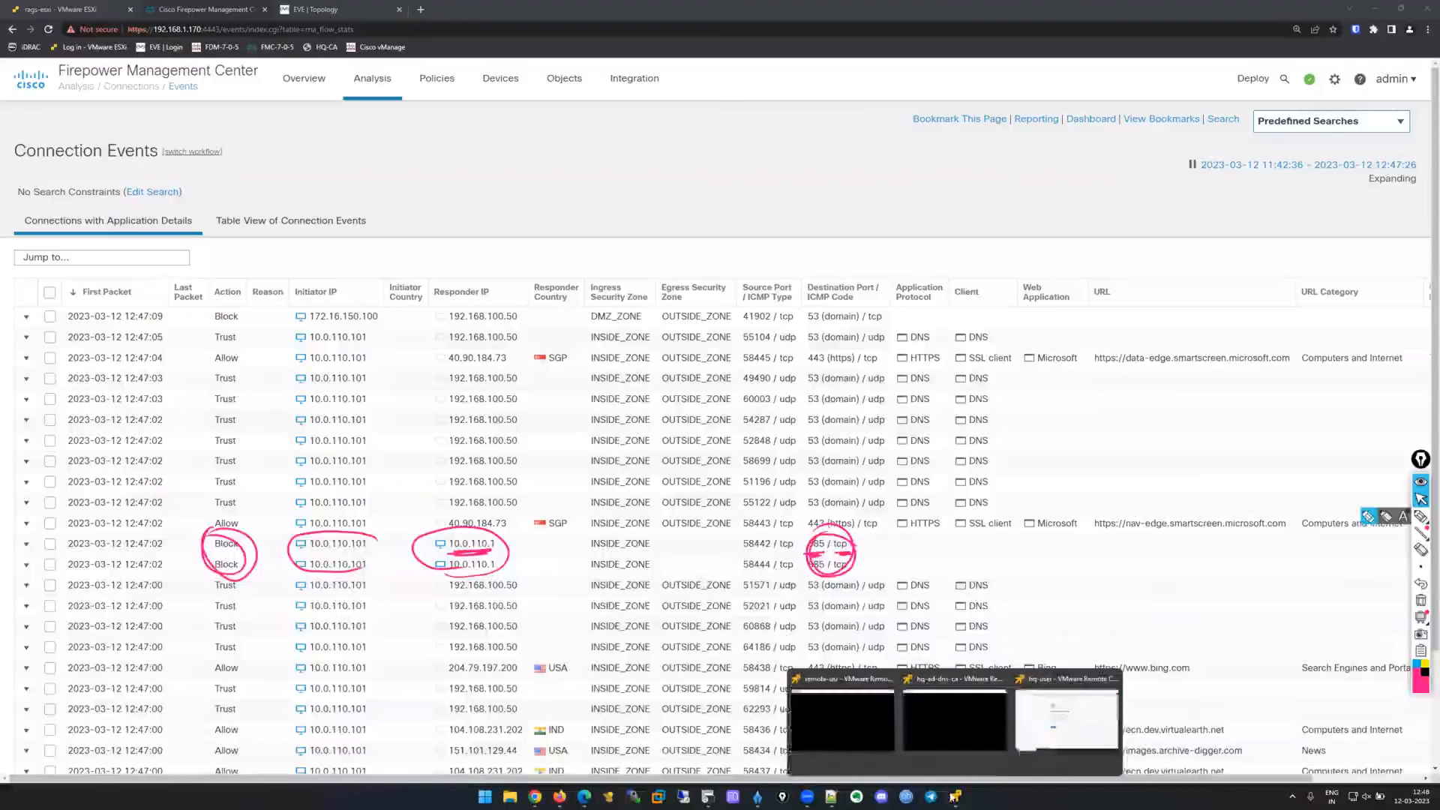
left_click(1019, 750)
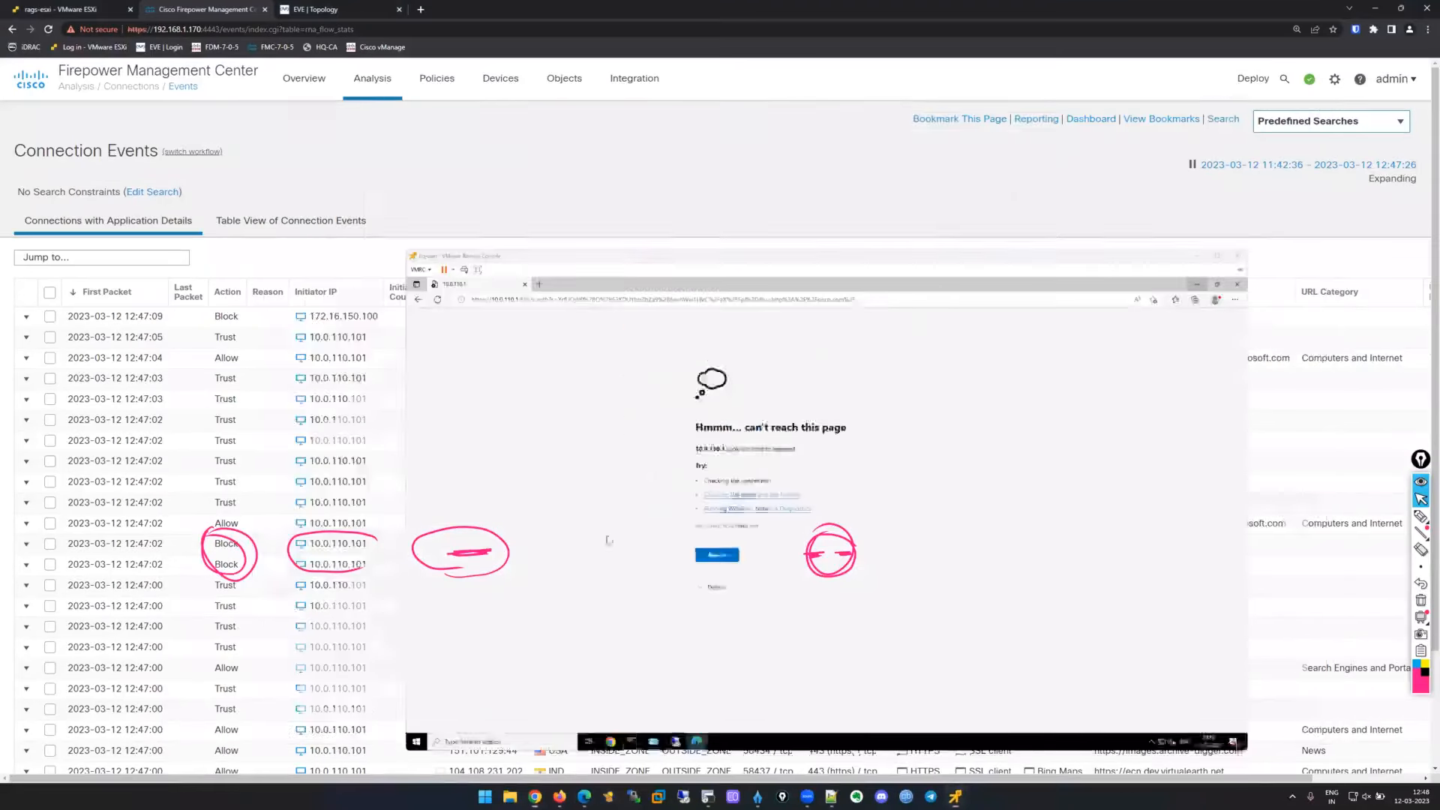
left_click(1268, 109)
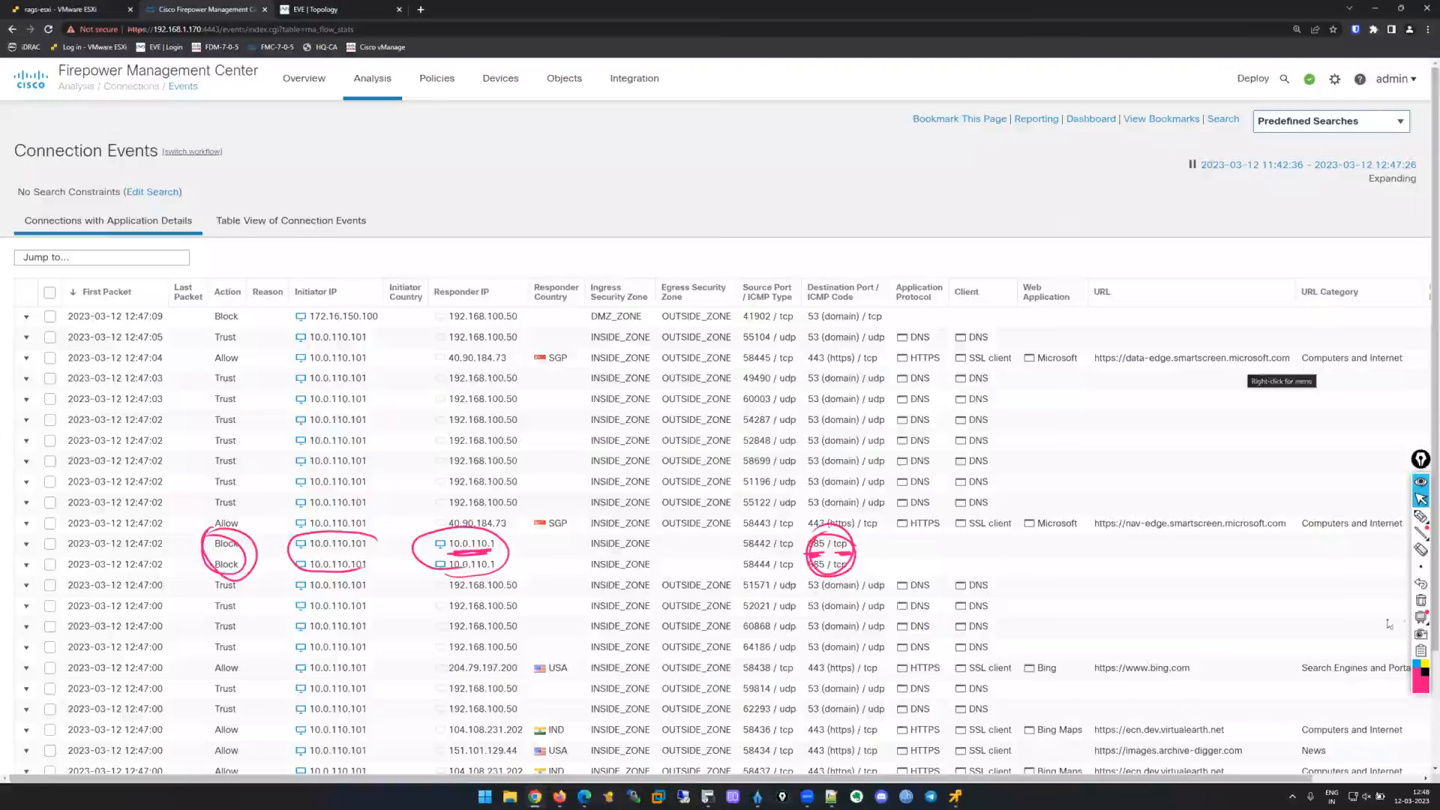
left_click(1421, 600)
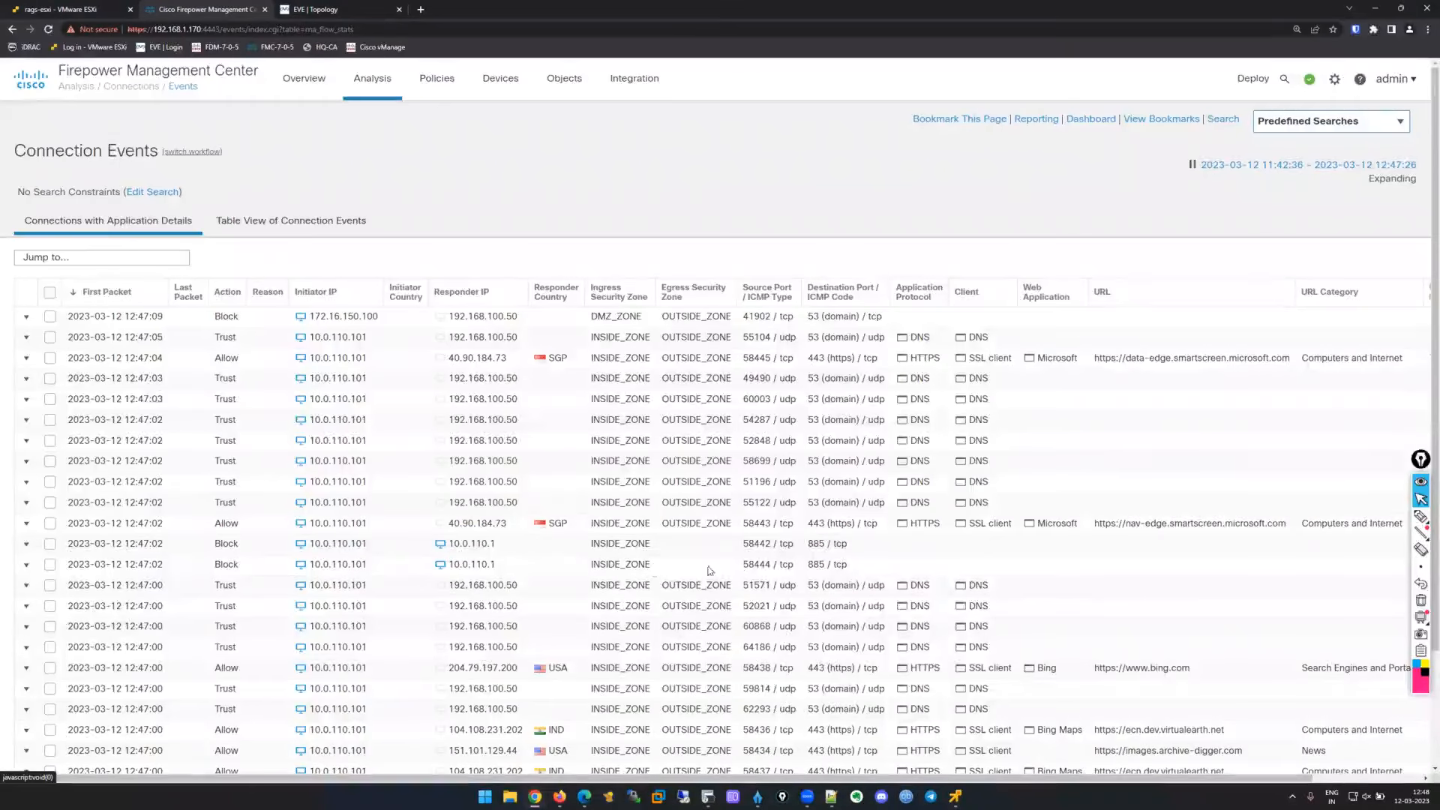
Filter to the blocked 885/tcp events, confirming they hit hq-acp's Default Action, then list access policies.
left_click(180, 87)
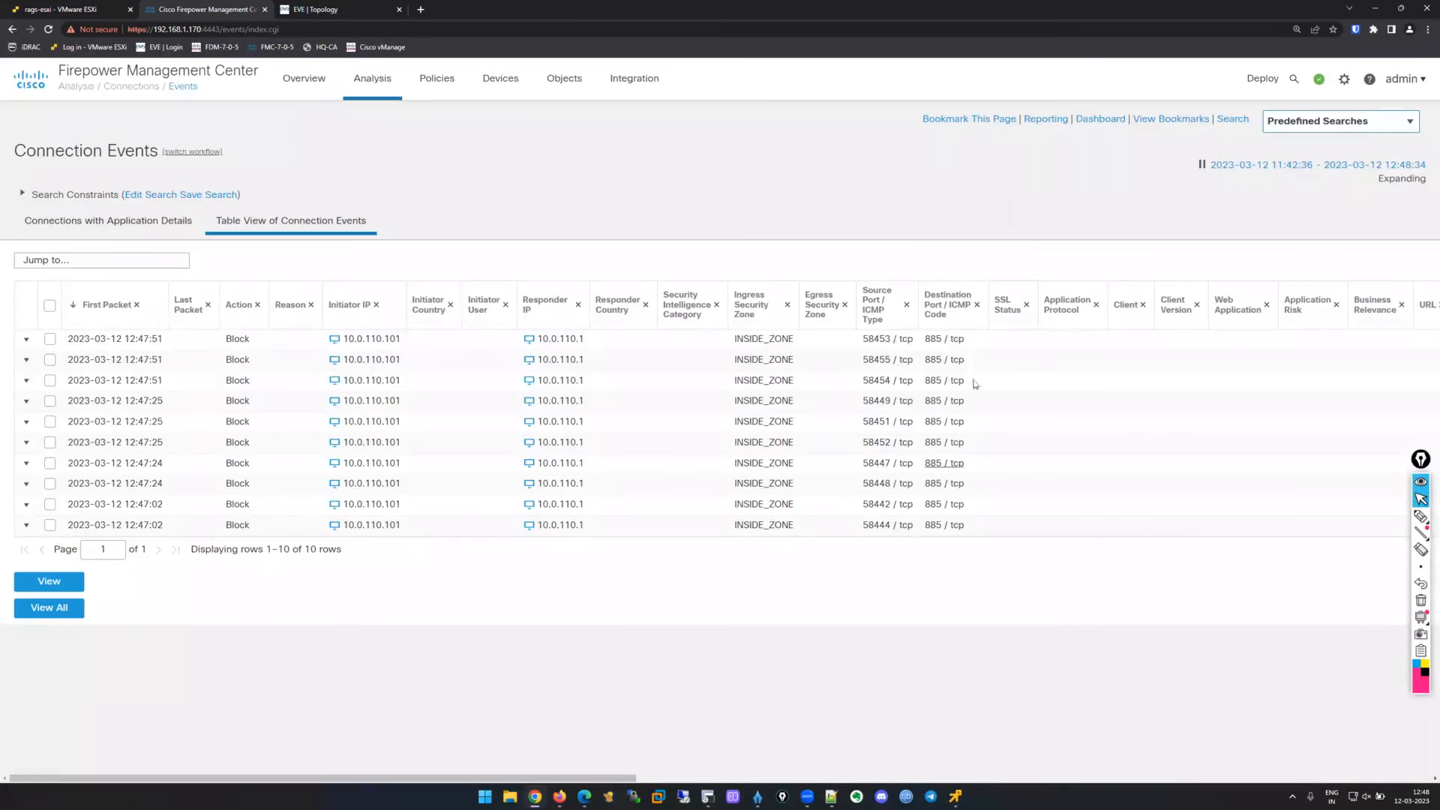
scroll(1076, 432, "right", 4)
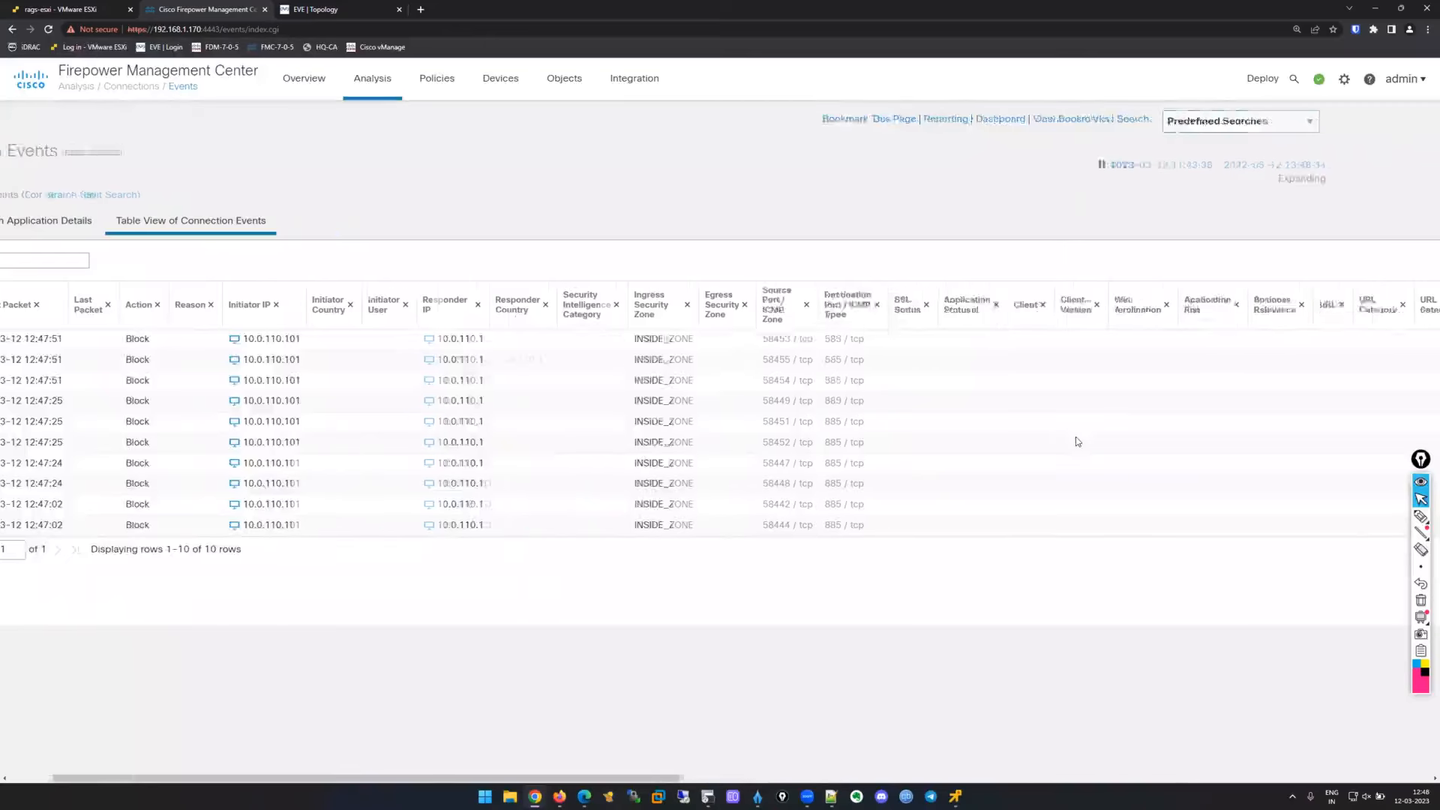
scroll(1076, 441, "right", 8)
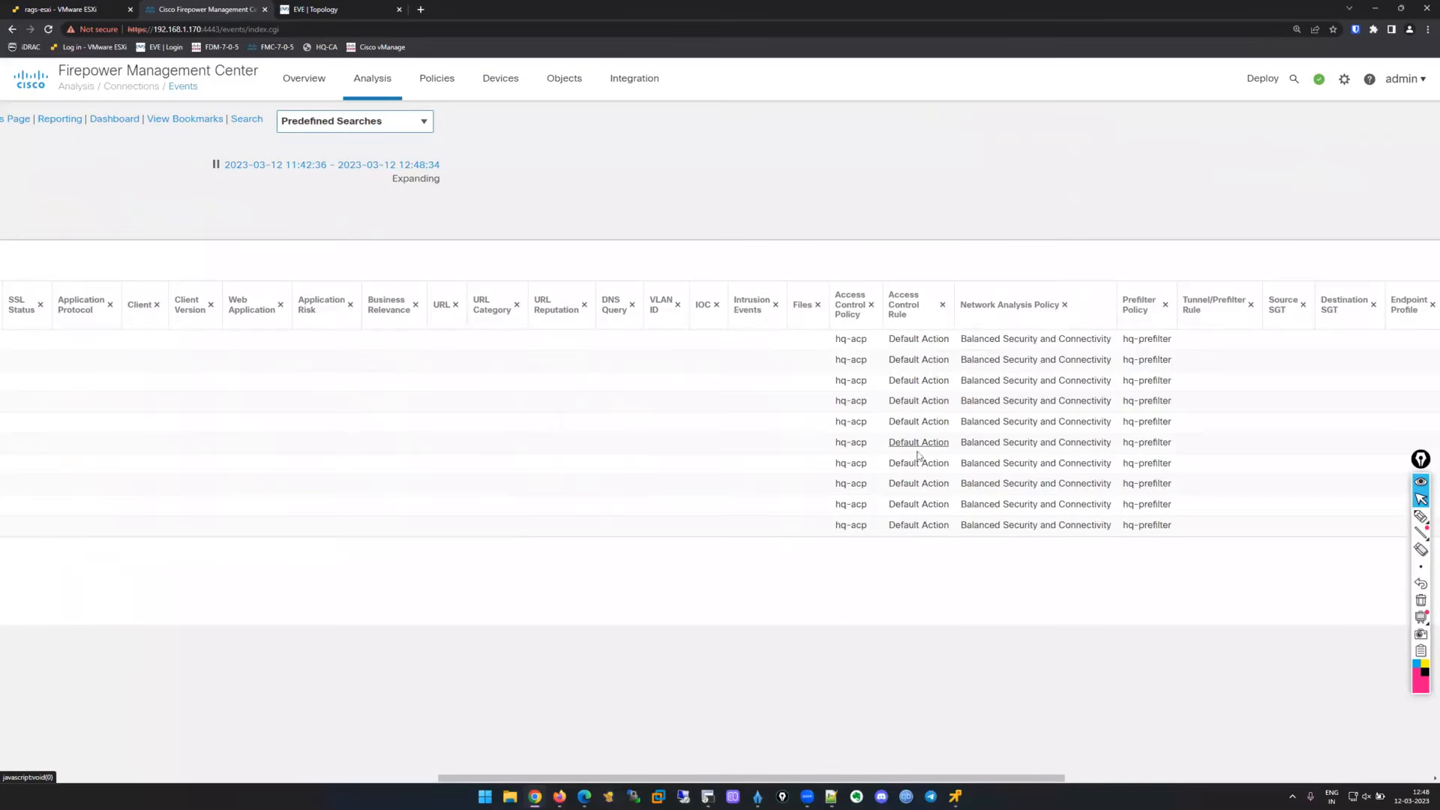
scroll(816, 654, "left", 1)
scroll(816, 654, "left", 12)
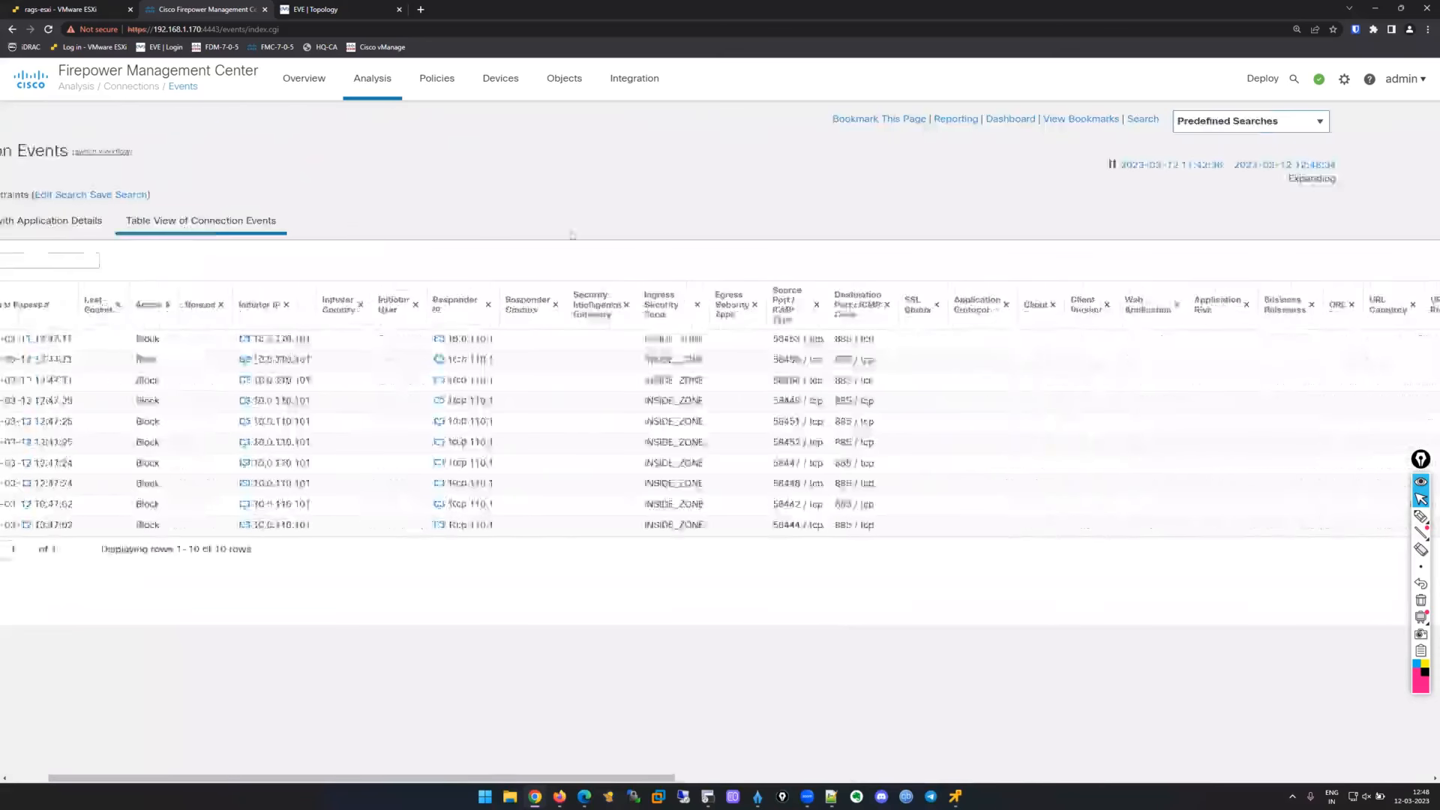
mouse_move(436, 78)
left_click(463, 138)
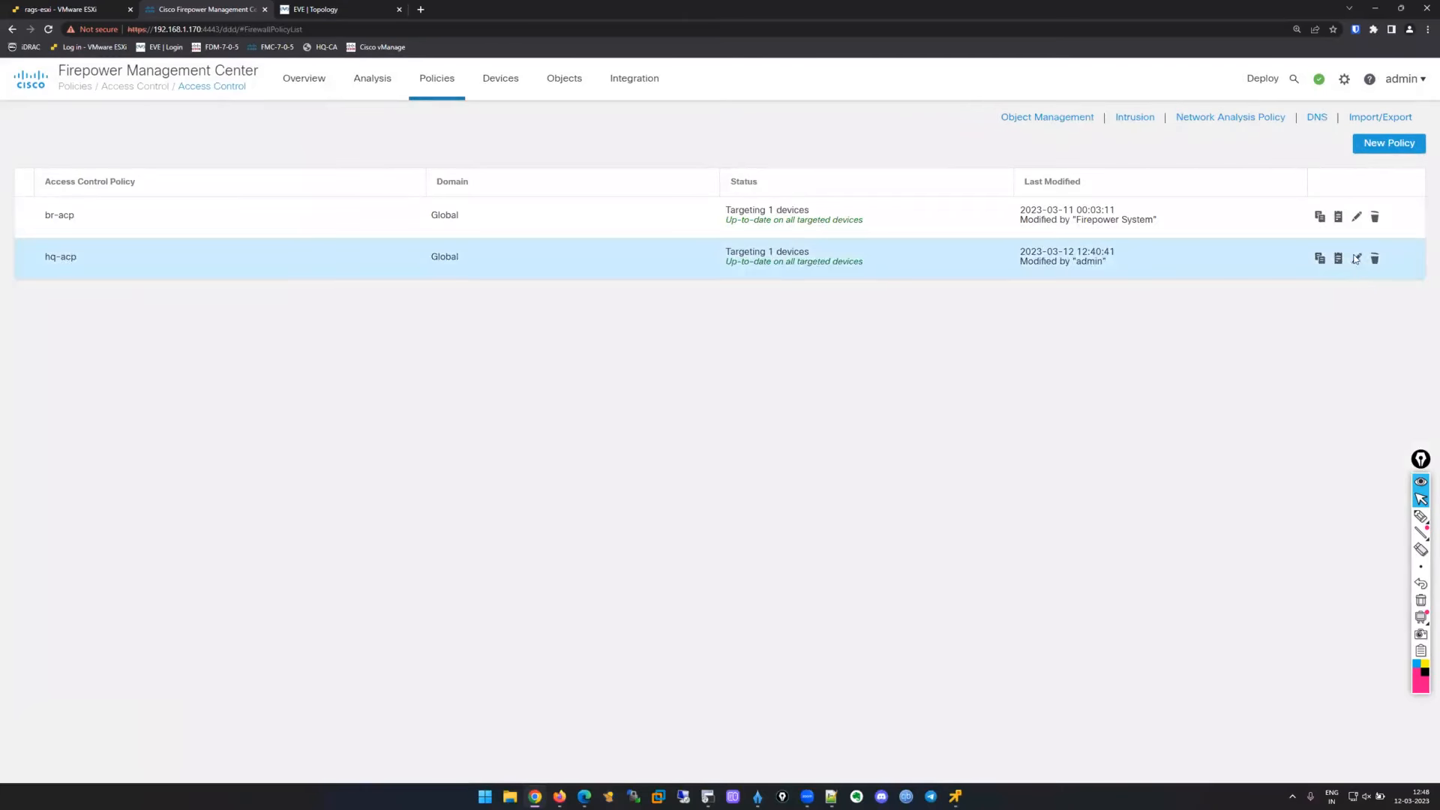
Open hq-acp, then return to connection events to check the newest event's initiator and responder IPs.
left_click(1356, 259)
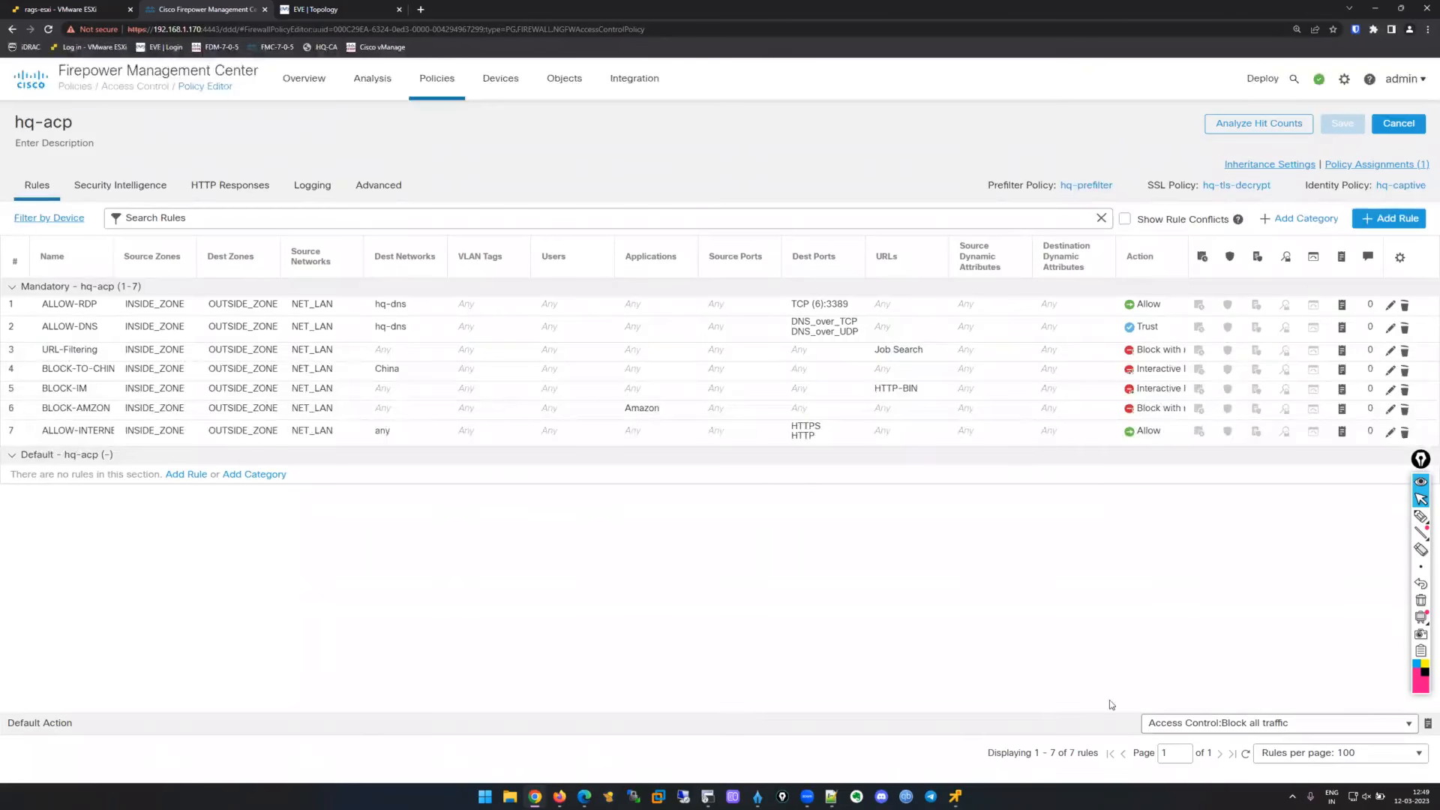
mouse_move(380, 96)
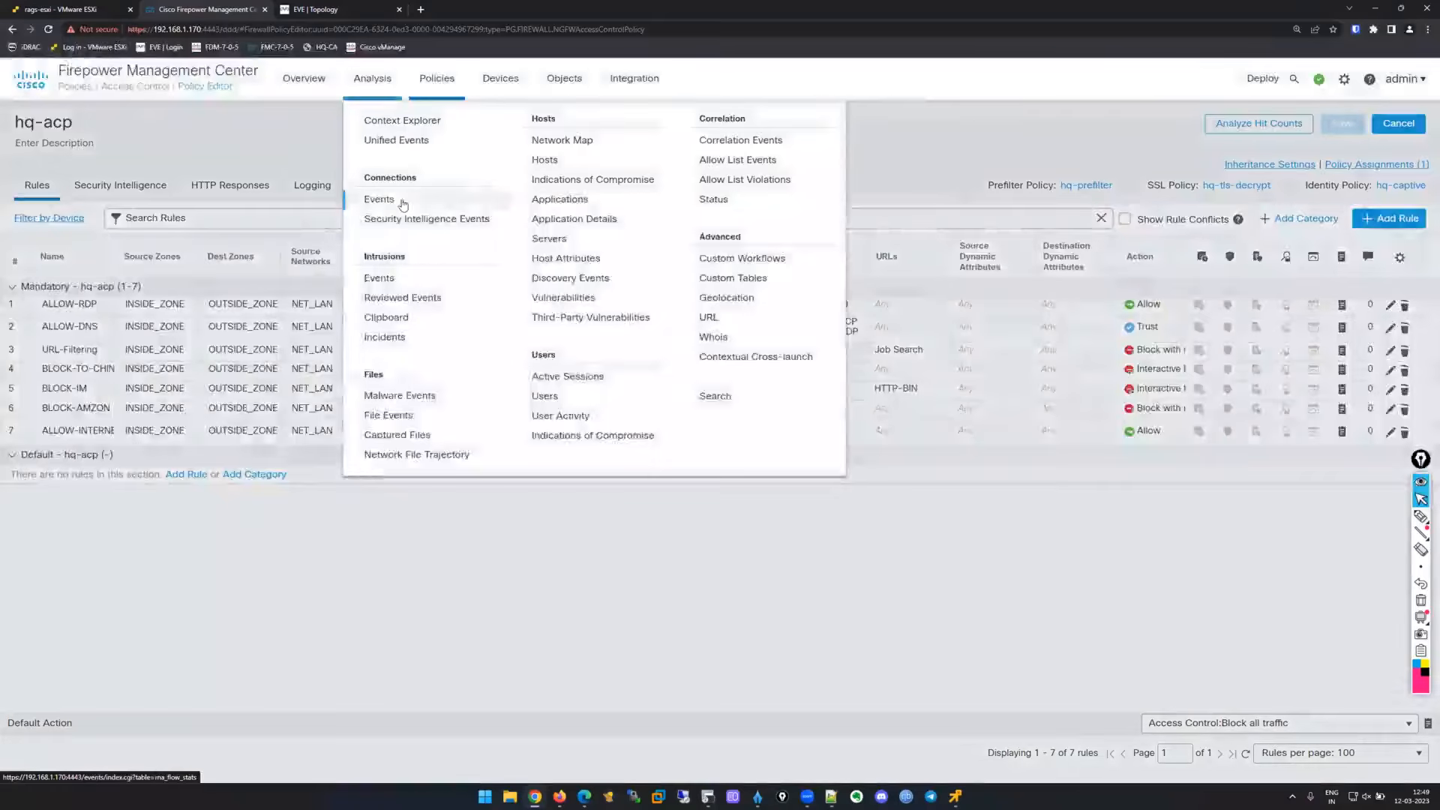
left_click(403, 205)
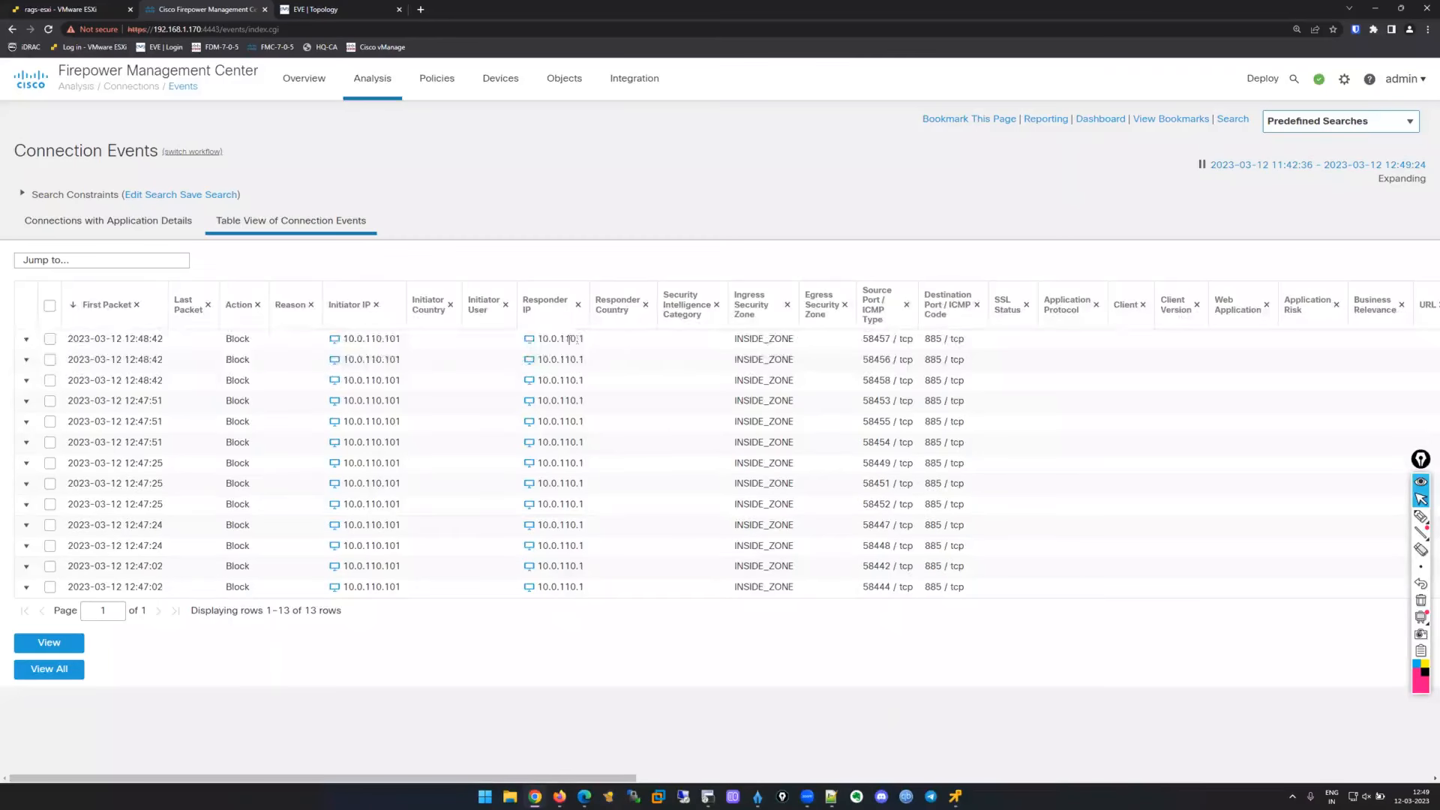
left_click_drag(572, 339, 316, 347)
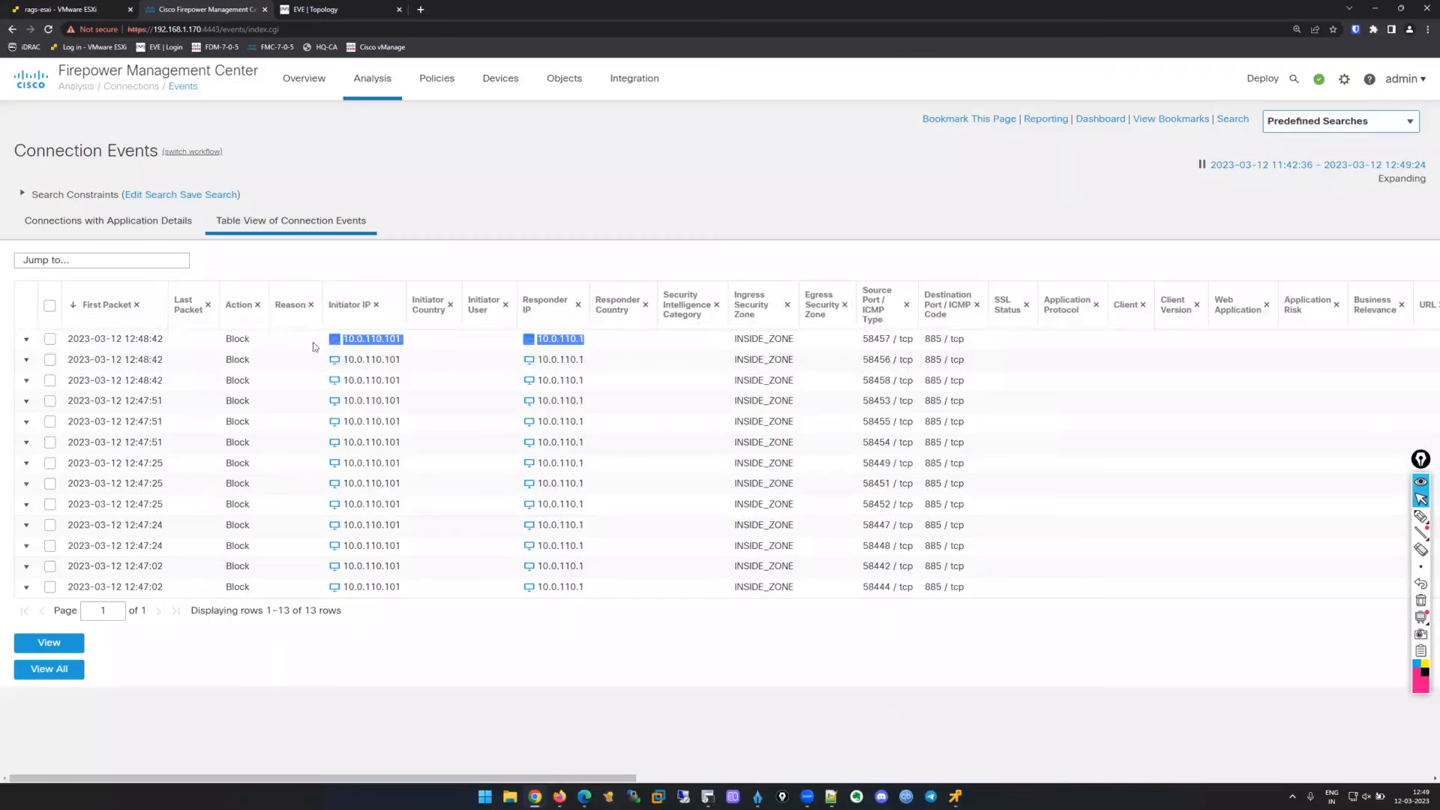
left_click(643, 363)
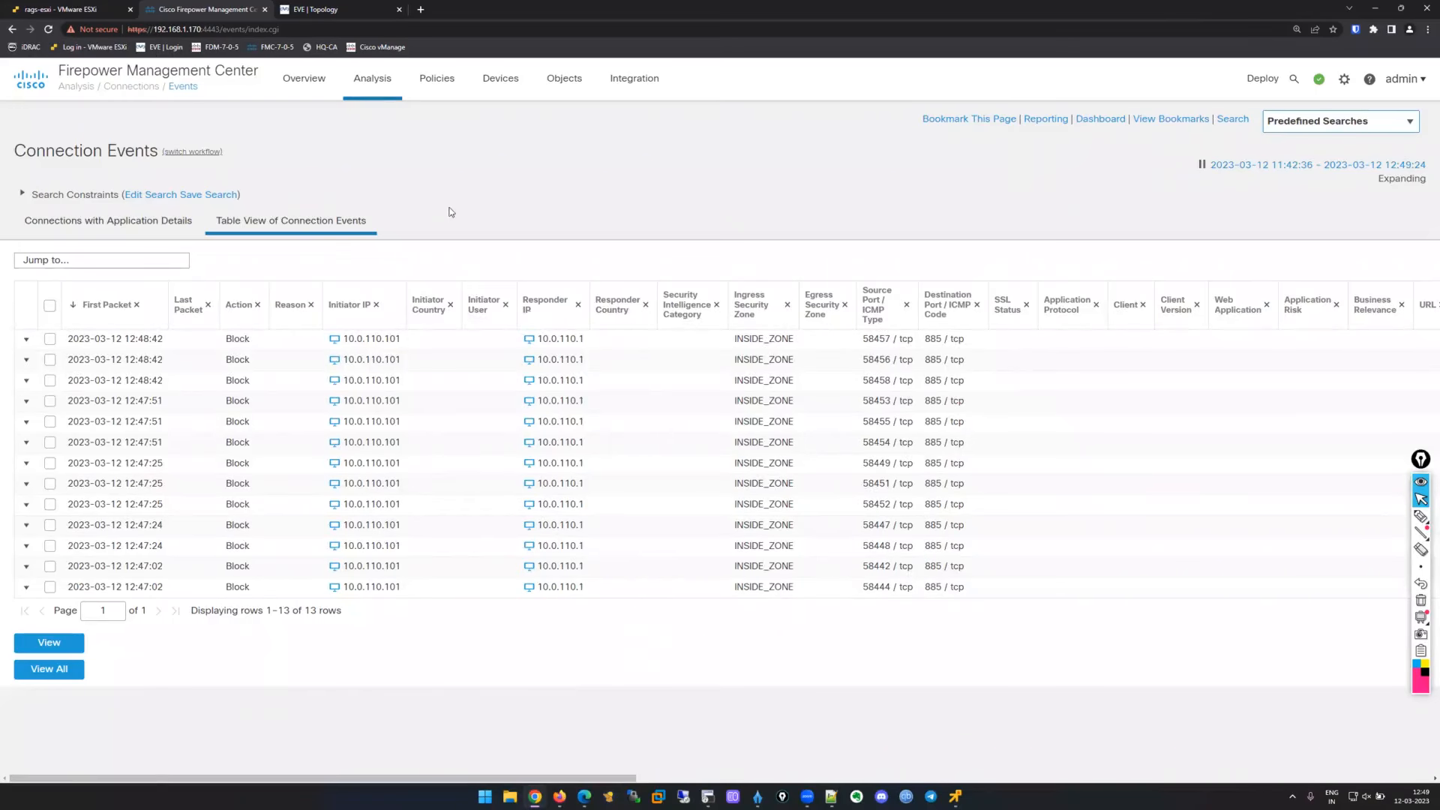
Reopen the hq-acp policy from the Access Control list for editing.
mouse_move(444, 86)
left_click(465, 141)
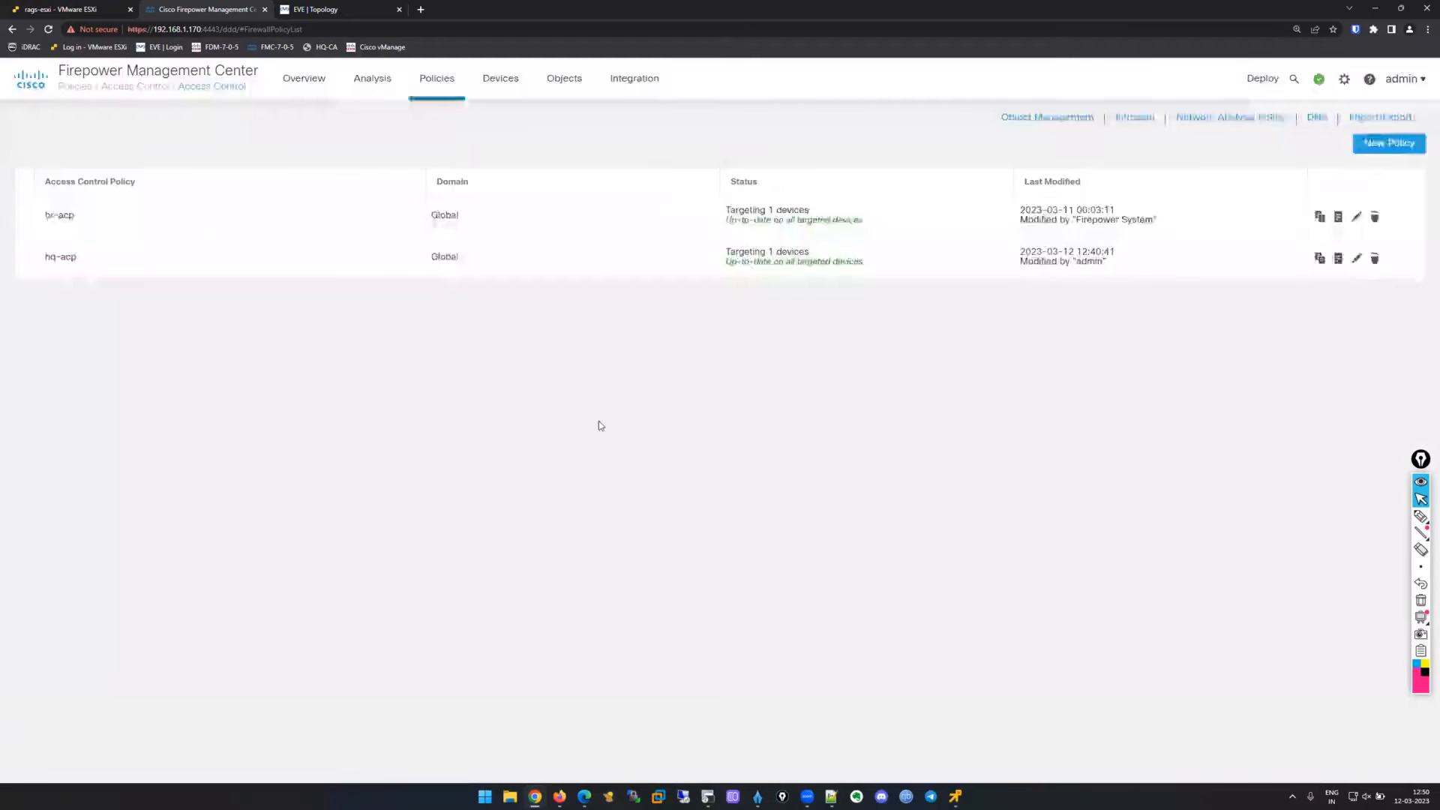
left_click(1358, 259)
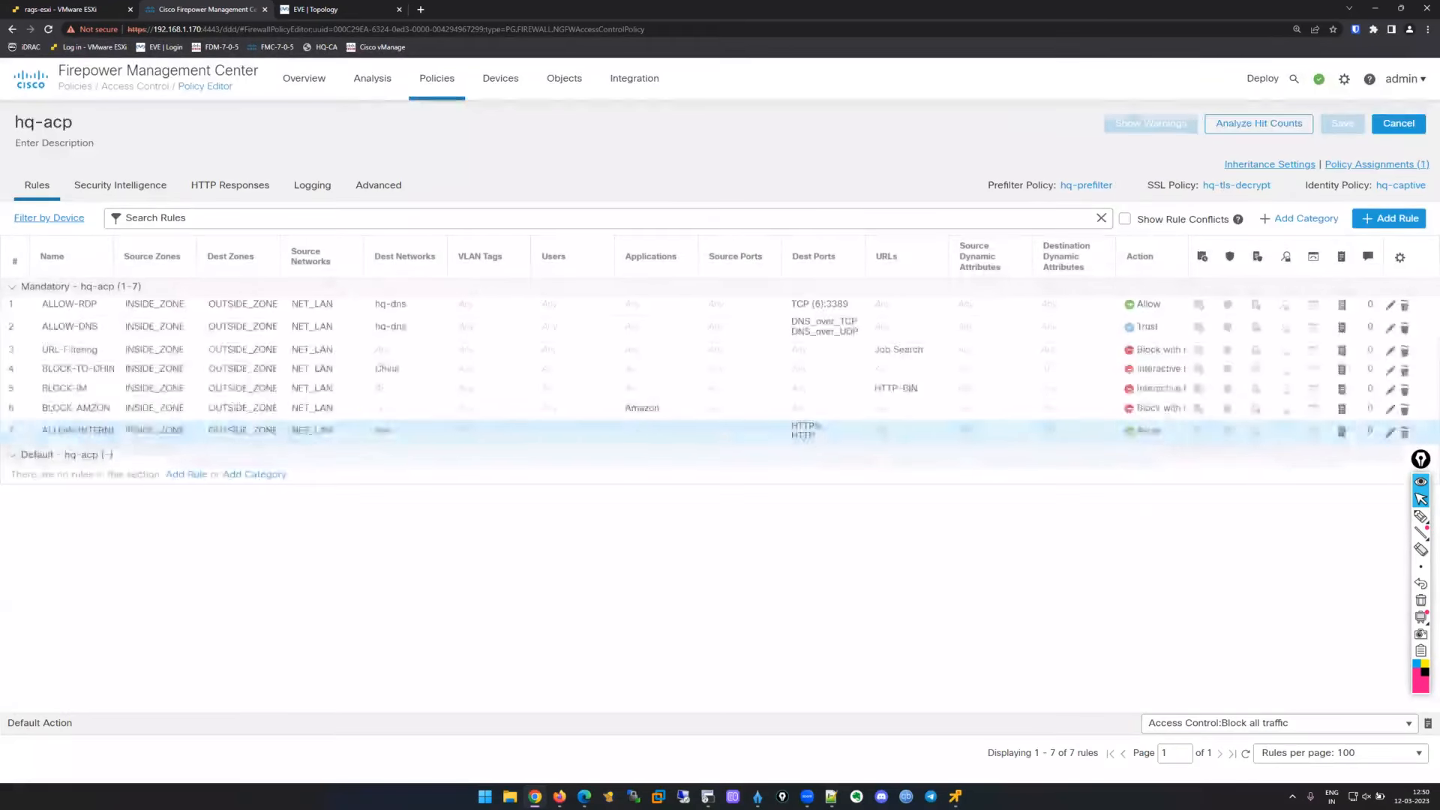
Add a new Trust rule to hq-acp named Captive-Traffic.
left_click(1392, 218)
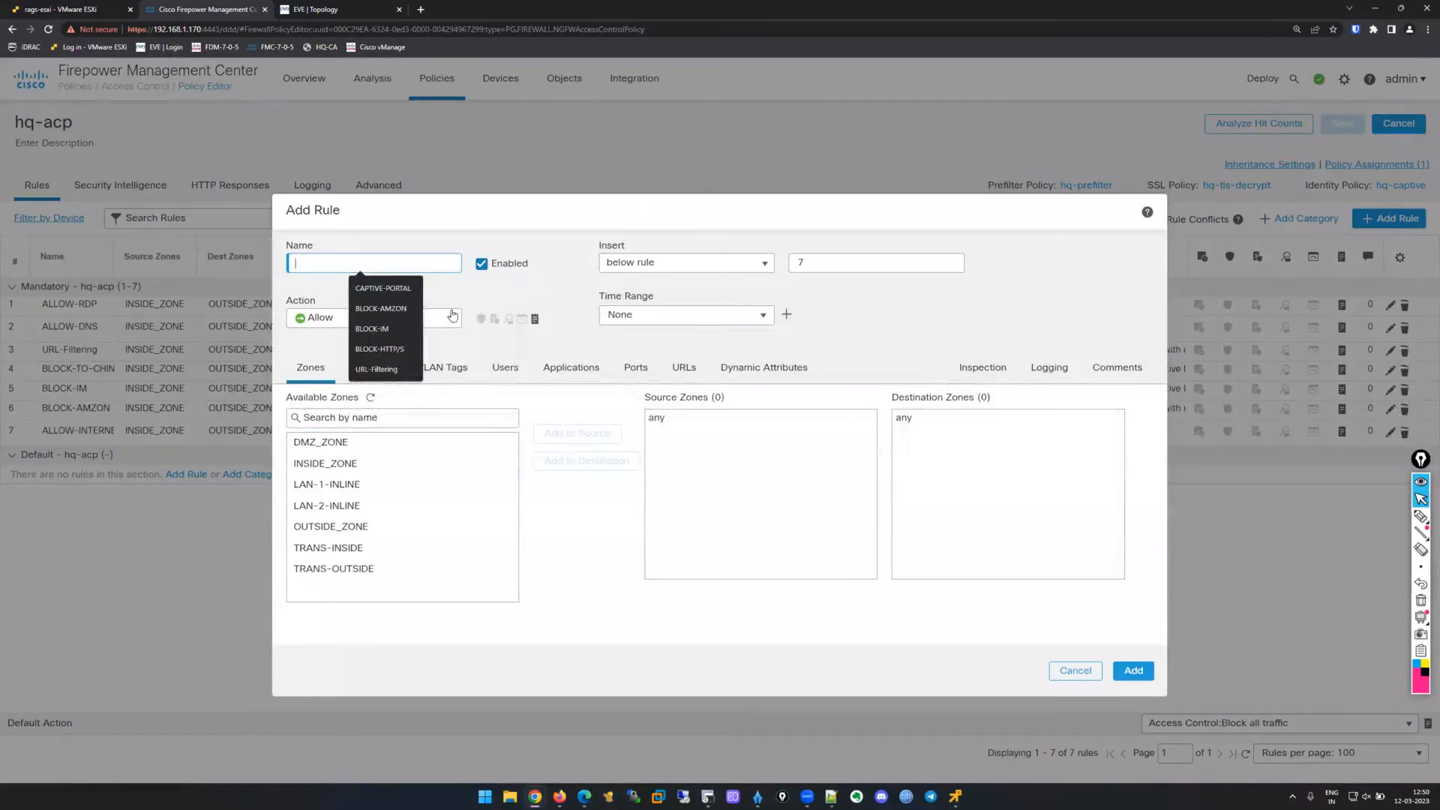
left_click(445, 324)
left_click(319, 350)
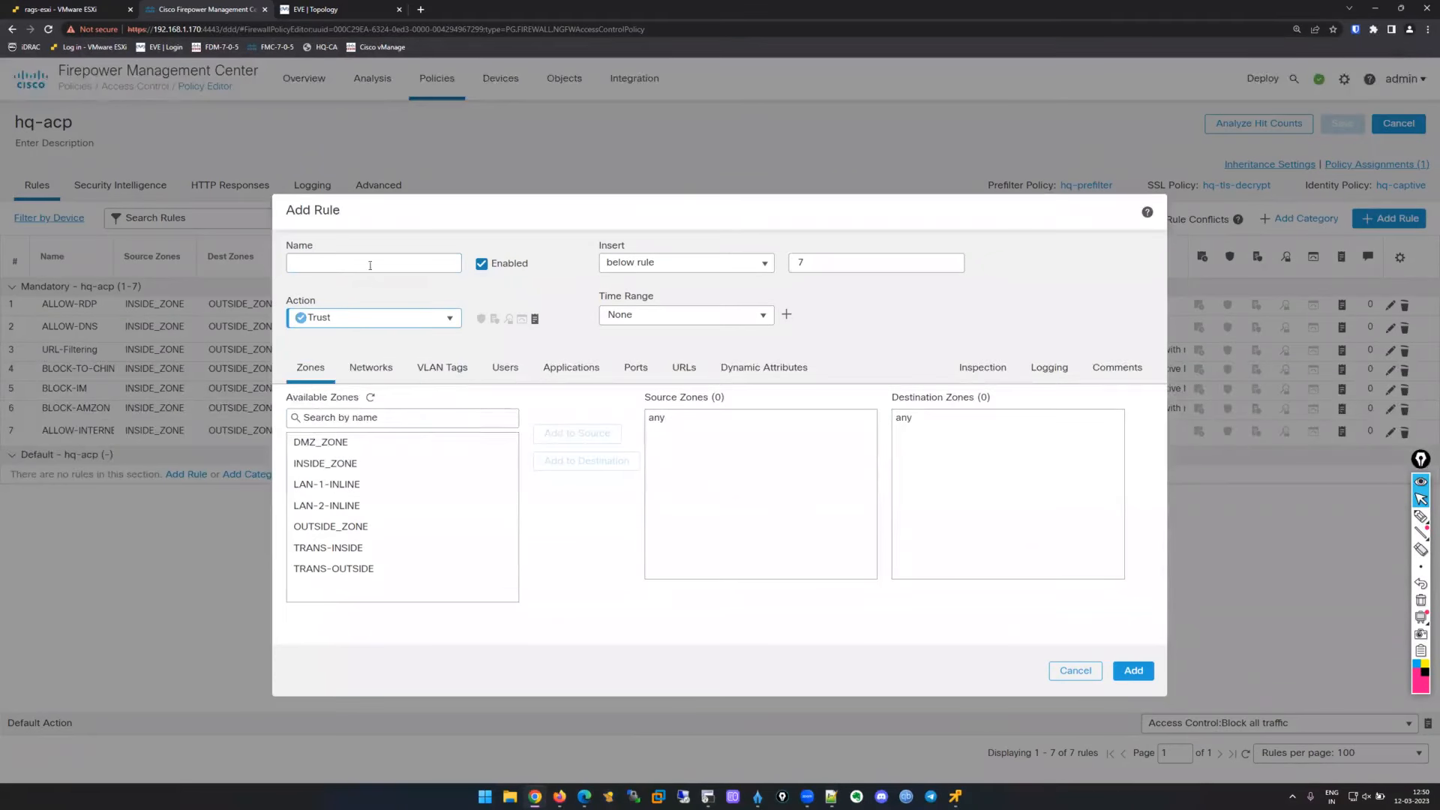
left_click(374, 263)
type("Captive-")
key("BackSpace")
type("-Traffic")
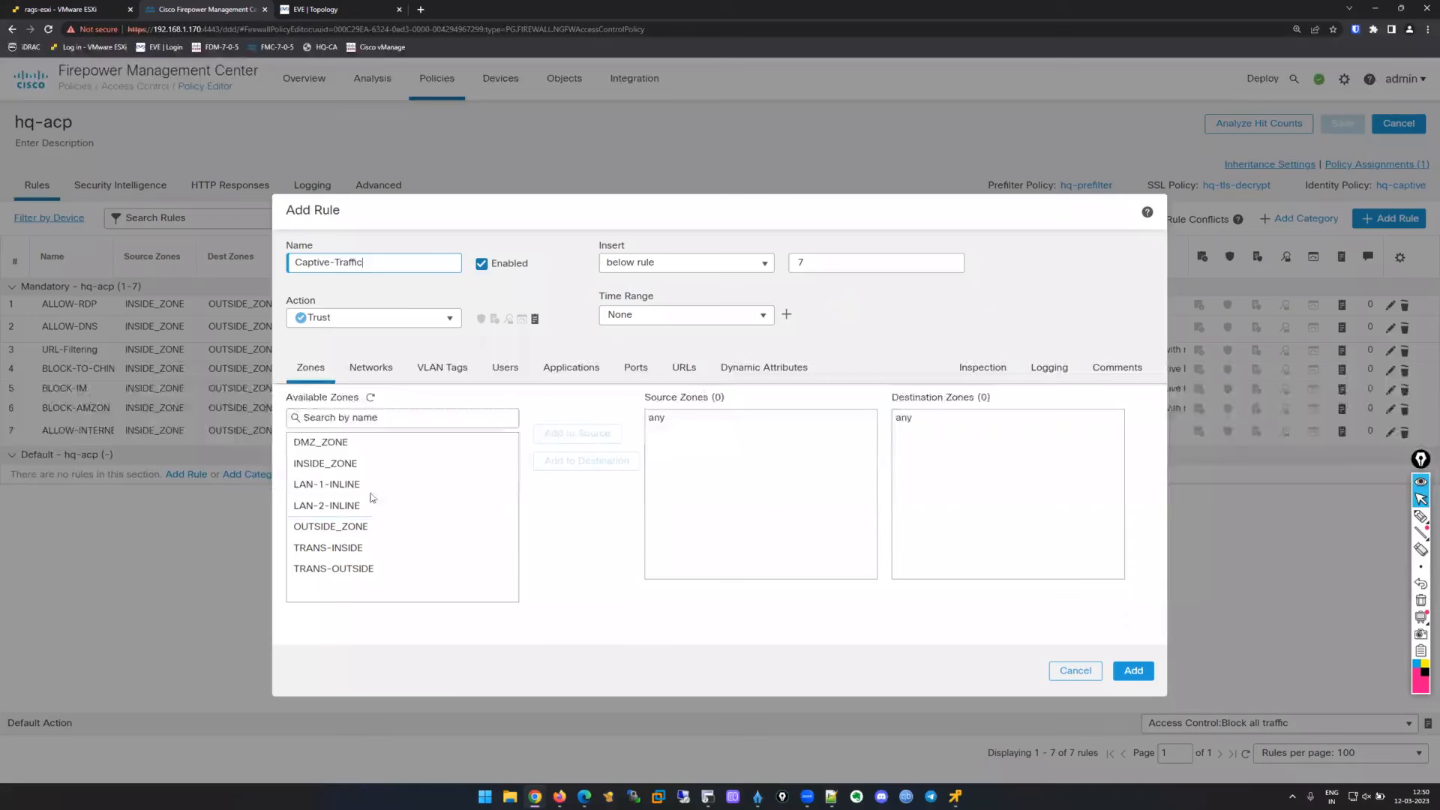
Set source zone INSIDE_ZONE, source network NET_LAN, and destination network 10.0.110.1.
left_click(405, 463)
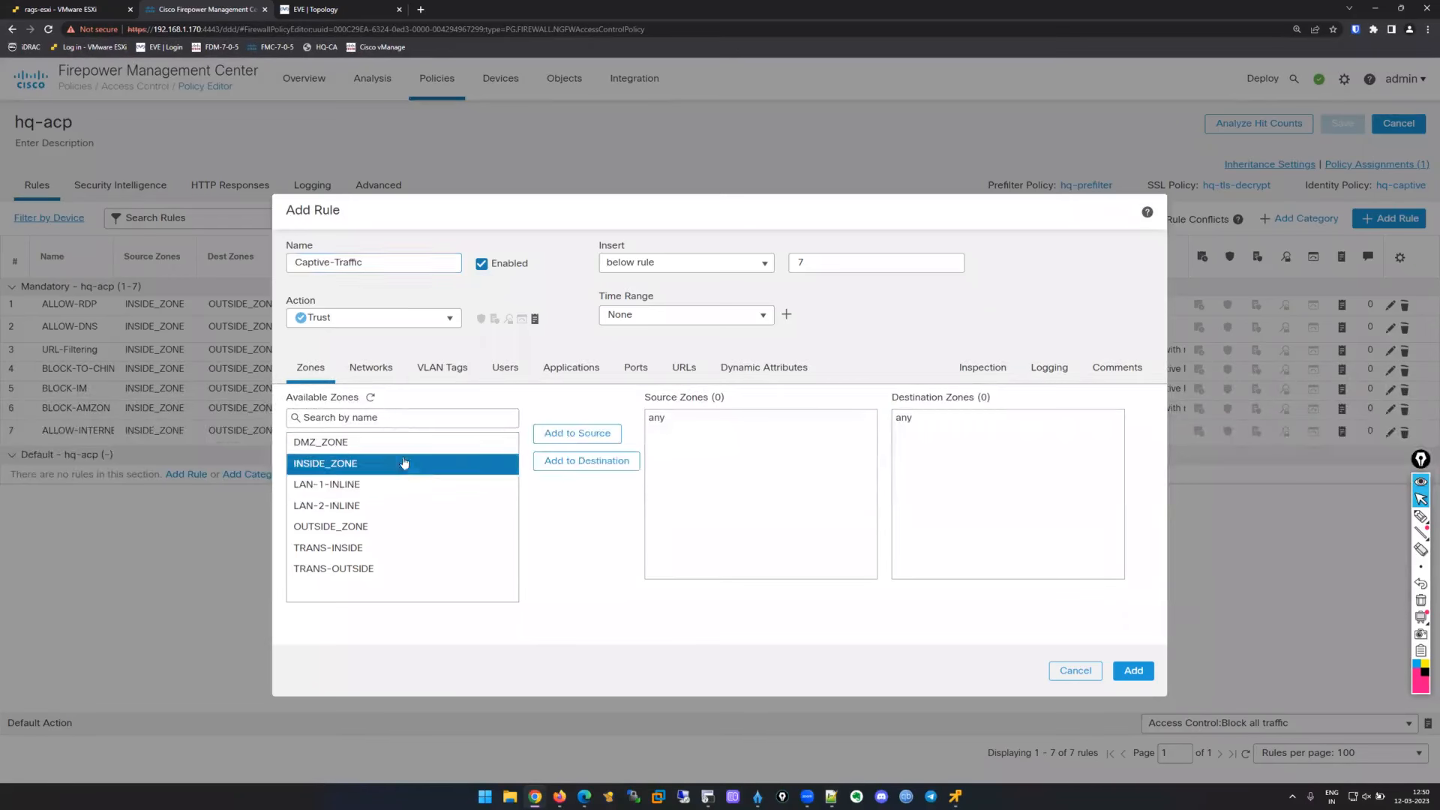
left_click(577, 433)
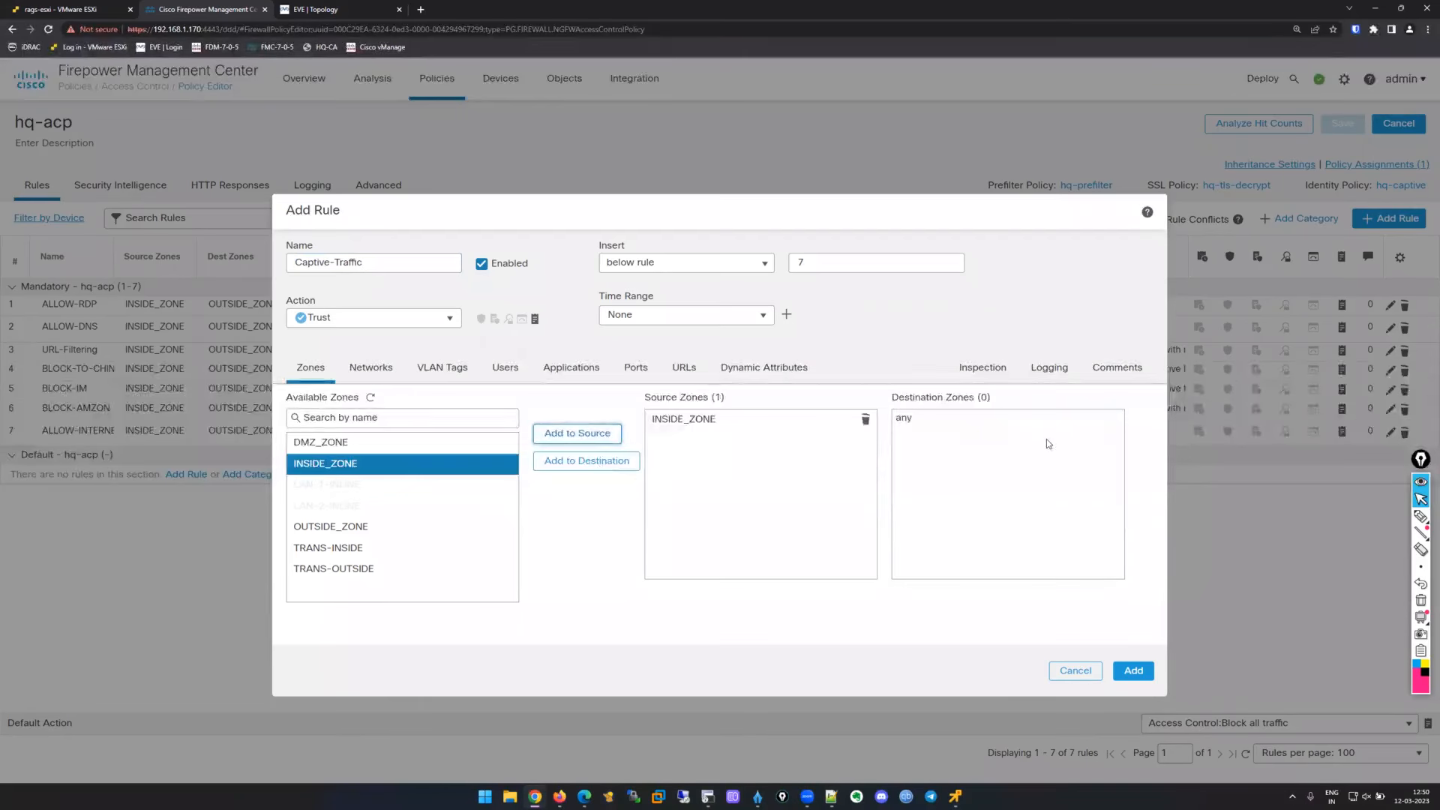
left_click(371, 368)
scroll(450, 495, "down", 10)
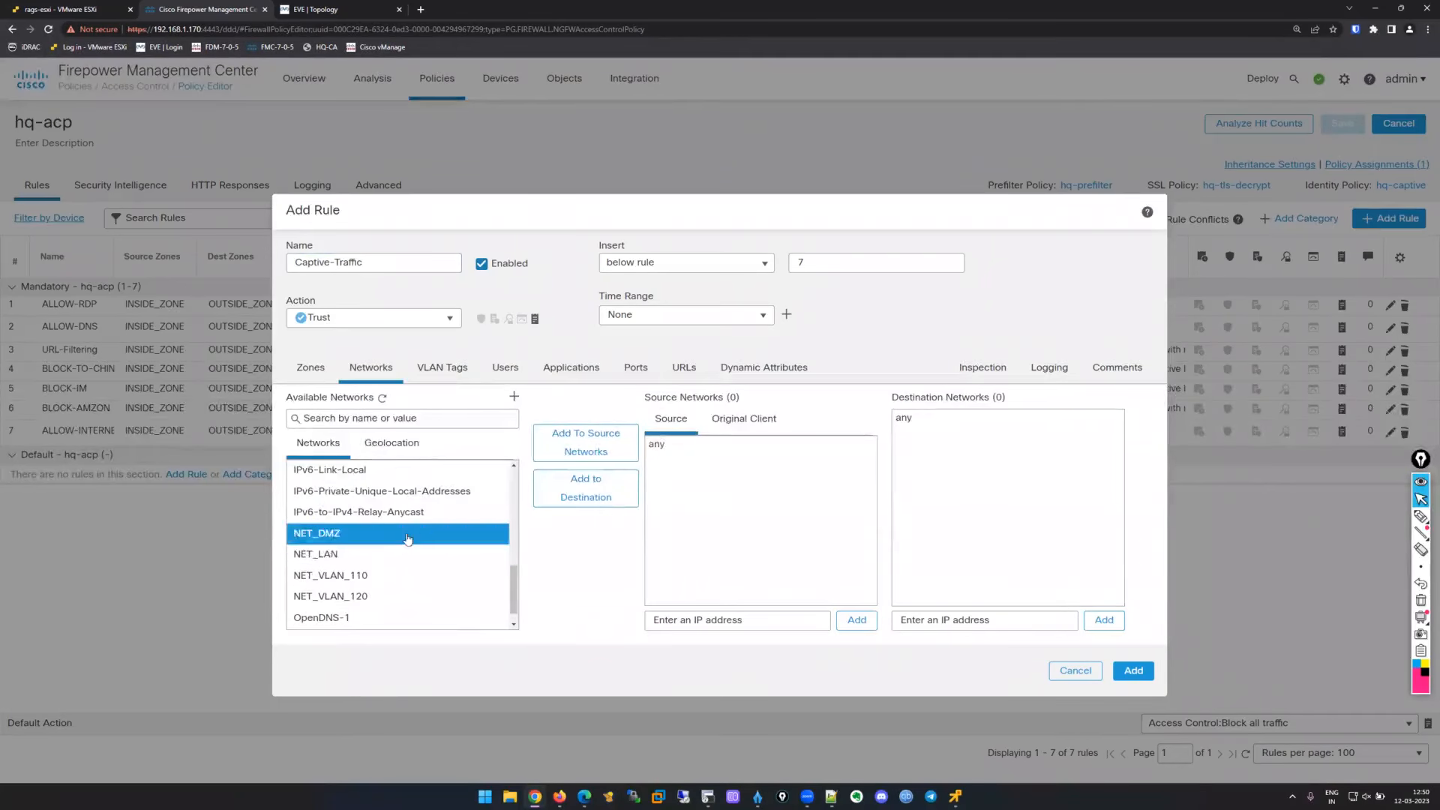
left_click(375, 553)
left_click(586, 442)
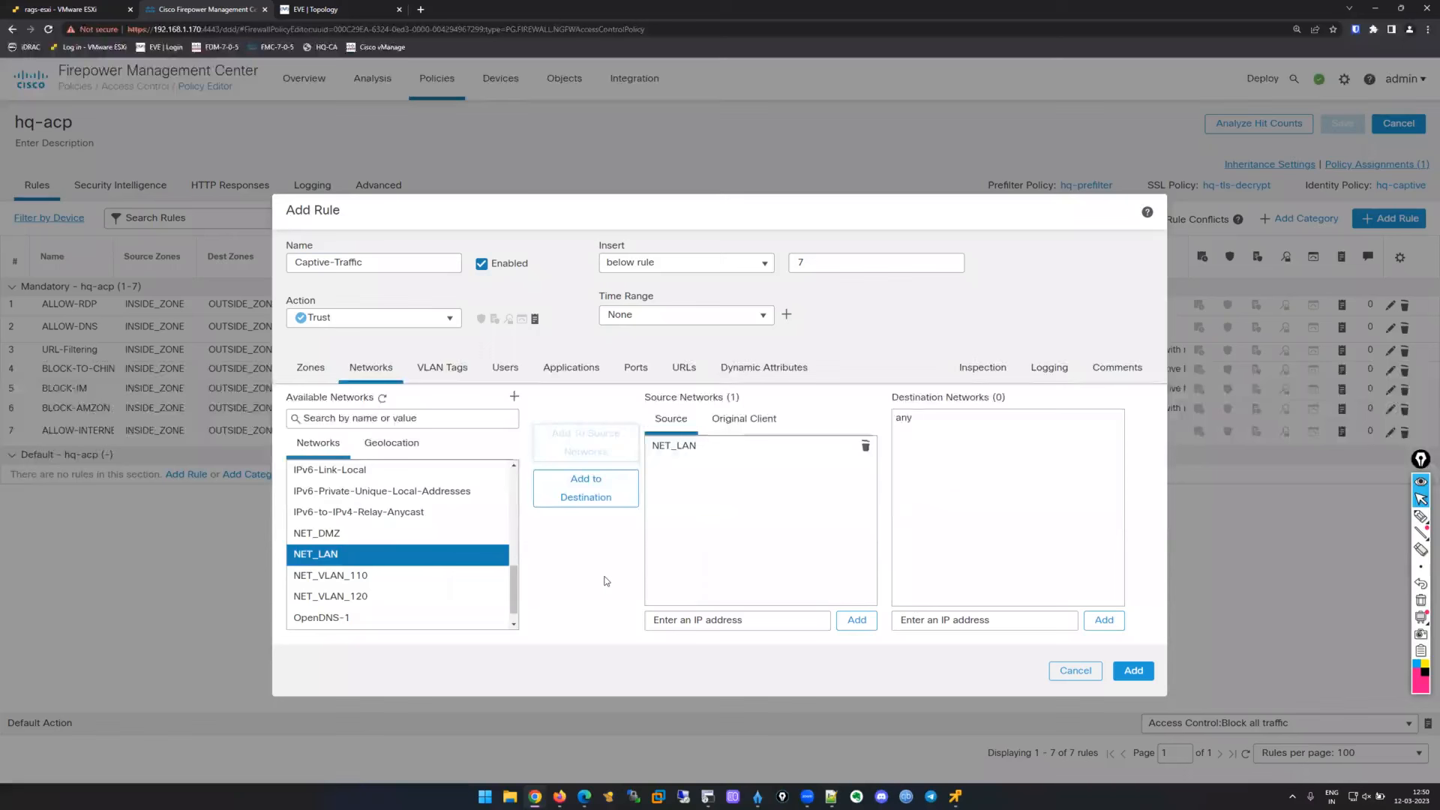
left_click(1032, 618)
type("10.0.11")
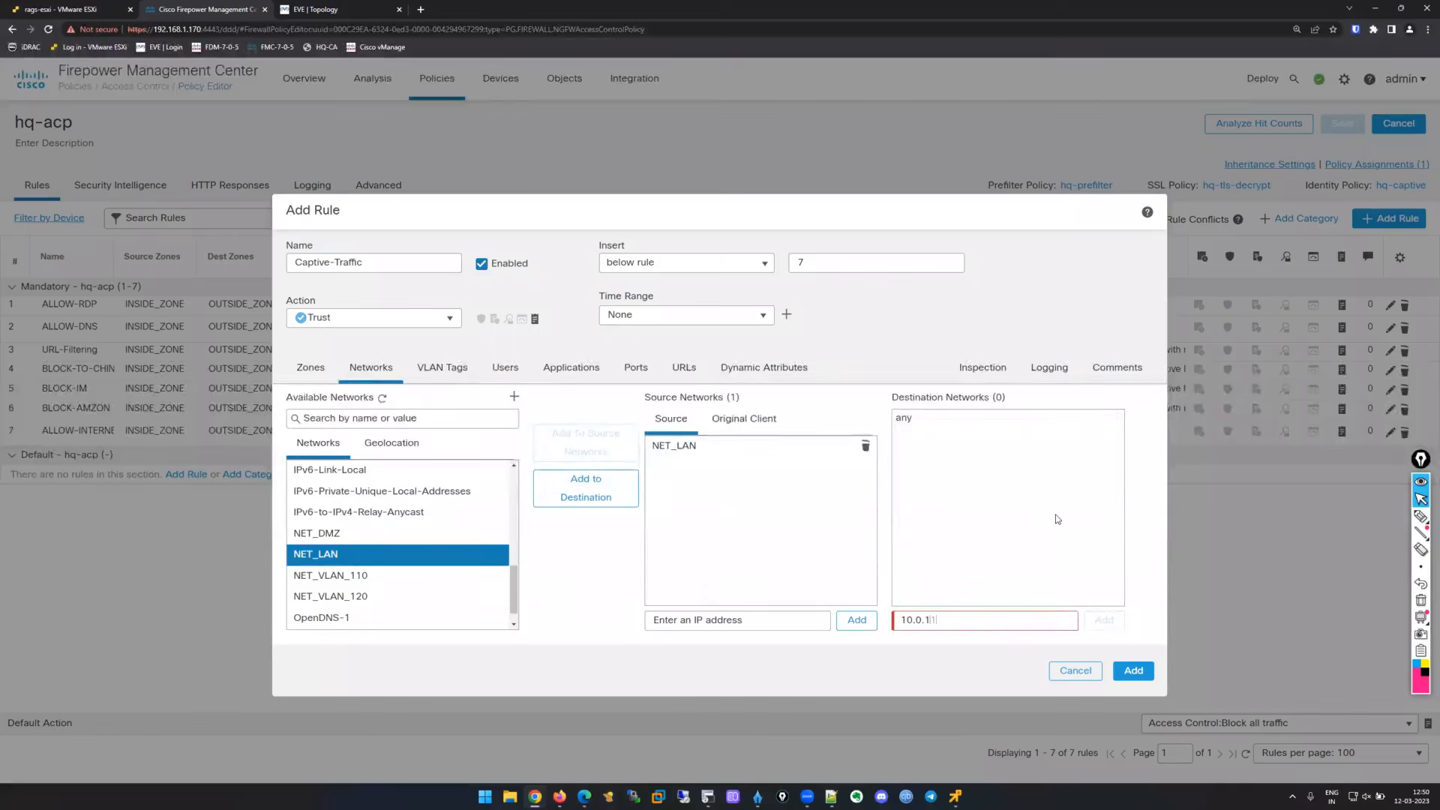
type("0.1")
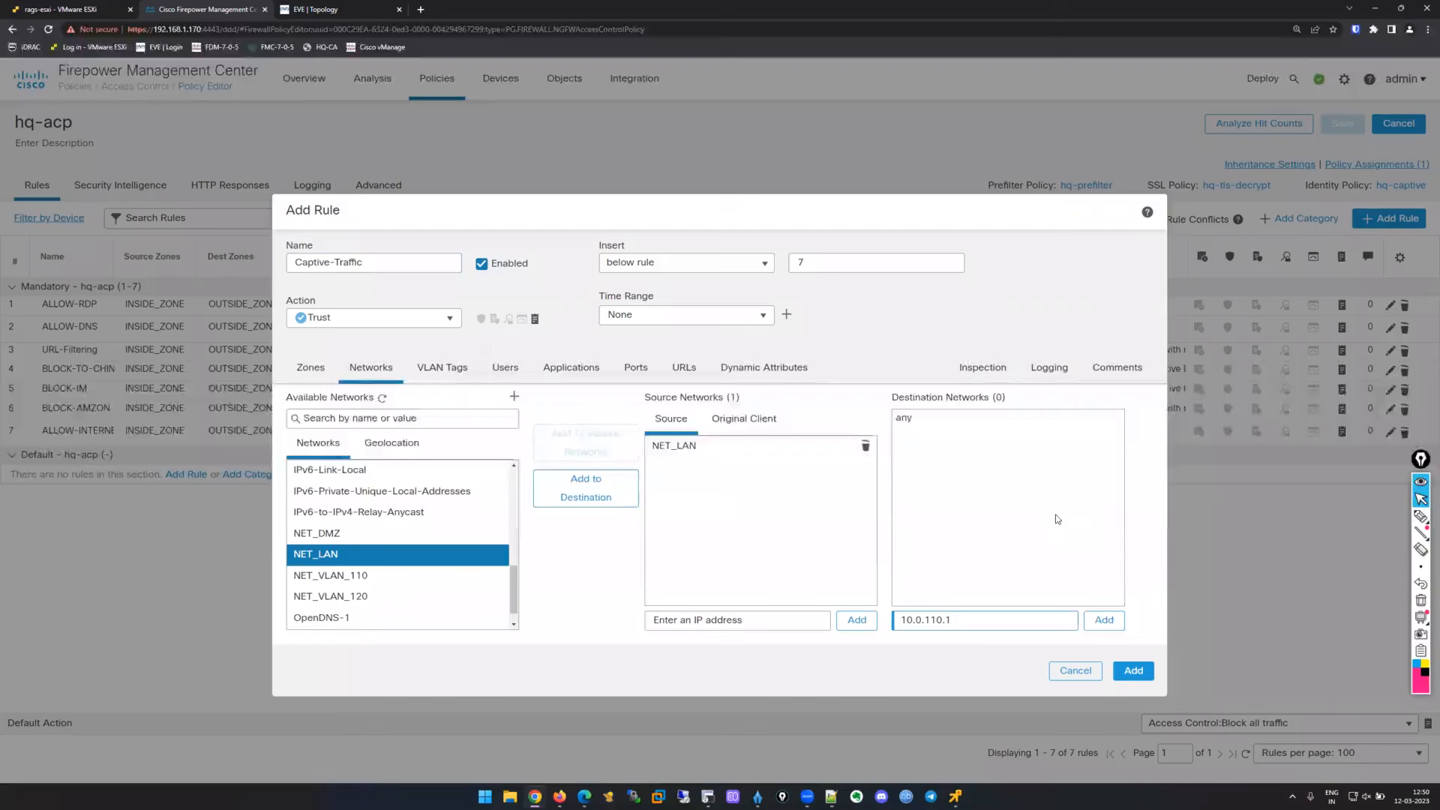
left_click(1117, 620)
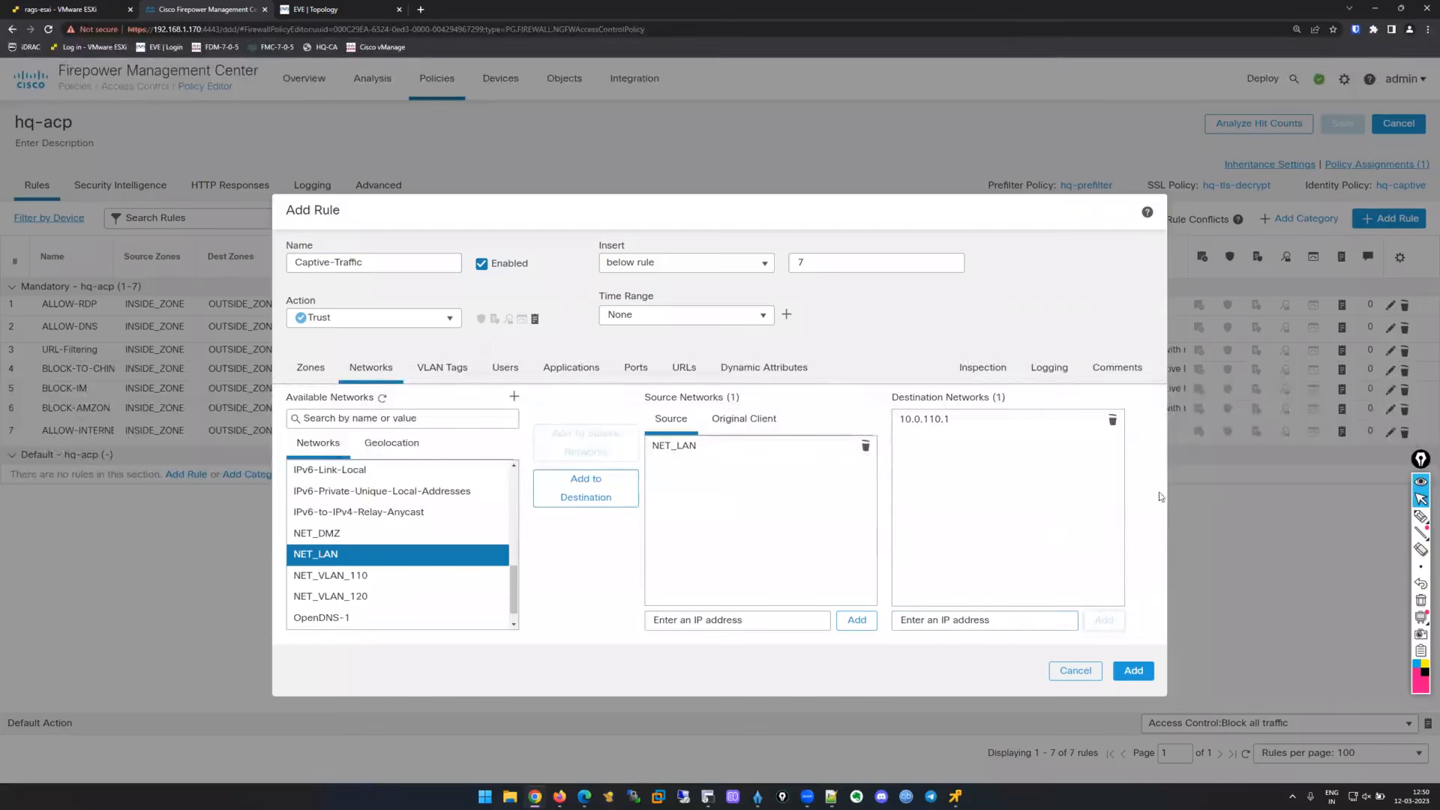
Add destination port TCP 885 and log connections at beginning.
left_click(635, 367)
left_click(1050, 592)
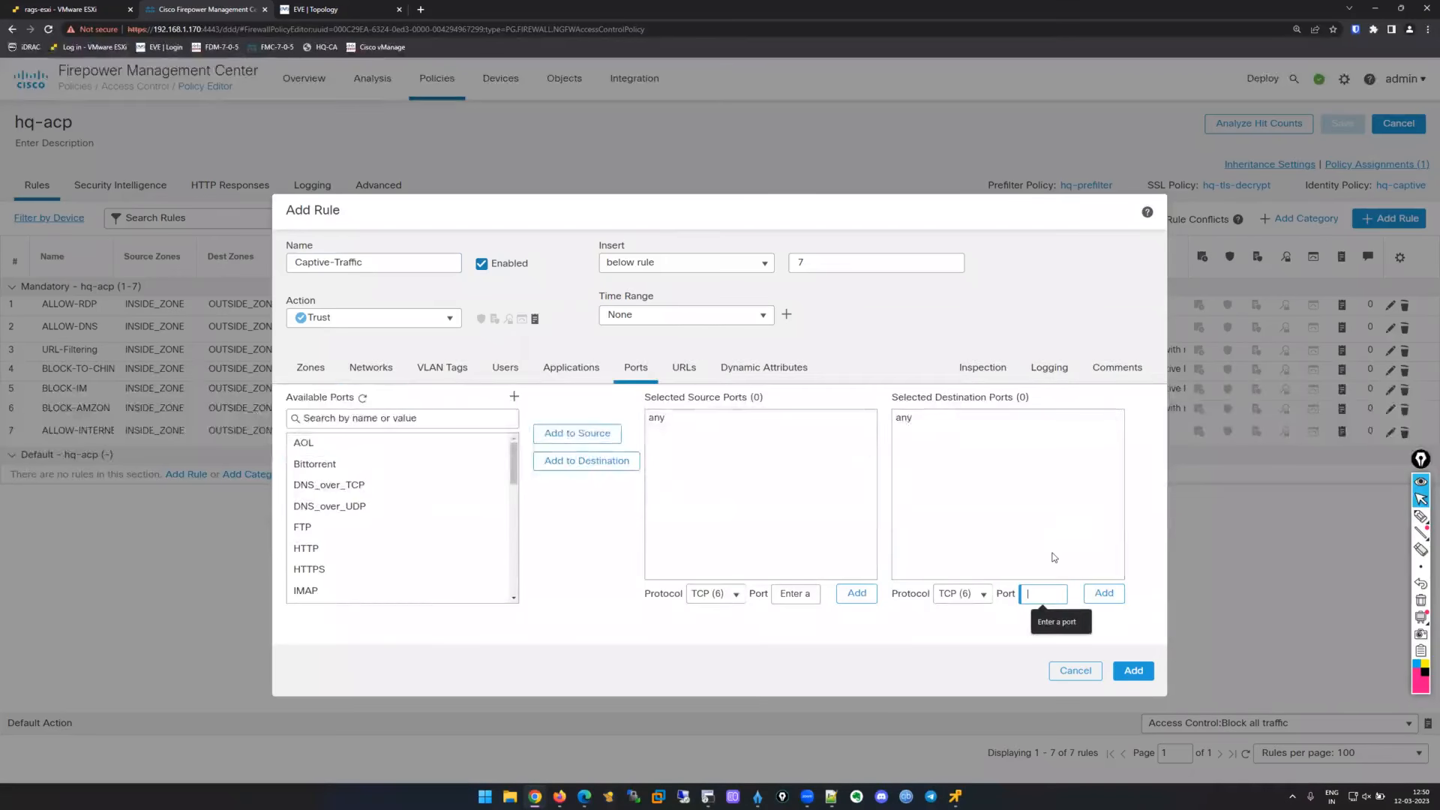
type("885")
left_click(1104, 593)
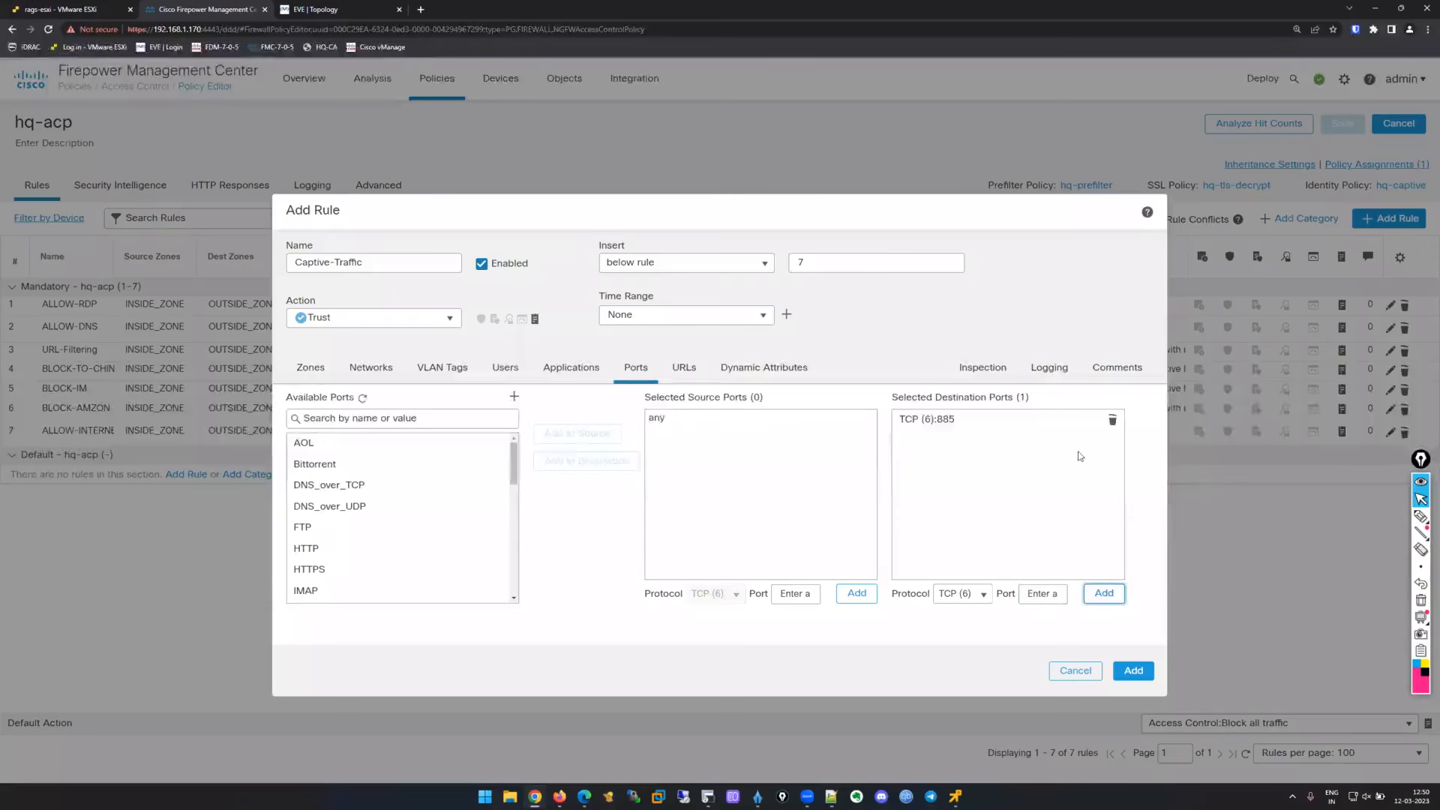
left_click(1048, 367)
left_click(292, 398)
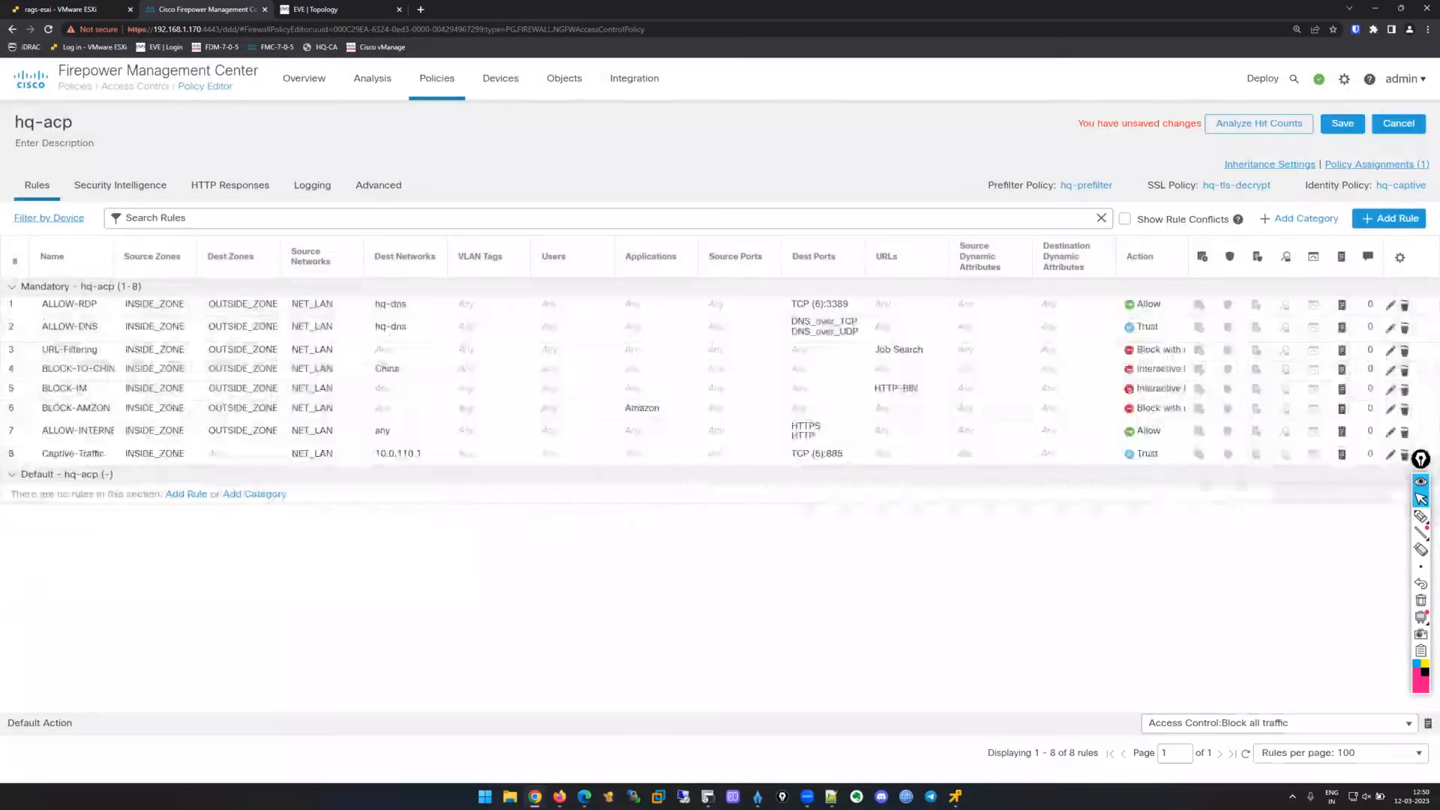
Move Captive-Traffic to rule 1, save hq-acp, and leave the Default Action unchanged.
left_click_drag(435, 457, 420, 303)
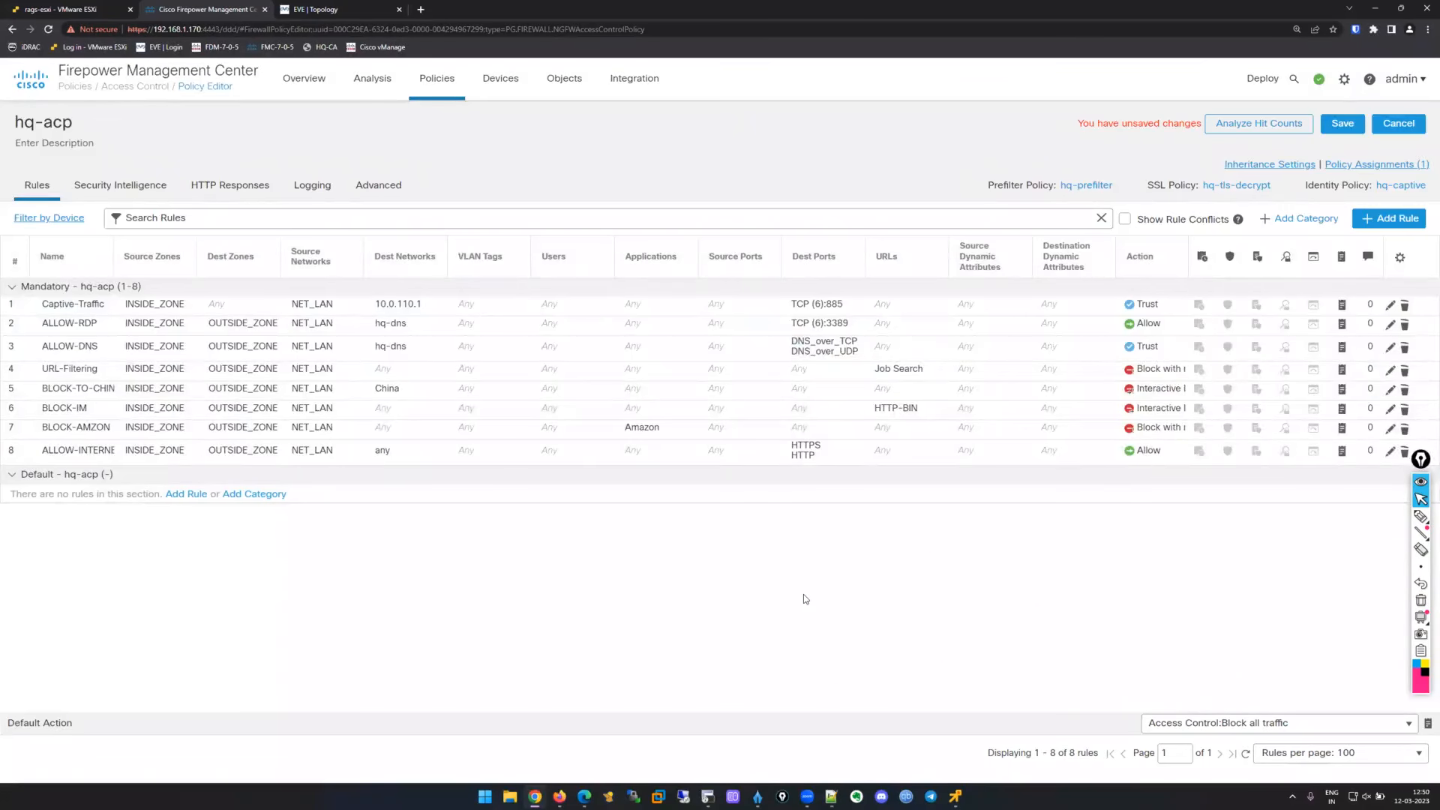
left_click(1342, 124)
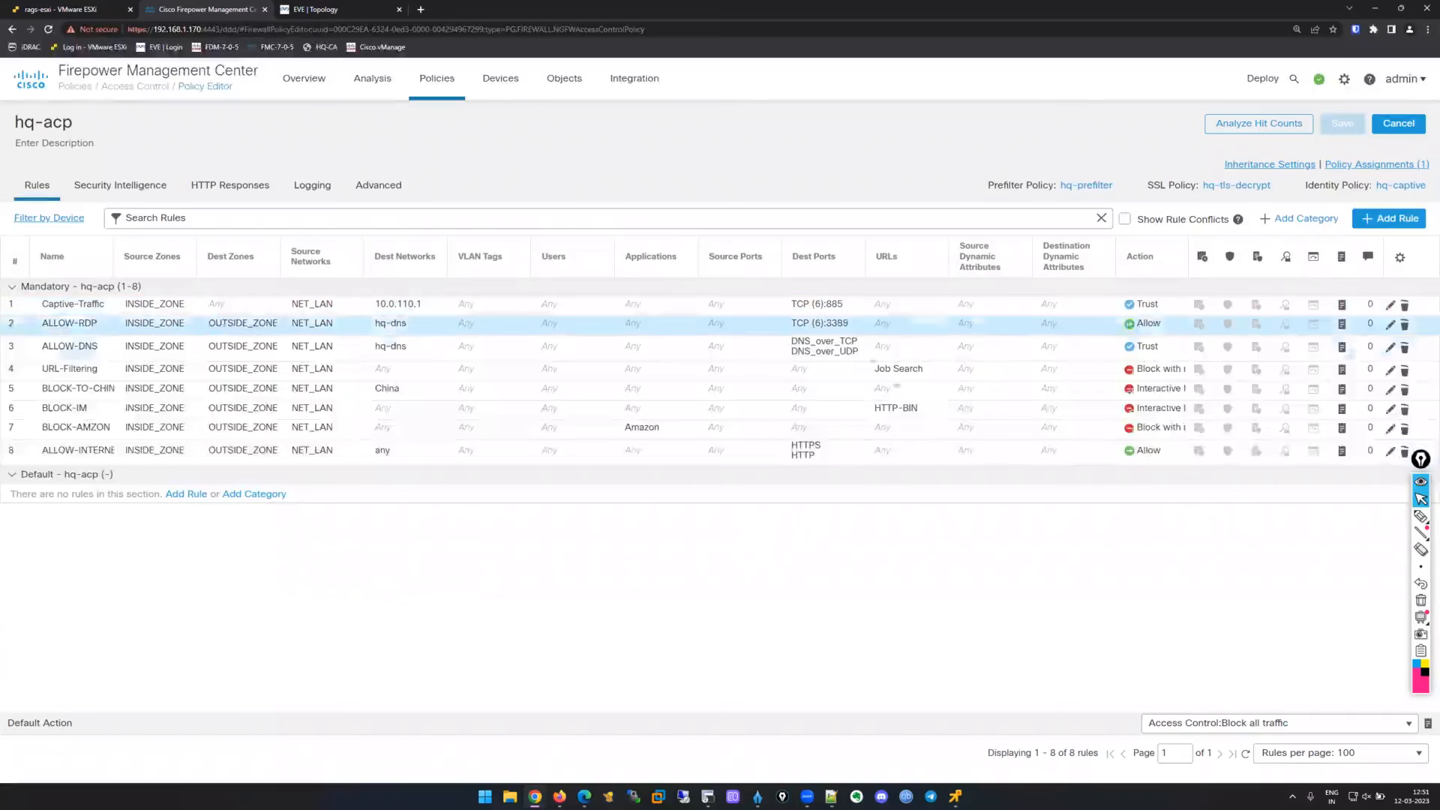
left_click(1323, 726)
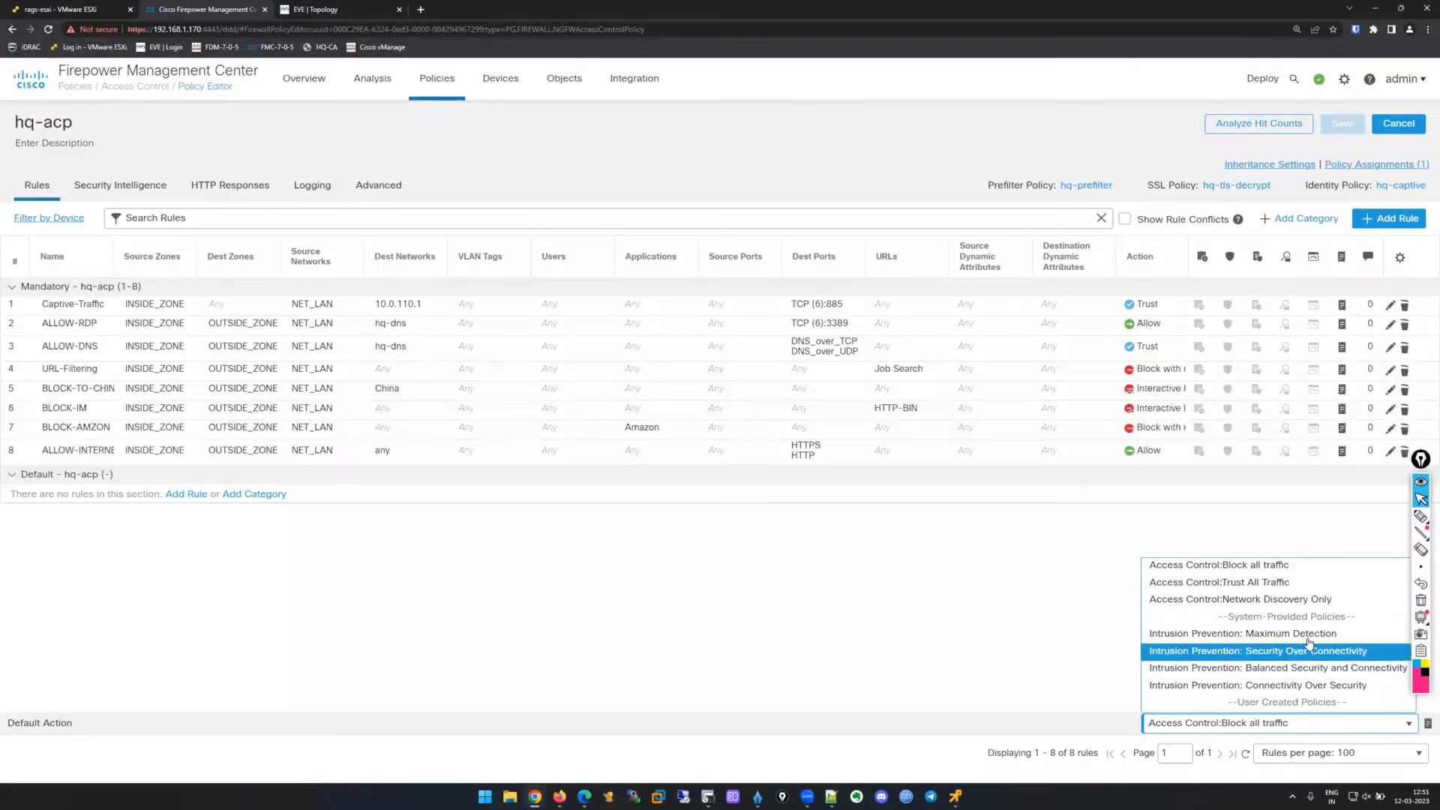
left_click(1052, 615)
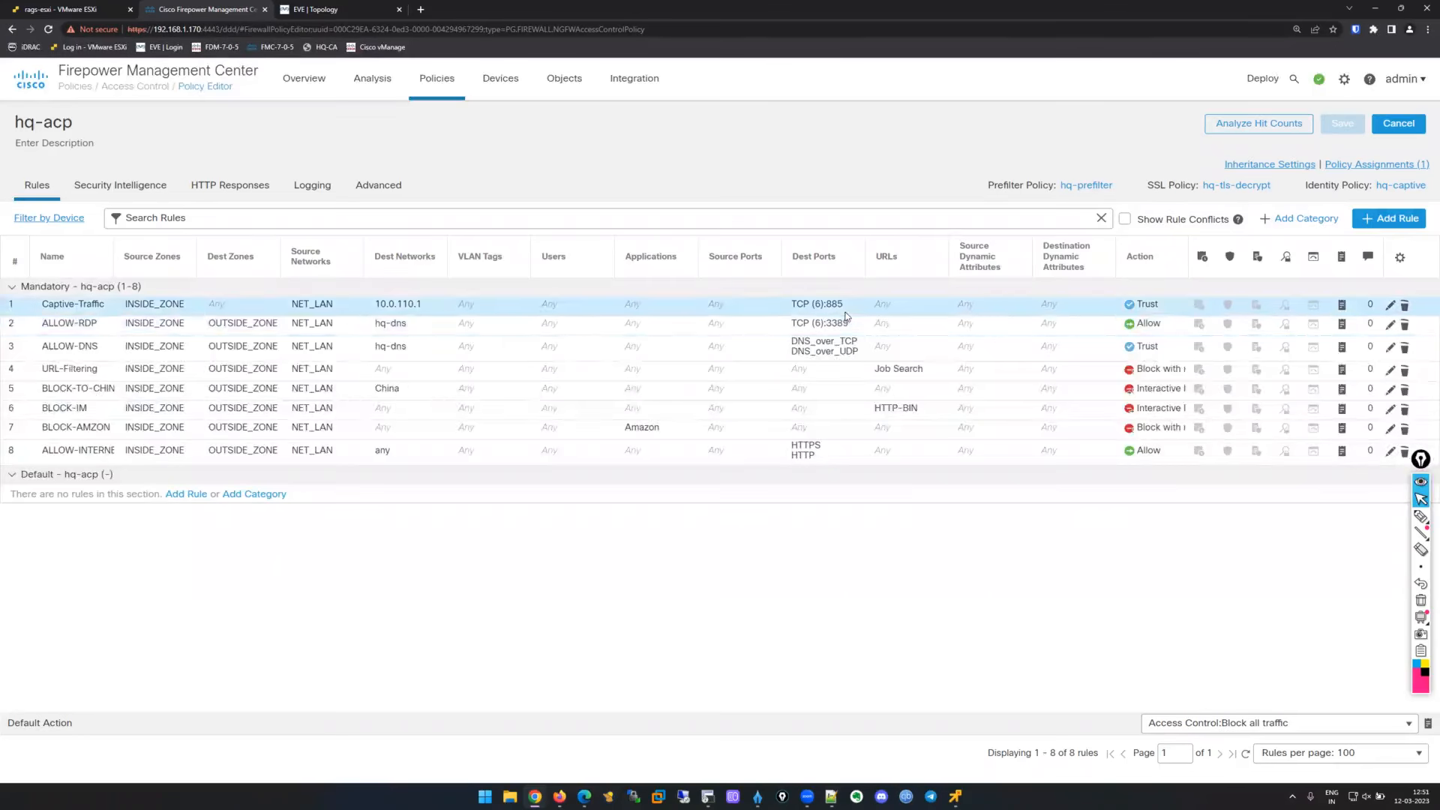
Deploy the pending policy changes to hq-ftd-01.
mouse_move(1265, 78)
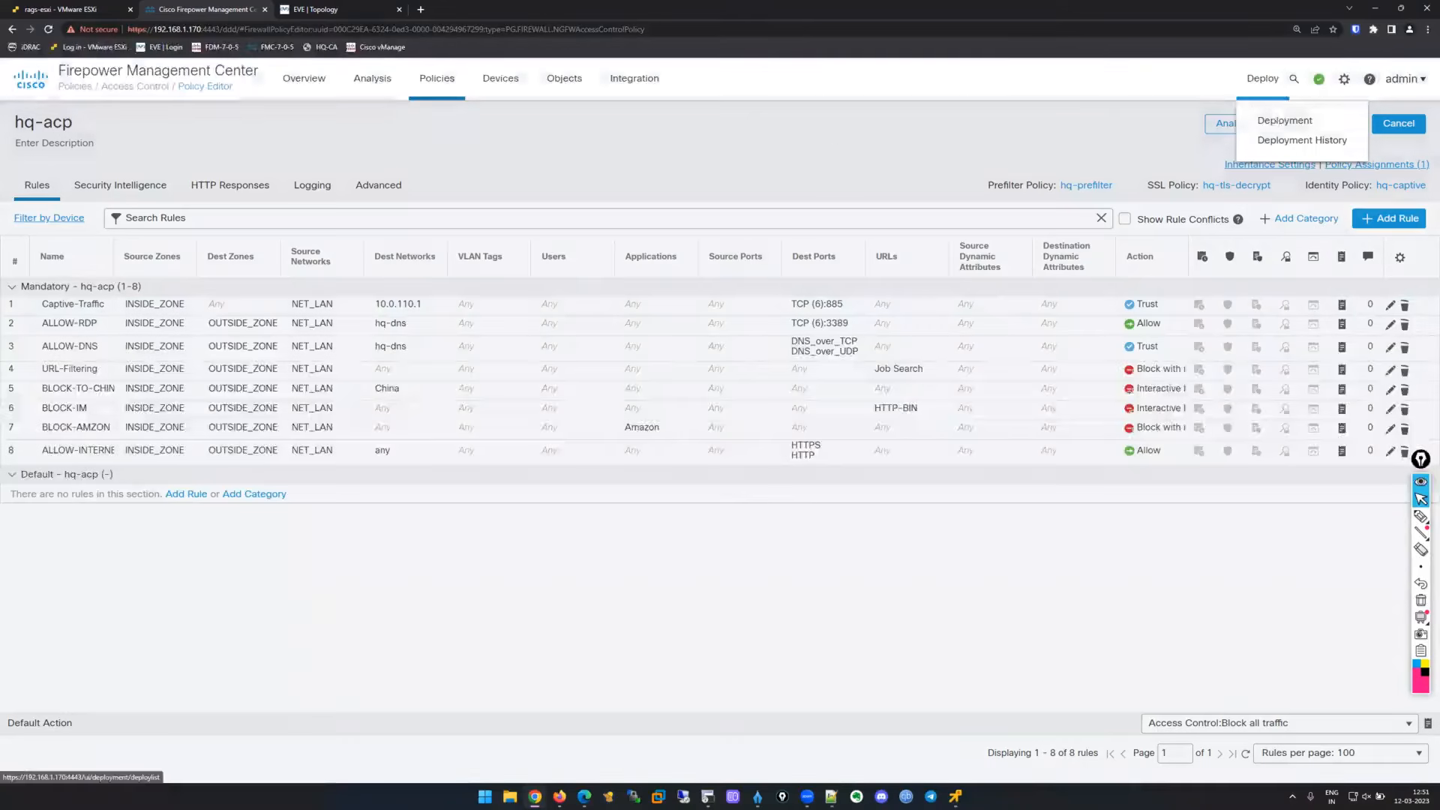
left_click(1284, 120)
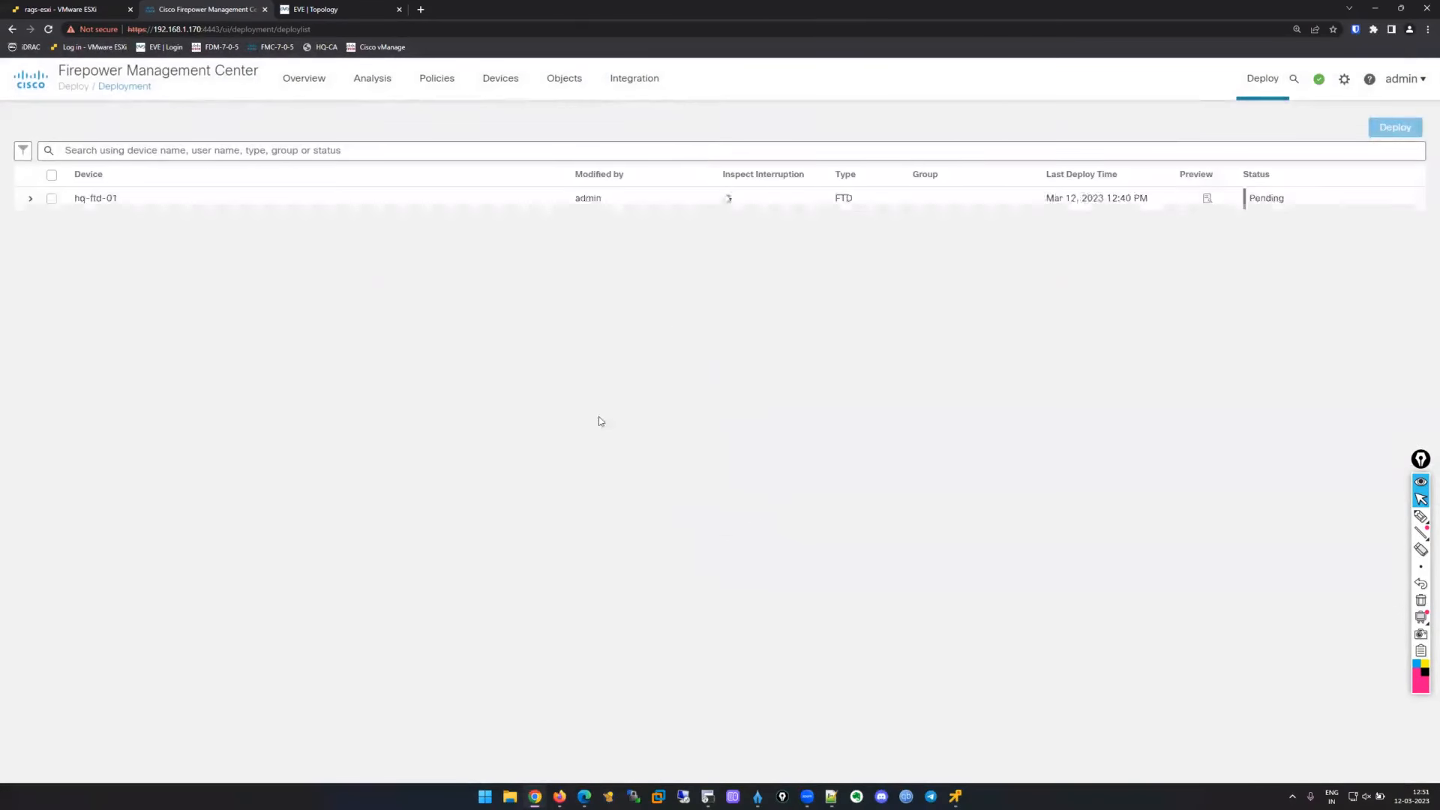
left_click(51, 199)
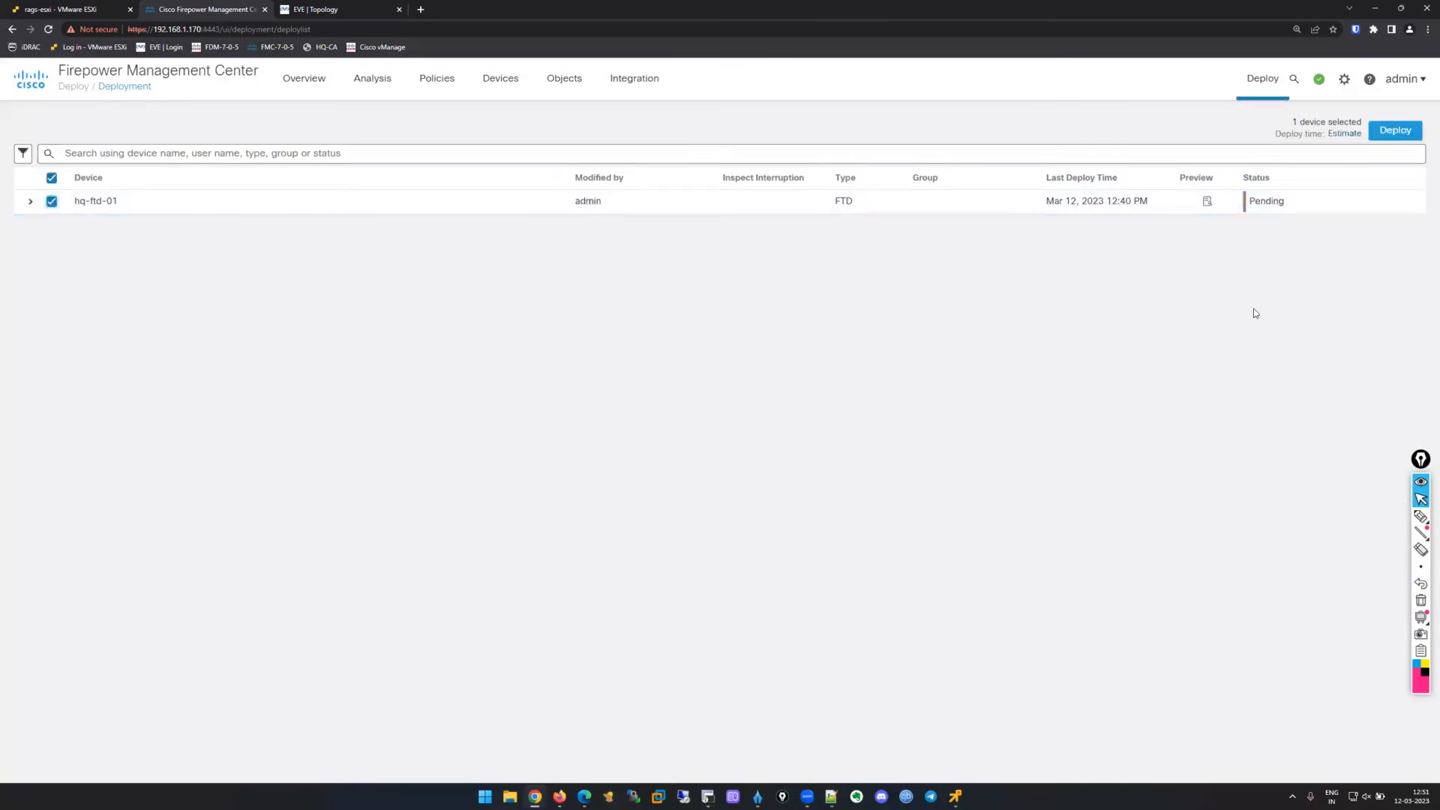
left_click(1388, 131)
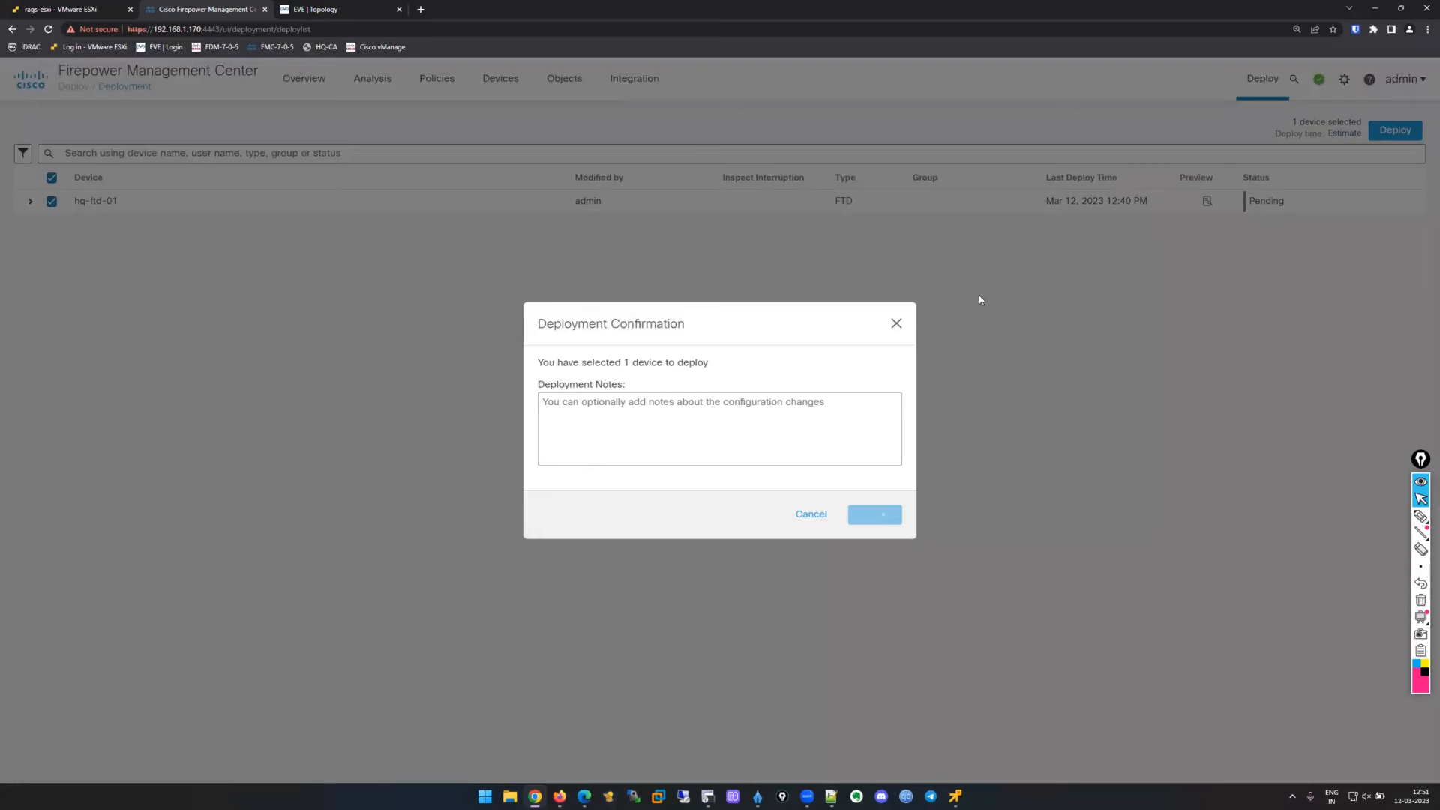
Hide the test client console and return to the deployment progress page.
mouse_move(954, 796)
left_click(1082, 700)
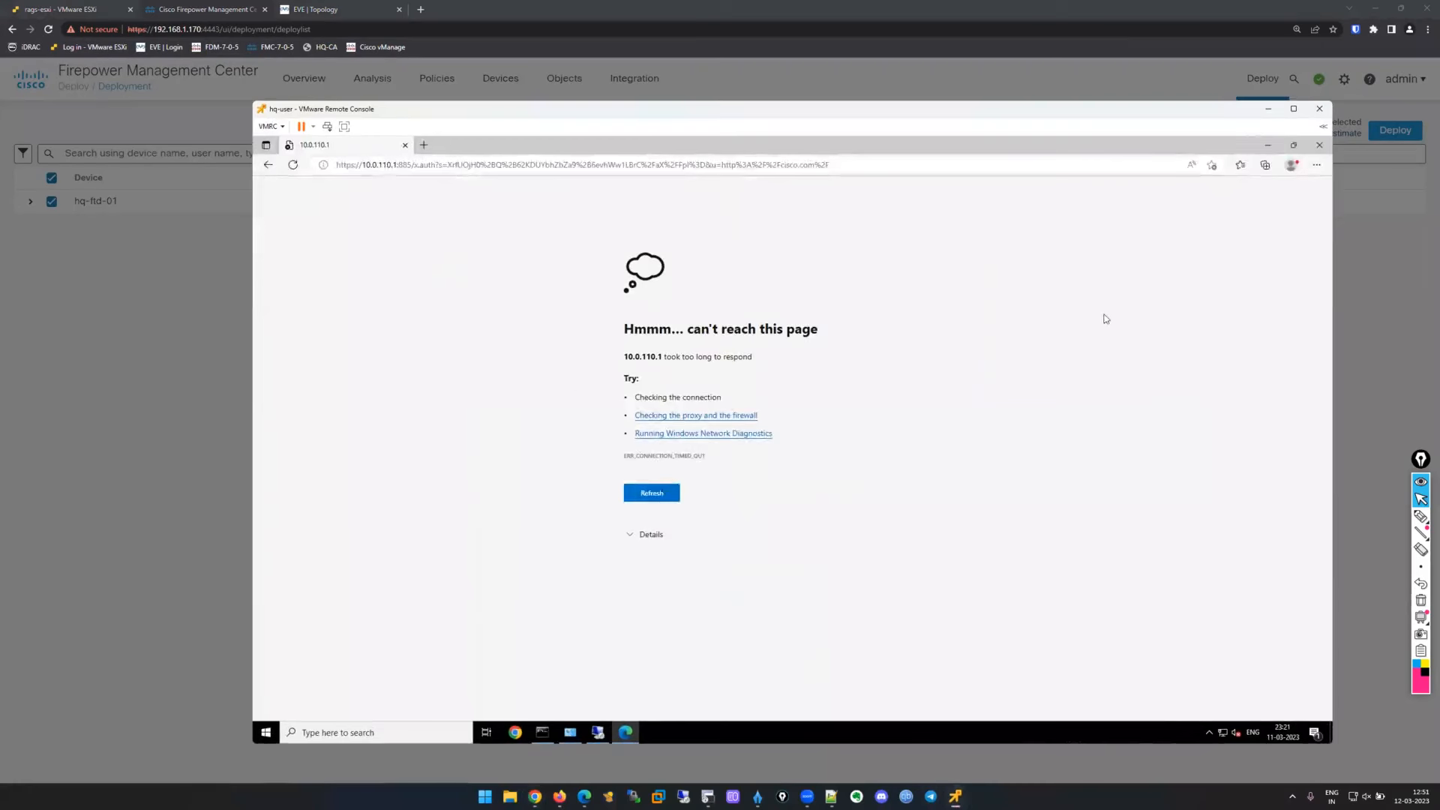
left_click(1266, 112)
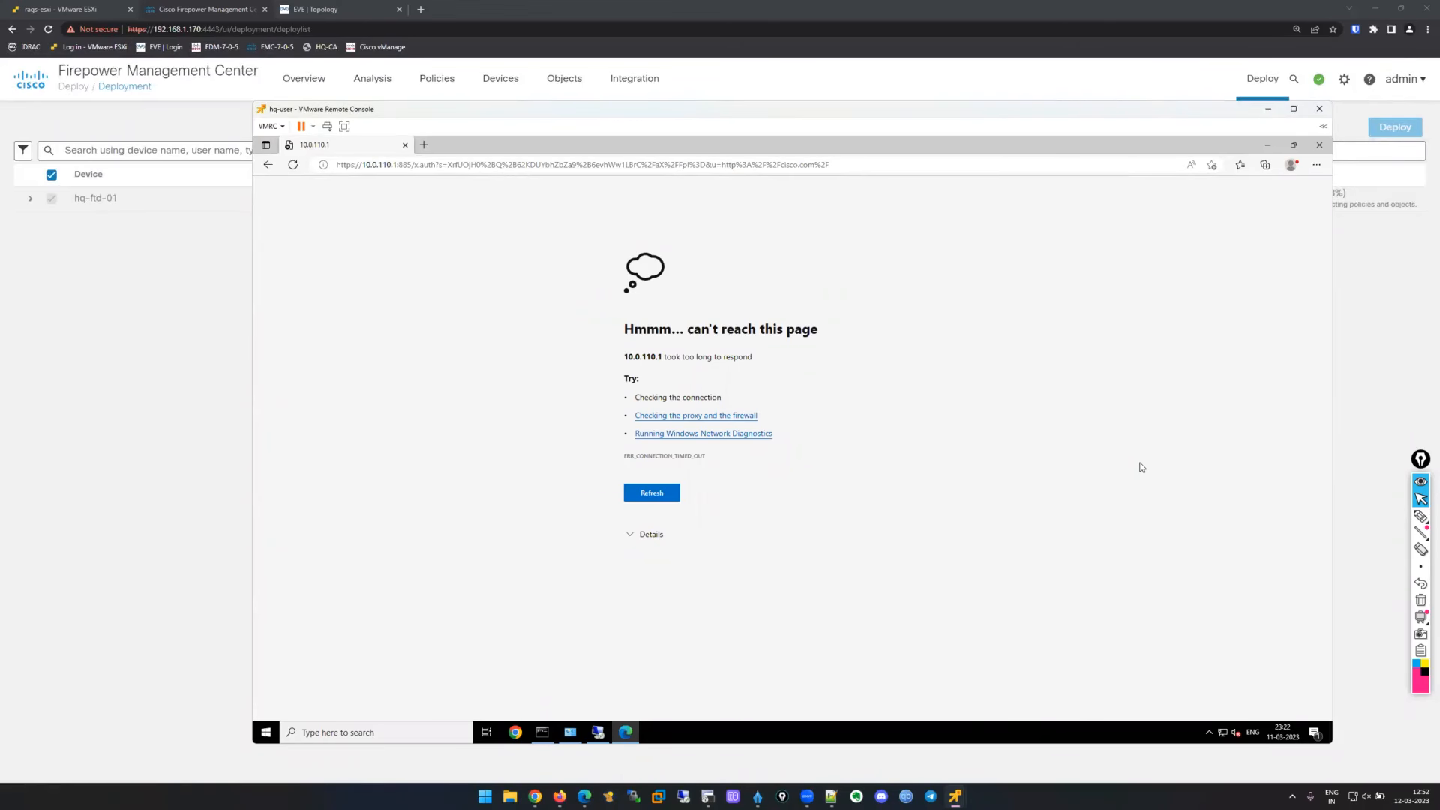
left_click(1373, 288)
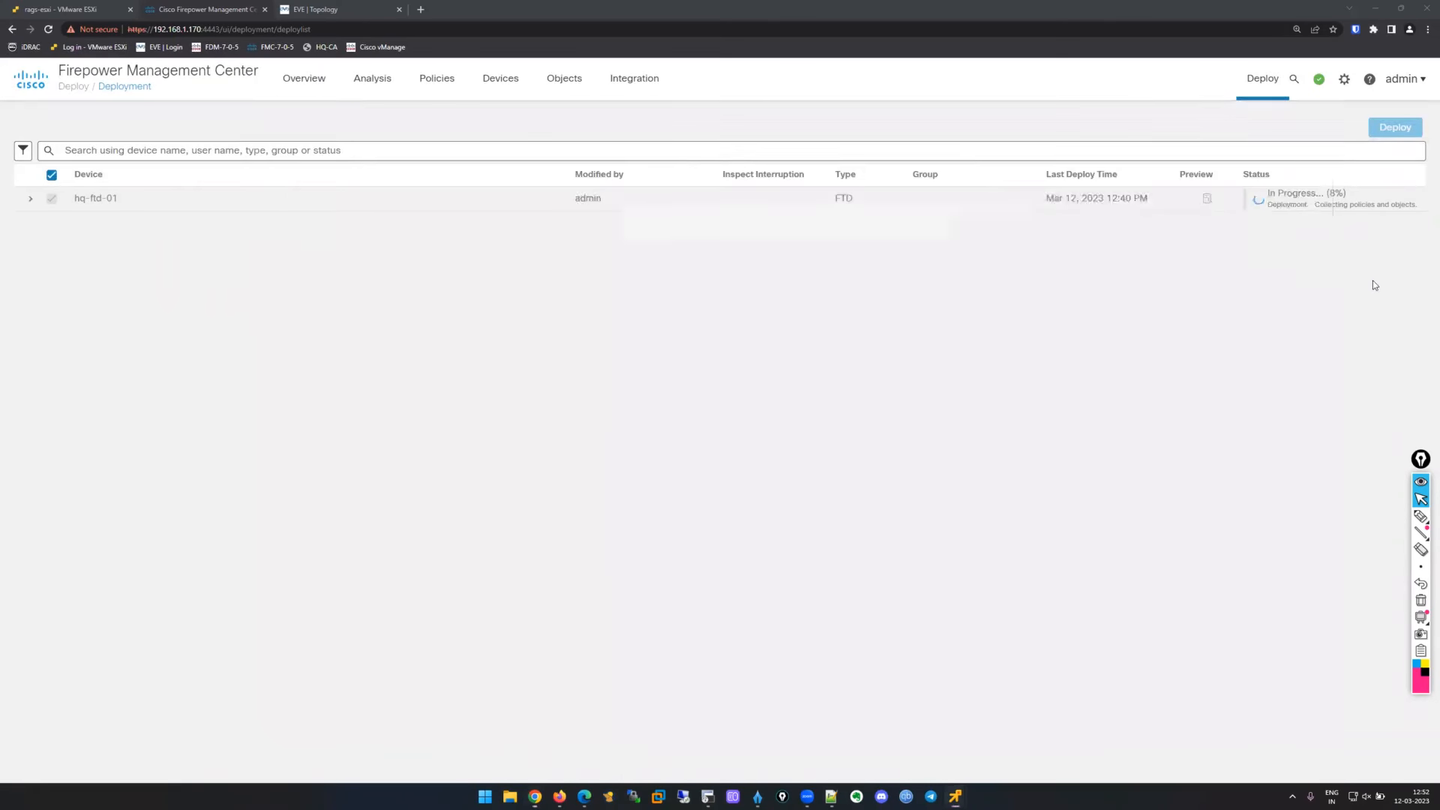
left_click(584, 797)
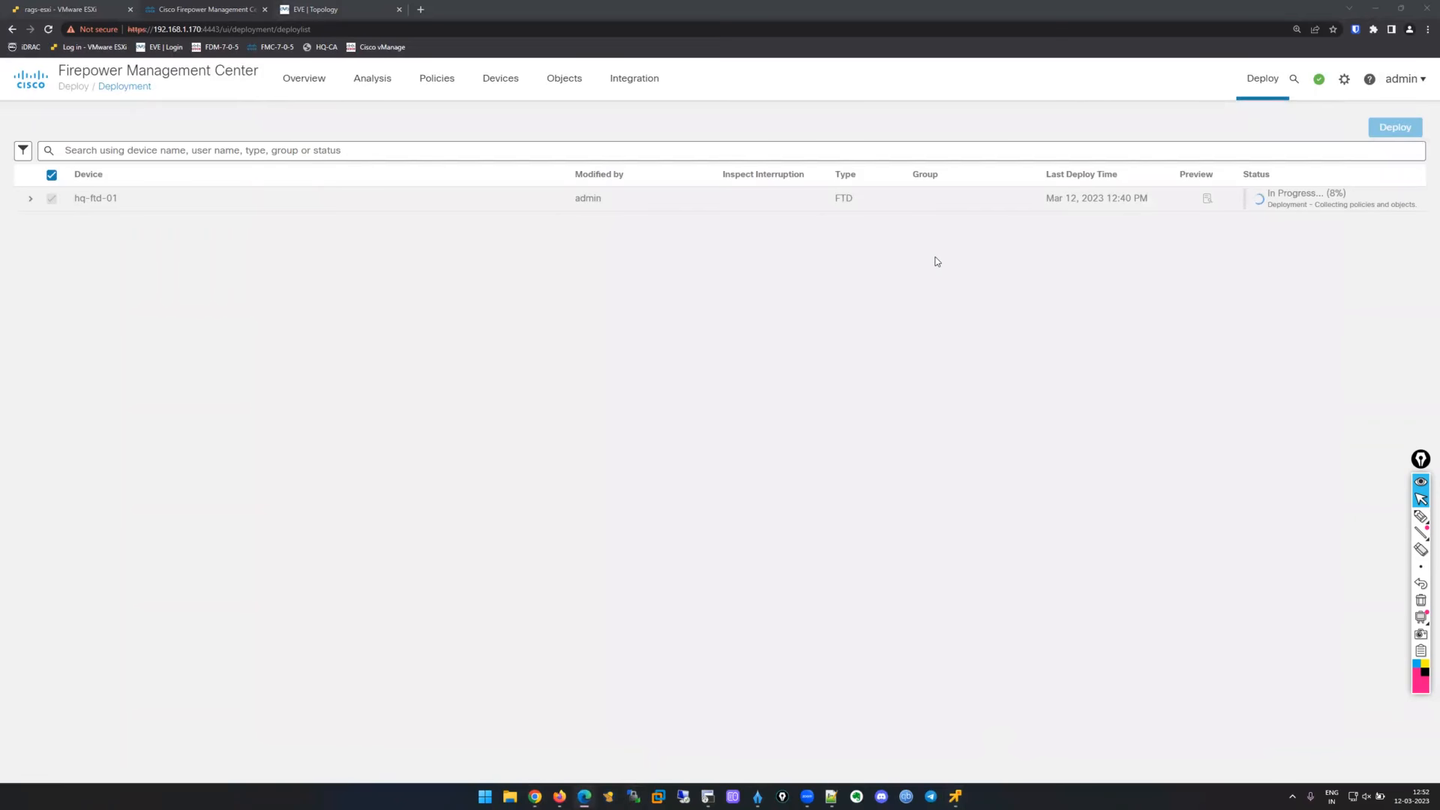
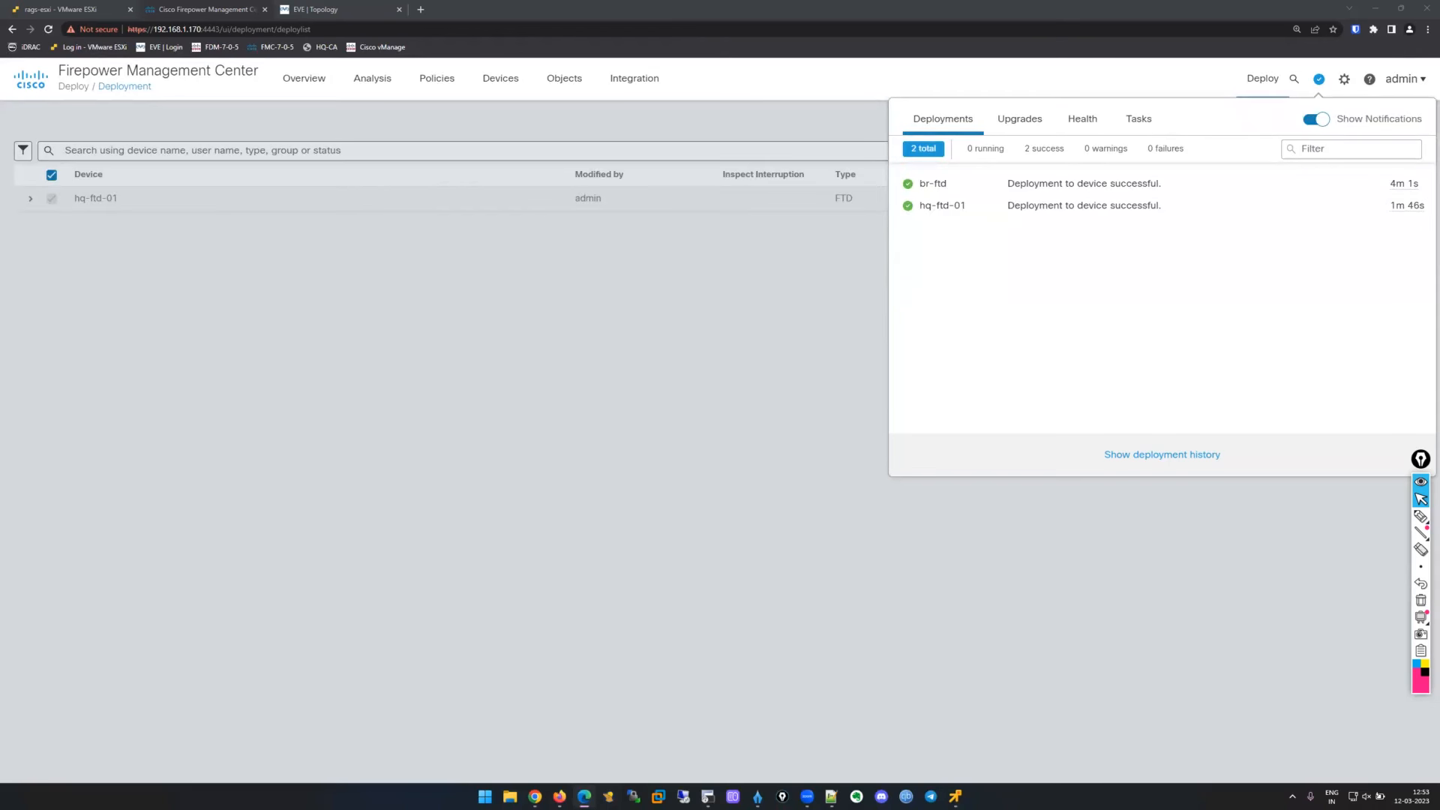
Confirm the hq-ftd-01 deployment completed, dismiss its notifications, and bring the hq-user console forward.
left_click(760, 394)
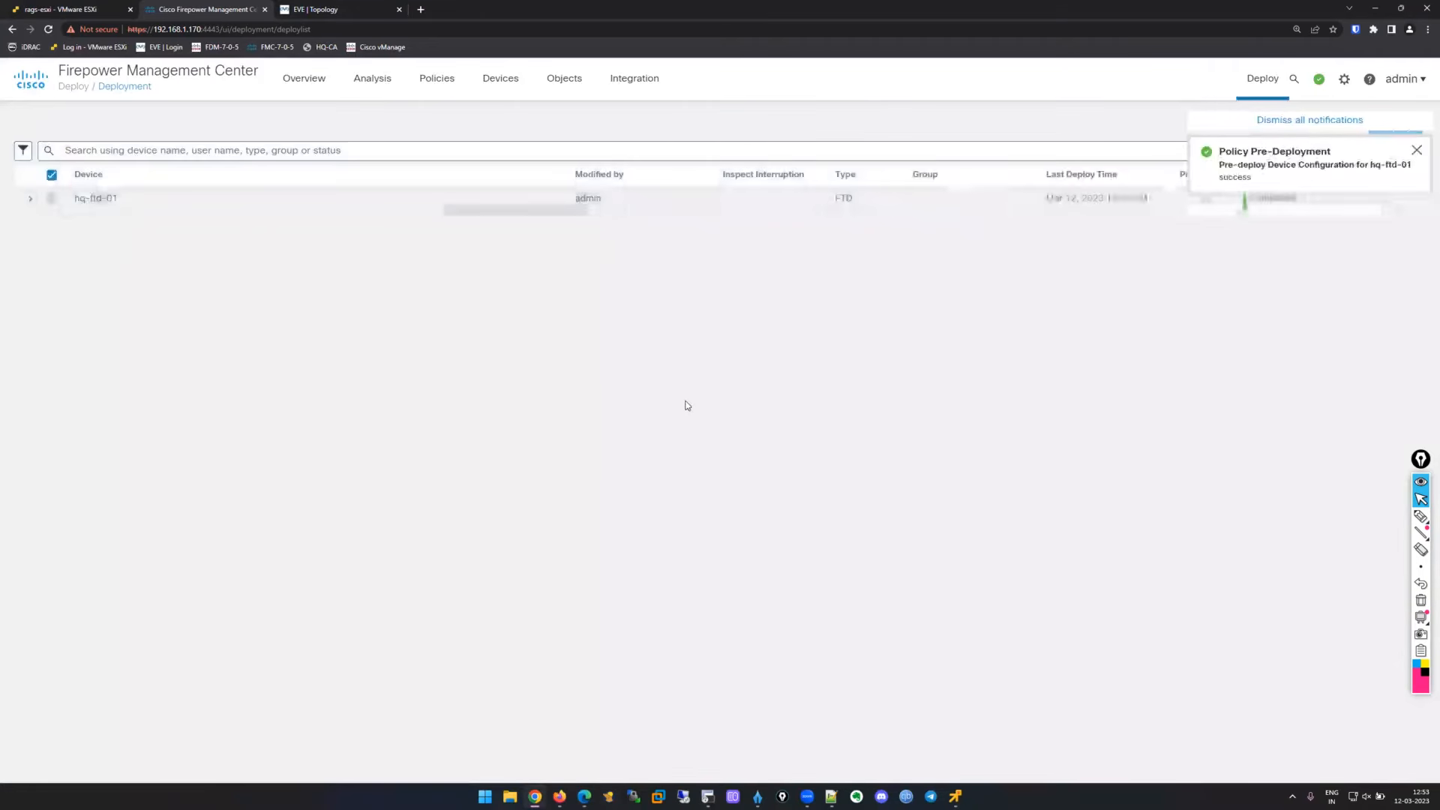
left_click(1312, 122)
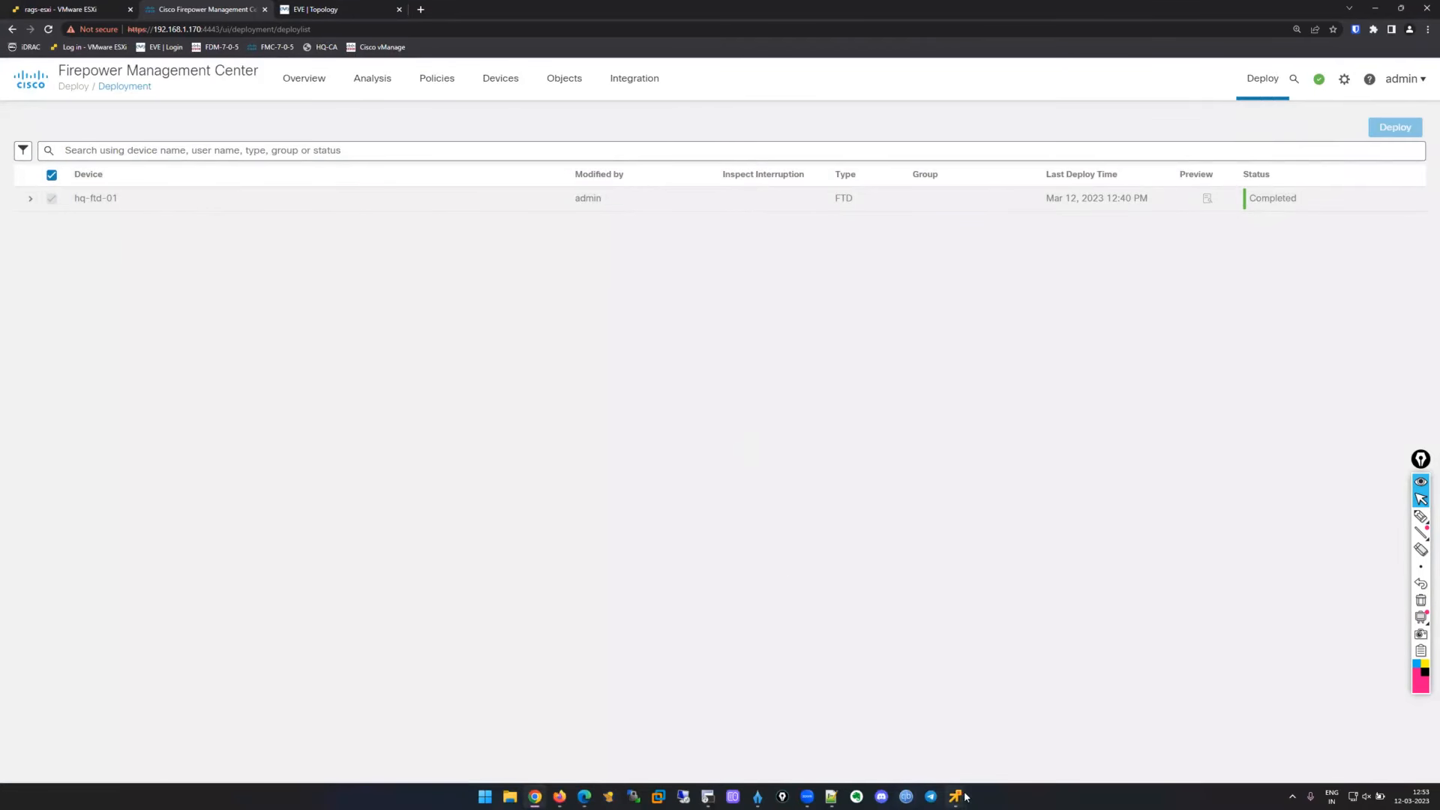
mouse_move(965, 796)
left_click(1089, 740)
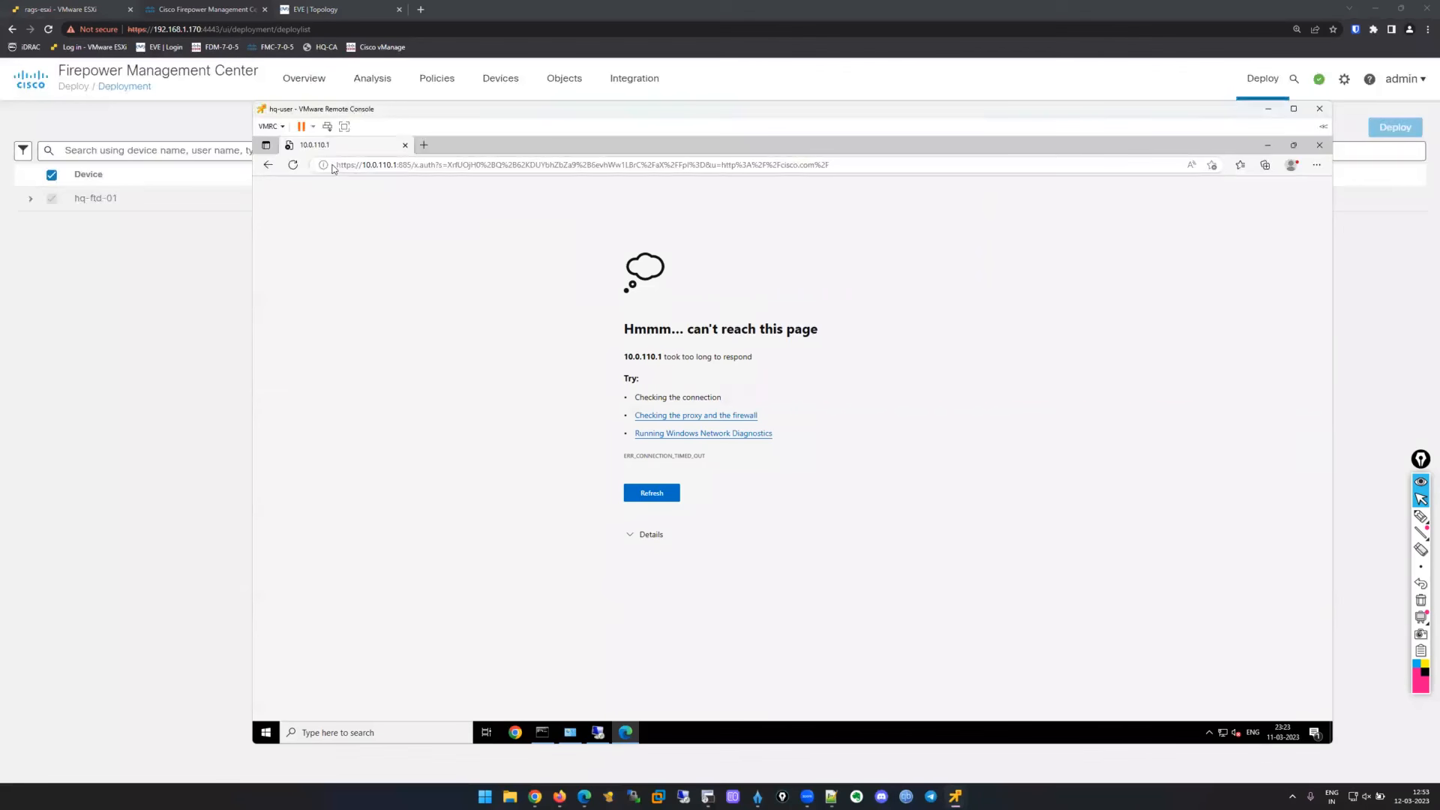
Replace the unreachable 10.0.110.1 browser tab with a new tab loading cisco.com.
left_click(399, 160)
left_click_drag(400, 159, 411, 165)
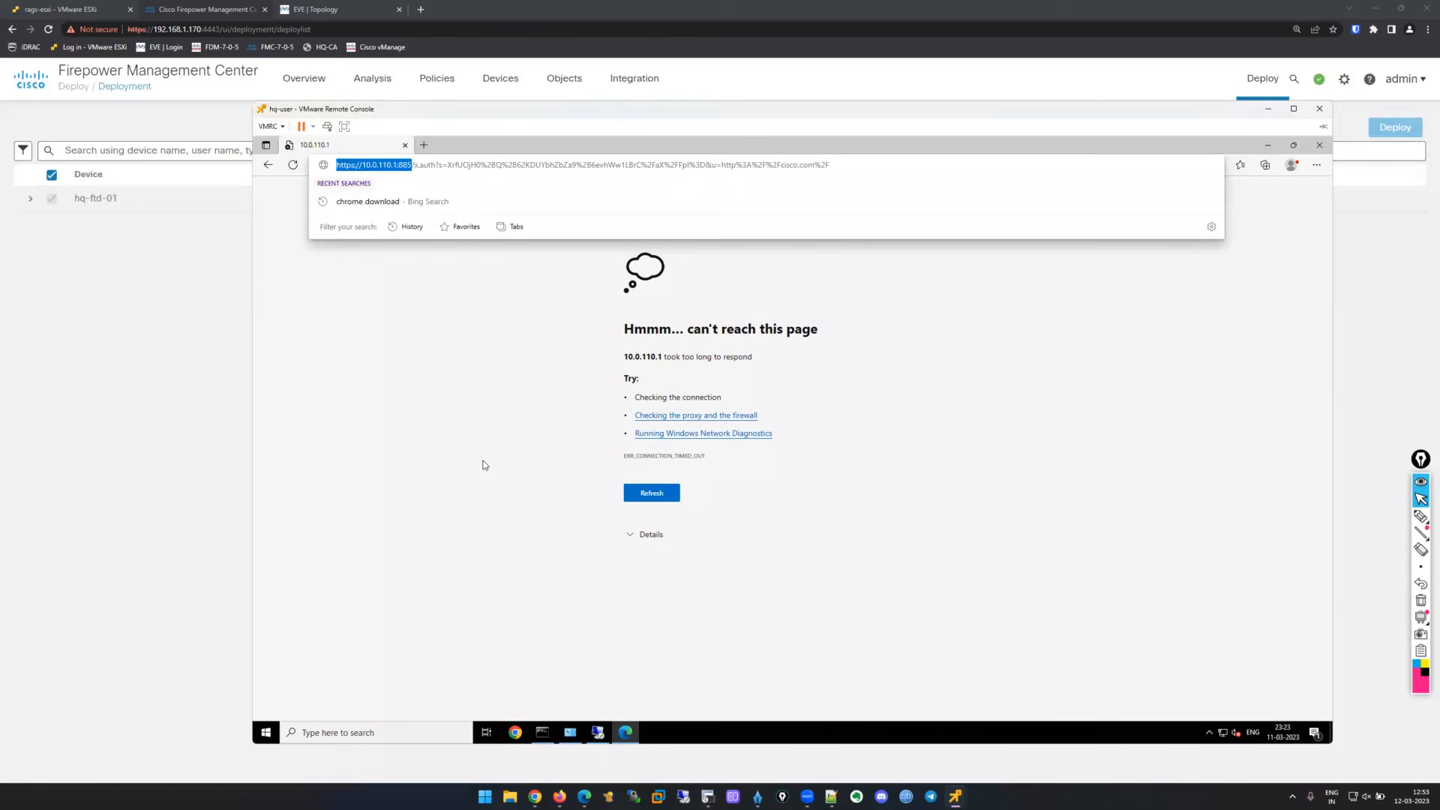
left_click(459, 335)
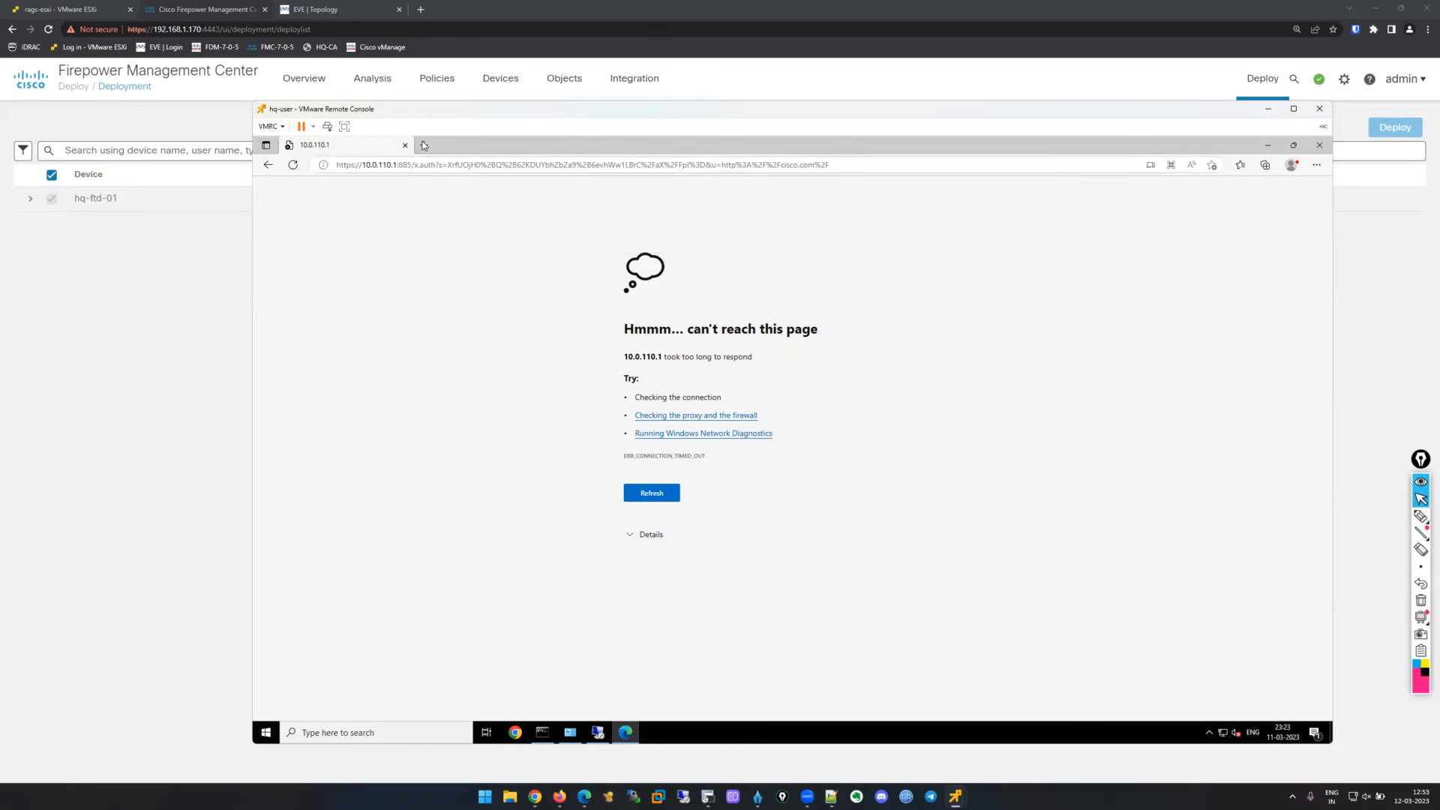
left_click(424, 144)
left_click(405, 145)
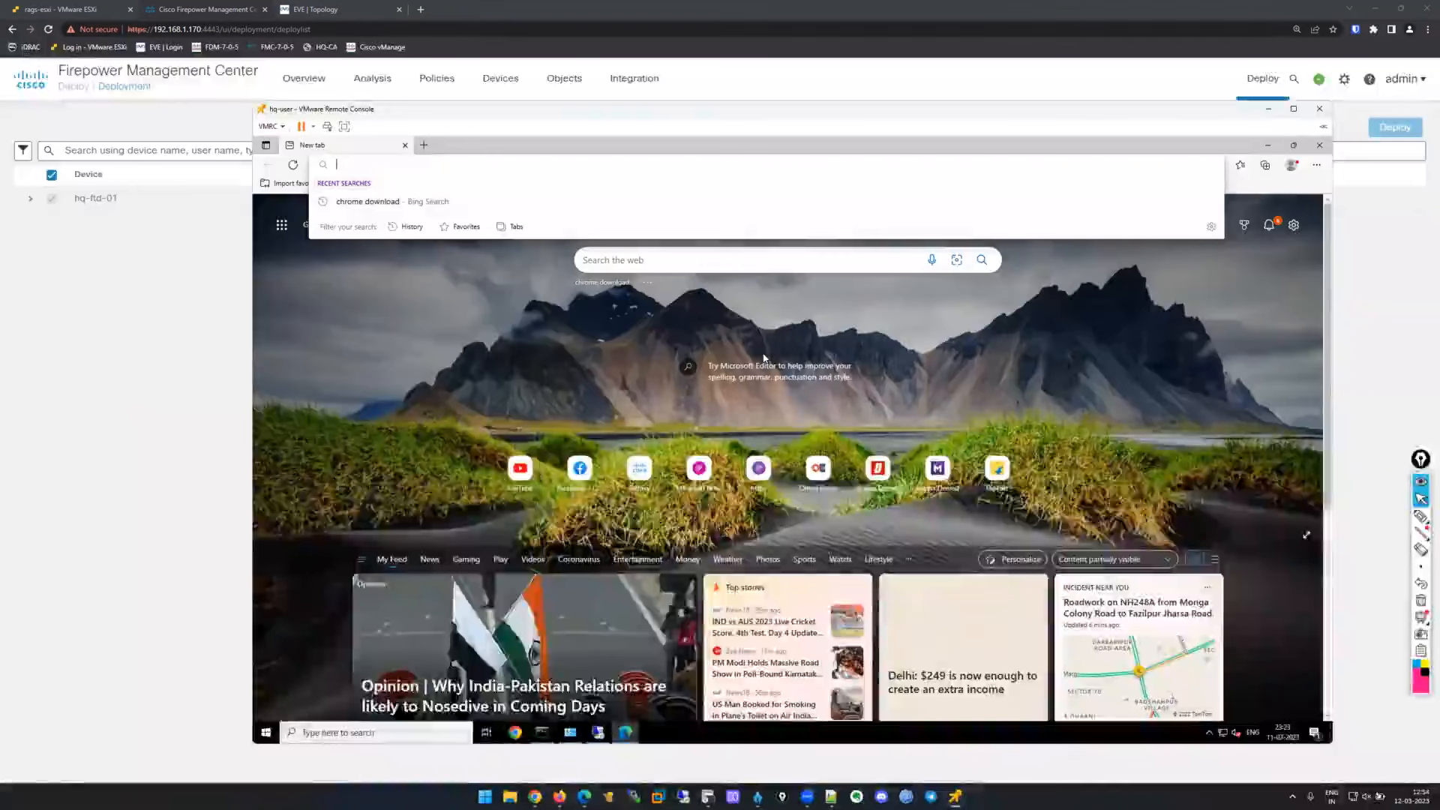
type("cisco.com")
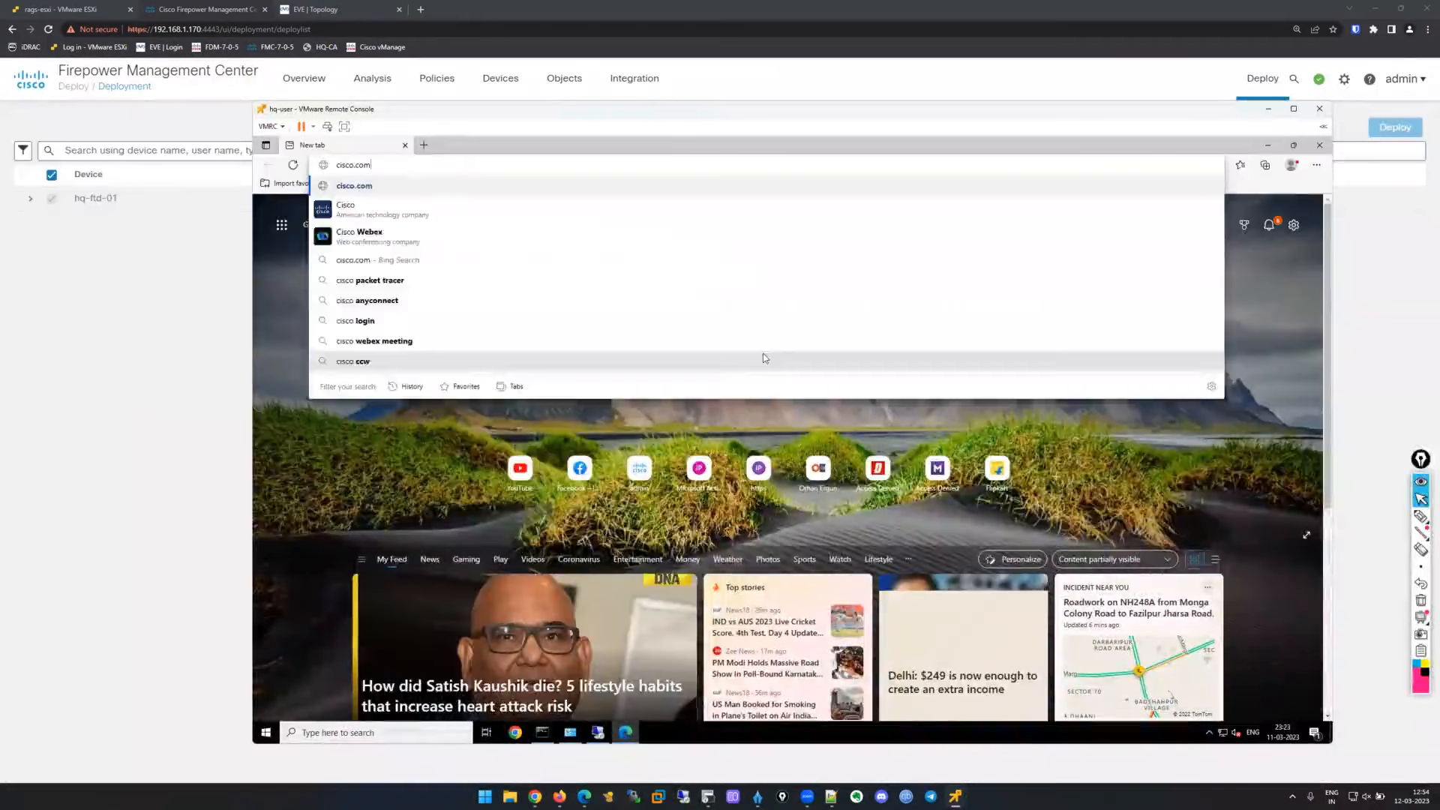
key("Return")
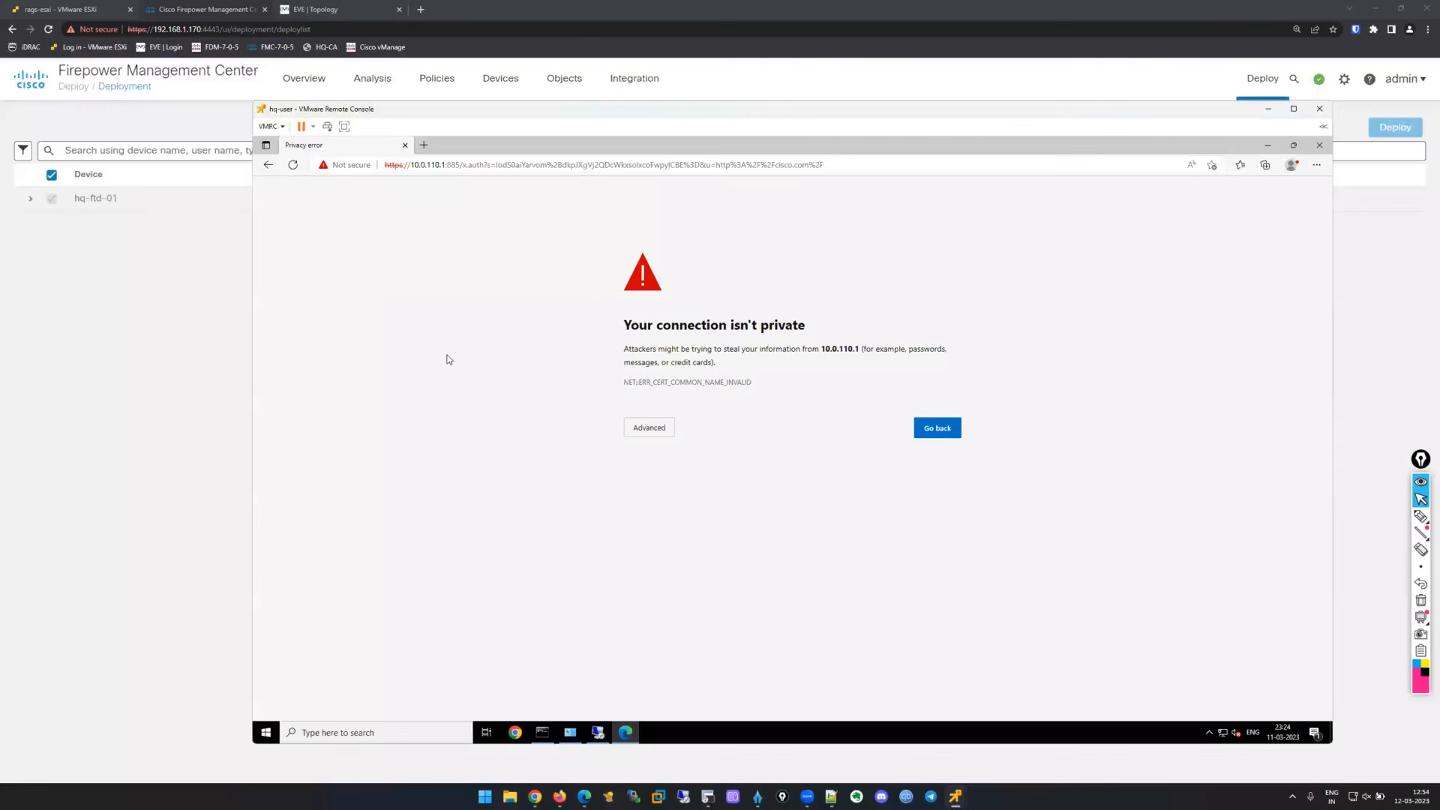
Proceed past the certificate warning to the 10.0.110.1:885 sign-in prompt, then bring hq-ad-dns-ca forward.
left_click(656, 430)
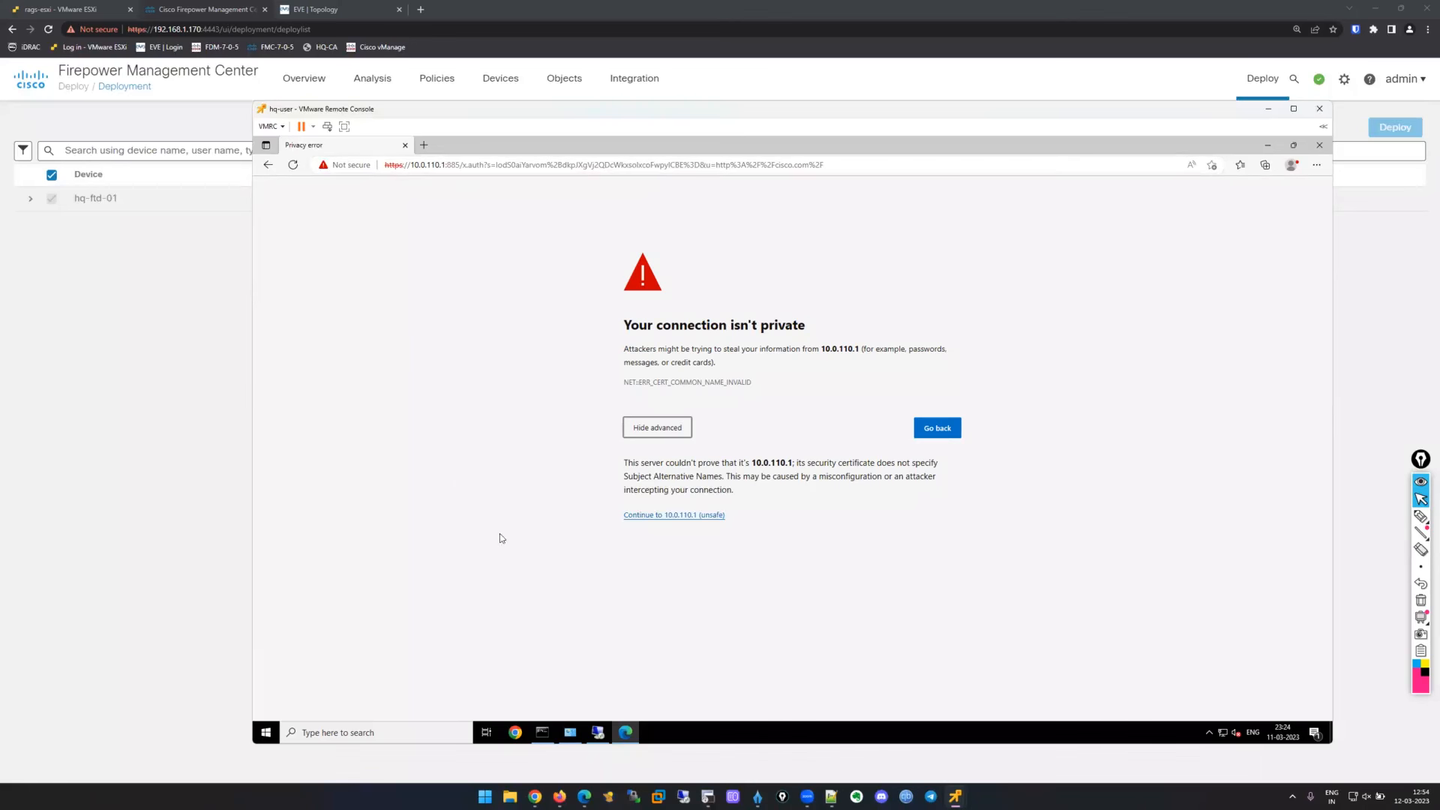
left_click(663, 515)
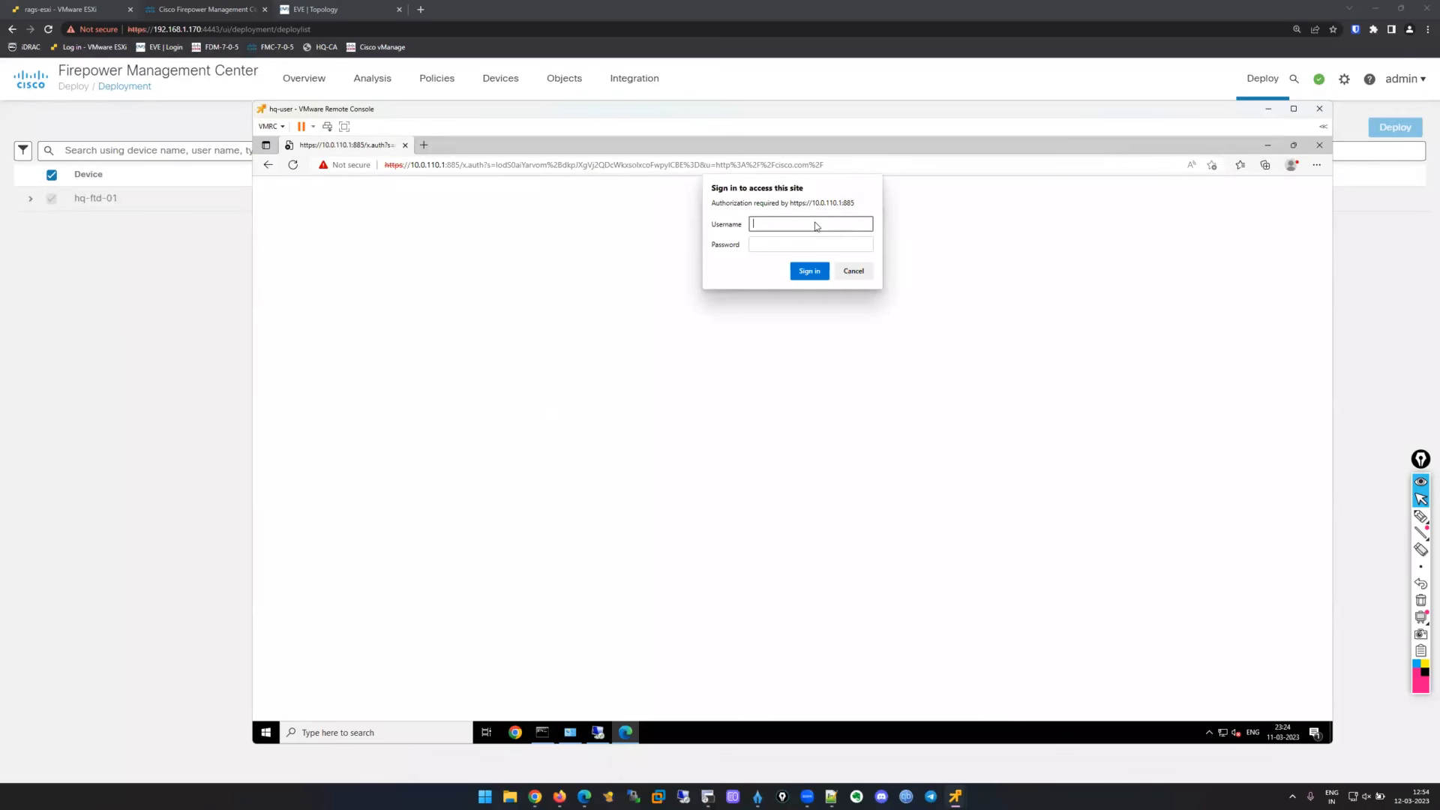
mouse_move(959, 796)
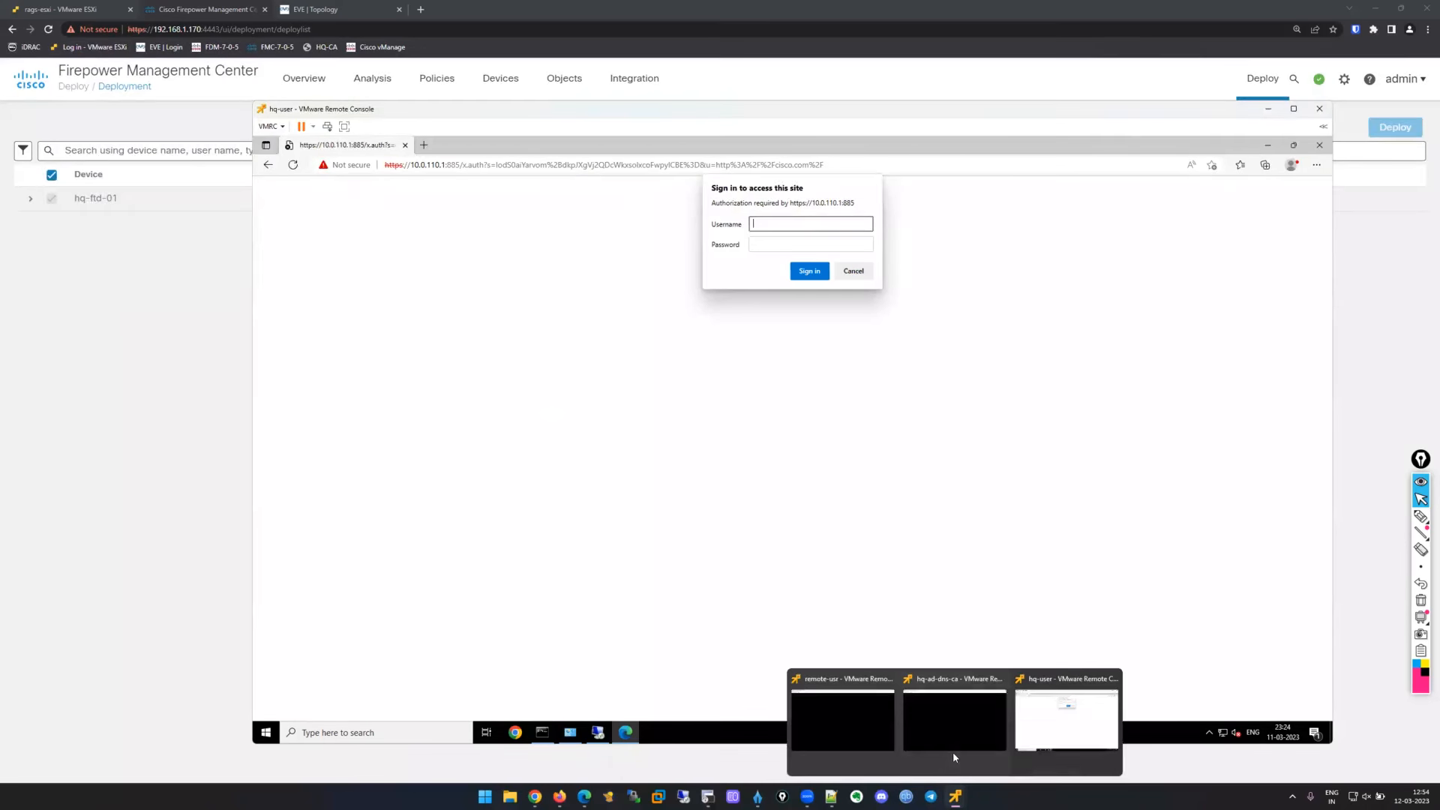
left_click(954, 716)
left_click_drag(650, 60, 799, 118)
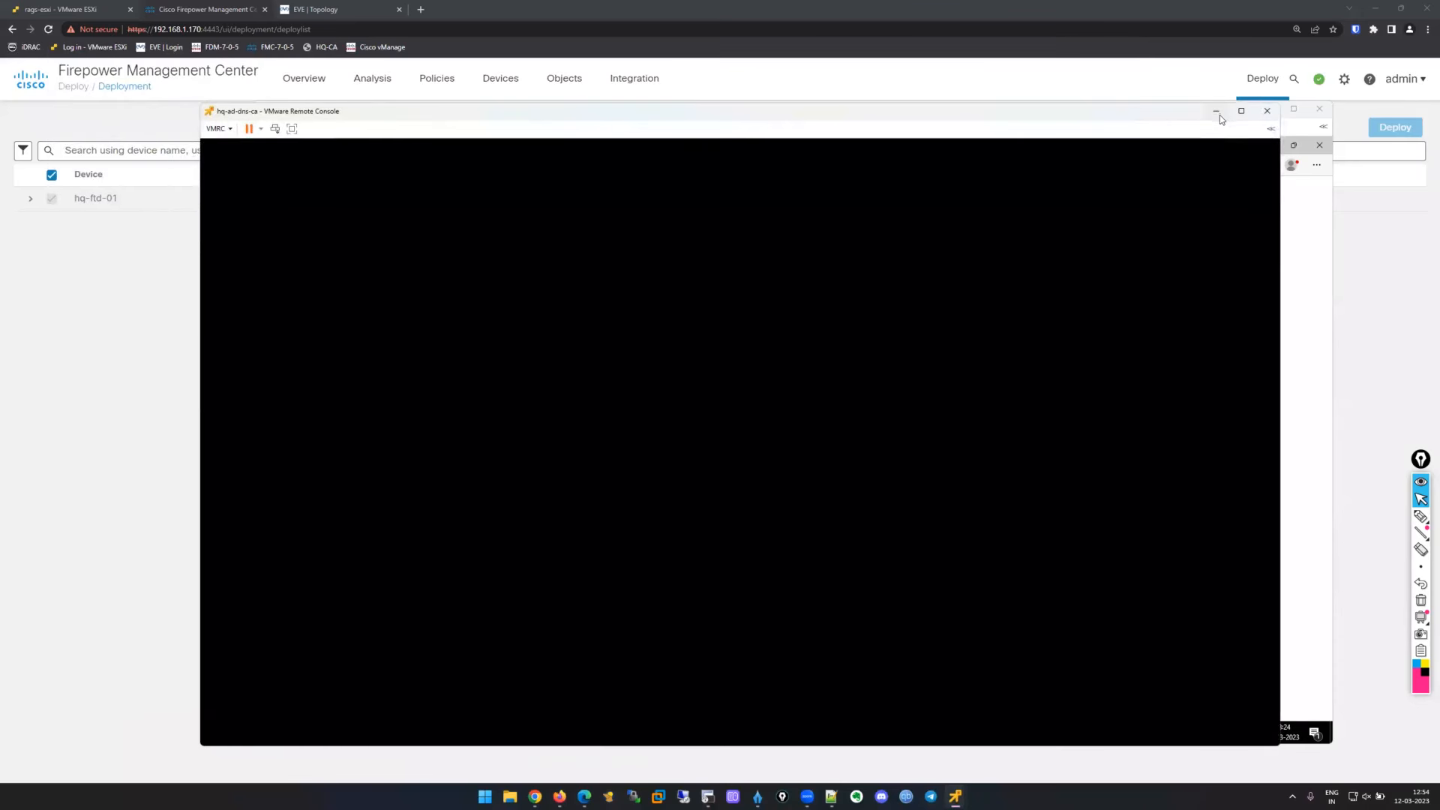
Hide hq-ad-dns-ca and clear the username typed into hq-user's sign-in prompt.
left_click(1217, 111)
type("adam.")
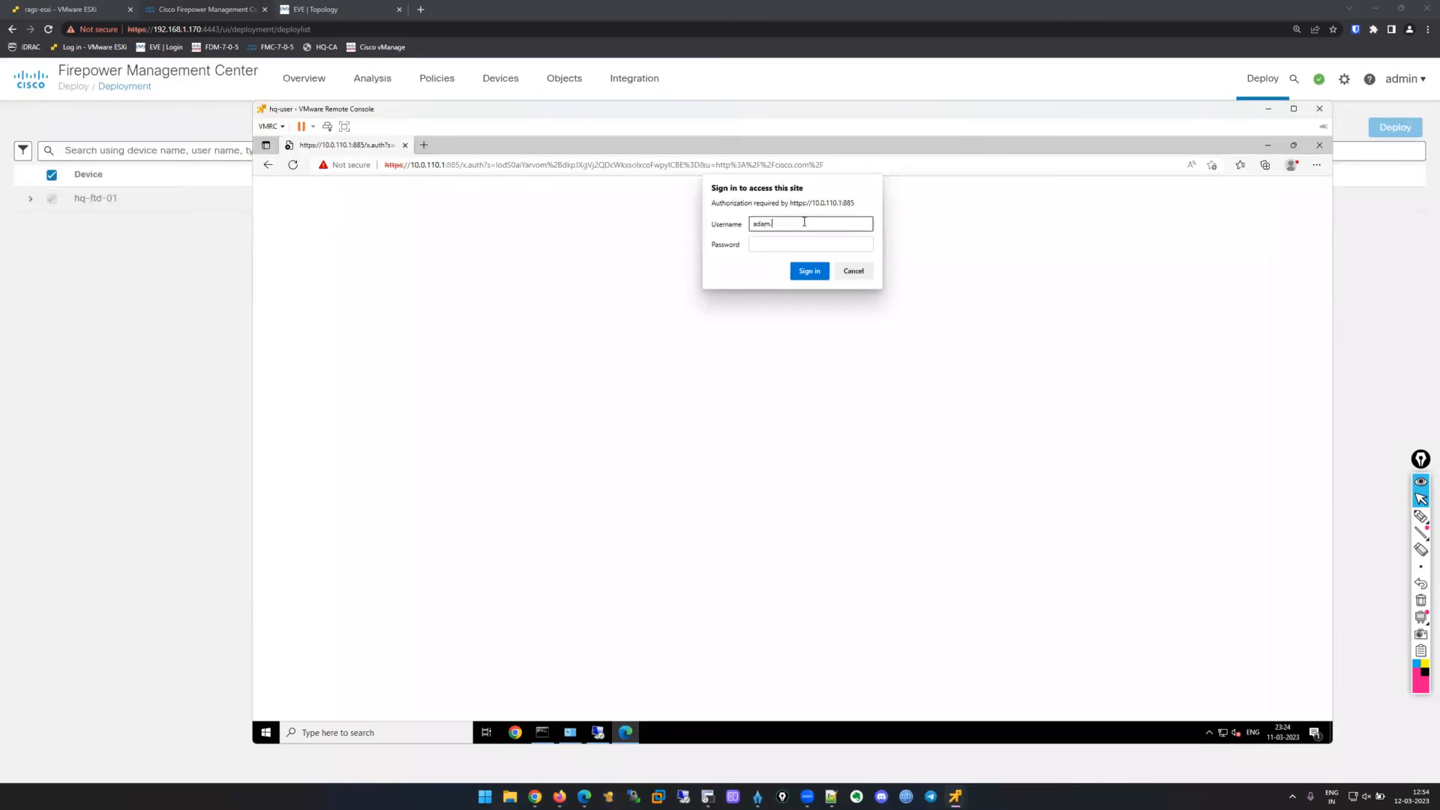
type("wal")
key("BackSpace")
key("BackSpace")
key("BackSpace")
key("BackSpace")
key("BackSpace")
key("BackSpace")
key("BackSpace")
key("BackSpace")
Sign in to hq-ad-dns-ca as Administrator and open Active Directory Users and Computers.
left_click(955, 796)
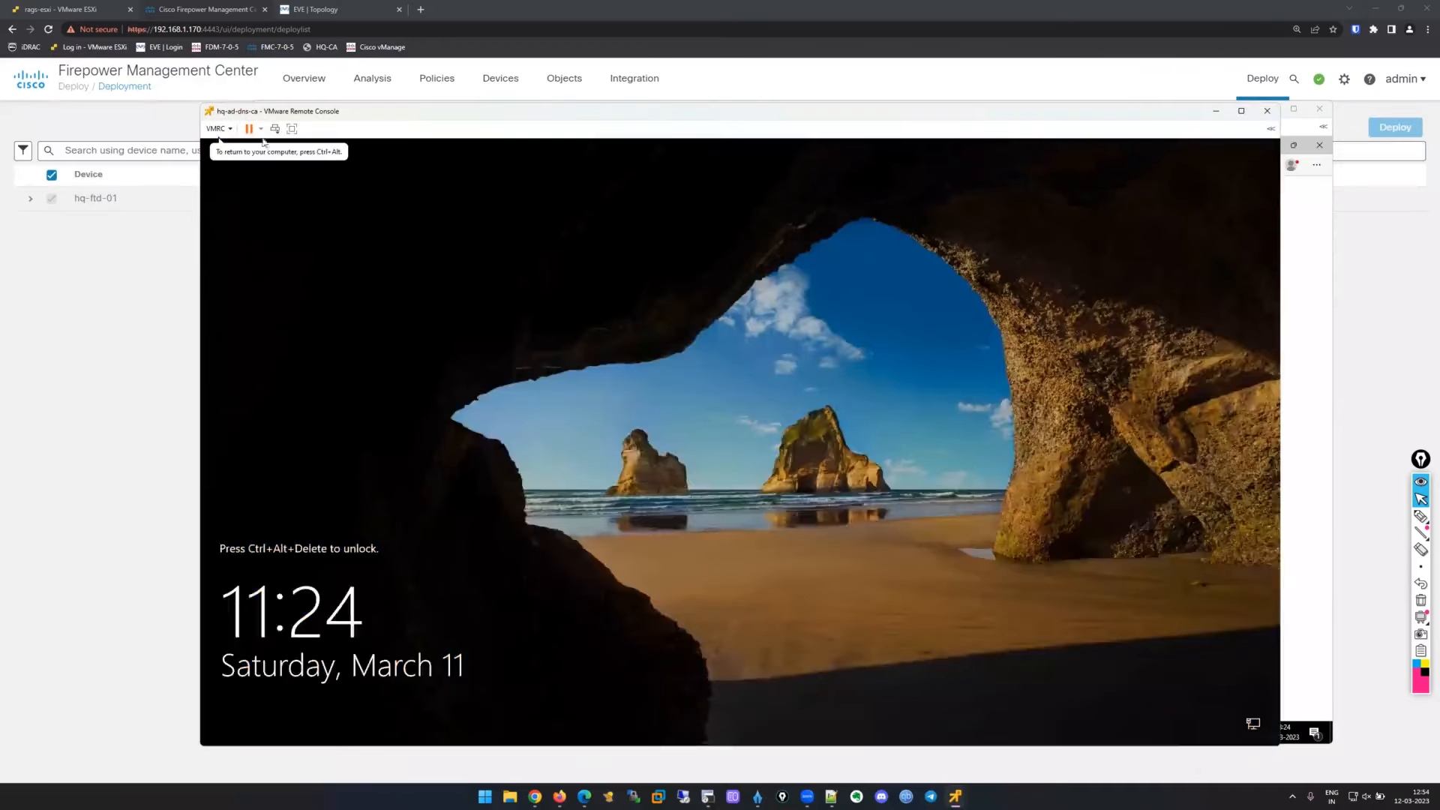
left_click(275, 129)
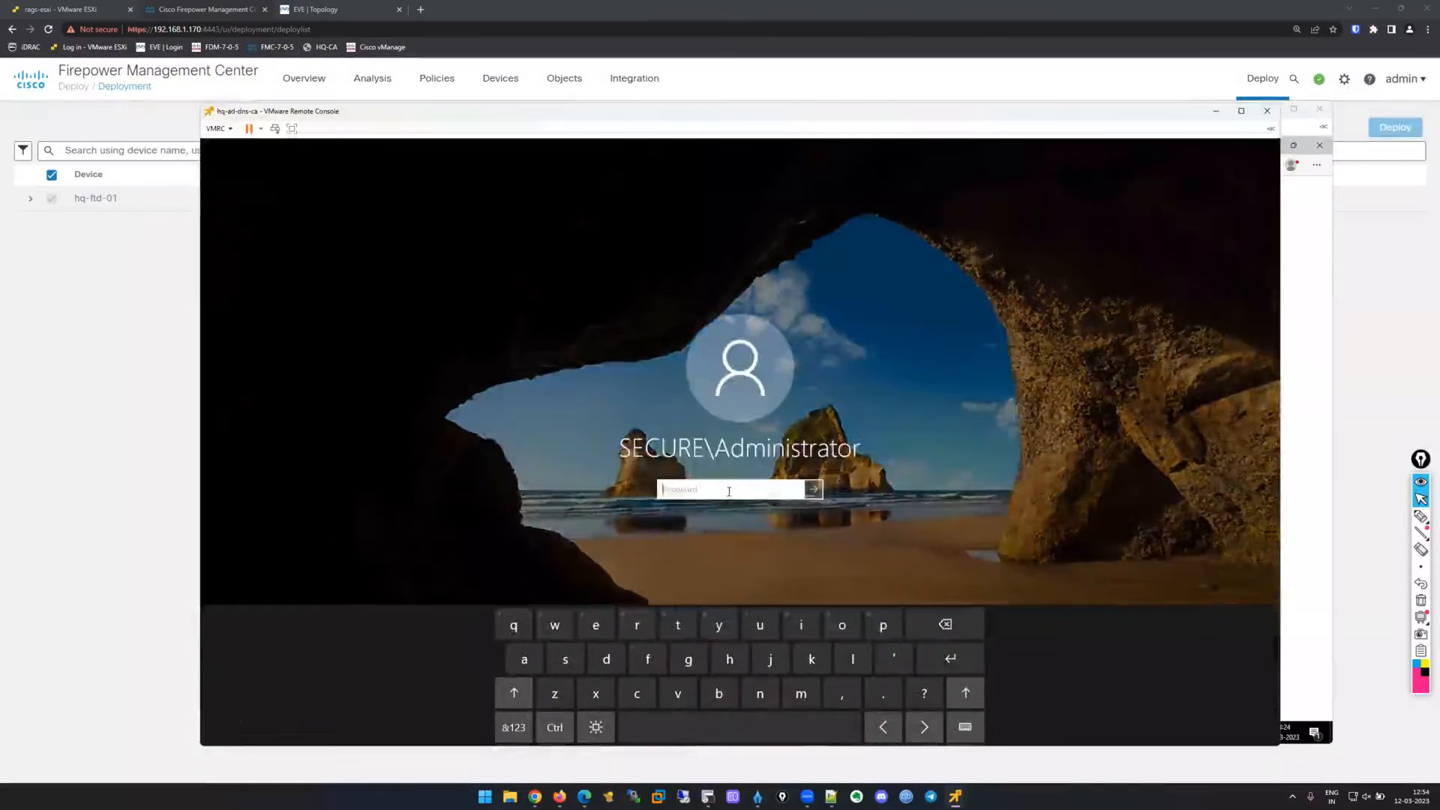
type("***********")
key("Return")
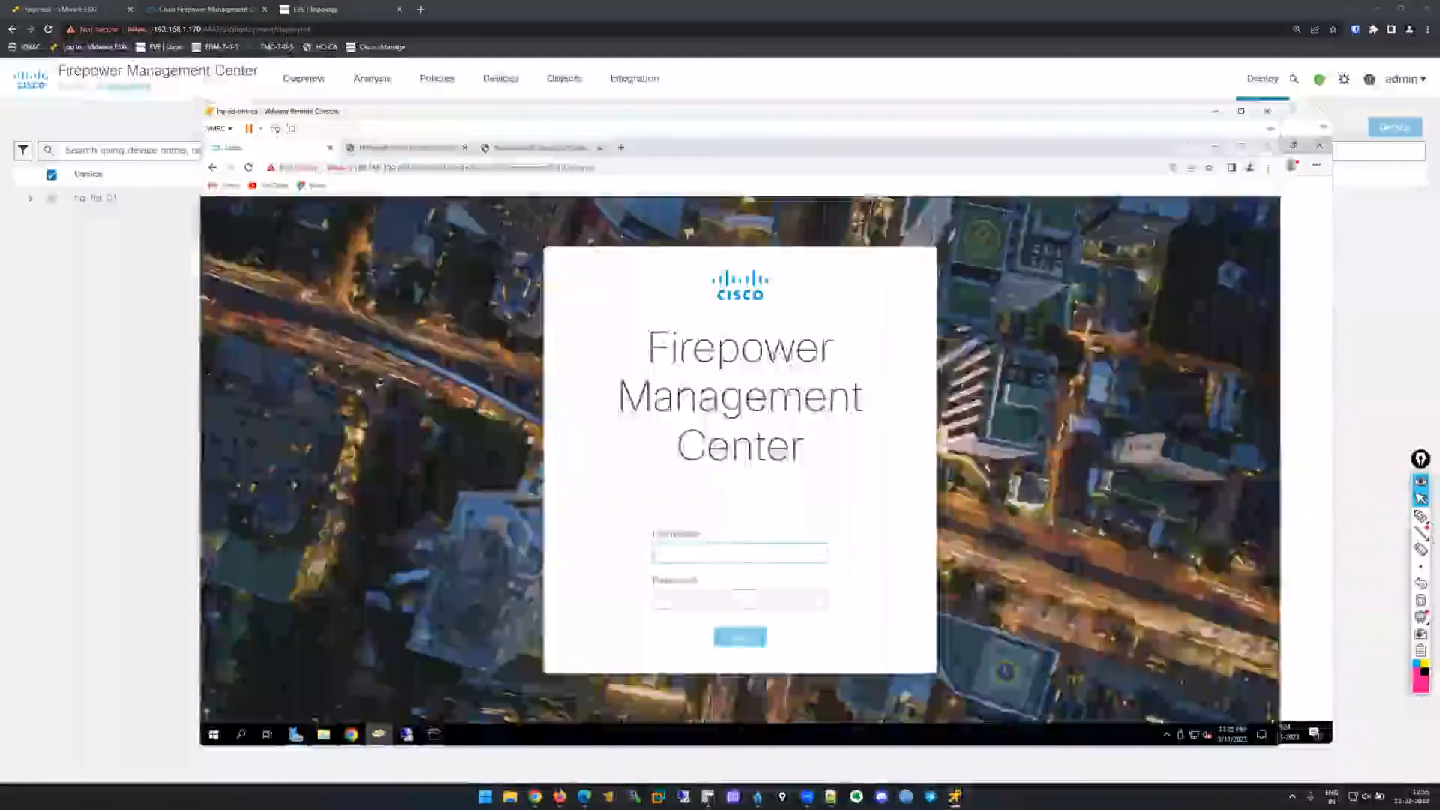
left_click(380, 736)
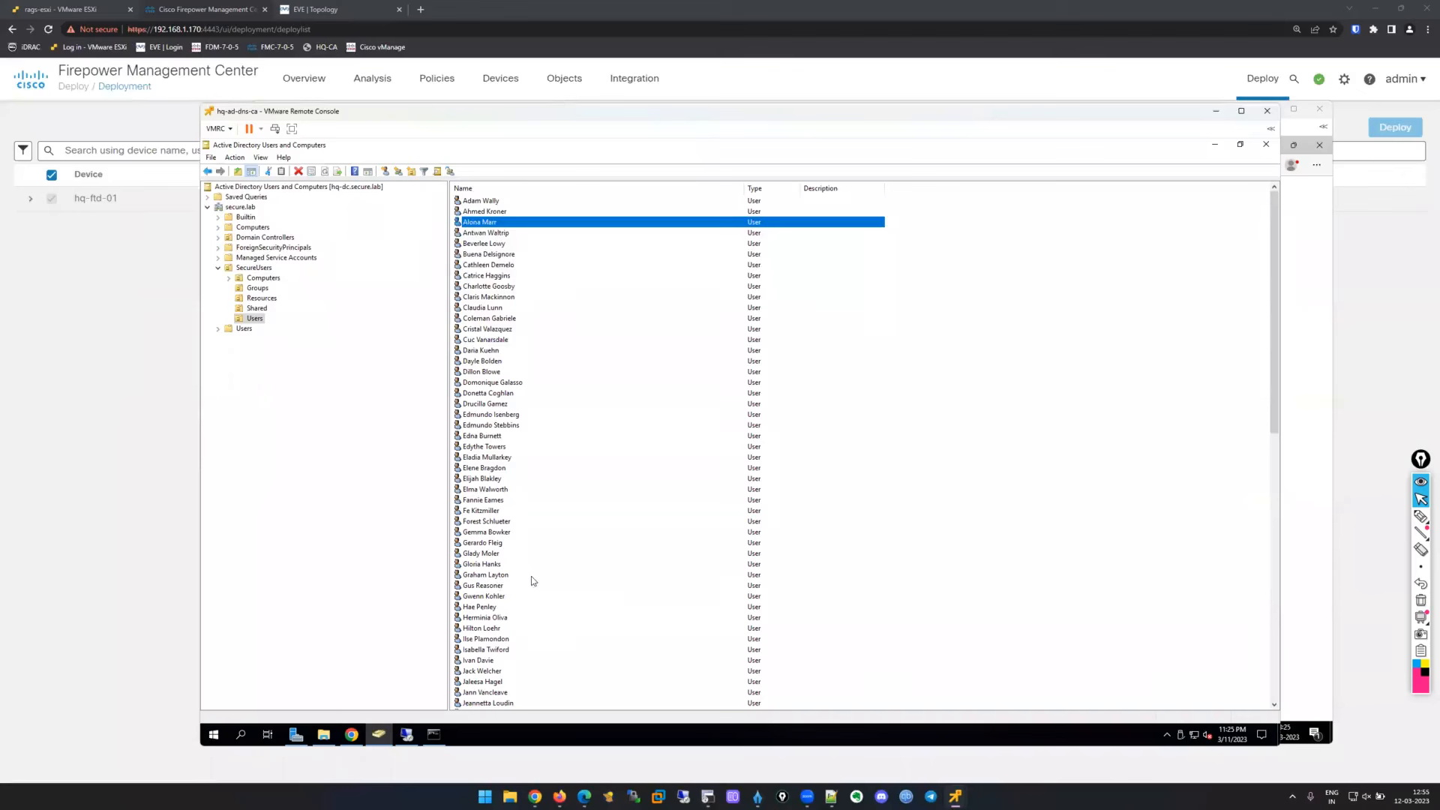
Reset a SecureUsers account's password without forcing a change at next logon.
left_click(474, 661)
scroll(608, 466, "down", 2)
scroll(612, 525, "down", 2)
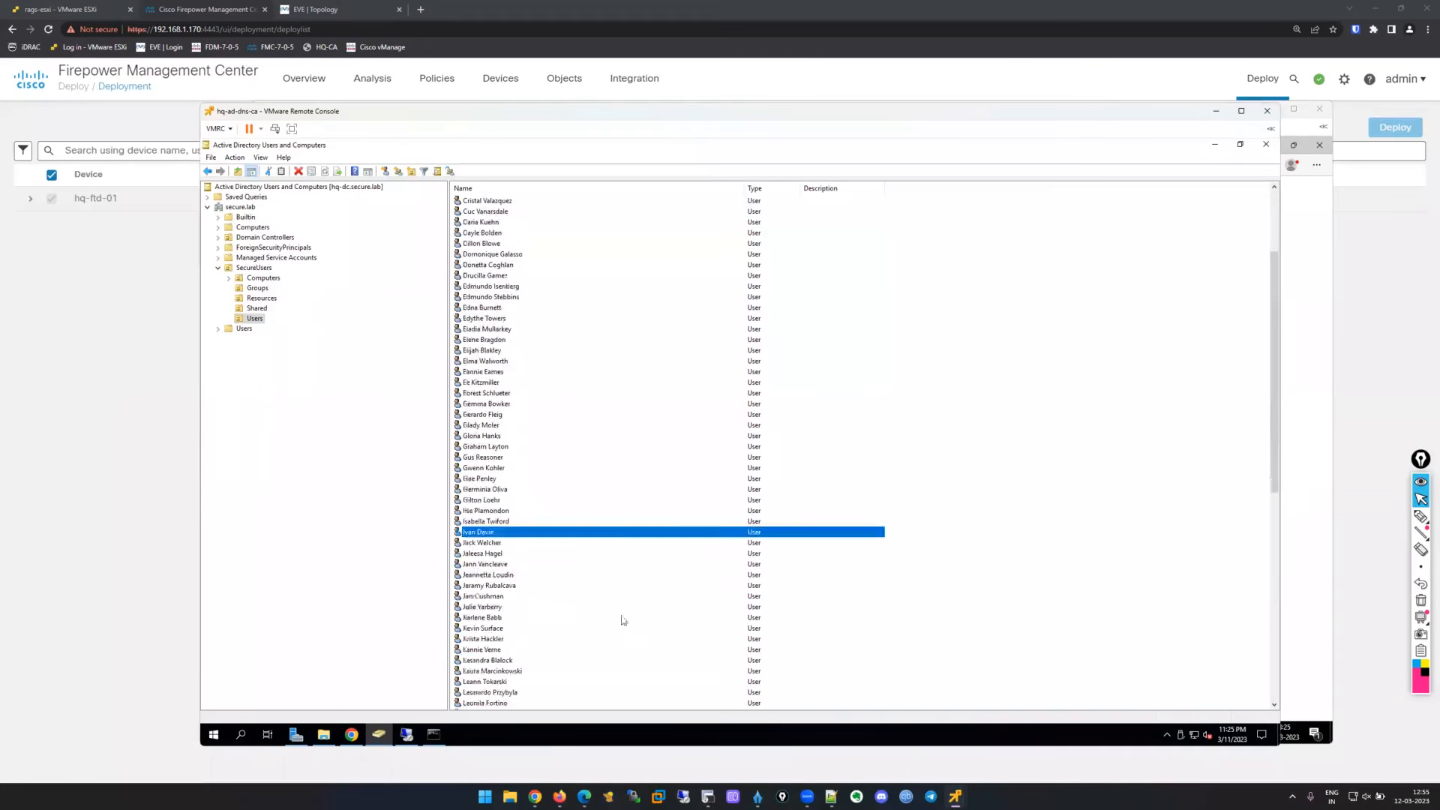
right_click(488, 532)
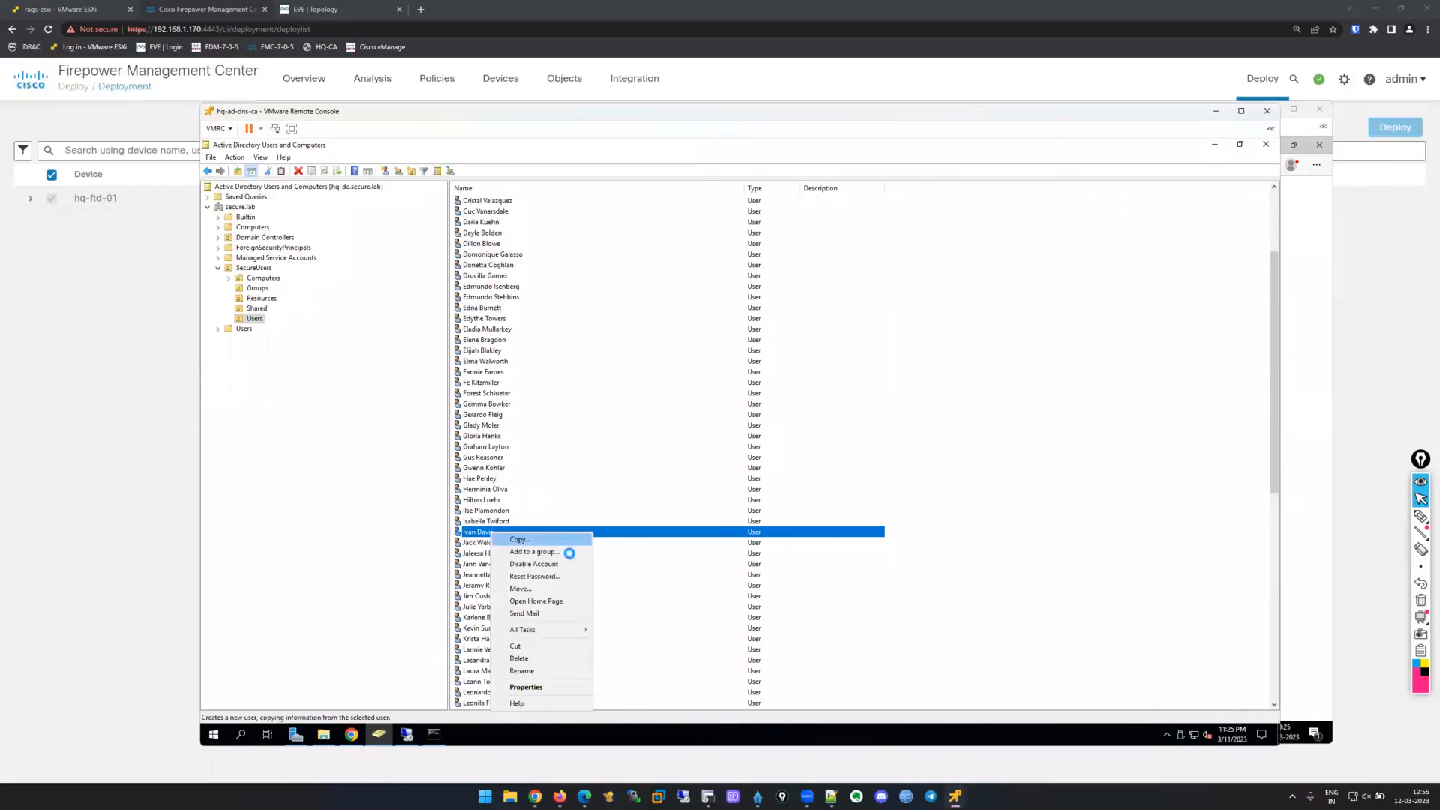
left_click(565, 576)
left_click(693, 422)
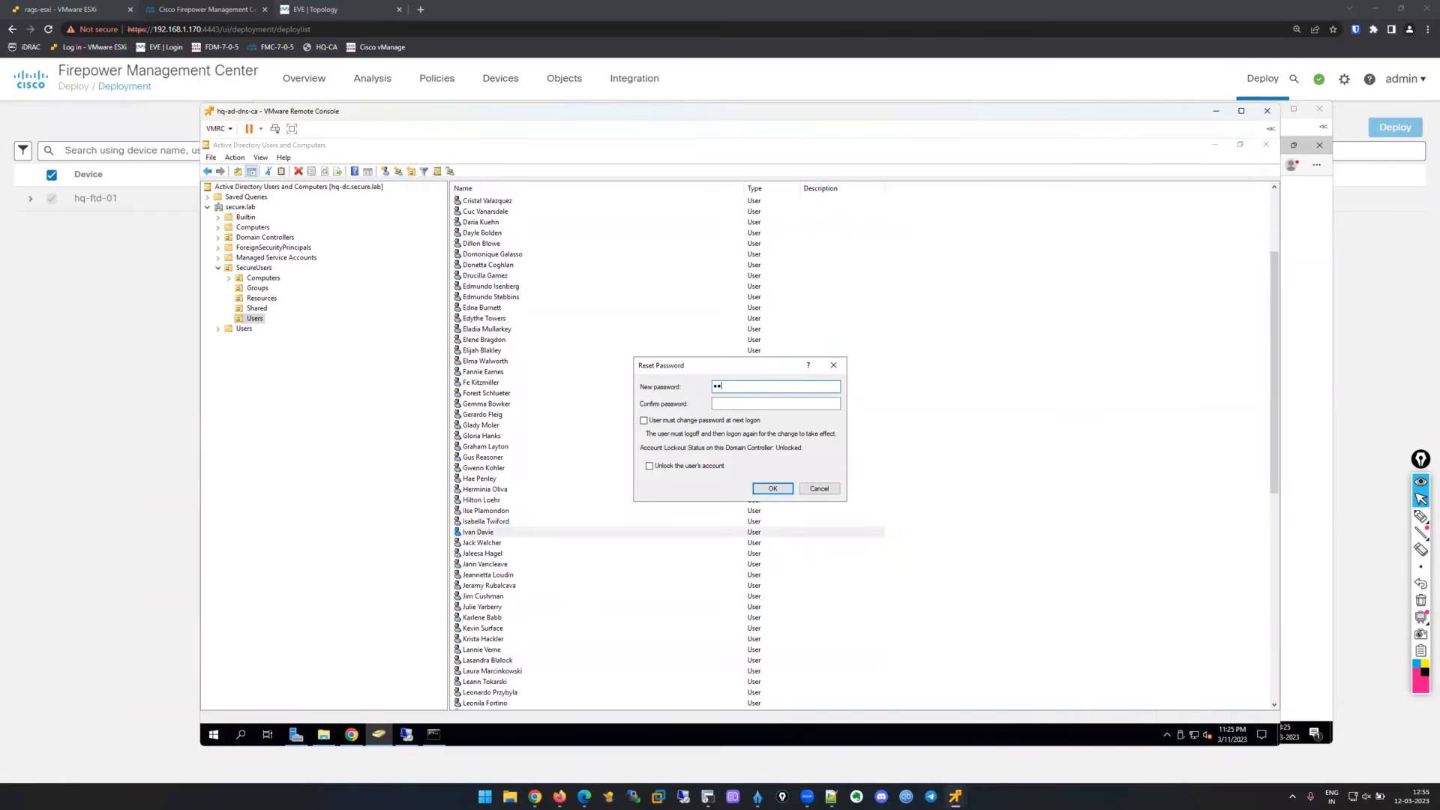
type("••••••••")
key("Tab")
type("•••••••")
left_click(771, 492)
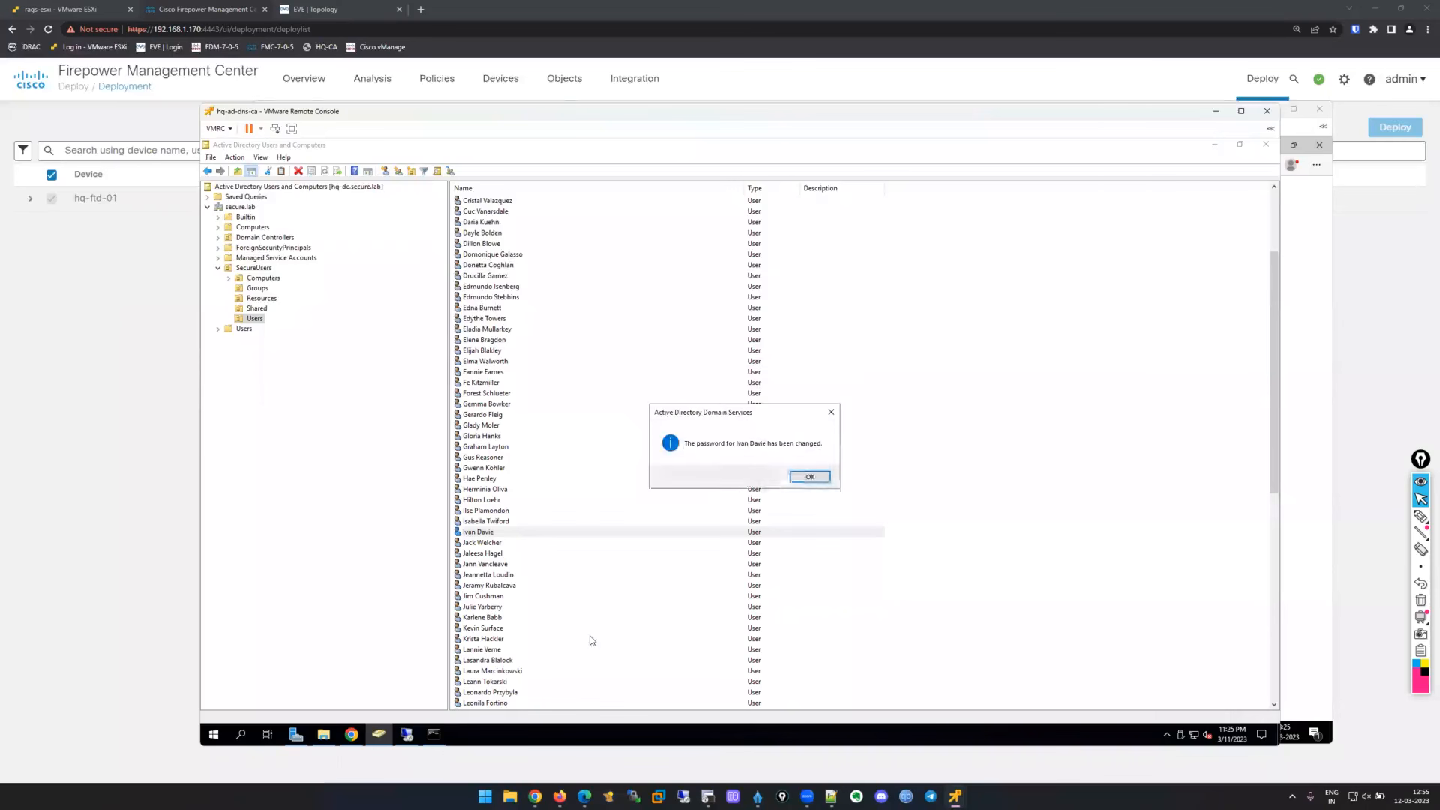
left_click(810, 477)
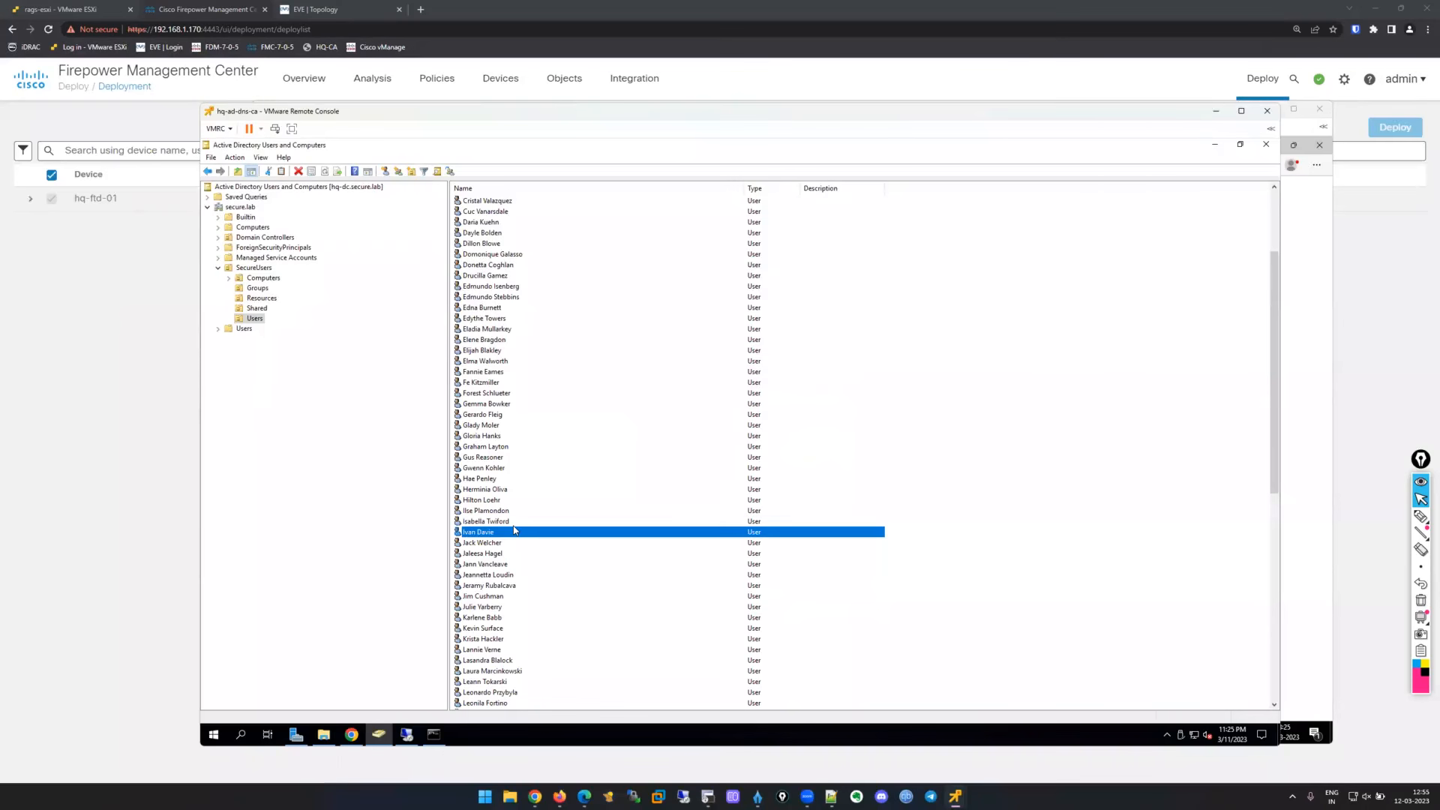
Review the user's Profile, Address and Account tabs, select the logon name, and close the properties.
double_click(515, 530)
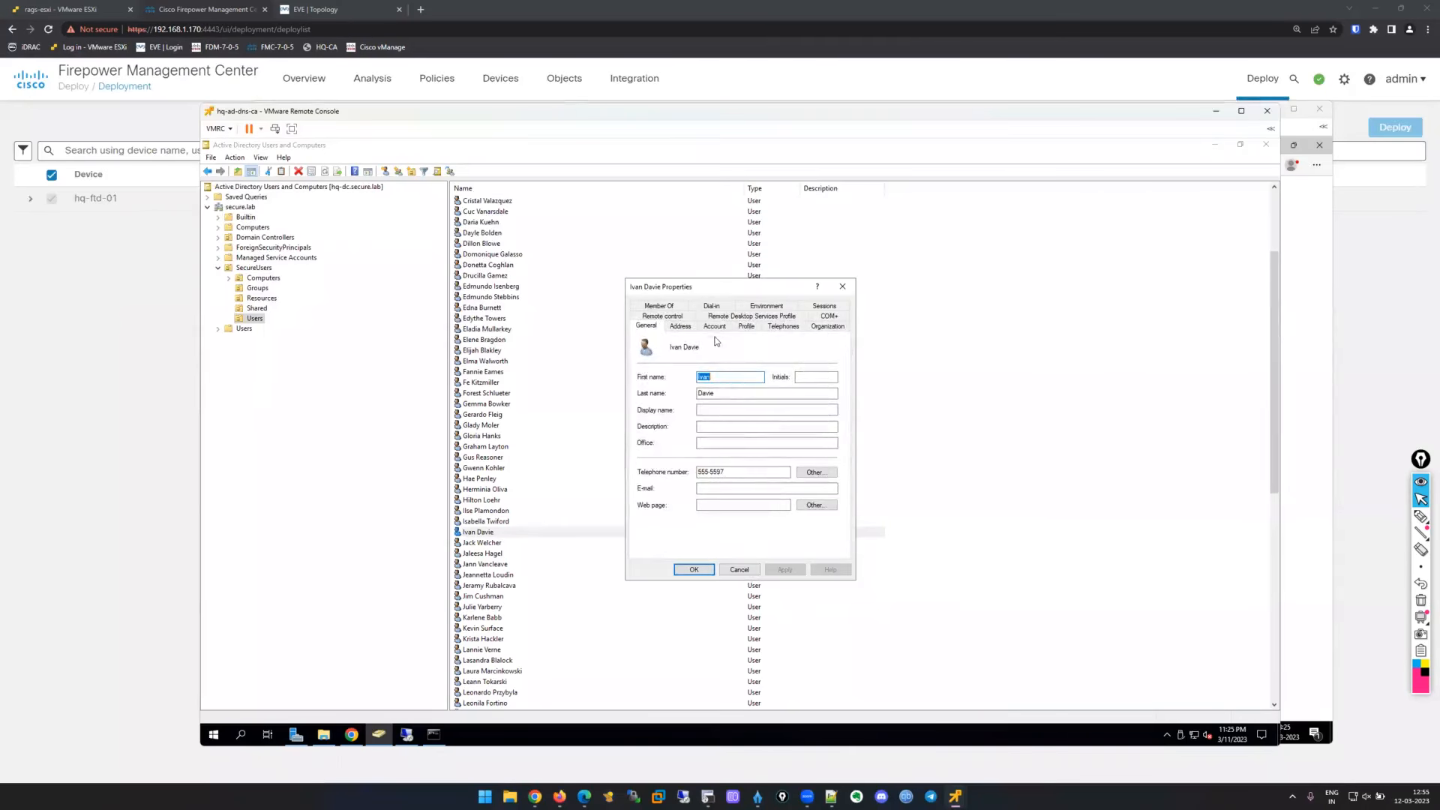
left_click(746, 327)
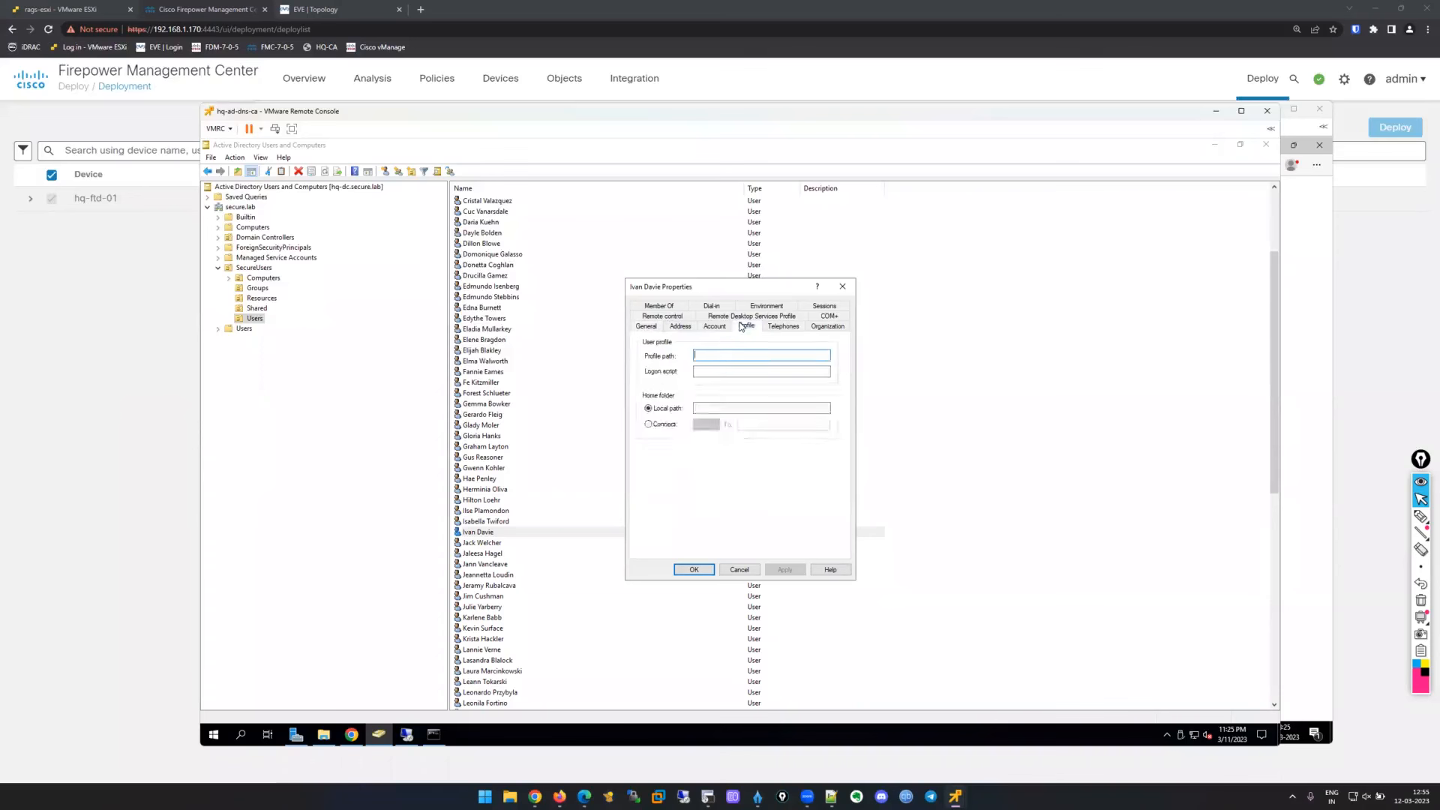
left_click(690, 327)
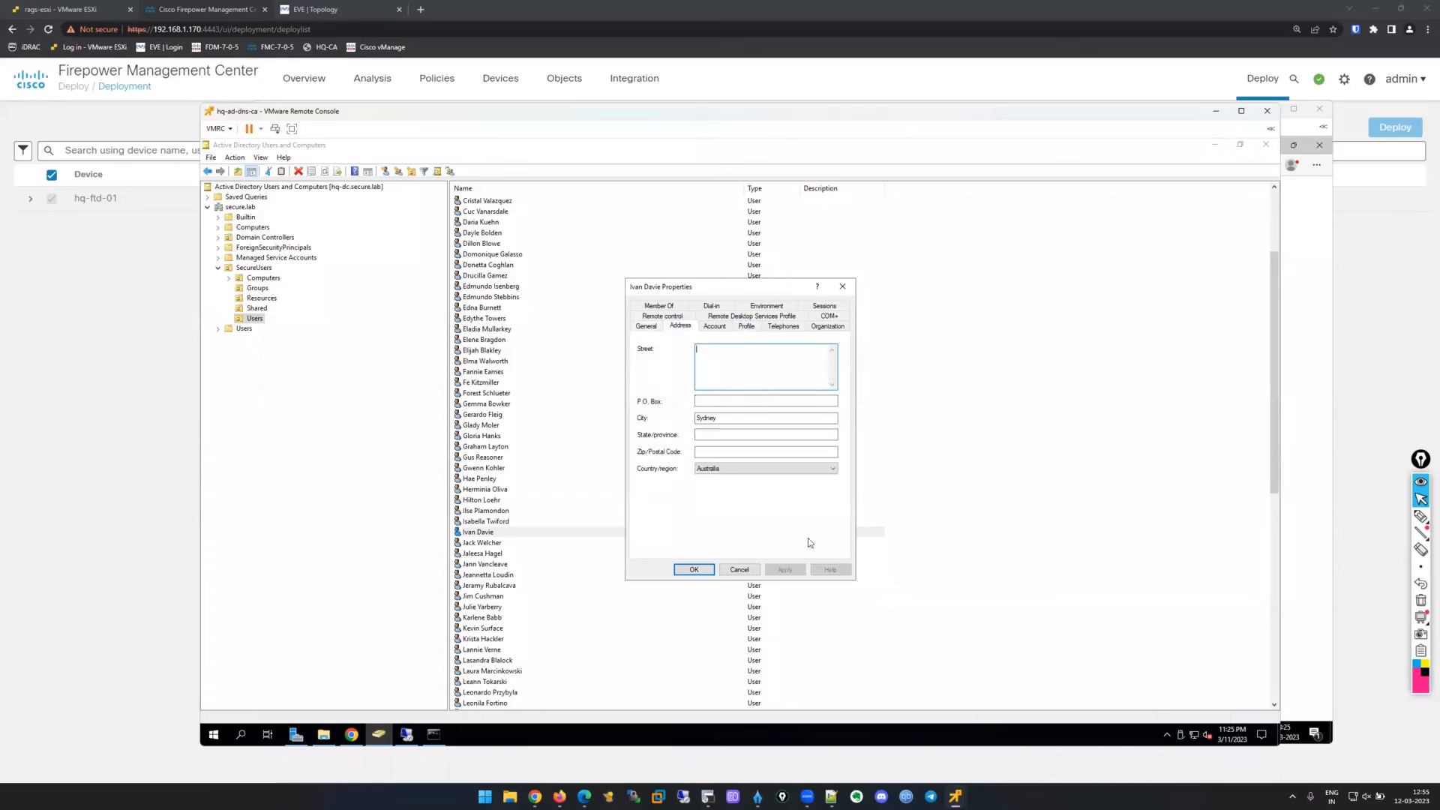
left_click(714, 327)
left_click(640, 354)
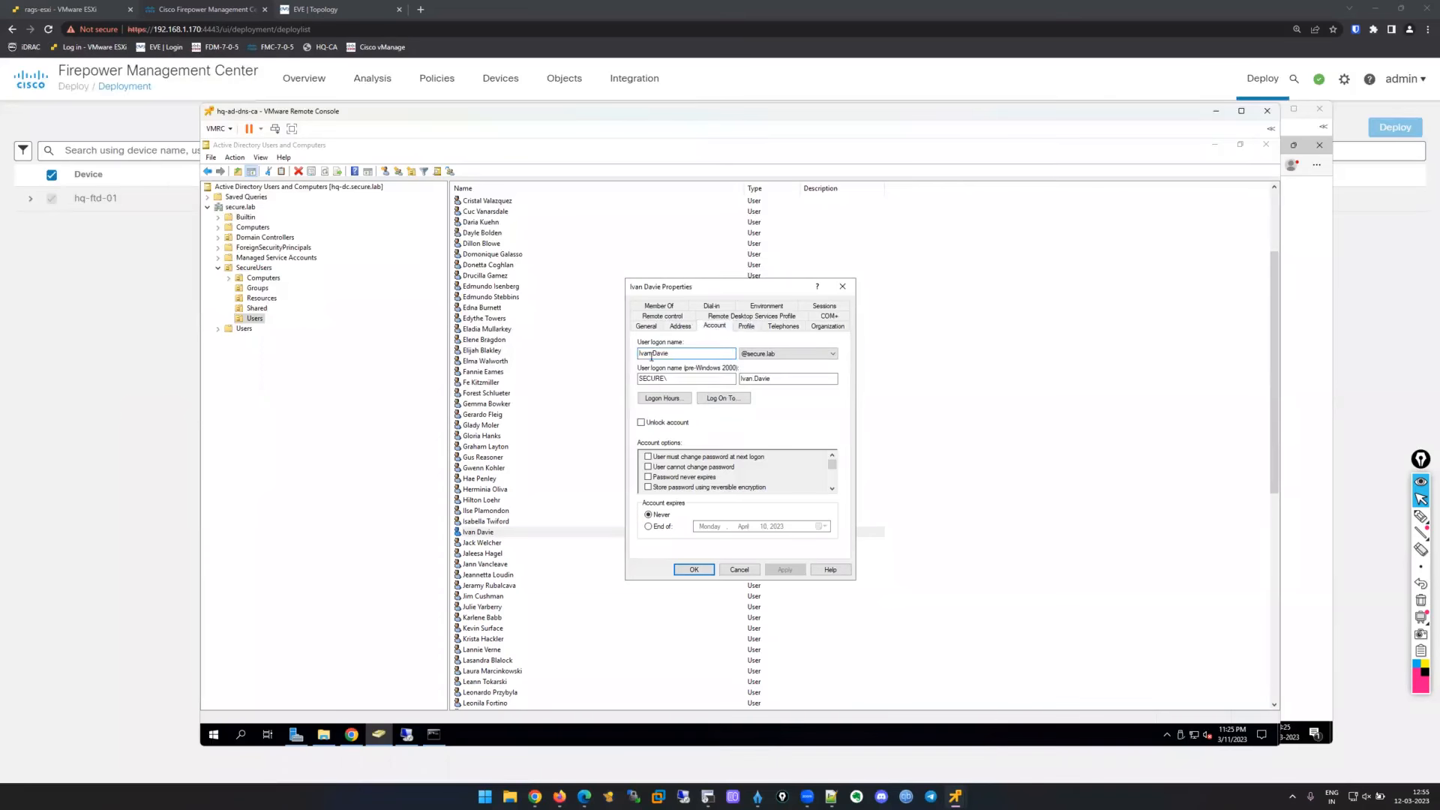
left_click_drag(640, 354, 672, 353)
left_click(687, 569)
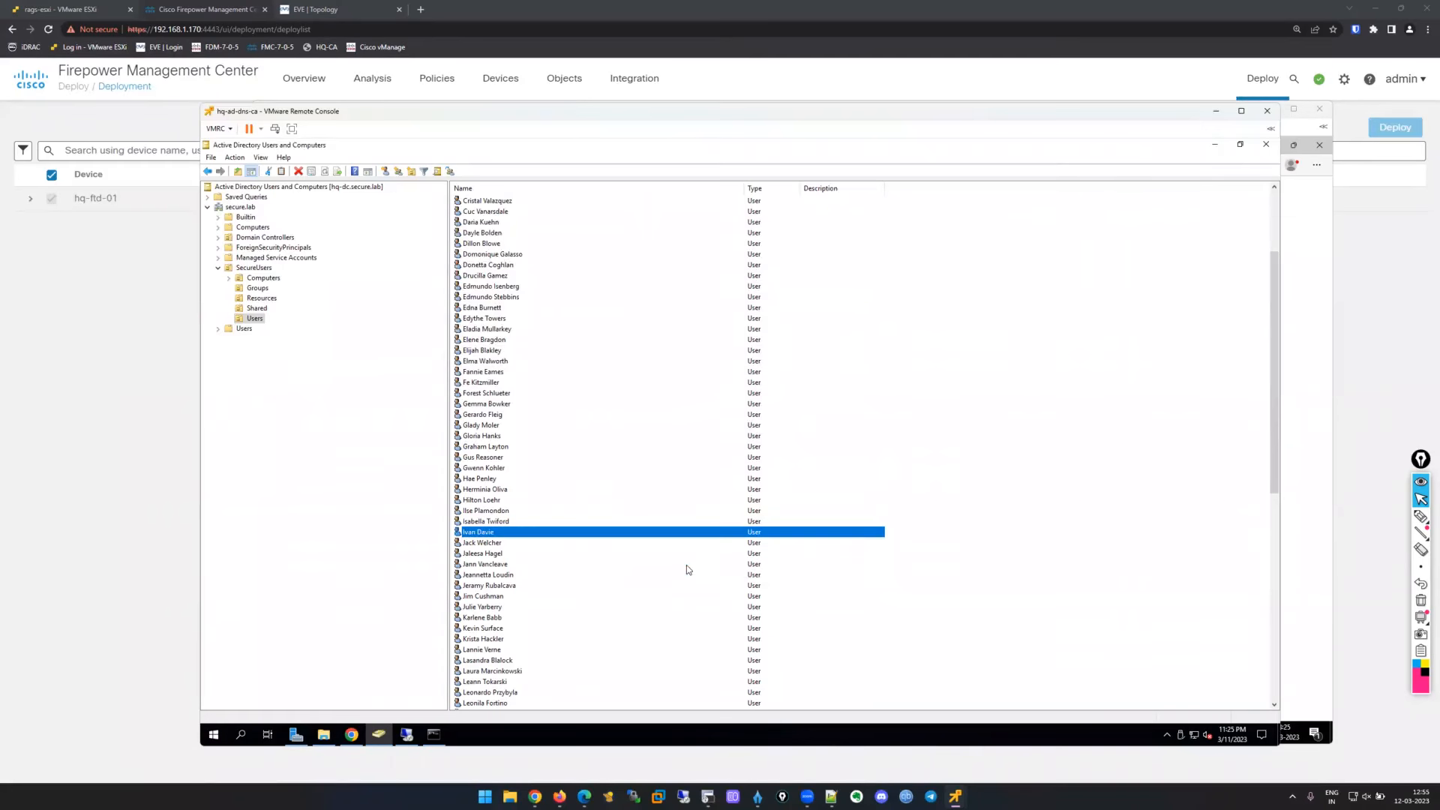
Sign hq-user's browser in with the domain user's username and password, then minimize the console.
mouse_move(956, 797)
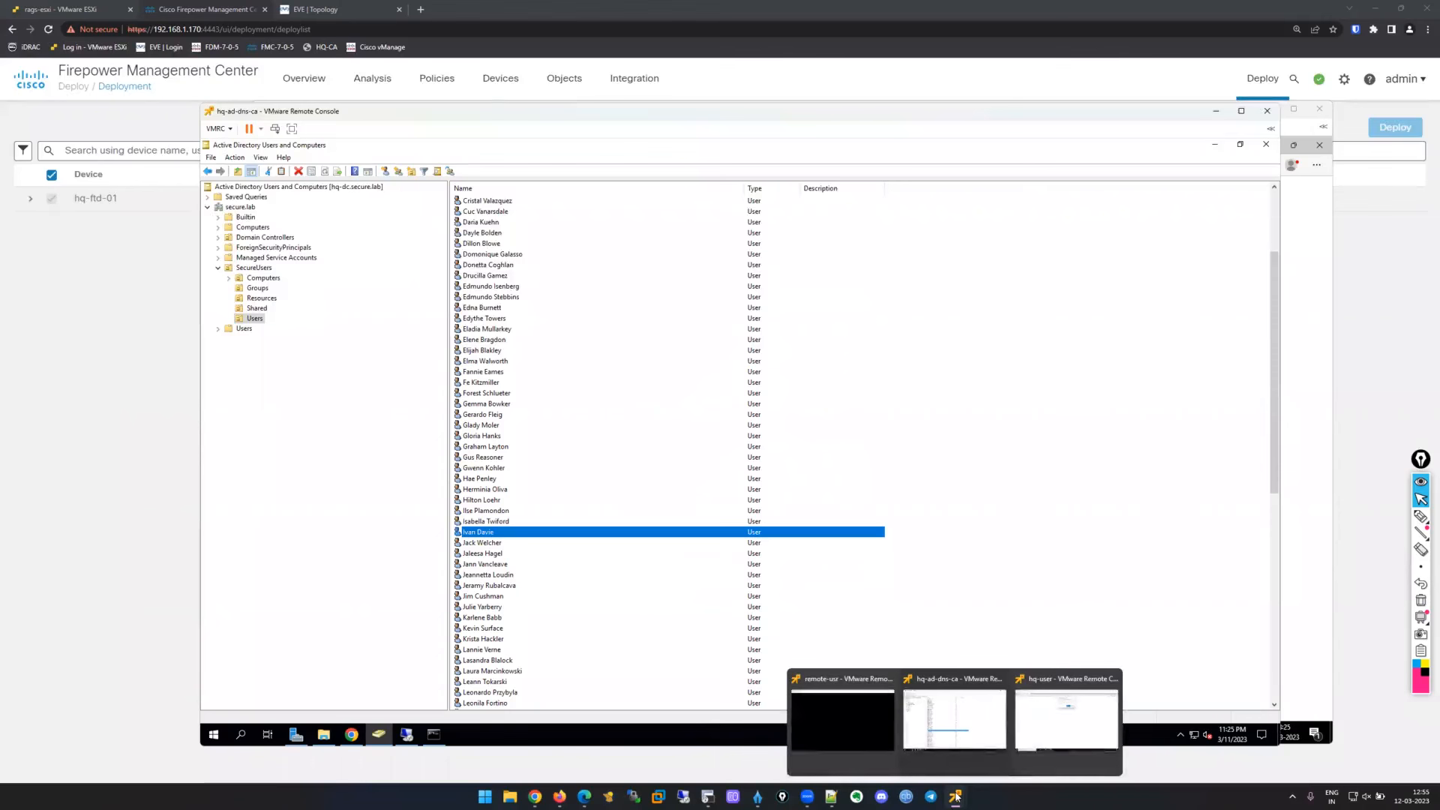
left_click(1066, 719)
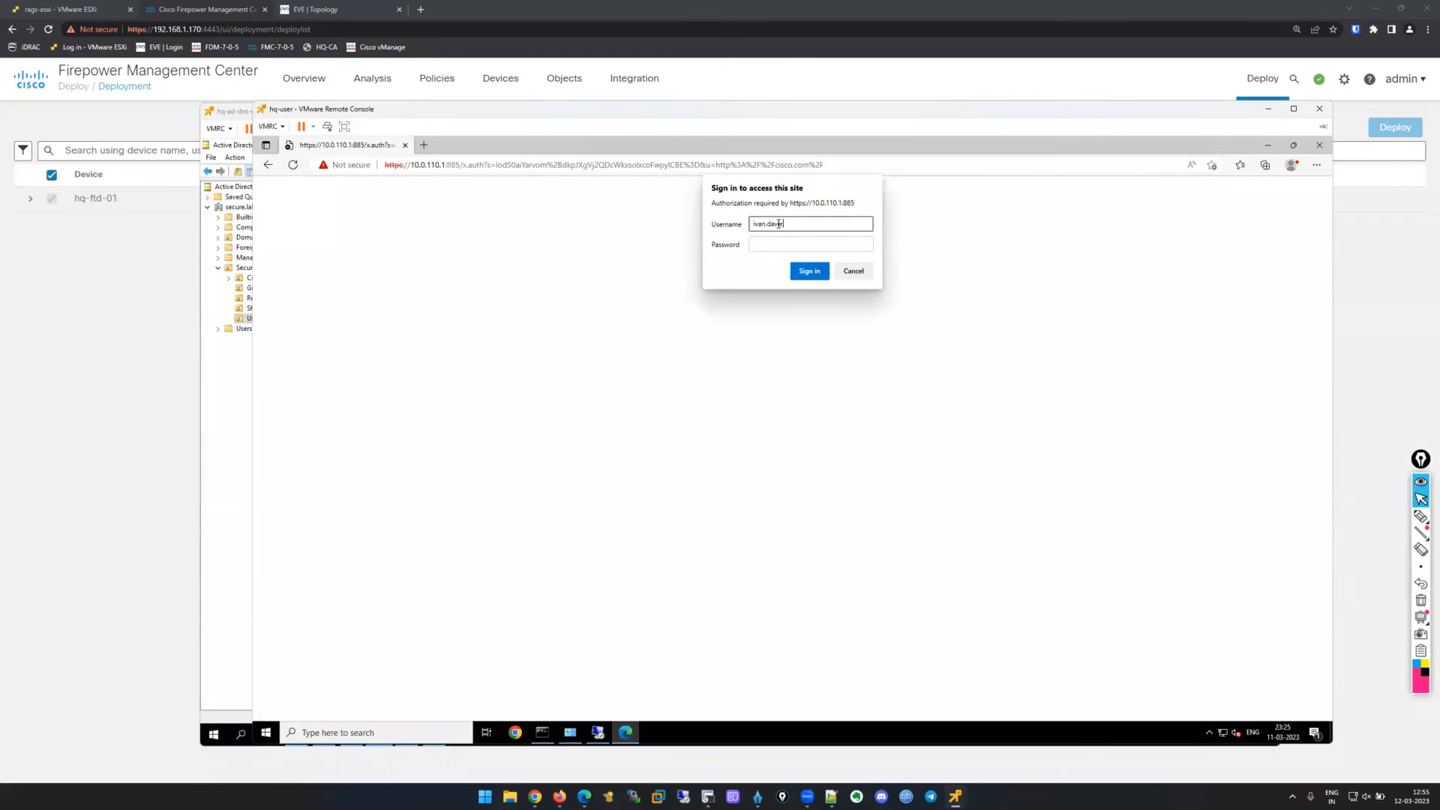
key("Tab")
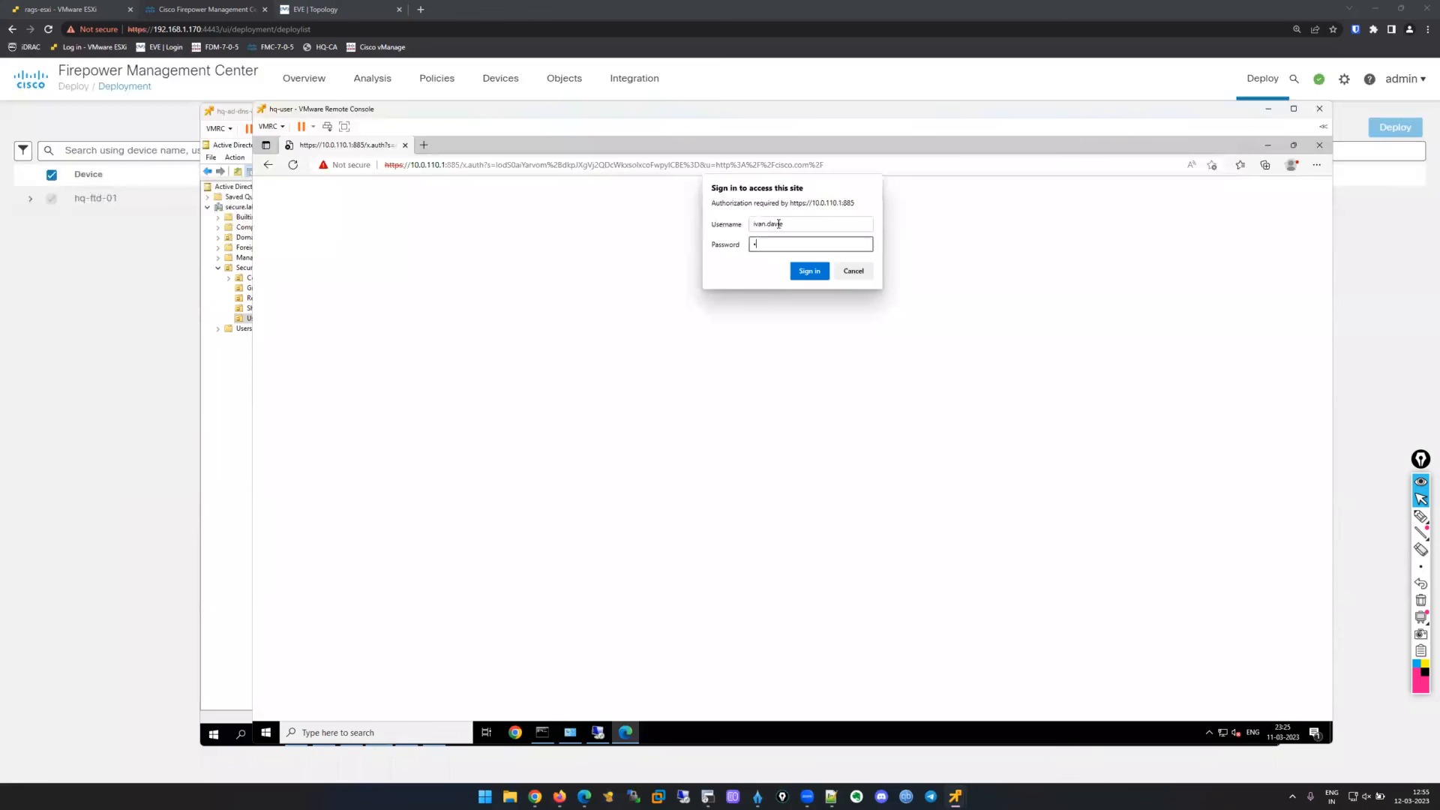
type("•••••••••")
key("Return")
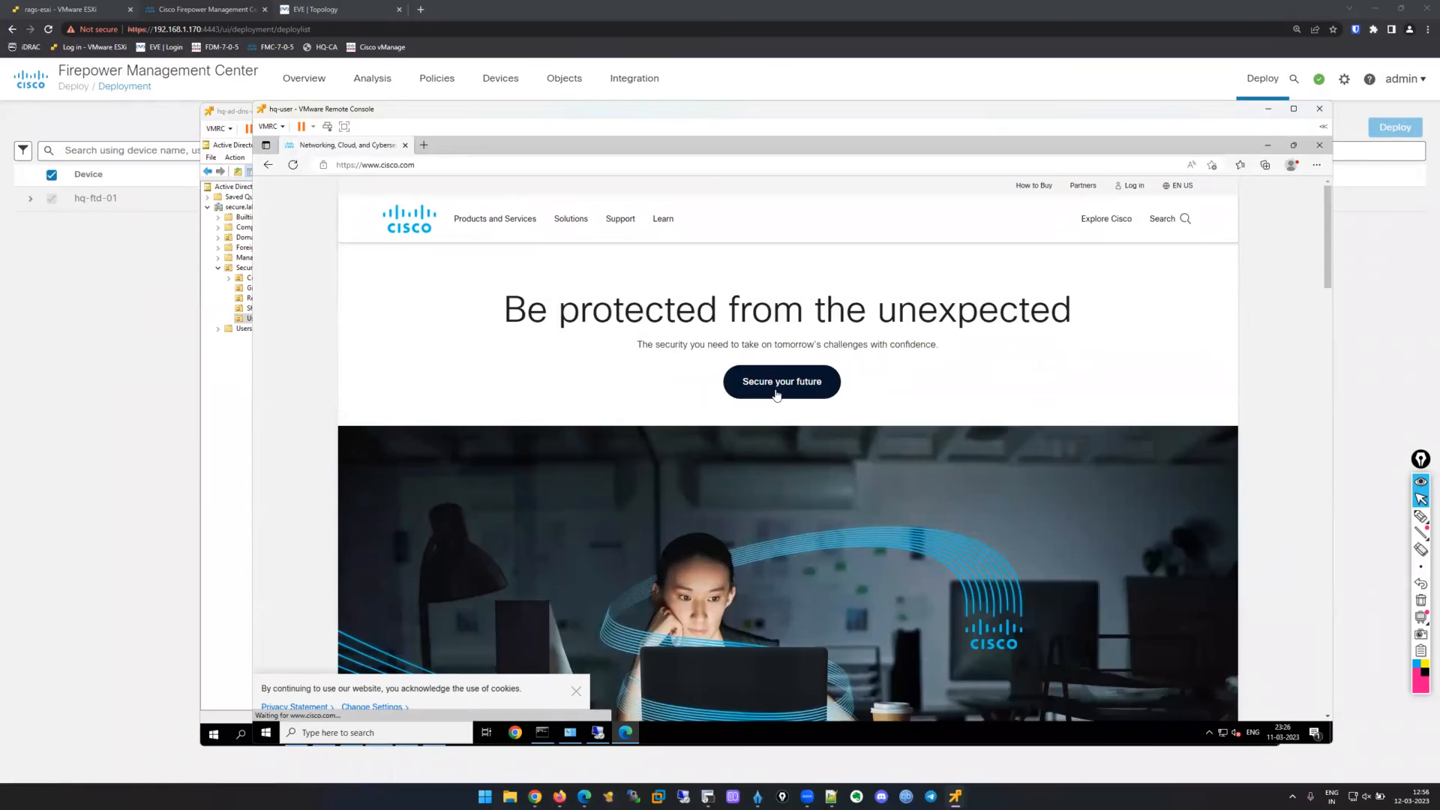
left_click(1267, 109)
Open Analysis > Connections > Events and scroll through the 10.0.110.101 connection records.
mouse_move(387, 105)
left_click(383, 199)
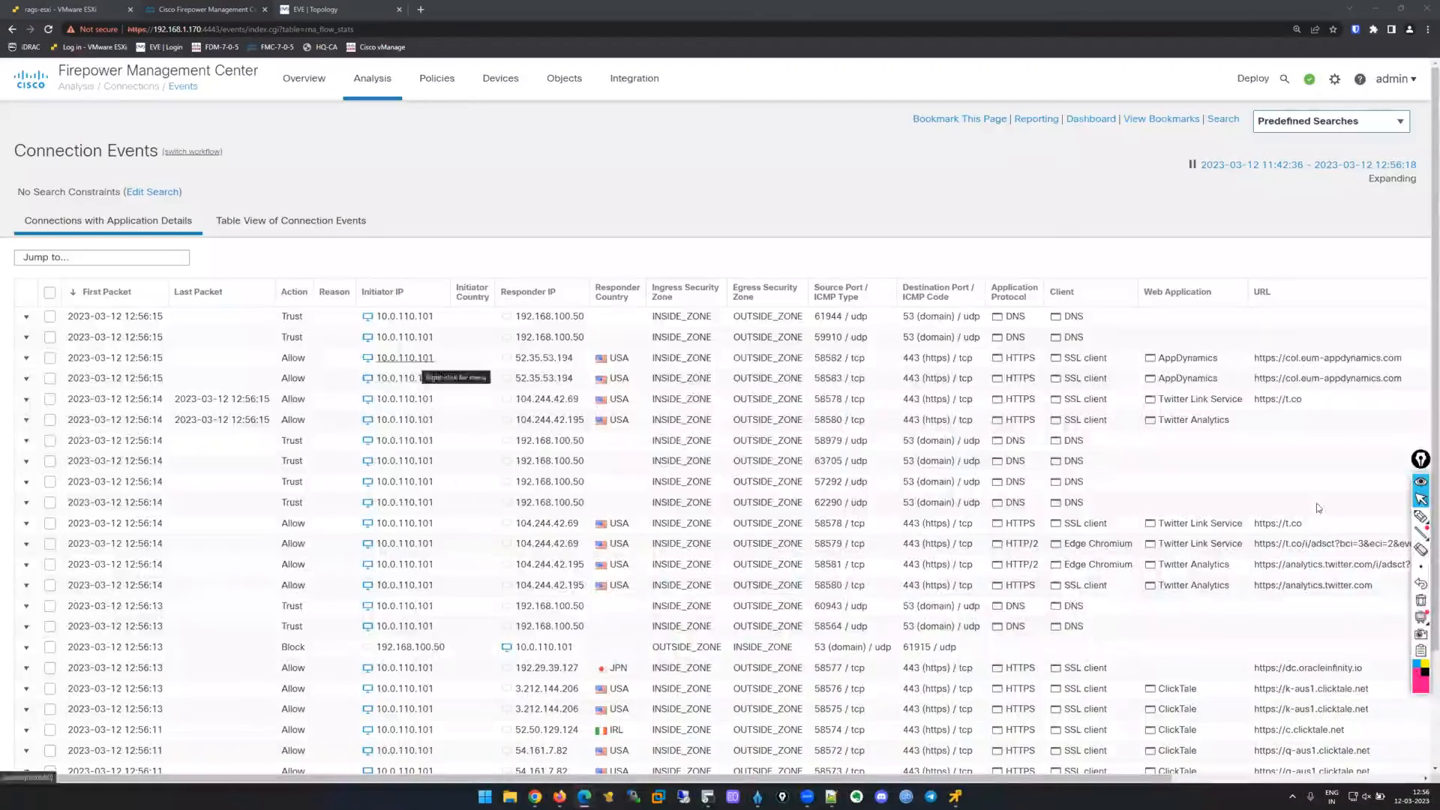
scroll(1202, 491, "down", 3)
scroll(1204, 489, "up", 3)
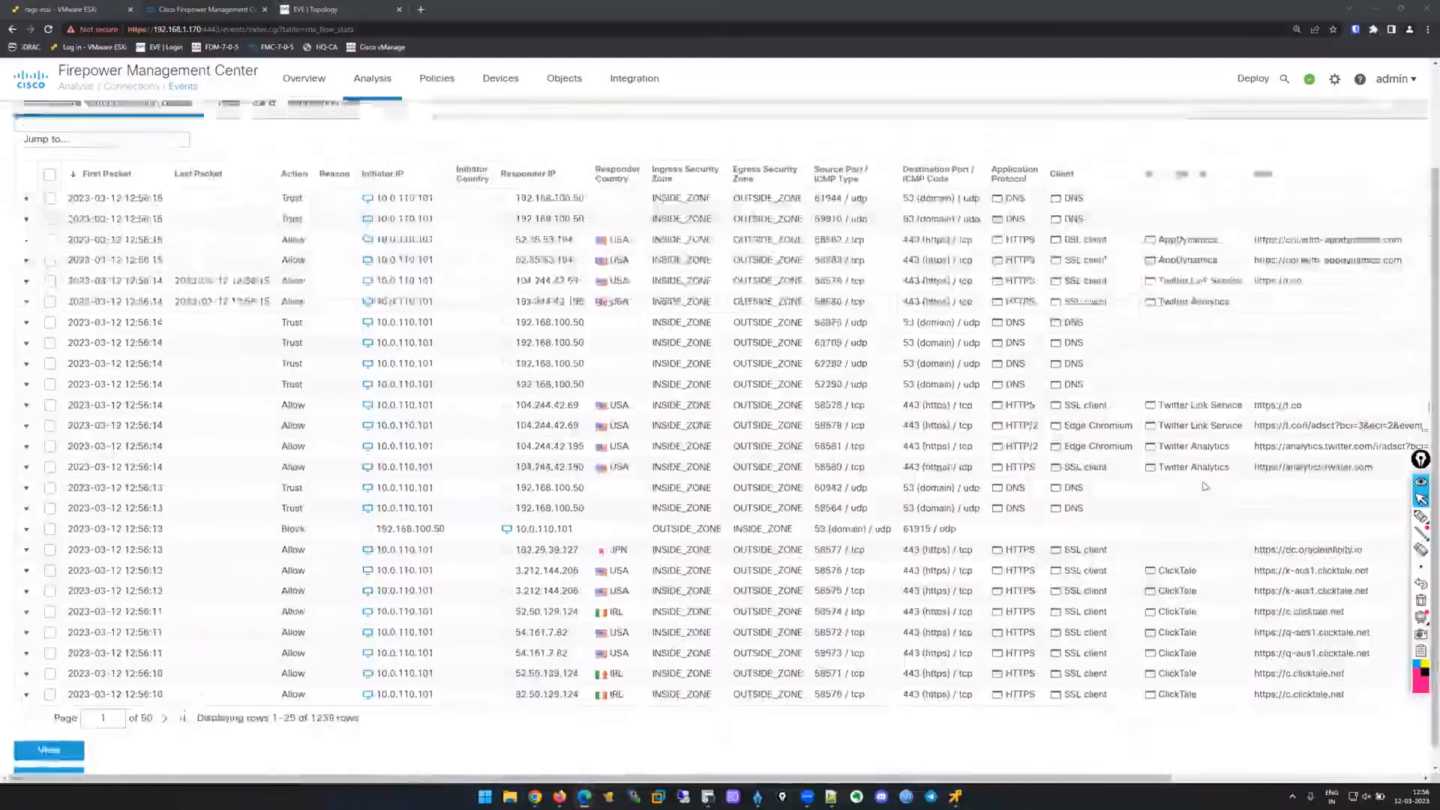
scroll(1204, 489, "down", 3)
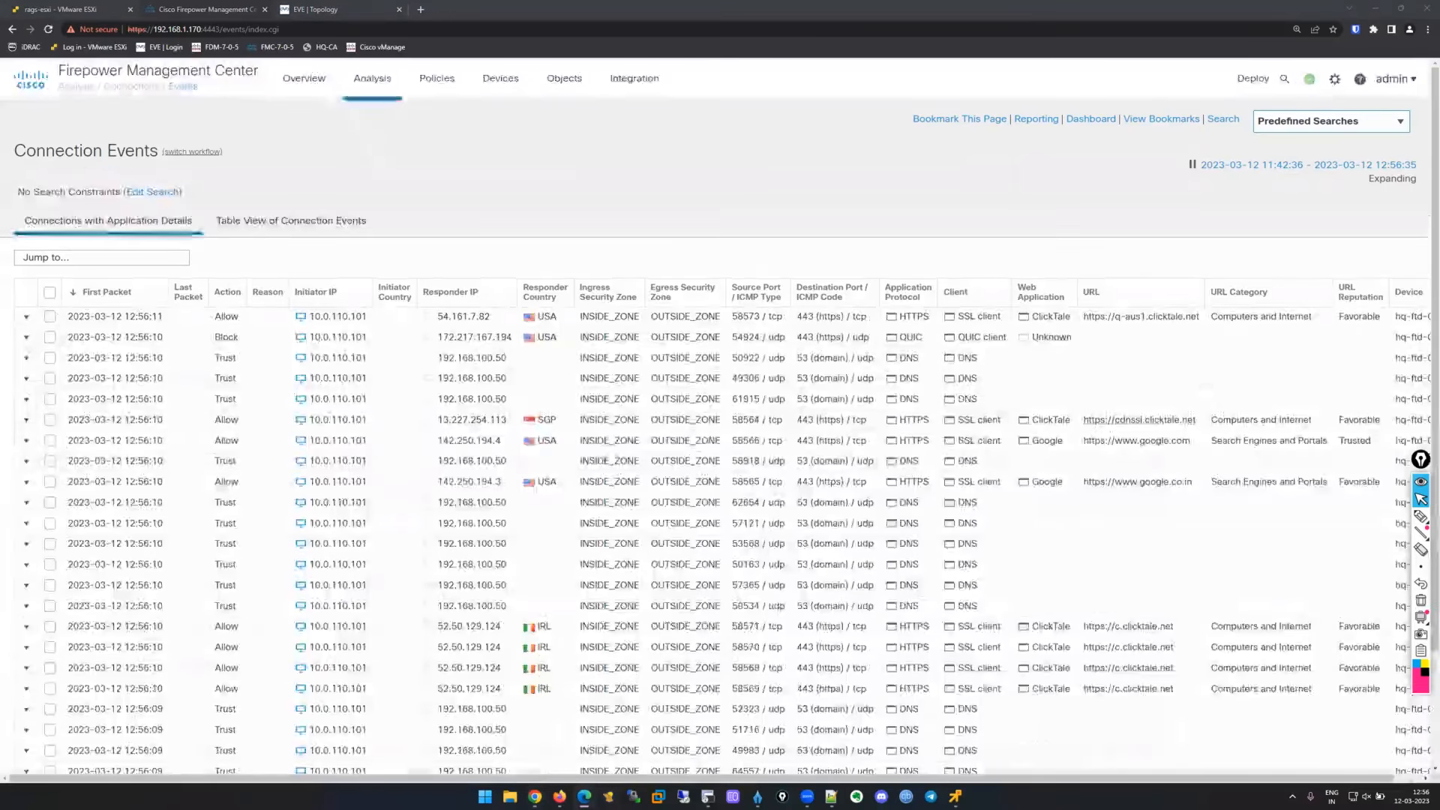
scroll(1145, 499, "down", 2)
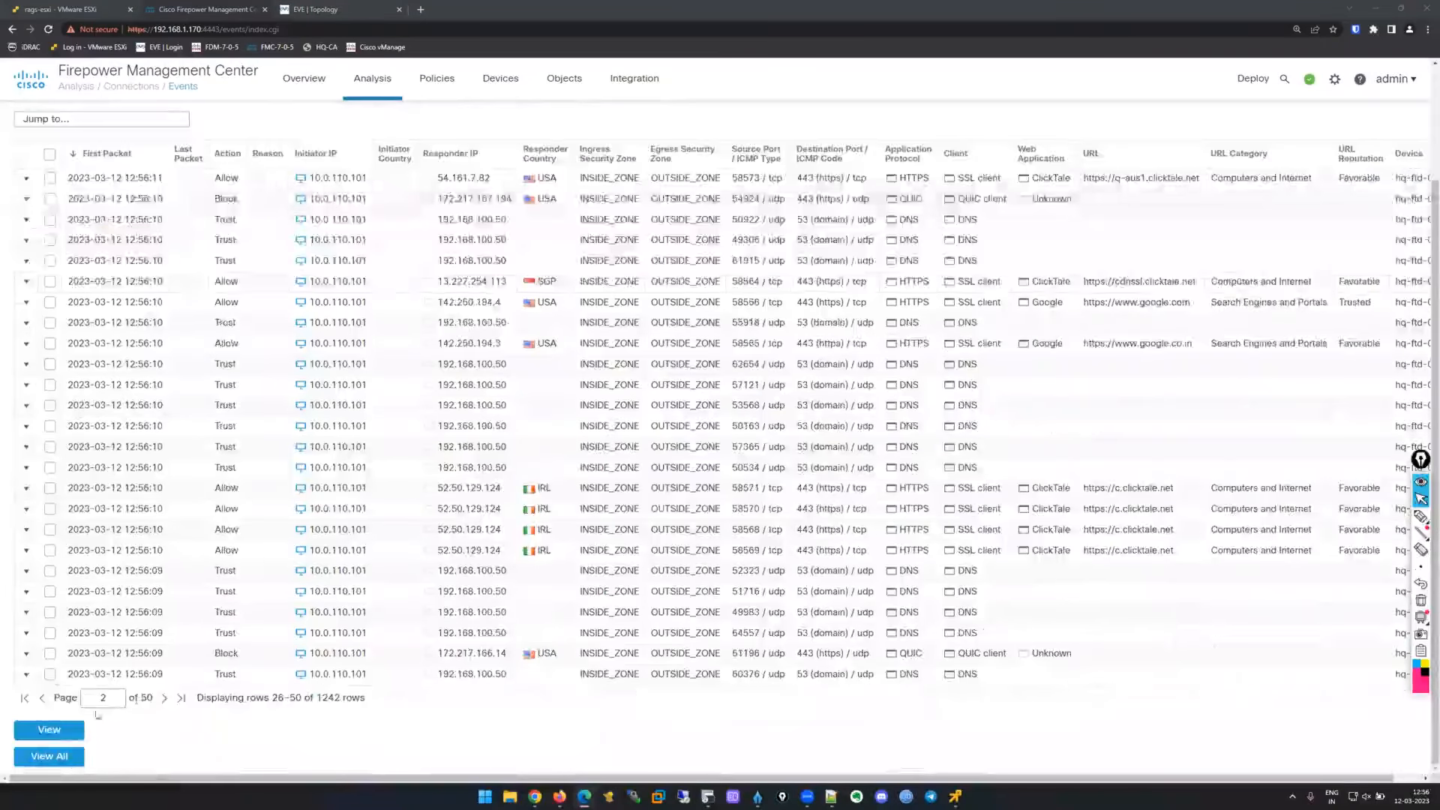
Page on to later connection event pages, scrolling across the table's columns.
left_click(165, 698)
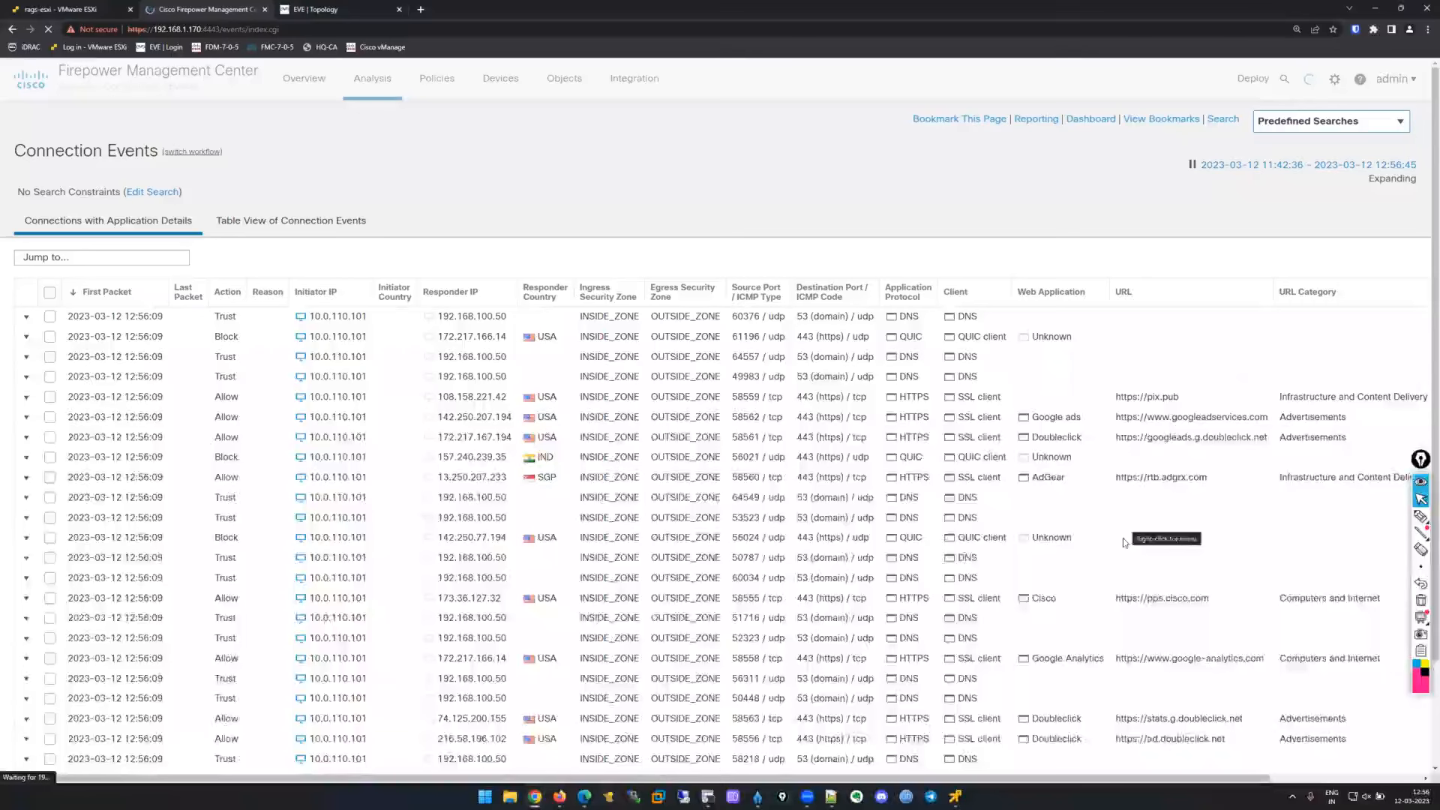
scroll(1038, 494, "right", 2)
scroll(899, 495, "down", 2)
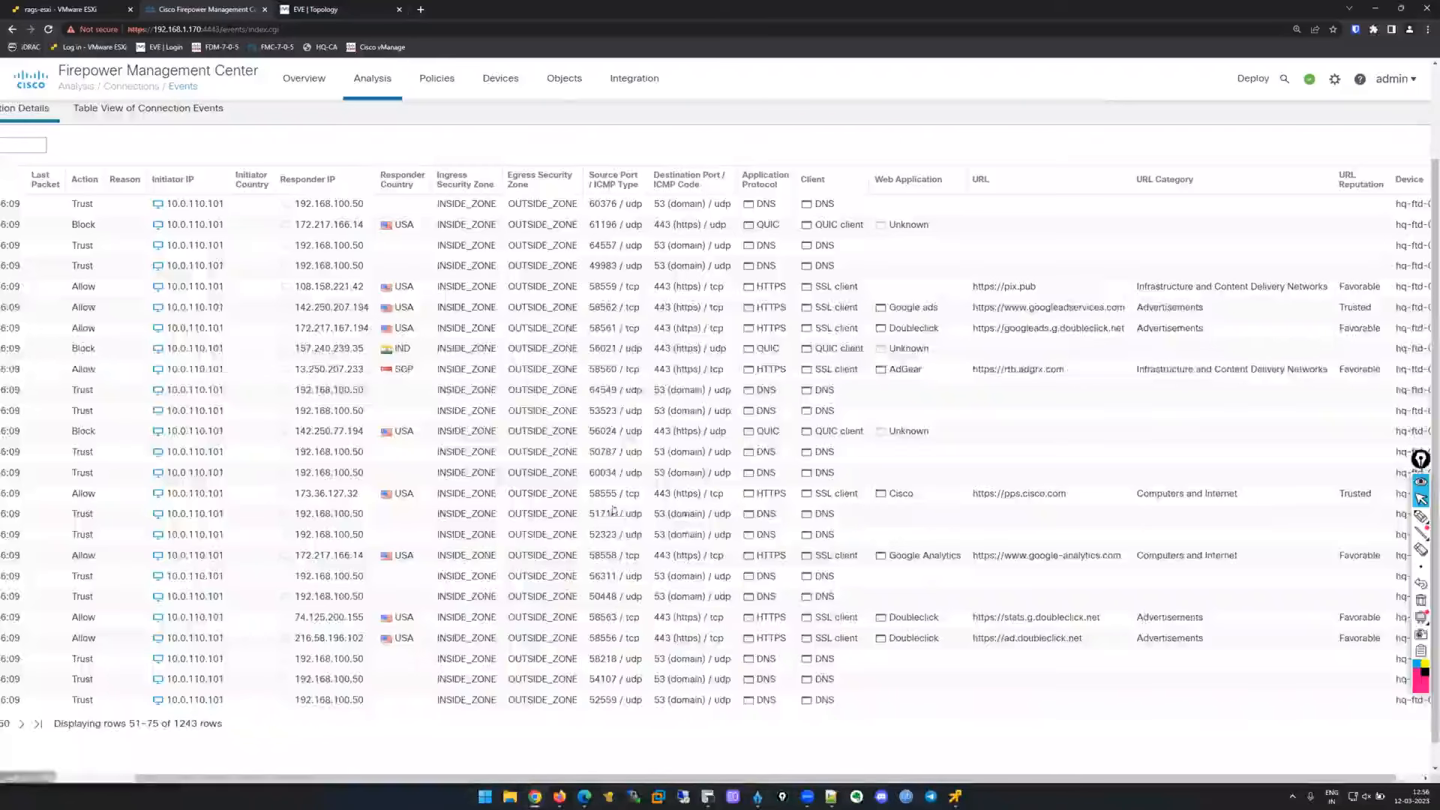
scroll(623, 517, "left", 2)
scroll(320, 493, "left", 1)
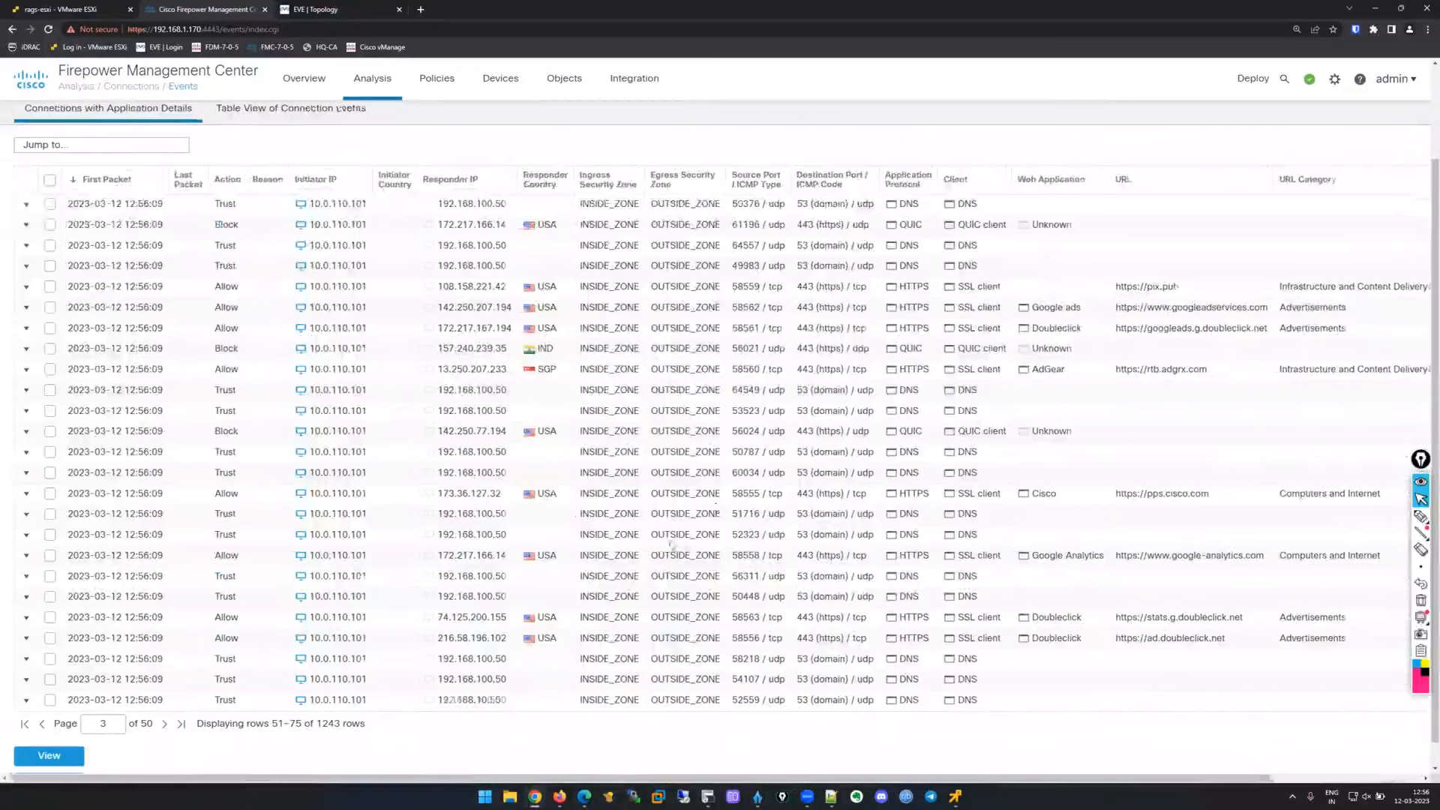
scroll(670, 545, "up", 2)
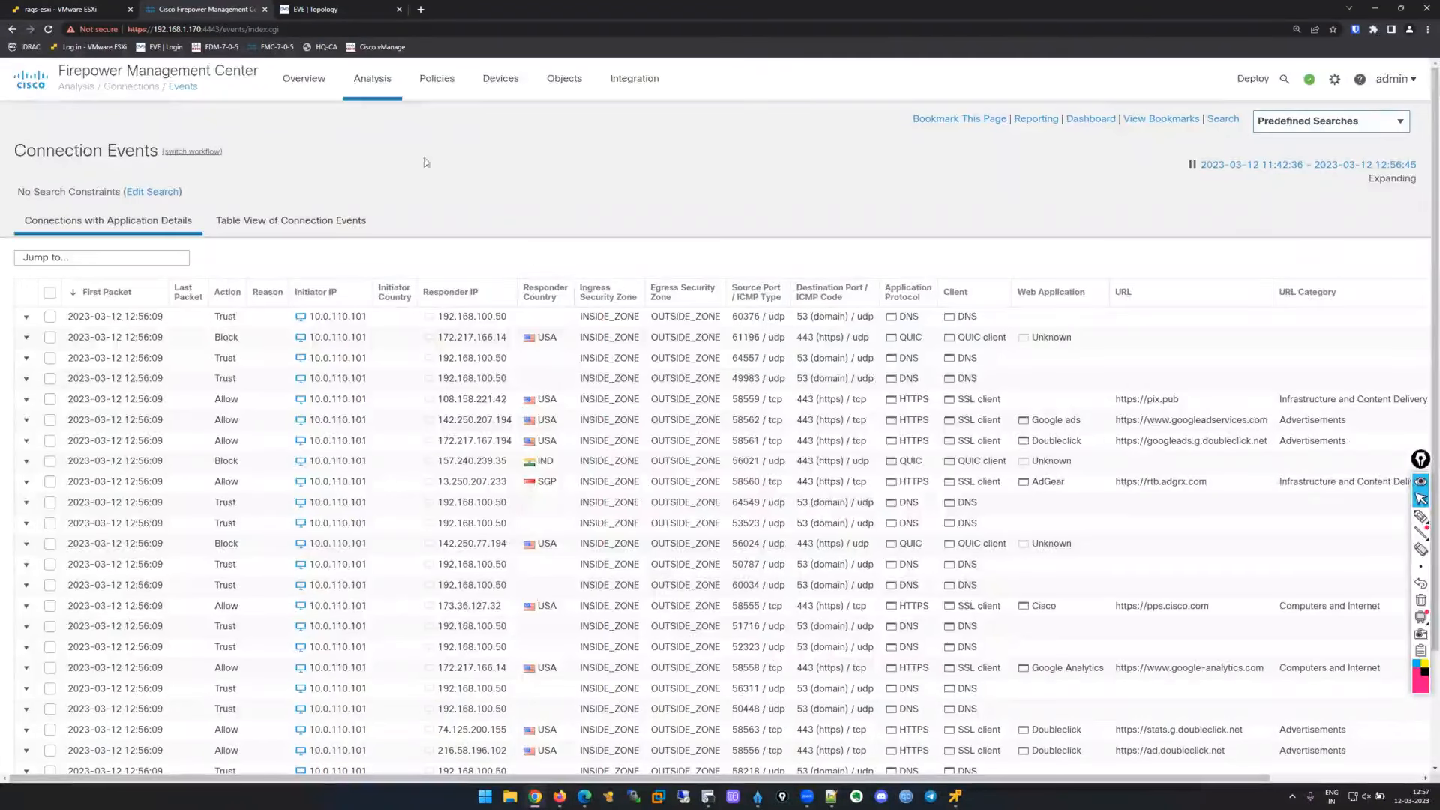
left_click(375, 83)
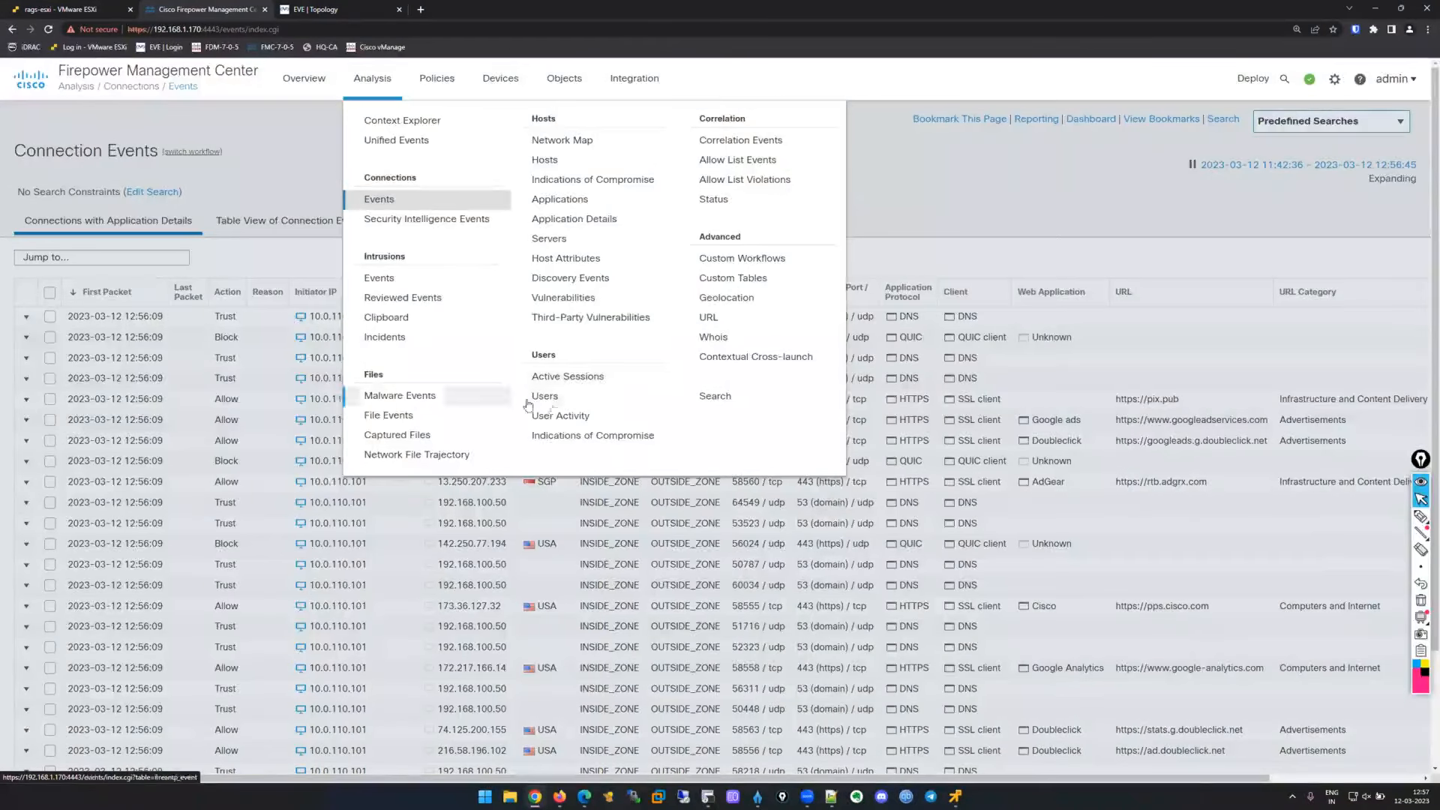
Open Analysis > Users and view the user's identity: realm Secure-AD, LDAP discovery, host 10.0.110.101.
left_click(571, 399)
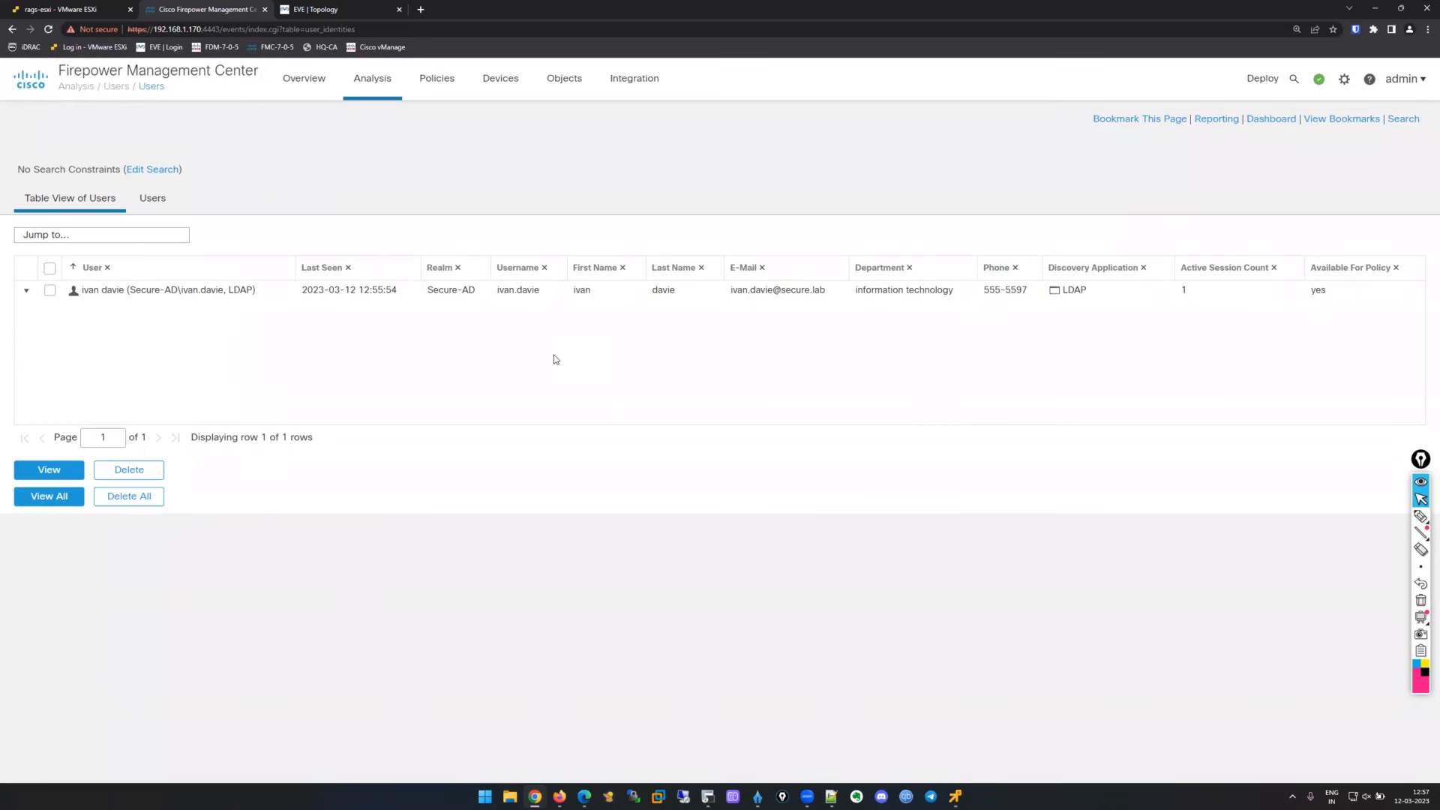
left_click(152, 204)
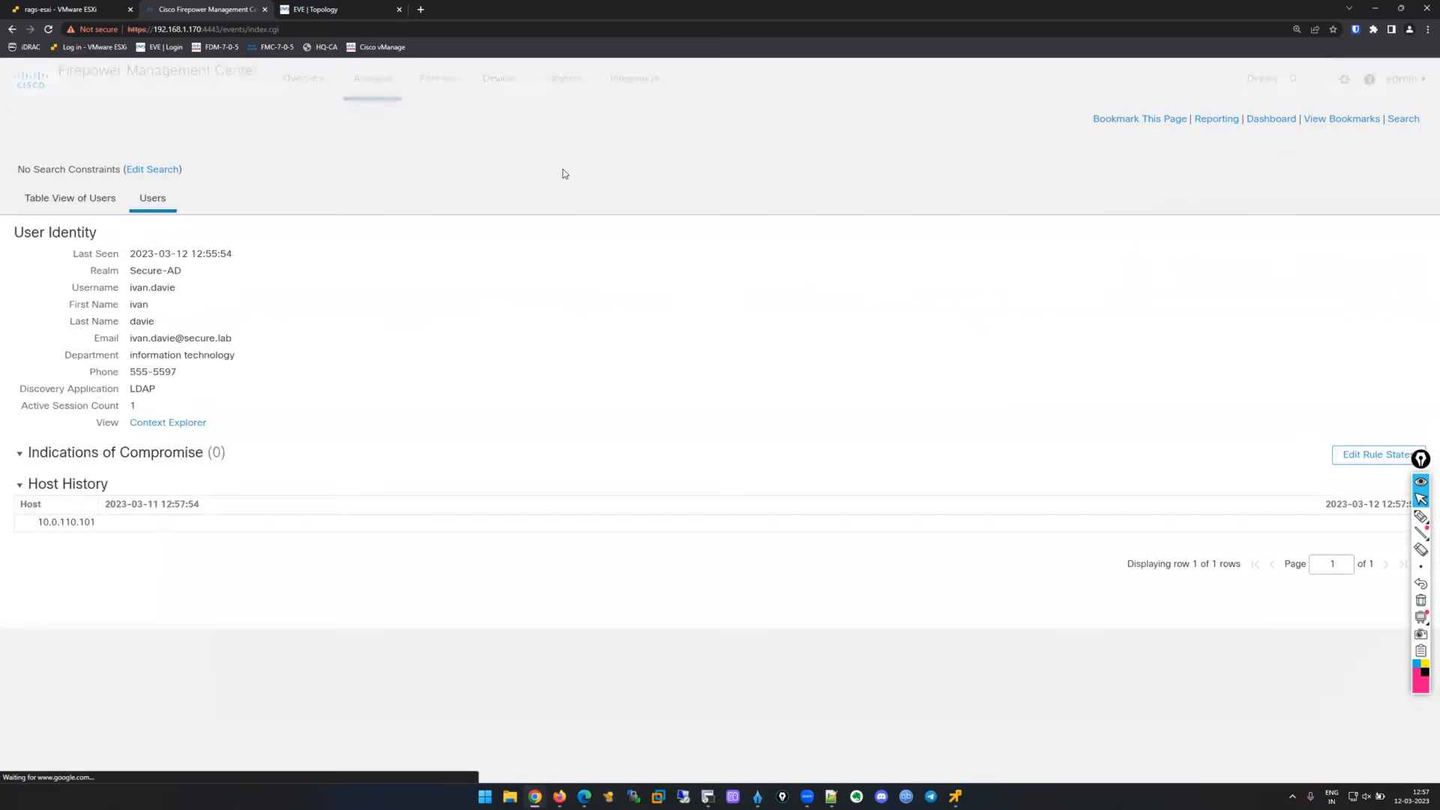
left_click_drag(131, 253, 276, 408)
left_click(66, 301)
left_click_drag(126, 359, 263, 412)
left_click(613, 385)
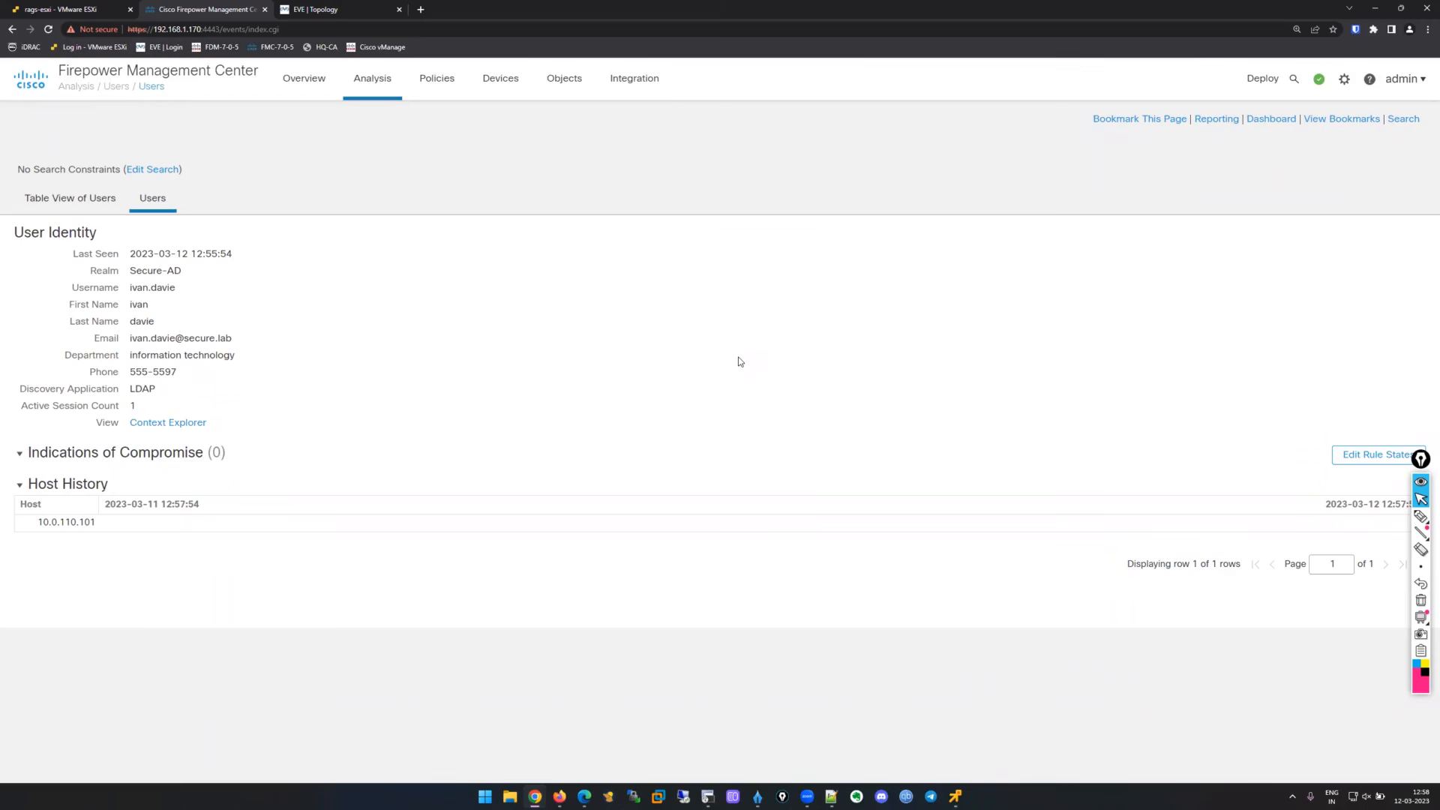
Bring the hq-user console forward and handwrite the portal address and version 7.0.5 on screen.
mouse_move(963, 796)
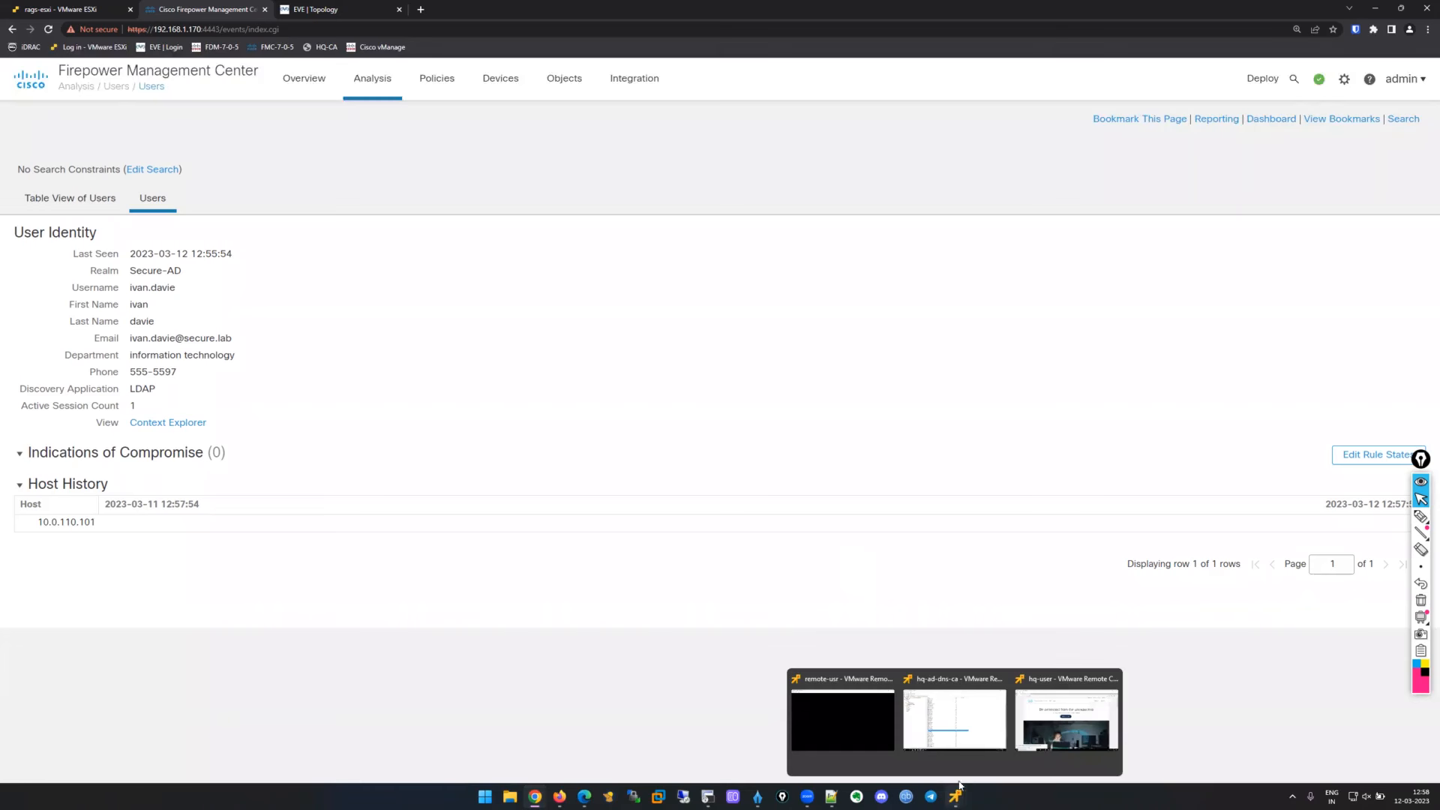
left_click(1066, 719)
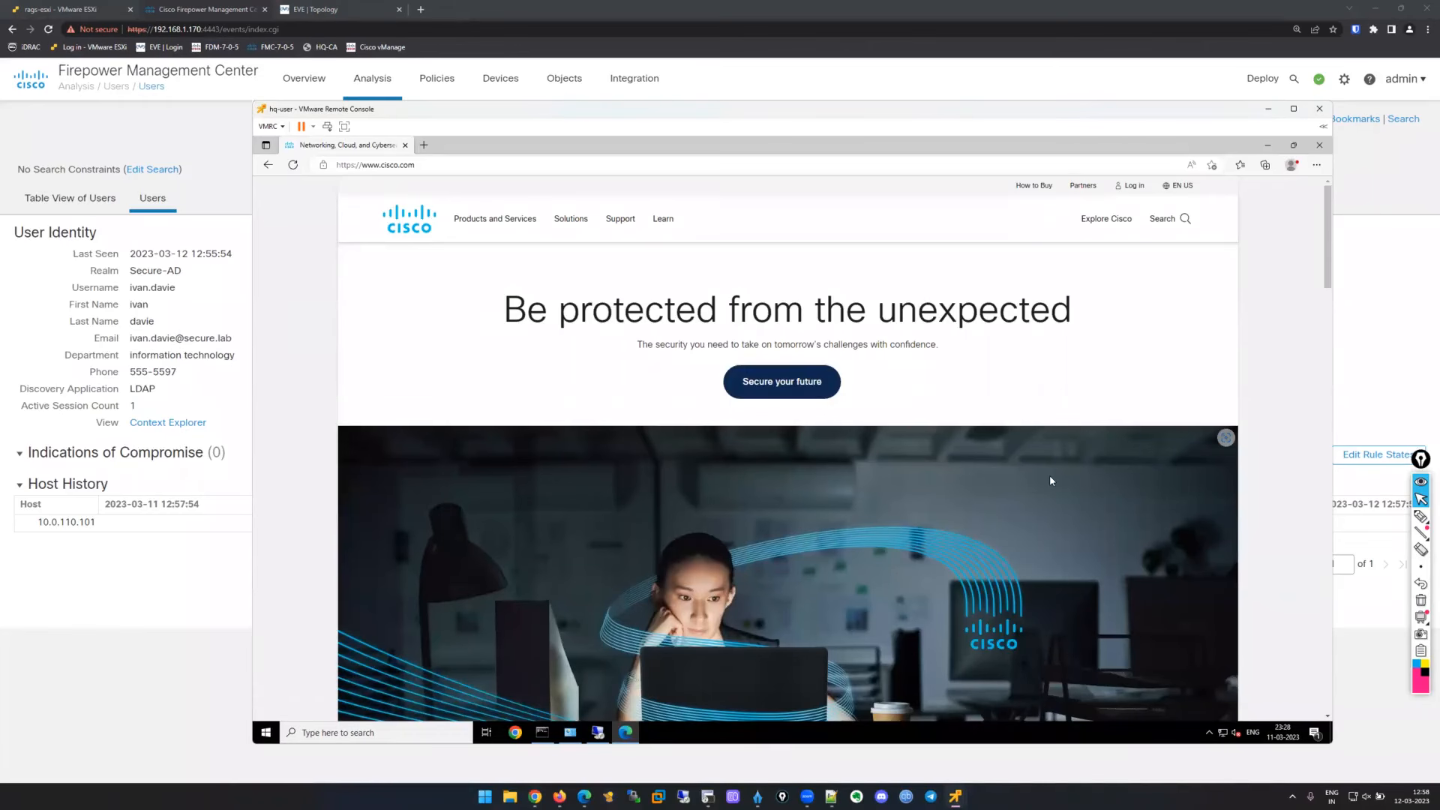
left_click(1420, 515)
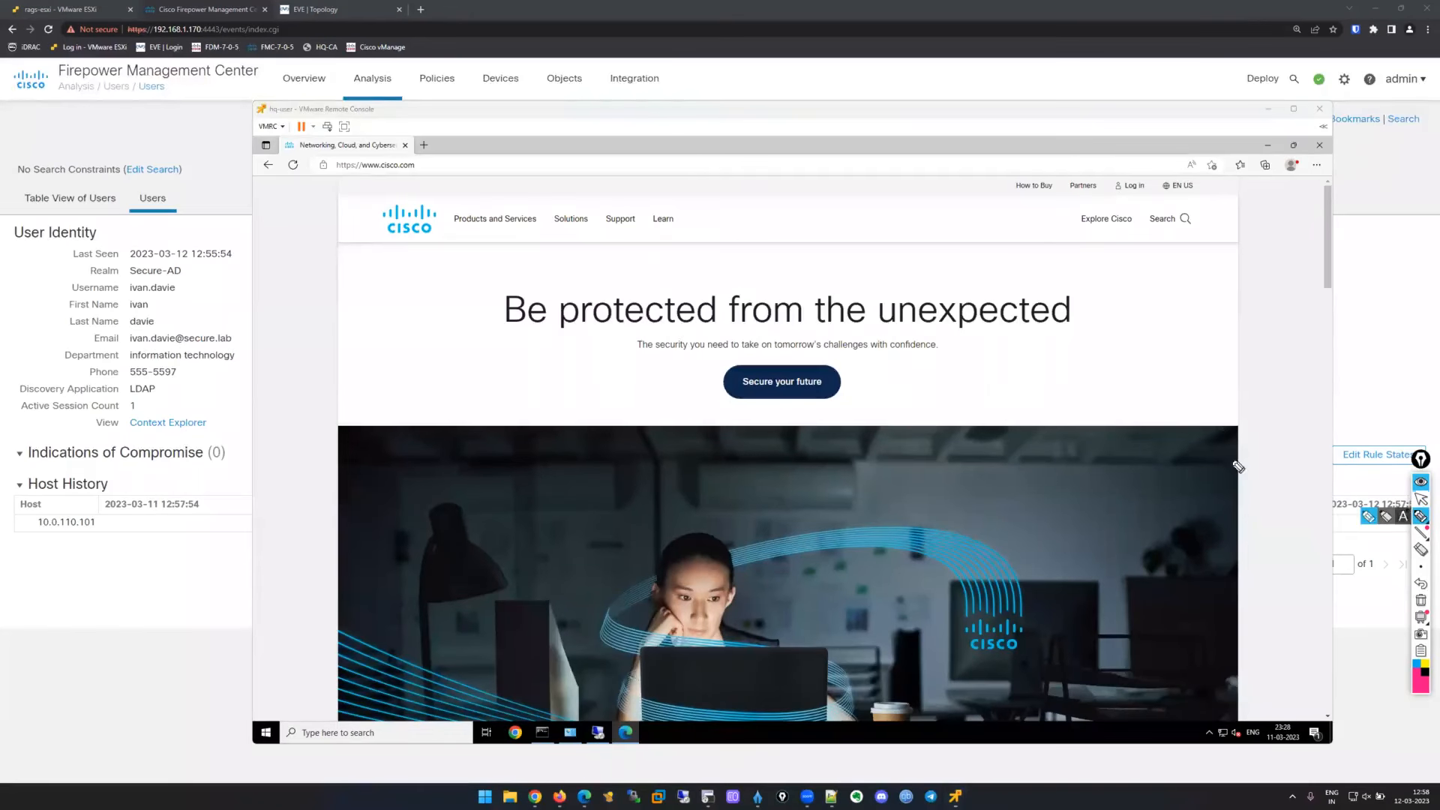
left_click_drag(509, 157, 512, 167)
mouse_move(517, 157)
left_mouse_down()
mouse_move(579, 150)
mouse_move(609, 128)
mouse_move(604, 148)
left_mouse_up()
left_click(523, 159)
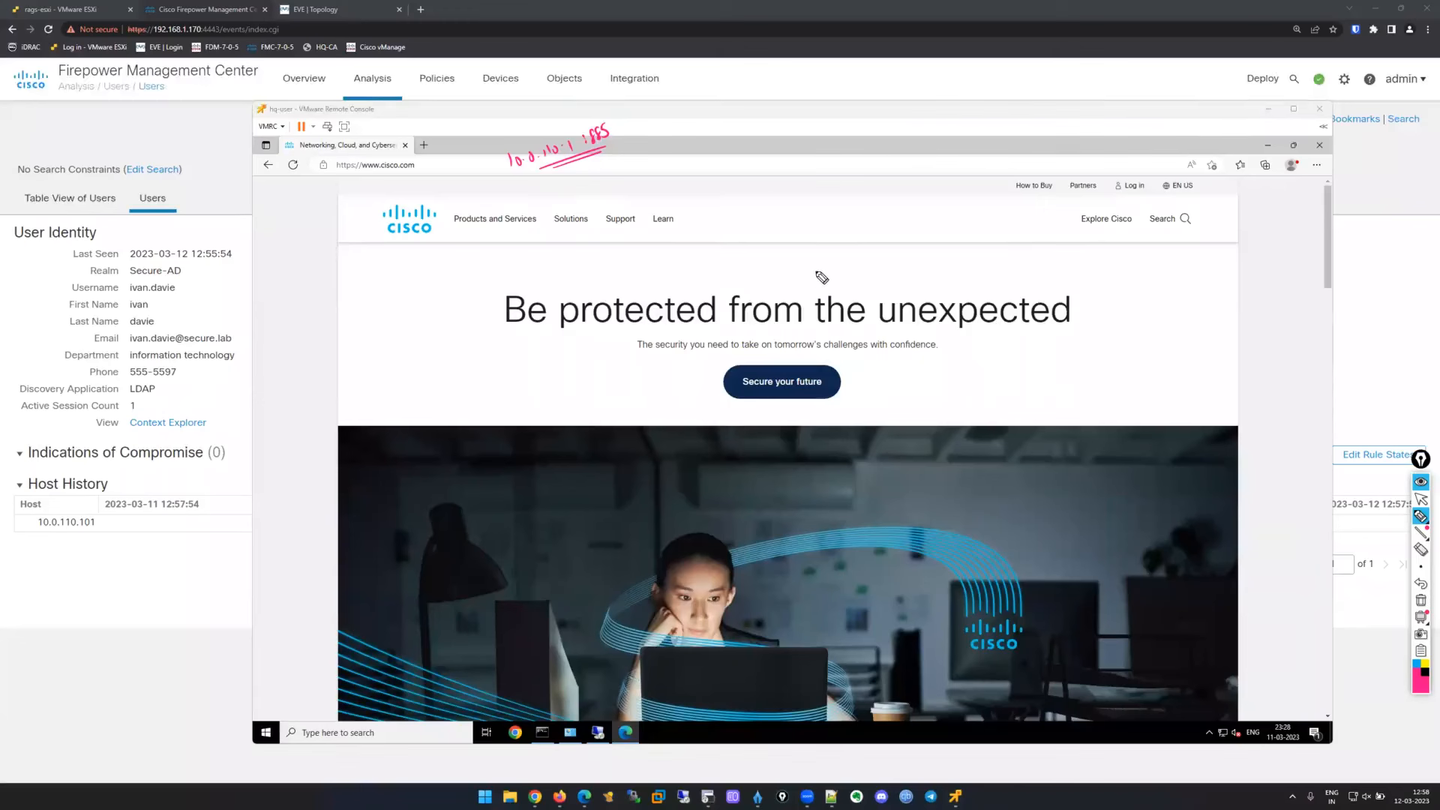
mouse_move(633, 114)
left_mouse_down()
mouse_move(645, 149)
mouse_move(669, 134)
left_mouse_up()
left_click(680, 120)
left_click_drag(692, 115, 710, 117)
left_click(705, 114)
Underline and circle the portal address, add version notes, then clear annotations and minimize the console.
mouse_move(527, 173)
left_mouse_down()
mouse_move(604, 148)
mouse_move(568, 201)
mouse_move(602, 180)
left_mouse_up()
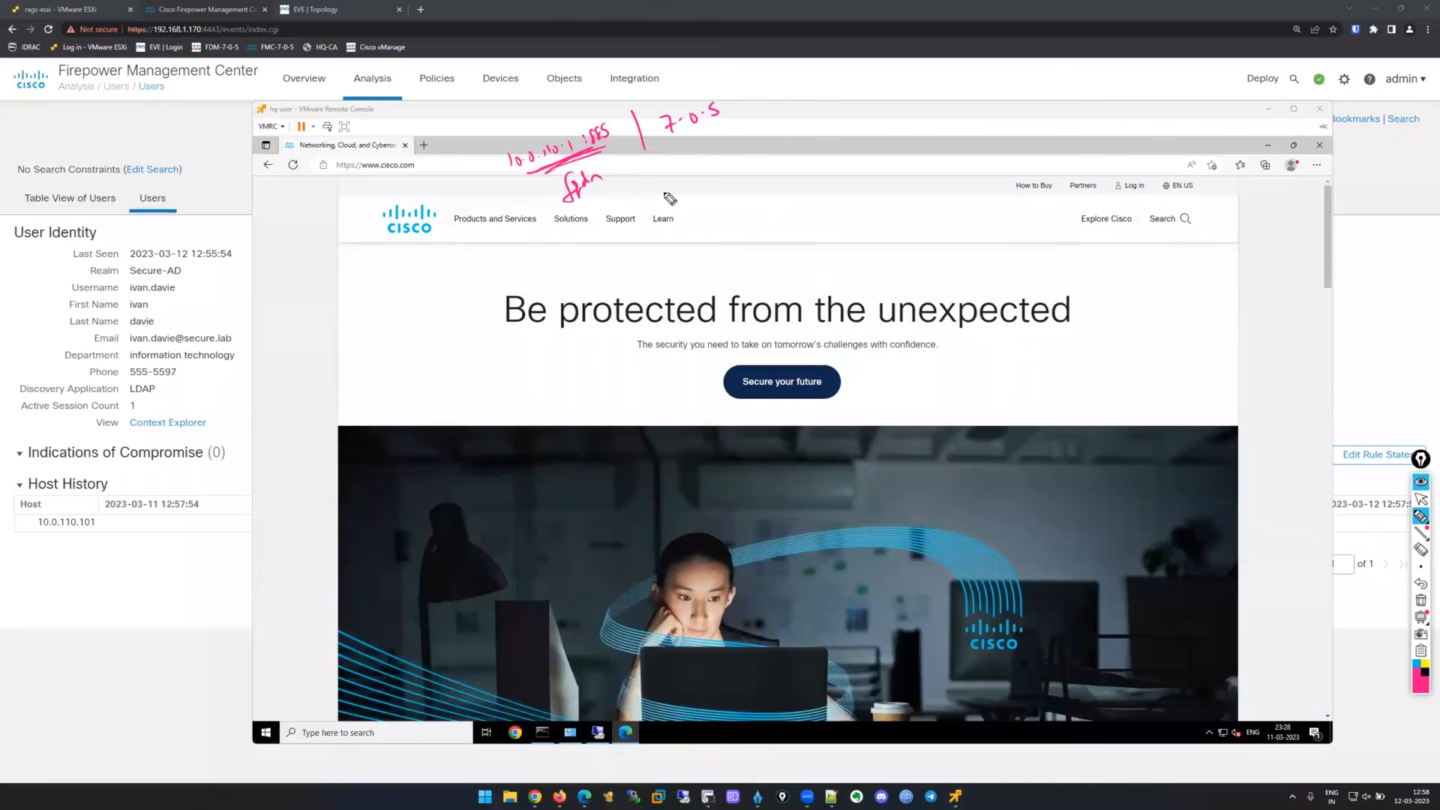
mouse_move(741, 167)
left_mouse_down()
mouse_move(752, 180)
mouse_move(892, 109)
left_mouse_up()
left_click(783, 154)
left_click_drag(556, 173, 554, 178)
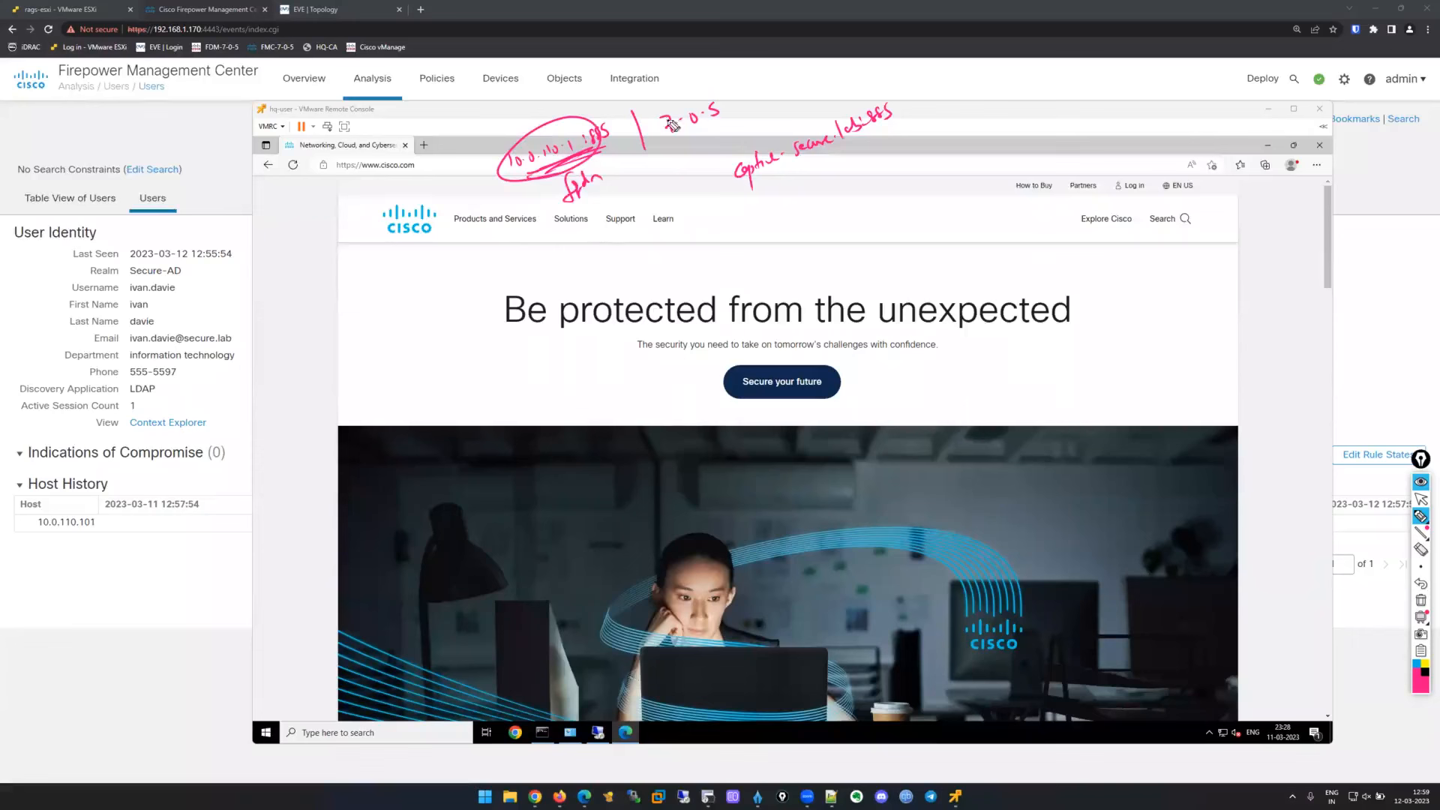
left_click_drag(912, 82, 906, 127)
mouse_move(917, 92)
left_mouse_down()
mouse_move(922, 109)
mouse_move(952, 106)
left_mouse_up()
left_click(1420, 499)
left_click(1420, 600)
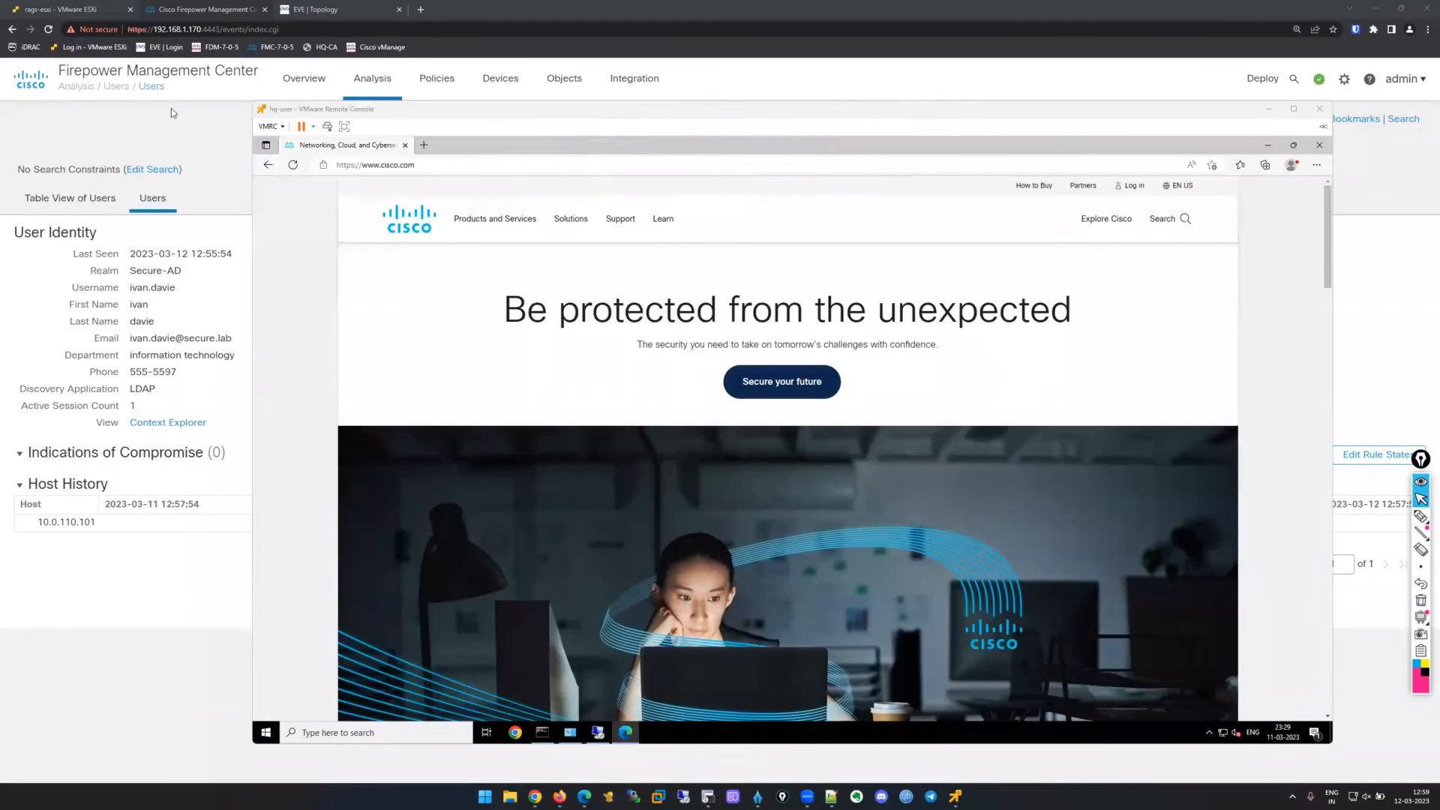
left_click(422, 45)
Search for 'fmc 7.1 release notes' and open the Firepower 7.1 release notes.
left_click(420, 9)
type("fc")
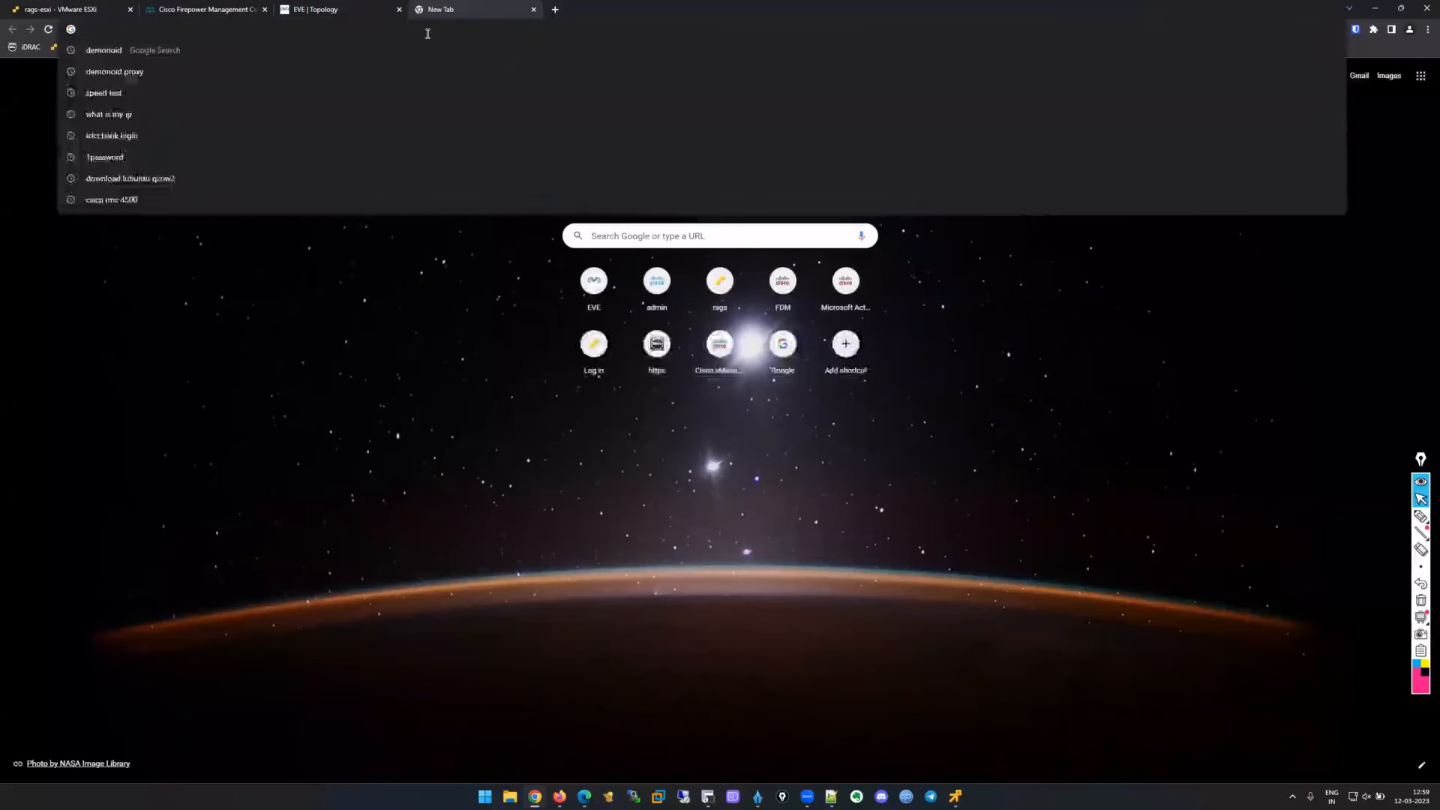
key("BackSpace")
type("mc 7 .1")
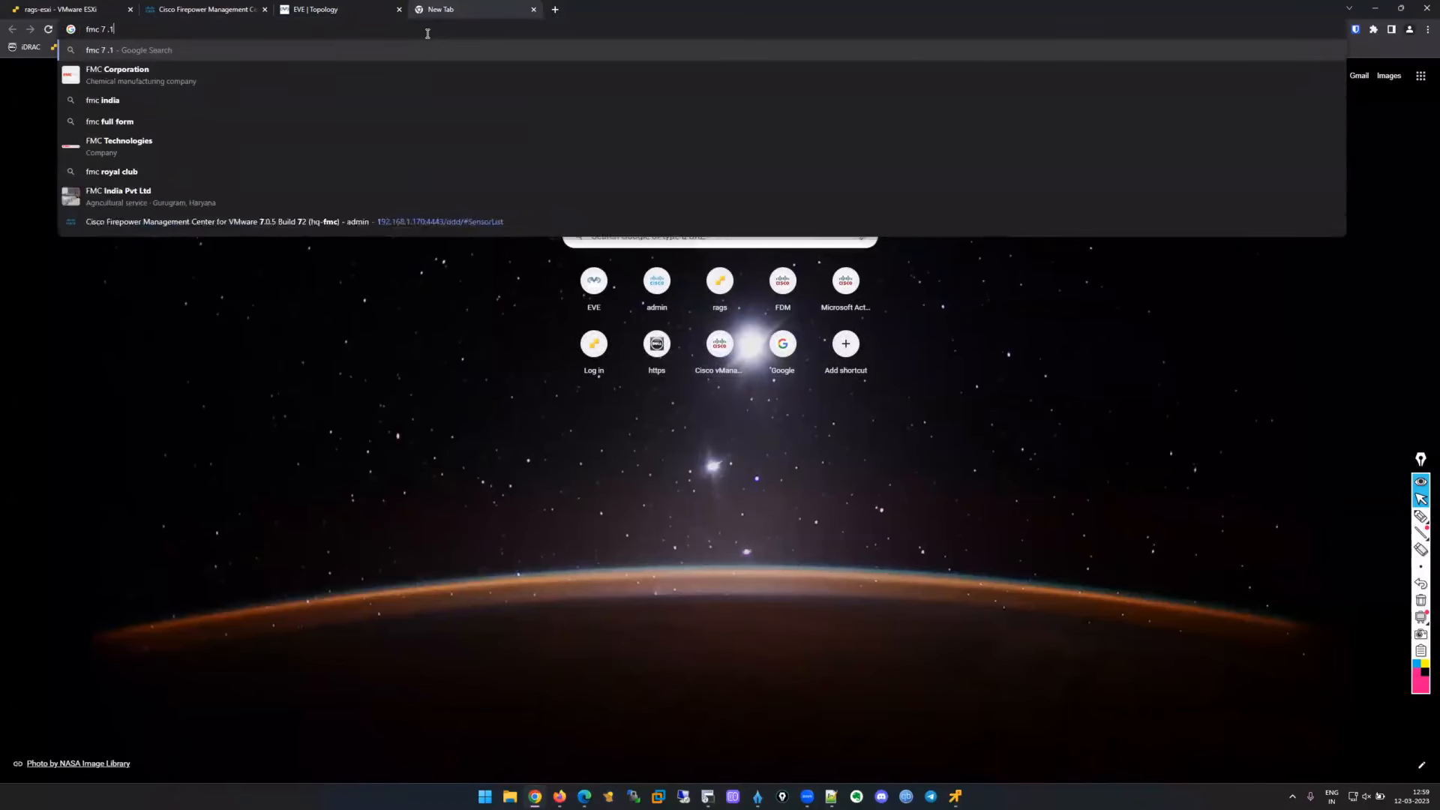
type(" relesae notes")
key("Return")
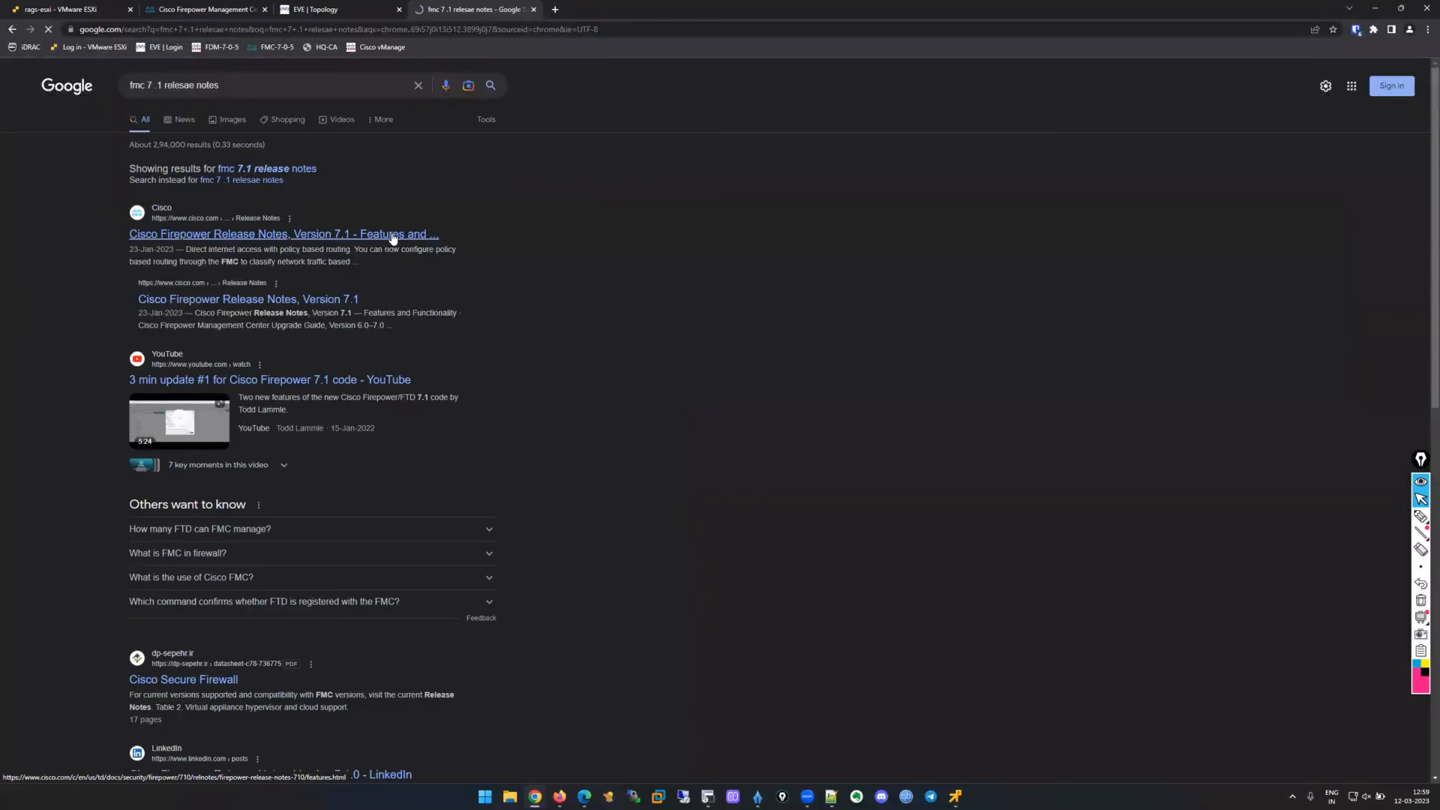
left_click(393, 238)
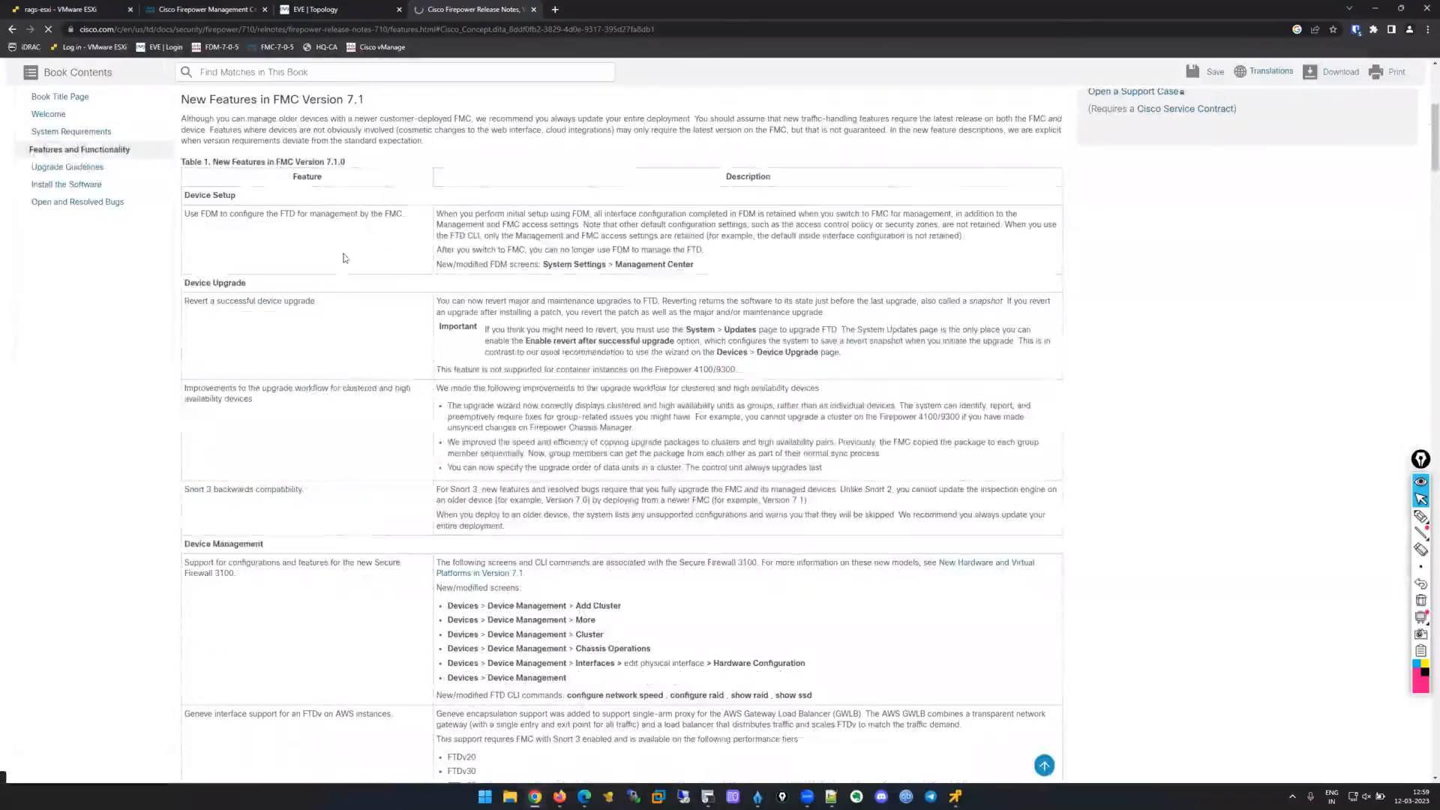
Scroll down to and highlight the Identity Services and User Control heading.
scroll(335, 267, "down", 5)
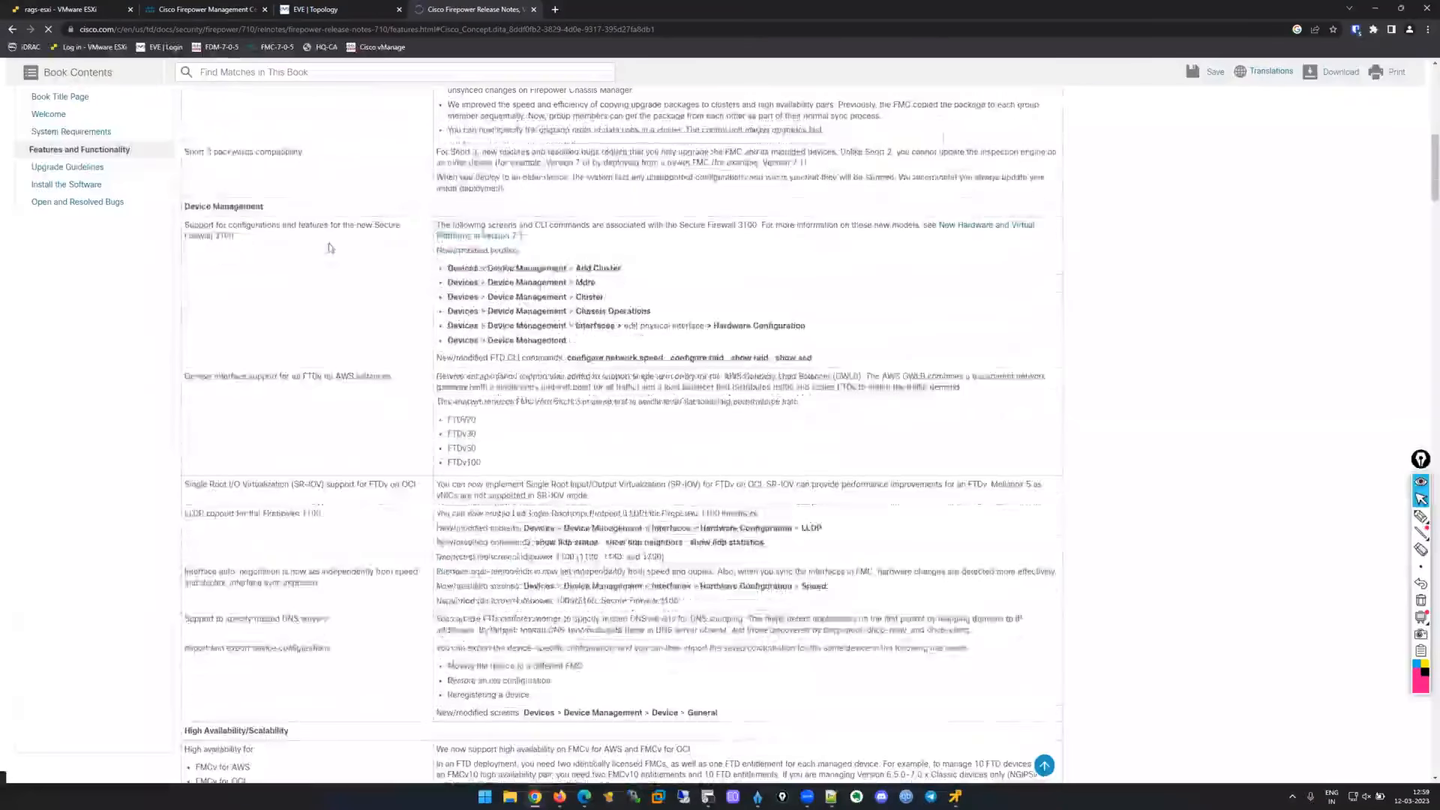
scroll(330, 247, "down", 10)
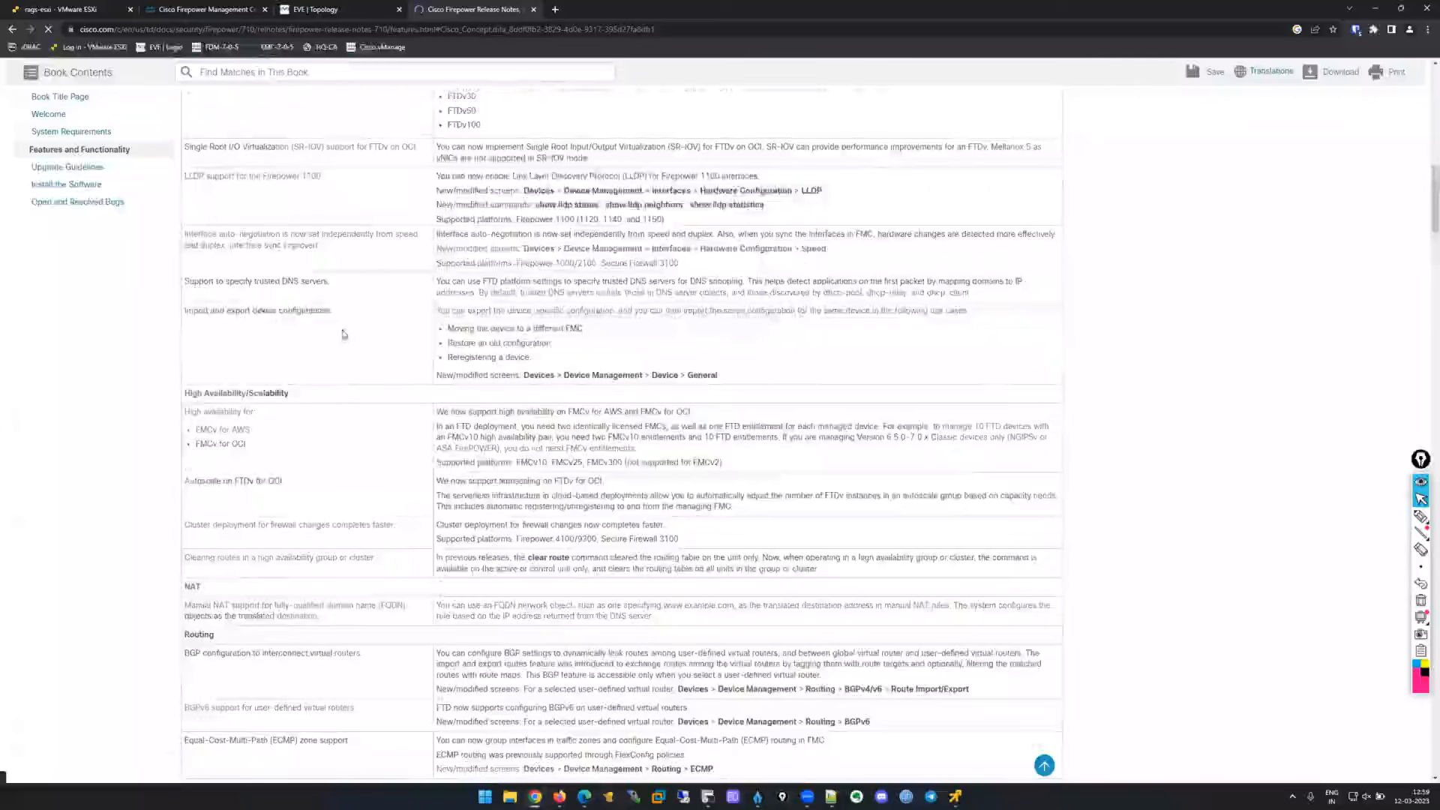
scroll(368, 328, "down", 7)
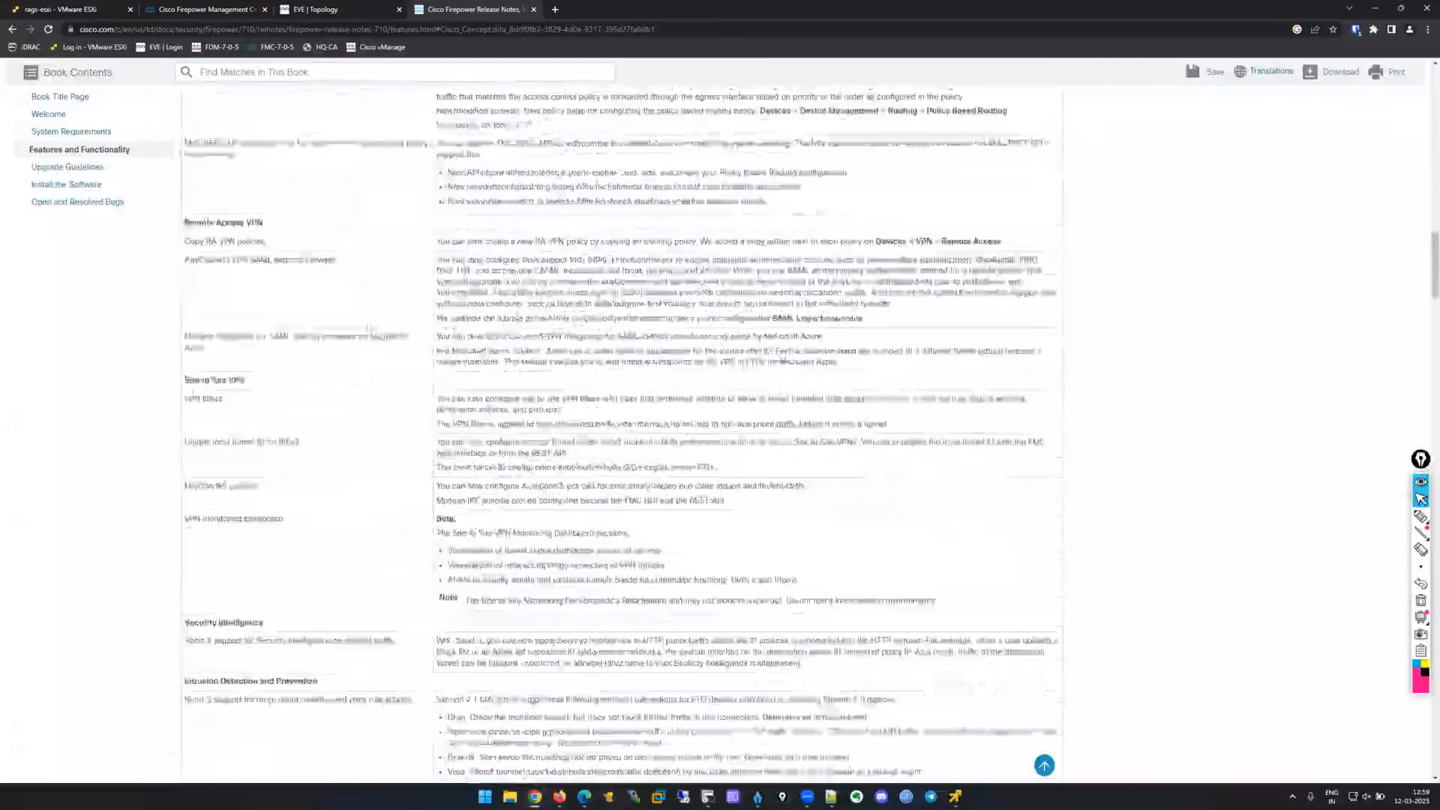
scroll(252, 415, "down", 5)
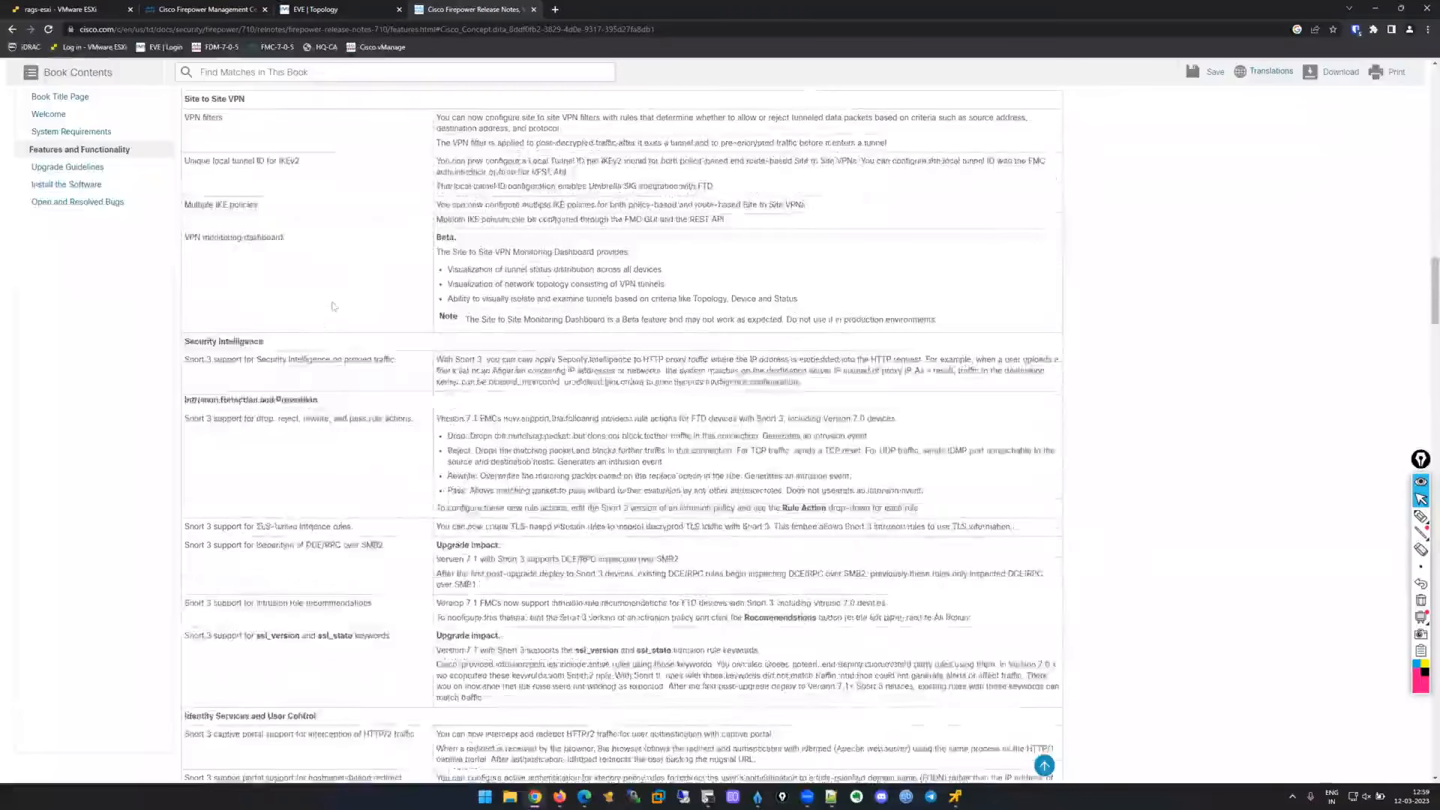
left_click_drag(190, 488, 324, 474)
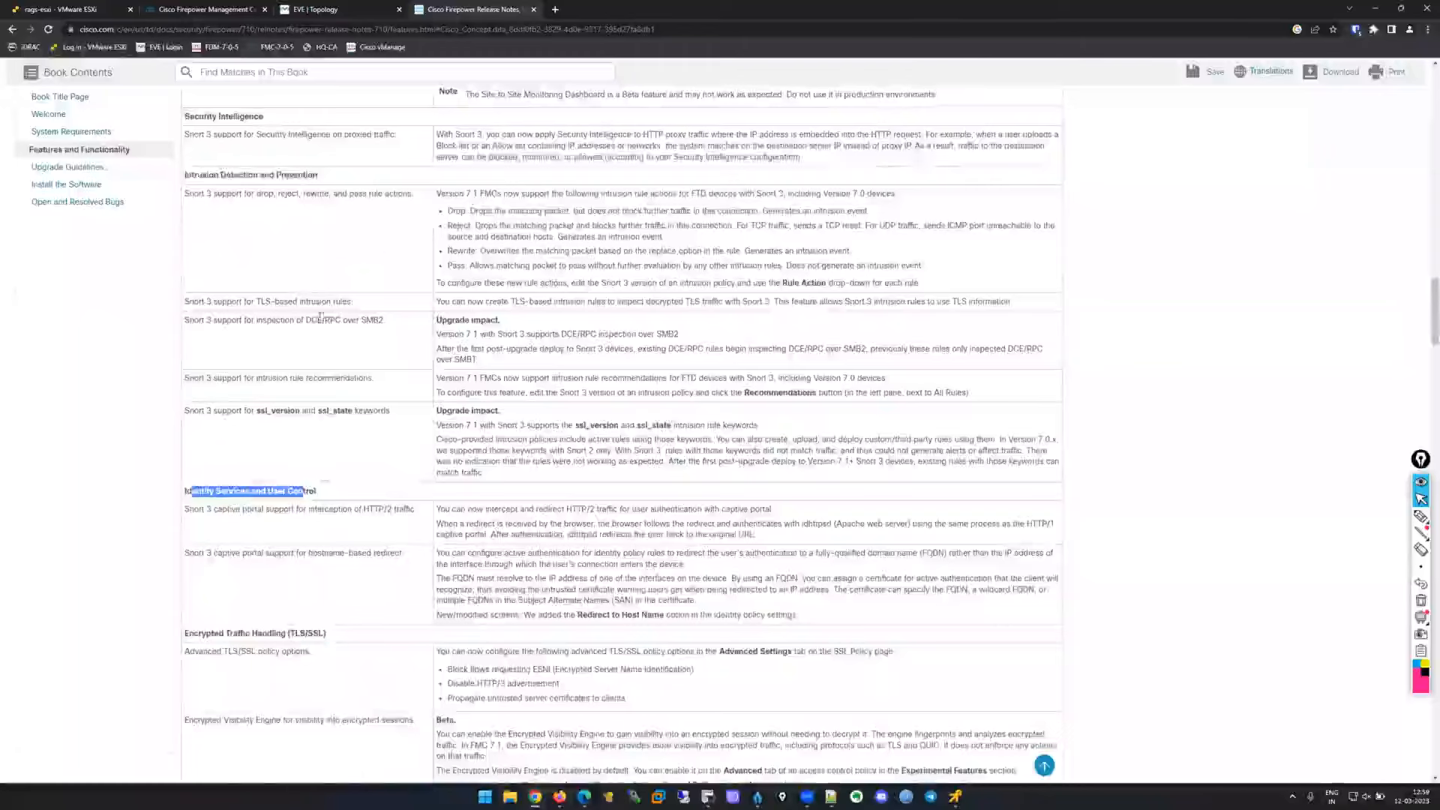
scroll(342, 553, "down", 2)
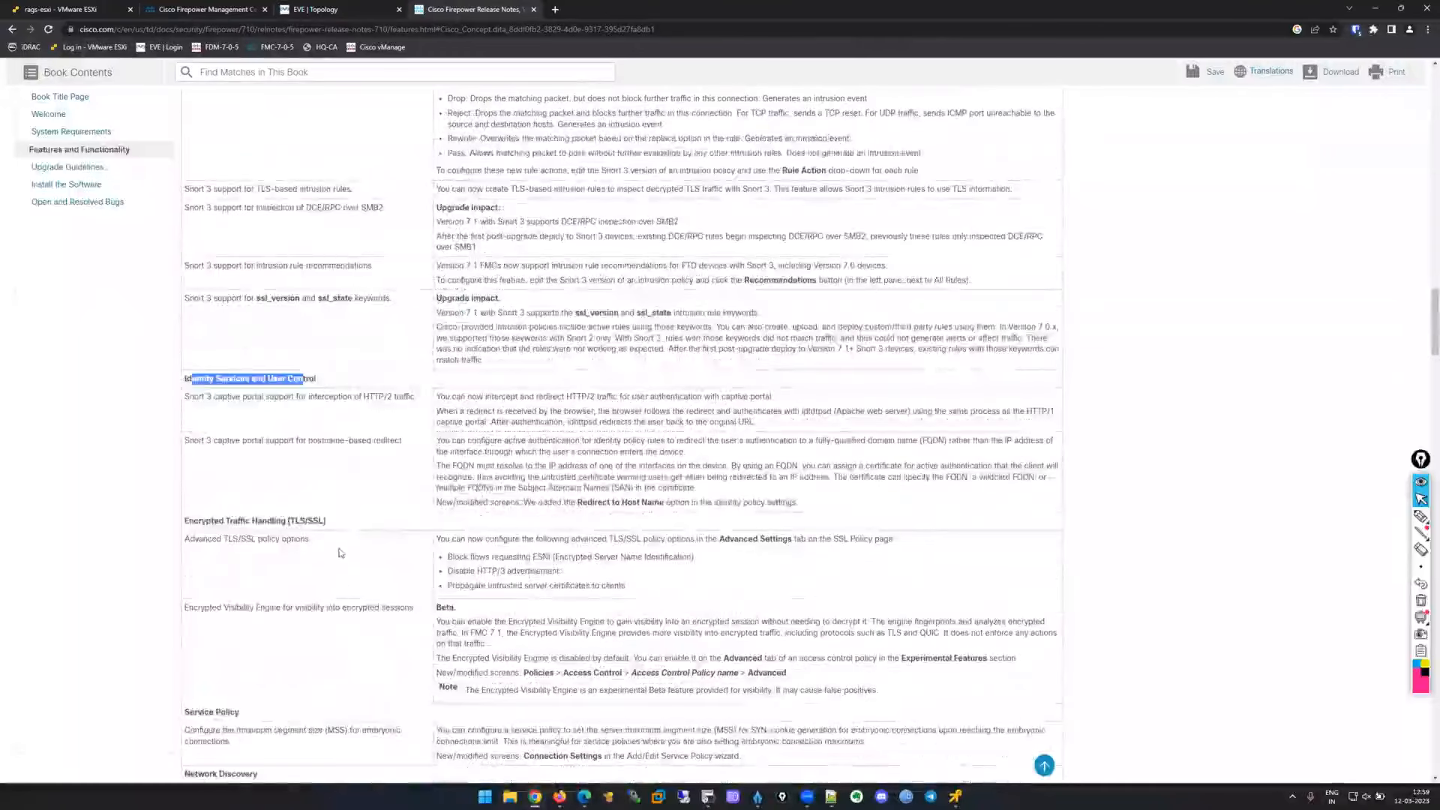
left_click(339, 552)
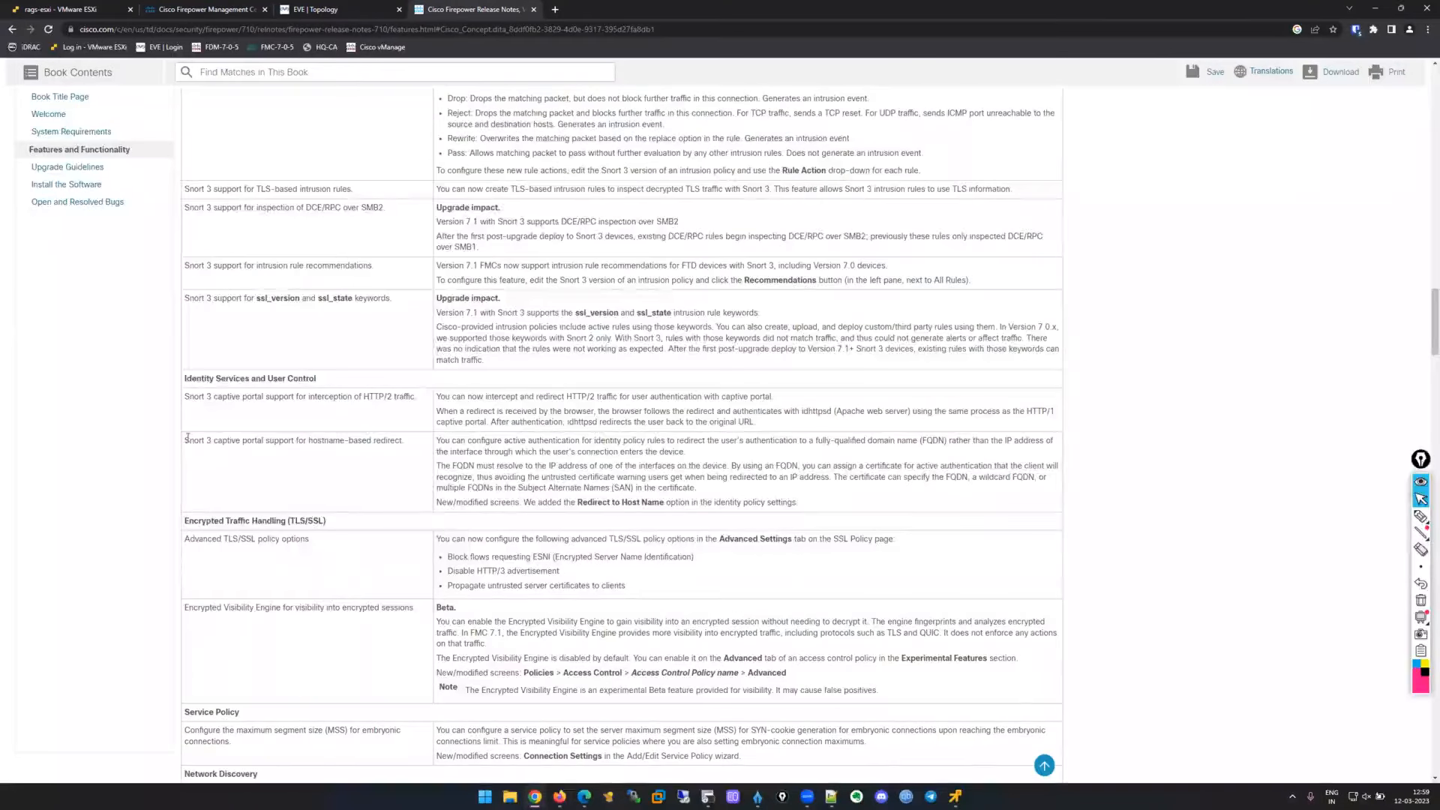
Highlight the hostname-based redirect feature, its FQDN description, and the Redirect to Host Name note.
left_click_drag(274, 441, 406, 442)
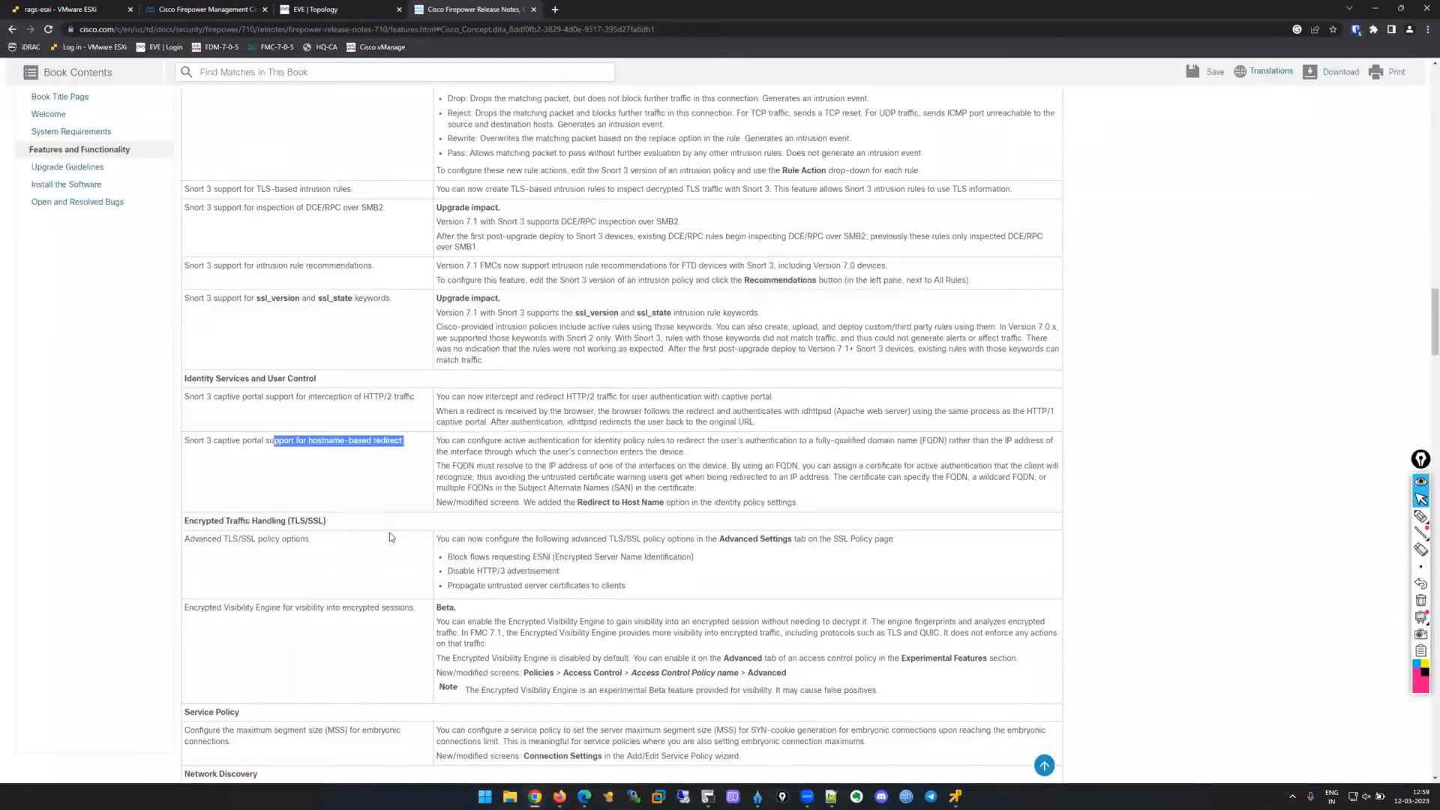
left_click(724, 442)
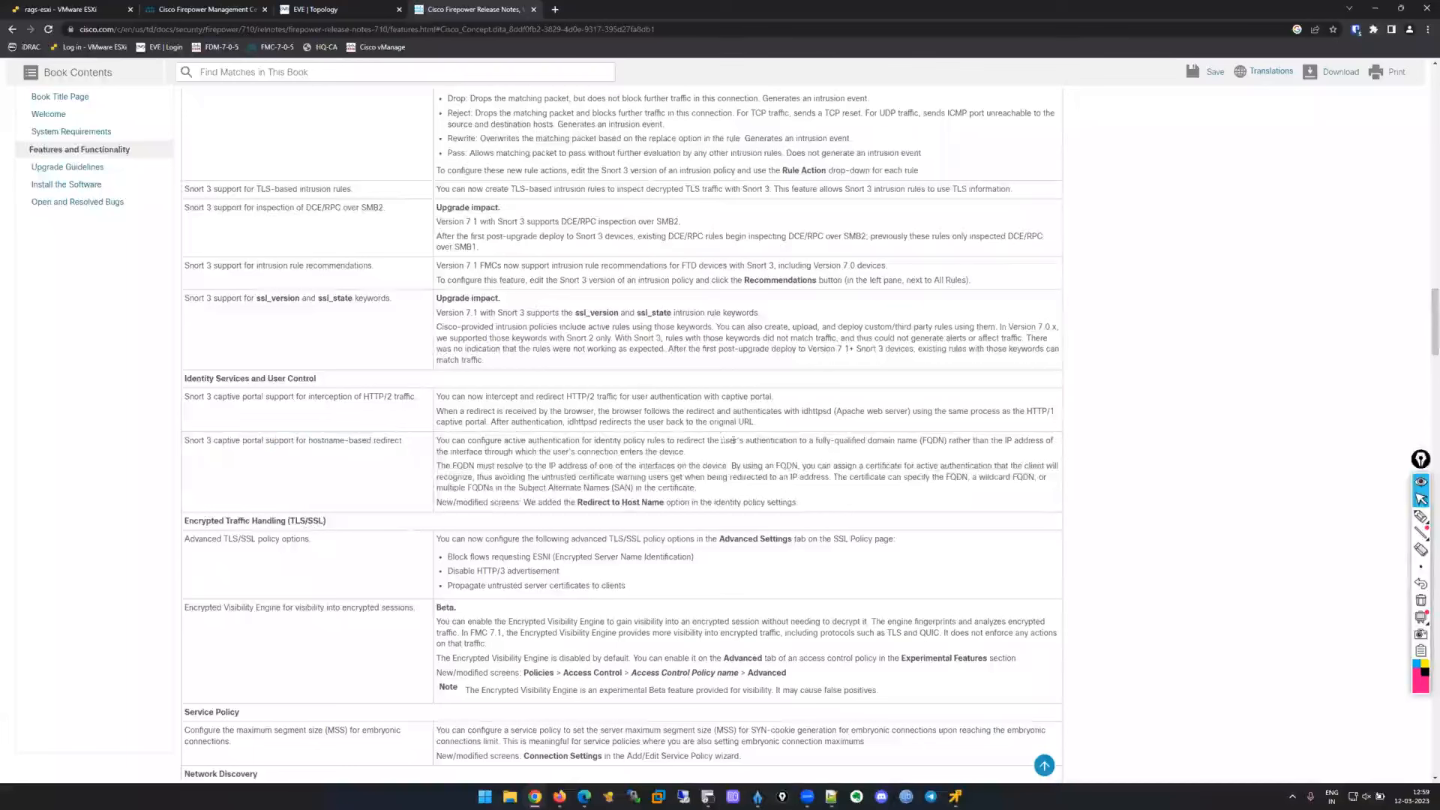
left_click_drag(824, 441, 1022, 441)
left_click_drag(459, 450, 741, 456)
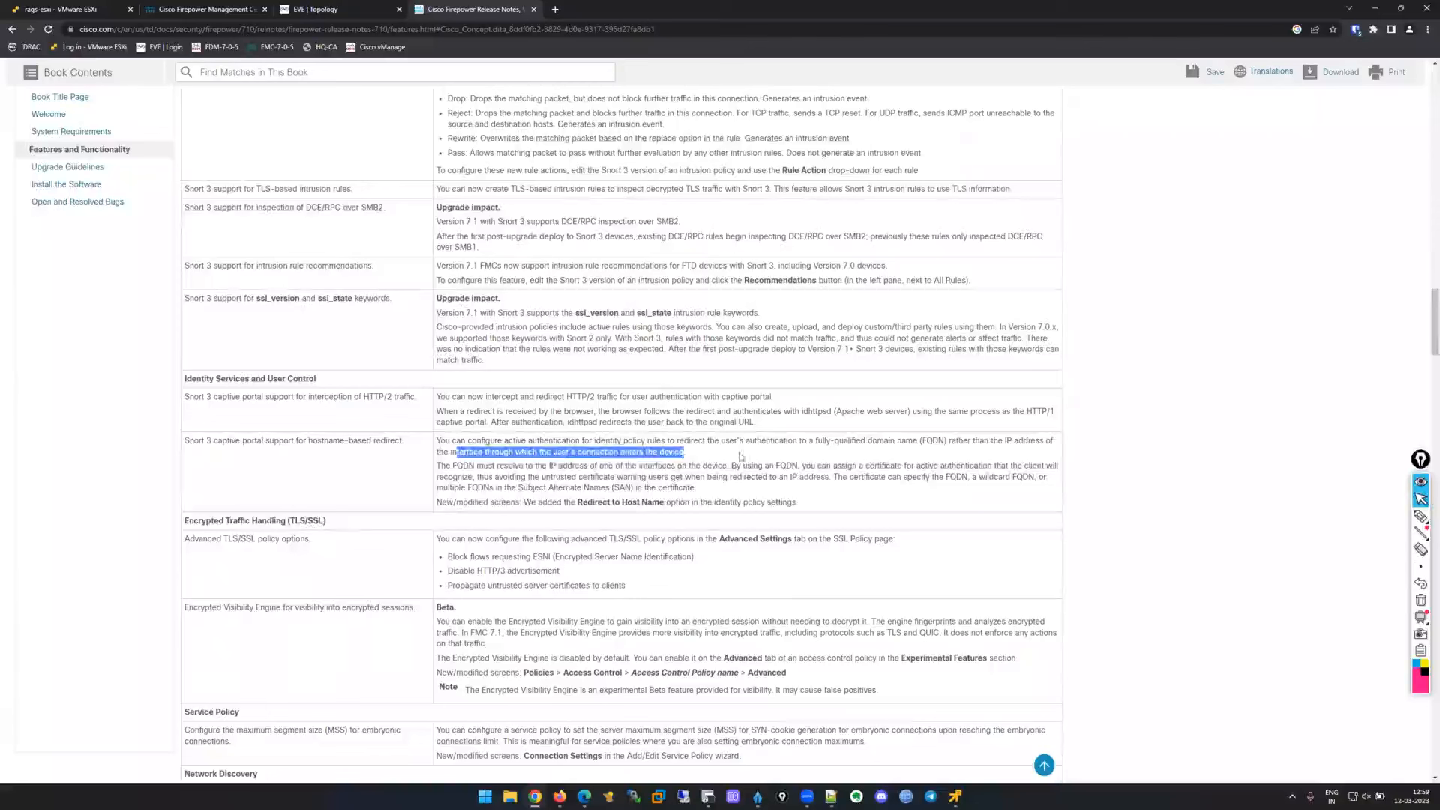
left_click(751, 453)
triple_click(751, 453)
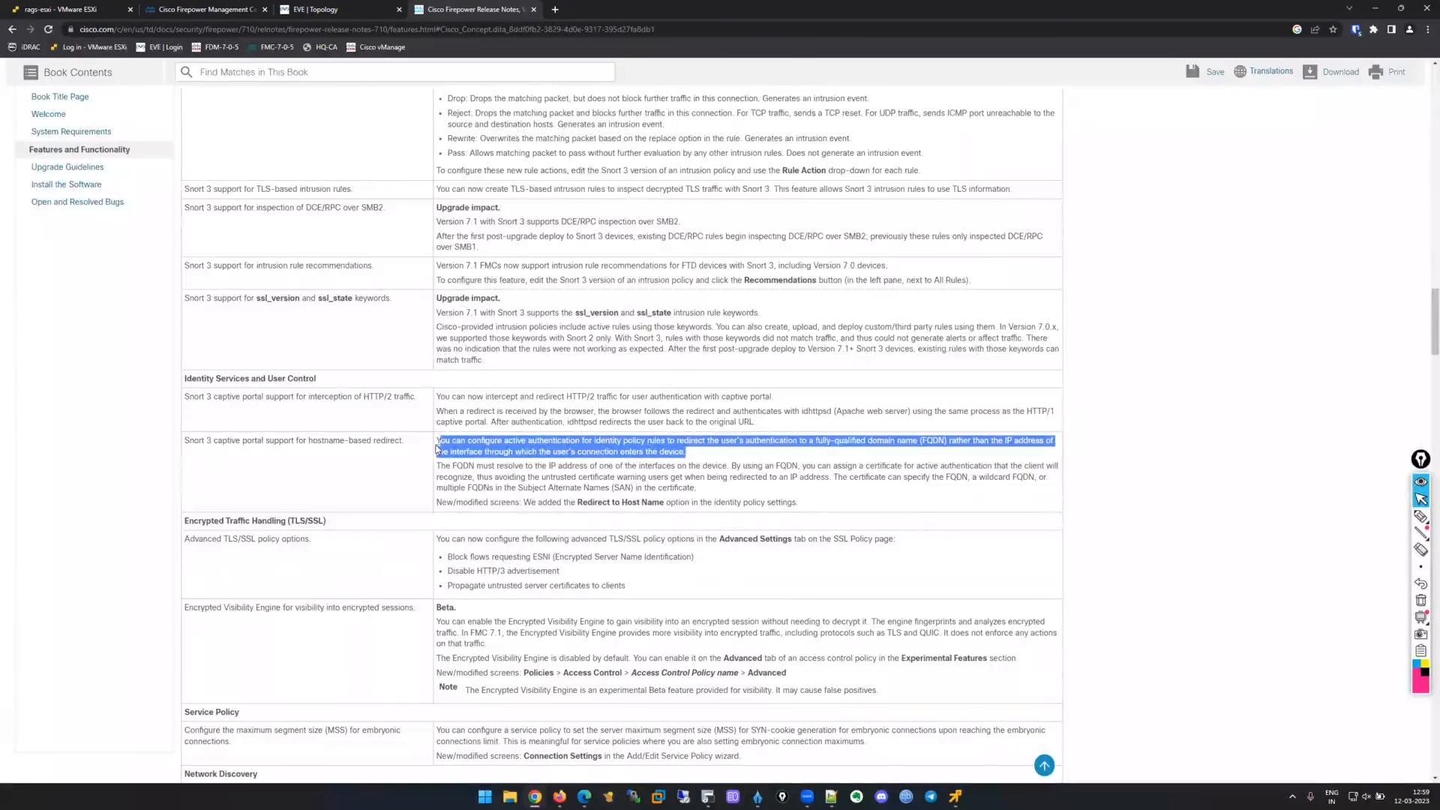
left_click(526, 504)
left_click_drag(526, 503, 833, 492)
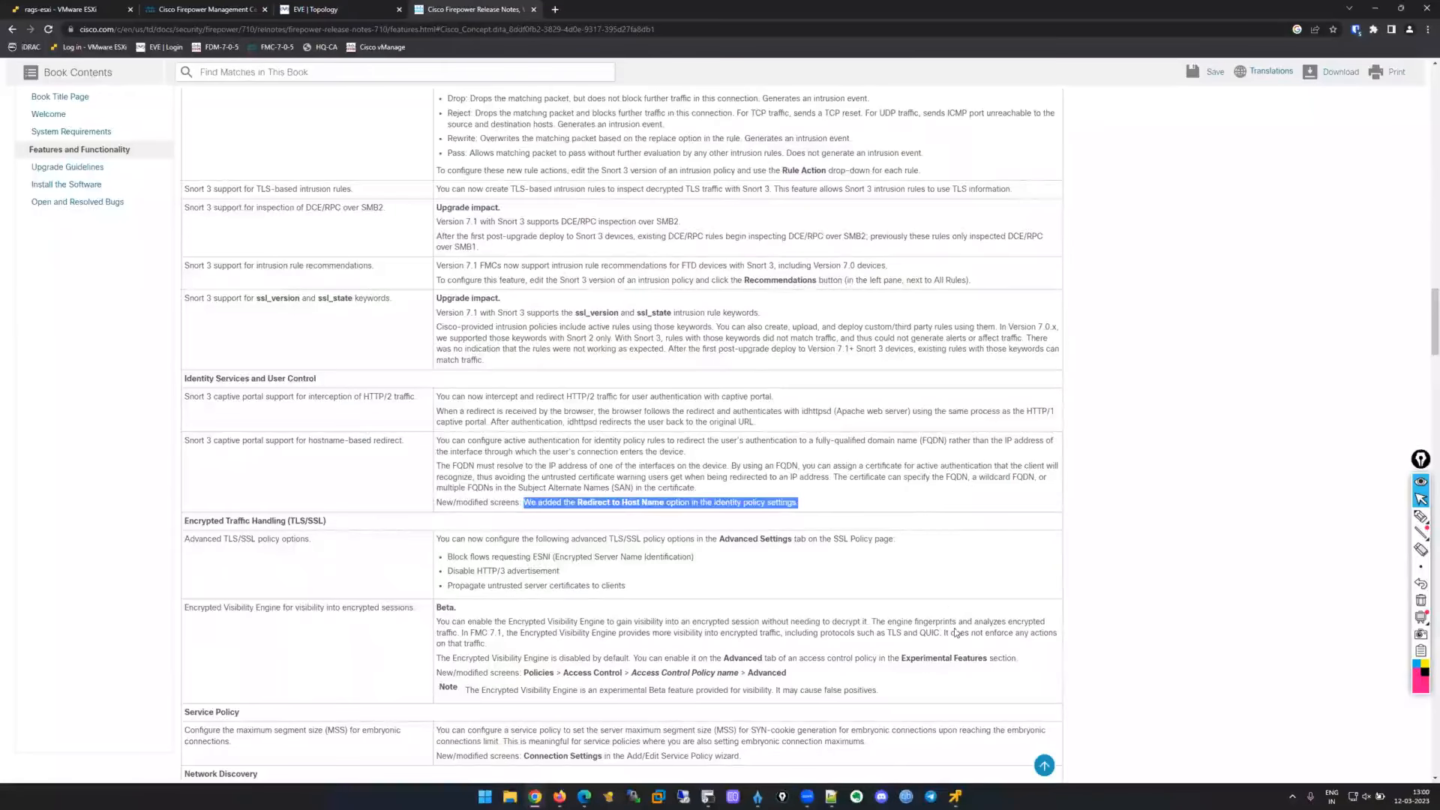
left_click(954, 797)
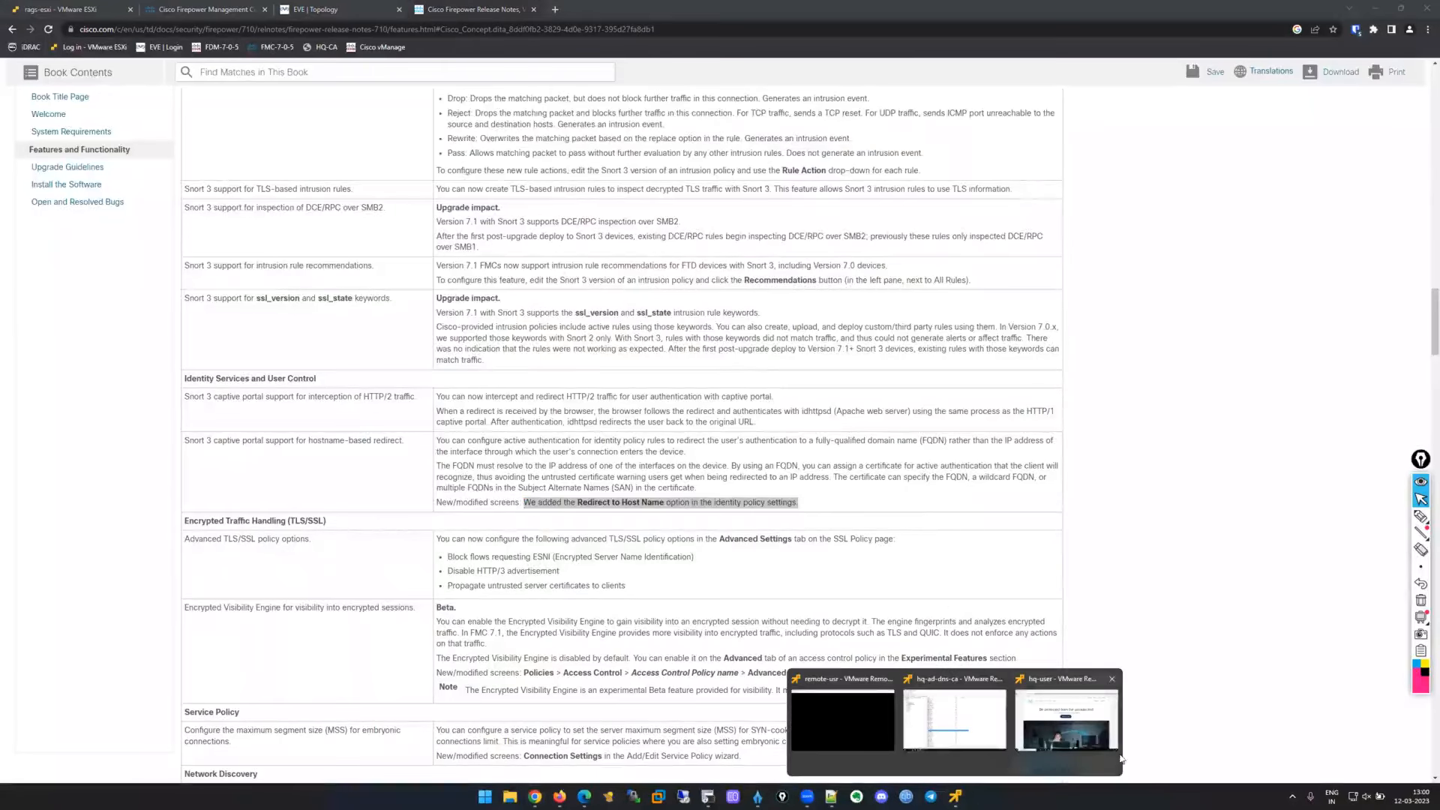
Check hq-user's cisco.com page, minimize its console, and switch back to the FMC user identity tab.
left_click(1045, 719)
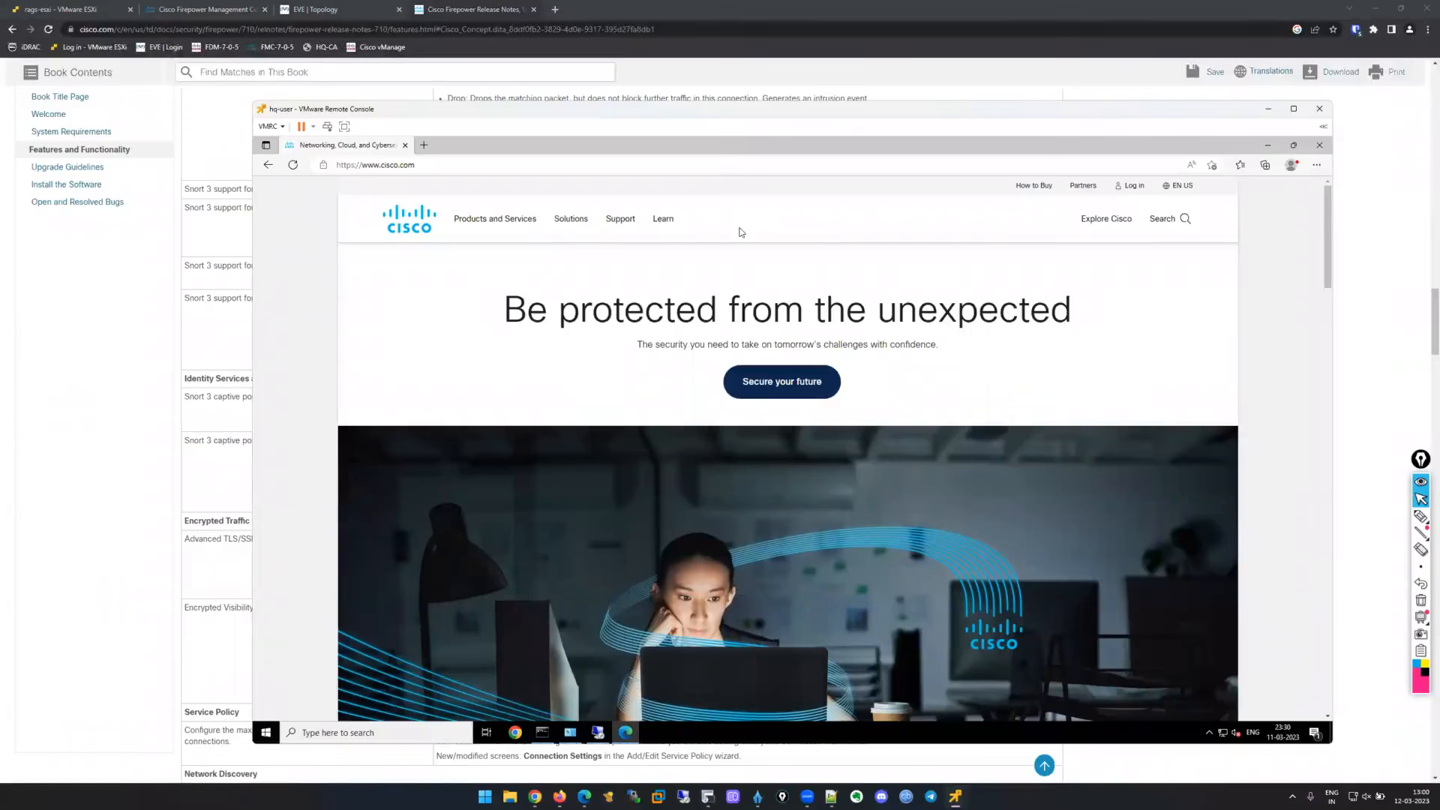
left_click(560, 797)
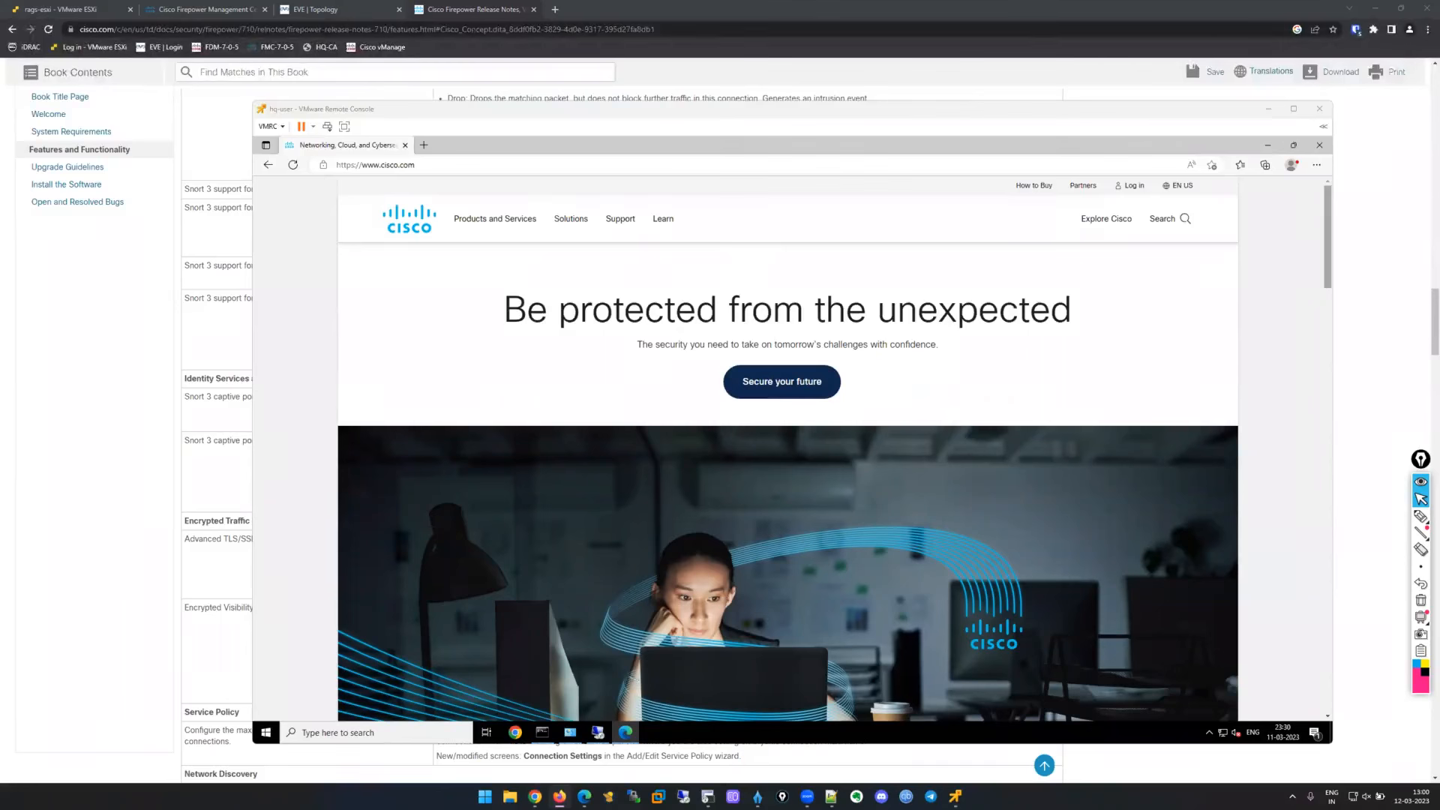
left_click(1279, 252)
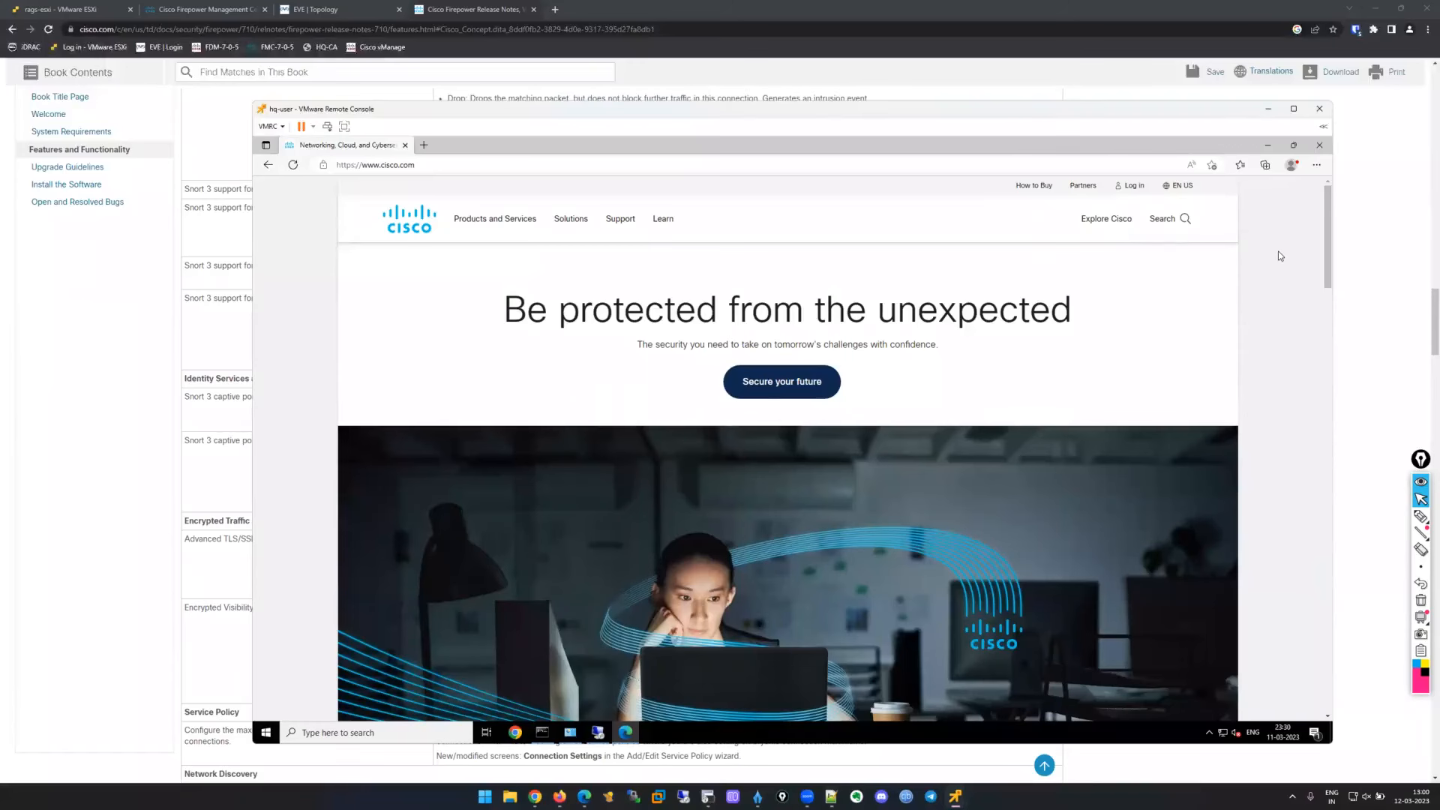
left_click(1267, 109)
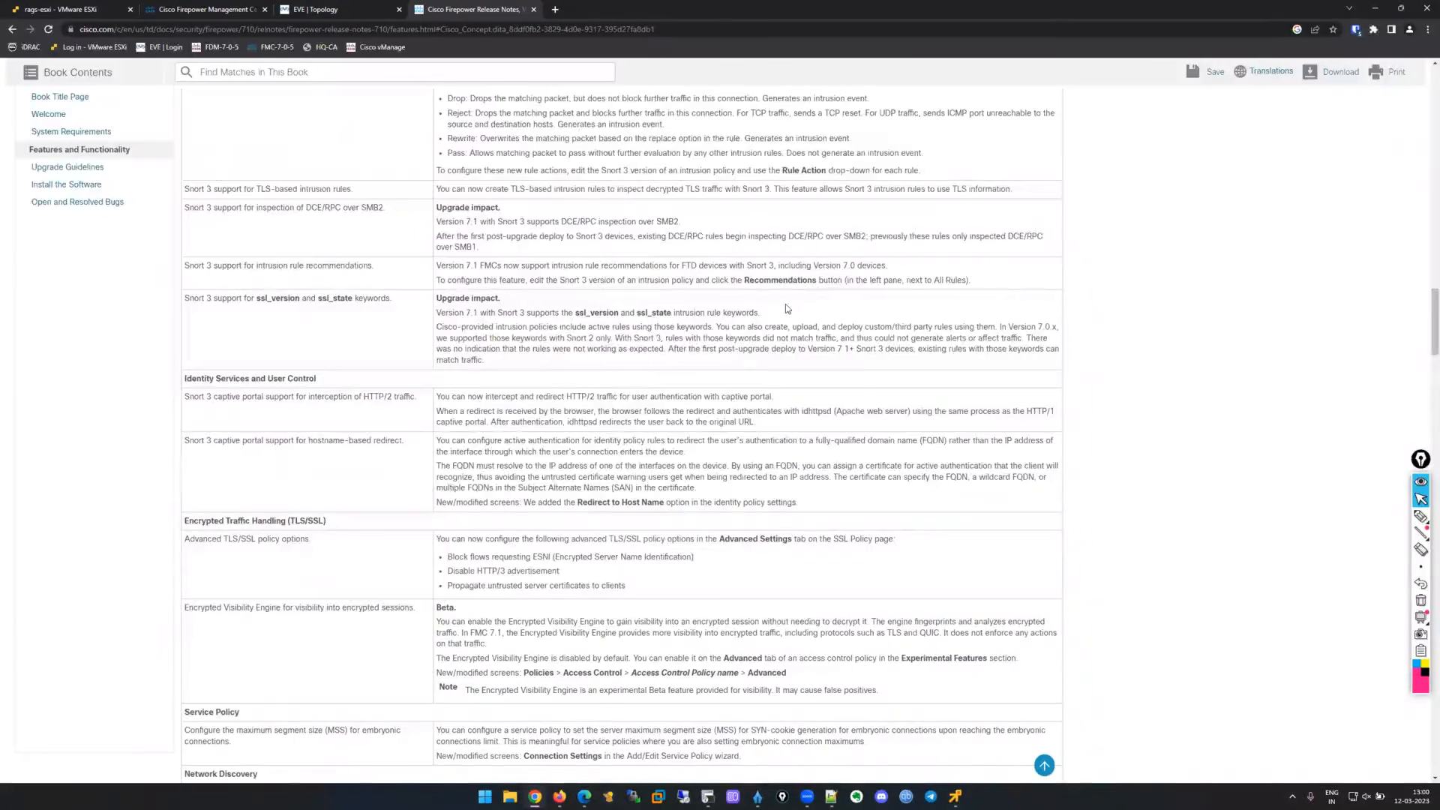
left_click(199, 8)
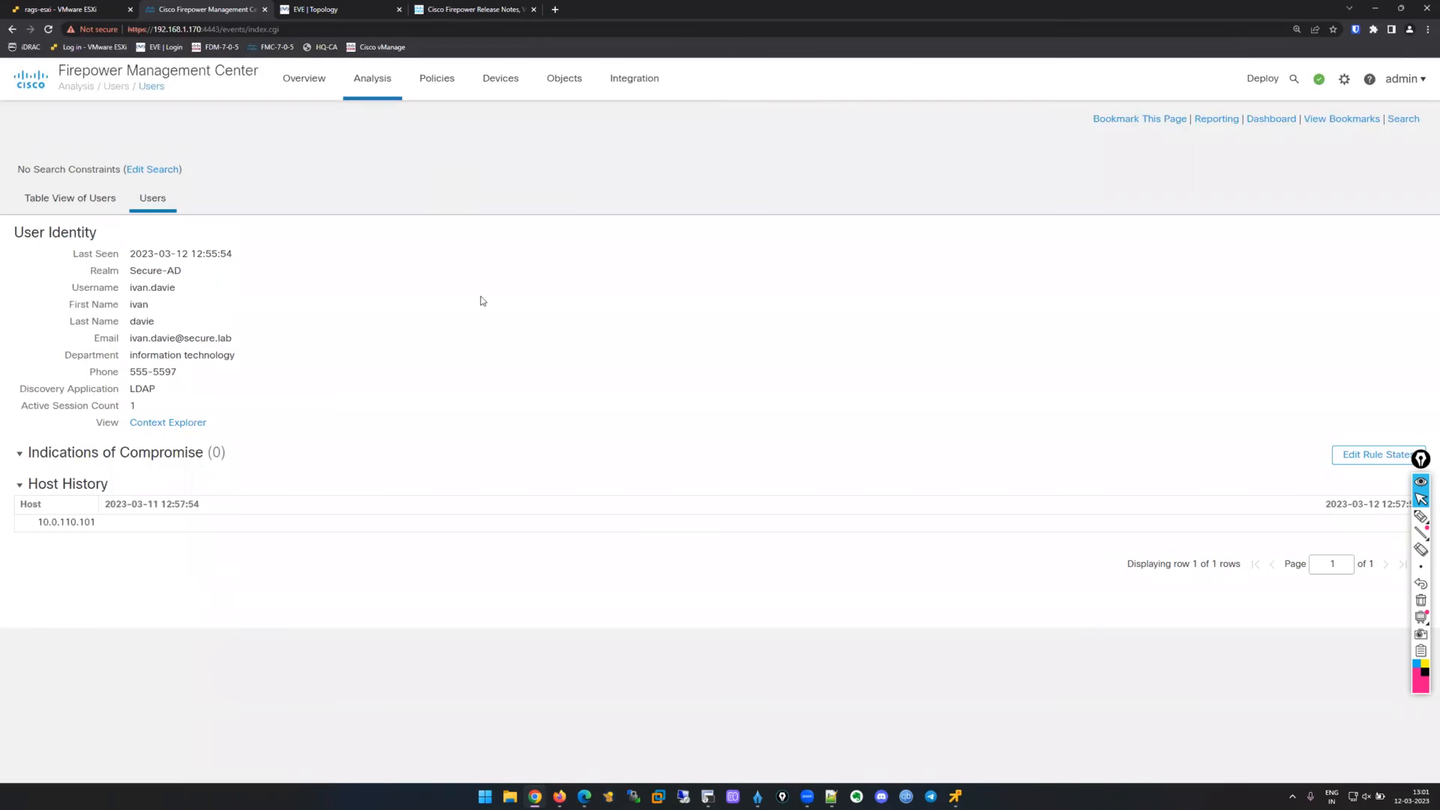
Glance at the EVE lab topology, then return to FMC's user identity view and show the Analysis menu.
key("ctrl+Tab")
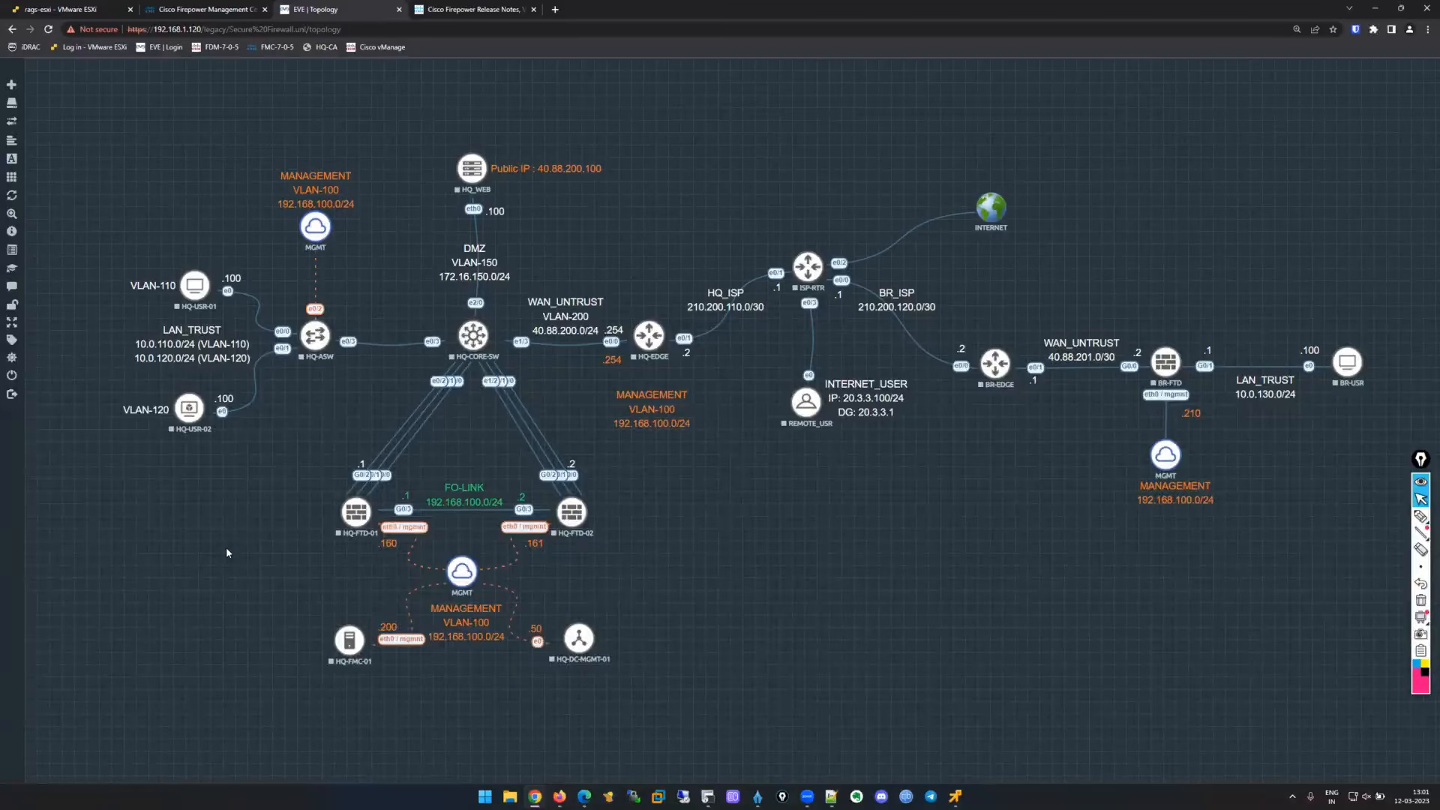
left_click(212, 9)
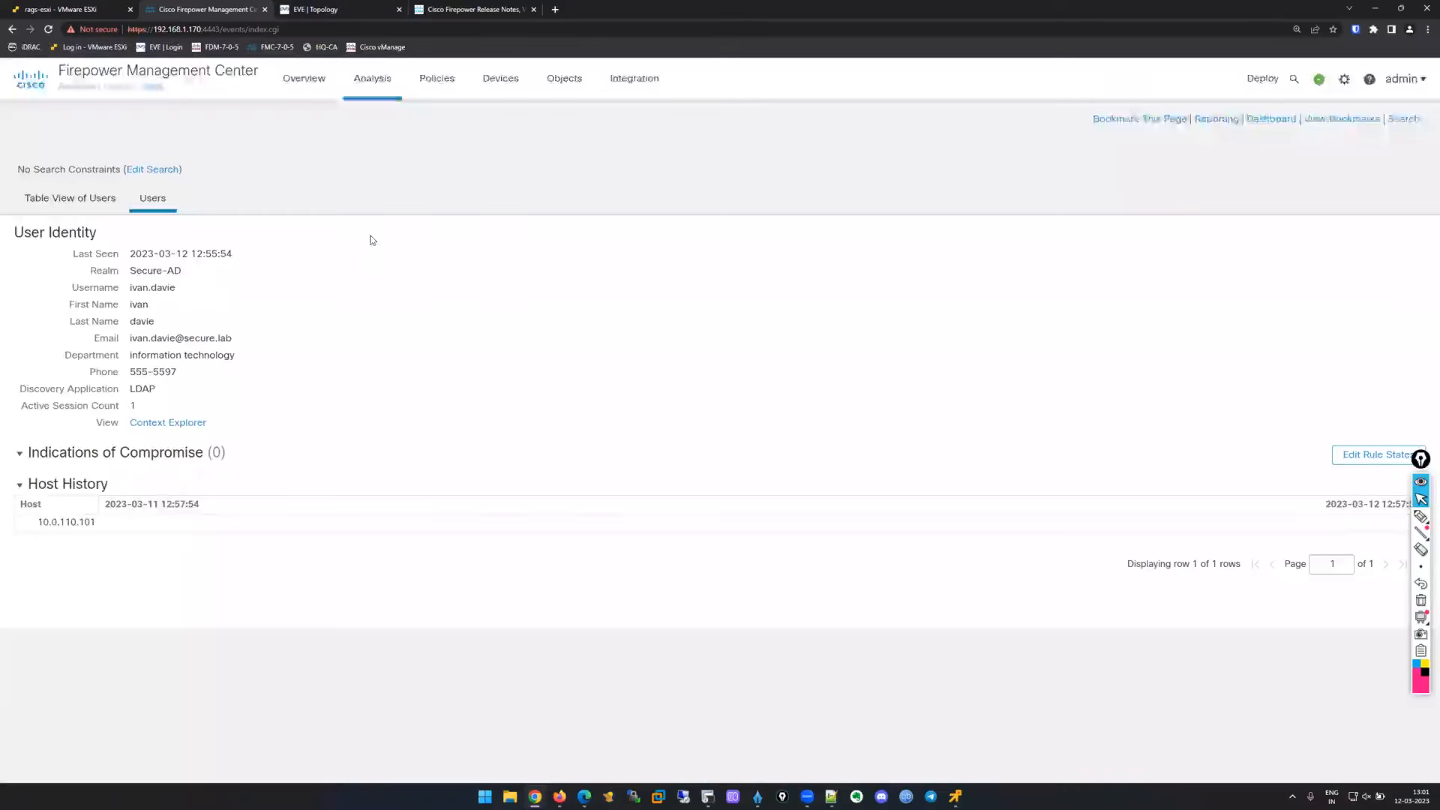
mouse_move(373, 82)
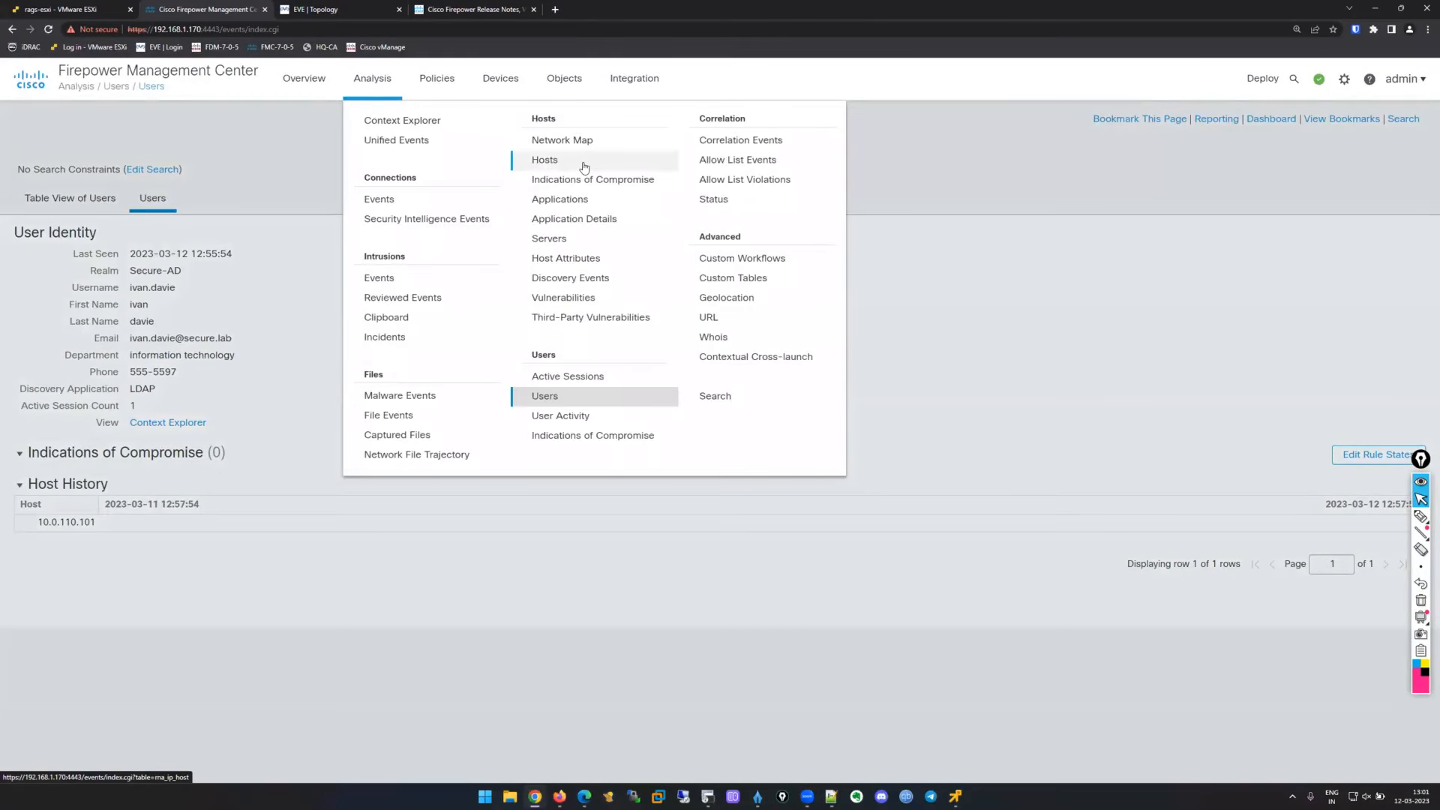
Open Analysis > Hosts > Hosts and highlight the pending OS vendor and name row.
left_click(583, 162)
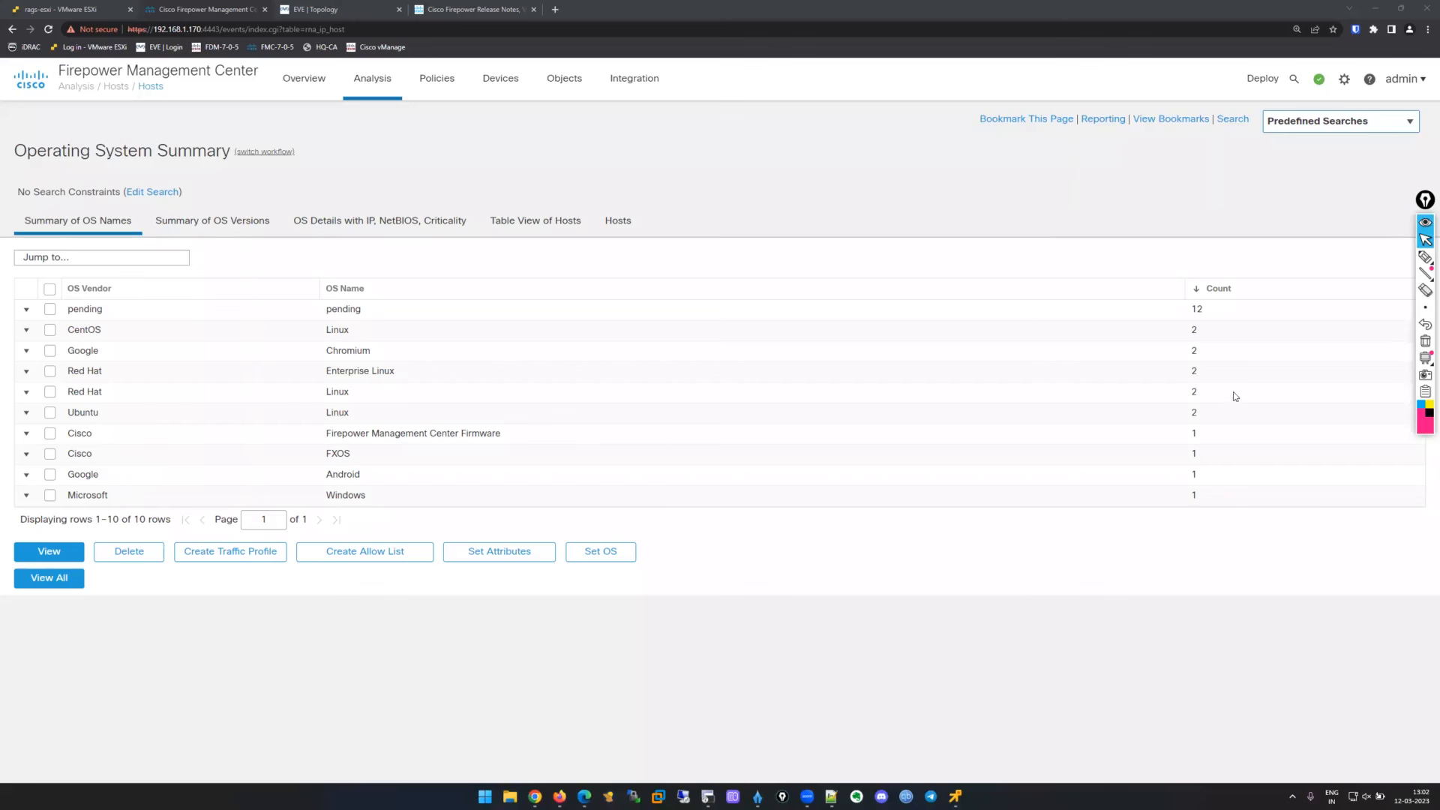
left_click_drag(67, 311, 392, 312)
left_click(554, 269)
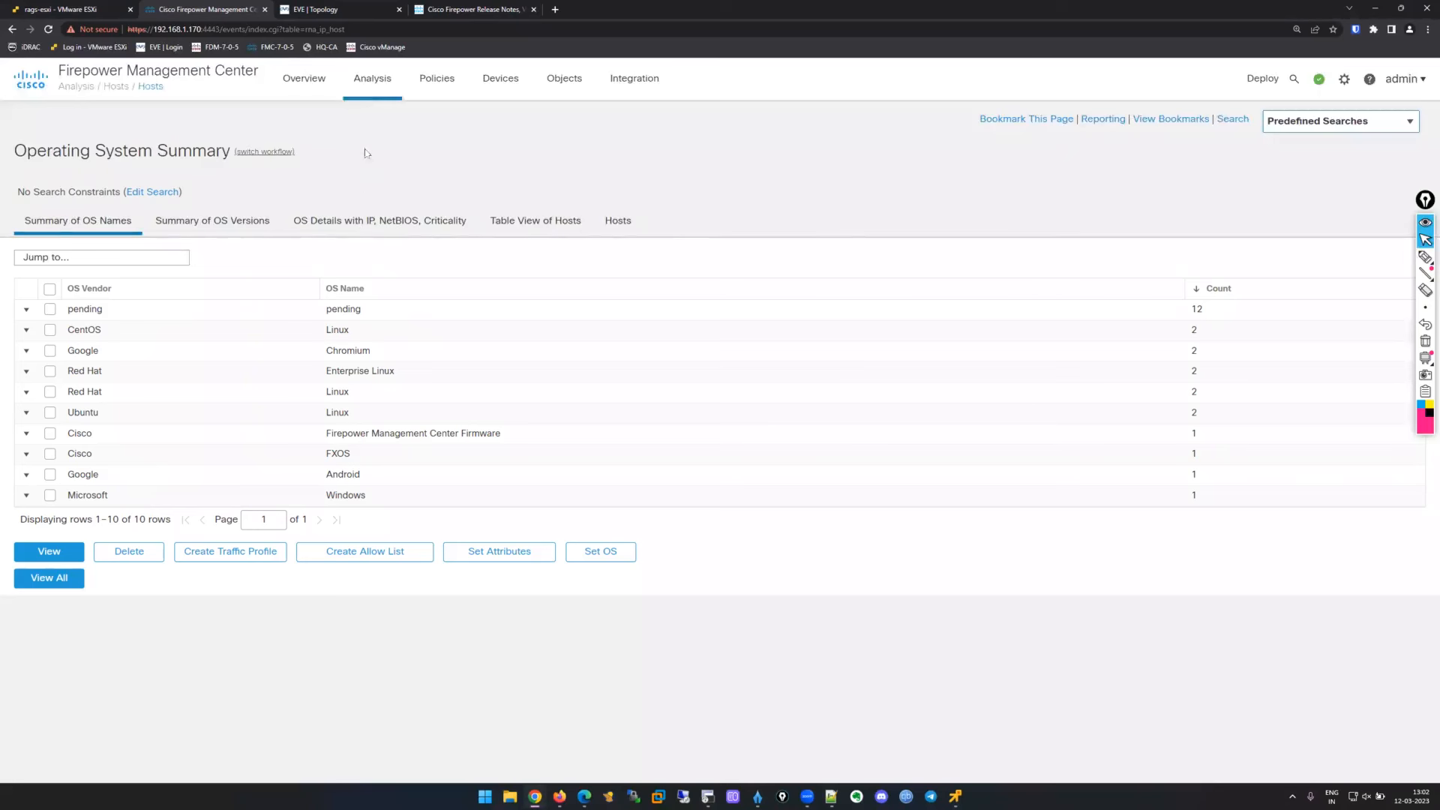
Open the hosts network map and expand the 10 and 172 IPv4 branches.
mouse_move(375, 96)
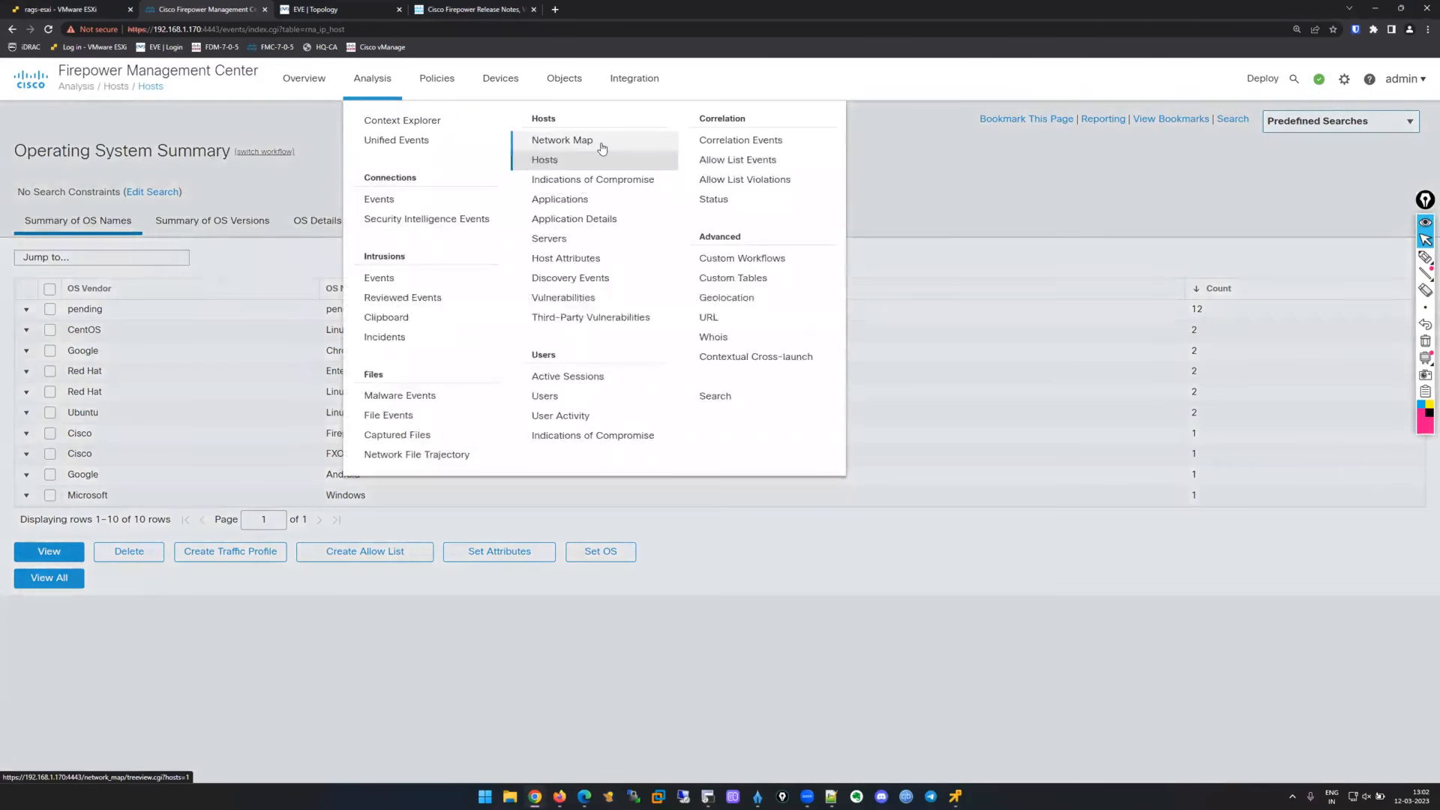
left_click(601, 148)
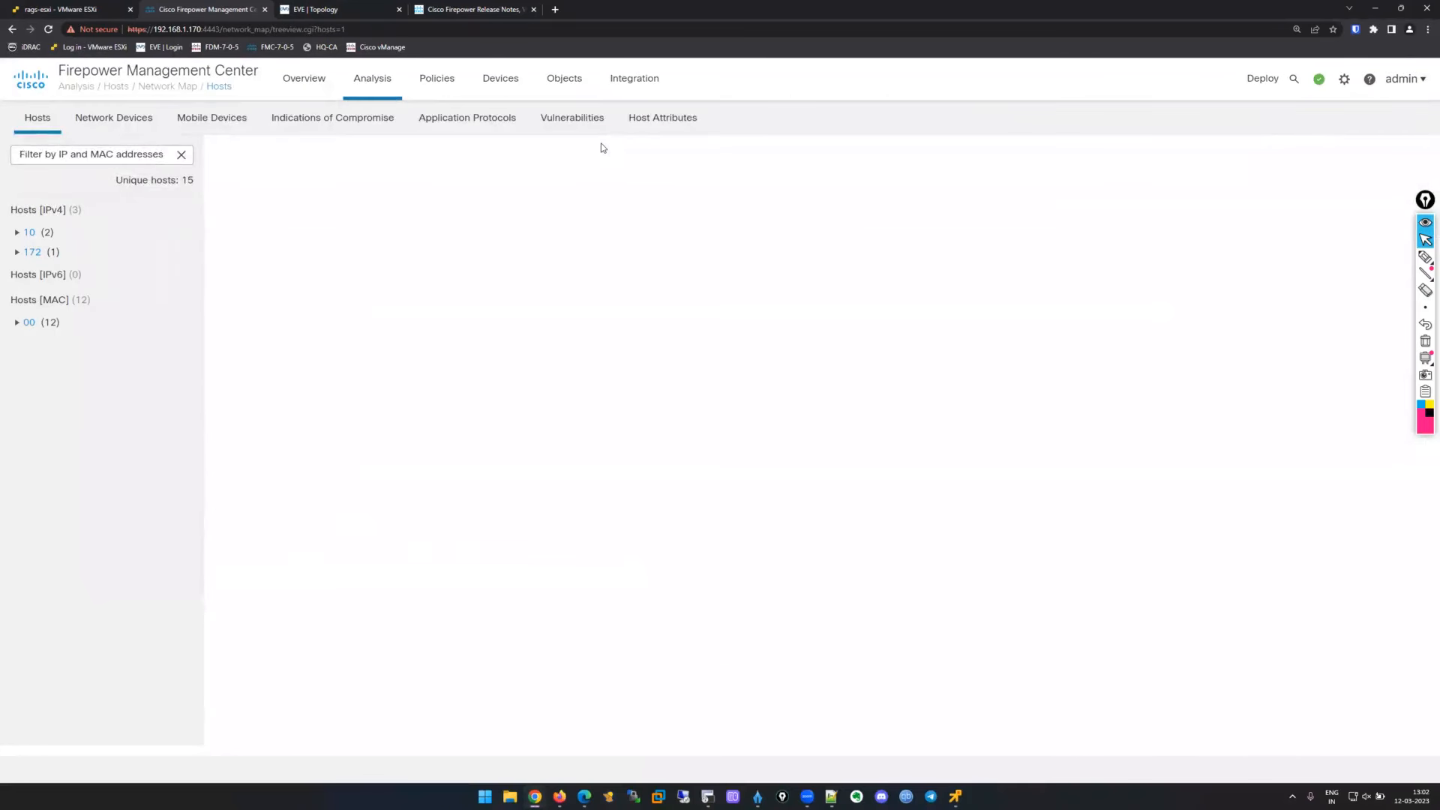
left_click(18, 236)
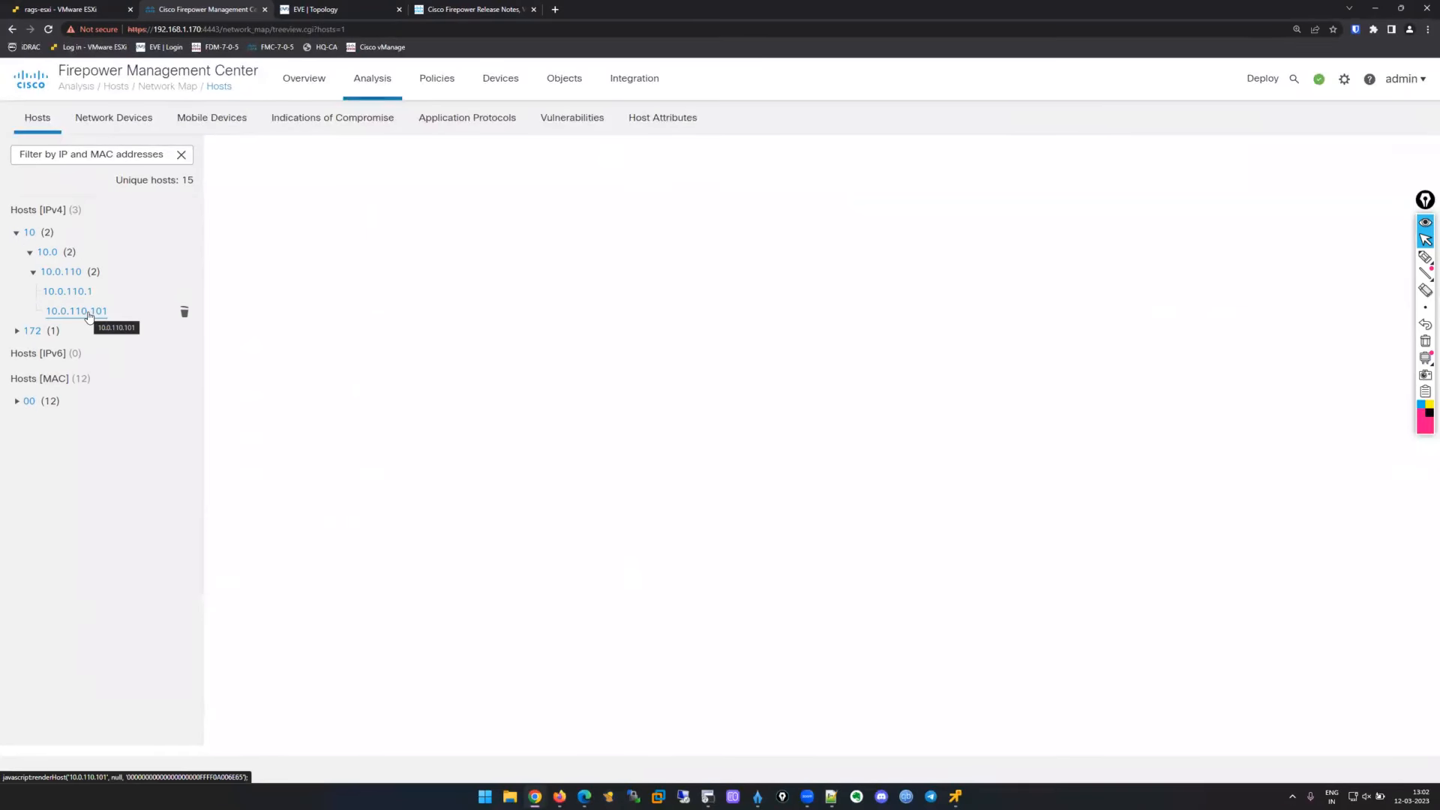
left_click(17, 331)
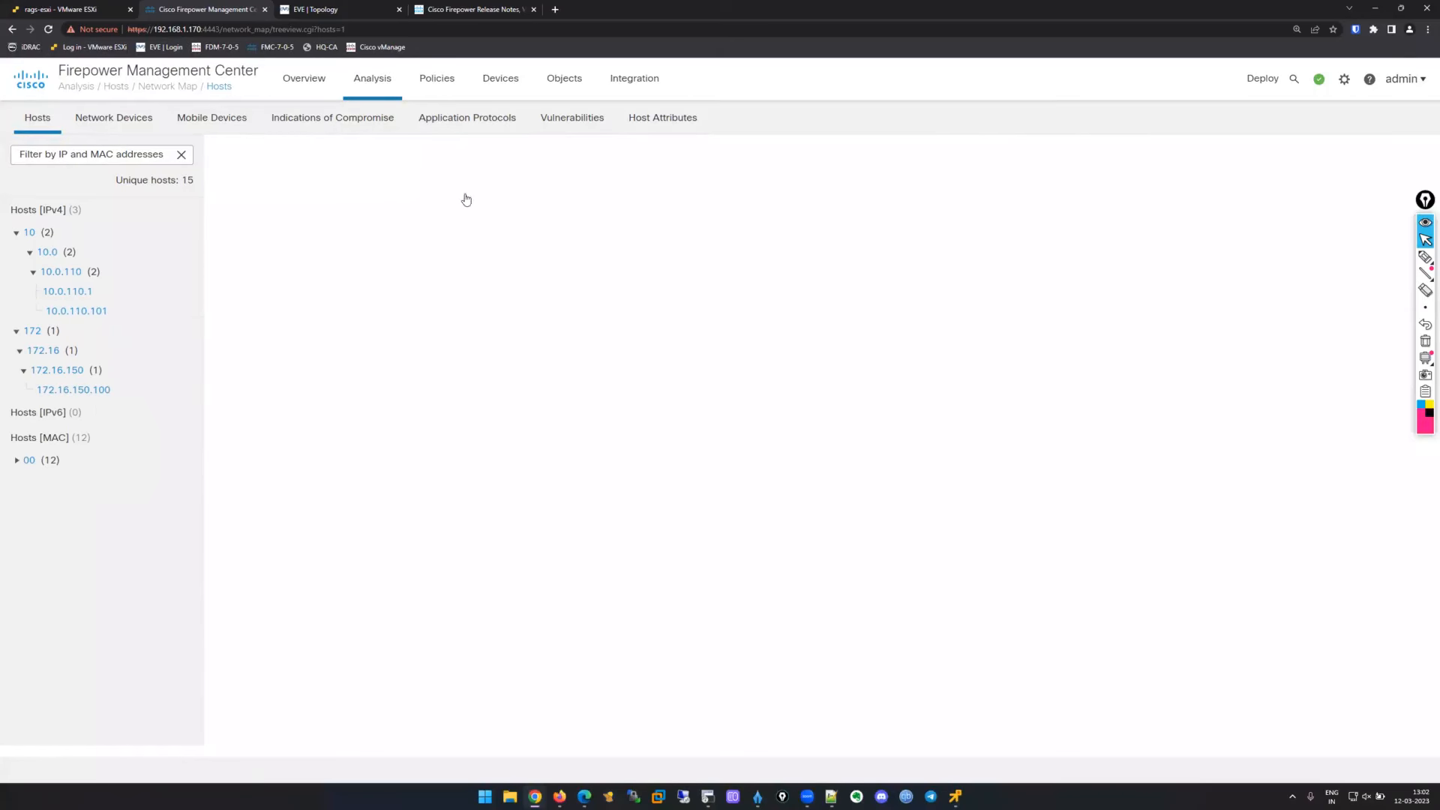
Check the EVE topology, then open the host profile of 10.0.110.101 from the network map.
key("ctrl+Tab")
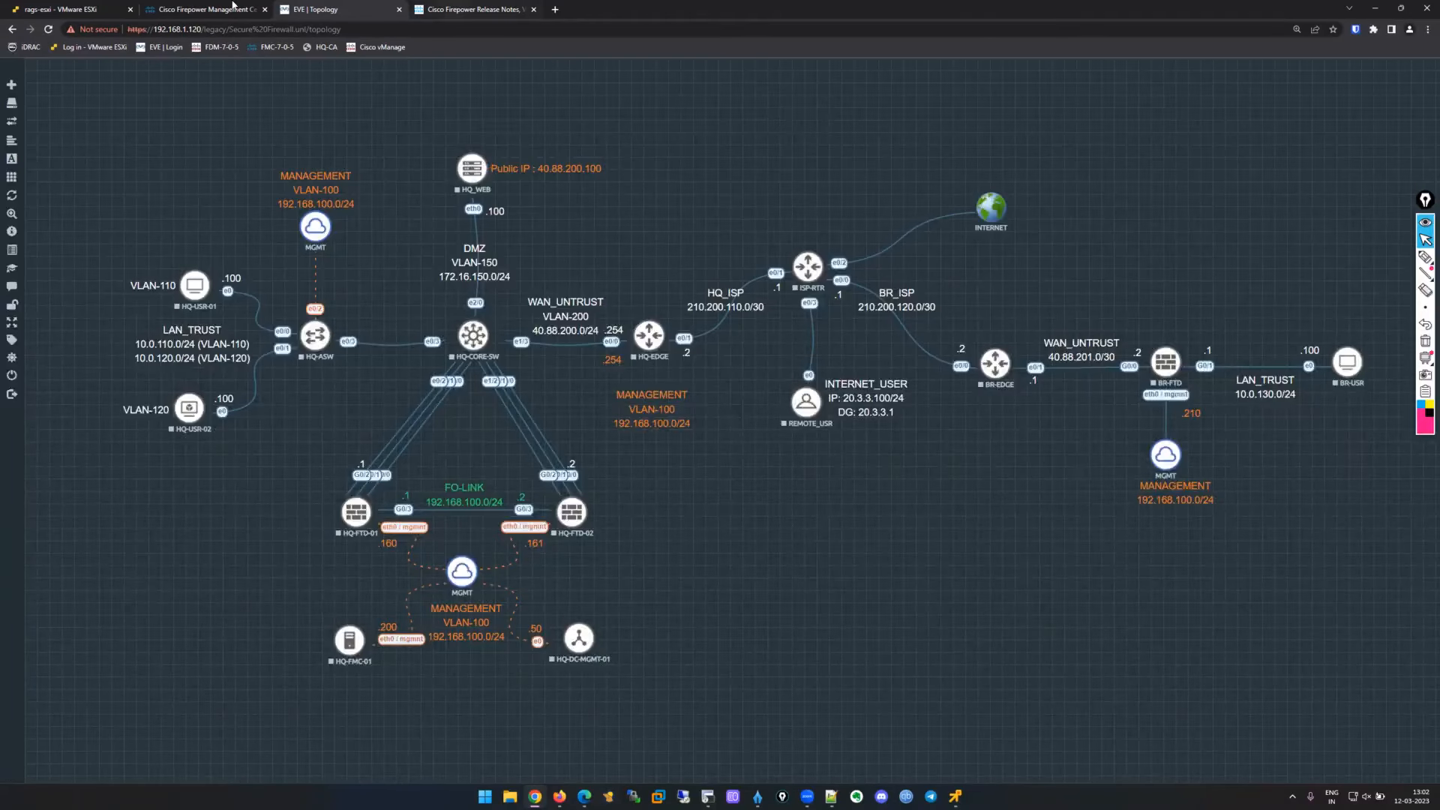
left_click(233, 6)
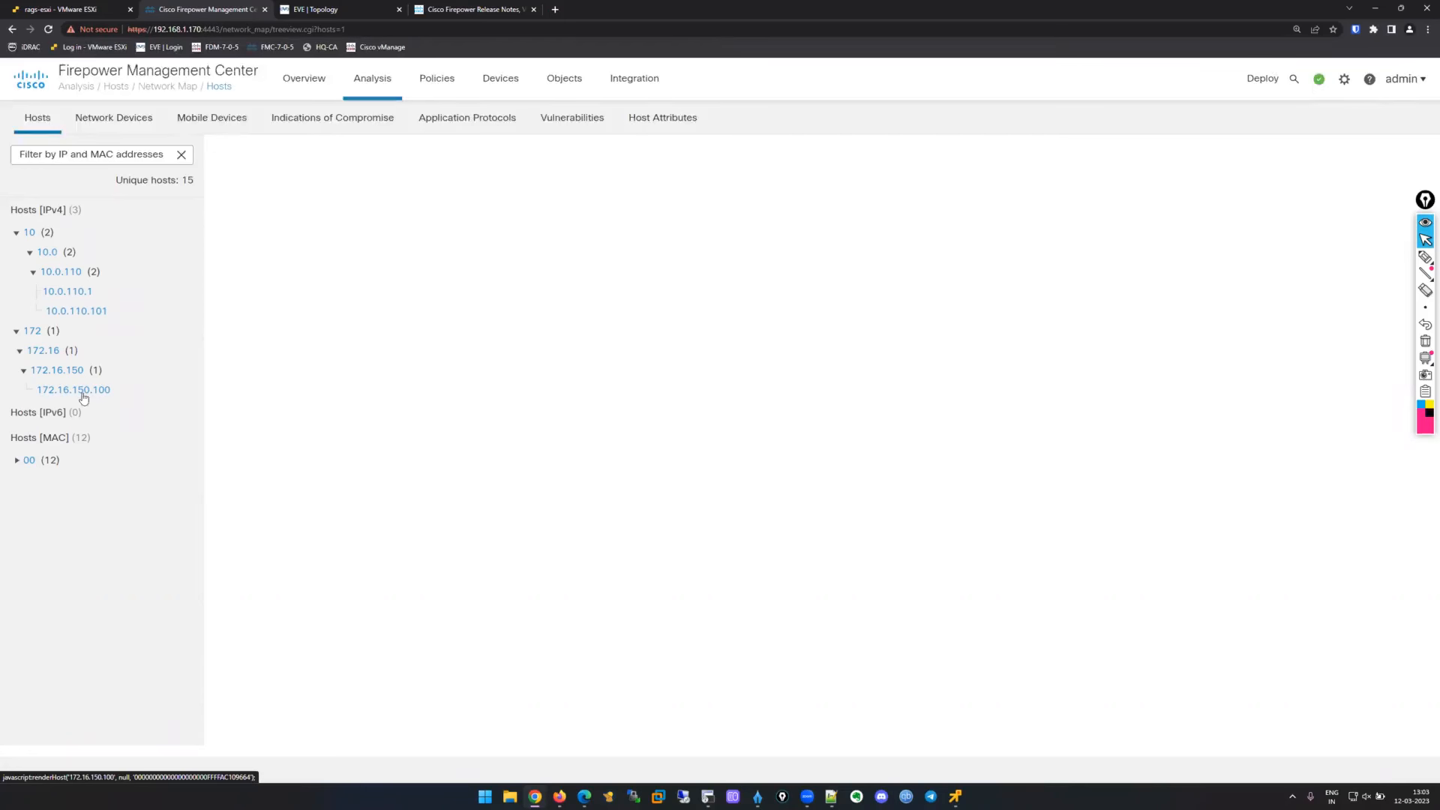
left_click(84, 311)
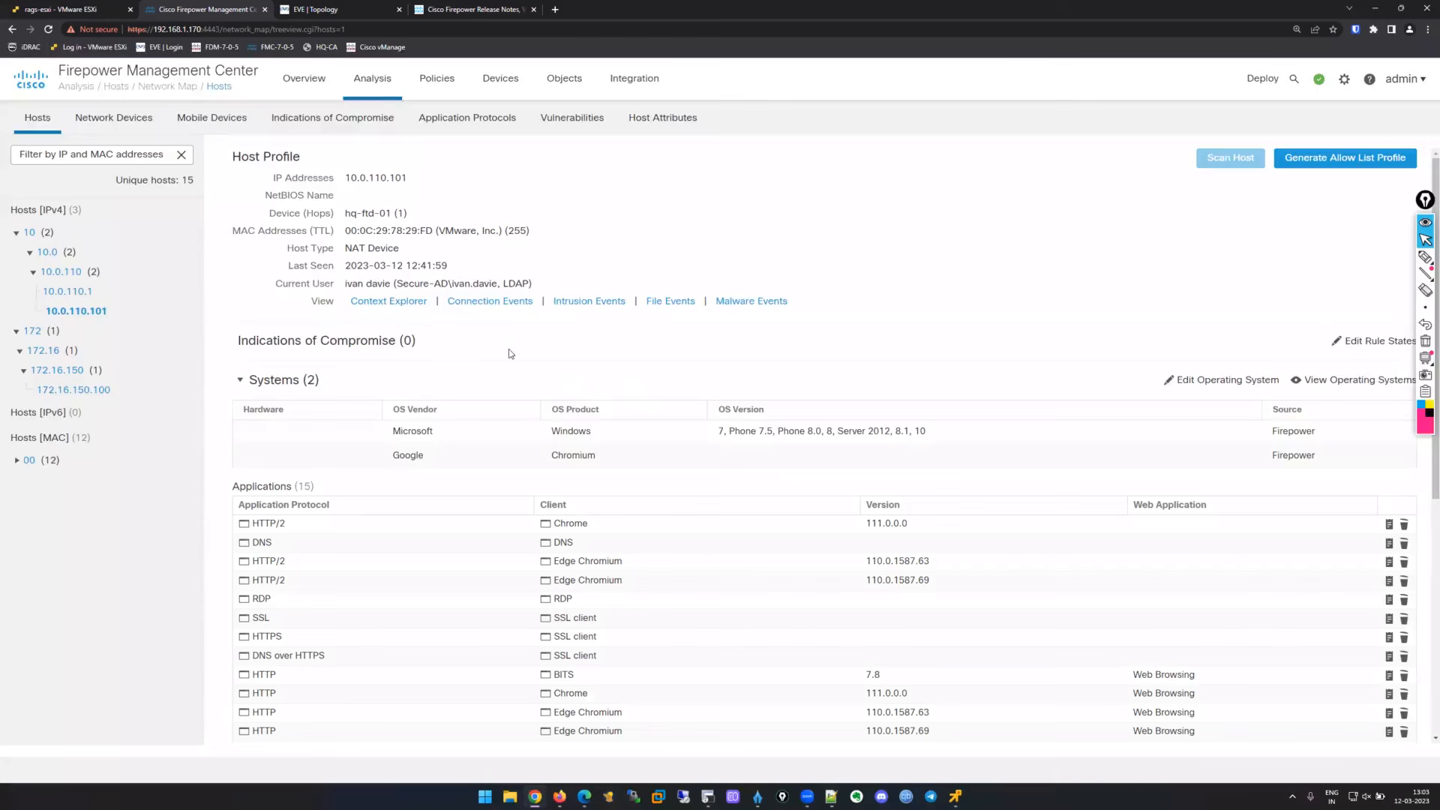
left_click_drag(411, 178, 337, 179)
left_click(411, 216)
left_click_drag(267, 220, 393, 223)
left_click(479, 209)
double_click(401, 213)
left_click(404, 269)
left_click_drag(268, 284, 540, 285)
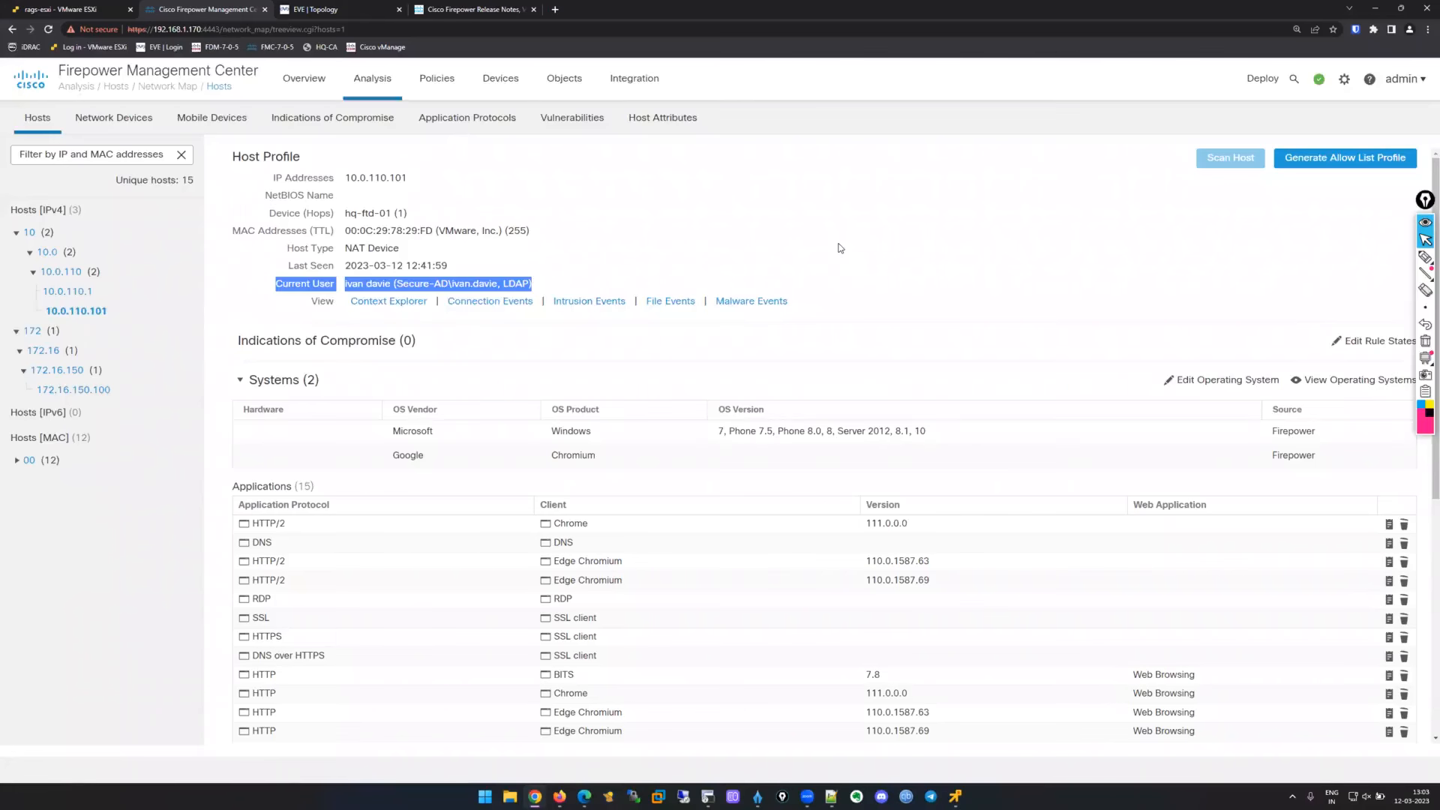
left_click(840, 247)
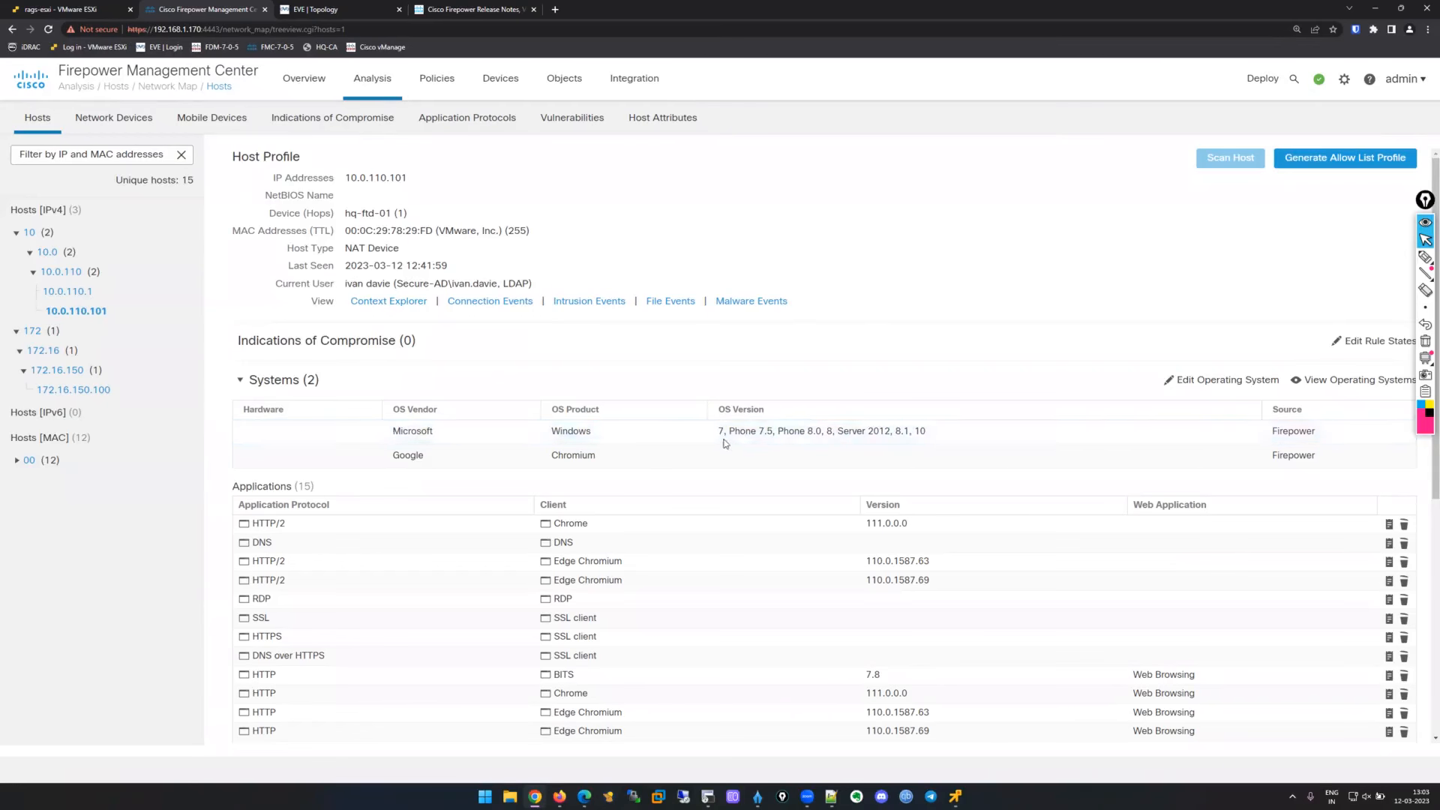
left_click_drag(718, 433, 928, 434)
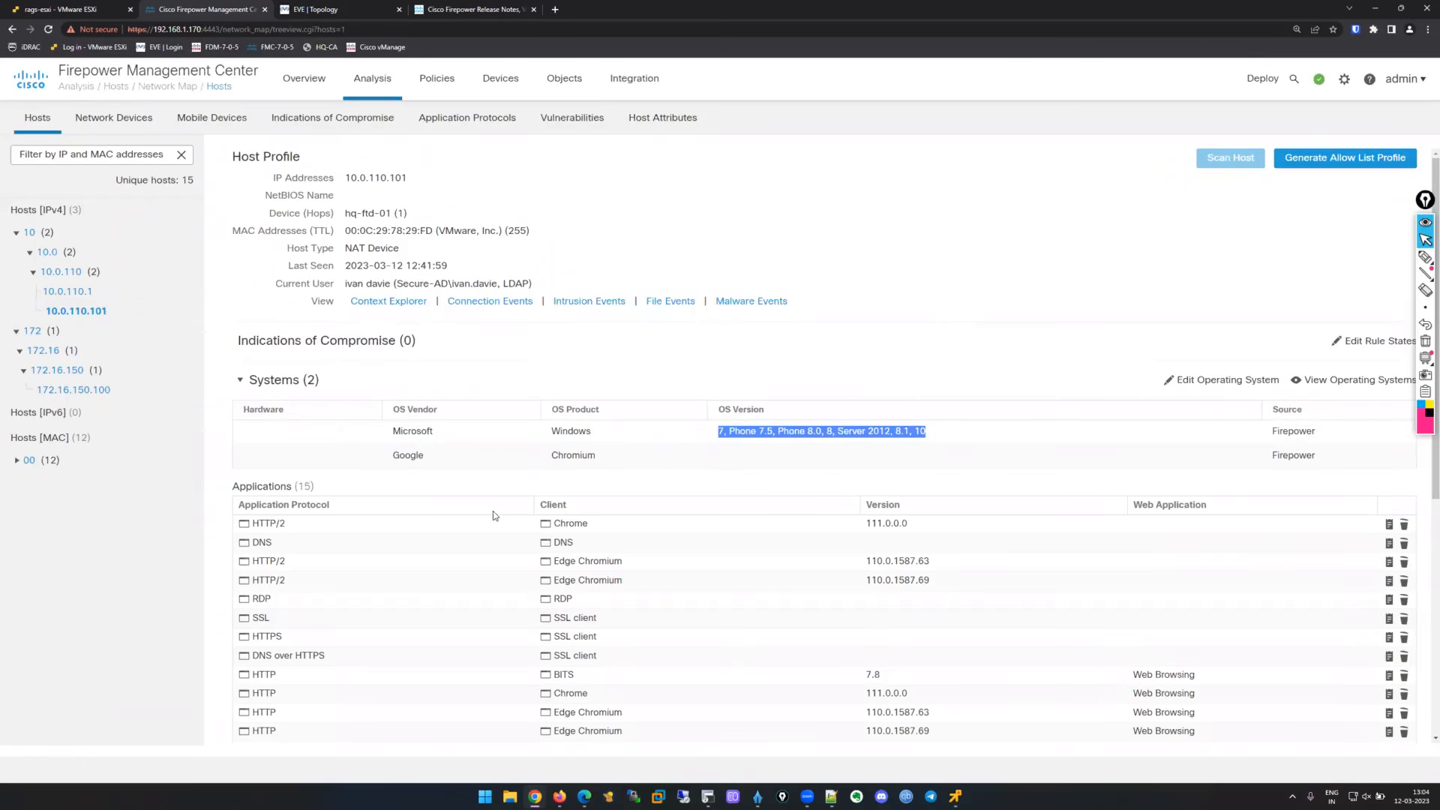
scroll(493, 511, "down", 3)
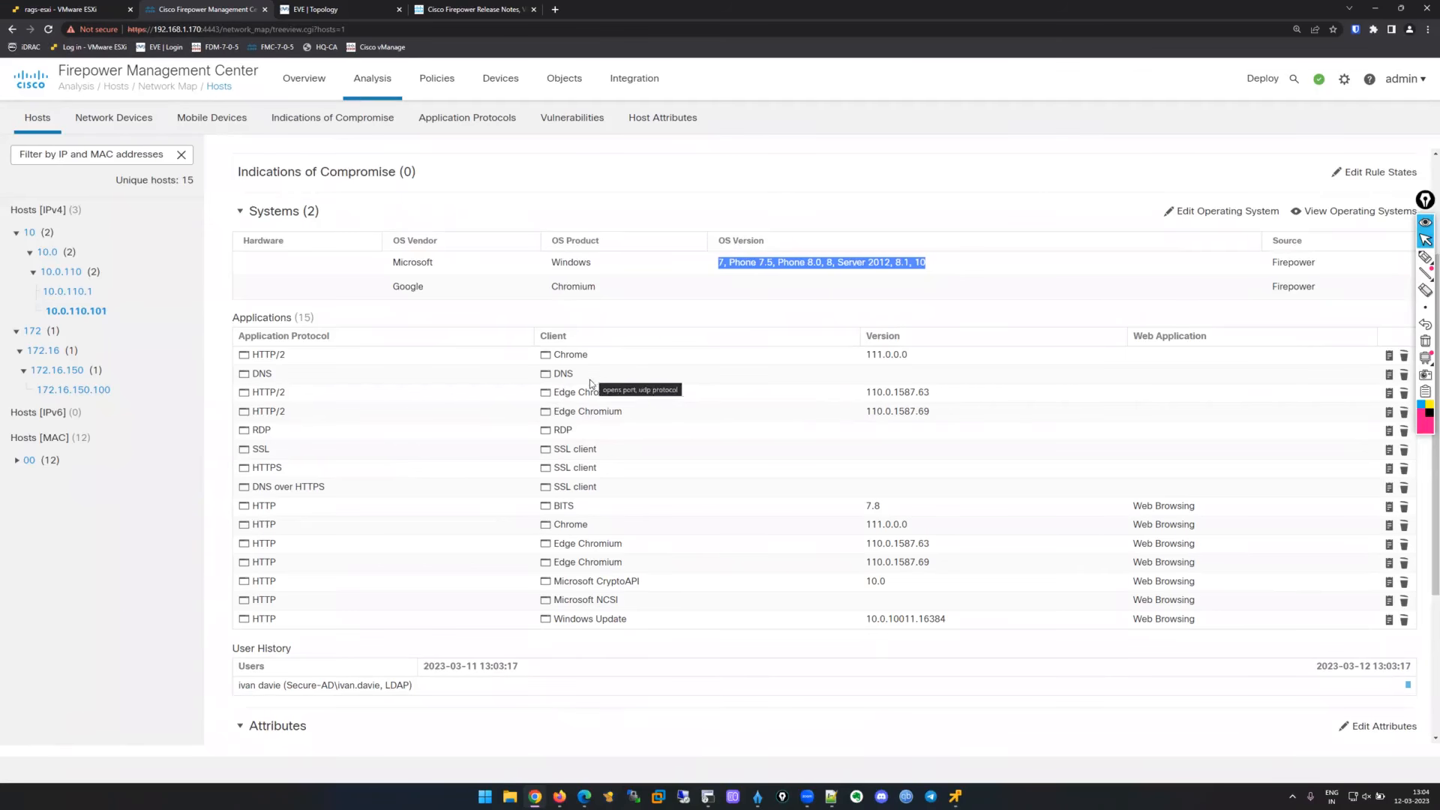
double_click(562, 430)
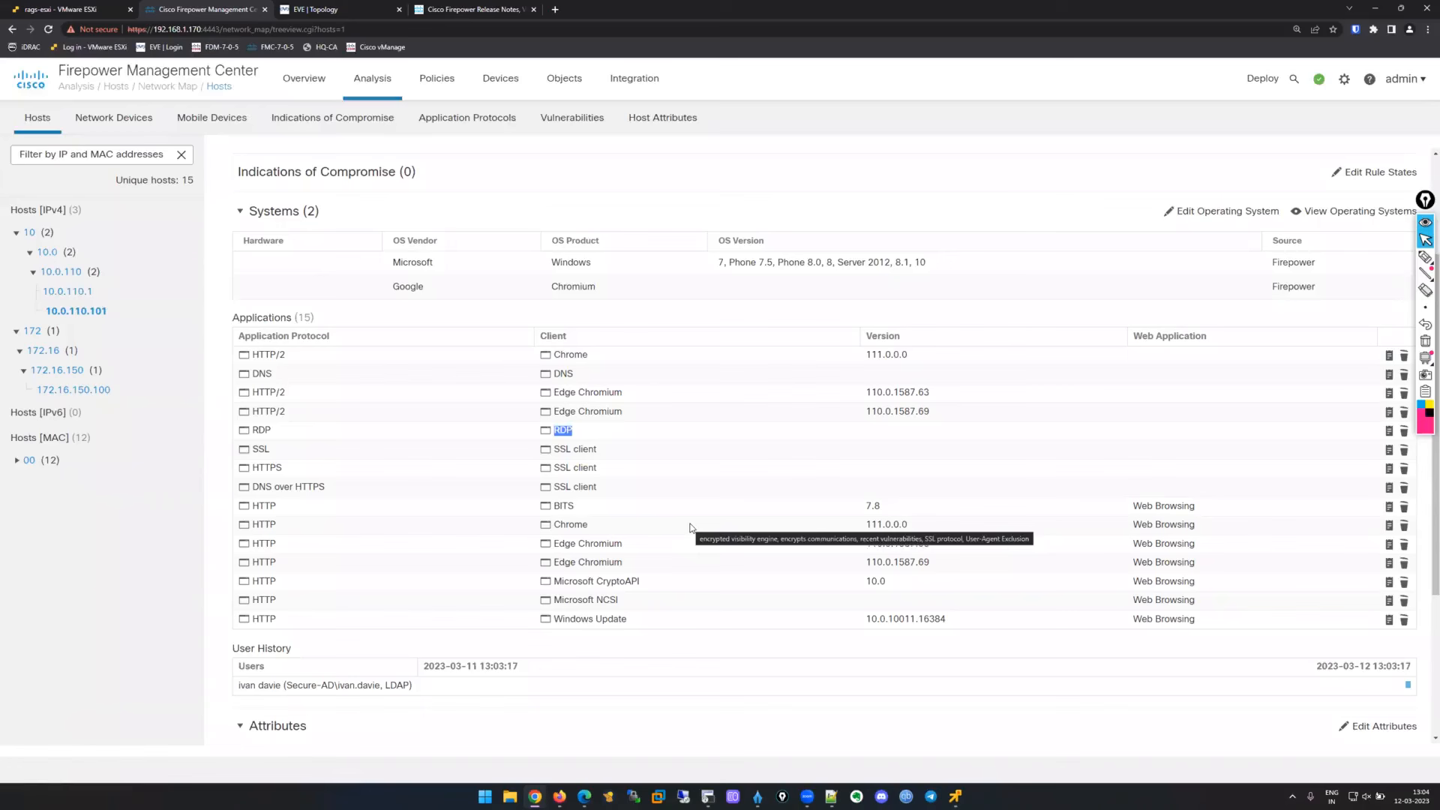
left_click(1425, 257)
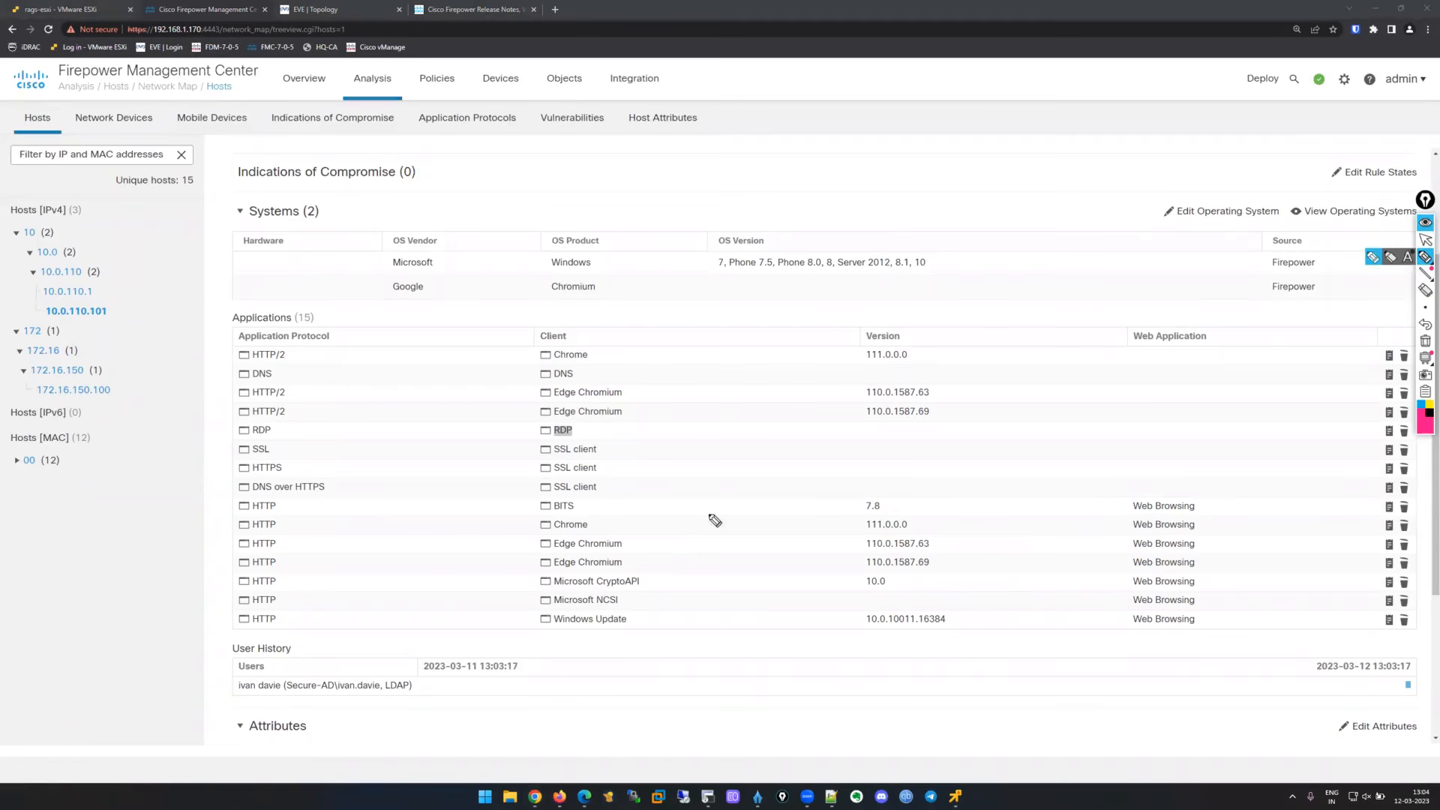
mouse_move(225, 424)
left_mouse_down()
mouse_move(273, 450)
mouse_move(514, 442)
mouse_move(581, 425)
mouse_move(225, 425)
left_mouse_up()
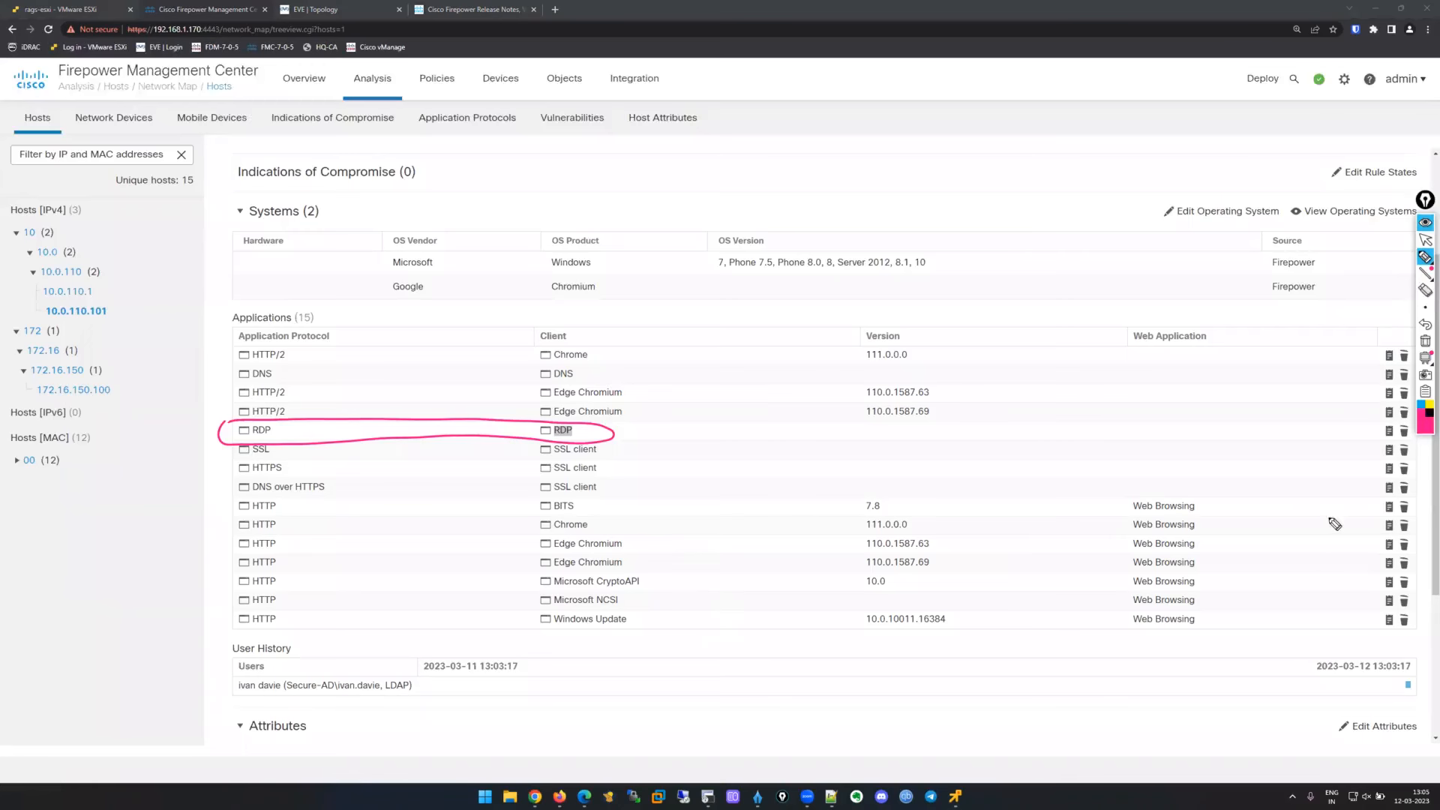
left_click(1425, 239)
scroll(861, 407, "up", 1)
scroll(861, 407, "up", 3)
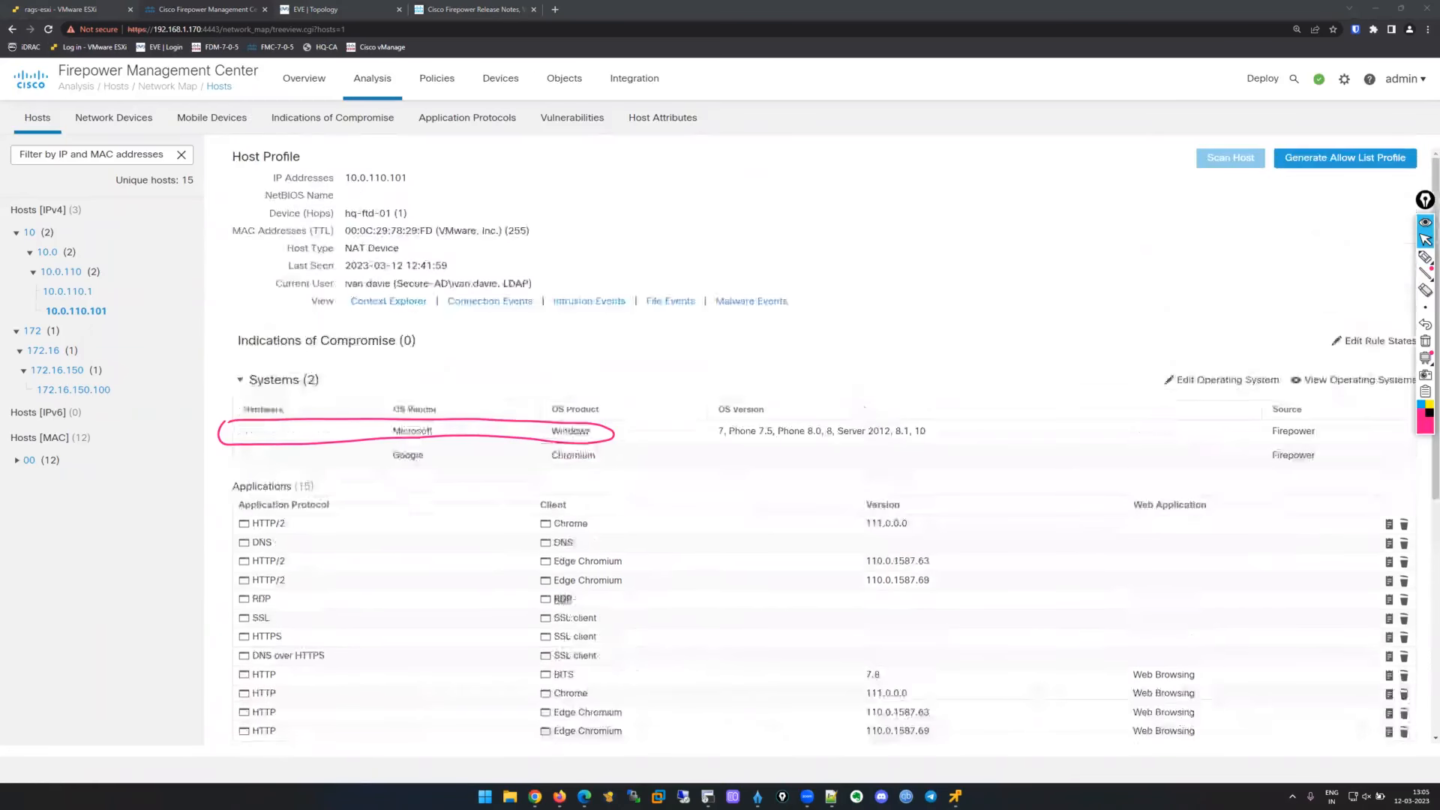
left_click_drag(534, 284, 267, 286)
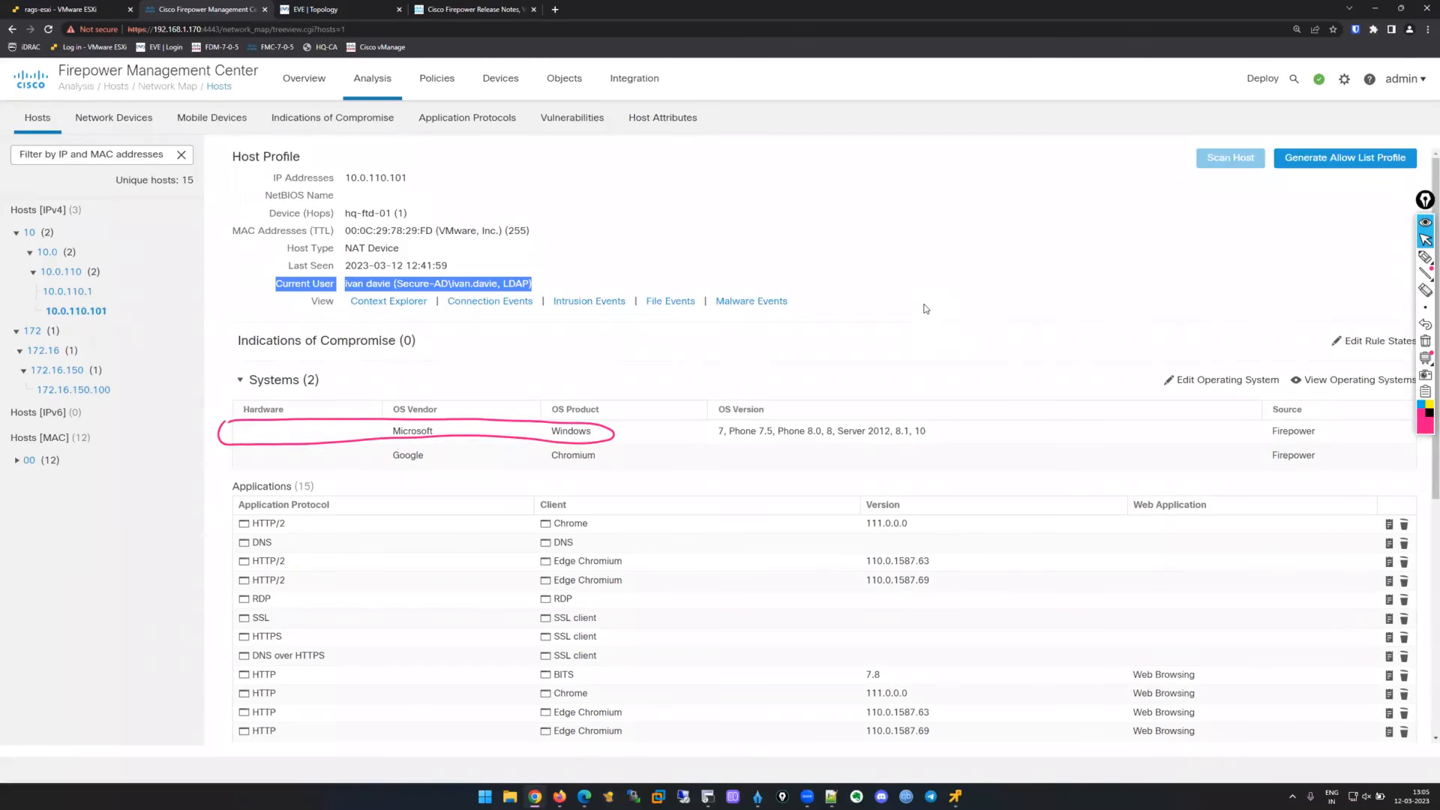
left_click(1424, 340)
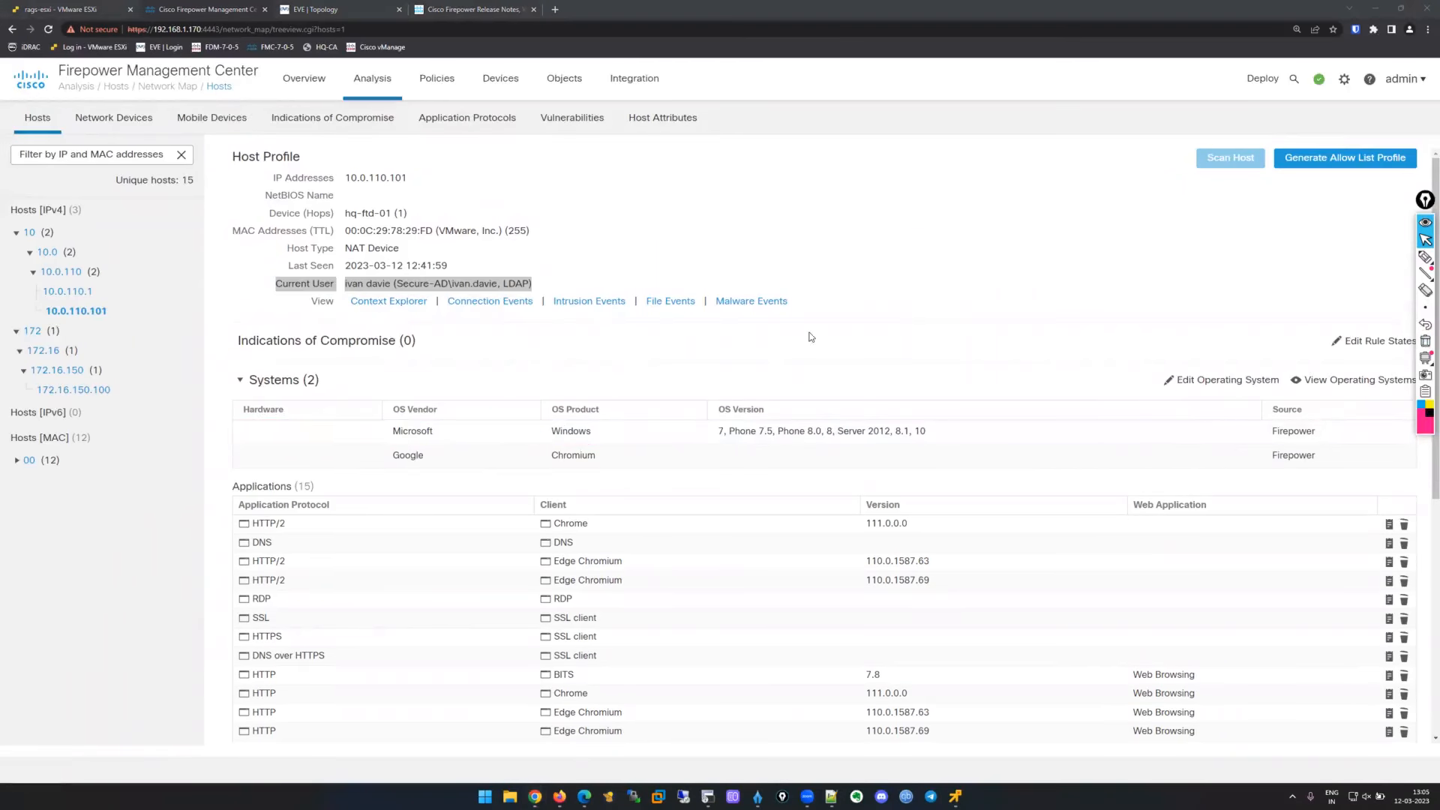
left_click(775, 480)
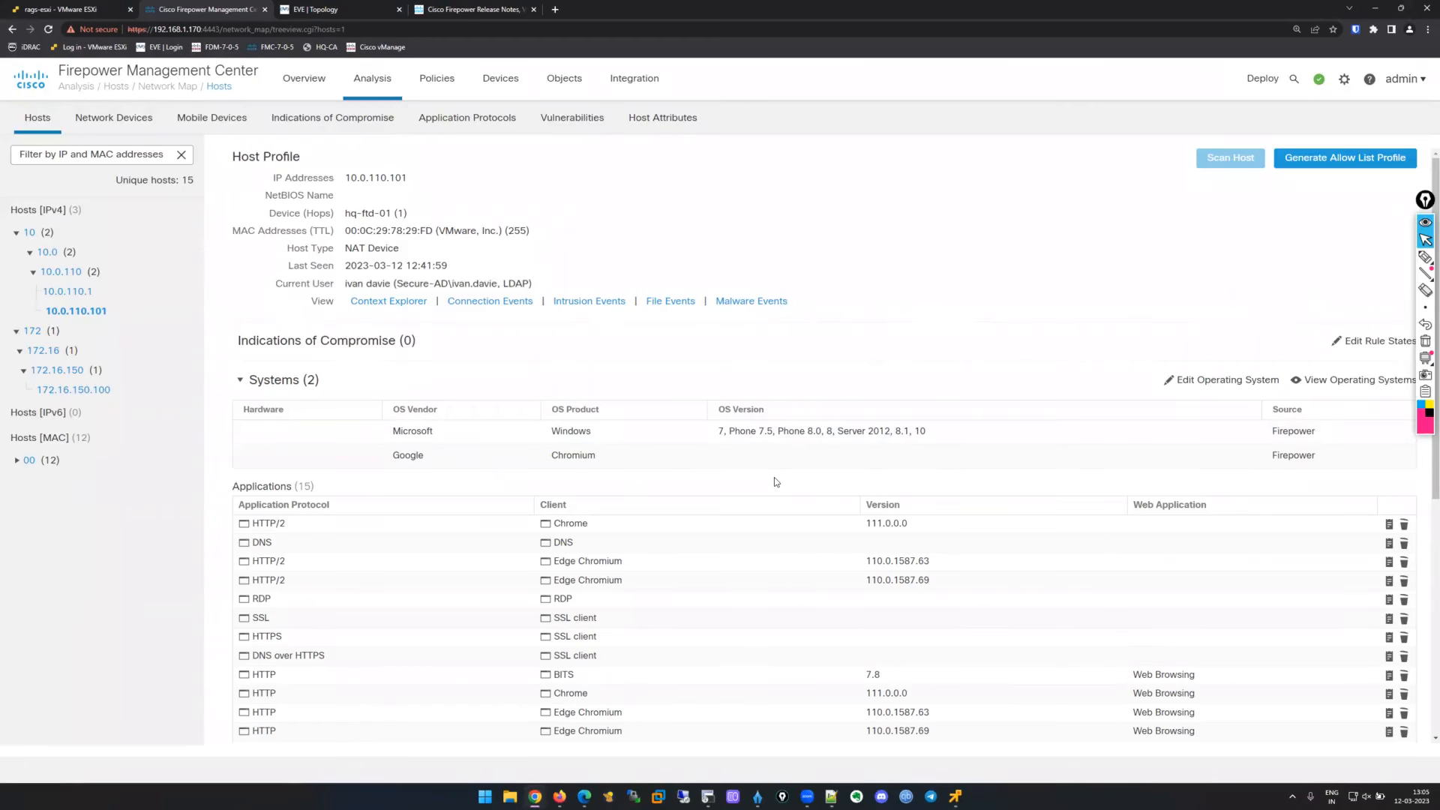
scroll(775, 479, "down", 2)
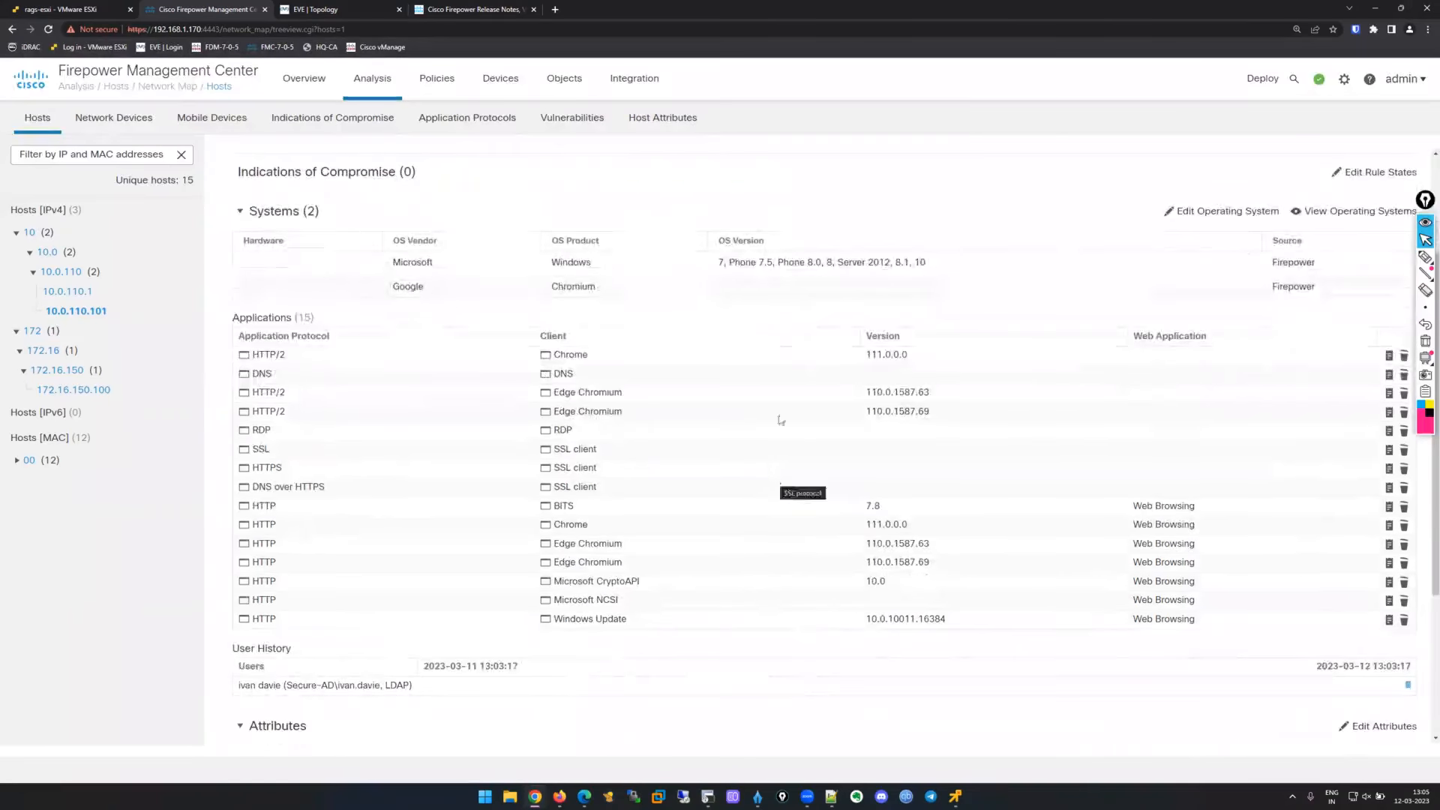
scroll(729, 437, "down", 3)
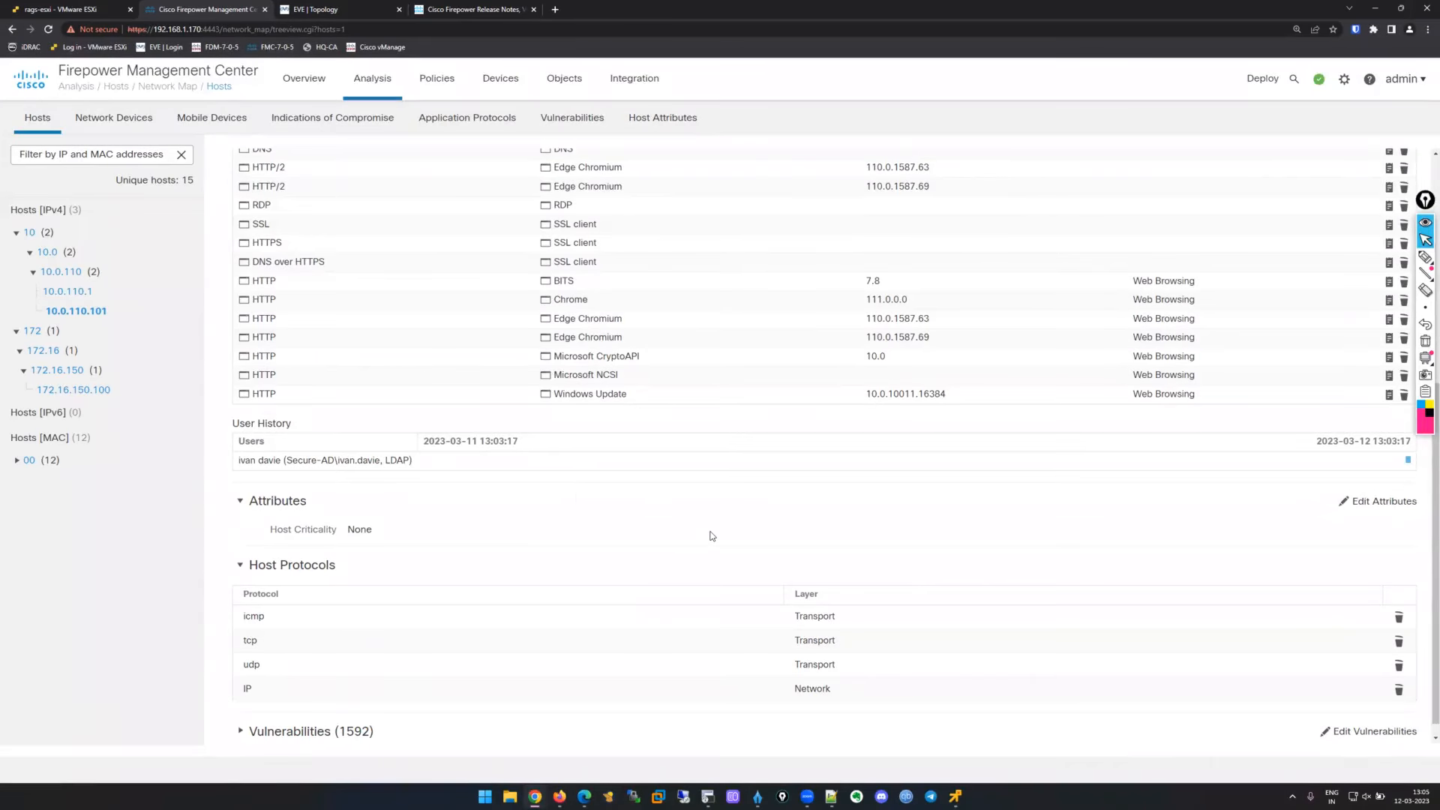
Expand the list of 1592 vulnerabilities and mark the Chrome client version 111.0.0.0.
scroll(576, 493, "down", 1)
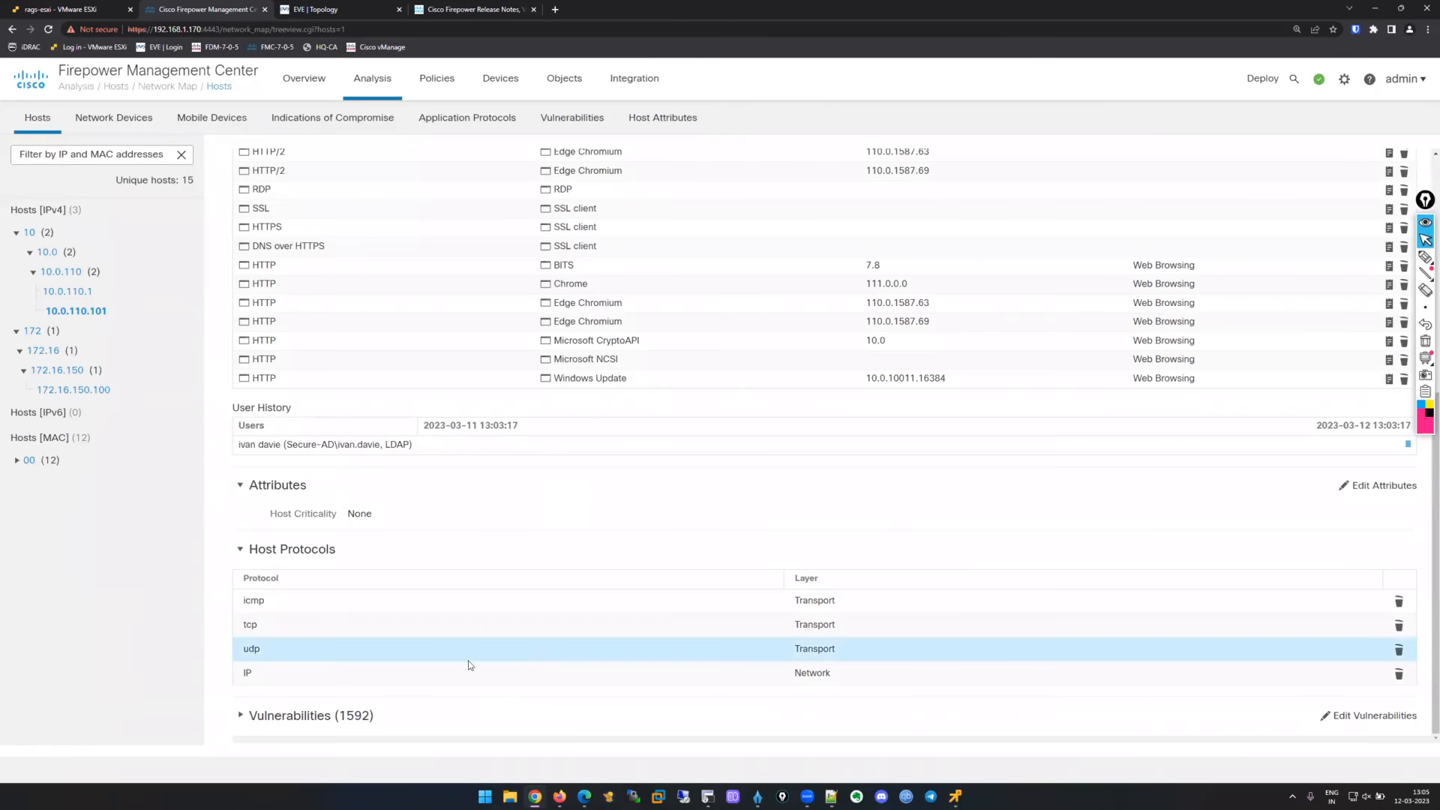
left_click(246, 717)
scroll(562, 466, "down", 4)
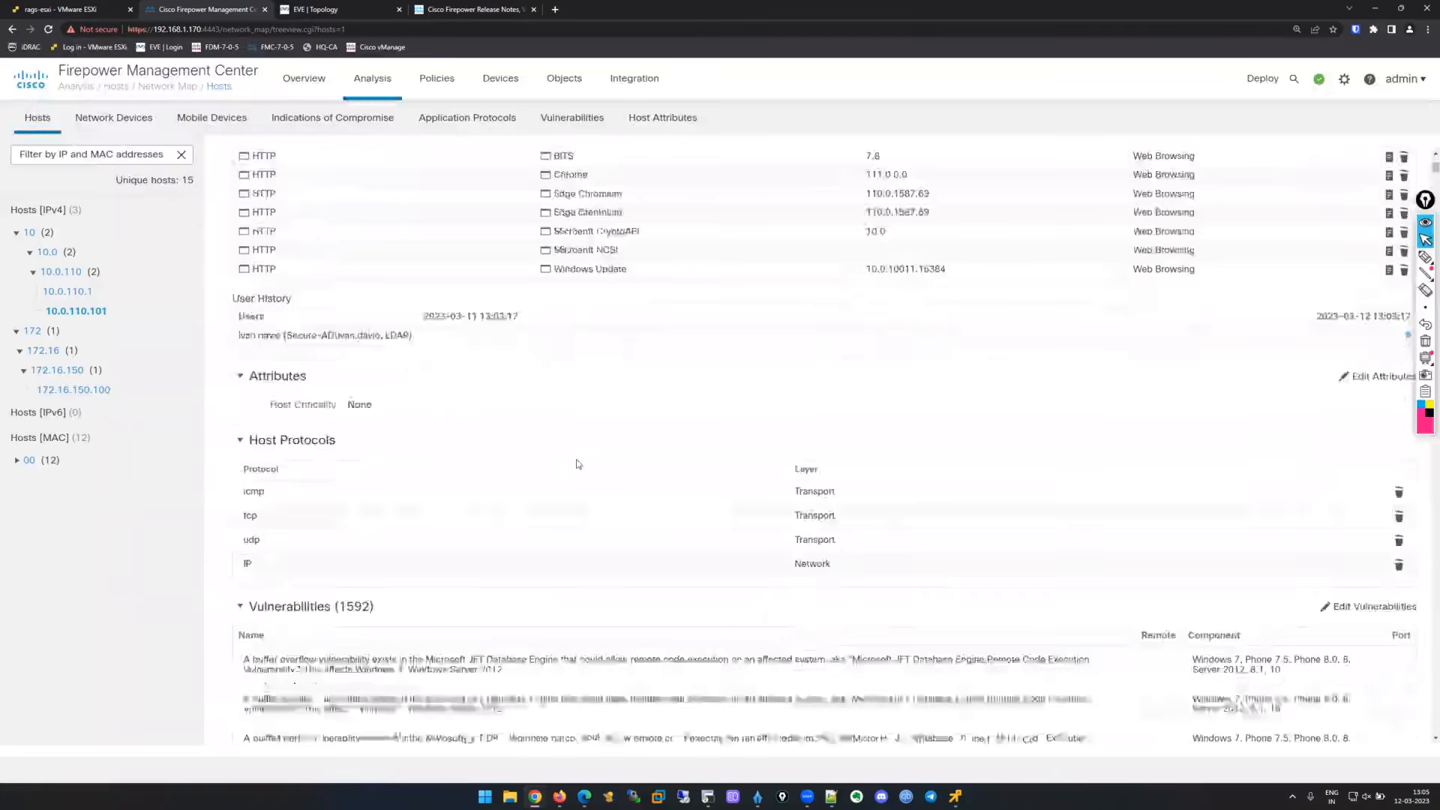
scroll(578, 464, "down", 10)
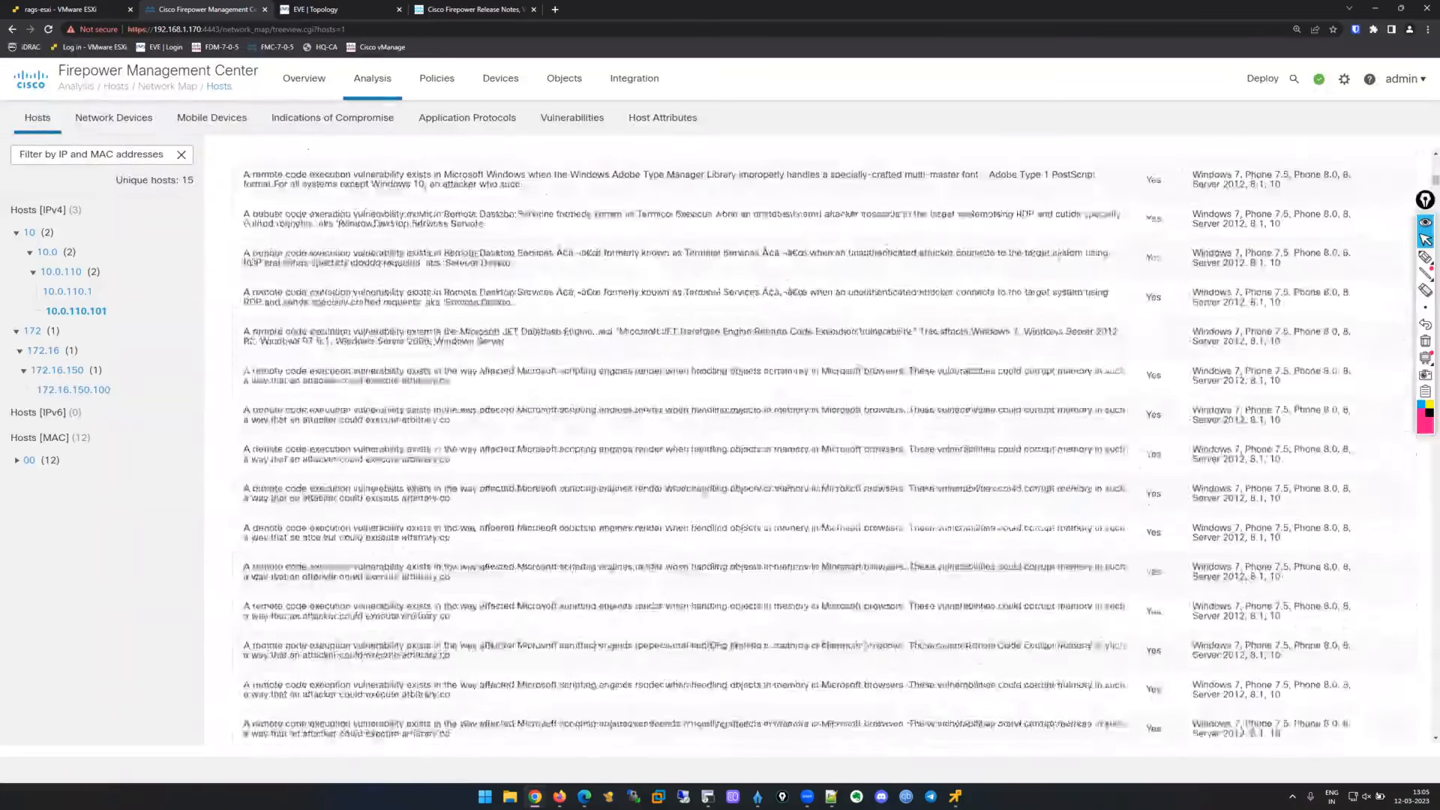
scroll(682, 450, "up", 5)
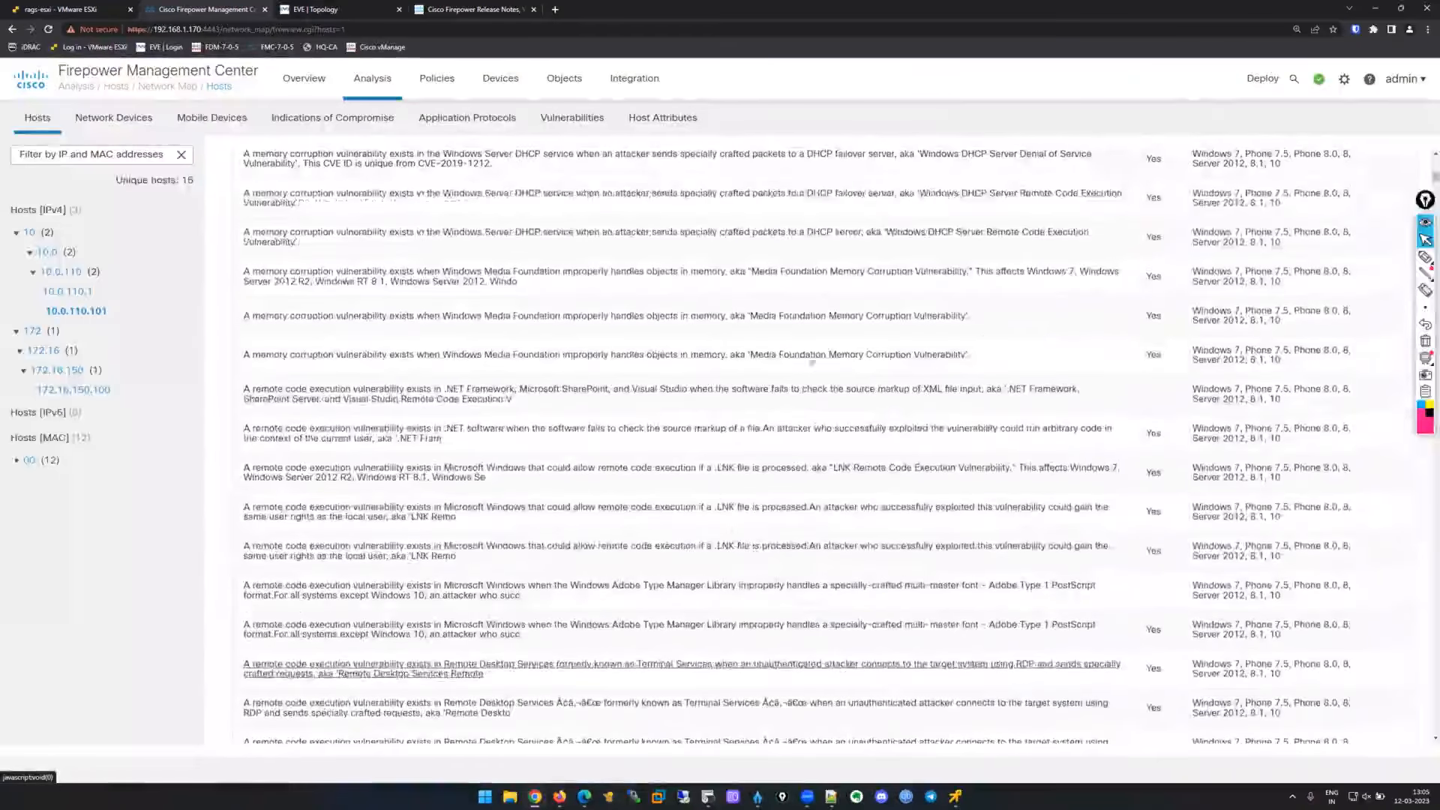
scroll(865, 550, "up", 5)
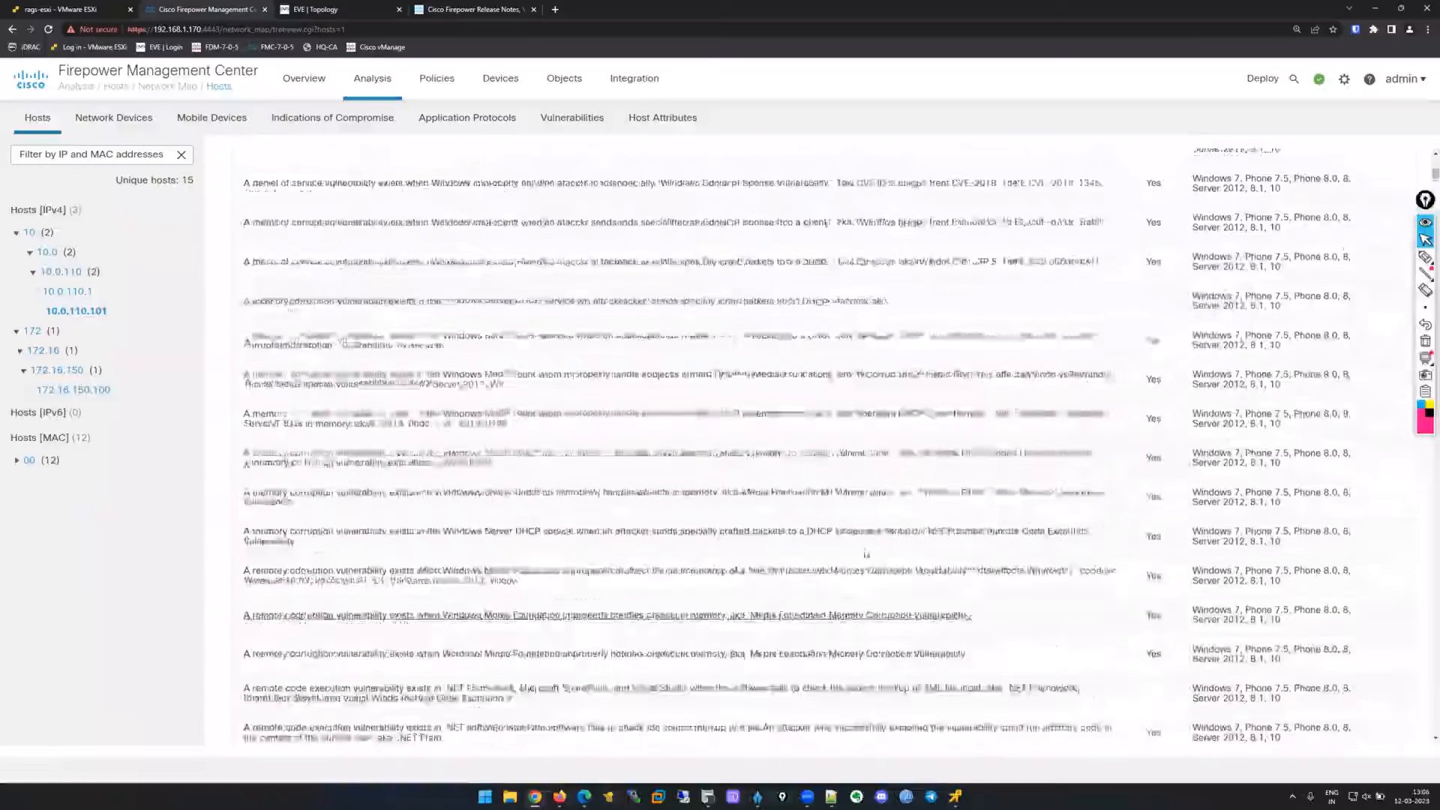
scroll(864, 550, "up", 5)
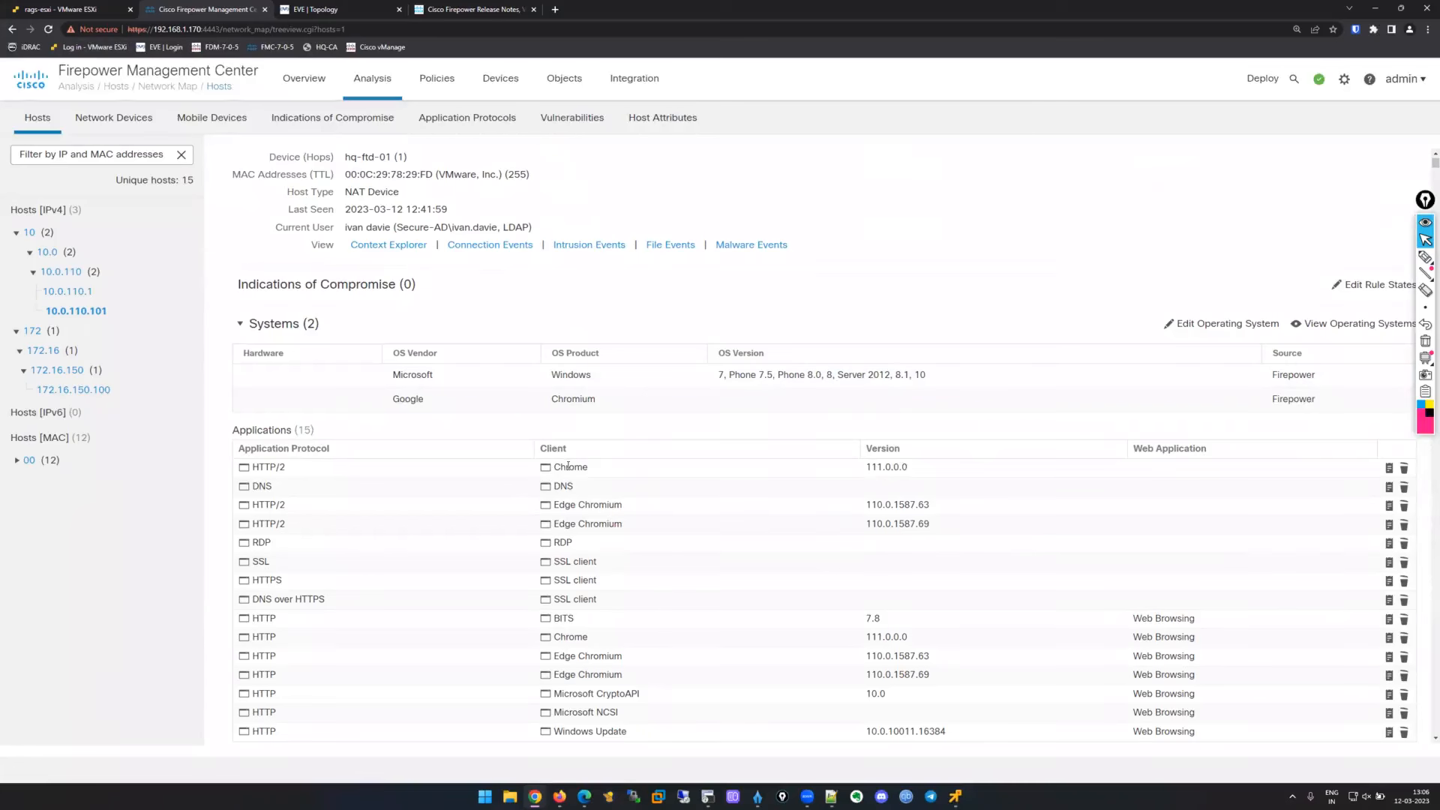
left_click_drag(547, 468, 946, 467)
scroll(894, 473, "down", 9)
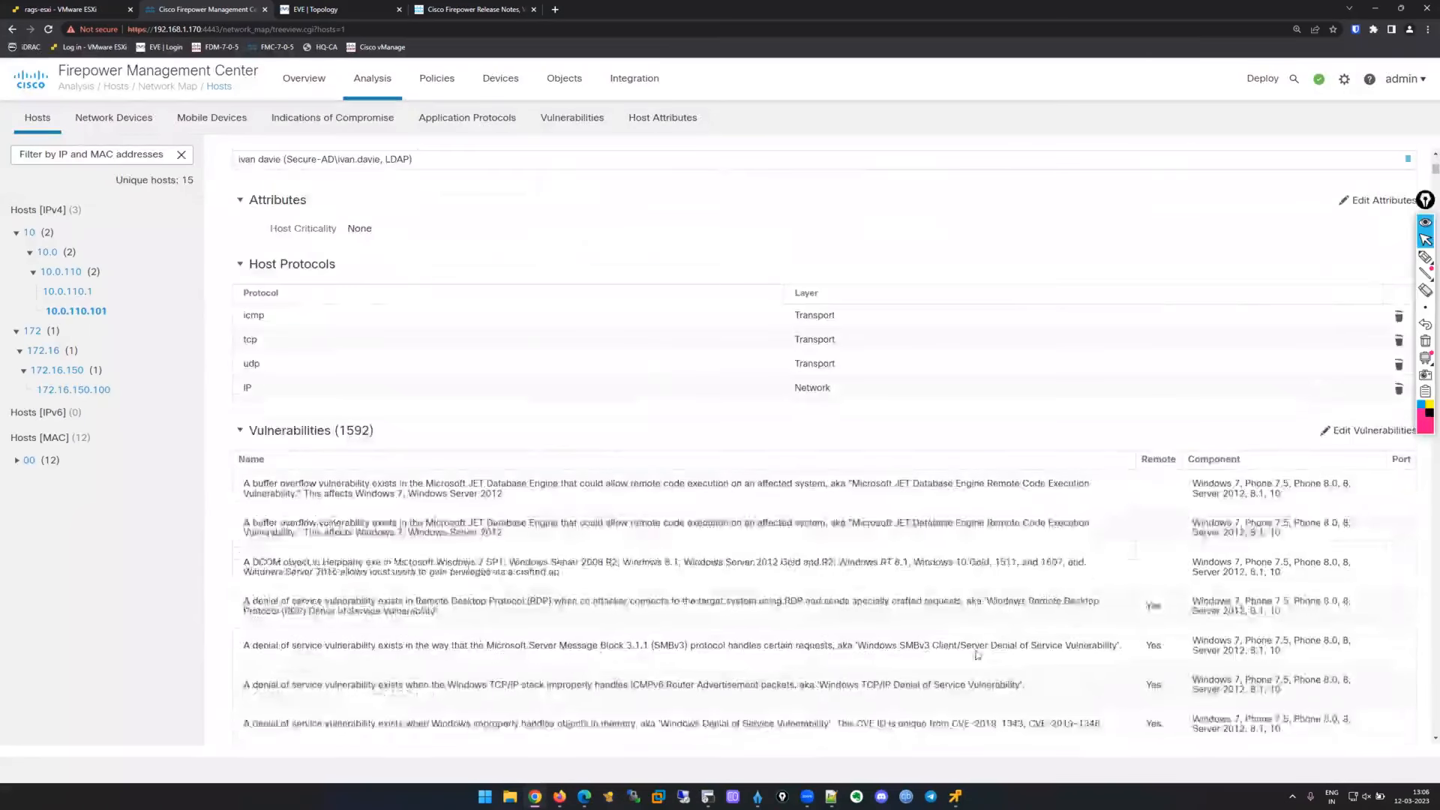
scroll(998, 626, "up", 10)
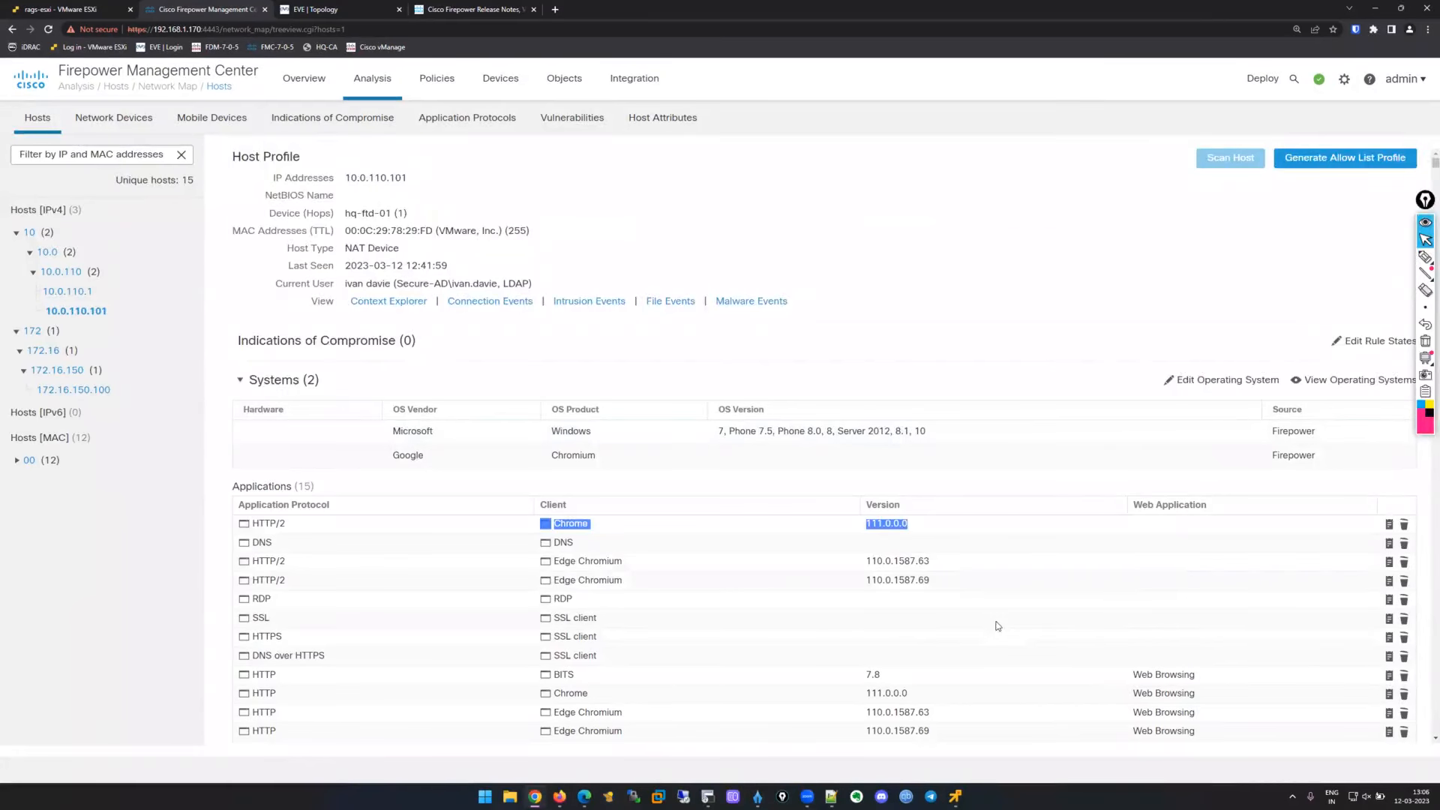
Annotate the application versions with a '+VDB' brace, erase it, and scroll to the DHCP entries.
left_click(1425, 257)
left_click_drag(956, 423, 995, 394)
left_click_drag(1009, 479, 976, 679)
left_click_drag(1054, 548, 1058, 577)
left_click_drag(1042, 574, 1119, 533)
left_click_drag(1122, 536, 1126, 561)
mouse_move(1121, 537)
left_mouse_down()
mouse_move(1127, 561)
mouse_move(1160, 545)
mouse_move(1138, 573)
left_mouse_up()
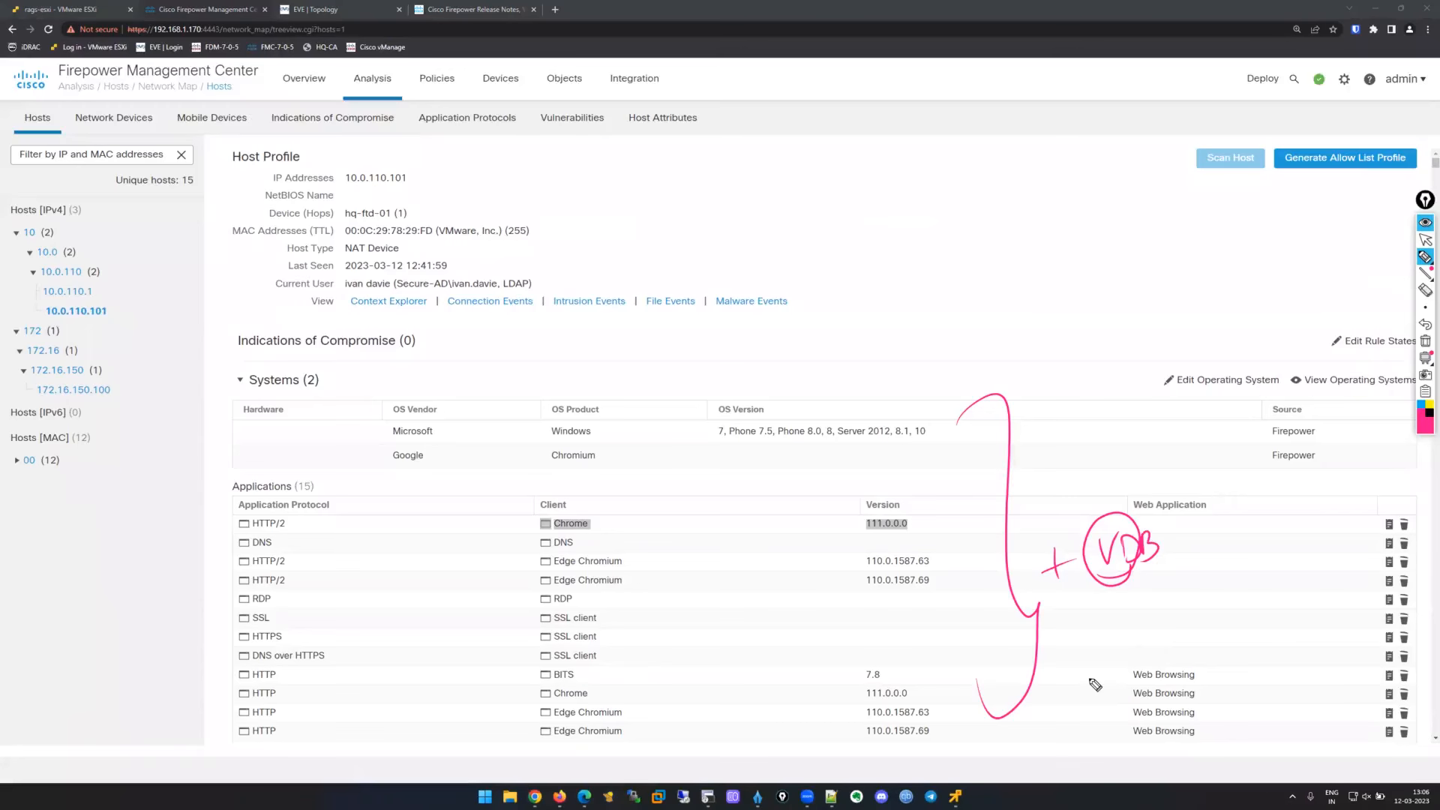
left_click(1424, 240)
left_click(1425, 341)
scroll(803, 569, "down", 10)
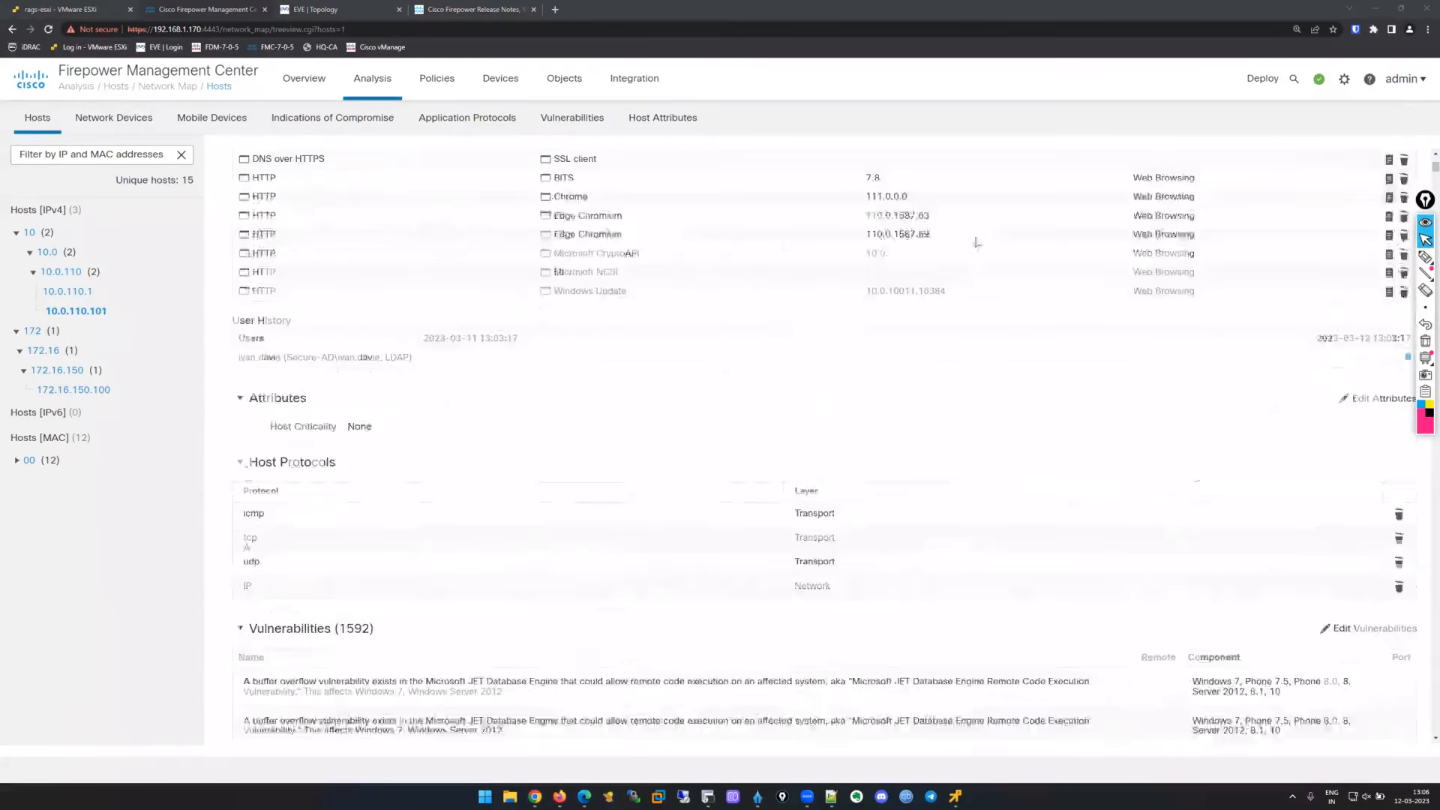
scroll(989, 571, "down", 6)
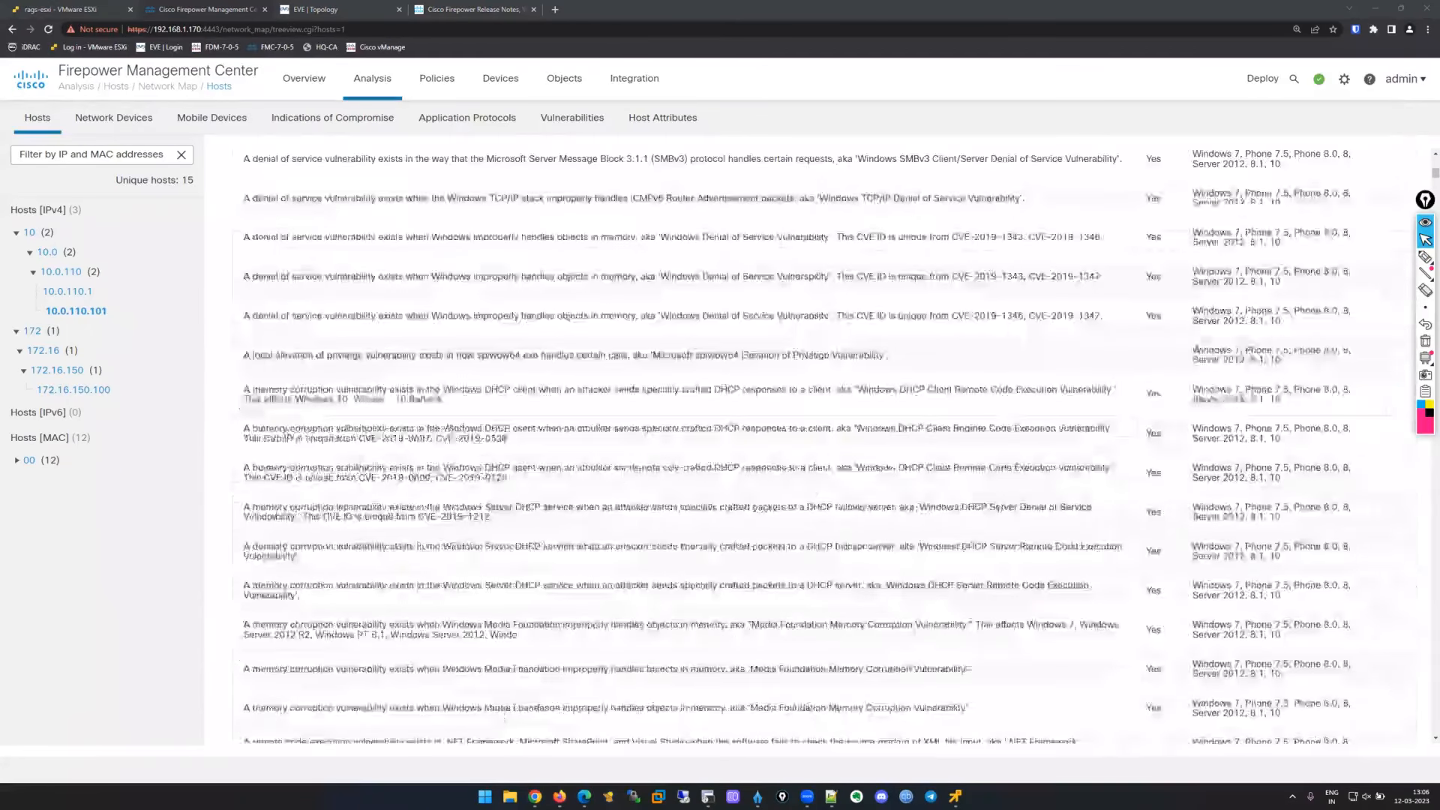
Open the Windows DHCP client vulnerability details, centre the window, and review its impact and 9.8 severity.
left_click(681, 392)
left_click_drag(217, 17, 727, 214)
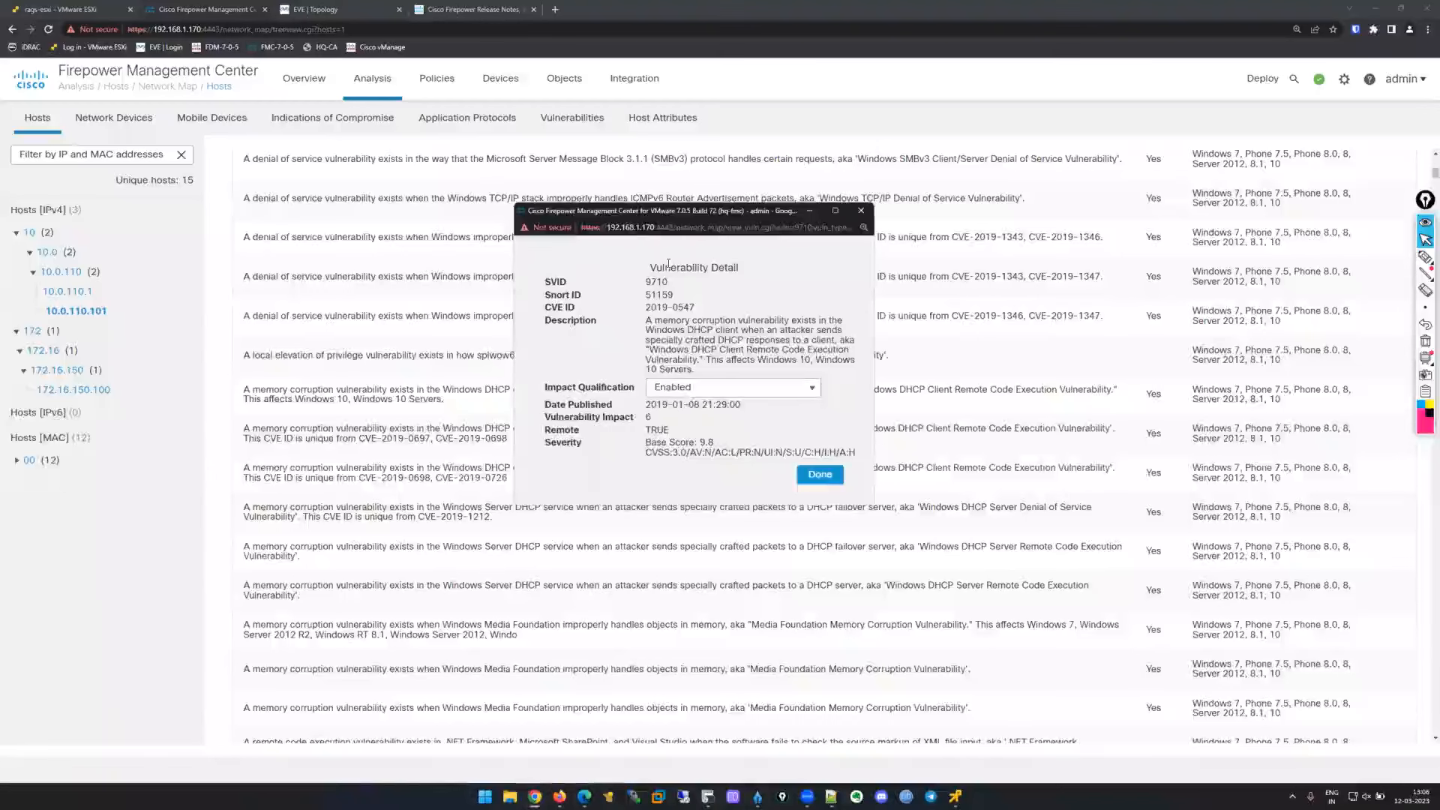
double_click(612, 339)
left_click(596, 479)
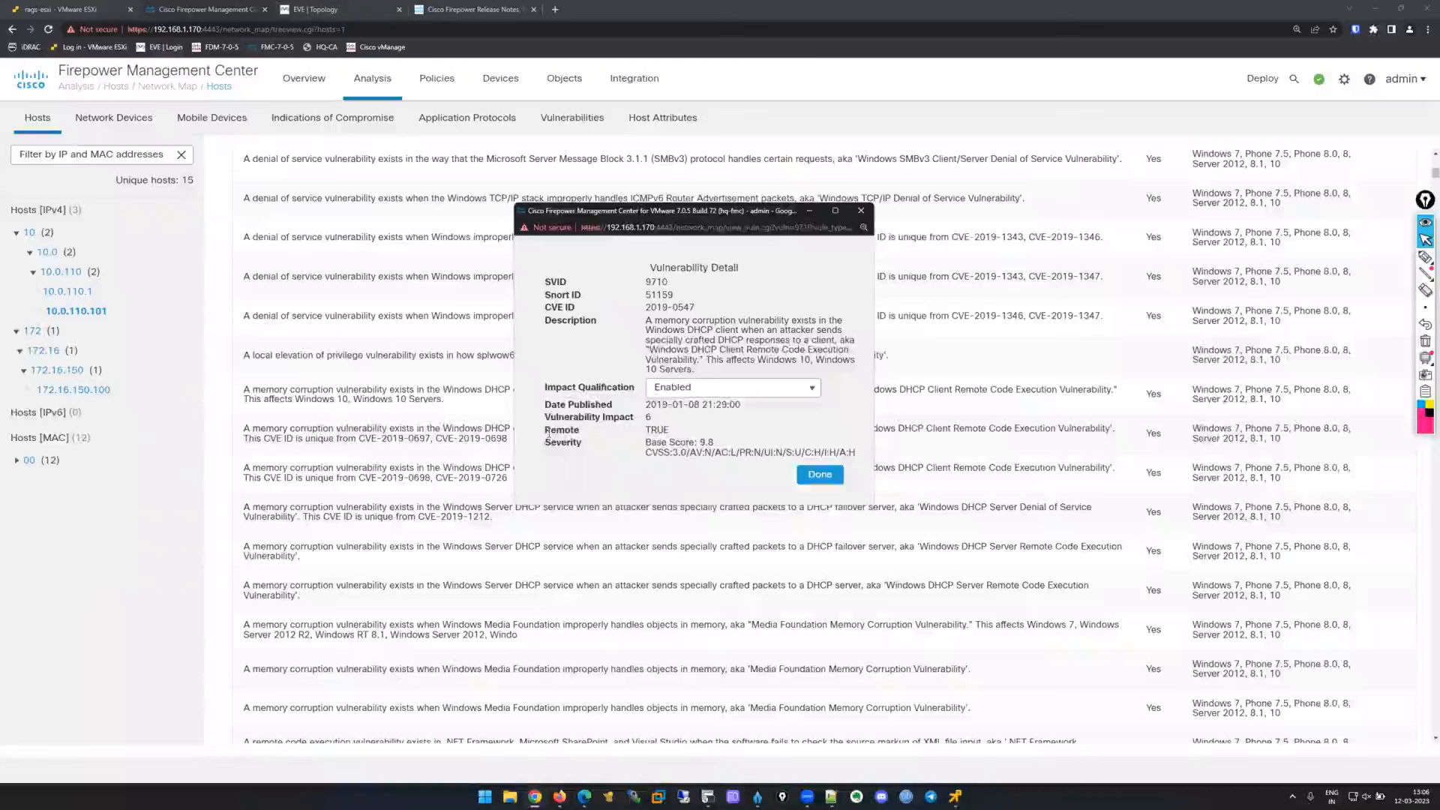
left_click_drag(546, 418, 756, 421)
left_click(756, 421)
left_click_drag(568, 443, 719, 454)
left_click(718, 454)
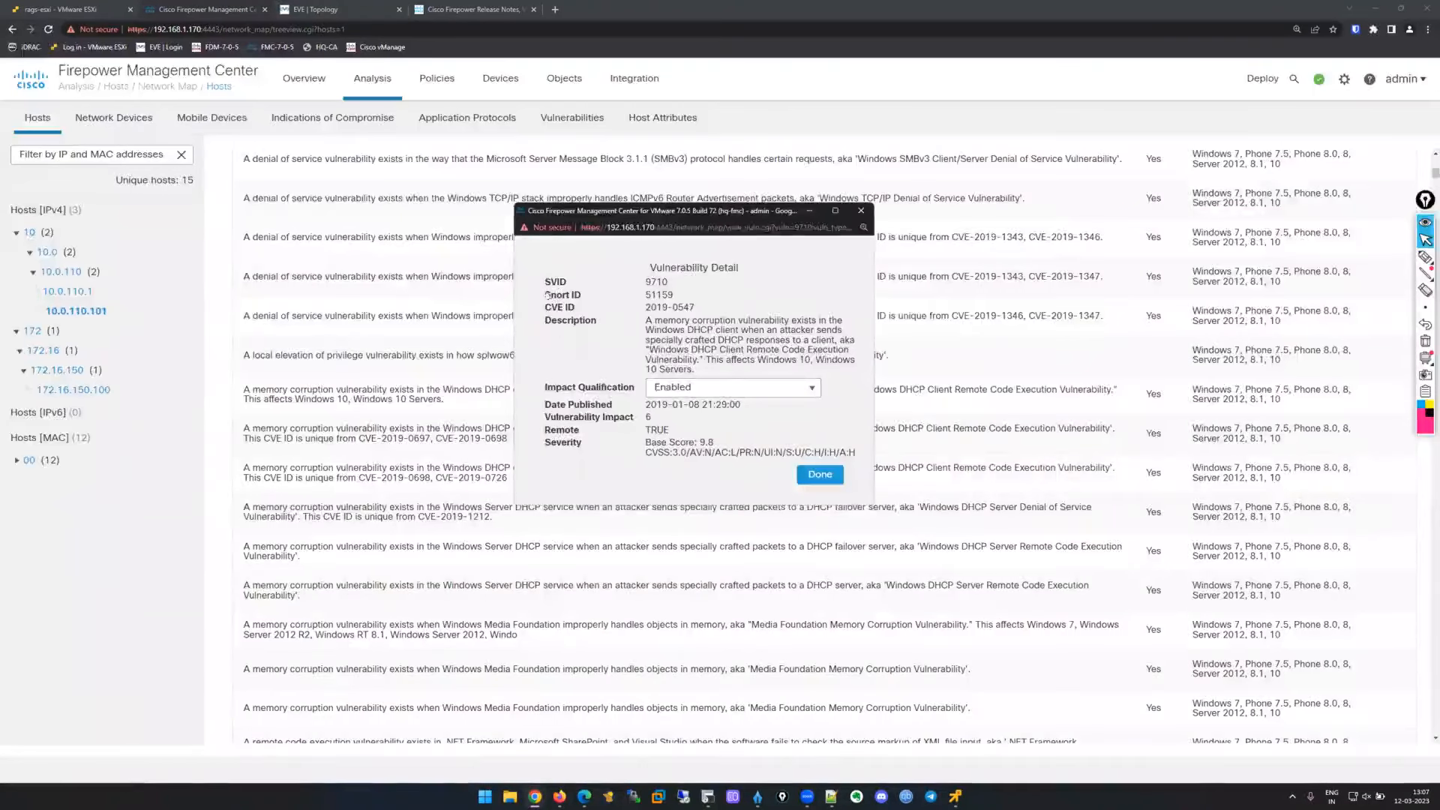
Select and copy the CVE ID 2019-0547 from the Vulnerability Detail window.
mouse_move(541, 295)
left_mouse_down()
mouse_move(629, 295)
mouse_move(542, 284)
left_mouse_up()
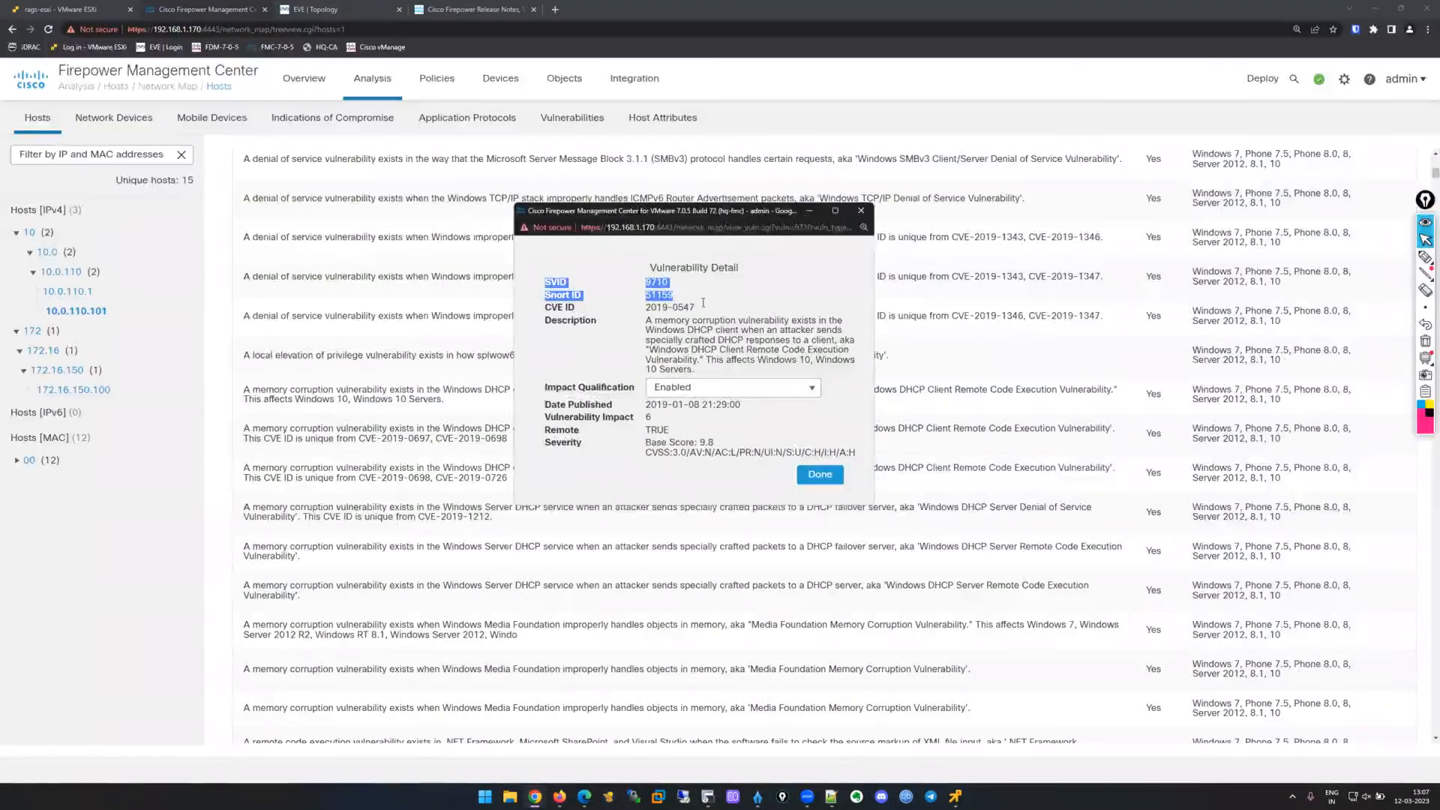
left_click_drag(545, 304, 733, 394)
left_click(734, 393)
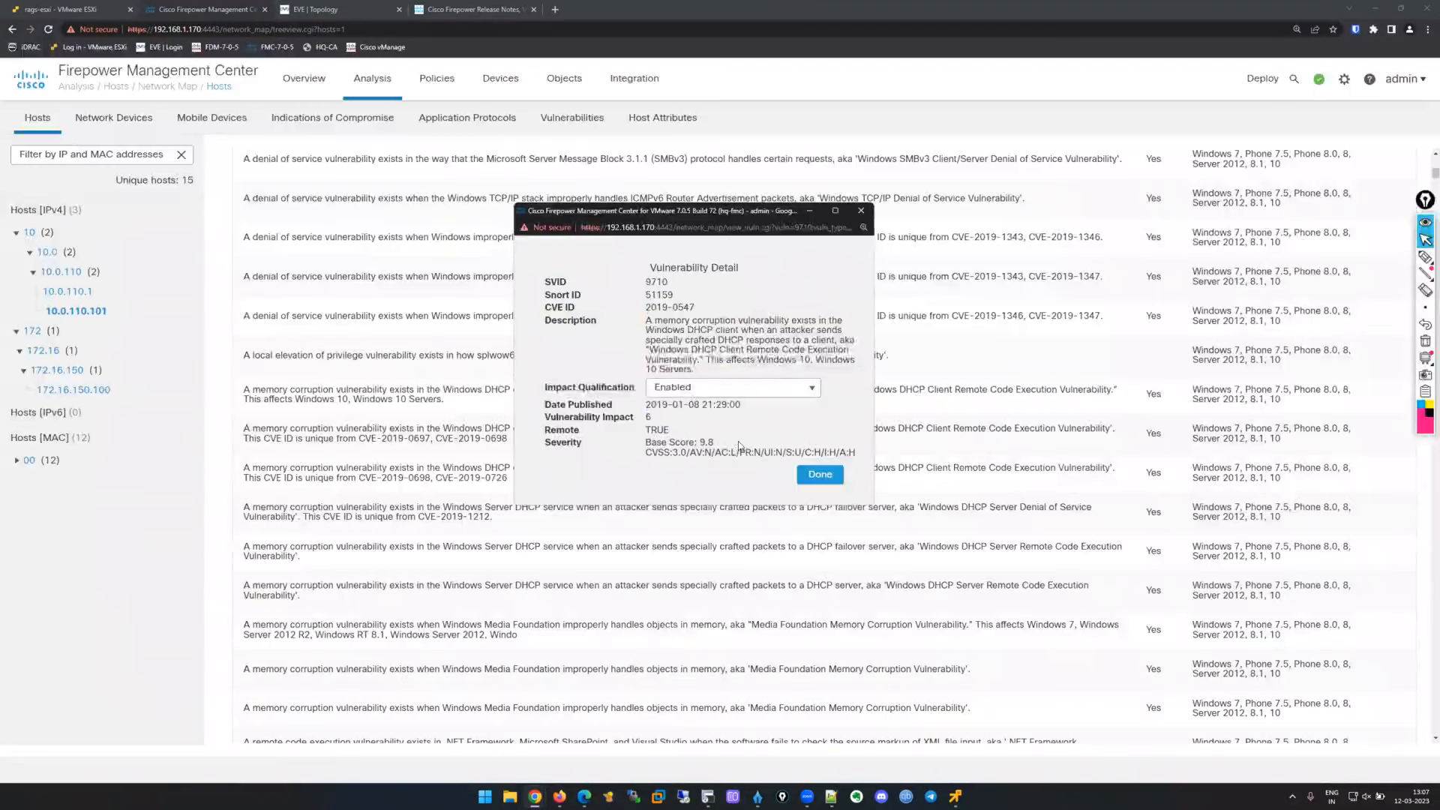
left_click_drag(707, 306, 647, 305)
left_click(697, 308)
right_click(650, 304)
left_click(676, 315)
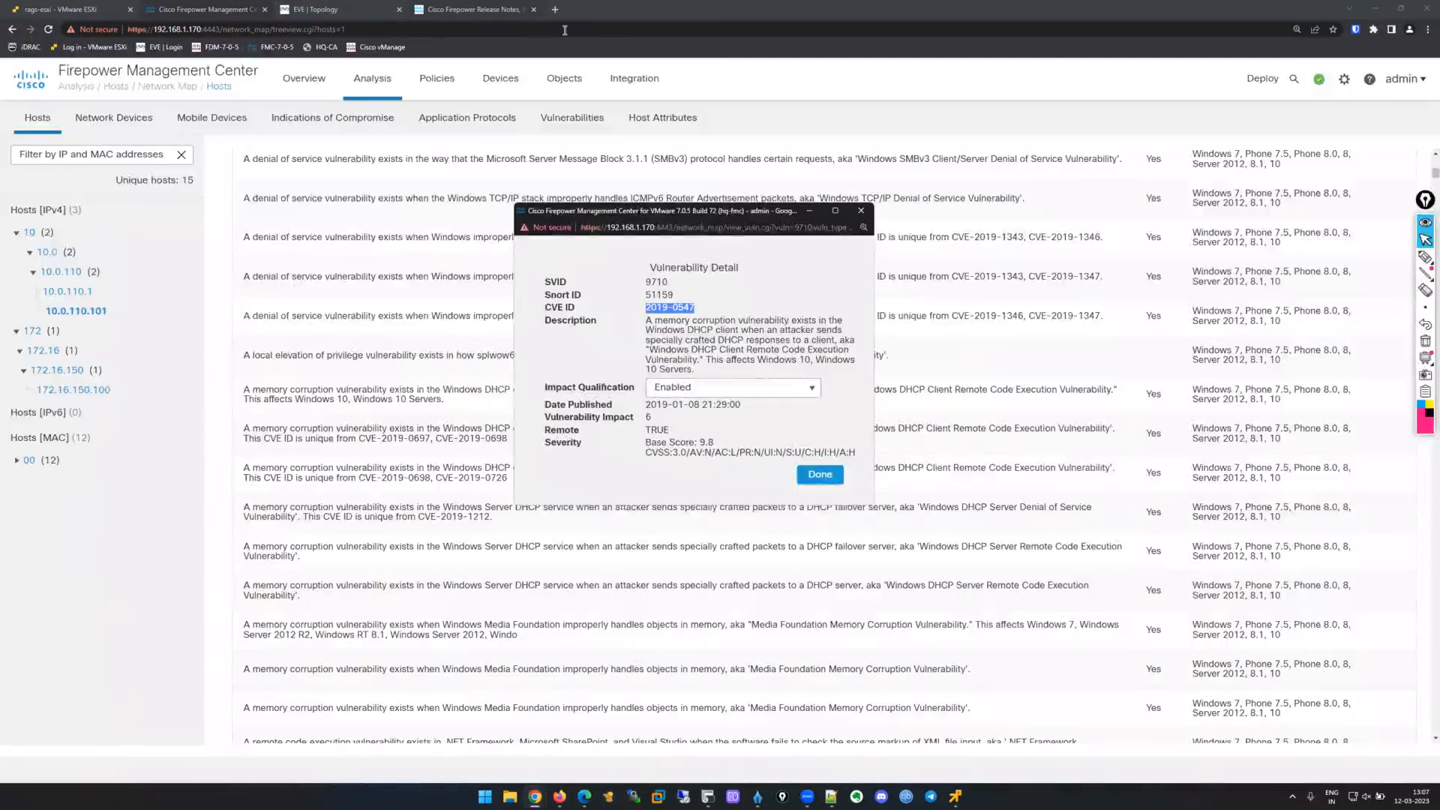
Search the web for 2019-0547, view the MITRE entry, then open the NVD CVE-2019-0547 detail page.
key("ctrl+t")
key("ctrl+v")
key("Return")
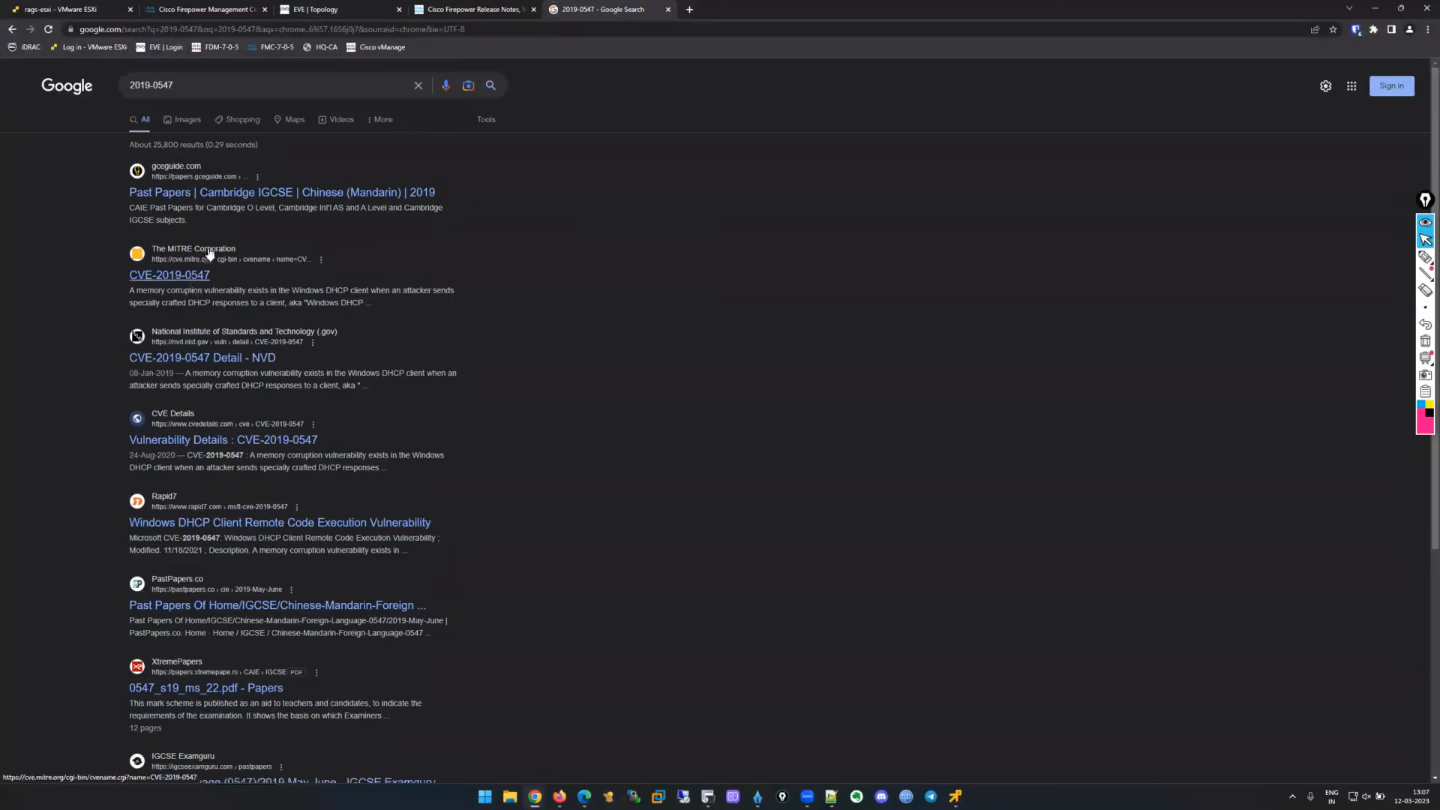
left_click(193, 275)
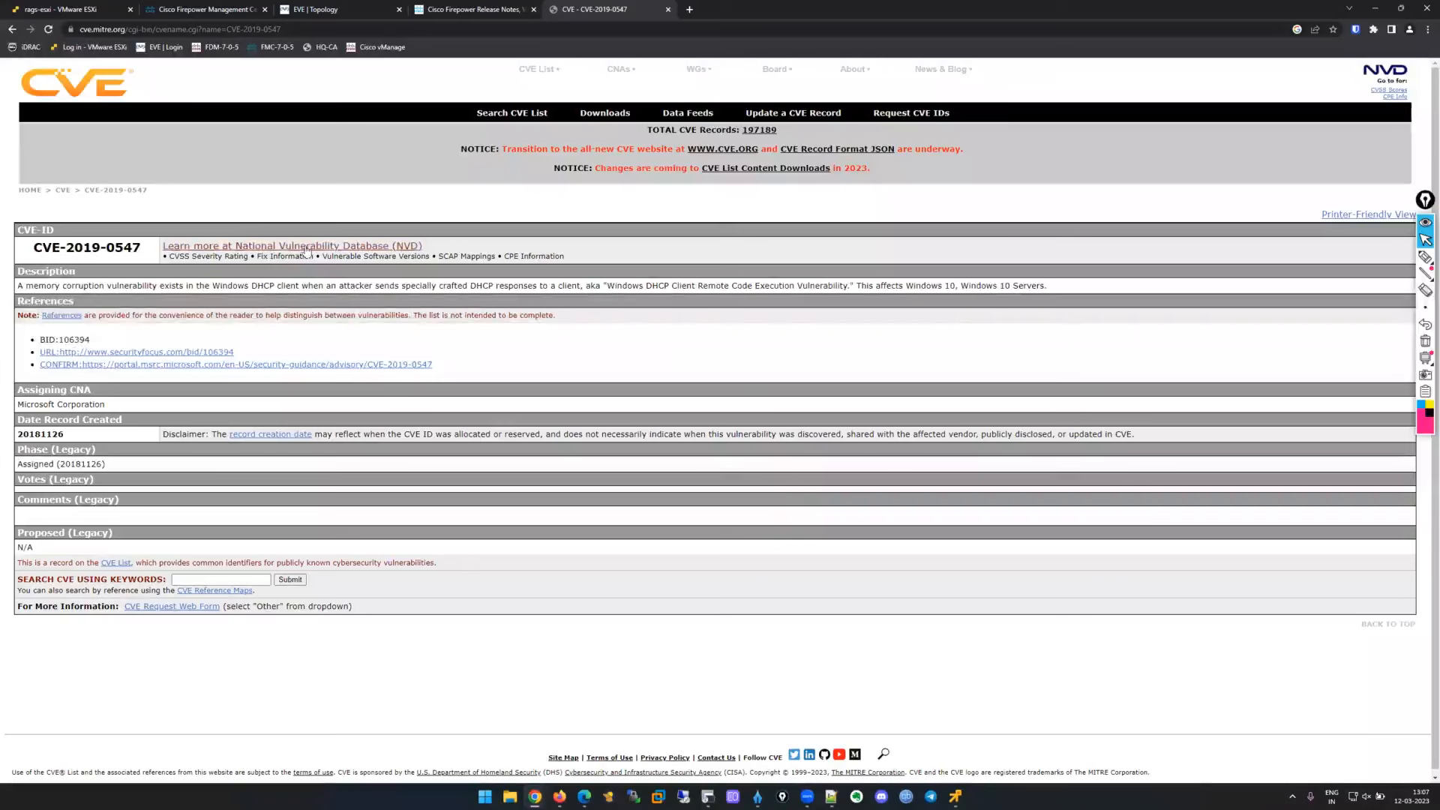
key("alt+Left")
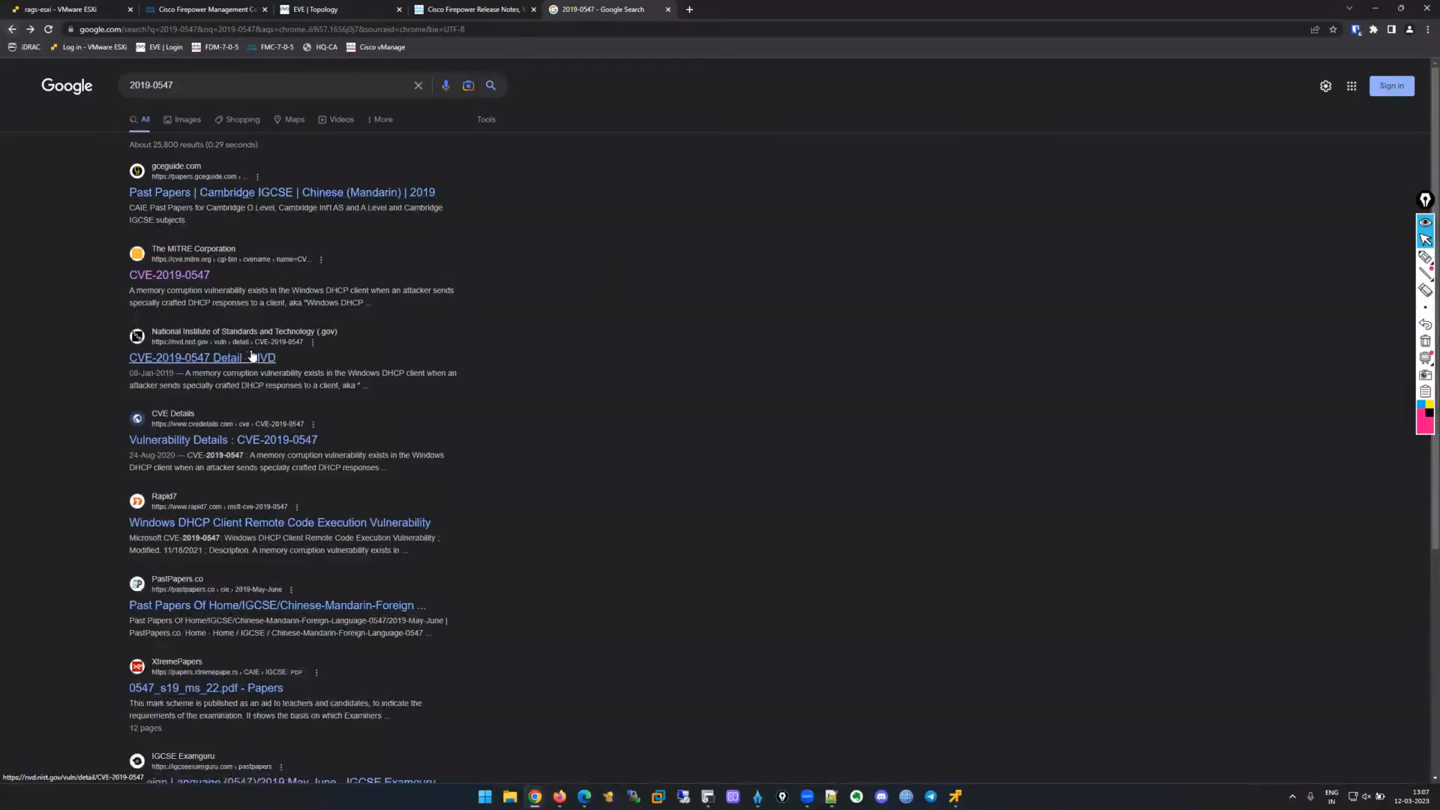
key("alt+Right")
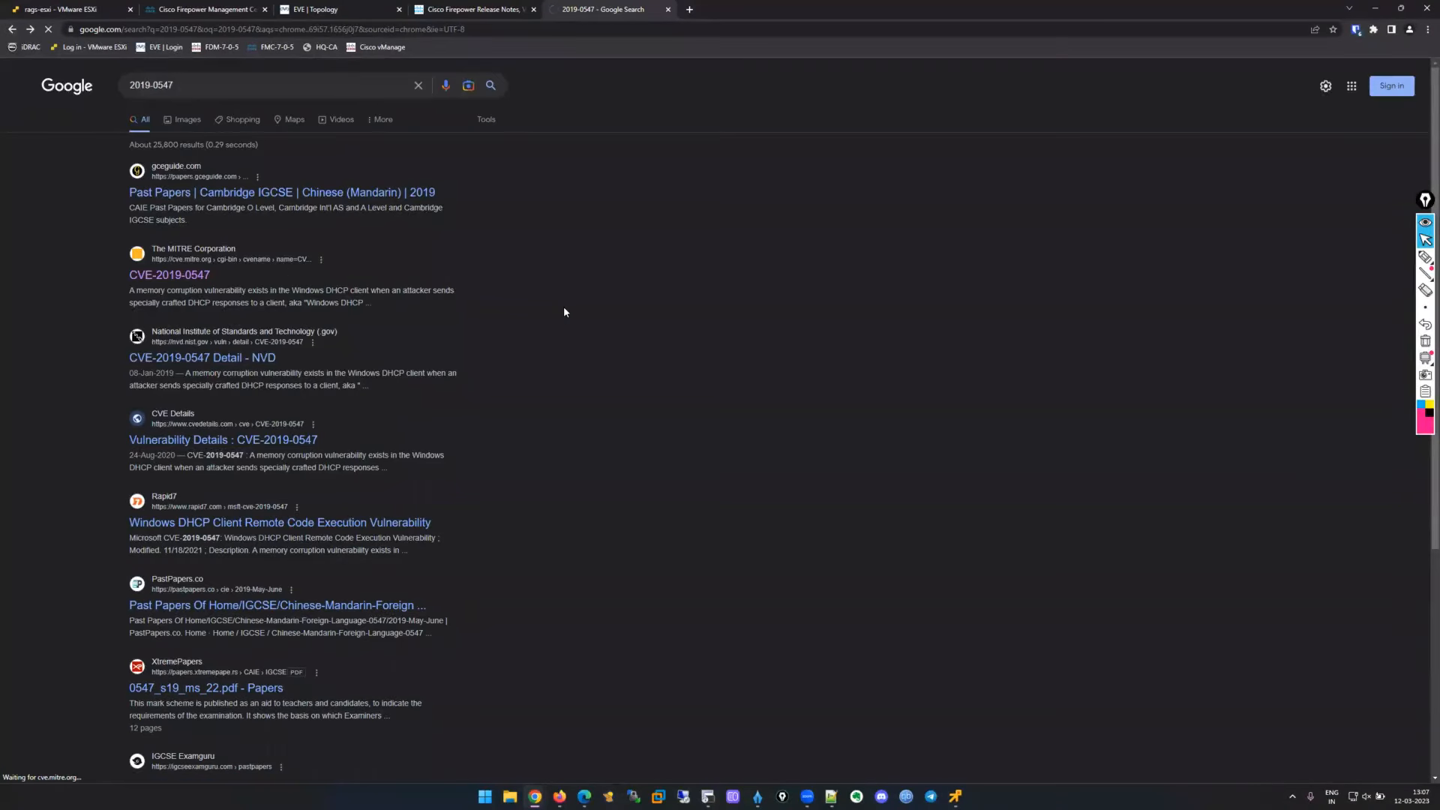
key("alt+Right")
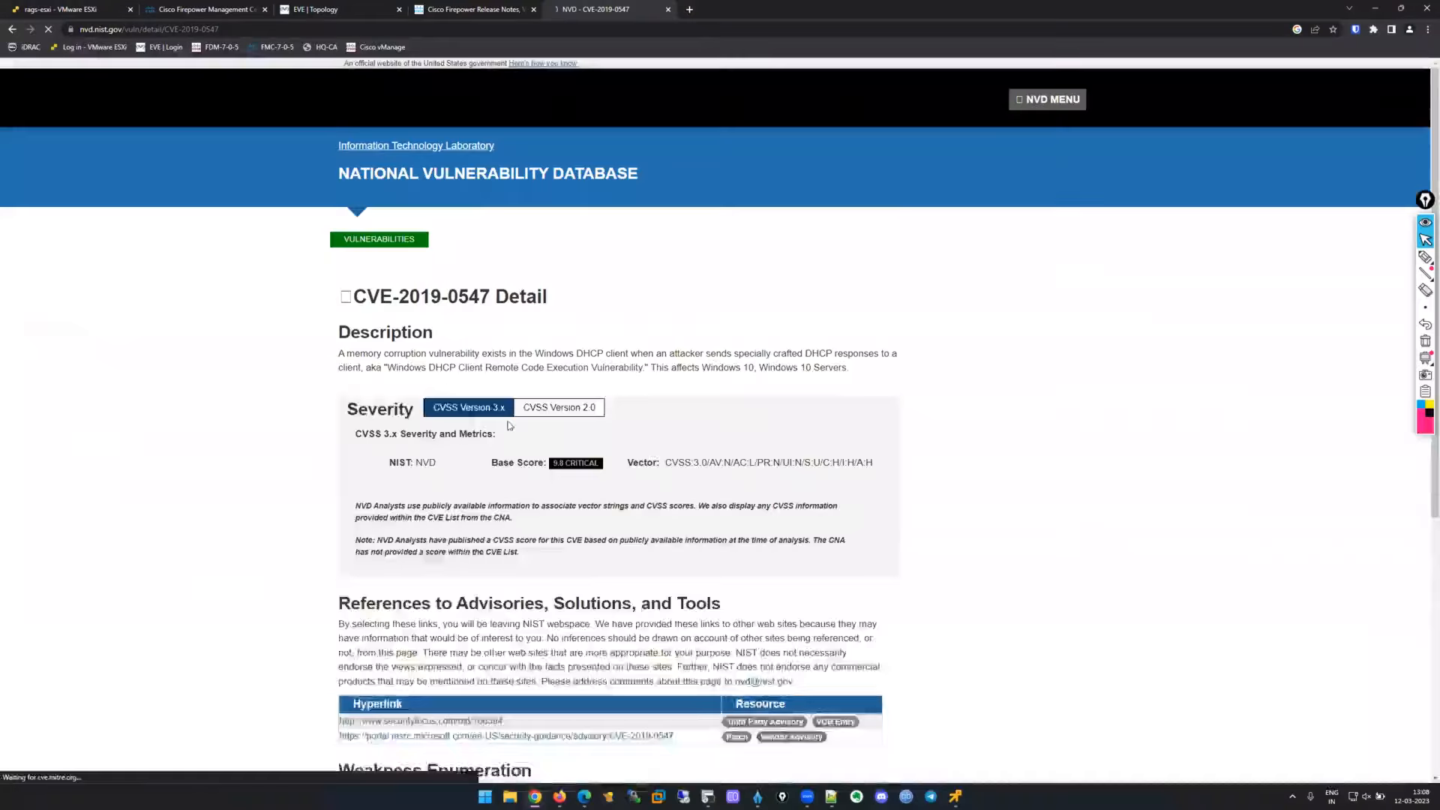
On the NVD page, highlight the CVE year and the affected Windows versions, including Windows 10 Servers.
scroll(526, 421, "down", 3)
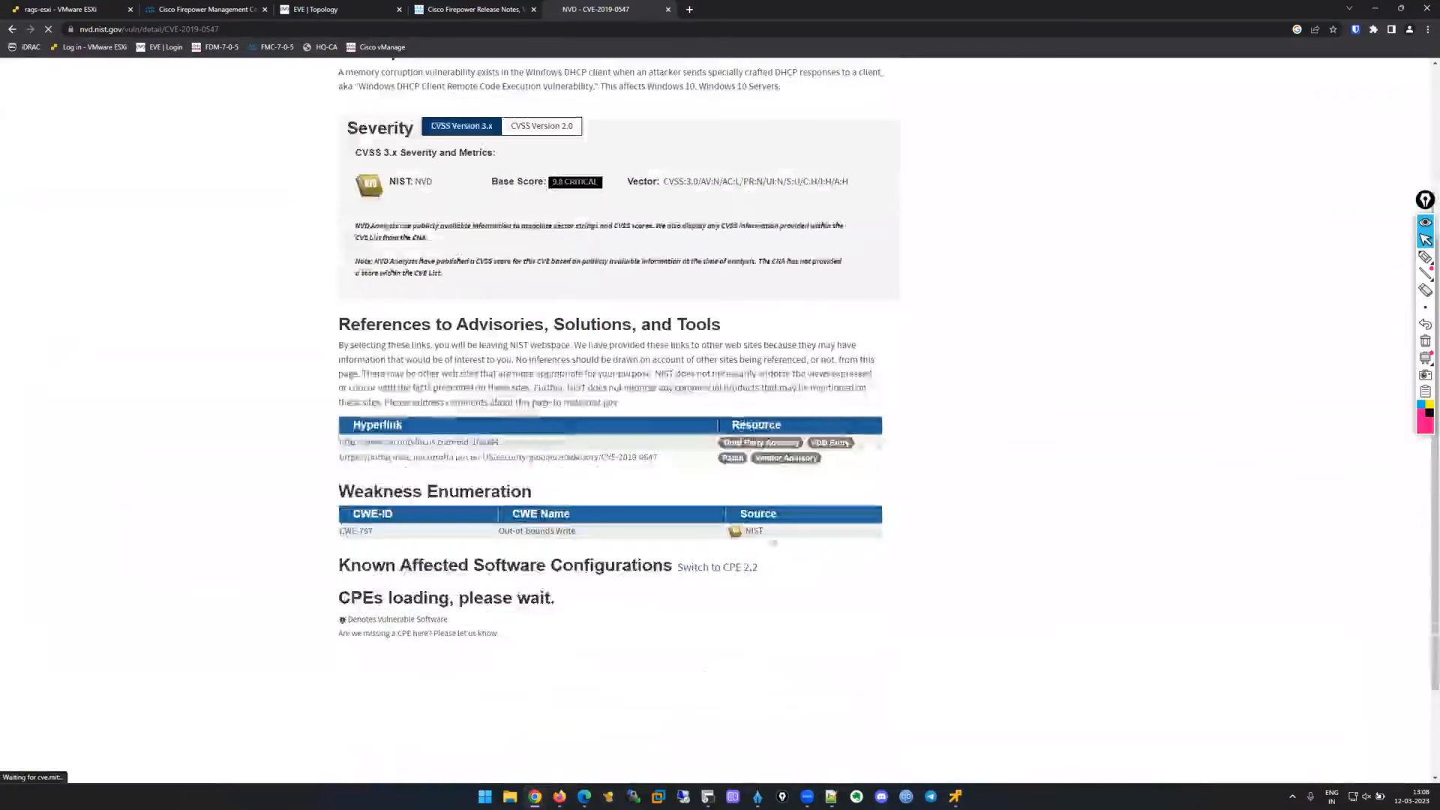
scroll(484, 486, "up", 1)
scroll(483, 486, "up", 4)
left_click_drag(402, 296, 443, 296)
scroll(739, 366, "down", 1)
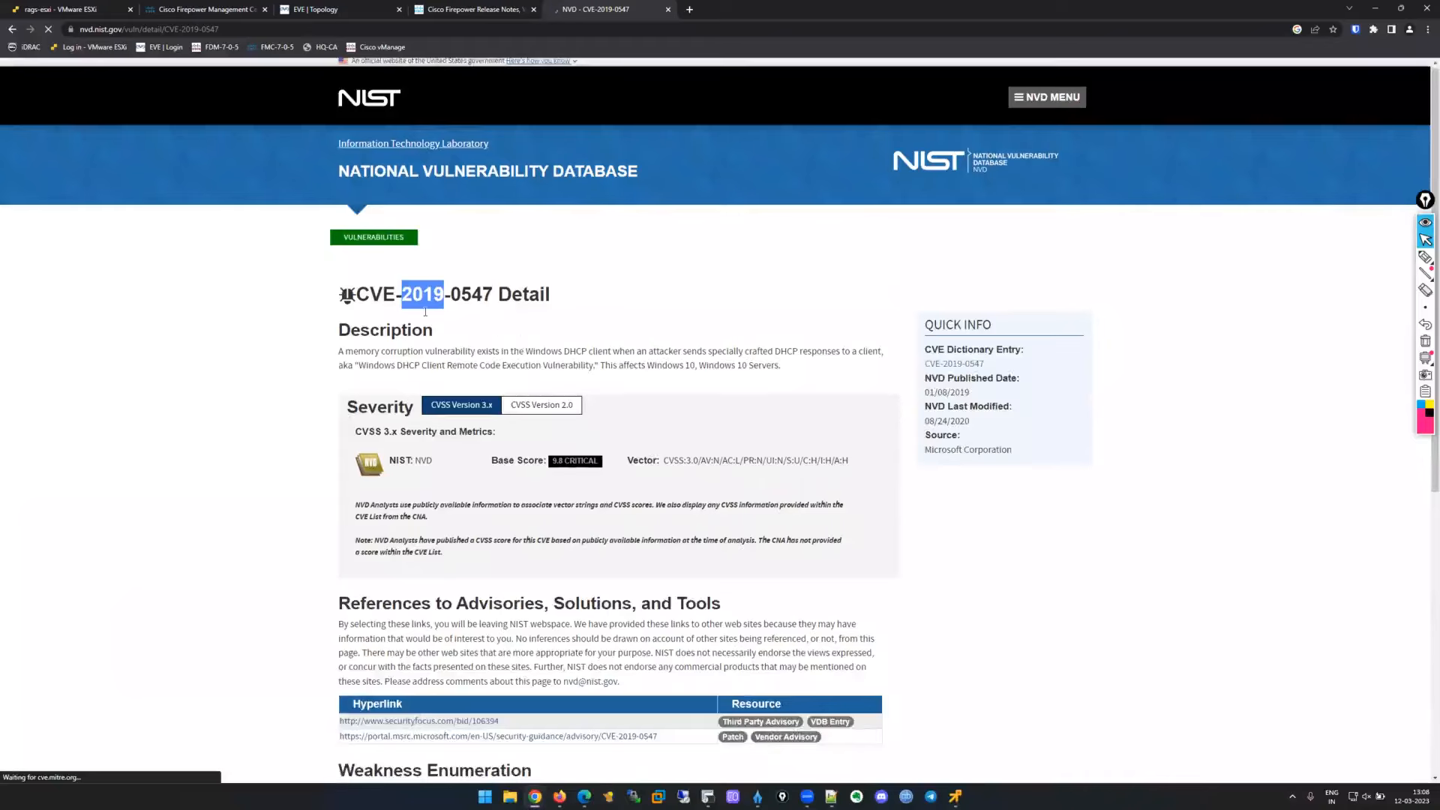
left_click(770, 338)
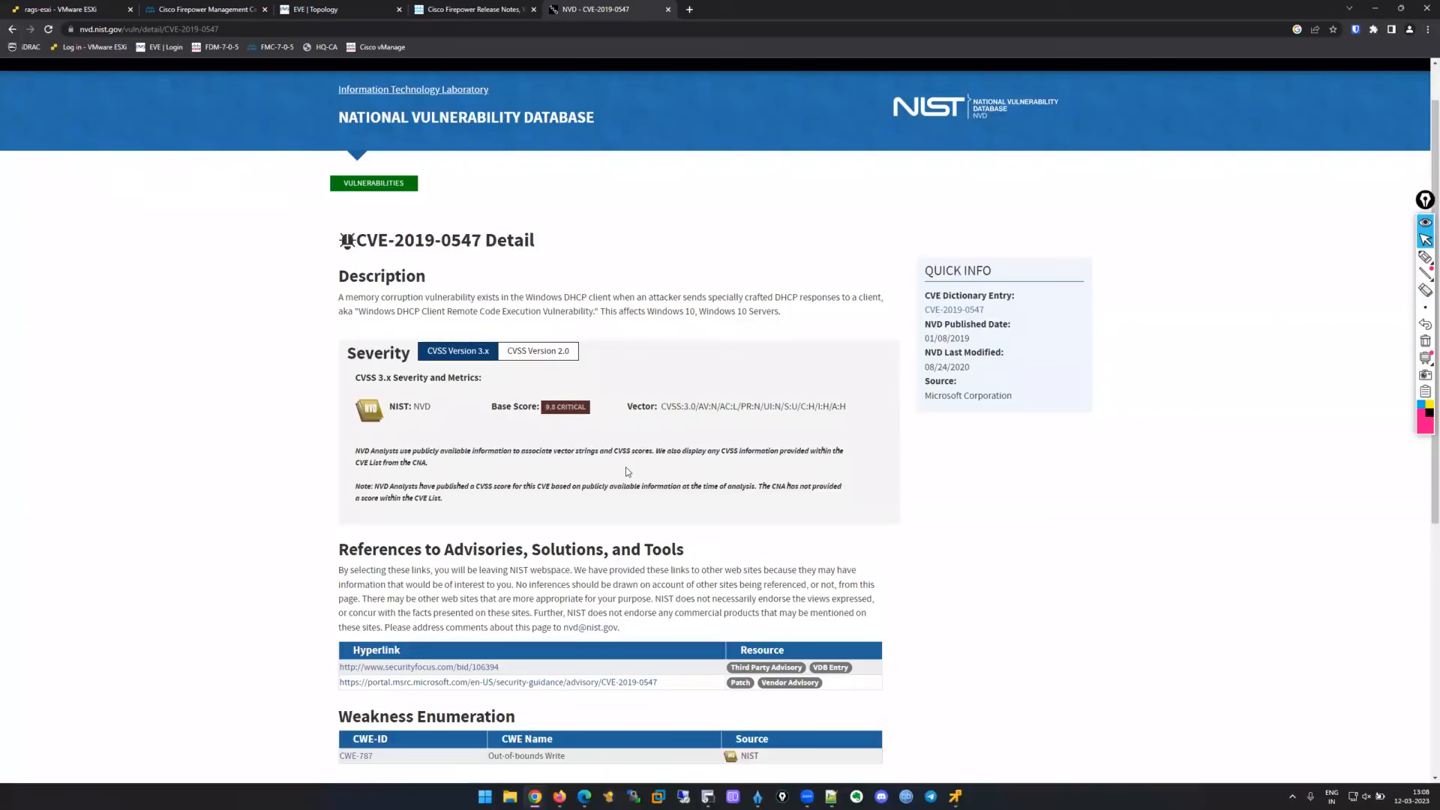
left_click_drag(646, 311, 777, 310)
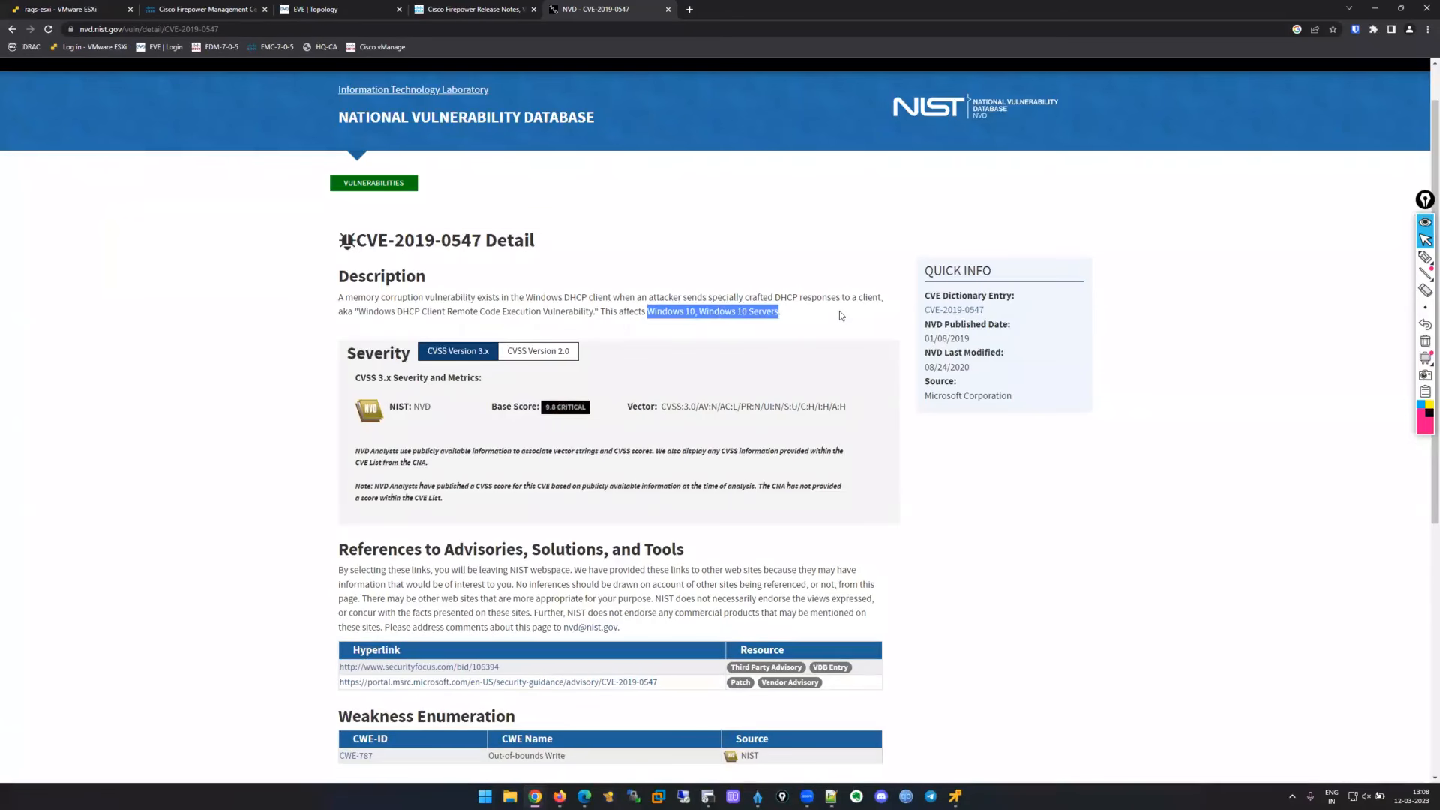
left_click(839, 311)
left_click_drag(710, 311, 773, 311)
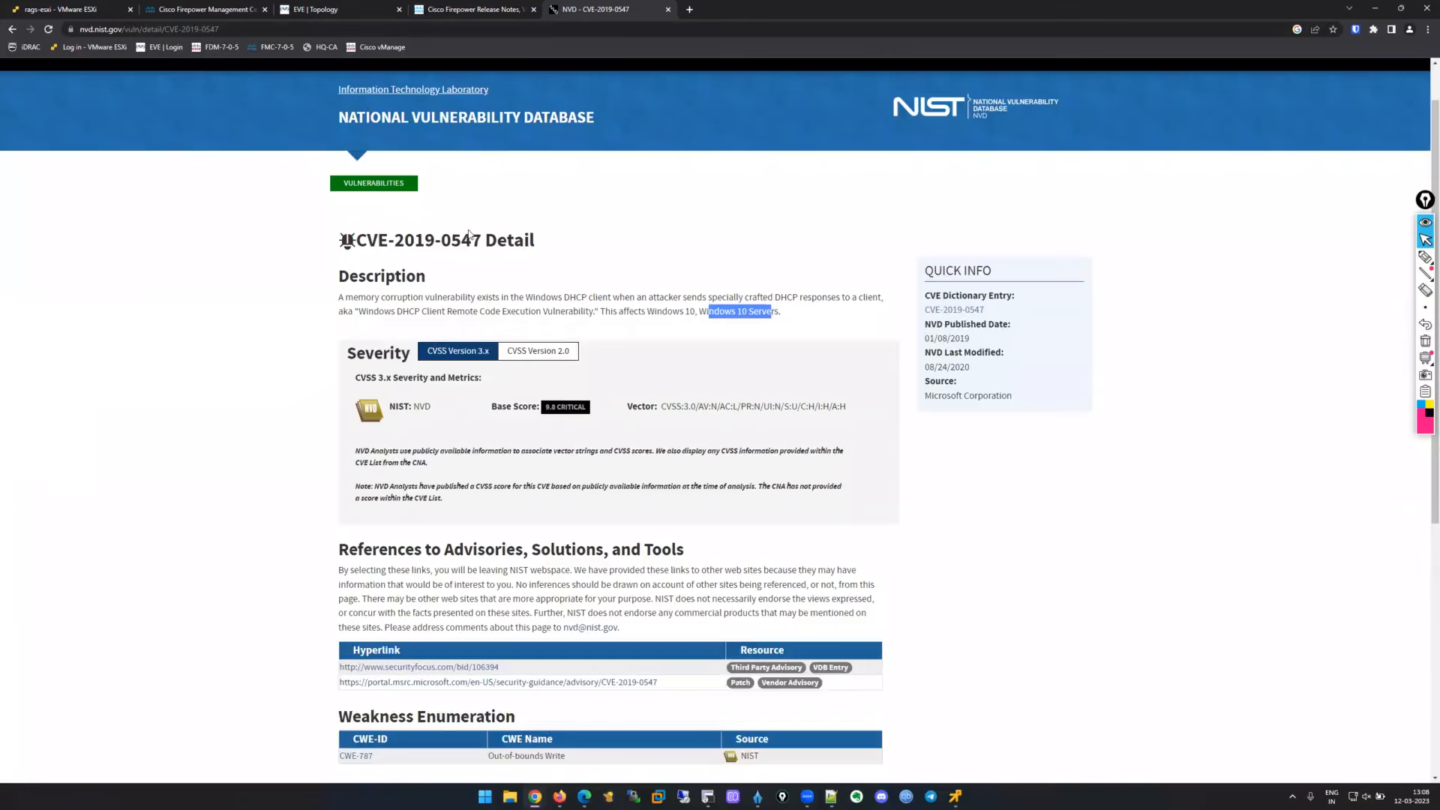
left_click(323, 9)
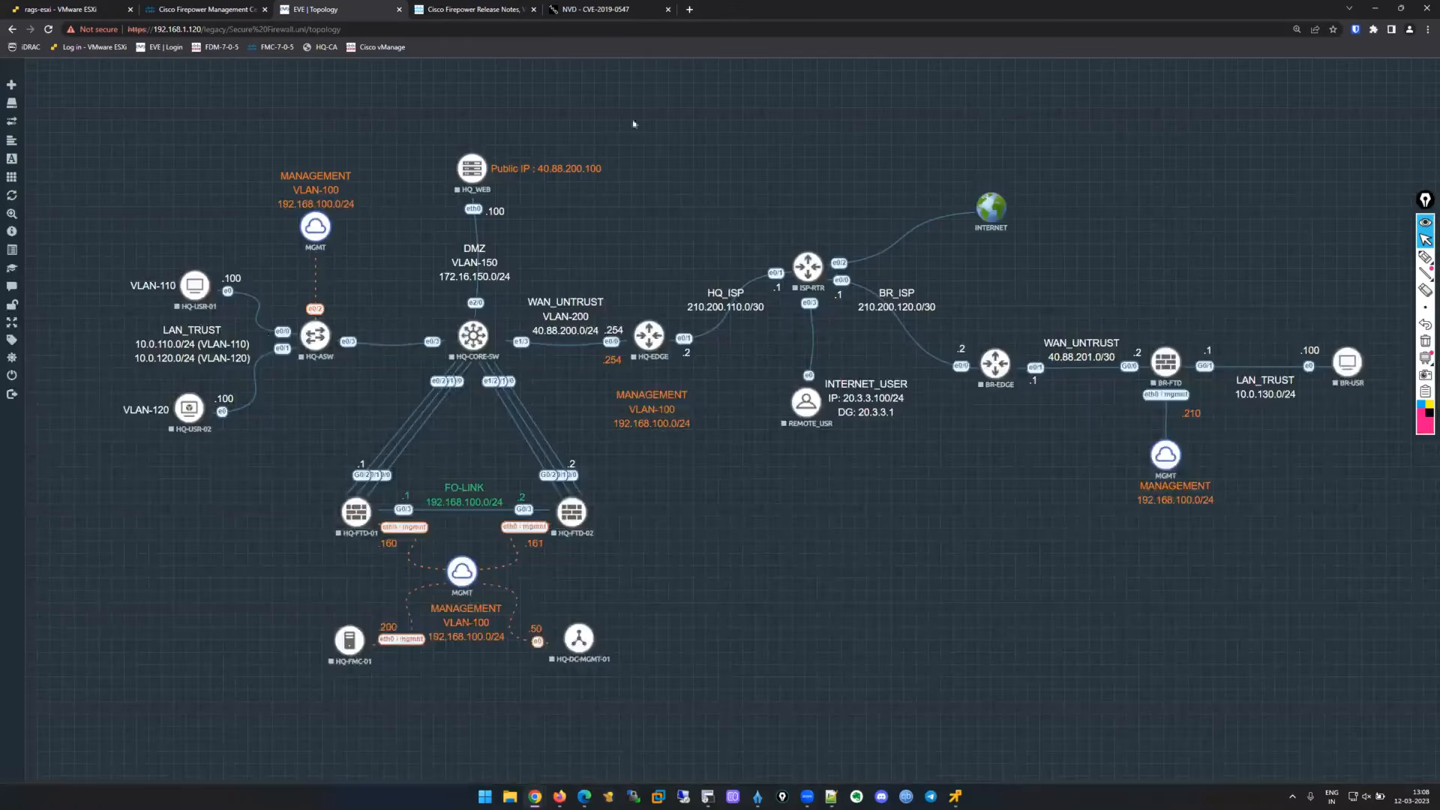
Go back to the 10.0.110.101 host profile, scrolled up to the Chrome 111.0.0.0 application entry.
left_click(203, 9)
scroll(893, 214, "up", 15)
left_click(894, 215)
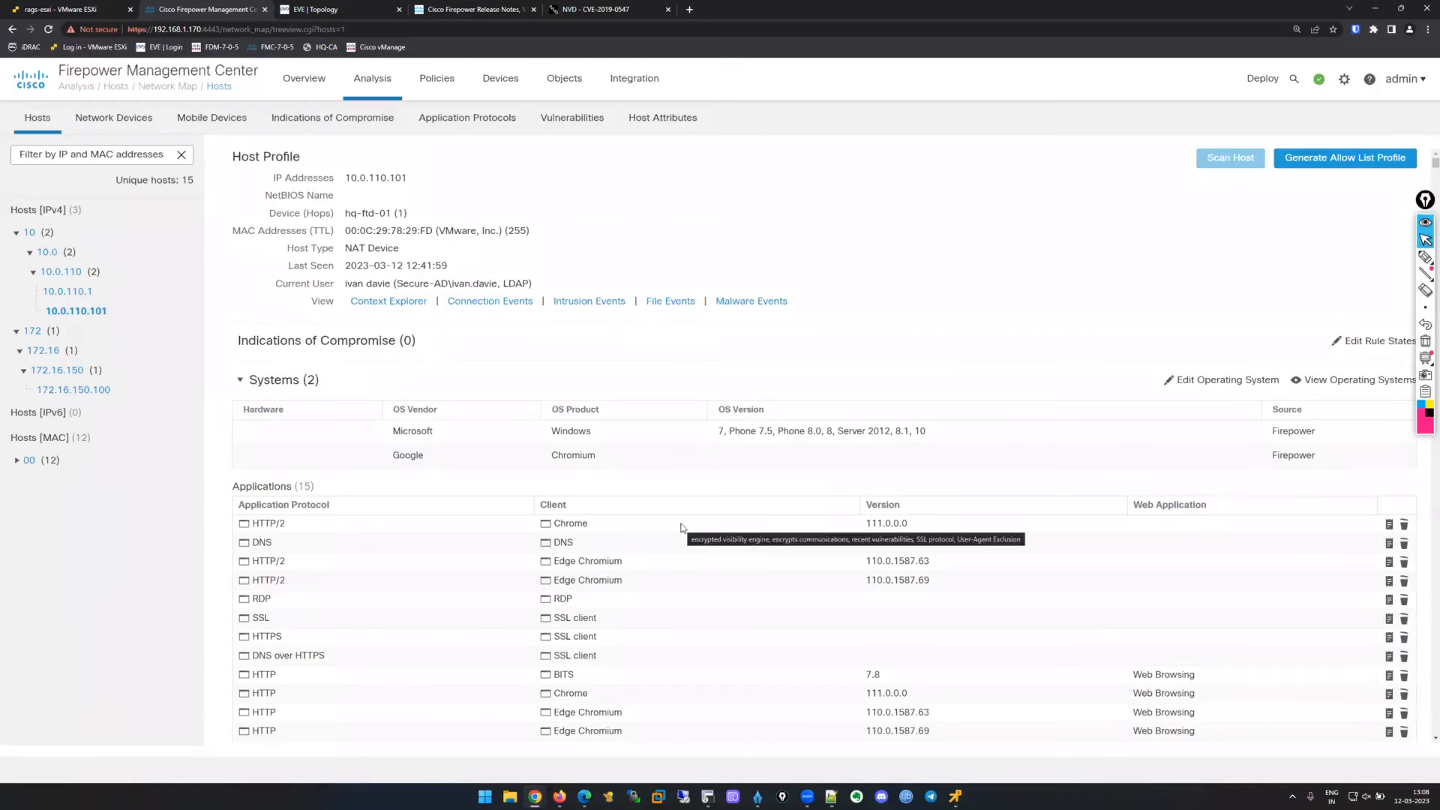
left_click_drag(793, 255, 450, 278)
left_click(390, 275)
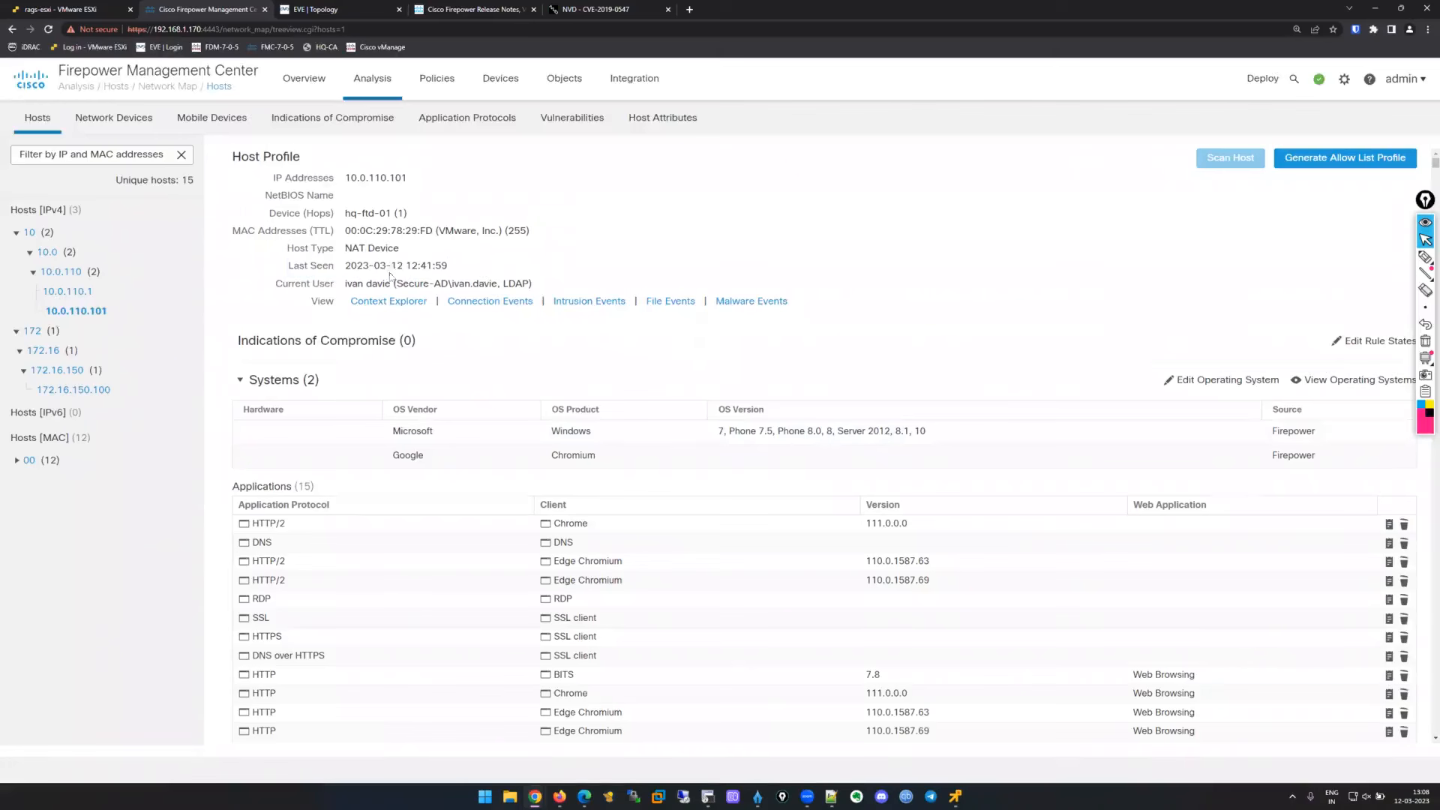
left_click_drag(344, 178, 486, 165)
left_click(502, 312)
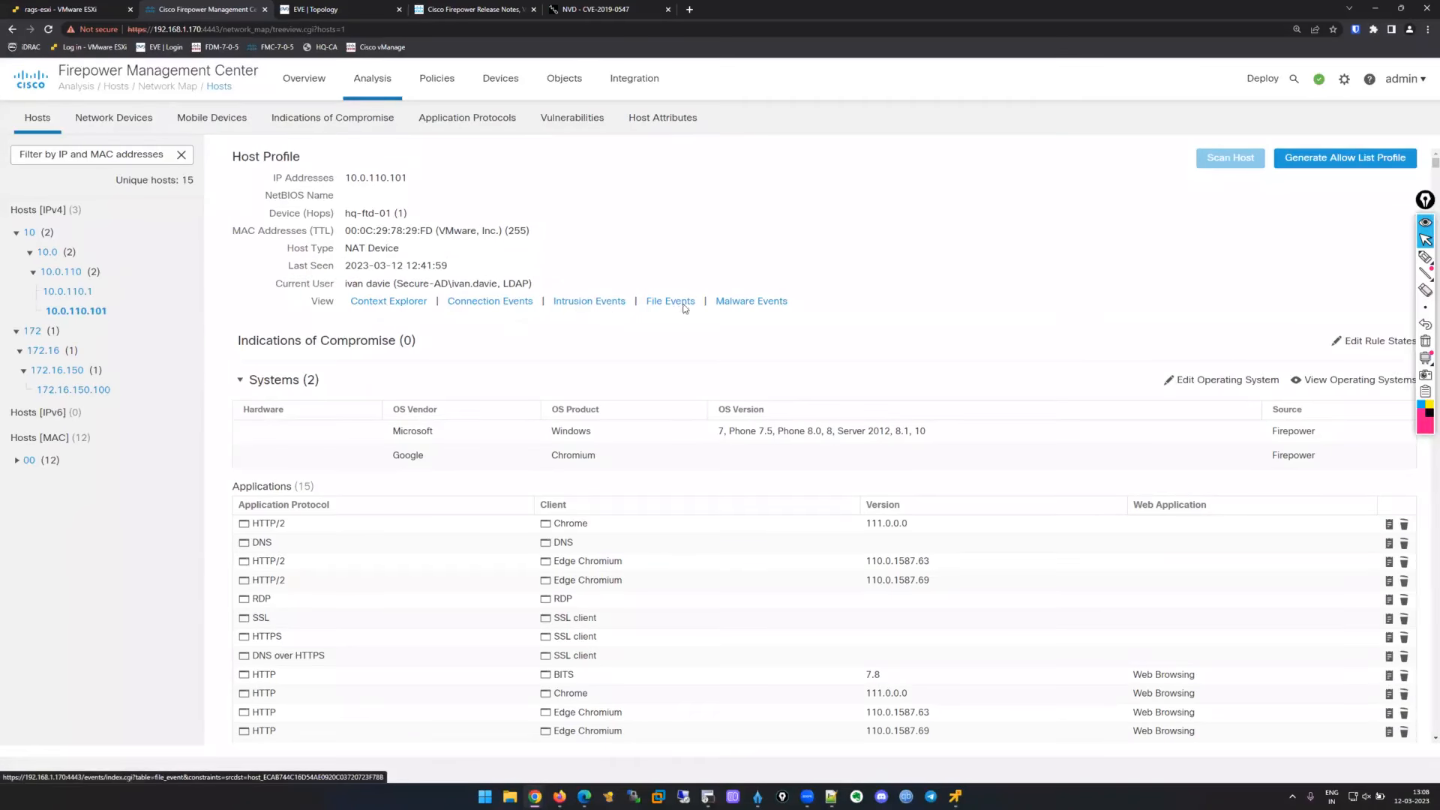
left_click_drag(304, 178, 442, 298)
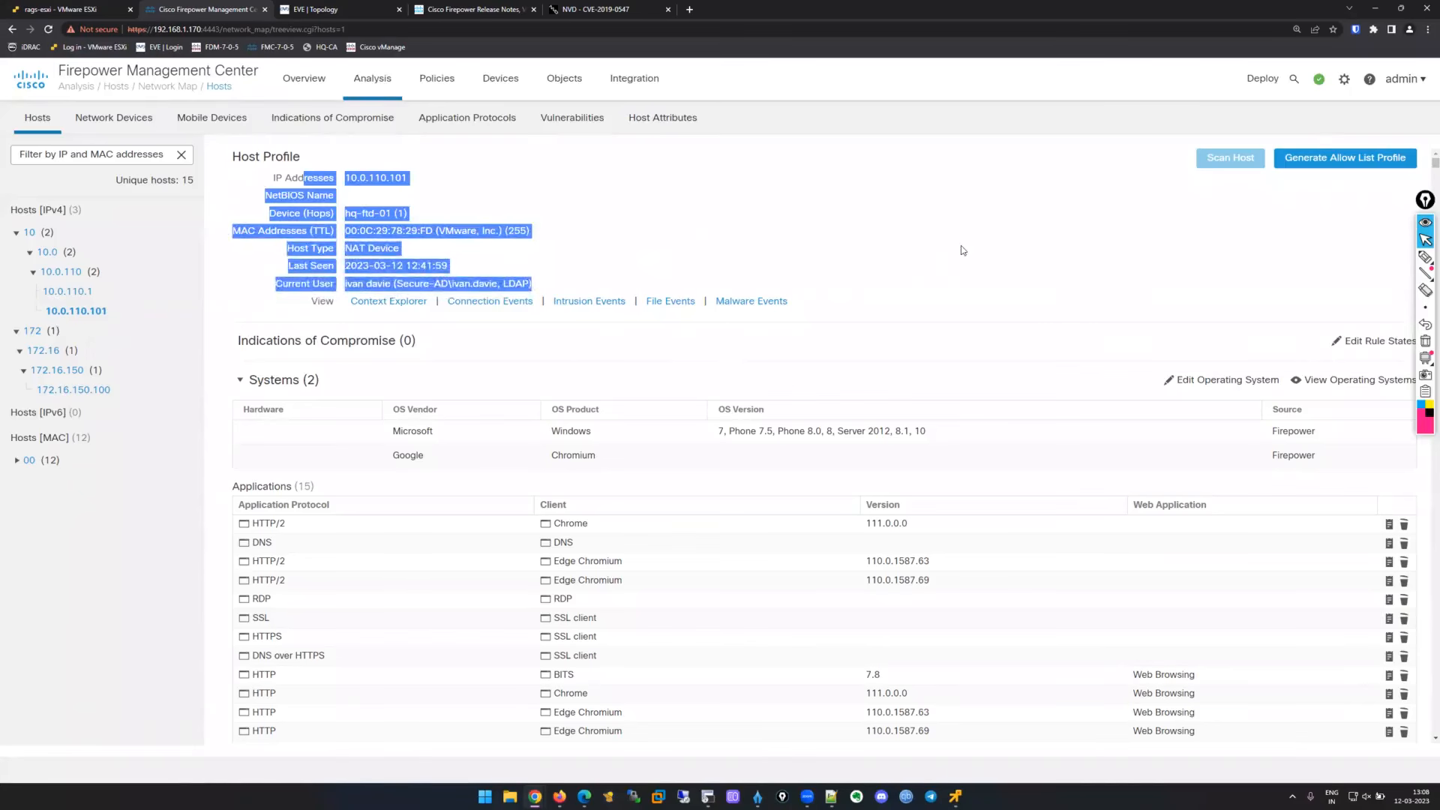
left_click(941, 253)
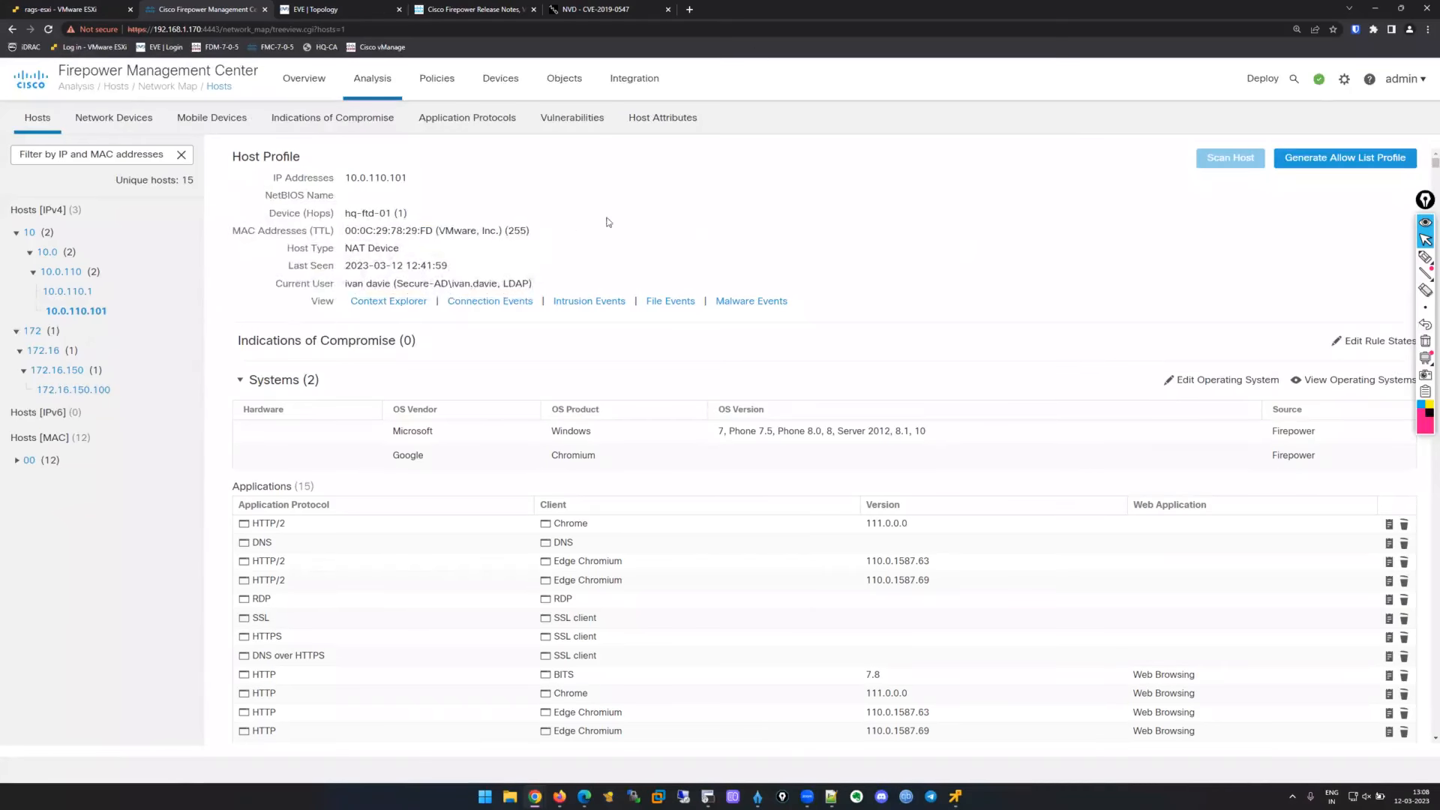
left_click_drag(537, 286, 272, 284)
left_click(759, 262)
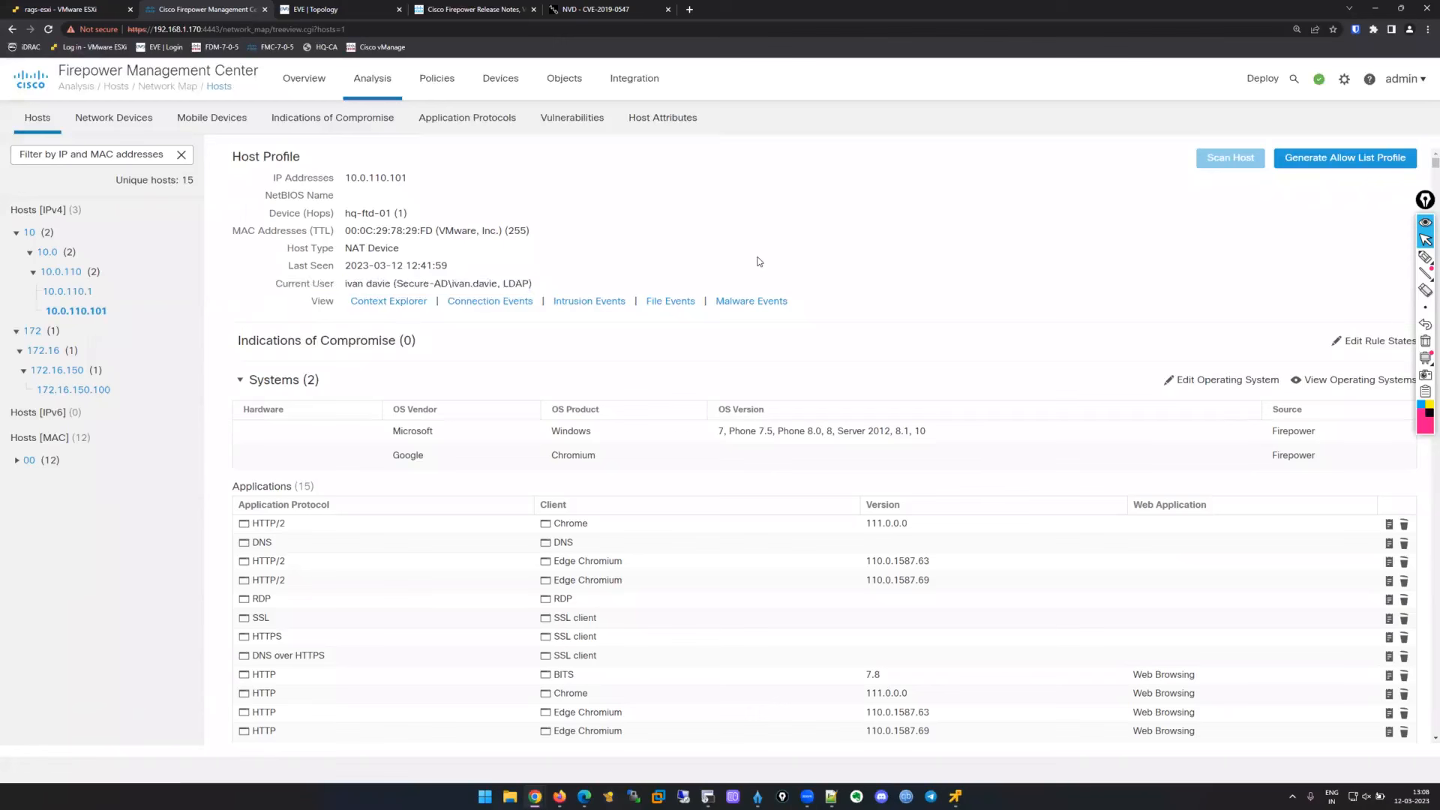